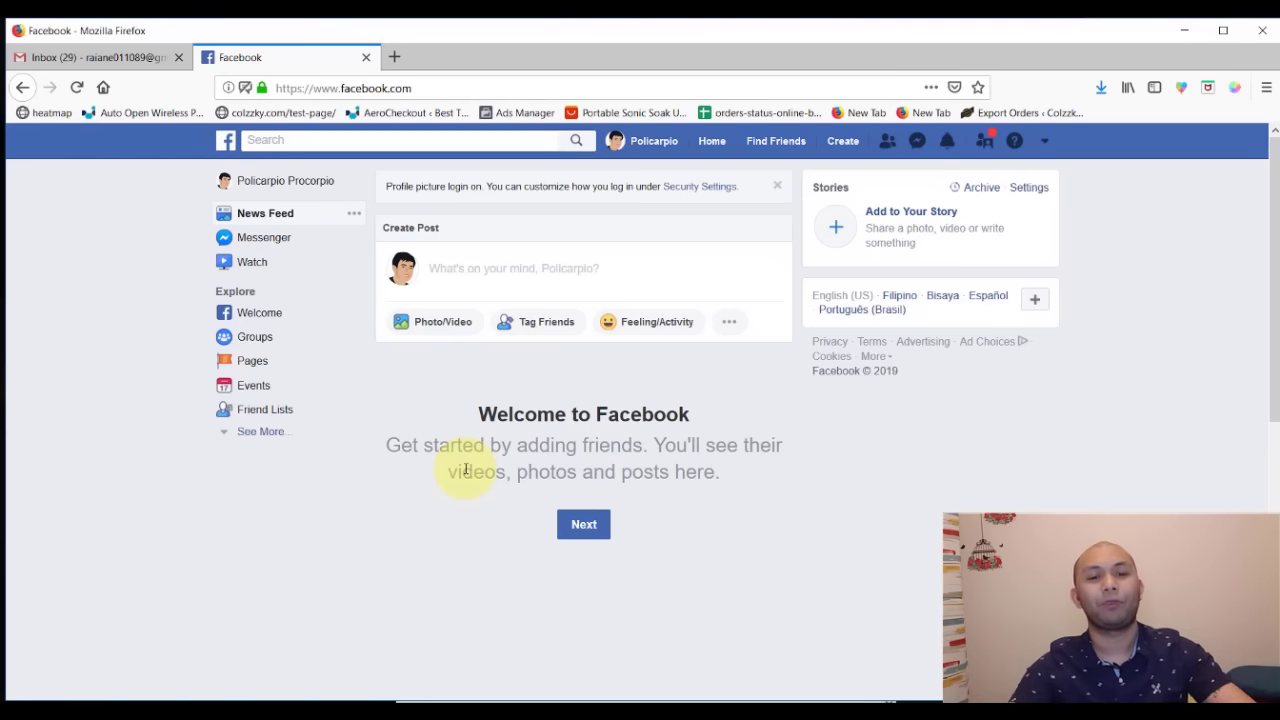
- Open a blank Firefox tab next to the Facebook news feed tab
{"action": "left_click", "coordinate": [474, 84]}
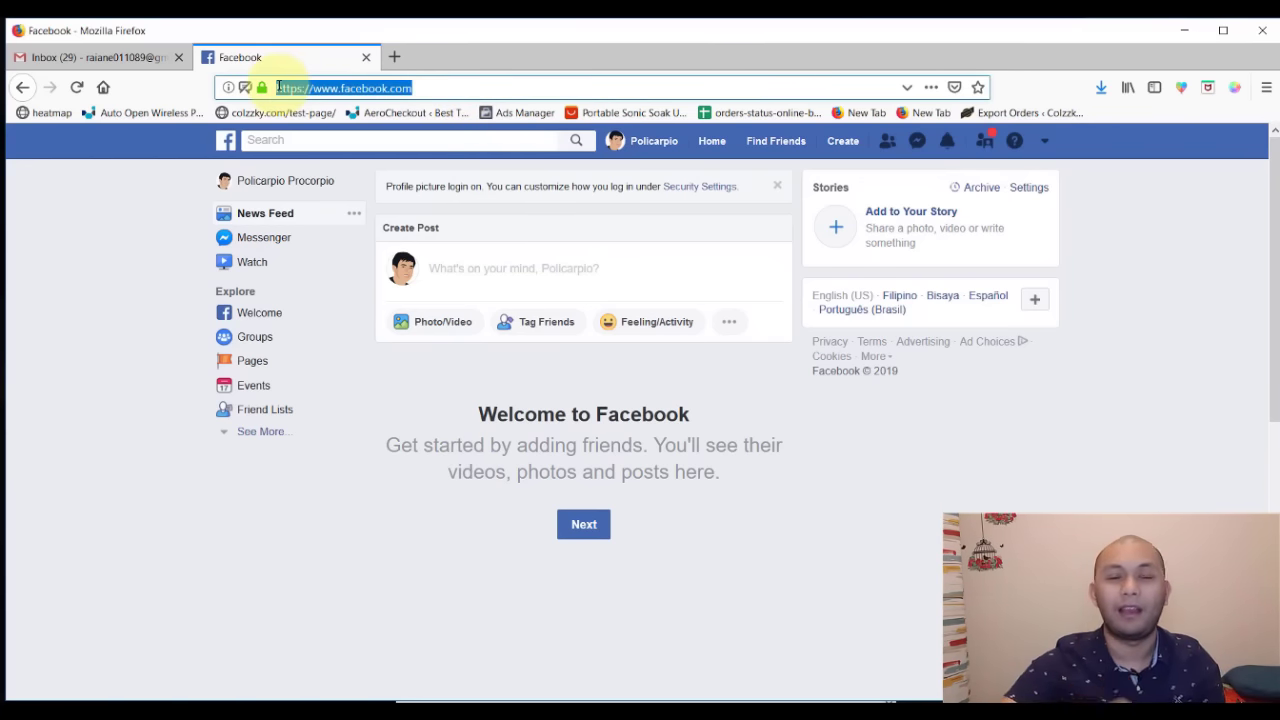
{"action": "left_click", "coordinate": [395, 57]}
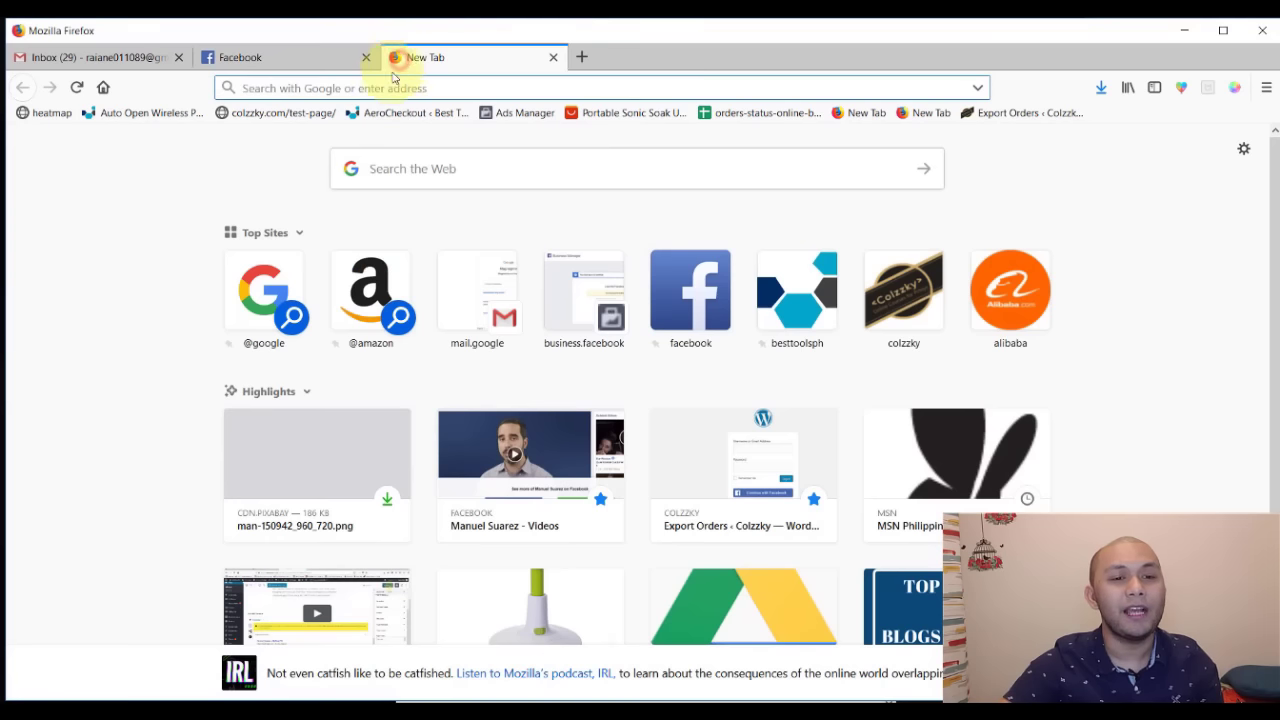
- Load business.facebook.com in the new tab
{"action": "type", "text": "business.facebook.com/"}
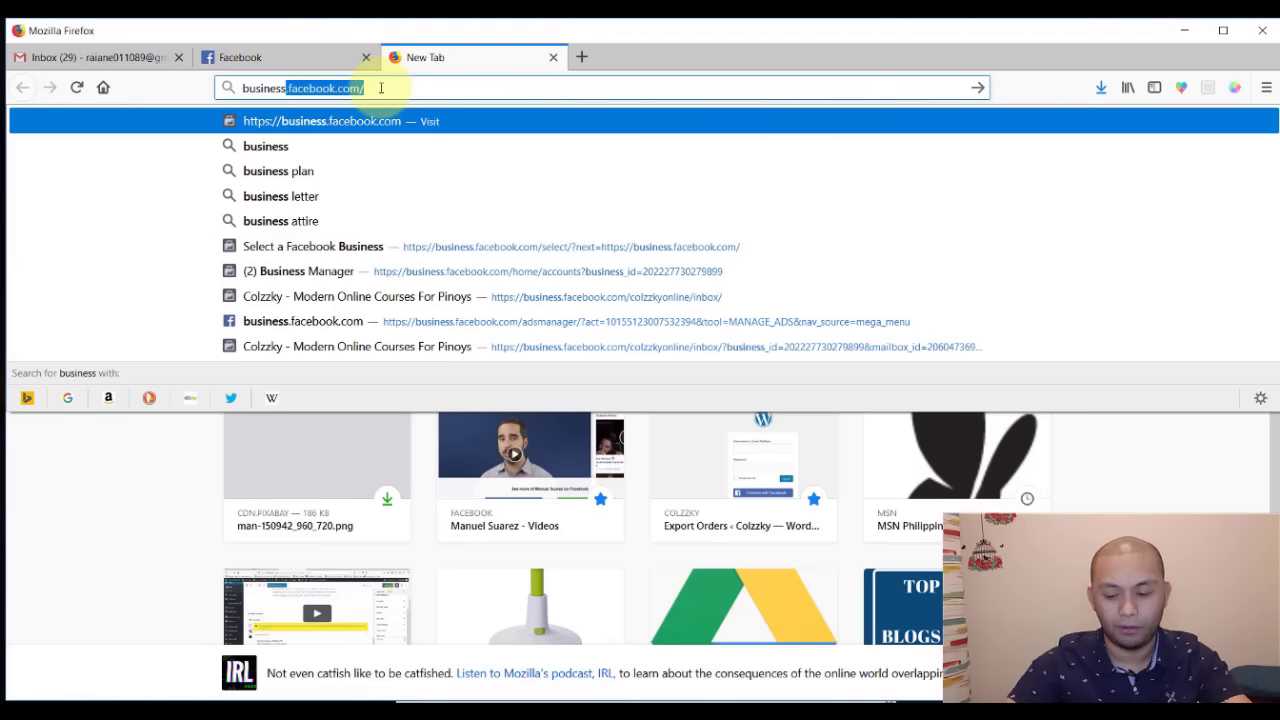
{"action": "left_click", "coordinate": [381, 88]}
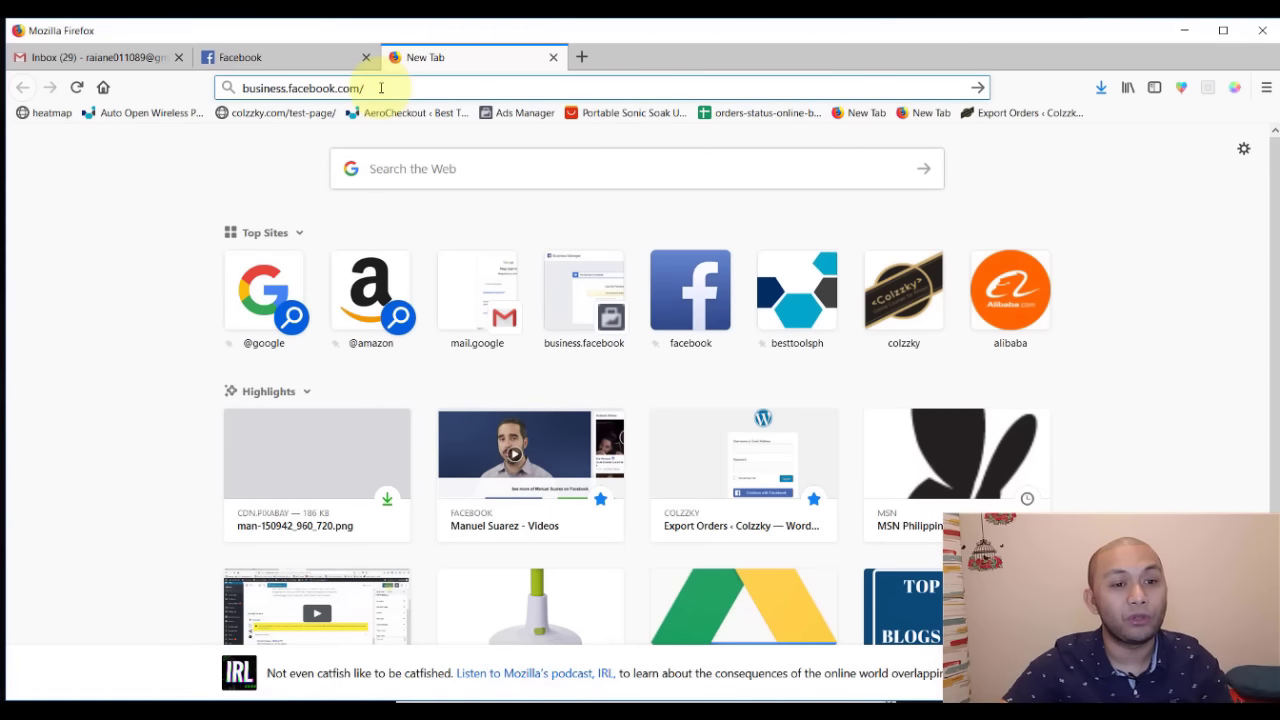
{"action": "left_click_drag", "start_coordinate": [381, 88], "coordinate": [43, 90]}
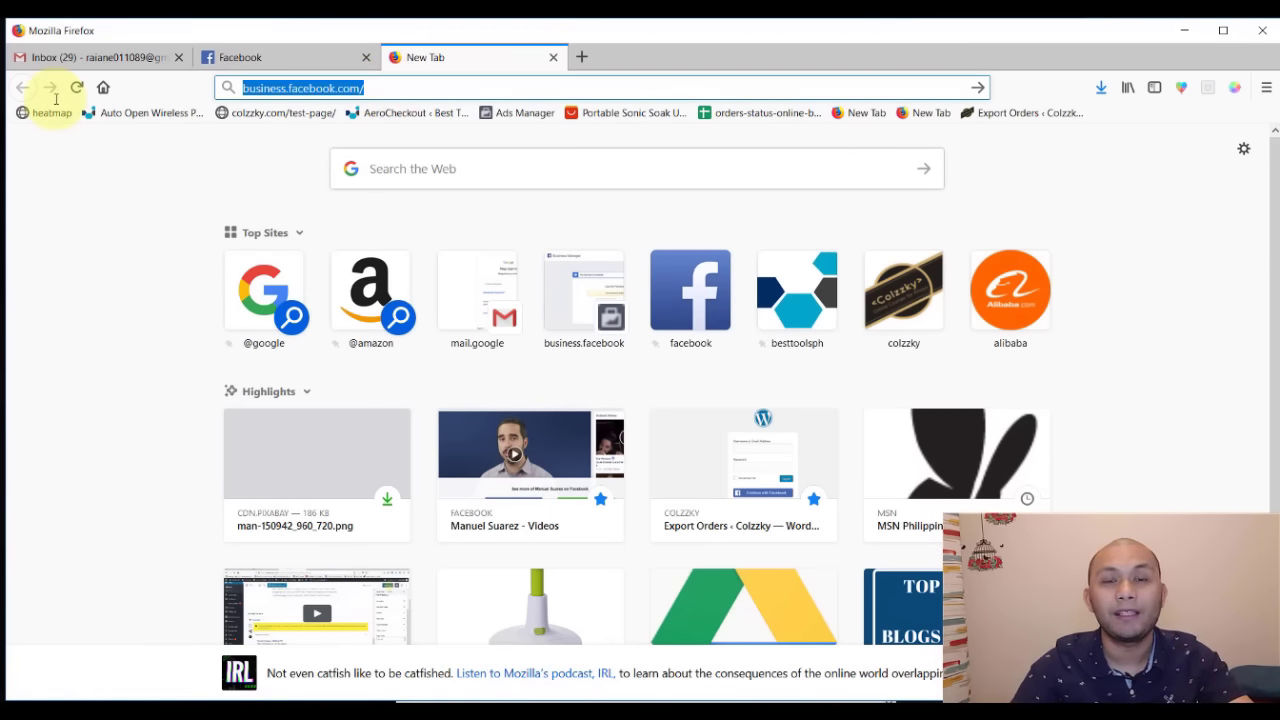
{"action": "key", "text": "Return"}
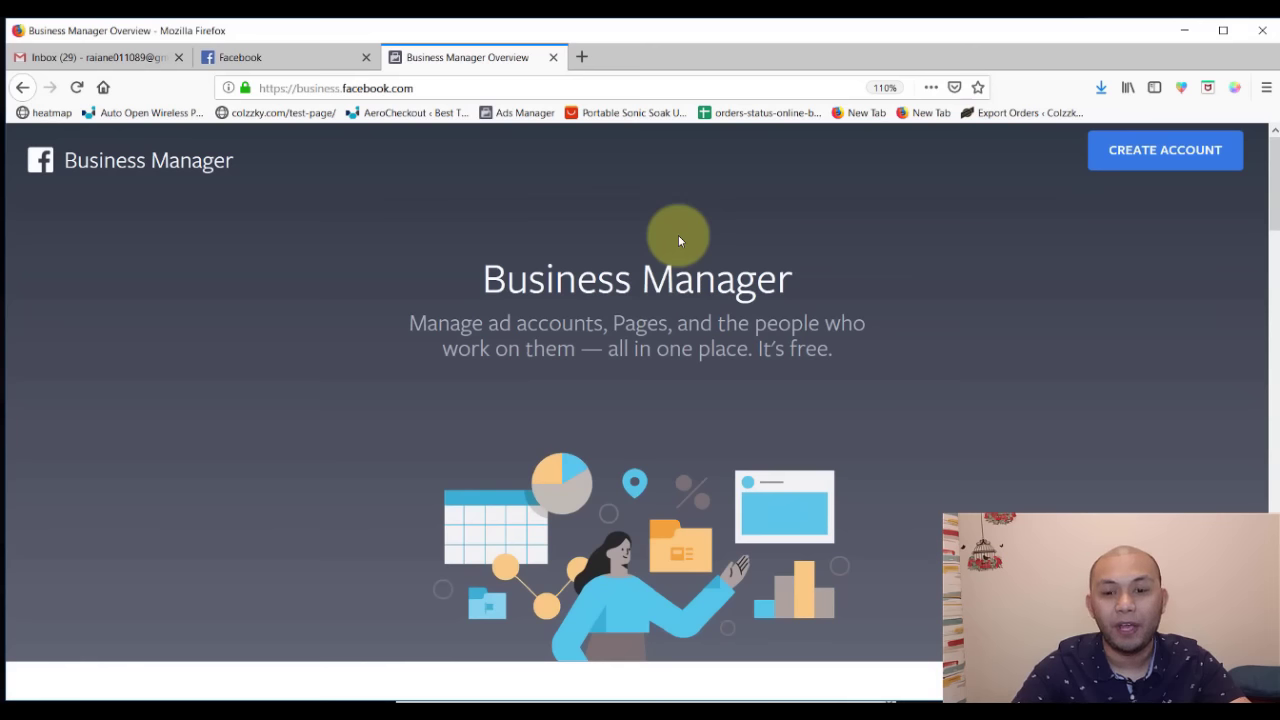
- Start a new Business Manager account and focus the business name field
{"action": "left_click", "coordinate": [1159, 167]}
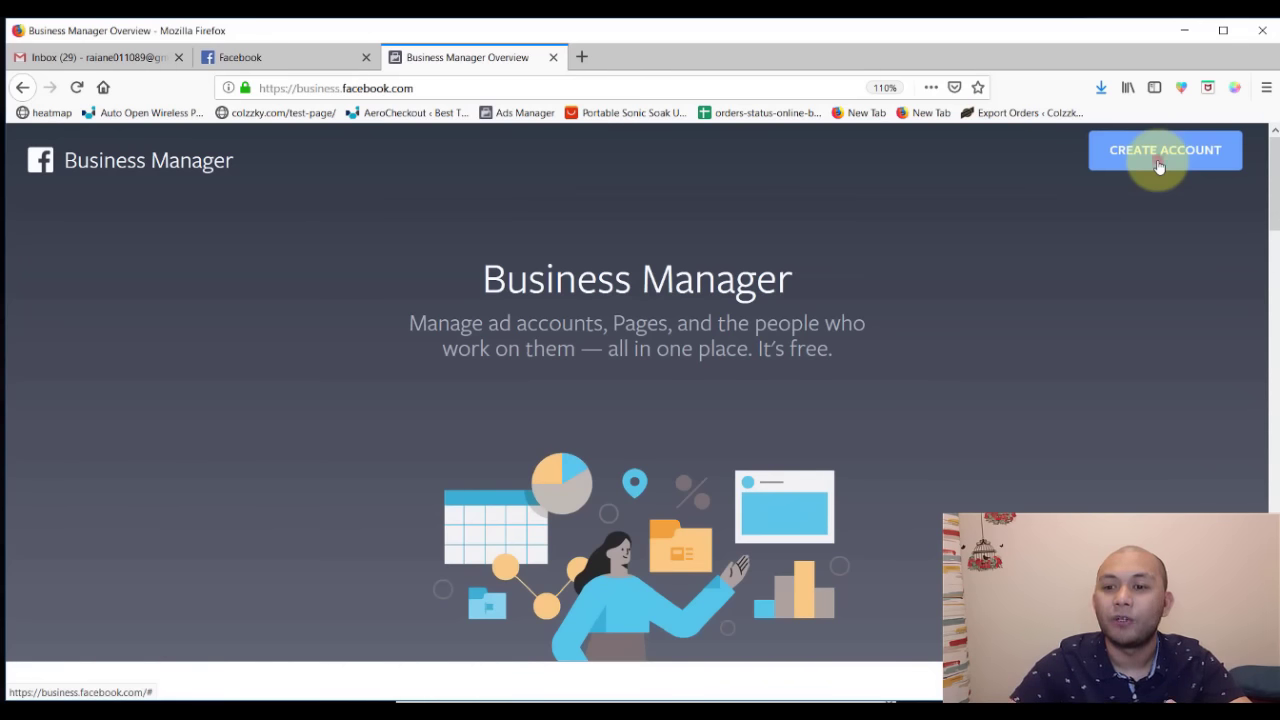
{"action": "left_click", "coordinate": [620, 308]}
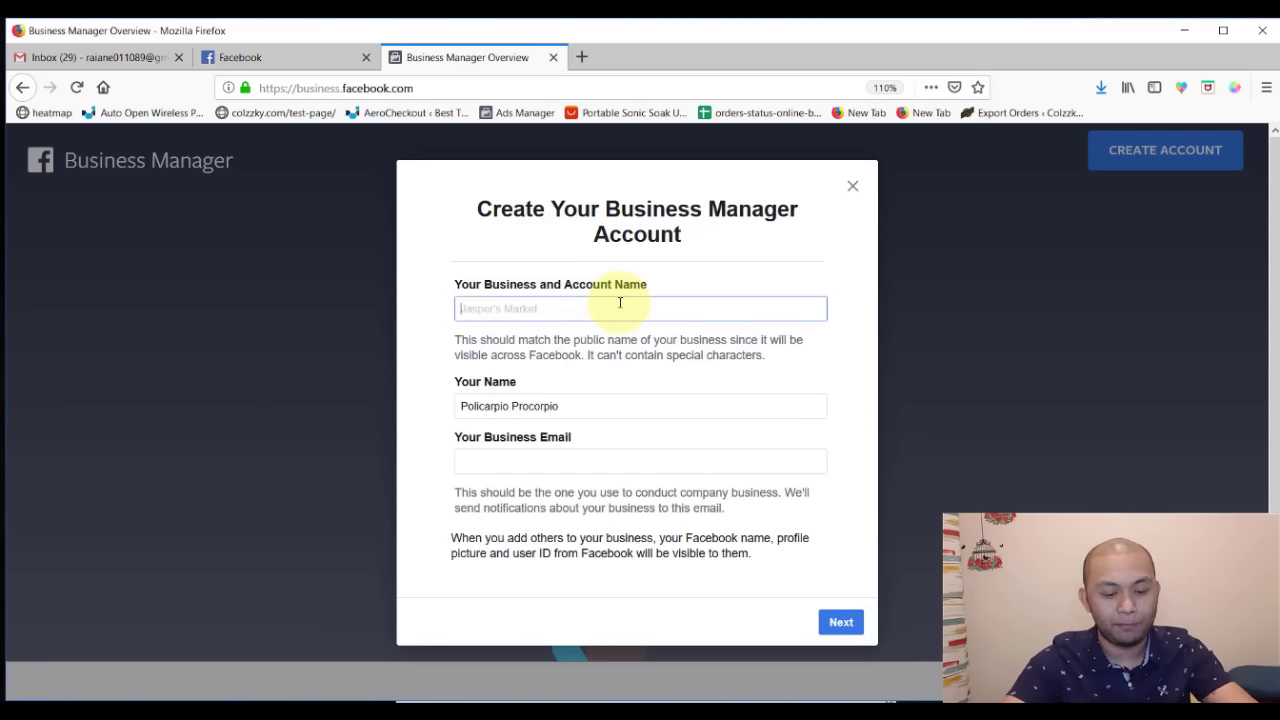
- Enter the business name Kitchen Ko To and the business e-mail, then continue
{"action": "type", "text": "Kitchen"}
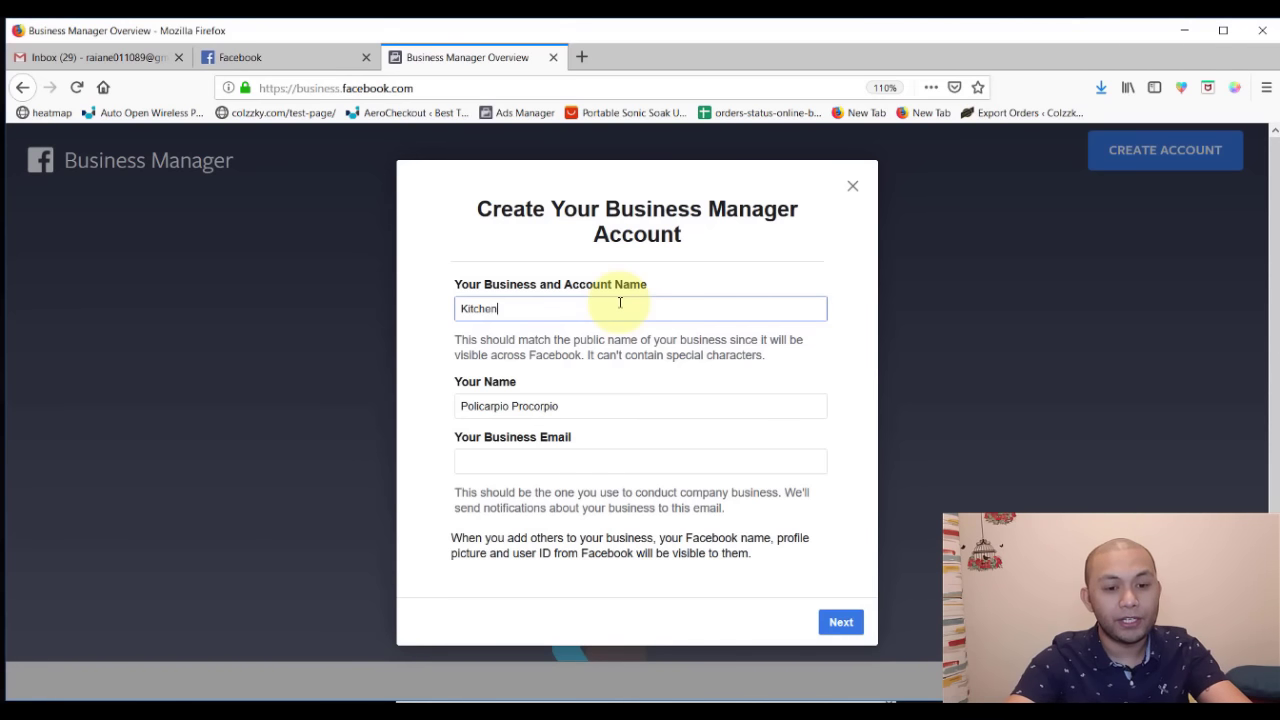
{"action": "type", "text": " Ko To"}
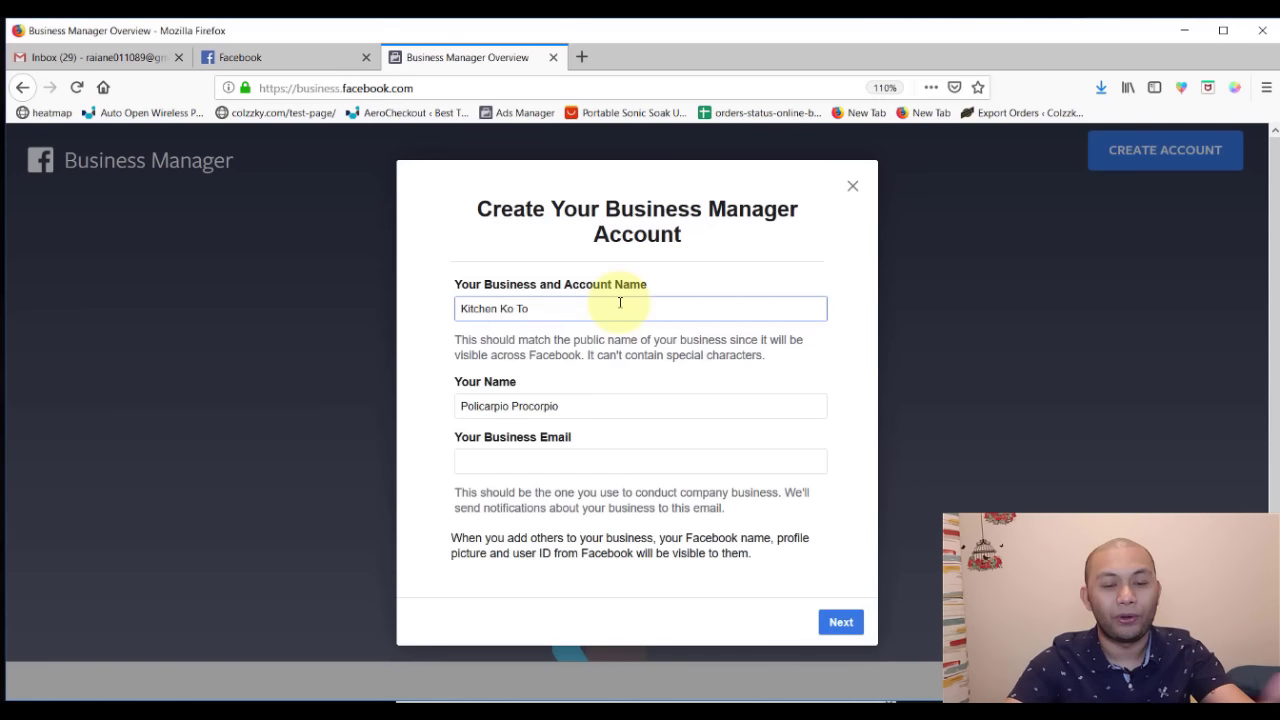
{"action": "left_click", "coordinate": [711, 460]}
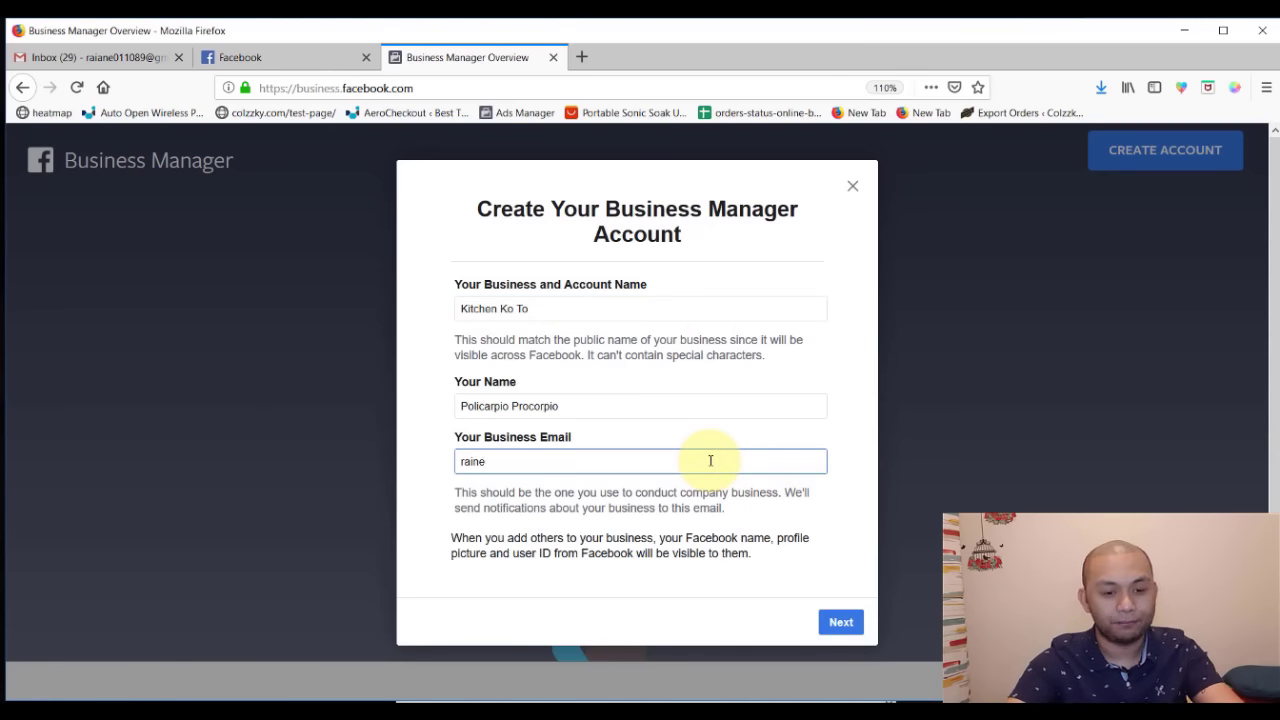
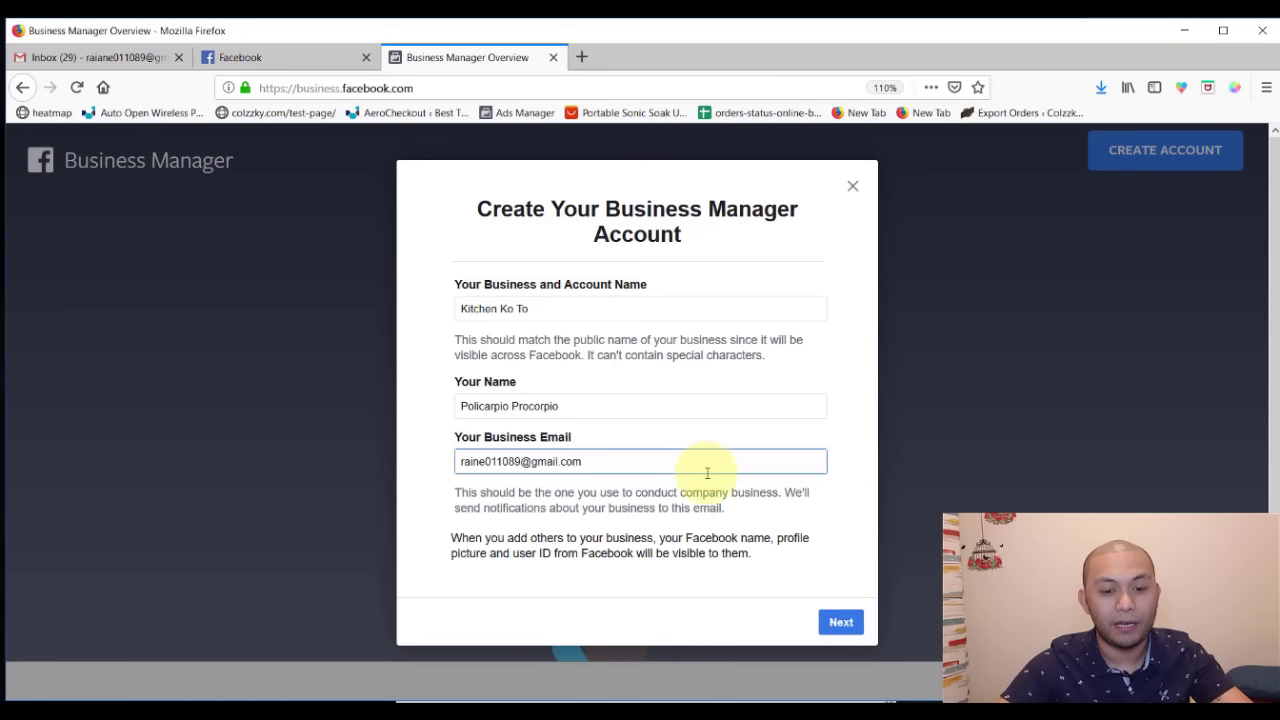
{"action": "left_click", "coordinate": [836, 621]}
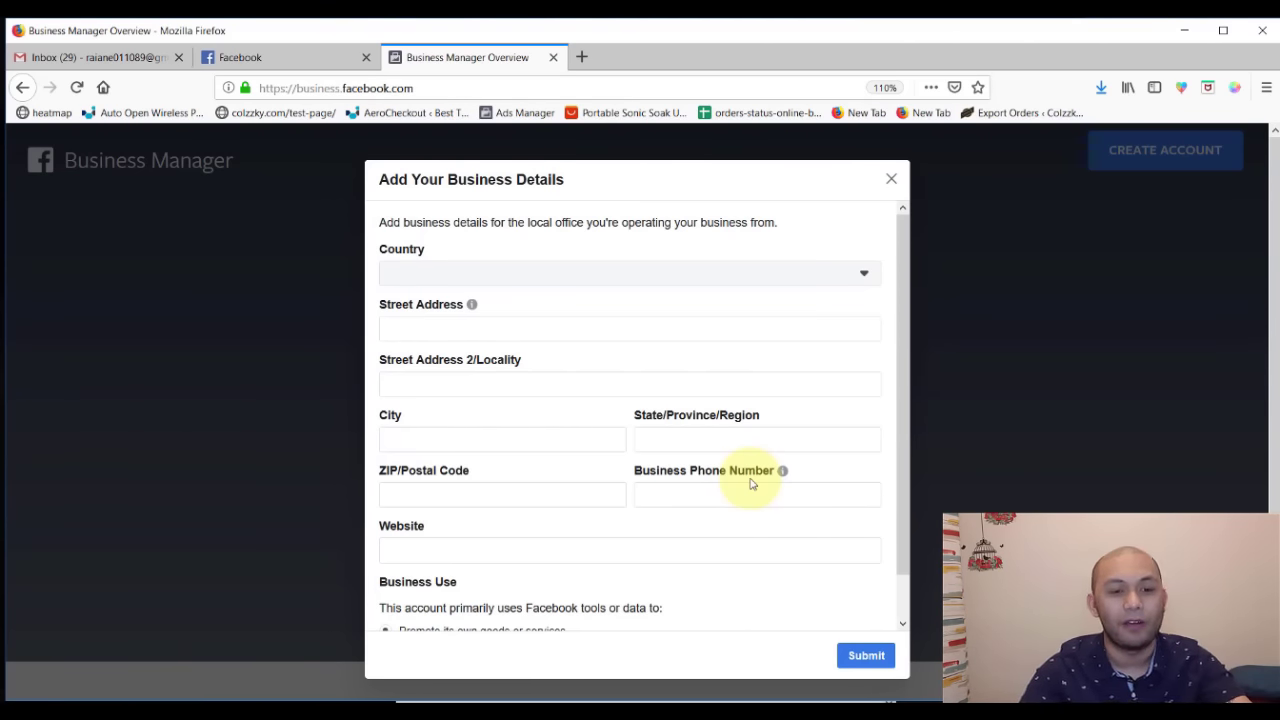
- Set the country to Philippines and the street address to 20th Avenue
{"action": "left_click", "coordinate": [527, 277]}
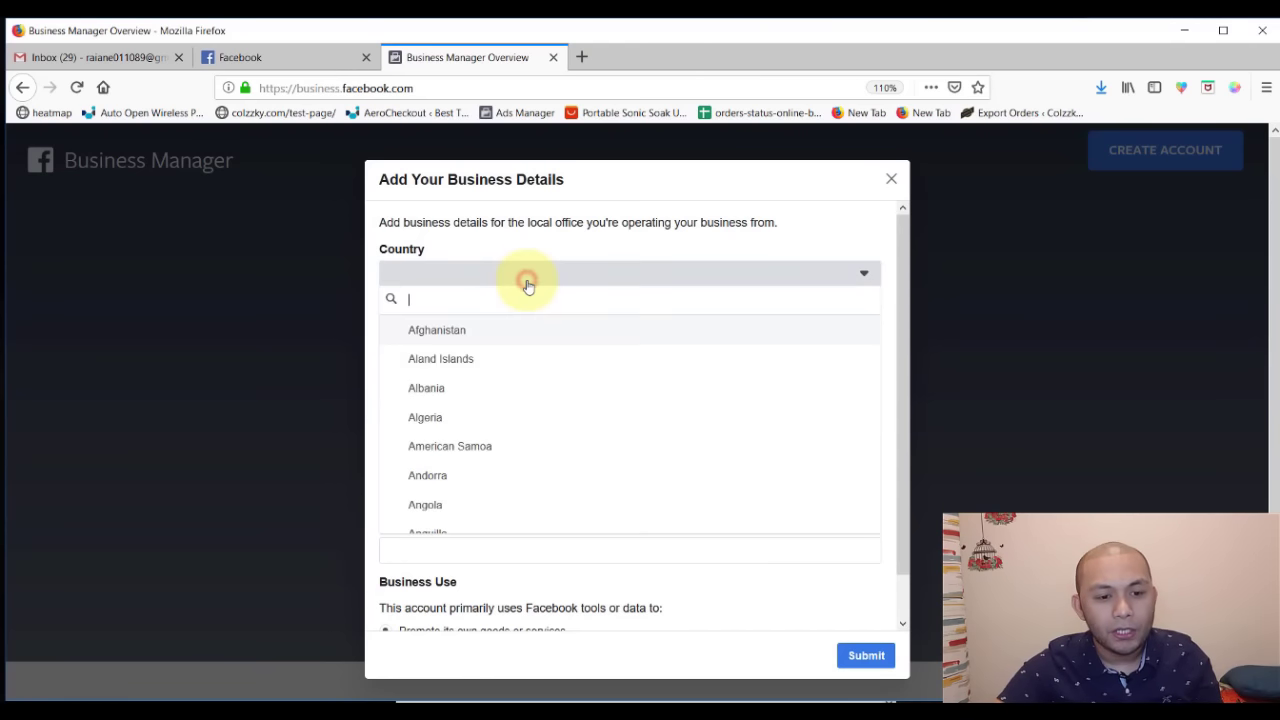
{"action": "type", "text": "phi"}
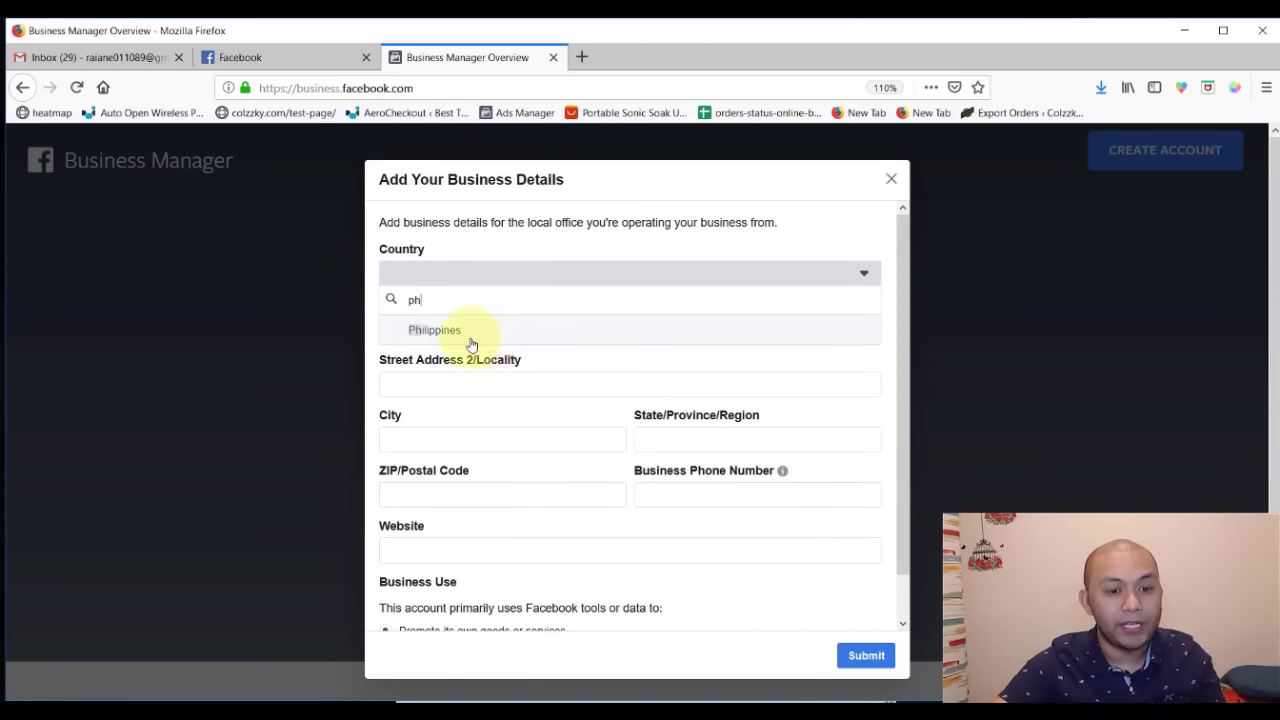
{"action": "left_click", "coordinate": [469, 337]}
{"action": "left_click", "coordinate": [472, 390]}
{"action": "left_click", "coordinate": [445, 328]}
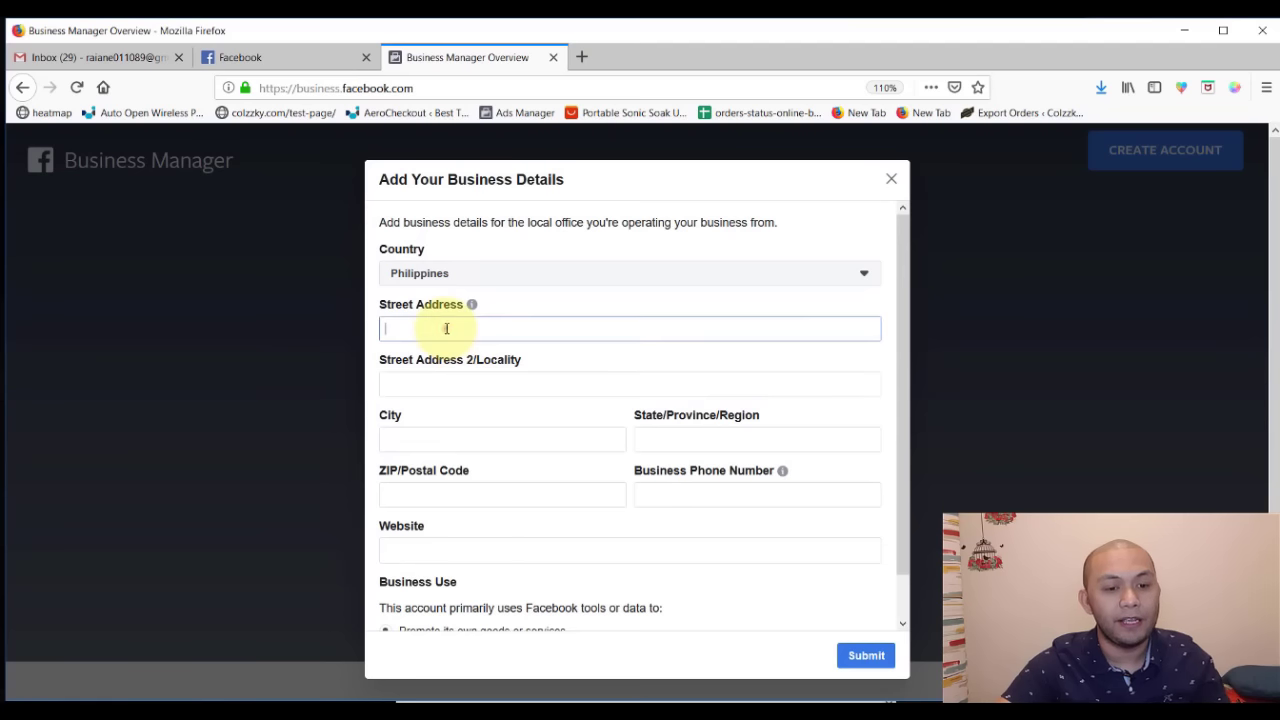
{"action": "type", "text": "20th Av"}
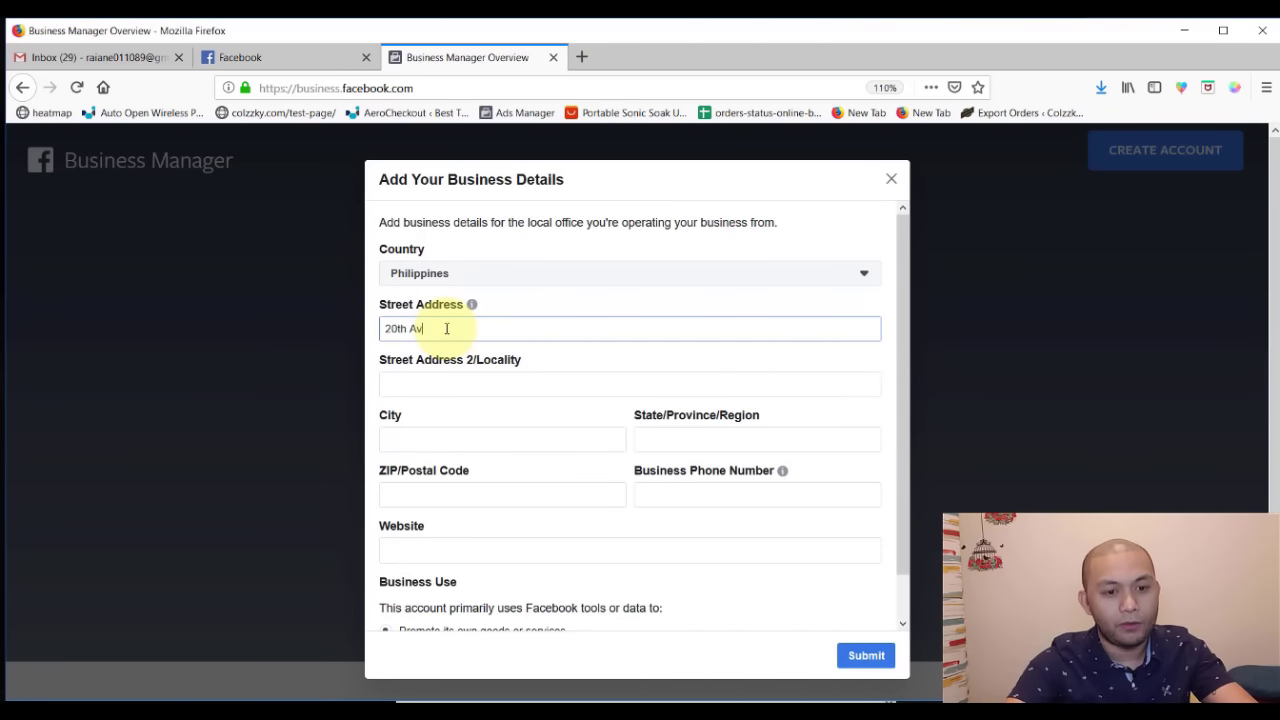
{"action": "type", "text": "nue"}
{"action": "key", "text": "BackSpace"}
{"action": "key", "text": "BackSpace"}
{"action": "key", "text": "BackSpace"}
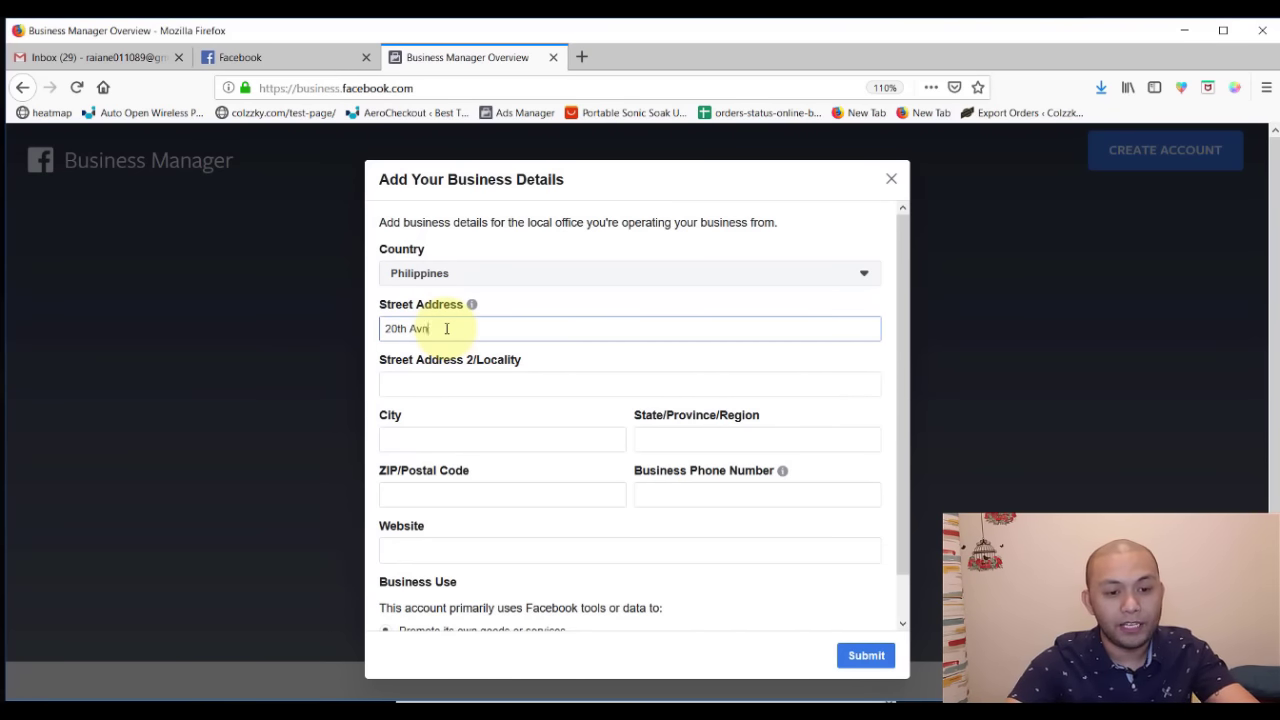
{"action": "type", "text": "enu"}
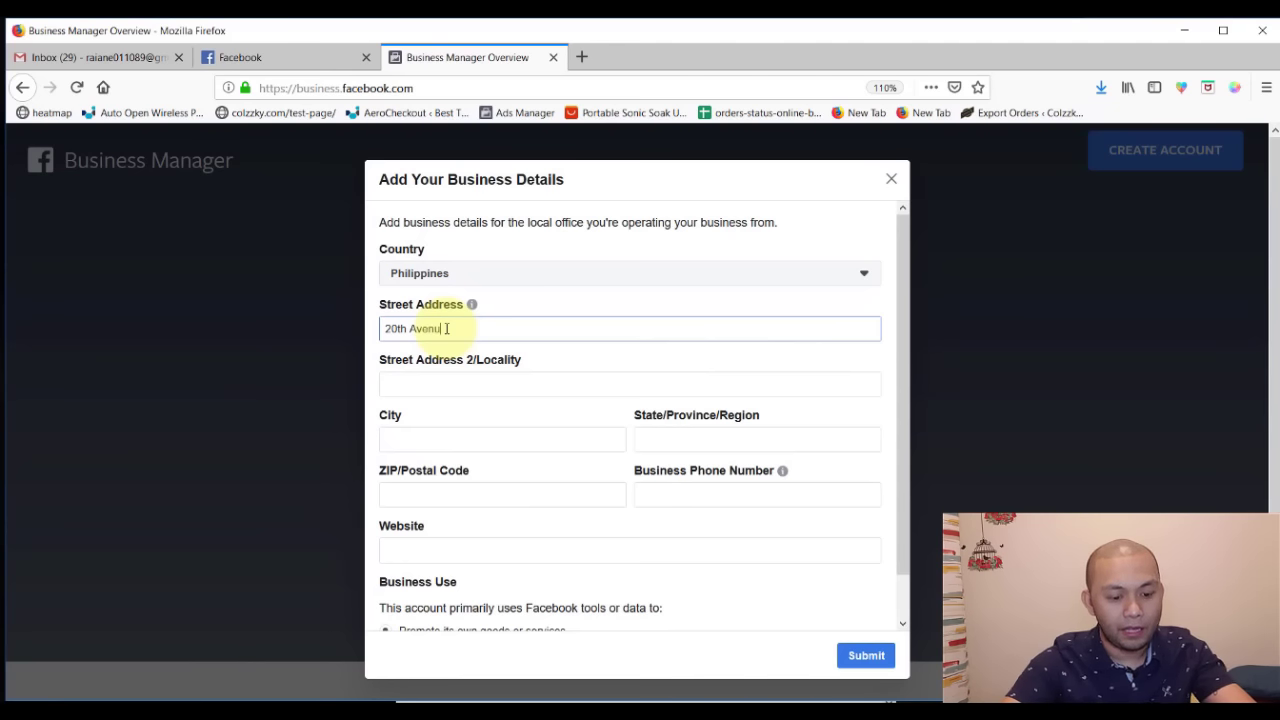
{"action": "type", "text": "e"}
- Fill in locality Cubao, city Quezon, ZIP 1109 and region Metro Manila
{"action": "left_click", "coordinate": [414, 388]}
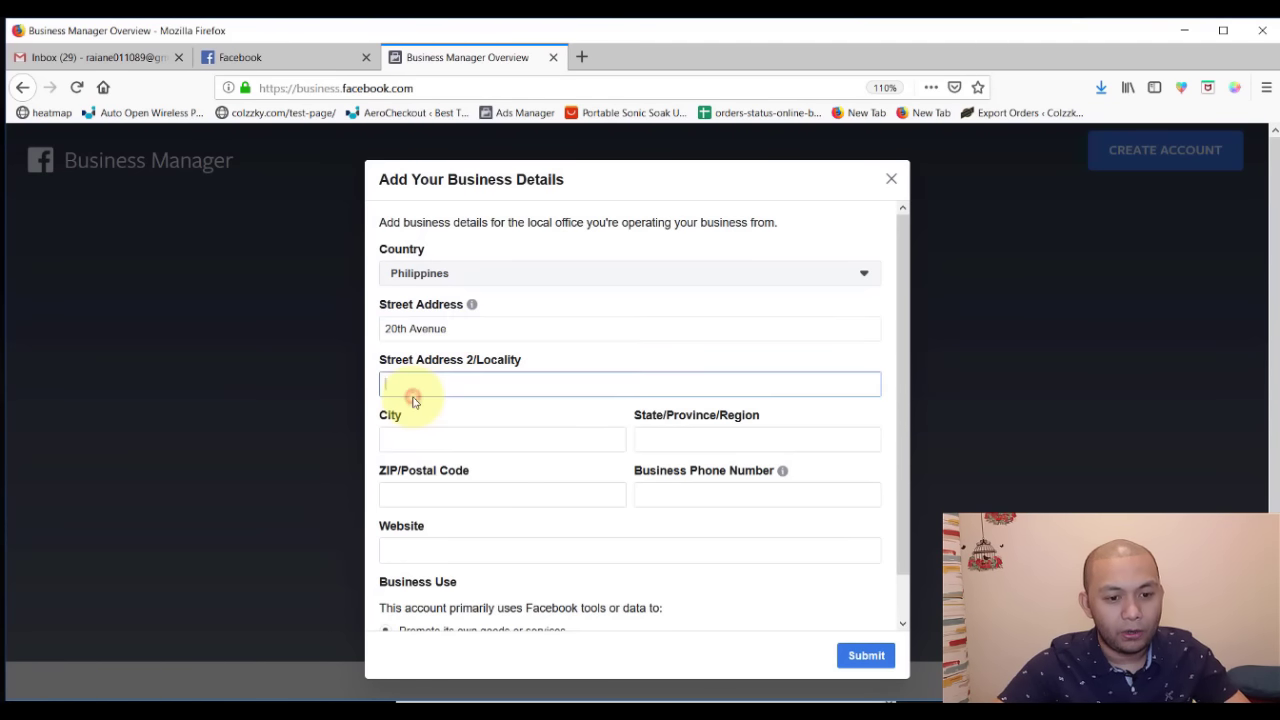
{"action": "type", "text": "Cubao"}
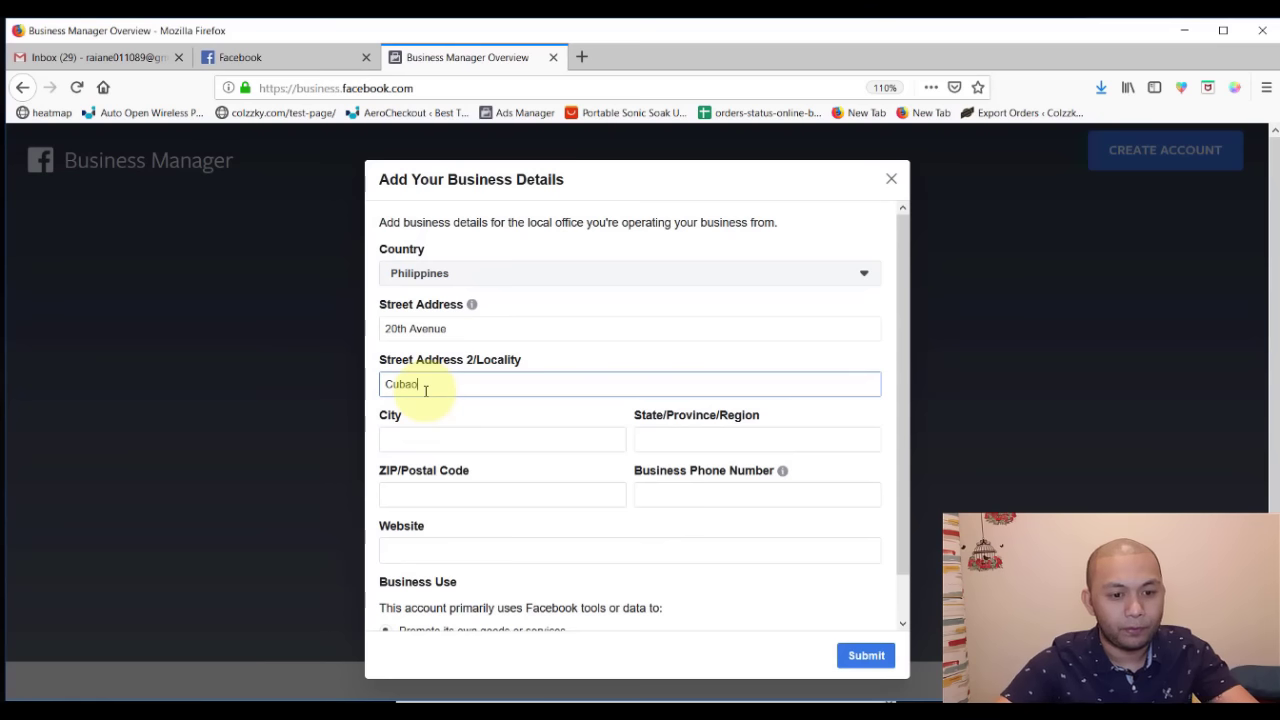
{"action": "left_click", "coordinate": [409, 441]}
{"action": "type", "text": "Quezon"}
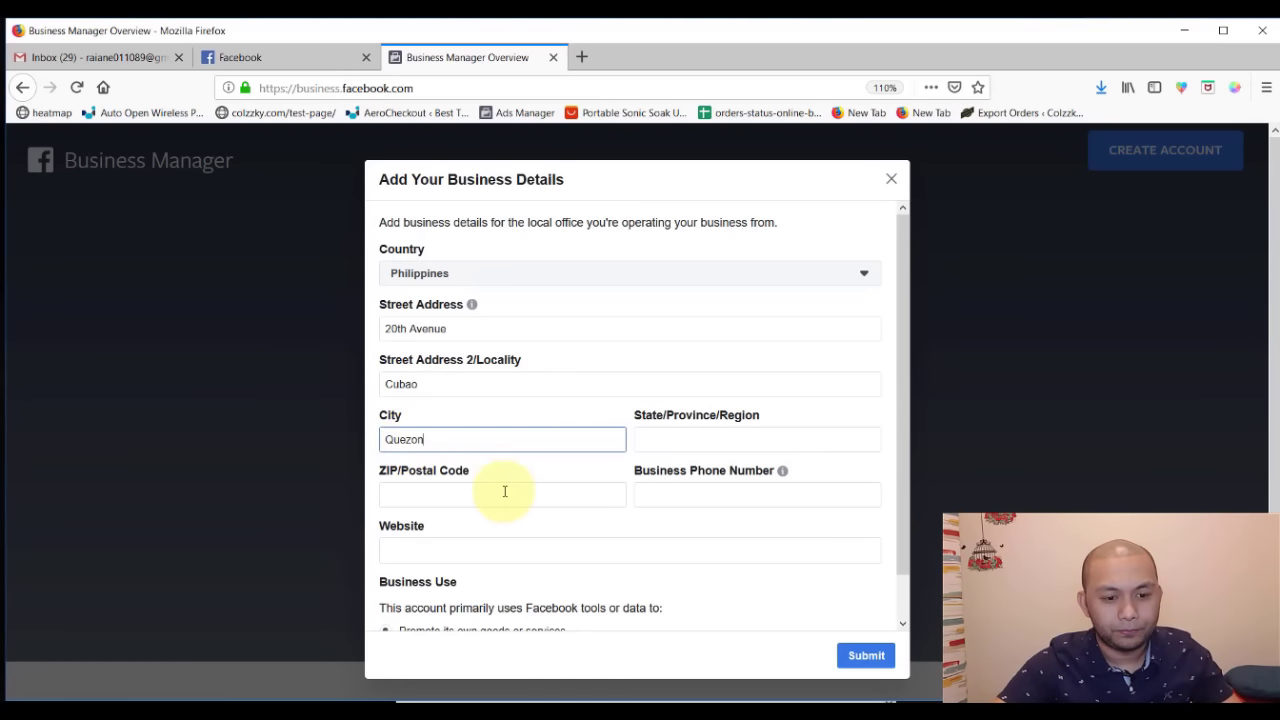
{"action": "left_click", "coordinate": [470, 494]}
{"action": "type", "text": "1109"}
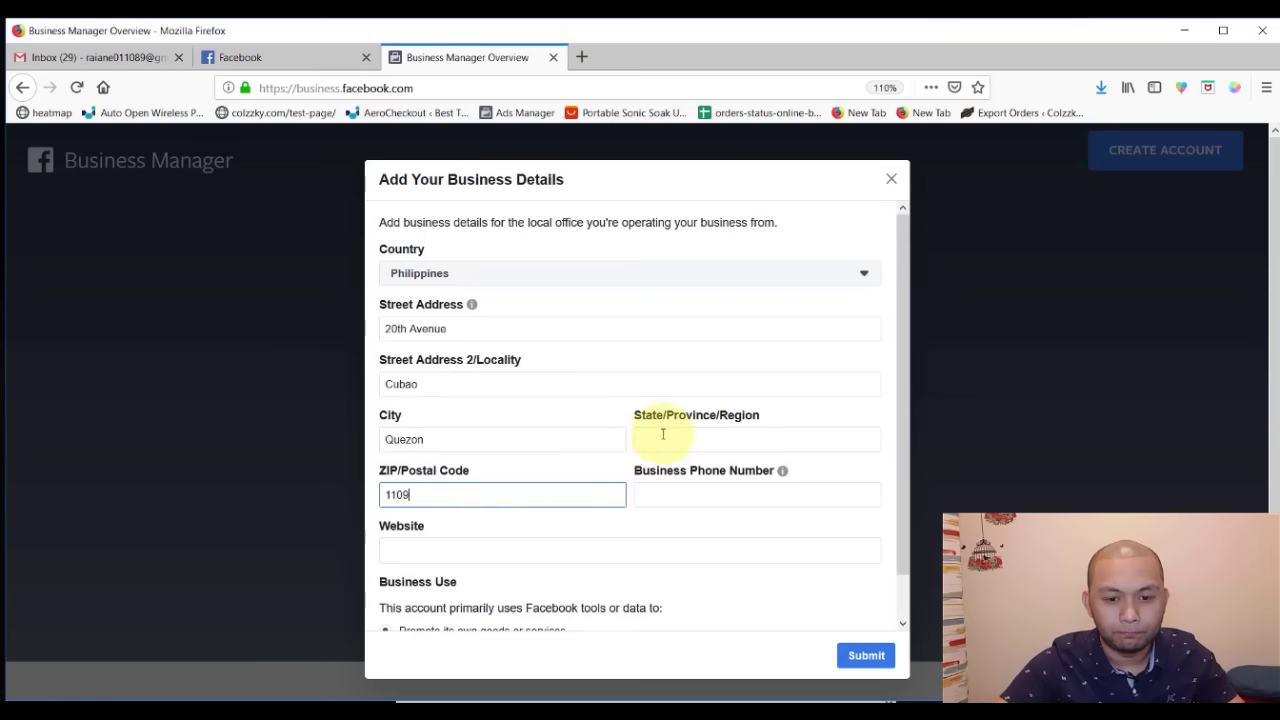
{"action": "left_click", "coordinate": [662, 436]}
{"action": "type", "text": "M"}
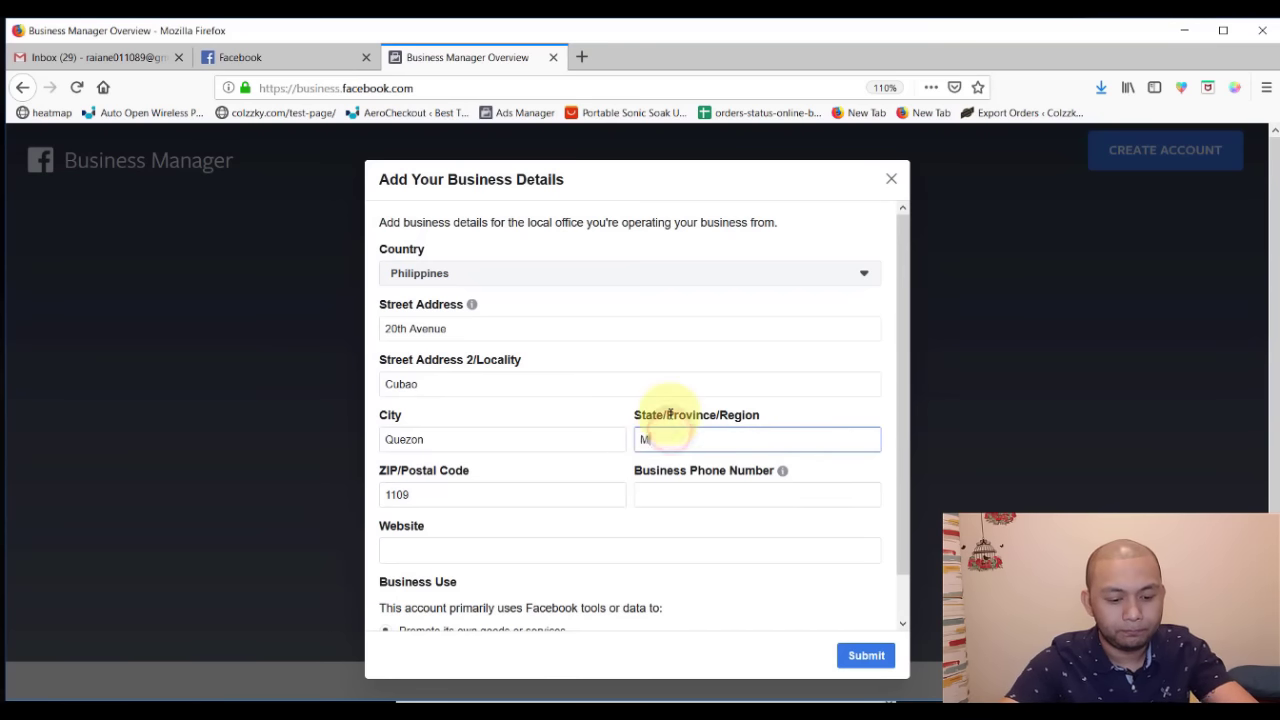
{"action": "type", "text": "etro Manila"}
{"action": "key", "text": "Tab"}
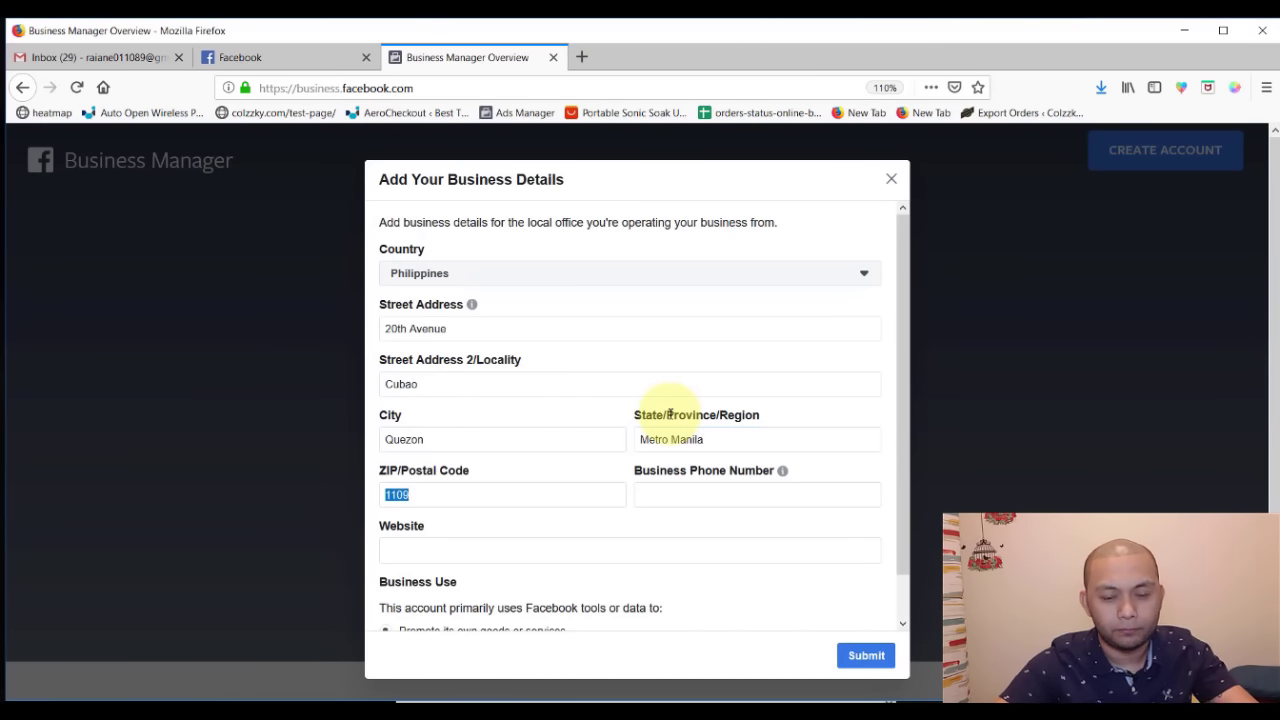
- Enter the business phone number, removing the extra trailing digit
{"action": "left_click", "coordinate": [676, 502]}
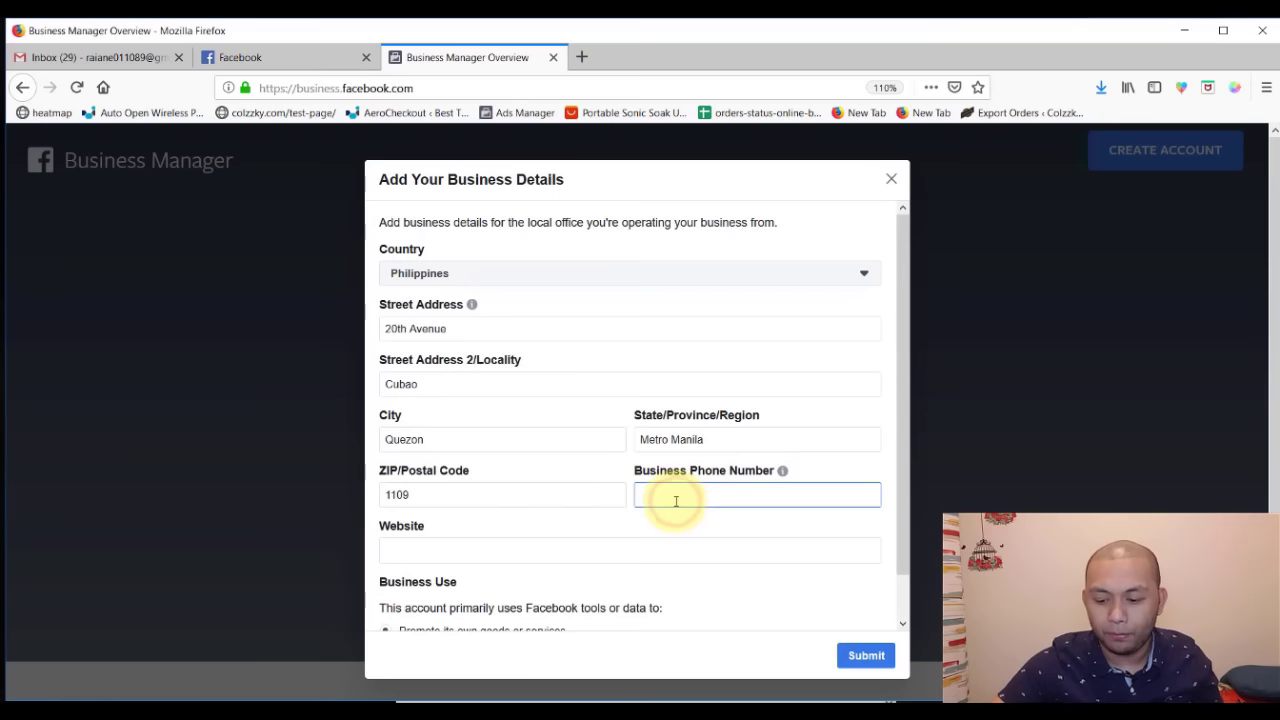
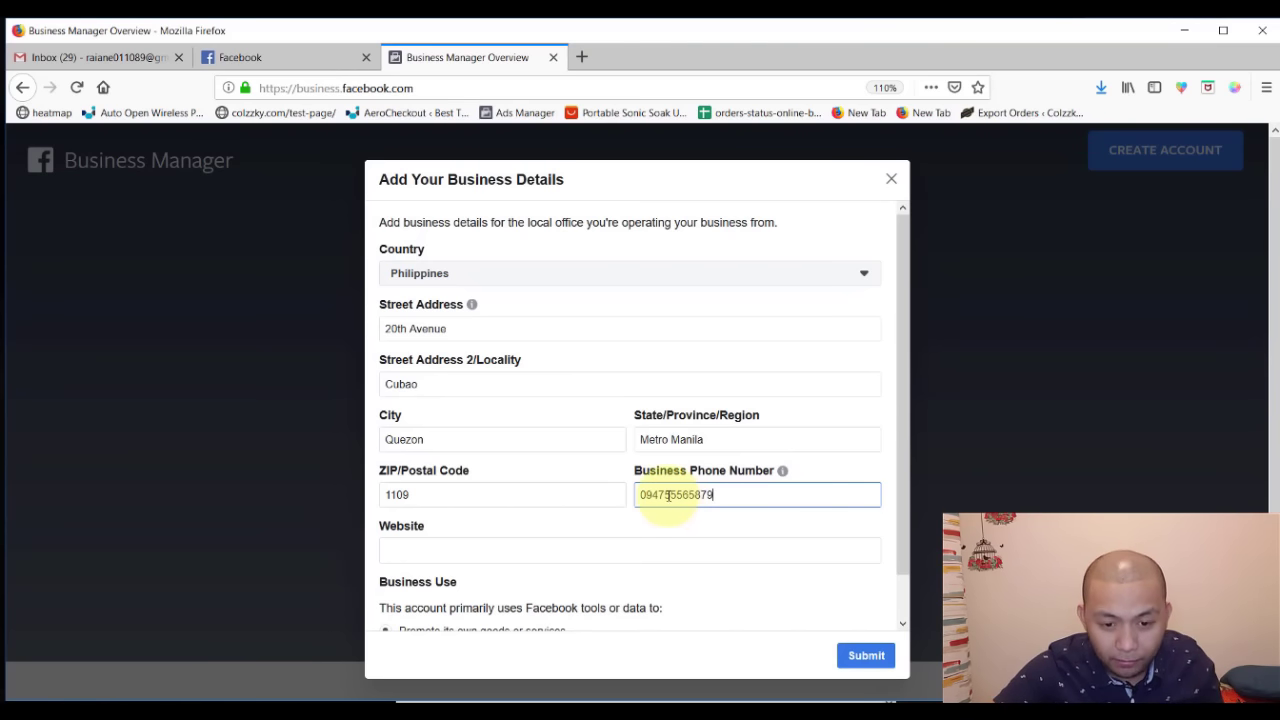
{"action": "left_click_drag", "start_coordinate": [666, 496], "coordinate": [608, 491]}
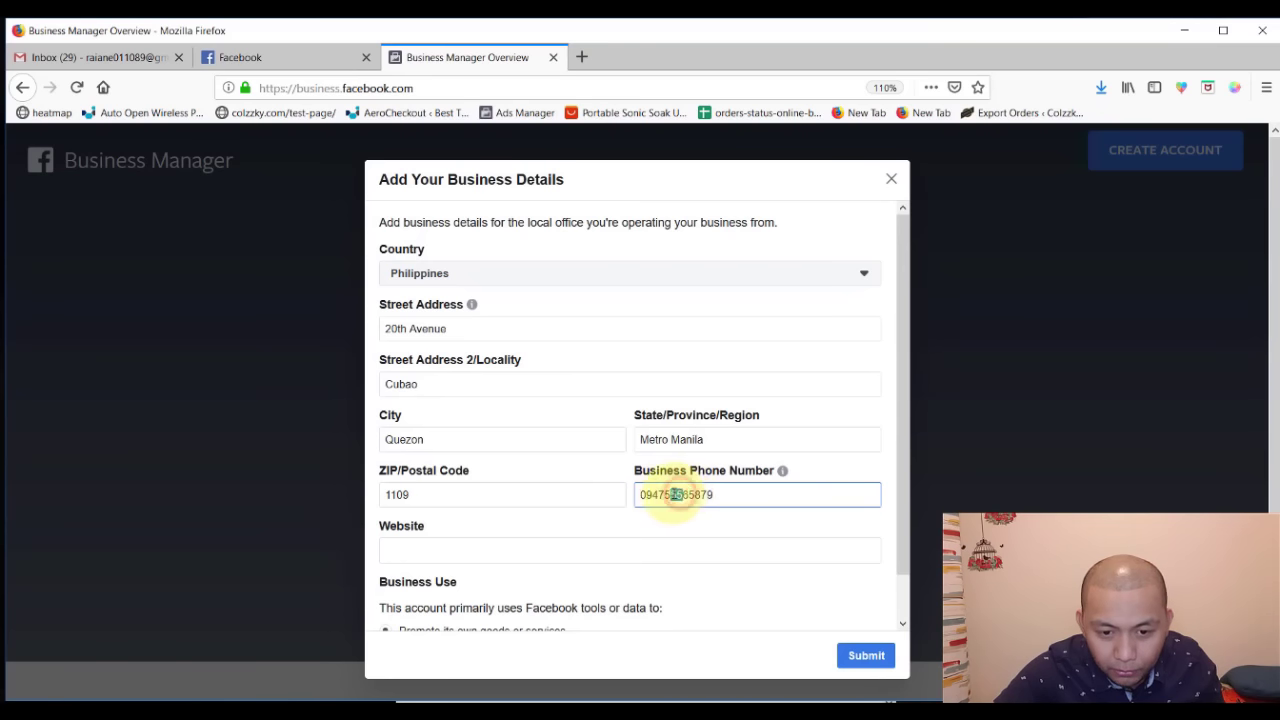
{"action": "left_click", "coordinate": [729, 494]}
{"action": "key", "text": "BackSpace"}
- Set website myshopph.com, choose 'Promote its own goods or services', and submit
{"action": "scroll", "coordinate": [729, 494], "scroll_direction": "down", "scroll_amount": 1}
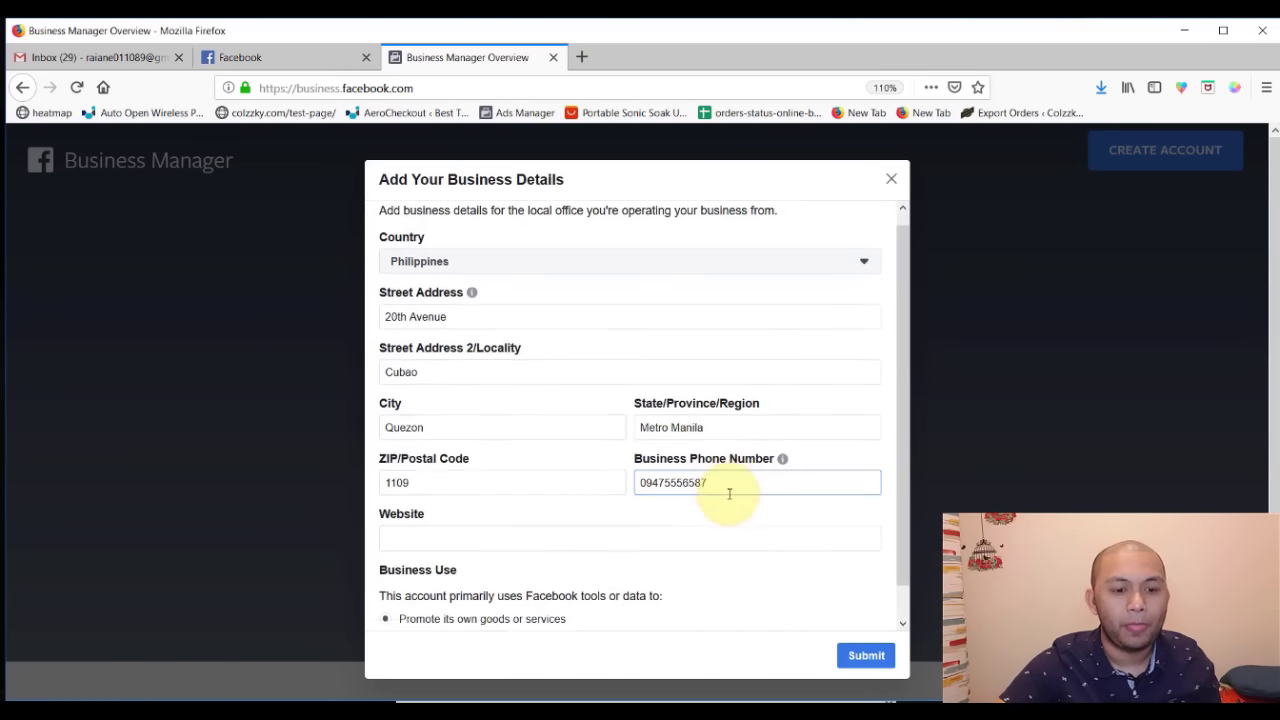
{"action": "left_click", "coordinate": [594, 514]}
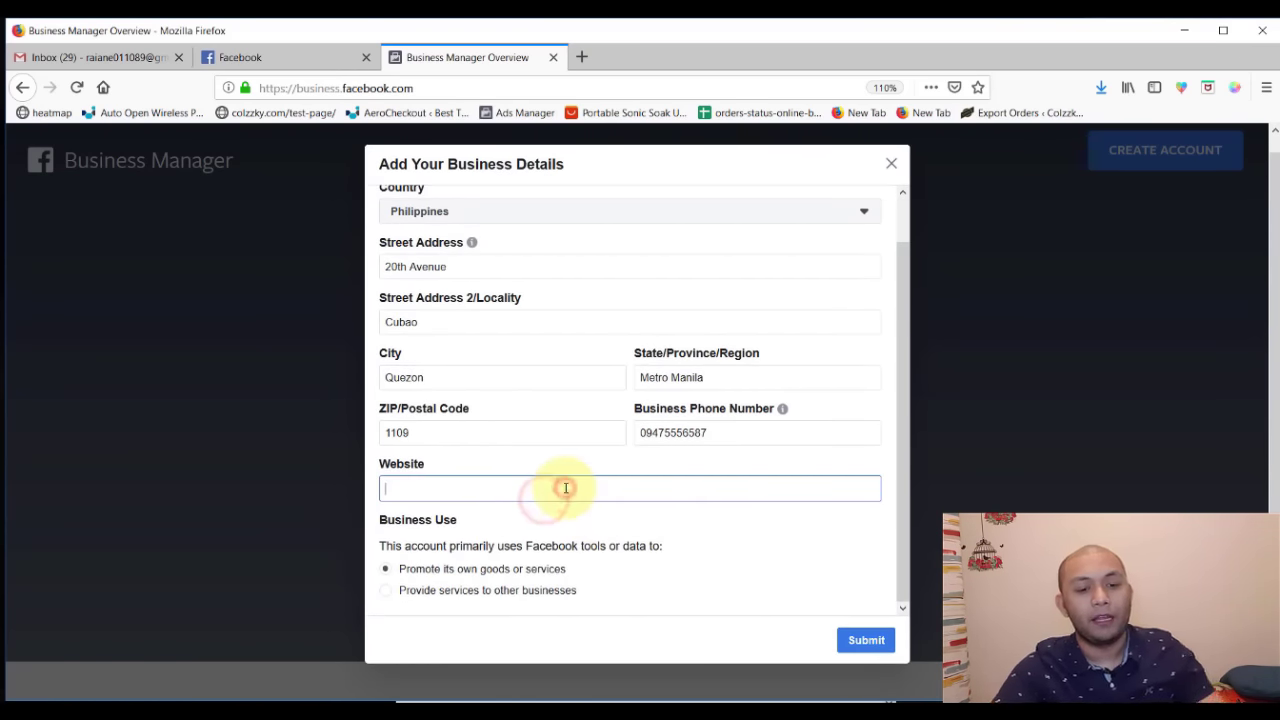
{"action": "type", "text": "myshopph.com"}
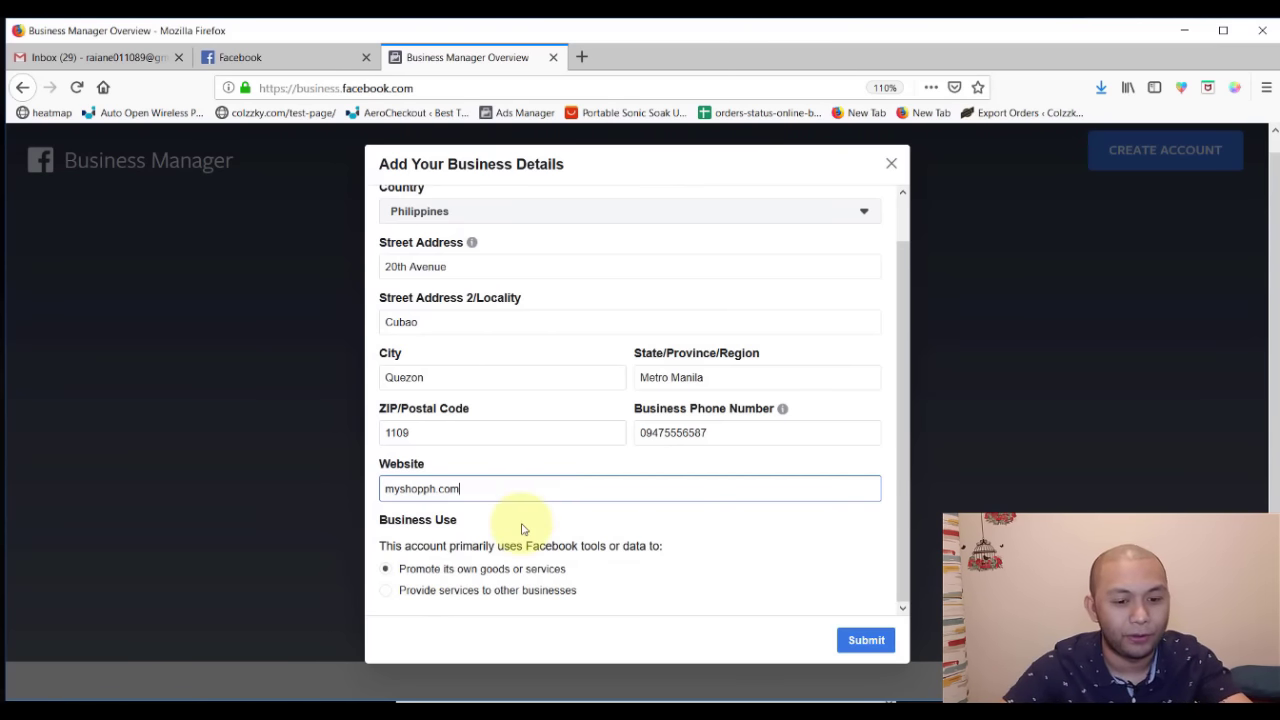
{"action": "left_click", "coordinate": [521, 528]}
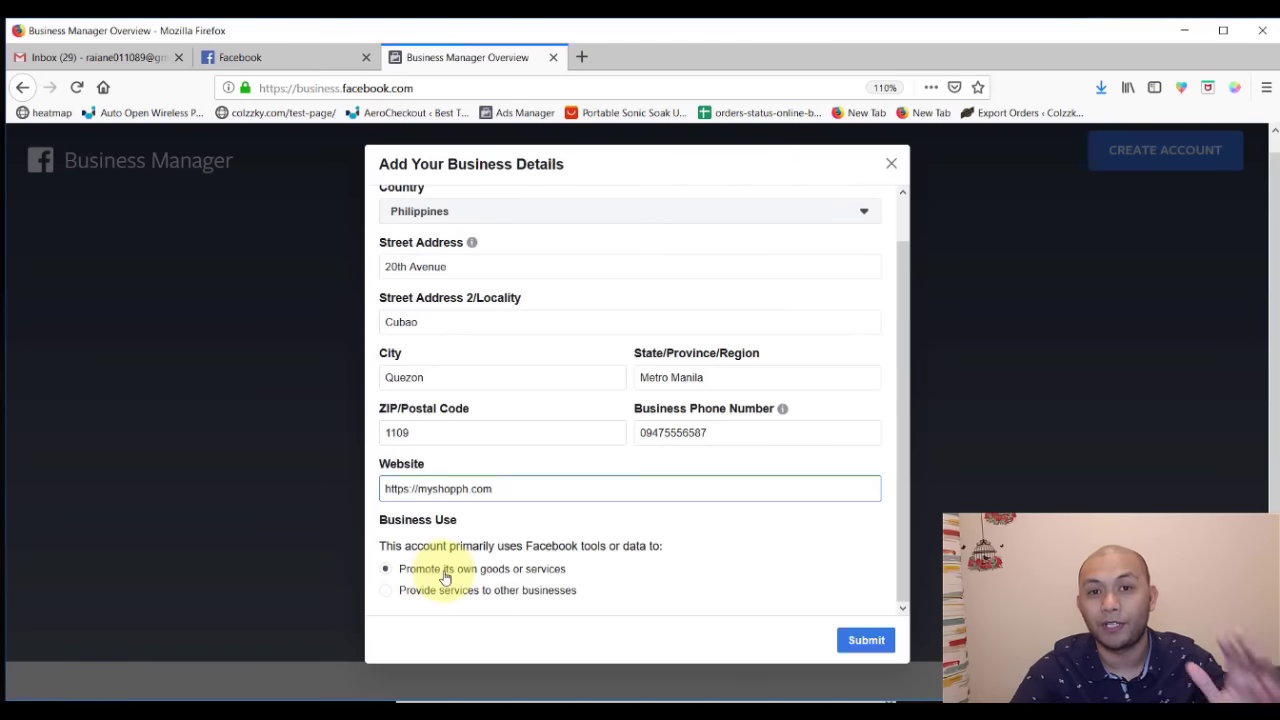
{"action": "left_click", "coordinate": [432, 598]}
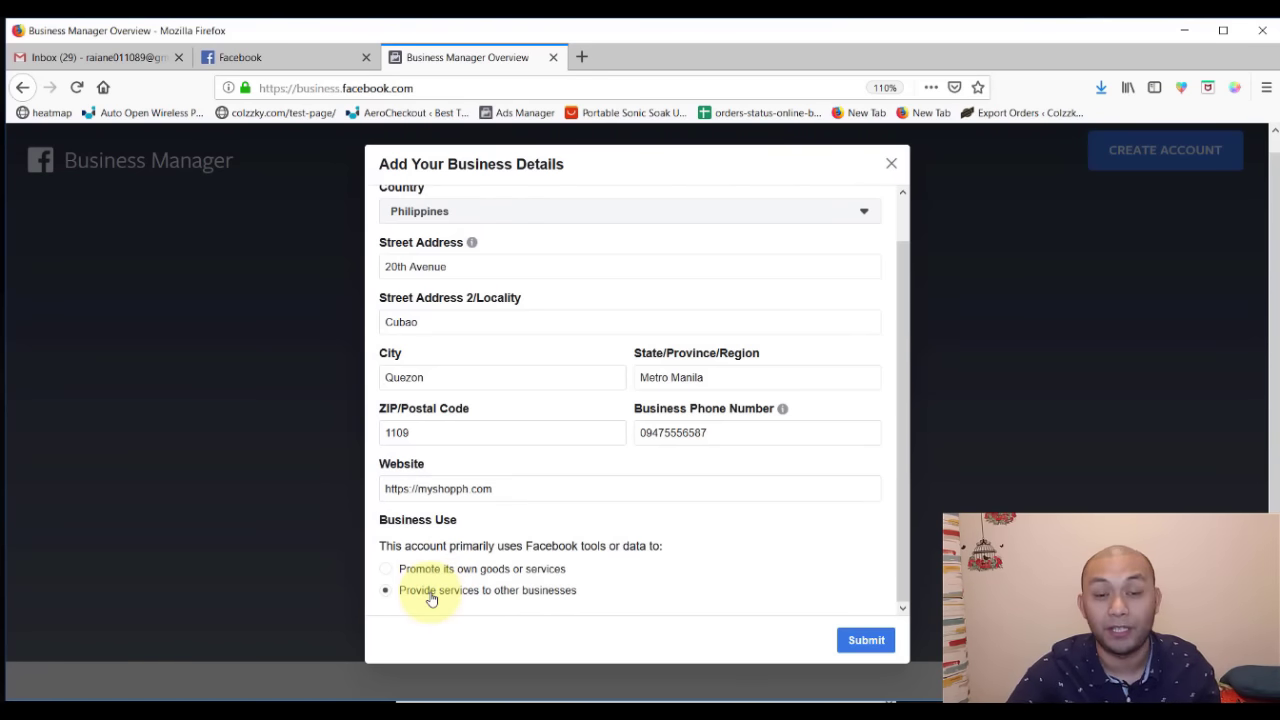
{"action": "left_click", "coordinate": [408, 569]}
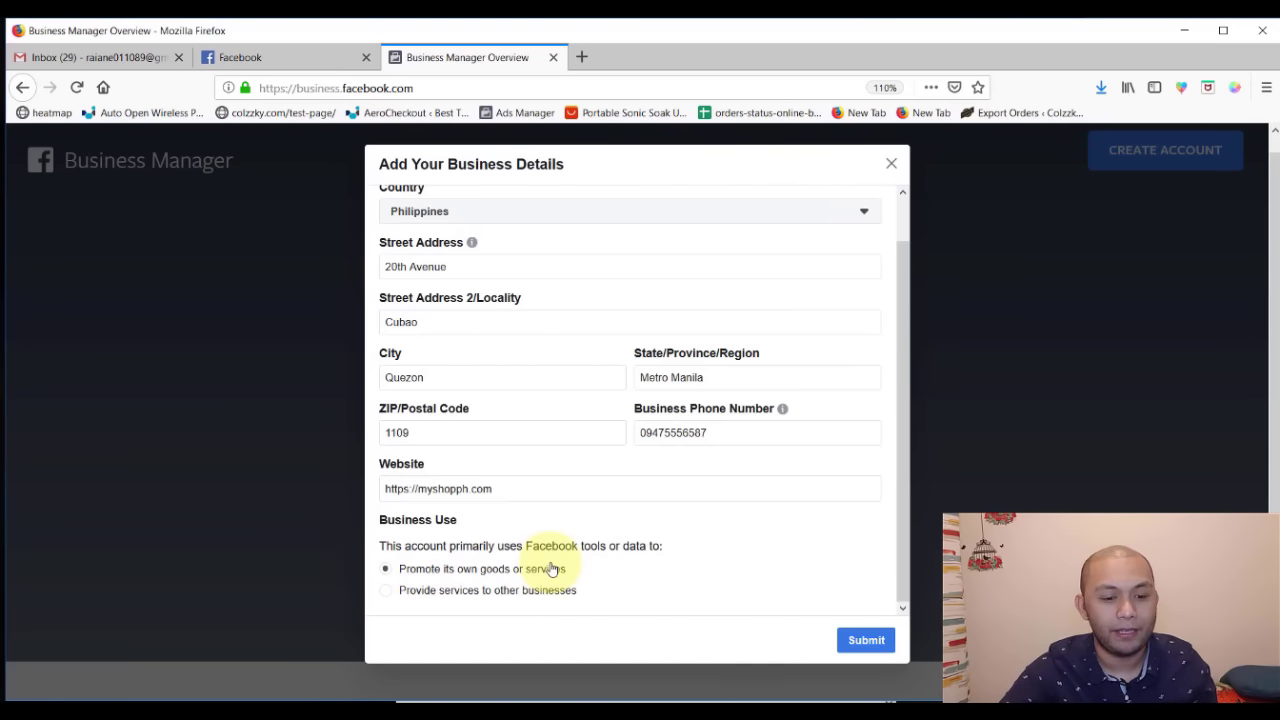
{"action": "left_click", "coordinate": [860, 640]}
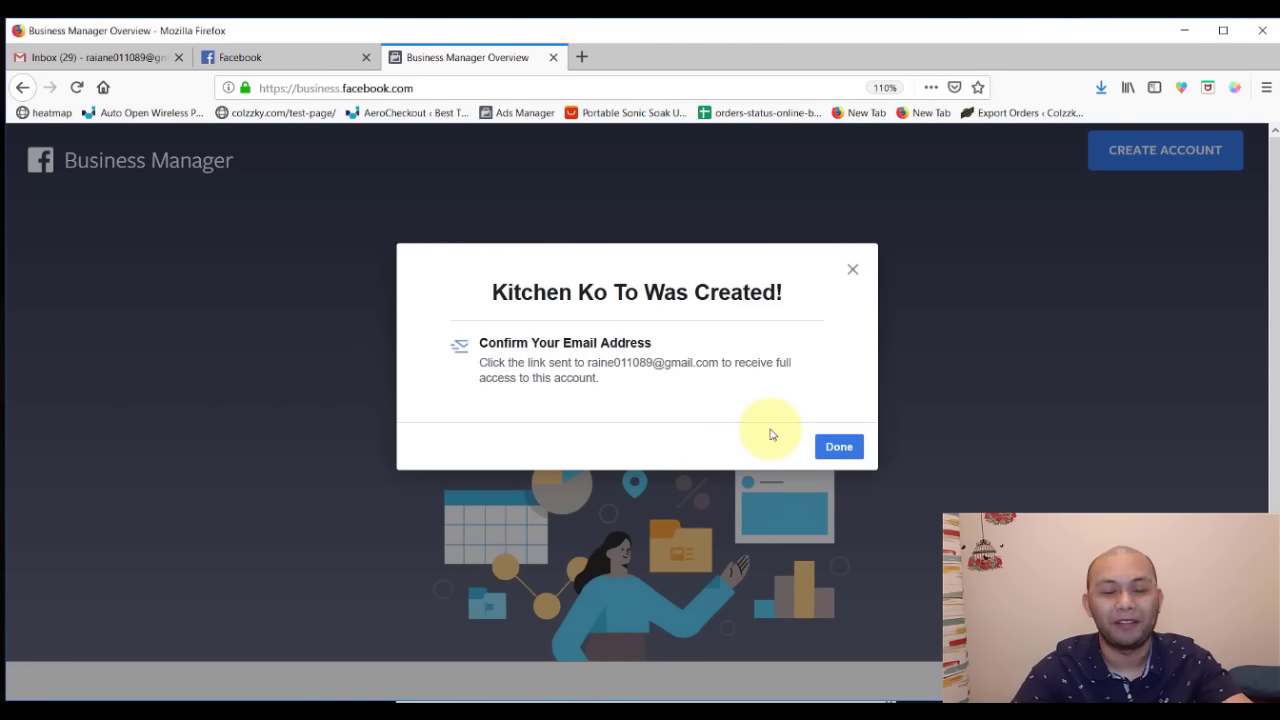
- Dismiss the 'Kitchen Ko To Was Created!' dialog and scroll to the setup panel
{"action": "left_click", "coordinate": [840, 447]}
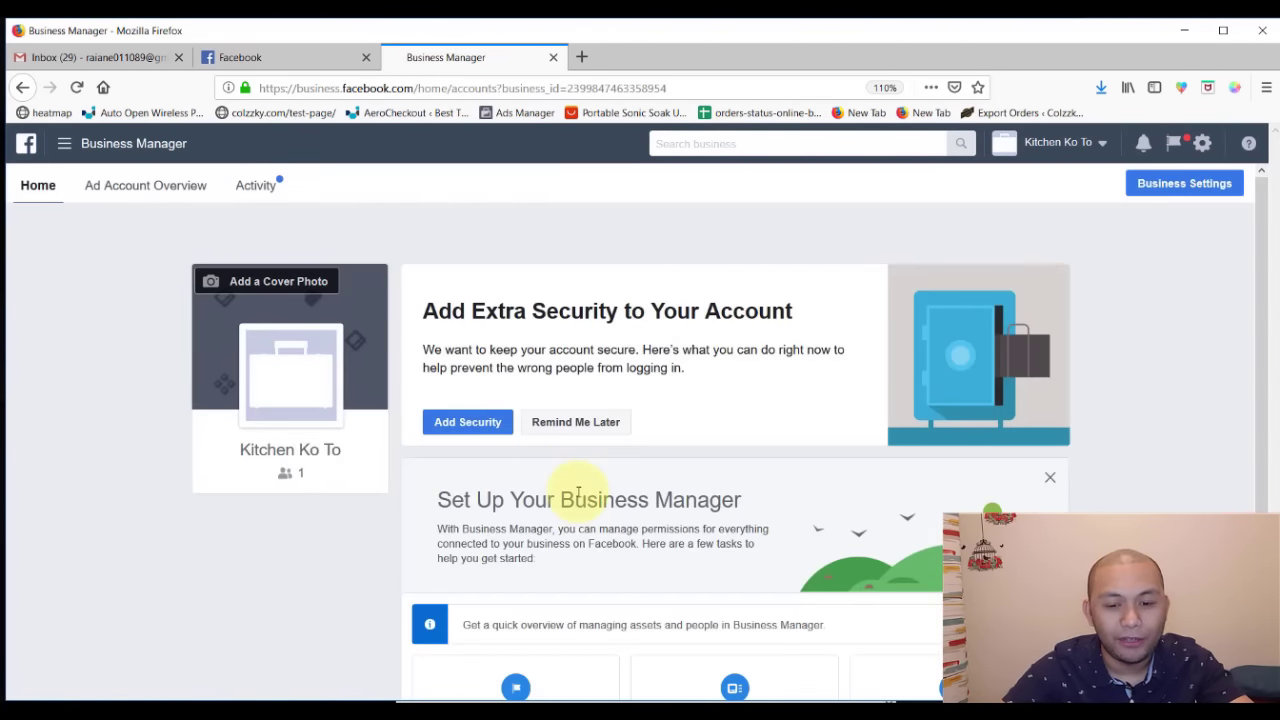
{"action": "scroll", "coordinate": [575, 494], "scroll_direction": "down", "scroll_amount": 2}
{"action": "scroll", "coordinate": [577, 497], "scroll_direction": "up", "scroll_amount": 2}
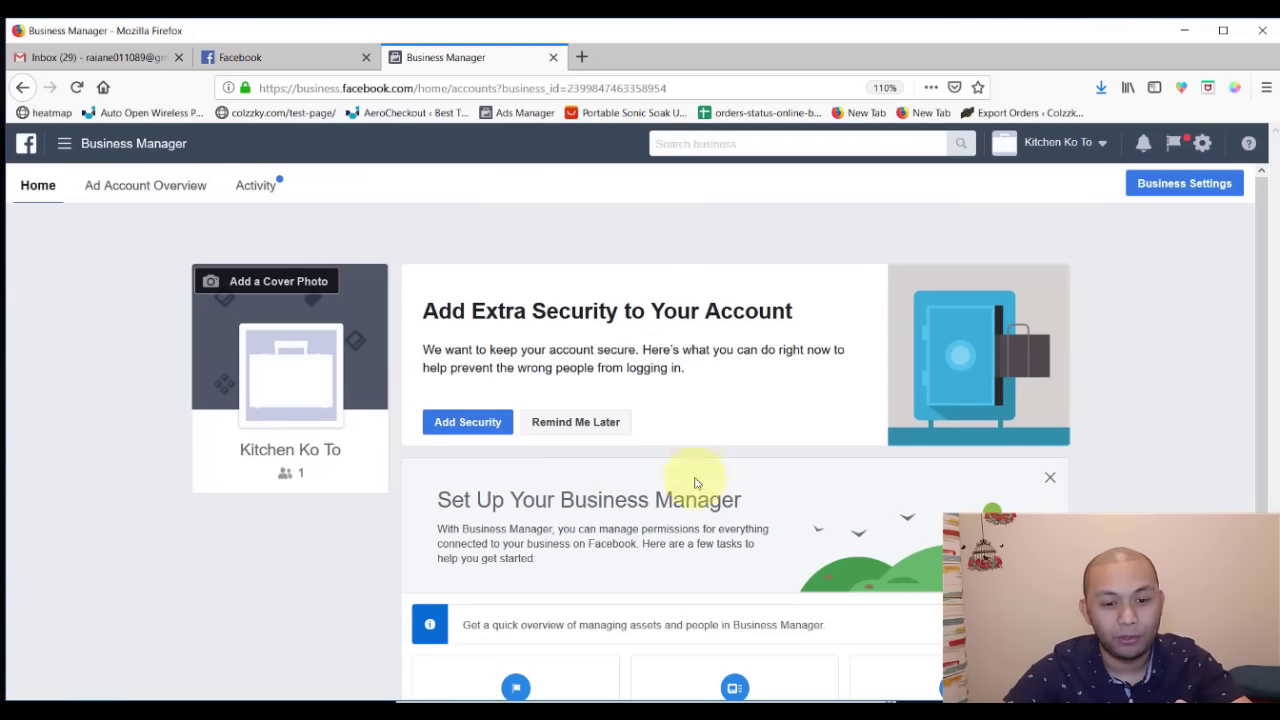
{"action": "scroll", "coordinate": [663, 505], "scroll_direction": "down", "scroll_amount": 2}
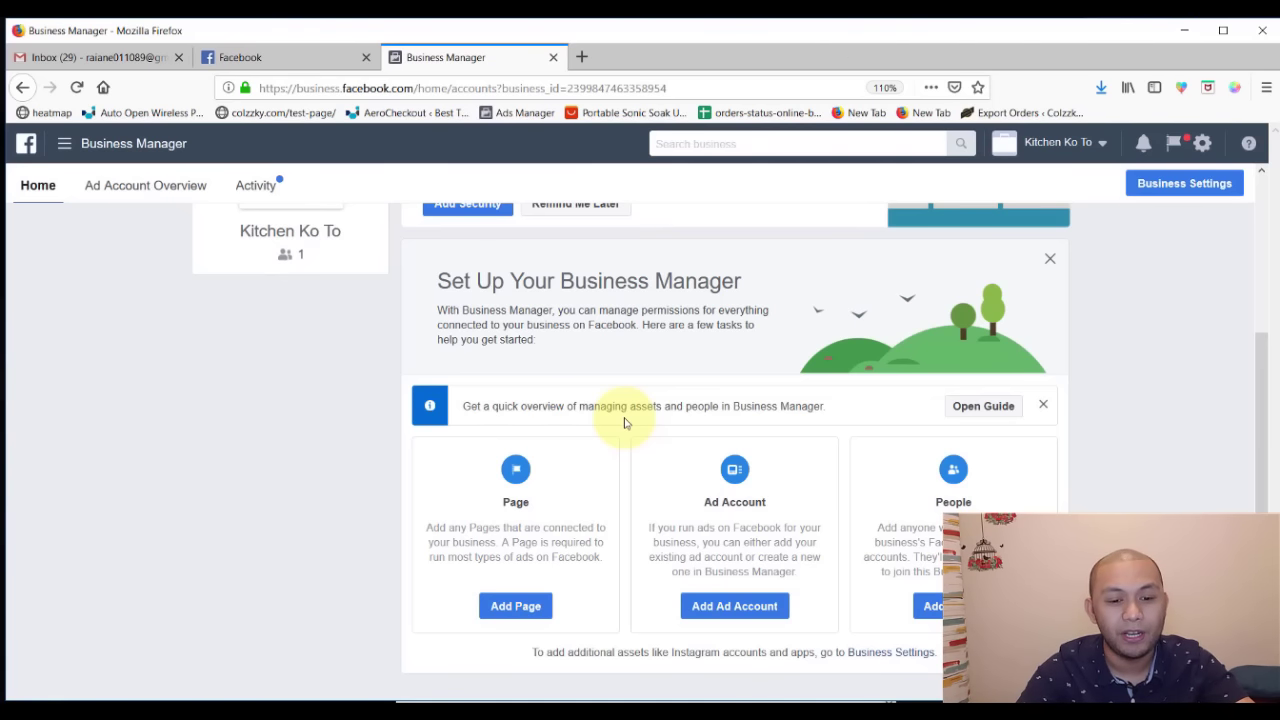
{"action": "scroll", "coordinate": [624, 423], "scroll_direction": "up", "scroll_amount": 3}
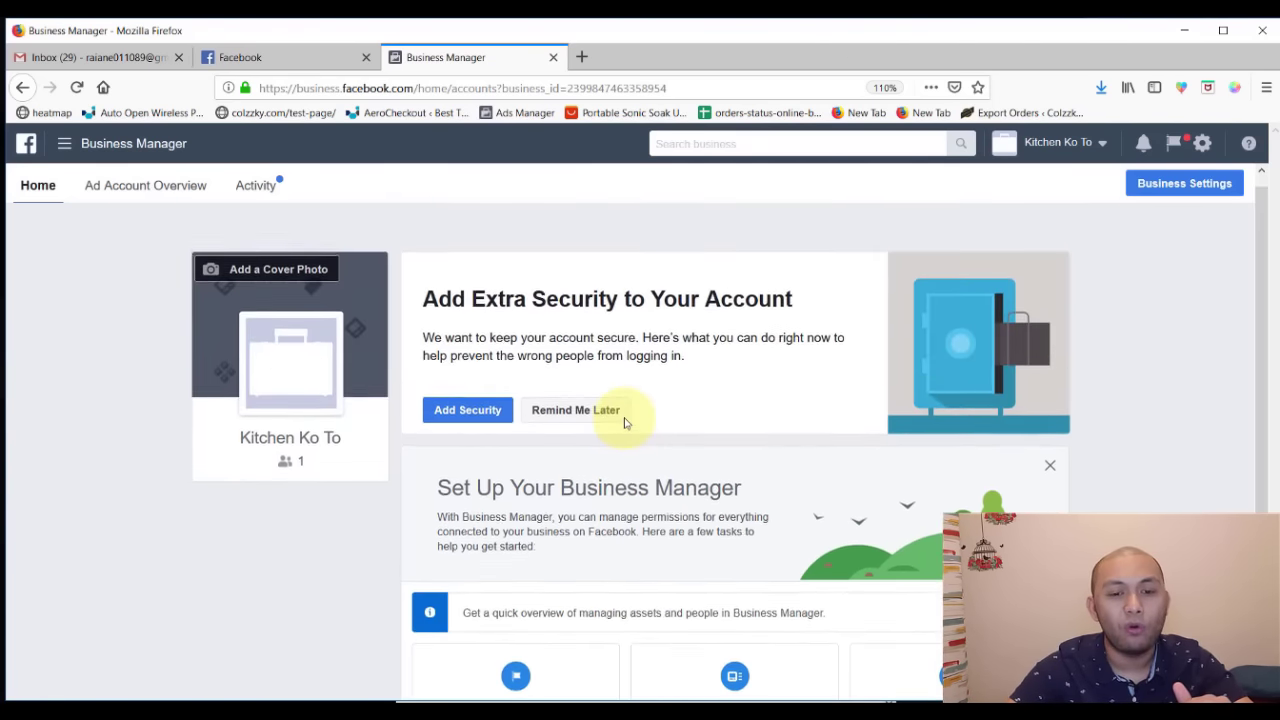
{"action": "scroll", "coordinate": [624, 423], "scroll_direction": "down", "scroll_amount": 3}
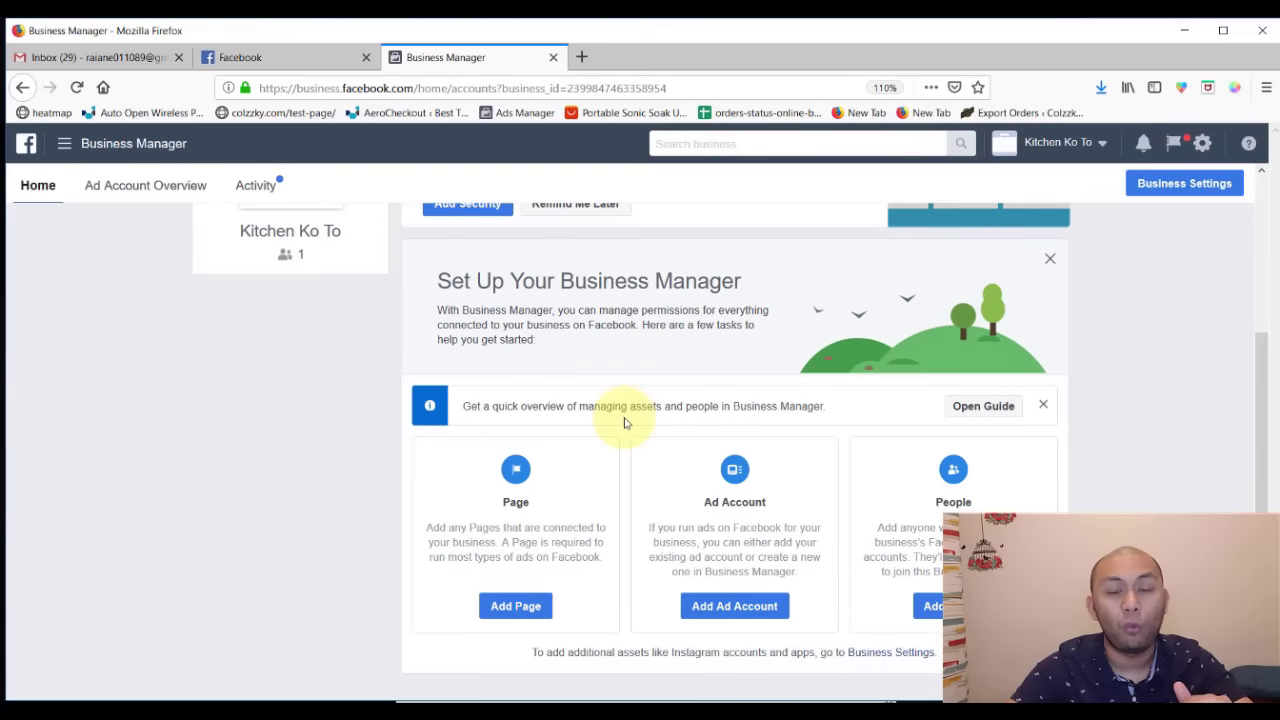
- Choose to create a new Page of type Local Business or Place
{"action": "left_click", "coordinate": [510, 610]}
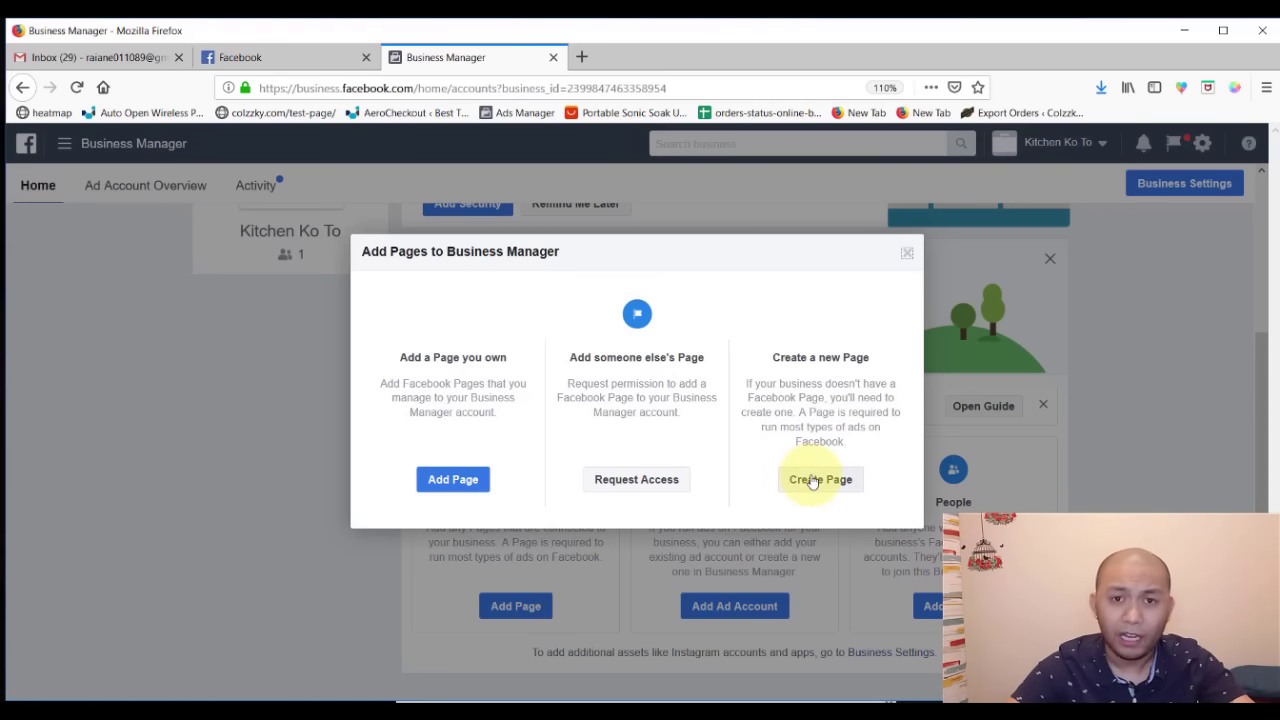
{"action": "left_click", "coordinate": [815, 488]}
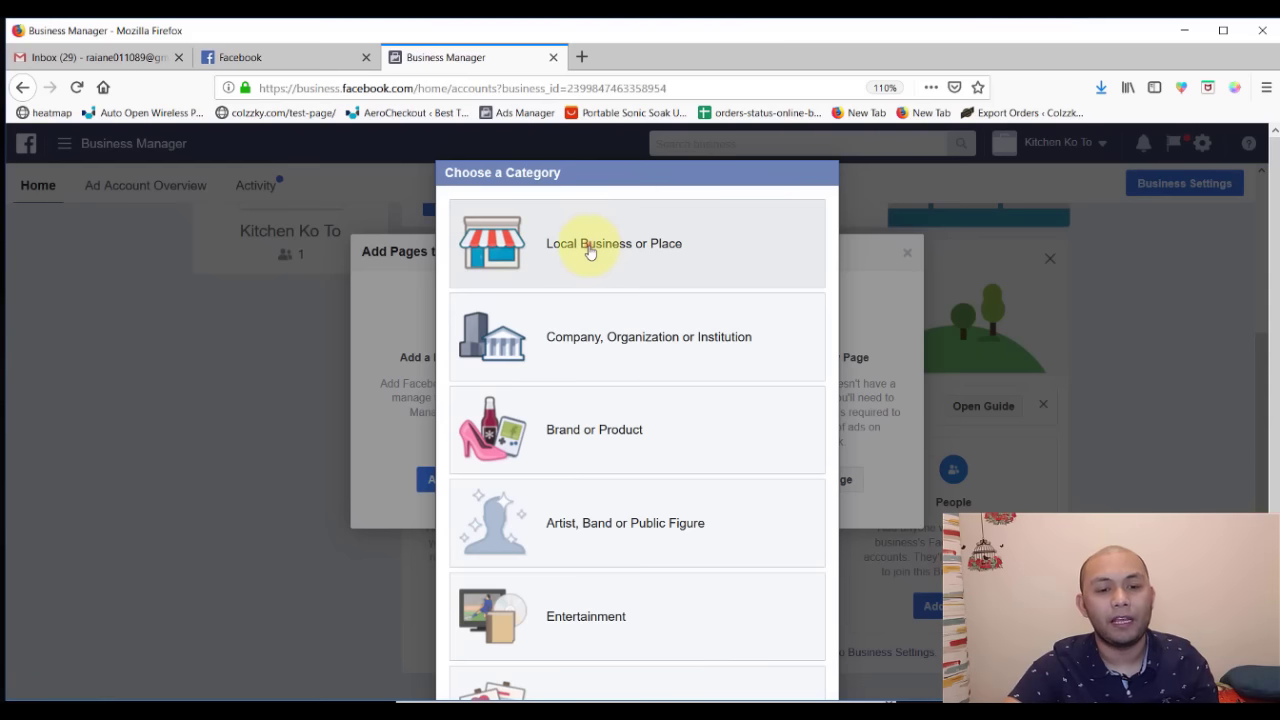
{"action": "left_click", "coordinate": [588, 244]}
- Name the page Kitchen Ko To and set its category to Grocery Store
{"action": "left_click", "coordinate": [587, 277]}
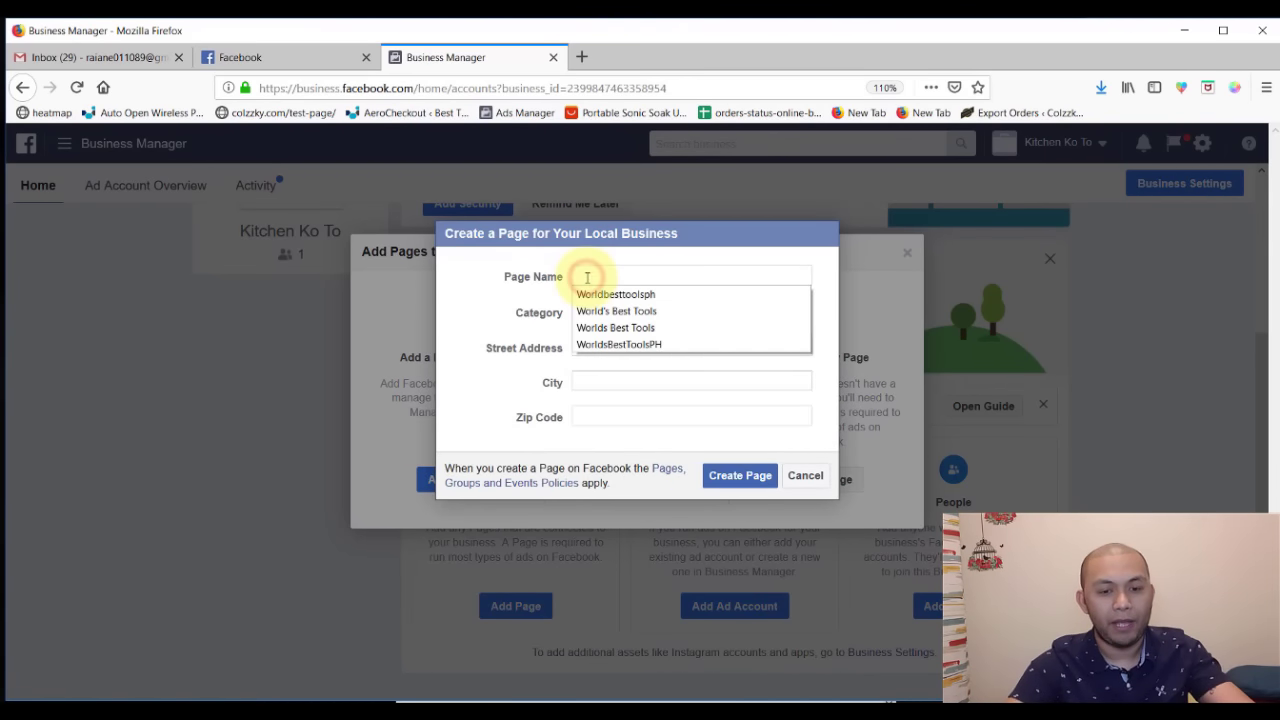
{"action": "type", "text": "K"}
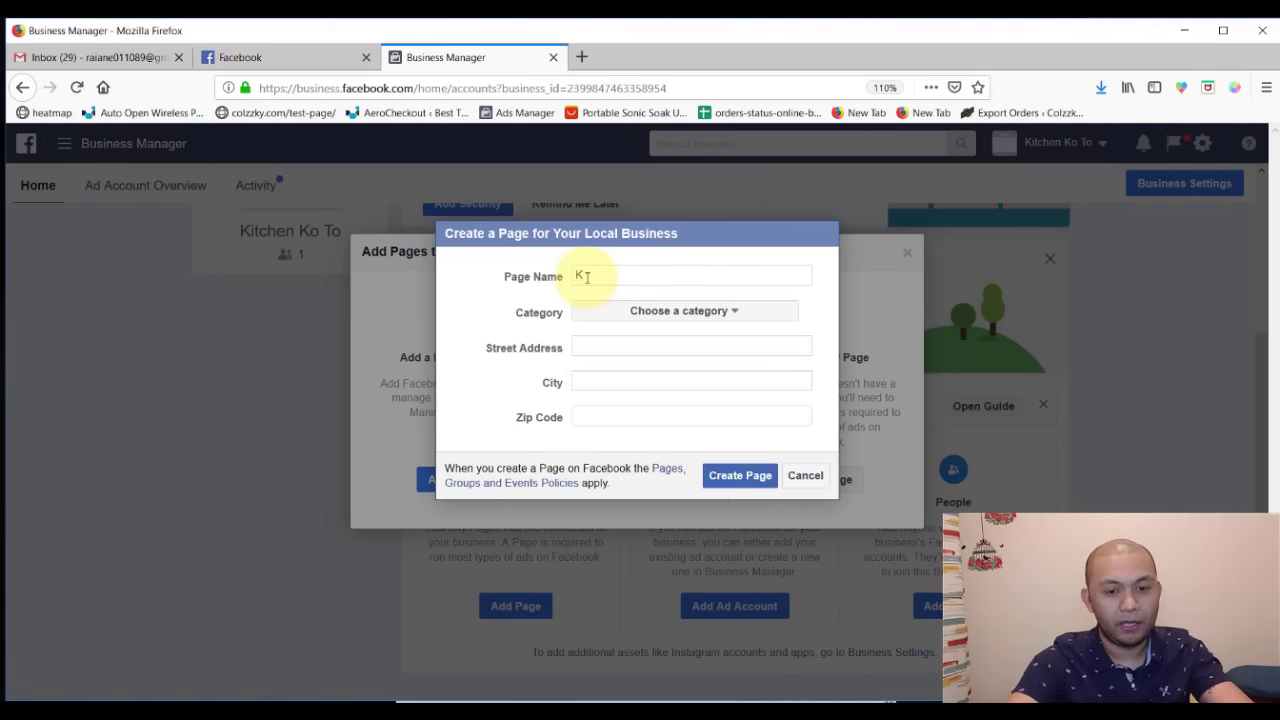
{"action": "type", "text": "itchnen Ko To"}
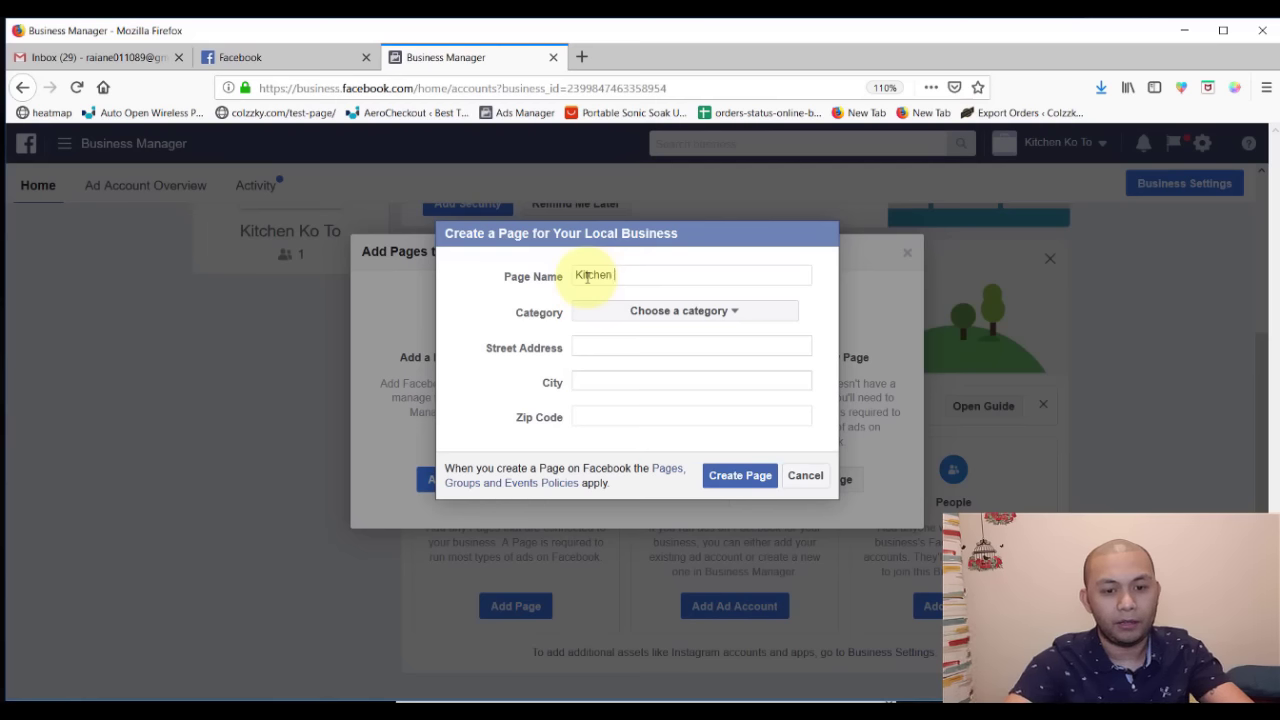
{"action": "left_click", "coordinate": [609, 318]}
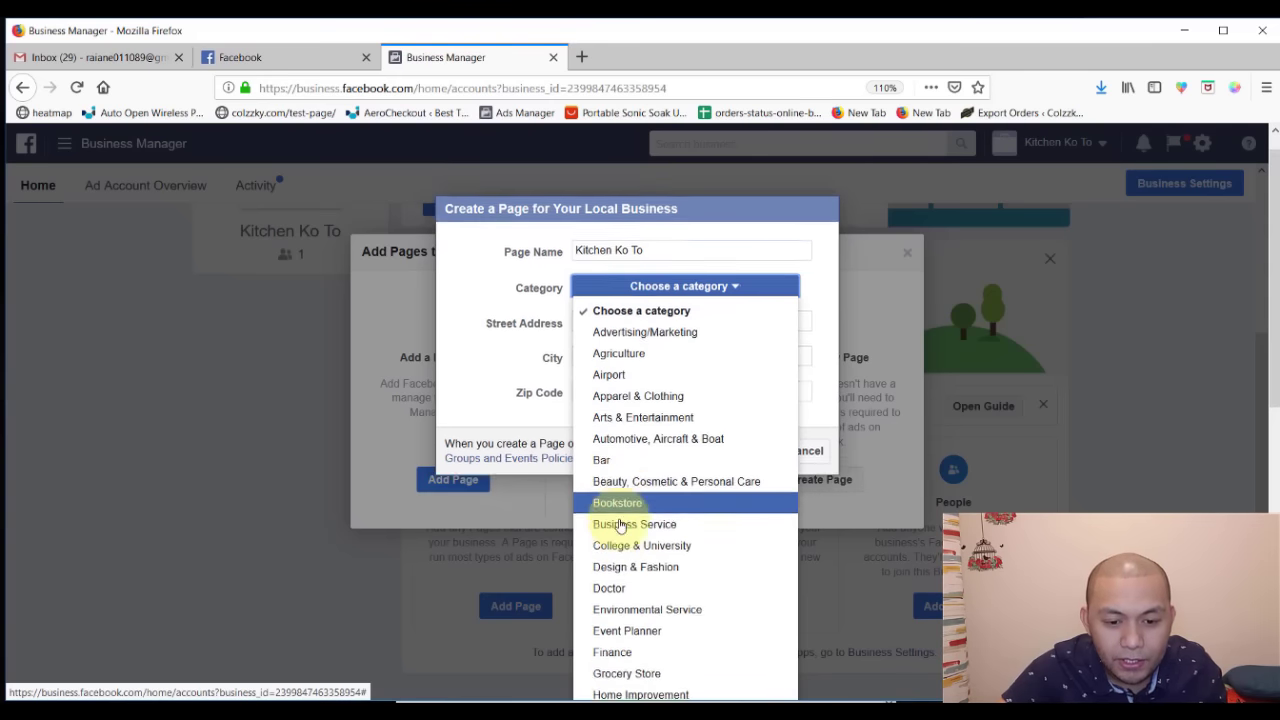
{"action": "scroll", "coordinate": [625, 525], "scroll_direction": "down", "scroll_amount": 3}
{"action": "scroll", "coordinate": [640, 530], "scroll_direction": "down", "scroll_amount": 3}
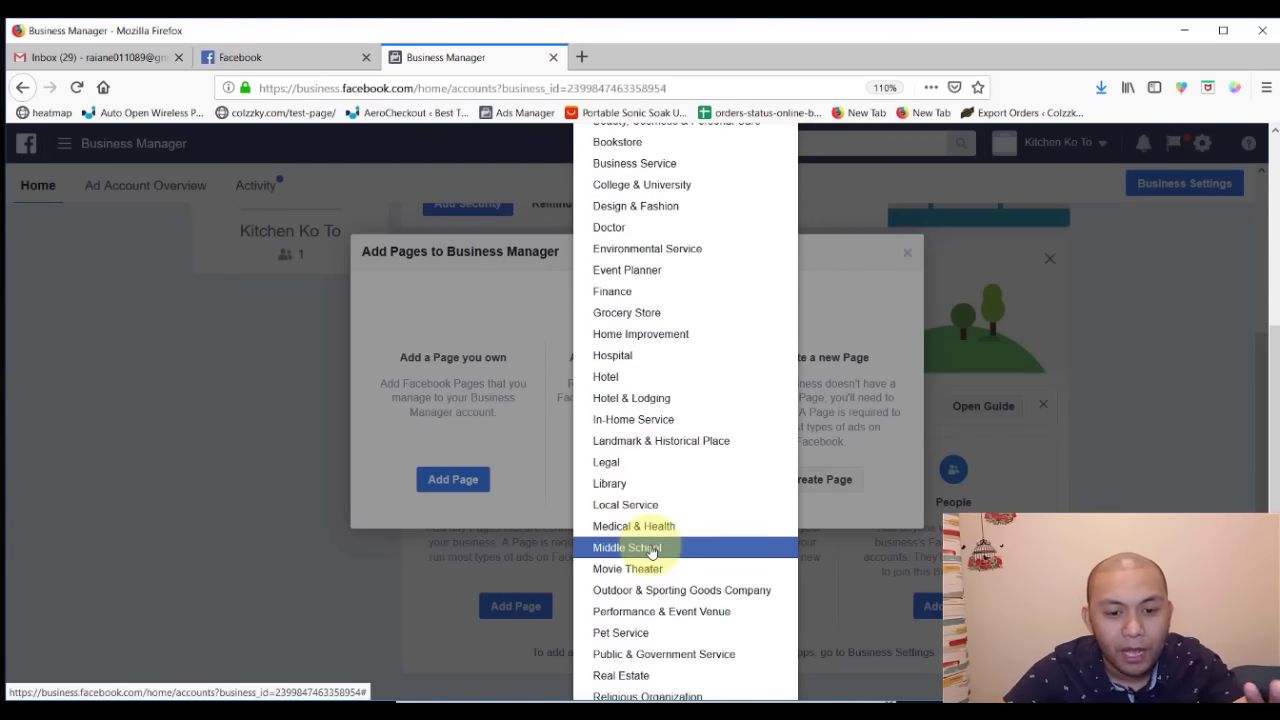
{"action": "scroll", "coordinate": [655, 550], "scroll_direction": "down", "scroll_amount": 3}
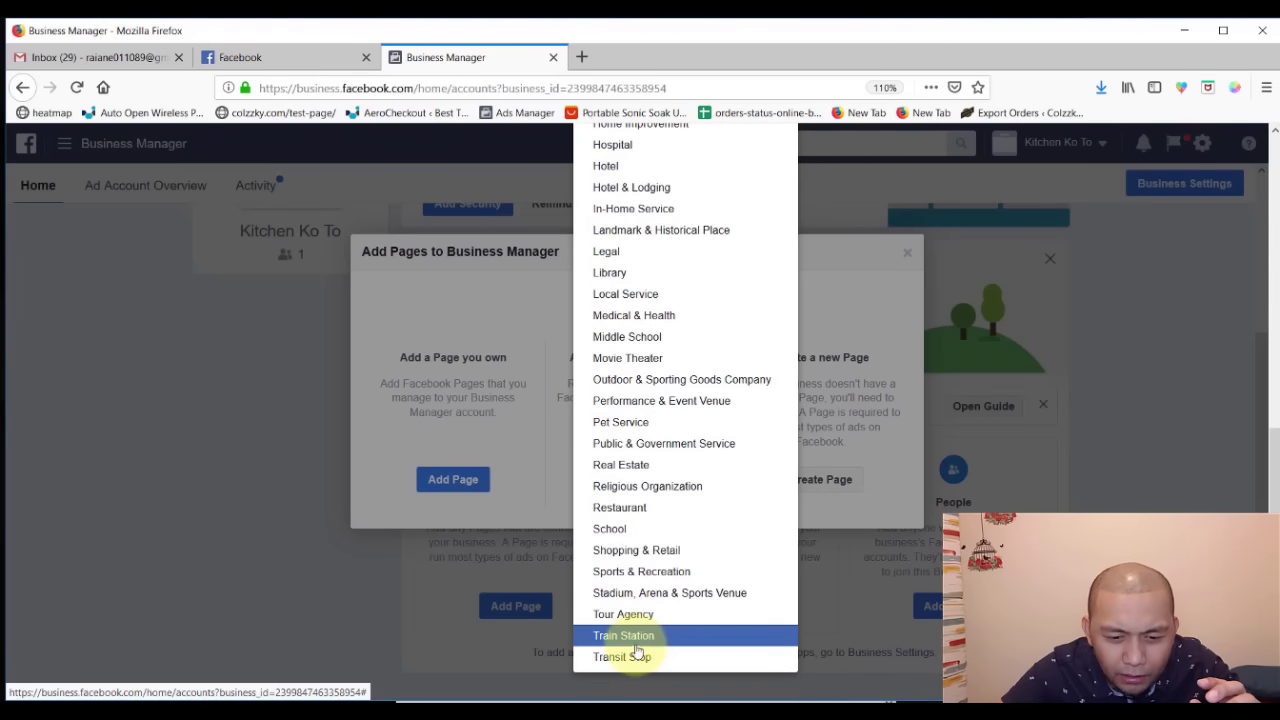
{"action": "scroll", "coordinate": [680, 420], "scroll_direction": "up", "scroll_amount": 6}
{"action": "scroll", "coordinate": [686, 412], "scroll_direction": "up", "scroll_amount": 3}
{"action": "scroll", "coordinate": [667, 428], "scroll_direction": "down", "scroll_amount": 3}
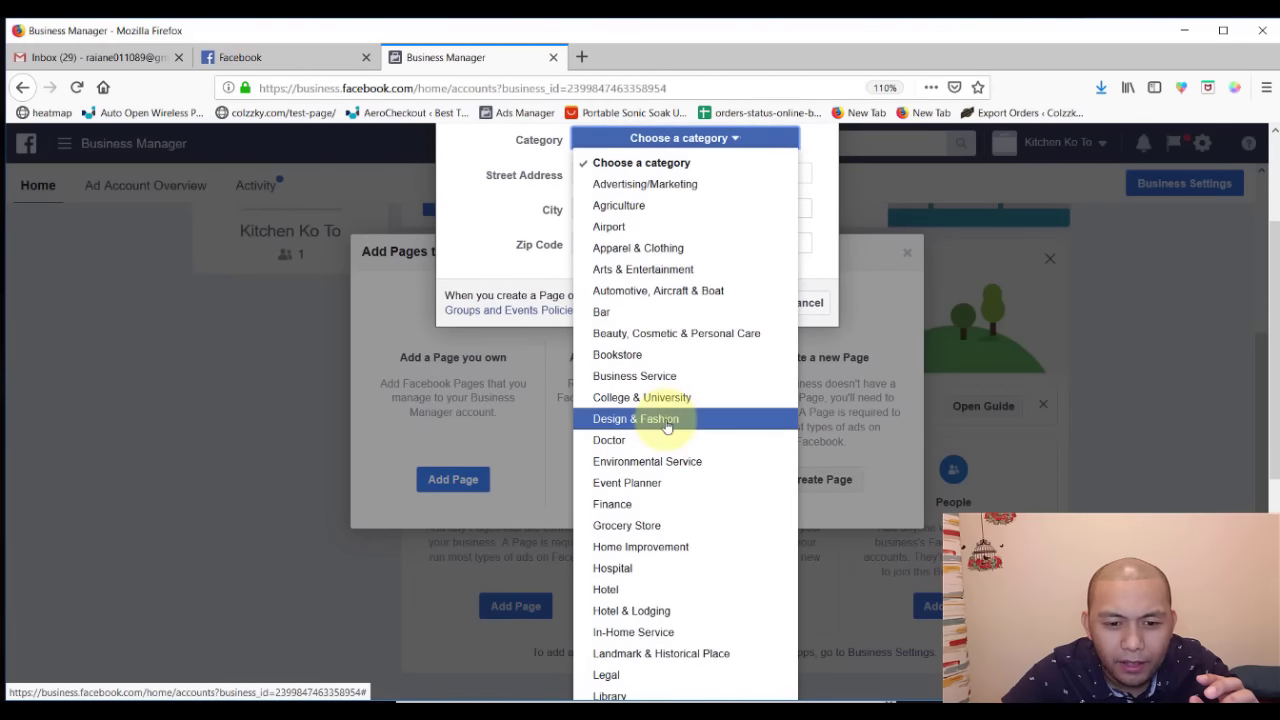
{"action": "scroll", "coordinate": [667, 428], "scroll_direction": "down", "scroll_amount": 2}
{"action": "scroll", "coordinate": [667, 428], "scroll_direction": "down", "scroll_amount": 1}
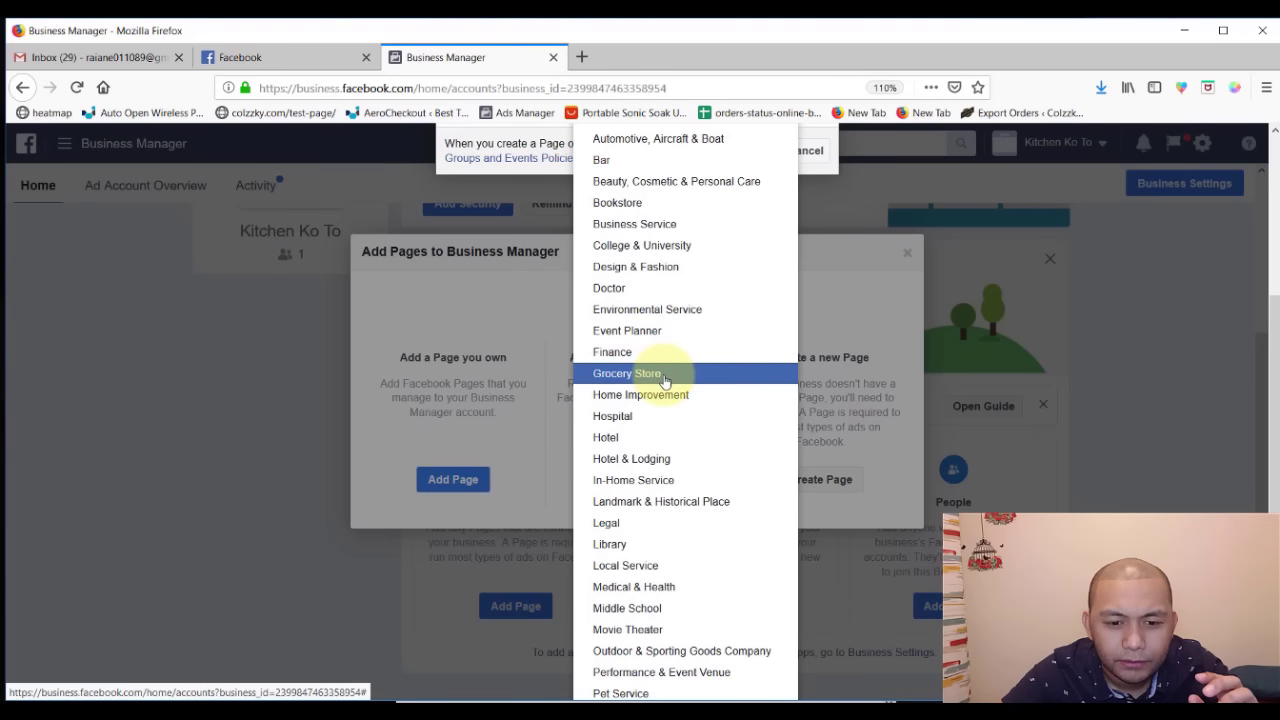
{"action": "left_click", "coordinate": [665, 376]}
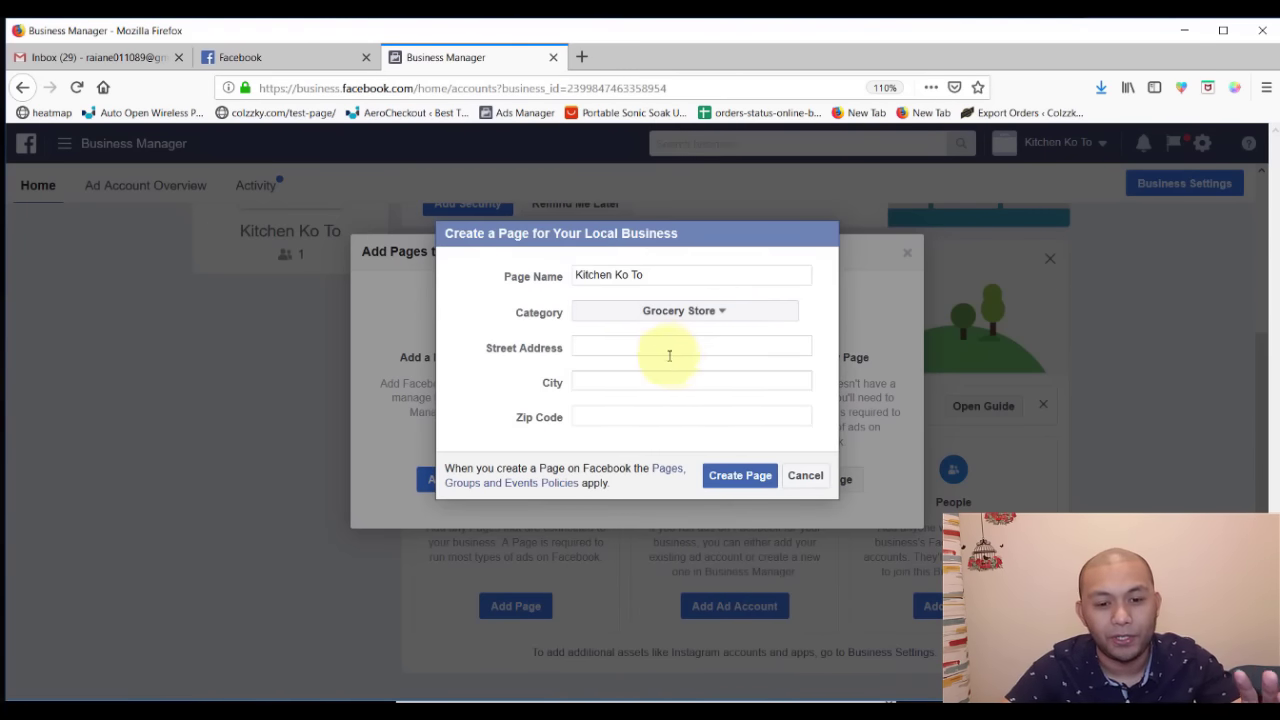
- Set the street address to 20th and the city to Quezon City, Philippines
{"action": "left_click", "coordinate": [591, 348]}
{"action": "type", "text": "20th"}
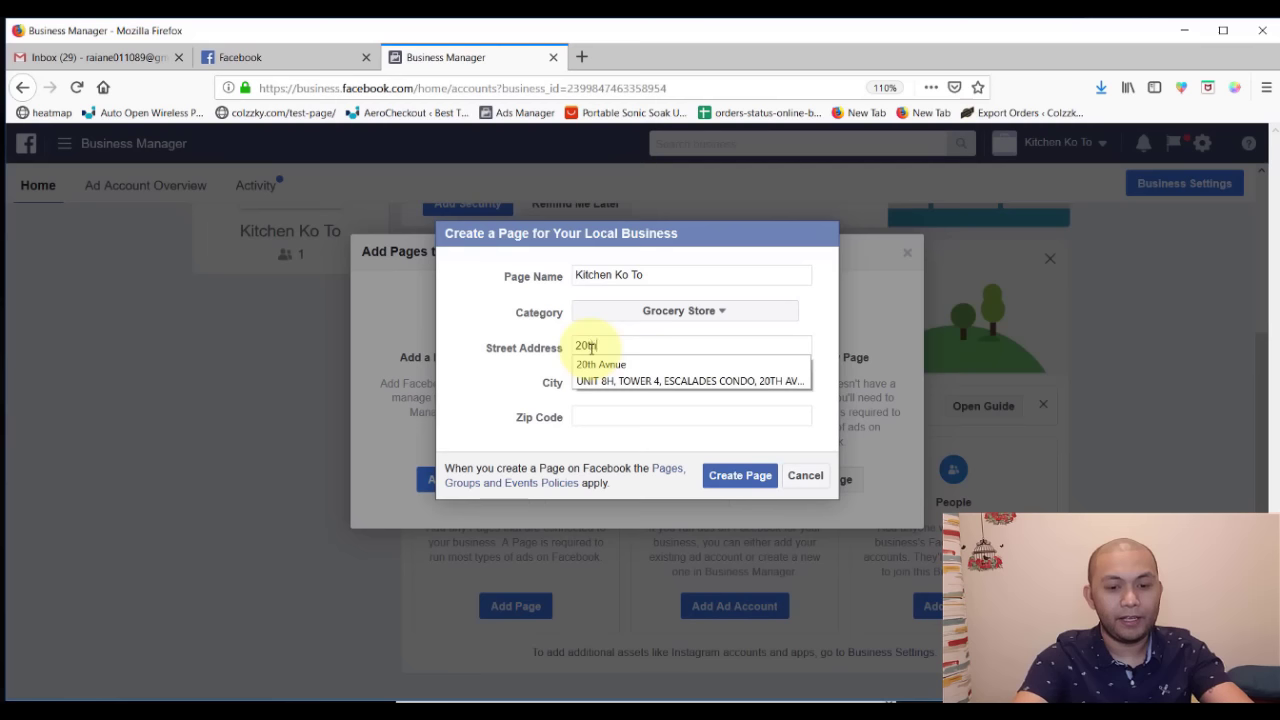
{"action": "key", "text": "Return"}
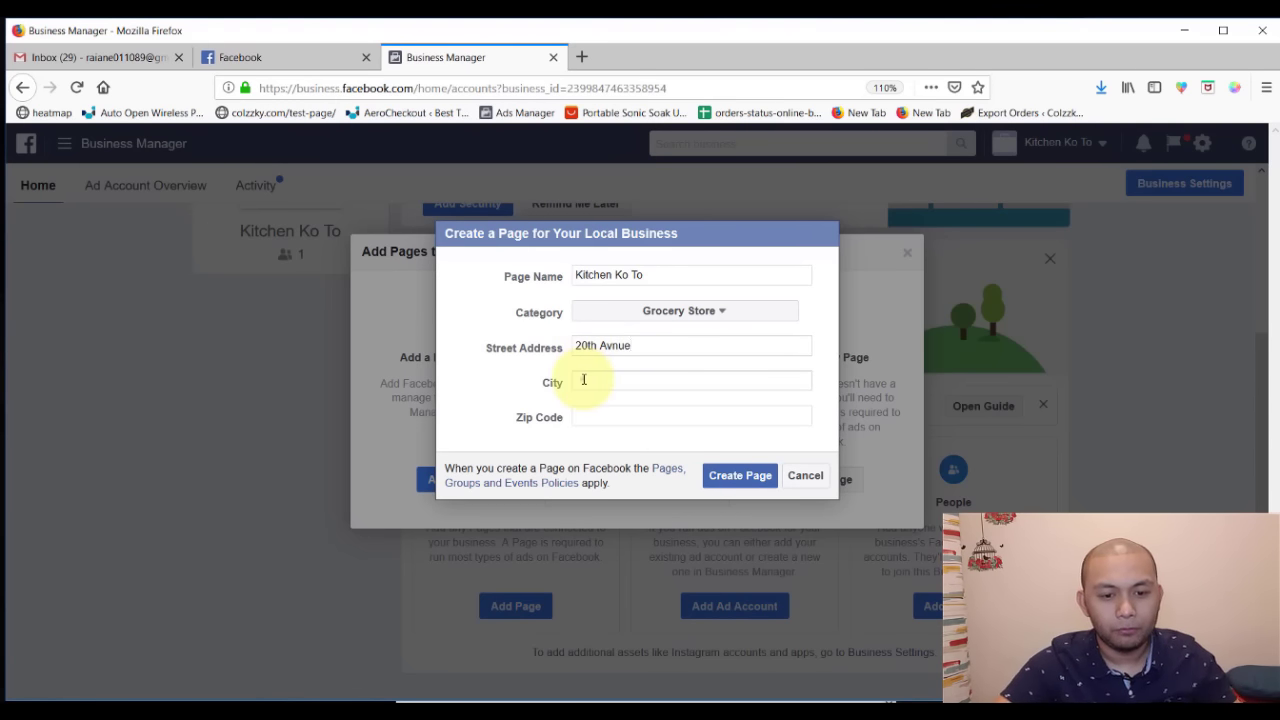
{"action": "left_click", "coordinate": [583, 381]}
{"action": "type", "text": "Caezon"}
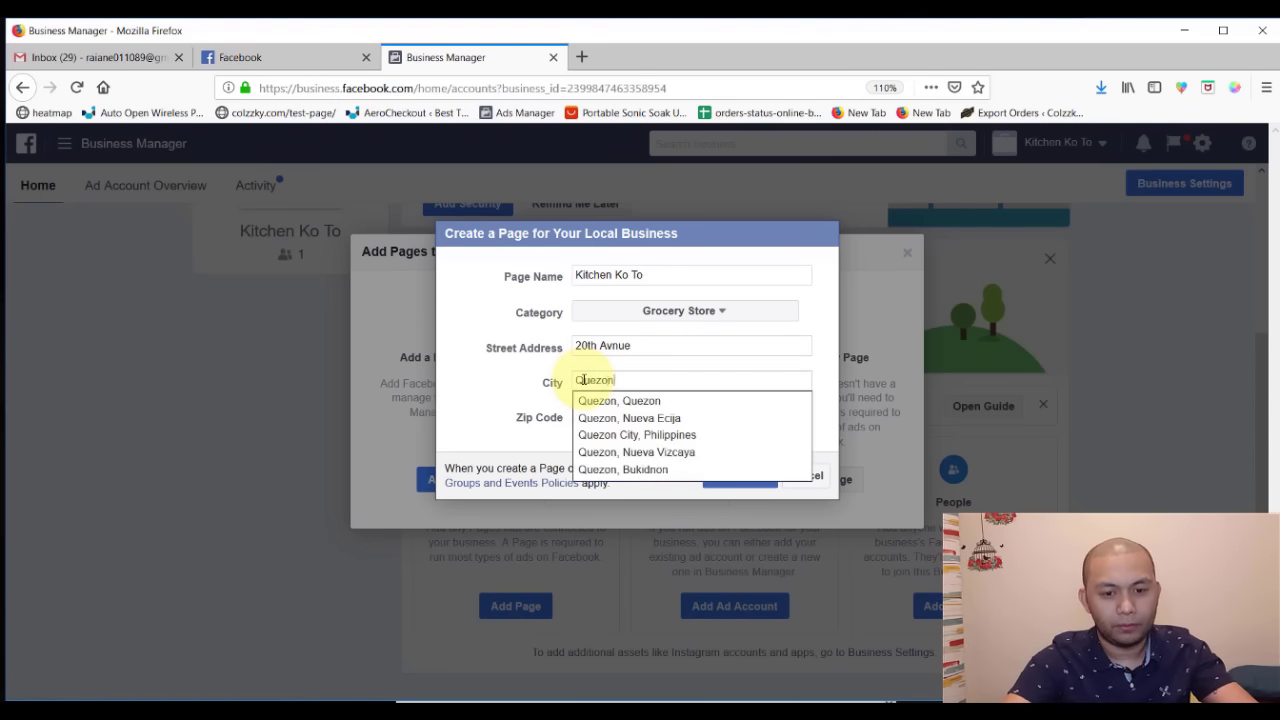
{"action": "key", "text": "Down"}
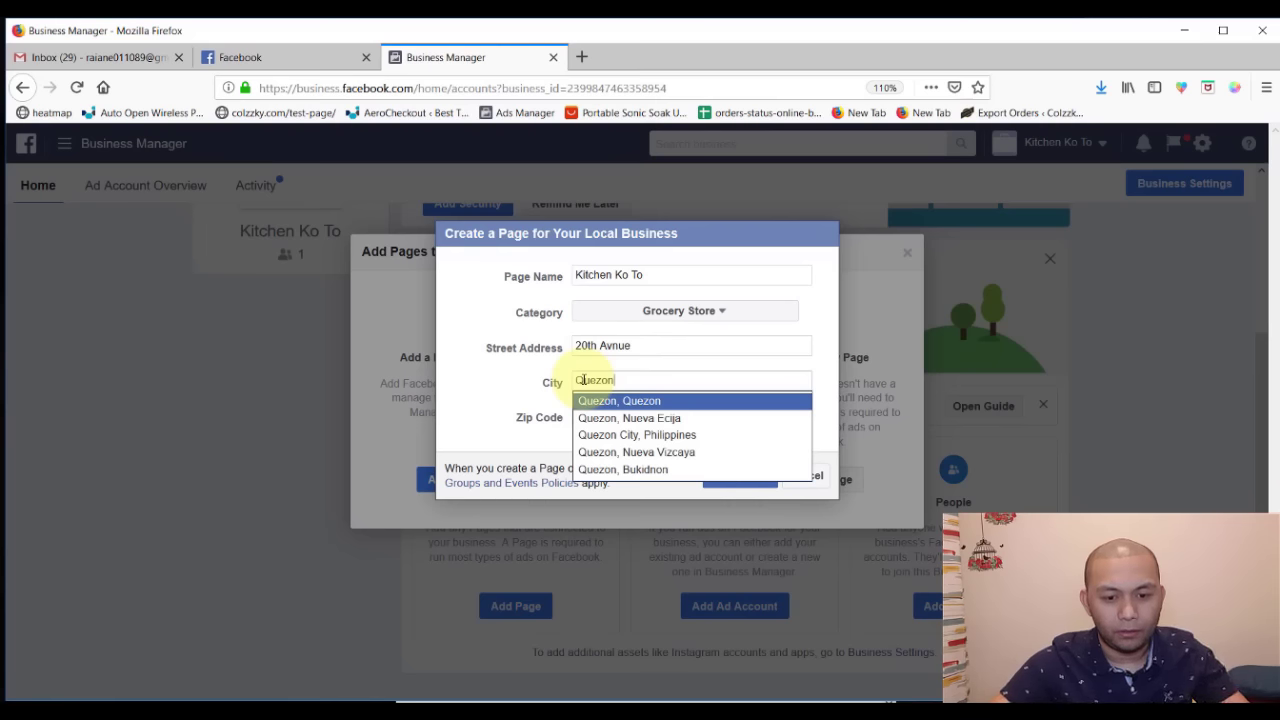
{"action": "key", "text": "Return"}
{"action": "key", "text": "BackSpace"}
{"action": "key", "text": "BackSpace"}
{"action": "key", "text": "BackSpace"}
{"action": "key", "text": "BackSpace"}
{"action": "key", "text": "BackSpace"}
{"action": "key", "text": "BackSpace"}
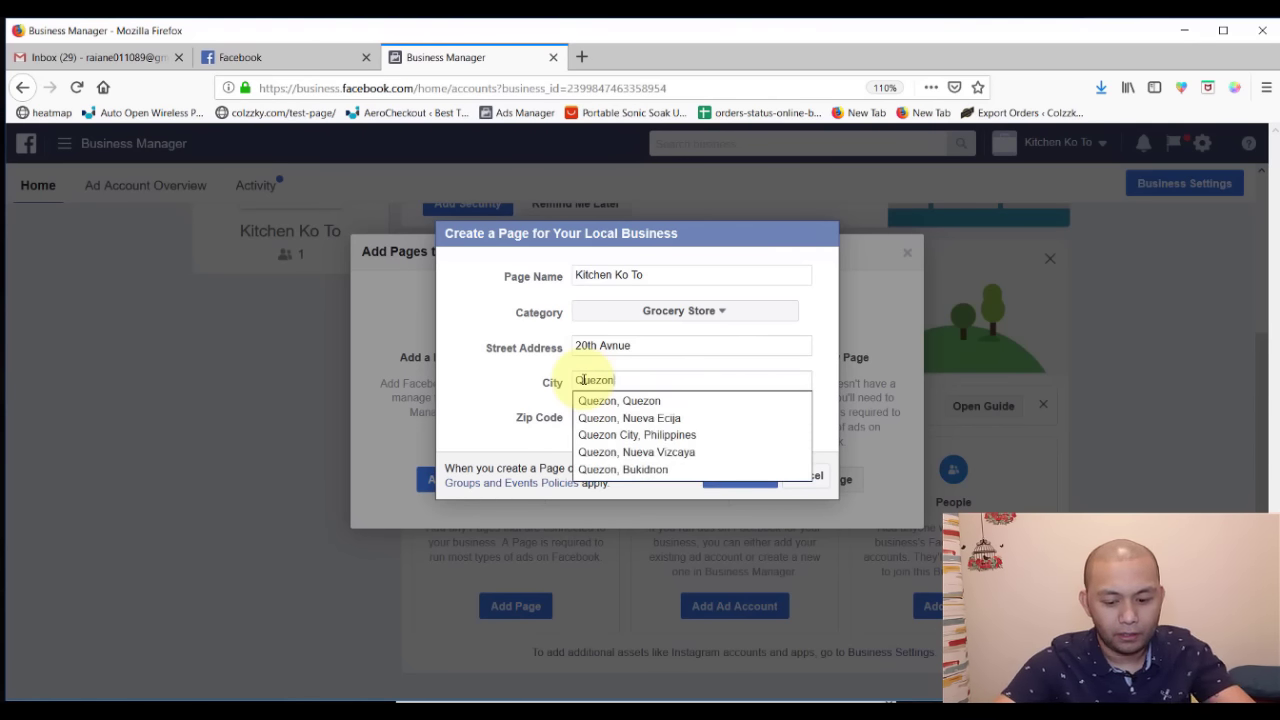
{"action": "type", "text": "Metro Manila"}
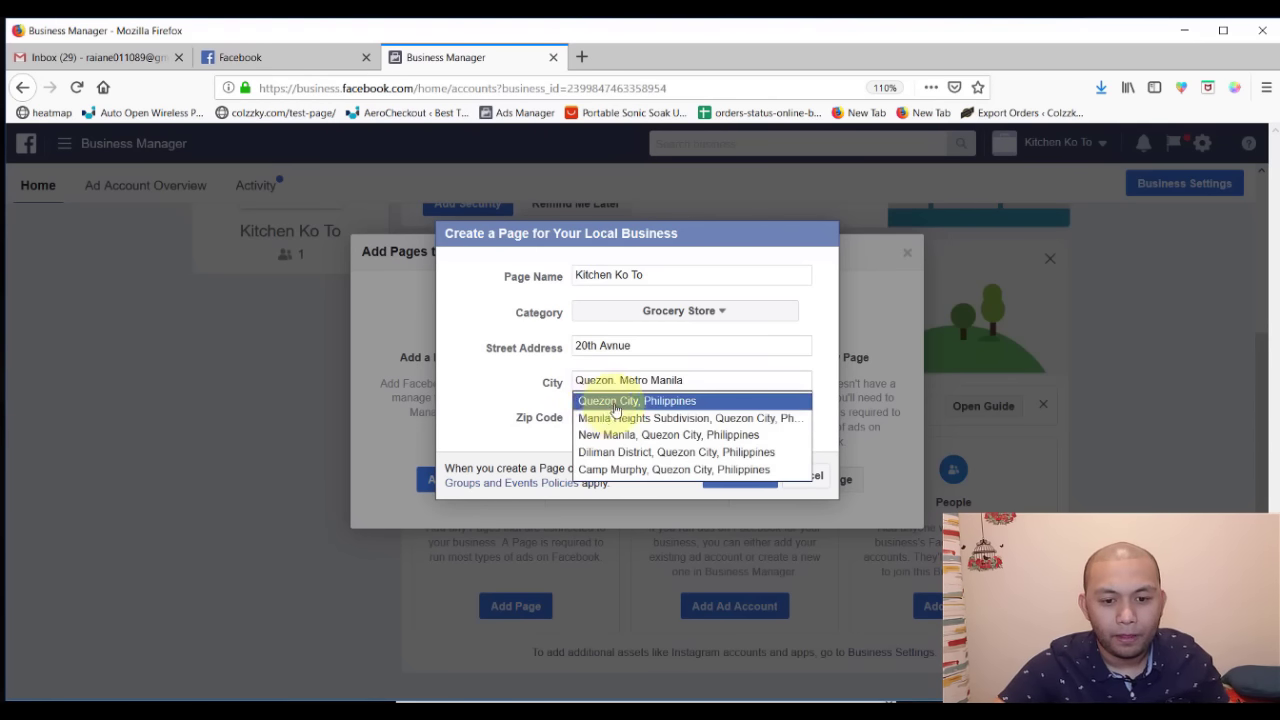
{"action": "left_click", "coordinate": [605, 401]}
{"action": "left_click", "coordinate": [606, 418]}
- Enter zip code 1109 and create the page
{"action": "type", "text": "1009"}
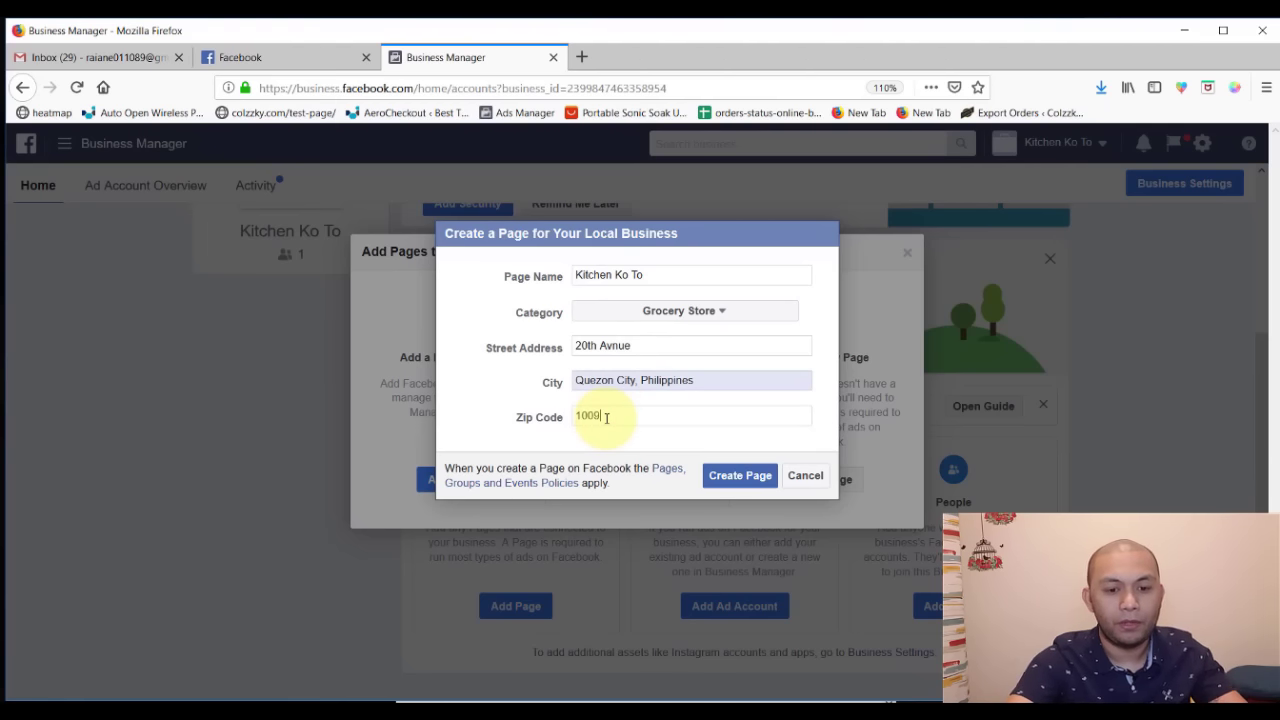
{"action": "left_click", "coordinate": [587, 416]}
{"action": "key", "text": "BackSpace"}
{"action": "type", "text": "1"}
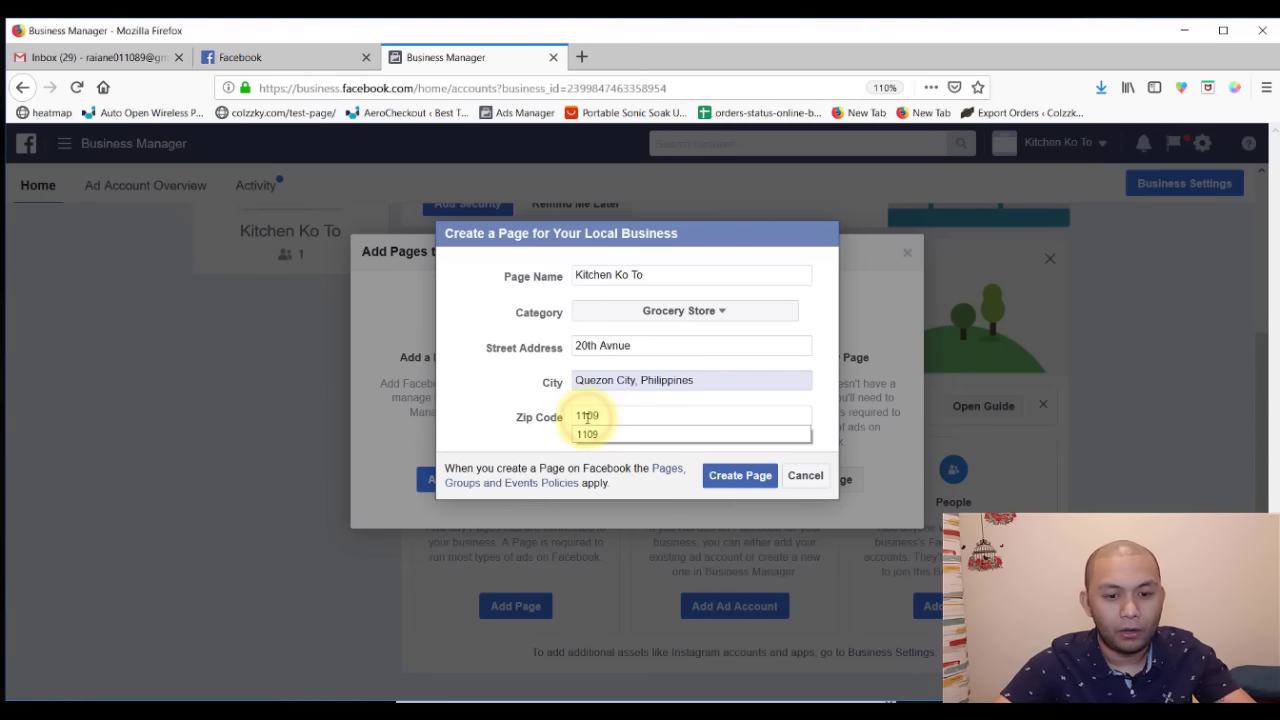
{"action": "left_click", "coordinate": [535, 445]}
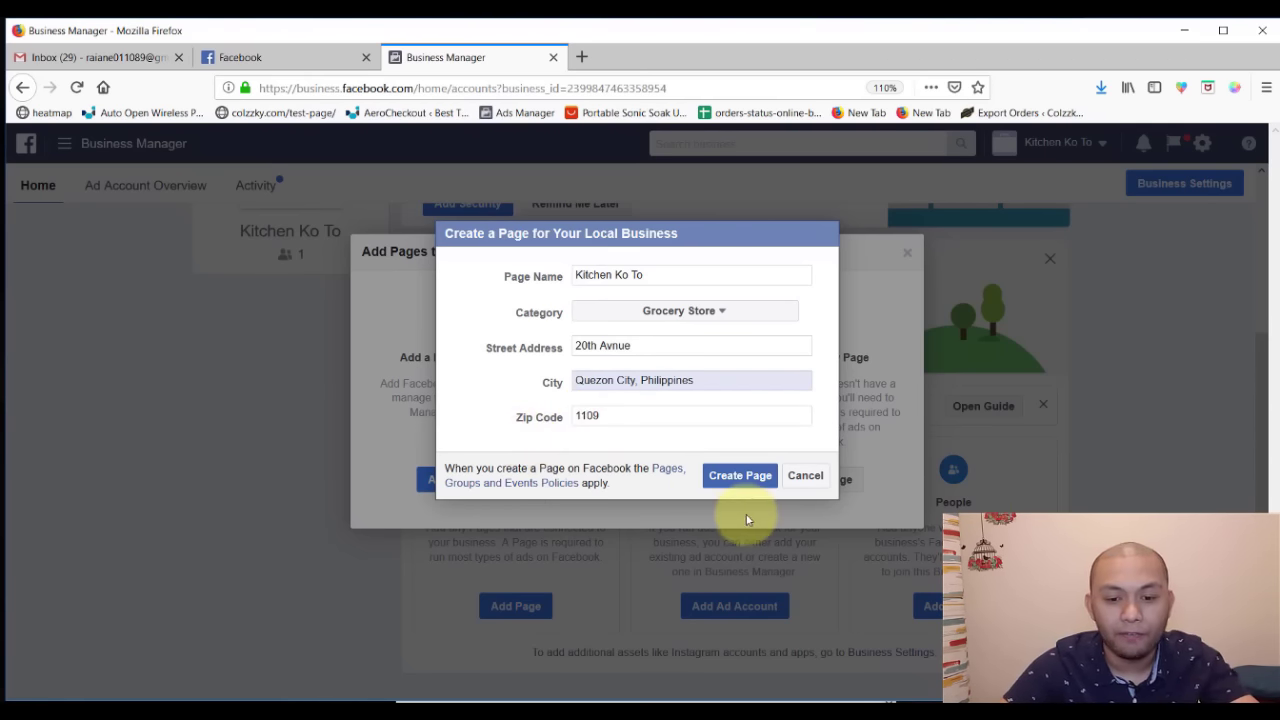
{"action": "left_click", "coordinate": [729, 476]}
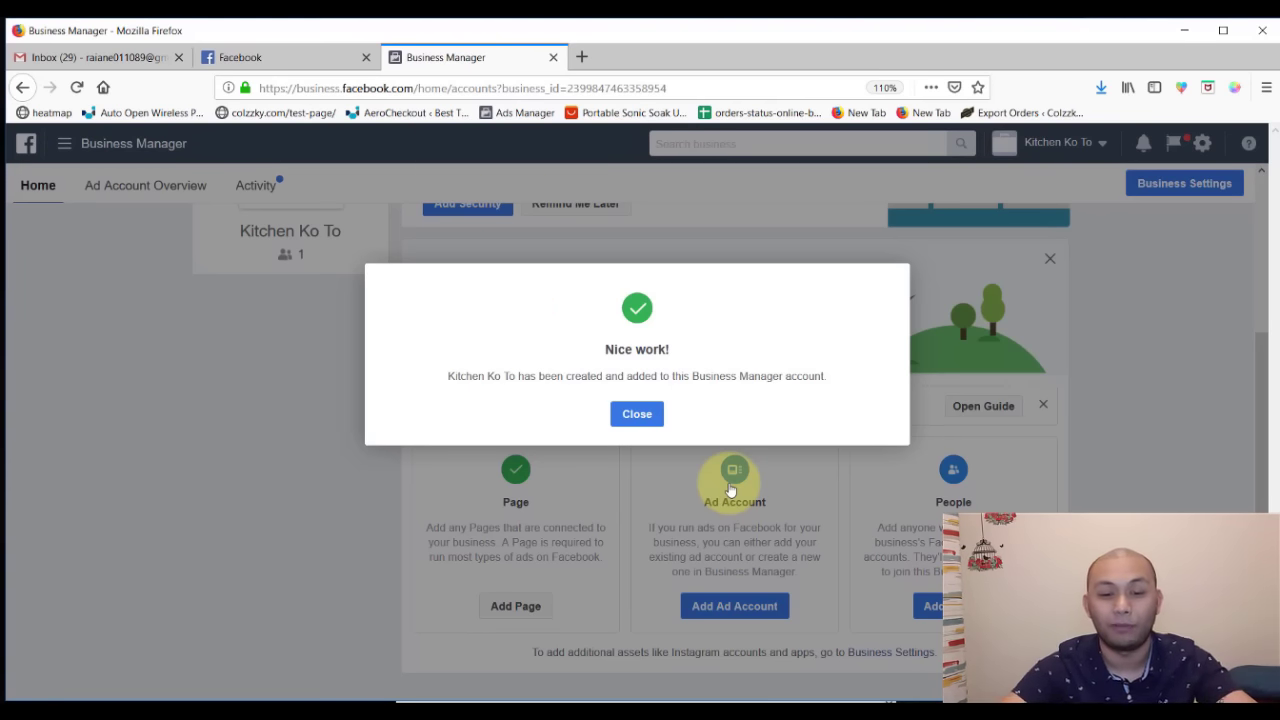
- Close the 'Nice work!' page-created dialog
{"action": "left_click", "coordinate": [646, 414]}
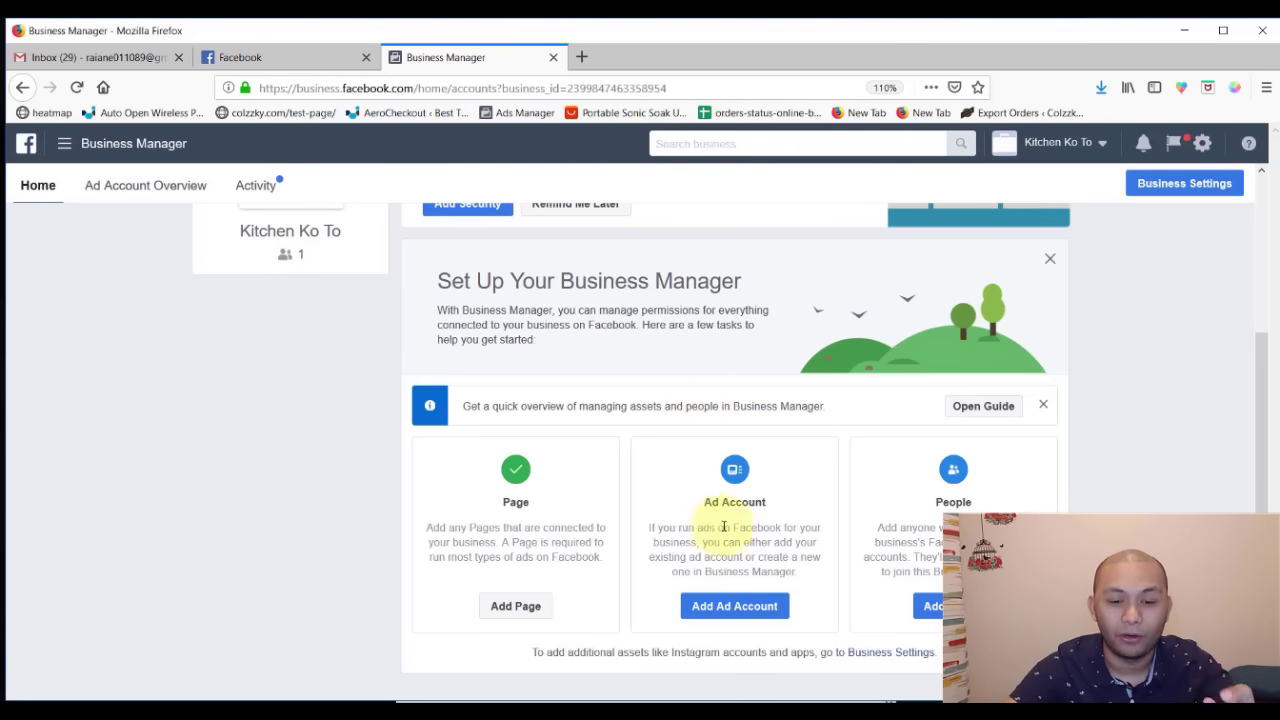
- Create a new ad account named Kitchen Ko To with PHP — Philippine Peso currency
{"action": "left_click", "coordinate": [712, 610]}
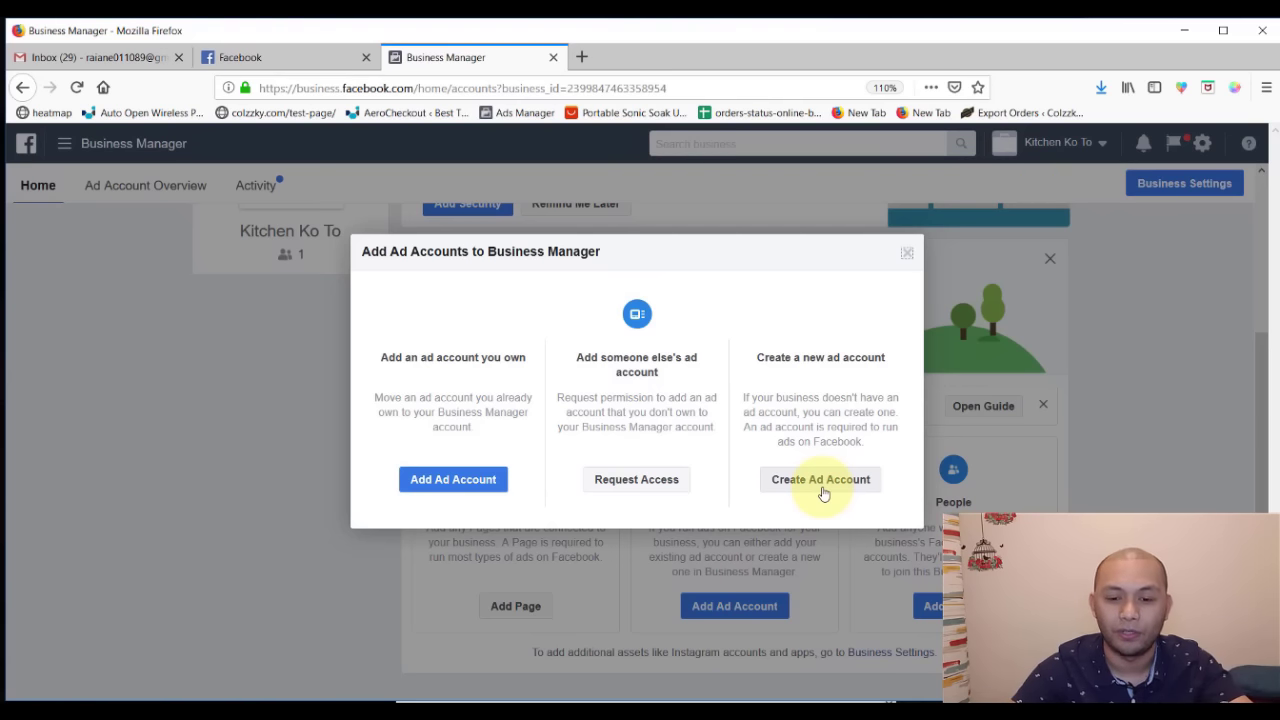
{"action": "left_click", "coordinate": [821, 481]}
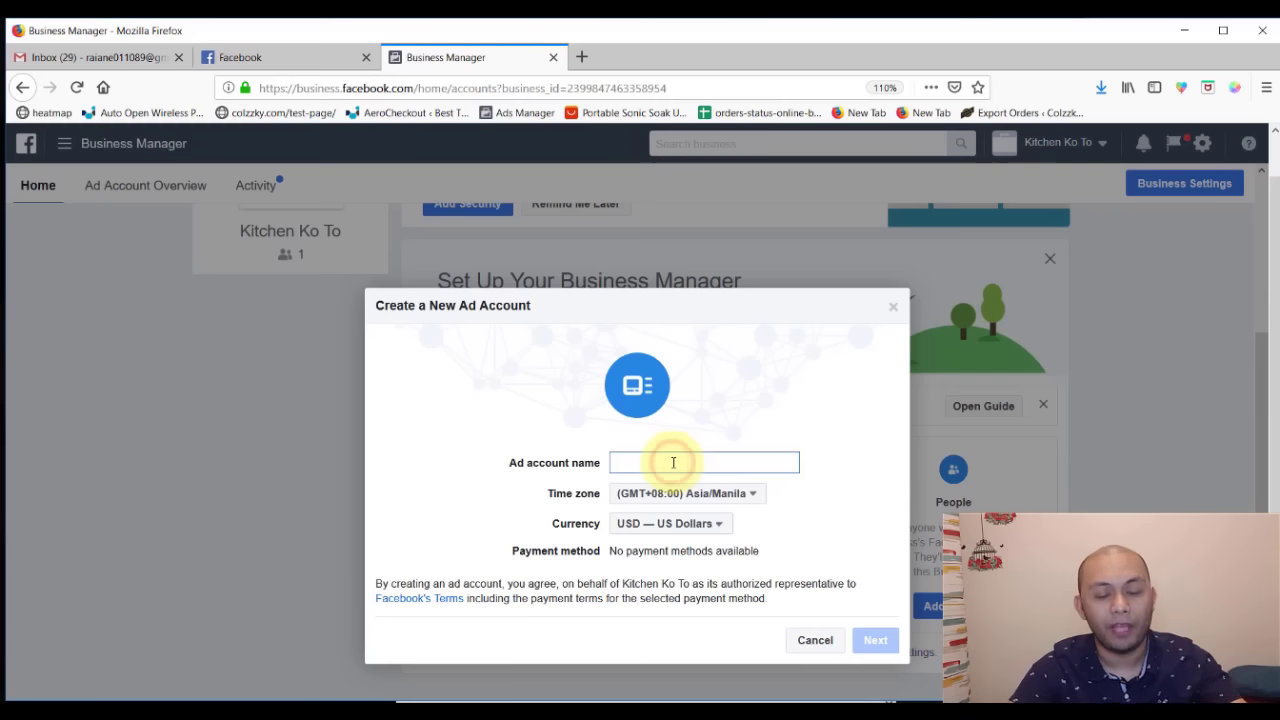
{"action": "type", "text": "Kitchn K"}
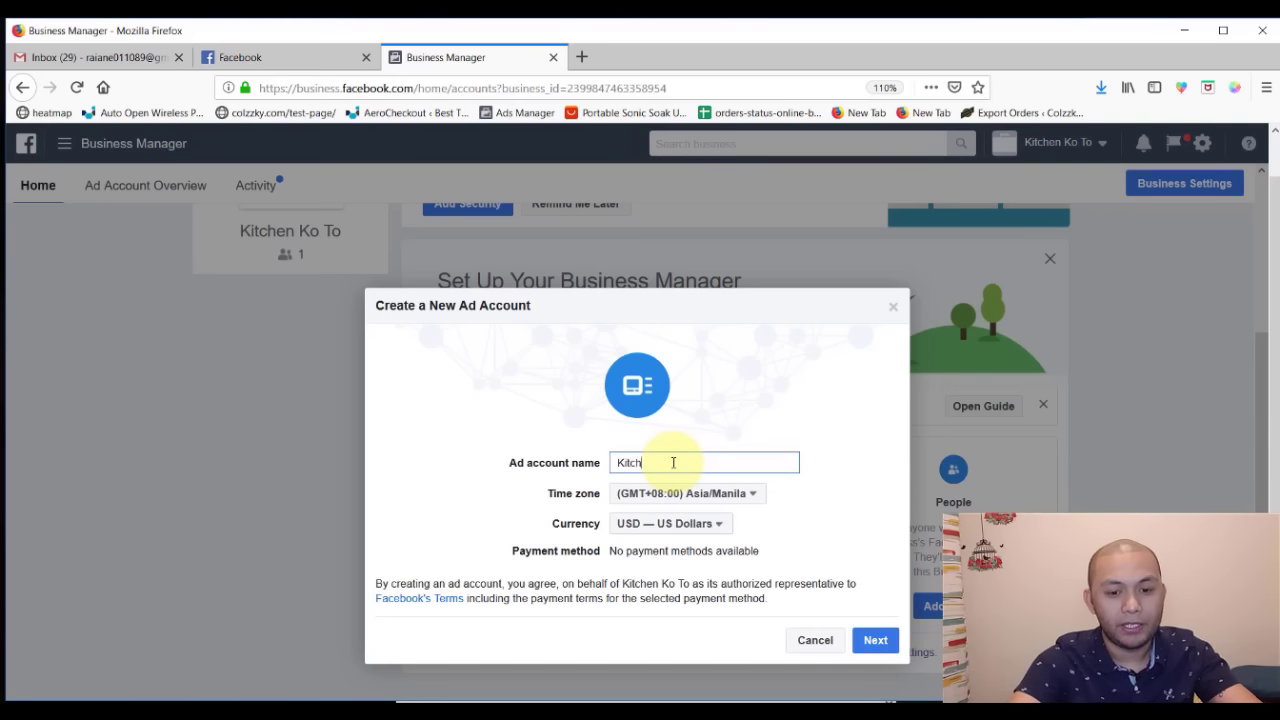
{"action": "key", "text": "BackSpace"}
{"action": "key", "text": "BackSpace"}
{"action": "type", "text": "n Ko To"}
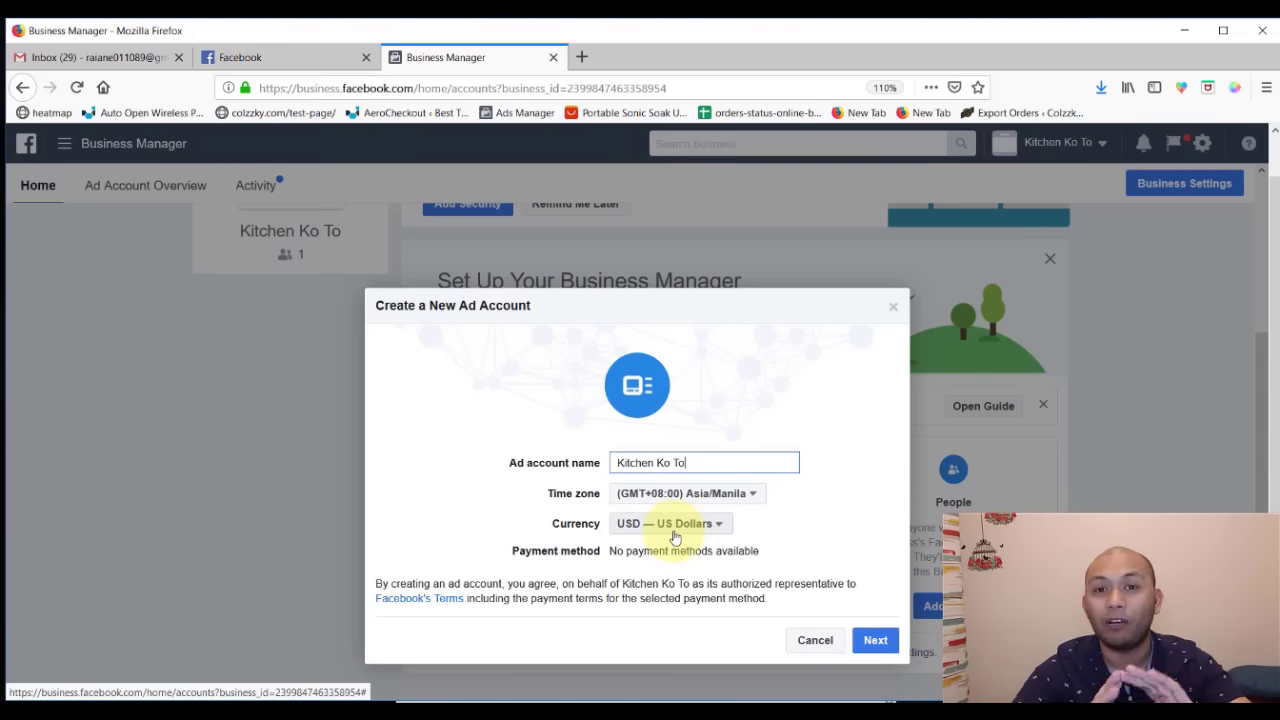
{"action": "left_click", "coordinate": [674, 532]}
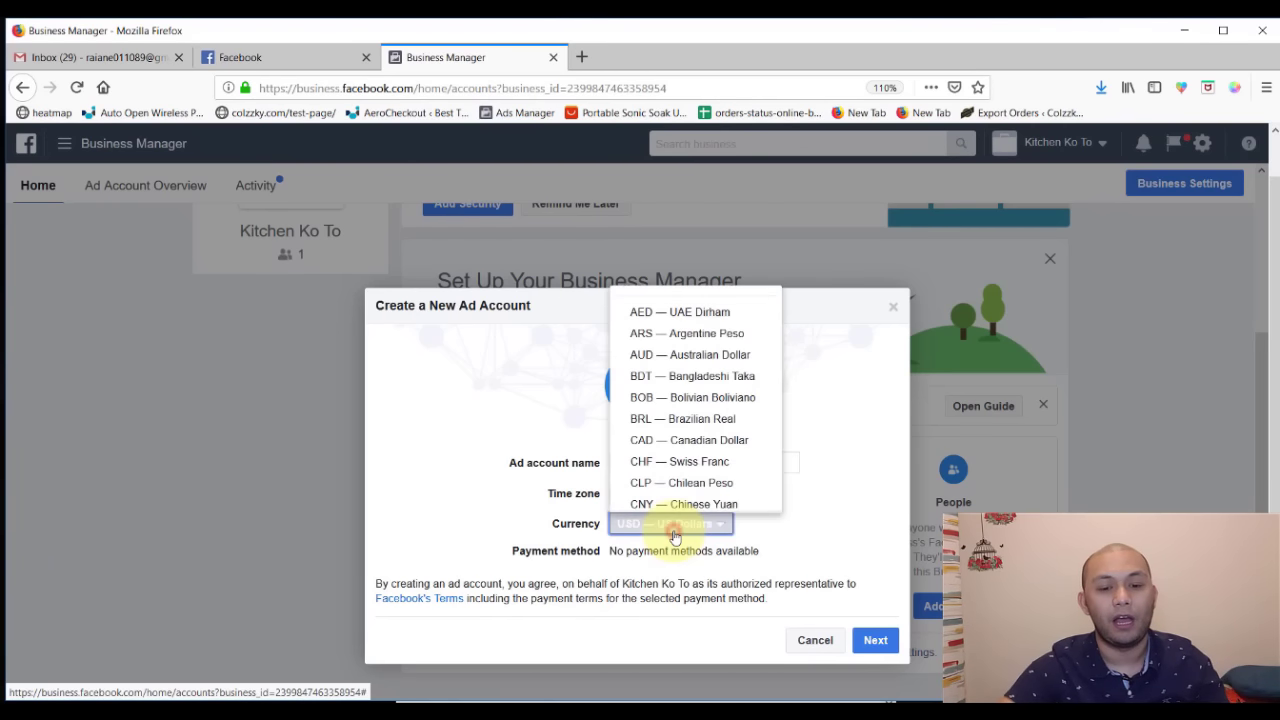
{"action": "type", "text": "php"}
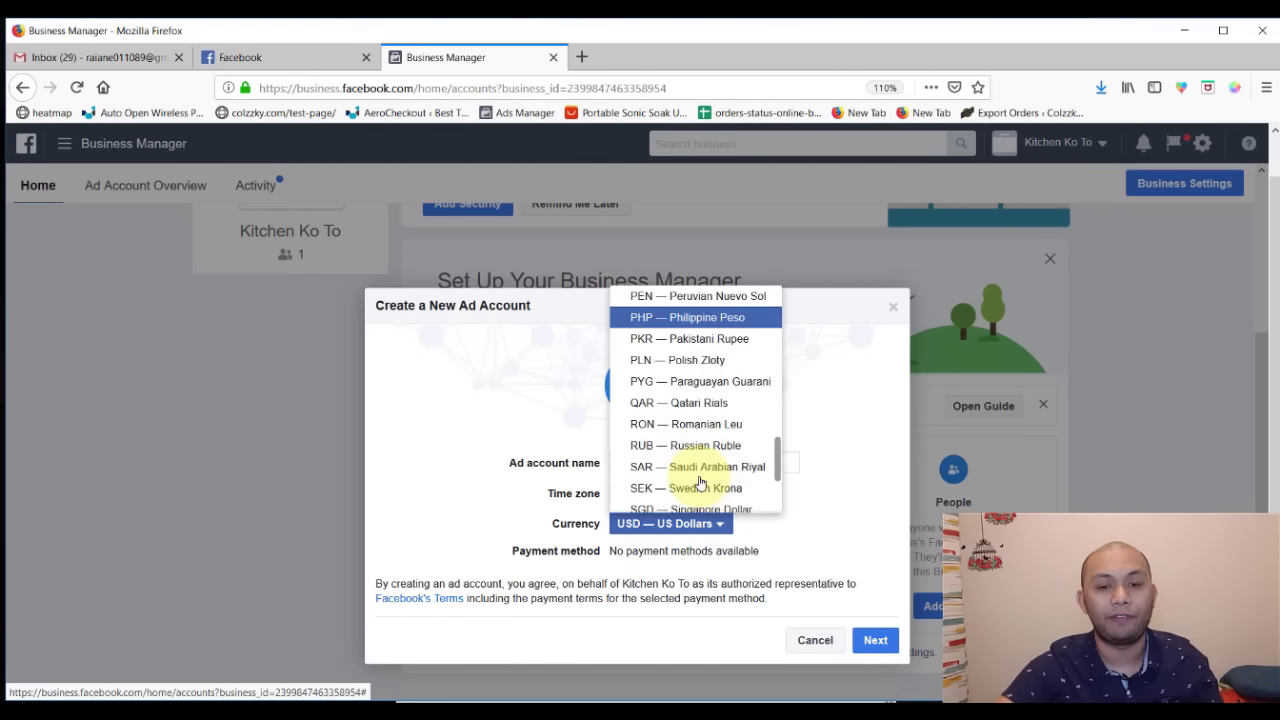
{"action": "left_click", "coordinate": [688, 318]}
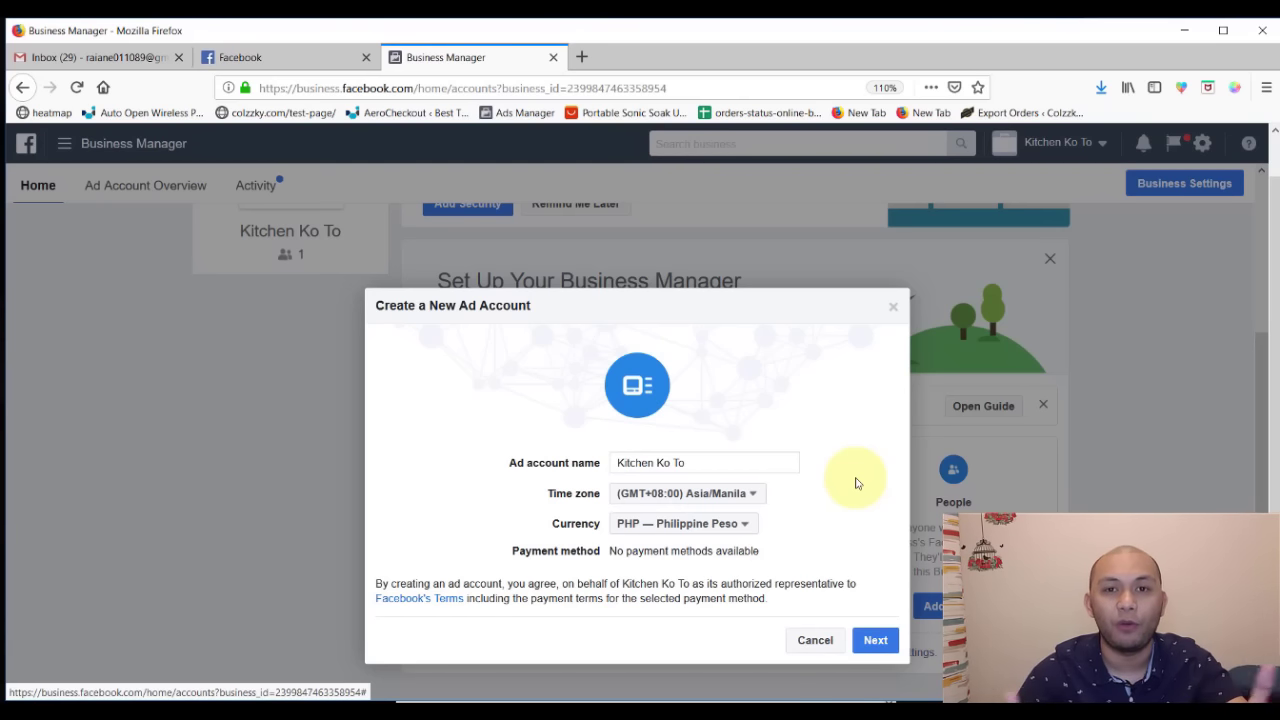
- Finish creating the ad account, marking it as used for My business (Kitchen Ko To)
{"action": "left_click", "coordinate": [874, 641]}
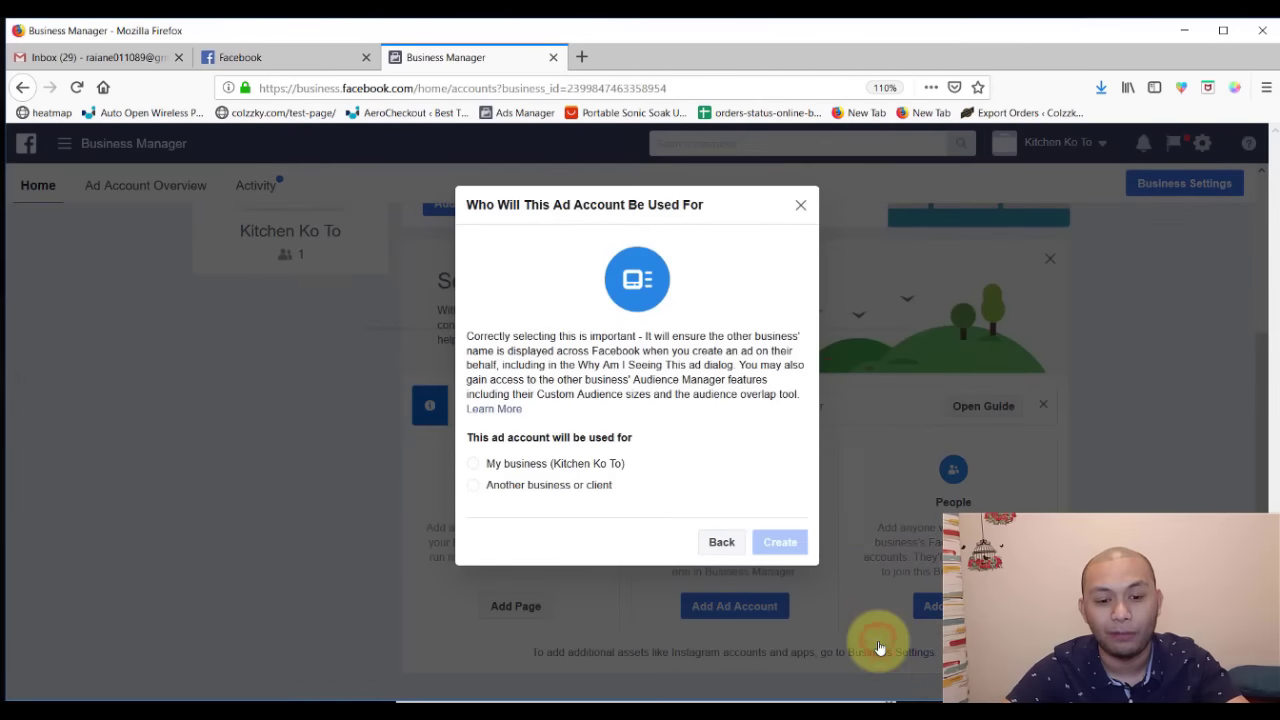
{"action": "left_click", "coordinate": [587, 468]}
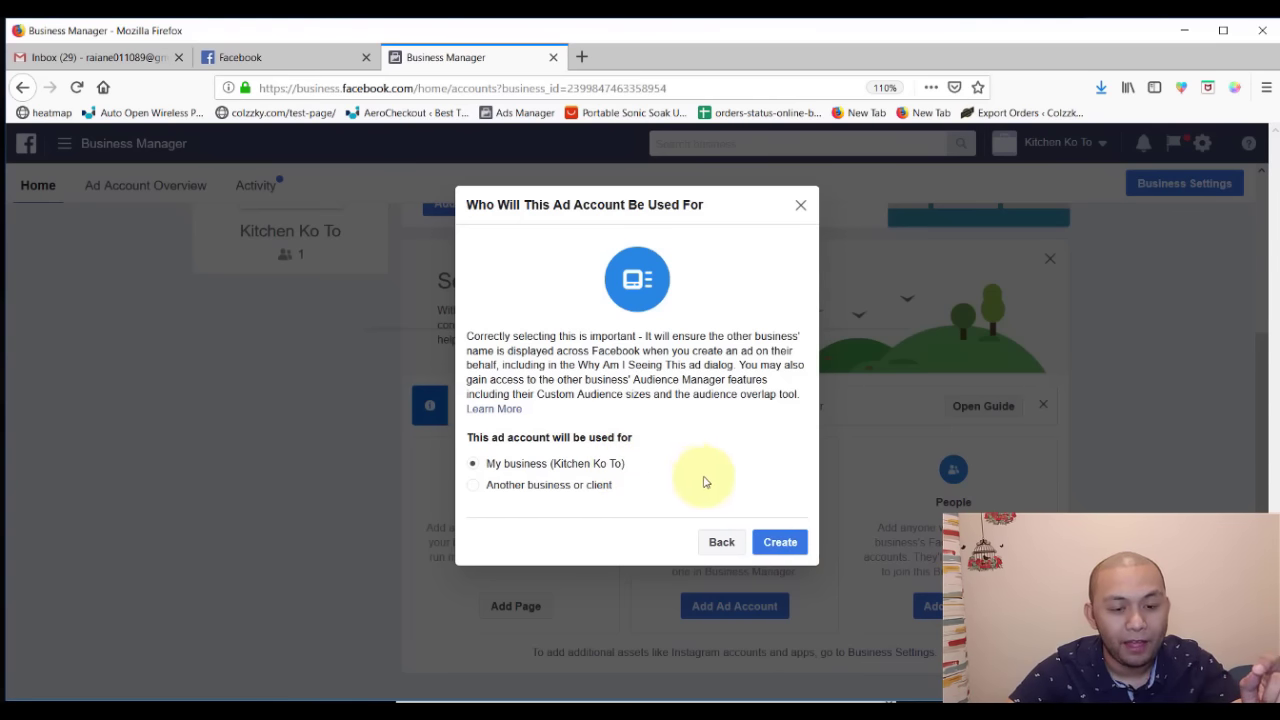
{"action": "left_click", "coordinate": [781, 546]}
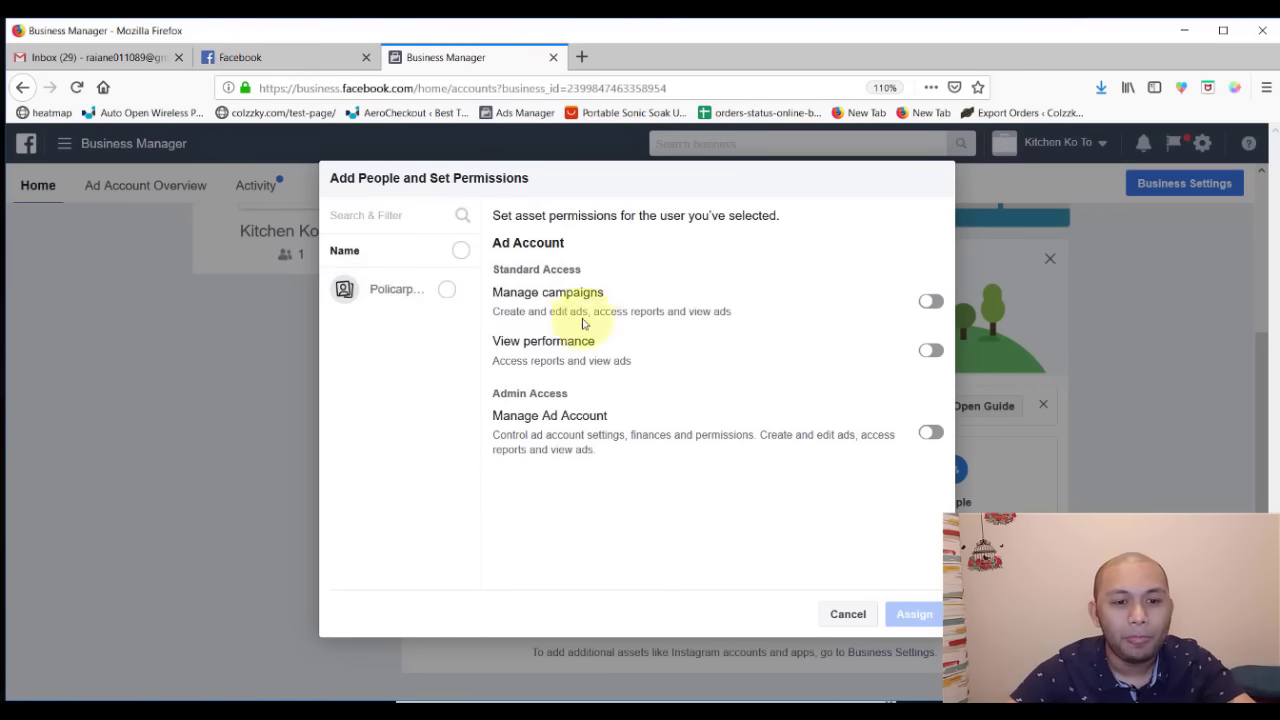
- Give the business's single user full Manage Ad Account permission on the new ad account
{"action": "left_click", "coordinate": [446, 290]}
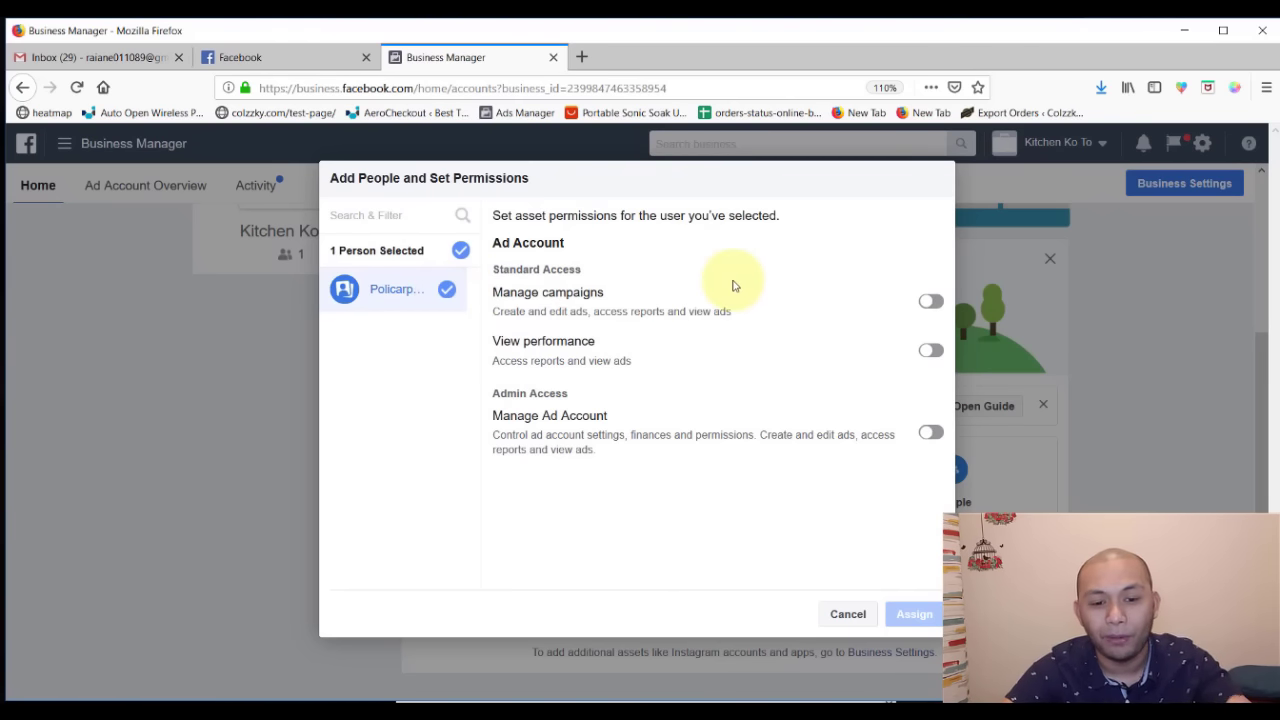
{"action": "left_click", "coordinate": [931, 433]}
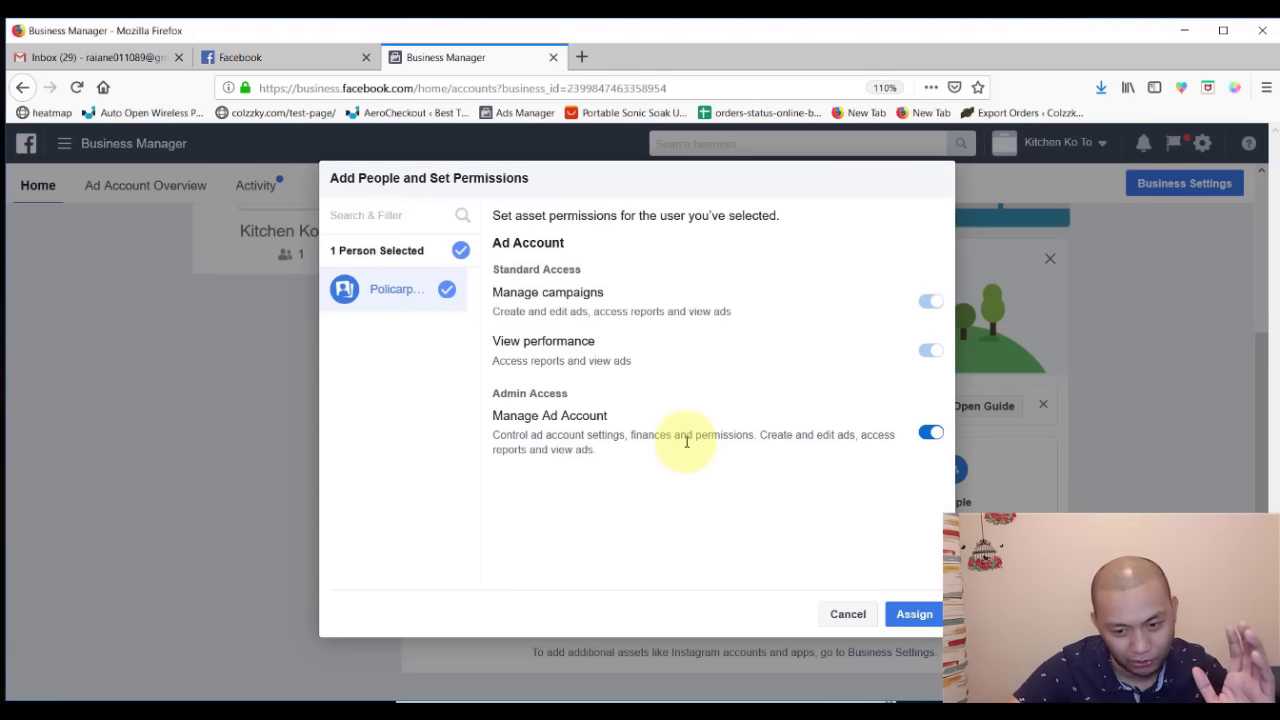
{"action": "left_click", "coordinate": [912, 613]}
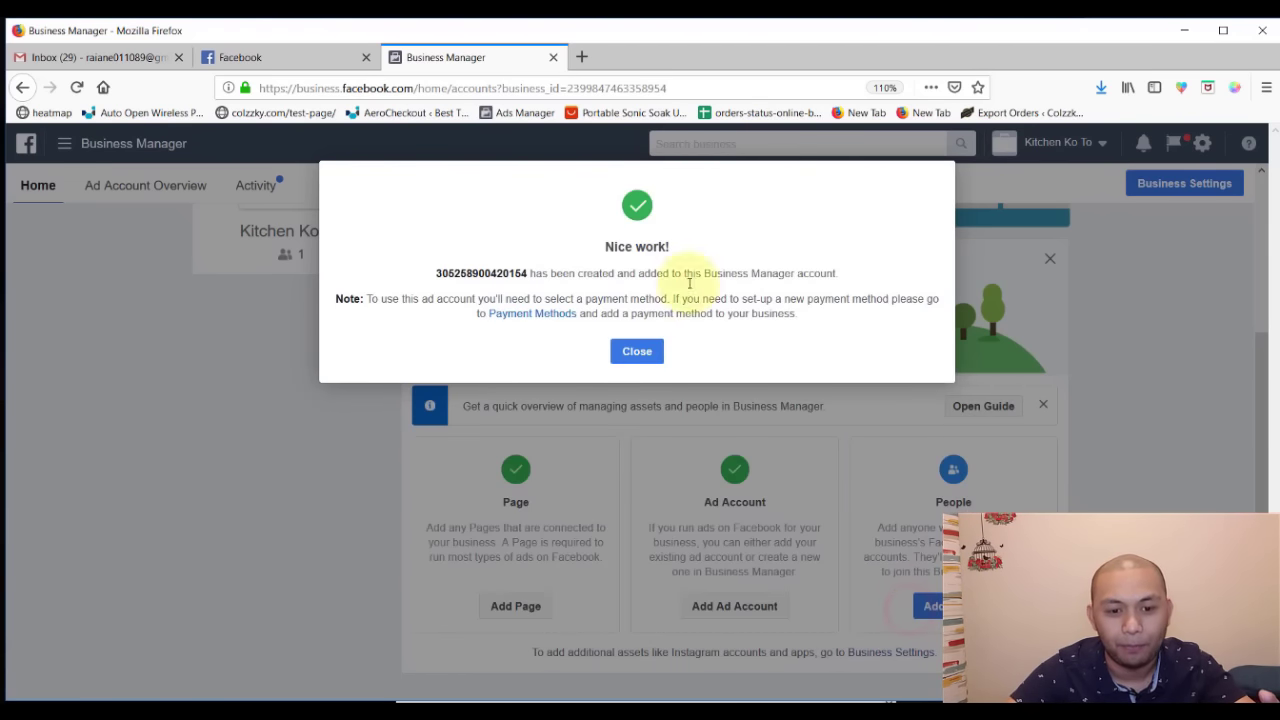
- Dismiss the ad account confirmation and review the Kitchen Ko To ad account and page on the home page
{"action": "left_click", "coordinate": [636, 351]}
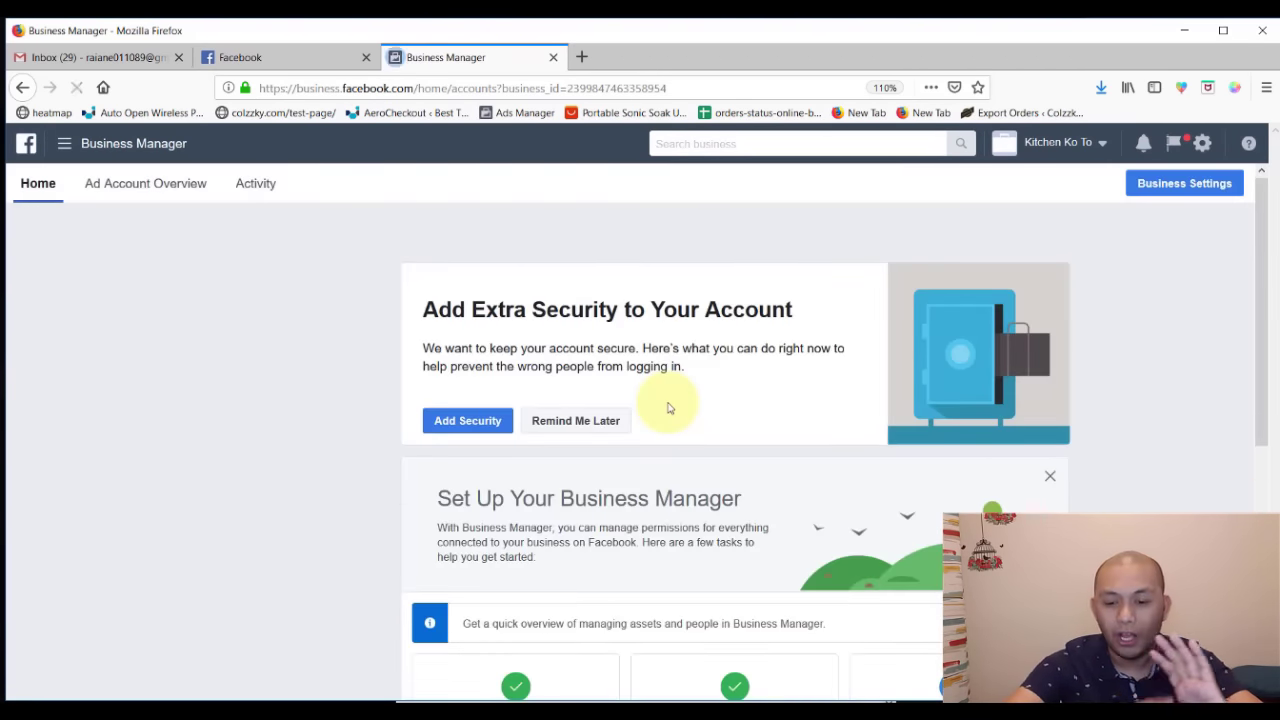
{"action": "scroll", "coordinate": [657, 450], "scroll_direction": "down", "scroll_amount": 6}
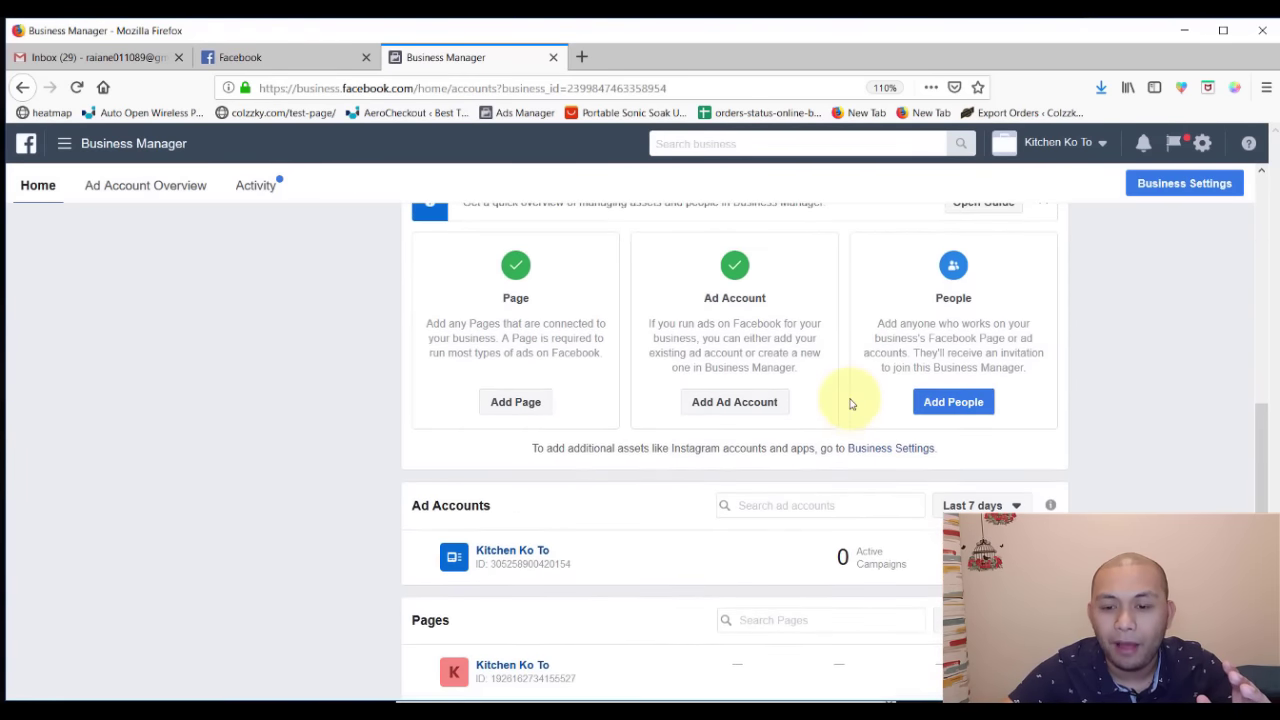
{"action": "scroll", "coordinate": [900, 450], "scroll_direction": "up", "scroll_amount": 2}
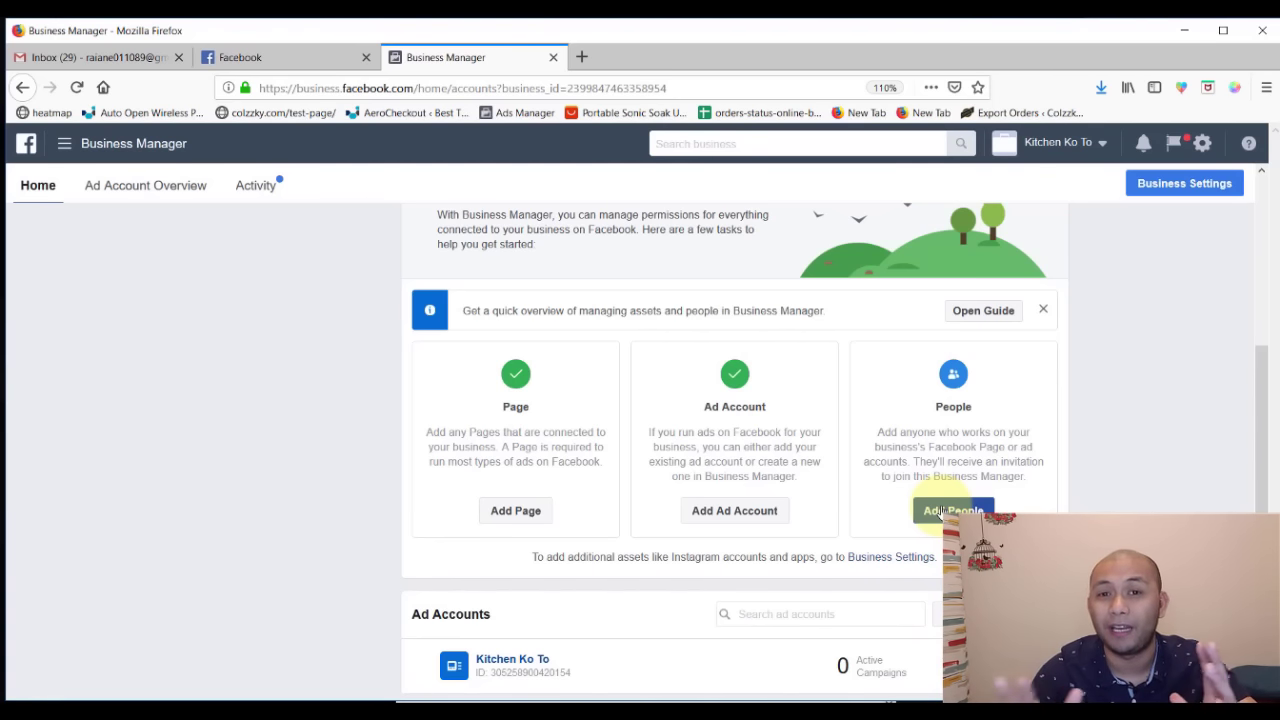
- Start an Add People invitation with Admin access switched on, ready for e-mail entry
{"action": "left_click", "coordinate": [945, 511]}
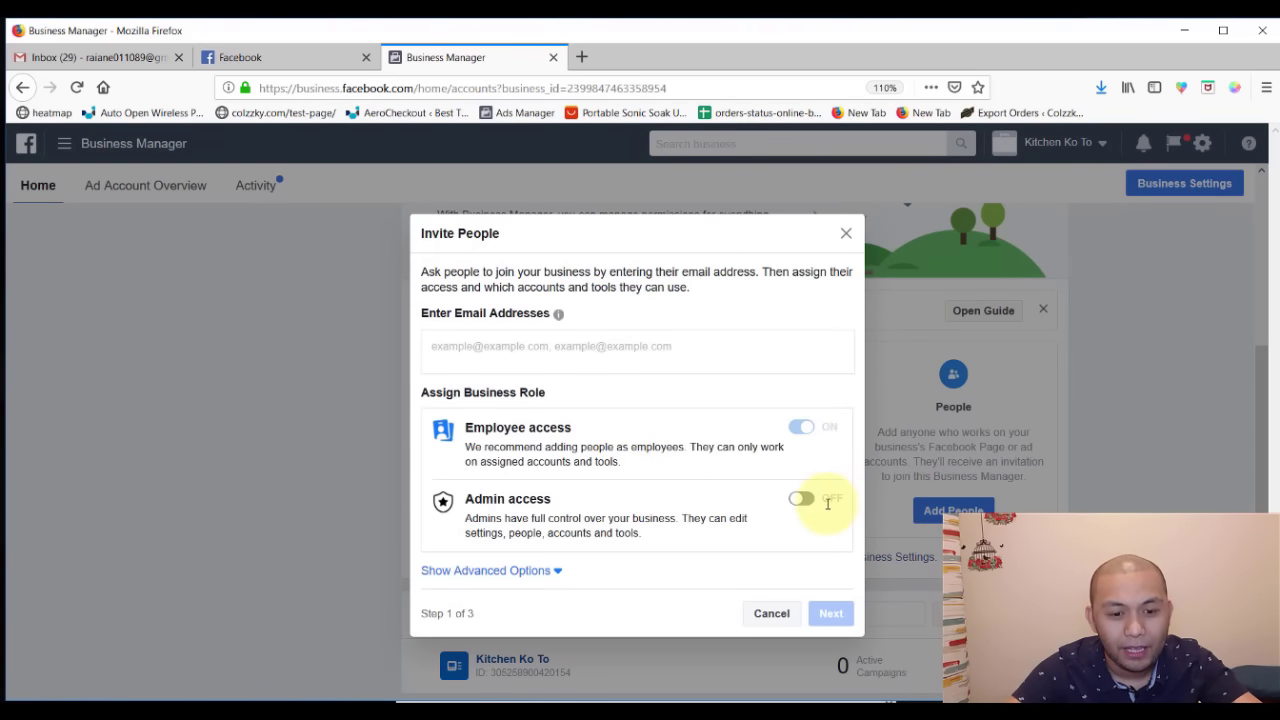
{"action": "left_click", "coordinate": [800, 503]}
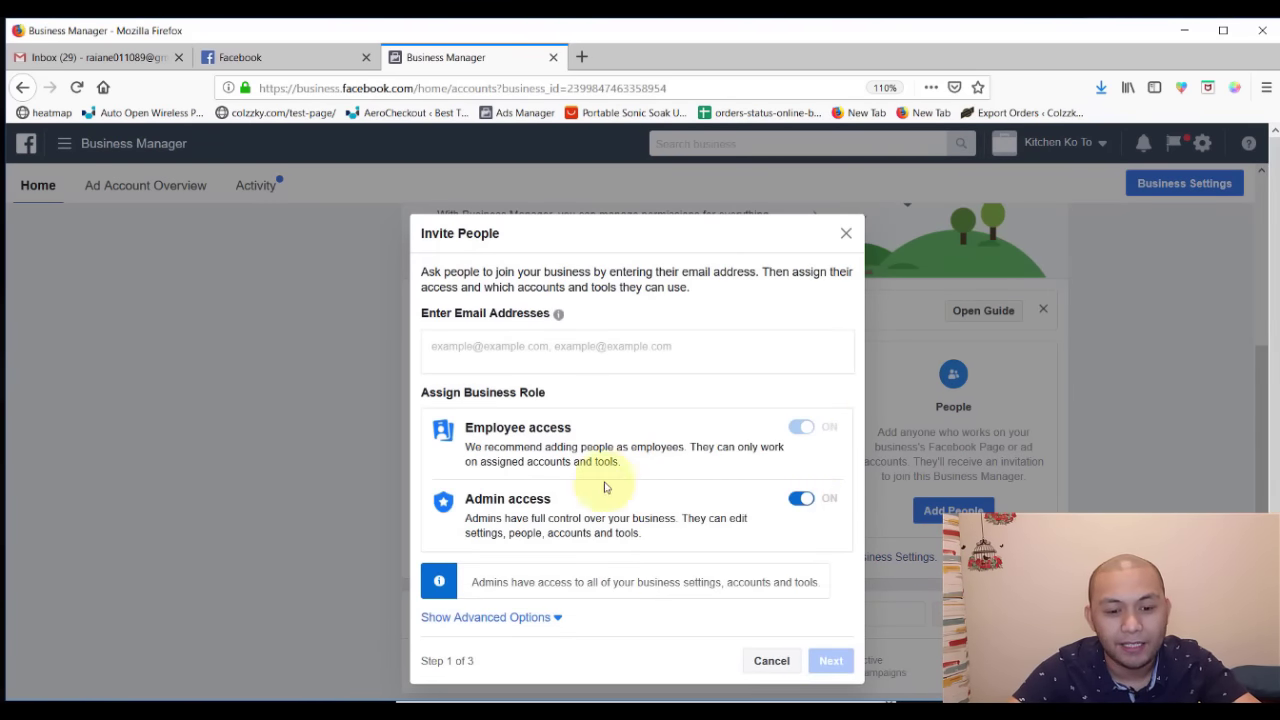
{"action": "left_click", "coordinate": [489, 345]}
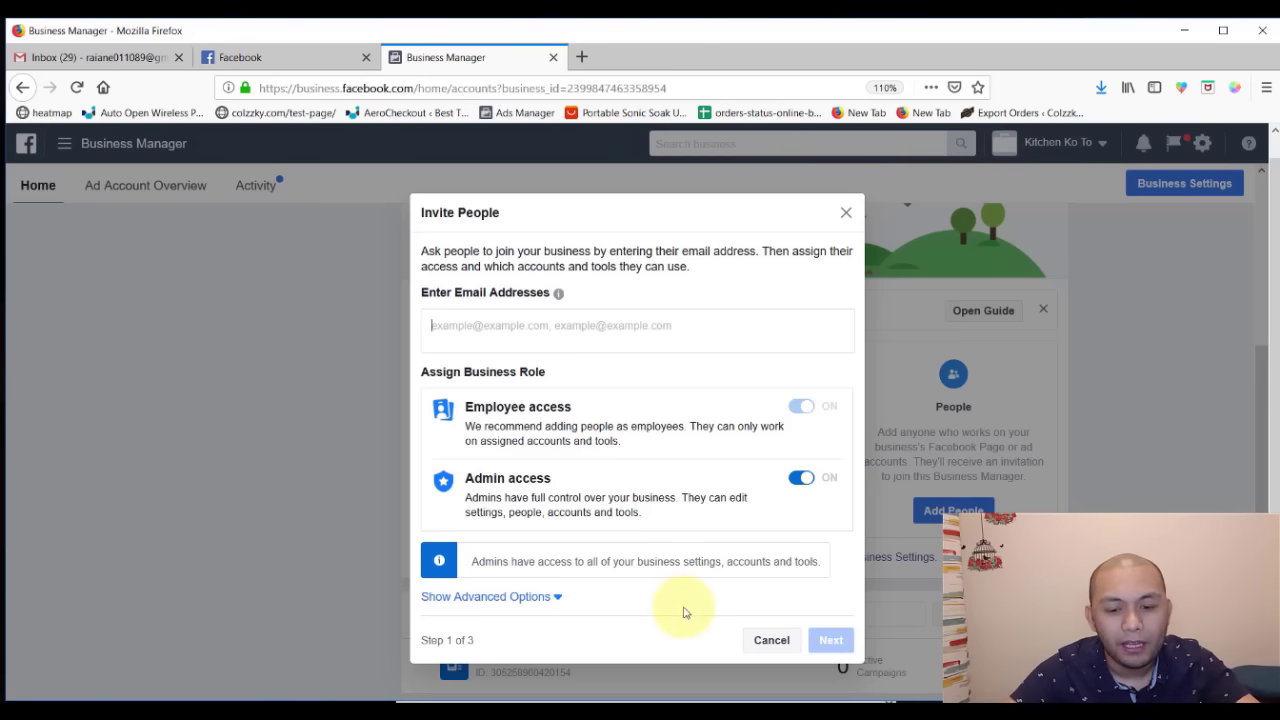
- Cancel the Invite People dialog unsent and return to the top of the Kitchen Ko To home page
{"action": "left_click", "coordinate": [768, 640]}
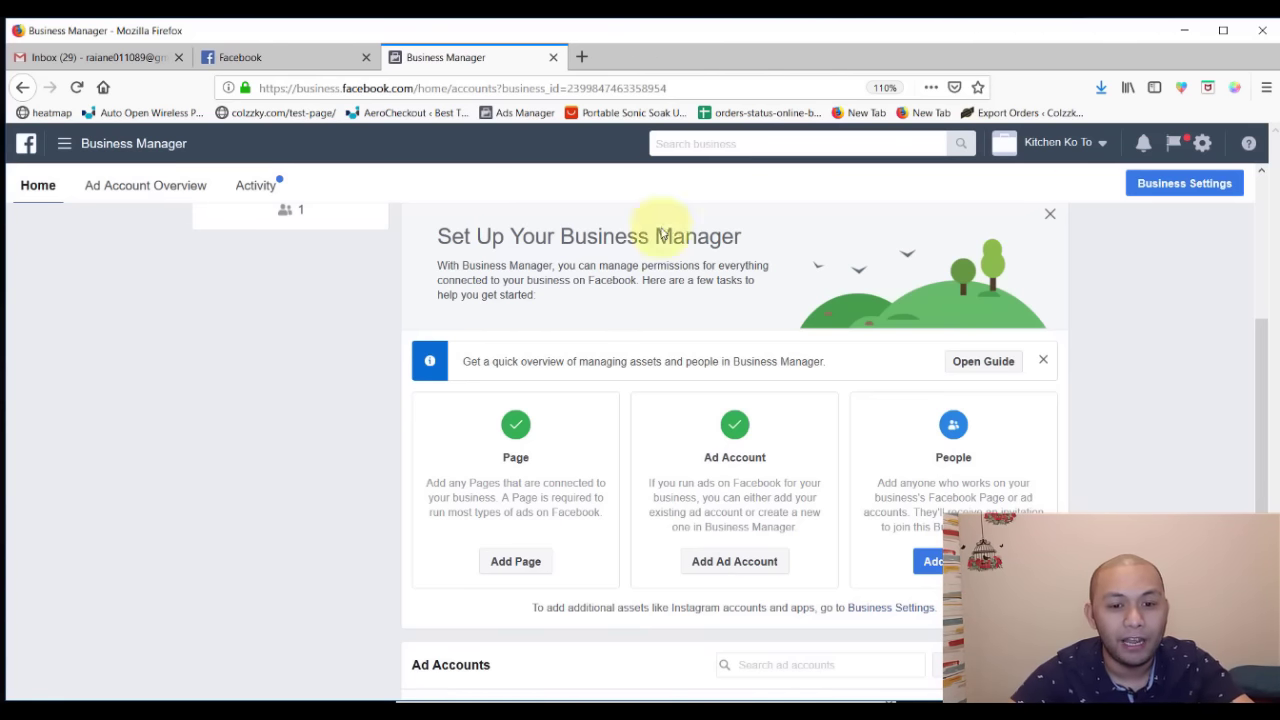
{"action": "scroll", "coordinate": [560, 521], "scroll_direction": "down", "scroll_amount": 3}
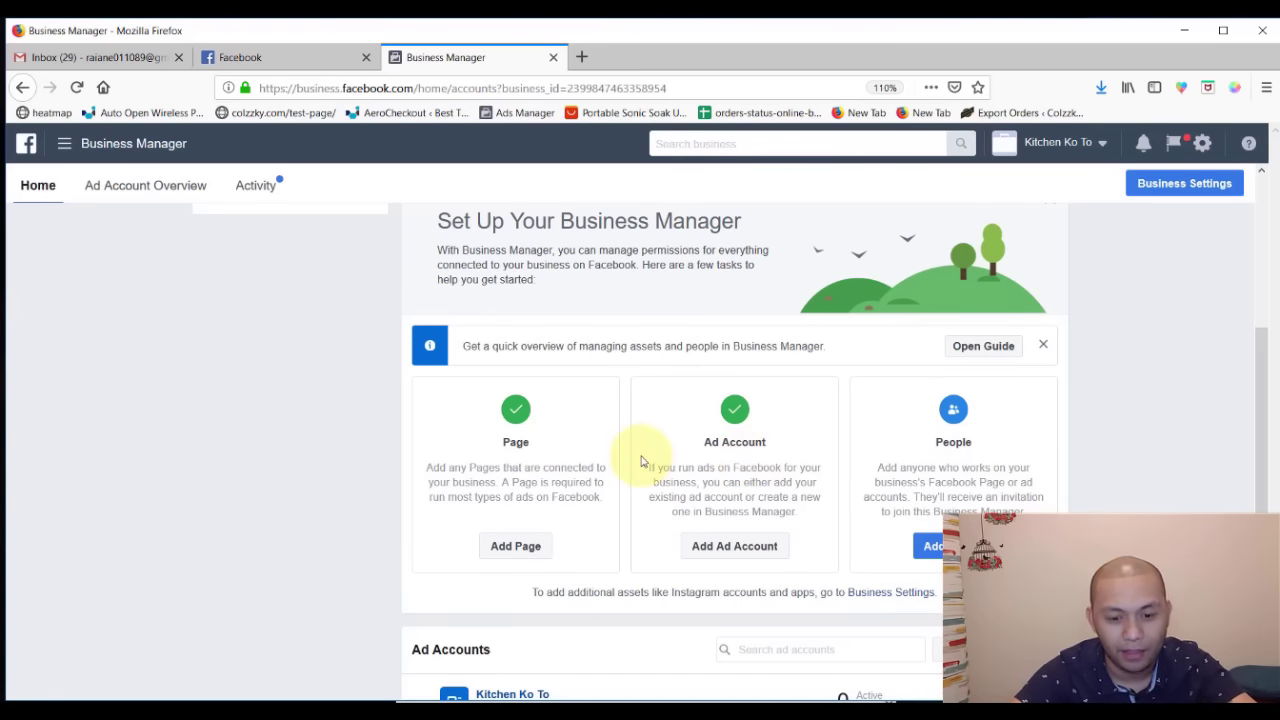
{"action": "scroll", "coordinate": [642, 450], "scroll_direction": "up", "scroll_amount": 4}
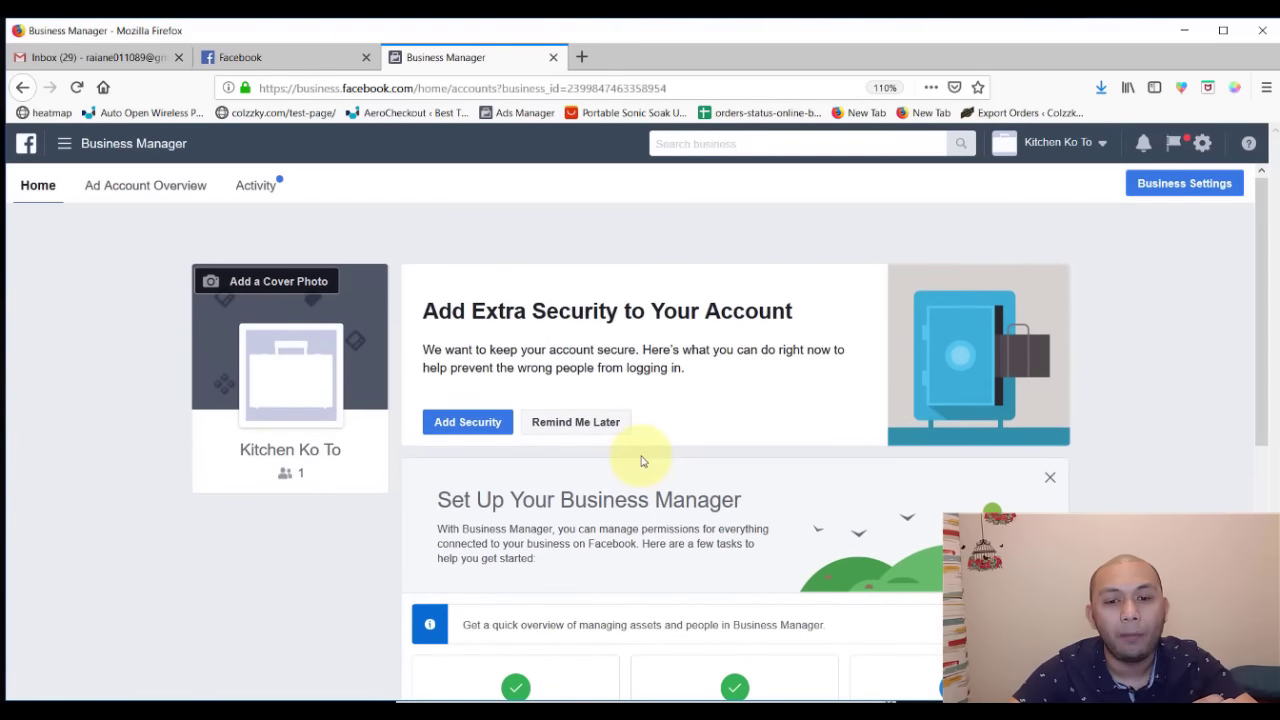
- Open the mega menu showing Plan, Create & Manage, Measure & Report, Assets and Settings
{"action": "left_click", "coordinate": [63, 147]}
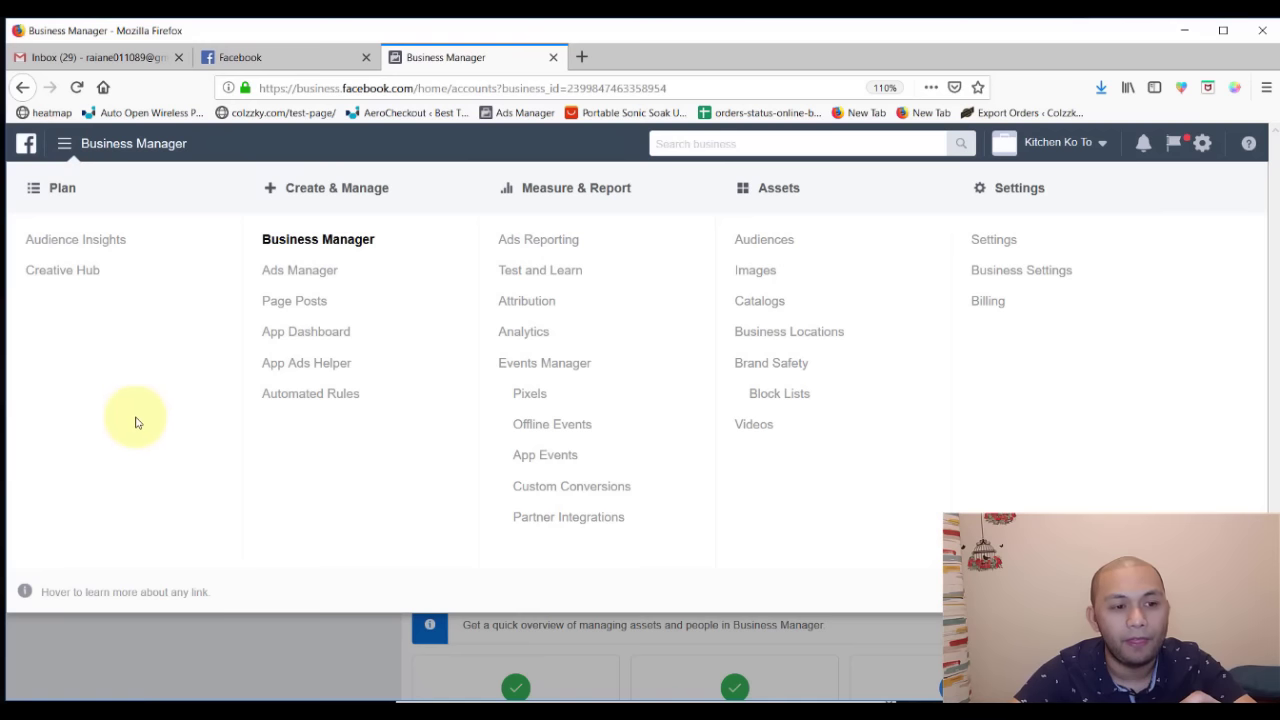
{"action": "left_click", "coordinate": [63, 147]}
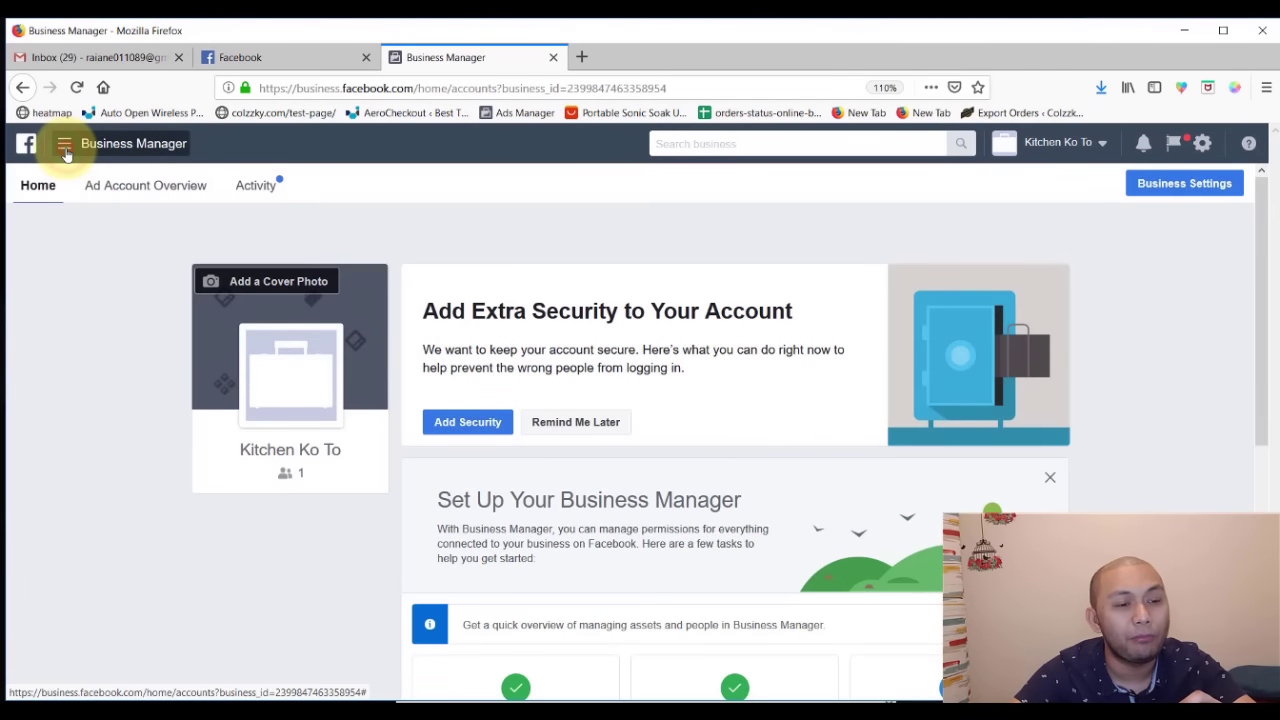
{"action": "left_click", "coordinate": [63, 147]}
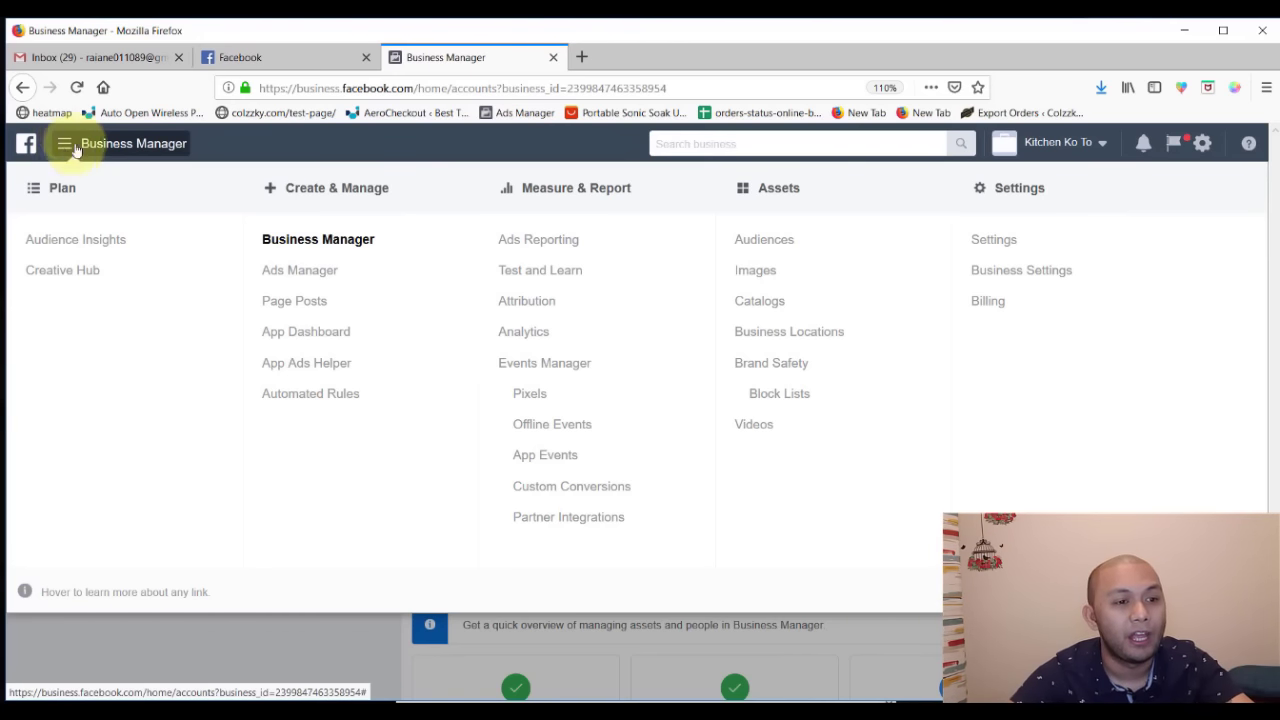
{"action": "left_click", "coordinate": [66, 148]}
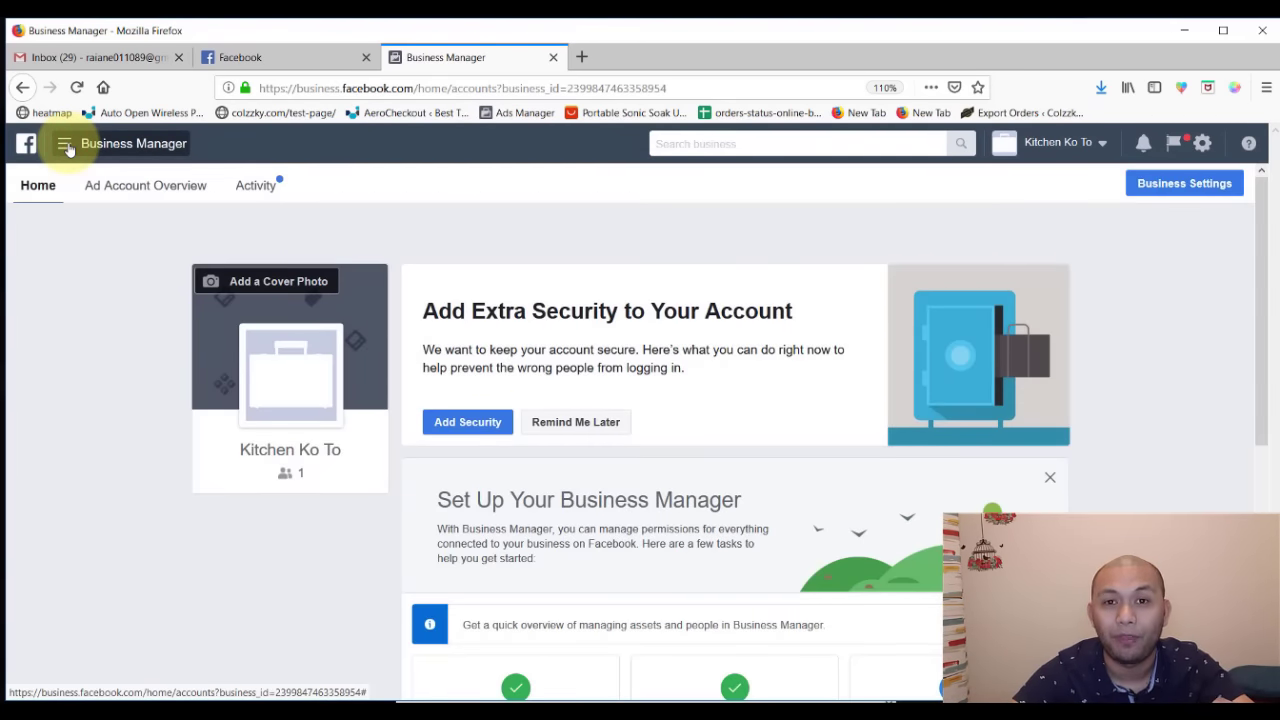
{"action": "left_click", "coordinate": [66, 146]}
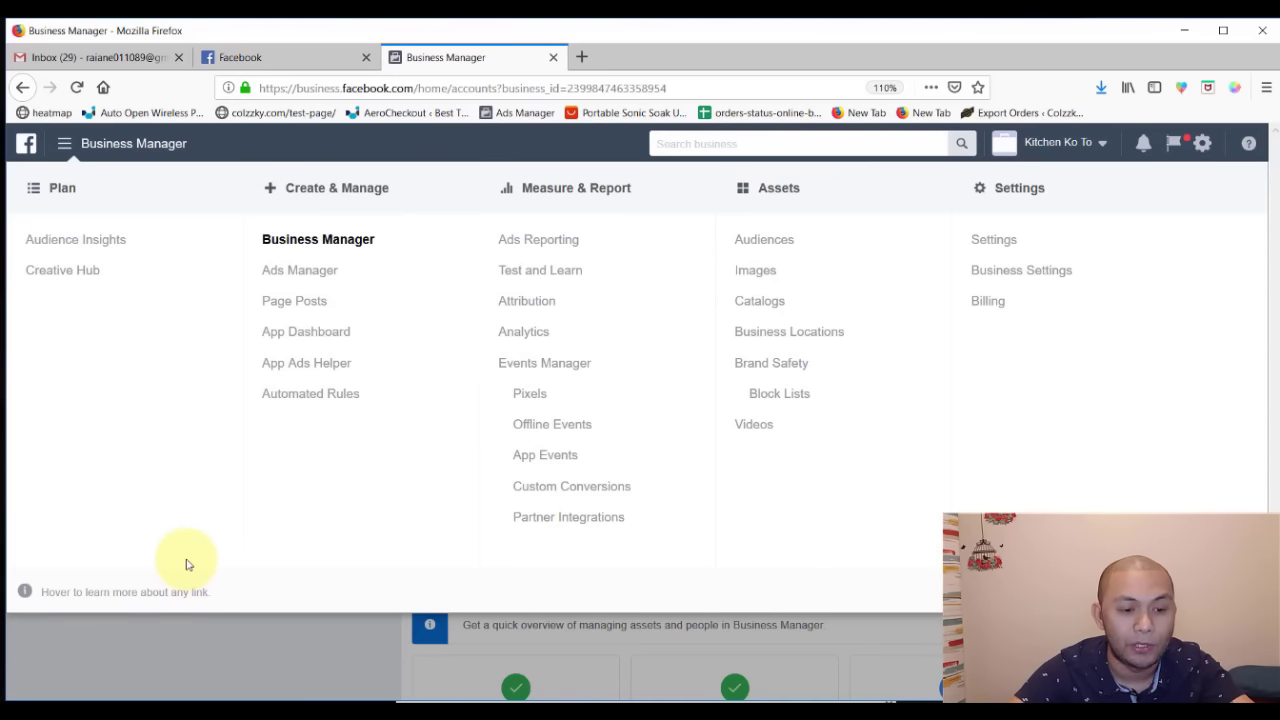
{"action": "triple_click", "coordinate": [186, 560]}
{"action": "left_click", "coordinate": [152, 452]}
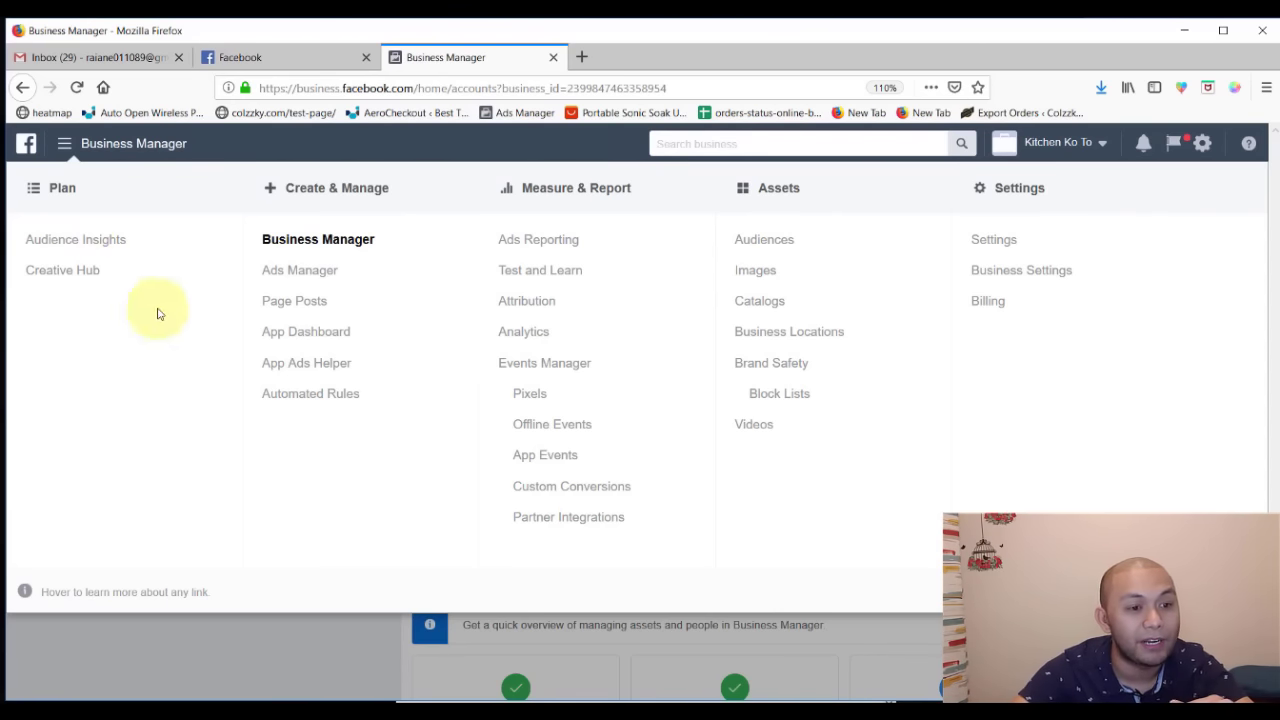
{"action": "left_click", "coordinate": [193, 565]}
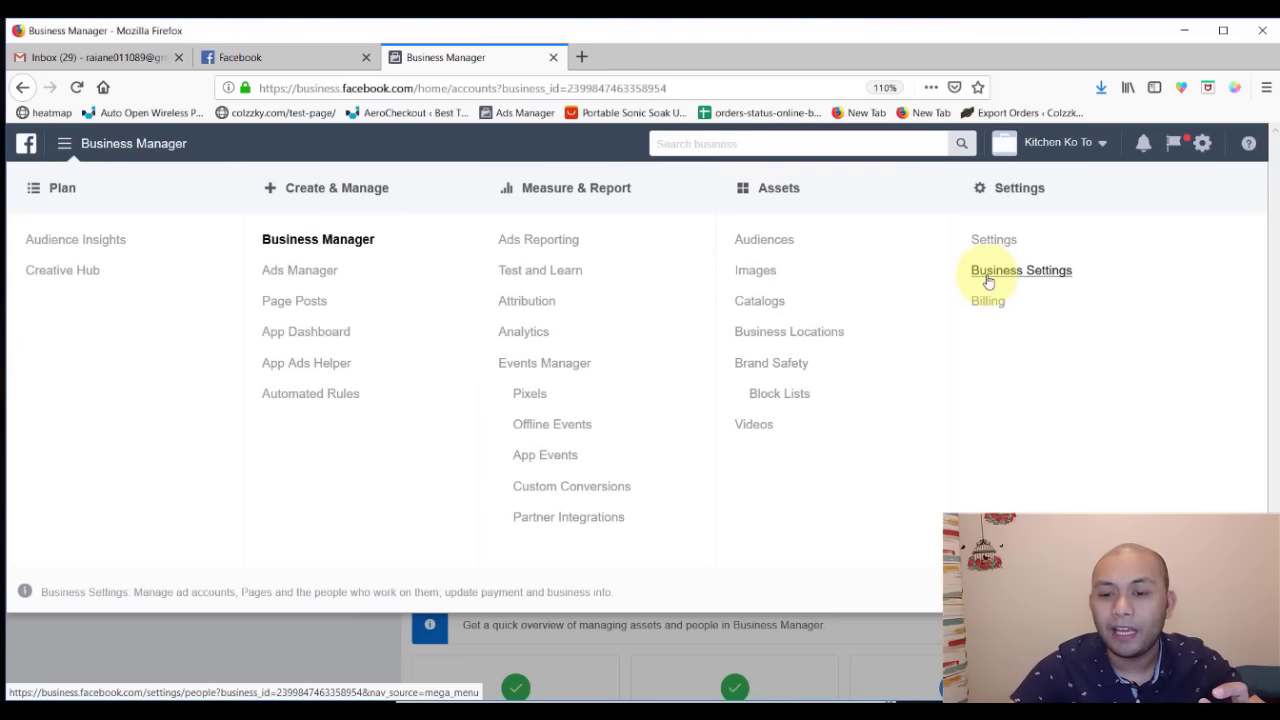
- Go to Business Settings, dismiss the notification tip, and view the admin user under People
{"action": "left_click", "coordinate": [1020, 270]}
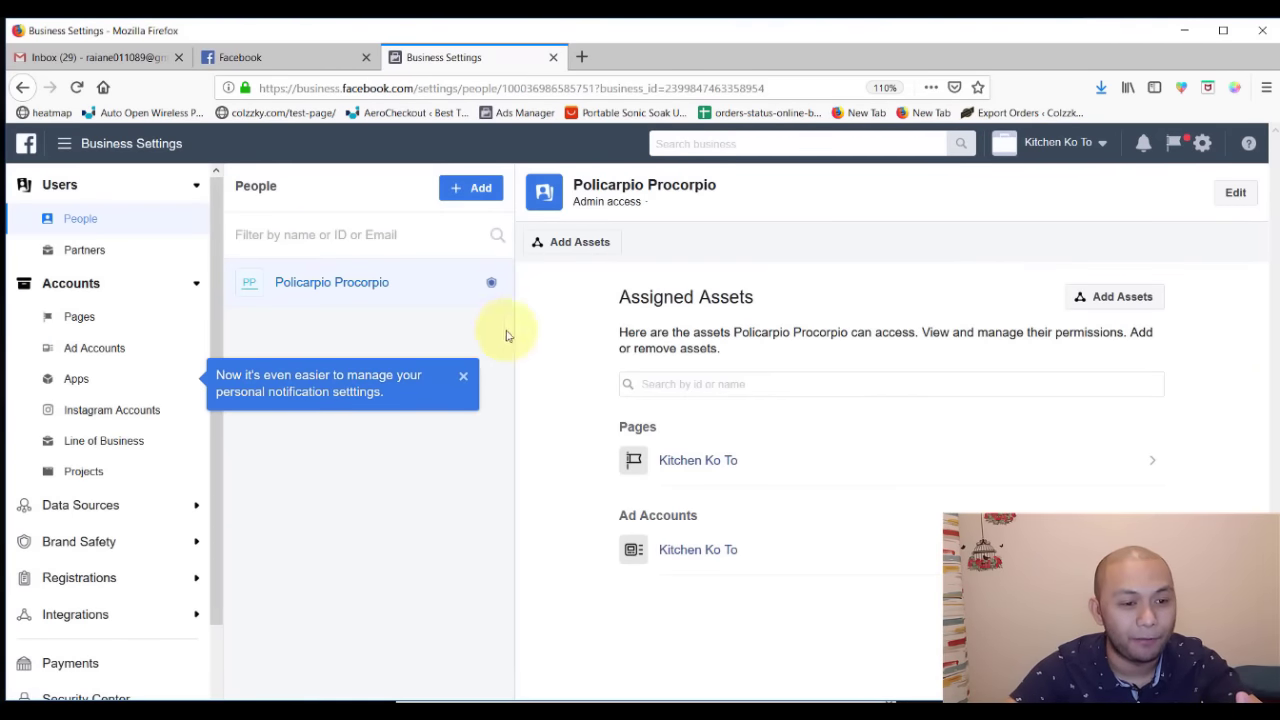
{"action": "left_click", "coordinate": [463, 376]}
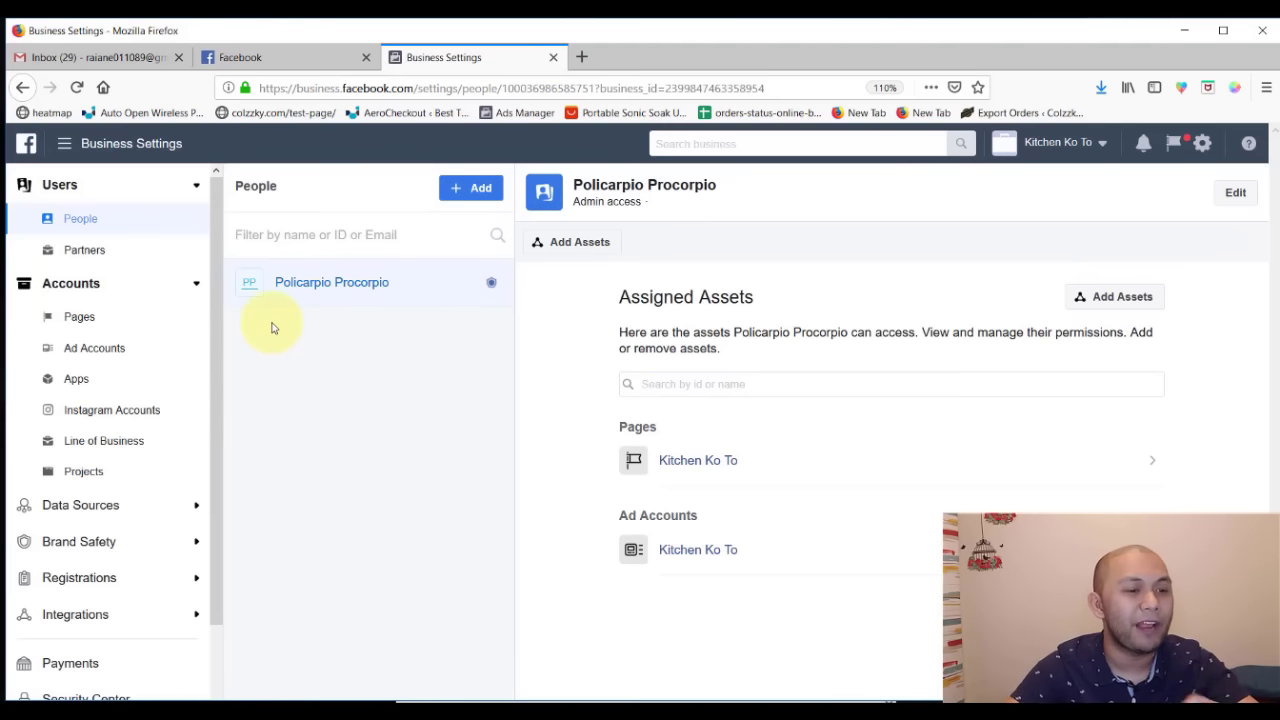
{"action": "scroll", "coordinate": [97, 476], "scroll_direction": "down", "scroll_amount": 2}
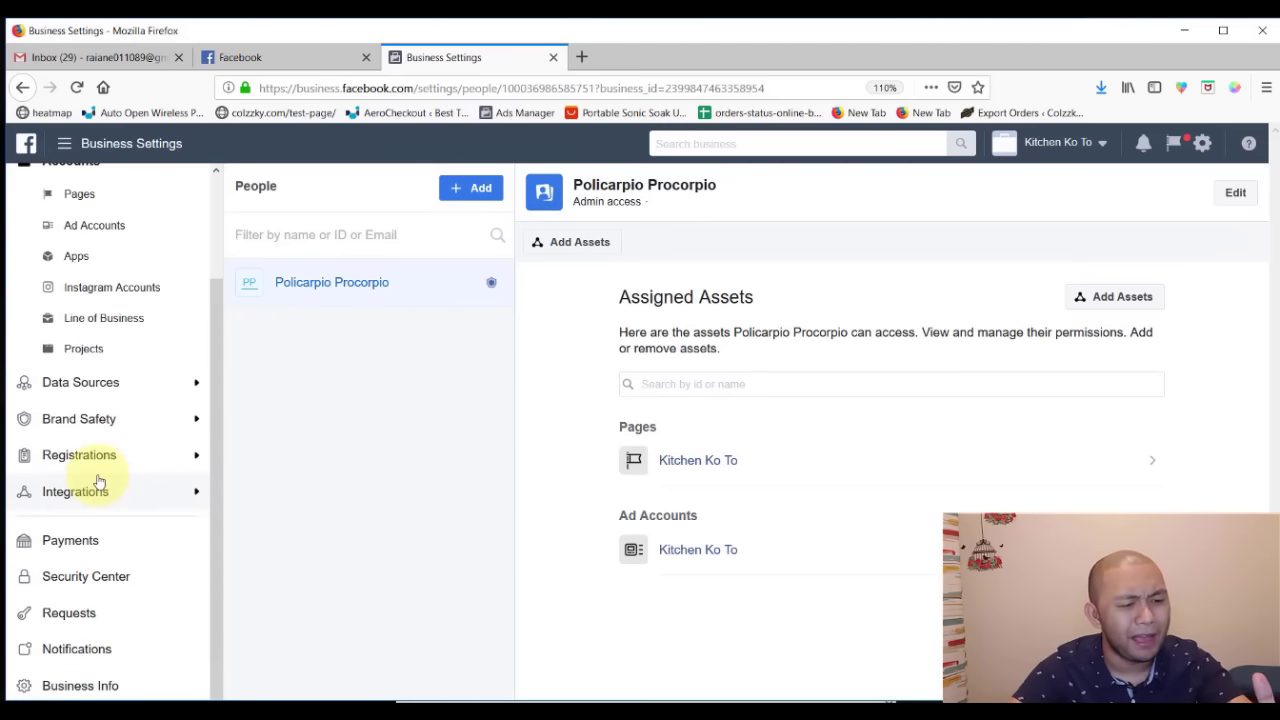
{"action": "scroll", "coordinate": [99, 481], "scroll_direction": "up", "scroll_amount": 2}
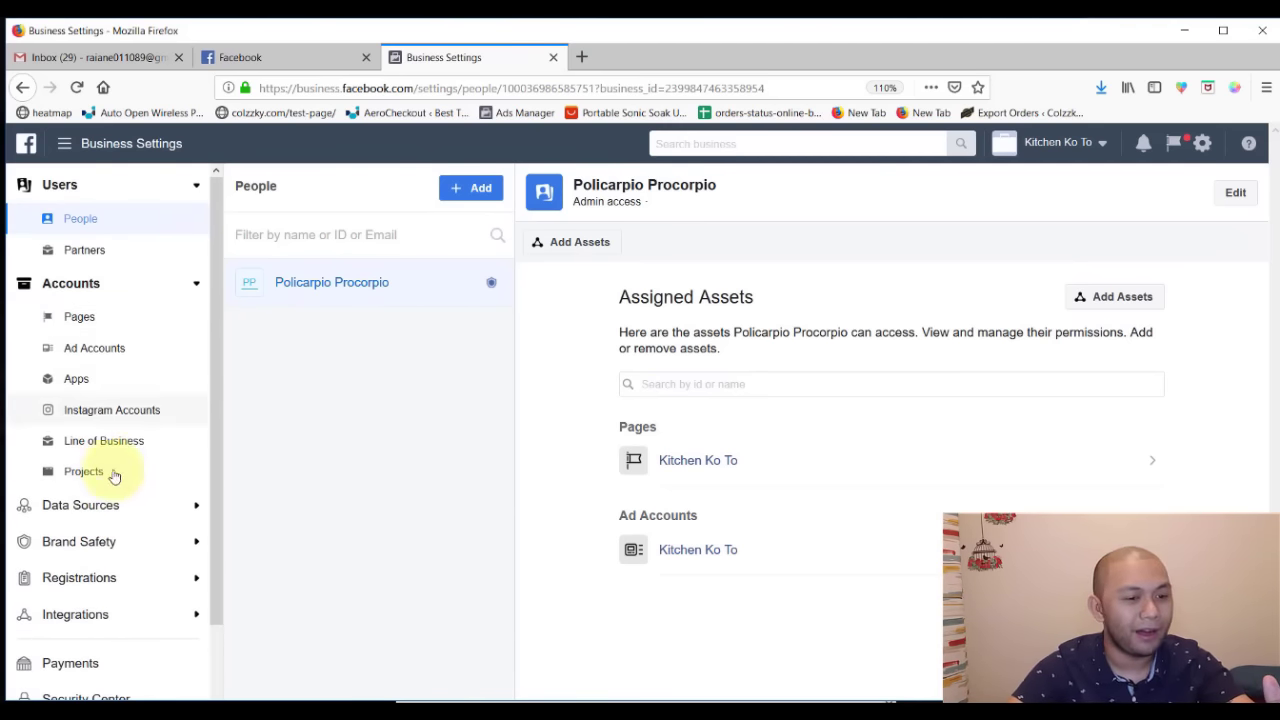
{"action": "scroll", "coordinate": [114, 477], "scroll_direction": "down", "scroll_amount": 2}
{"action": "scroll", "coordinate": [111, 460], "scroll_direction": "up", "scroll_amount": 3}
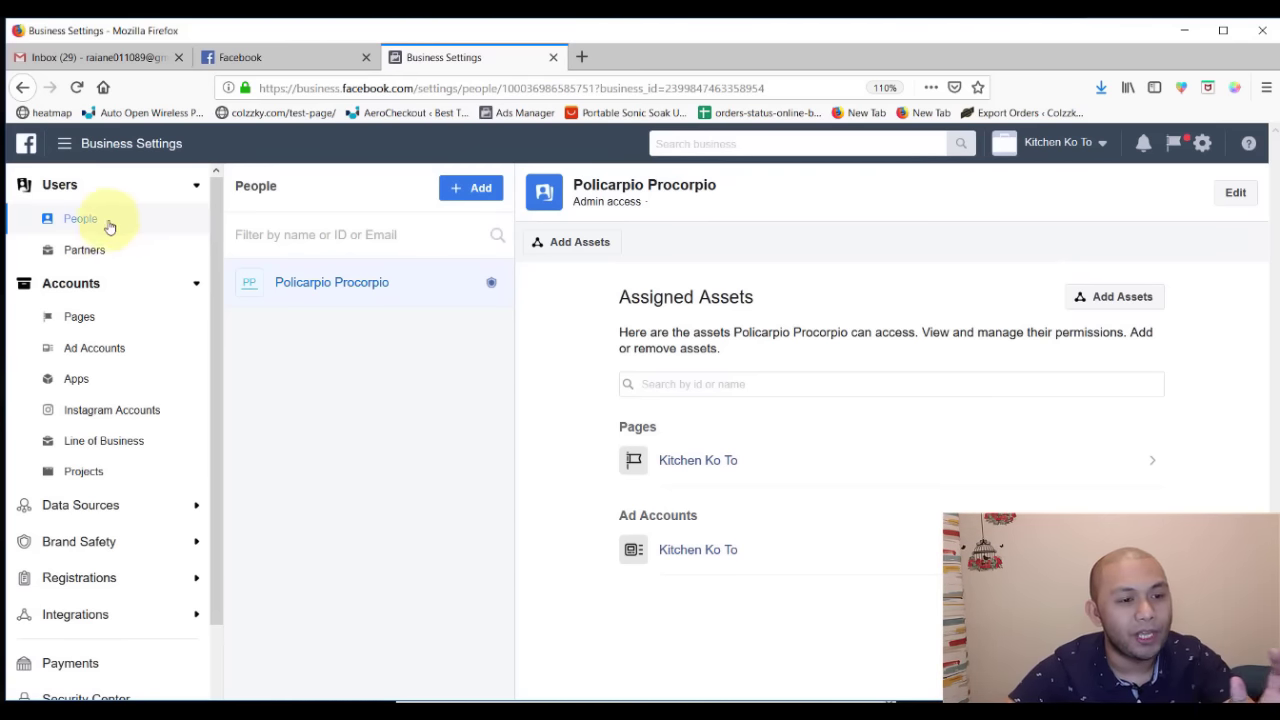
{"action": "left_click", "coordinate": [100, 226]}
{"action": "left_click", "coordinate": [415, 297]}
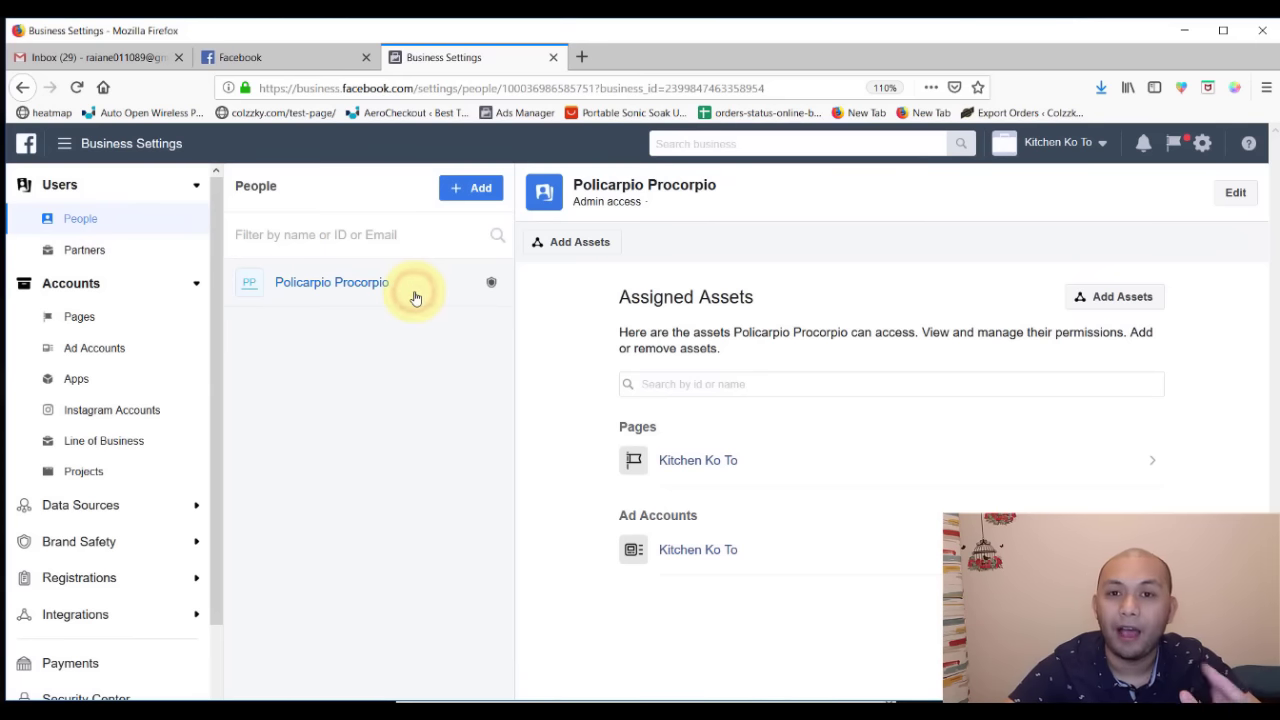
{"action": "left_click", "coordinate": [471, 190]}
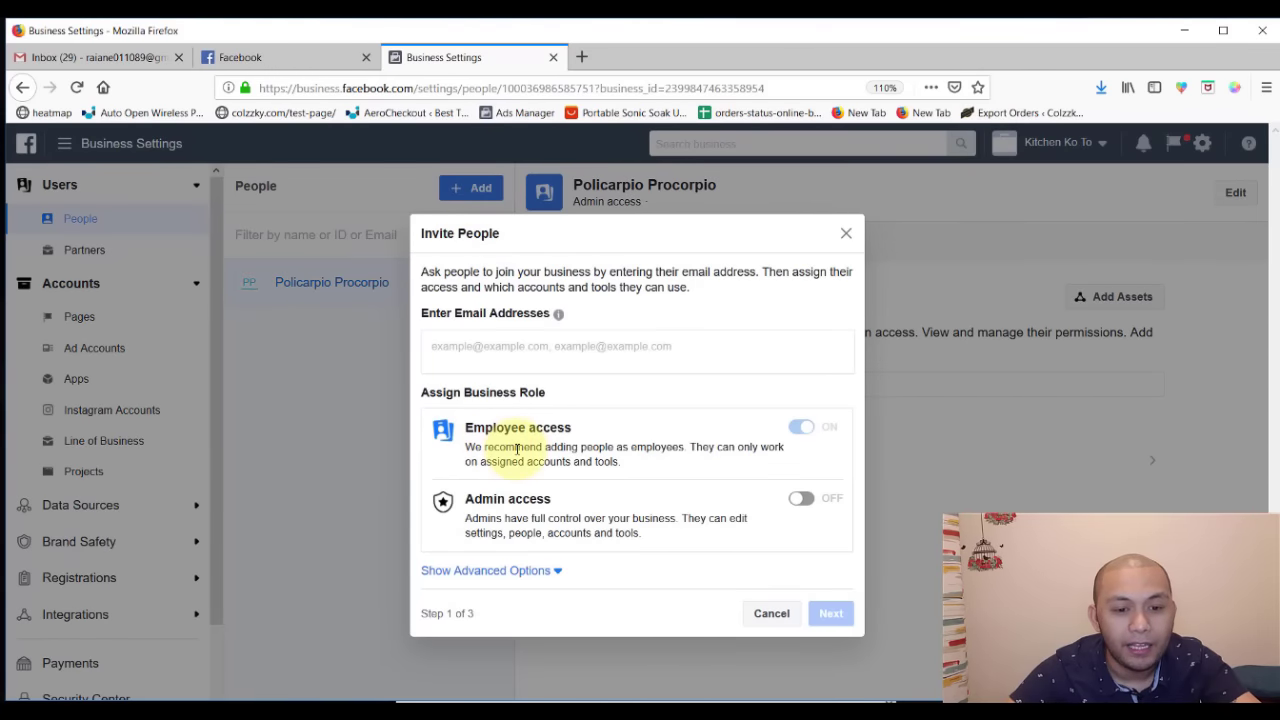
{"action": "left_click", "coordinate": [802, 500]}
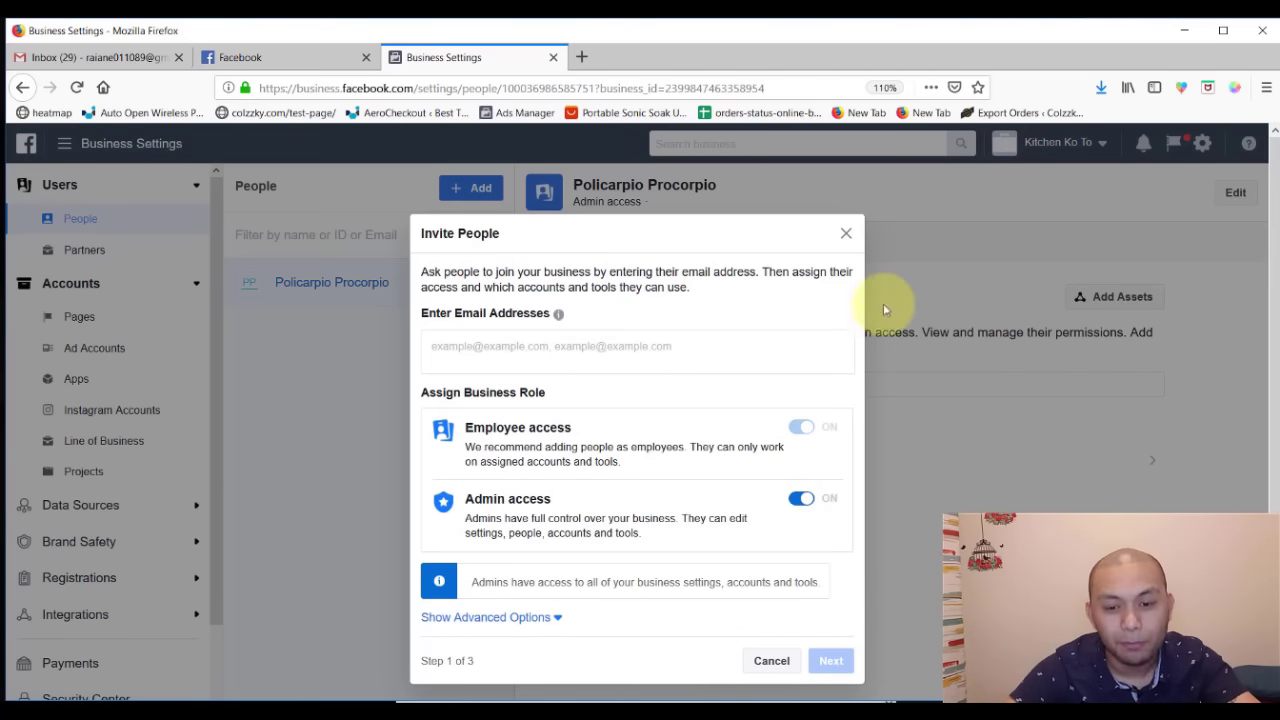
{"action": "left_click", "coordinate": [848, 232]}
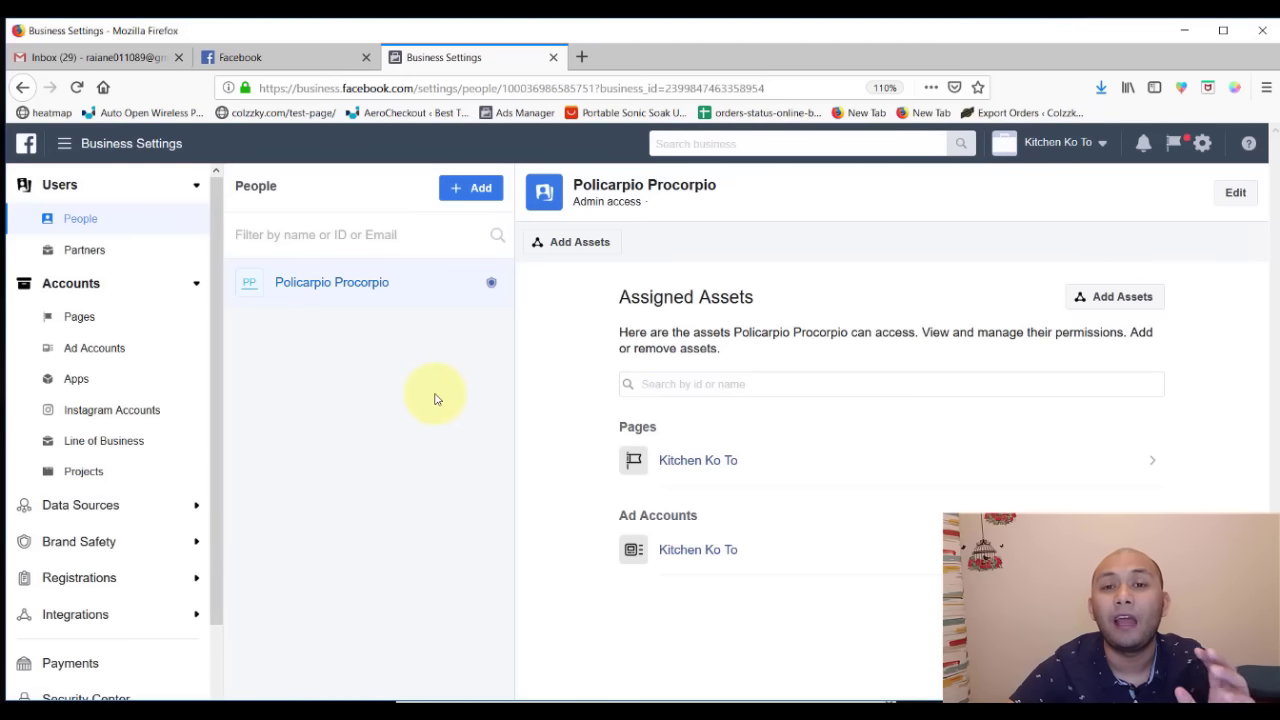
{"action": "left_click", "coordinate": [458, 195]}
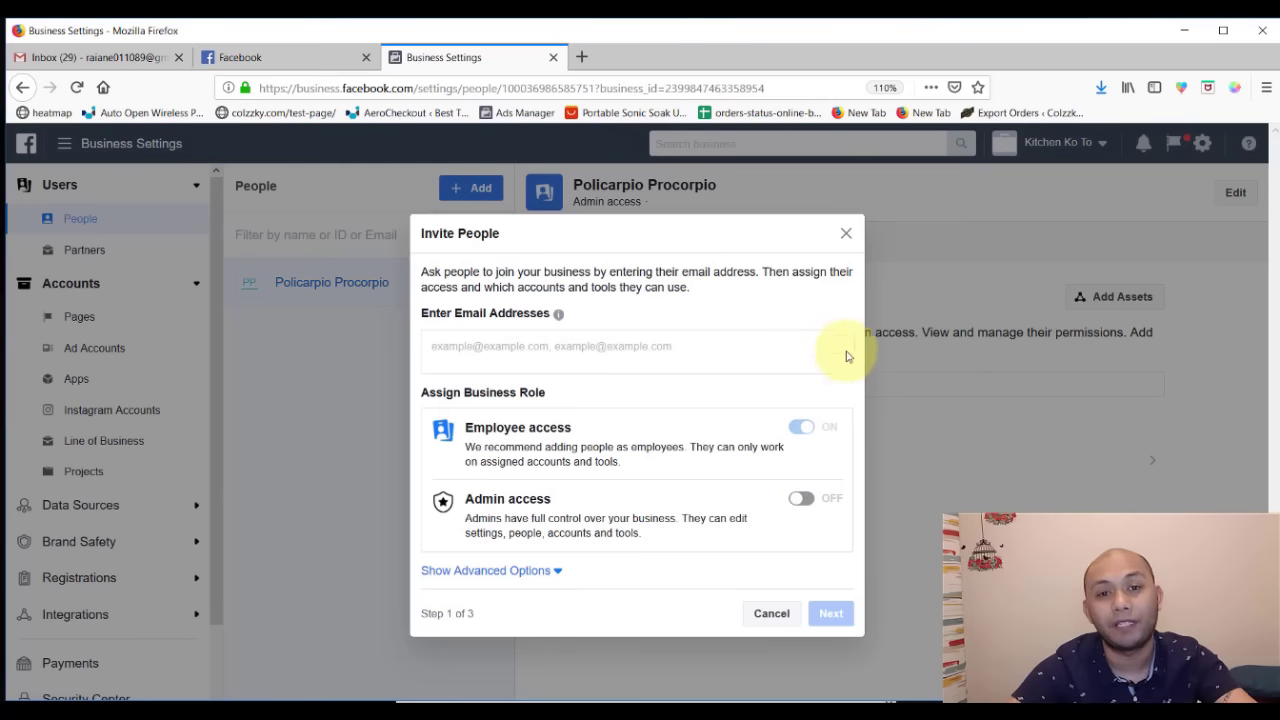
{"action": "left_click", "coordinate": [845, 236]}
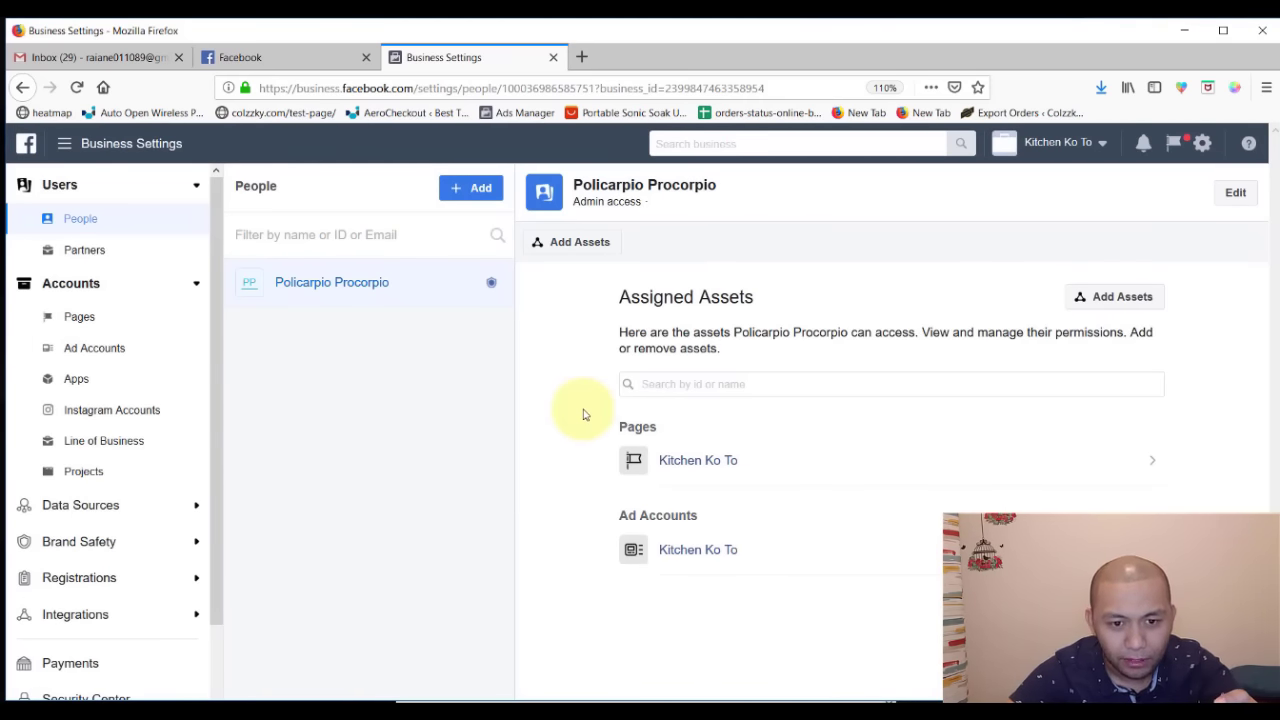
- Begin assigning the Kitchen Ko To page to the user, then back out and reselect the user
{"action": "left_click", "coordinate": [559, 248]}
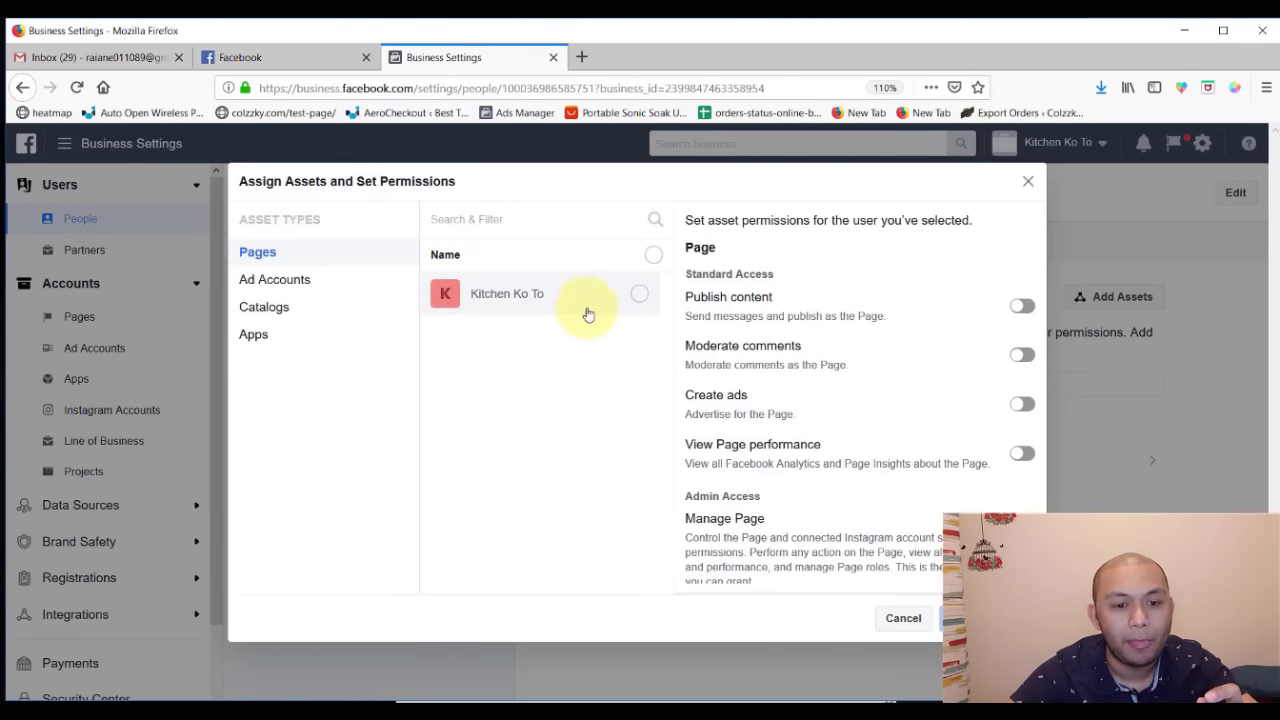
{"action": "left_click", "coordinate": [567, 310]}
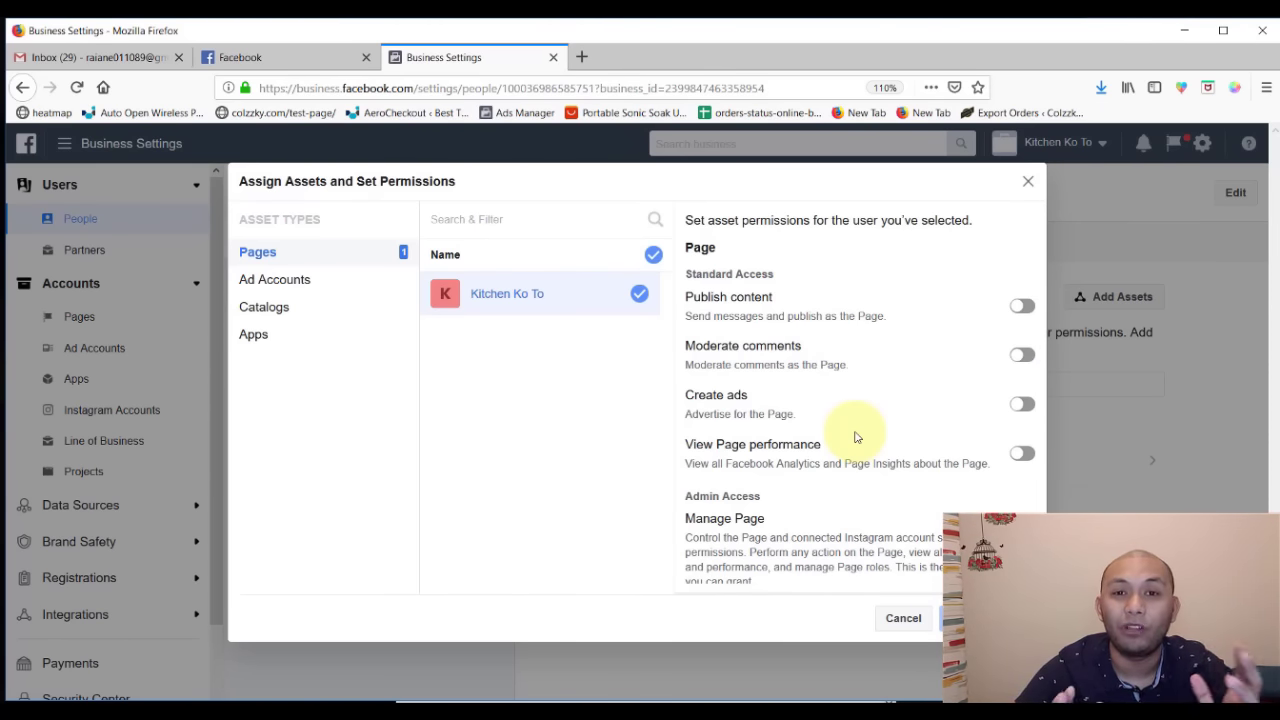
{"action": "left_click", "coordinate": [903, 617]}
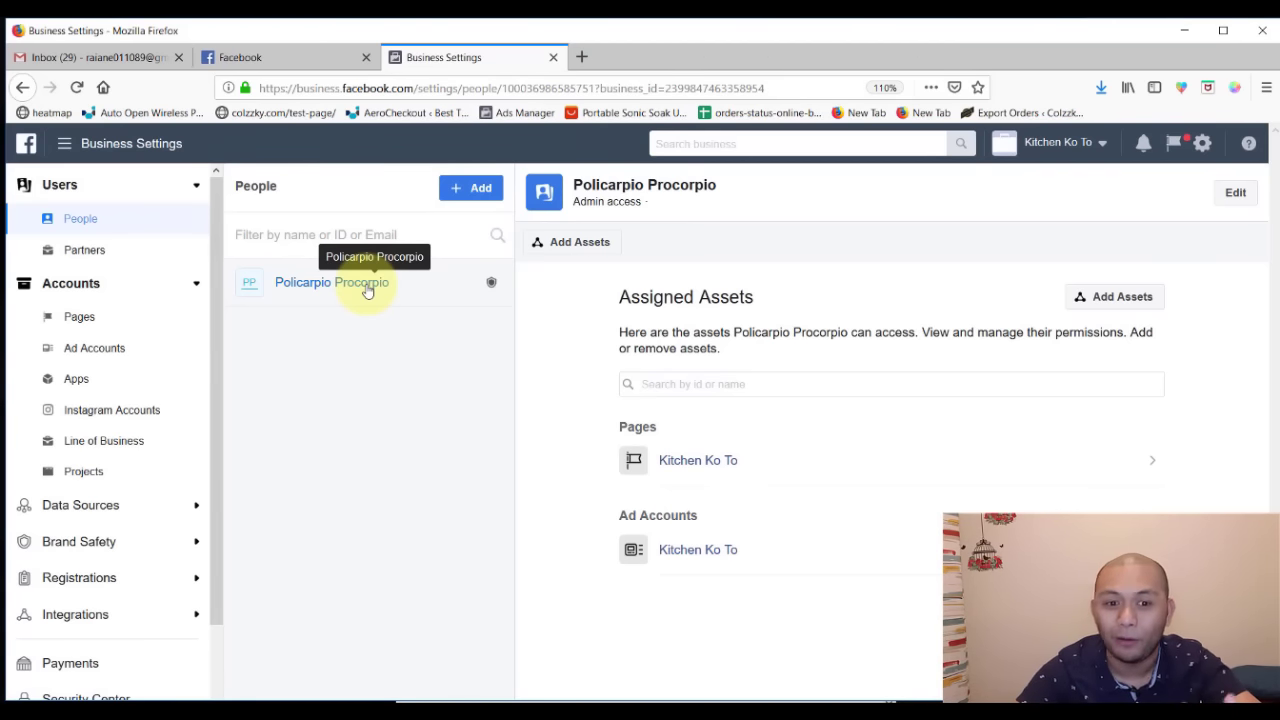
{"action": "left_click", "coordinate": [432, 297]}
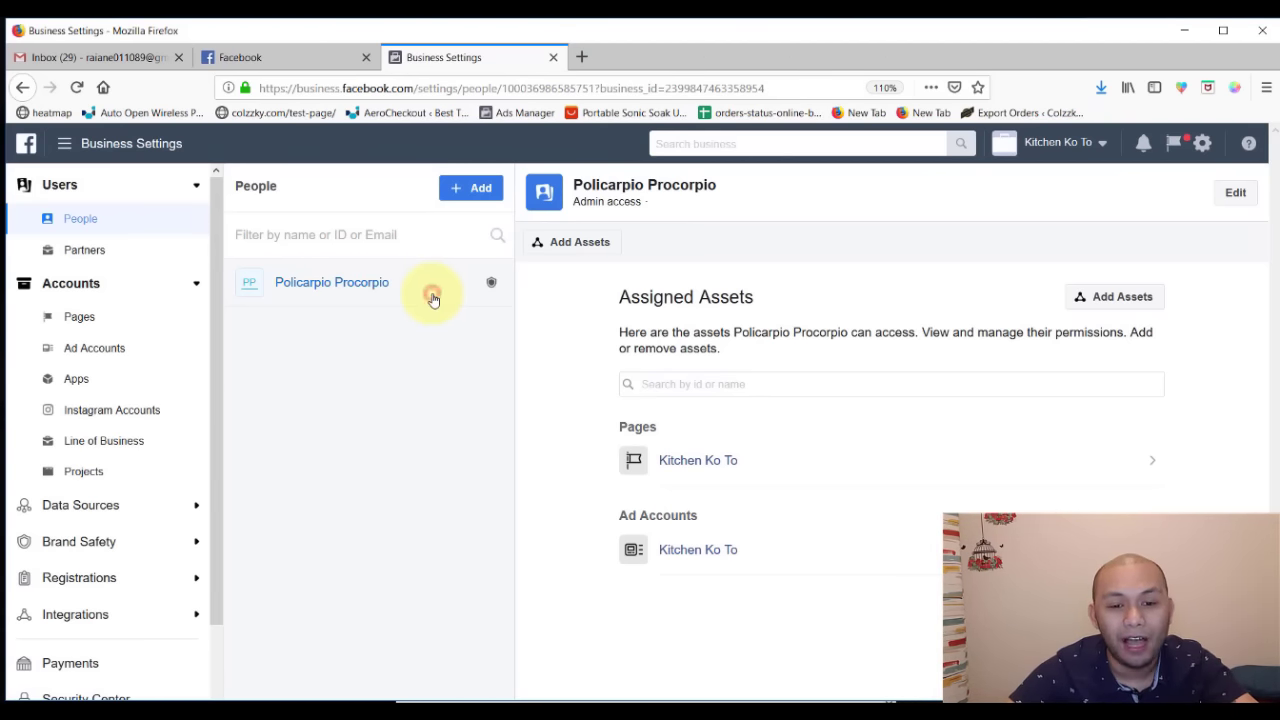
- Add the Kitchen Ko To page under Pages with Manage Page on, save, and dismiss the confirmation
{"action": "left_click", "coordinate": [571, 246]}
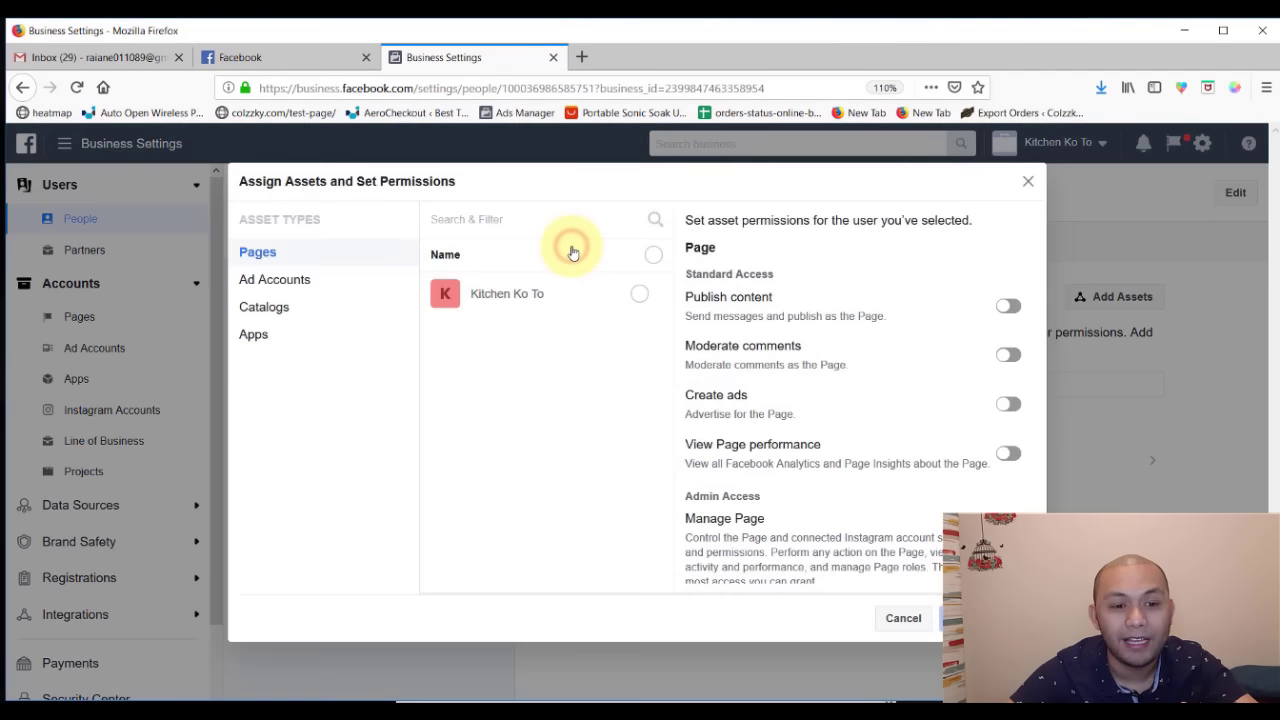
{"action": "left_click", "coordinate": [335, 251]}
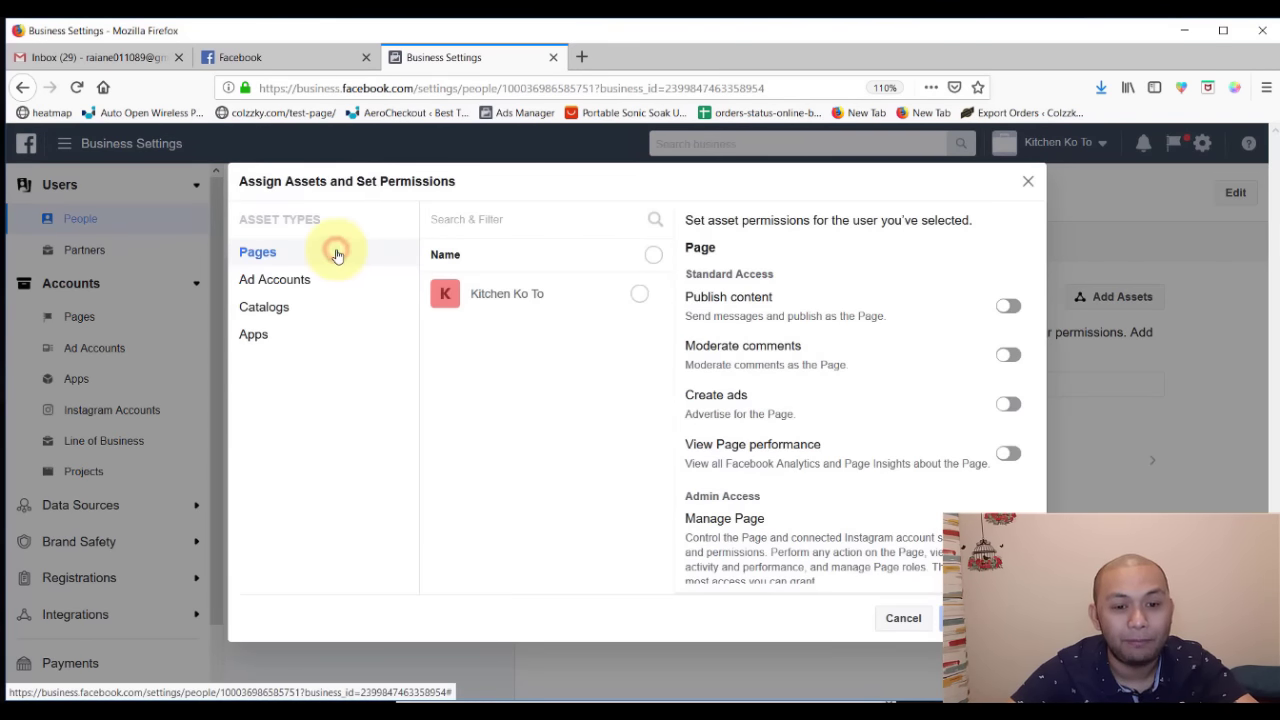
{"action": "left_click", "coordinate": [643, 292]}
{"action": "scroll", "coordinate": [951, 500], "scroll_direction": "down", "scroll_amount": 1}
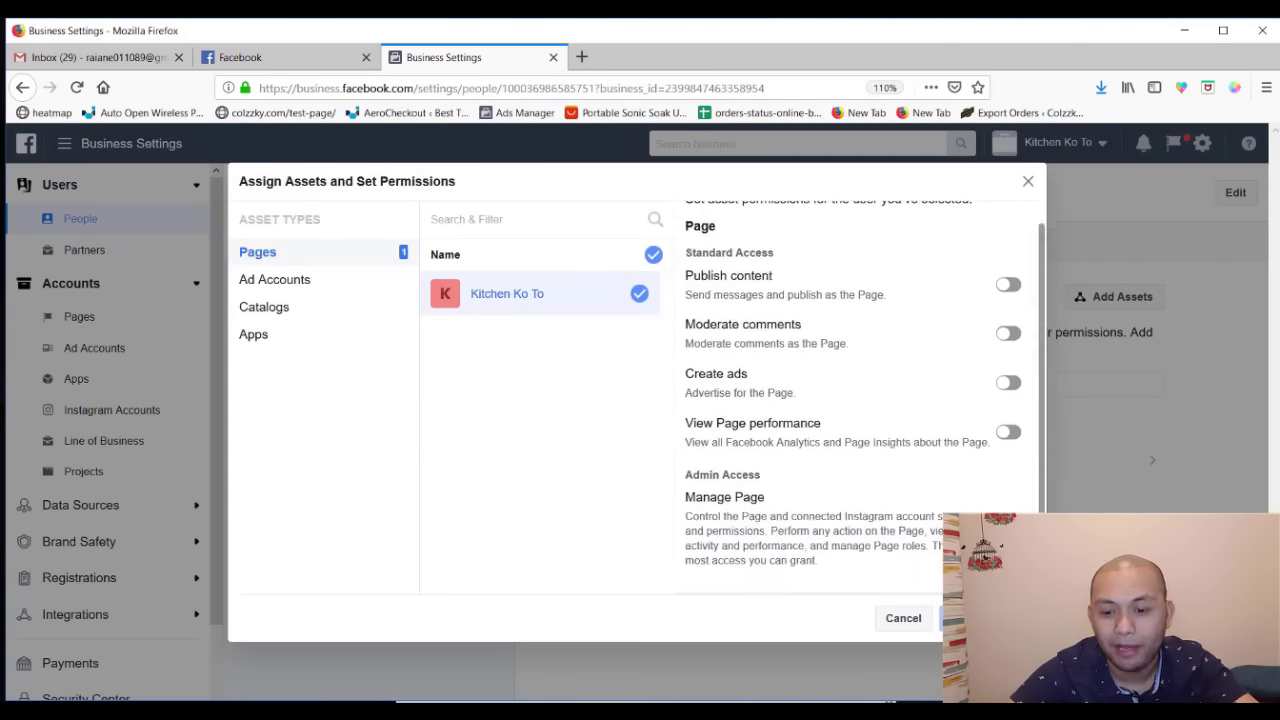
{"action": "left_click", "coordinate": [1010, 506]}
{"action": "scroll", "coordinate": [1010, 506], "scroll_direction": "up", "scroll_amount": 1}
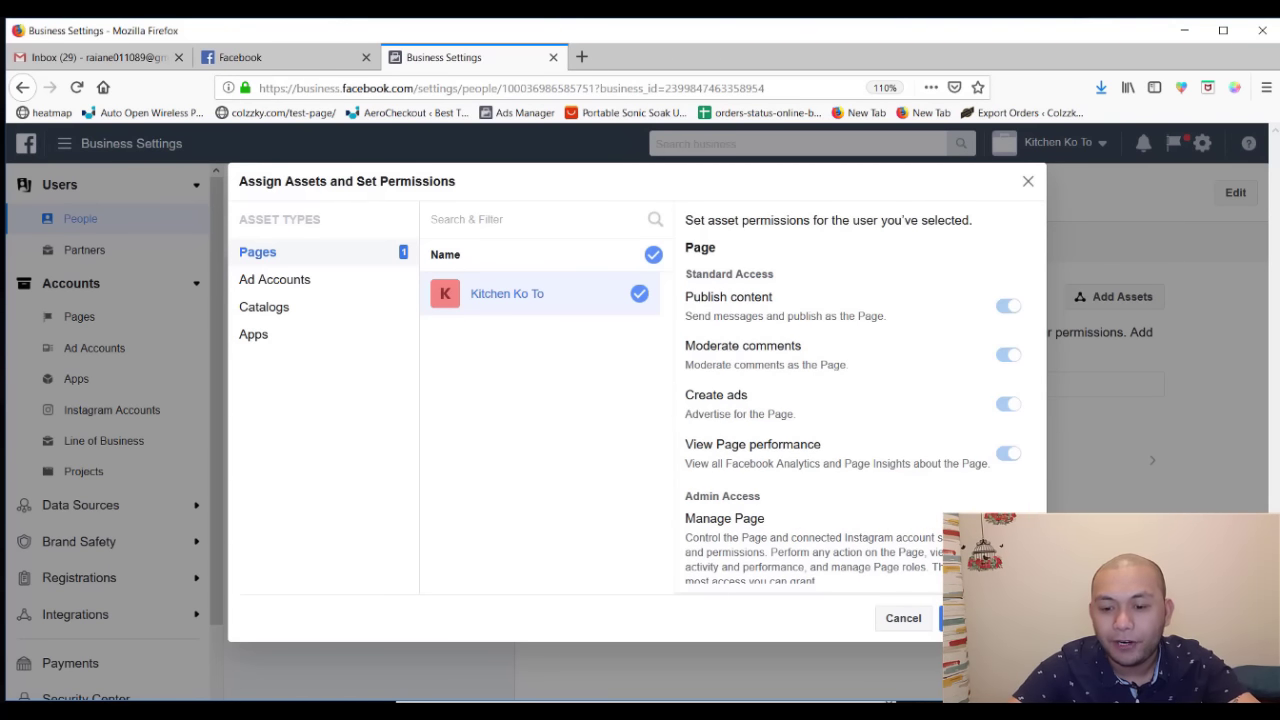
{"action": "left_click", "coordinate": [972, 618]}
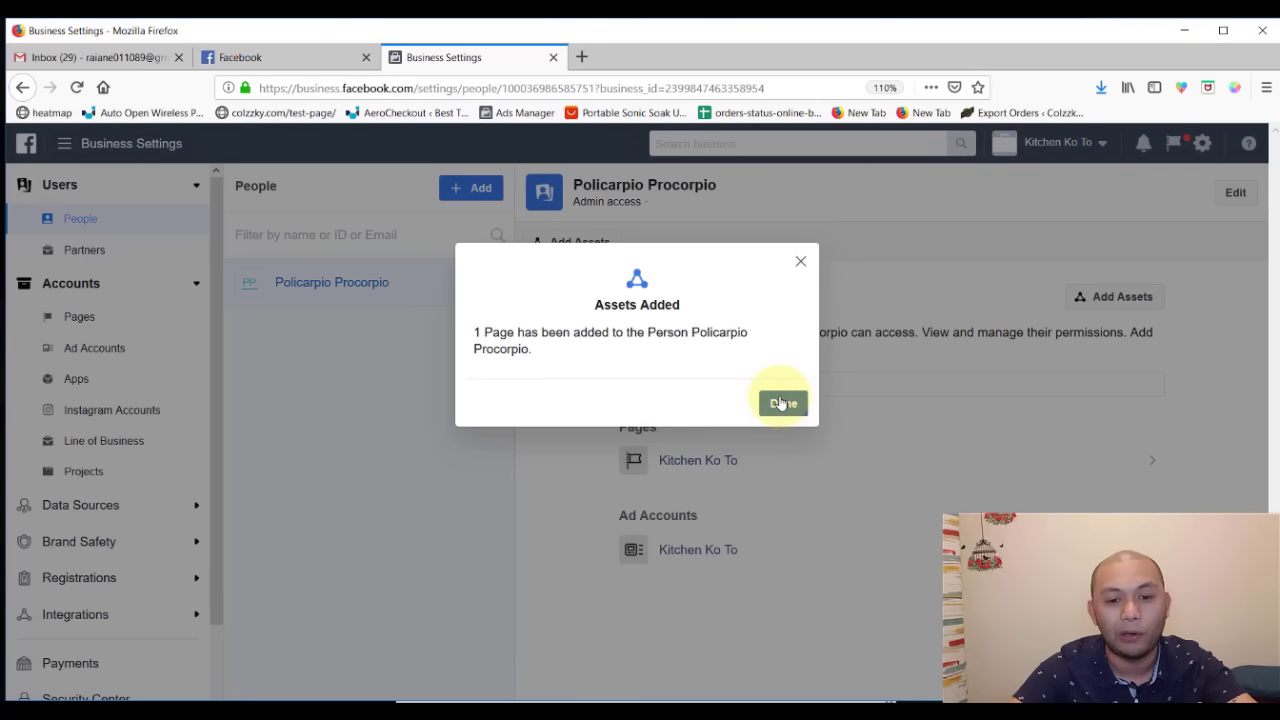
{"action": "left_click", "coordinate": [781, 402]}
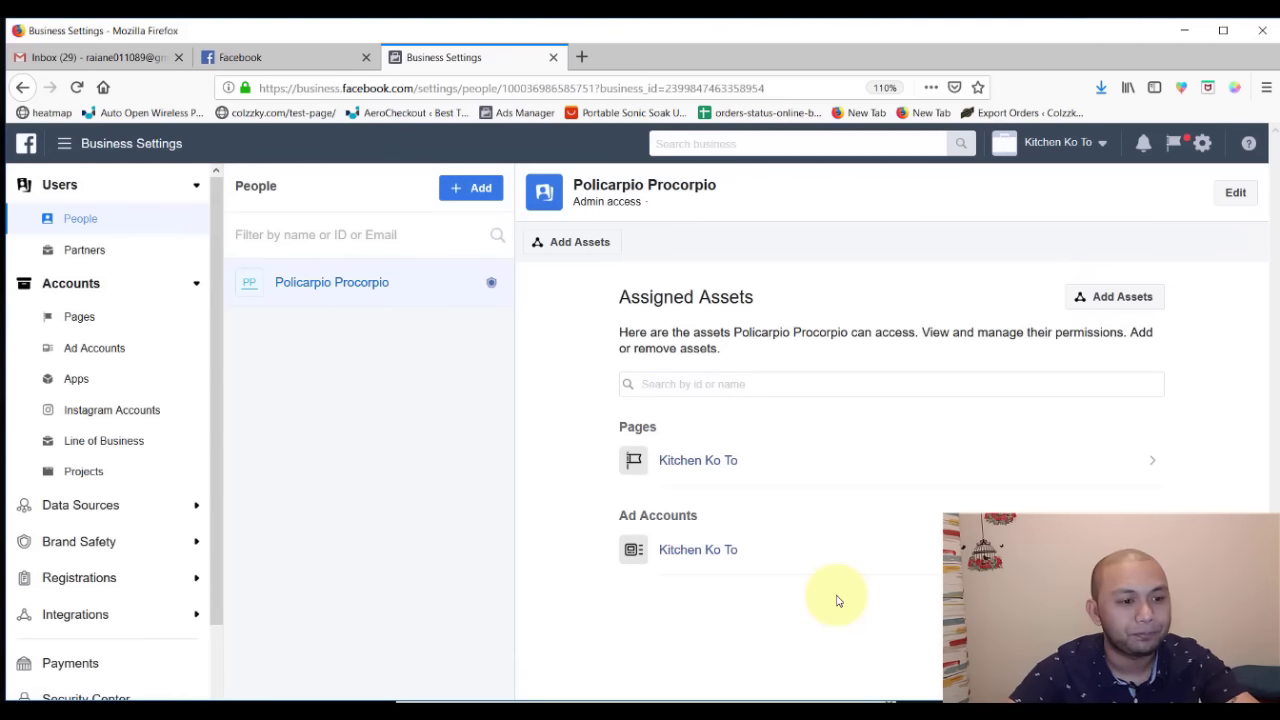
- Show the Accounts > Pages list and its Add dropdown of page options
{"action": "double_click", "coordinate": [120, 328]}
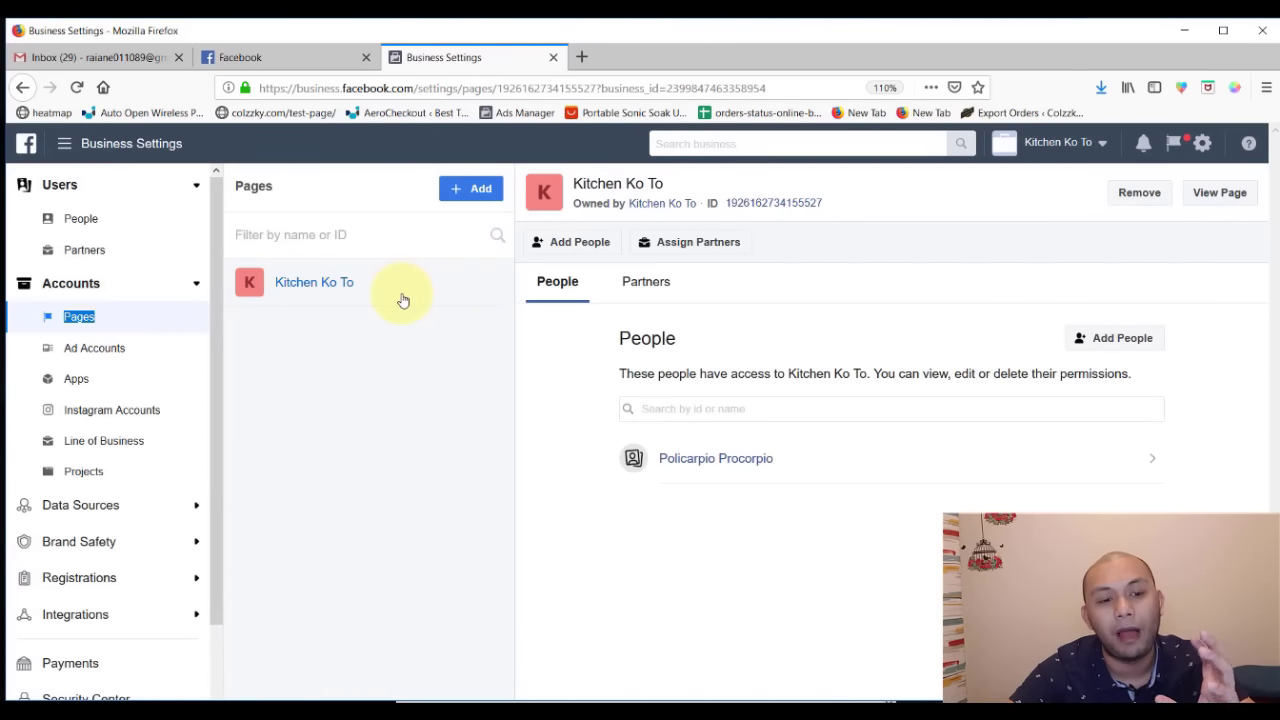
{"action": "left_click", "coordinate": [468, 188]}
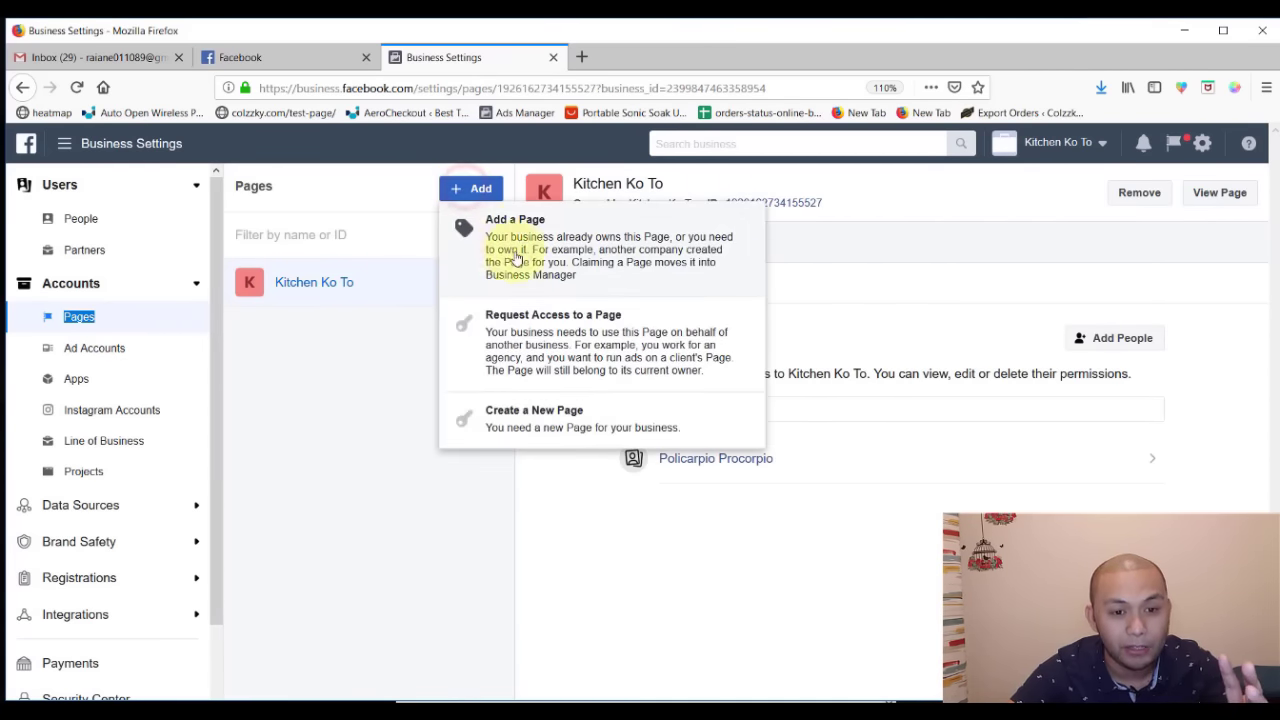
{"action": "left_click", "coordinate": [320, 398]}
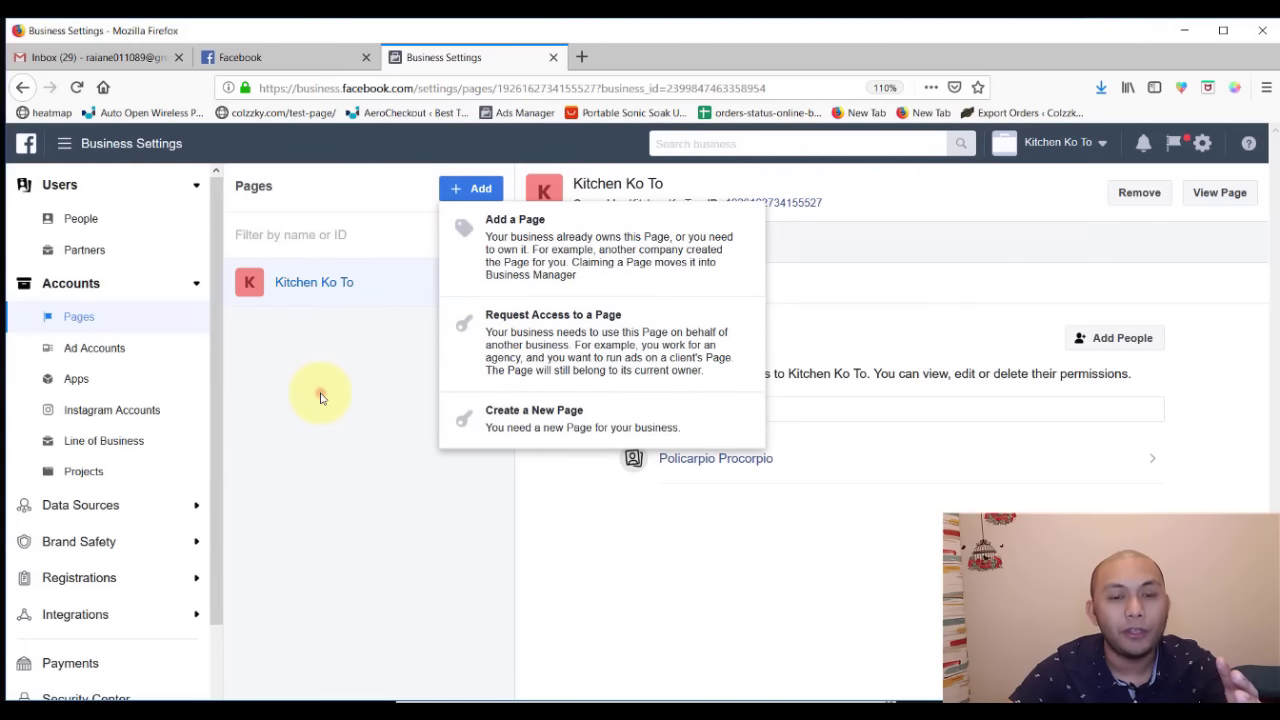
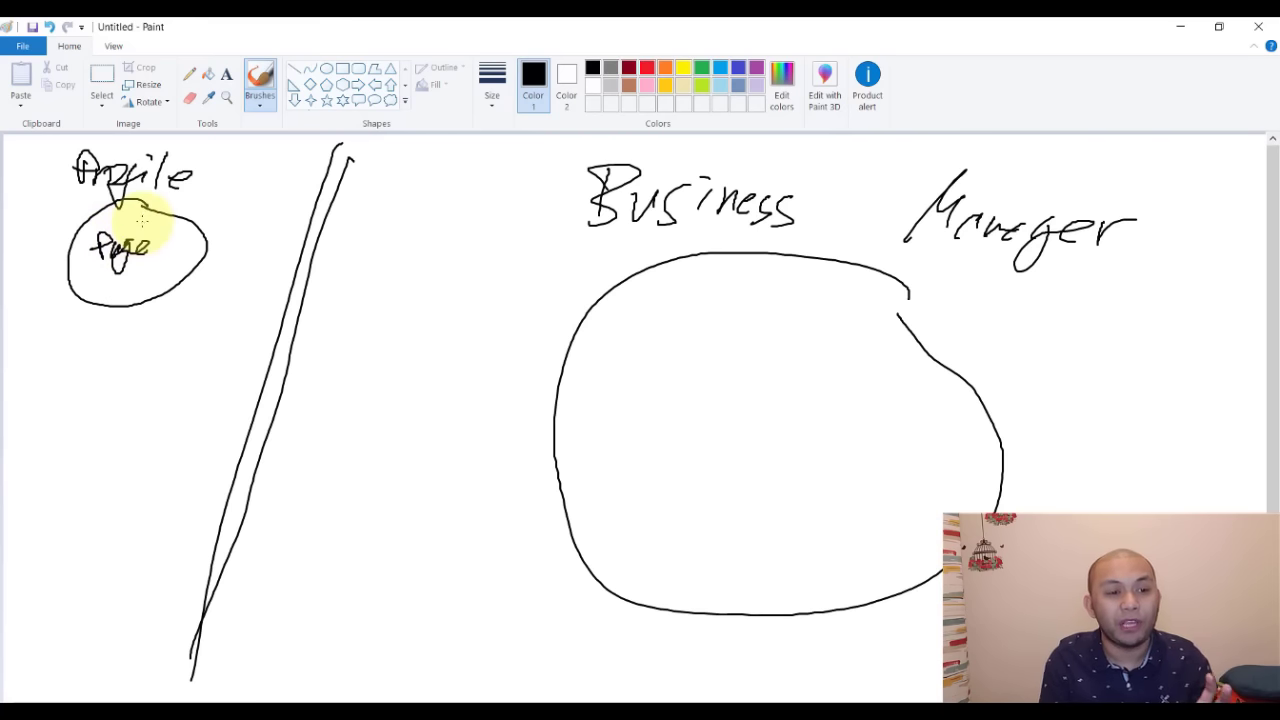
- Sketch a curved link between the small Page circle and Profile
{"action": "left_click_drag", "start_coordinate": [157, 207], "coordinate": [158, 210]}
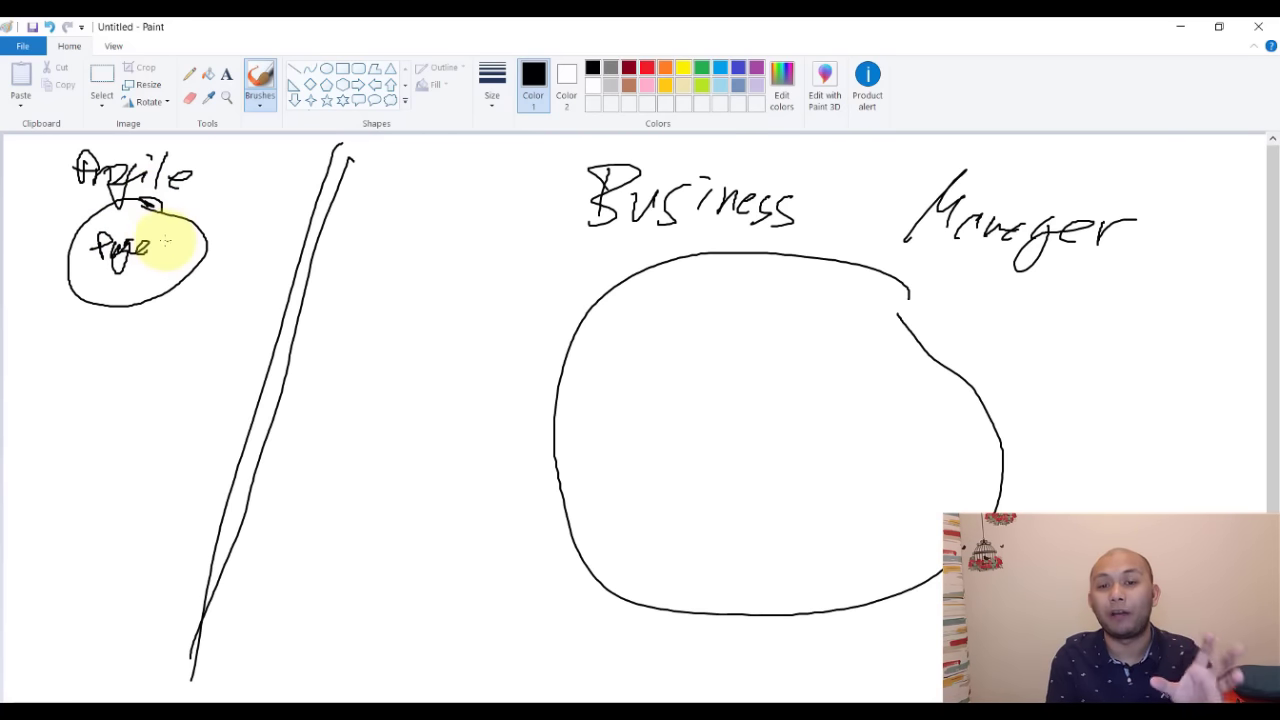
{"action": "left_click", "coordinate": [182, 157]}
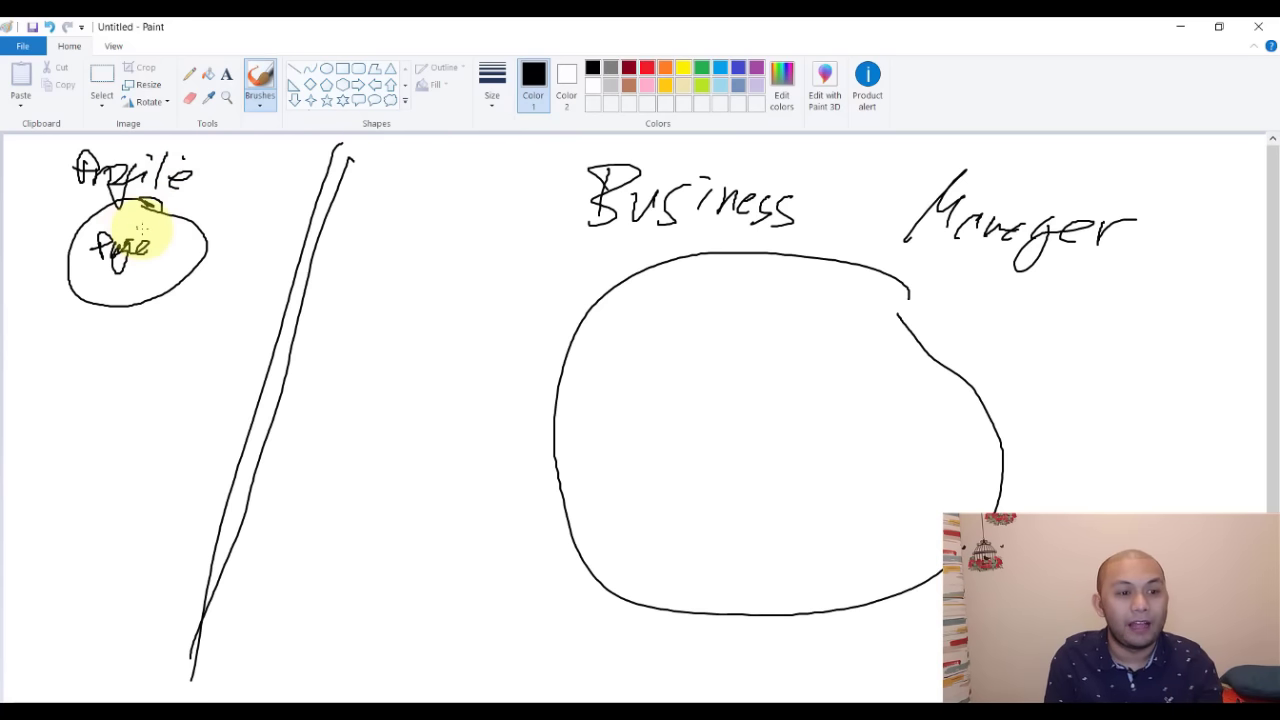
{"action": "mouse_move", "coordinate": [183, 238]}
{"action": "left_mouse_down"}
{"action": "mouse_move", "coordinate": [234, 200]}
{"action": "mouse_move", "coordinate": [205, 183]}
{"action": "left_mouse_up"}
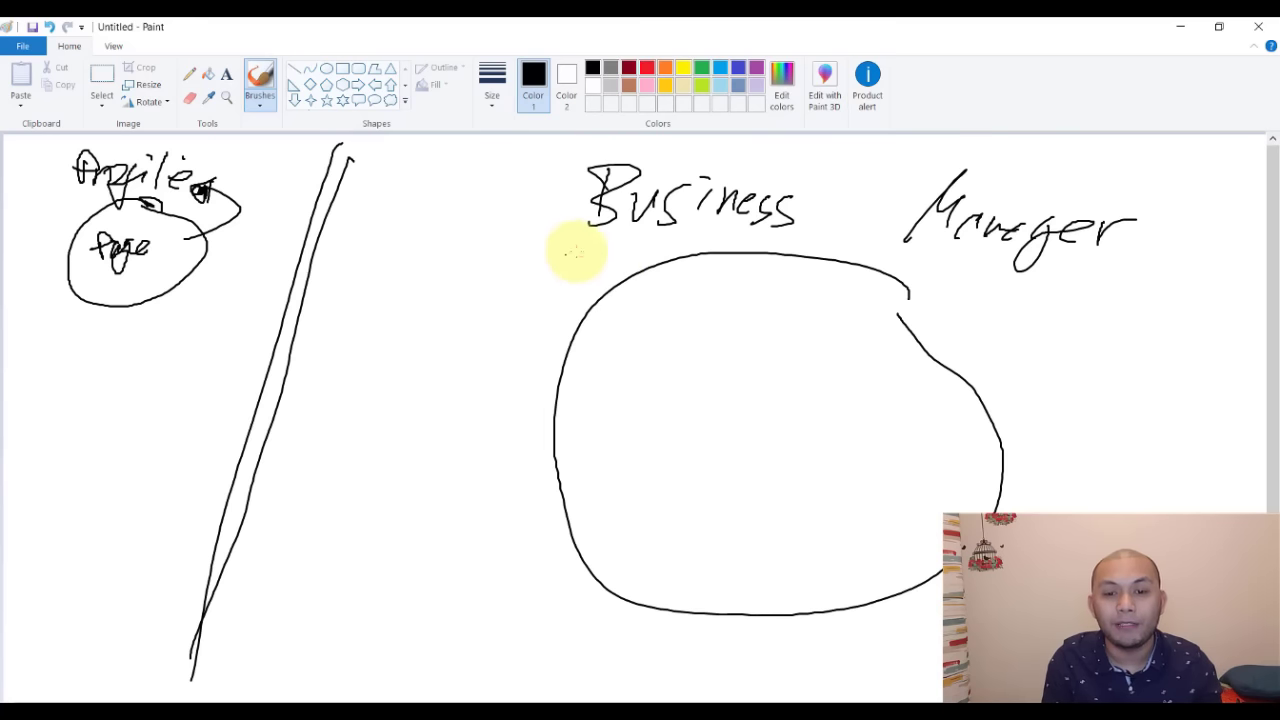
- Underline Business Manager twice, draw an arrow from the Page circle into the big oval, and underline Page
{"action": "left_click_drag", "start_coordinate": [571, 250], "coordinate": [1118, 312]}
{"action": "left_click_drag", "start_coordinate": [624, 230], "coordinate": [1120, 298]}
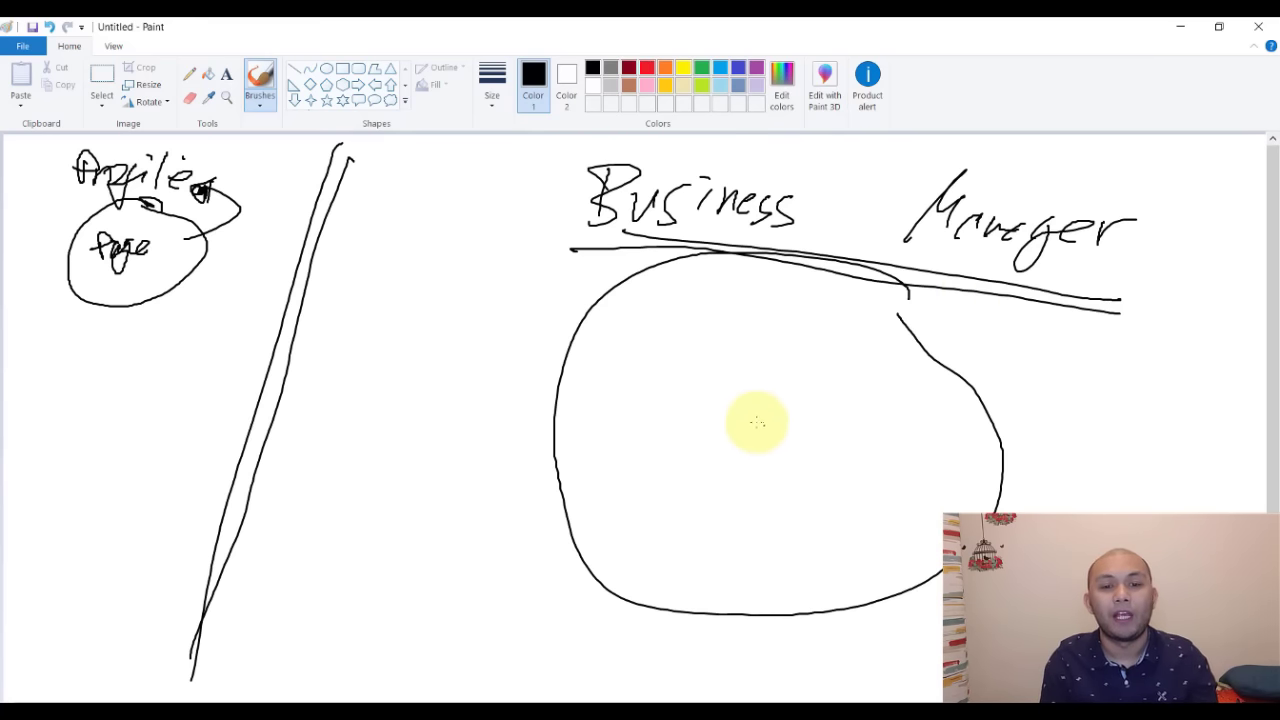
{"action": "left_click", "coordinate": [696, 329]}
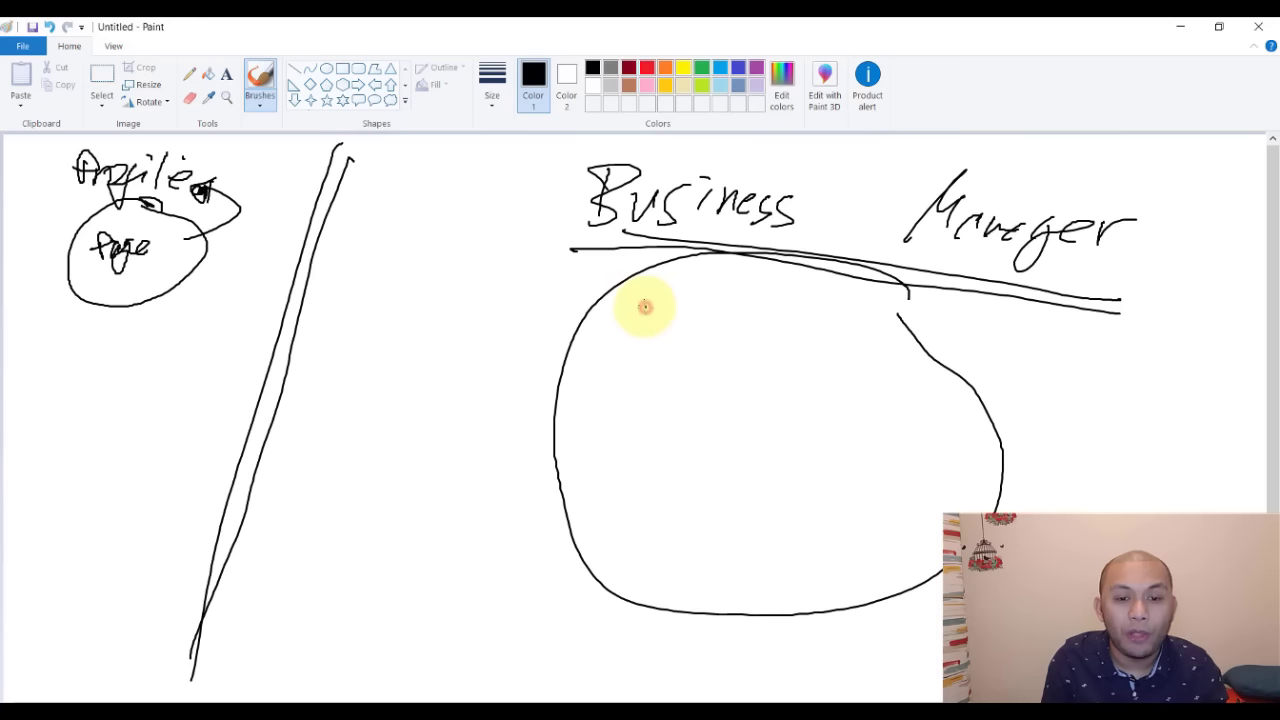
{"action": "mouse_move", "coordinate": [645, 307]}
{"action": "left_mouse_down"}
{"action": "mouse_move", "coordinate": [94, 229]}
{"action": "mouse_move", "coordinate": [157, 229]}
{"action": "mouse_move", "coordinate": [190, 245]}
{"action": "left_mouse_up"}
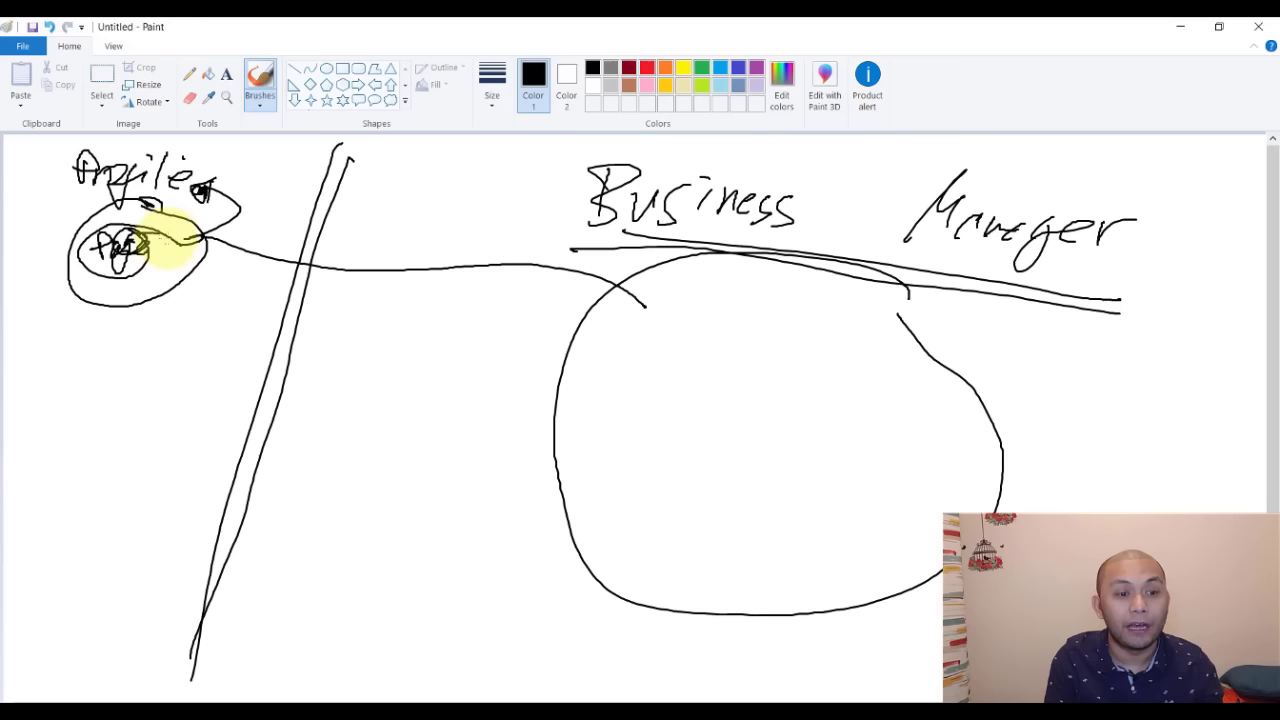
{"action": "mouse_move", "coordinate": [170, 233]}
{"action": "left_mouse_down"}
{"action": "mouse_move", "coordinate": [135, 300]}
{"action": "mouse_move", "coordinate": [709, 371]}
{"action": "mouse_move", "coordinate": [694, 349]}
{"action": "mouse_move", "coordinate": [718, 366]}
{"action": "mouse_move", "coordinate": [851, 363]}
{"action": "mouse_move", "coordinate": [897, 403]}
{"action": "left_mouse_up"}
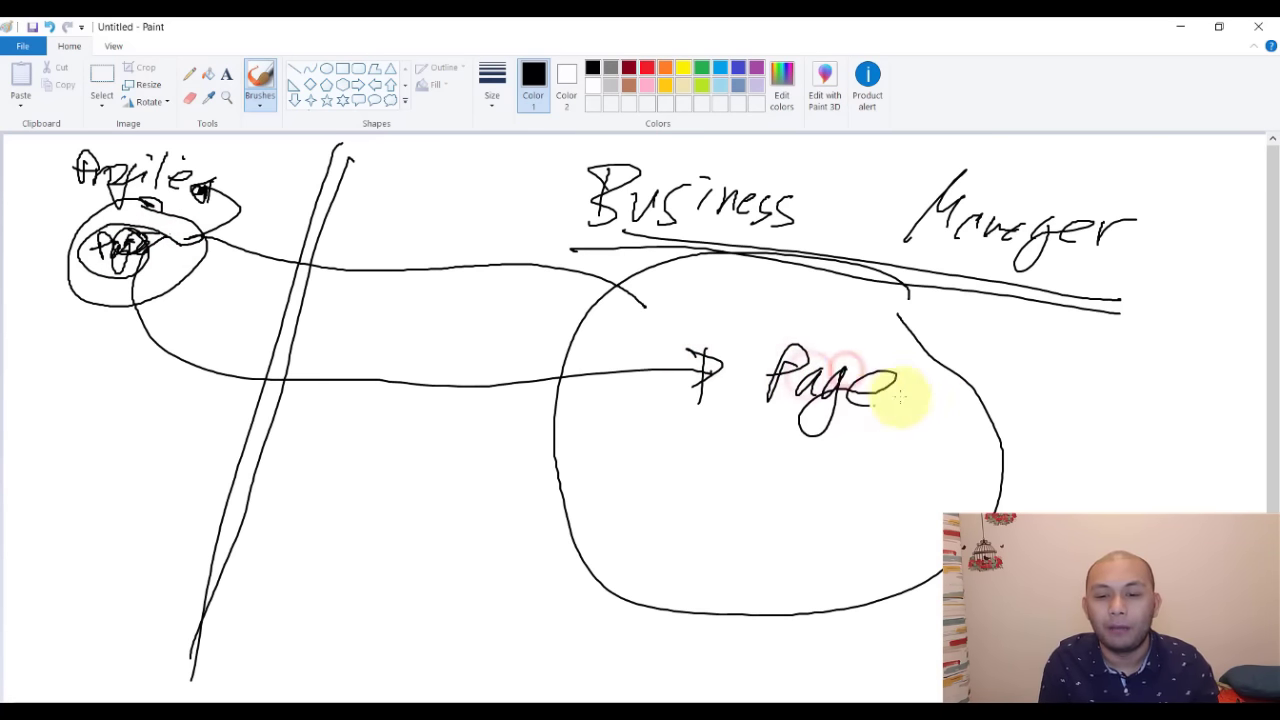
{"action": "left_click_drag", "start_coordinate": [760, 410], "coordinate": [890, 443]}
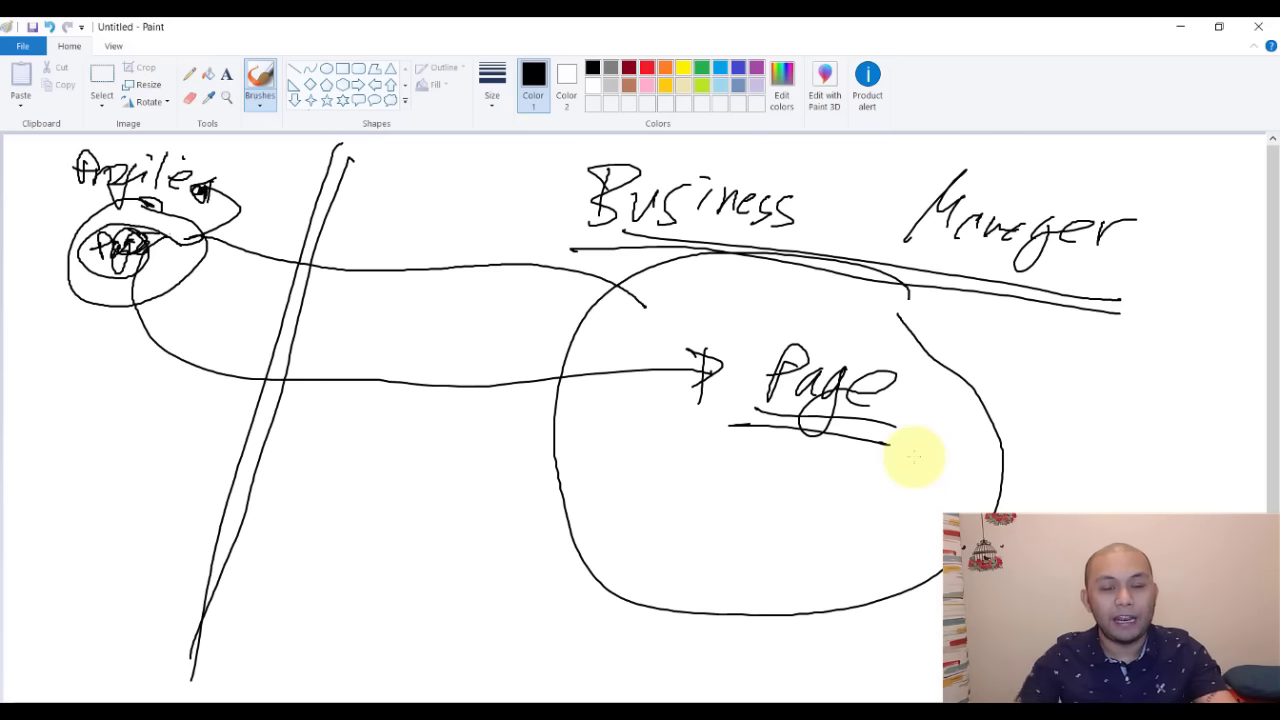
{"action": "key", "text": "alt+Tab"}
{"action": "key", "text": "alt+Tab"}
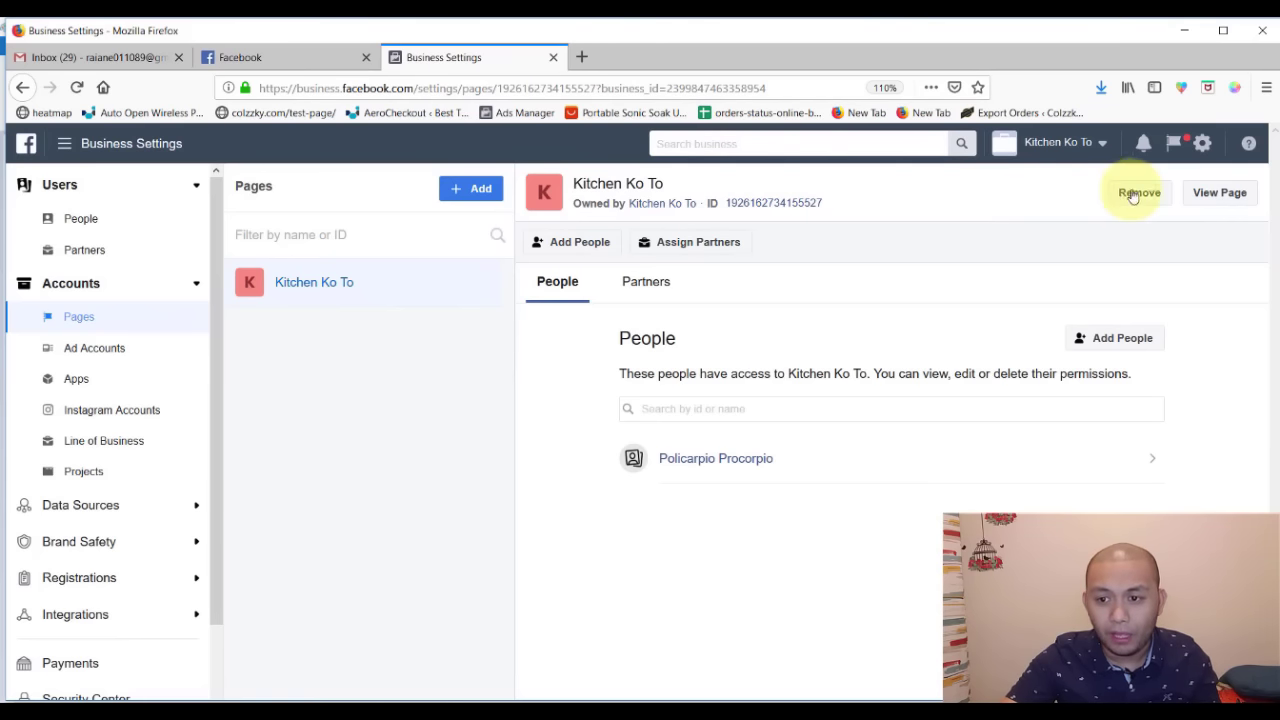
- Open the Kitchen Ko To page in a new tab and go to its Page Roles settings
{"action": "left_click", "coordinate": [1208, 191]}
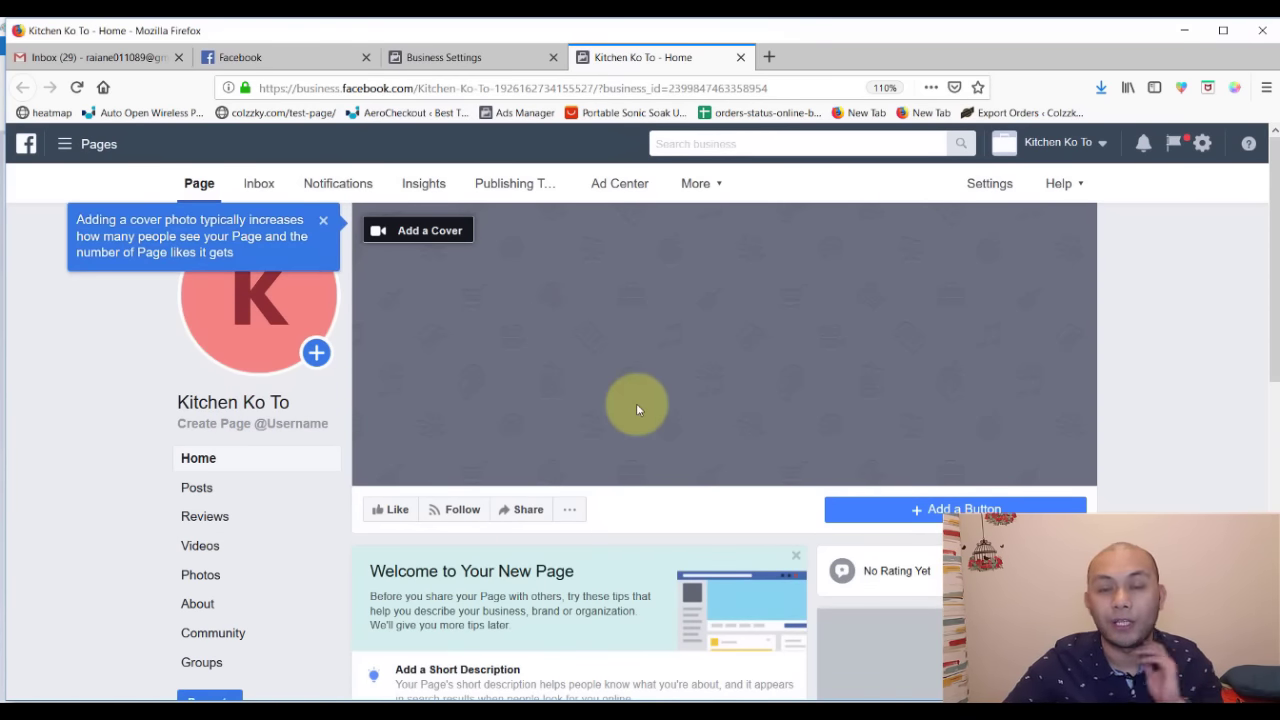
{"action": "left_click", "coordinate": [990, 188]}
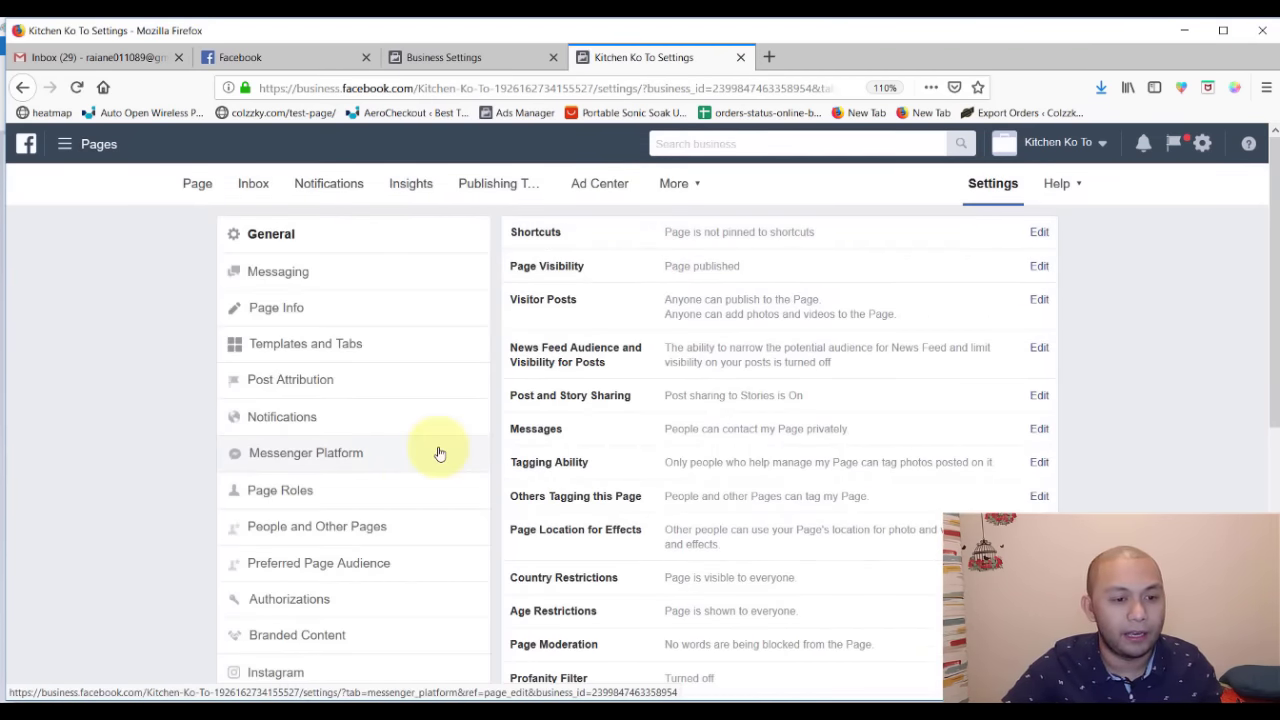
{"action": "scroll", "coordinate": [438, 453], "scroll_direction": "down", "scroll_amount": 5}
{"action": "scroll", "coordinate": [430, 470], "scroll_direction": "up", "scroll_amount": 3}
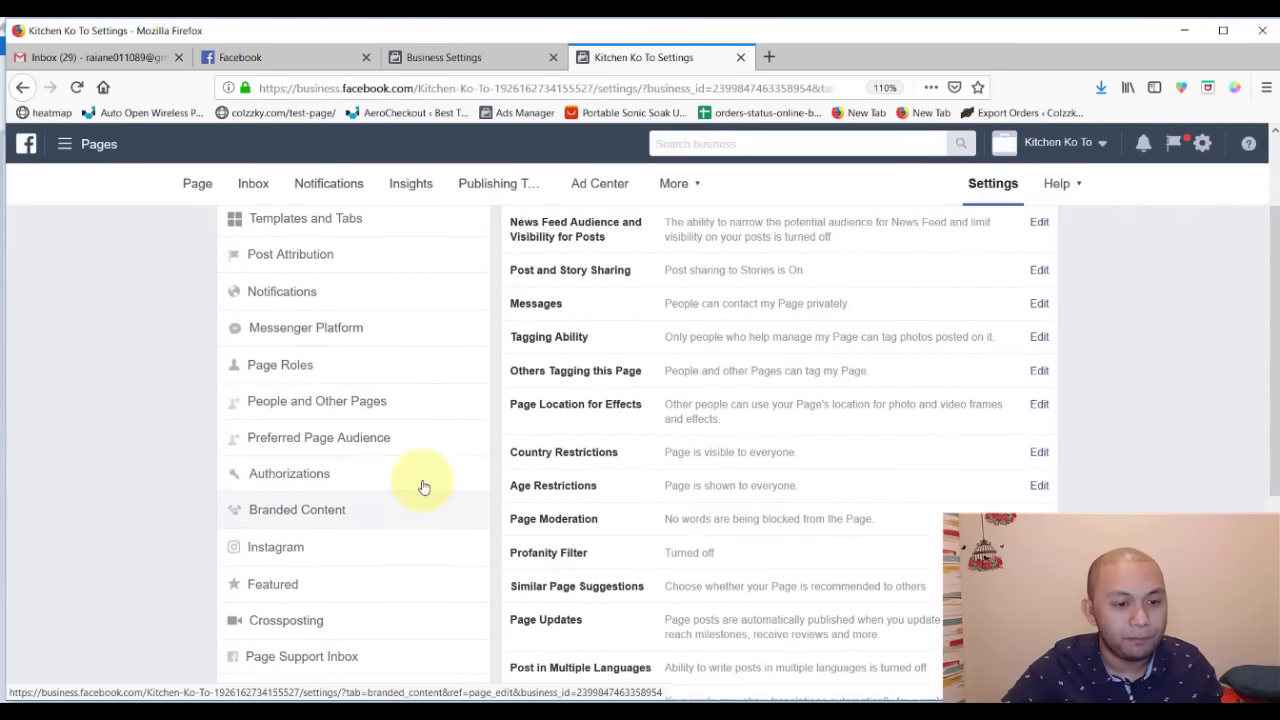
{"action": "left_click", "coordinate": [370, 366]}
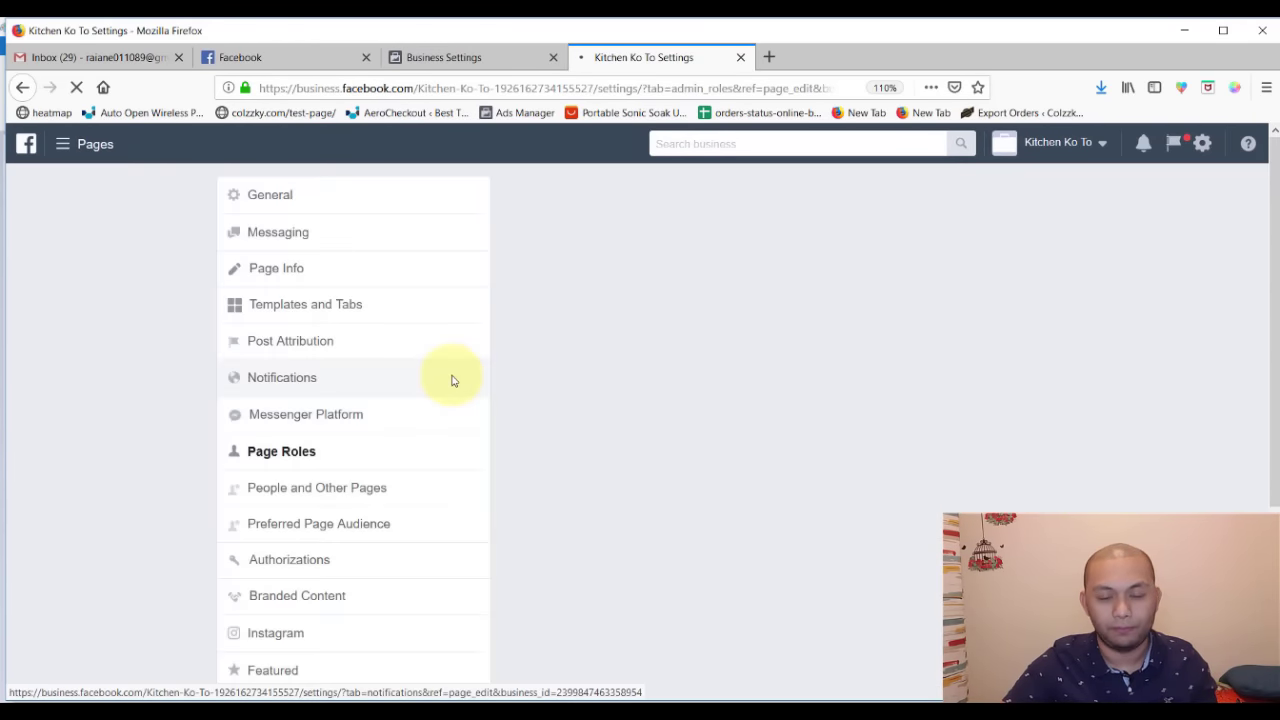
- Highlight the Page Owner business and the Admin entry, then return to the page's main view
{"action": "scroll", "coordinate": [777, 509], "scroll_direction": "down", "scroll_amount": 5}
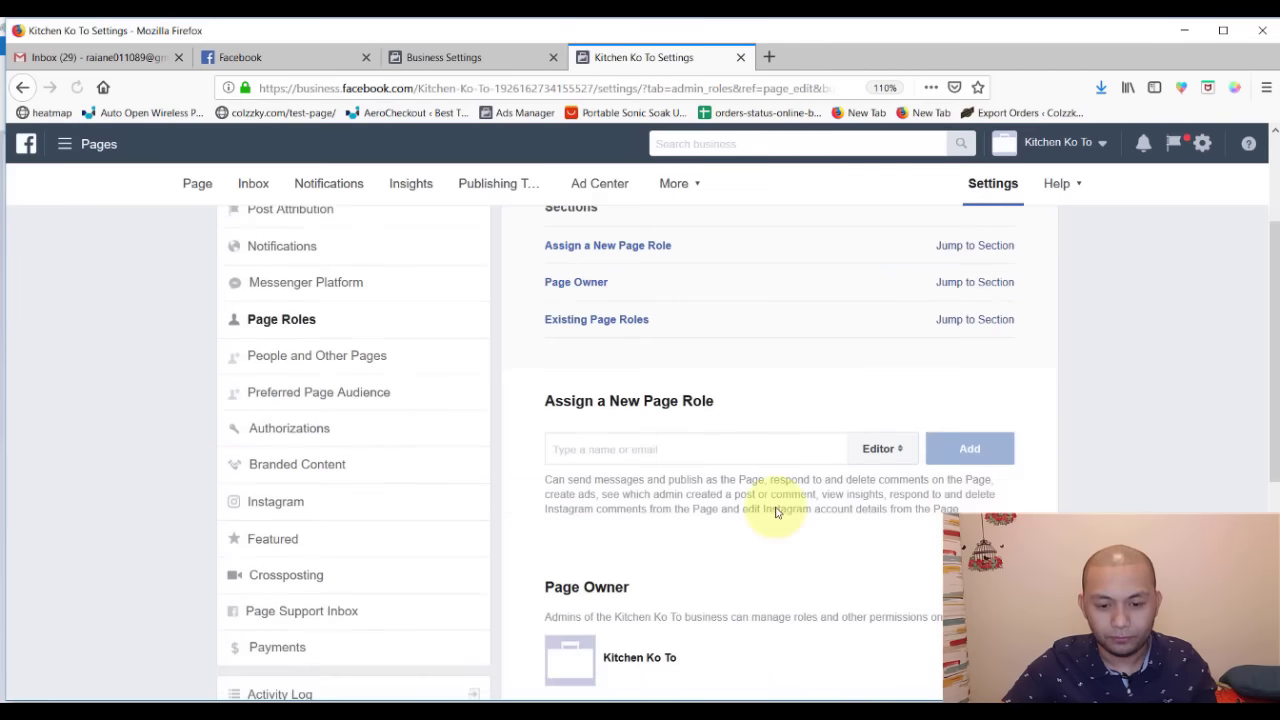
{"action": "scroll", "coordinate": [777, 513], "scroll_direction": "down", "scroll_amount": 1}
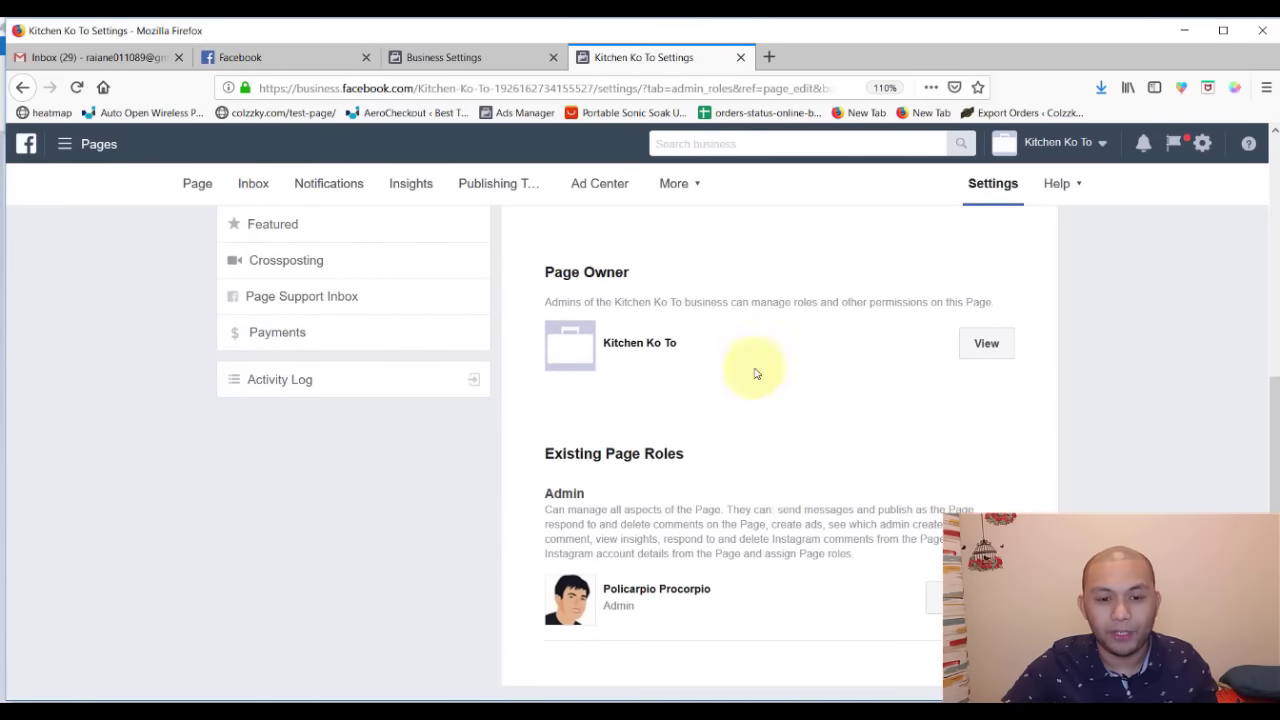
{"action": "triple_click", "coordinate": [648, 272]}
{"action": "left_click_drag", "start_coordinate": [693, 342], "coordinate": [609, 341]}
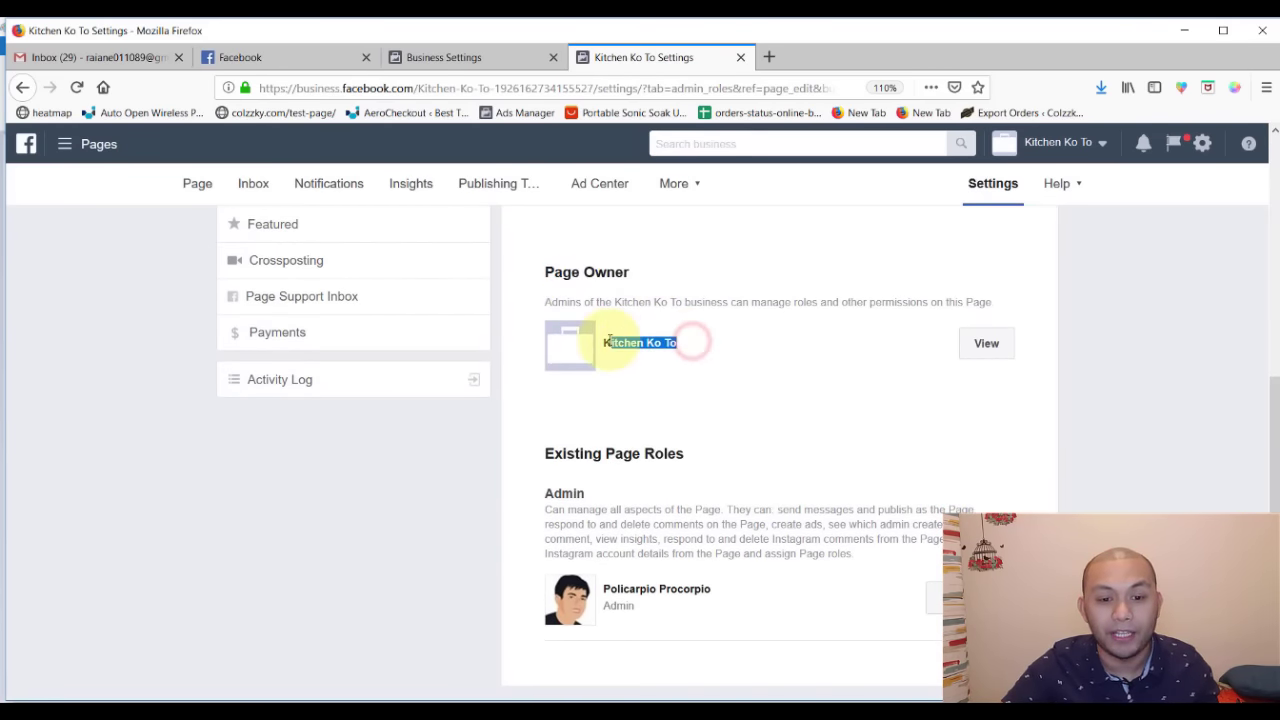
{"action": "double_click", "coordinate": [562, 493]}
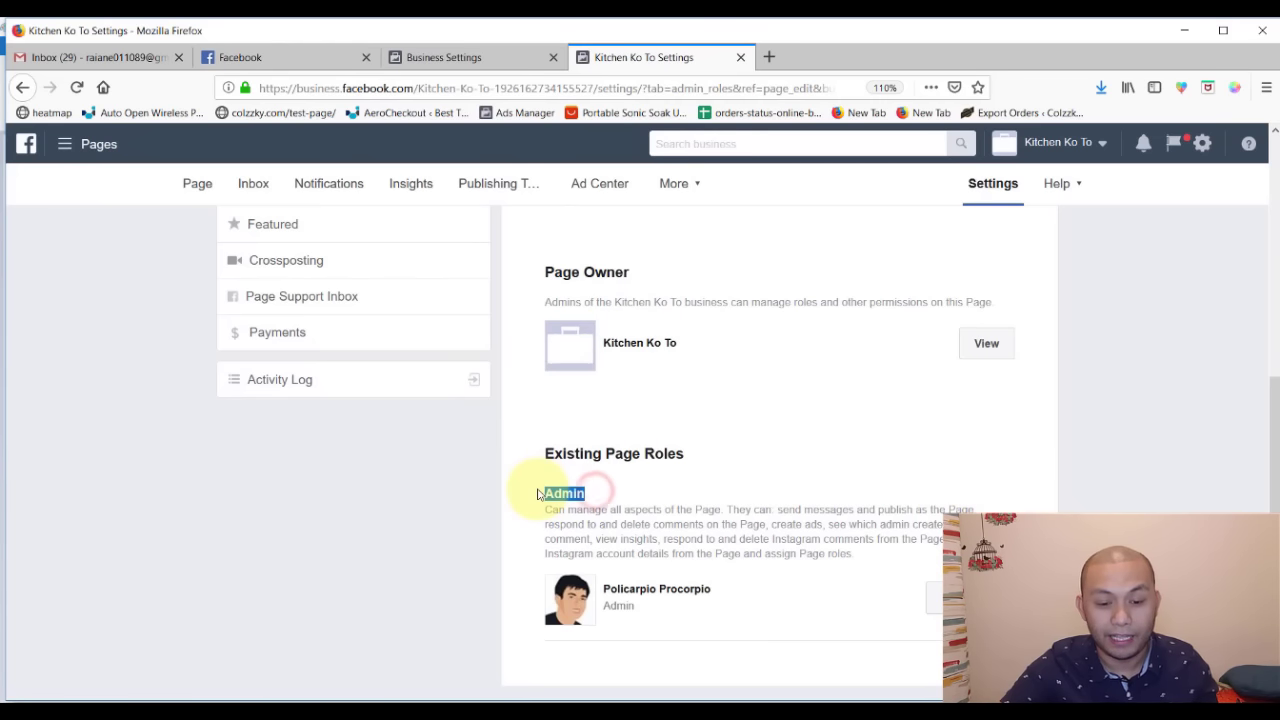
{"action": "scroll", "coordinate": [700, 537], "scroll_direction": "down", "scroll_amount": 1}
{"action": "triple_click", "coordinate": [745, 537]}
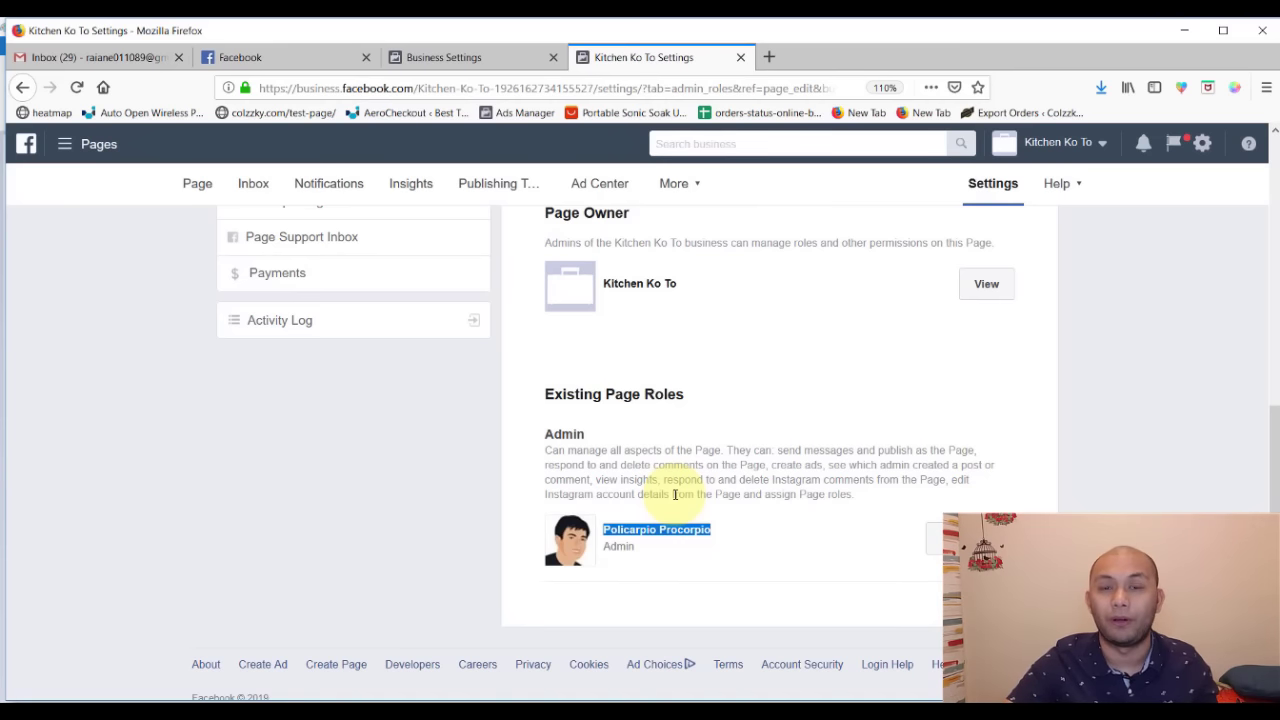
{"action": "scroll", "coordinate": [675, 494], "scroll_direction": "up", "scroll_amount": 5}
{"action": "left_click", "coordinate": [197, 186]}
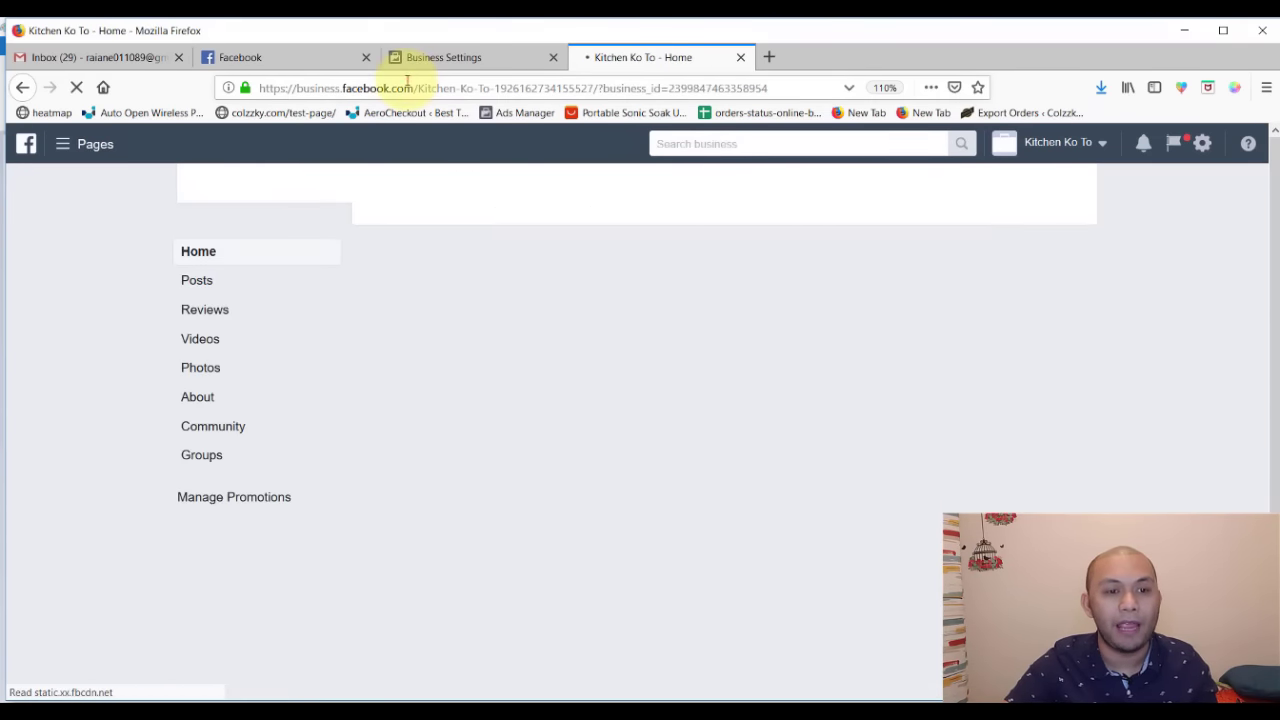
- Close the Kitchen Ko To tab and reach Facebook's Pages section through Explore's See More
{"action": "left_click", "coordinate": [406, 86]}
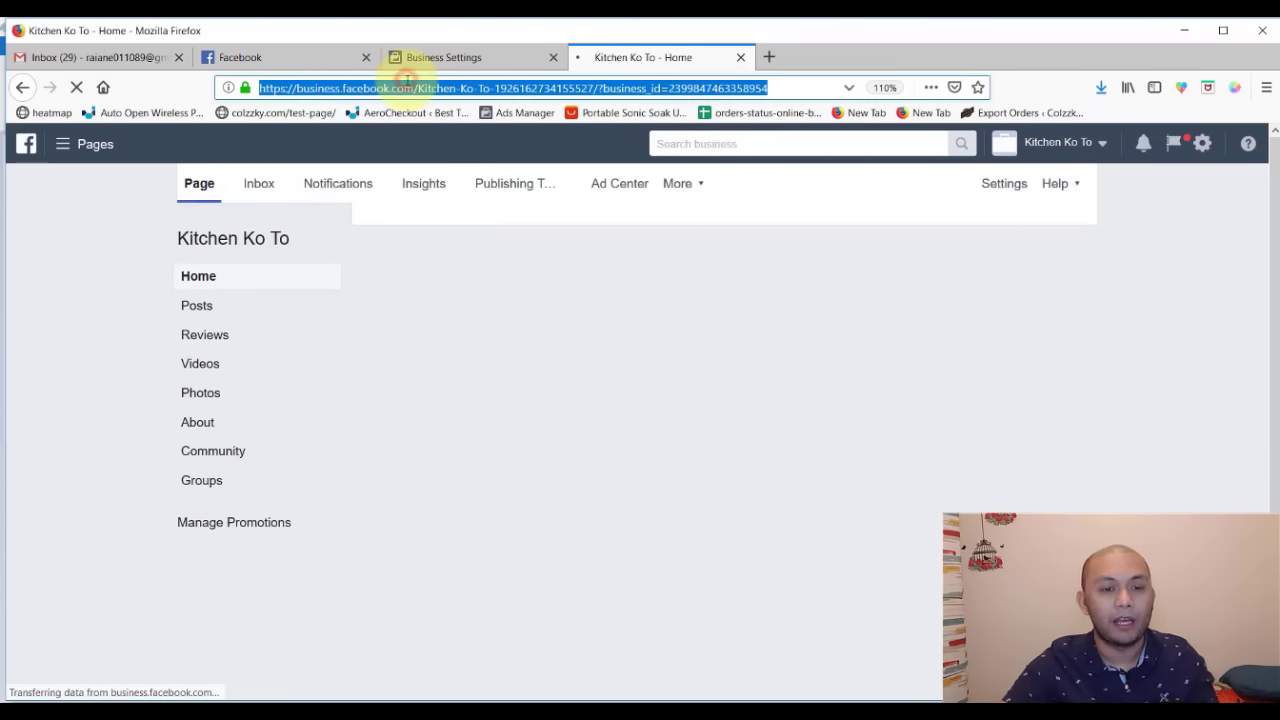
{"action": "type", "text": "facebook.com/"}
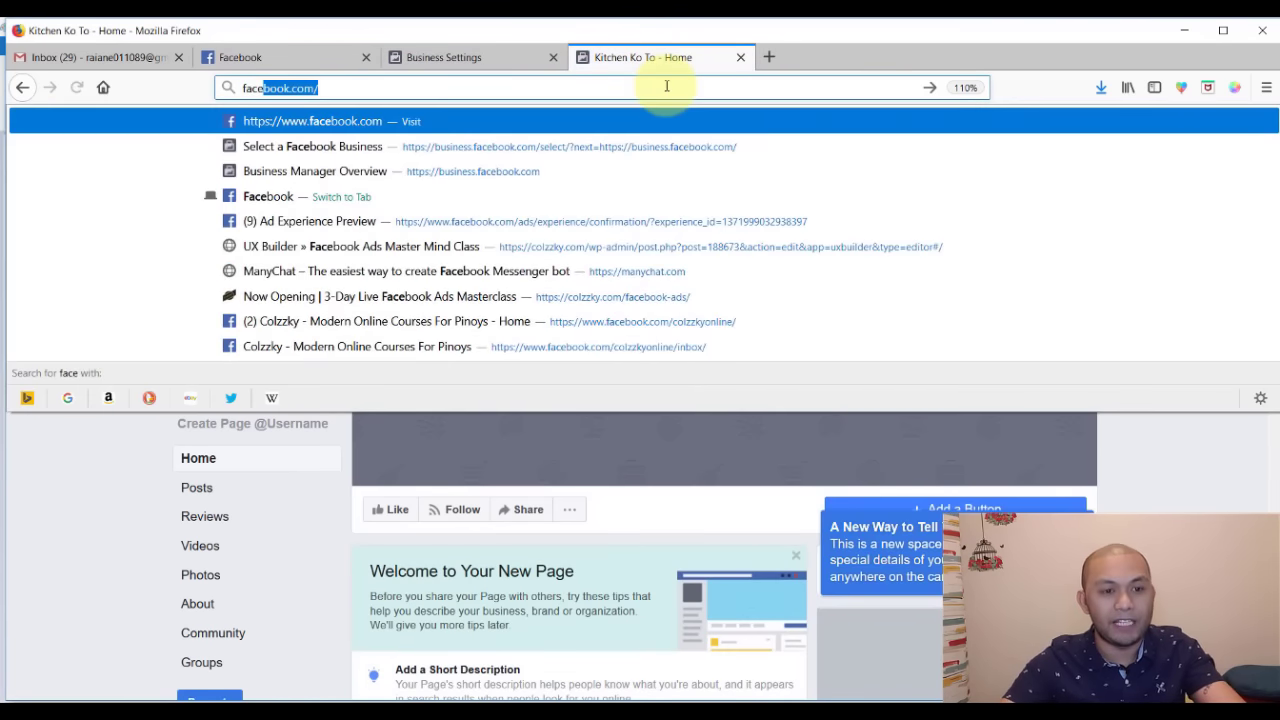
{"action": "left_click", "coordinate": [740, 57]}
{"action": "left_click", "coordinate": [285, 60]}
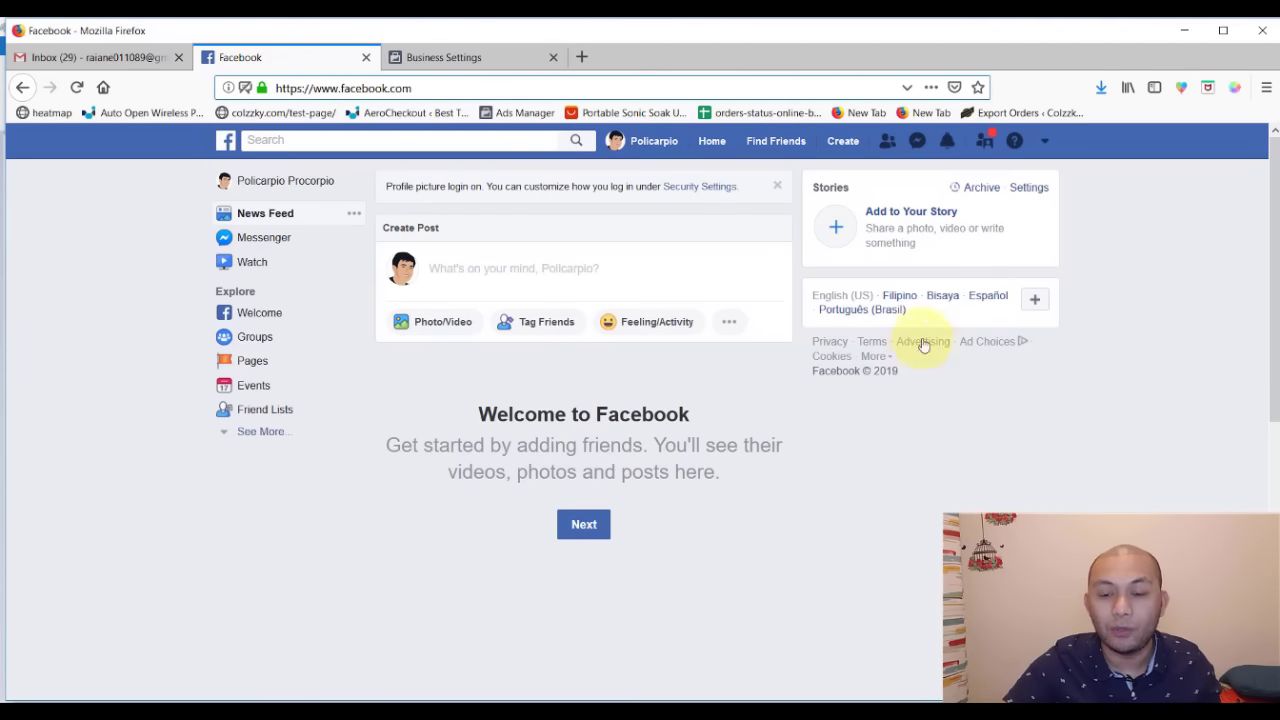
{"action": "left_click", "coordinate": [271, 437]}
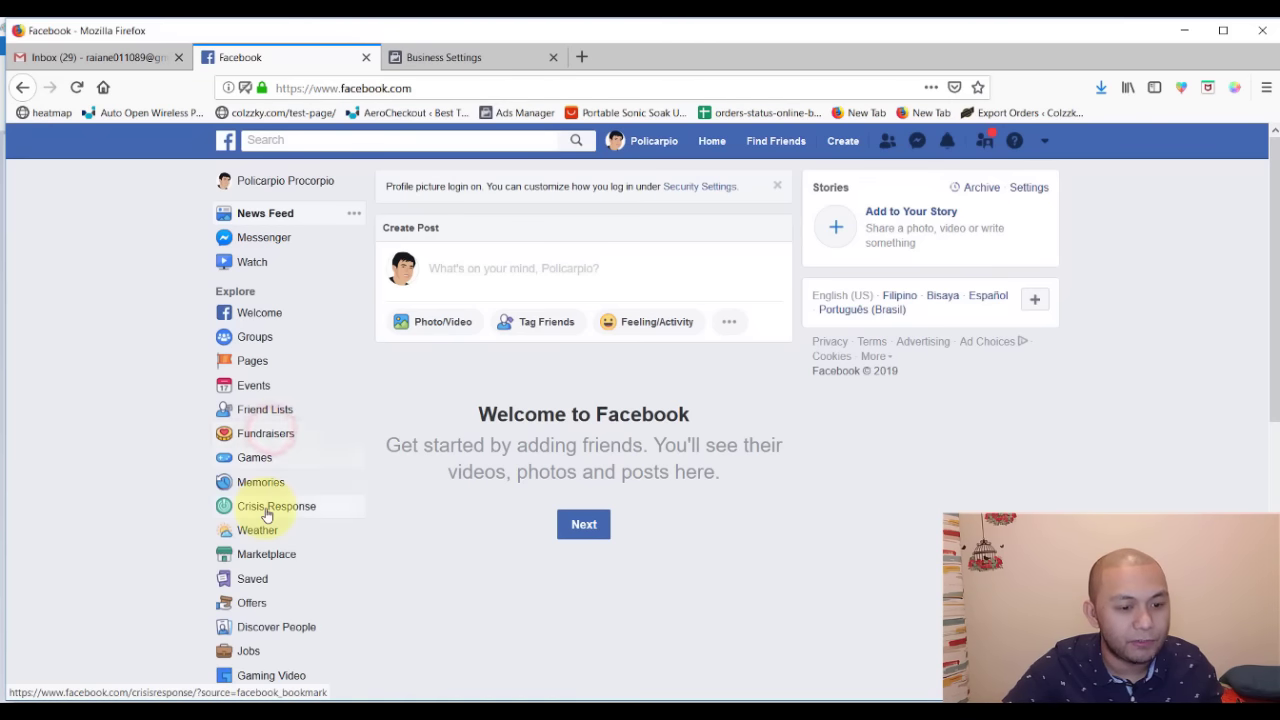
{"action": "scroll", "coordinate": [263, 510], "scroll_direction": "down", "scroll_amount": 2}
{"action": "scroll", "coordinate": [292, 463], "scroll_direction": "up", "scroll_amount": 2}
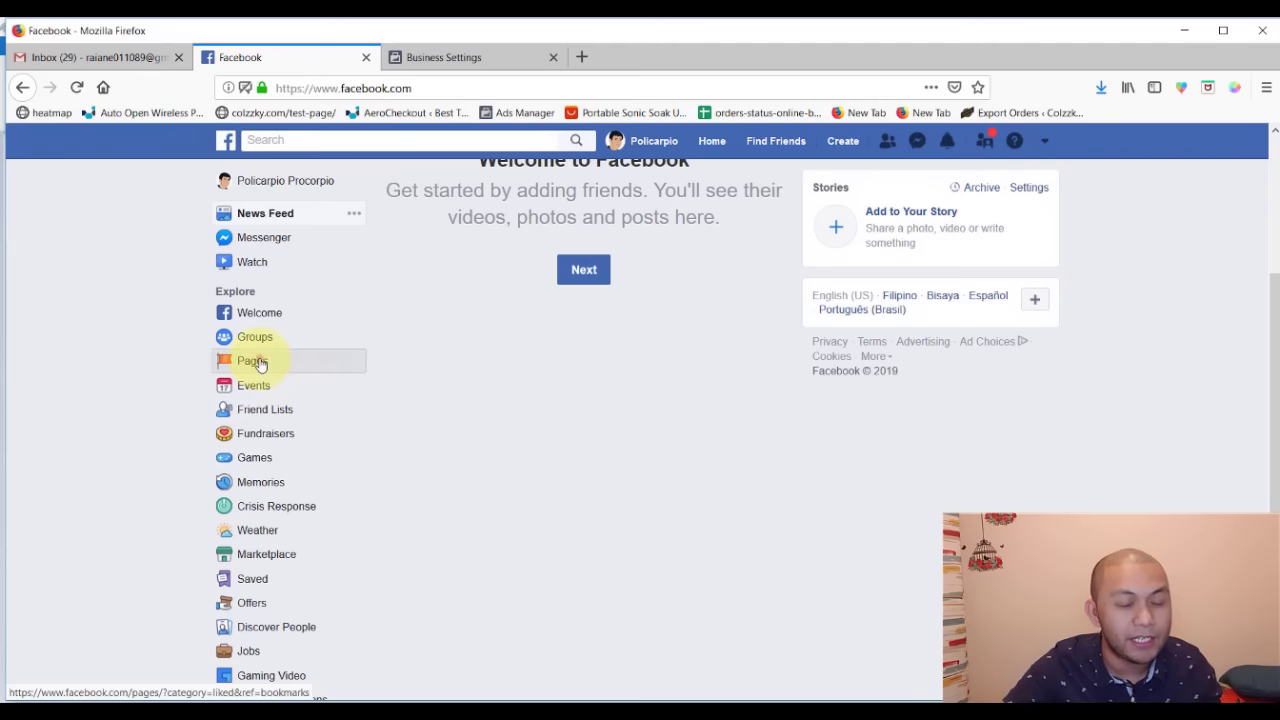
{"action": "left_click", "coordinate": [252, 362]}
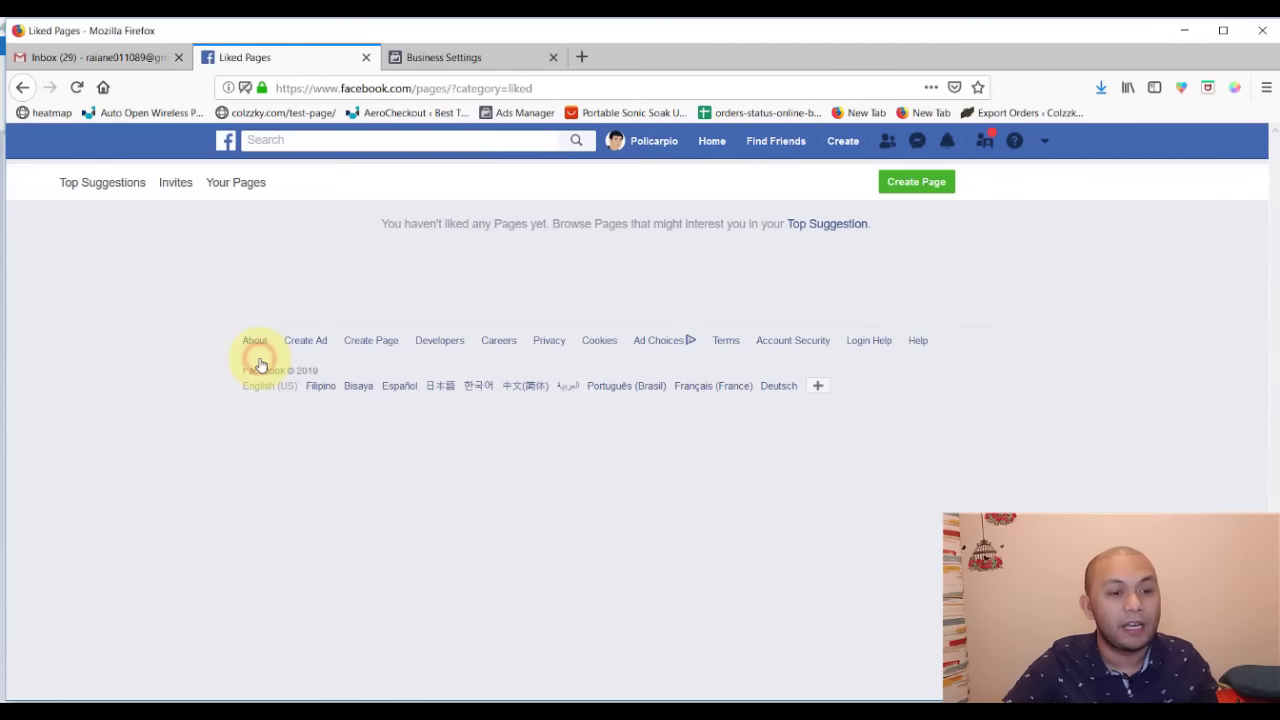
- Start a Business or Brand Page named Kitchen ko to part 2 in the Shopping & Retail category
{"action": "left_click", "coordinate": [918, 186]}
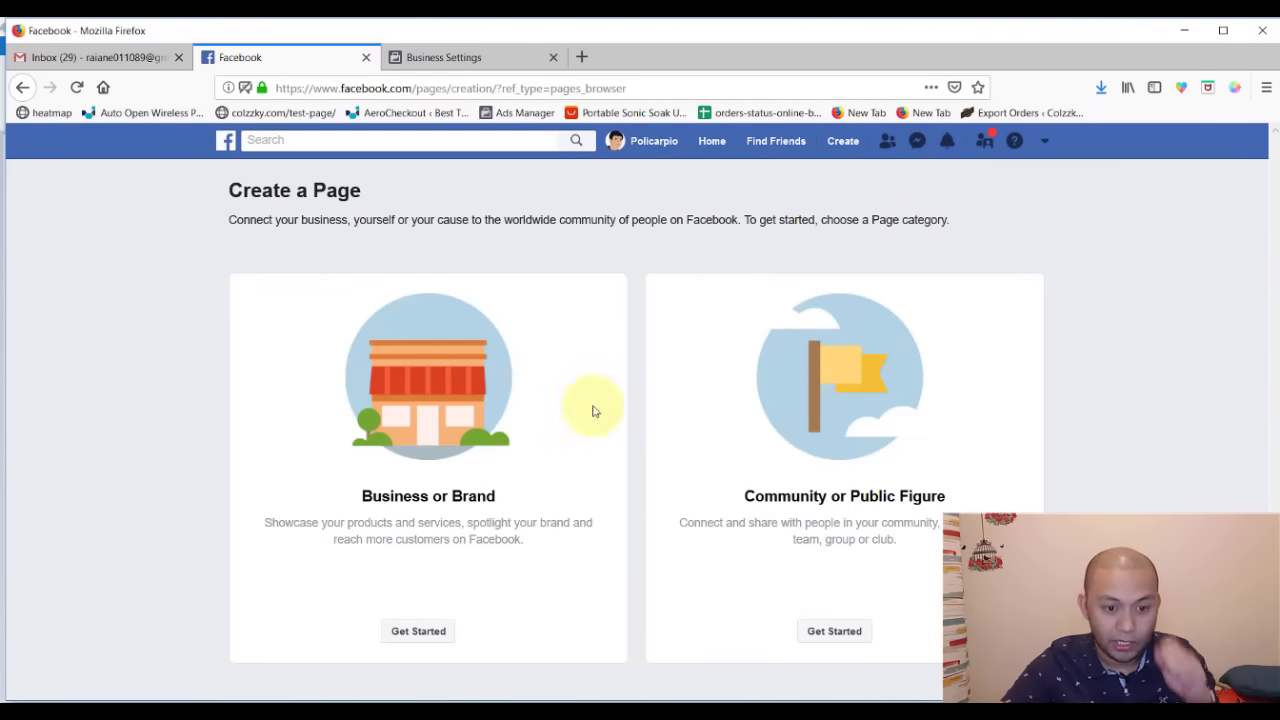
{"action": "left_click", "coordinate": [405, 631]}
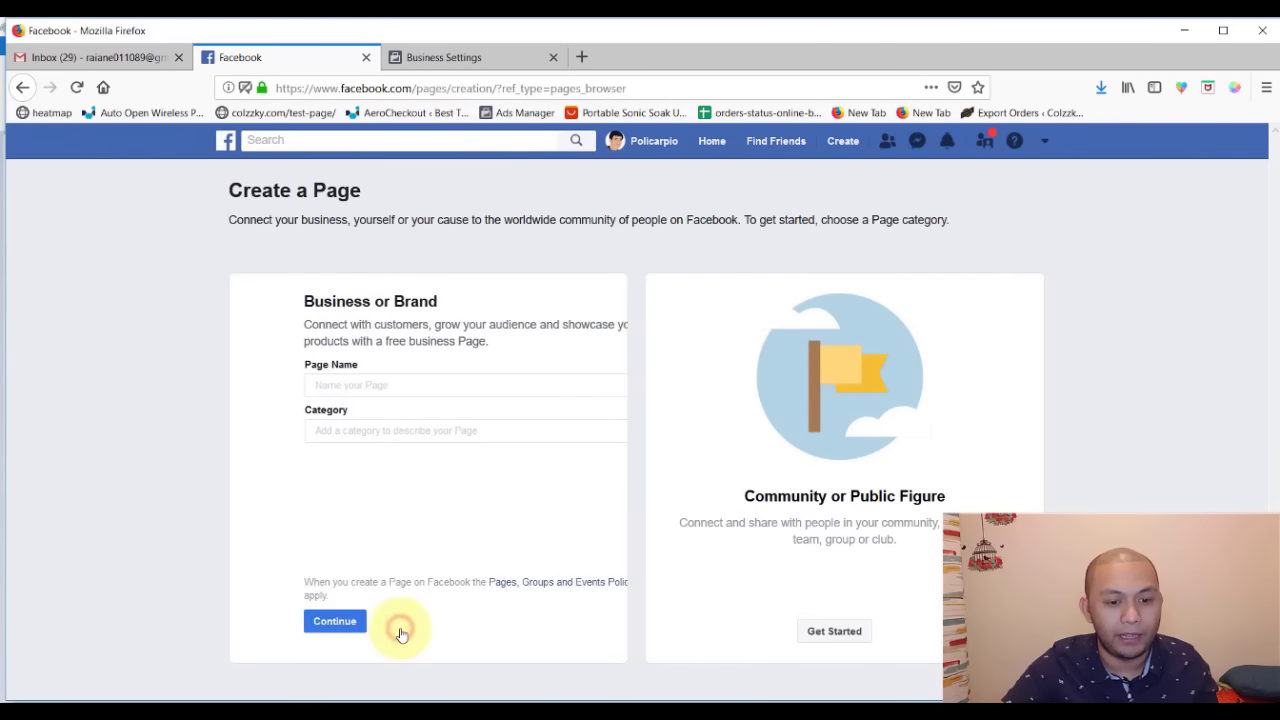
{"action": "left_click", "coordinate": [382, 381]}
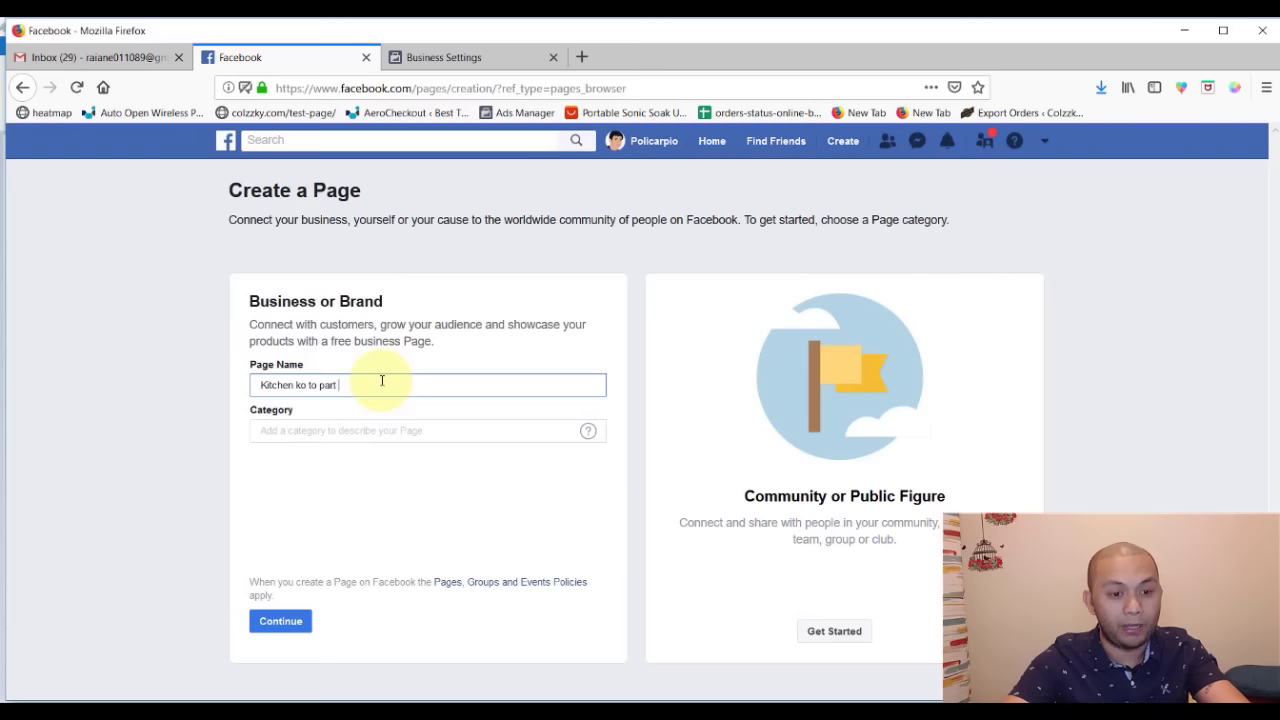
{"action": "left_click", "coordinate": [343, 429]}
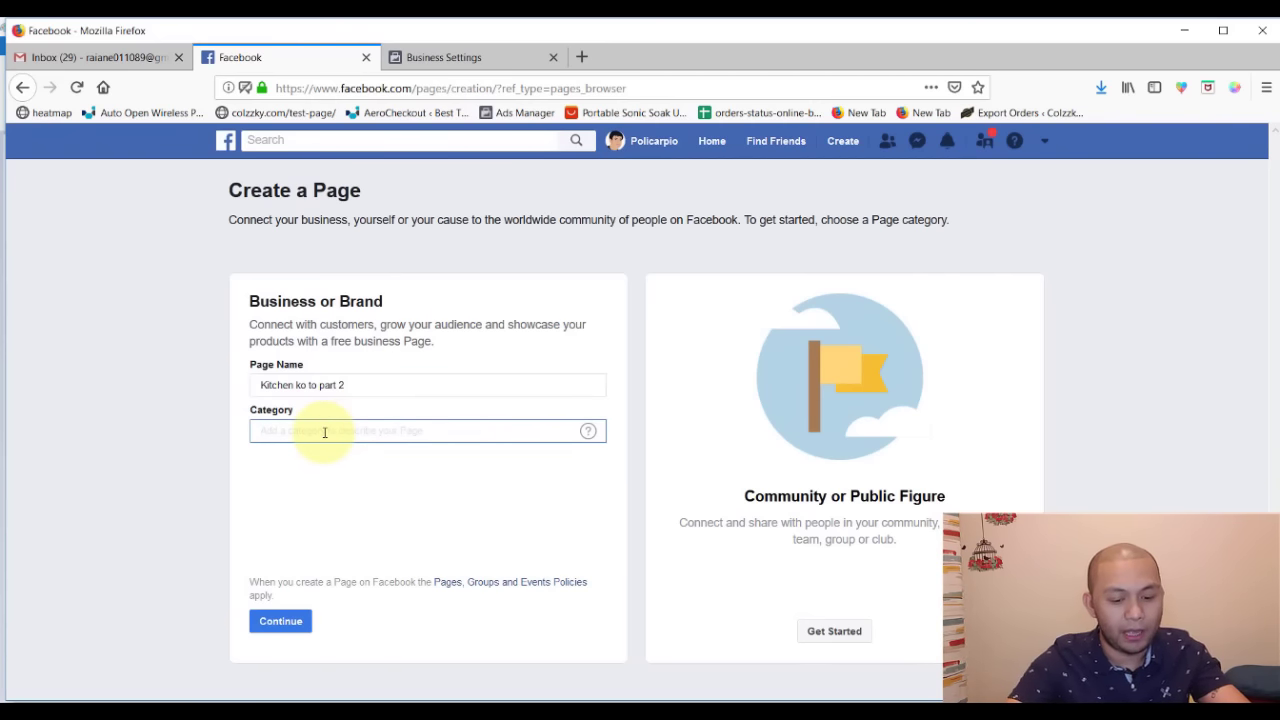
{"action": "type", "text": "sho"}
{"action": "key", "text": "BackSpace"}
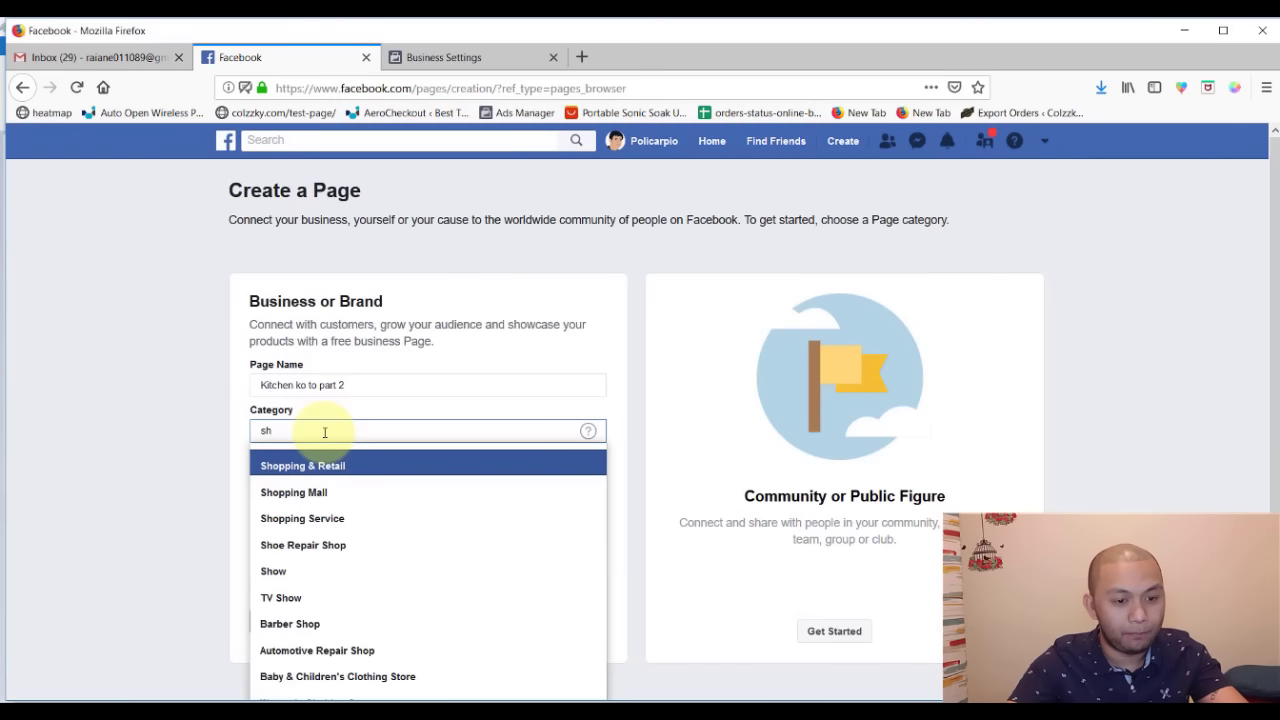
{"action": "left_click", "coordinate": [300, 466]}
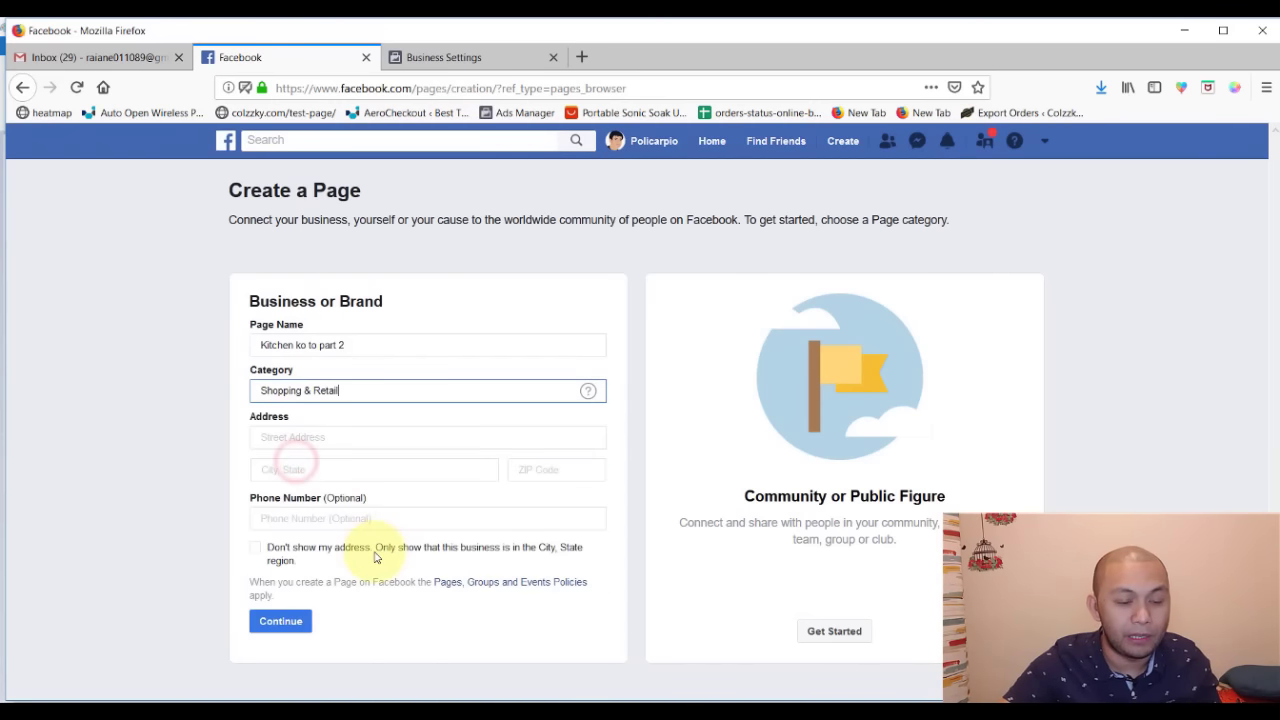
- Enter the street address, Quezon City, ZIP code and phone number, then submit the page
{"action": "left_click", "coordinate": [286, 439]}
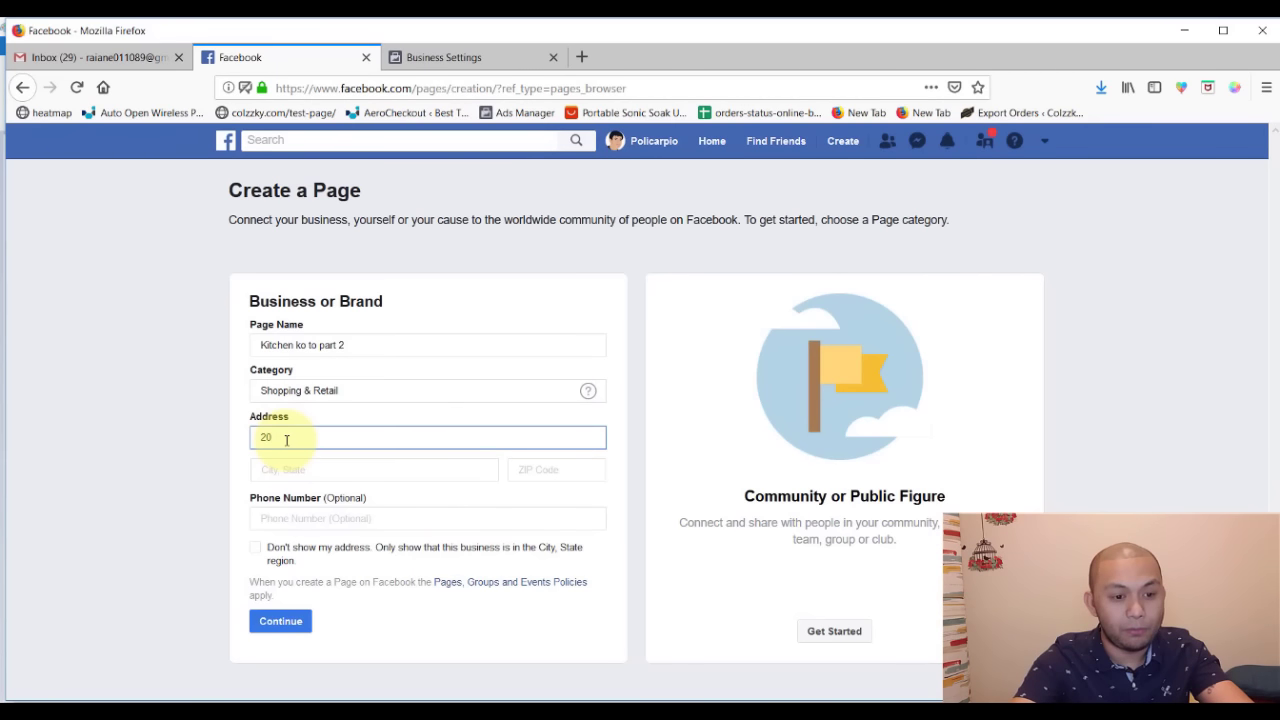
{"action": "key", "text": "Tab"}
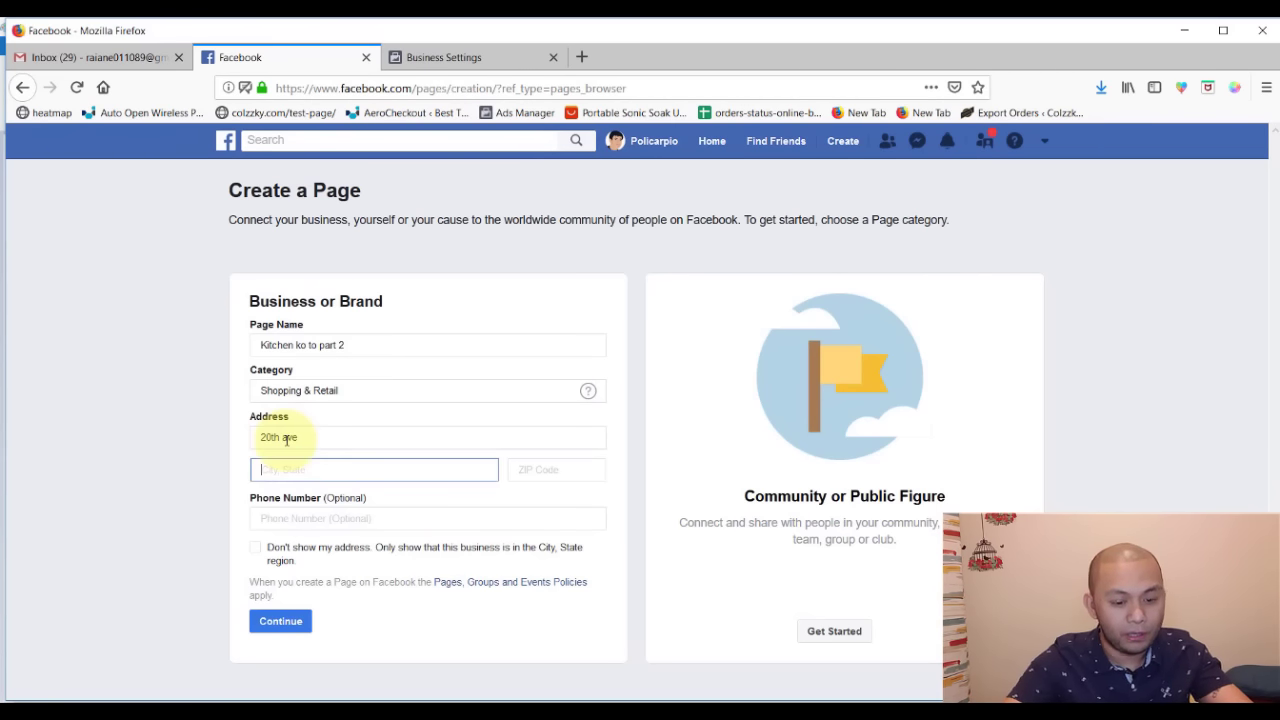
{"action": "type", "text": "quezon cit"}
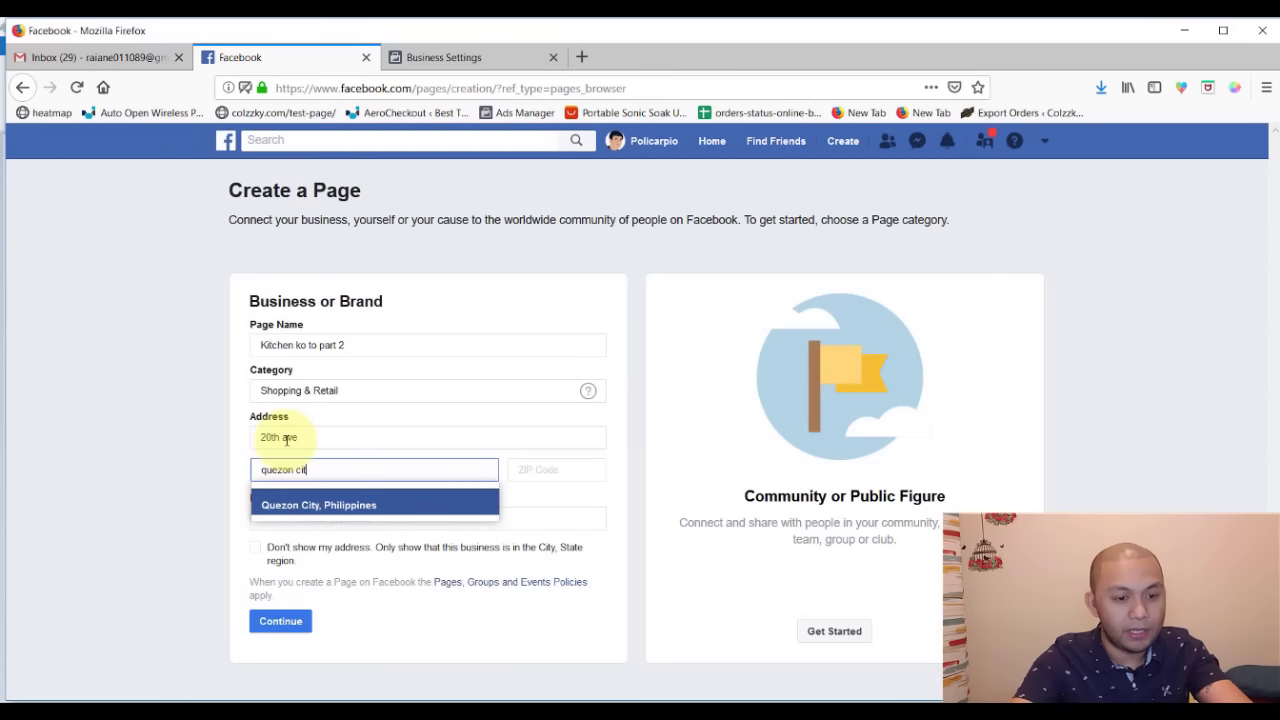
{"action": "key", "text": "Return"}
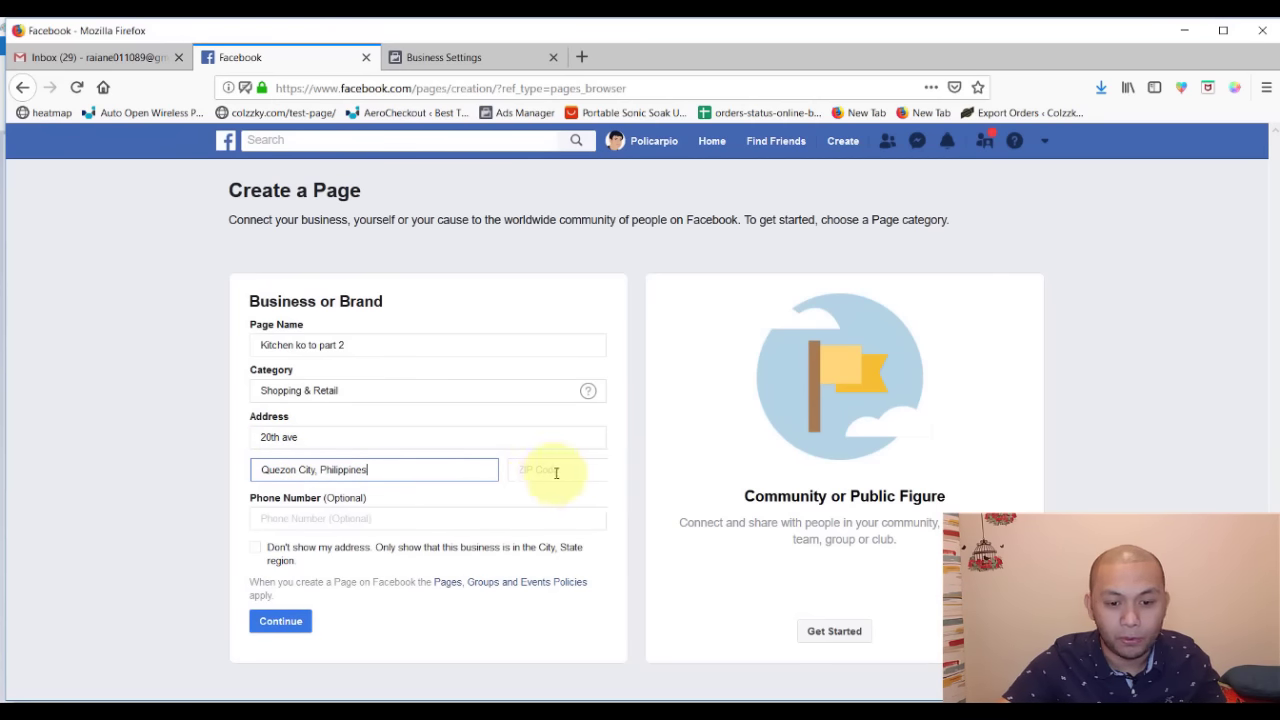
{"action": "left_click", "coordinate": [560, 470]}
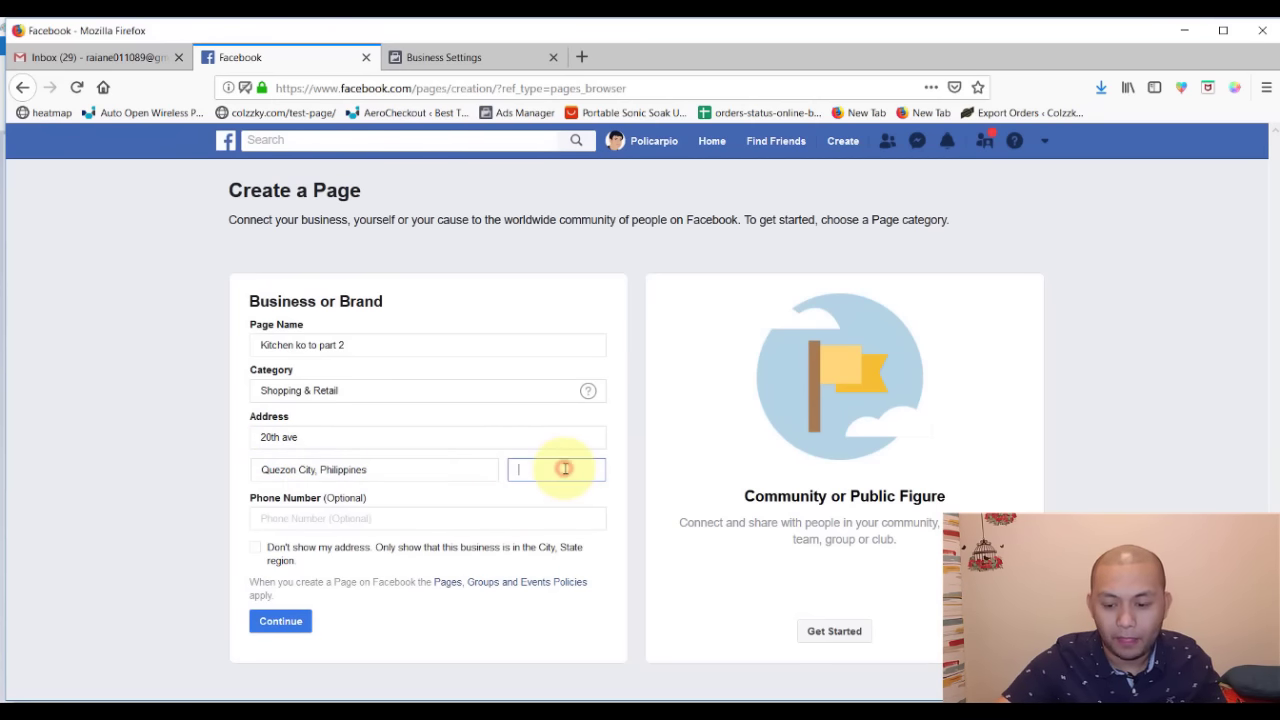
{"action": "left_click", "coordinate": [432, 527]}
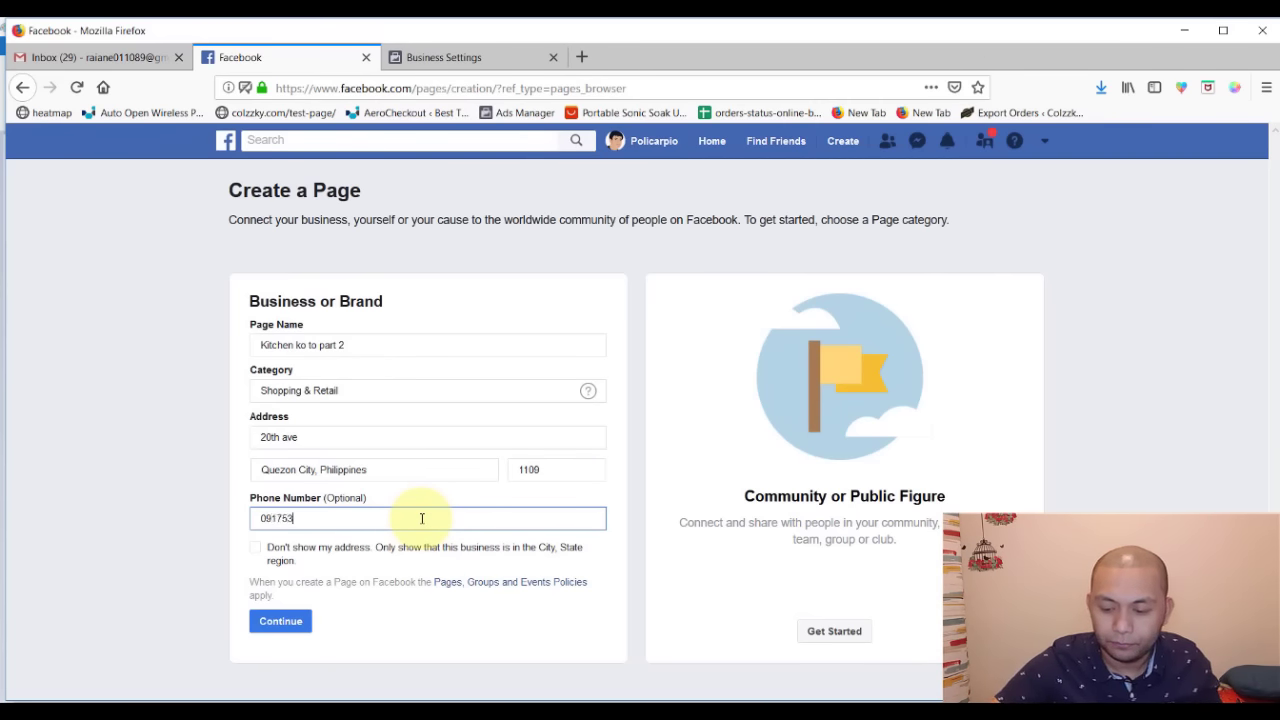
{"action": "left_click", "coordinate": [268, 624]}
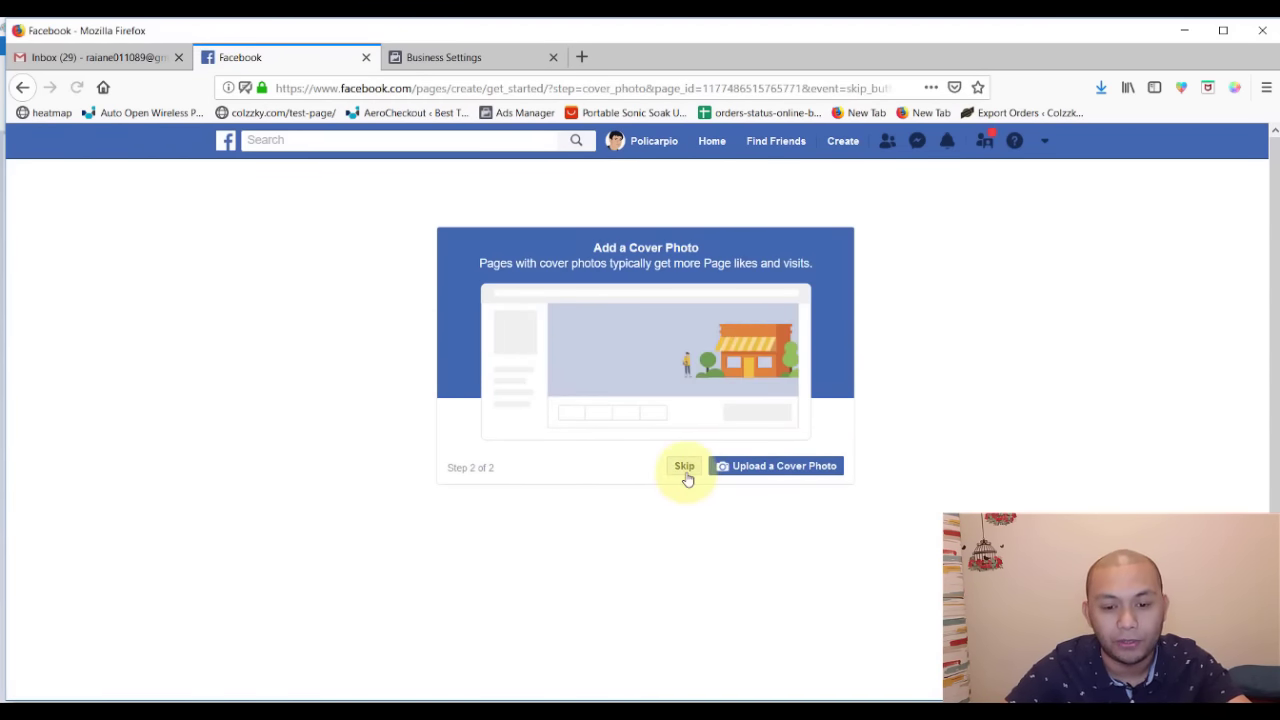
- Skip the cover photo, move the new page's tab after Business Settings, and return to Business Settings Pages
{"action": "left_click", "coordinate": [685, 474]}
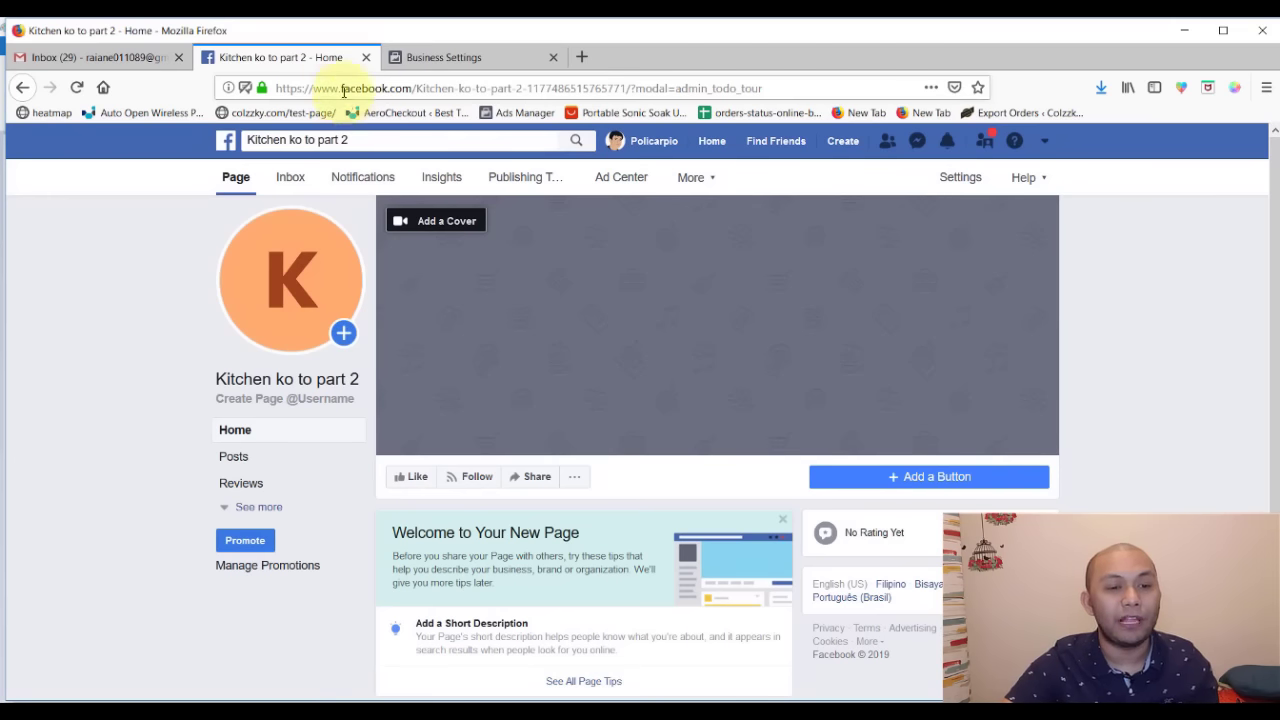
{"action": "left_click_drag", "start_coordinate": [300, 57], "coordinate": [583, 57]}
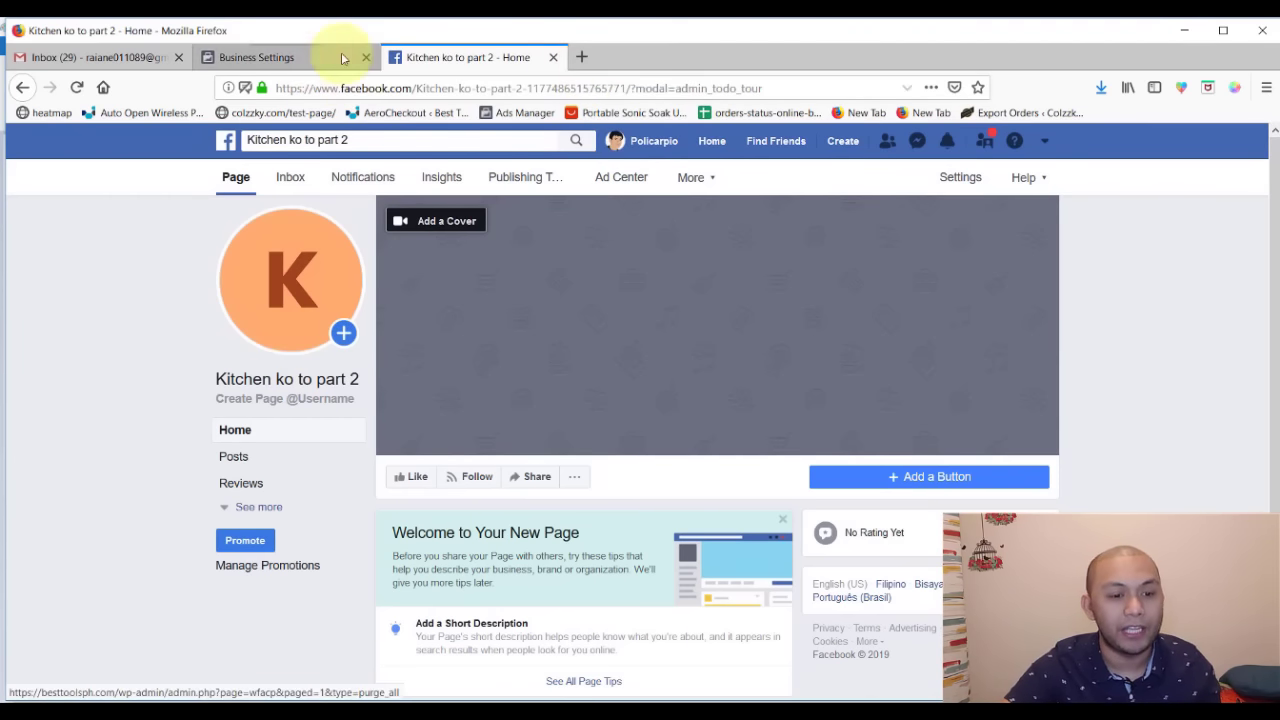
{"action": "left_click", "coordinate": [300, 55]}
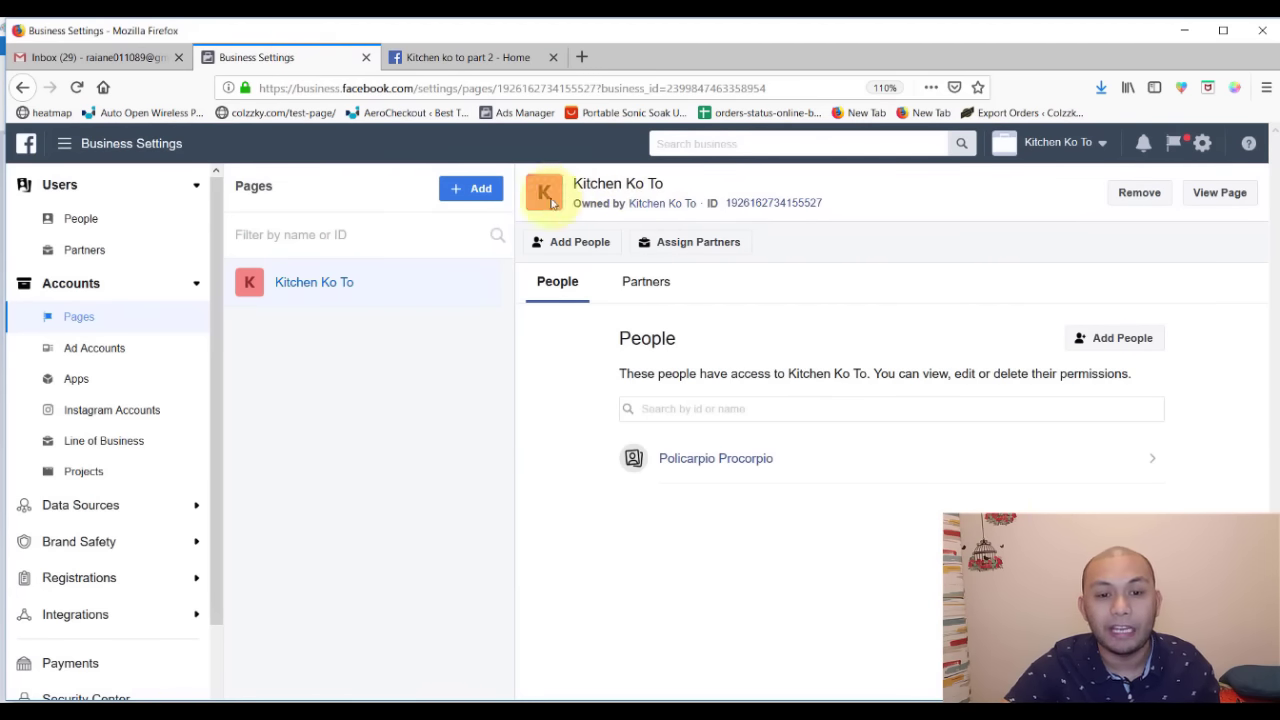
- Open Kitchen Ko To in a new tab, then open Kitchen ko to part 2's Page Roles settings
{"action": "left_click", "coordinate": [1220, 193]}
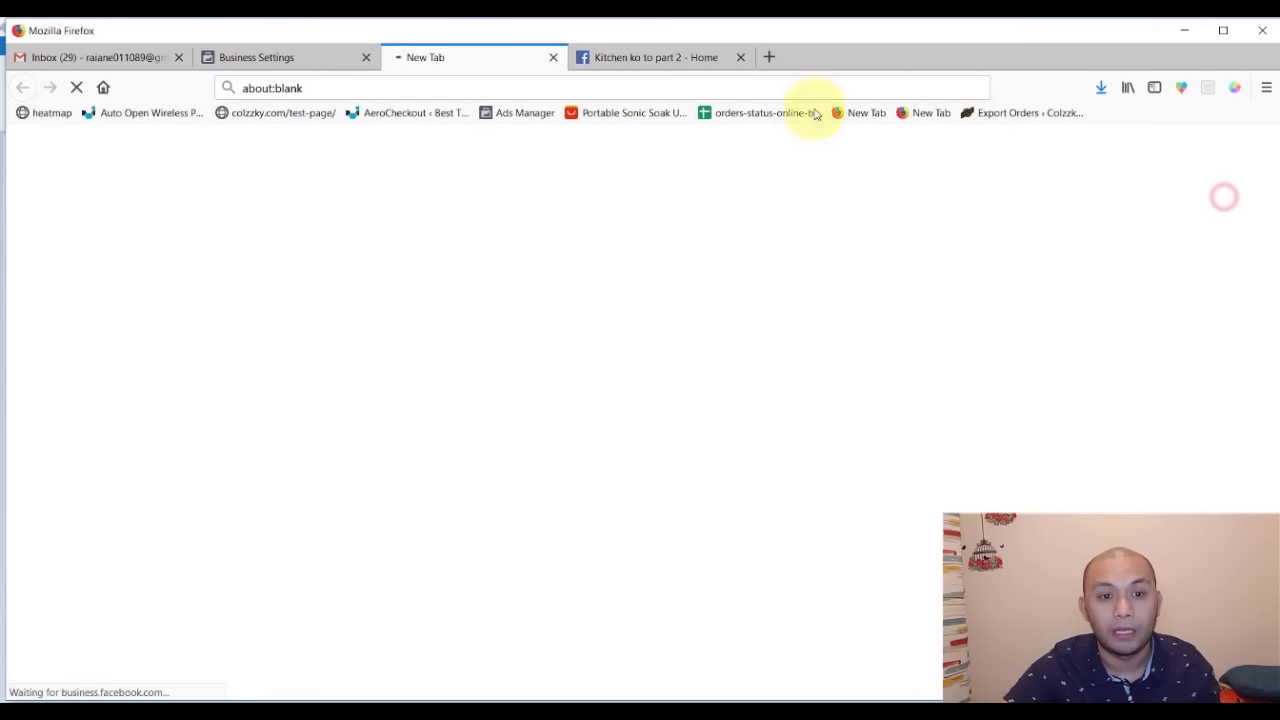
{"action": "left_click", "coordinate": [624, 58]}
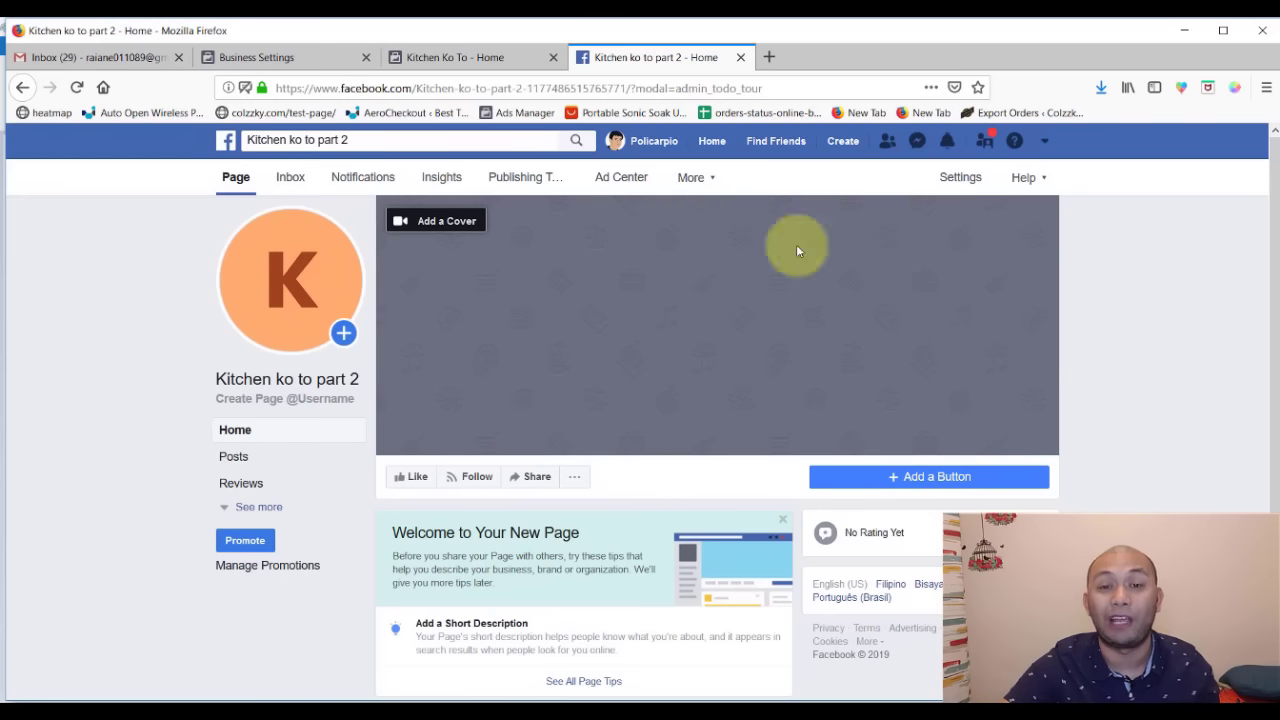
{"action": "left_click", "coordinate": [455, 57]}
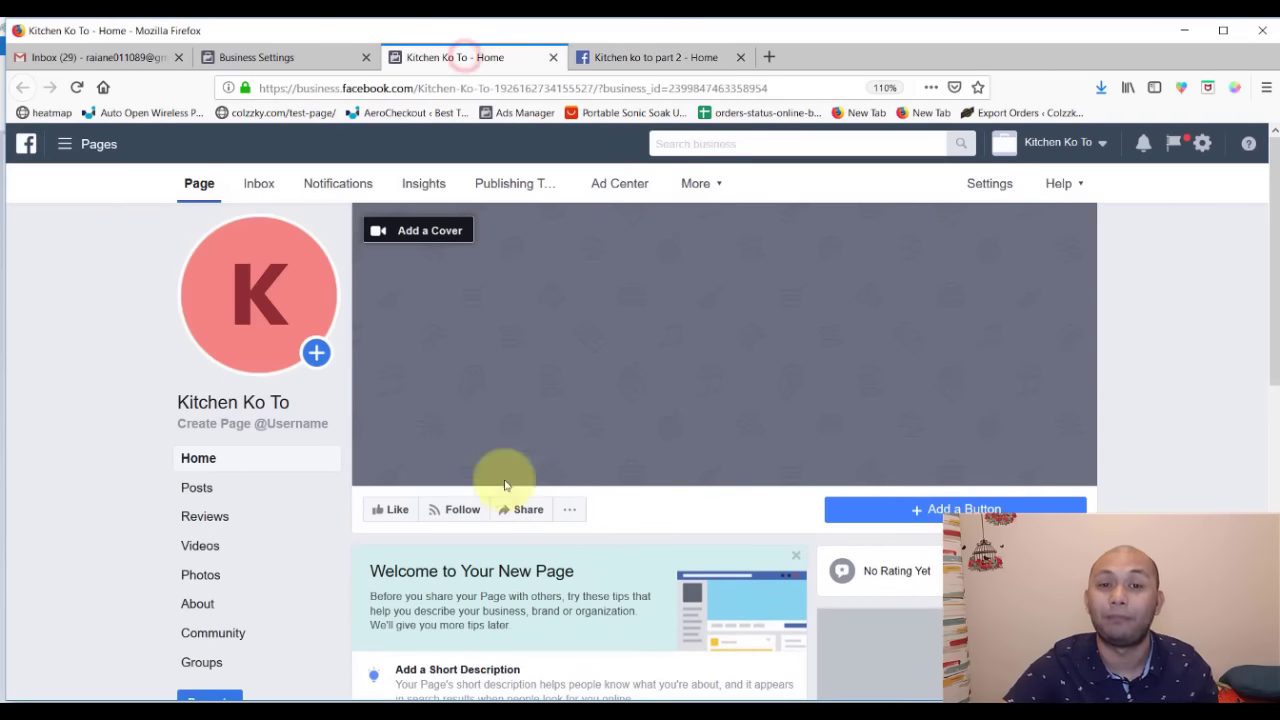
{"action": "left_click", "coordinate": [600, 55]}
{"action": "left_click", "coordinate": [960, 246]}
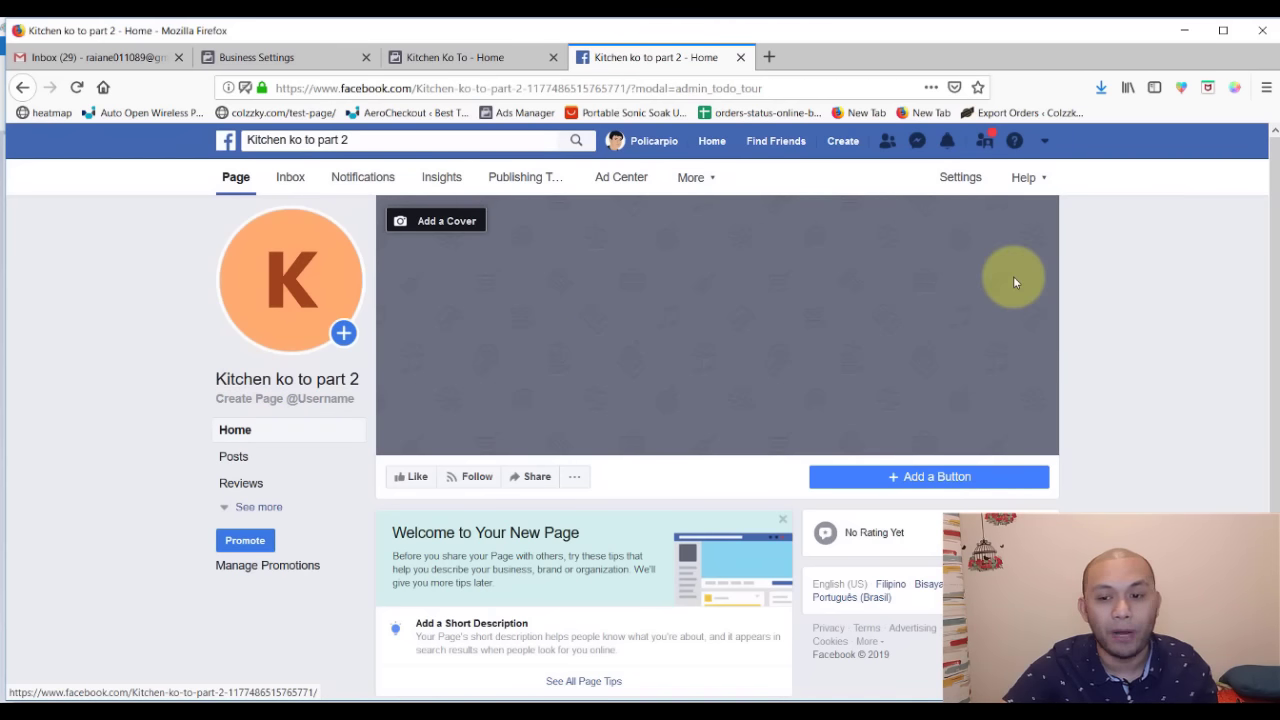
{"action": "left_click", "coordinate": [960, 177]}
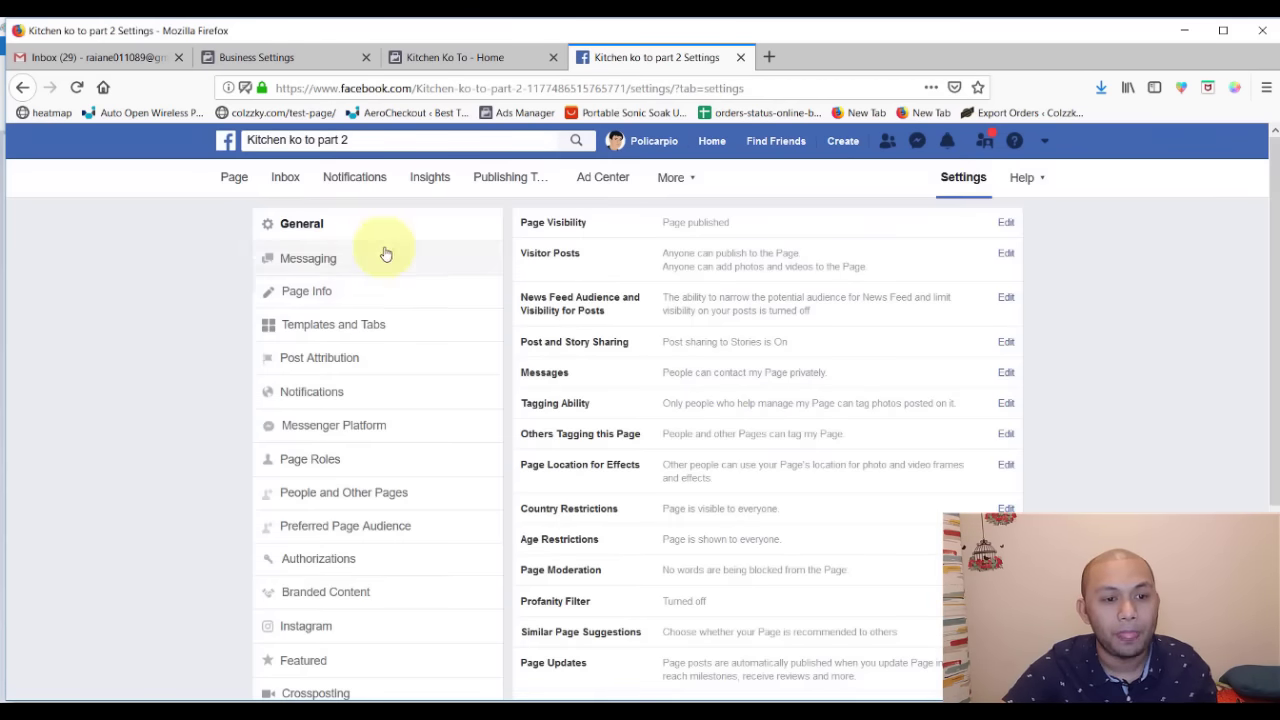
{"action": "scroll", "coordinate": [300, 330], "scroll_direction": "down", "scroll_amount": 2}
{"action": "left_click", "coordinate": [336, 367]}
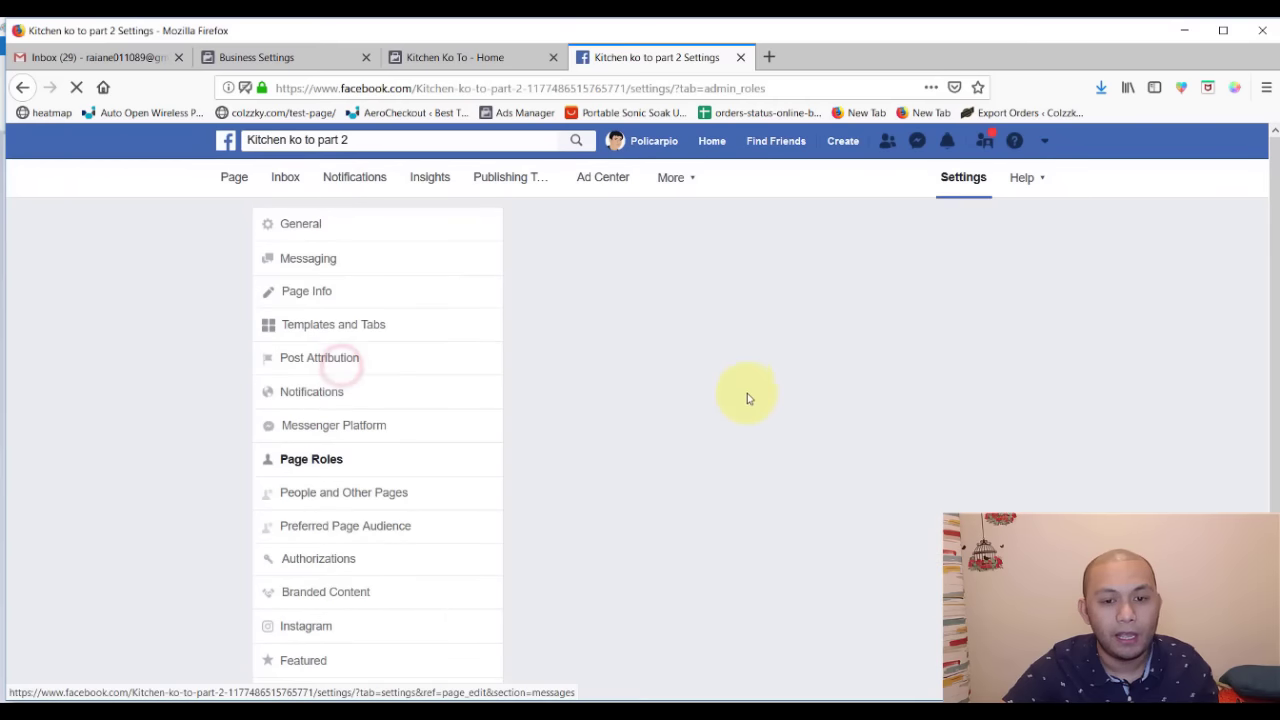
- Review Kitchen ko to part 2's Page Roles, highlighting its single Admin entry
{"action": "scroll", "coordinate": [747, 398], "scroll_direction": "down", "scroll_amount": 3}
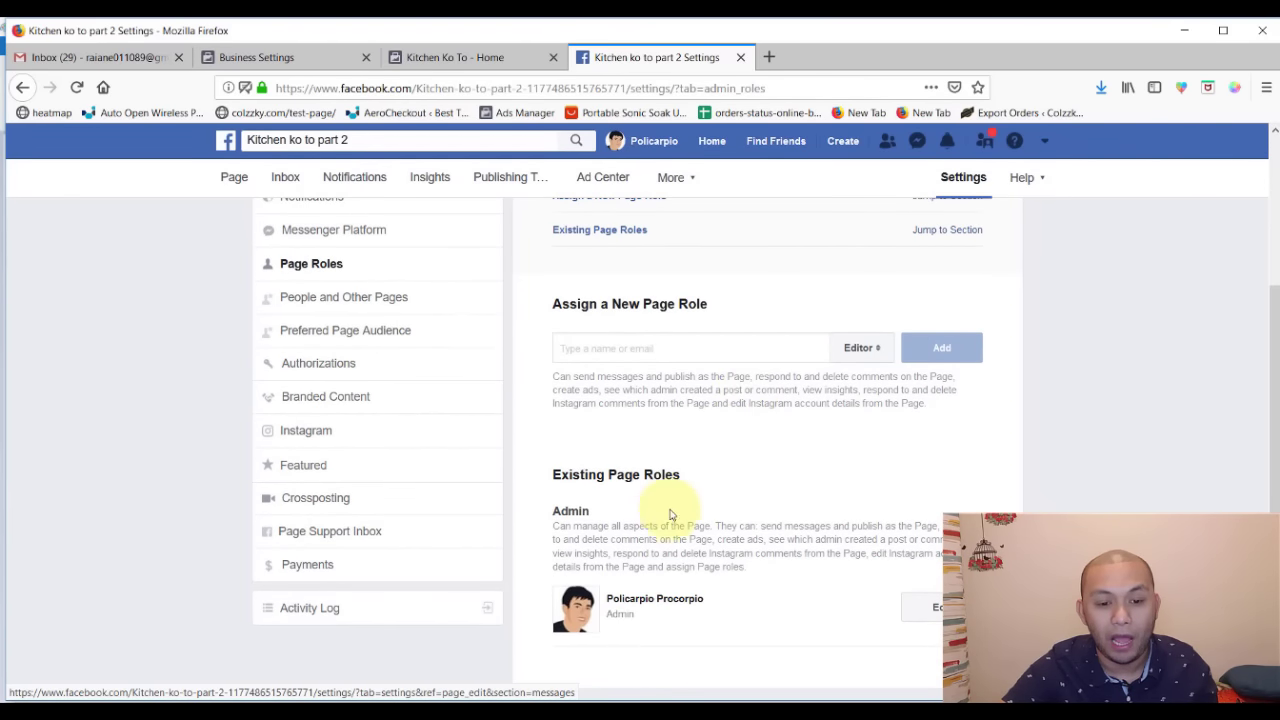
{"action": "scroll", "coordinate": [668, 514], "scroll_direction": "up", "scroll_amount": 3}
{"action": "scroll", "coordinate": [668, 510], "scroll_direction": "down", "scroll_amount": 3}
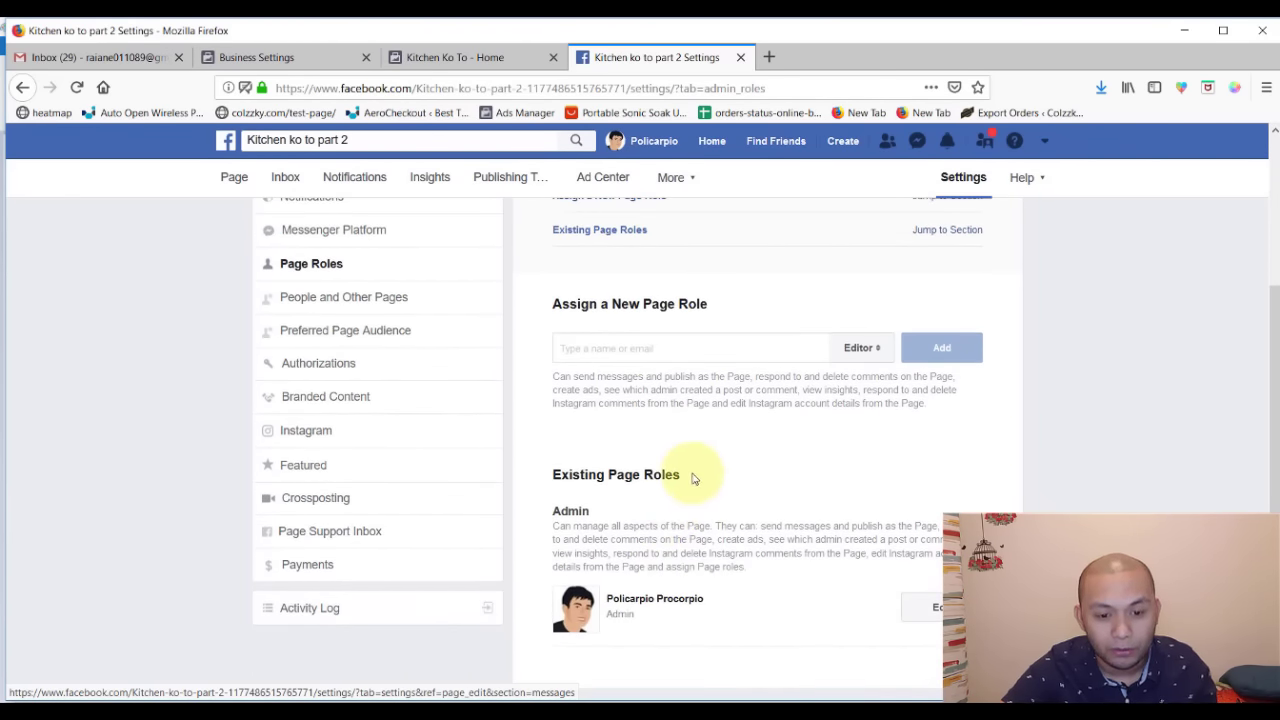
{"action": "left_click_drag", "start_coordinate": [686, 480], "coordinate": [686, 477]}
{"action": "left_click", "coordinate": [688, 505]}
{"action": "double_click", "coordinate": [590, 511]}
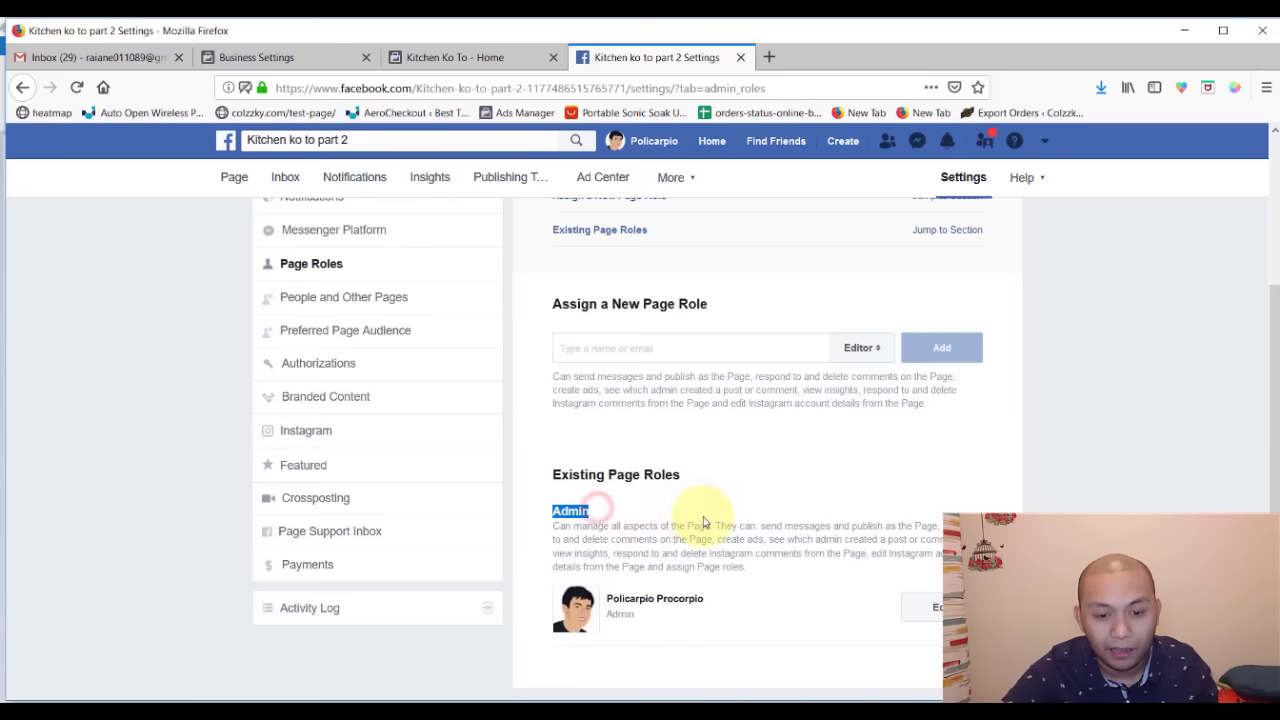
{"action": "scroll", "coordinate": [700, 517], "scroll_direction": "up", "scroll_amount": 3}
{"action": "scroll", "coordinate": [579, 541], "scroll_direction": "down", "scroll_amount": 3}
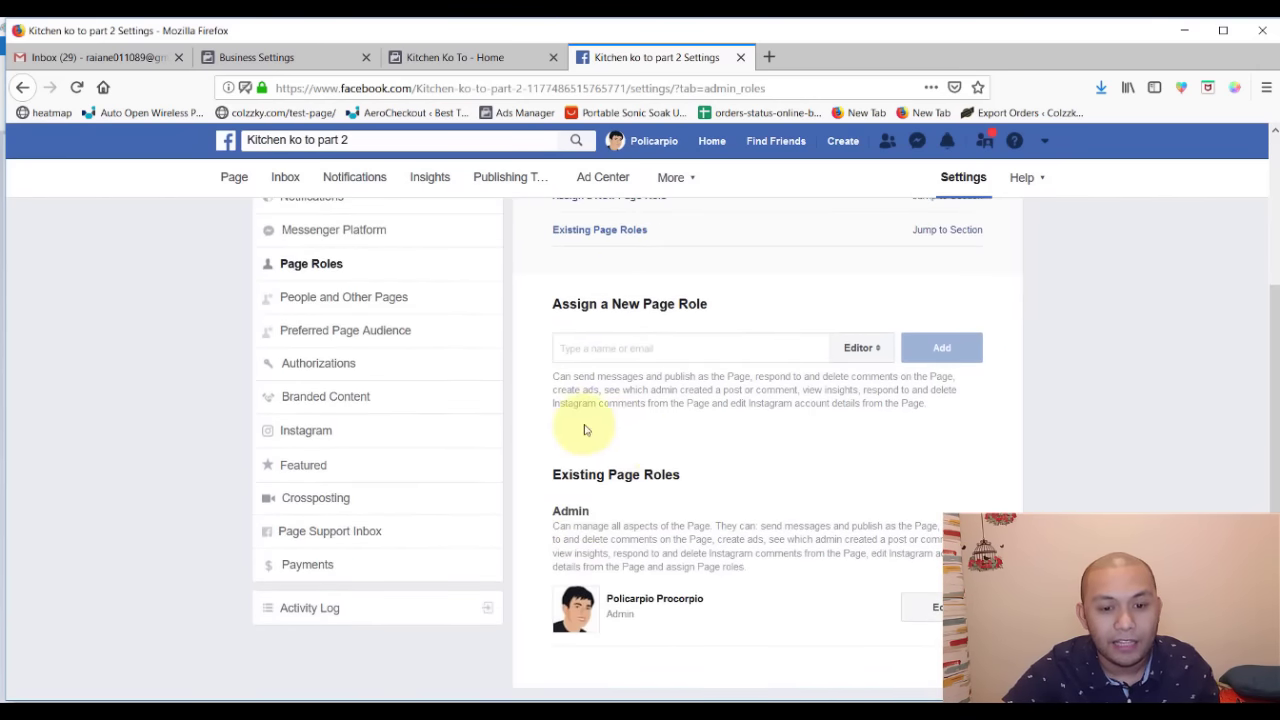
{"action": "left_click", "coordinate": [483, 56]}
{"action": "scroll", "coordinate": [597, 380], "scroll_direction": "down", "scroll_amount": 2}
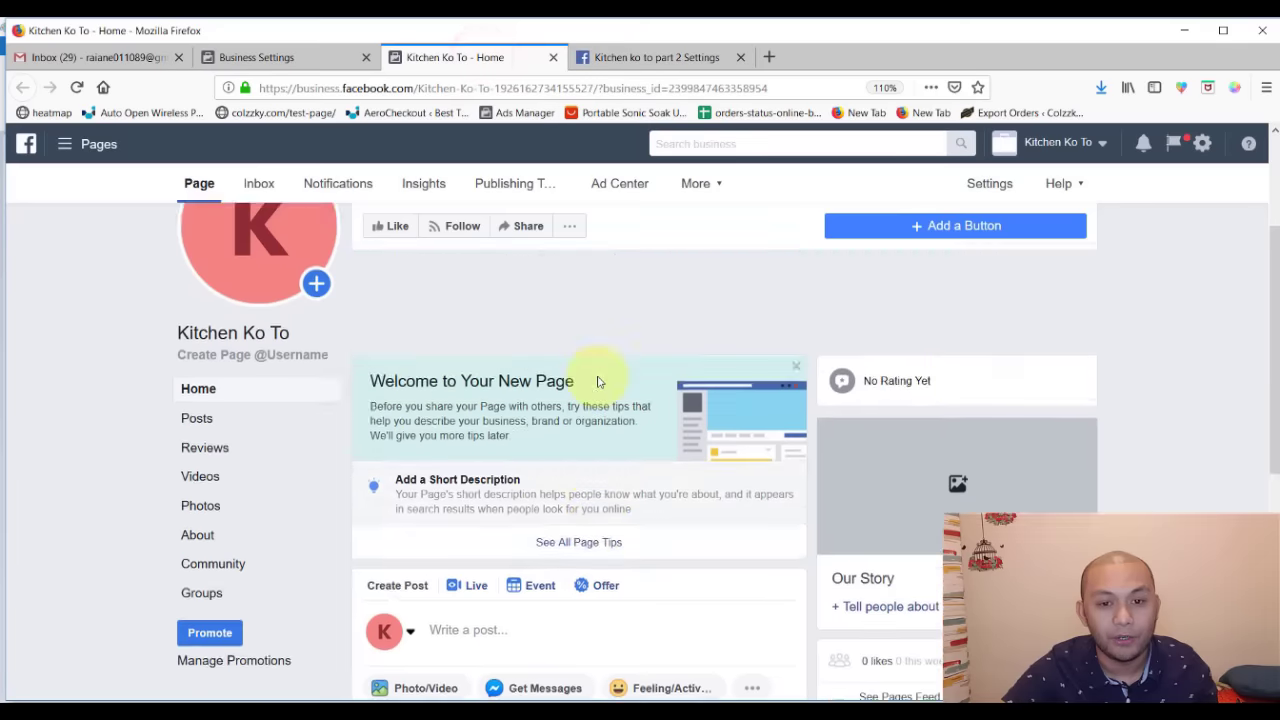
- Open Kitchen Ko To's Page Roles settings and check the business listed as Page Owner
{"action": "scroll", "coordinate": [323, 323], "scroll_direction": "up", "scroll_amount": 2}
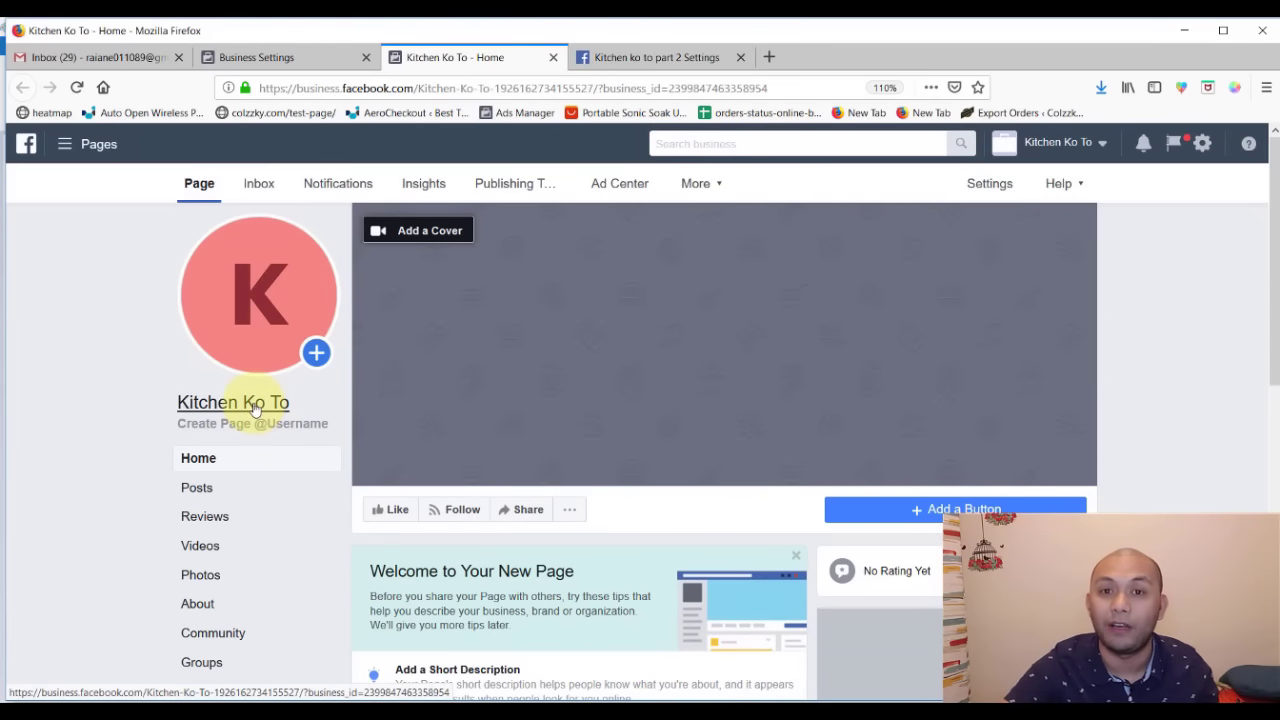
{"action": "left_click", "coordinate": [988, 183]}
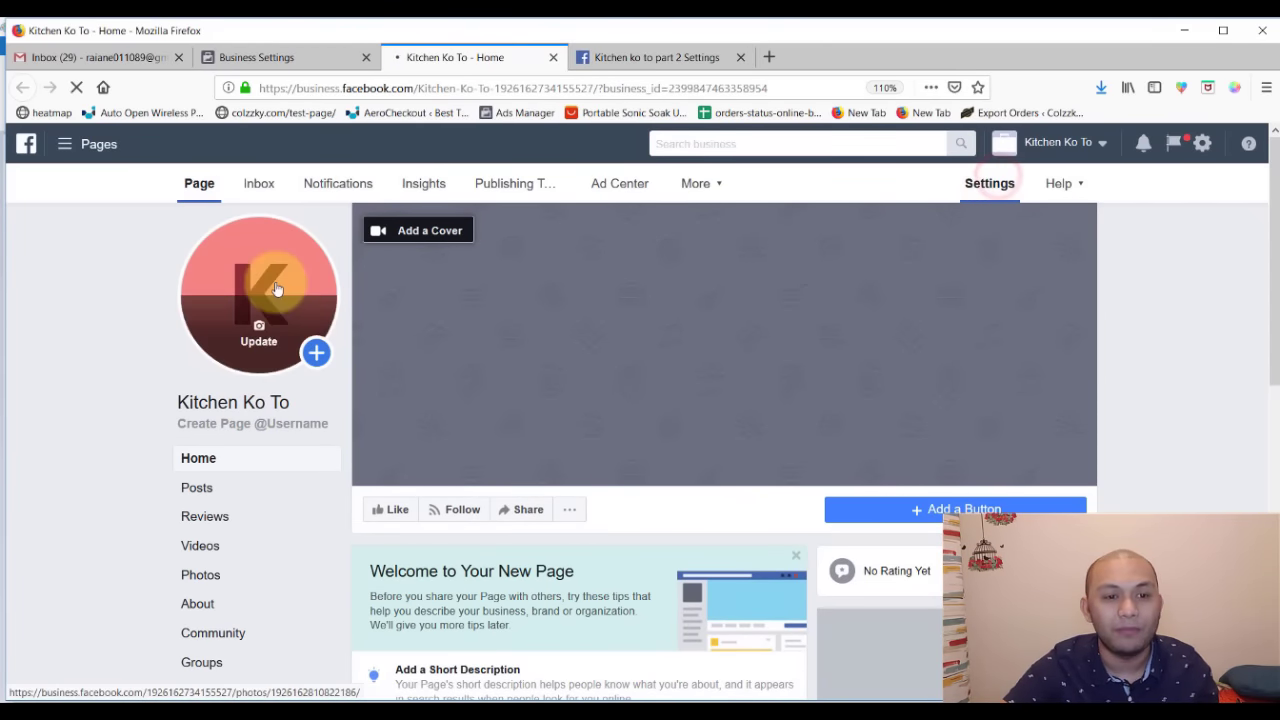
{"action": "scroll", "coordinate": [370, 408], "scroll_direction": "down", "scroll_amount": 2}
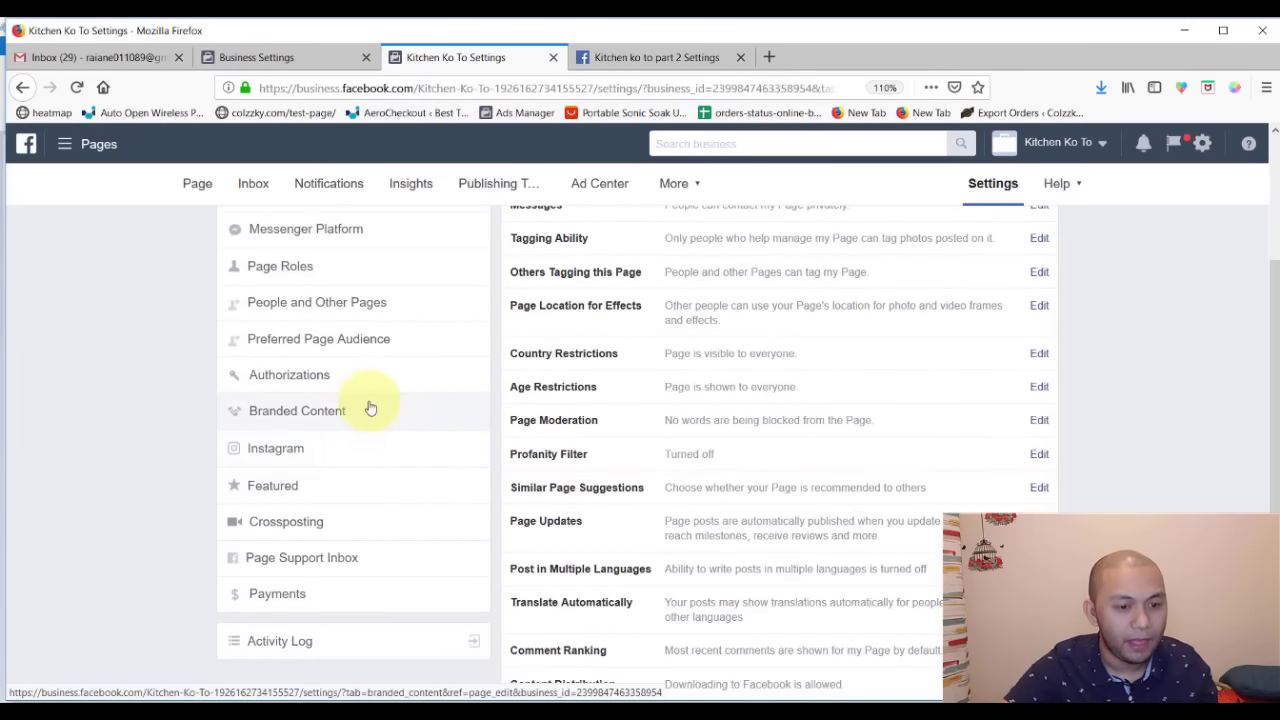
{"action": "scroll", "coordinate": [335, 374], "scroll_direction": "up", "scroll_amount": 1}
{"action": "left_click", "coordinate": [343, 363]}
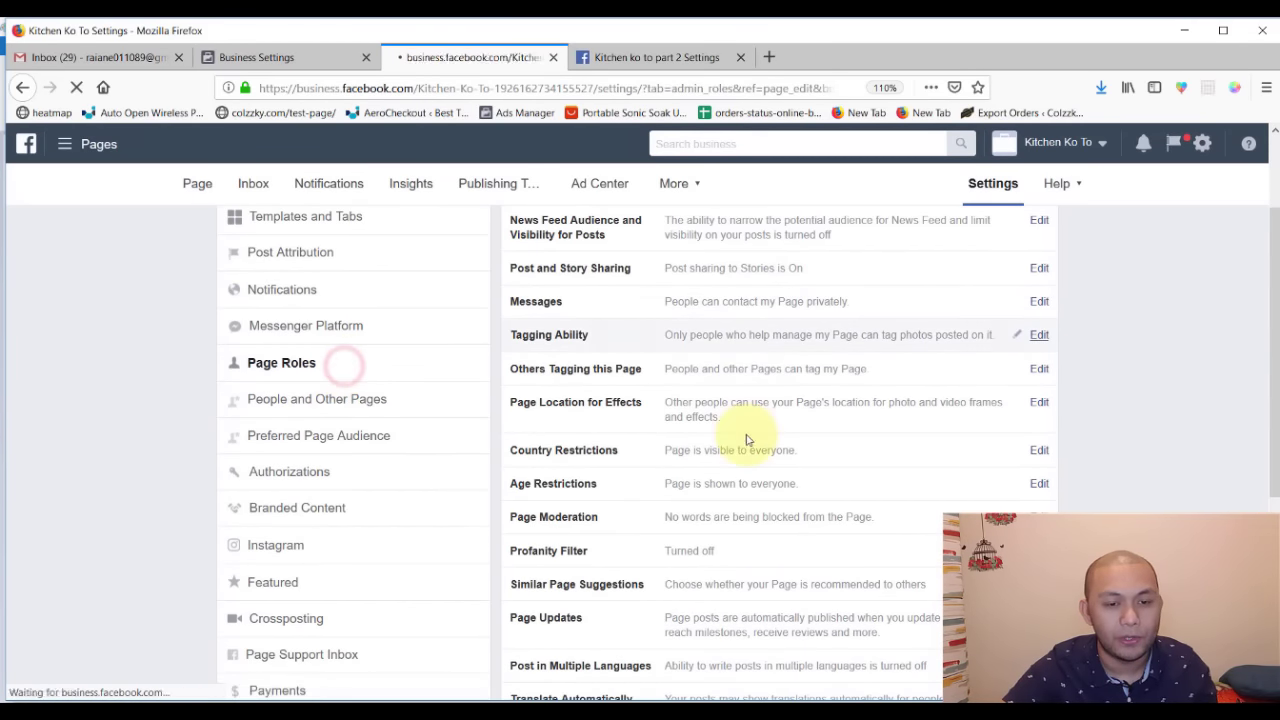
{"action": "scroll", "coordinate": [747, 437], "scroll_direction": "down", "scroll_amount": 3}
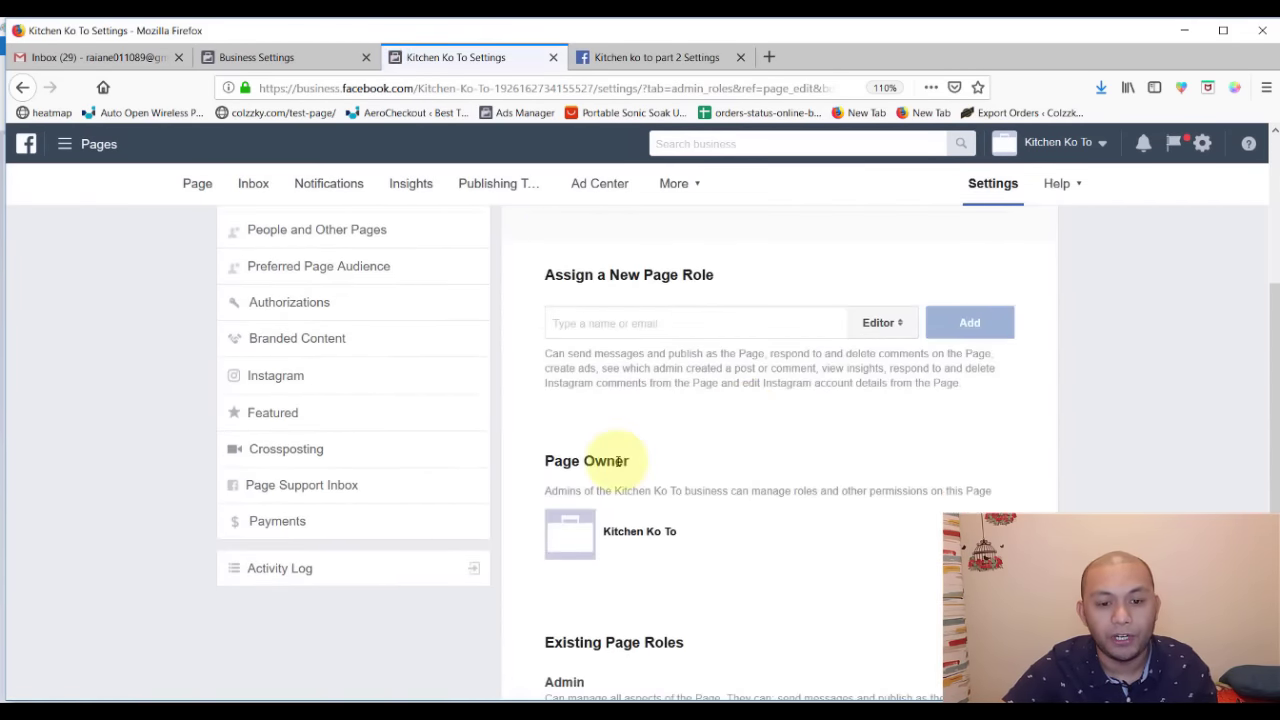
{"action": "scroll", "coordinate": [618, 460], "scroll_direction": "down", "scroll_amount": 3}
{"action": "left_click_drag", "start_coordinate": [680, 386], "coordinate": [598, 386]}
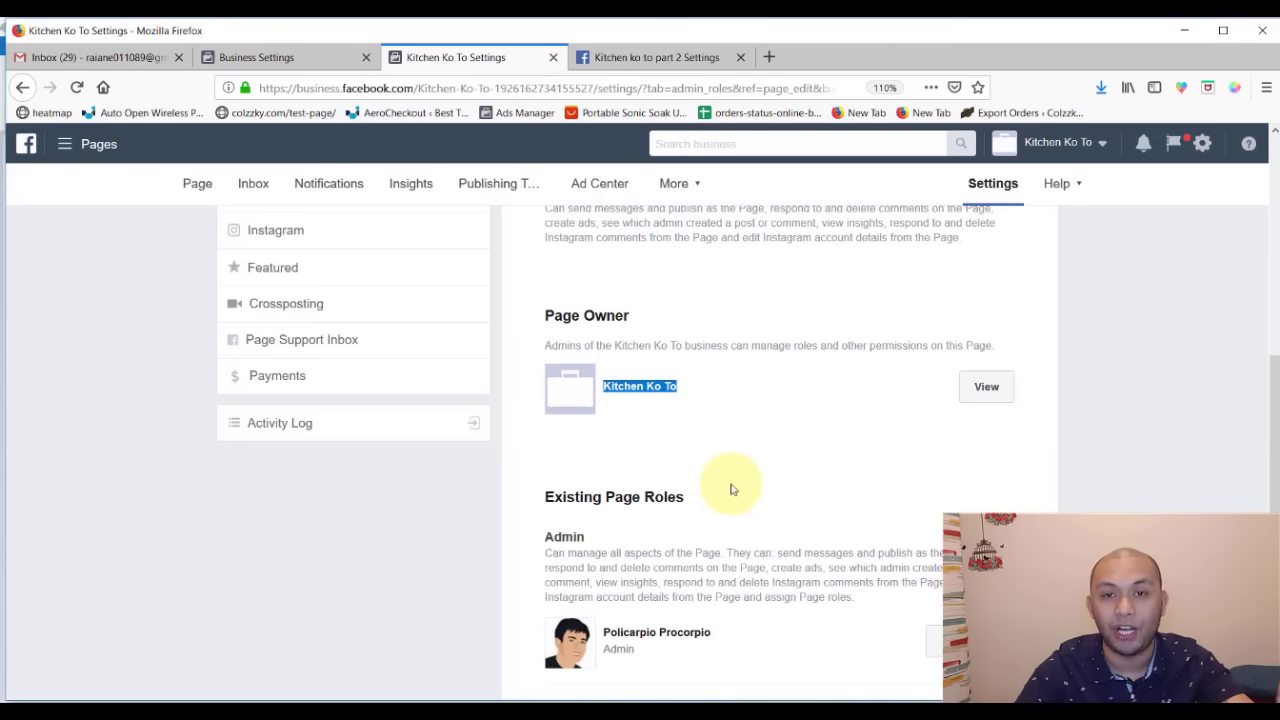
{"action": "left_click", "coordinate": [285, 55]}
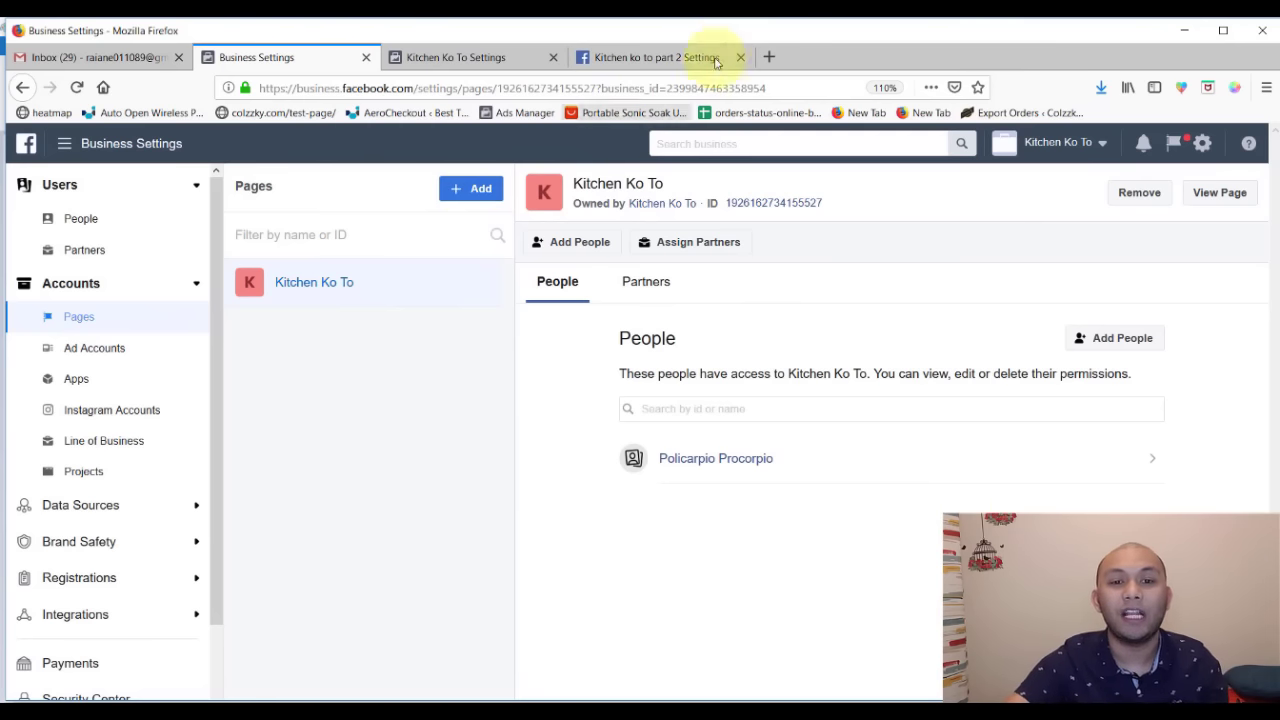
- Add the existing Page 'Kitchen ko to part 2' (searched as 'kitc') to the business and dismiss the confirmation
{"action": "left_click", "coordinate": [650, 57]}
{"action": "scroll", "coordinate": [610, 435], "scroll_direction": "up", "scroll_amount": 3}
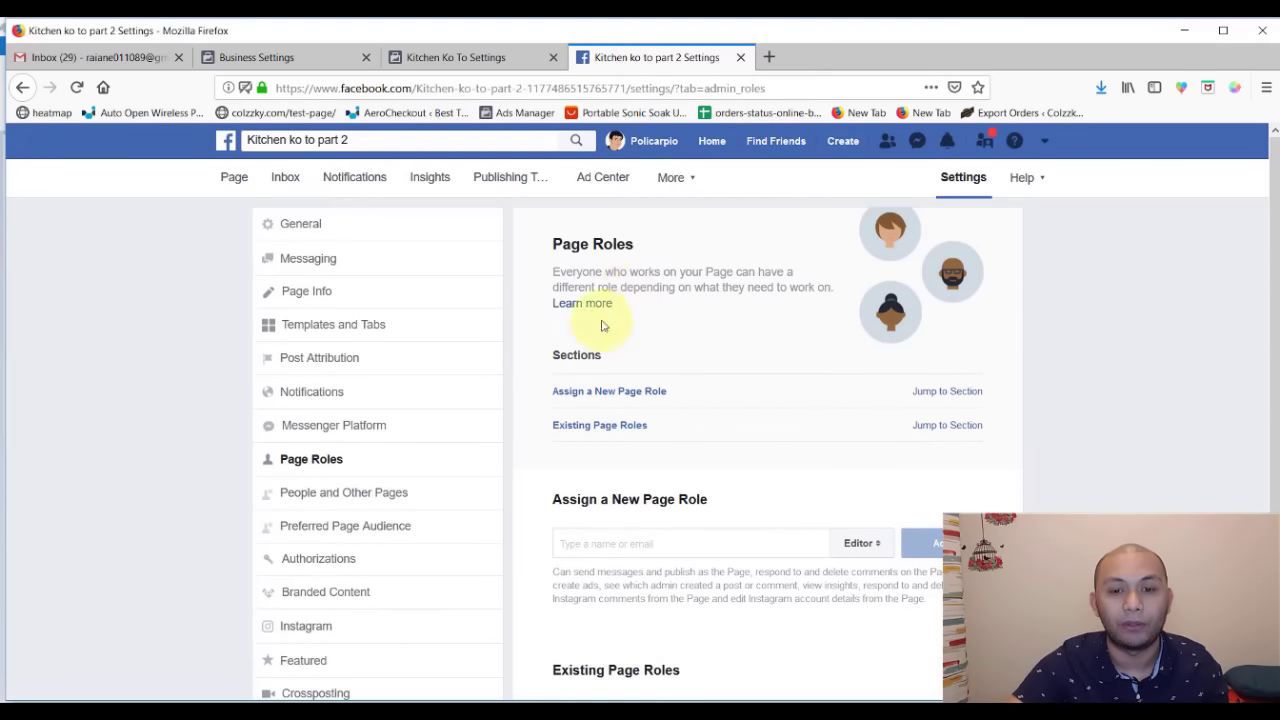
{"action": "left_click", "coordinate": [266, 55]}
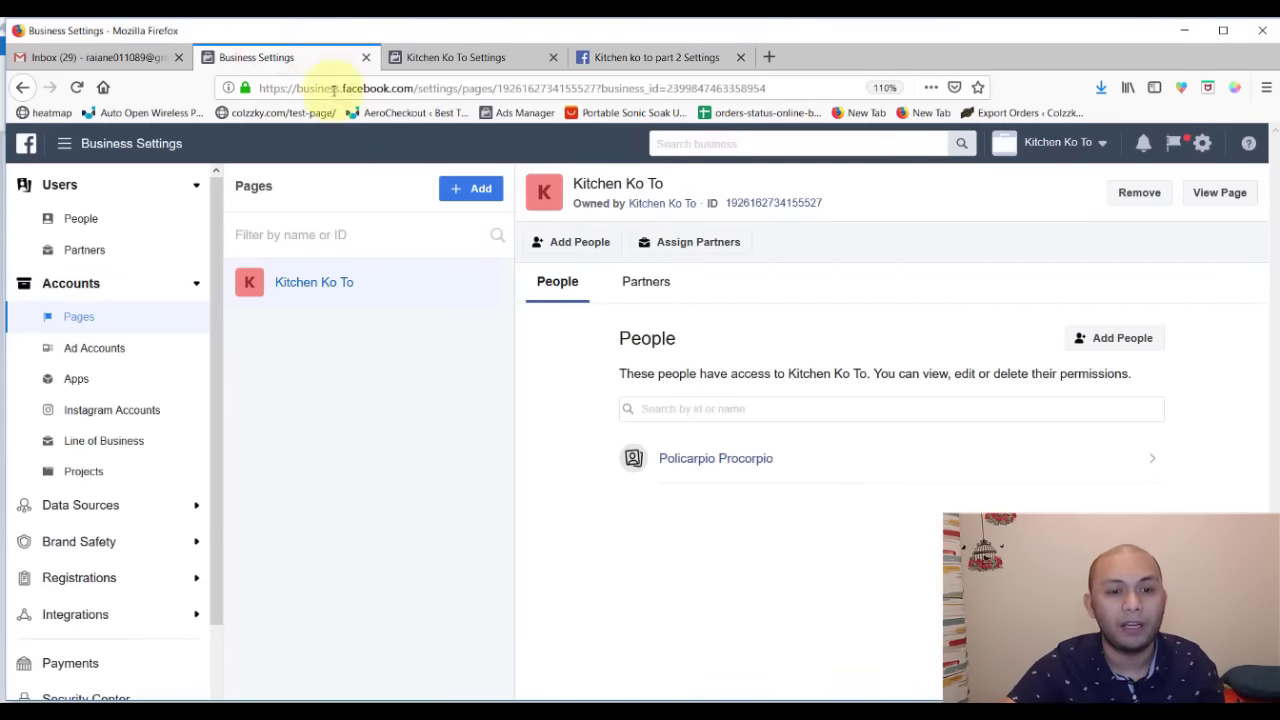
{"action": "left_click", "coordinate": [460, 188]}
{"action": "left_click", "coordinate": [572, 247]}
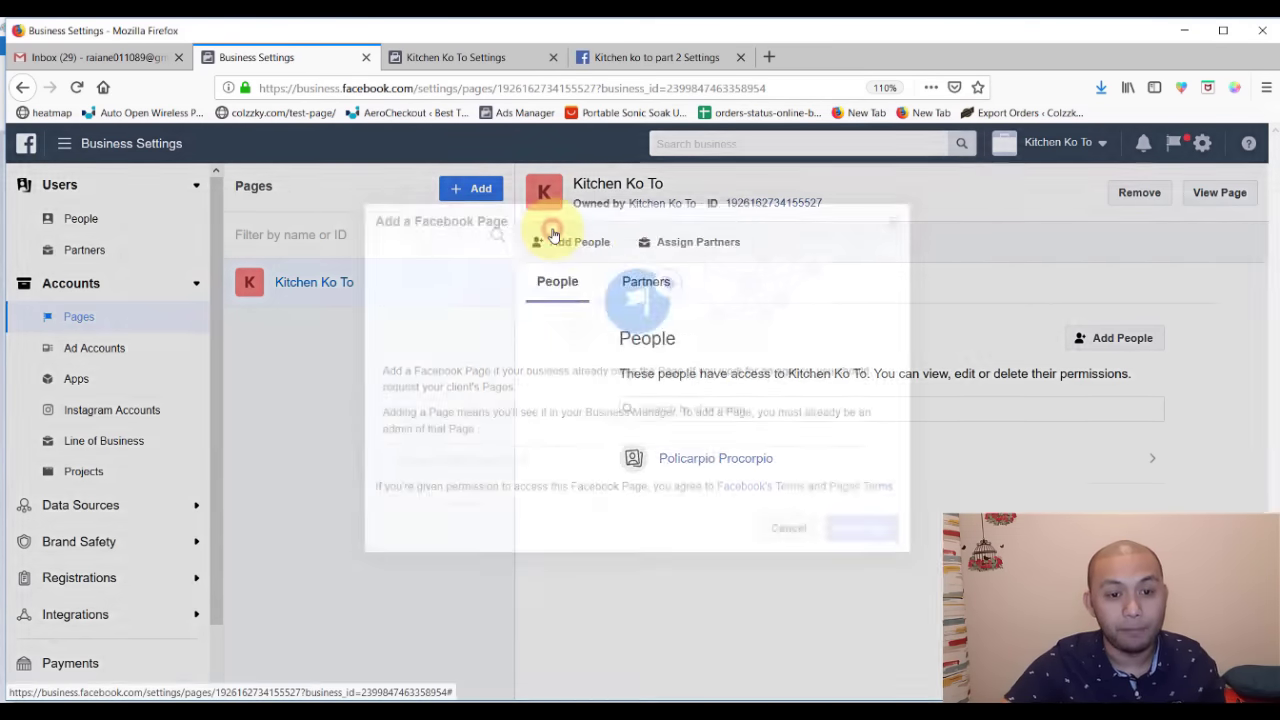
{"action": "left_click", "coordinate": [458, 456]}
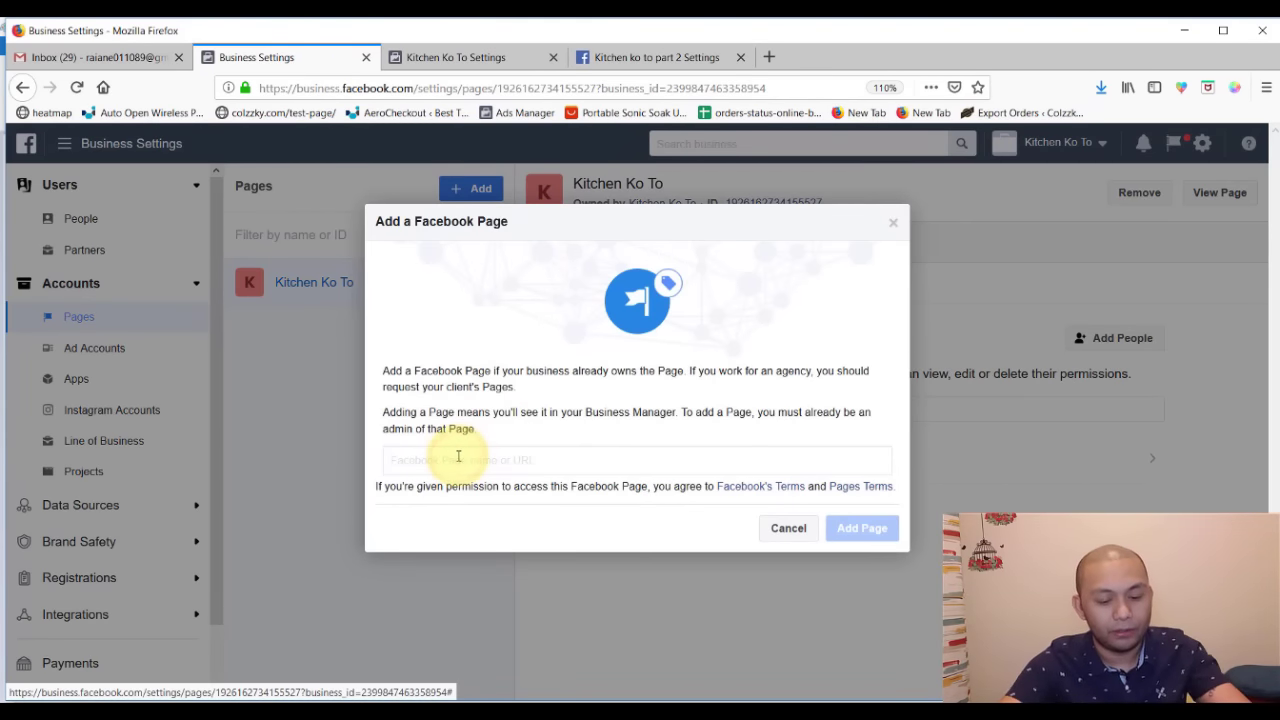
{"action": "type", "text": "kitc"}
{"action": "left_click", "coordinate": [452, 503]}
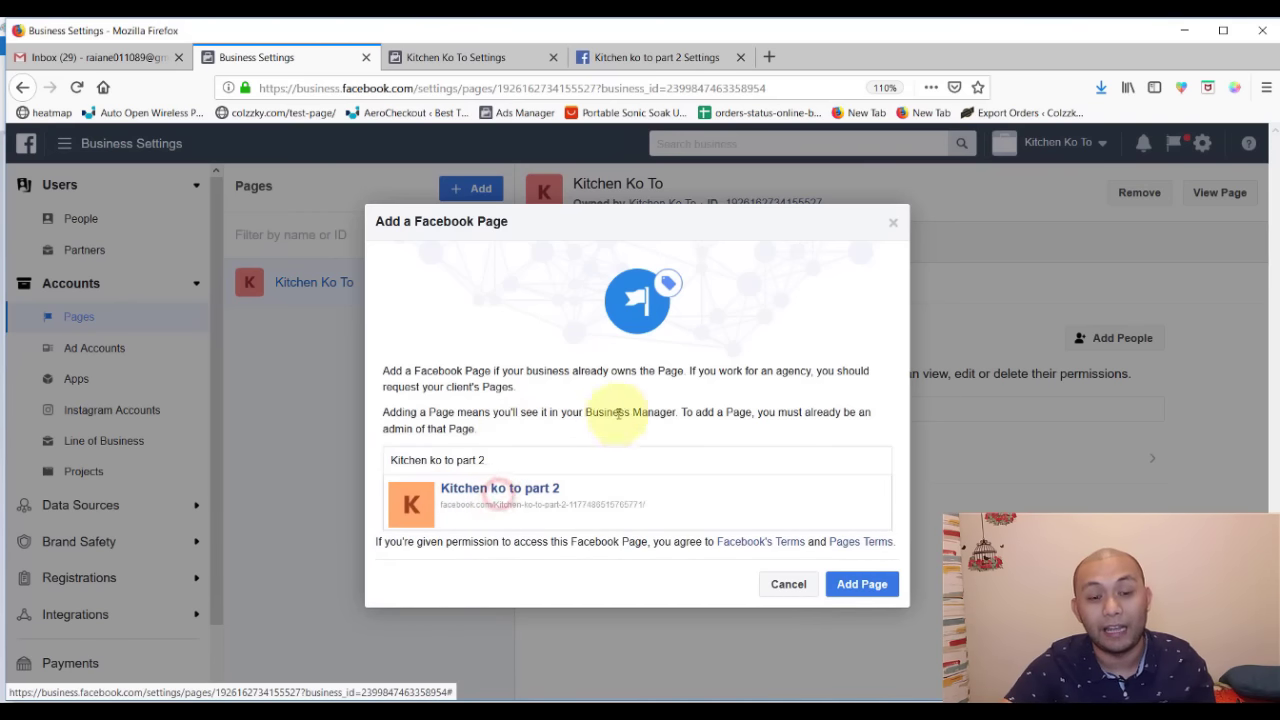
{"action": "left_click", "coordinate": [862, 585]}
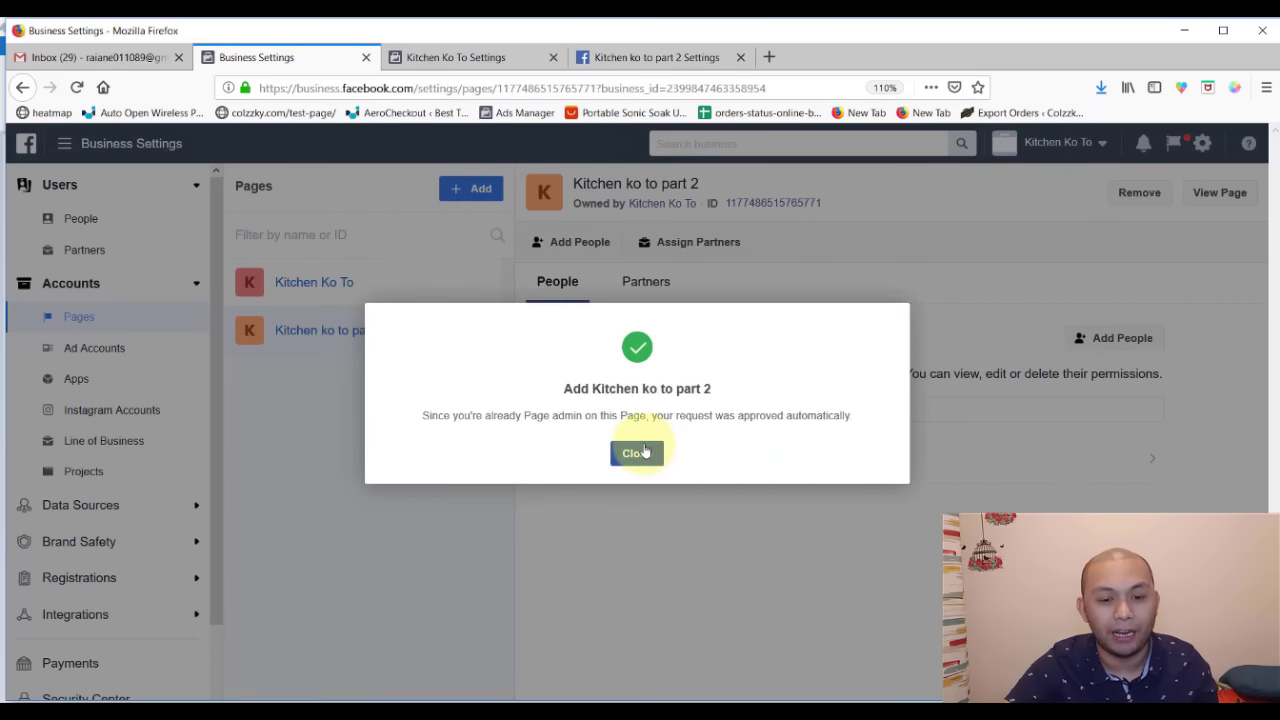
{"action": "left_click", "coordinate": [637, 453]}
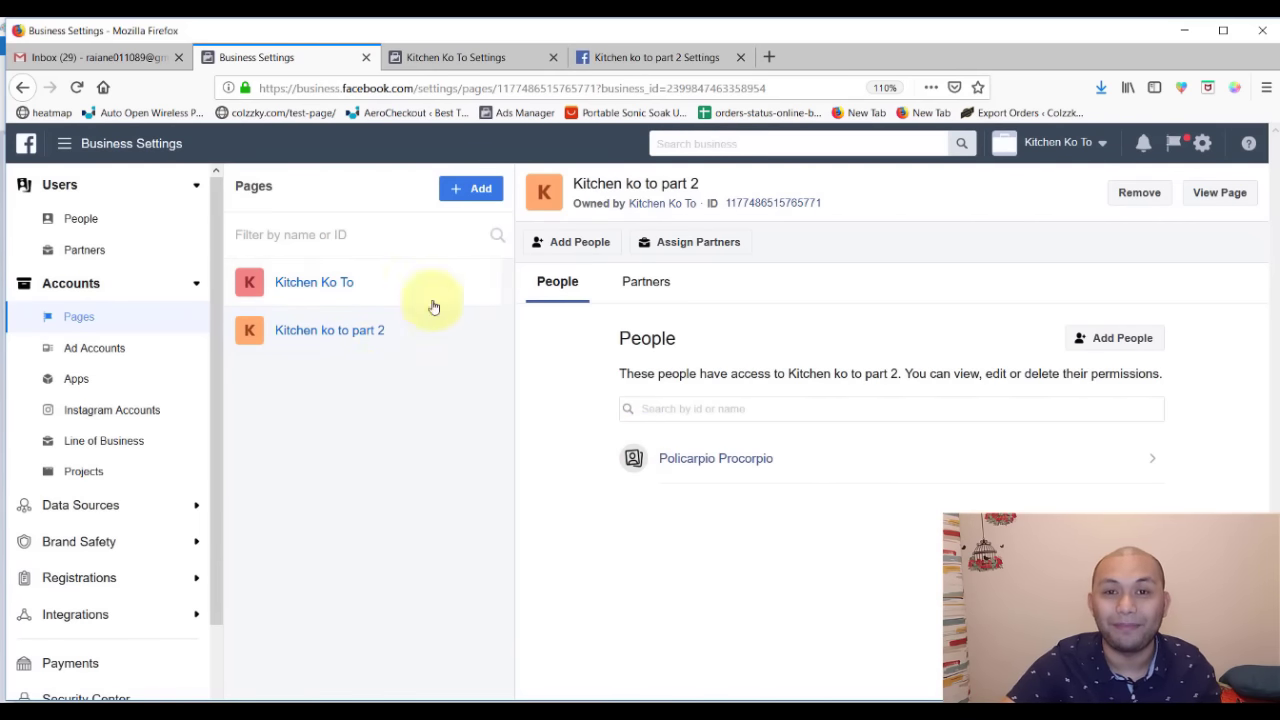
{"action": "left_click", "coordinate": [630, 60]}
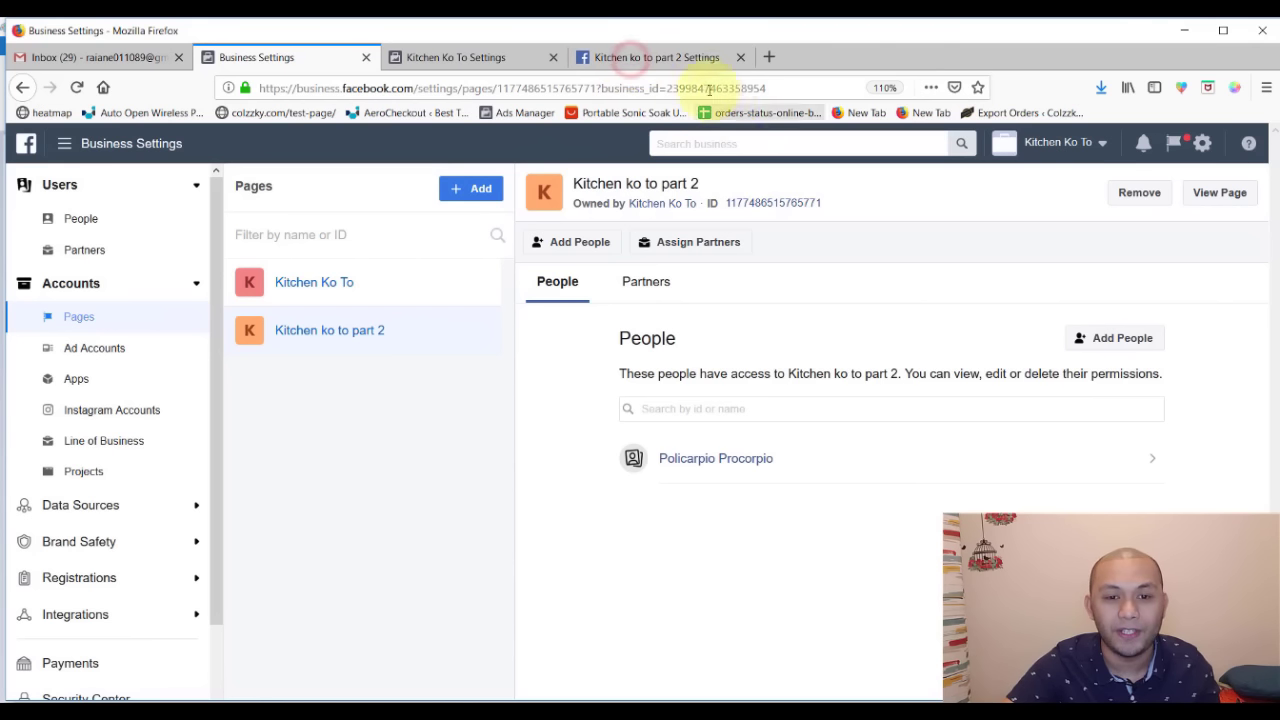
{"action": "left_click", "coordinate": [960, 180]}
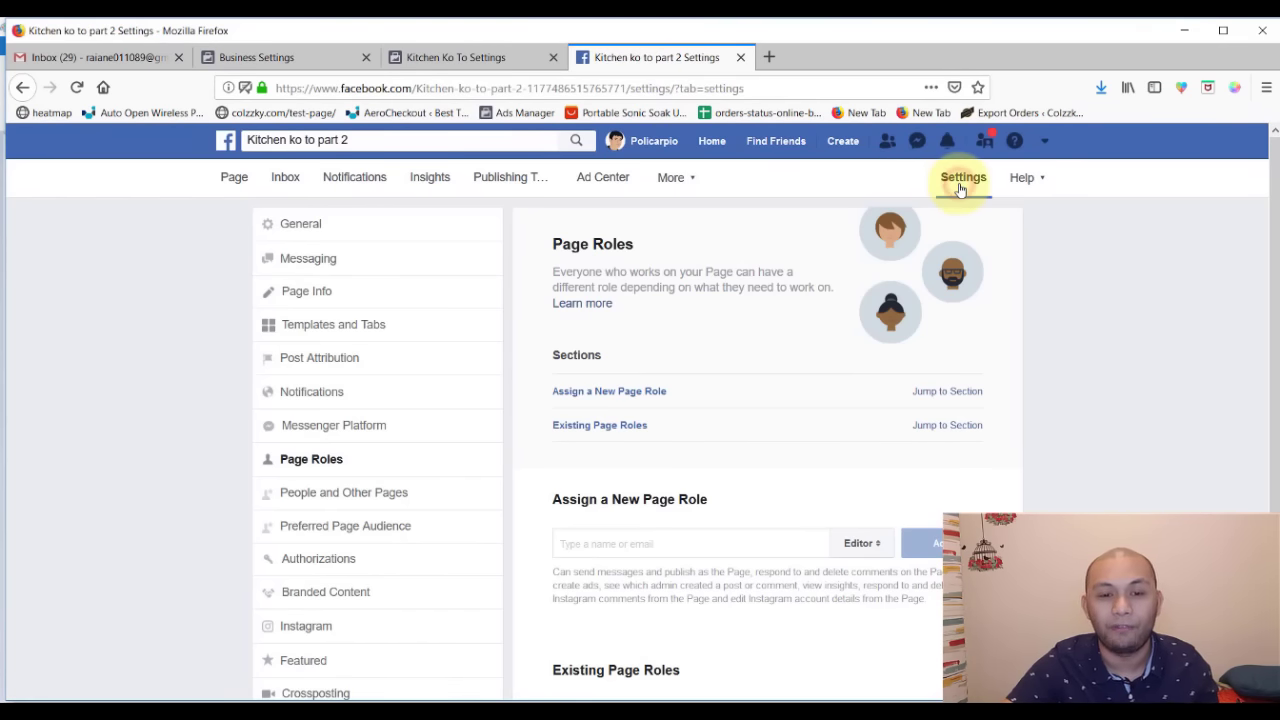
- Open Kitchen ko to part 2's Page Roles and highlight Kitchen Ko To as its Page Owner
{"action": "scroll", "coordinate": [740, 527], "scroll_direction": "down", "scroll_amount": 3}
{"action": "scroll", "coordinate": [740, 527], "scroll_direction": "up", "scroll_amount": 3}
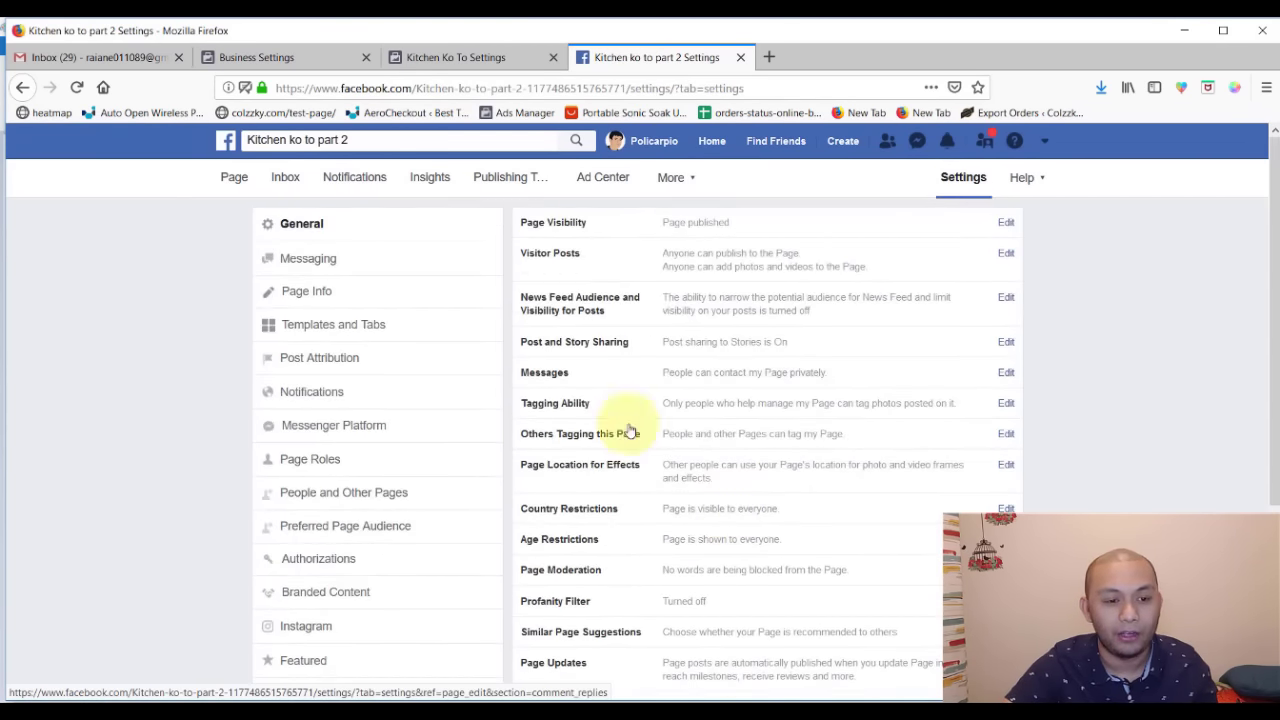
{"action": "left_click", "coordinate": [366, 461]}
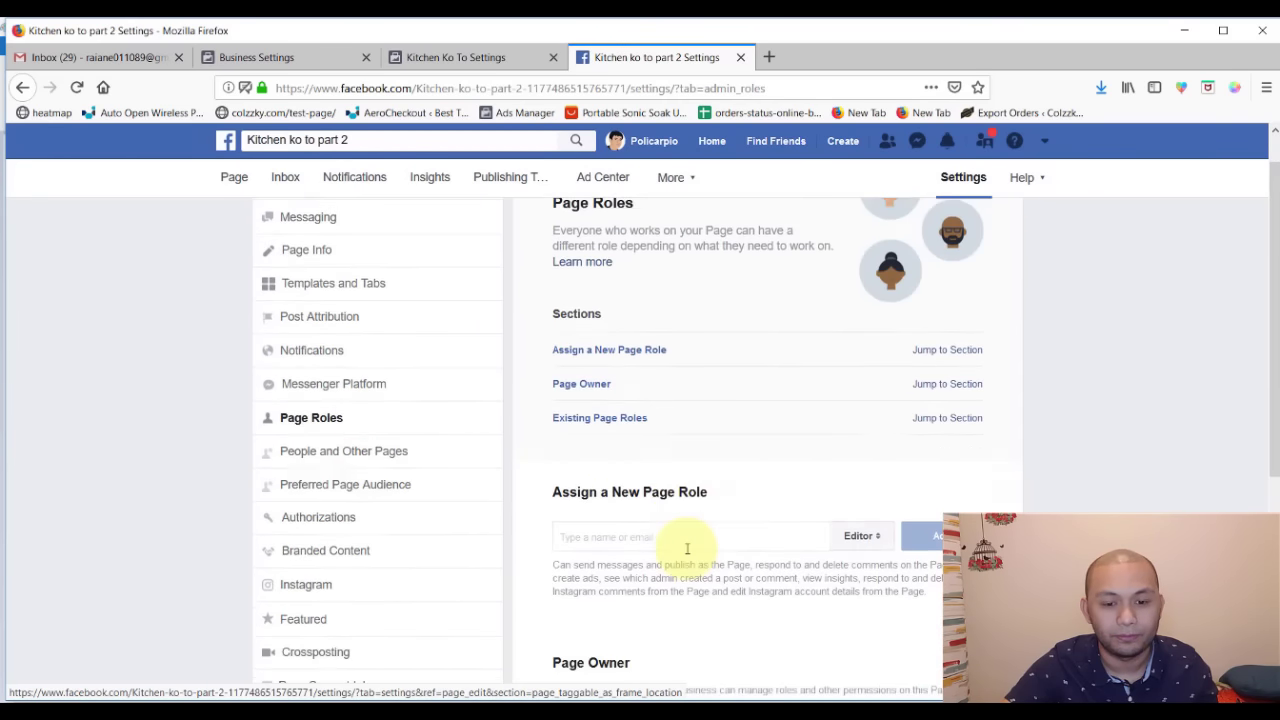
{"action": "scroll", "coordinate": [686, 543], "scroll_direction": "down", "scroll_amount": 4}
{"action": "left_click_drag", "start_coordinate": [655, 335], "coordinate": [651, 337]}
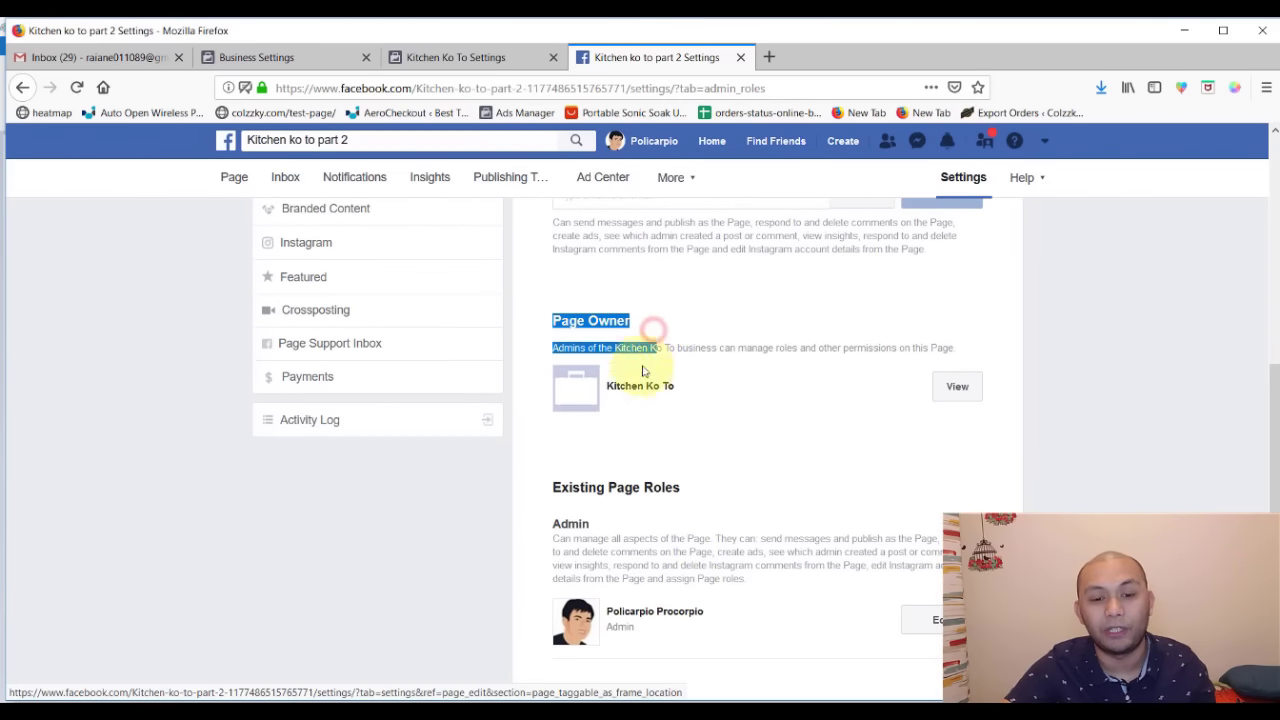
{"action": "triple_click", "coordinate": [690, 395]}
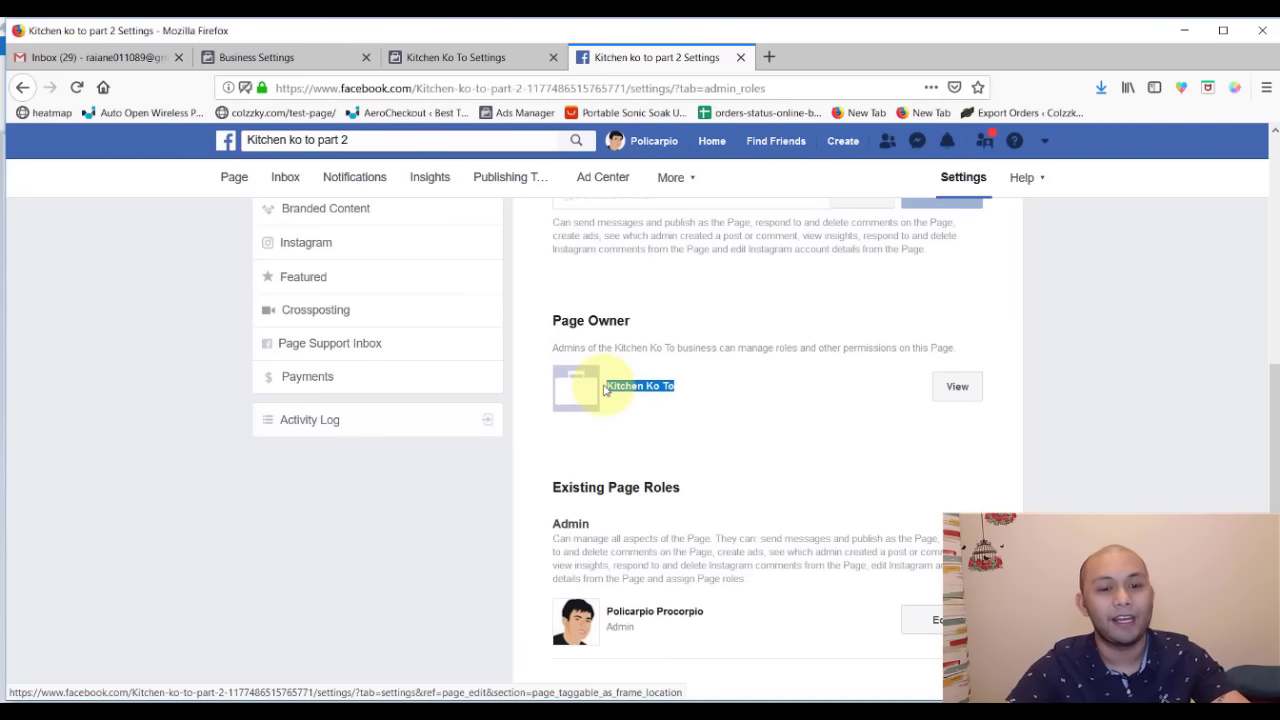
{"action": "key", "text": "alt+Tab"}
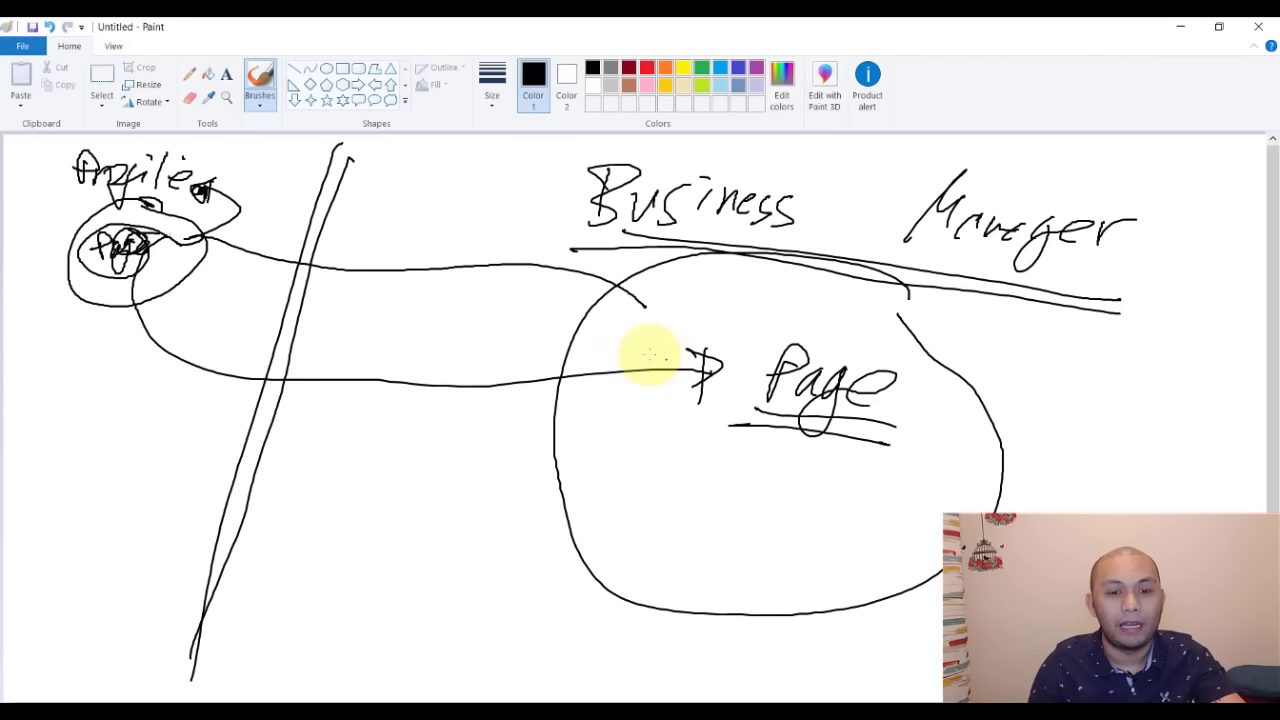
- In red, mark the left Page circle, trace the path to Page, and underline Business Manager
{"action": "left_click", "coordinate": [637, 306]}
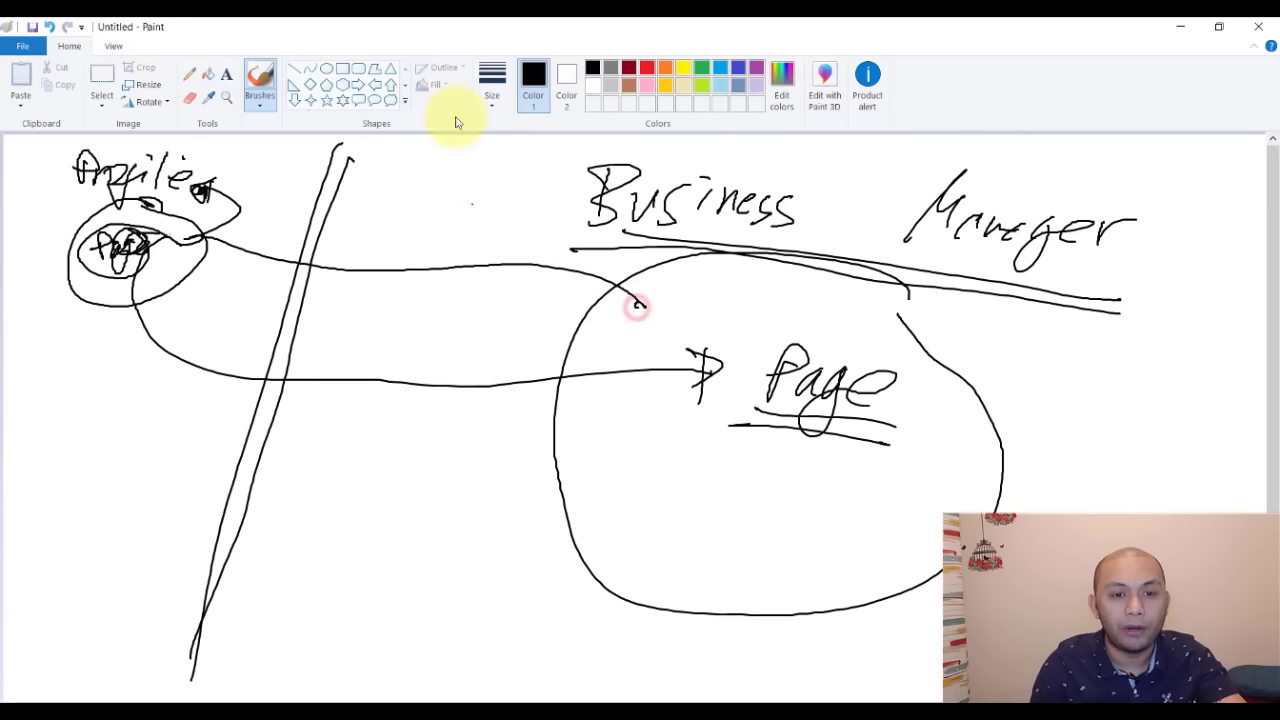
{"action": "left_click", "coordinate": [647, 67]}
{"action": "mouse_move", "coordinate": [73, 273]}
{"action": "left_mouse_down"}
{"action": "mouse_move", "coordinate": [109, 251]}
{"action": "mouse_move", "coordinate": [150, 255]}
{"action": "left_mouse_up"}
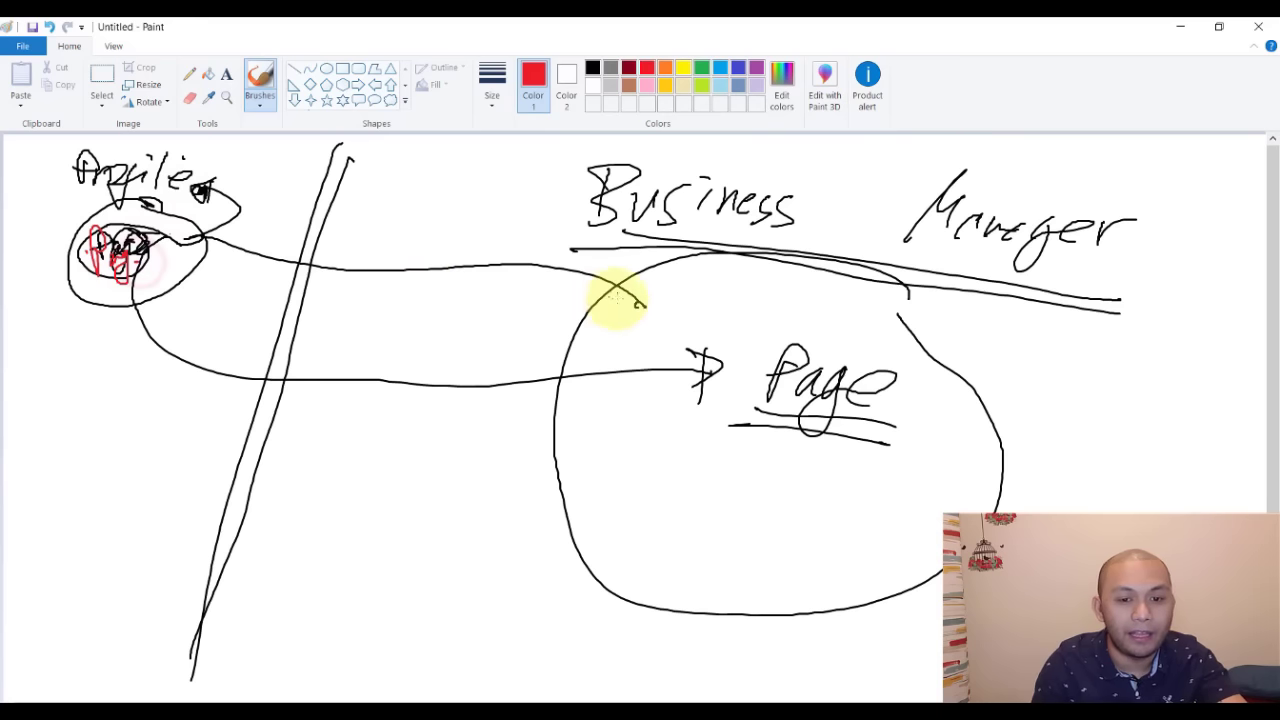
{"action": "mouse_move", "coordinate": [660, 317]}
{"action": "left_mouse_down"}
{"action": "mouse_move", "coordinate": [127, 225]}
{"action": "mouse_move", "coordinate": [200, 366]}
{"action": "mouse_move", "coordinate": [686, 392]}
{"action": "mouse_move", "coordinate": [672, 375]}
{"action": "left_mouse_up"}
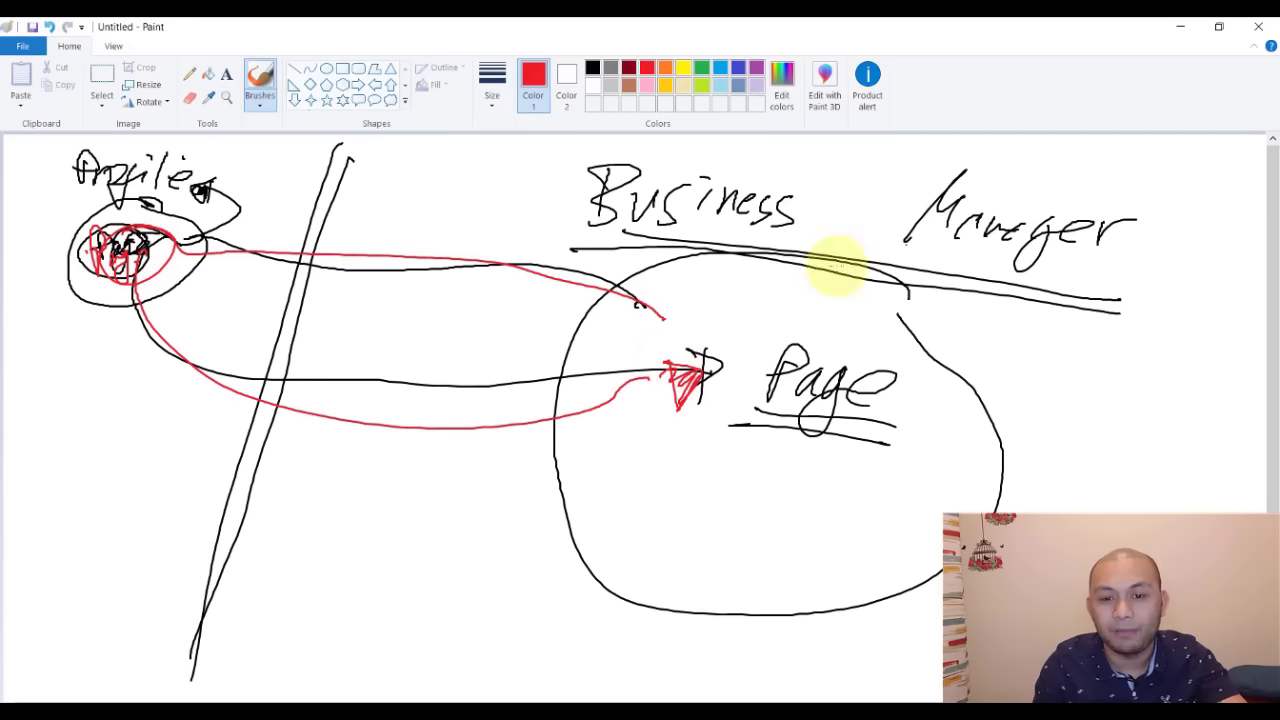
{"action": "left_click_drag", "start_coordinate": [729, 263], "coordinate": [990, 300]}
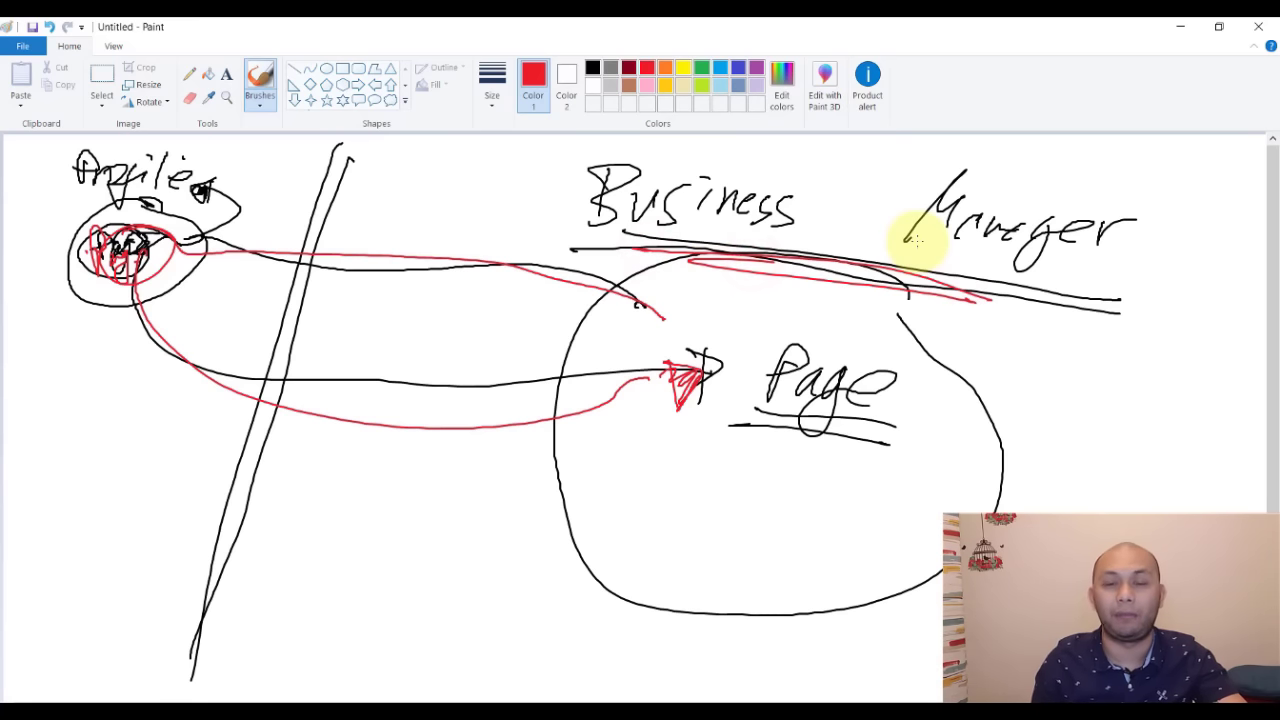
{"action": "key", "text": "alt+Tab"}
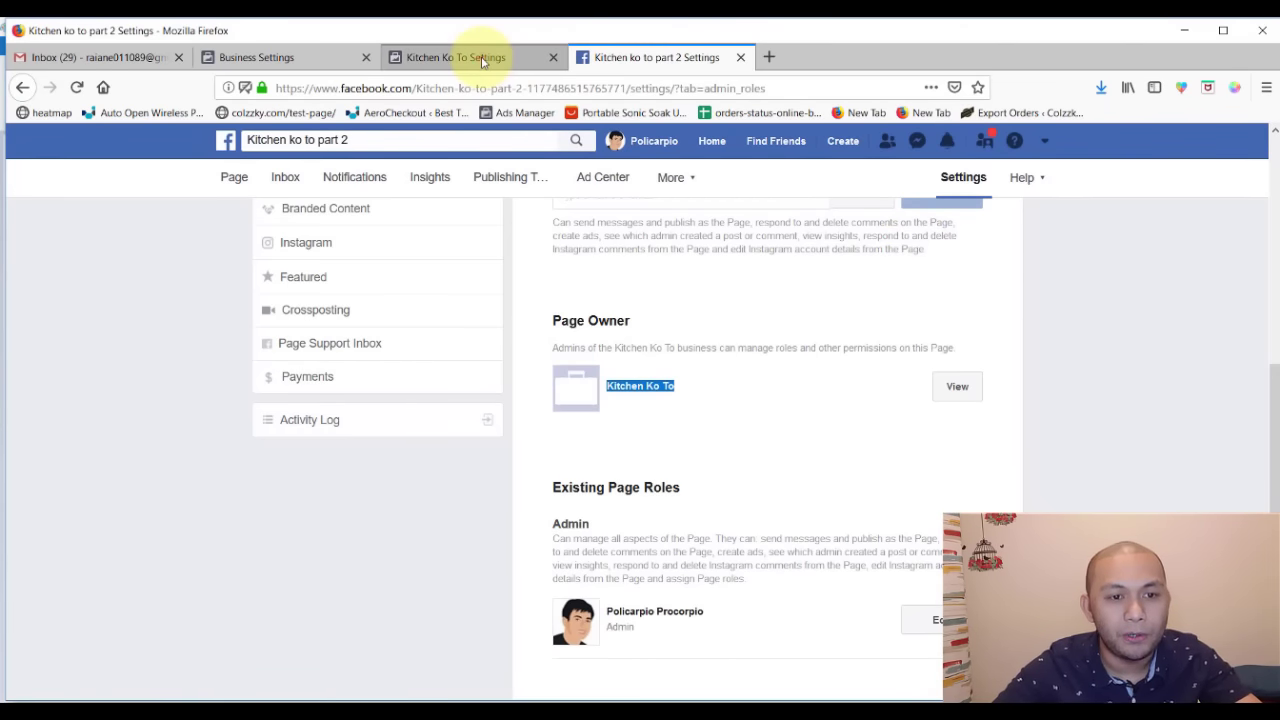
- Go to Business Settings > Ad Accounts and start creating a new ad account
{"action": "left_click", "coordinate": [480, 59]}
{"action": "left_click", "coordinate": [292, 57]}
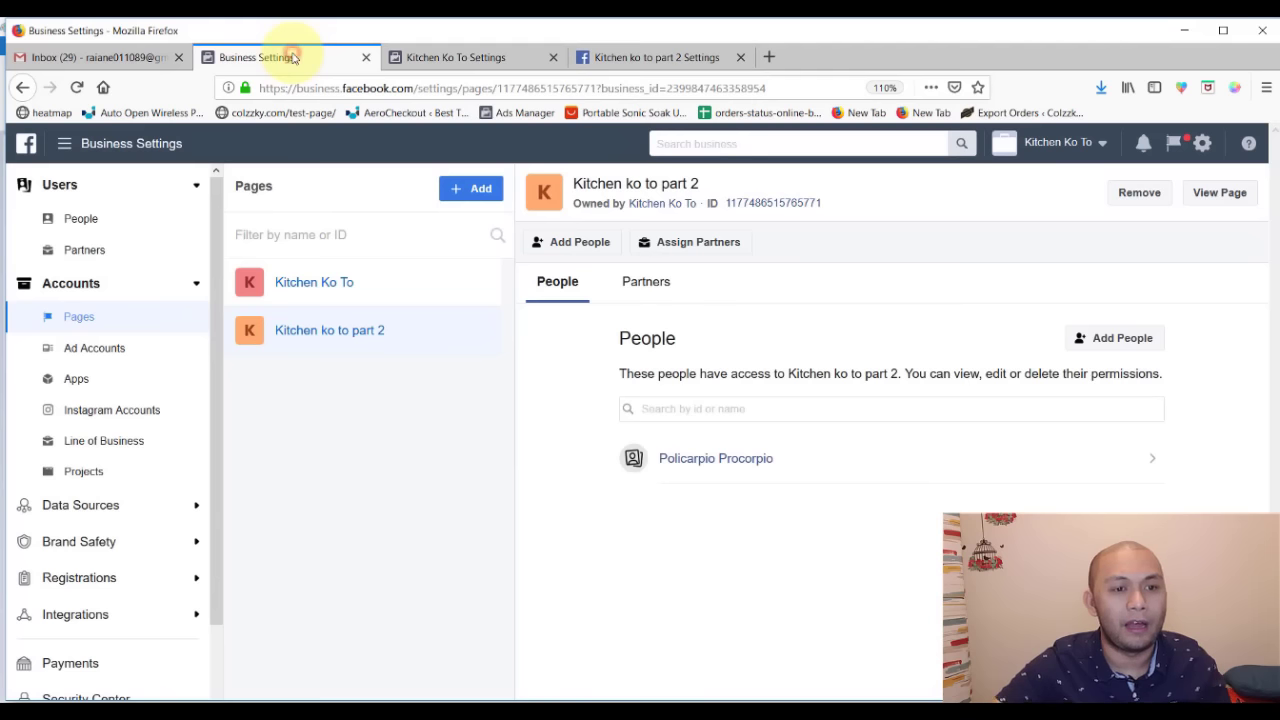
{"action": "double_click", "coordinate": [126, 347]}
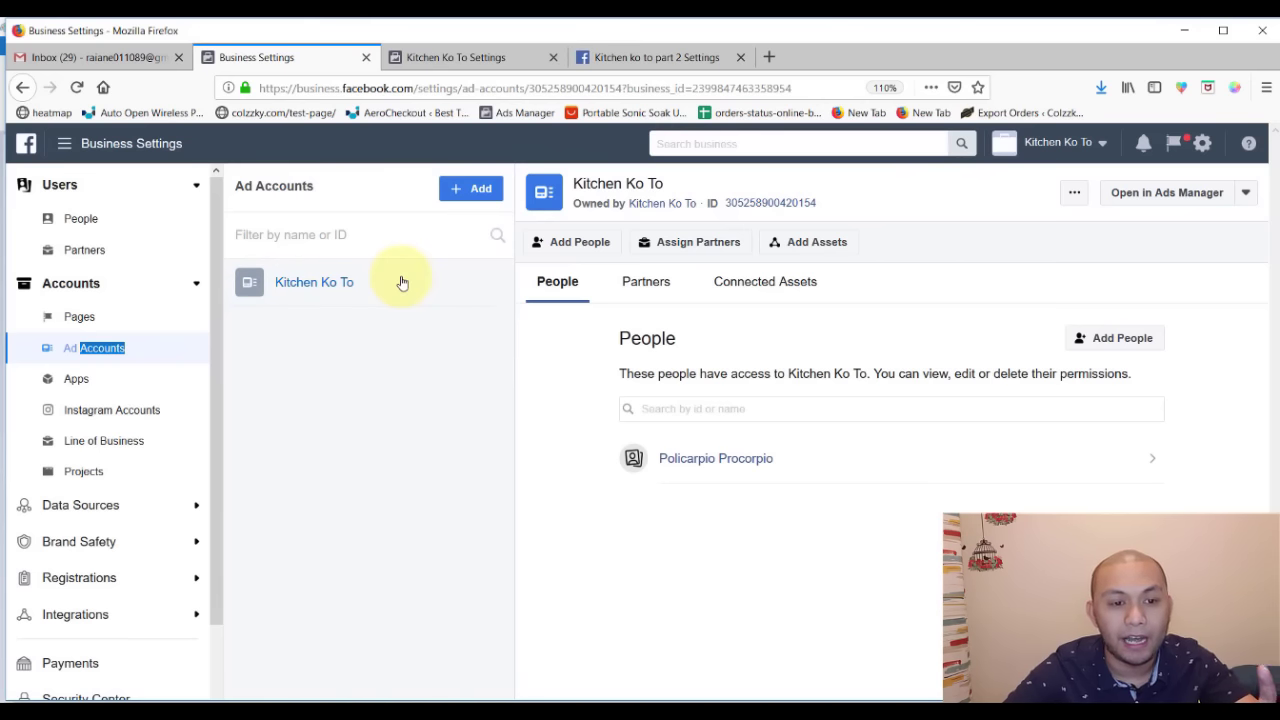
{"action": "left_click", "coordinate": [455, 188]}
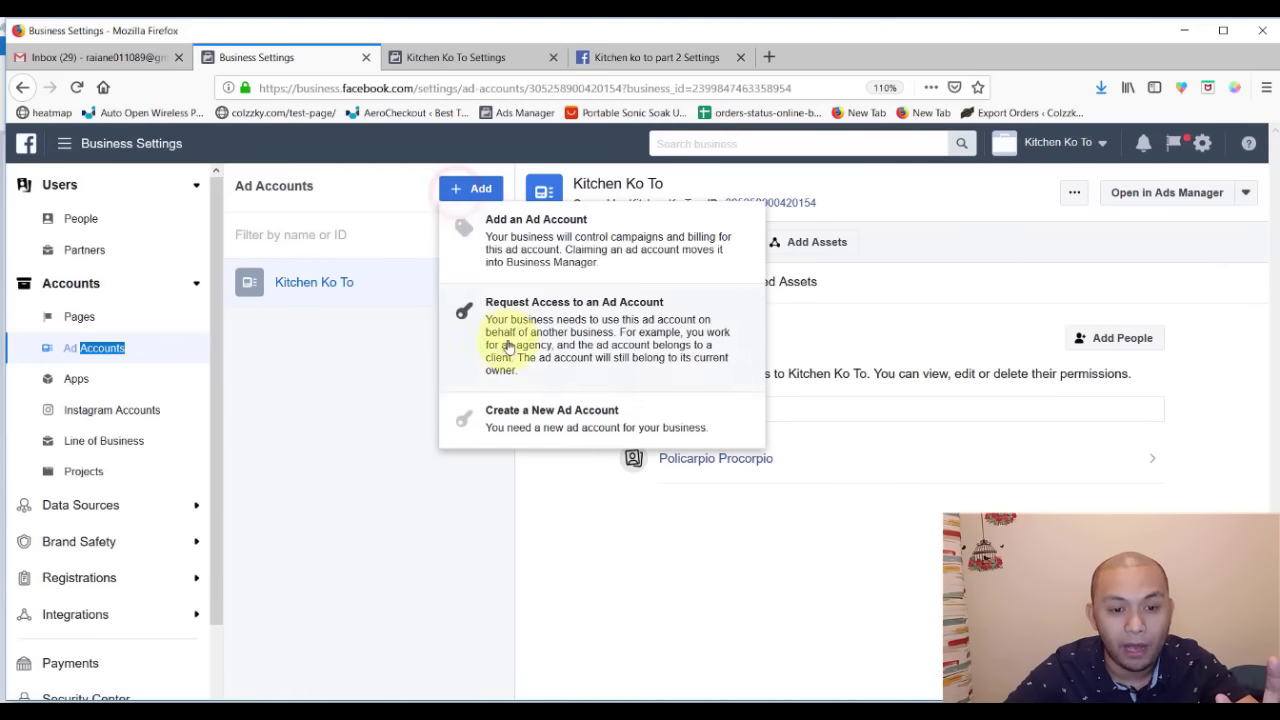
{"action": "left_click", "coordinate": [503, 421]}
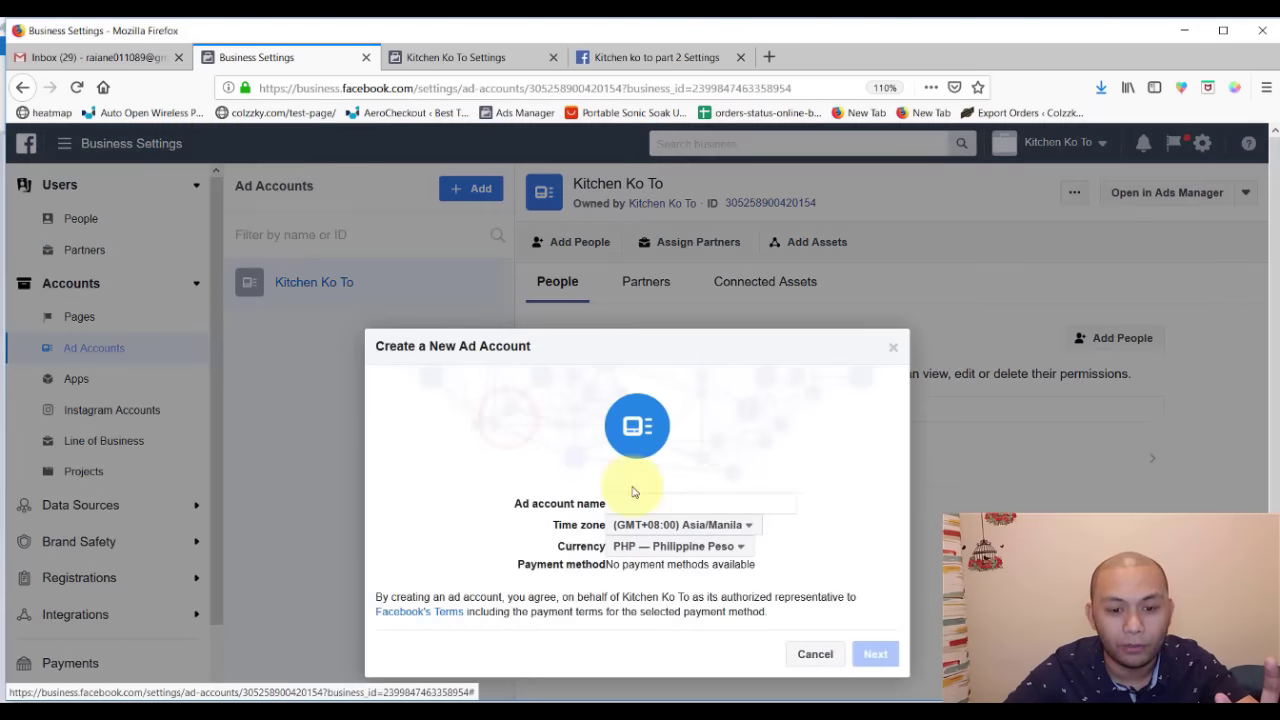
- Name the new account for Kitchen Ko To and create it; it hits the account limit, then close the error
{"action": "left_click", "coordinate": [640, 489]}
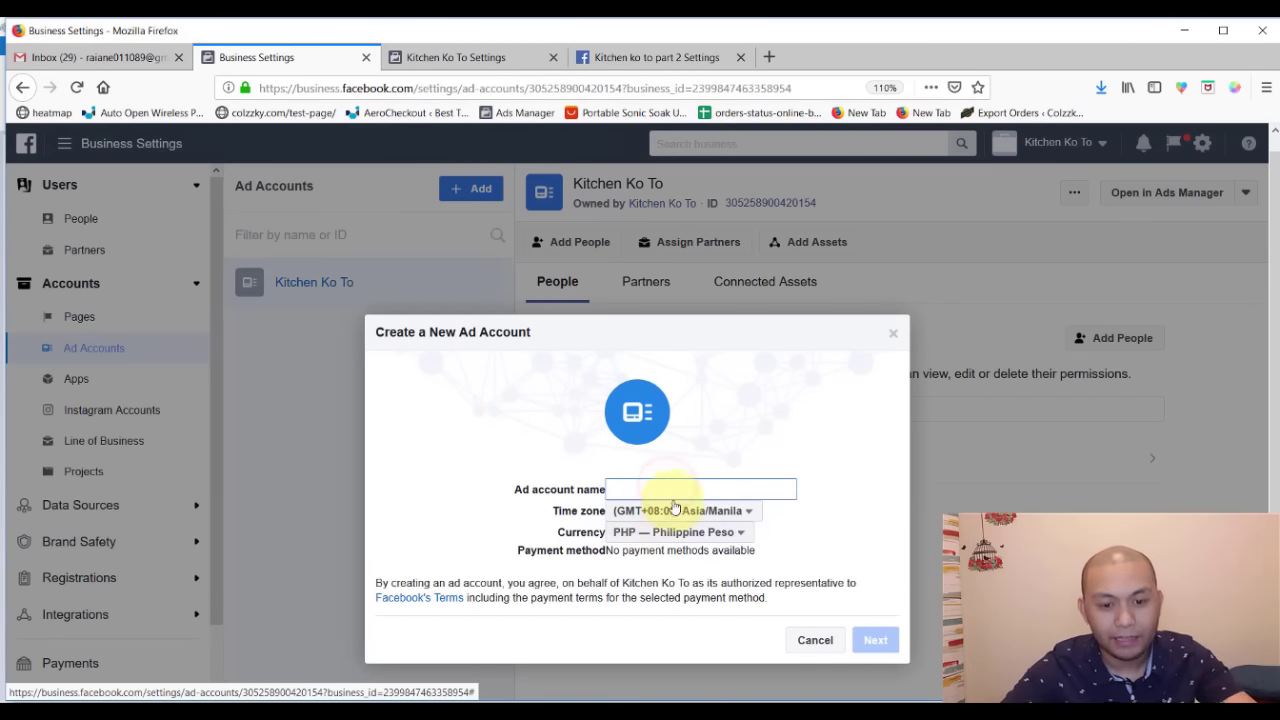
{"action": "type", "text": "Kitchen Ko To Part 2"}
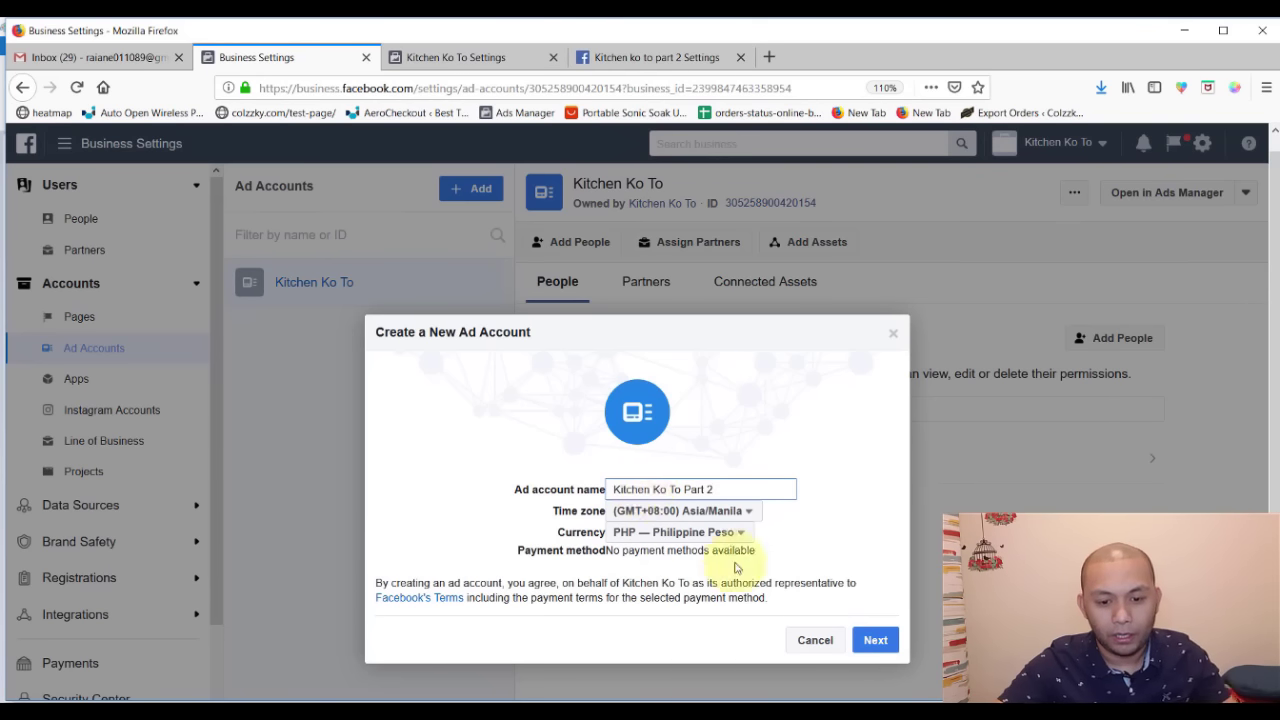
{"action": "left_click", "coordinate": [875, 640]}
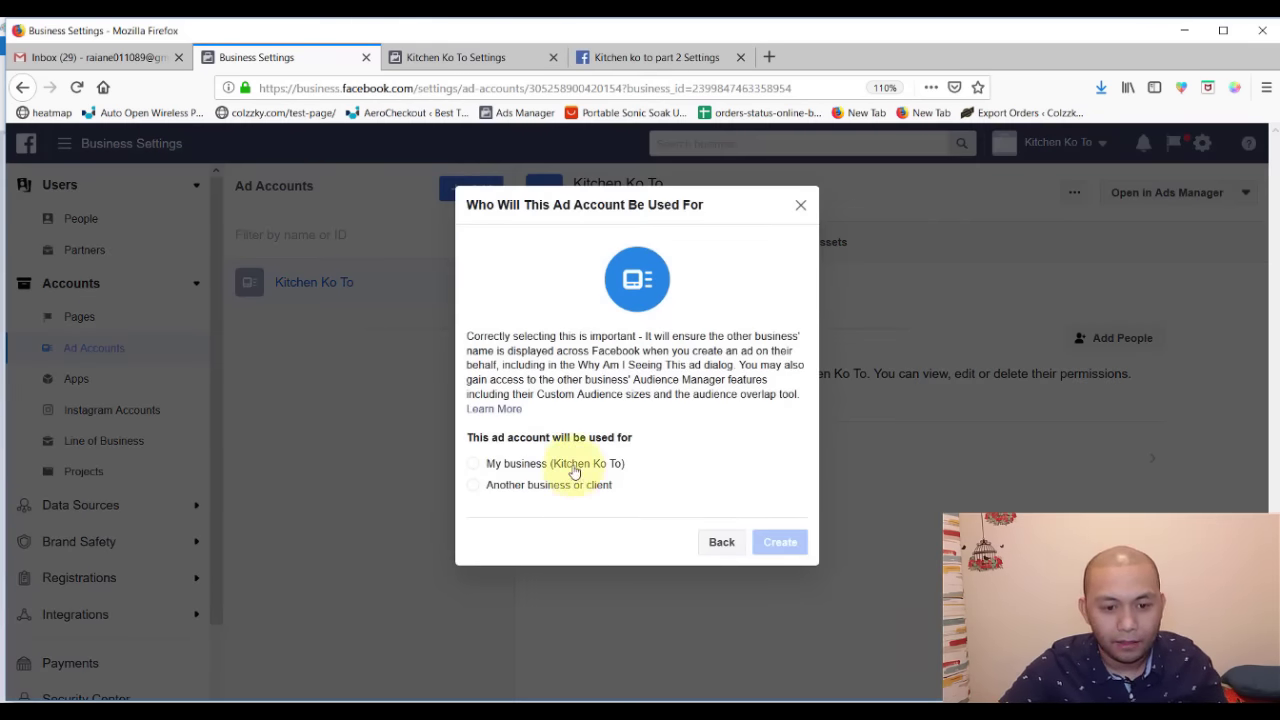
{"action": "left_click", "coordinate": [571, 464]}
{"action": "left_click", "coordinate": [784, 545]}
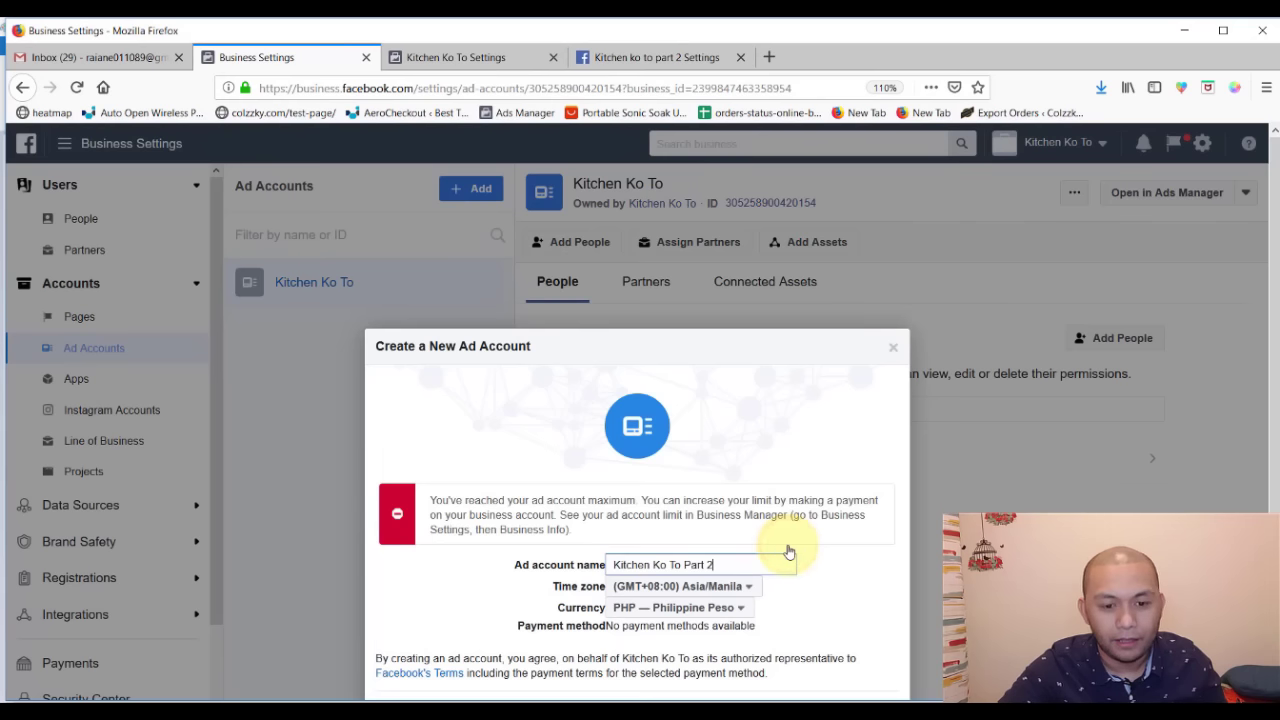
{"action": "left_click_drag", "start_coordinate": [585, 461], "coordinate": [429, 418]}
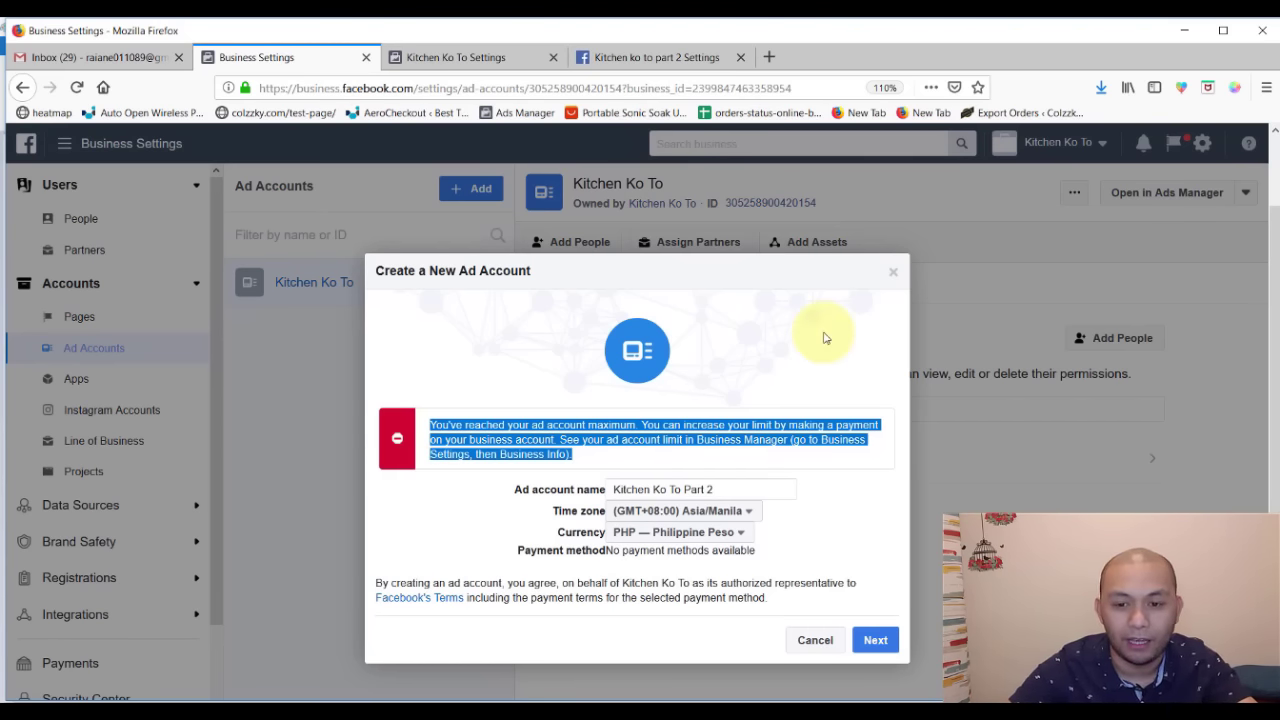
{"action": "left_click", "coordinate": [894, 273]}
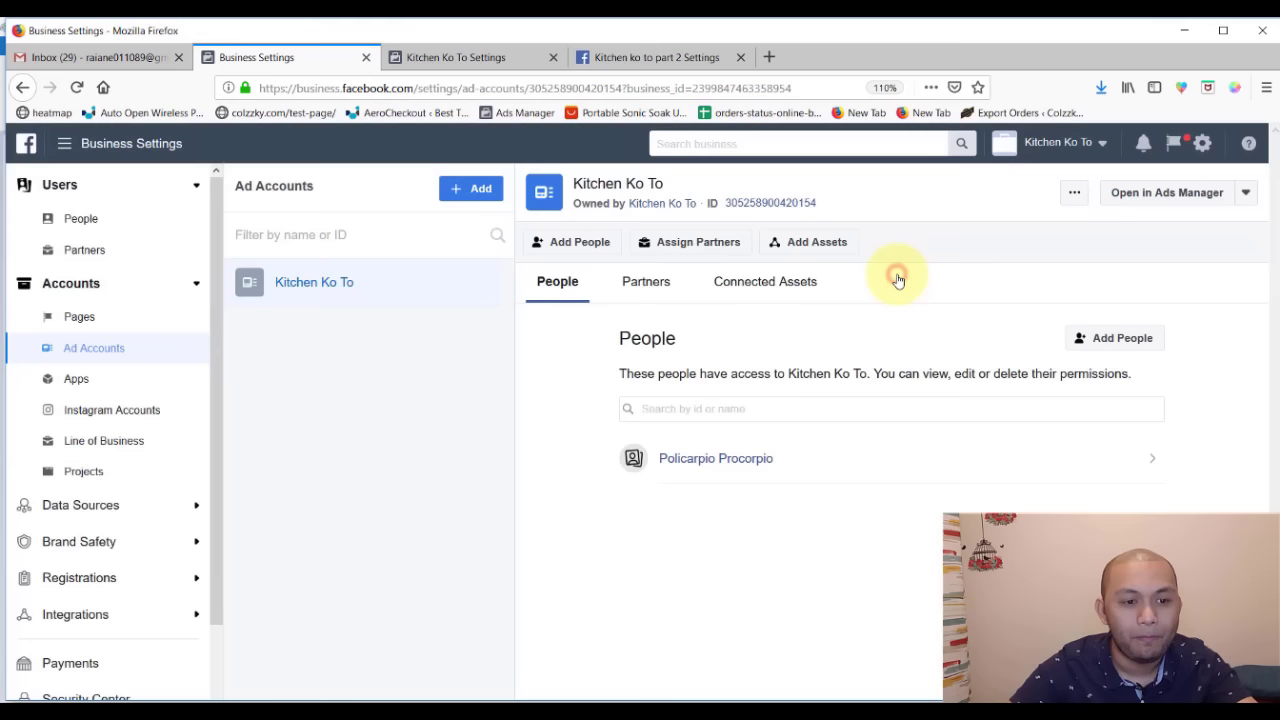
{"action": "left_click", "coordinate": [110, 388]}
- Browse the Instagram accounts, Catalogs and Pixels pages in Business Settings
{"action": "left_click", "coordinate": [152, 417]}
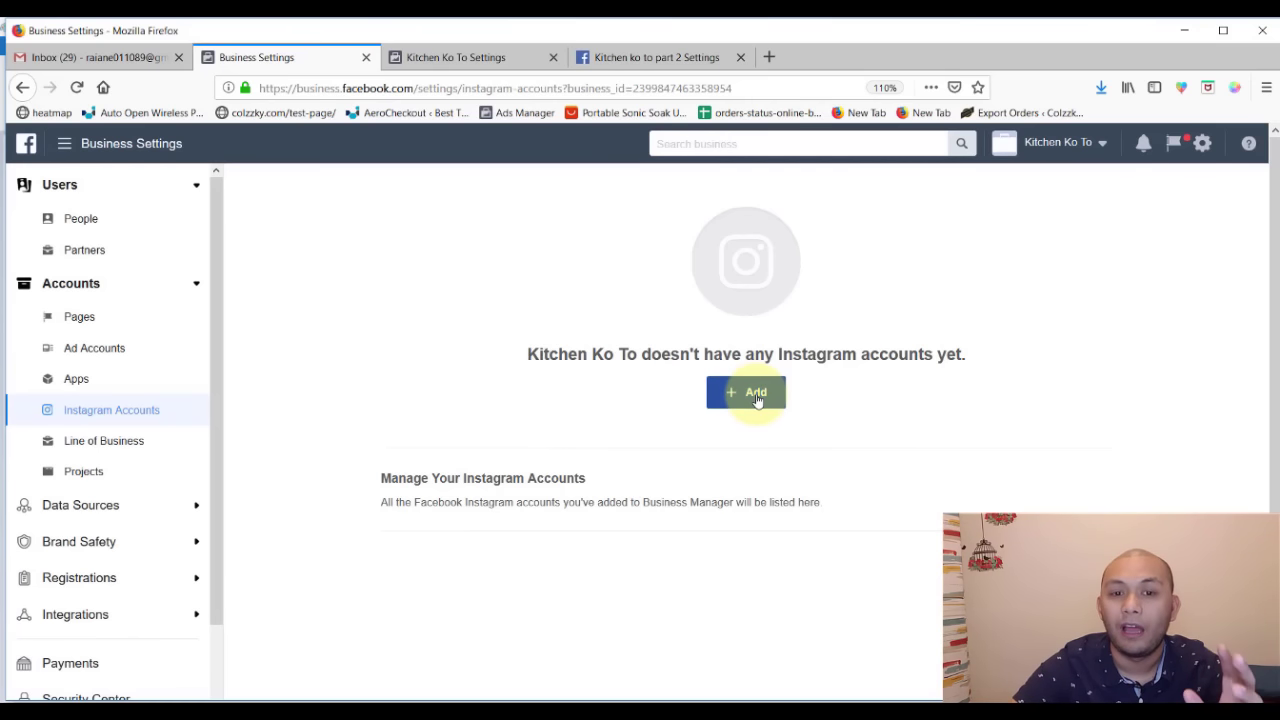
{"action": "left_click", "coordinate": [663, 59]}
{"action": "scroll", "coordinate": [608, 203], "scroll_direction": "up", "scroll_amount": 5}
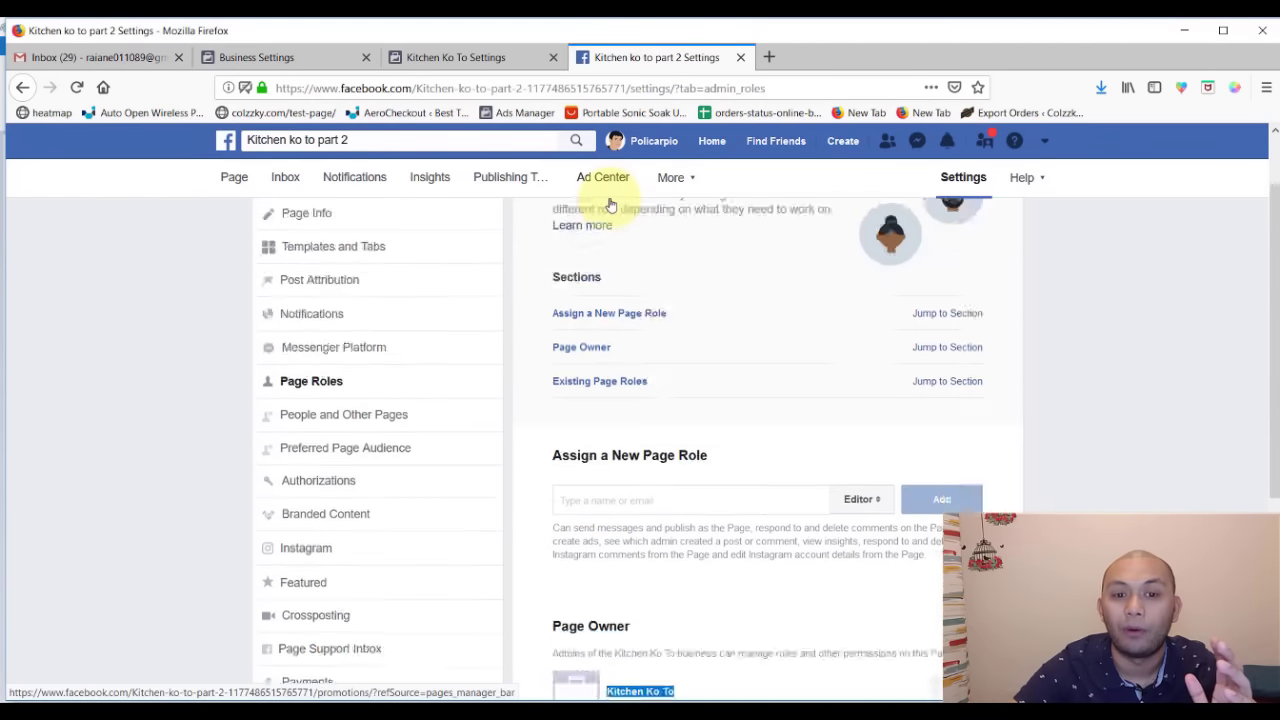
{"action": "left_click", "coordinate": [275, 55]}
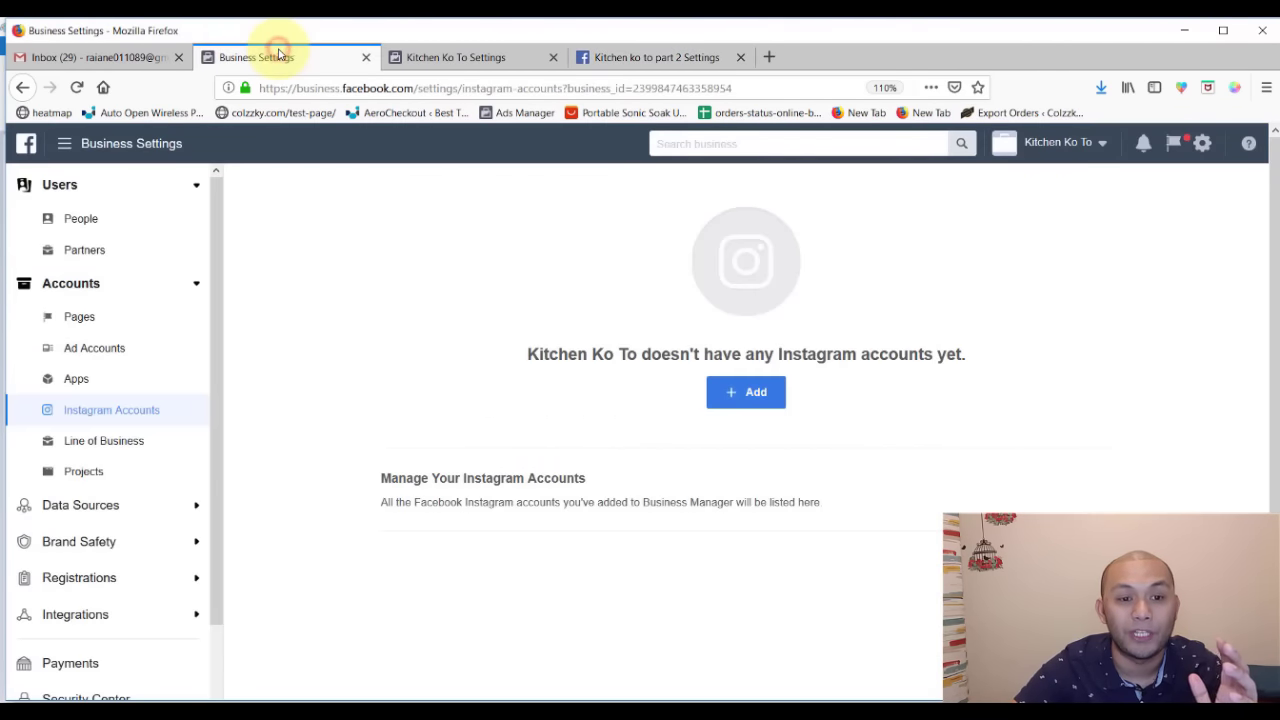
{"action": "left_click", "coordinate": [82, 504]}
{"action": "scroll", "coordinate": [86, 500], "scroll_direction": "down", "scroll_amount": 3}
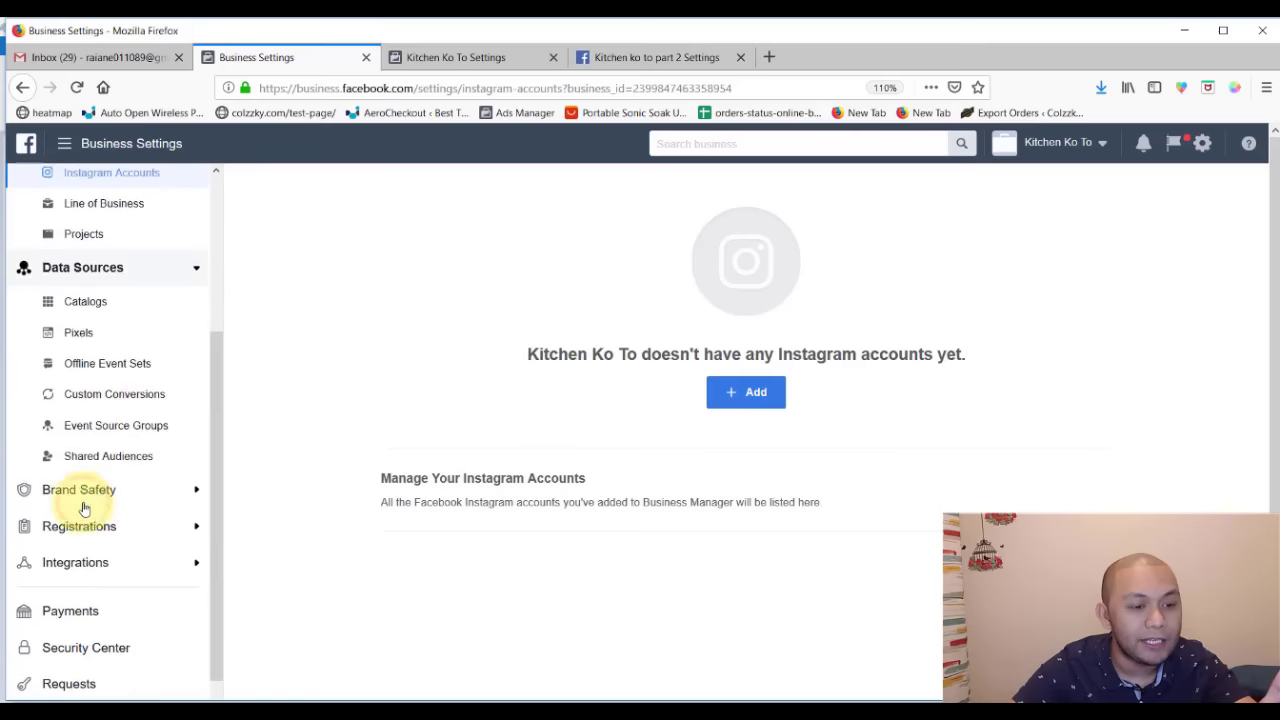
{"action": "left_click", "coordinate": [88, 297]}
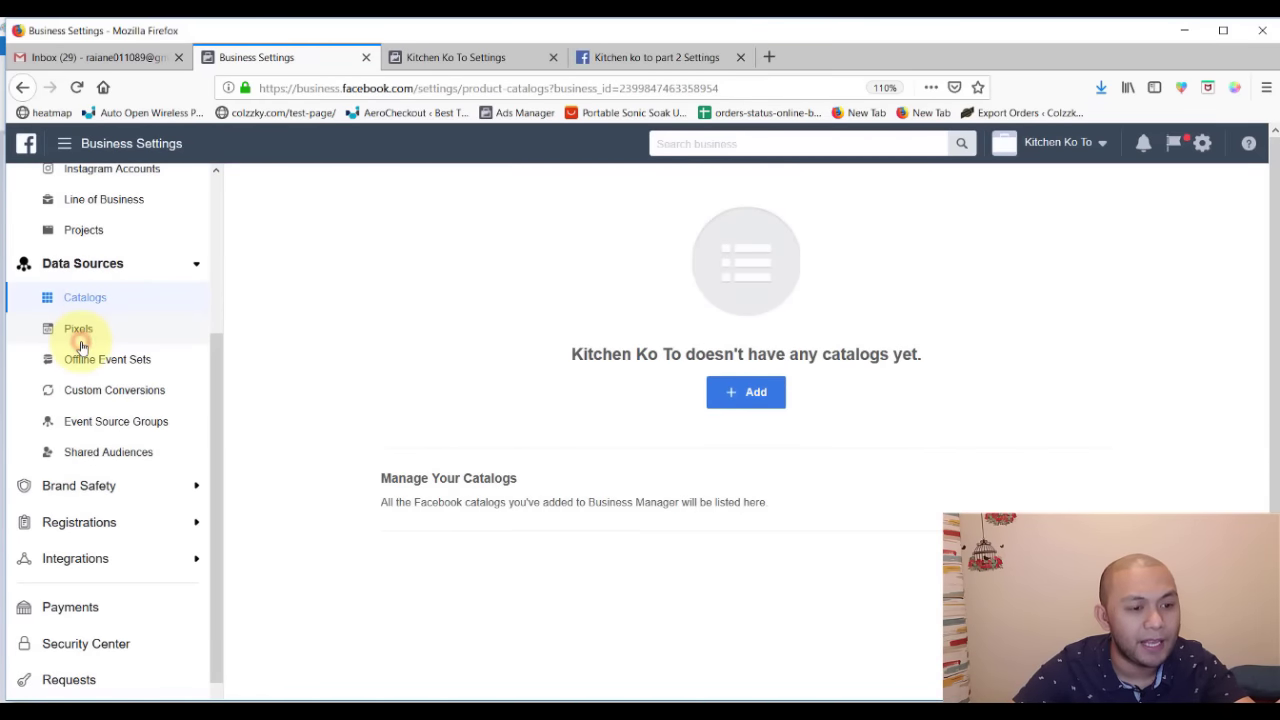
{"action": "left_click", "coordinate": [79, 331]}
{"action": "scroll", "coordinate": [113, 466], "scroll_direction": "up", "scroll_amount": 3}
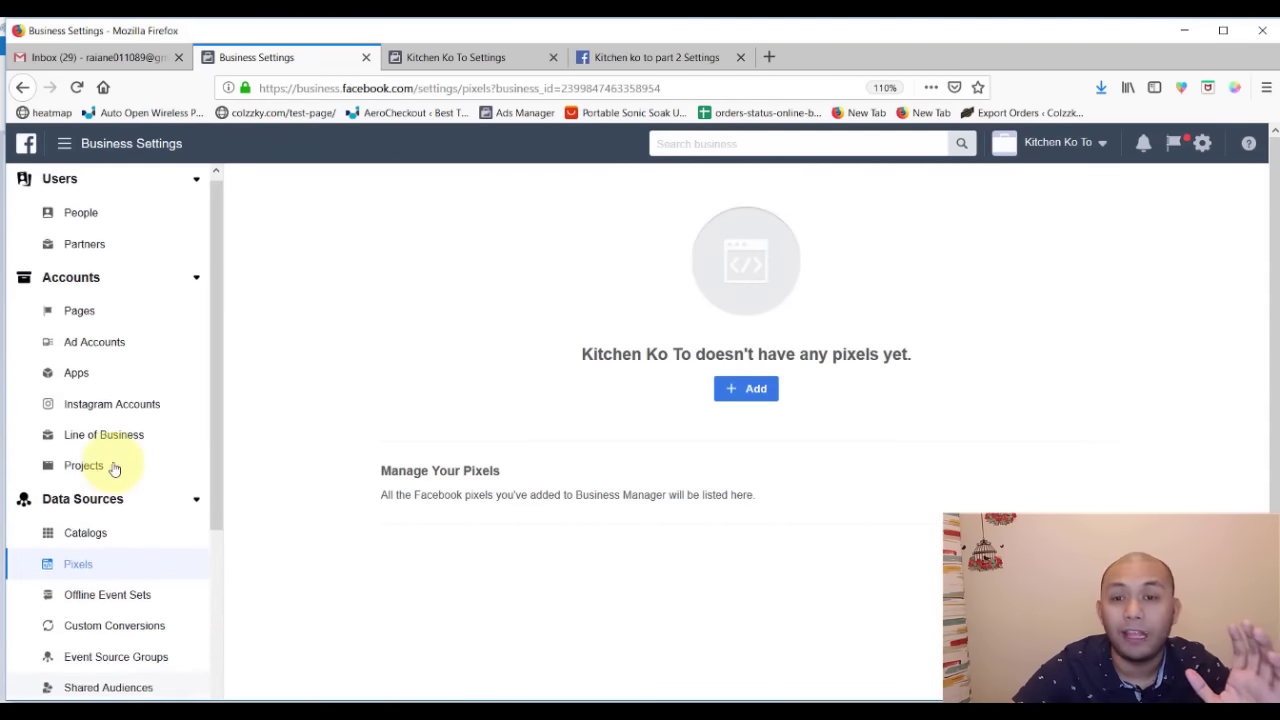
{"action": "left_click", "coordinate": [67, 545]}
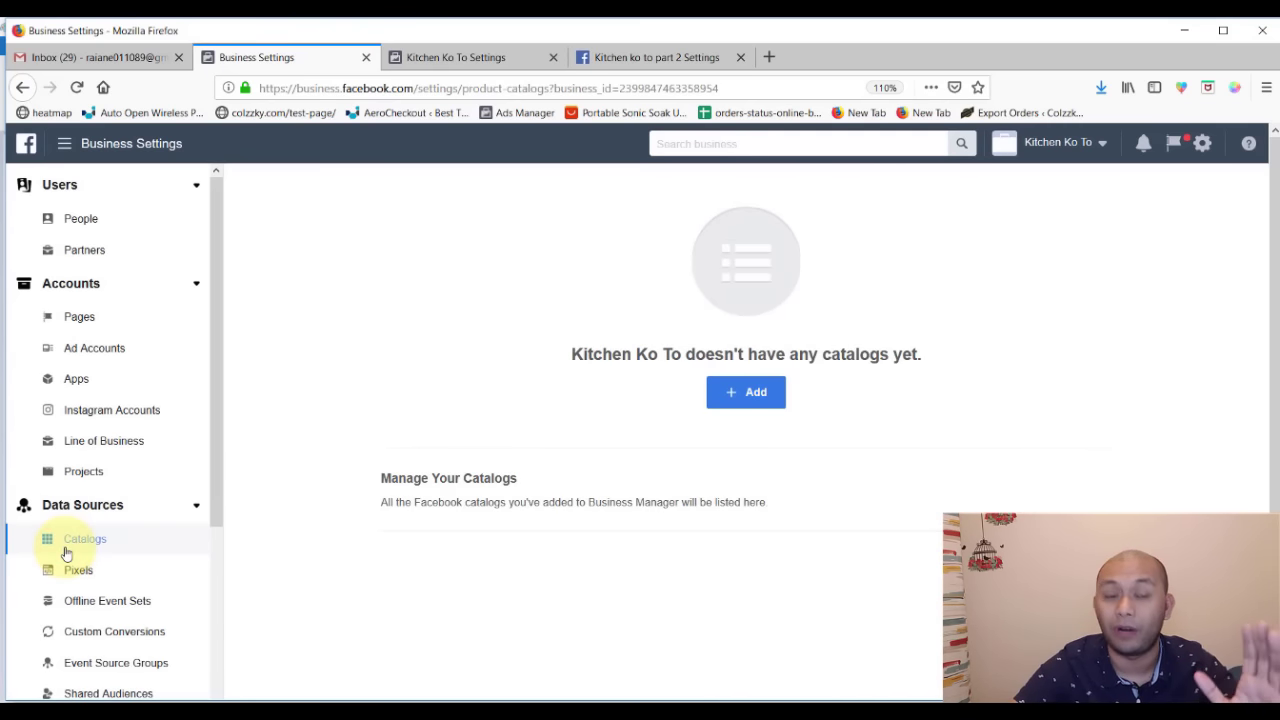
{"action": "scroll", "coordinate": [67, 552], "scroll_direction": "down", "scroll_amount": 3}
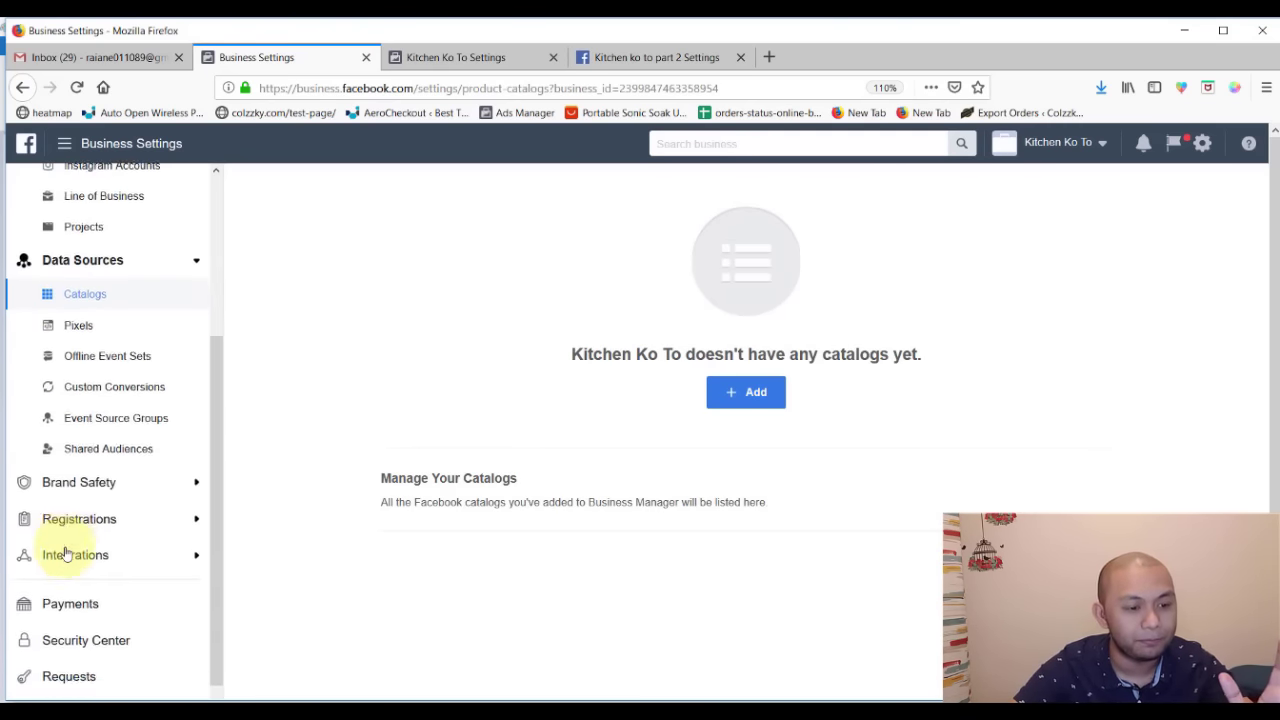
- Expand Brand Safety and Registrations, then view People, Pages and the Kitchen Ko To ad account
{"action": "left_click", "coordinate": [90, 494]}
{"action": "scroll", "coordinate": [93, 503], "scroll_direction": "down", "scroll_amount": 2}
{"action": "left_click", "coordinate": [105, 497]}
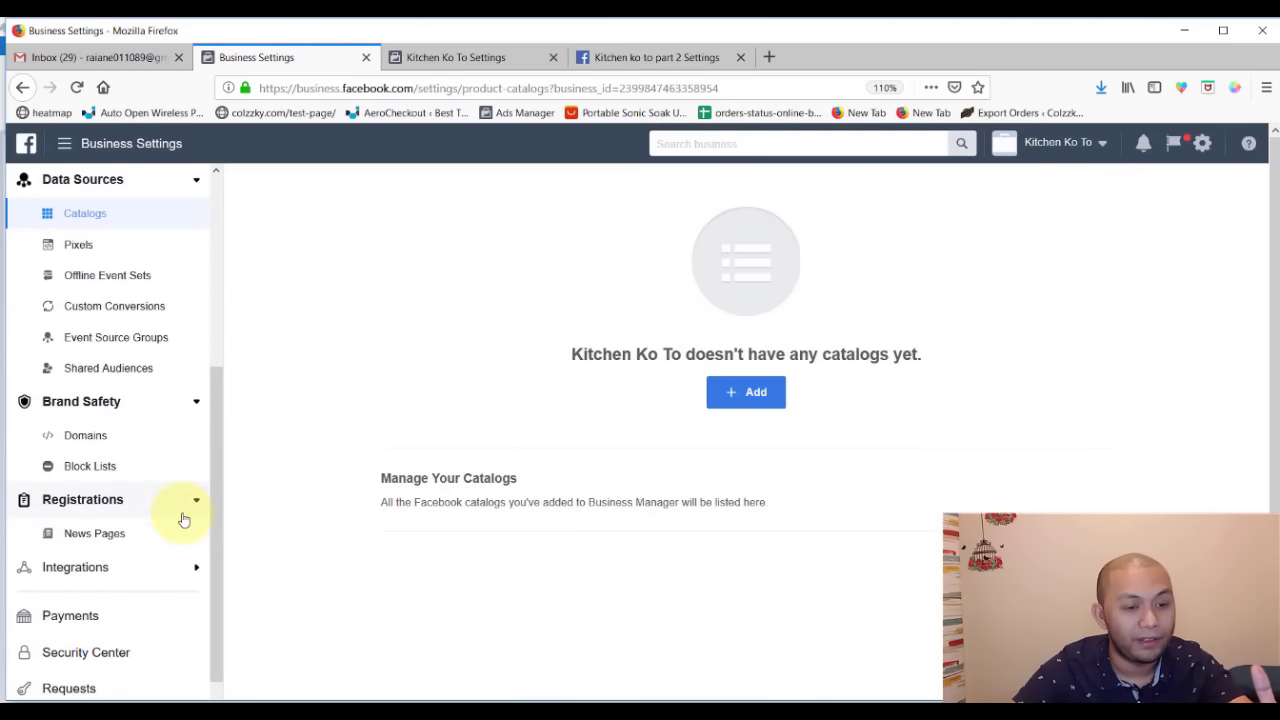
{"action": "scroll", "coordinate": [180, 517], "scroll_direction": "up", "scroll_amount": 3}
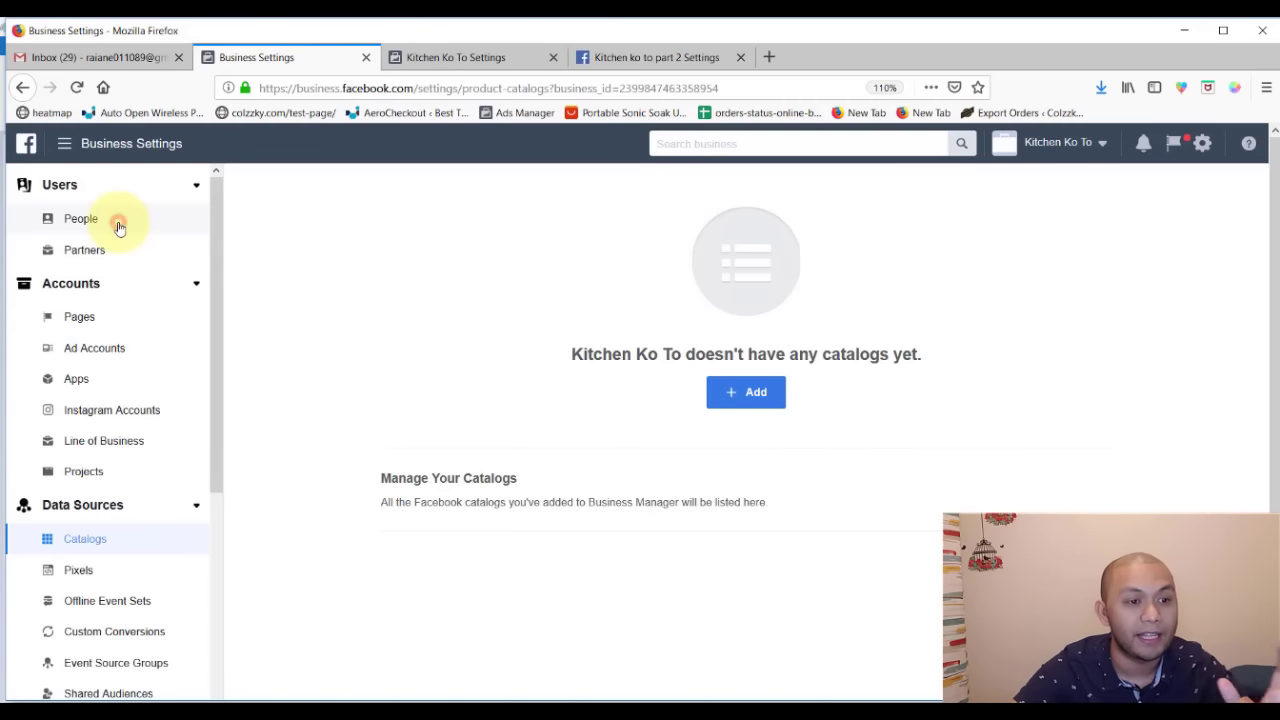
{"action": "left_click", "coordinate": [82, 219]}
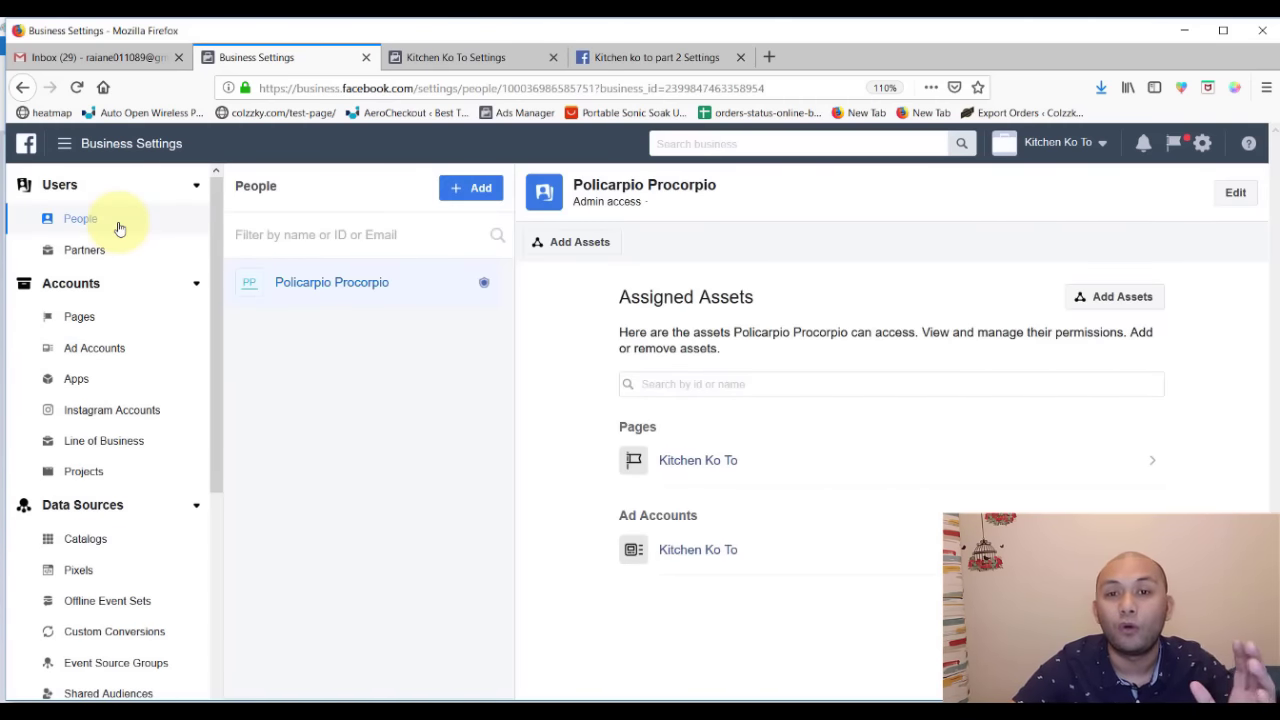
{"action": "left_click", "coordinate": [80, 318]}
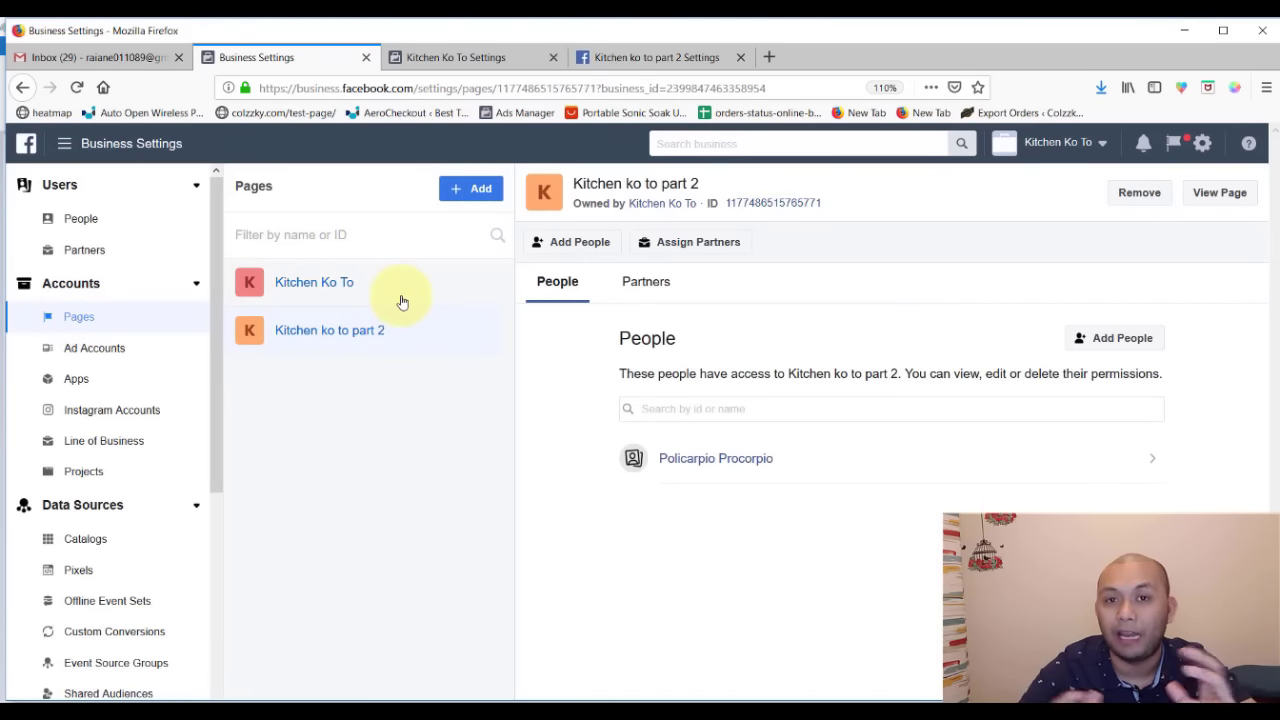
{"action": "left_click", "coordinate": [126, 349]}
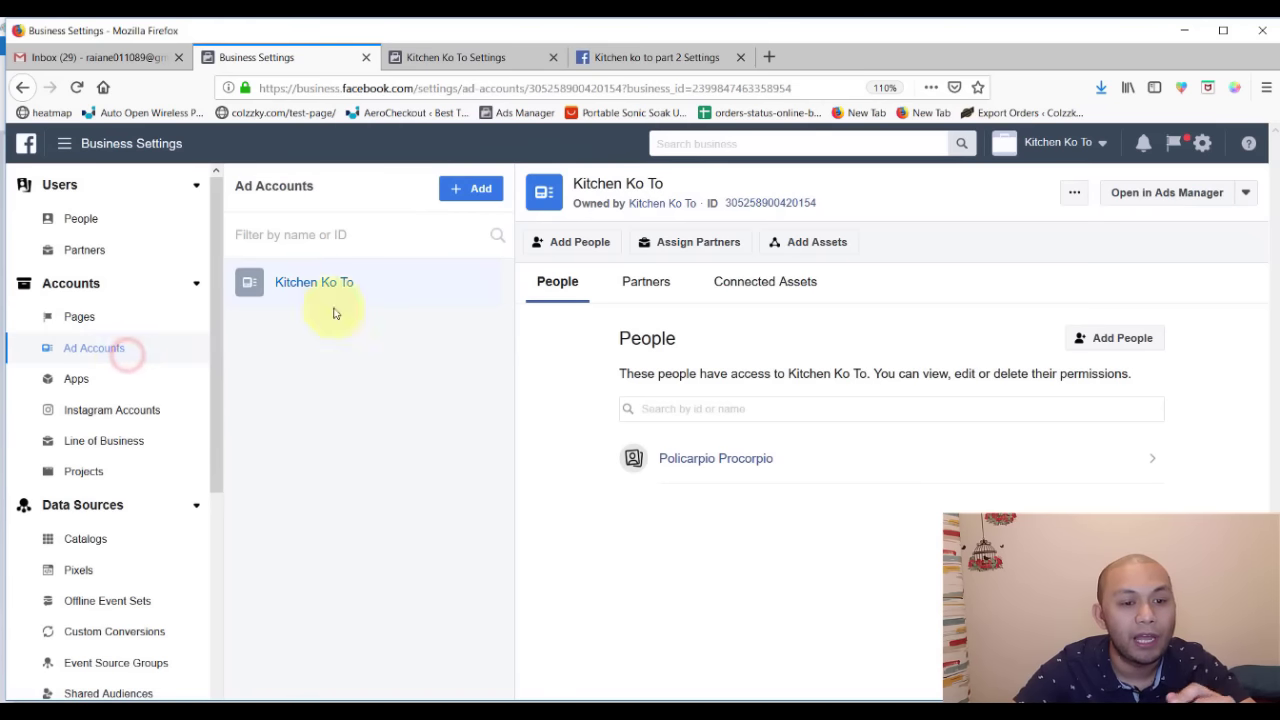
{"action": "left_click", "coordinate": [407, 290]}
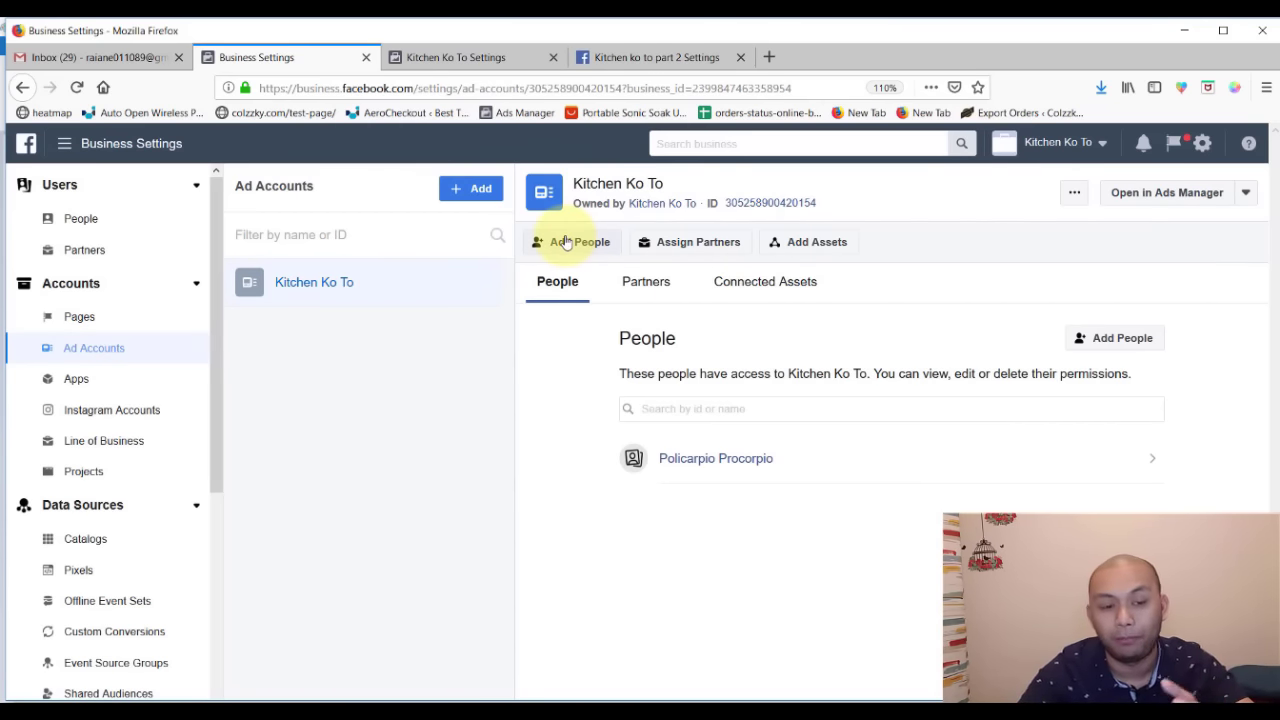
{"action": "left_click", "coordinate": [140, 344]}
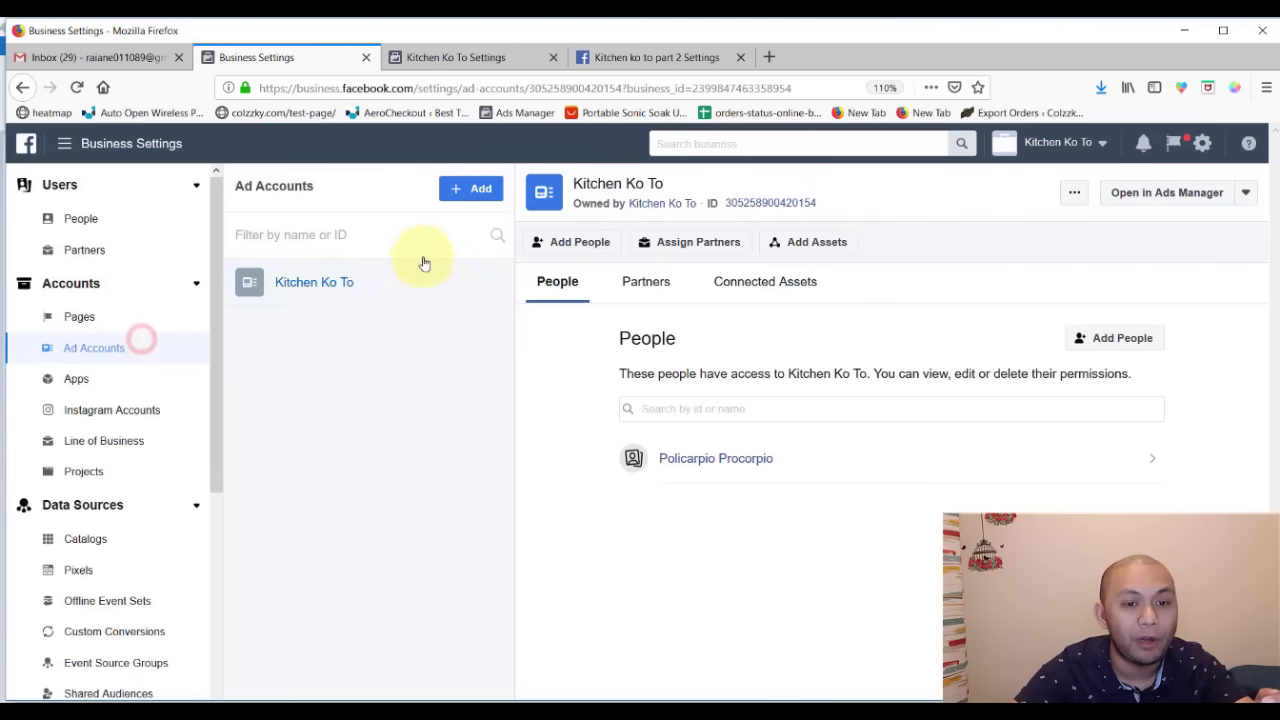
- Open and dismiss the Add options, then select the Kitchen Ko To account name
{"action": "left_click", "coordinate": [455, 190]}
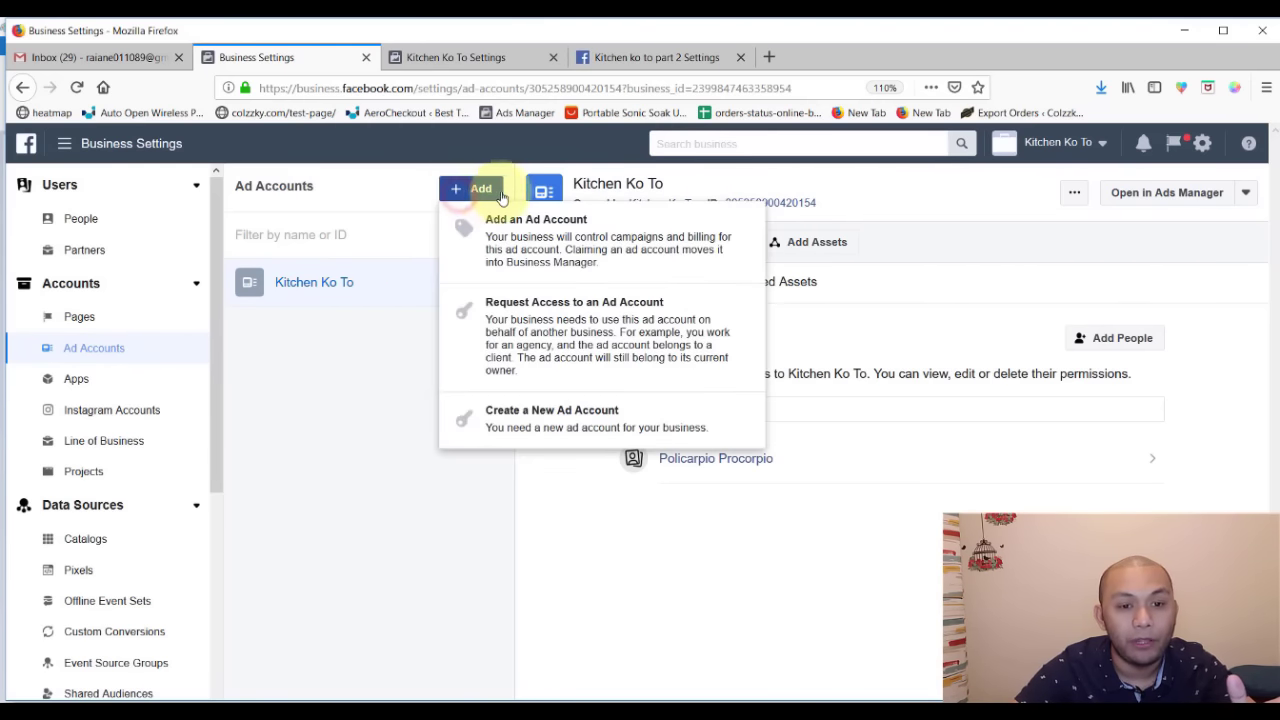
{"action": "left_click", "coordinate": [286, 428]}
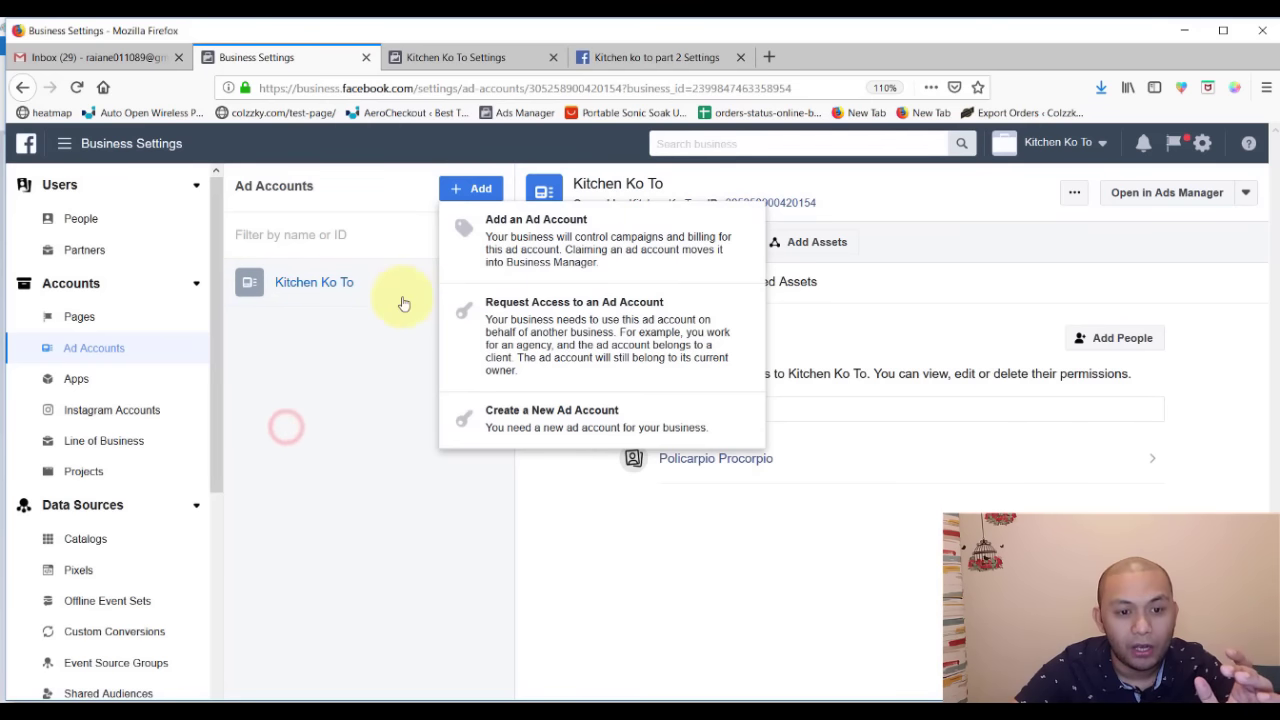
{"action": "left_click", "coordinate": [357, 352]}
{"action": "left_click", "coordinate": [423, 288]}
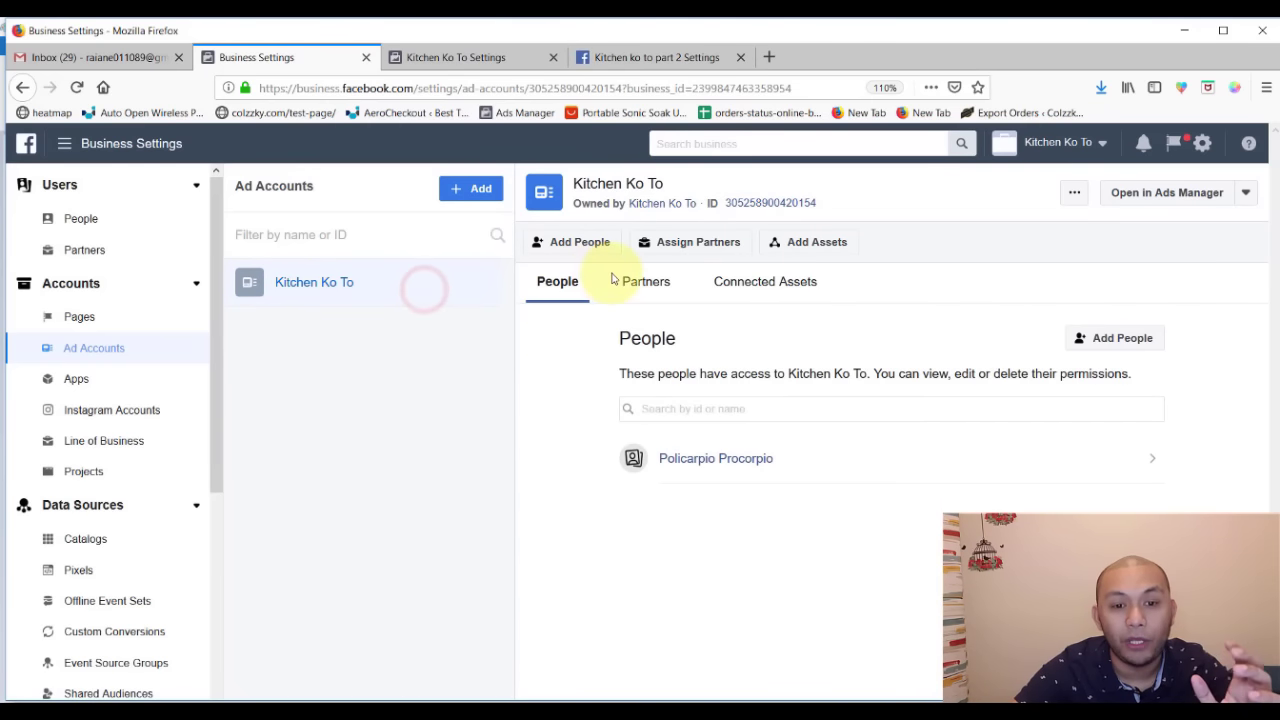
{"action": "triple_click", "coordinate": [398, 286]}
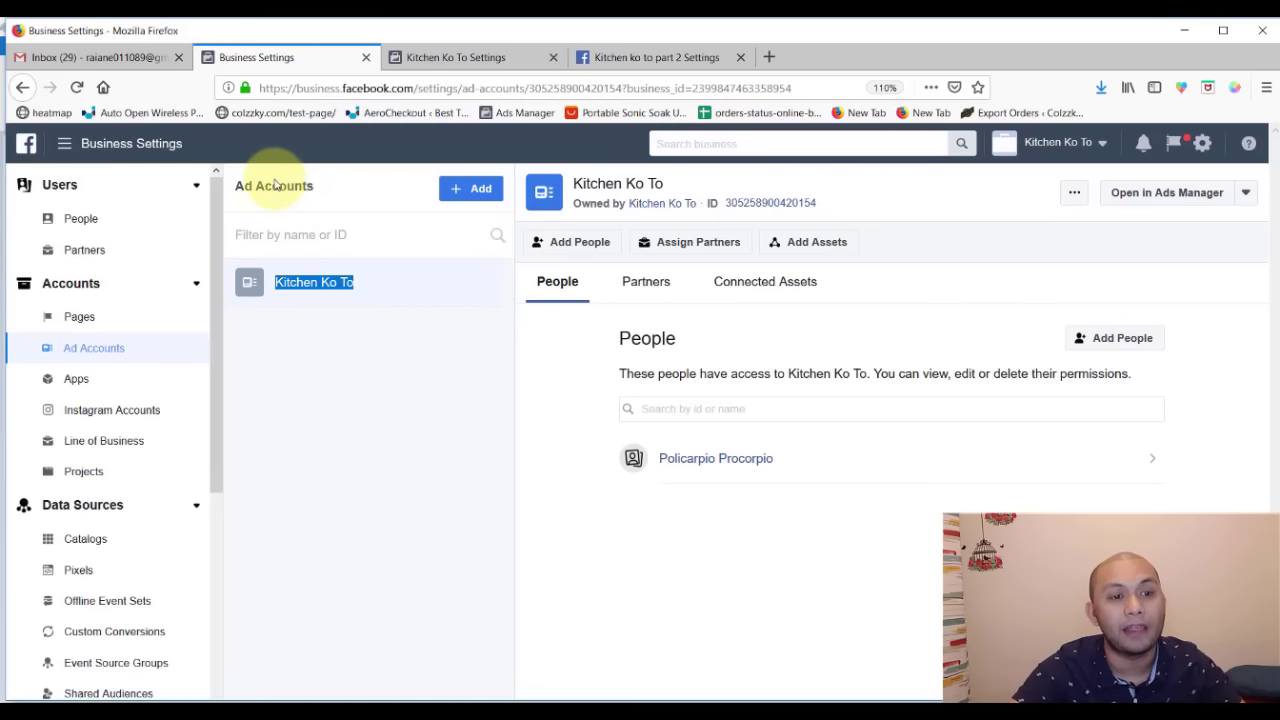
{"action": "left_click", "coordinate": [352, 193]}
- Give the business admin full Manage Ad Account permission on Kitchen Ko To
{"action": "left_click", "coordinate": [579, 244]}
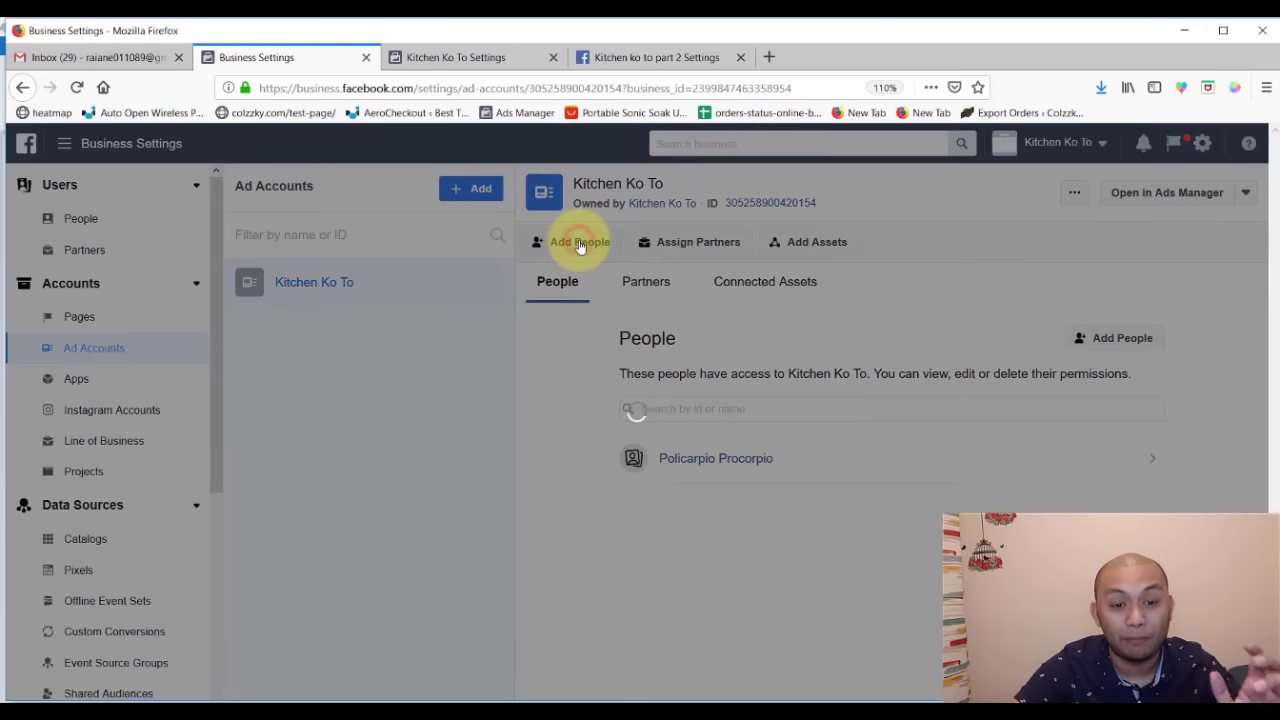
{"action": "left_click", "coordinate": [539, 293]}
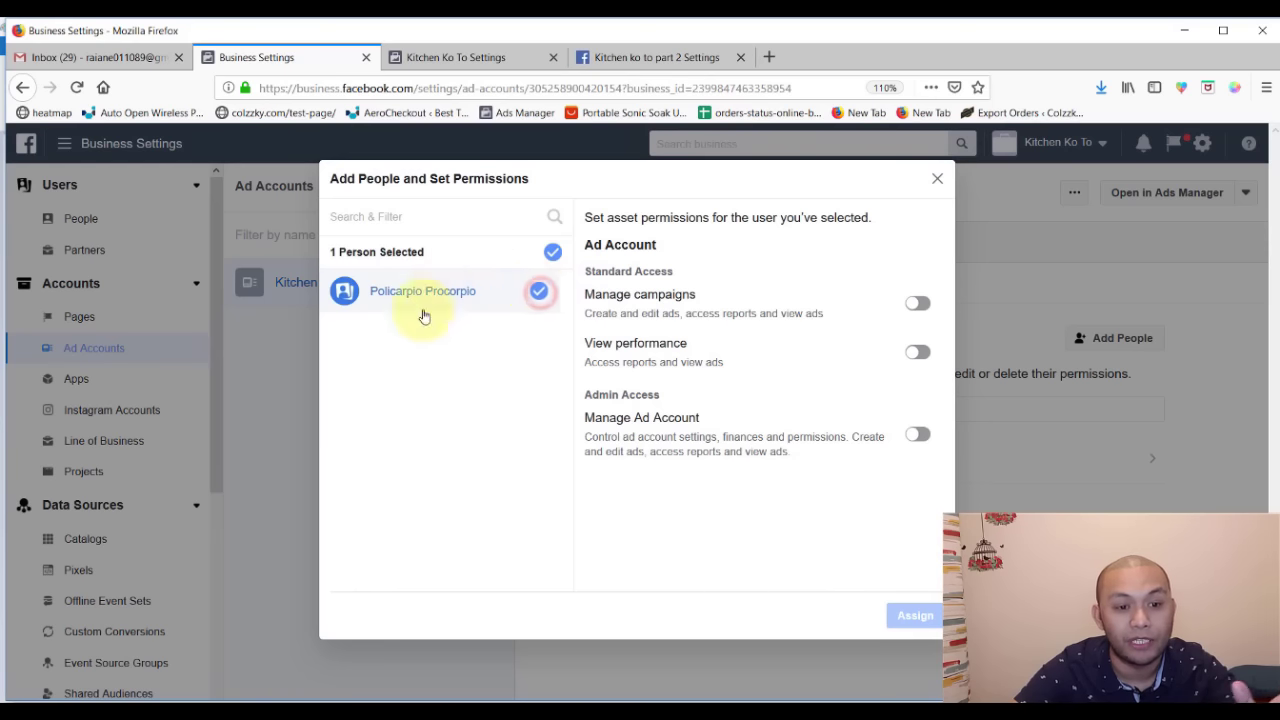
{"action": "left_click", "coordinate": [920, 436]}
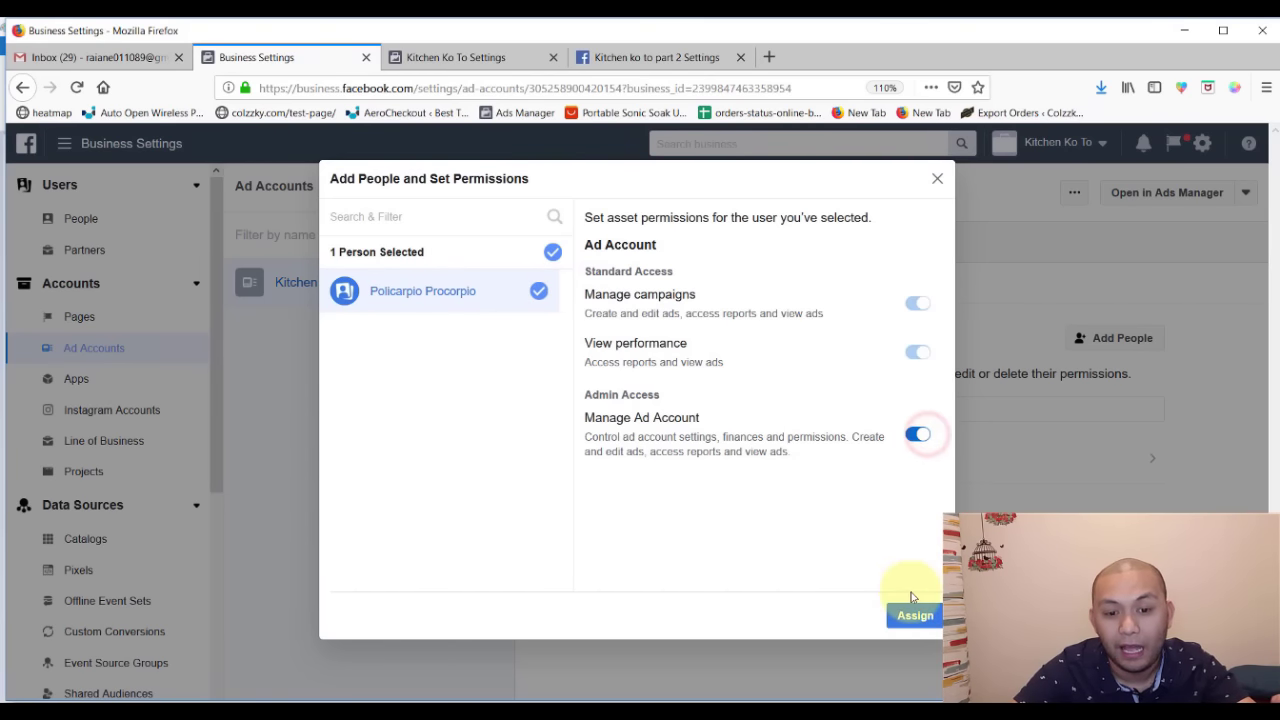
{"action": "left_click", "coordinate": [915, 614]}
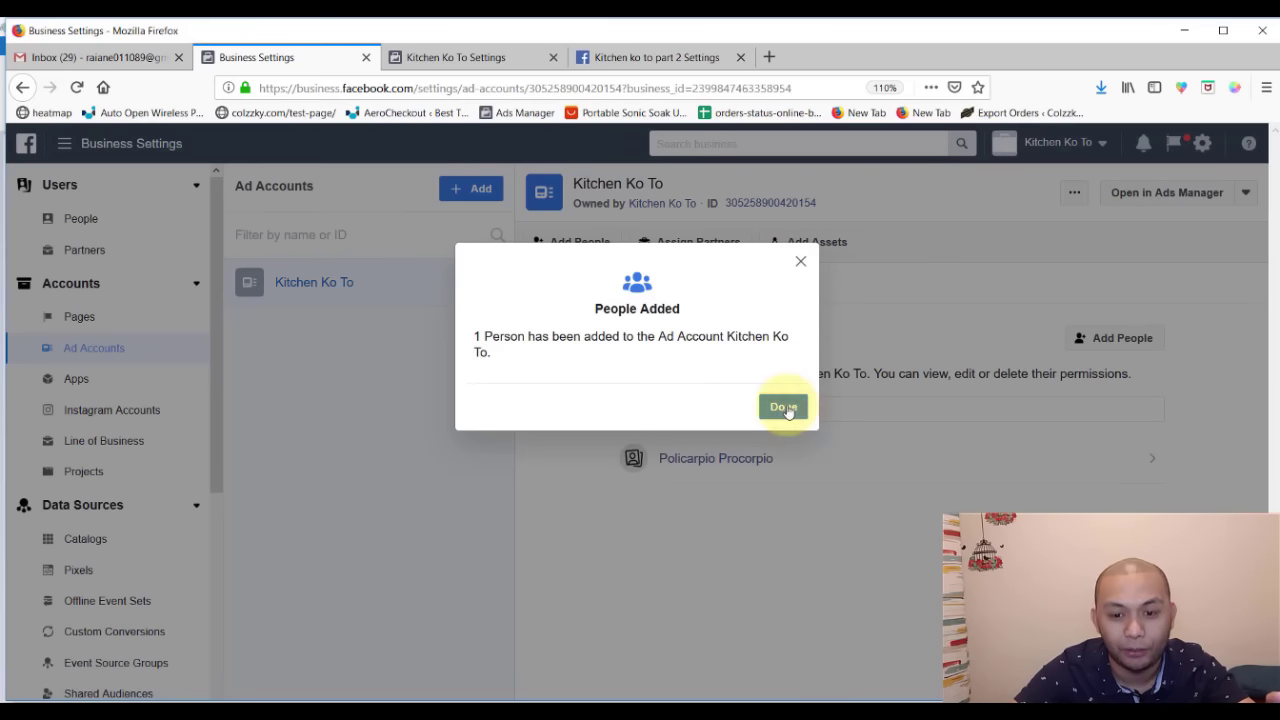
{"action": "left_click", "coordinate": [781, 407]}
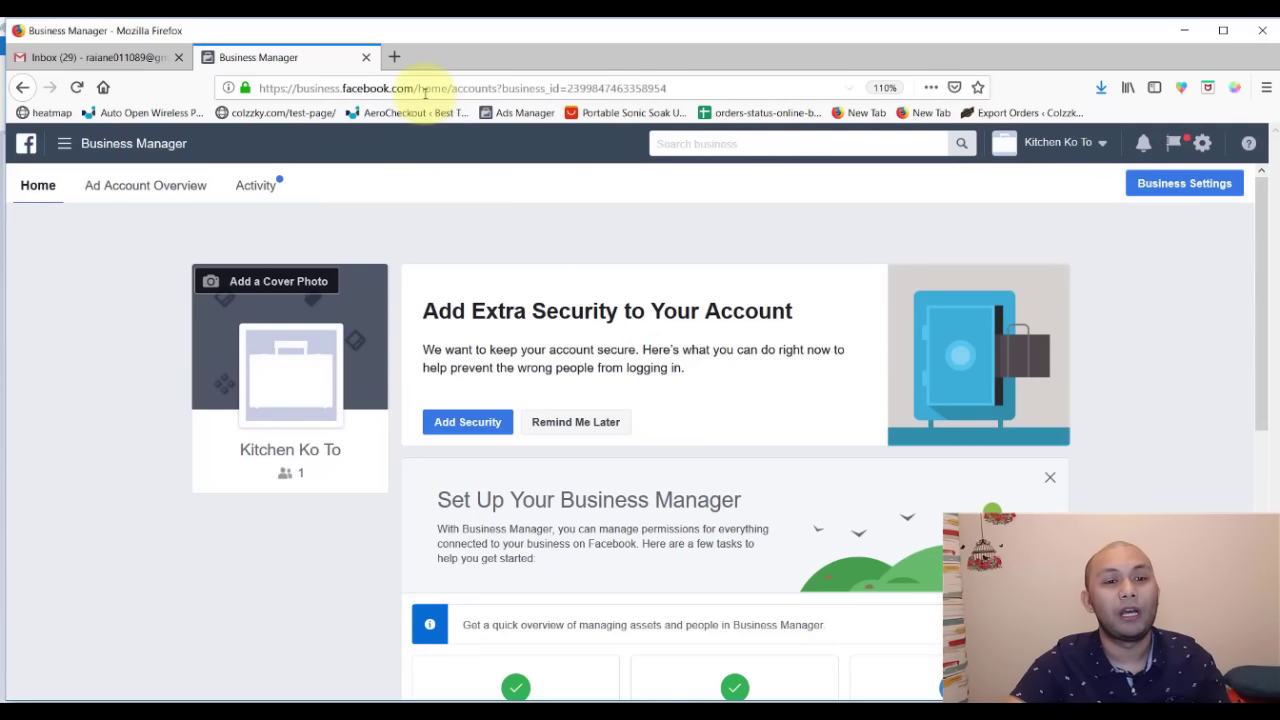
- Load business.facebook.com in a new tab and close the duplicate Business Manager tab
{"action": "left_click_drag", "start_coordinate": [419, 88], "coordinate": [216, 88]}
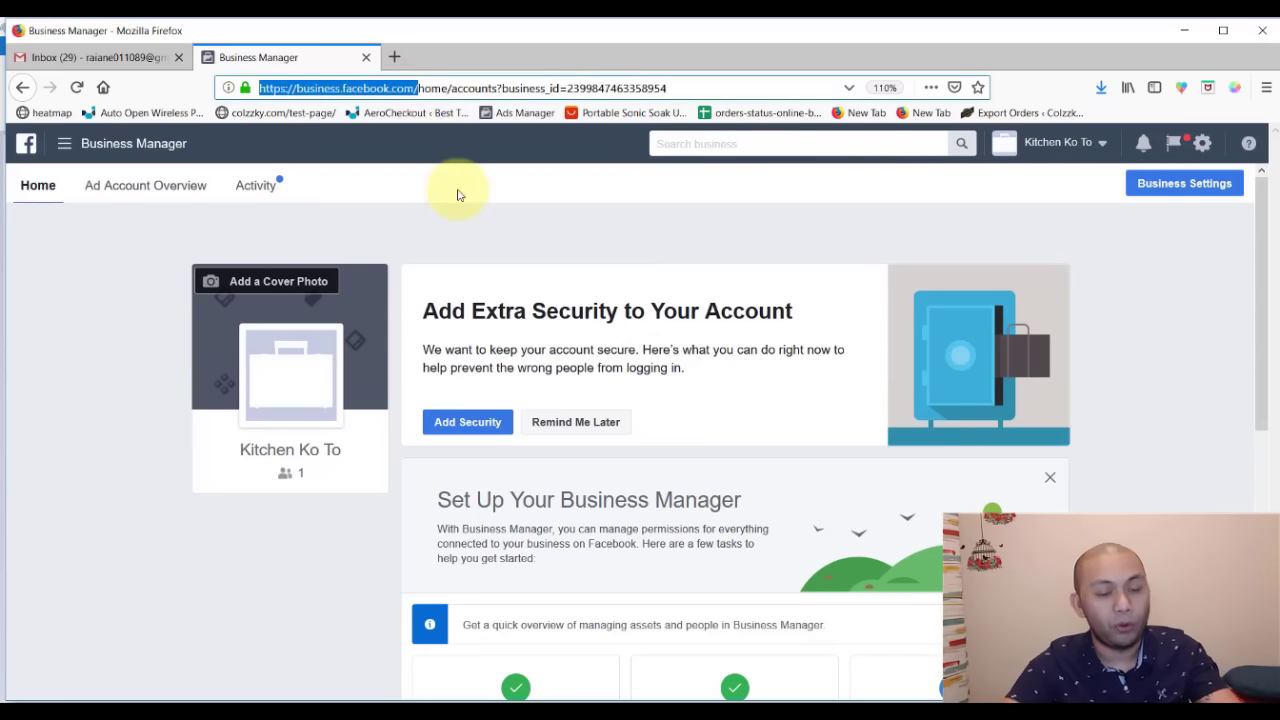
{"action": "left_click", "coordinate": [394, 57]}
{"action": "type", "text": "business.face"}
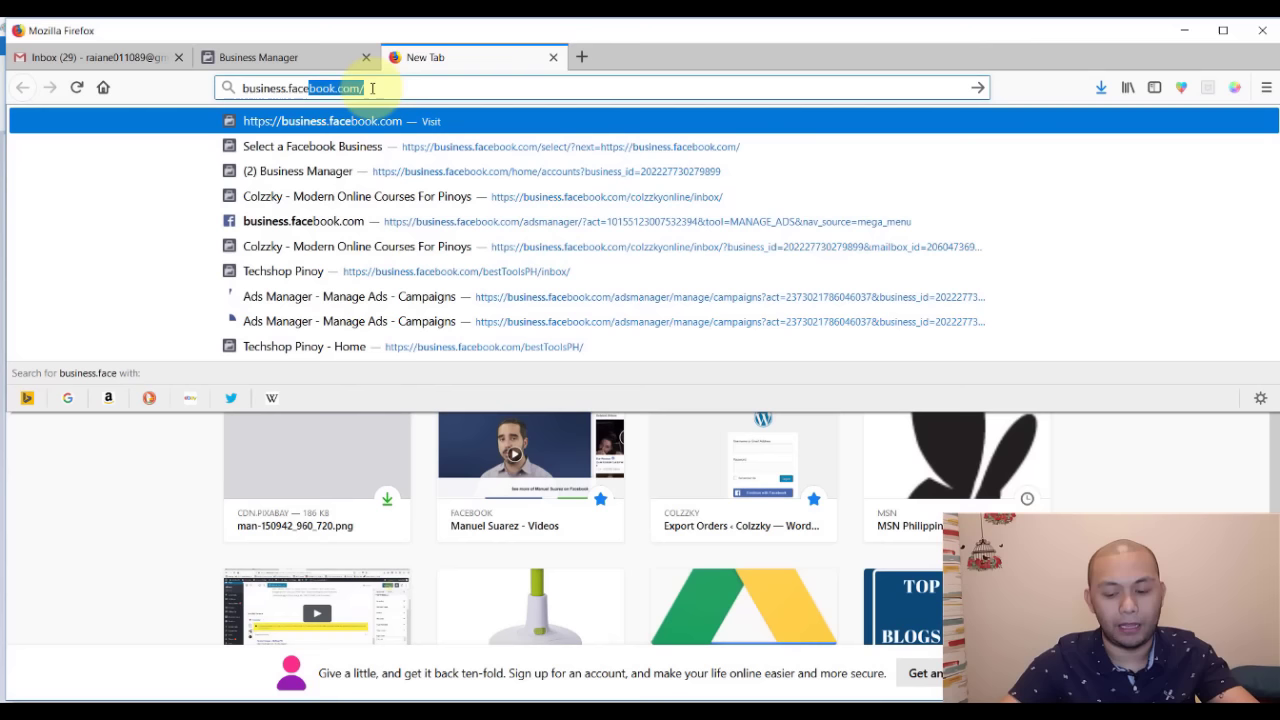
{"action": "left_click", "coordinate": [372, 88]}
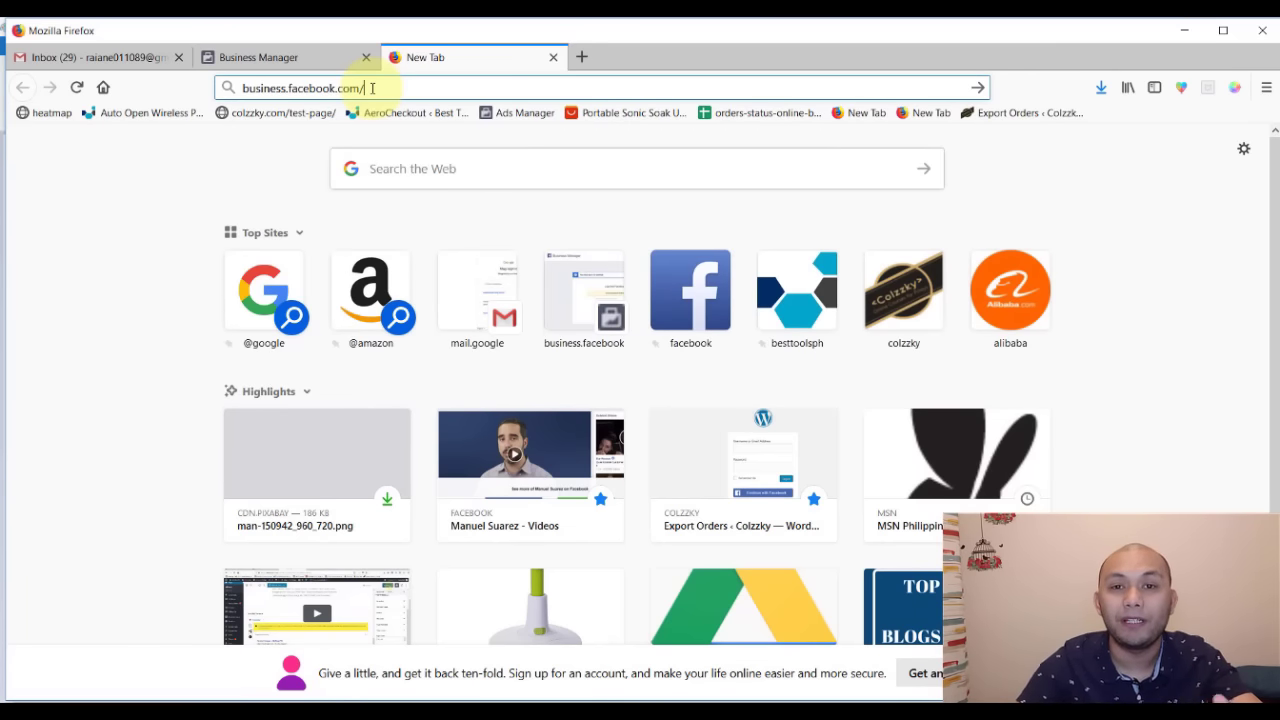
{"action": "key", "text": "Return"}
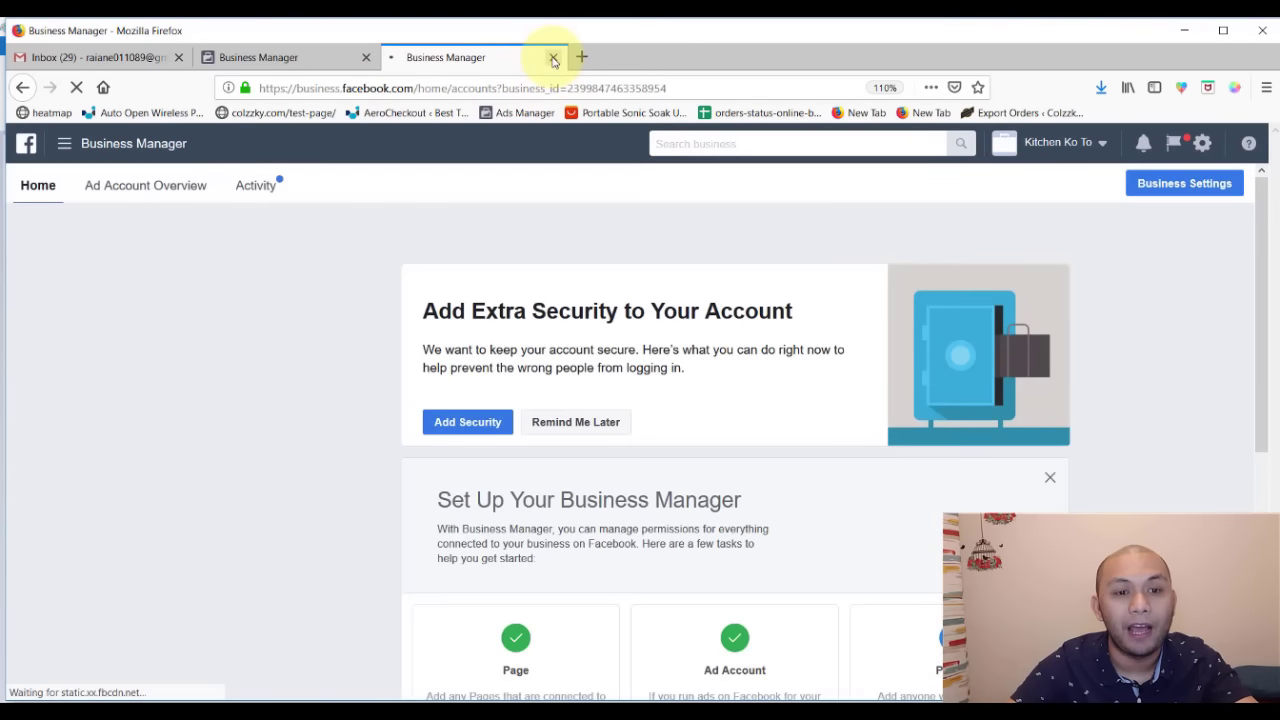
{"action": "left_click", "coordinate": [553, 58]}
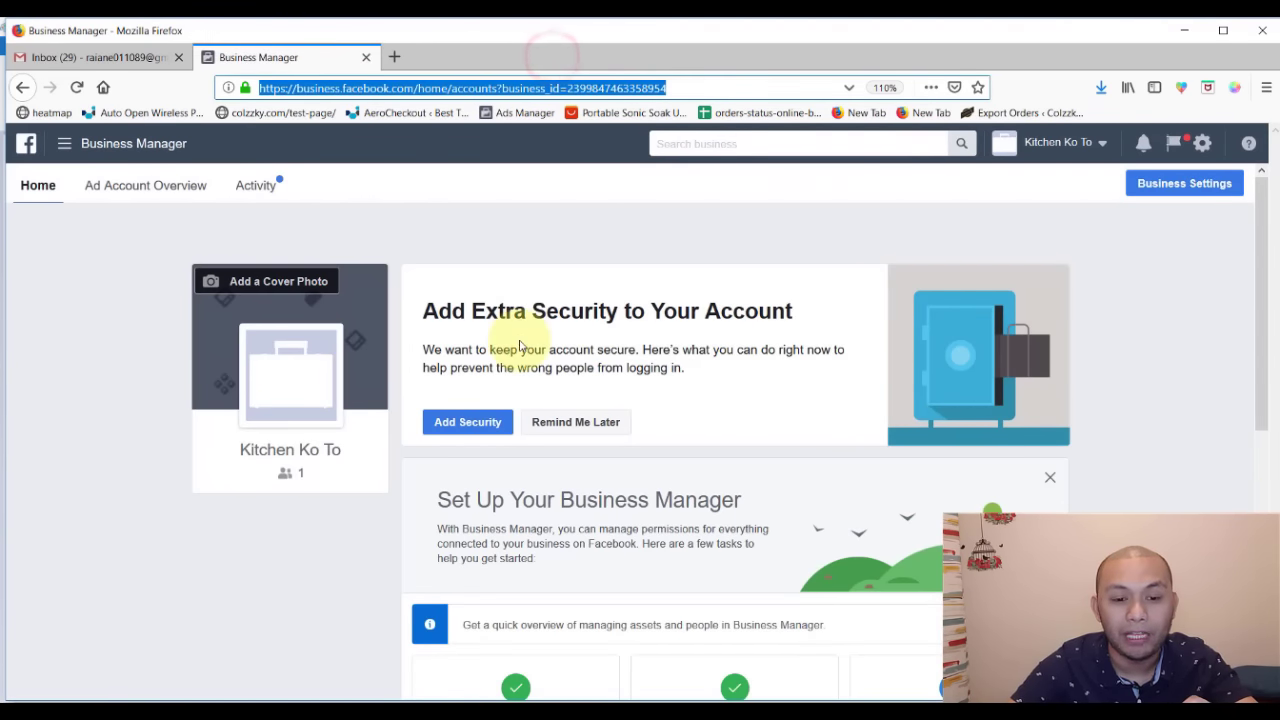
- Scroll down to the Ad Accounts list and open Kitchen Ko To in Ads Manager
{"action": "scroll", "coordinate": [560, 350], "scroll_direction": "down", "scroll_amount": 3}
{"action": "left_click", "coordinate": [237, 491]}
{"action": "scroll", "coordinate": [237, 491], "scroll_direction": "up", "scroll_amount": 3}
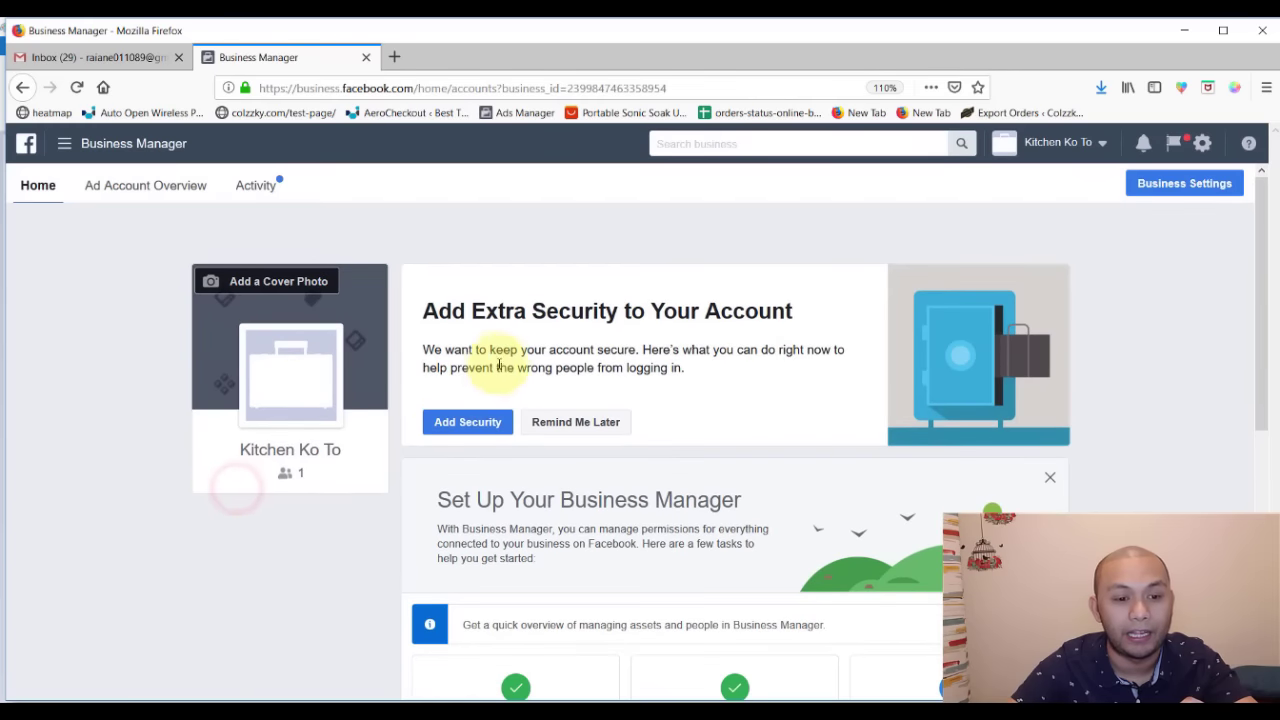
{"action": "scroll", "coordinate": [53, 420], "scroll_direction": "down", "scroll_amount": 2}
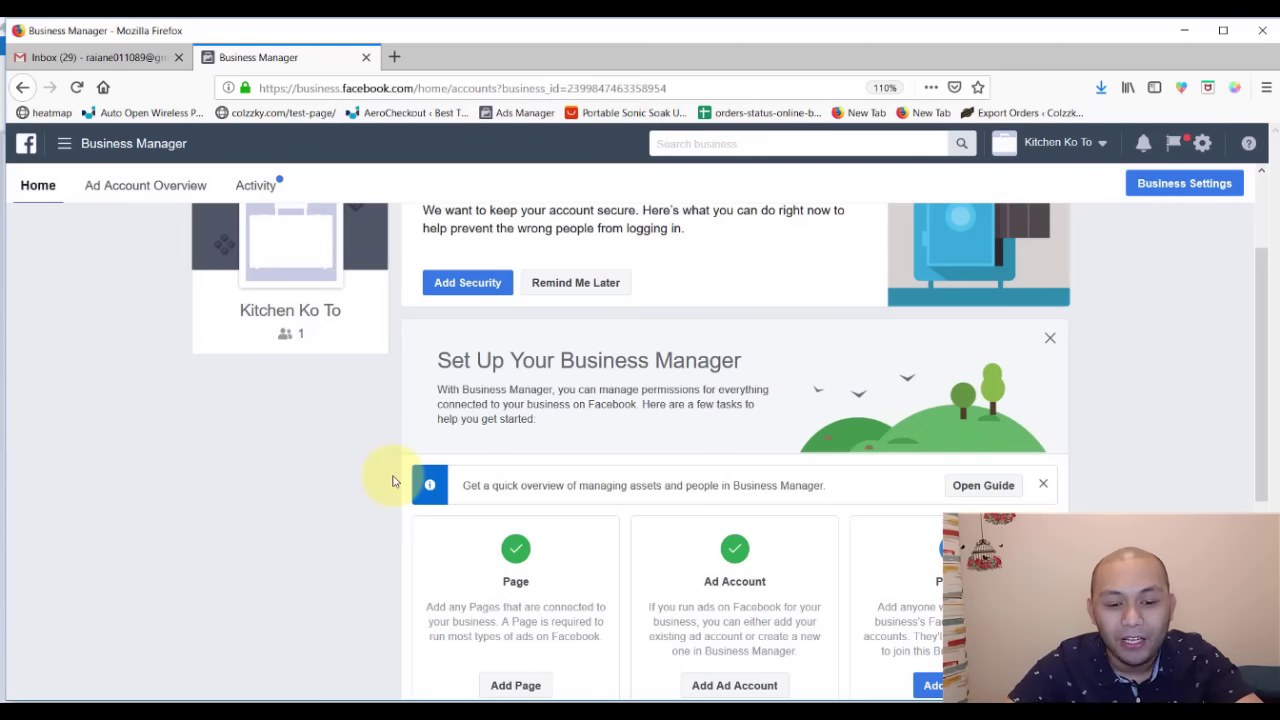
{"action": "scroll", "coordinate": [550, 440], "scroll_direction": "down", "scroll_amount": 3}
{"action": "scroll", "coordinate": [610, 508], "scroll_direction": "down", "scroll_amount": 3}
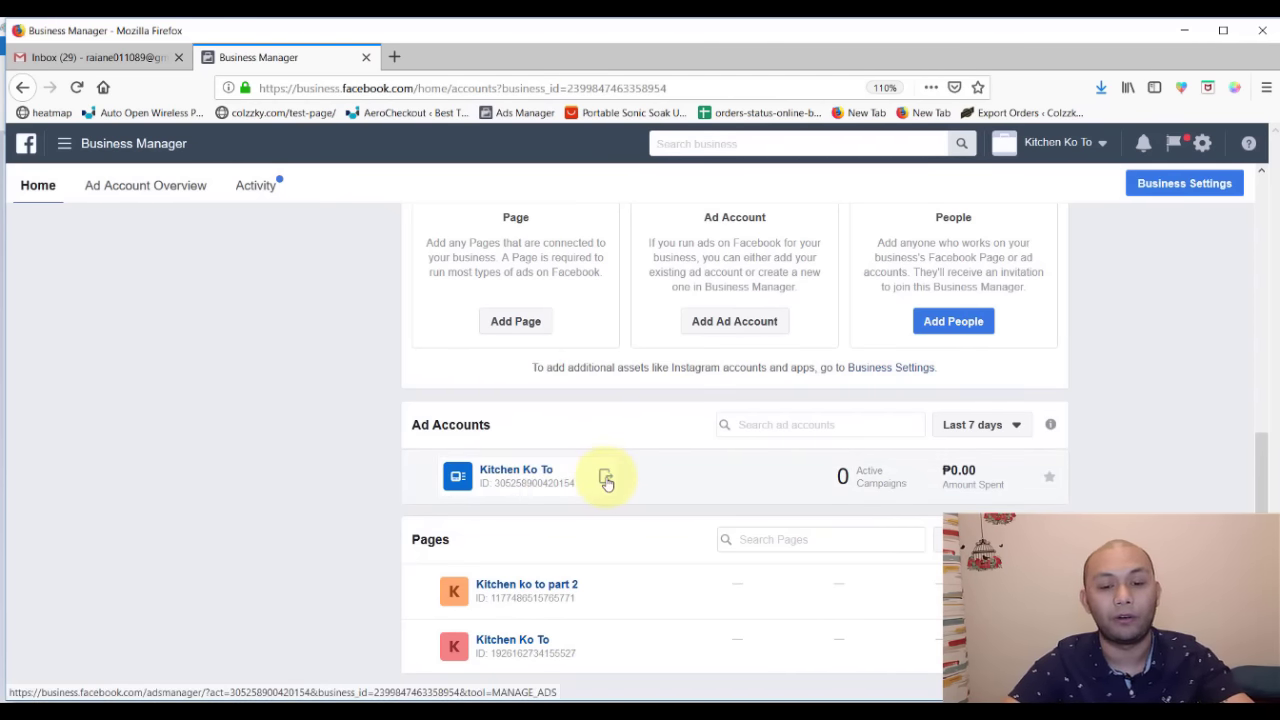
{"action": "left_click", "coordinate": [606, 482]}
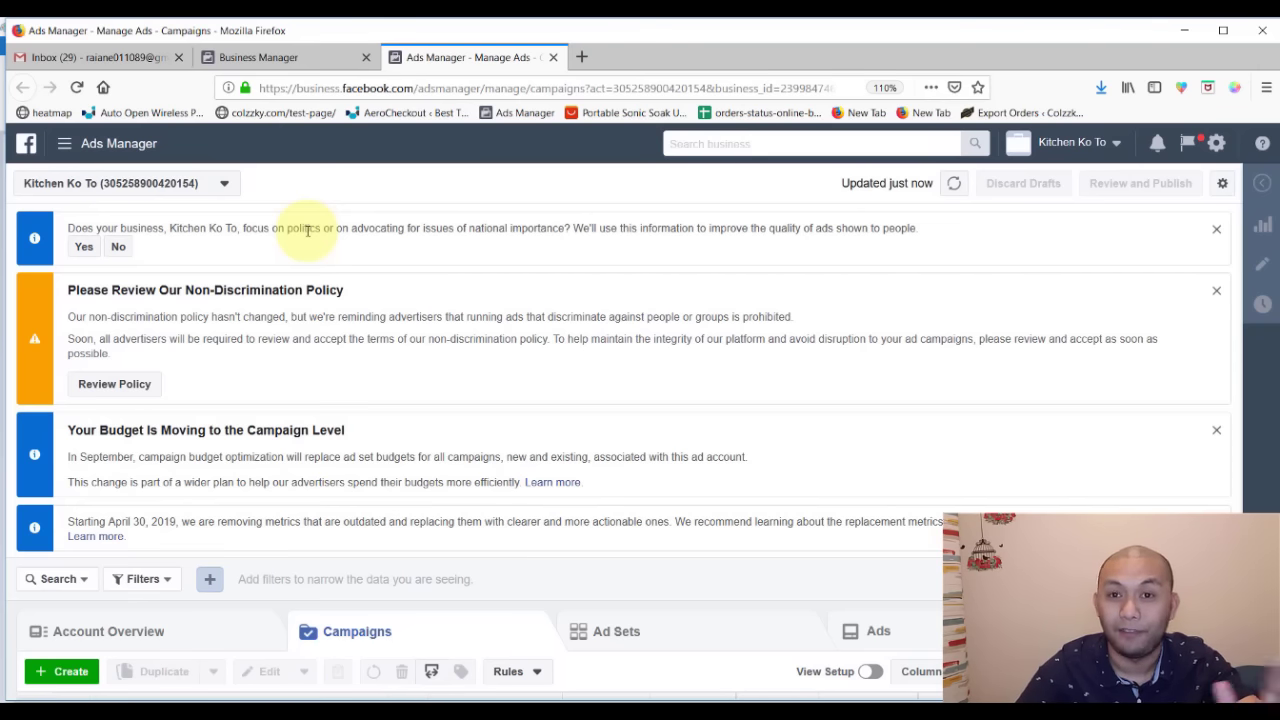
- Answer No to the politics notice, accept the Non-Discrimination Policy, and dismiss the metrics notice
{"action": "left_click", "coordinate": [117, 246]}
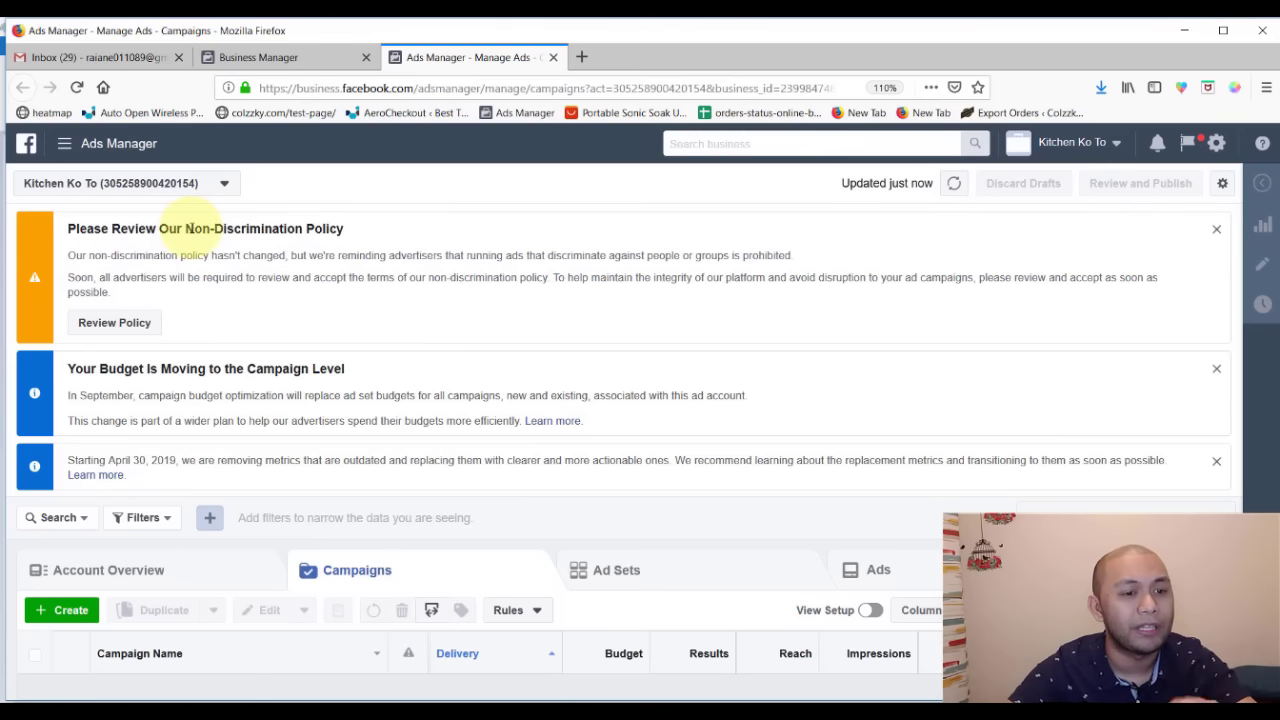
{"action": "left_click_drag", "start_coordinate": [187, 228], "coordinate": [355, 232]}
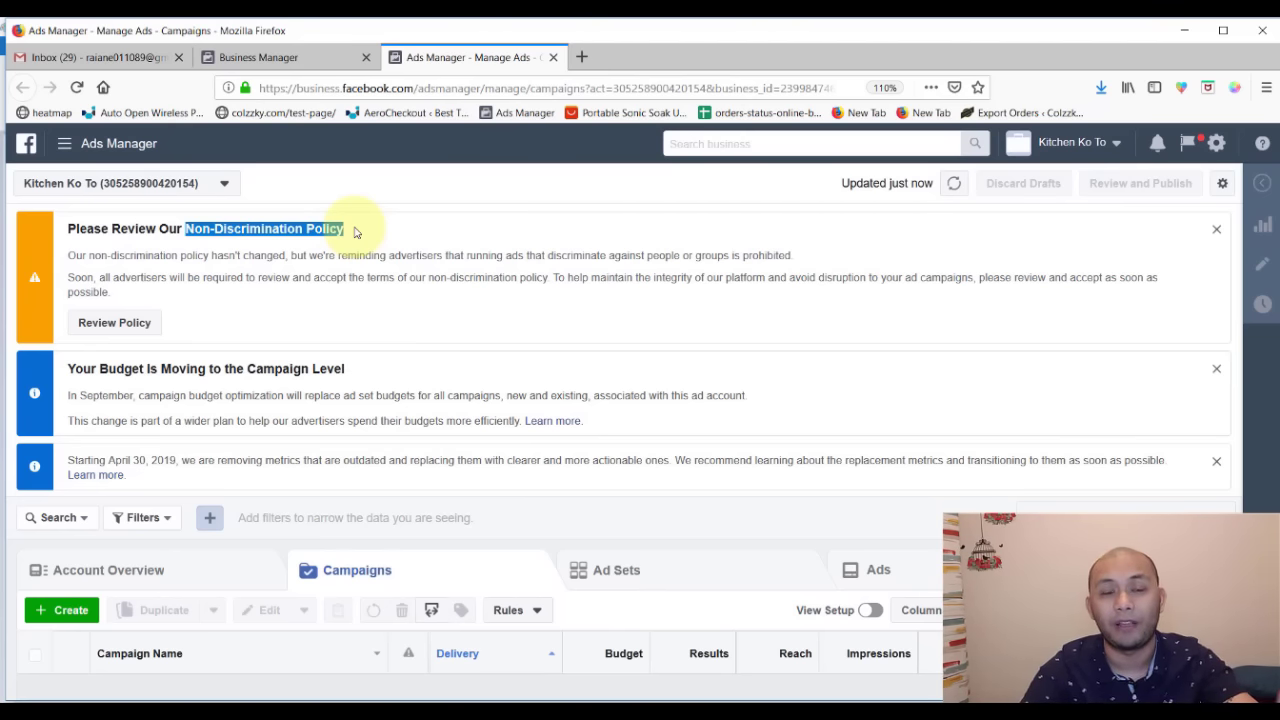
{"action": "left_click", "coordinate": [114, 322]}
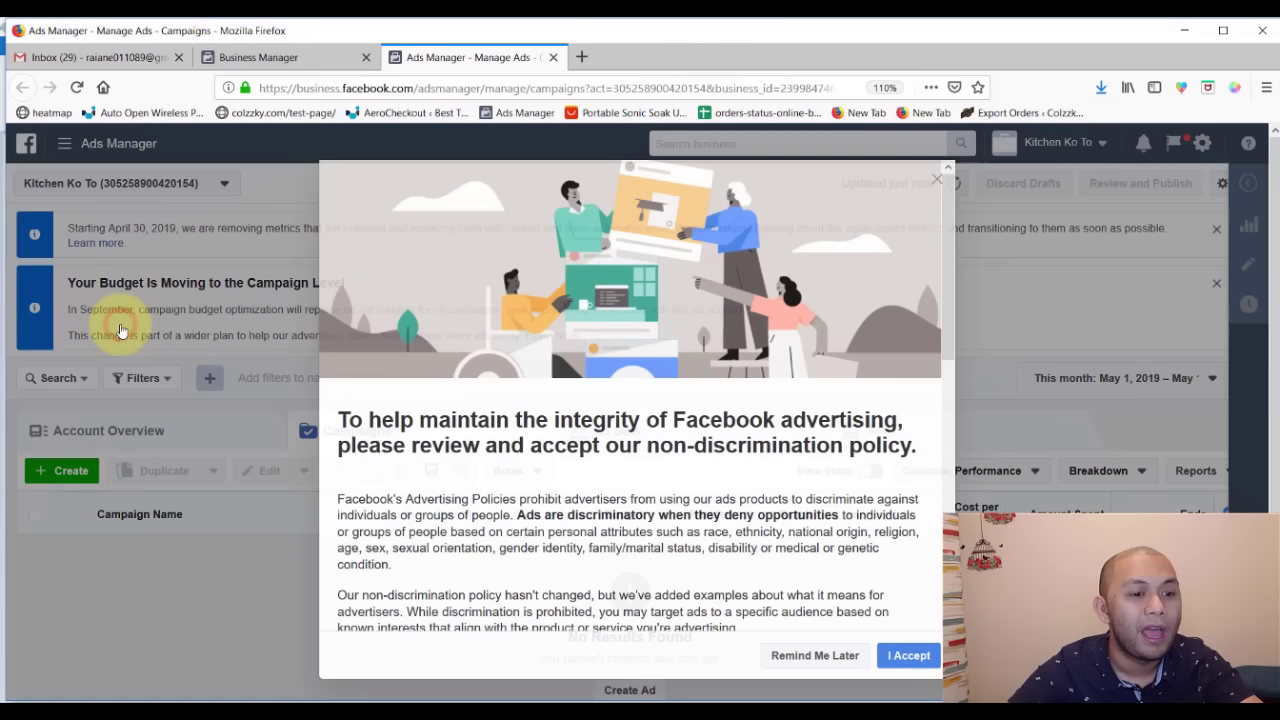
{"action": "scroll", "coordinate": [474, 488], "scroll_direction": "down", "scroll_amount": 5}
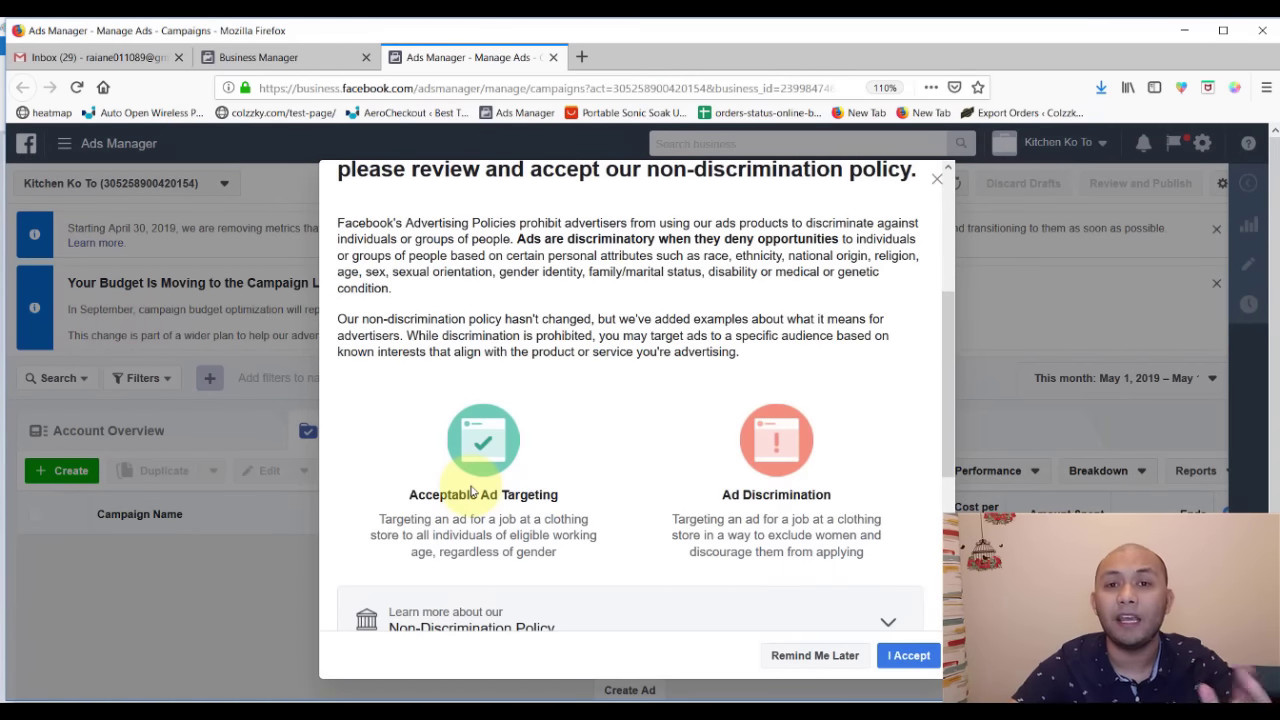
{"action": "scroll", "coordinate": [616, 476], "scroll_direction": "down", "scroll_amount": 5}
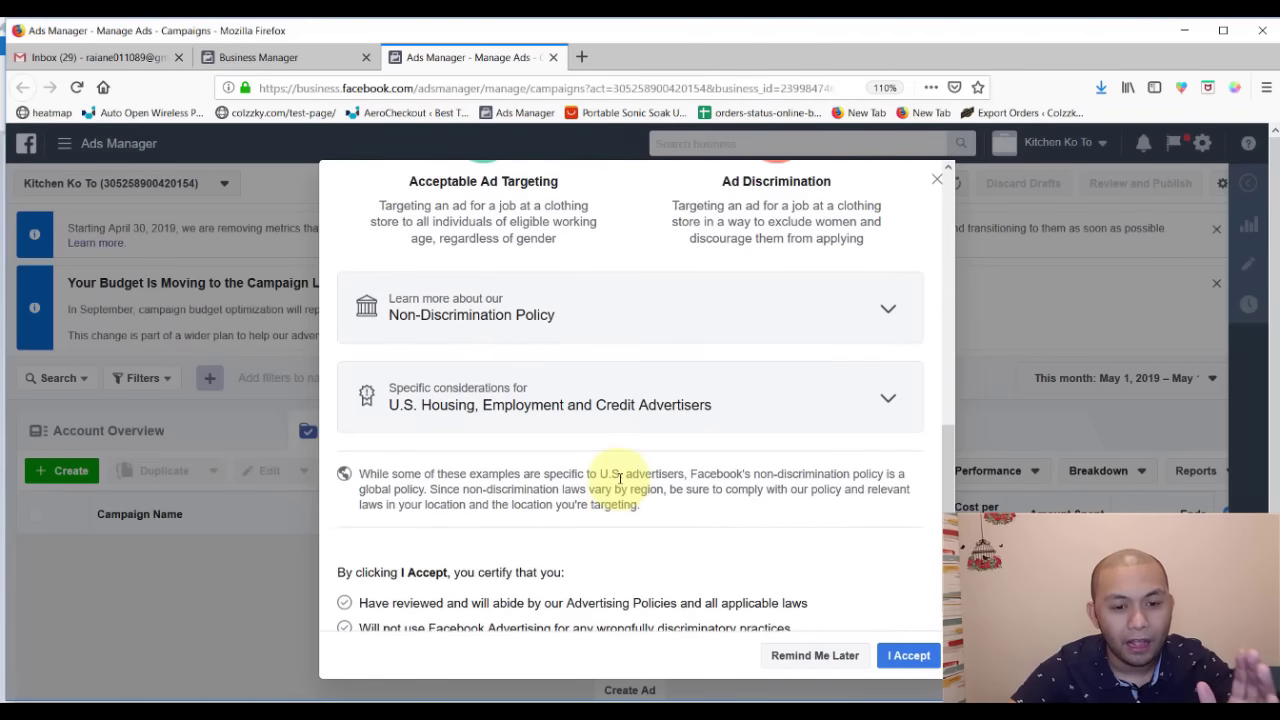
{"action": "scroll", "coordinate": [620, 479], "scroll_direction": "up", "scroll_amount": 5}
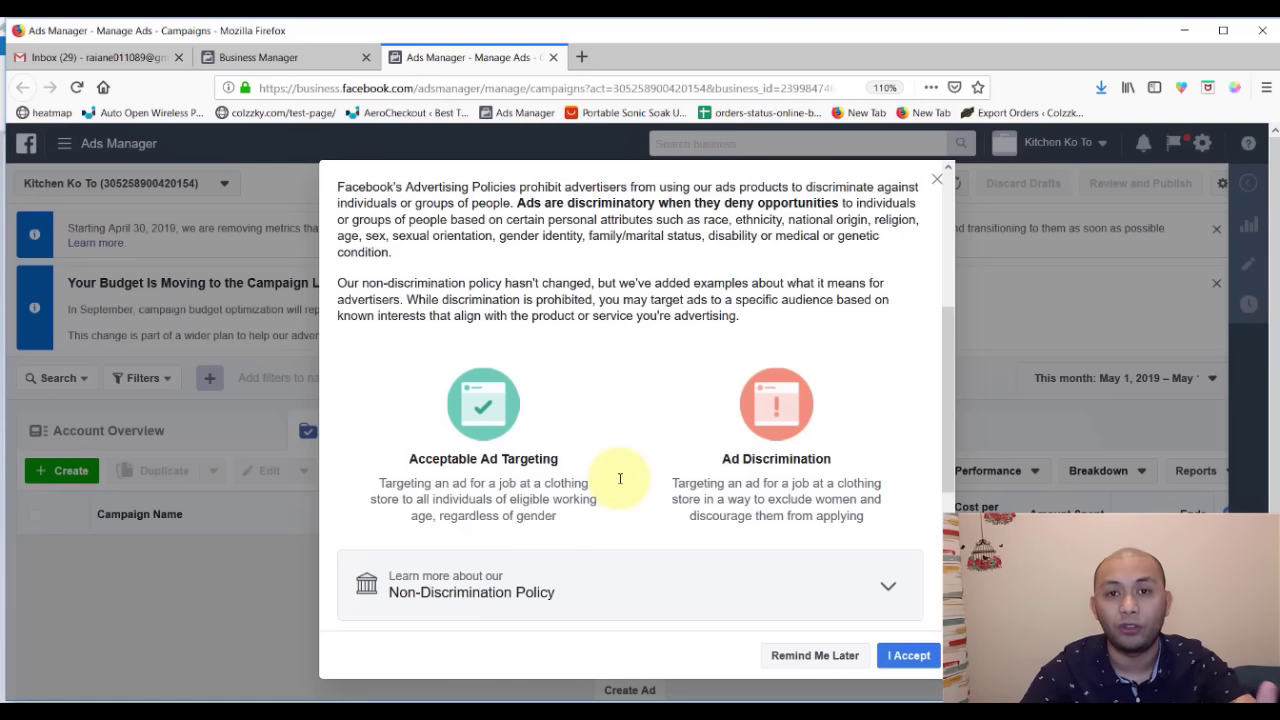
{"action": "scroll", "coordinate": [618, 484], "scroll_direction": "up", "scroll_amount": 3}
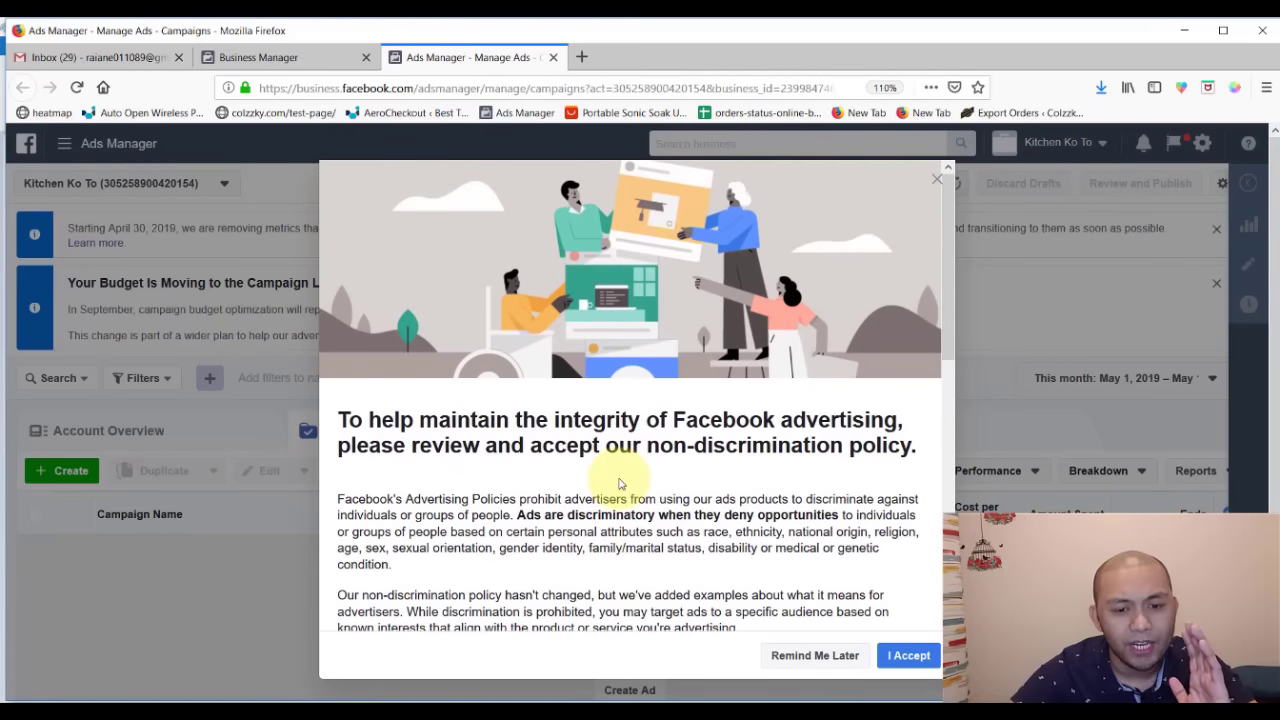
{"action": "scroll", "coordinate": [616, 485], "scroll_direction": "down", "scroll_amount": 5}
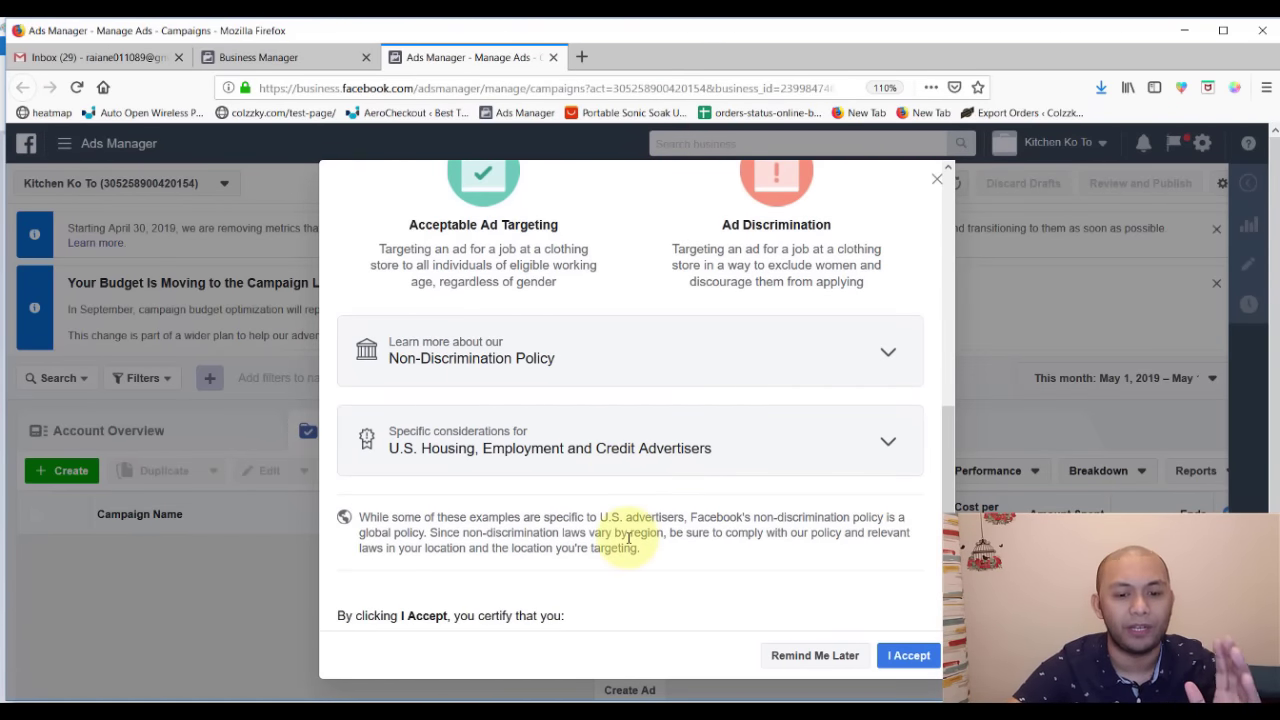
{"action": "scroll", "coordinate": [628, 538], "scroll_direction": "down", "scroll_amount": 1}
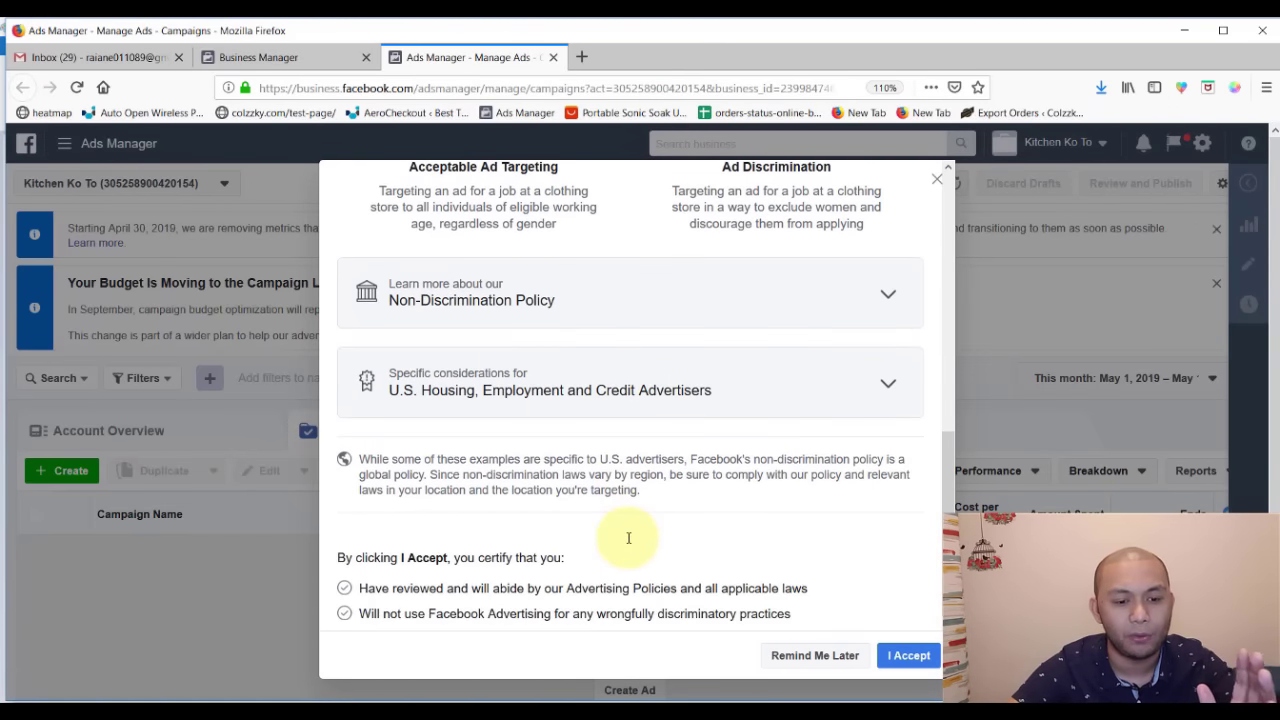
{"action": "left_click", "coordinate": [908, 655]}
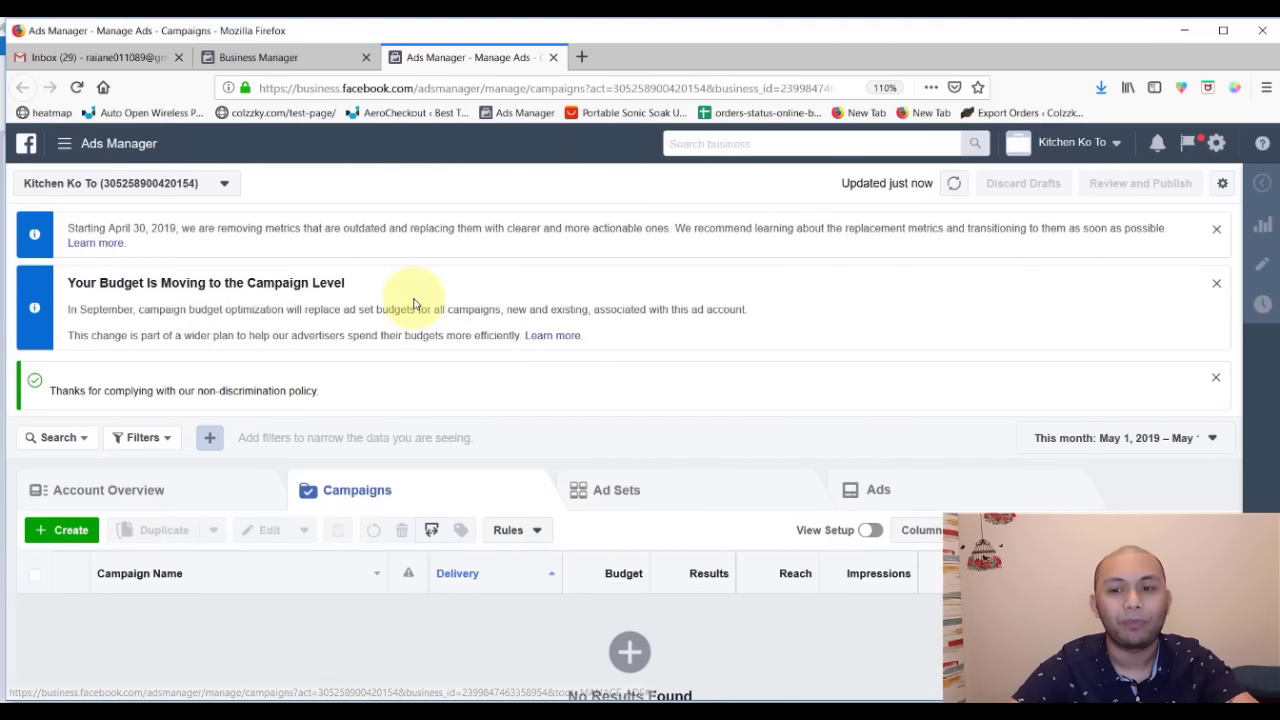
{"action": "left_click", "coordinate": [1216, 229]}
- Close the budget-moving and policy thank-you notice banners
{"action": "left_click", "coordinate": [1216, 230]}
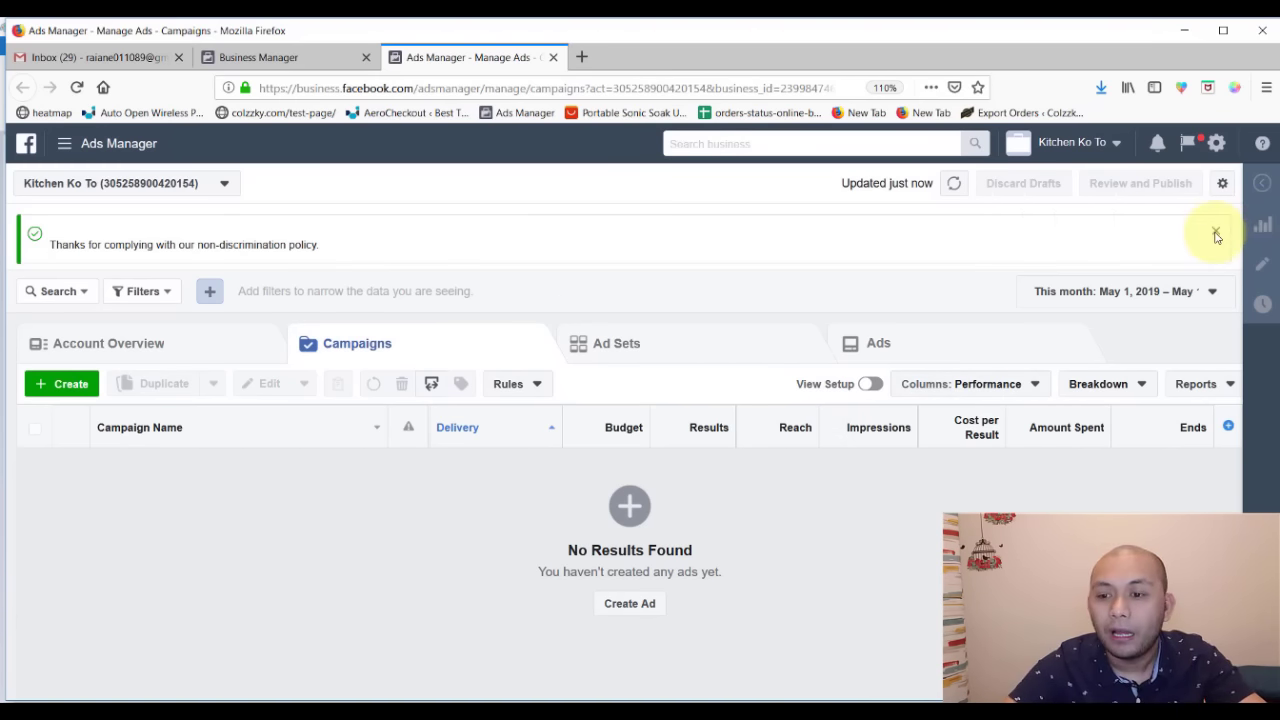
{"action": "left_click", "coordinate": [1216, 234]}
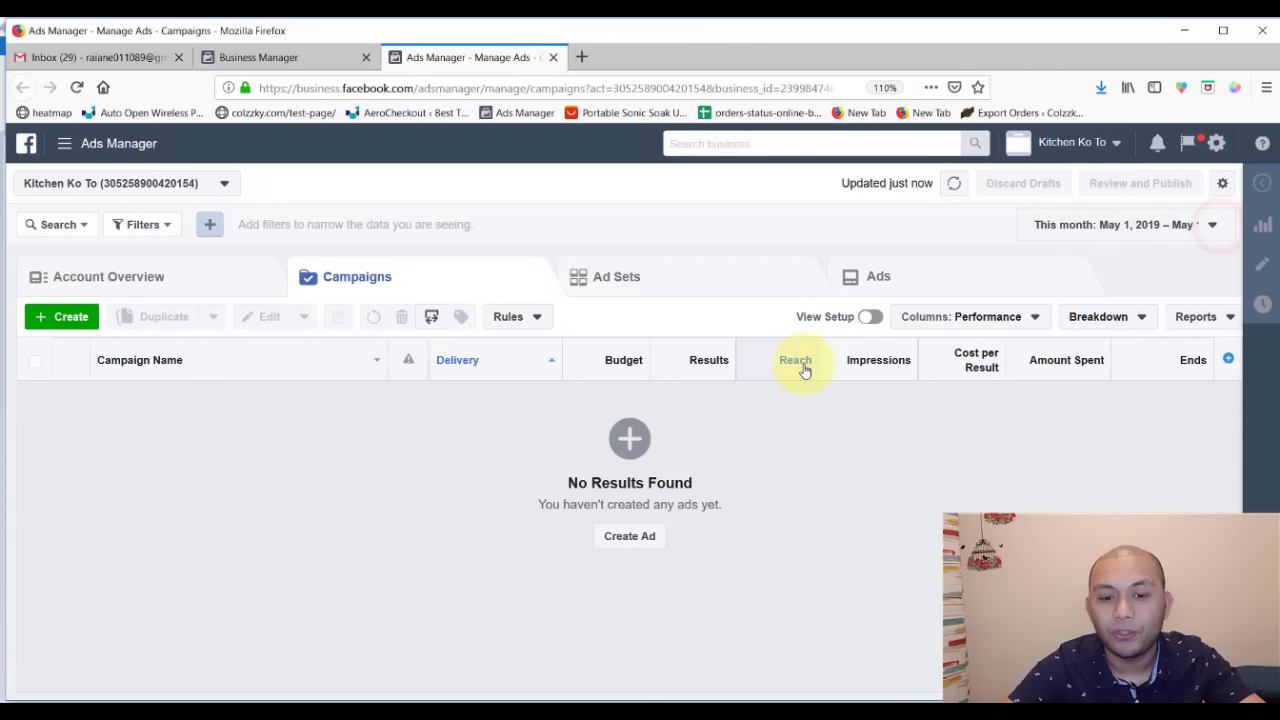
{"action": "mouse_move", "coordinate": [805, 370]}
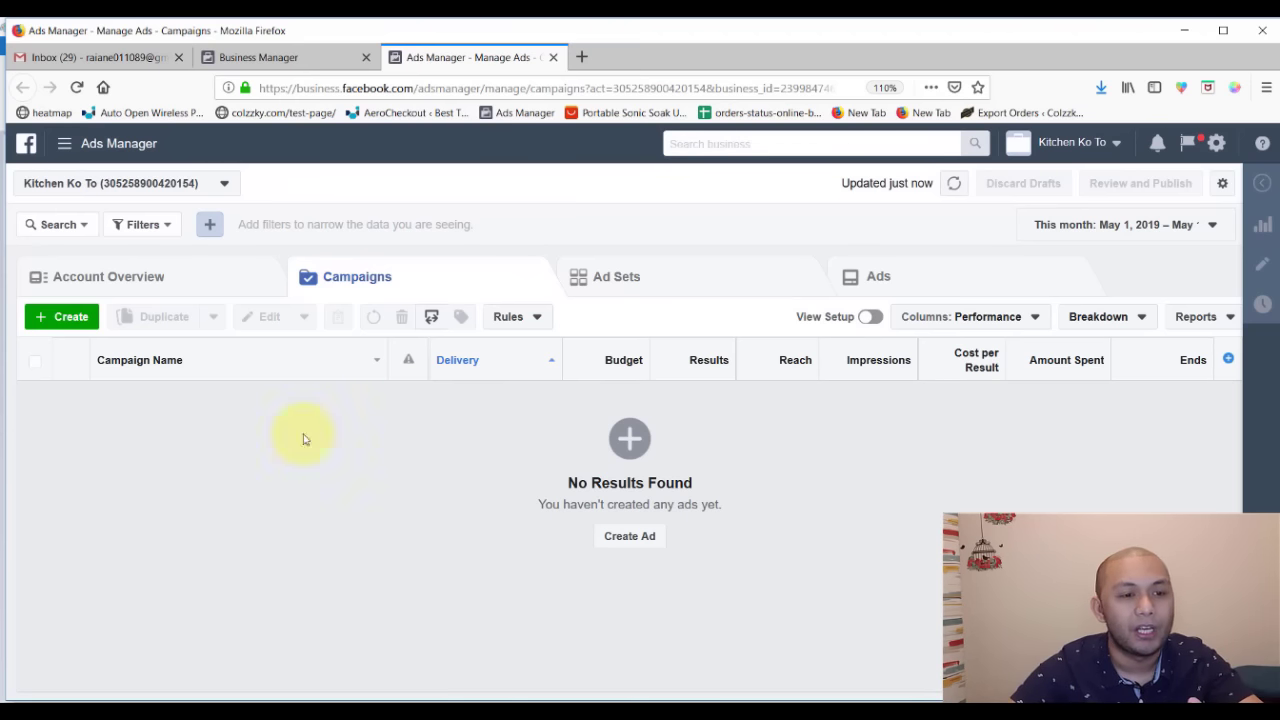
- Open Billing from the navigation menu in a new tab and switch to it
{"action": "left_click", "coordinate": [63, 148]}
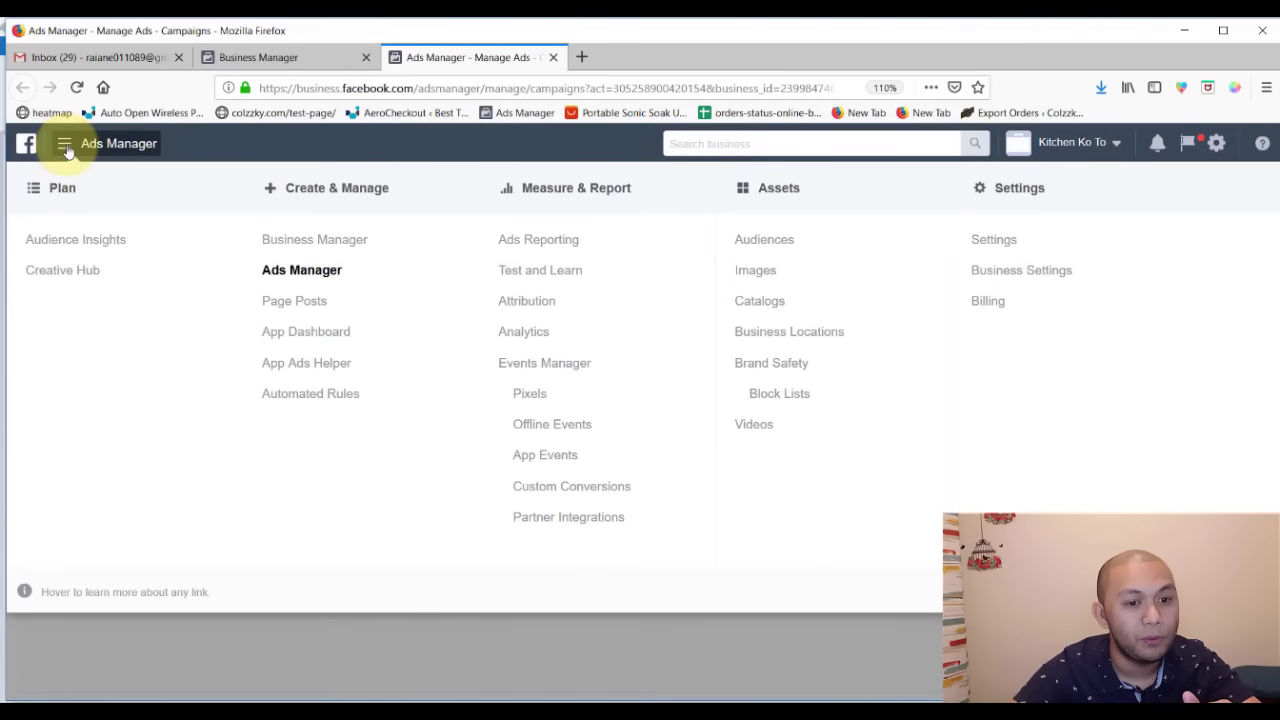
{"action": "right_click", "coordinate": [988, 310]}
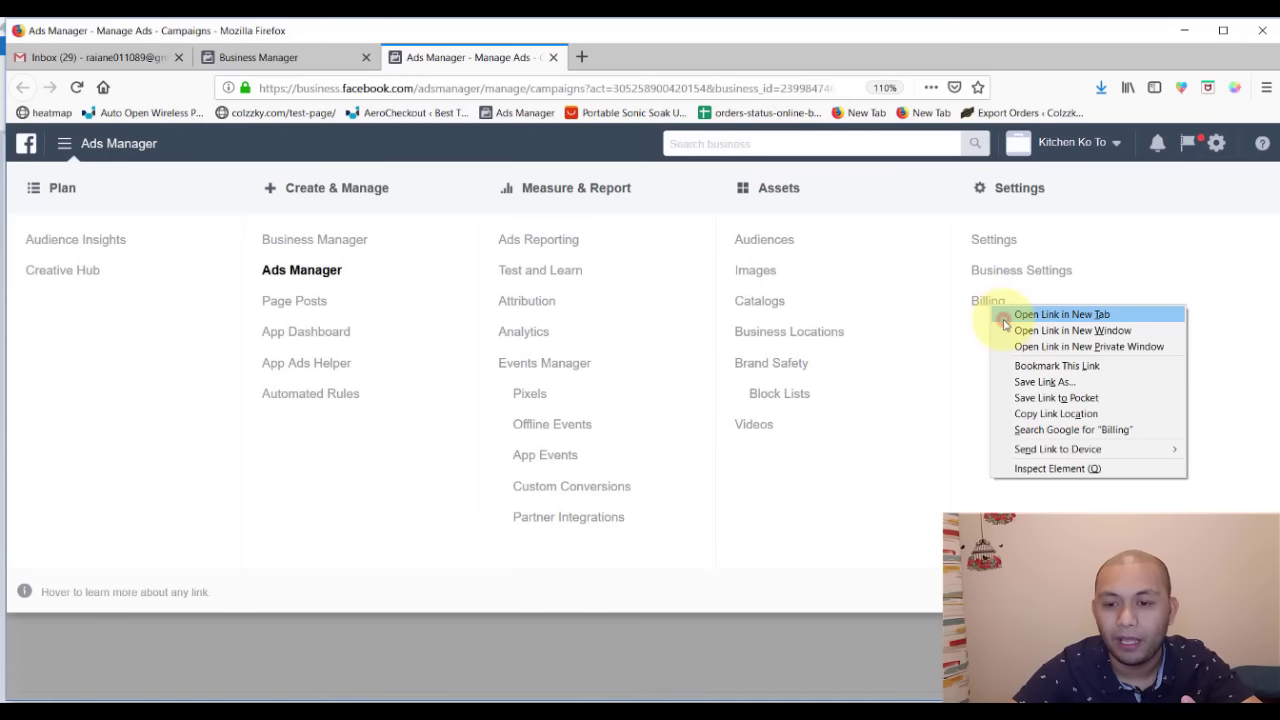
{"action": "left_click", "coordinate": [1005, 315]}
{"action": "left_click", "coordinate": [766, 692]}
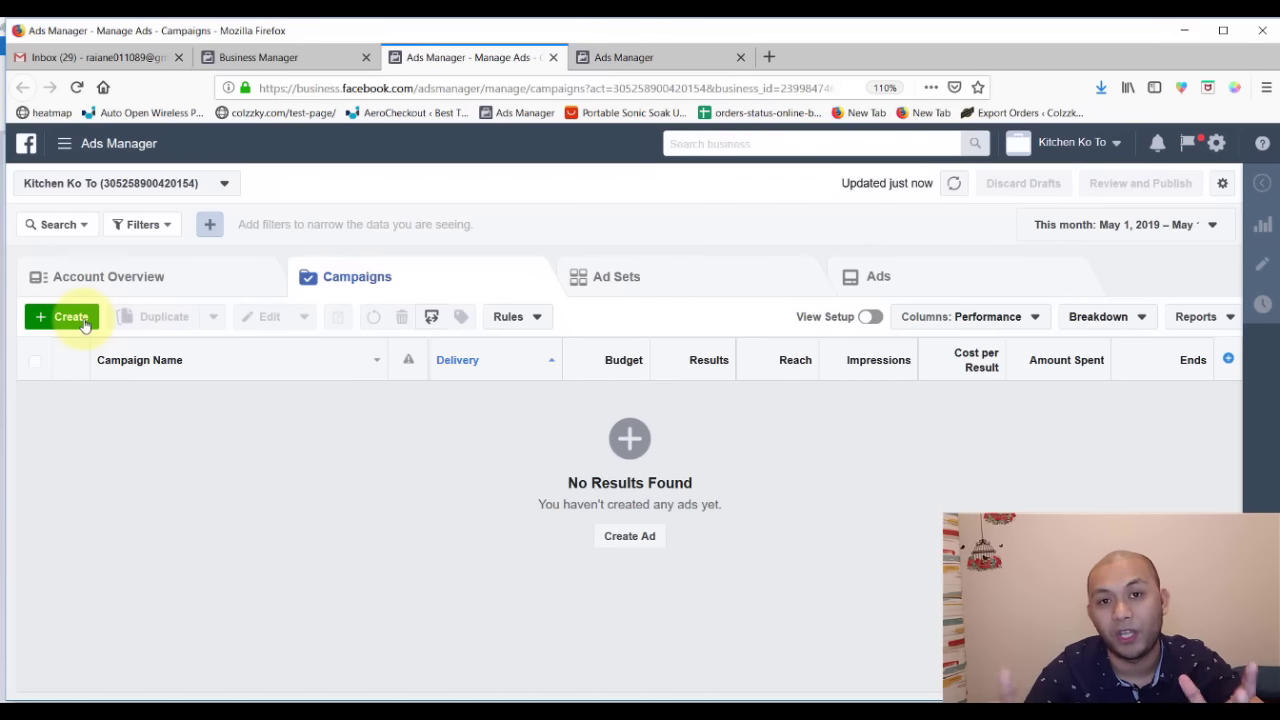
{"action": "left_click", "coordinate": [602, 58]}
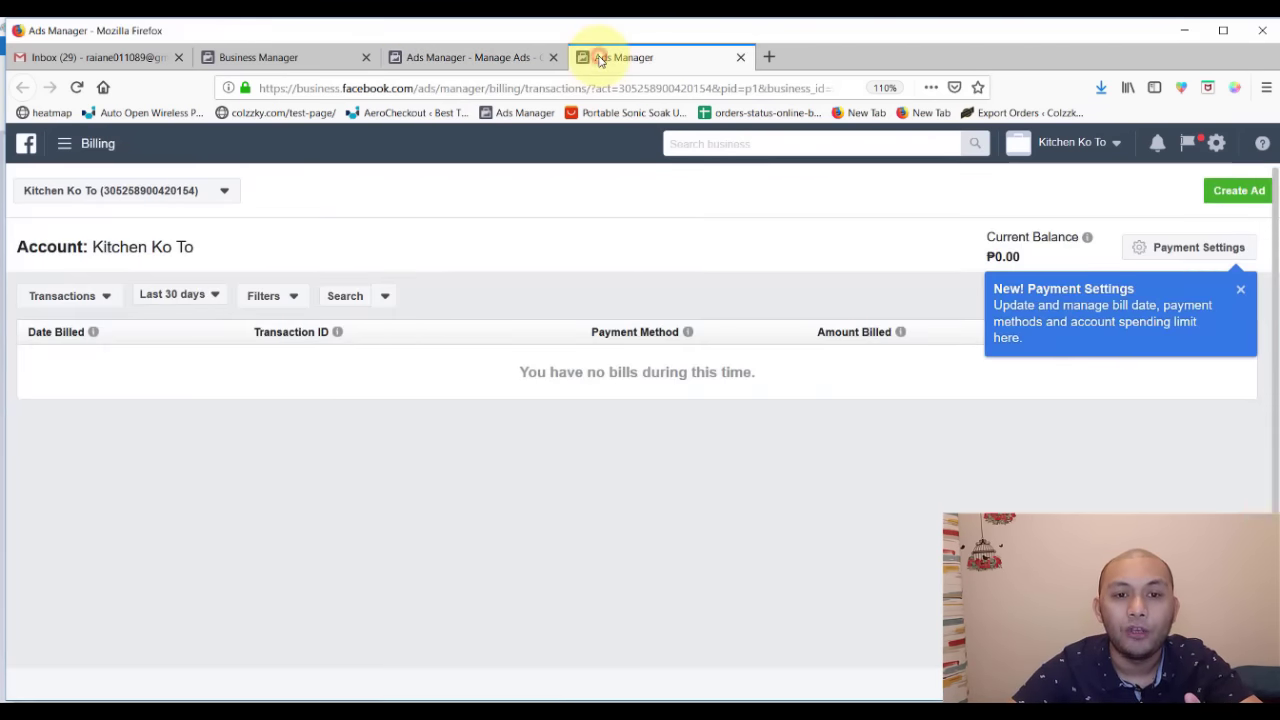
- Dismiss the tip, view Payment Settings, then return to the Campaigns tab
{"action": "left_click", "coordinate": [1241, 291]}
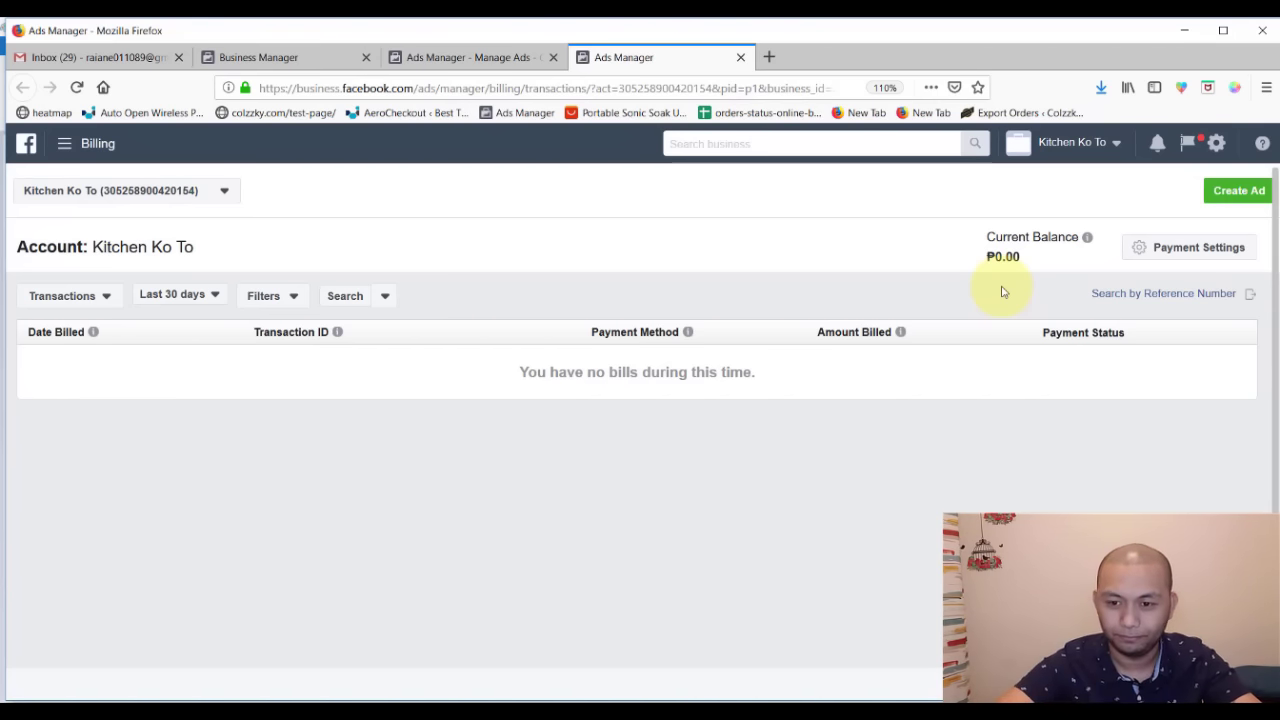
{"action": "left_click", "coordinate": [1175, 252]}
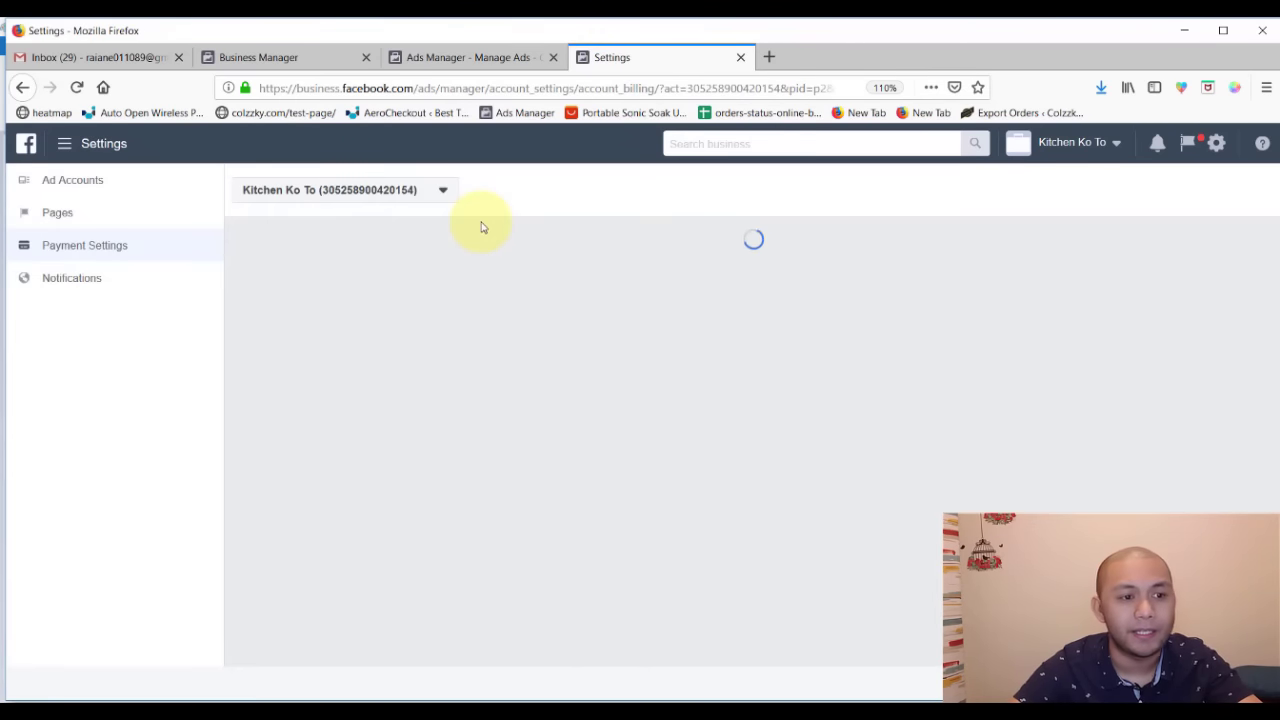
{"action": "left_click", "coordinate": [62, 143]}
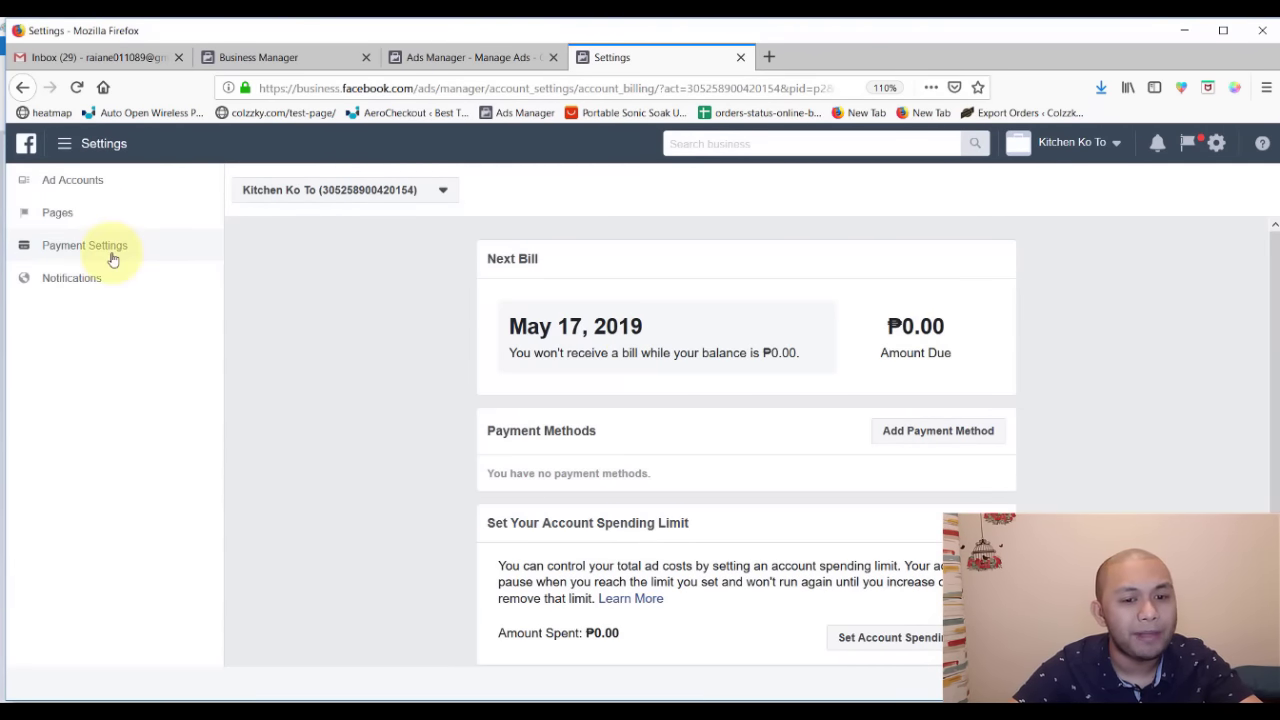
{"action": "left_click", "coordinate": [113, 258]}
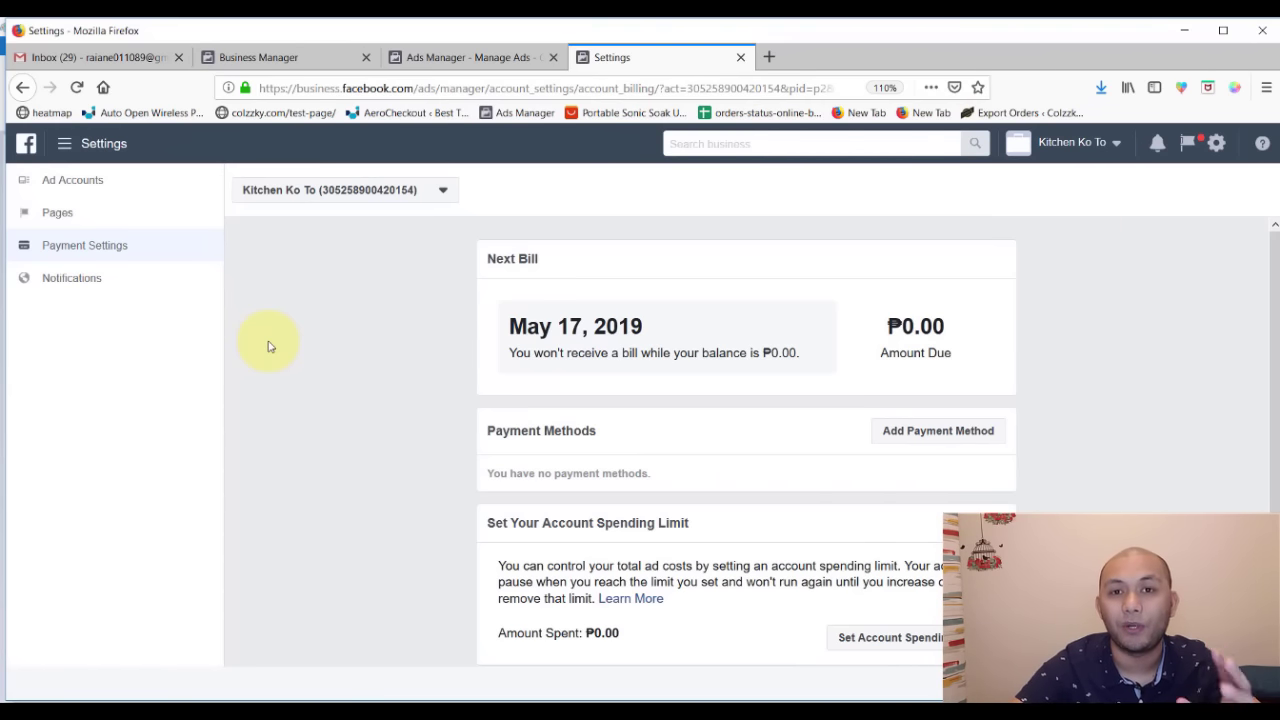
{"action": "left_click", "coordinate": [447, 57]}
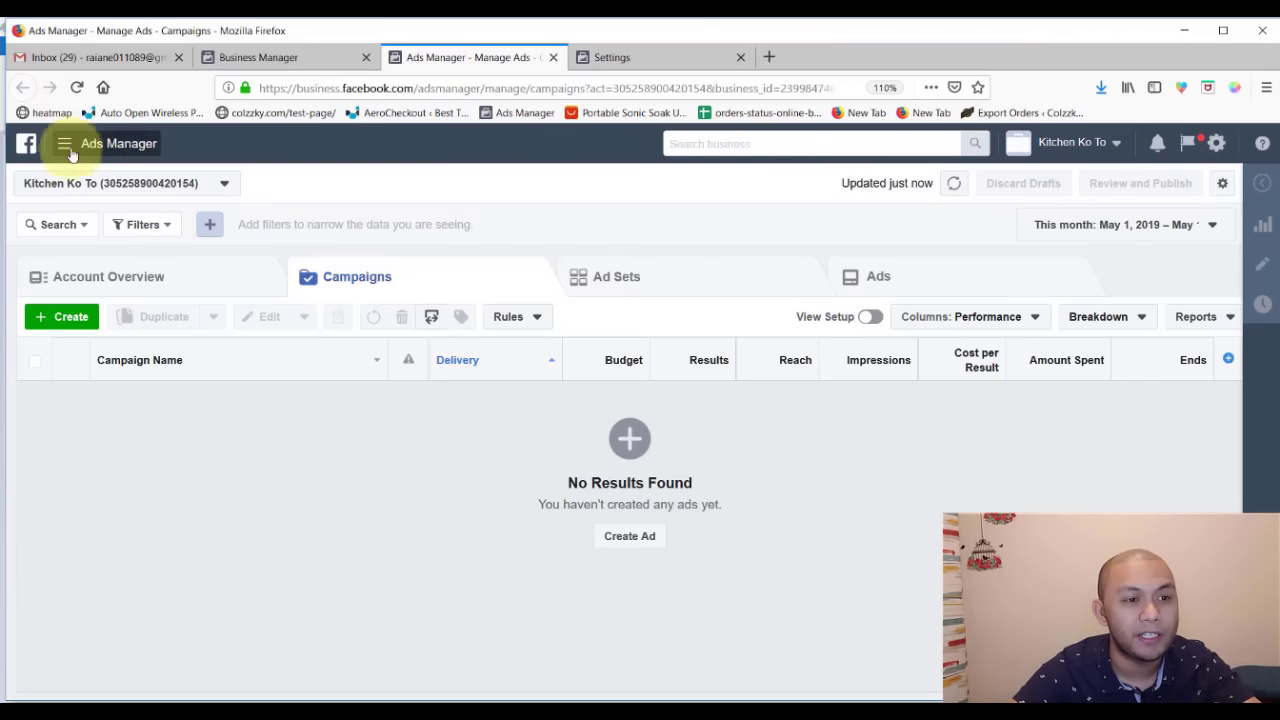
- From the home tab, open ad account Settings in a new tab and show its payment settings
{"action": "left_click", "coordinate": [268, 60]}
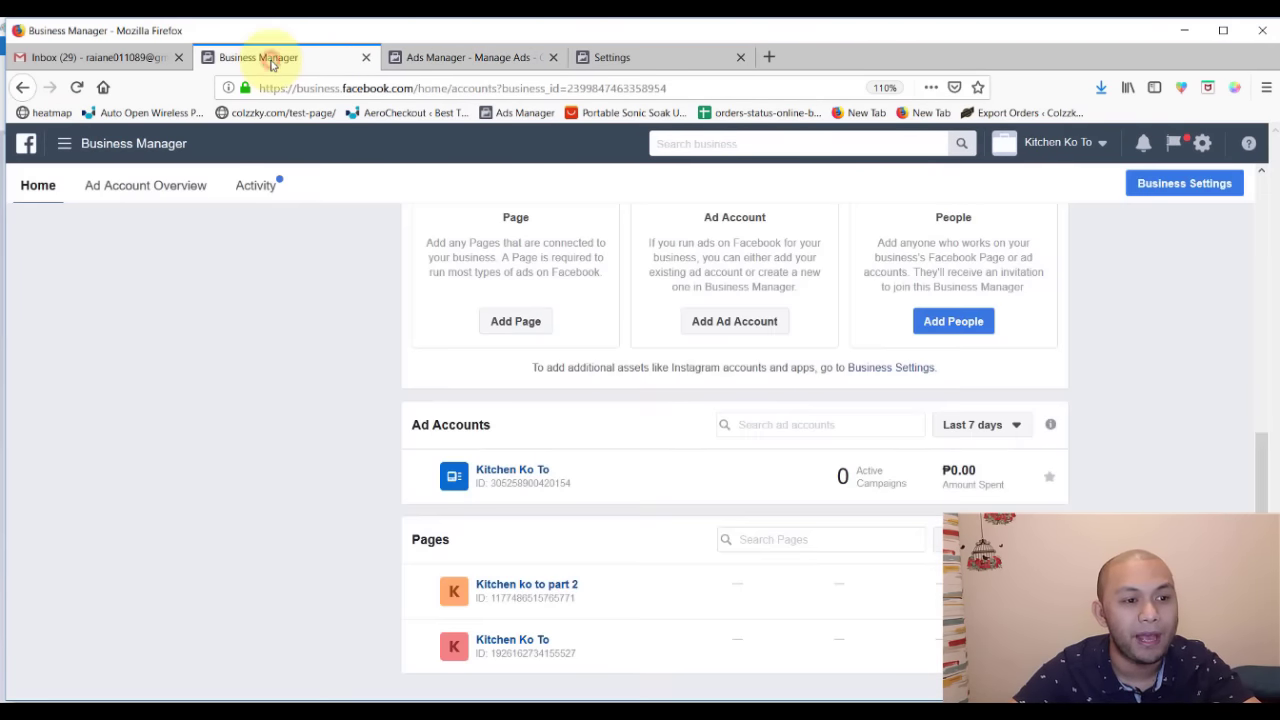
{"action": "left_click", "coordinate": [65, 150]}
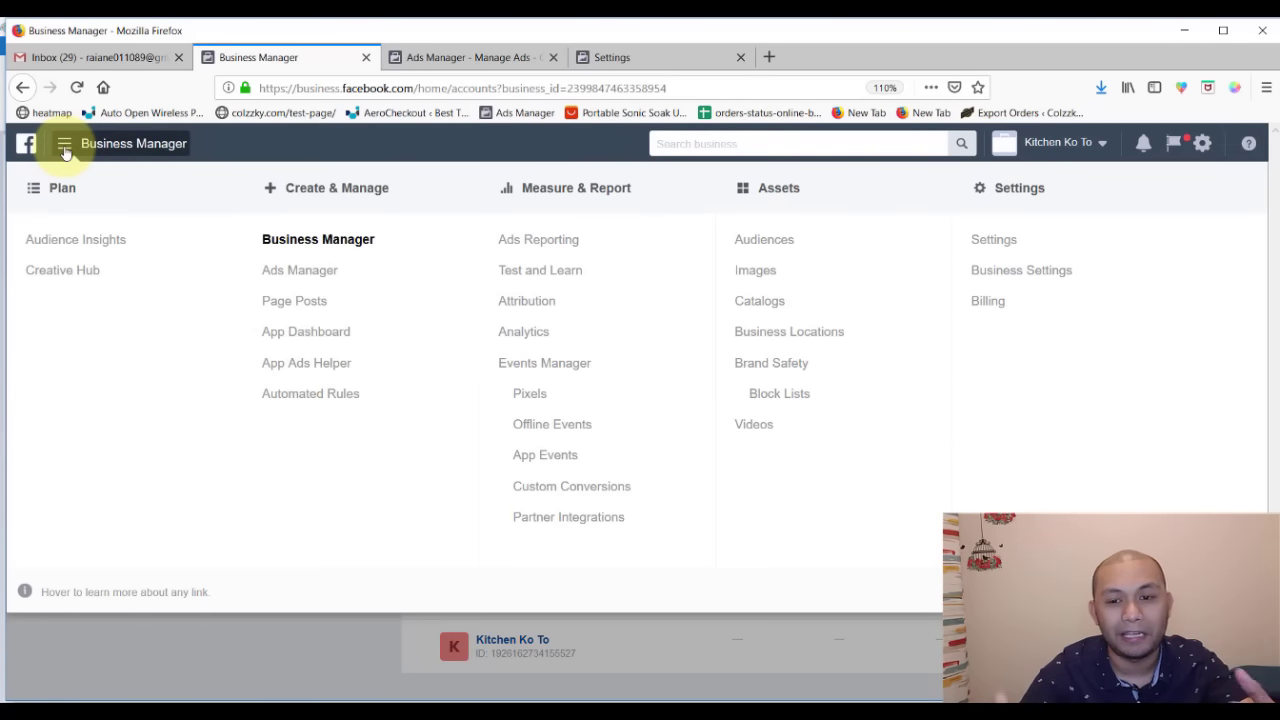
{"action": "right_click", "coordinate": [1000, 244]}
{"action": "left_click", "coordinate": [1014, 250]}
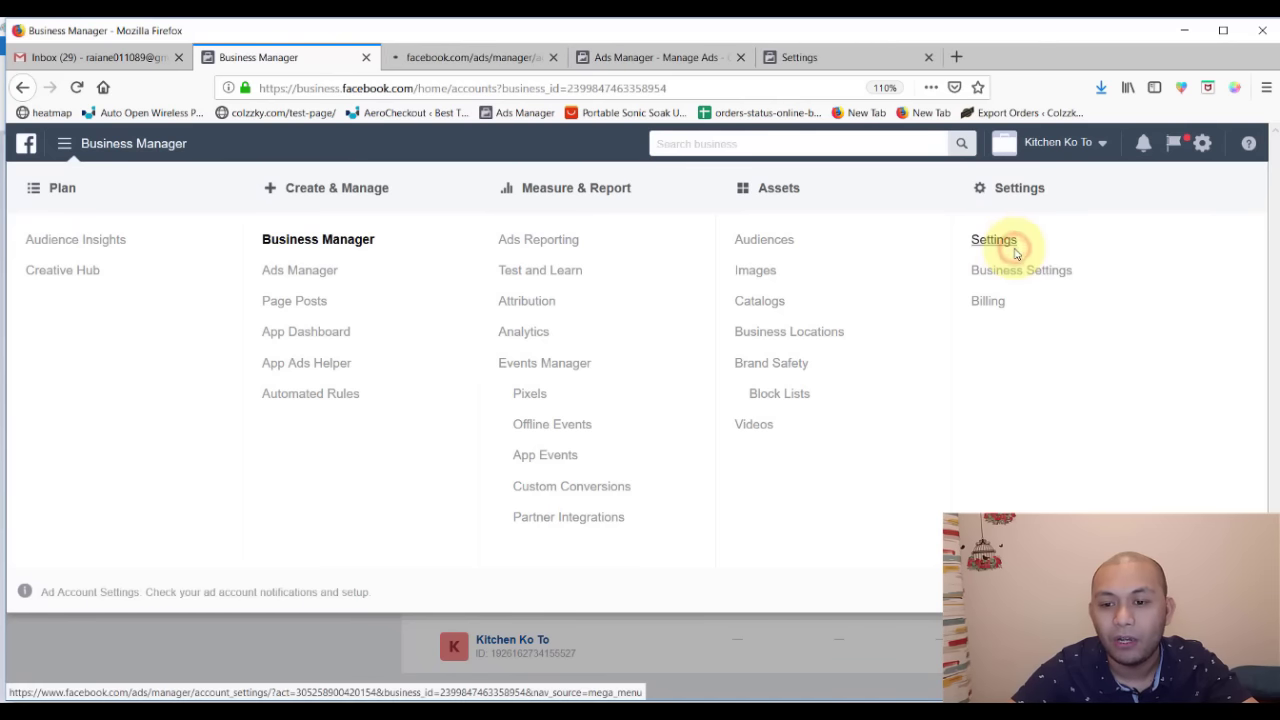
{"action": "right_click", "coordinate": [986, 314]}
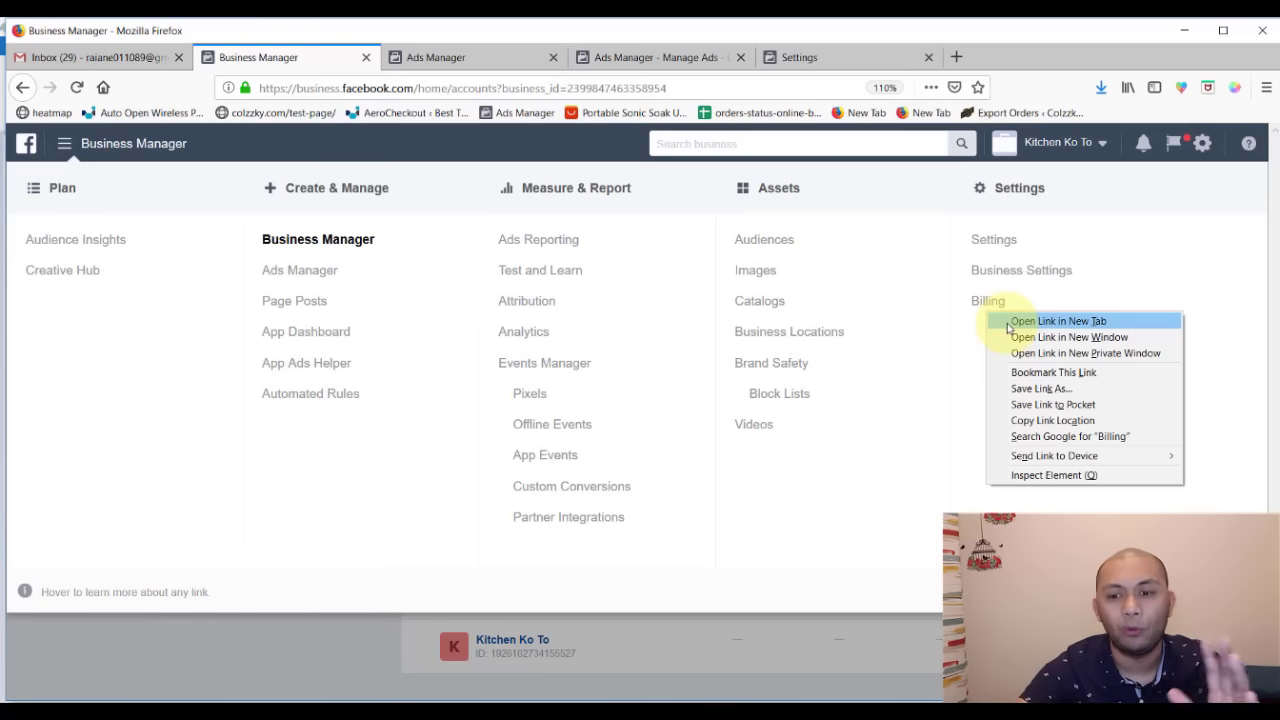
{"action": "left_click", "coordinate": [1052, 420]}
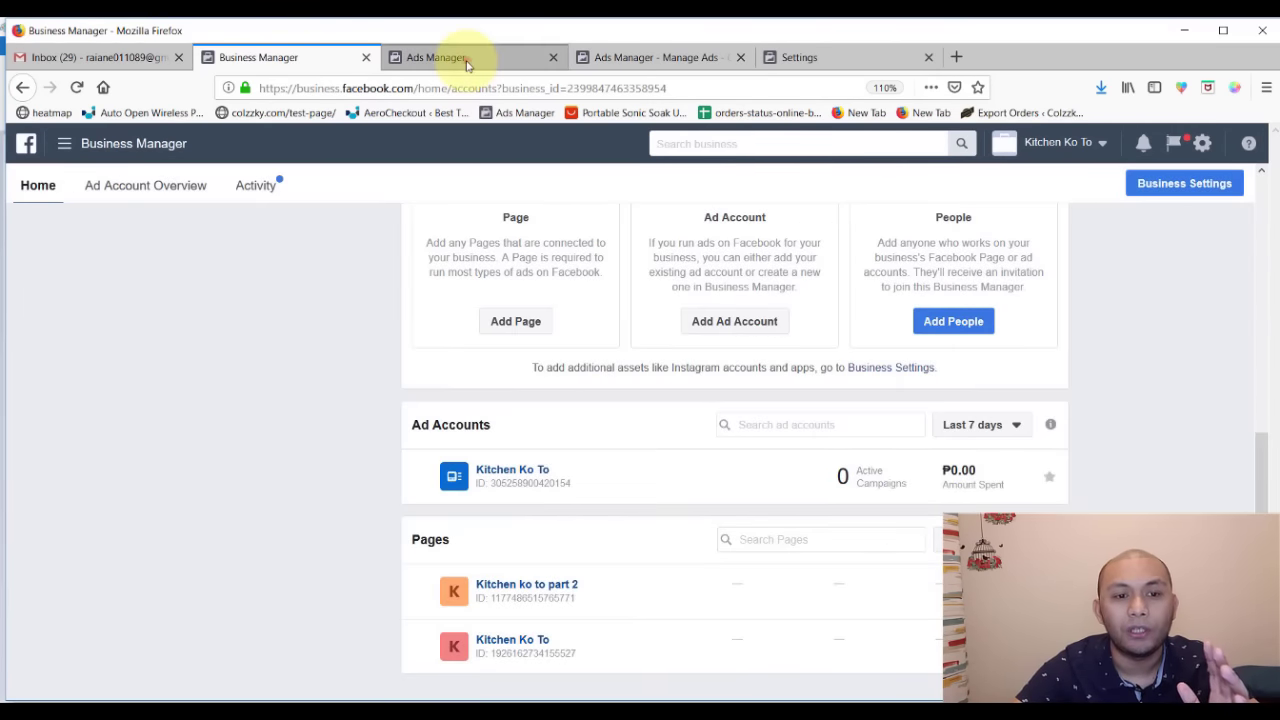
{"action": "left_click", "coordinate": [440, 58]}
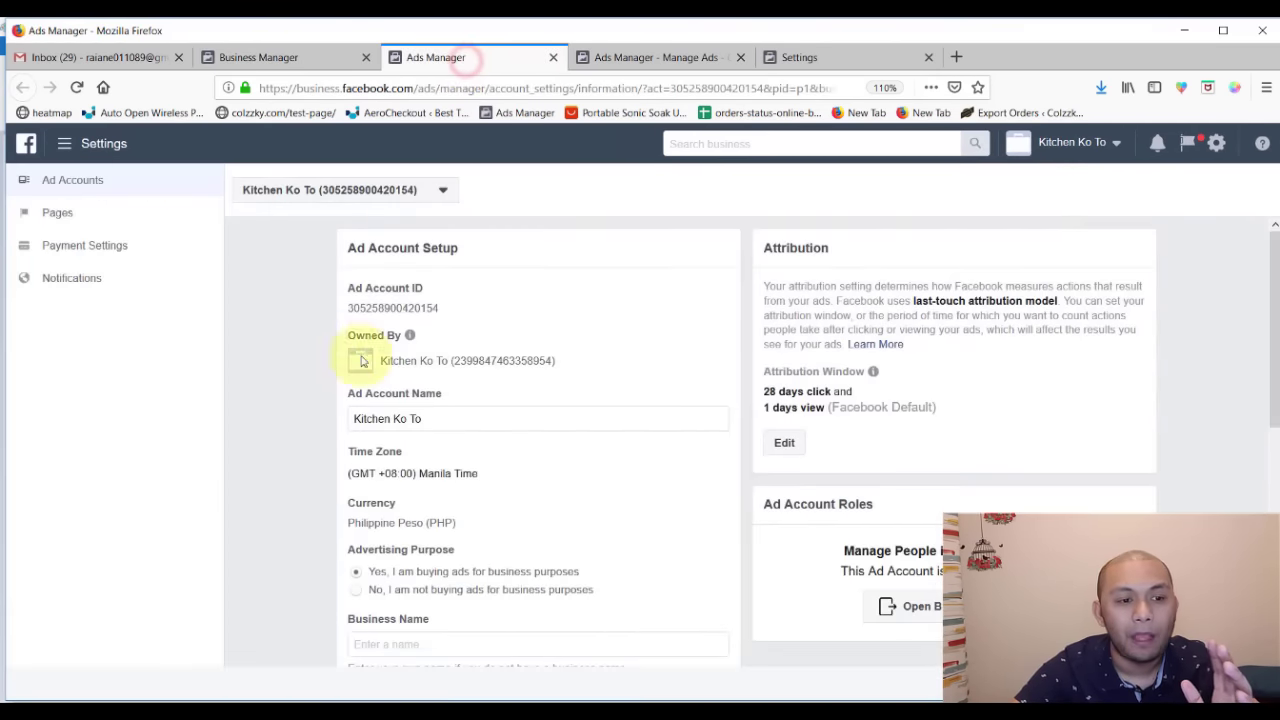
{"action": "left_click", "coordinate": [94, 246]}
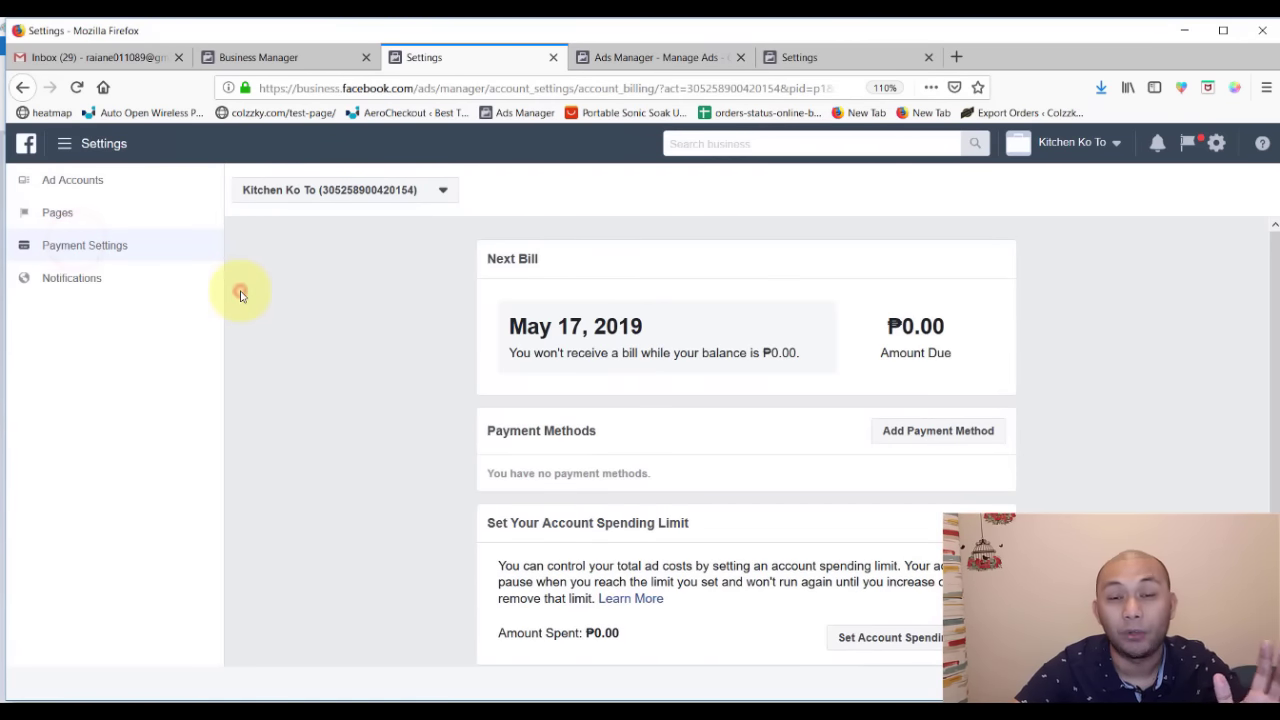
- Move the Settings tab before Campaigns, reach Payment Settings via Billing, and close the duplicate Settings tab
{"action": "left_click", "coordinate": [661, 56]}
{"action": "left_click", "coordinate": [795, 57]}
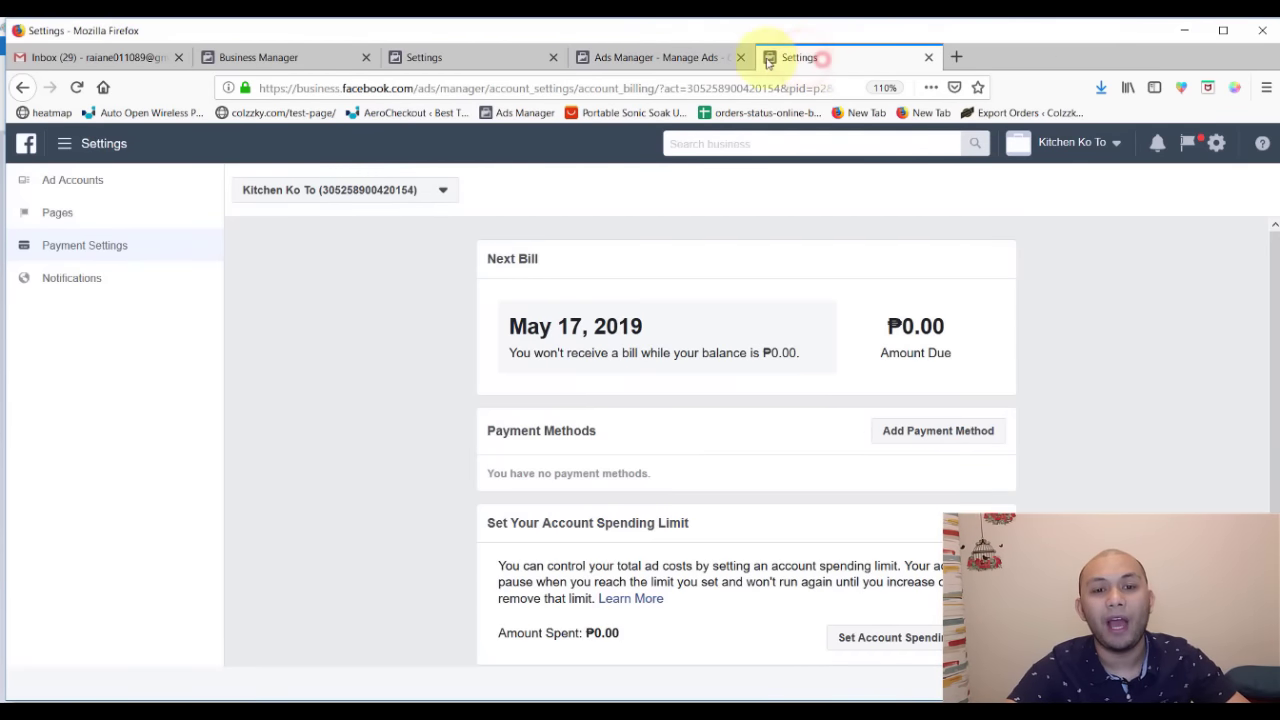
{"action": "left_click_drag", "start_coordinate": [767, 62], "coordinate": [600, 63]}
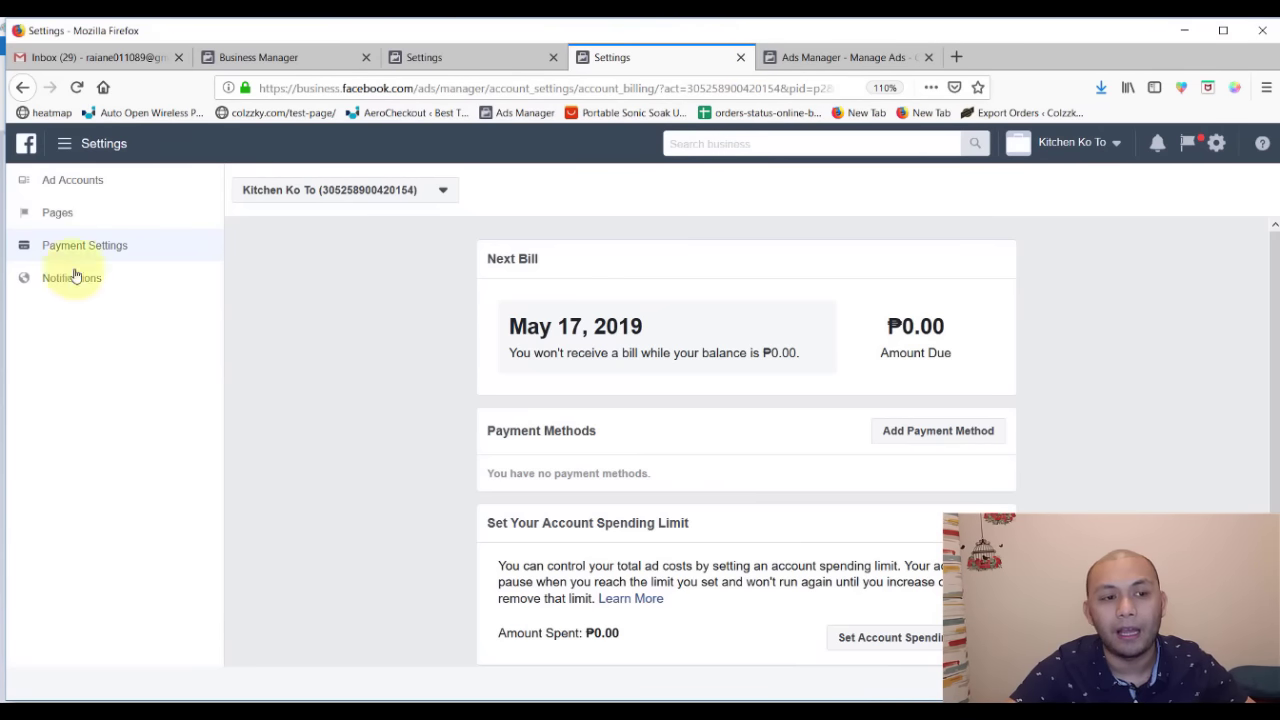
{"action": "left_click", "coordinate": [63, 143]}
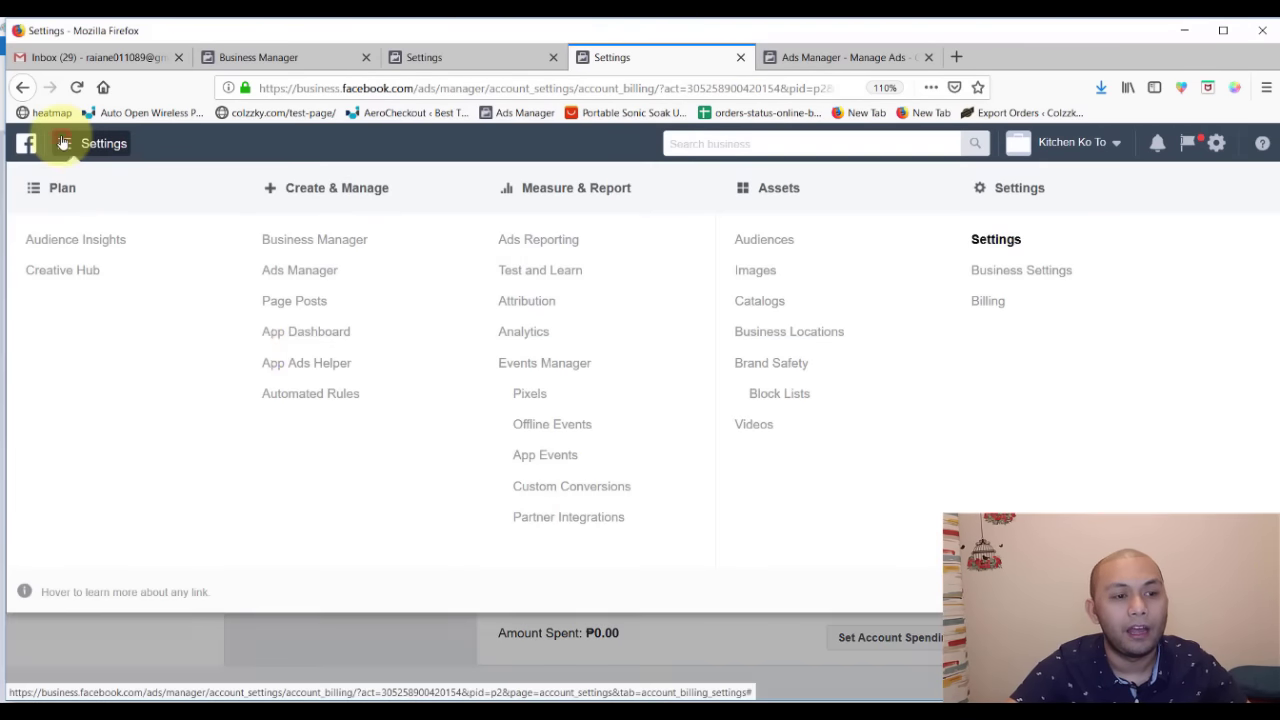
{"action": "left_click", "coordinate": [987, 300]}
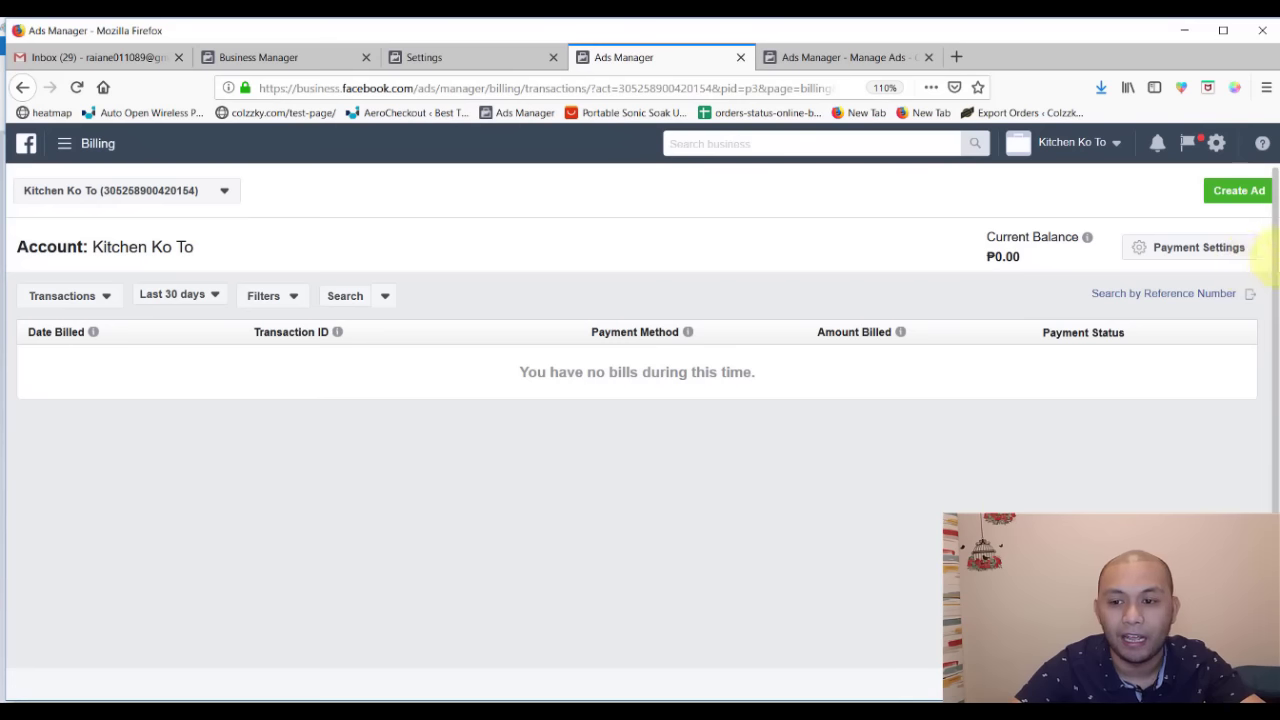
{"action": "left_click", "coordinate": [1158, 248]}
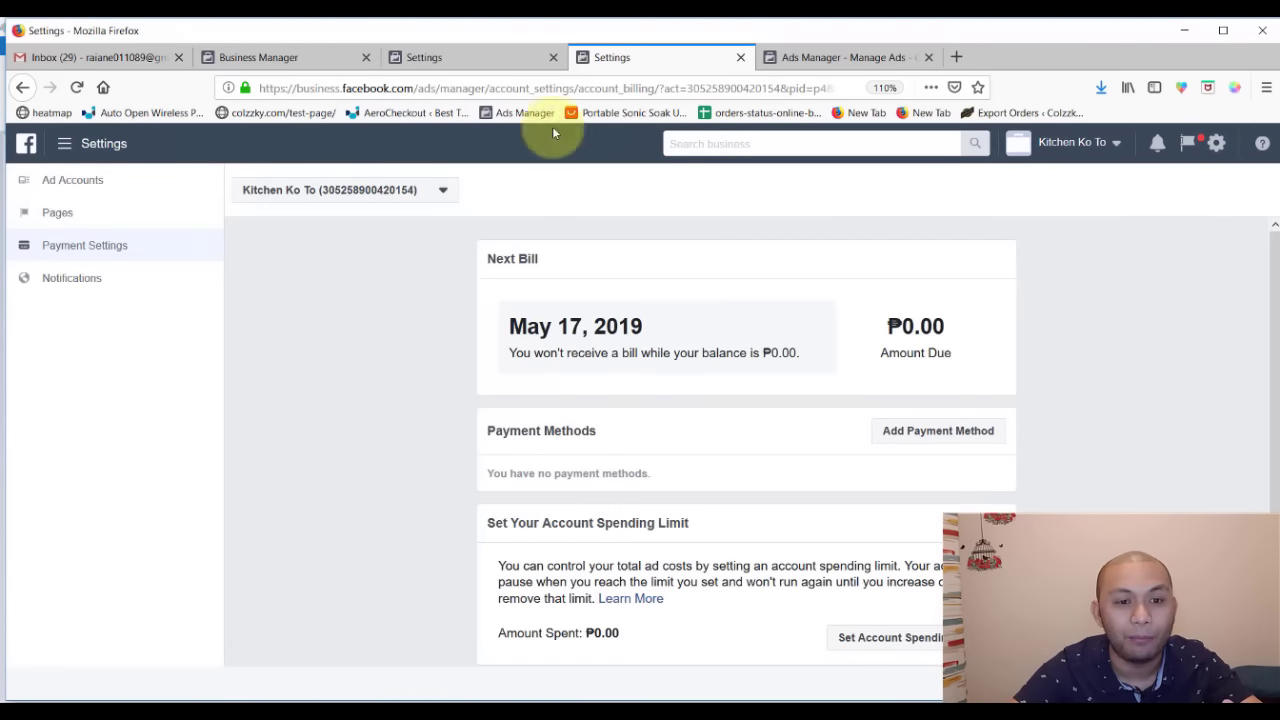
{"action": "left_click", "coordinate": [472, 57]}
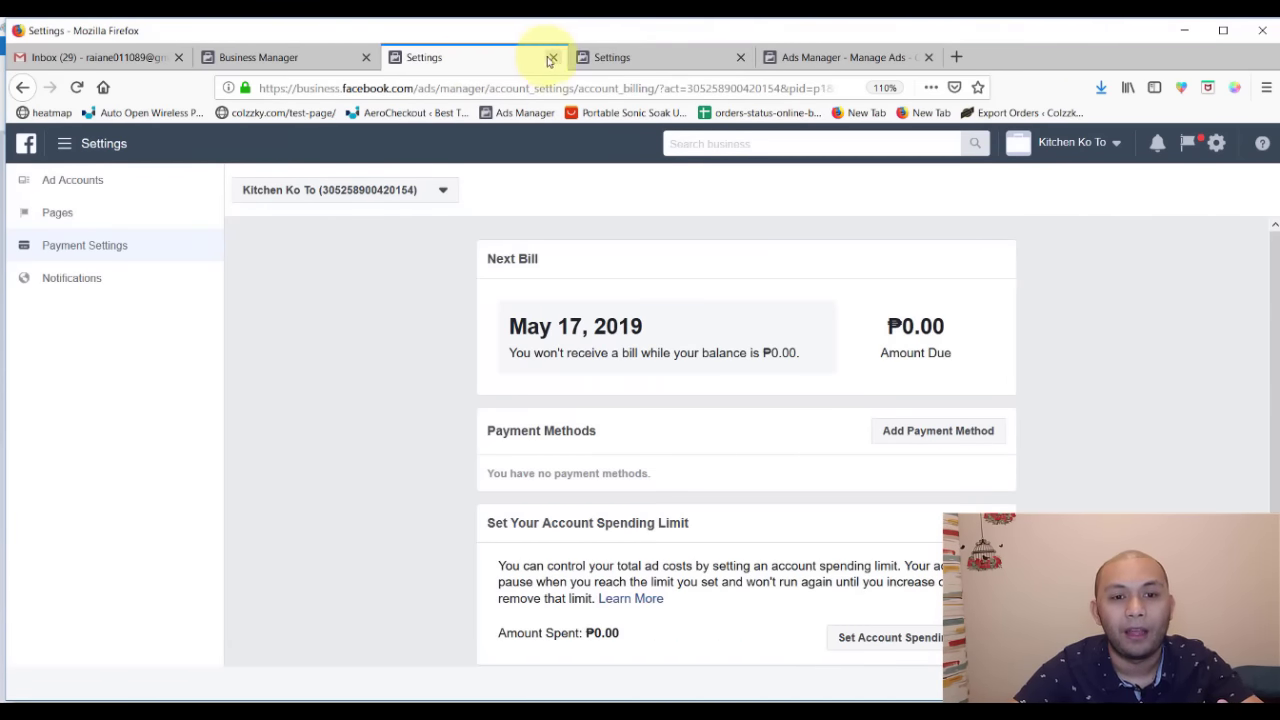
{"action": "left_click", "coordinate": [553, 59]}
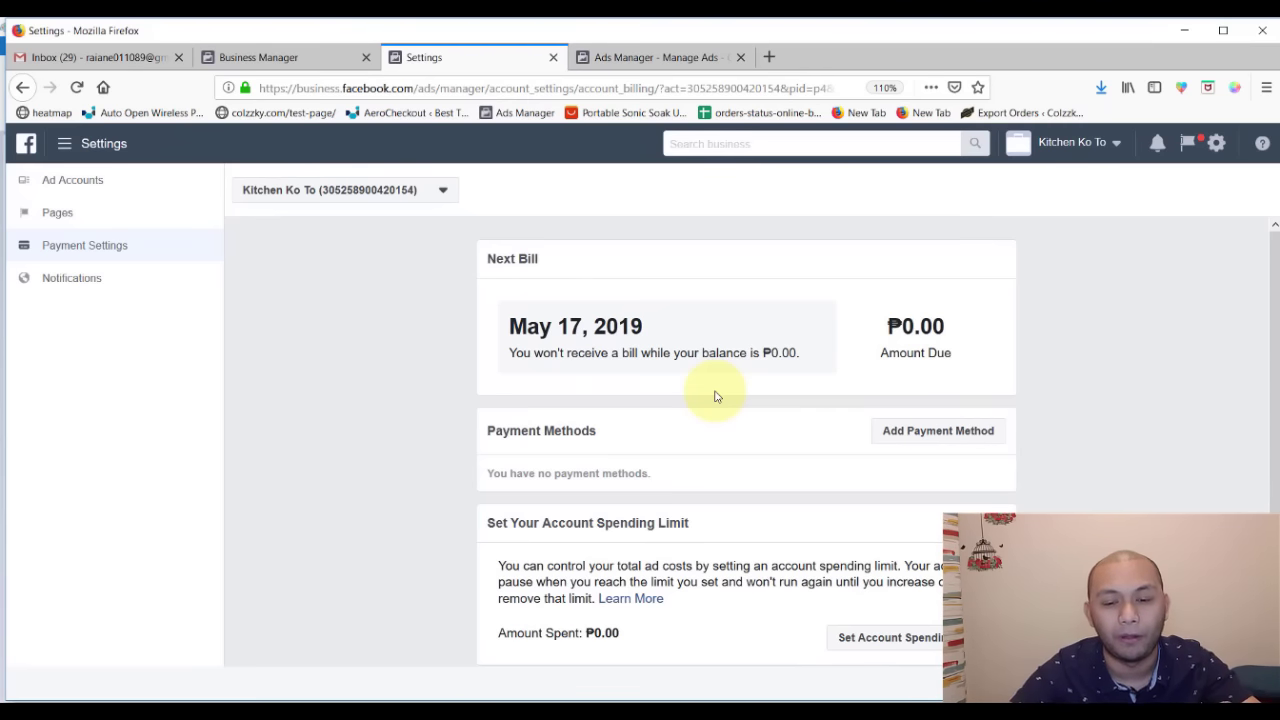
- Add PayPal as the payment method and continue to link it
{"action": "left_click", "coordinate": [943, 441]}
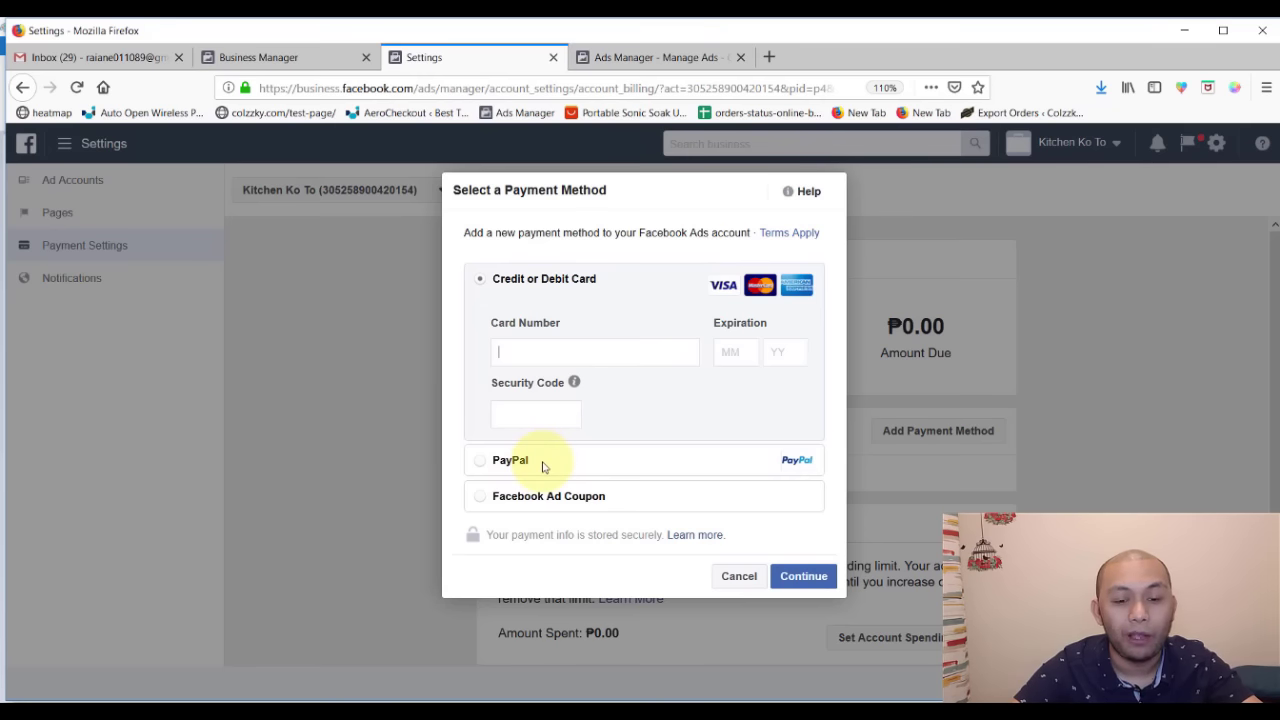
{"action": "left_click", "coordinate": [498, 460]}
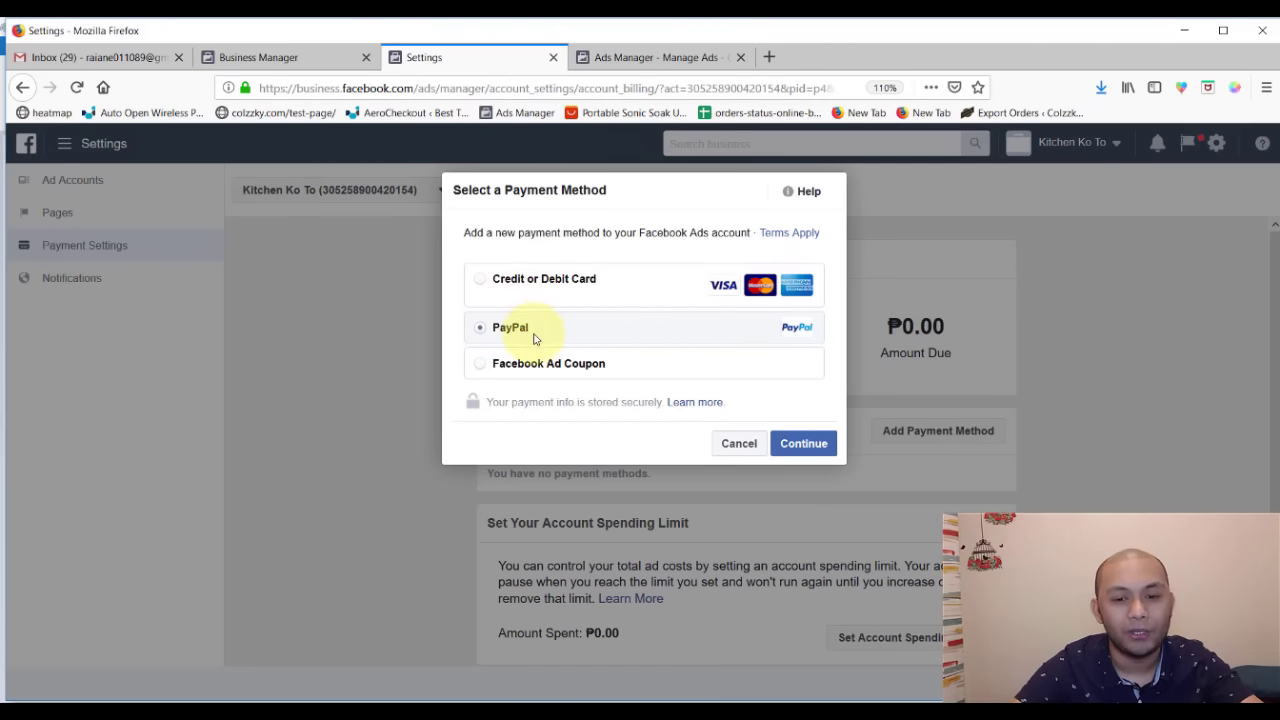
{"action": "left_click", "coordinate": [804, 443]}
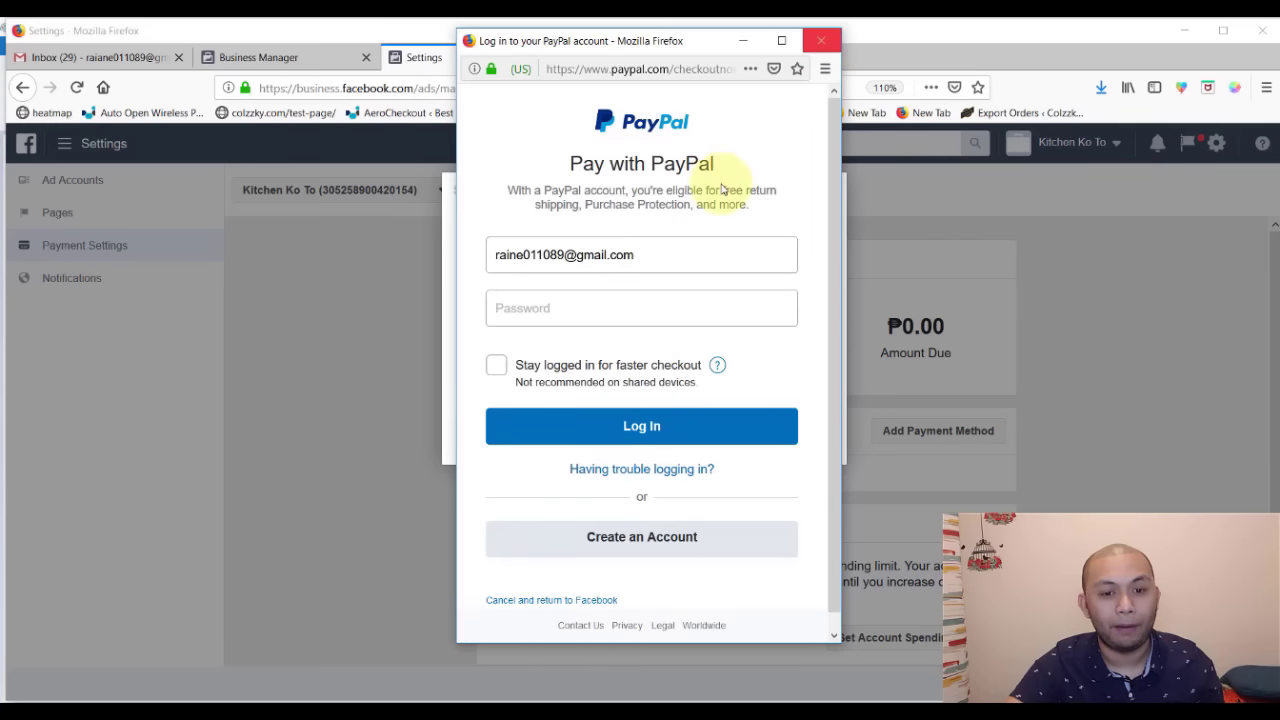
- Log in to PayPal in the popup with the saved account login
{"action": "triple_click", "coordinate": [660, 247]}
{"action": "type", "text": "apmc"}
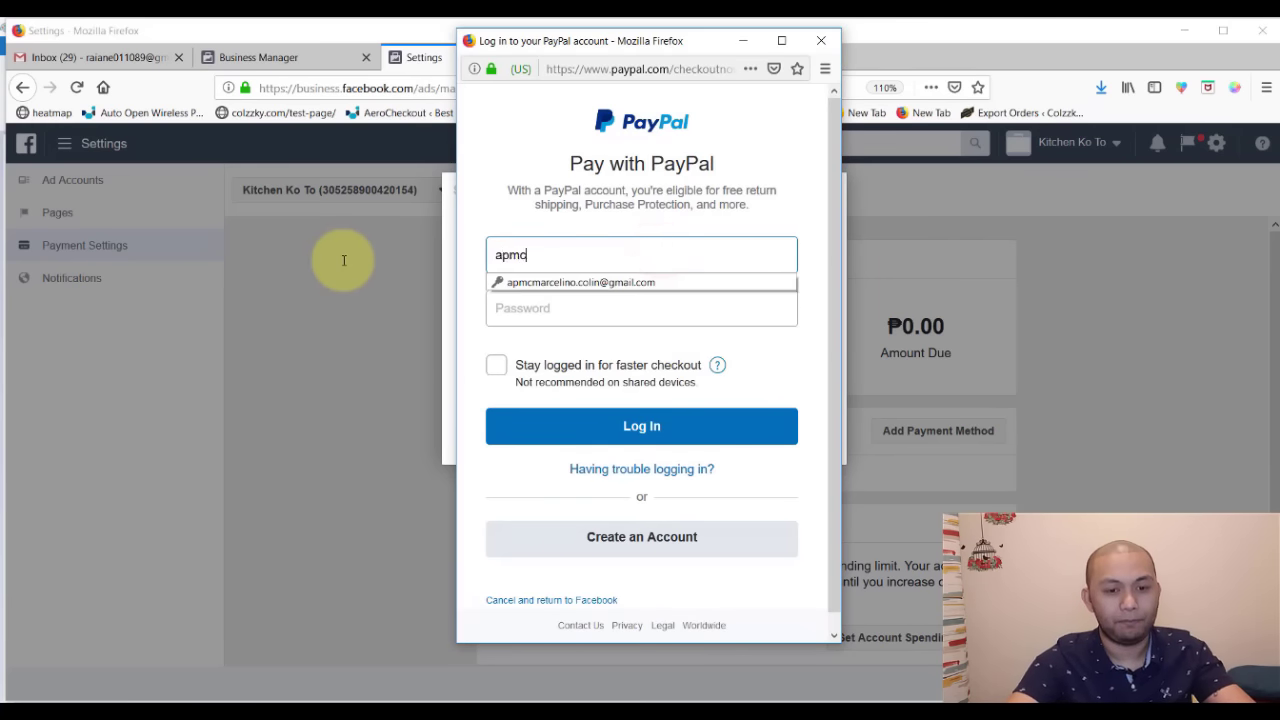
{"action": "key", "text": "Down"}
{"action": "key", "text": "Return"}
{"action": "key", "text": "Return"}
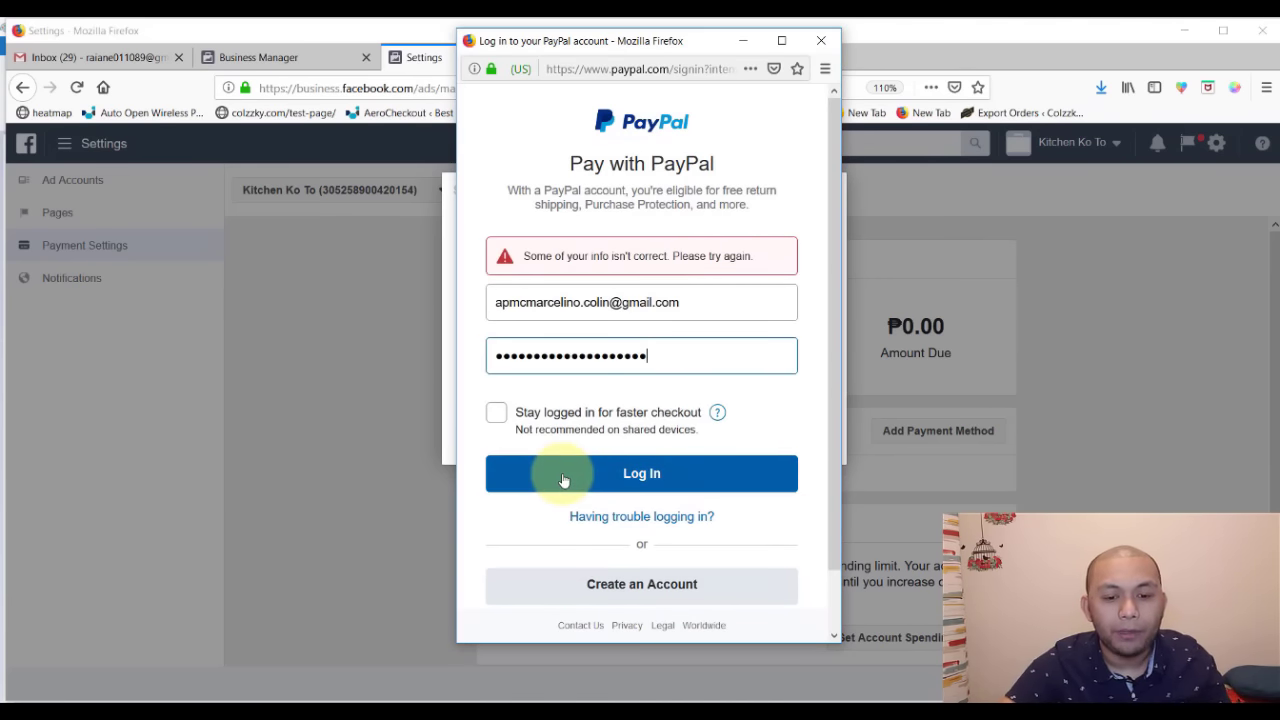
{"action": "left_click", "coordinate": [563, 480]}
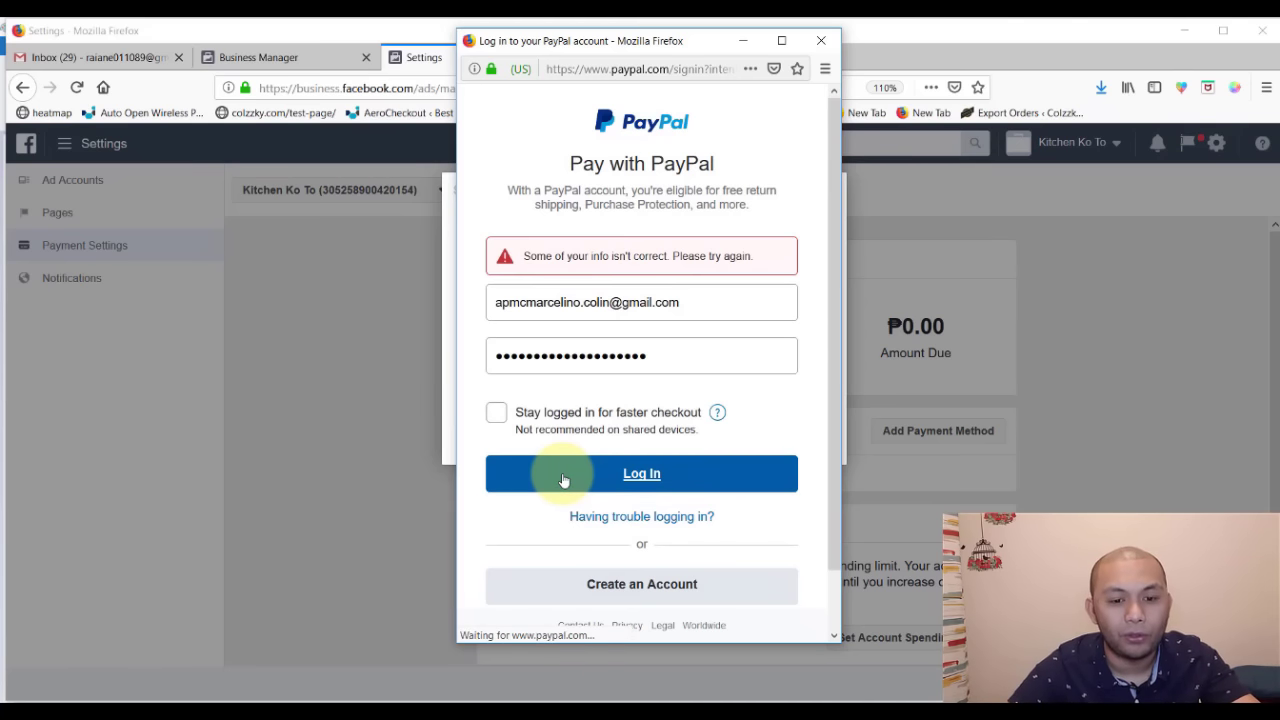
{"action": "left_click", "coordinate": [642, 482]}
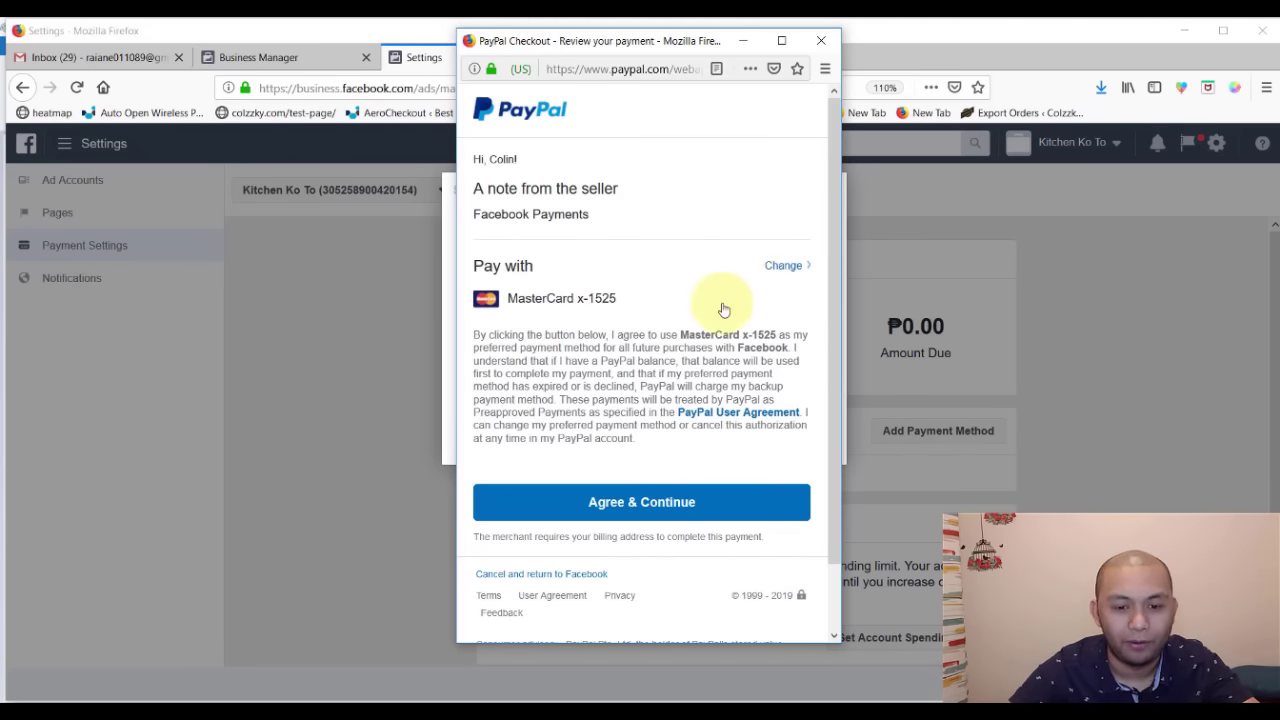
- Approve PayPal payments to Facebook and check the payment-added confirmation in Payment Settings
{"action": "left_click", "coordinate": [651, 516]}
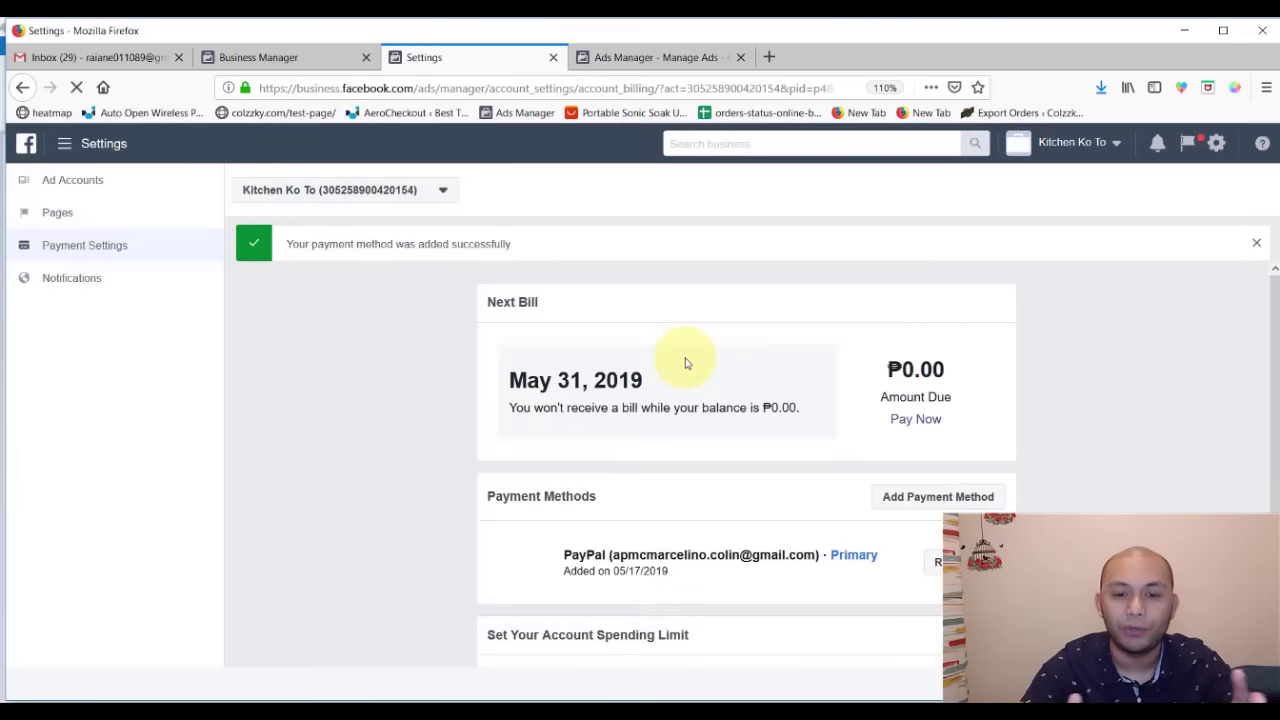
{"action": "scroll", "coordinate": [680, 391], "scroll_direction": "down", "scroll_amount": 1}
{"action": "scroll", "coordinate": [640, 300], "scroll_direction": "up", "scroll_amount": 1}
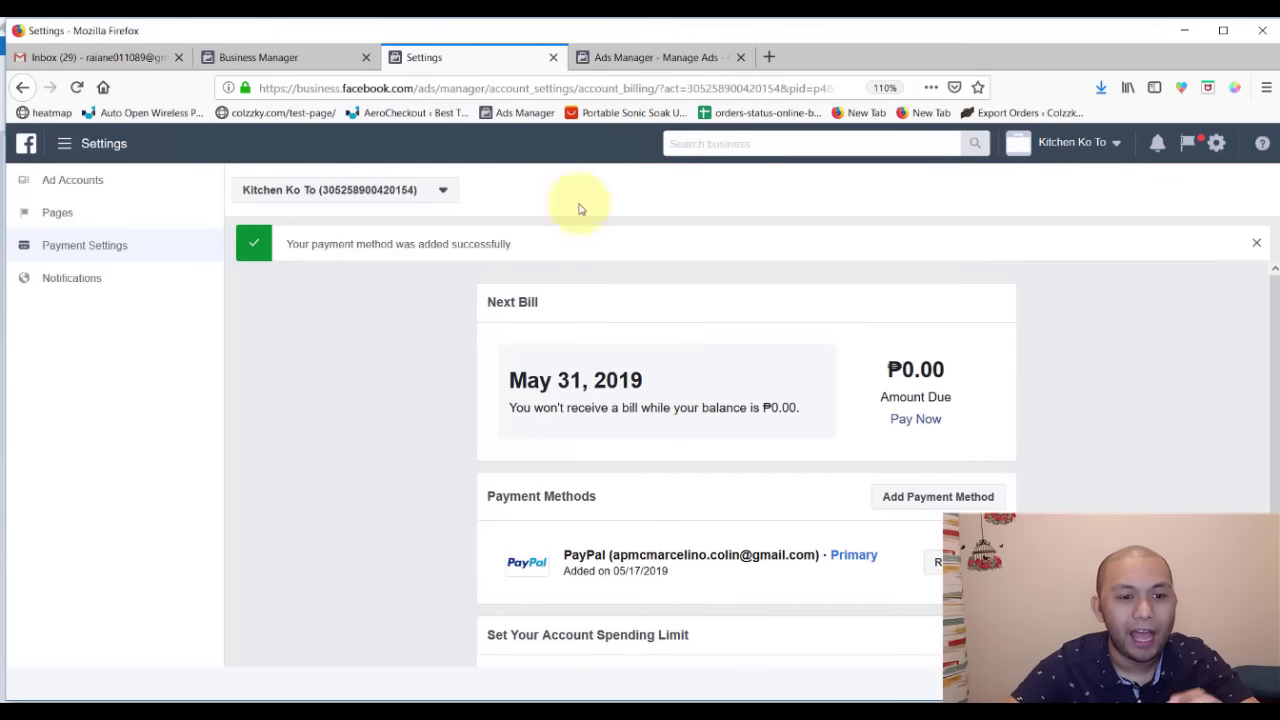
{"action": "left_click_drag", "start_coordinate": [530, 244], "coordinate": [284, 244]}
{"action": "left_click", "coordinate": [596, 345]}
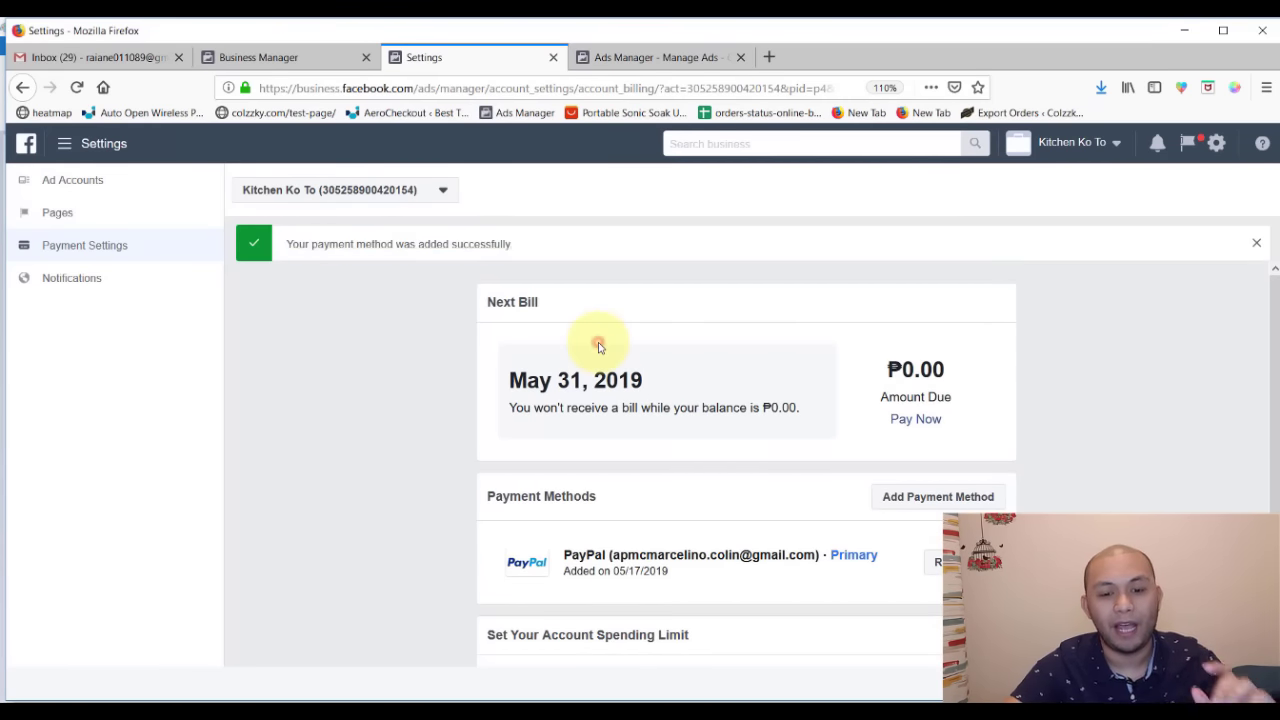
{"action": "scroll", "coordinate": [700, 430], "scroll_direction": "down", "scroll_amount": 1}
{"action": "scroll", "coordinate": [771, 509], "scroll_direction": "down", "scroll_amount": 1}
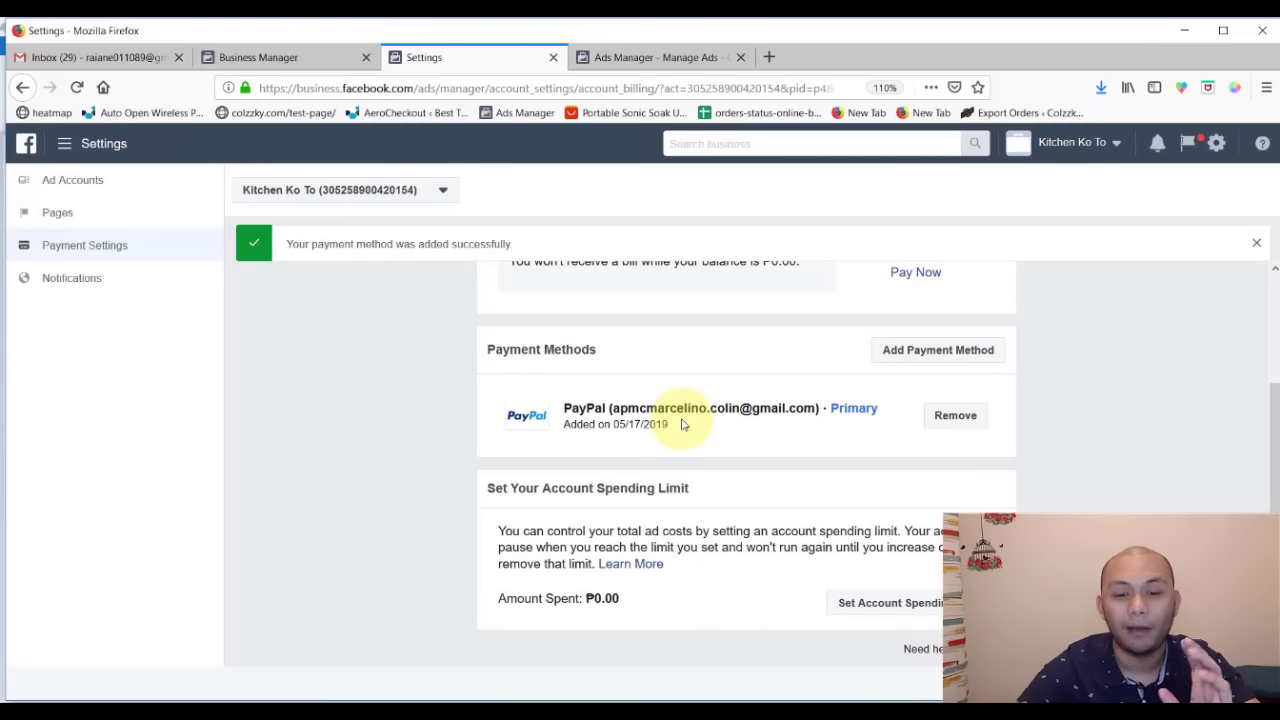
{"action": "scroll", "coordinate": [743, 423], "scroll_direction": "up", "scroll_amount": 1}
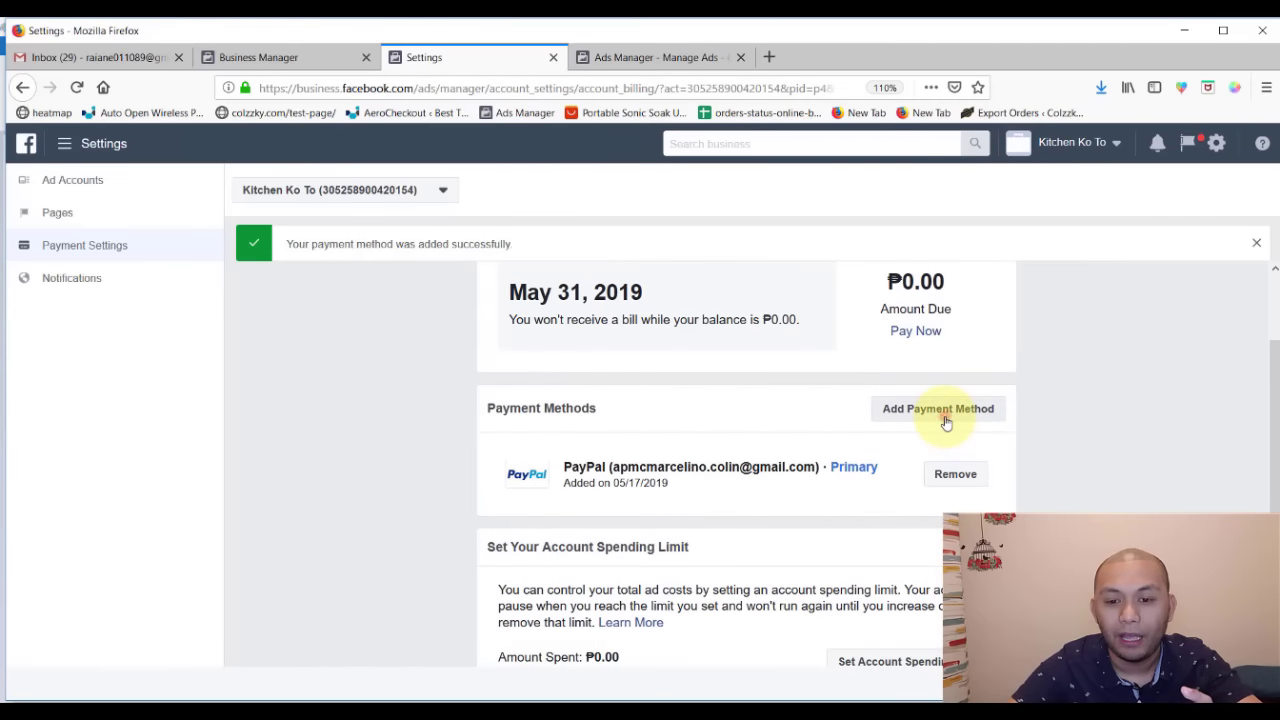
{"action": "left_click", "coordinate": [946, 418]}
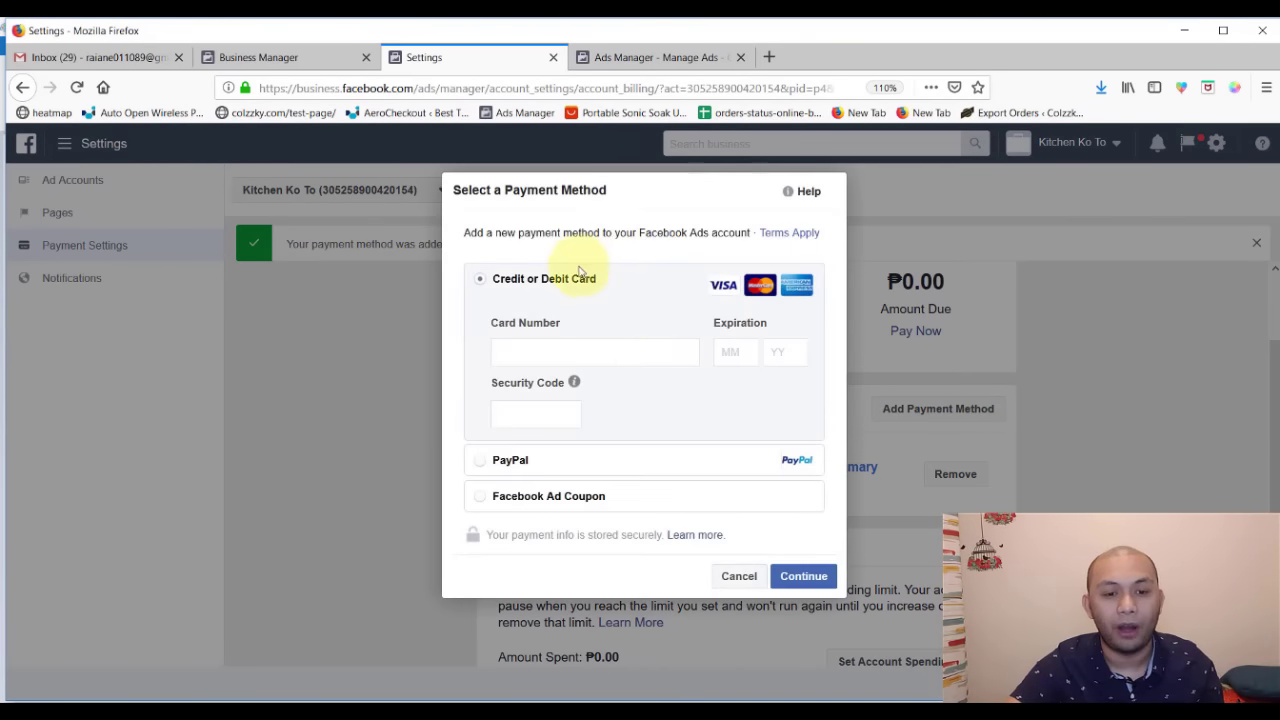
{"action": "left_click", "coordinate": [582, 351]}
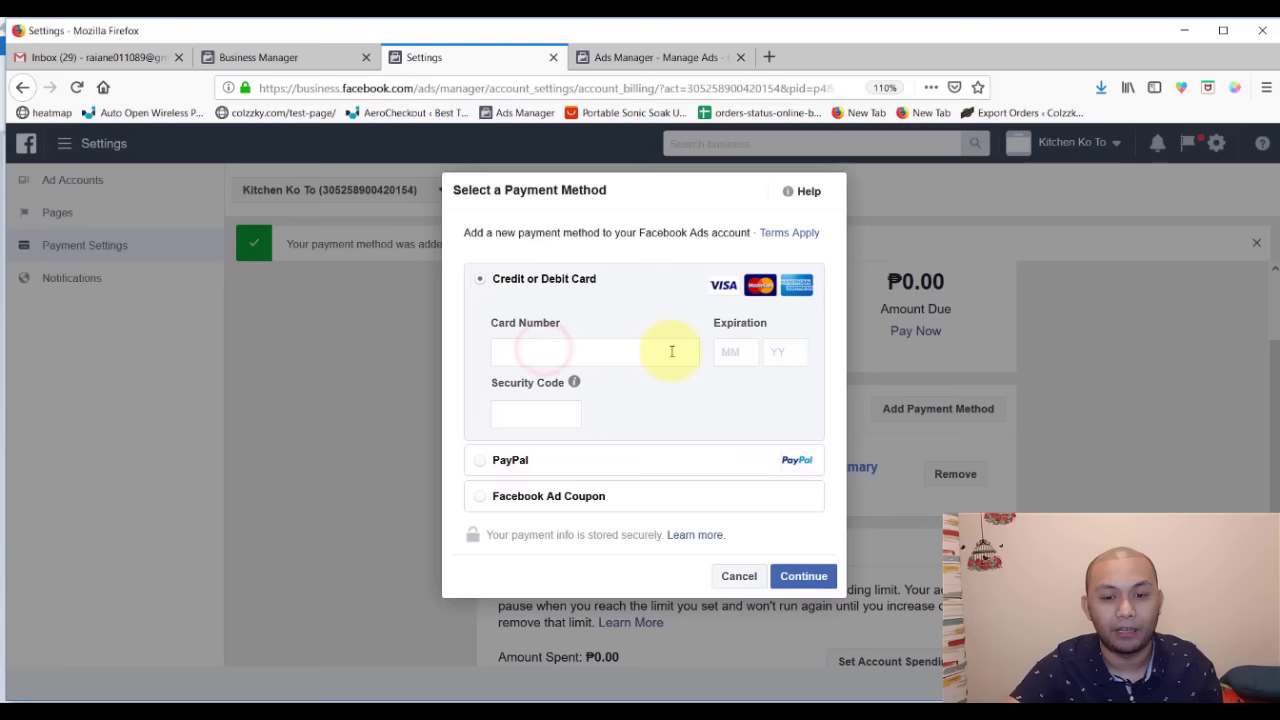
{"action": "left_click", "coordinate": [671, 351]}
{"action": "left_click", "coordinate": [530, 418]}
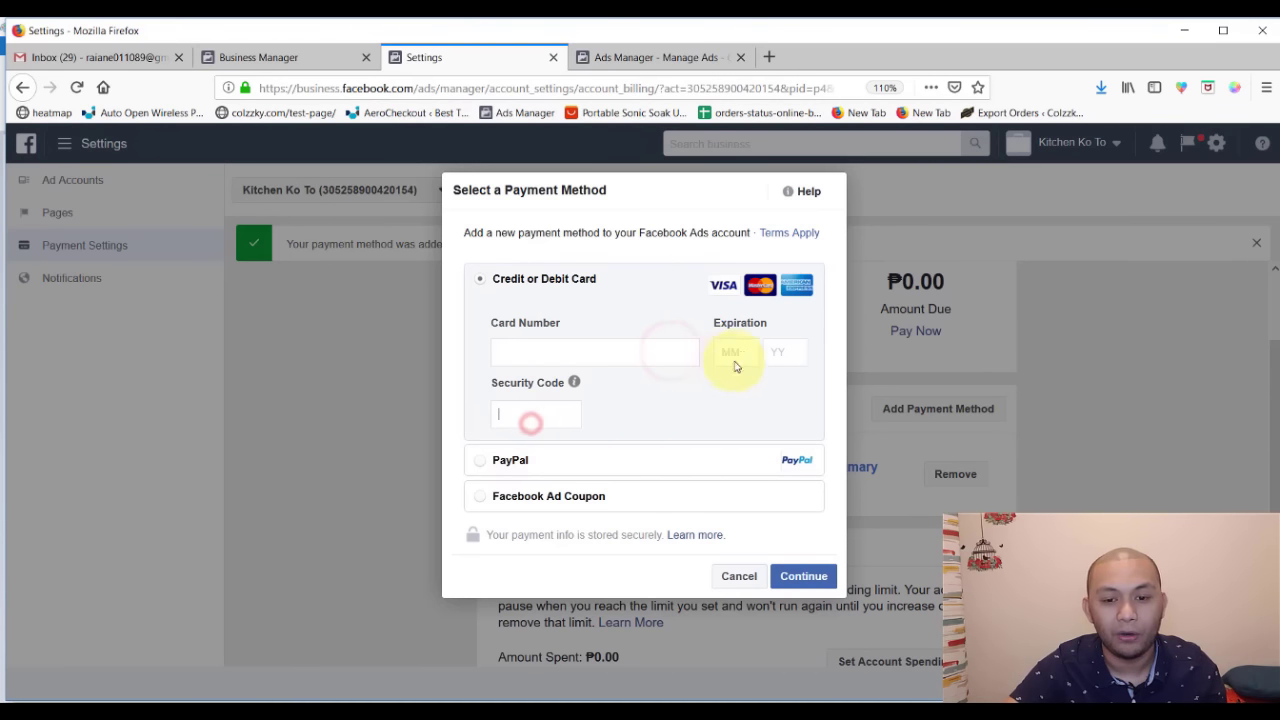
{"action": "left_click", "coordinate": [742, 353]}
{"action": "left_click", "coordinate": [789, 352]}
{"action": "left_click", "coordinate": [748, 354]}
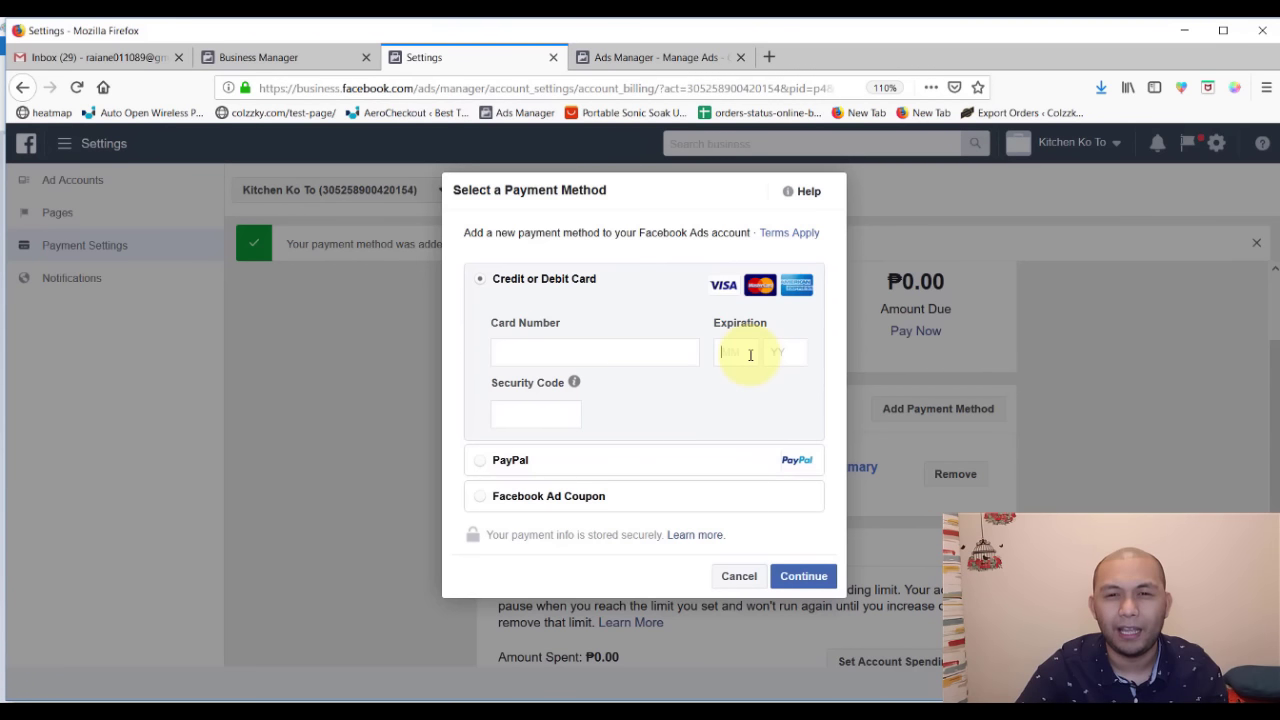
{"action": "left_click", "coordinate": [739, 576]}
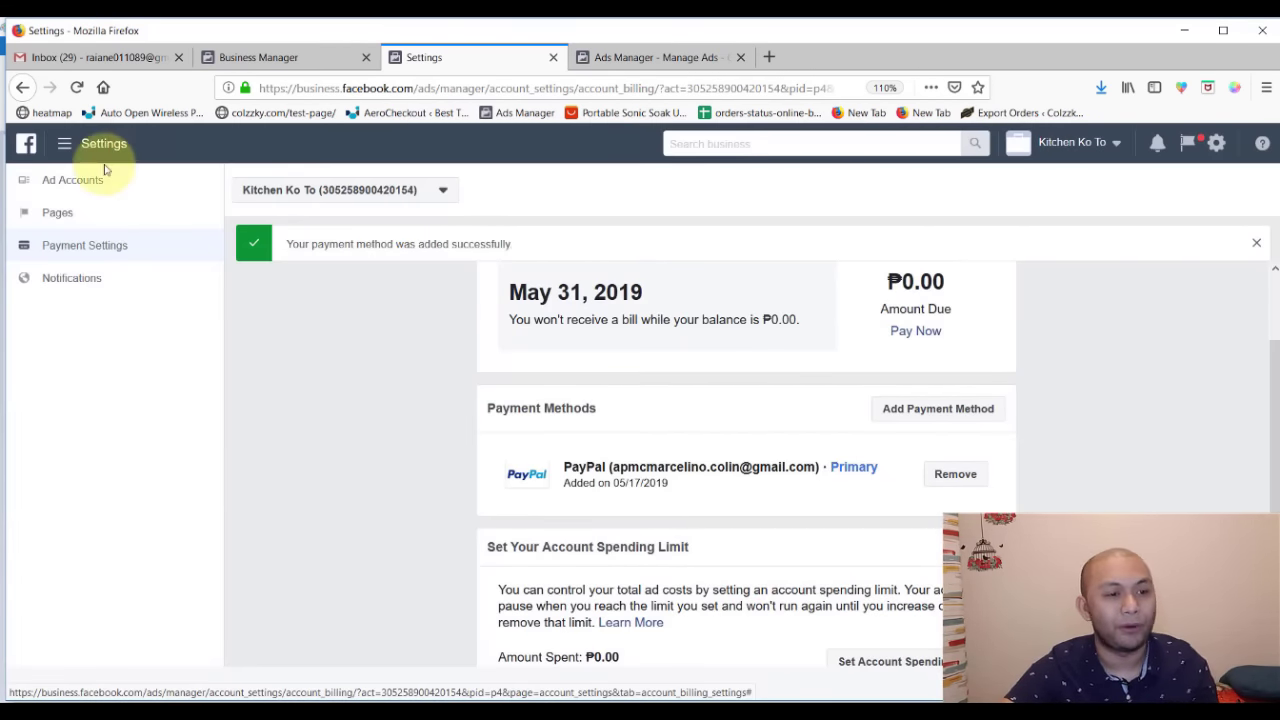
- Go from Business settings through the business tools menu to Ads Manager for Kitchen Ko To
{"action": "left_click", "coordinate": [63, 181]}
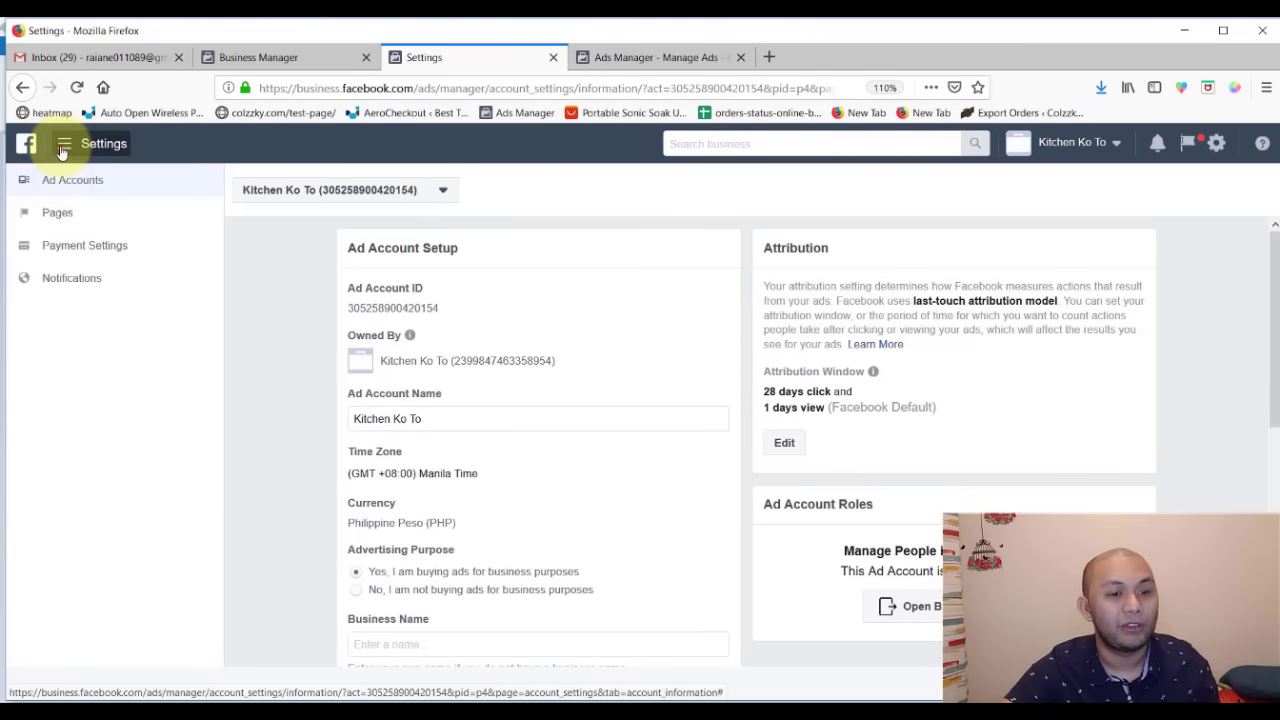
{"action": "left_click", "coordinate": [64, 143]}
{"action": "left_click", "coordinate": [303, 652]}
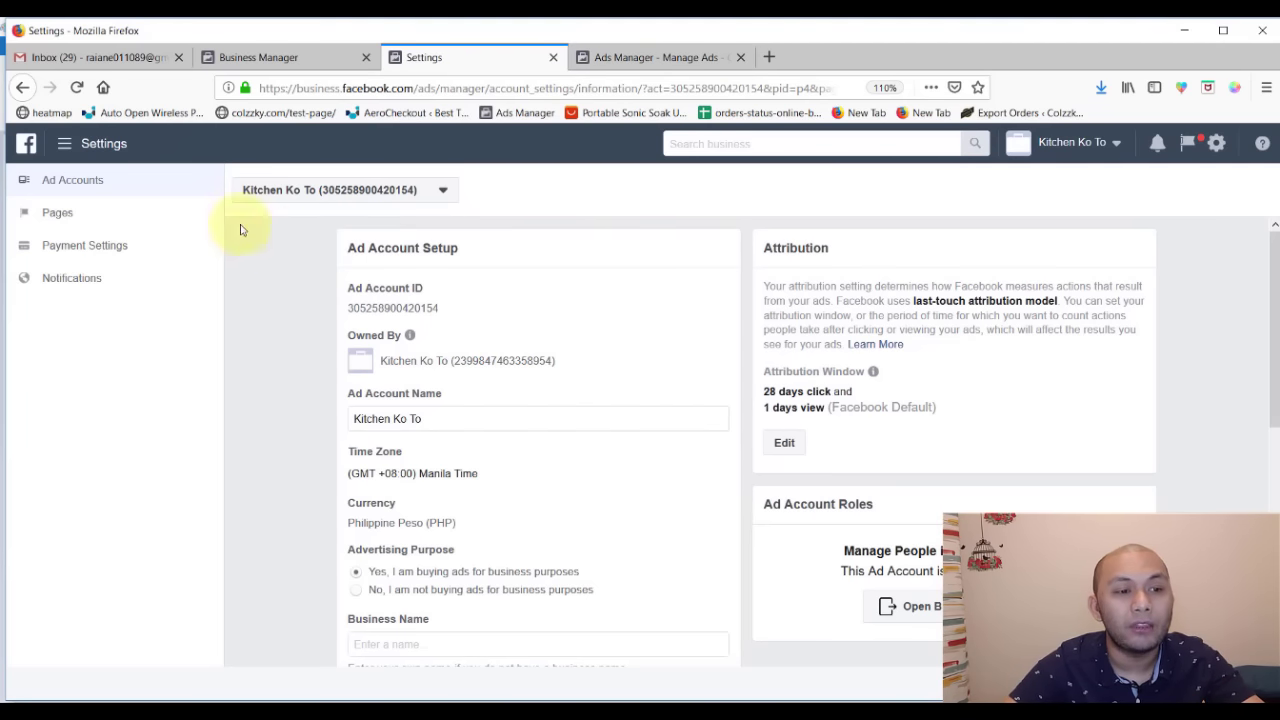
{"action": "left_click", "coordinate": [60, 146]}
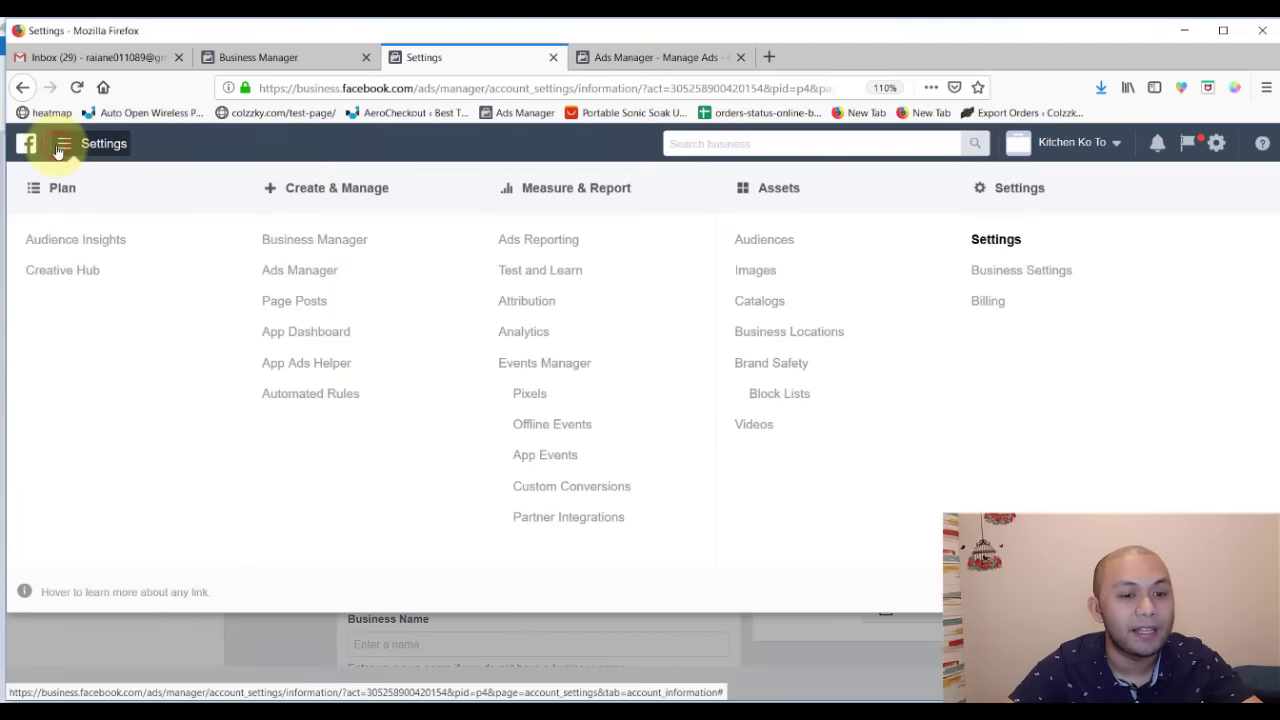
{"action": "left_click", "coordinate": [279, 275]}
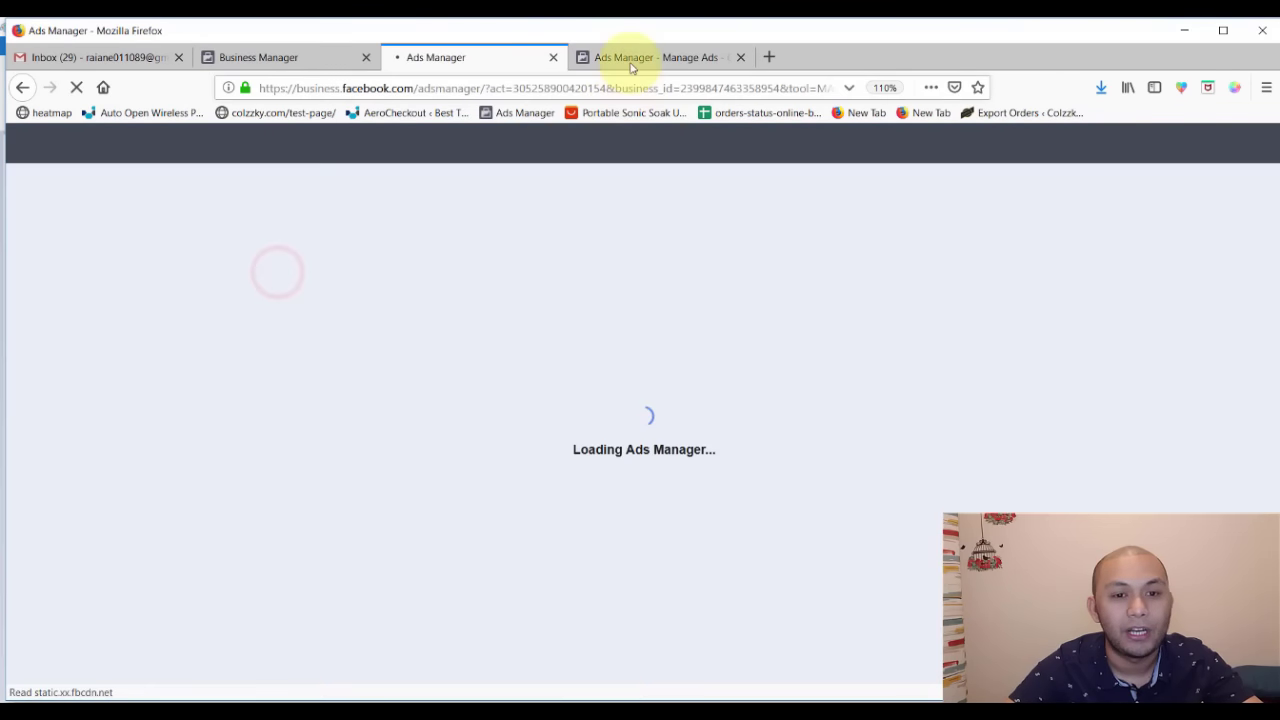
{"action": "left_click", "coordinate": [629, 60]}
{"action": "left_click", "coordinate": [497, 62]}
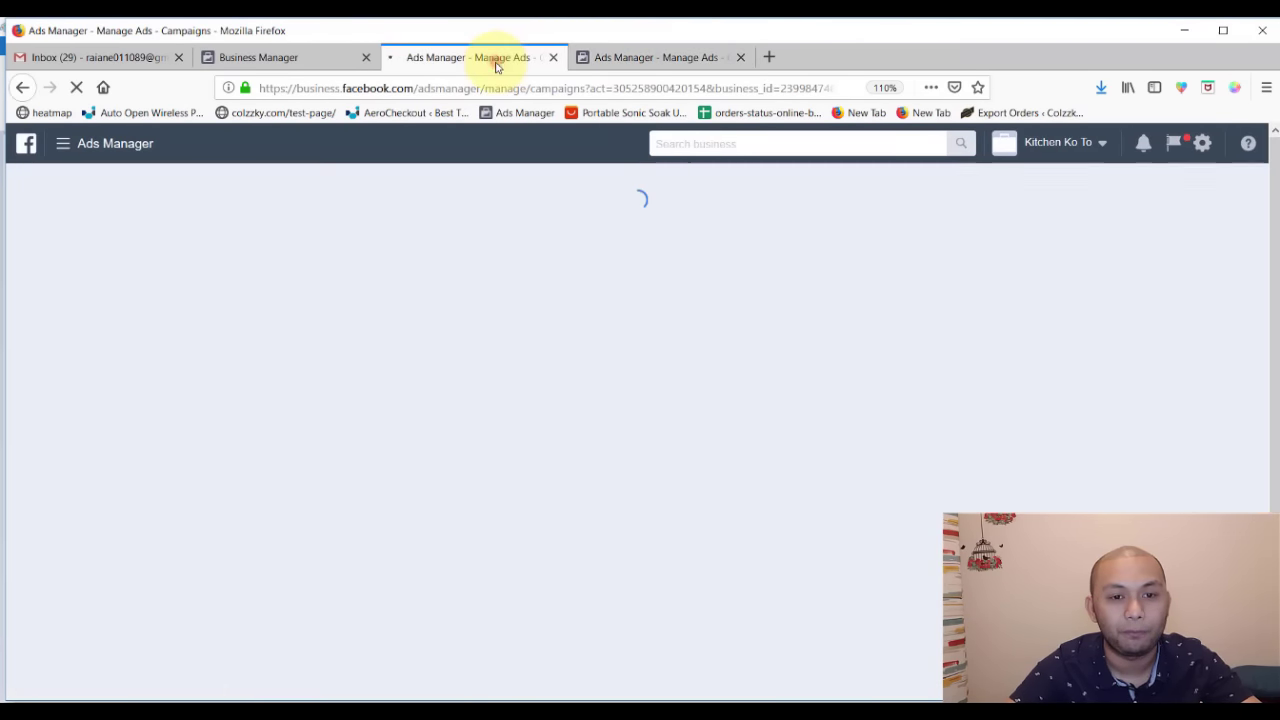
- Close the duplicate Ads Manager tab, leaving the empty Campaigns list
{"action": "left_click", "coordinate": [740, 57]}
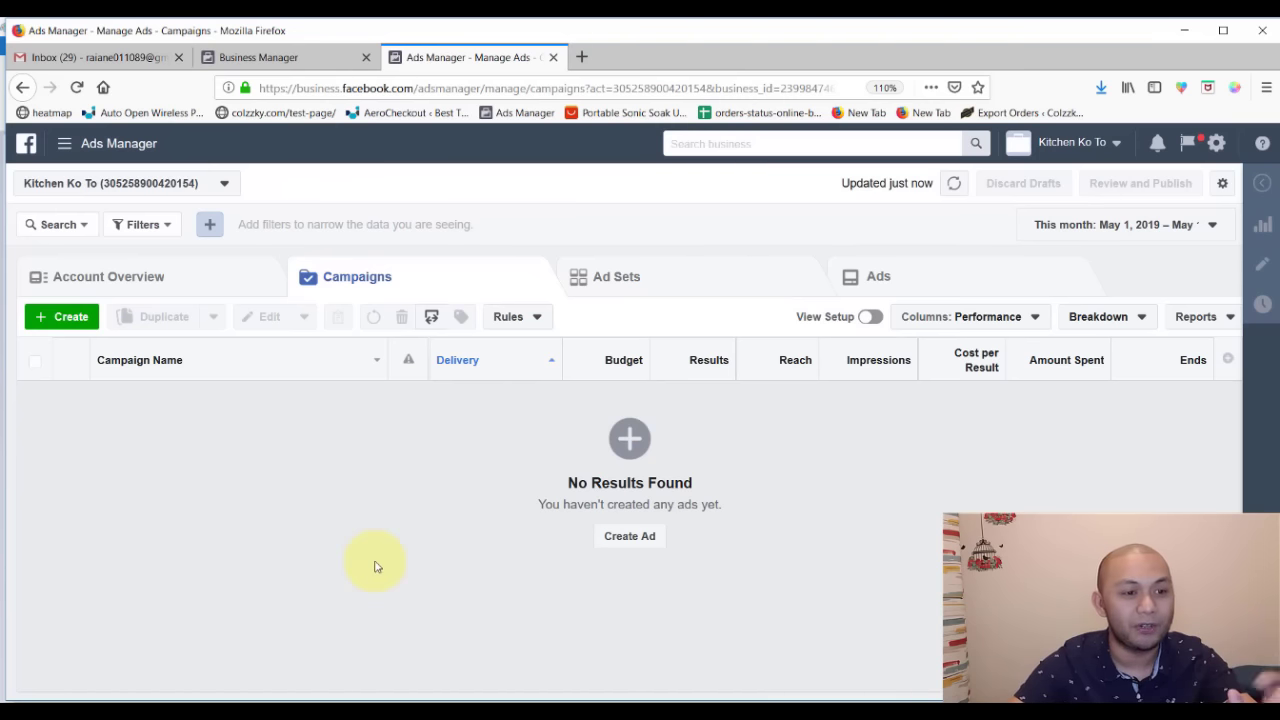
- Close the Business Manager tab and start a new campaign with + Create
{"action": "left_click", "coordinate": [313, 63]}
{"action": "left_click", "coordinate": [430, 57]}
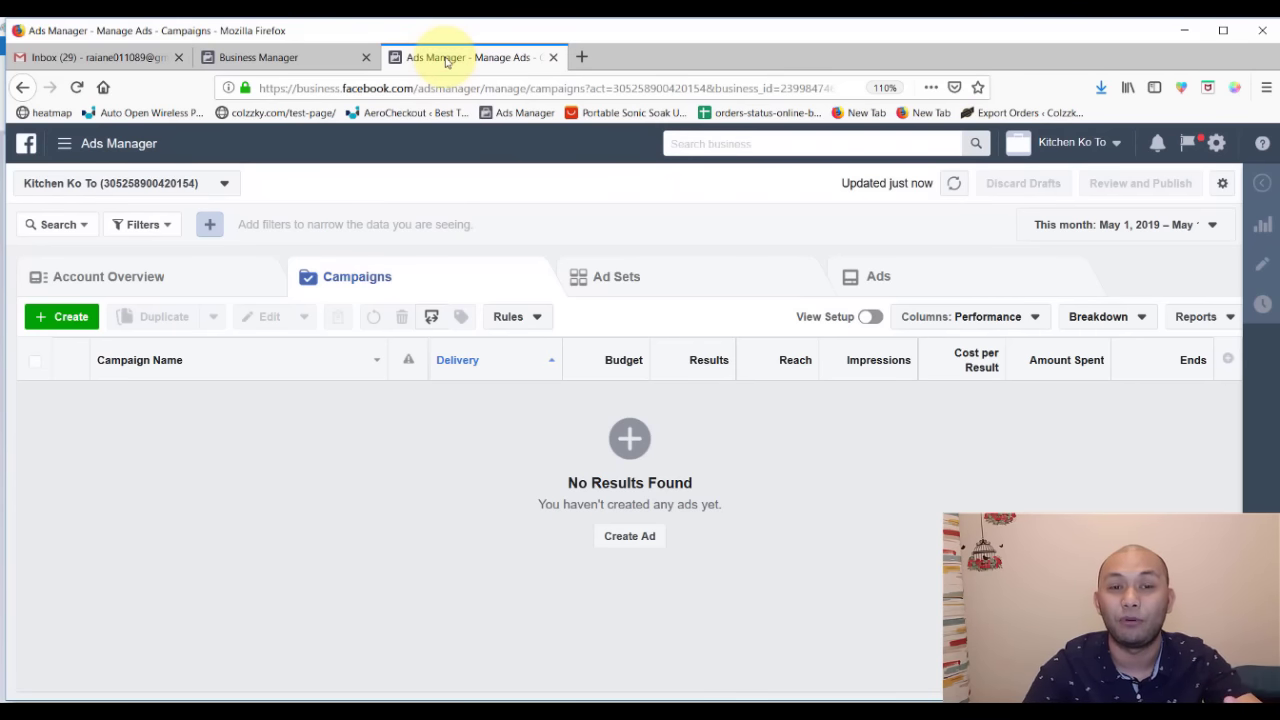
{"action": "left_click", "coordinate": [63, 143]}
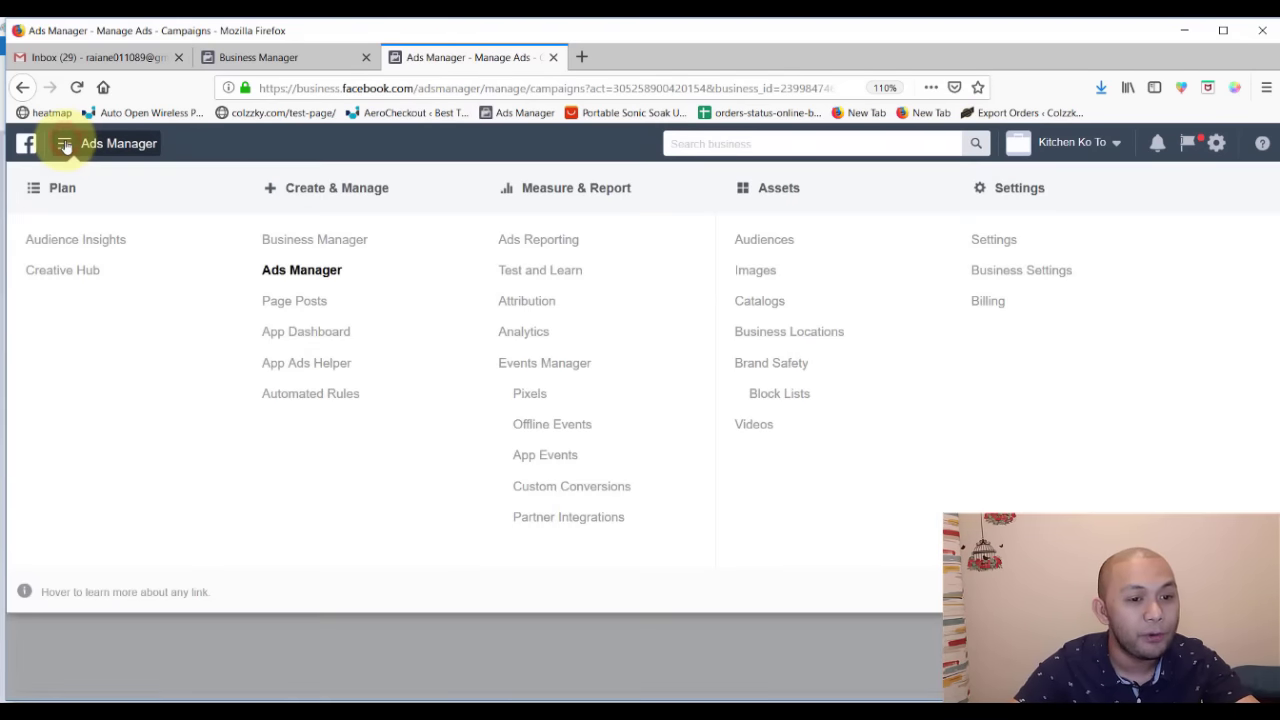
{"action": "left_click", "coordinate": [322, 283]}
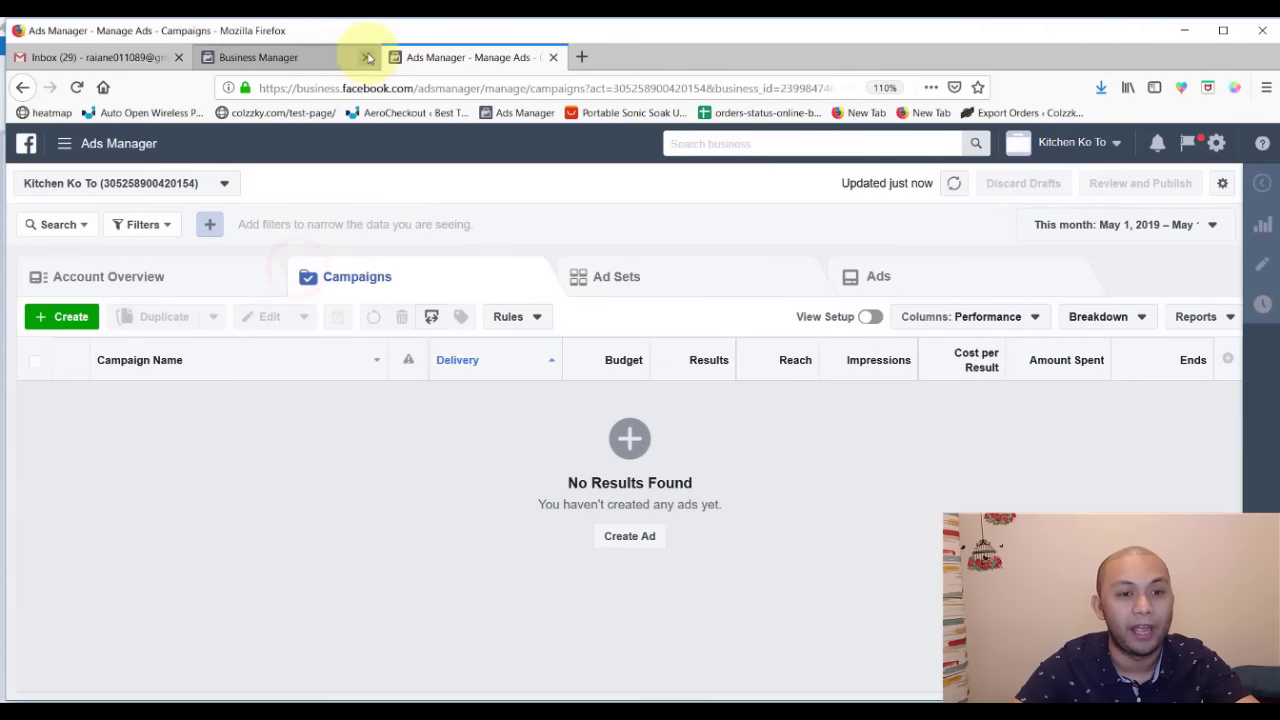
{"action": "left_click", "coordinate": [366, 57]}
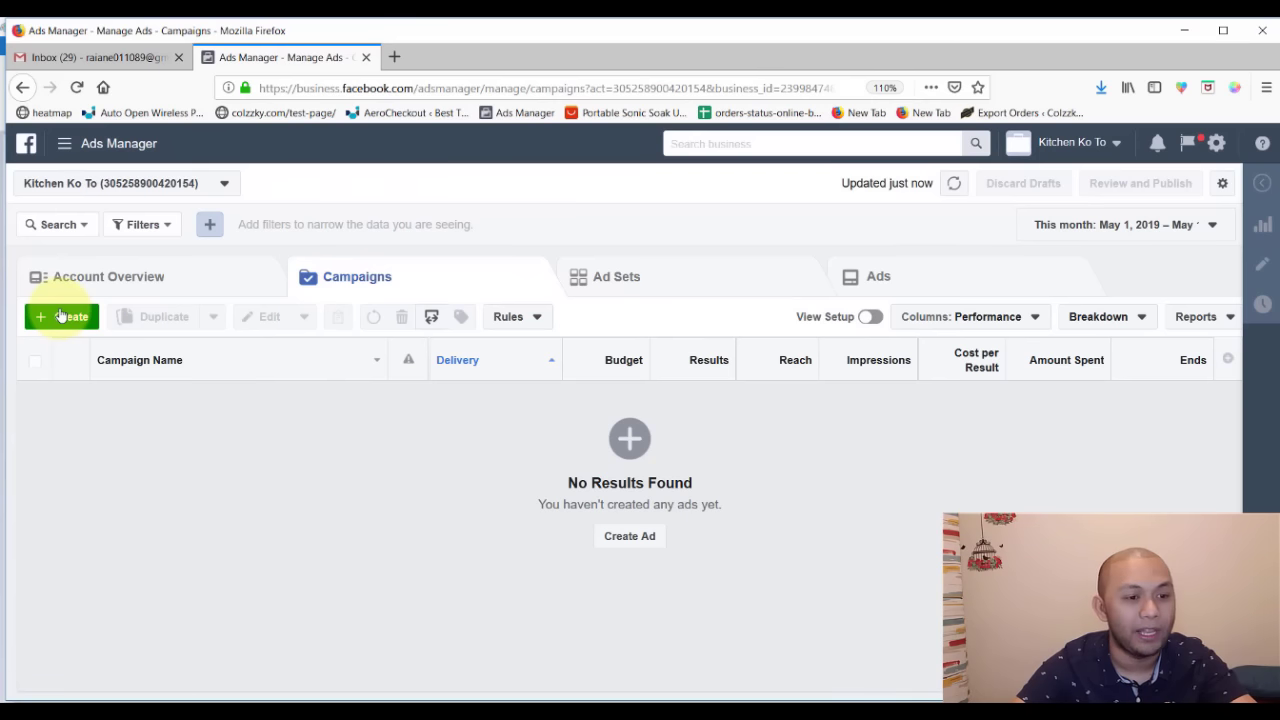
{"action": "left_click", "coordinate": [57, 316]}
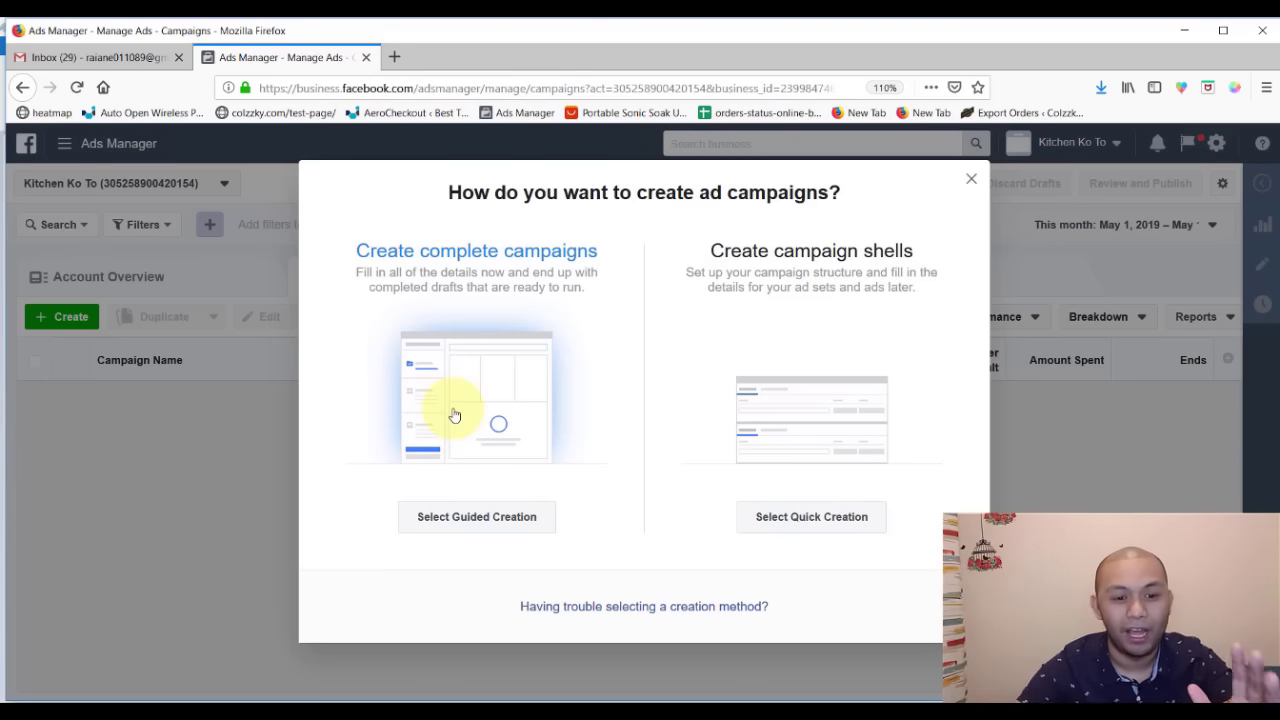
- Choose Guided Creation and review the marketing objectives, leaving Traffic selected
{"action": "left_click", "coordinate": [448, 520]}
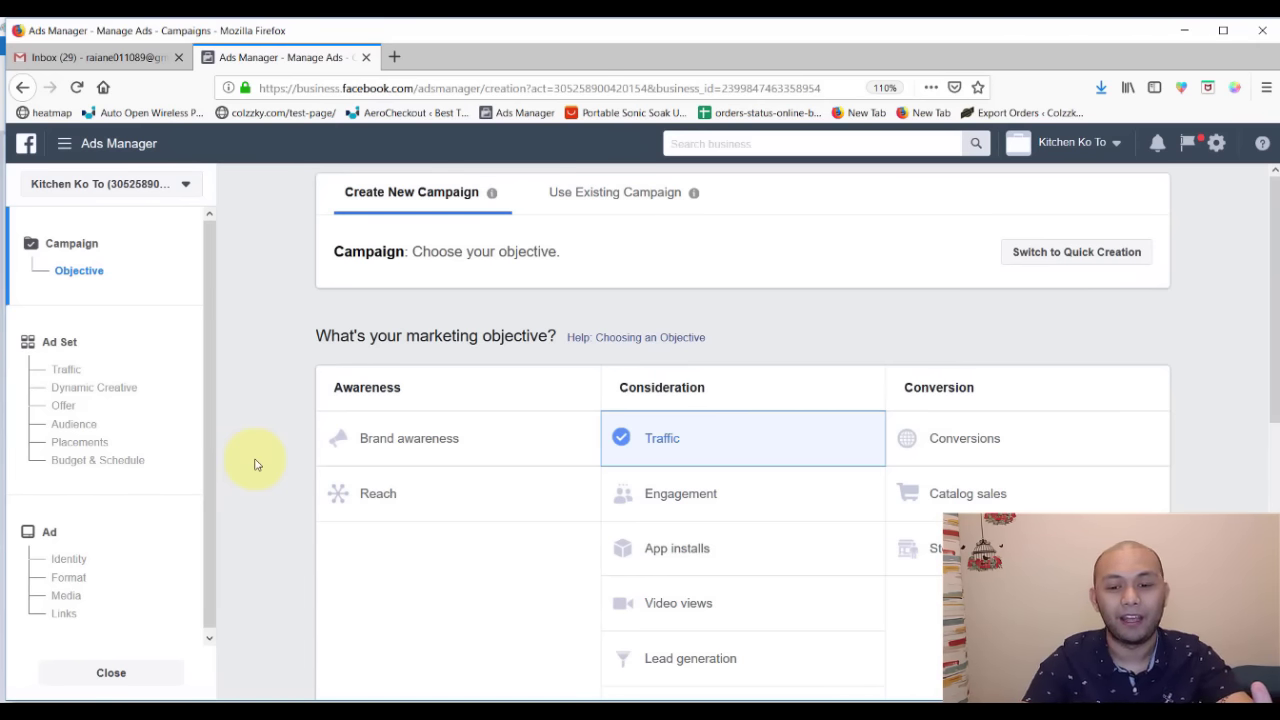
{"action": "scroll", "coordinate": [229, 414], "scroll_direction": "down", "scroll_amount": 2}
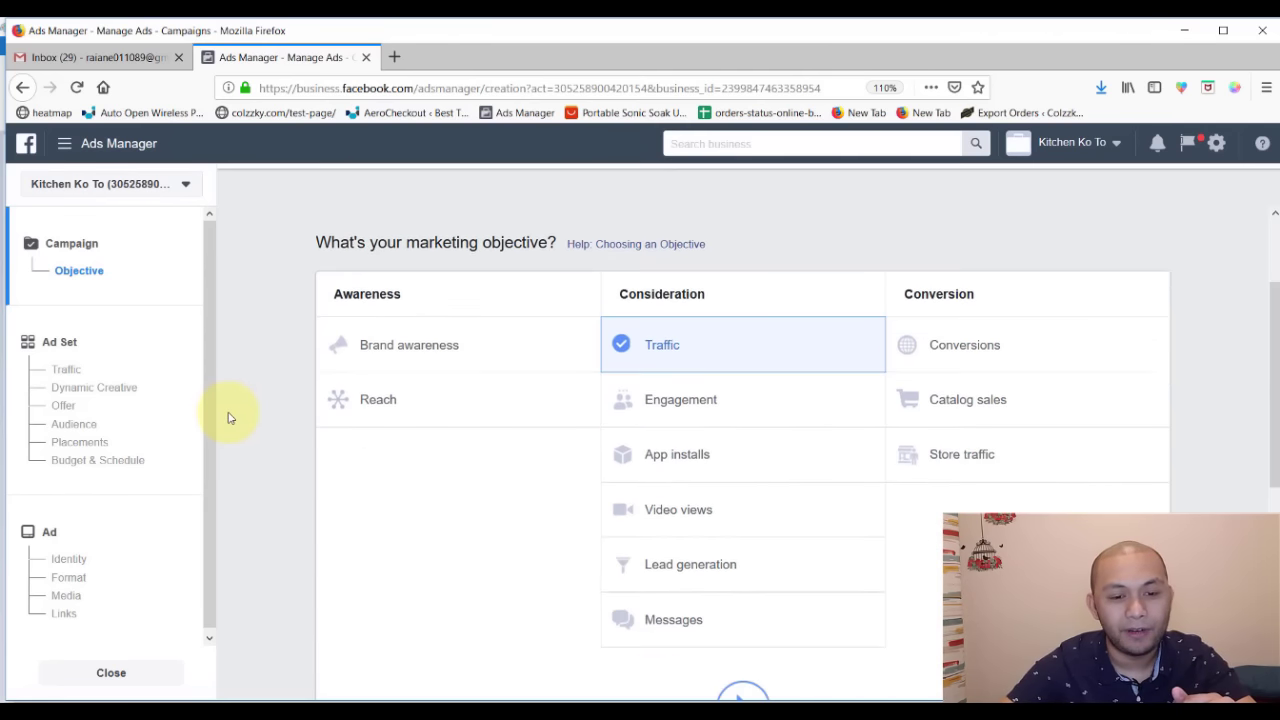
{"action": "scroll", "coordinate": [229, 414], "scroll_direction": "down", "scroll_amount": 1}
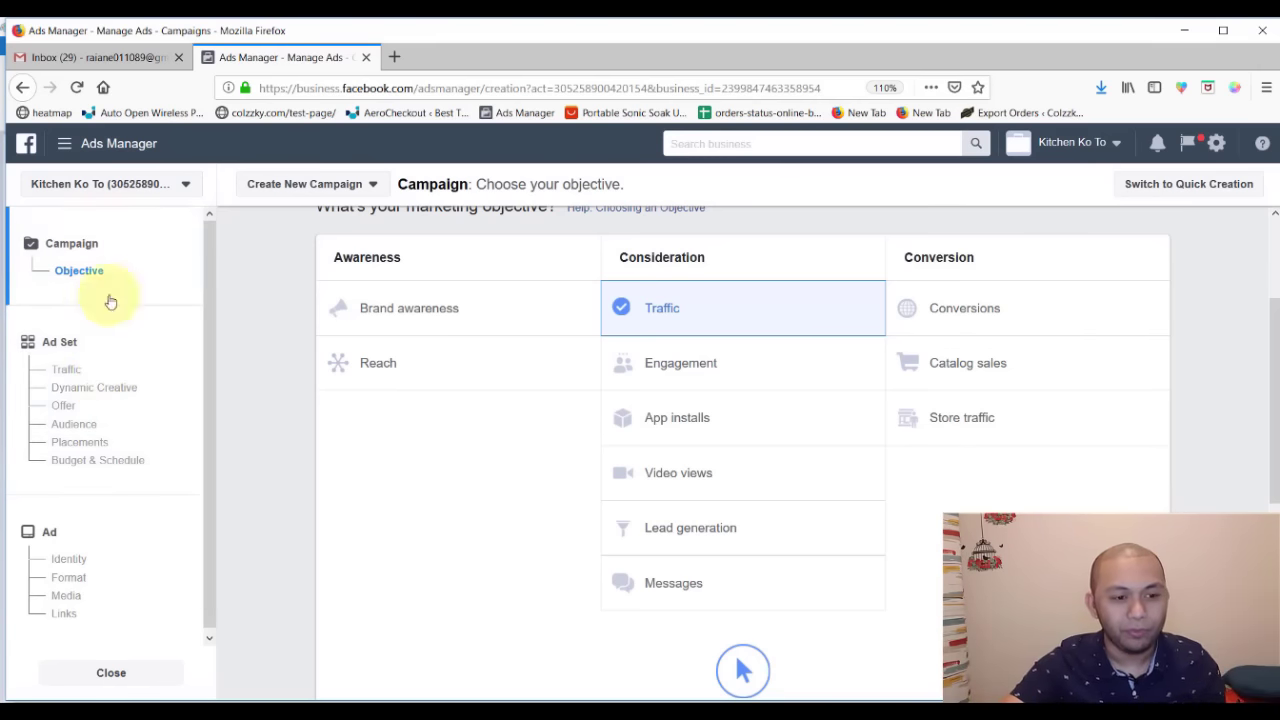
{"action": "scroll", "coordinate": [434, 380], "scroll_direction": "up", "scroll_amount": 3}
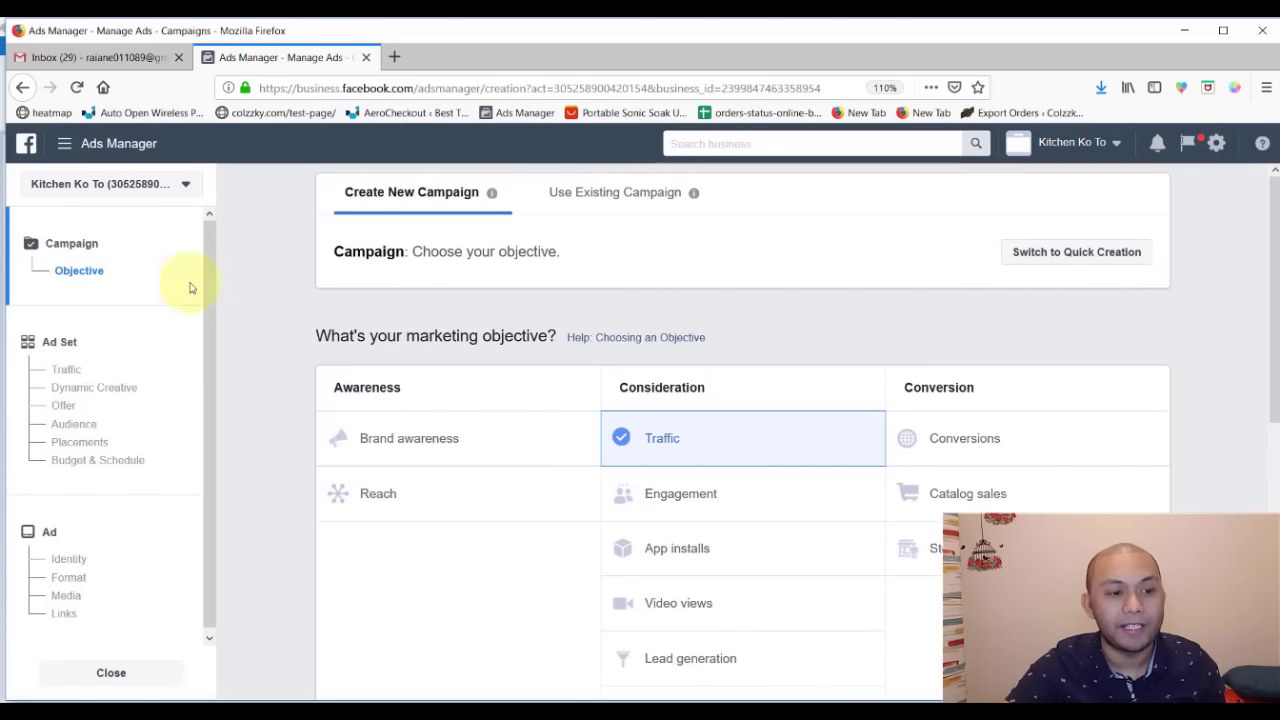
{"action": "double_click", "coordinate": [143, 267]}
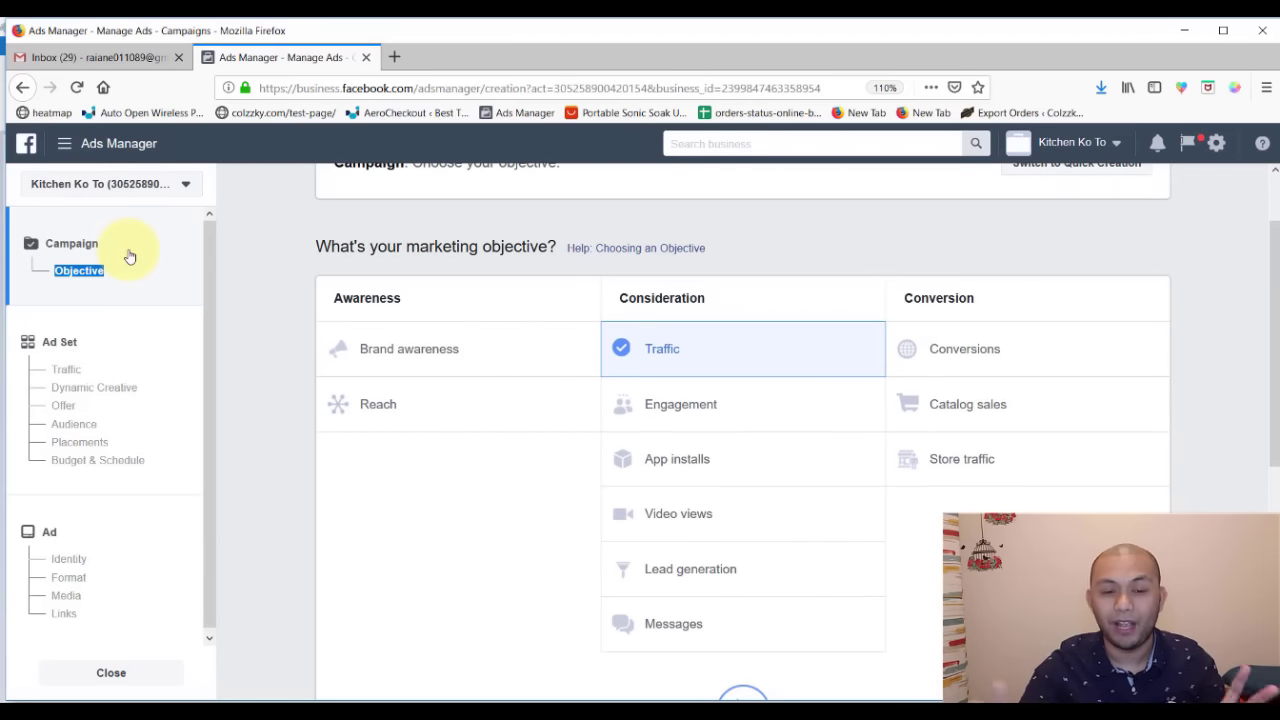
{"action": "left_click", "coordinate": [268, 302]}
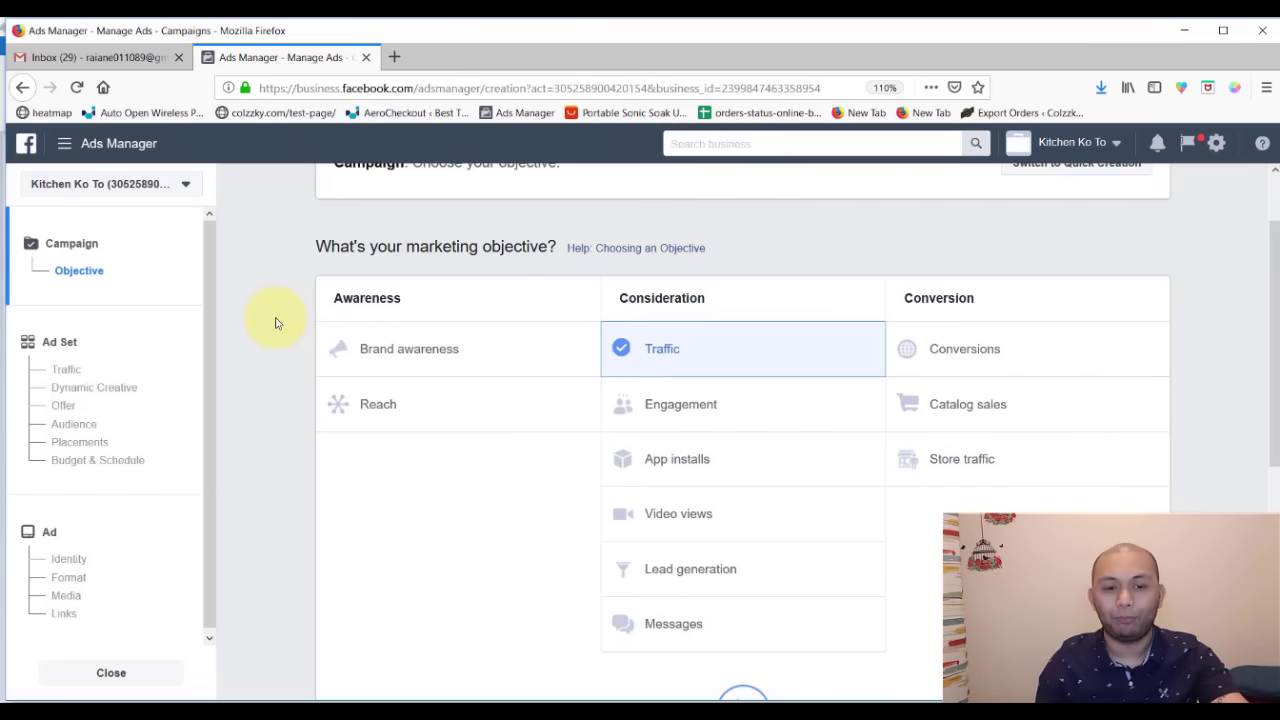
{"action": "key", "text": "alt+Tab"}
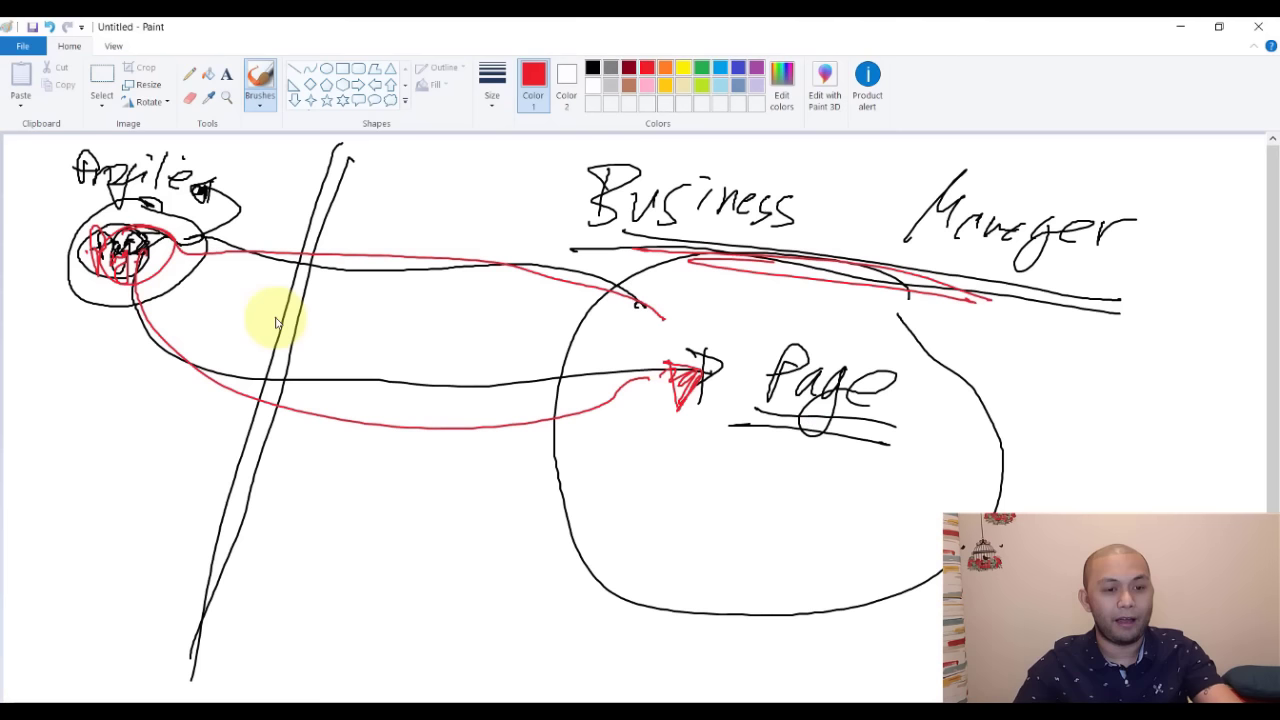
- Clear the old drawing and pick a freehand brush style
{"action": "key", "text": "ctrl+a"}
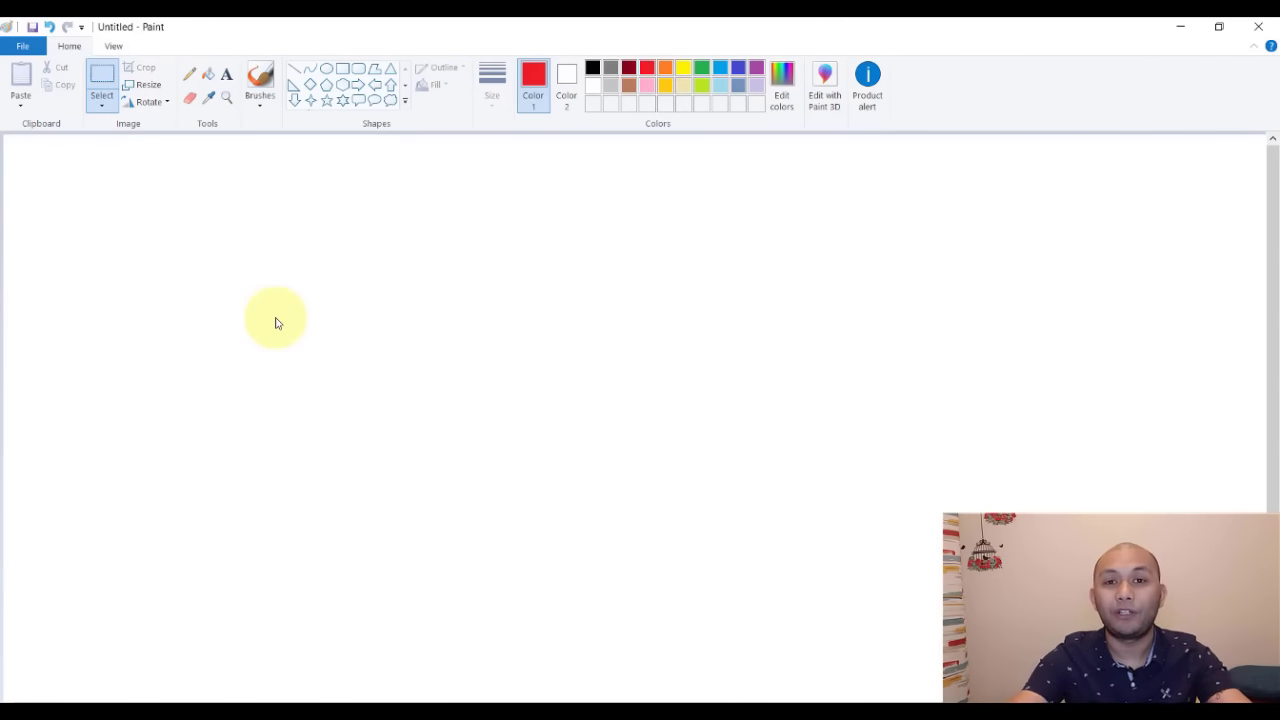
{"action": "left_click", "coordinate": [261, 70]}
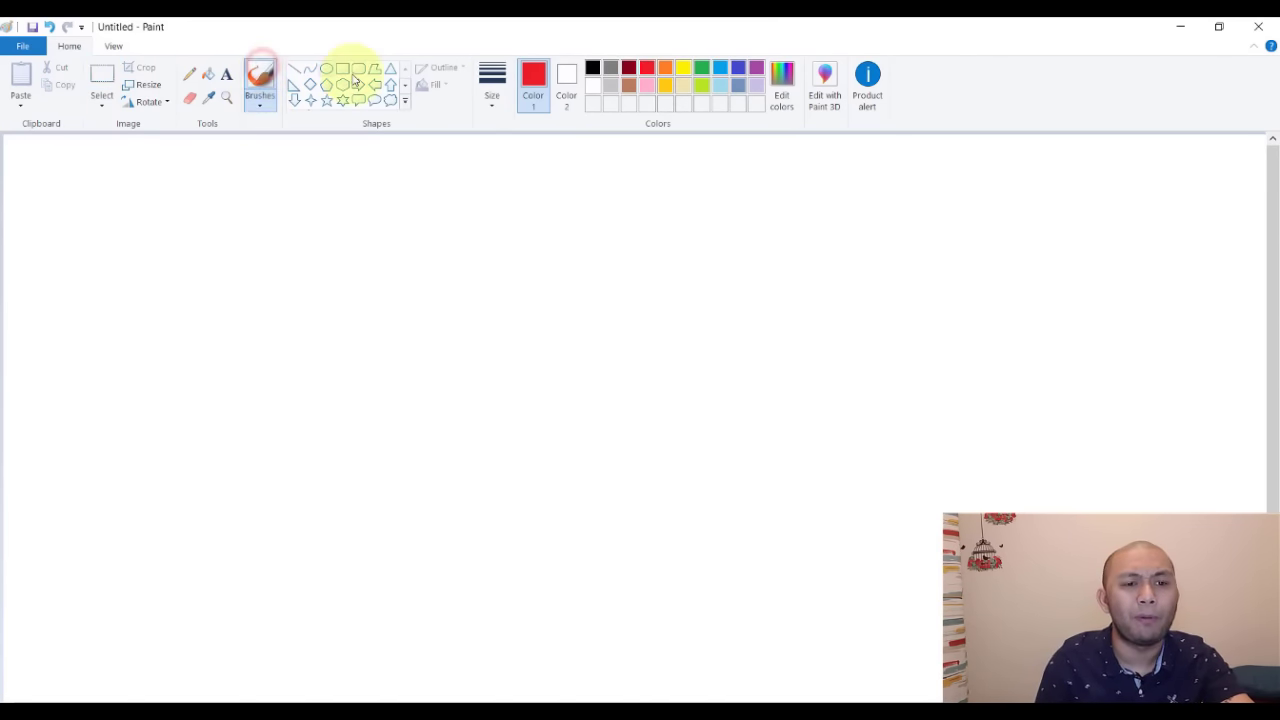
{"action": "left_click", "coordinate": [258, 102]}
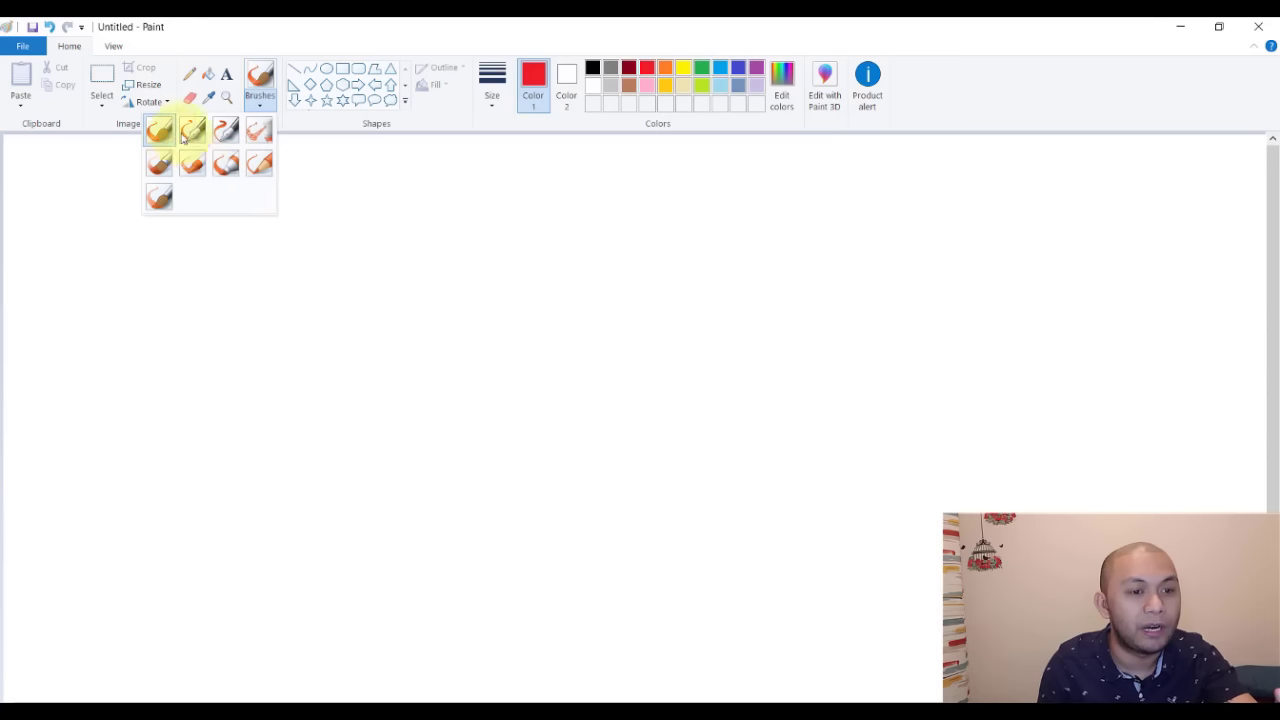
{"action": "left_click", "coordinate": [193, 132]}
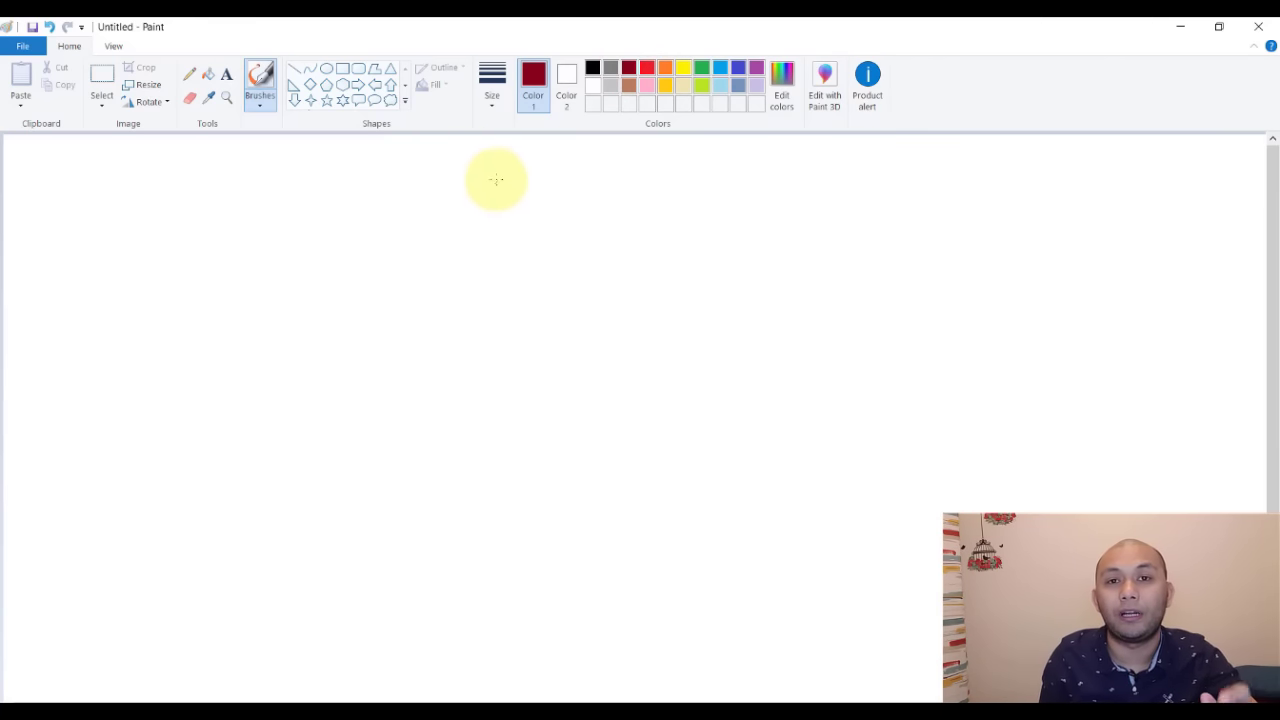
- Draw a Campaign box with a connector branching down into three boxes
{"action": "mouse_move", "coordinate": [453, 158]}
{"action": "left_mouse_down"}
{"action": "mouse_move", "coordinate": [437, 211]}
{"action": "mouse_move", "coordinate": [514, 157]}
{"action": "mouse_move", "coordinate": [780, 220]}
{"action": "mouse_move", "coordinate": [437, 214]}
{"action": "left_mouse_up"}
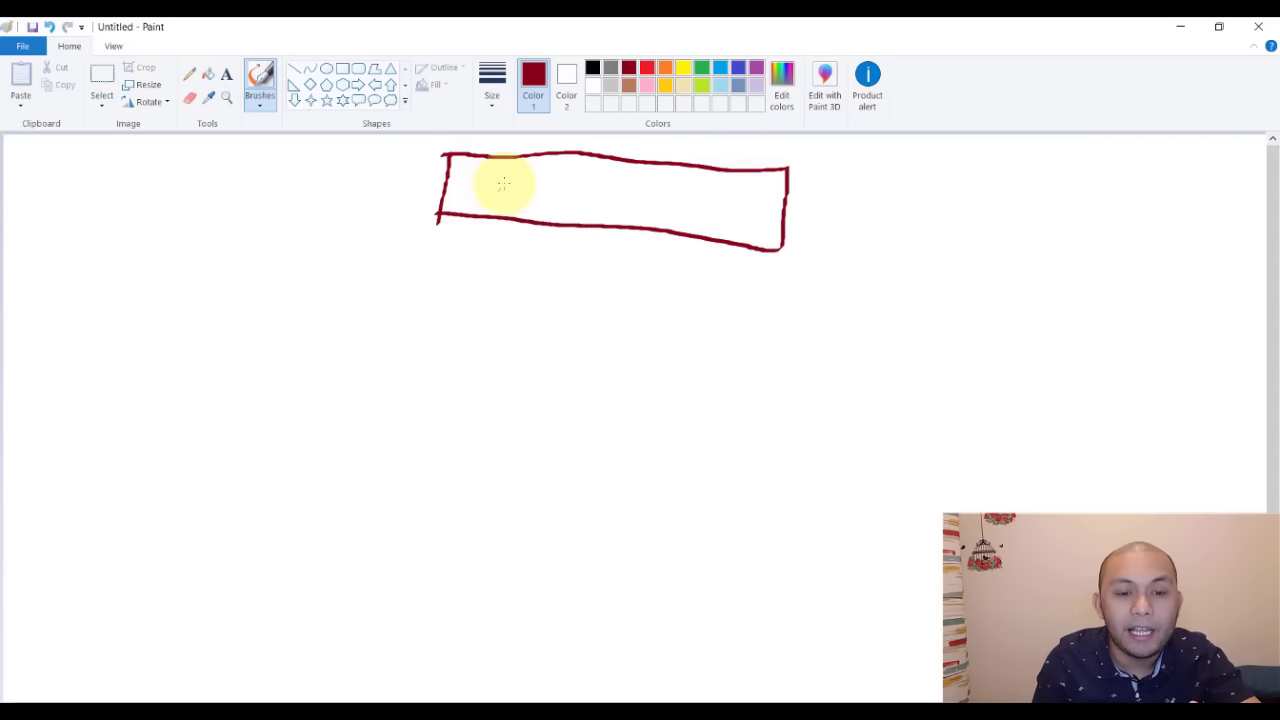
{"action": "mouse_move", "coordinate": [513, 184]}
{"action": "left_mouse_down"}
{"action": "mouse_move", "coordinate": [537, 183]}
{"action": "mouse_move", "coordinate": [537, 206]}
{"action": "mouse_move", "coordinate": [572, 188]}
{"action": "mouse_move", "coordinate": [628, 208]}
{"action": "left_mouse_up"}
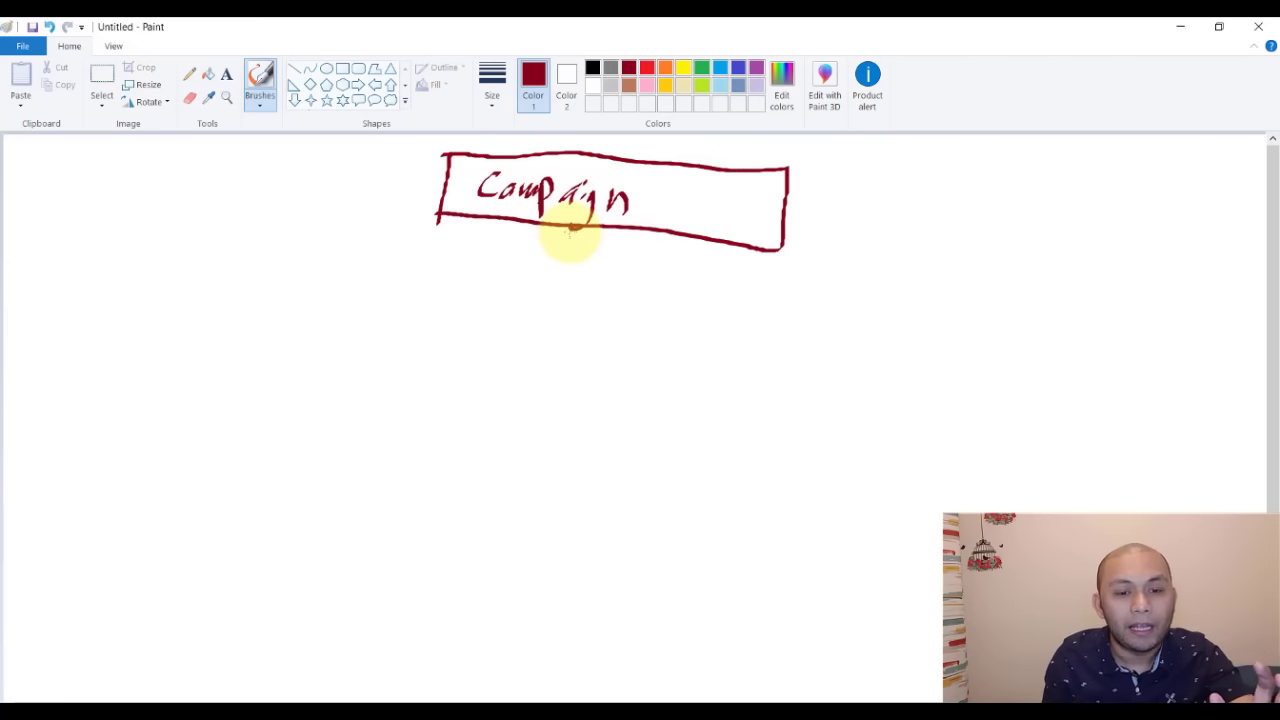
{"action": "left_click_drag", "start_coordinate": [567, 225], "coordinate": [554, 282]}
{"action": "left_click_drag", "start_coordinate": [362, 284], "coordinate": [870, 308]}
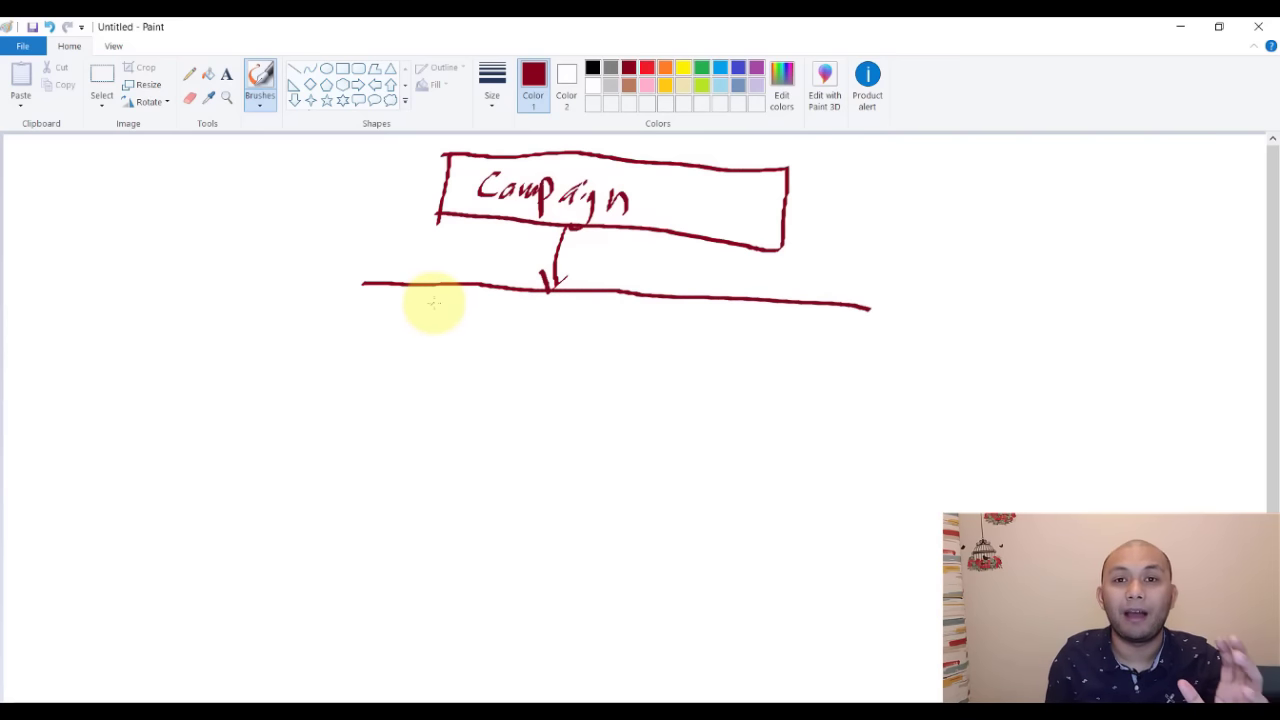
{"action": "left_click_drag", "start_coordinate": [362, 284], "coordinate": [352, 330]}
{"action": "mouse_move", "coordinate": [249, 328]}
{"action": "left_mouse_down"}
{"action": "mouse_move", "coordinate": [444, 338]}
{"action": "mouse_move", "coordinate": [250, 330]}
{"action": "left_mouse_up"}
{"action": "mouse_move", "coordinate": [603, 290]}
{"action": "left_mouse_down"}
{"action": "mouse_move", "coordinate": [591, 344]}
{"action": "mouse_move", "coordinate": [735, 345]}
{"action": "left_mouse_up"}
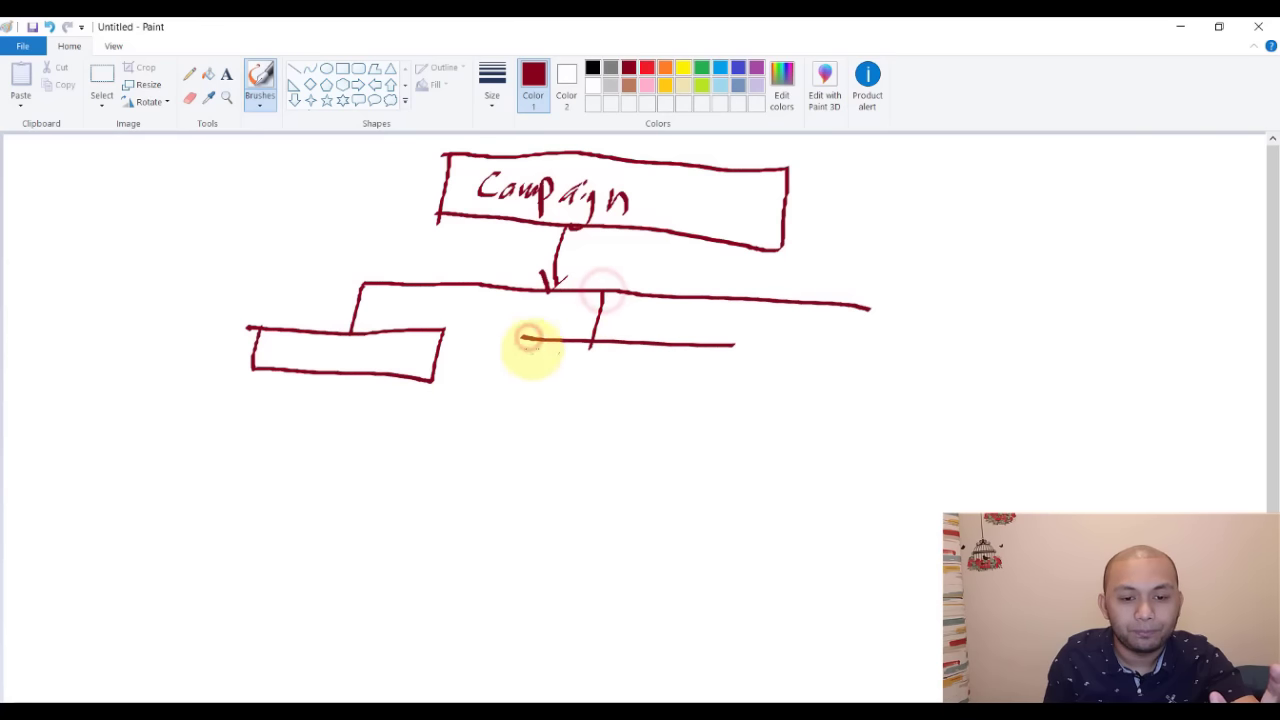
{"action": "mouse_move", "coordinate": [527, 338]}
{"action": "left_mouse_down"}
{"action": "mouse_move", "coordinate": [686, 394]}
{"action": "mouse_move", "coordinate": [703, 345]}
{"action": "left_mouse_up"}
{"action": "mouse_move", "coordinate": [855, 305]}
{"action": "left_mouse_down"}
{"action": "mouse_move", "coordinate": [846, 358]}
{"action": "mouse_move", "coordinate": [988, 370]}
{"action": "left_mouse_up"}
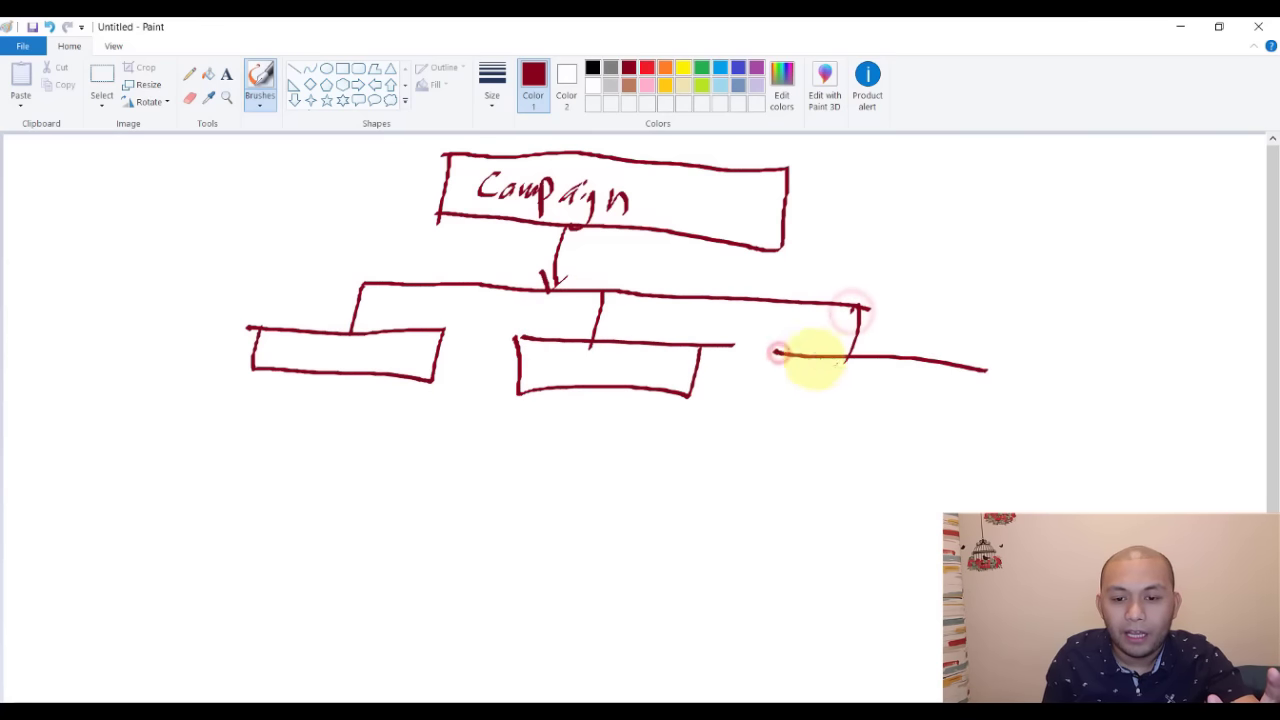
{"action": "mouse_move", "coordinate": [787, 338]}
{"action": "left_mouse_down"}
{"action": "mouse_move", "coordinate": [955, 408]}
{"action": "mouse_move", "coordinate": [953, 352]}
{"action": "left_mouse_up"}
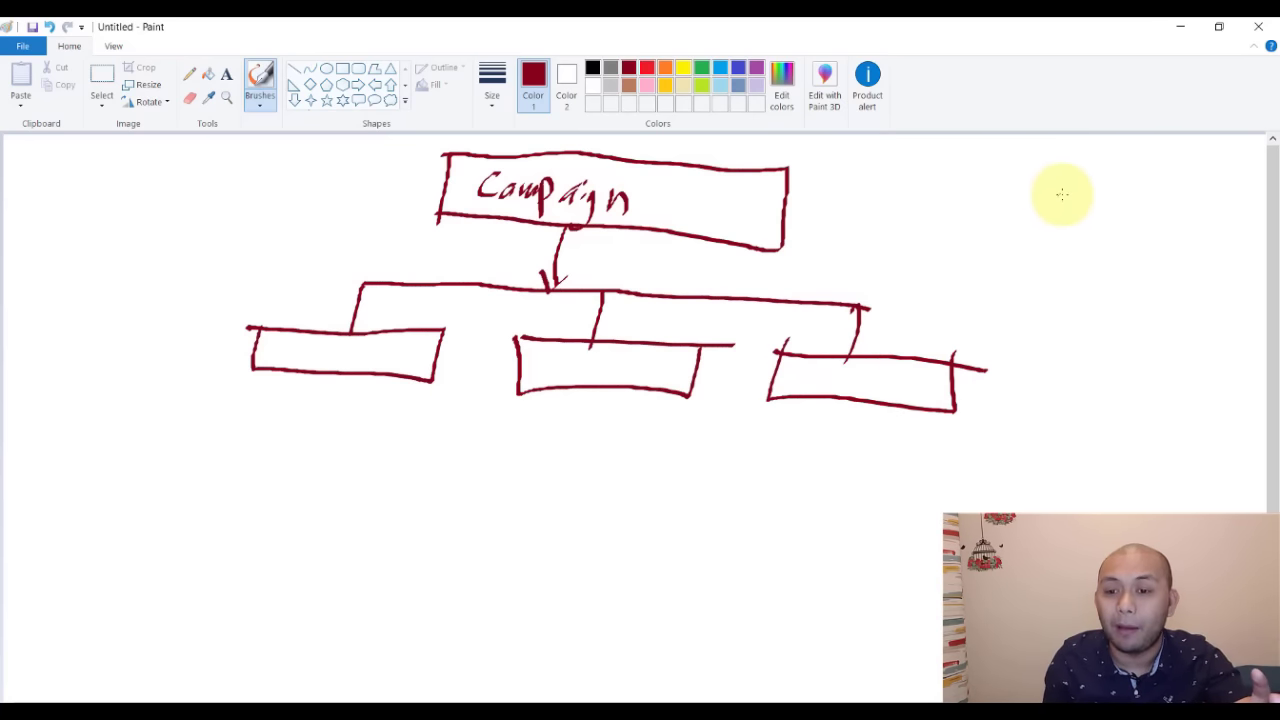
- Sketch a small Camp–Adset–Ad chain of boxes at the upper right
{"action": "mouse_move", "coordinate": [1050, 168]}
{"action": "left_mouse_down"}
{"action": "mouse_move", "coordinate": [1031, 234]}
{"action": "mouse_move", "coordinate": [1004, 236]}
{"action": "left_mouse_up"}
{"action": "mouse_move", "coordinate": [1046, 171]}
{"action": "left_mouse_down"}
{"action": "mouse_move", "coordinate": [1217, 263]}
{"action": "mouse_move", "coordinate": [1036, 236]}
{"action": "left_mouse_up"}
{"action": "mouse_move", "coordinate": [1100, 205]}
{"action": "left_mouse_down"}
{"action": "mouse_move", "coordinate": [1066, 226]}
{"action": "mouse_move", "coordinate": [1162, 240]}
{"action": "left_mouse_up"}
{"action": "mouse_move", "coordinate": [1130, 248]}
{"action": "left_mouse_down"}
{"action": "mouse_move", "coordinate": [1105, 305]}
{"action": "mouse_move", "coordinate": [1048, 285]}
{"action": "left_mouse_up"}
{"action": "mouse_move", "coordinate": [1138, 297]}
{"action": "left_mouse_down"}
{"action": "mouse_move", "coordinate": [1057, 286]}
{"action": "mouse_move", "coordinate": [1120, 300]}
{"action": "mouse_move", "coordinate": [1097, 280]}
{"action": "mouse_move", "coordinate": [1075, 325]}
{"action": "mouse_move", "coordinate": [1165, 316]}
{"action": "left_mouse_up"}
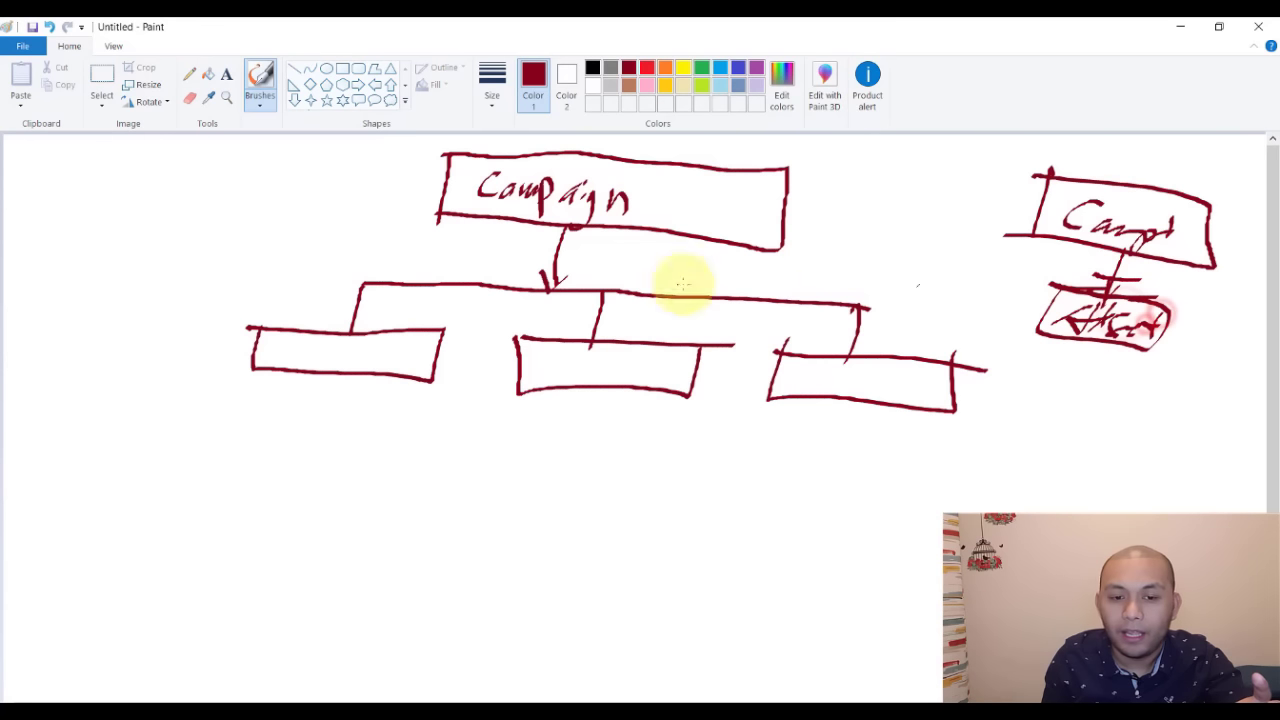
- Label the three boxes Adset and branch the left one into arrowed Ad boxes
{"action": "mouse_move", "coordinate": [283, 346]}
{"action": "left_mouse_down"}
{"action": "mouse_move", "coordinate": [311, 349]}
{"action": "mouse_move", "coordinate": [314, 331]}
{"action": "mouse_move", "coordinate": [358, 350]}
{"action": "mouse_move", "coordinate": [692, 362]}
{"action": "left_mouse_up"}
{"action": "mouse_move", "coordinate": [820, 357]}
{"action": "left_mouse_down"}
{"action": "mouse_move", "coordinate": [806, 377]}
{"action": "mouse_move", "coordinate": [897, 369]}
{"action": "mouse_move", "coordinate": [920, 380]}
{"action": "mouse_move", "coordinate": [910, 362]}
{"action": "mouse_move", "coordinate": [886, 386]}
{"action": "left_mouse_up"}
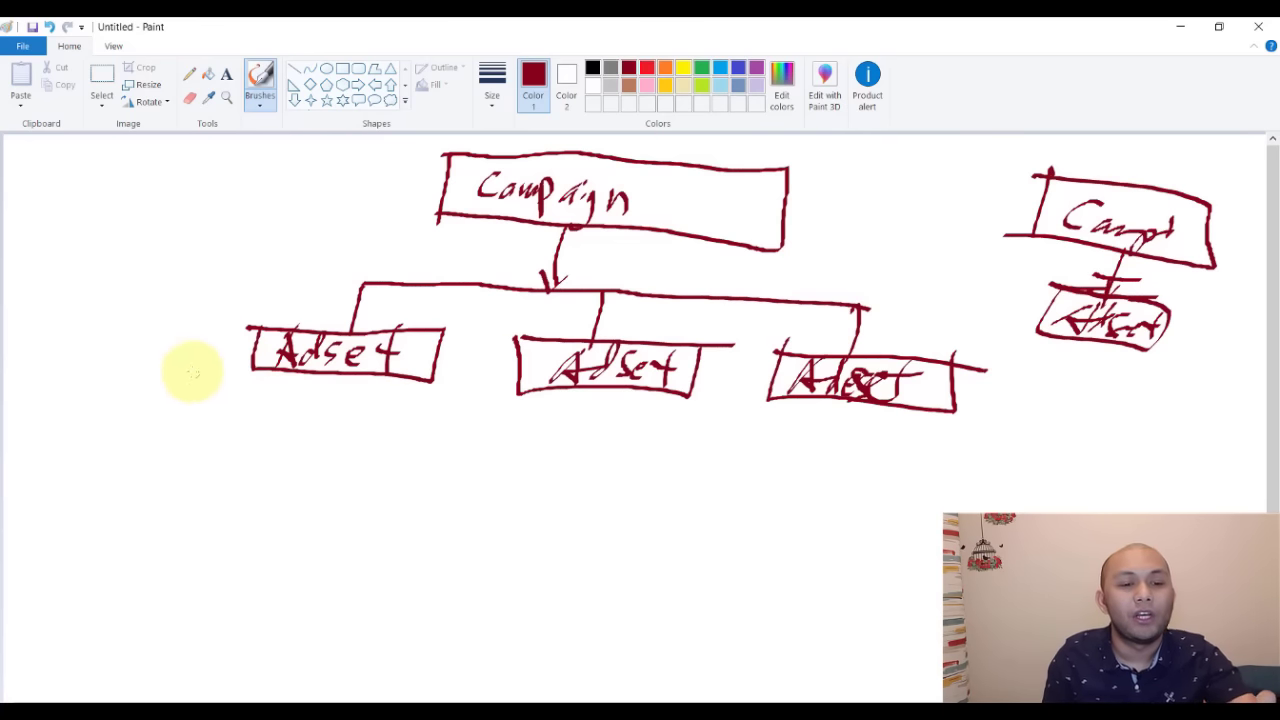
{"action": "mouse_move", "coordinate": [321, 379]}
{"action": "left_mouse_down"}
{"action": "mouse_move", "coordinate": [322, 423]}
{"action": "mouse_move", "coordinate": [150, 429]}
{"action": "mouse_move", "coordinate": [148, 528]}
{"action": "left_mouse_up"}
{"action": "mouse_move", "coordinate": [322, 423]}
{"action": "left_mouse_down"}
{"action": "mouse_move", "coordinate": [342, 423]}
{"action": "mouse_move", "coordinate": [415, 532]}
{"action": "left_mouse_up"}
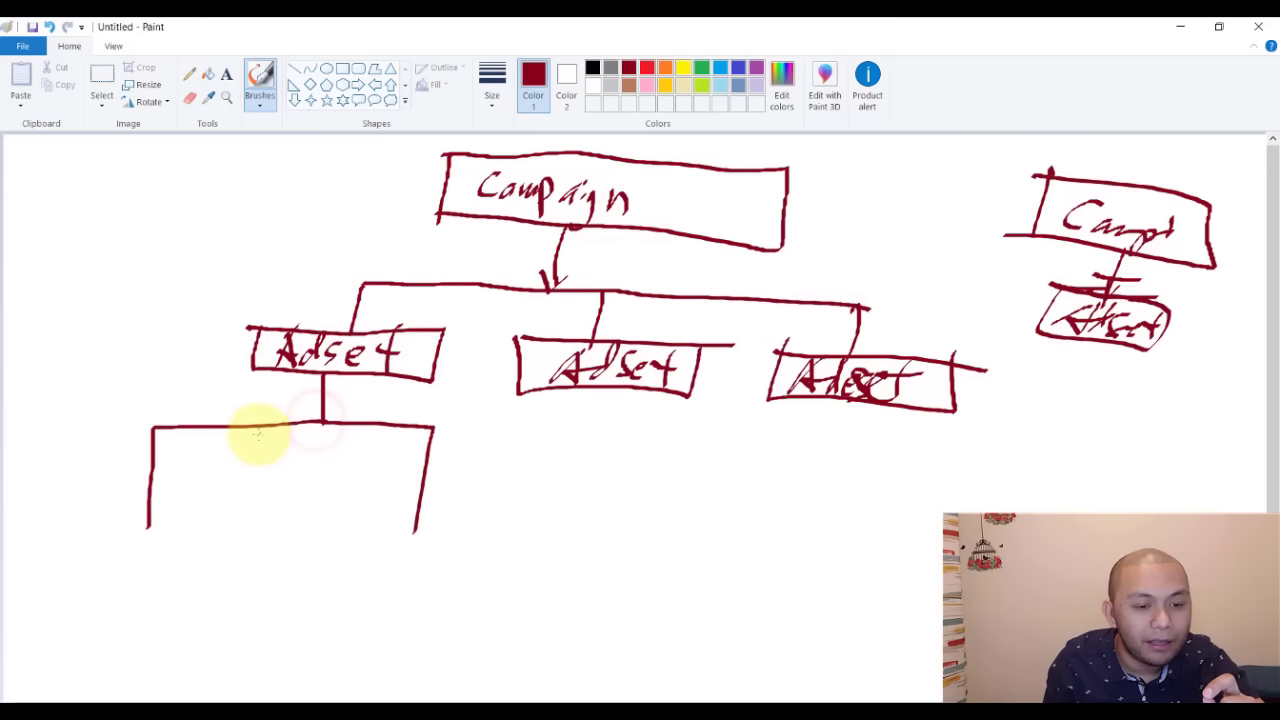
{"action": "left_click_drag", "start_coordinate": [252, 426], "coordinate": [236, 500]}
{"action": "left_click_drag", "start_coordinate": [368, 432], "coordinate": [360, 484]}
{"action": "left_click_drag", "start_coordinate": [300, 405], "coordinate": [322, 410]}
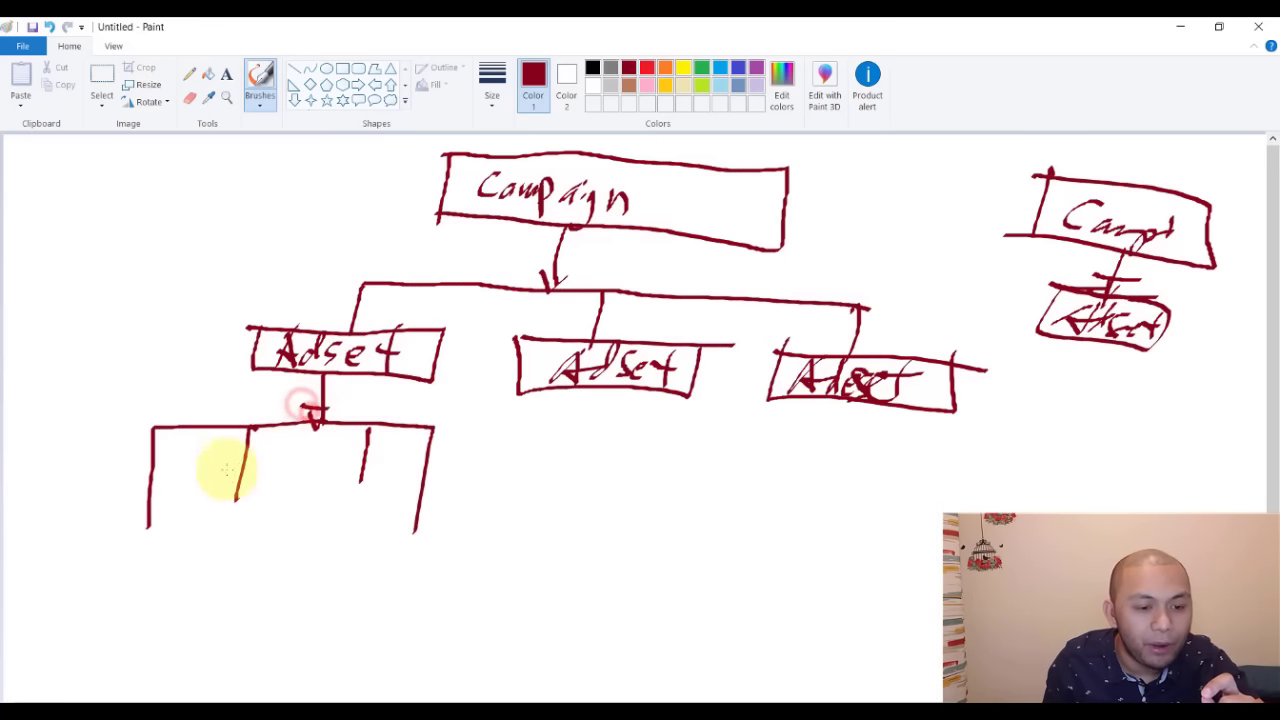
{"action": "left_click_drag", "start_coordinate": [224, 488], "coordinate": [242, 486]}
{"action": "left_click_drag", "start_coordinate": [350, 470], "coordinate": [425, 512]}
{"action": "mouse_move", "coordinate": [145, 530]}
{"action": "left_mouse_down"}
{"action": "mouse_move", "coordinate": [80, 549]}
{"action": "mouse_move", "coordinate": [214, 509]}
{"action": "mouse_move", "coordinate": [206, 543]}
{"action": "mouse_move", "coordinate": [390, 505]}
{"action": "mouse_move", "coordinate": [371, 523]}
{"action": "mouse_move", "coordinate": [386, 571]}
{"action": "mouse_move", "coordinate": [456, 560]}
{"action": "mouse_move", "coordinate": [140, 575]}
{"action": "mouse_move", "coordinate": [209, 520]}
{"action": "mouse_move", "coordinate": [251, 534]}
{"action": "mouse_move", "coordinate": [405, 525]}
{"action": "mouse_move", "coordinate": [418, 548]}
{"action": "left_mouse_up"}
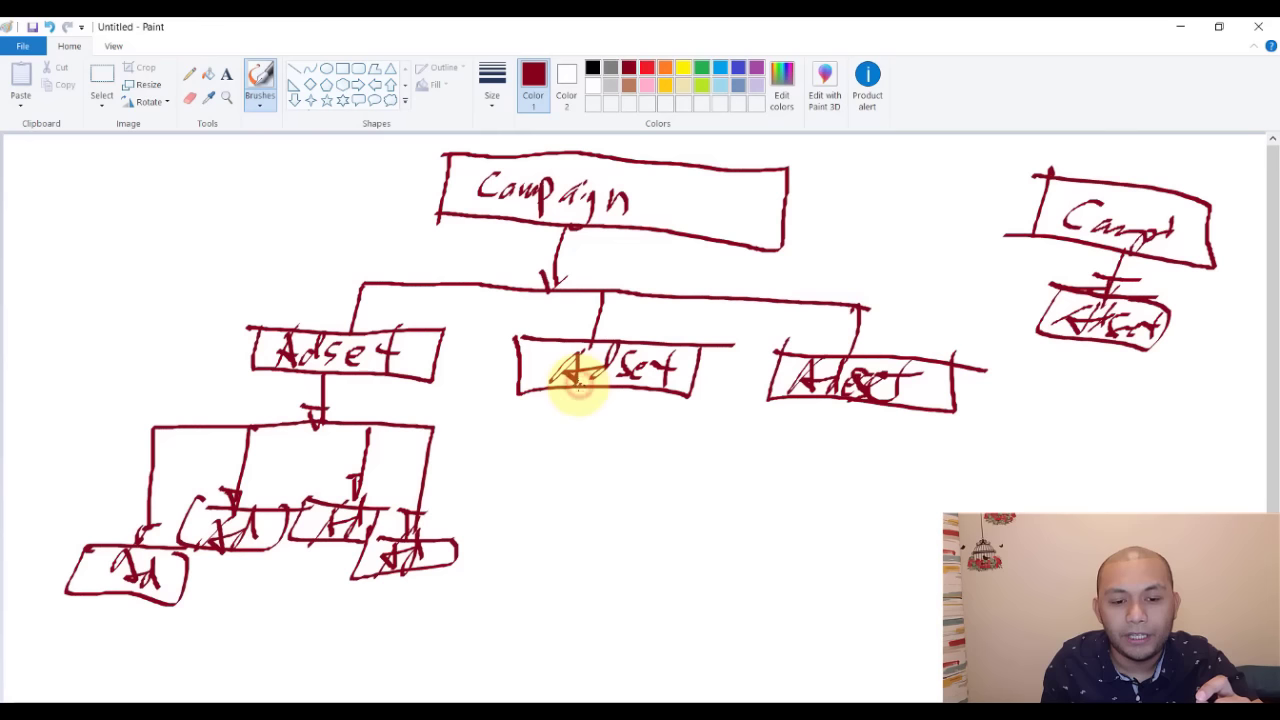
- Add Ad boxes under the middle and right Adsets and write 'Ad = Ads Creative', underlined
{"action": "mouse_move", "coordinate": [578, 390]}
{"action": "left_mouse_down"}
{"action": "mouse_move", "coordinate": [537, 434]}
{"action": "mouse_move", "coordinate": [509, 506]}
{"action": "mouse_move", "coordinate": [557, 466]}
{"action": "mouse_move", "coordinate": [600, 470]}
{"action": "left_mouse_up"}
{"action": "mouse_move", "coordinate": [850, 410]}
{"action": "left_mouse_down"}
{"action": "mouse_move", "coordinate": [848, 450]}
{"action": "mouse_move", "coordinate": [810, 508]}
{"action": "mouse_move", "coordinate": [884, 468]}
{"action": "mouse_move", "coordinate": [800, 498]}
{"action": "mouse_move", "coordinate": [862, 450]}
{"action": "left_mouse_up"}
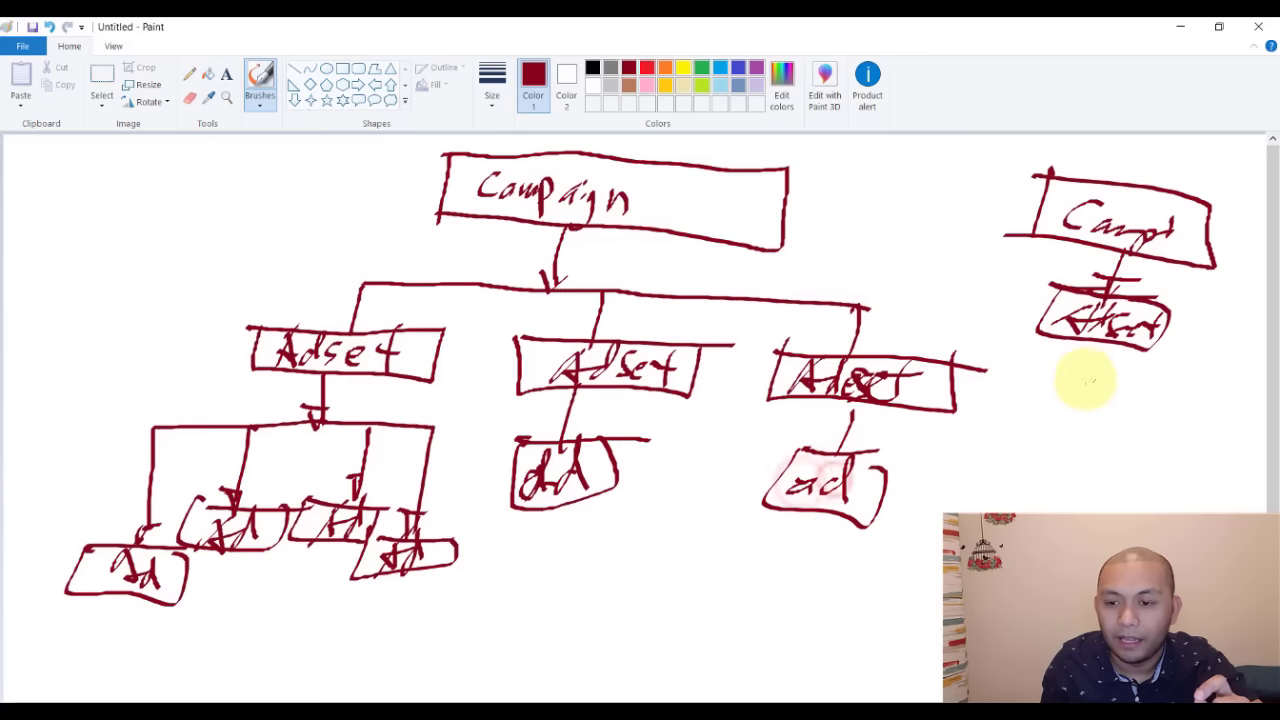
{"action": "mouse_move", "coordinate": [1104, 356]}
{"action": "left_mouse_down"}
{"action": "mouse_move", "coordinate": [1085, 405]}
{"action": "mouse_move", "coordinate": [1109, 449]}
{"action": "mouse_move", "coordinate": [1080, 409]}
{"action": "mouse_move", "coordinate": [1086, 429]}
{"action": "mouse_move", "coordinate": [1120, 398]}
{"action": "left_mouse_up"}
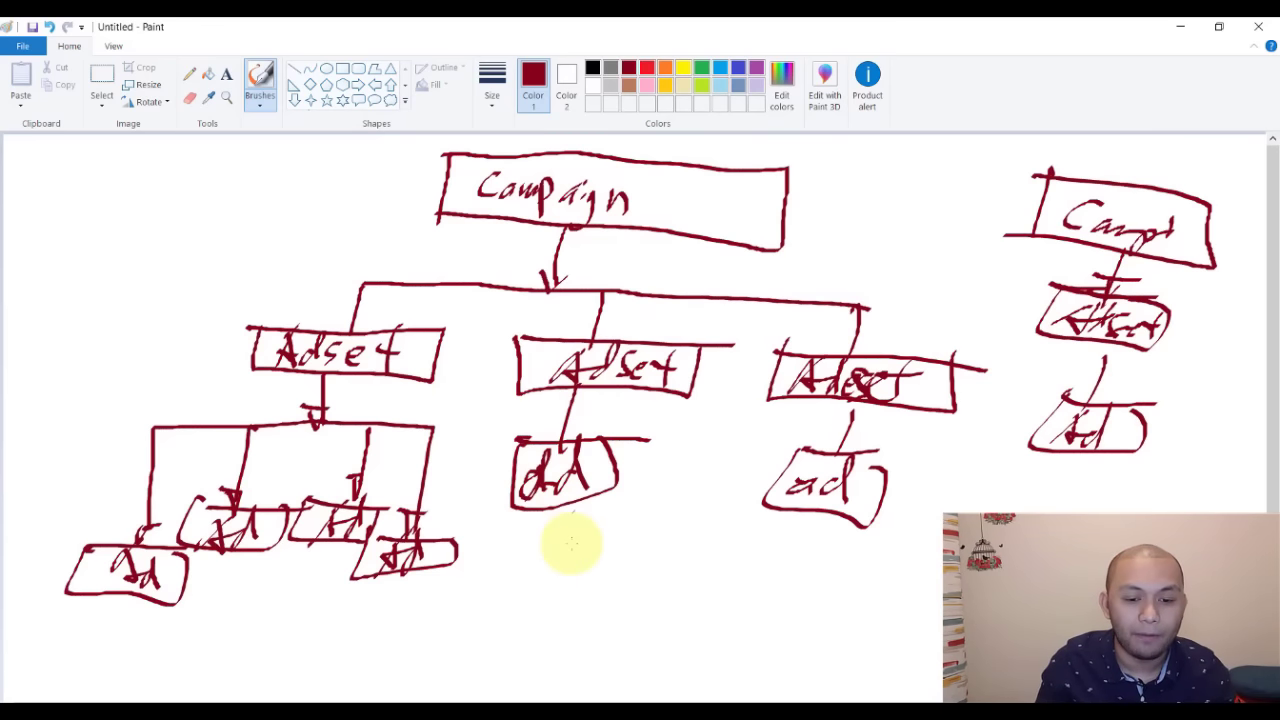
{"action": "mouse_move", "coordinate": [553, 538]}
{"action": "left_mouse_down"}
{"action": "mouse_move", "coordinate": [518, 597]}
{"action": "mouse_move", "coordinate": [596, 600]}
{"action": "mouse_move", "coordinate": [646, 574]}
{"action": "mouse_move", "coordinate": [728, 588]}
{"action": "mouse_move", "coordinate": [832, 580]}
{"action": "mouse_move", "coordinate": [830, 605]}
{"action": "mouse_move", "coordinate": [857, 605]}
{"action": "left_mouse_up"}
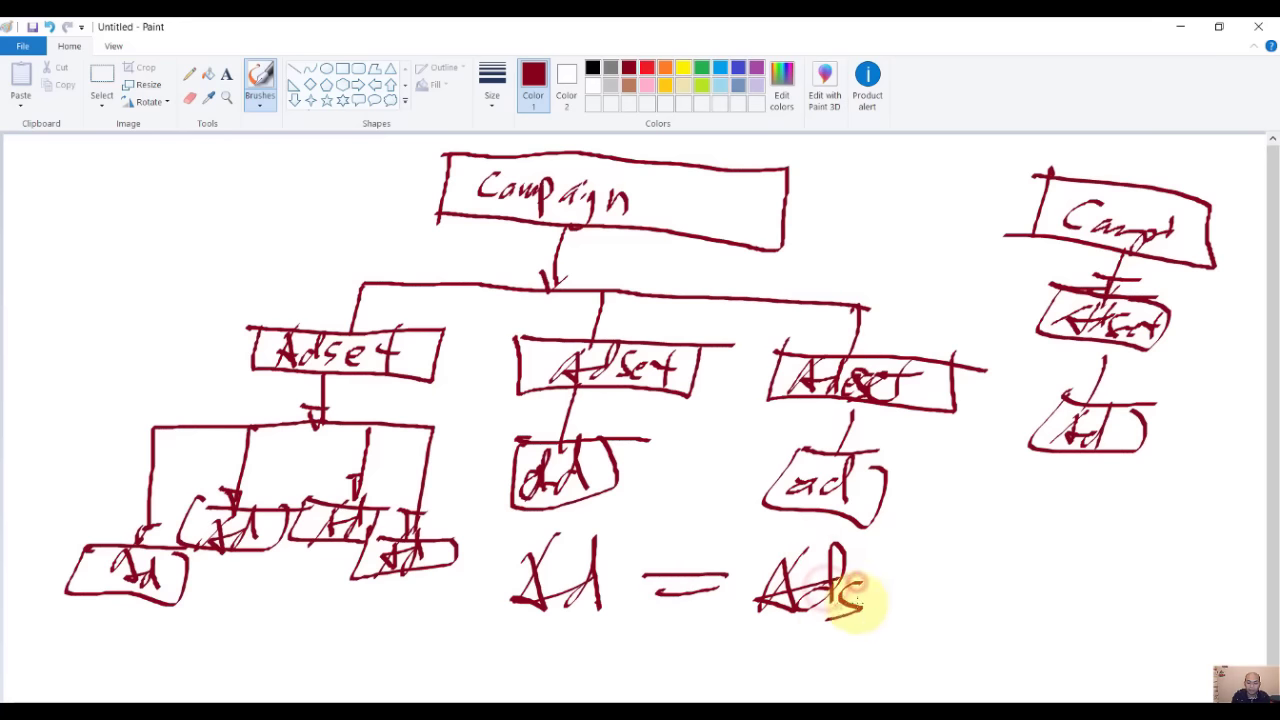
{"action": "mouse_move", "coordinate": [965, 557]}
{"action": "left_mouse_down"}
{"action": "mouse_move", "coordinate": [973, 597]}
{"action": "mouse_move", "coordinate": [1152, 578]}
{"action": "left_mouse_up"}
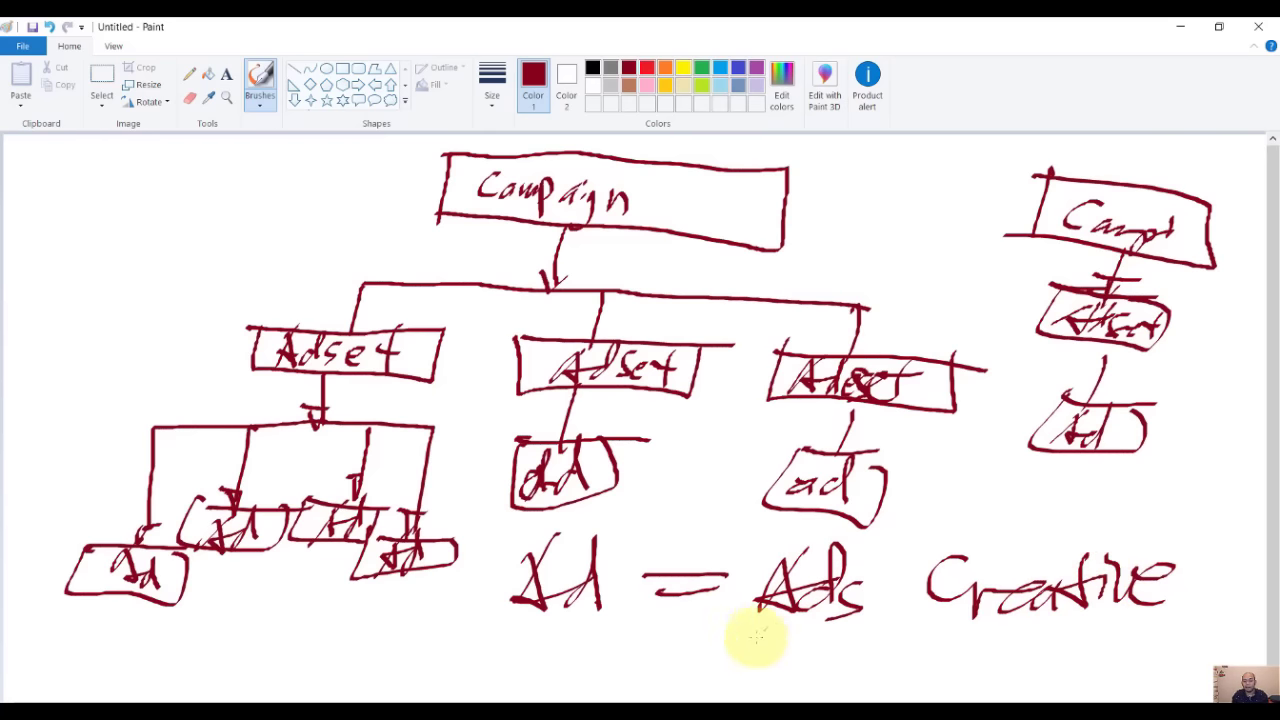
{"action": "mouse_move", "coordinate": [760, 630]}
{"action": "left_mouse_down"}
{"action": "mouse_move", "coordinate": [1183, 630]}
{"action": "mouse_move", "coordinate": [1086, 651]}
{"action": "mouse_move", "coordinate": [1220, 655]}
{"action": "left_mouse_up"}
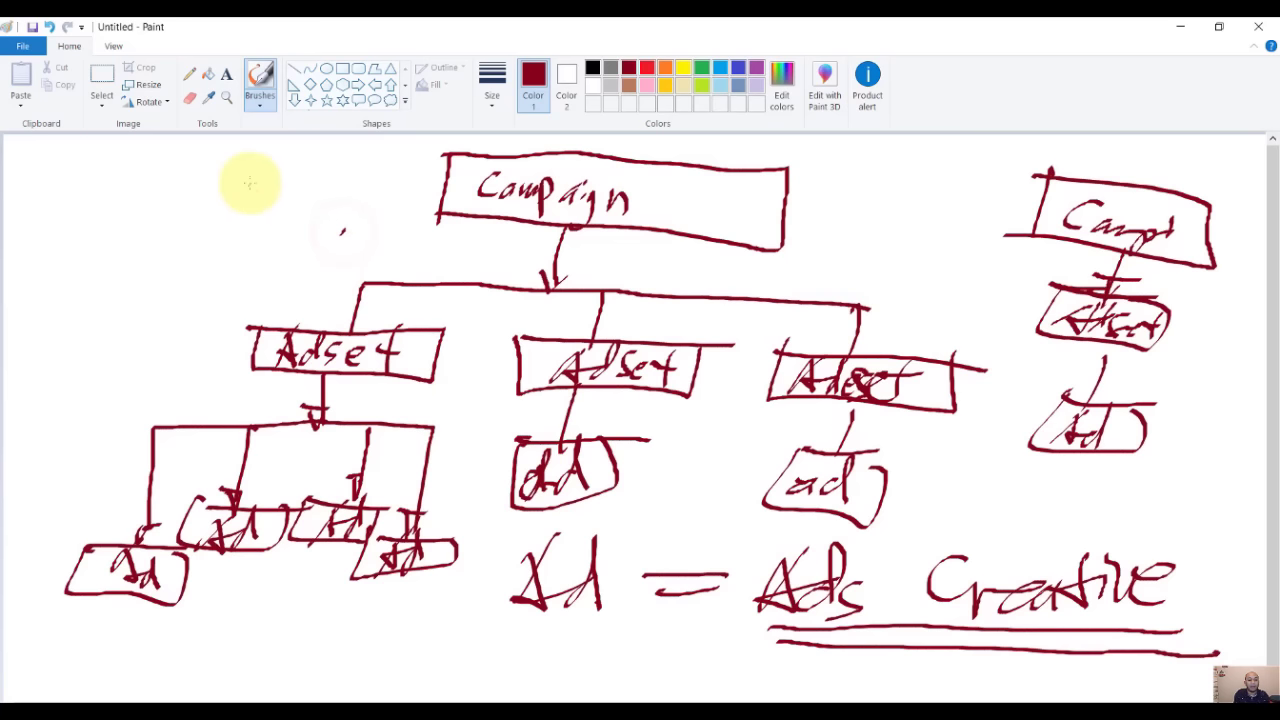
- Write circled numbers 1, 2 and 3 down the left side for each level
{"action": "left_click_drag", "start_coordinate": [165, 190], "coordinate": [163, 163]}
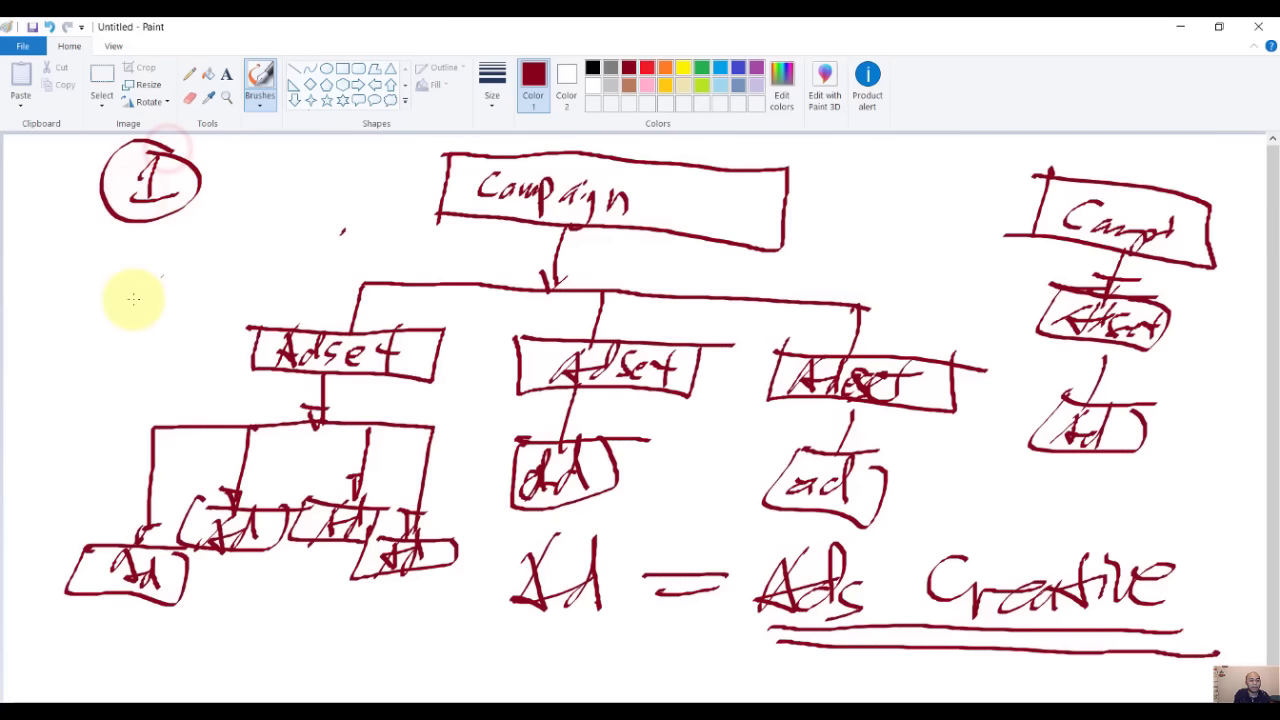
{"action": "left_click_drag", "start_coordinate": [134, 294], "coordinate": [106, 329]}
{"action": "left_click_drag", "start_coordinate": [105, 275], "coordinate": [95, 365]}
{"action": "mouse_move", "coordinate": [32, 410]}
{"action": "left_mouse_down"}
{"action": "mouse_move", "coordinate": [42, 478]}
{"action": "mouse_move", "coordinate": [90, 398]}
{"action": "left_mouse_up"}
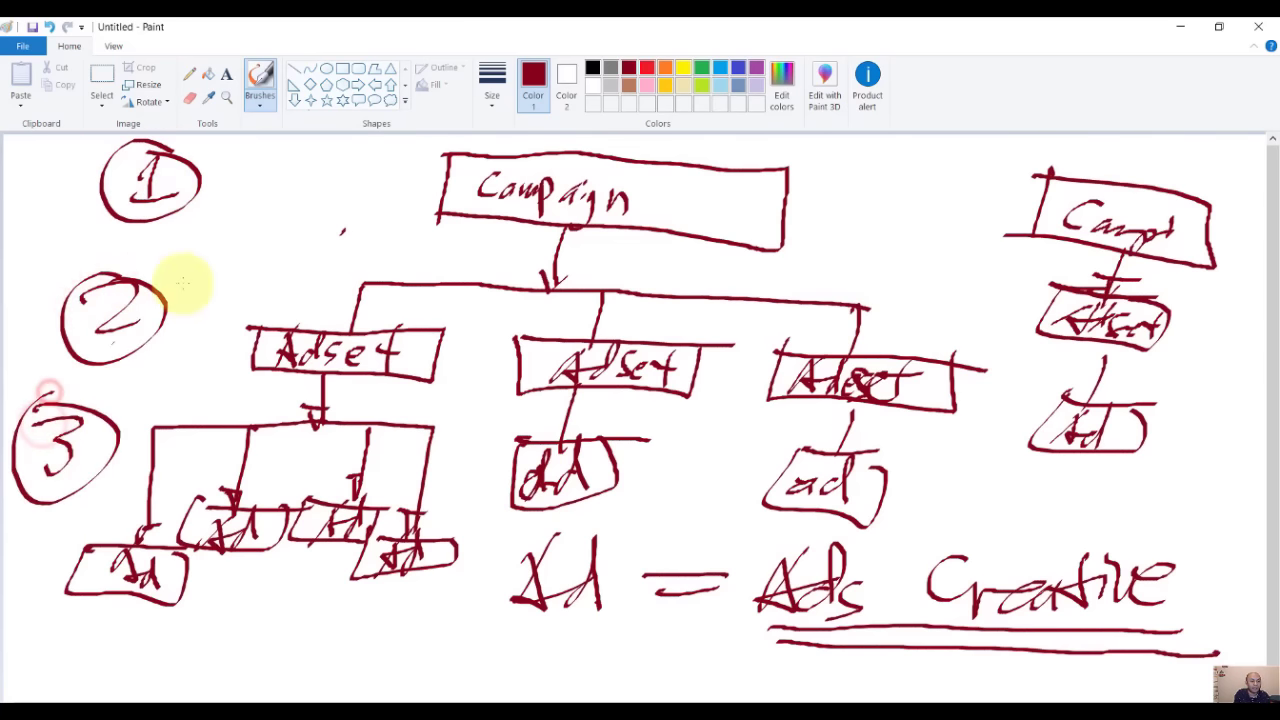
- Draw blue lines separating the campaign, Adset and Ad levels
{"action": "left_click_drag", "start_coordinate": [50, 229], "coordinate": [1252, 305]}
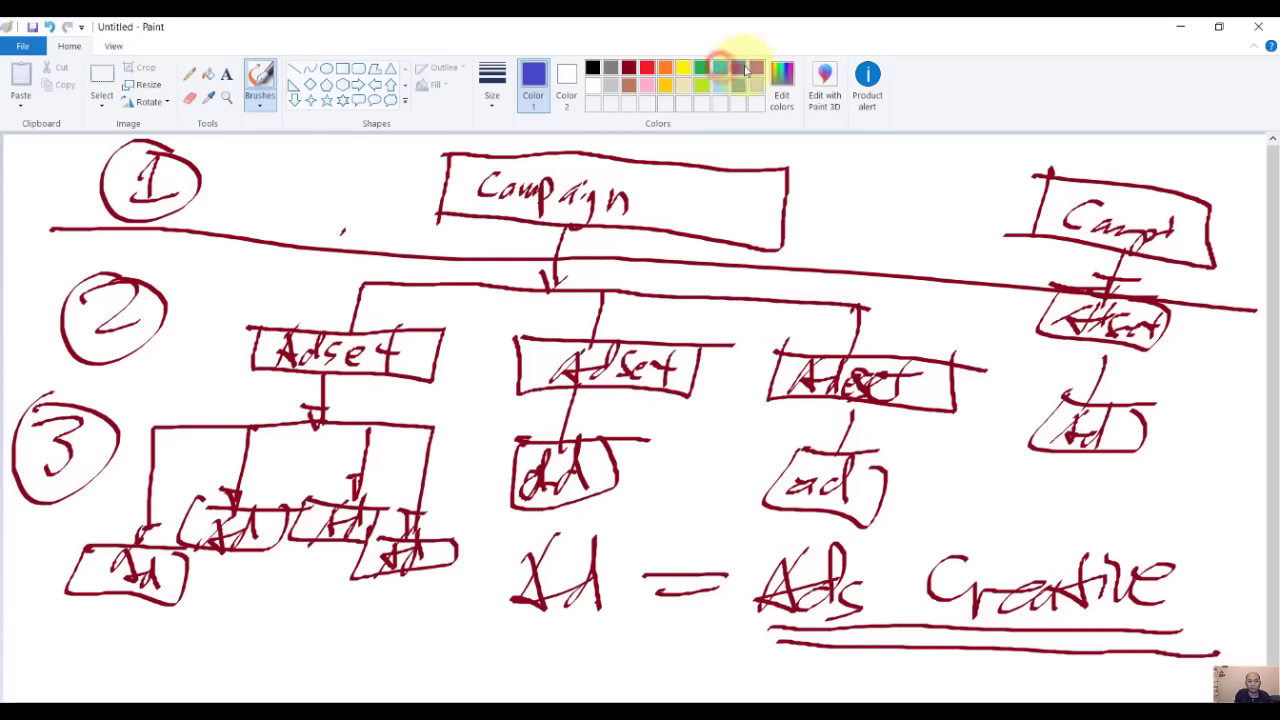
{"action": "mouse_move", "coordinate": [22, 234]}
{"action": "left_mouse_down"}
{"action": "mouse_move", "coordinate": [1151, 329]}
{"action": "mouse_move", "coordinate": [1226, 250]}
{"action": "left_mouse_up"}
{"action": "mouse_move", "coordinate": [9, 363]}
{"action": "left_mouse_down"}
{"action": "mouse_move", "coordinate": [914, 458]}
{"action": "mouse_move", "coordinate": [1265, 476]}
{"action": "left_mouse_up"}
{"action": "mouse_move", "coordinate": [18, 595]}
{"action": "left_mouse_down"}
{"action": "mouse_move", "coordinate": [600, 663]}
{"action": "mouse_move", "coordinate": [1262, 618]}
{"action": "mouse_move", "coordinate": [429, 400]}
{"action": "mouse_move", "coordinate": [8, 395]}
{"action": "mouse_move", "coordinate": [10, 330]}
{"action": "mouse_move", "coordinate": [245, 250]}
{"action": "left_mouse_up"}
{"action": "left_click_drag", "start_coordinate": [30, 320], "coordinate": [140, 365]}
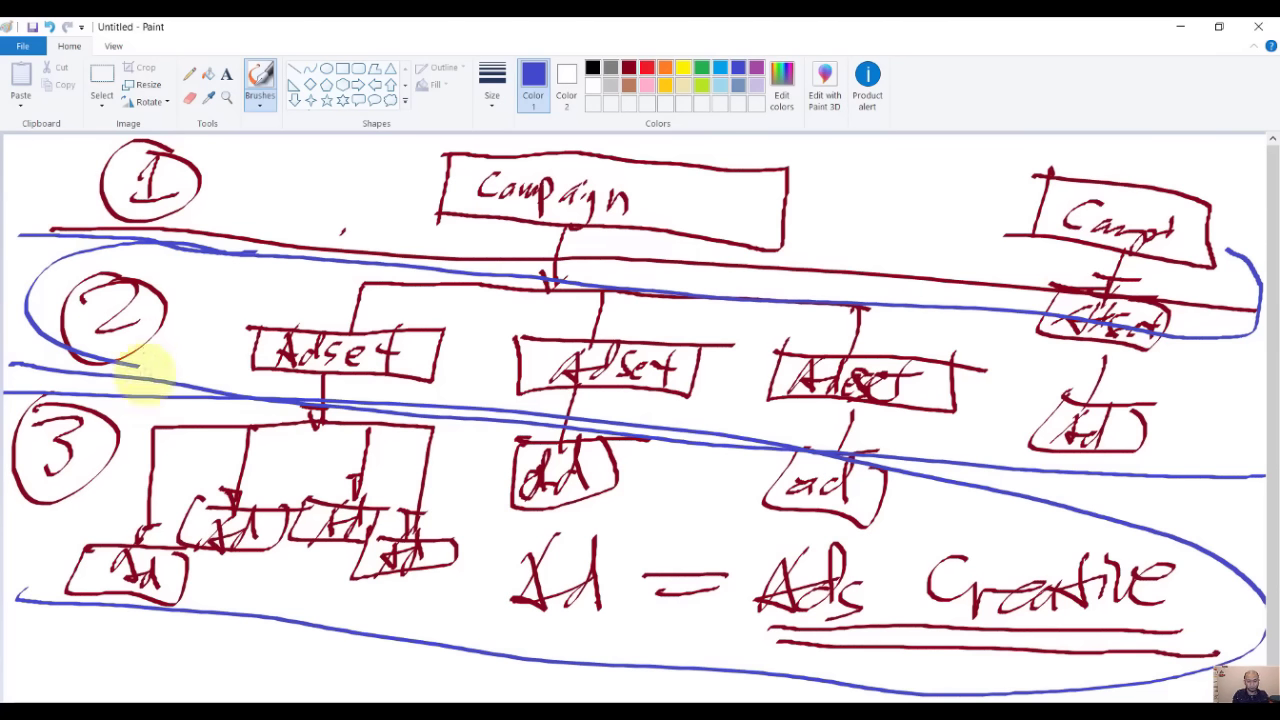
{"action": "left_click_drag", "start_coordinate": [470, 430], "coordinate": [487, 397]}
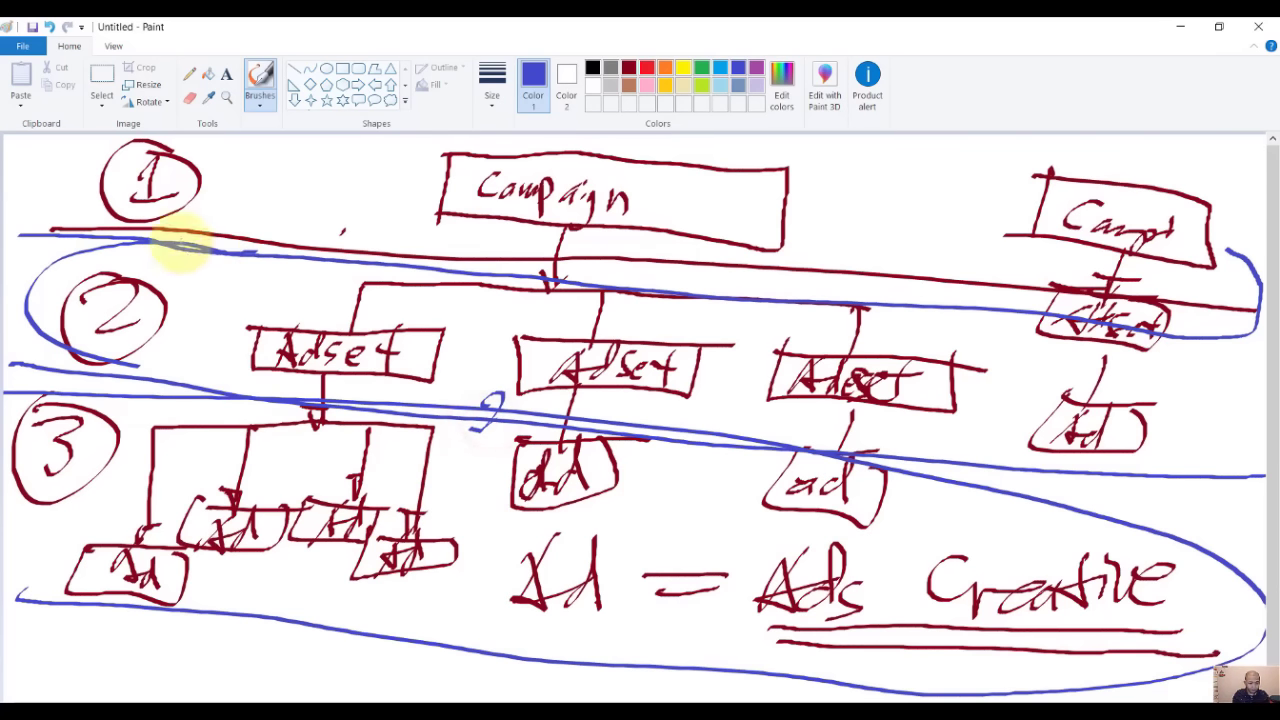
{"action": "left_click", "coordinate": [213, 228]}
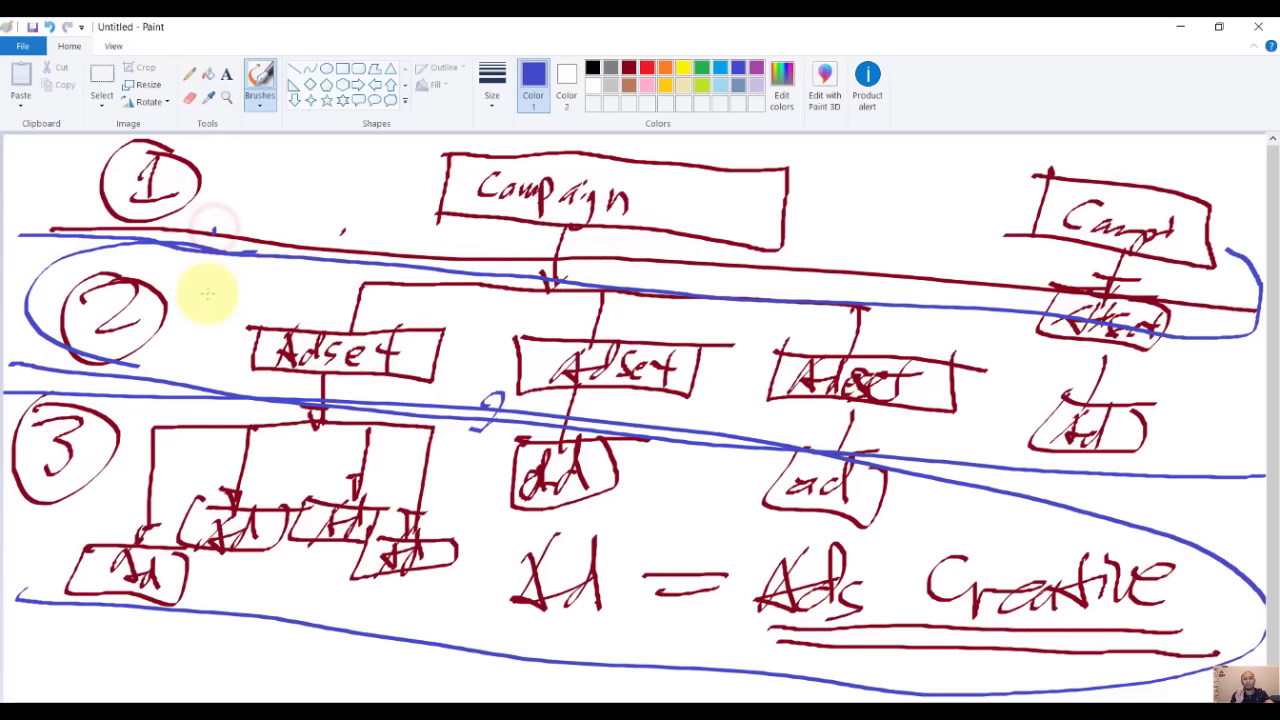
{"action": "key", "text": "alt+Tab"}
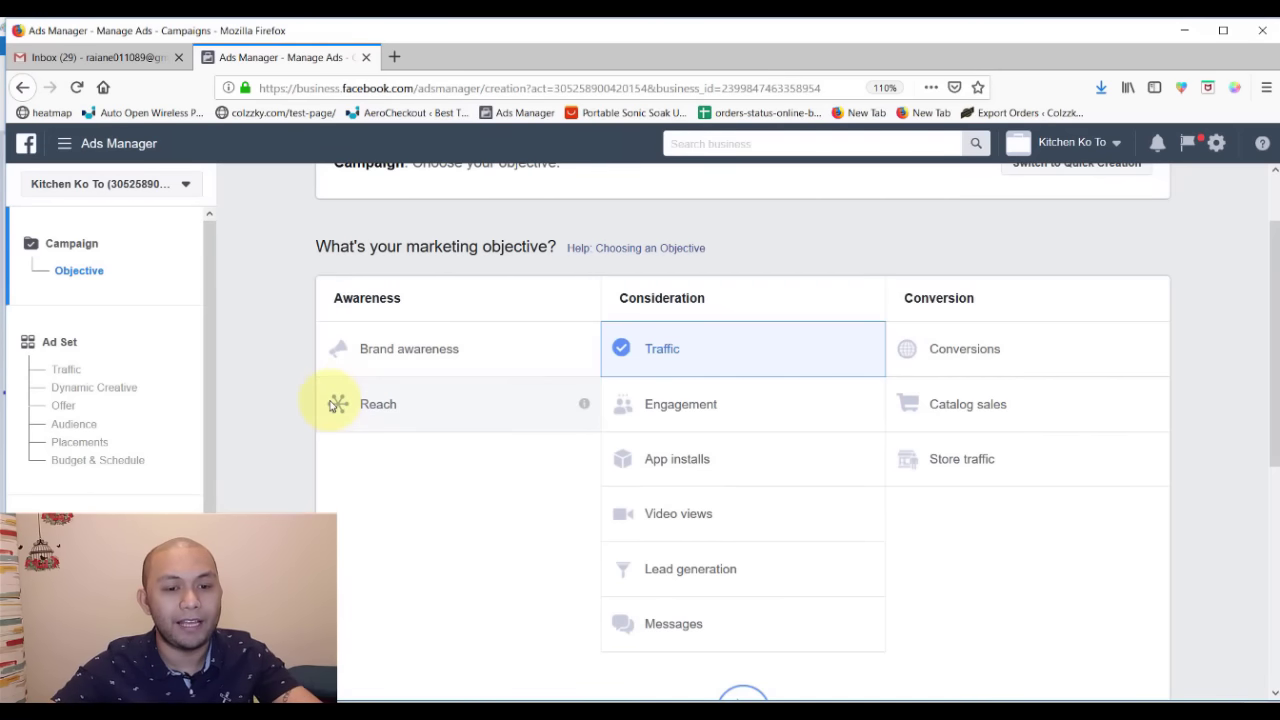
{"action": "scroll", "coordinate": [267, 387], "scroll_direction": "up", "scroll_amount": 2}
{"action": "scroll", "coordinate": [268, 389], "scroll_direction": "down", "scroll_amount": 1}
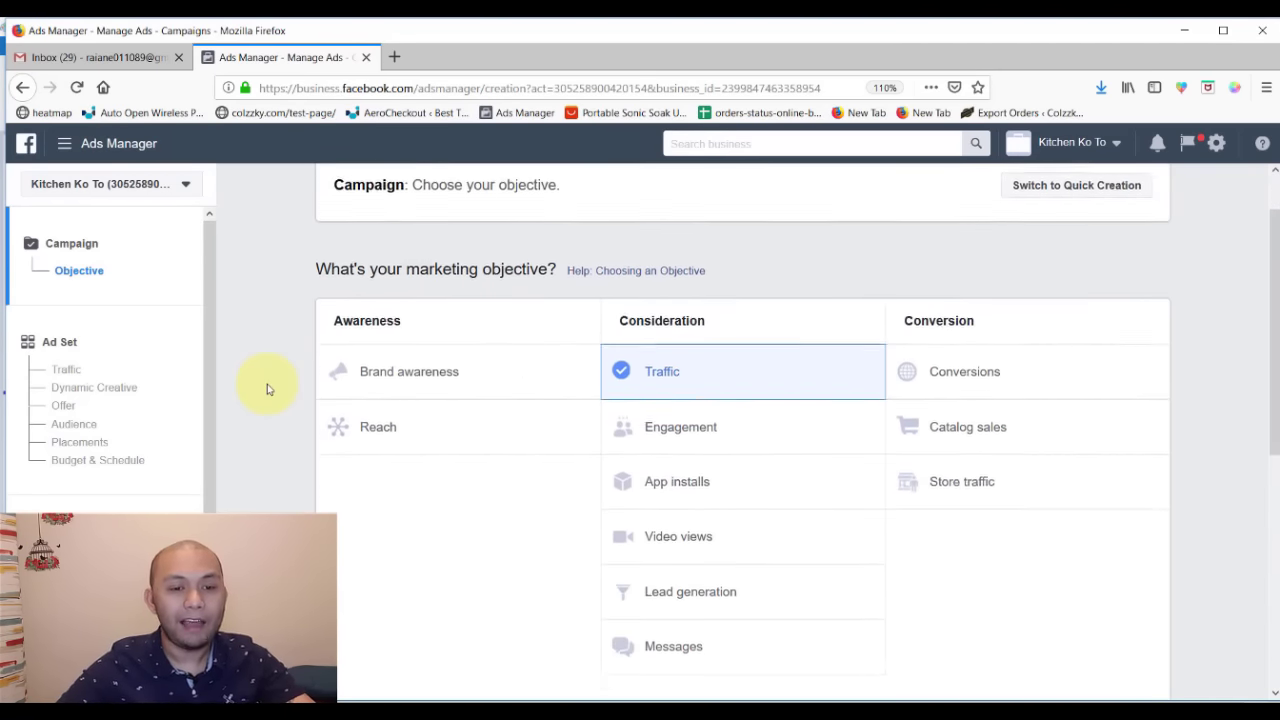
{"action": "scroll", "coordinate": [267, 389], "scroll_direction": "up", "scroll_amount": 1}
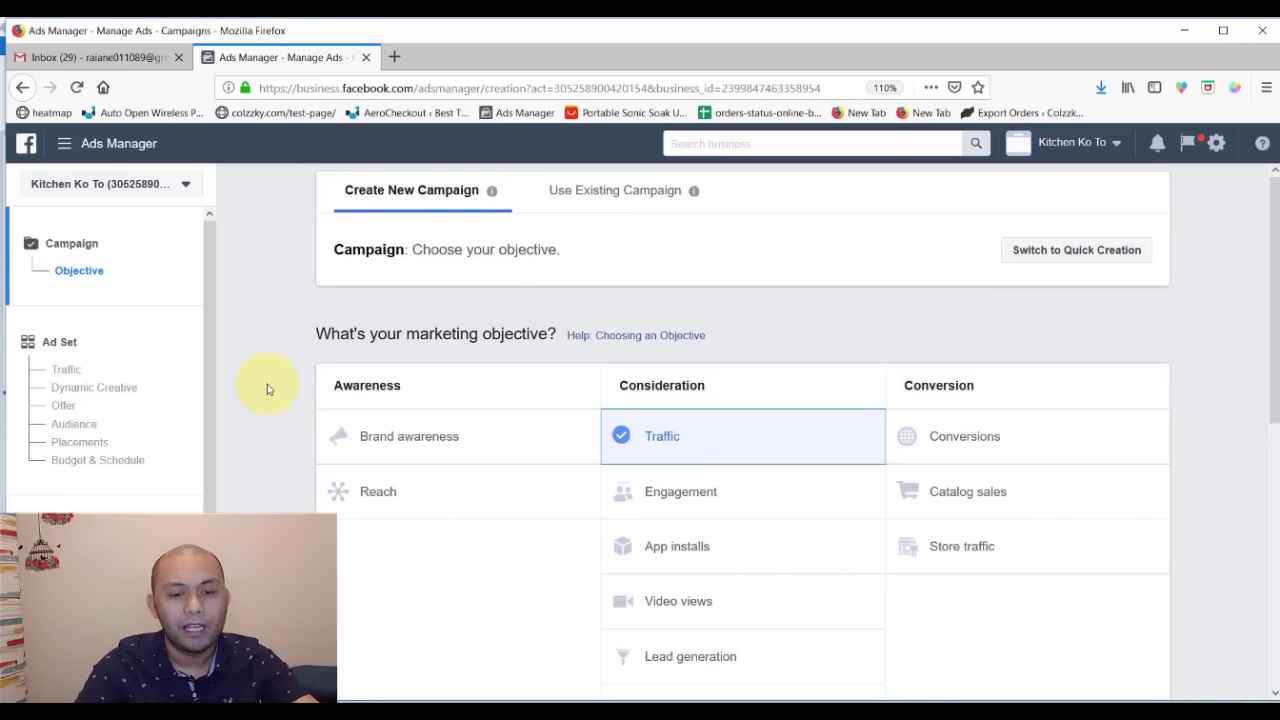
{"action": "scroll", "coordinate": [300, 424], "scroll_direction": "down", "scroll_amount": 2}
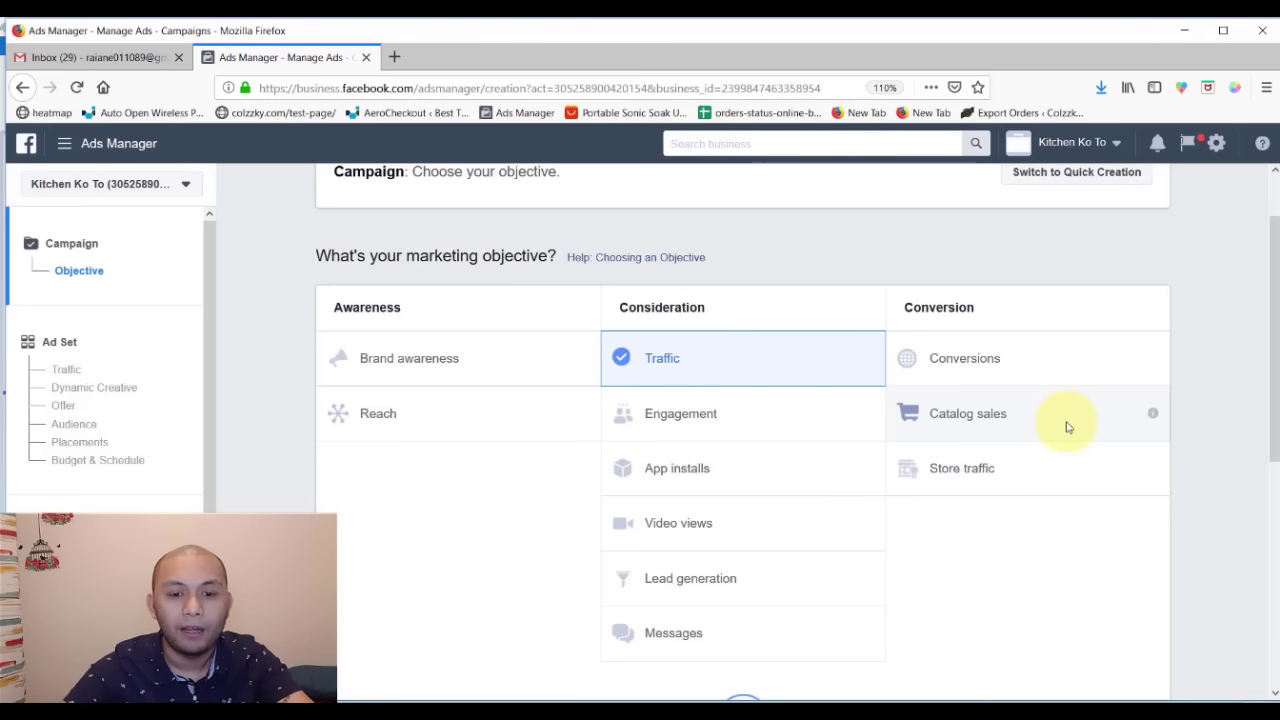
- Switch the objective to Conversions and highlight the Awareness, Consideration and Conversion headings
{"action": "left_click", "coordinate": [1074, 348]}
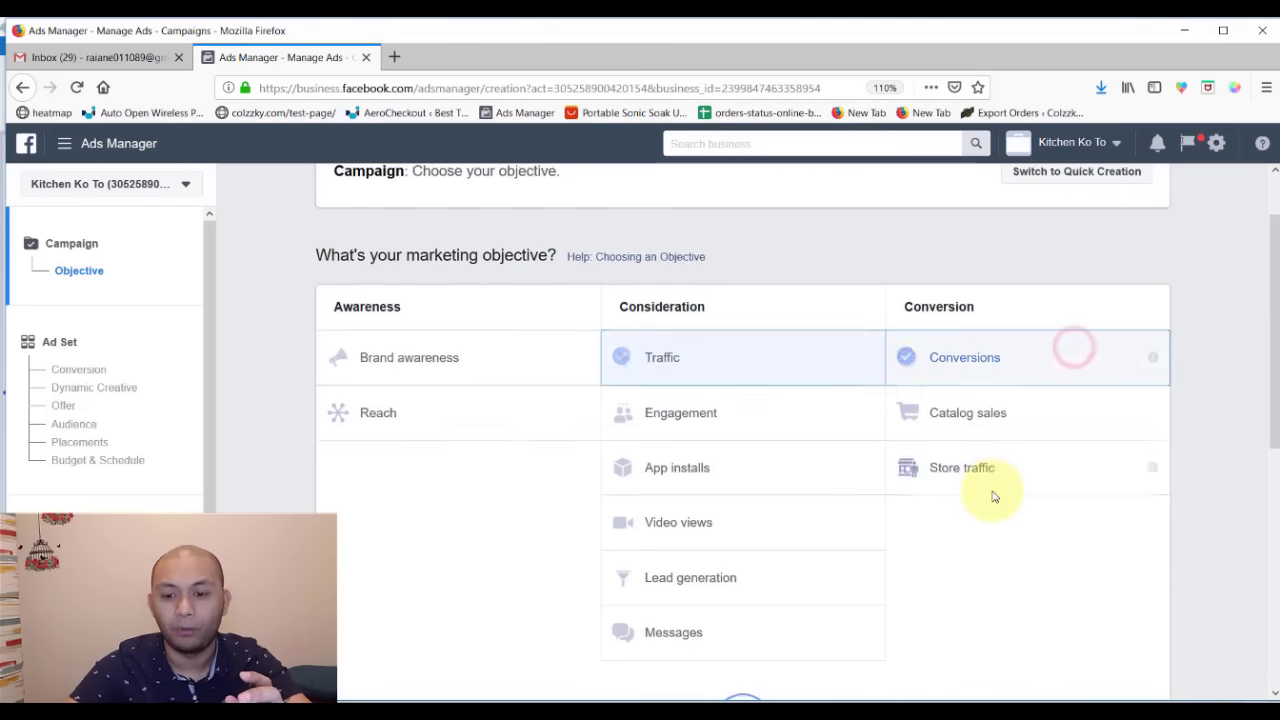
{"action": "scroll", "coordinate": [993, 496], "scroll_direction": "down", "scroll_amount": 1}
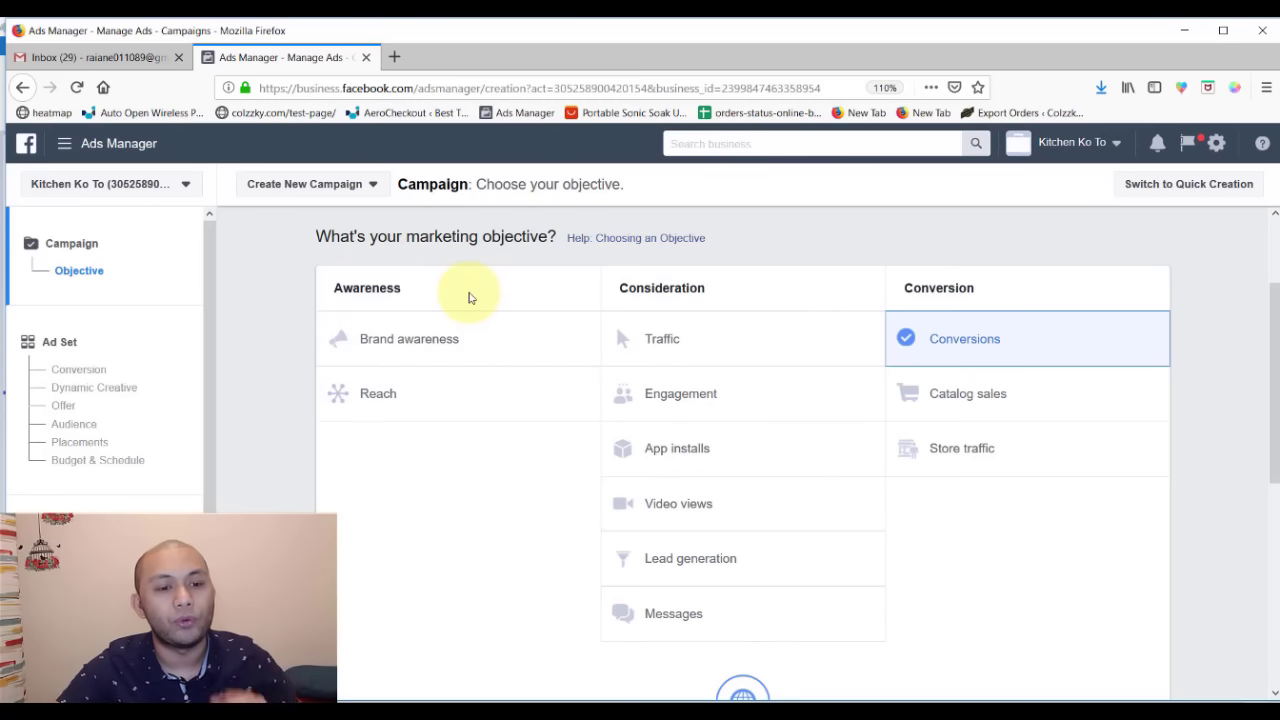
{"action": "left_click_drag", "start_coordinate": [418, 296], "coordinate": [336, 287]}
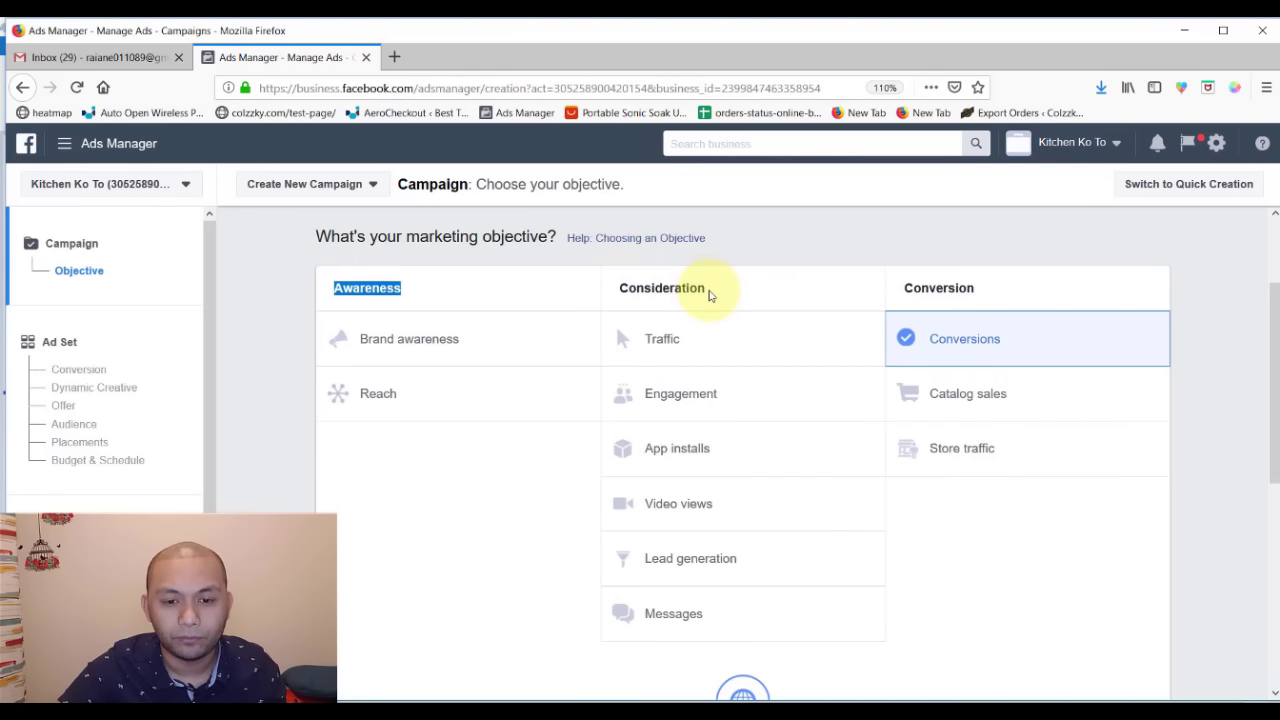
{"action": "left_click_drag", "start_coordinate": [708, 288], "coordinate": [619, 293]}
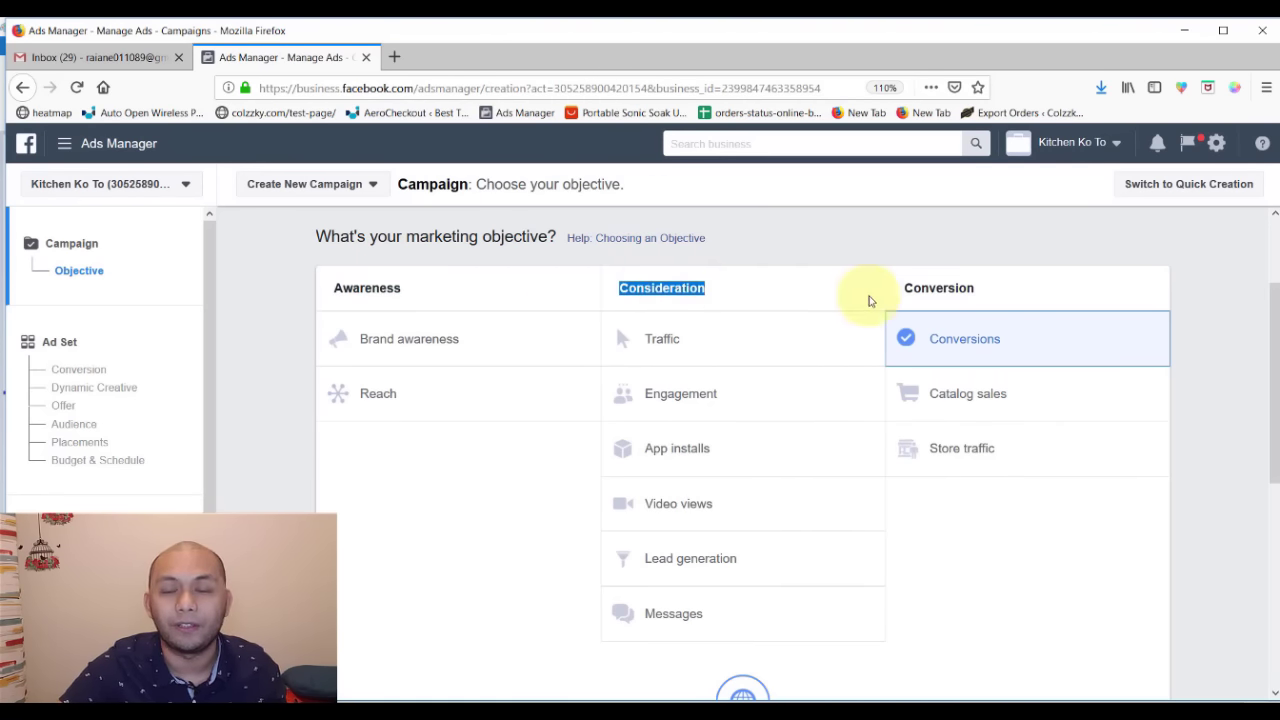
{"action": "left_click_drag", "start_coordinate": [984, 292], "coordinate": [905, 287]}
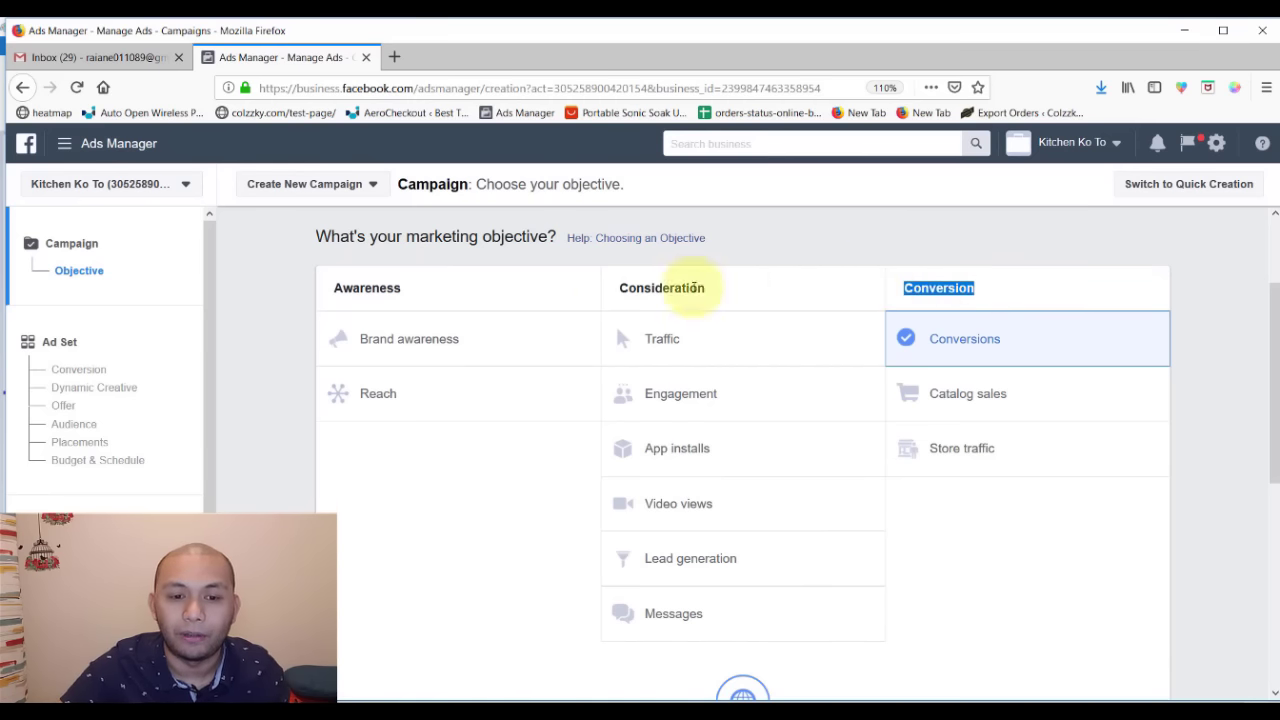
{"action": "left_click", "coordinate": [539, 288]}
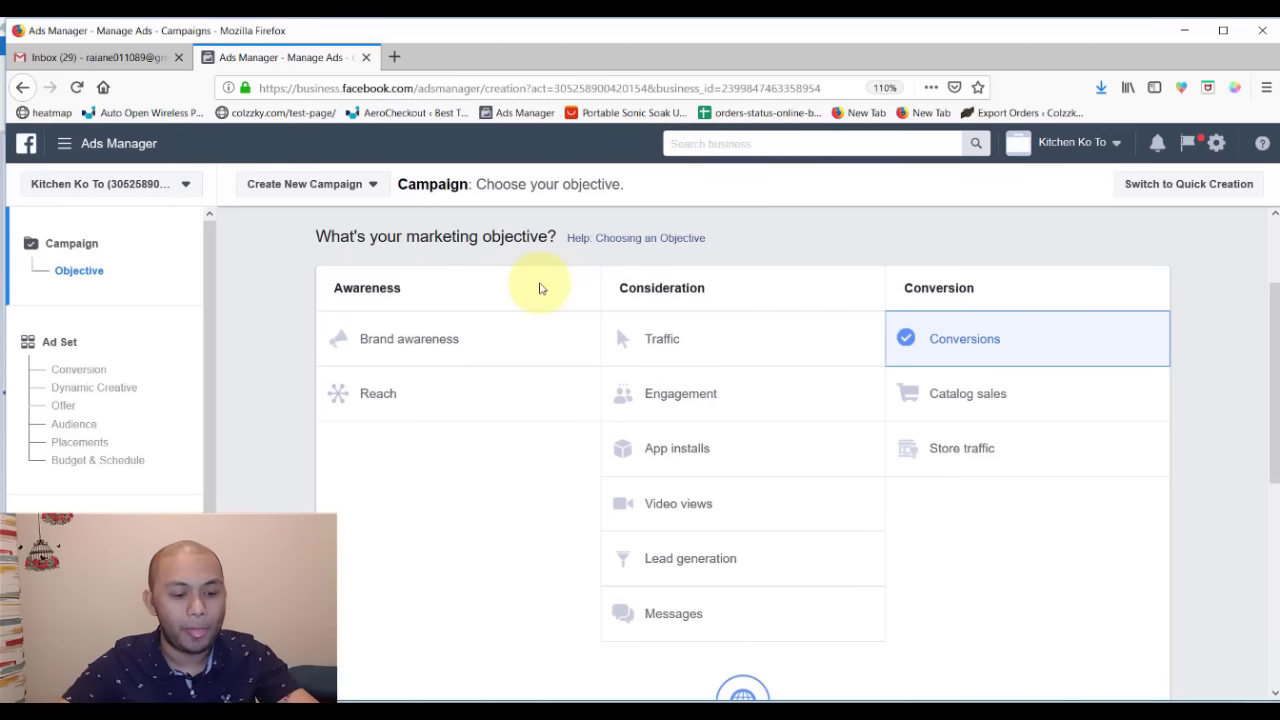
{"action": "key", "text": "alt+Tab"}
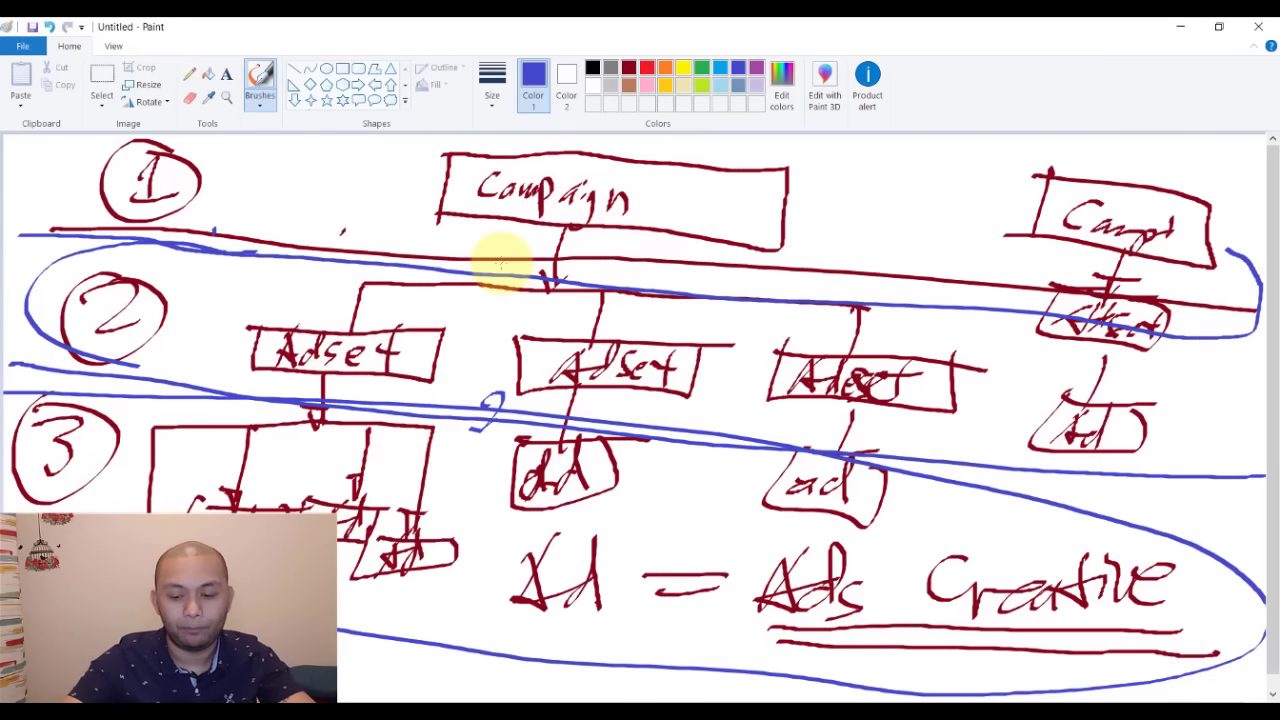
- Erase the old diagram and handwrite an underlined 'Objectives' heading at top-left
{"action": "key", "text": "ctrl+a"}
{"action": "key", "text": "Delete"}
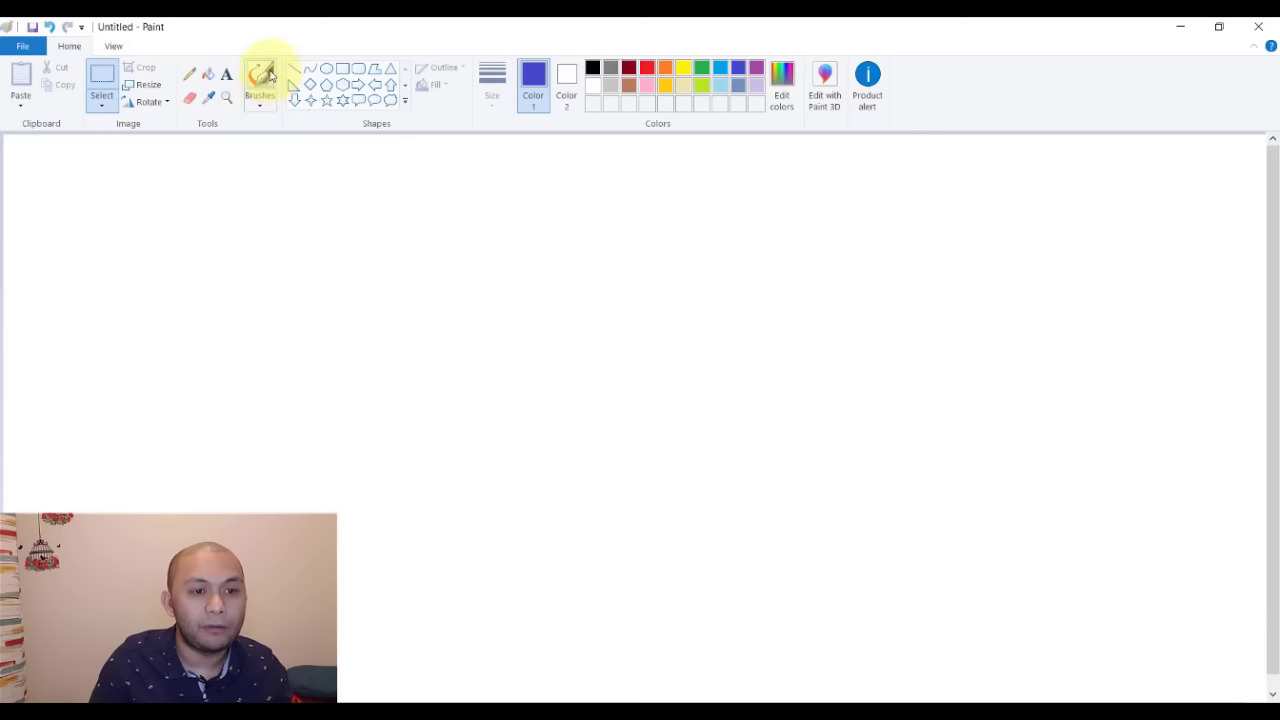
{"action": "left_click", "coordinate": [260, 77]}
{"action": "mouse_move", "coordinate": [50, 143]}
{"action": "left_mouse_down"}
{"action": "mouse_move", "coordinate": [43, 151]}
{"action": "mouse_move", "coordinate": [106, 174]}
{"action": "mouse_move", "coordinate": [228, 188]}
{"action": "left_mouse_up"}
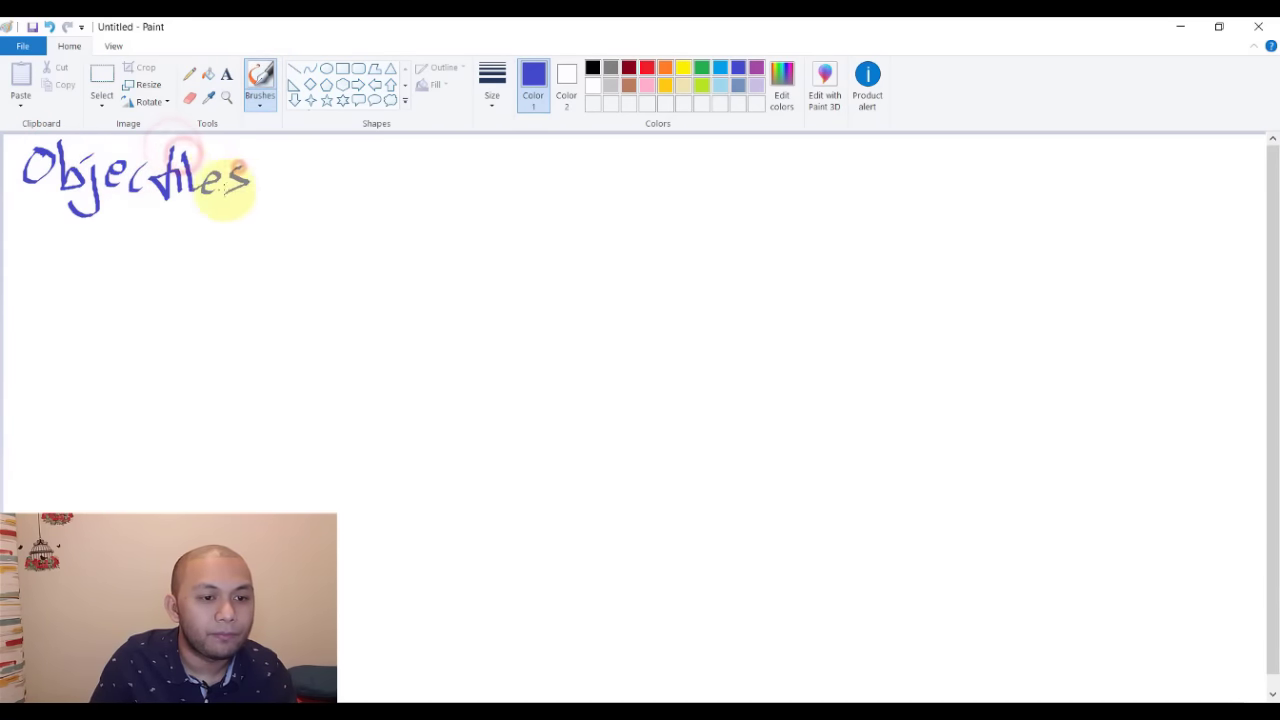
{"action": "mouse_move", "coordinate": [24, 222]}
{"action": "left_mouse_down"}
{"action": "mouse_move", "coordinate": [191, 210]}
{"action": "mouse_move", "coordinate": [52, 237]}
{"action": "left_mouse_up"}
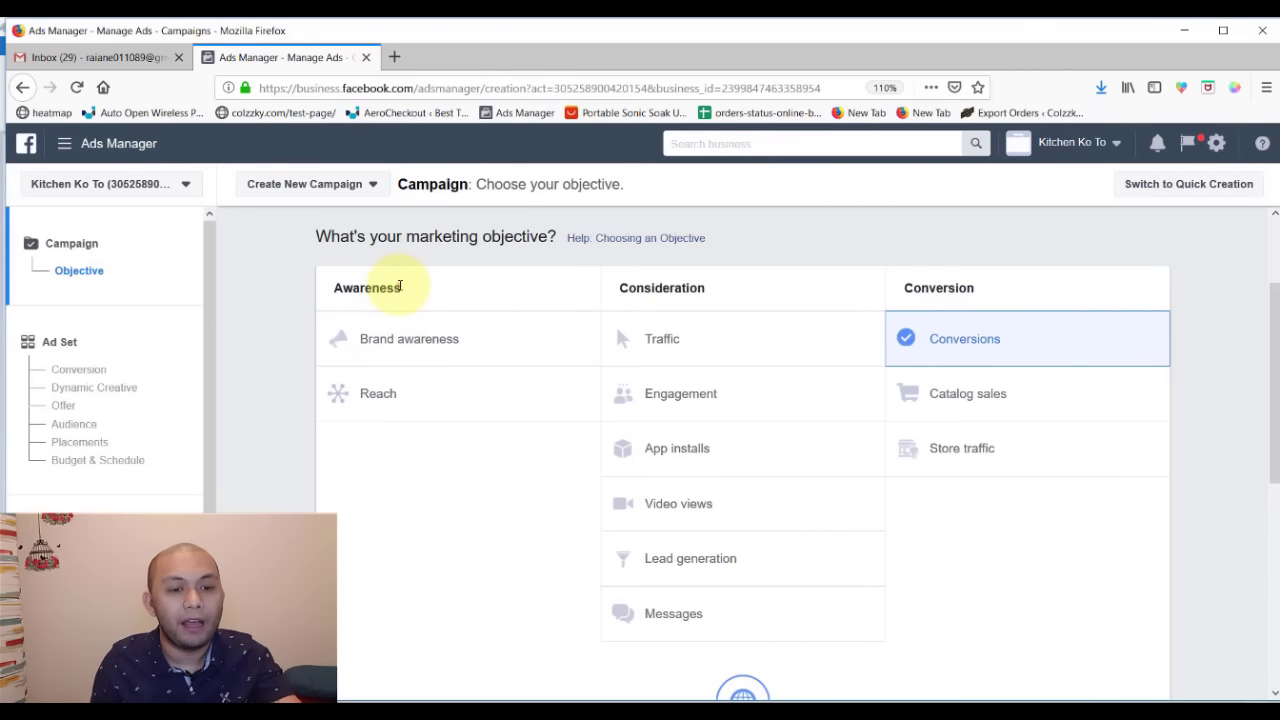
- Highlight the three objective headings again, then begin a wide box beside the heading
{"action": "mouse_move", "coordinate": [400, 287]}
{"action": "left_mouse_down"}
{"action": "mouse_move", "coordinate": [339, 300]}
{"action": "mouse_move", "coordinate": [333, 289]}
{"action": "left_mouse_up"}
{"action": "left_click_drag", "start_coordinate": [703, 287], "coordinate": [618, 288]}
{"action": "left_click_drag", "start_coordinate": [978, 289], "coordinate": [902, 289]}
{"action": "left_click", "coordinate": [722, 293]}
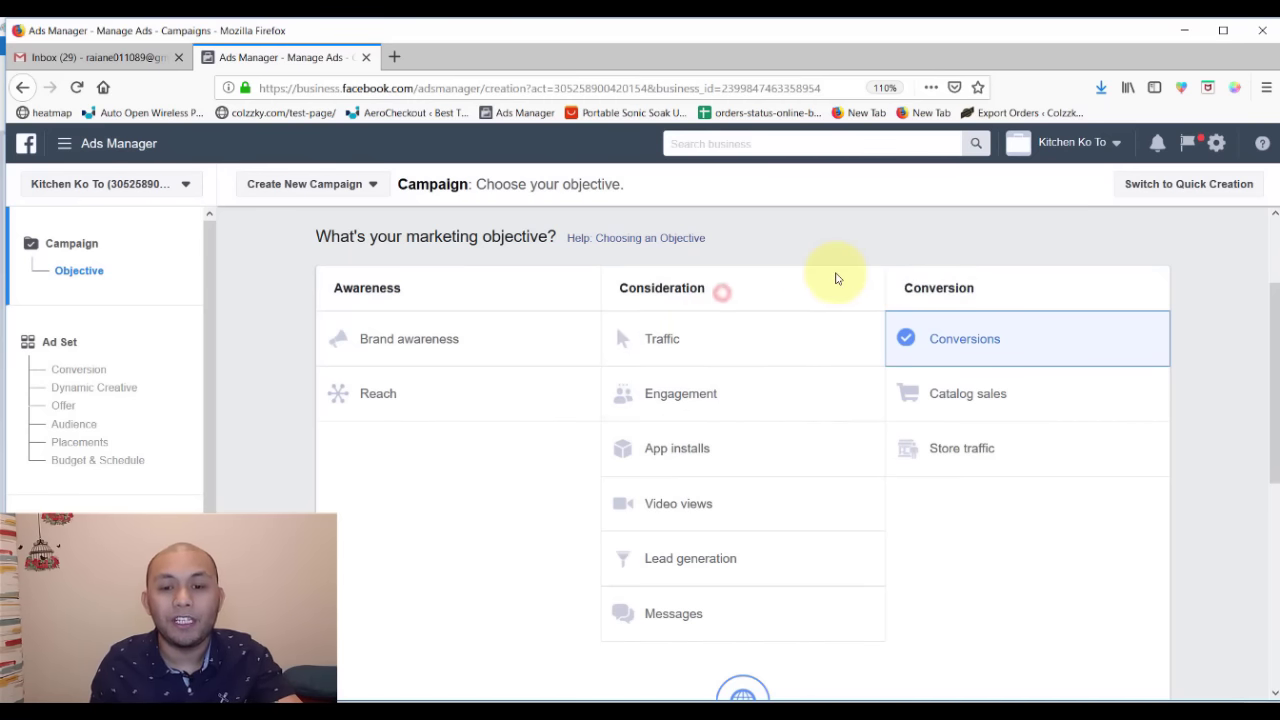
{"action": "key", "text": "alt+Tab"}
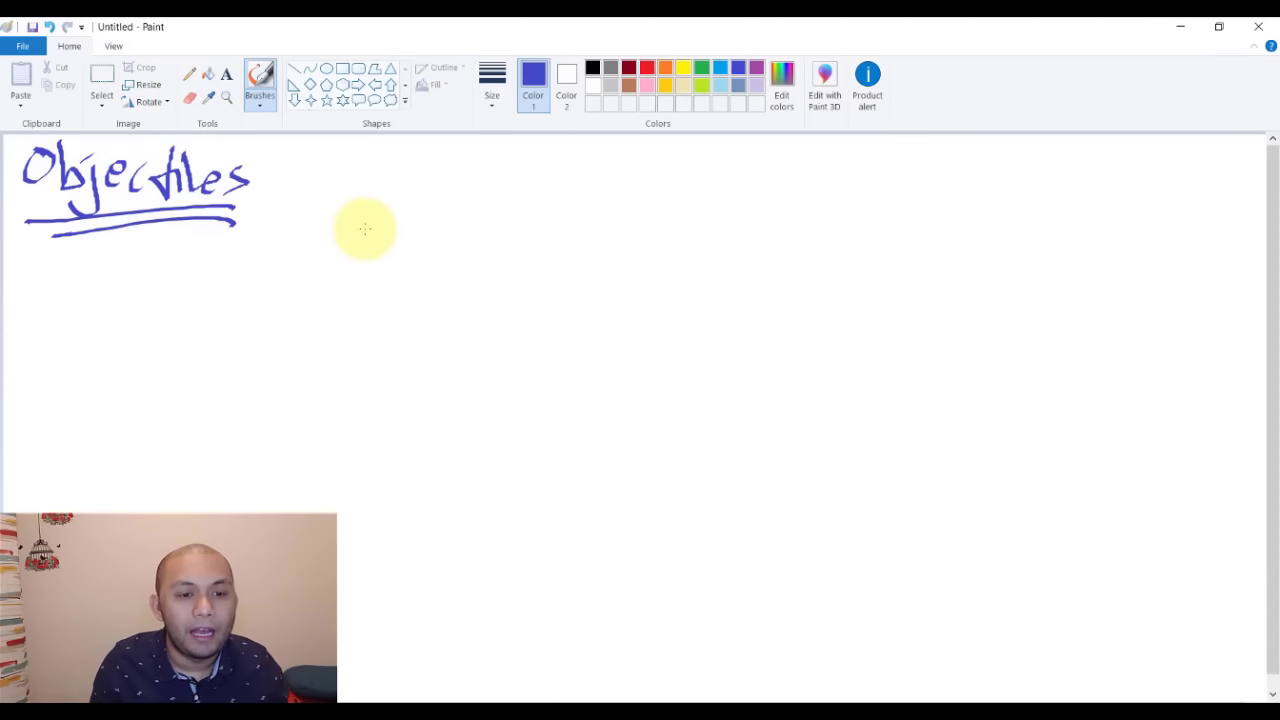
{"action": "mouse_move", "coordinate": [366, 212]}
{"action": "left_mouse_down"}
{"action": "mouse_move", "coordinate": [355, 283]}
{"action": "mouse_move", "coordinate": [743, 200]}
{"action": "mouse_move", "coordinate": [995, 198]}
{"action": "mouse_move", "coordinate": [977, 309]}
{"action": "mouse_move", "coordinate": [337, 286]}
{"action": "left_mouse_up"}
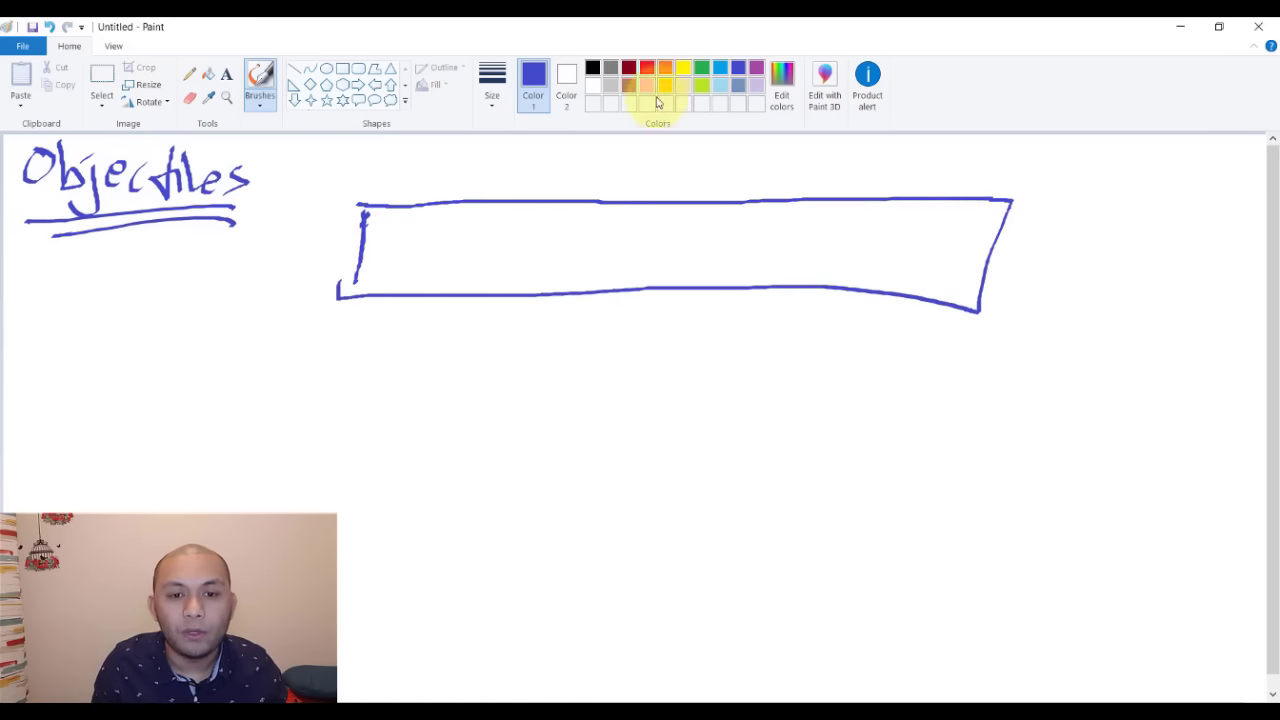
- Draw a yellow middle box under the blue one and a narrower red box beneath it
{"action": "left_click", "coordinate": [647, 67]}
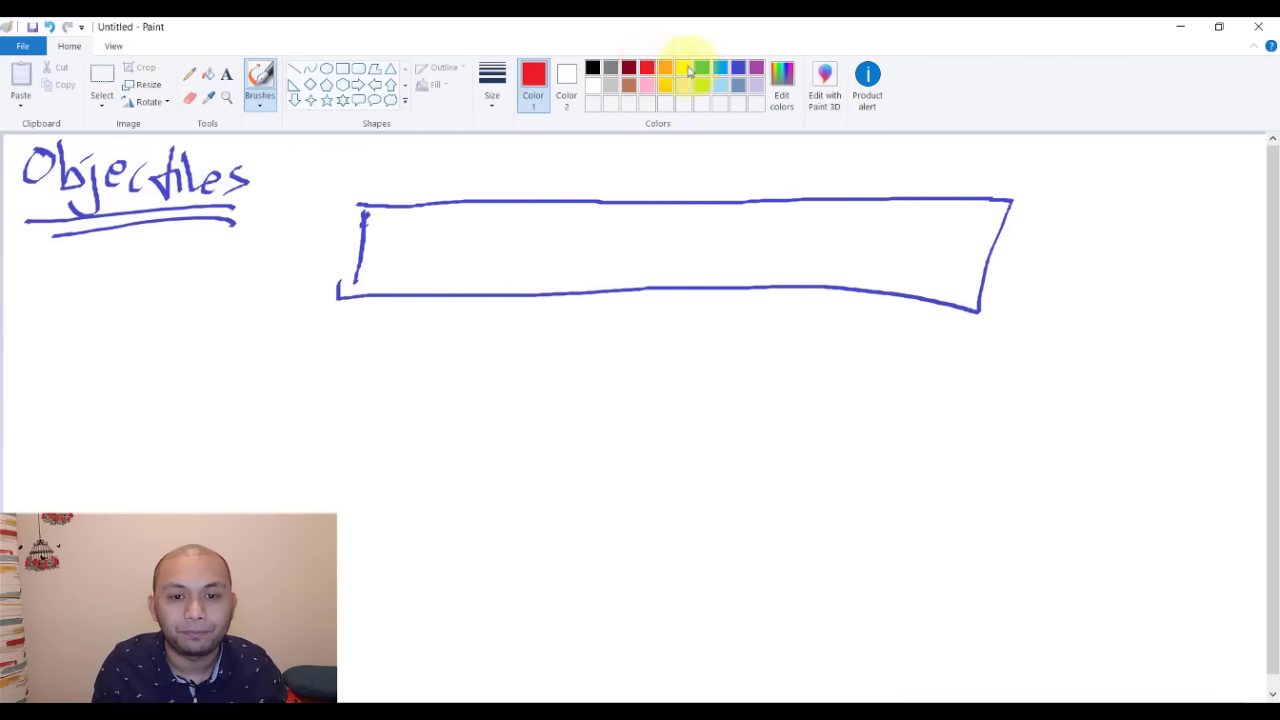
{"action": "left_click", "coordinate": [686, 68]}
{"action": "mouse_move", "coordinate": [417, 294]}
{"action": "left_mouse_down"}
{"action": "mouse_move", "coordinate": [820, 280]}
{"action": "mouse_move", "coordinate": [900, 351]}
{"action": "mouse_move", "coordinate": [703, 377]}
{"action": "mouse_move", "coordinate": [414, 371]}
{"action": "mouse_move", "coordinate": [412, 292]}
{"action": "left_mouse_up"}
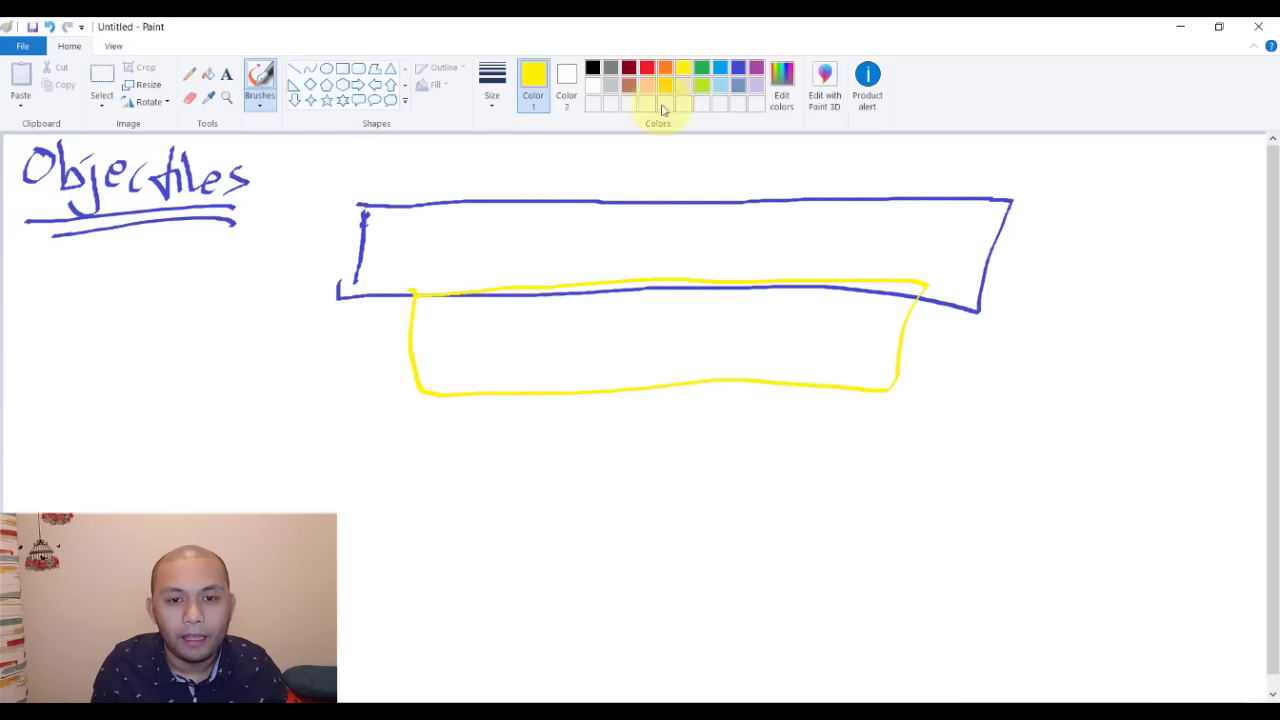
{"action": "left_click", "coordinate": [647, 67]}
{"action": "left_click_drag", "start_coordinate": [533, 395], "coordinate": [832, 386]}
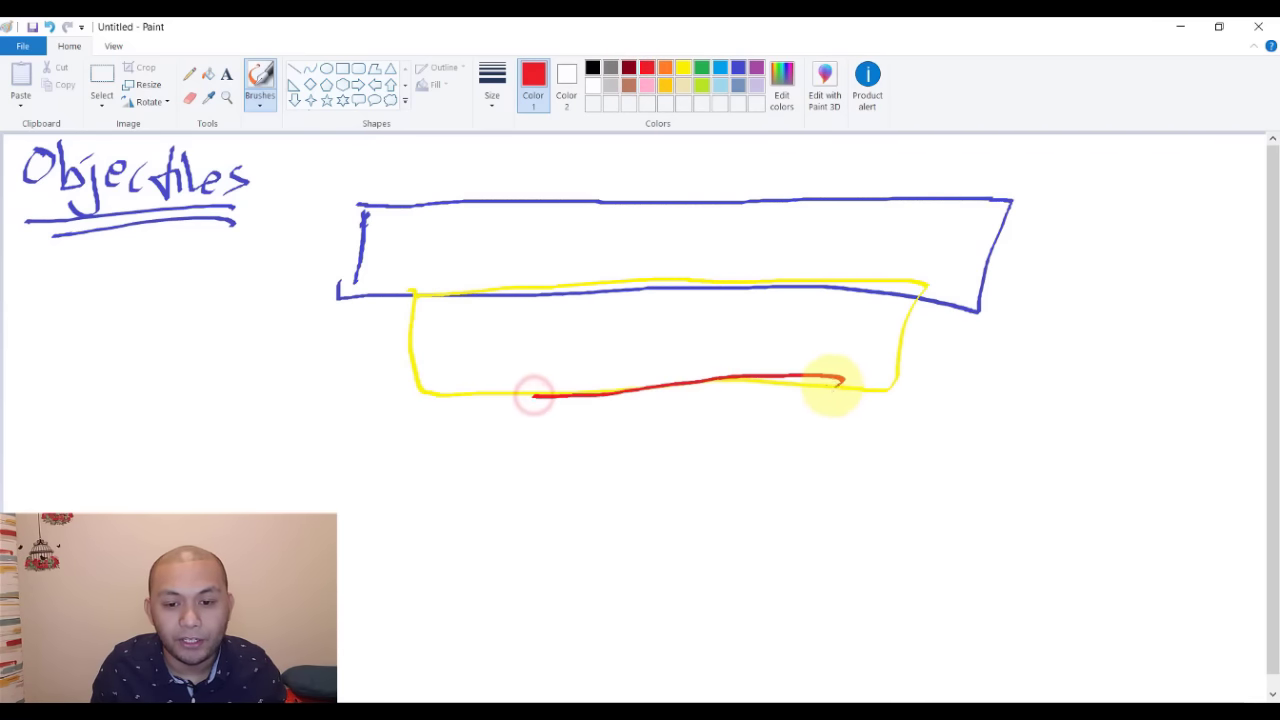
{"action": "mouse_move", "coordinate": [531, 398]}
{"action": "left_mouse_down"}
{"action": "mouse_move", "coordinate": [540, 517]}
{"action": "mouse_move", "coordinate": [803, 491]}
{"action": "mouse_move", "coordinate": [797, 368]}
{"action": "left_mouse_up"}
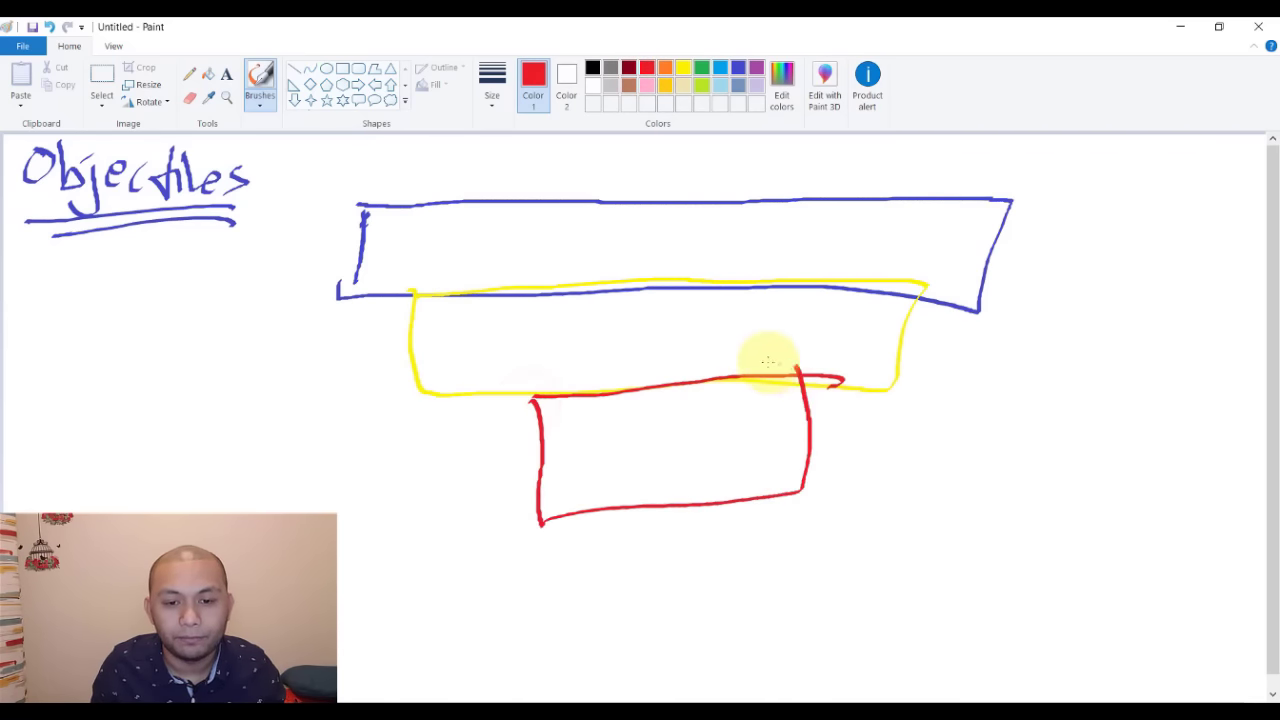
{"action": "left_click", "coordinate": [593, 67]}
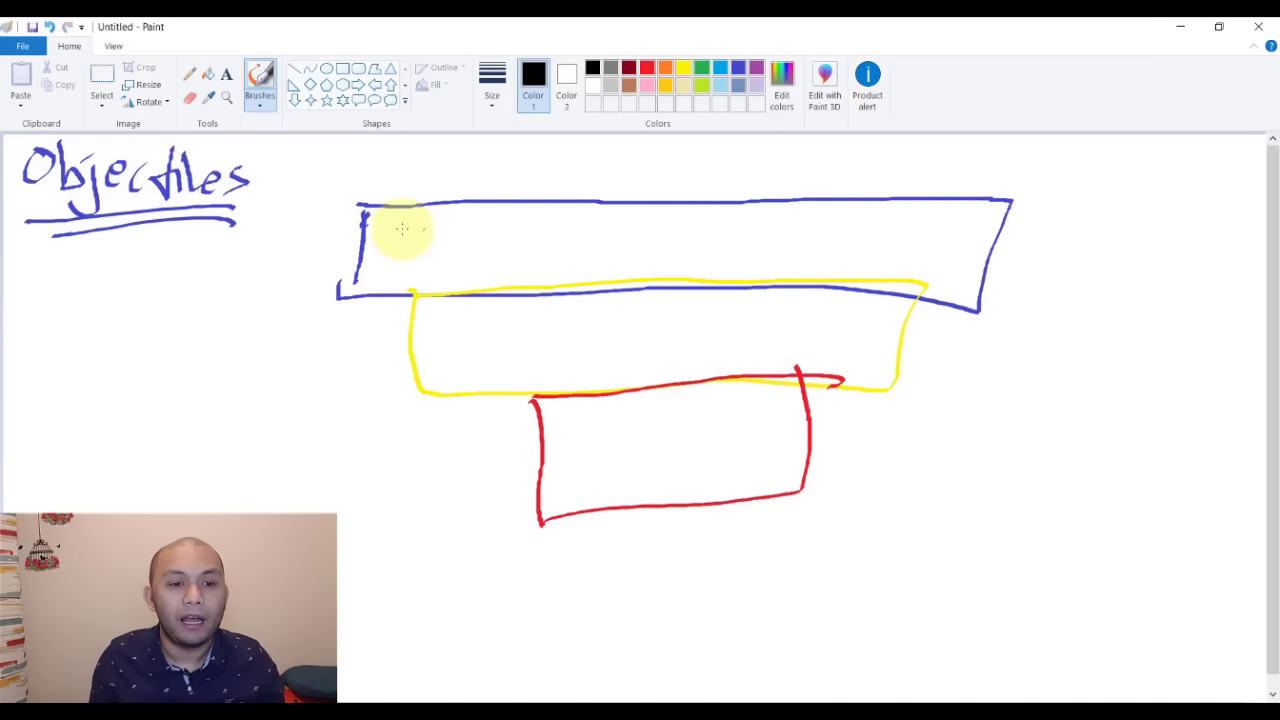
- Handwrite 'Cold', 'Warm' and 'Hot' in black beside the blue, yellow and red boxes
{"action": "left_click_drag", "start_coordinate": [350, 268], "coordinate": [352, 290]}
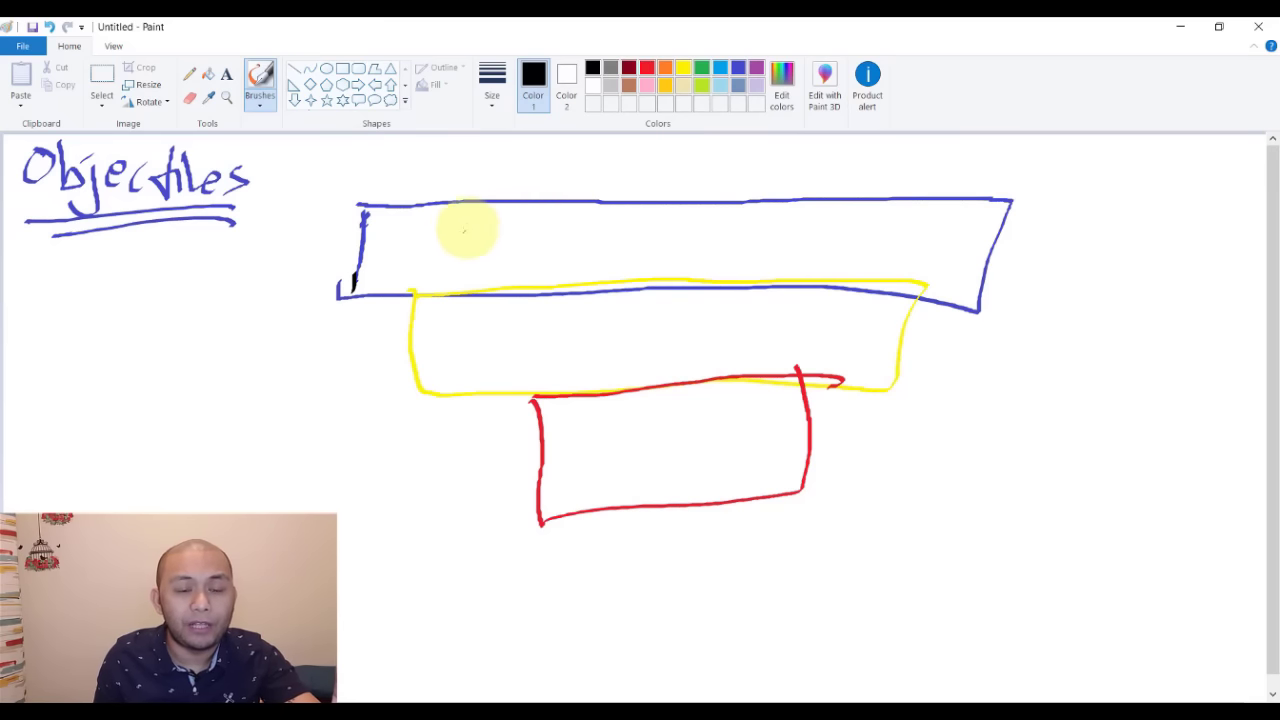
{"action": "mouse_move", "coordinate": [1016, 262]}
{"action": "left_mouse_down"}
{"action": "mouse_move", "coordinate": [1034, 240]}
{"action": "mouse_move", "coordinate": [1060, 258]}
{"action": "left_mouse_up"}
{"action": "mouse_move", "coordinate": [1086, 226]}
{"action": "left_mouse_down"}
{"action": "mouse_move", "coordinate": [1079, 265]}
{"action": "mouse_move", "coordinate": [1106, 266]}
{"action": "left_mouse_up"}
{"action": "left_click_drag", "start_coordinate": [982, 344], "coordinate": [1010, 345]}
{"action": "left_click_drag", "start_coordinate": [1018, 352], "coordinate": [1088, 370]}
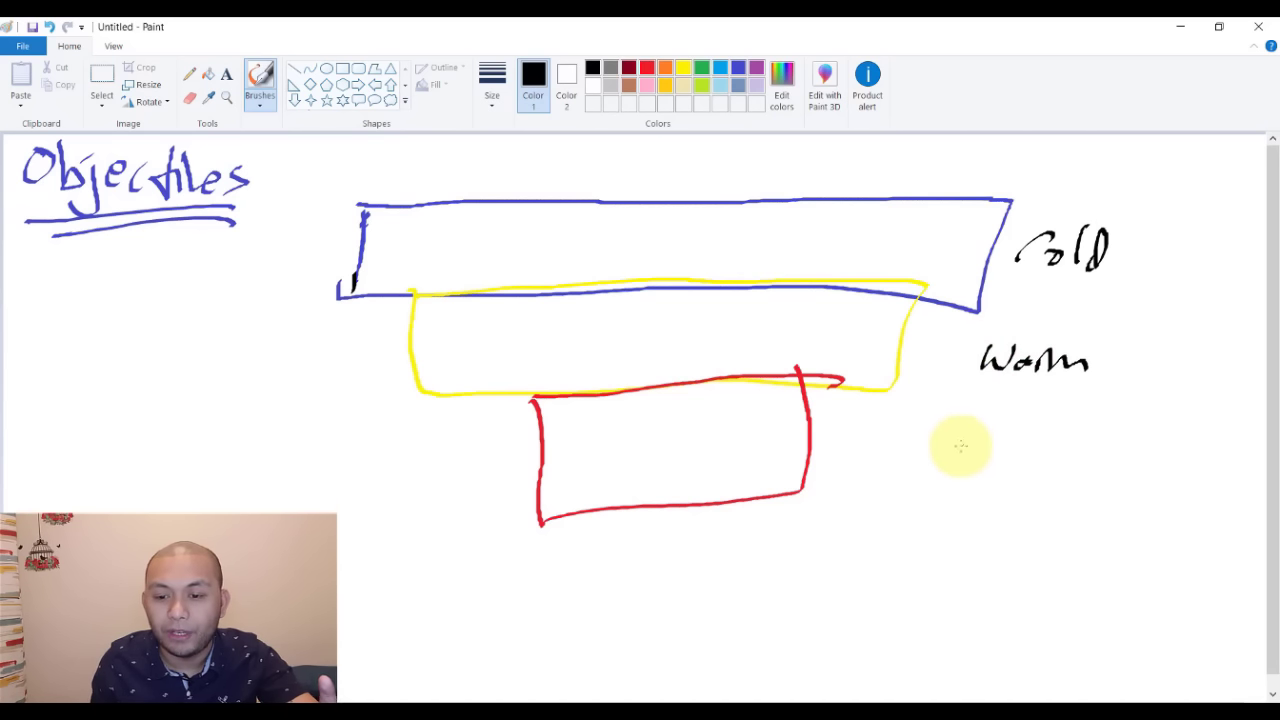
{"action": "mouse_move", "coordinate": [969, 426]}
{"action": "left_mouse_down"}
{"action": "mouse_move", "coordinate": [986, 457]}
{"action": "mouse_move", "coordinate": [1052, 450]}
{"action": "left_mouse_up"}
- Retrace the C of 'Cold', touch up the blue box's edge, and double-underline 'Cold'
{"action": "left_click_drag", "start_coordinate": [1045, 238], "coordinate": [1050, 280]}
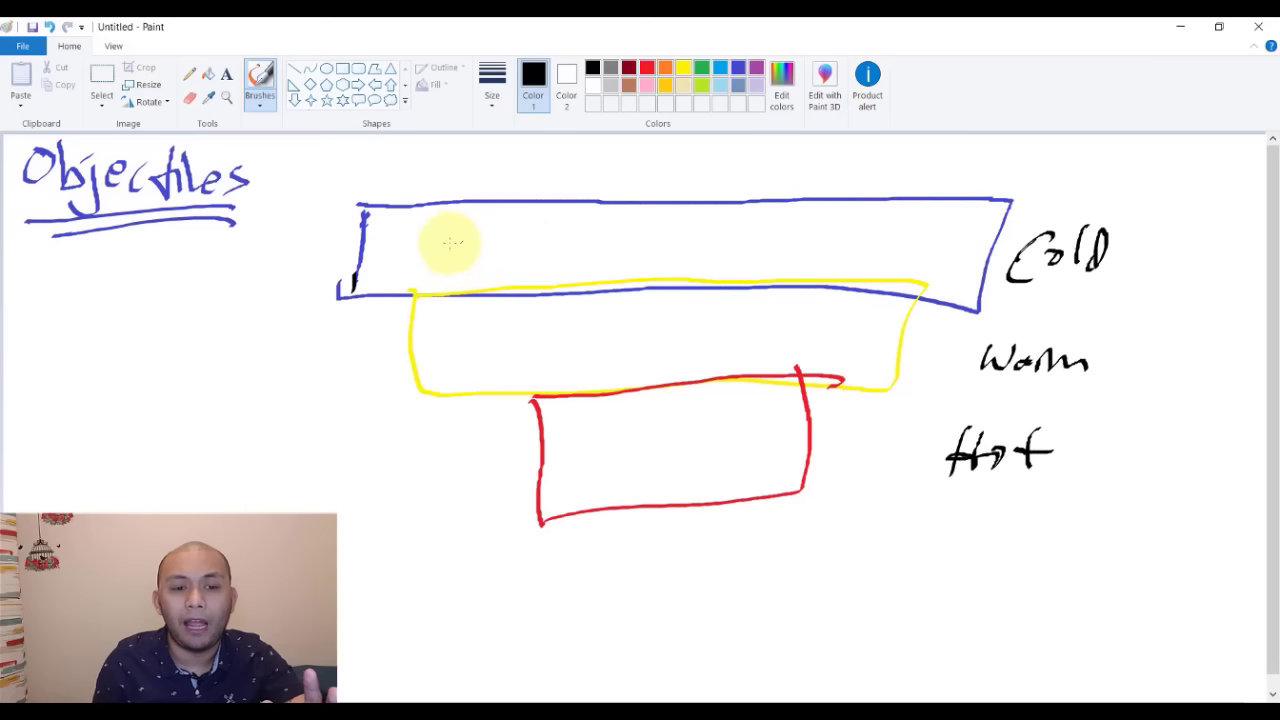
{"action": "left_click_drag", "start_coordinate": [365, 218], "coordinate": [353, 287]}
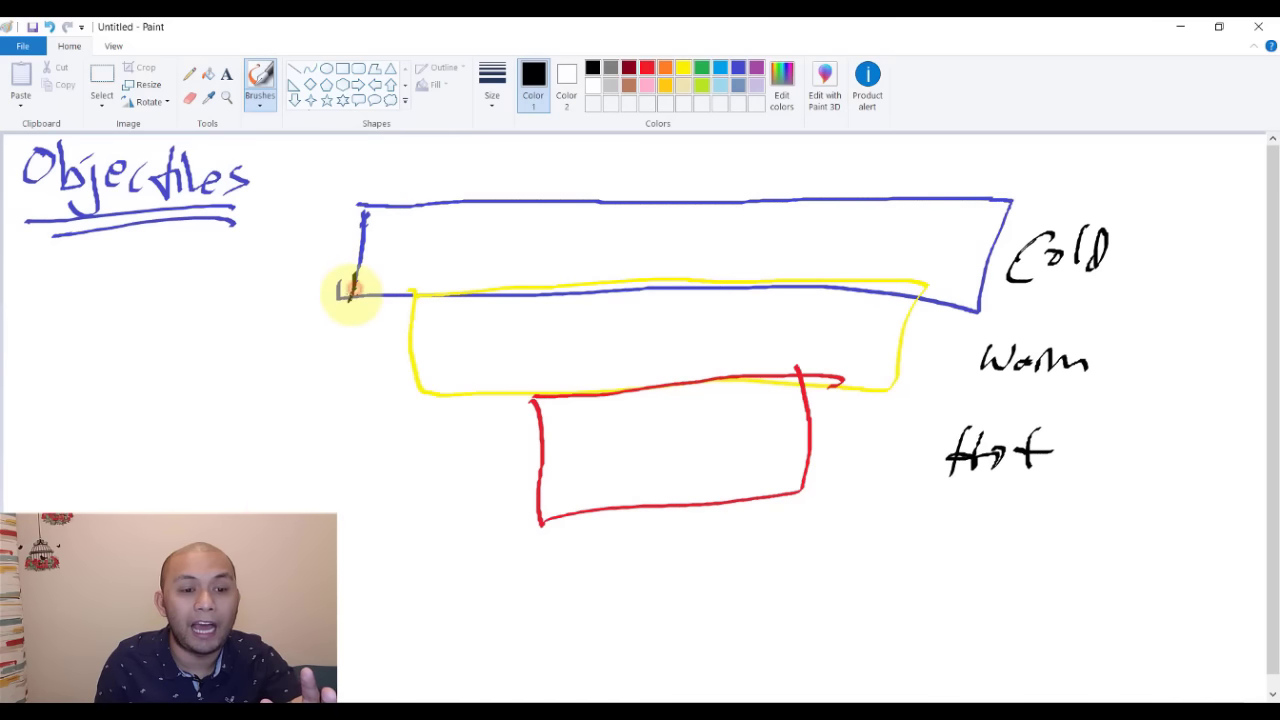
{"action": "mouse_move", "coordinate": [1010, 290]}
{"action": "left_mouse_down"}
{"action": "mouse_move", "coordinate": [1117, 286]}
{"action": "mouse_move", "coordinate": [1090, 305]}
{"action": "mouse_move", "coordinate": [1057, 294]}
{"action": "mouse_move", "coordinate": [1106, 300]}
{"action": "mouse_move", "coordinate": [1075, 315]}
{"action": "left_mouse_up"}
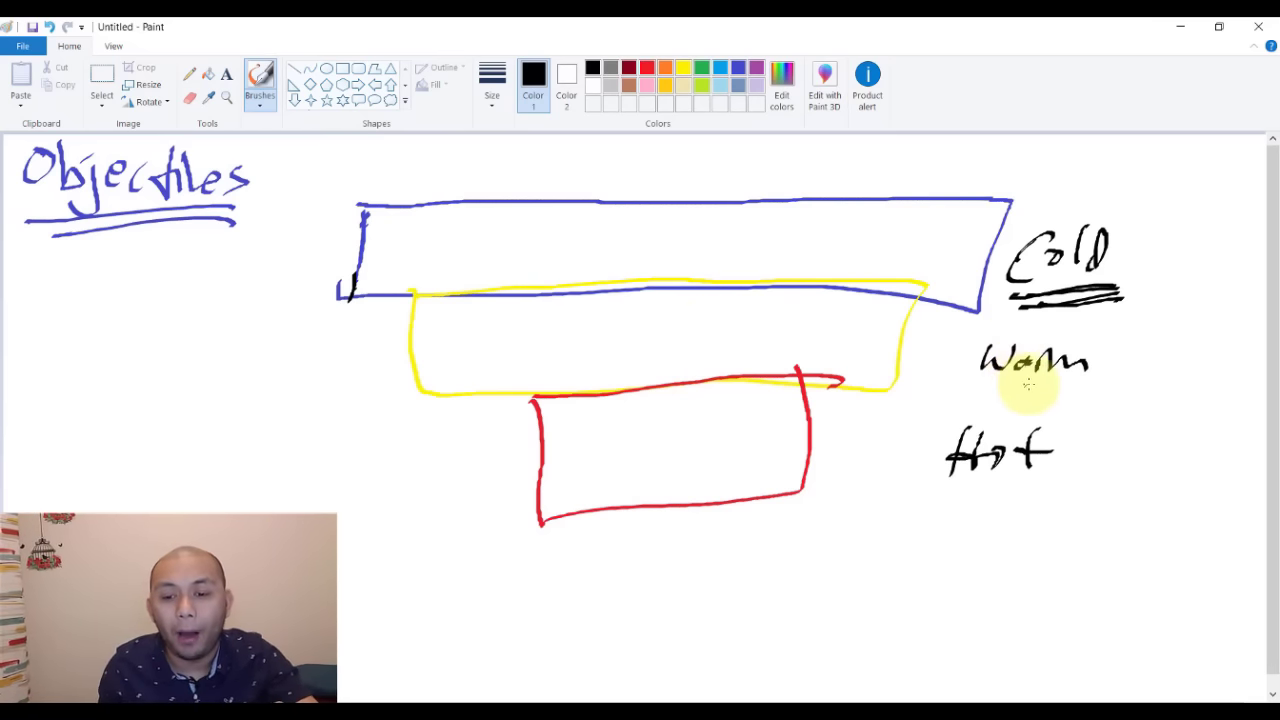
- Draw arrows from Warm, Cold and Hot to their yellow, blue and red boxes
{"action": "mouse_move", "coordinate": [972, 357]}
{"action": "left_mouse_down"}
{"action": "mouse_move", "coordinate": [908, 350]}
{"action": "mouse_move", "coordinate": [935, 362]}
{"action": "left_mouse_up"}
{"action": "mouse_move", "coordinate": [1000, 262]}
{"action": "left_mouse_down"}
{"action": "mouse_move", "coordinate": [971, 257]}
{"action": "mouse_move", "coordinate": [963, 277]}
{"action": "left_mouse_up"}
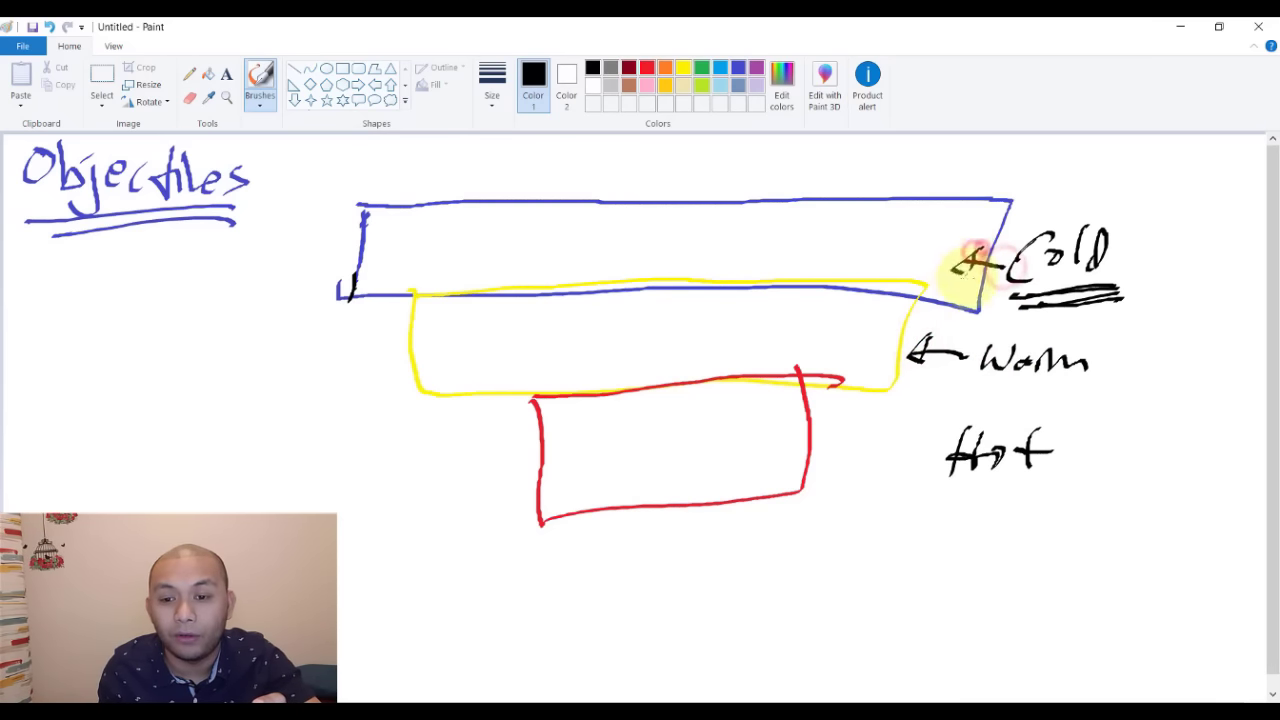
{"action": "mouse_move", "coordinate": [920, 450]}
{"action": "left_mouse_down"}
{"action": "mouse_move", "coordinate": [802, 455]}
{"action": "mouse_move", "coordinate": [823, 462]}
{"action": "left_mouse_up"}
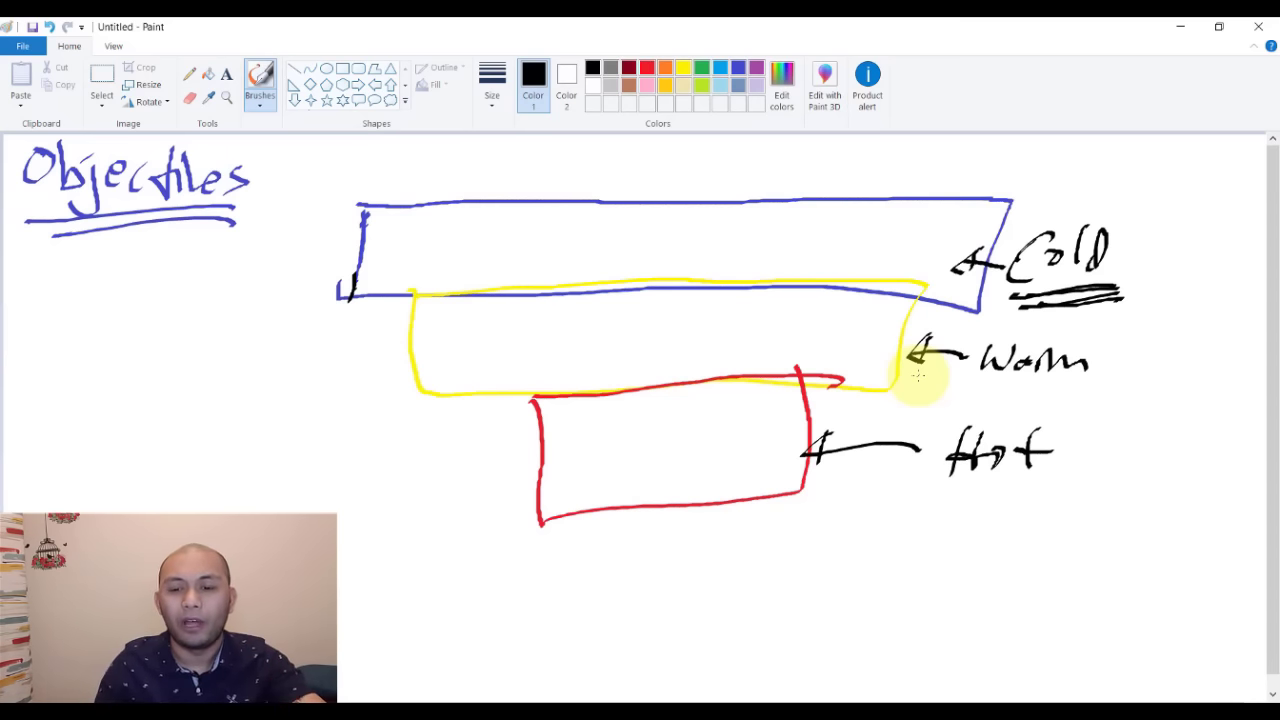
- Add a circled peso sign linked to 'Hot' and circle the 'Cold' label
{"action": "left_click_drag", "start_coordinate": [1120, 452], "coordinate": [1114, 526]}
{"action": "left_click_drag", "start_coordinate": [1085, 483], "coordinate": [1165, 478]}
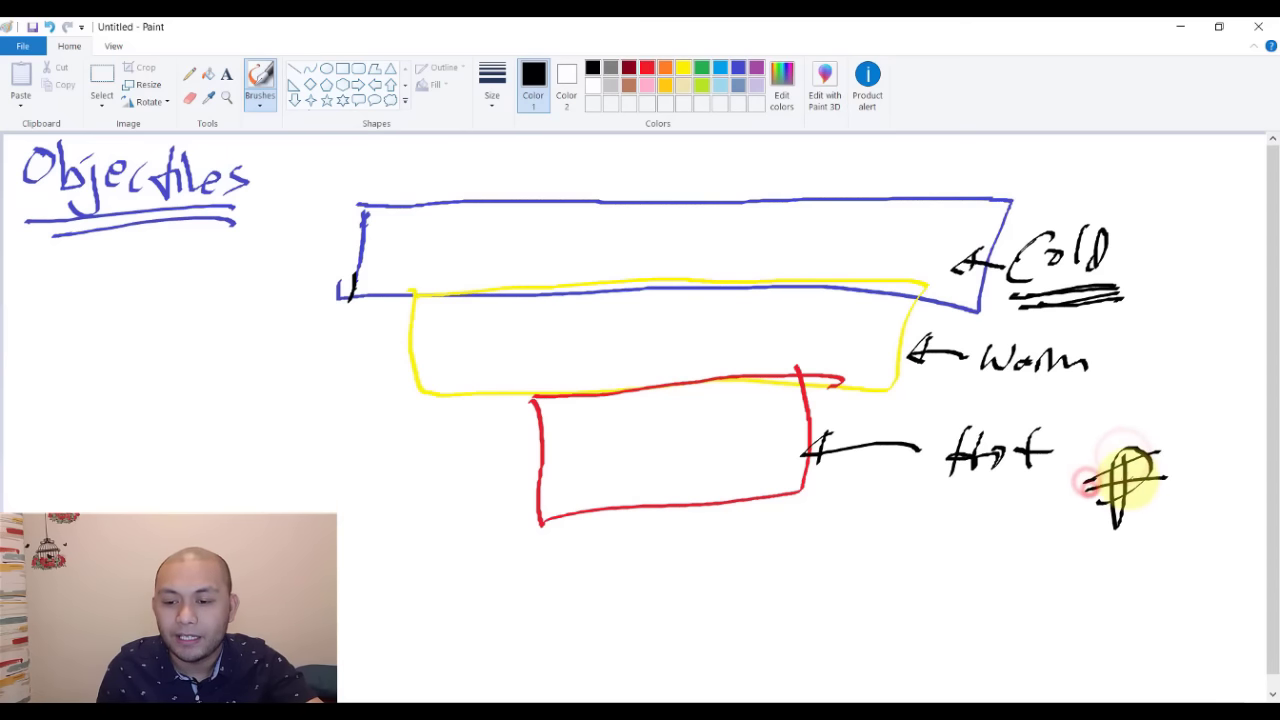
{"action": "mouse_move", "coordinate": [1130, 418]}
{"action": "left_mouse_down"}
{"action": "mouse_move", "coordinate": [1071, 537]}
{"action": "mouse_move", "coordinate": [1063, 486]}
{"action": "mouse_move", "coordinate": [1027, 487]}
{"action": "mouse_move", "coordinate": [1029, 500]}
{"action": "mouse_move", "coordinate": [1034, 491]}
{"action": "left_mouse_up"}
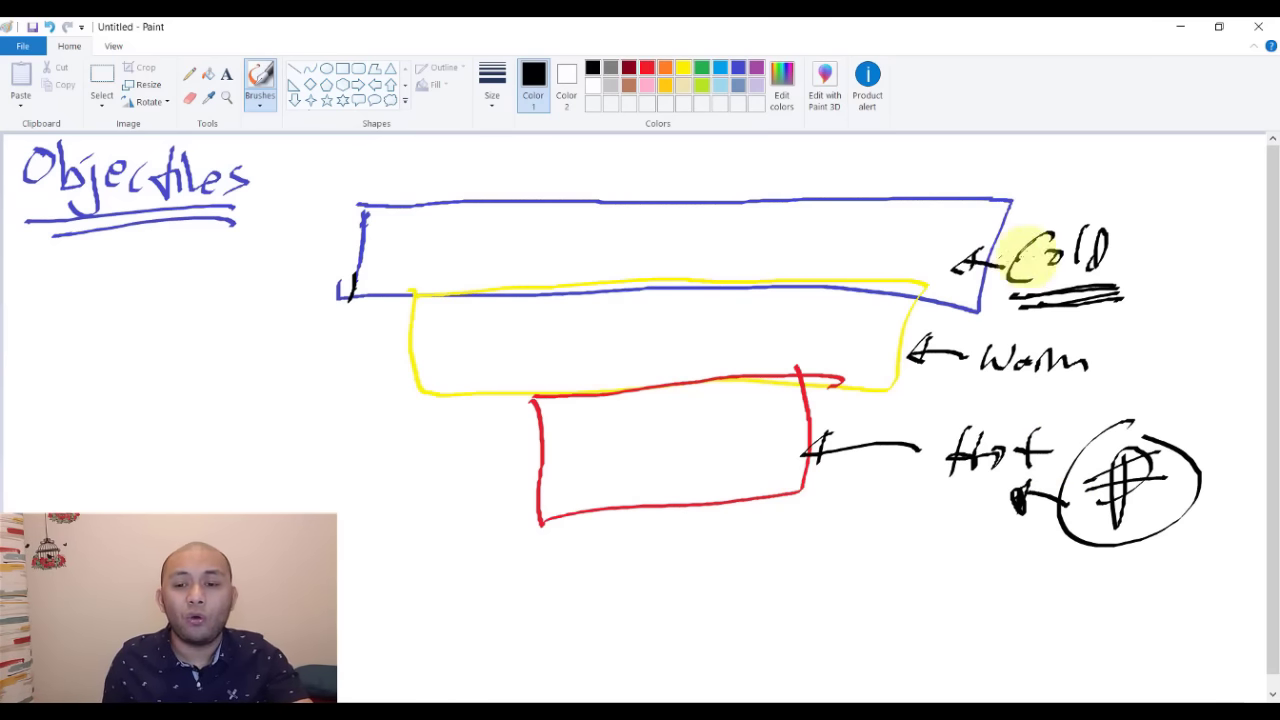
{"action": "mouse_move", "coordinate": [1128, 229]}
{"action": "left_mouse_down"}
{"action": "mouse_move", "coordinate": [1000, 306]}
{"action": "mouse_move", "coordinate": [1130, 210]}
{"action": "left_mouse_up"}
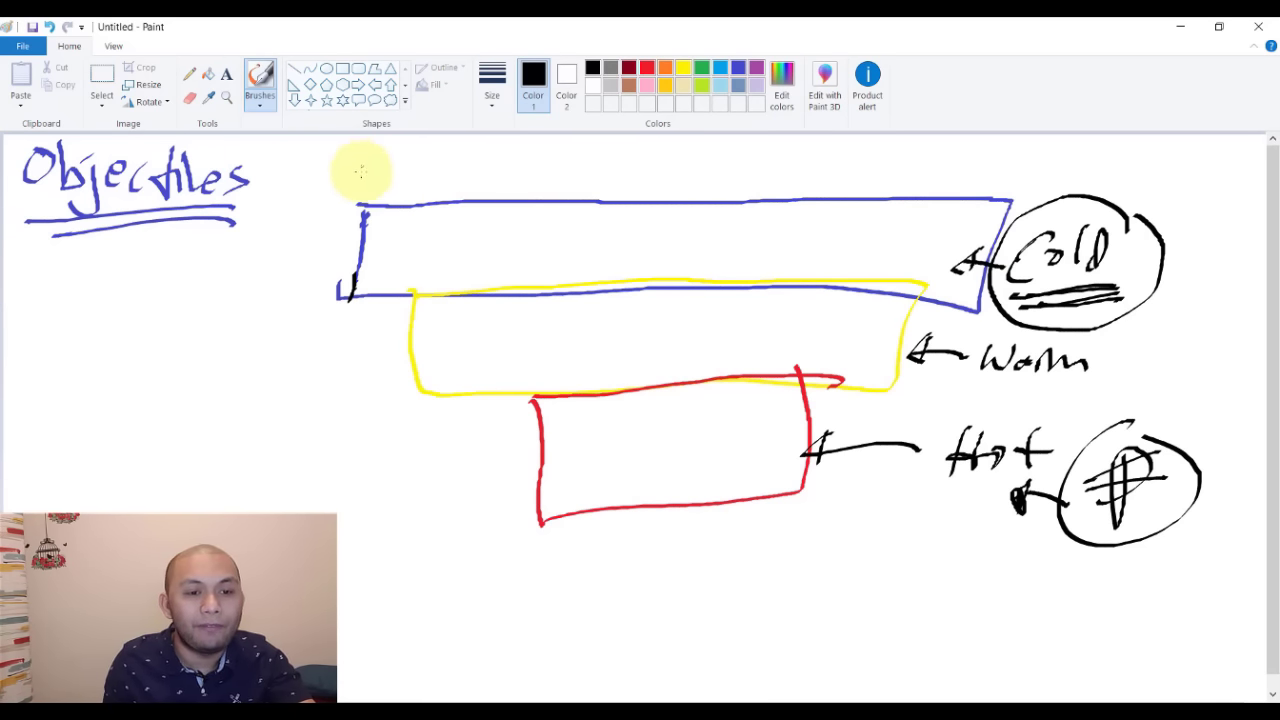
{"action": "left_click", "coordinate": [330, 179]}
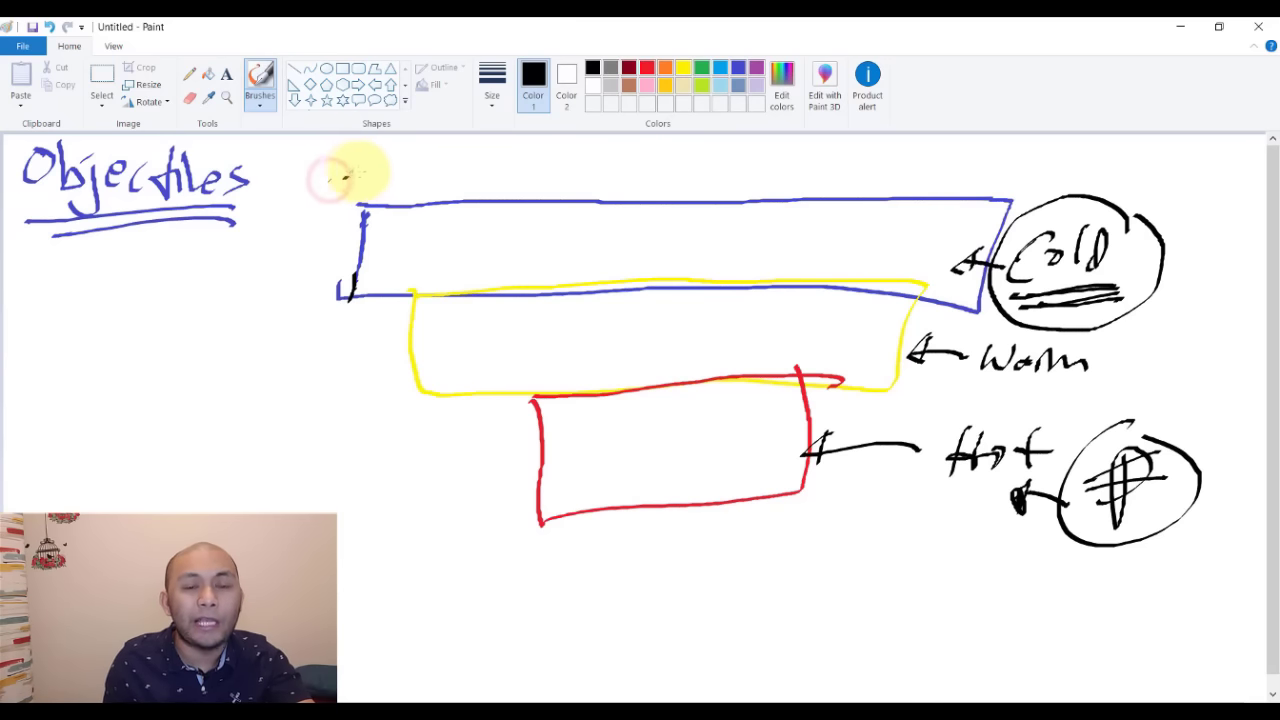
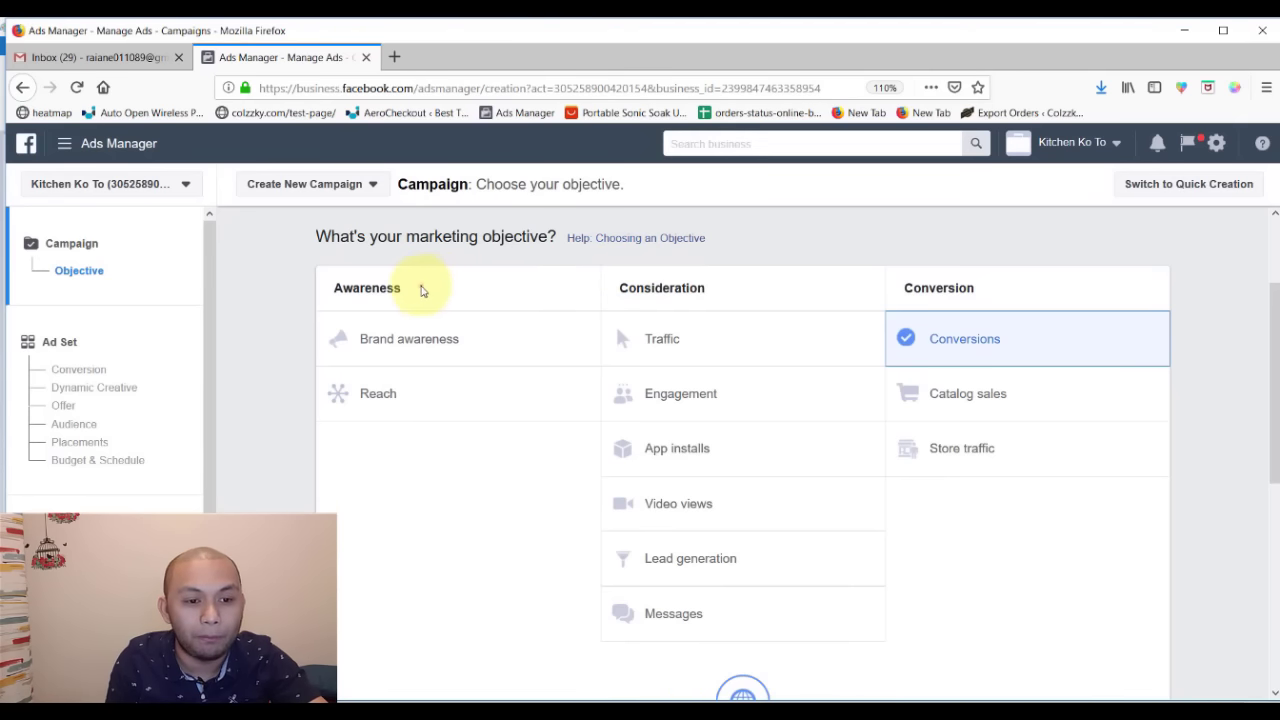
- Handwrite Awareness in the blue funnel box, retrace its A, and circle the word Warm
{"action": "left_click_drag", "start_coordinate": [333, 288], "coordinate": [421, 287]}
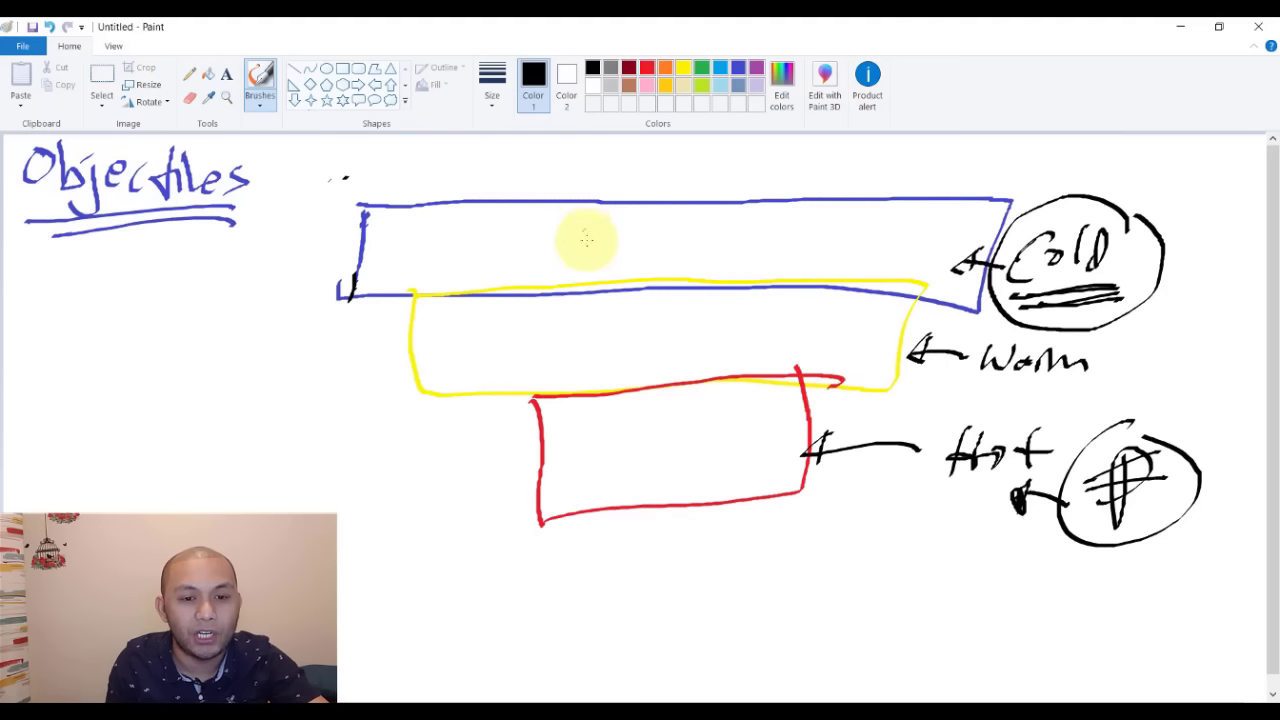
{"action": "mouse_move", "coordinate": [586, 237]}
{"action": "left_mouse_down"}
{"action": "mouse_move", "coordinate": [563, 223]}
{"action": "mouse_move", "coordinate": [560, 240]}
{"action": "mouse_move", "coordinate": [740, 240]}
{"action": "left_mouse_up"}
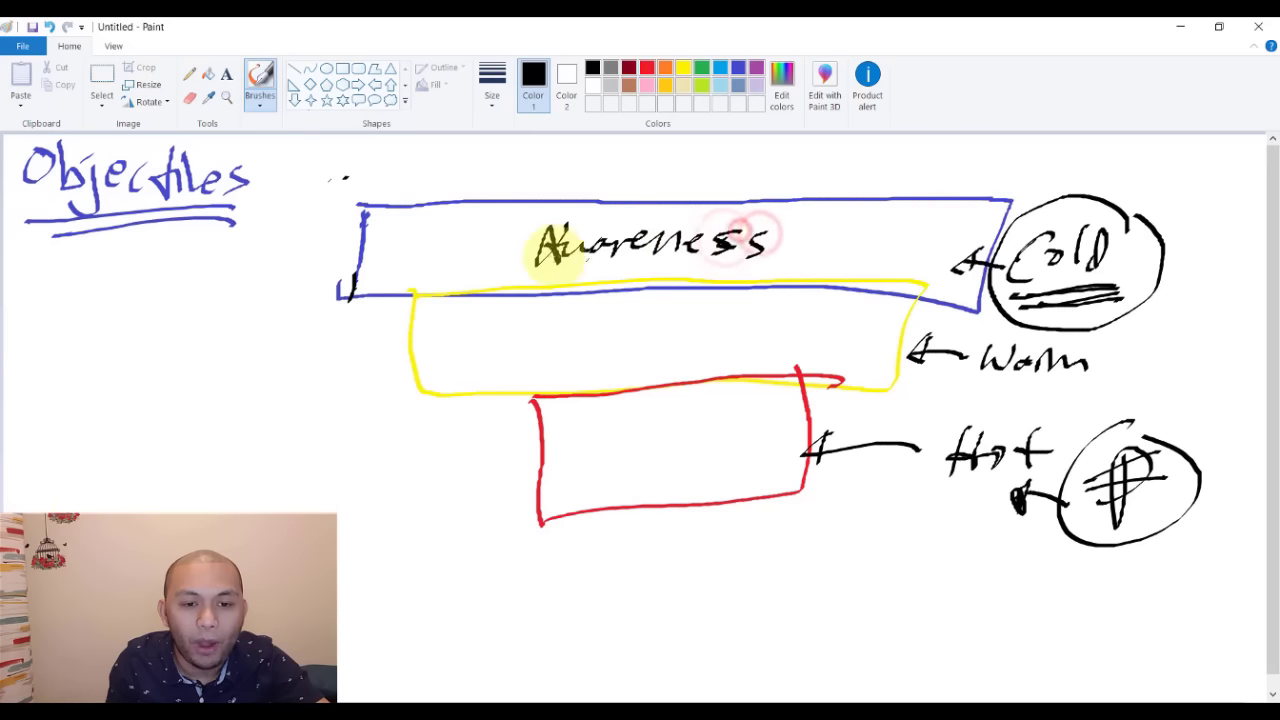
{"action": "mouse_move", "coordinate": [543, 251]}
{"action": "left_mouse_down"}
{"action": "mouse_move", "coordinate": [529, 263]}
{"action": "mouse_move", "coordinate": [551, 243]}
{"action": "mouse_move", "coordinate": [595, 252]}
{"action": "left_mouse_up"}
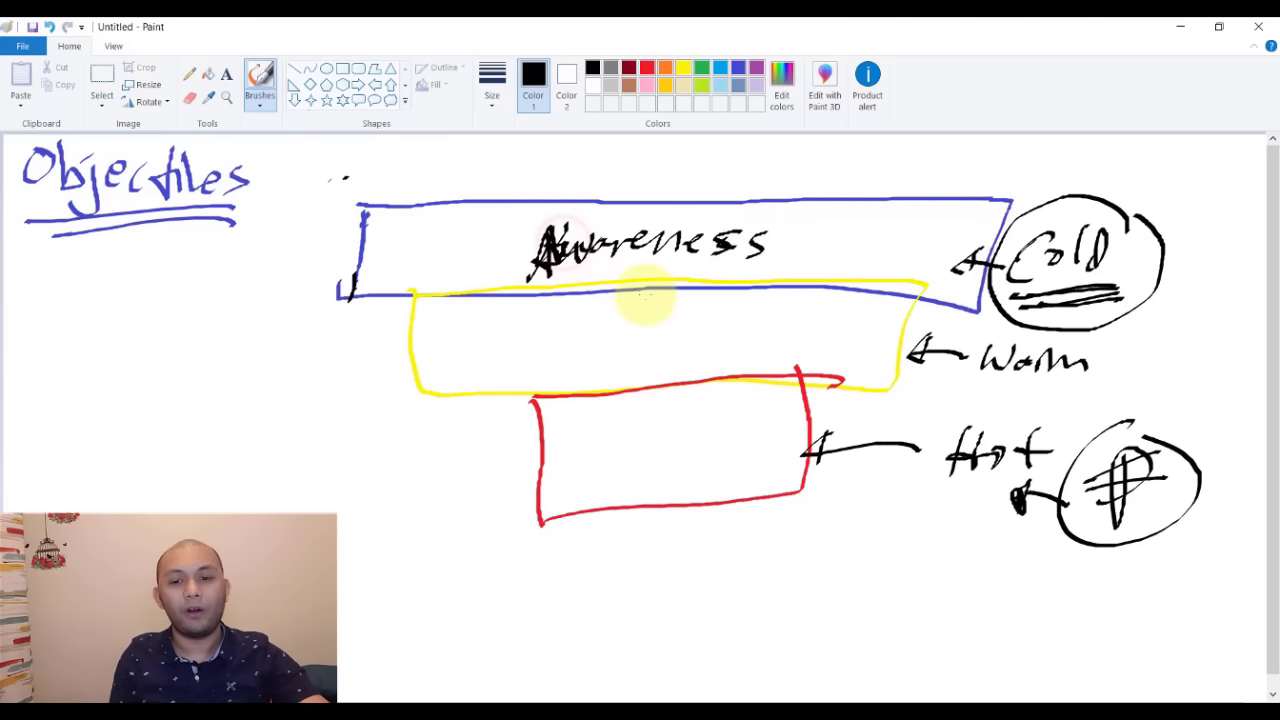
{"action": "mouse_move", "coordinate": [1080, 335]}
{"action": "left_mouse_down"}
{"action": "mouse_move", "coordinate": [975, 365]}
{"action": "mouse_move", "coordinate": [1014, 391]}
{"action": "mouse_move", "coordinate": [957, 414]}
{"action": "left_mouse_up"}
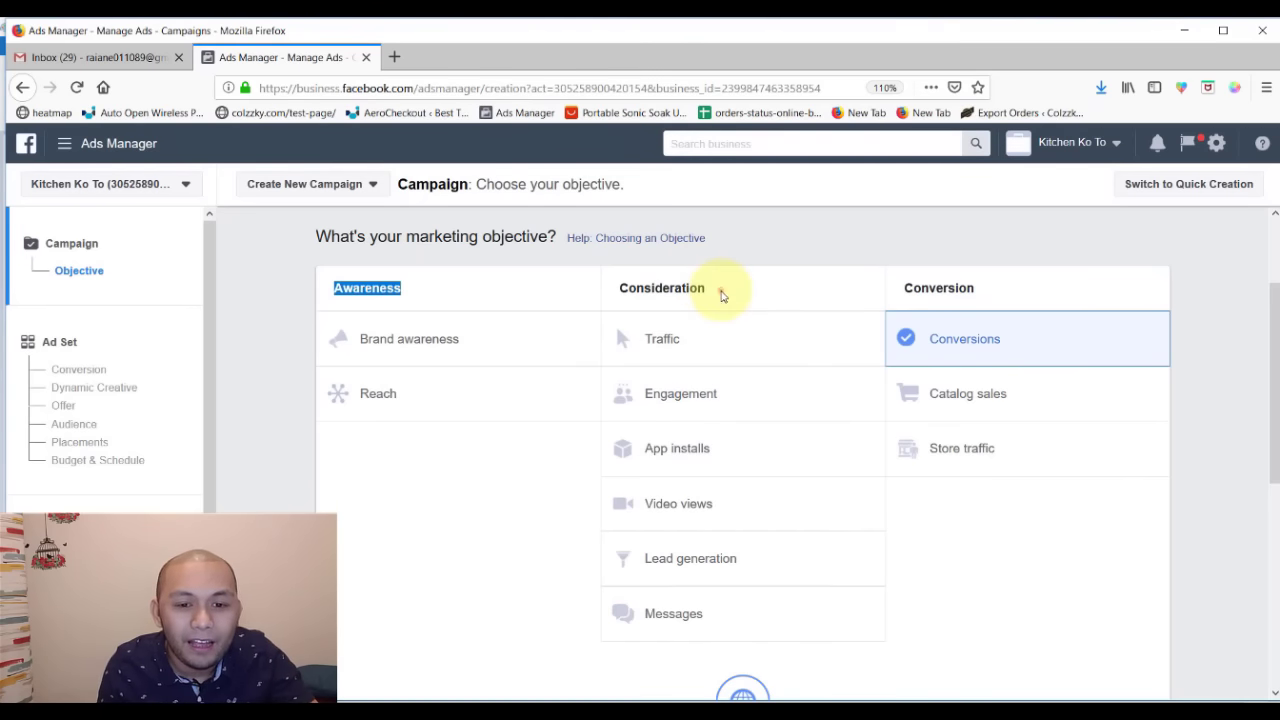
{"action": "left_click_drag", "start_coordinate": [722, 290], "coordinate": [620, 290]}
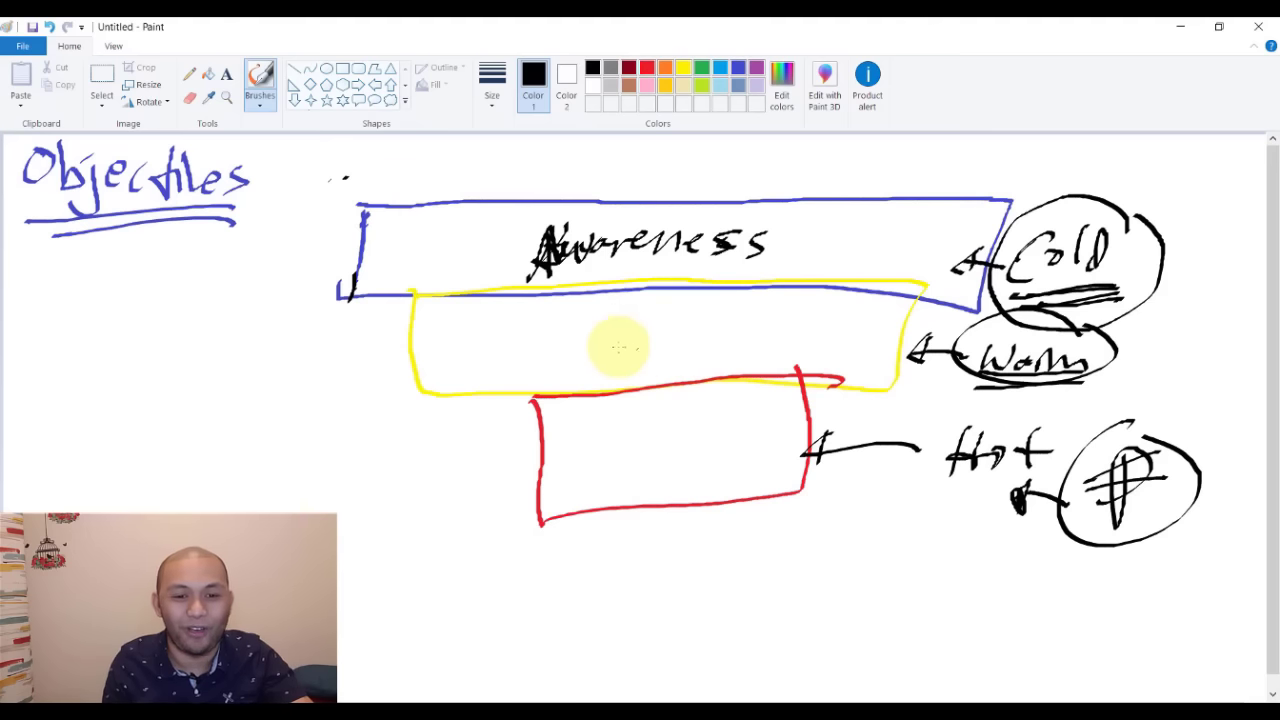
- Handwrite Consideration in the yellow box and Conversion in the red box, then return to Ads Manager
{"action": "mouse_move", "coordinate": [551, 323]}
{"action": "left_mouse_down"}
{"action": "mouse_move", "coordinate": [551, 334]}
{"action": "mouse_move", "coordinate": [603, 337]}
{"action": "mouse_move", "coordinate": [614, 322]}
{"action": "mouse_move", "coordinate": [749, 349]}
{"action": "mouse_move", "coordinate": [777, 329]}
{"action": "mouse_move", "coordinate": [829, 337]}
{"action": "mouse_move", "coordinate": [814, 334]}
{"action": "mouse_move", "coordinate": [822, 365]}
{"action": "left_mouse_up"}
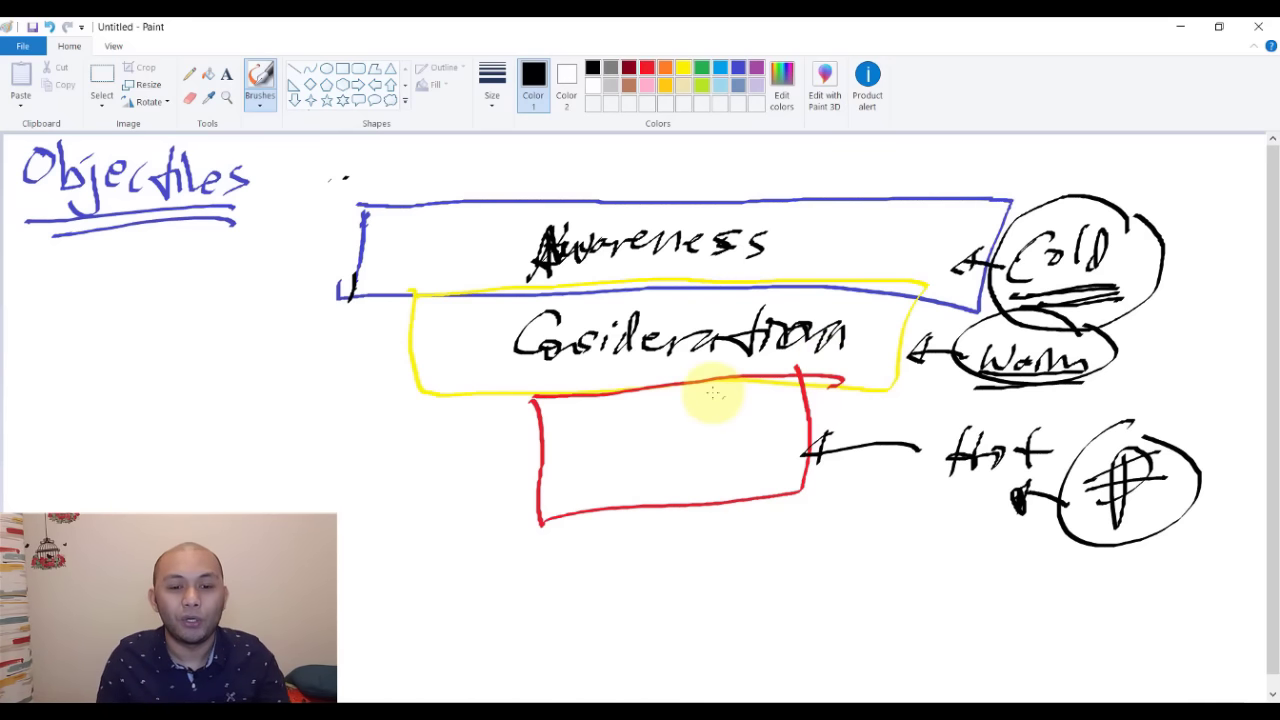
{"action": "mouse_move", "coordinate": [605, 428]}
{"action": "left_mouse_down"}
{"action": "mouse_move", "coordinate": [604, 443]}
{"action": "mouse_move", "coordinate": [634, 434]}
{"action": "mouse_move", "coordinate": [735, 452]}
{"action": "mouse_move", "coordinate": [729, 443]}
{"action": "mouse_move", "coordinate": [751, 449]}
{"action": "mouse_move", "coordinate": [745, 458]}
{"action": "left_mouse_up"}
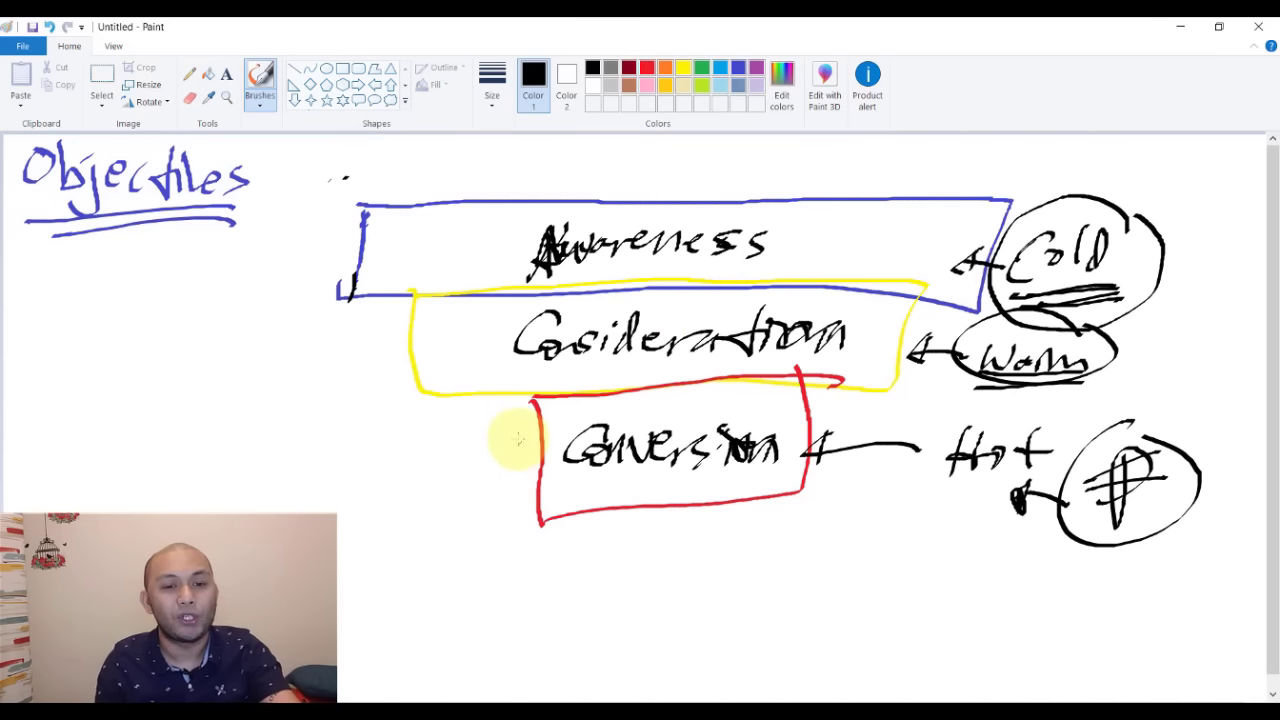
{"action": "key", "text": "alt+Tab"}
{"action": "double_click", "coordinate": [420, 288]}
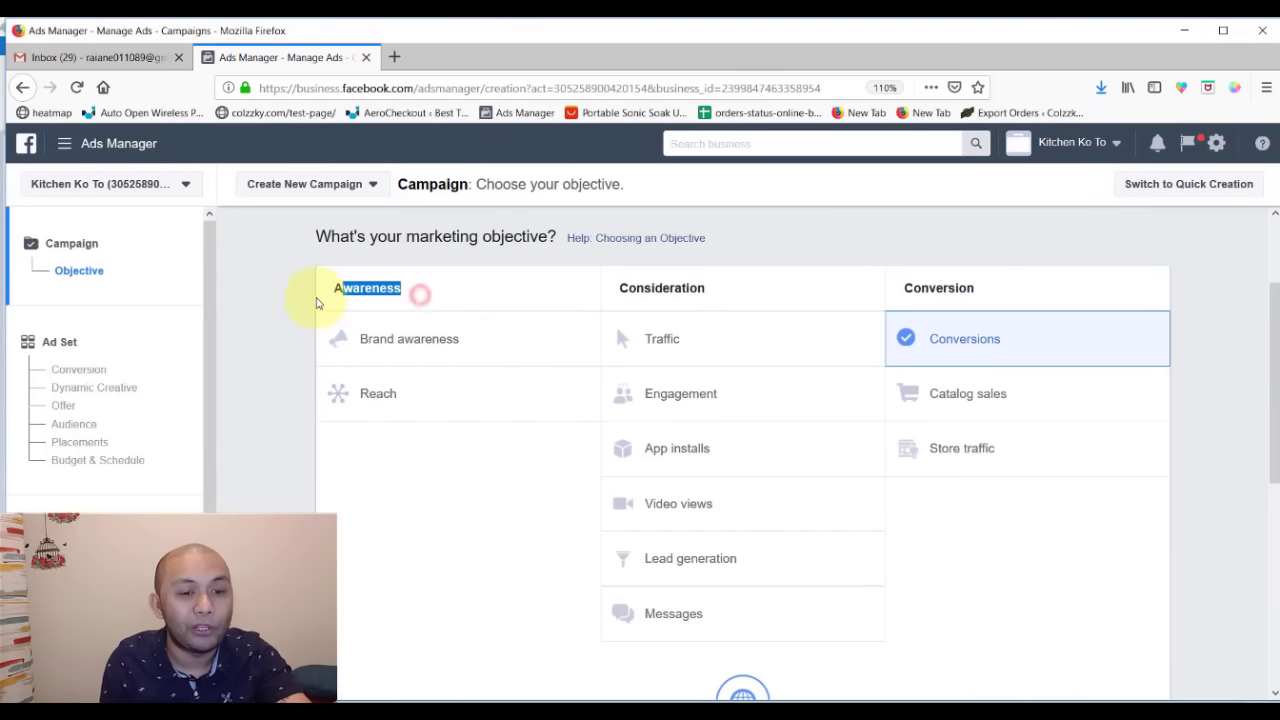
{"action": "double_click", "coordinate": [720, 288]}
{"action": "left_click_drag", "start_coordinate": [1013, 290], "coordinate": [880, 286]}
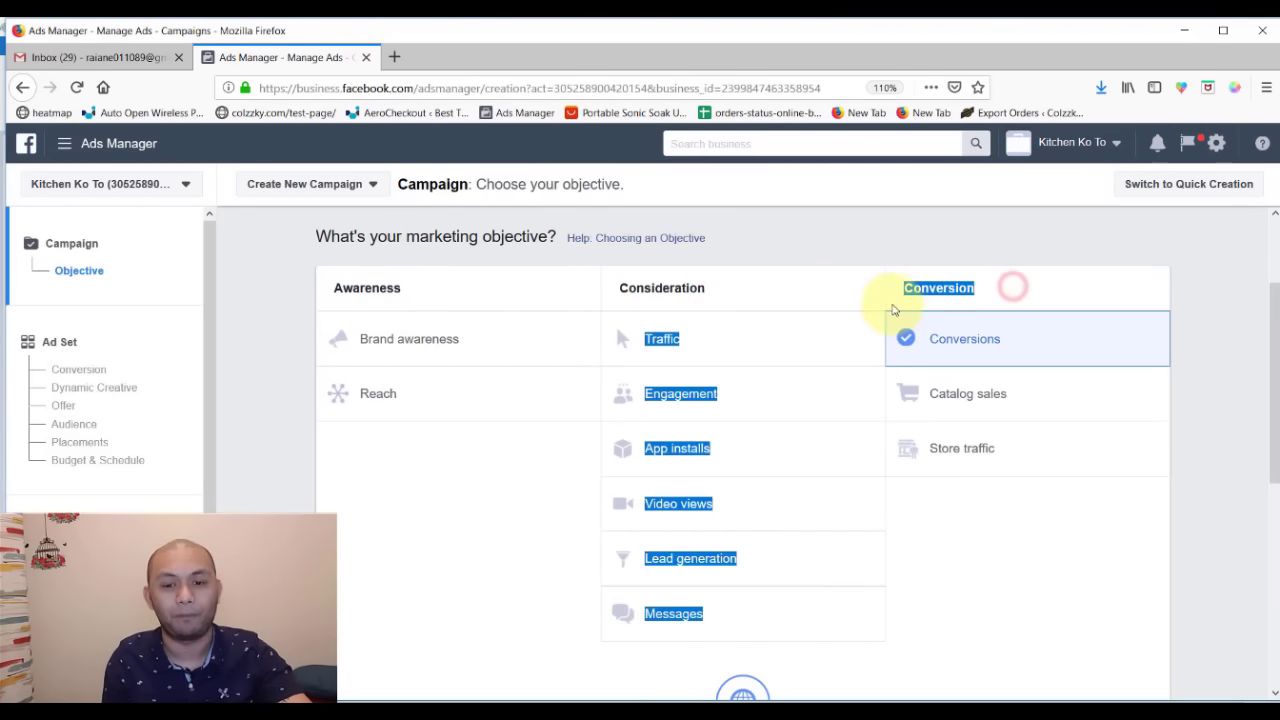
{"action": "left_click", "coordinate": [823, 240]}
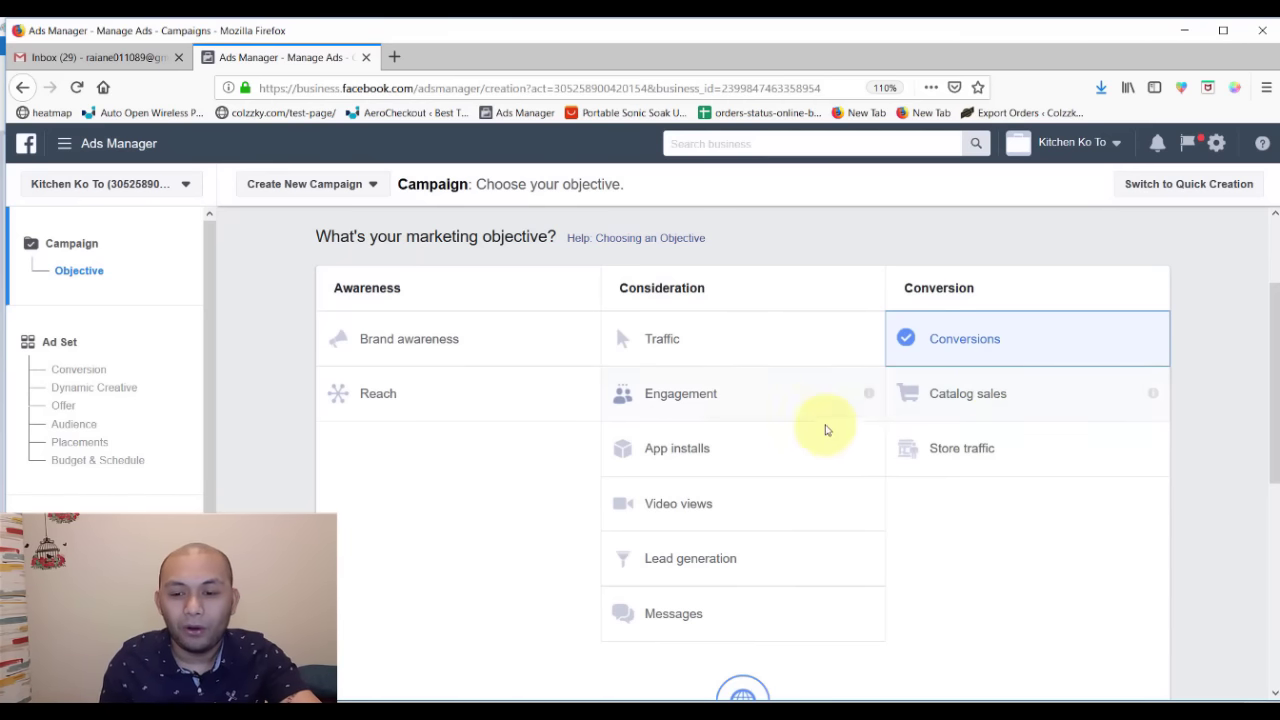
{"action": "scroll", "coordinate": [1273, 378], "scroll_direction": "down", "scroll_amount": 2}
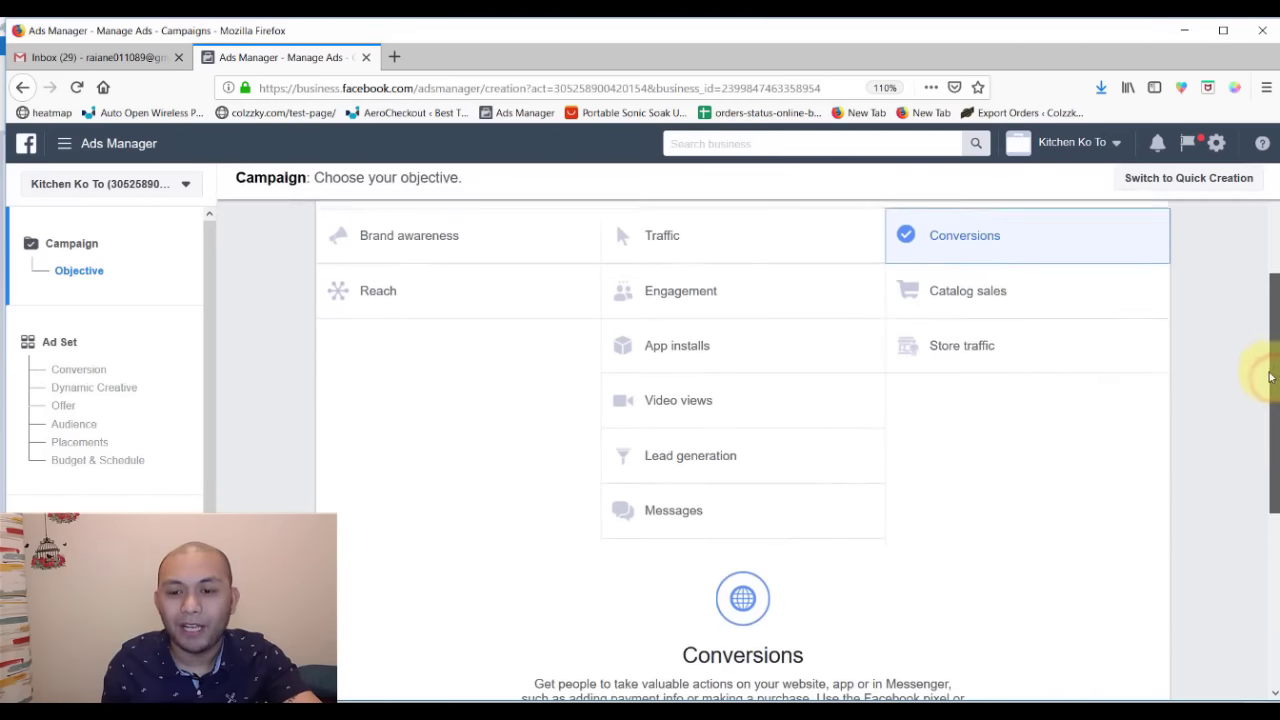
{"action": "scroll", "coordinate": [1273, 372], "scroll_direction": "up", "scroll_amount": 1}
{"action": "scroll", "coordinate": [1273, 366], "scroll_direction": "up", "scroll_amount": 1}
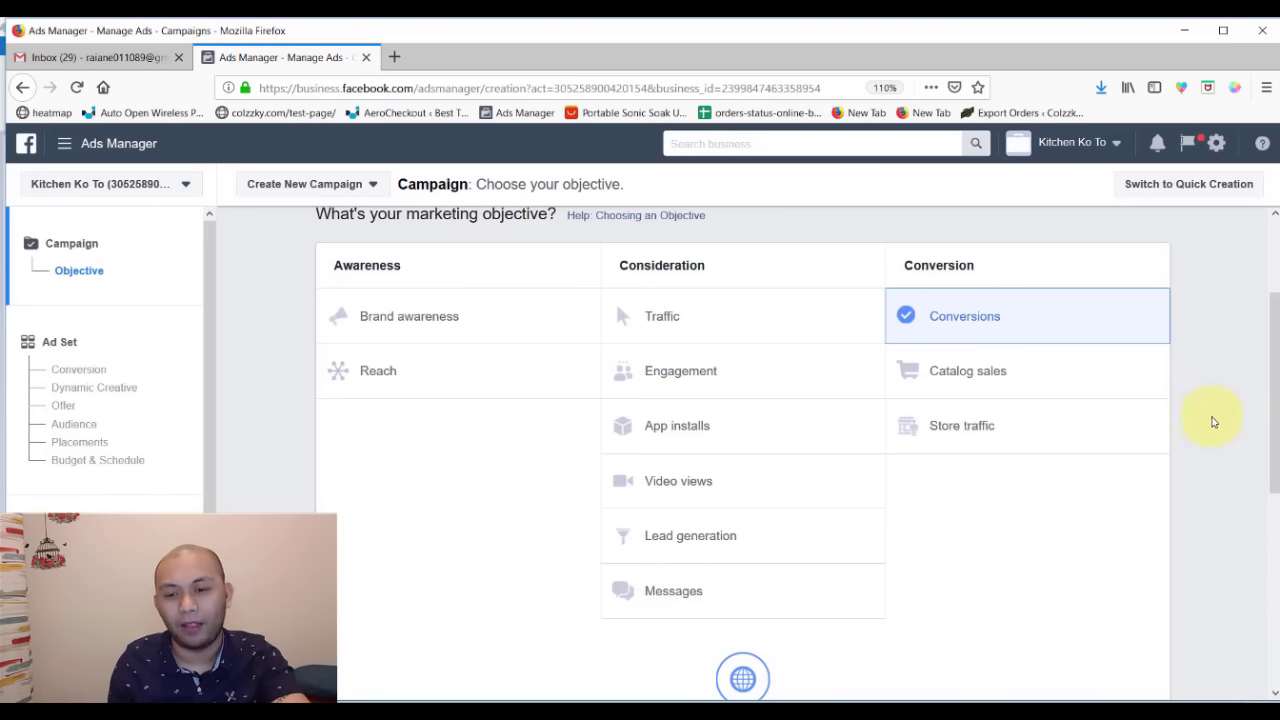
{"action": "left_click", "coordinate": [1228, 412]}
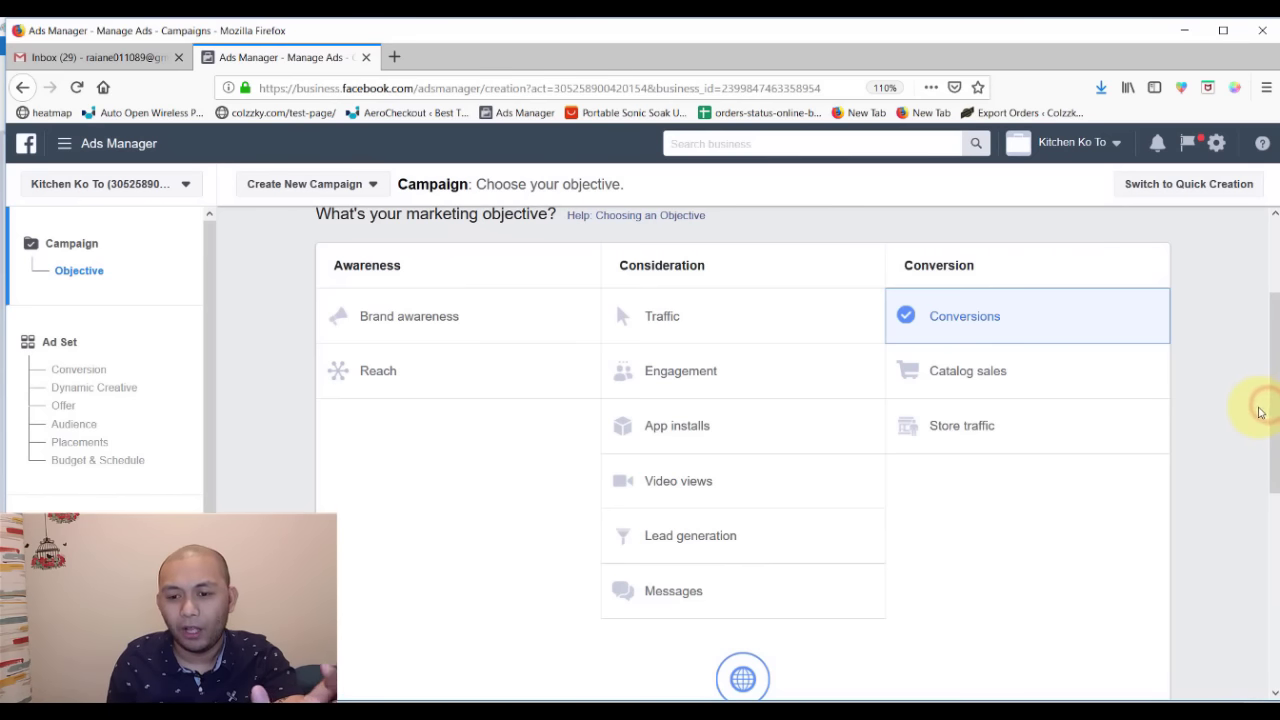
{"action": "left_click_drag", "start_coordinate": [1271, 423], "coordinate": [1268, 422]}
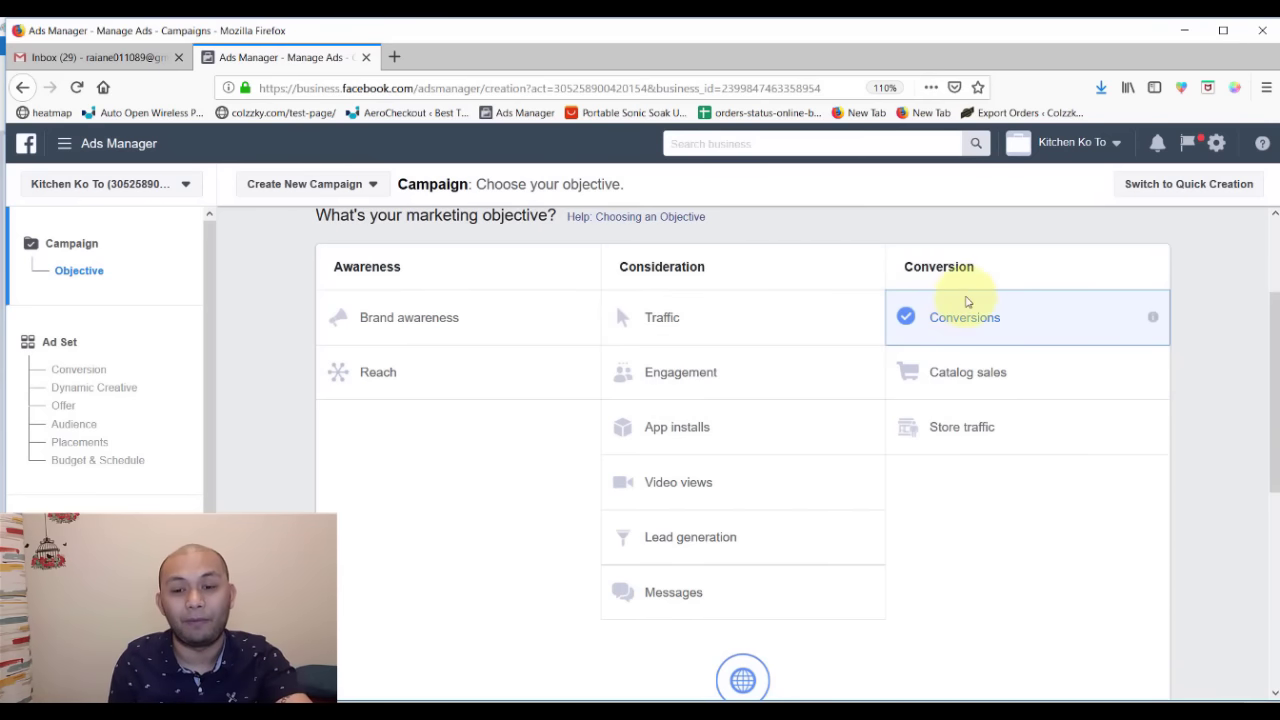
{"action": "left_click_drag", "start_coordinate": [978, 266], "coordinate": [905, 266]}
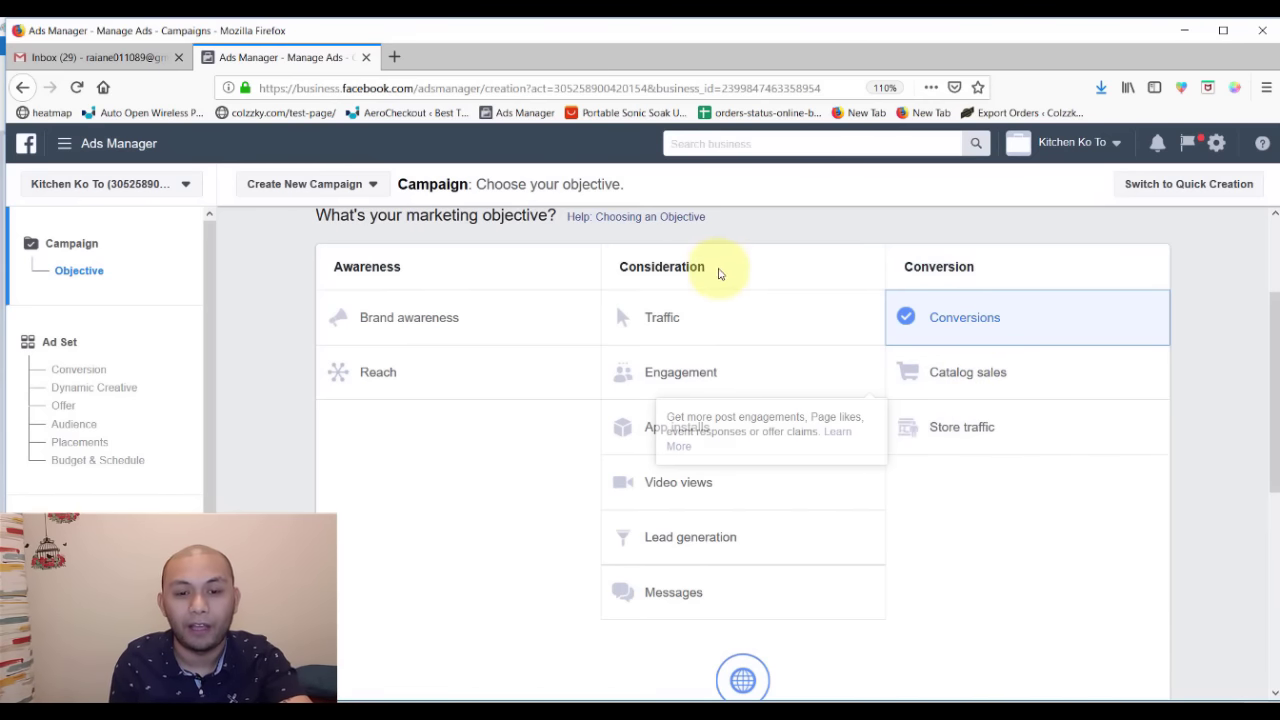
{"action": "left_click_drag", "start_coordinate": [717, 268], "coordinate": [592, 266]}
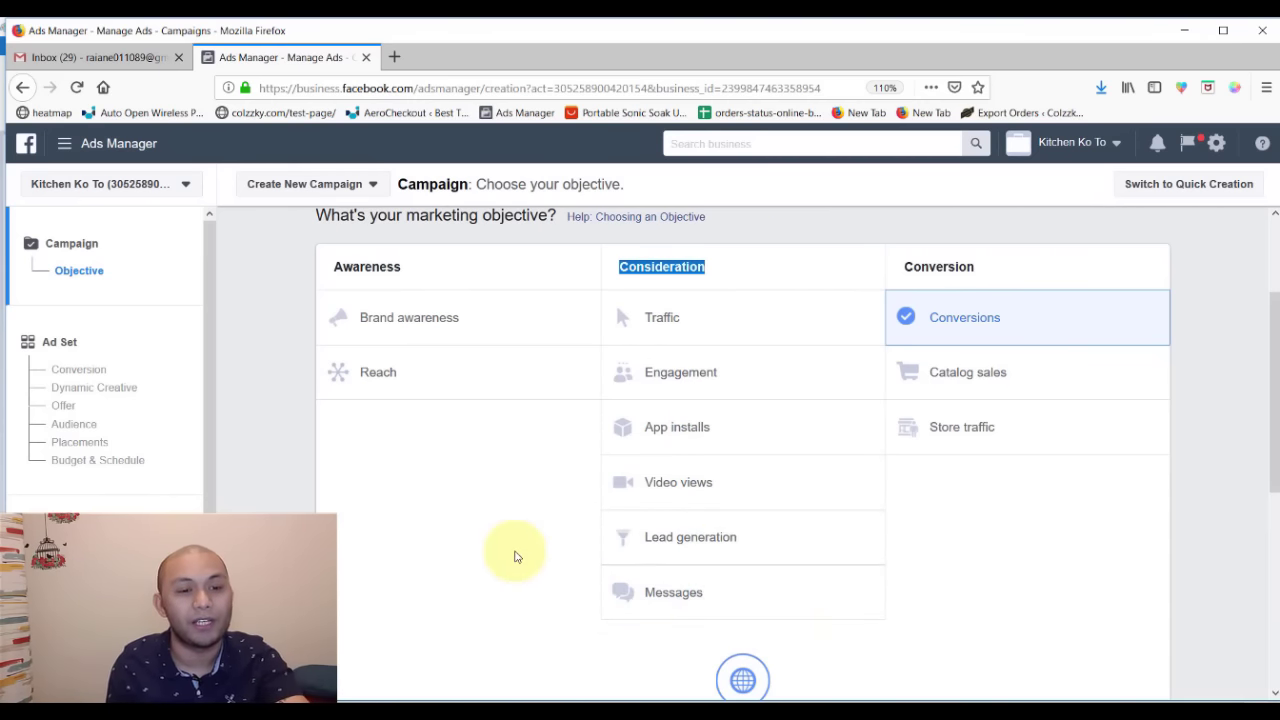
{"action": "double_click", "coordinate": [420, 267]}
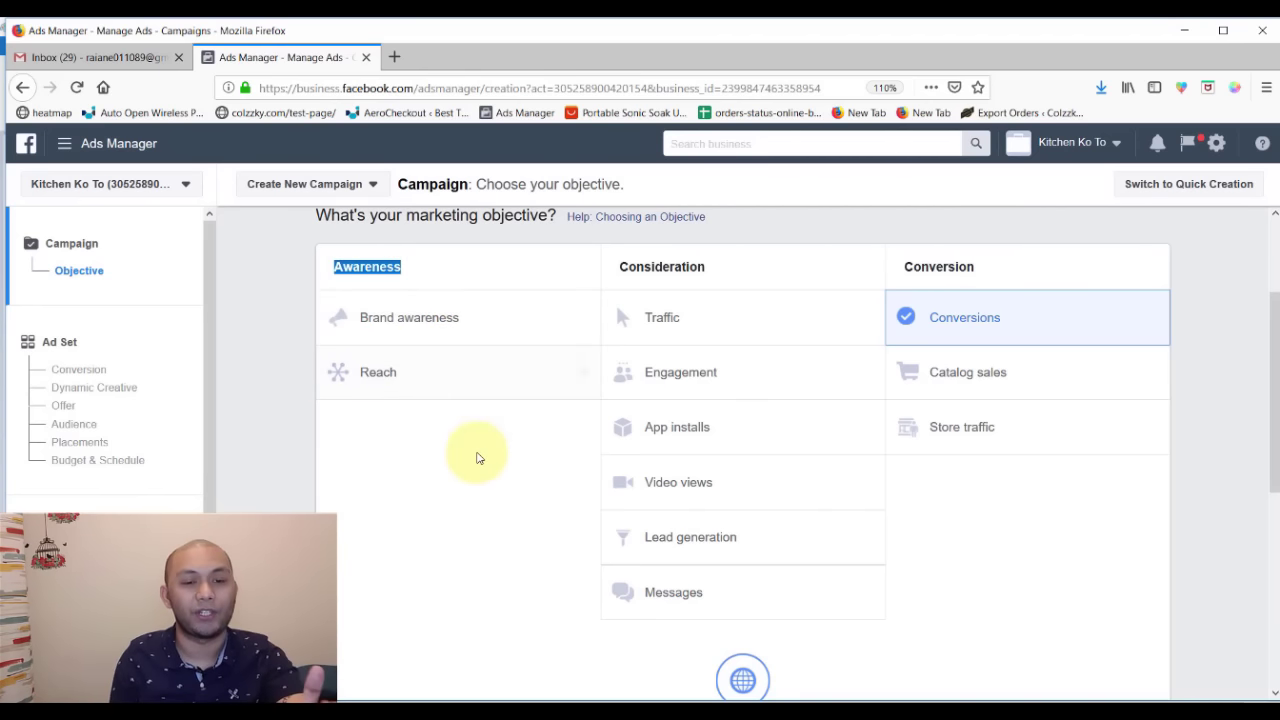
{"action": "left_click", "coordinate": [485, 540]}
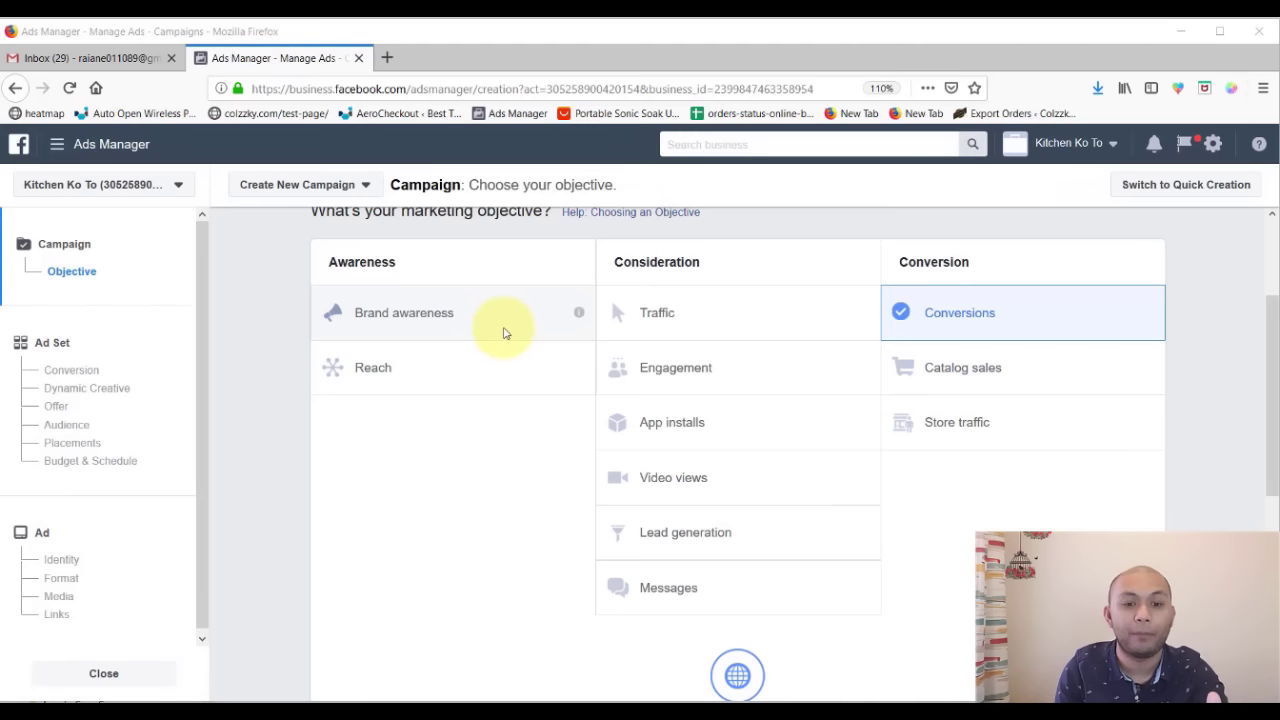
{"action": "mouse_move", "coordinate": [575, 318]}
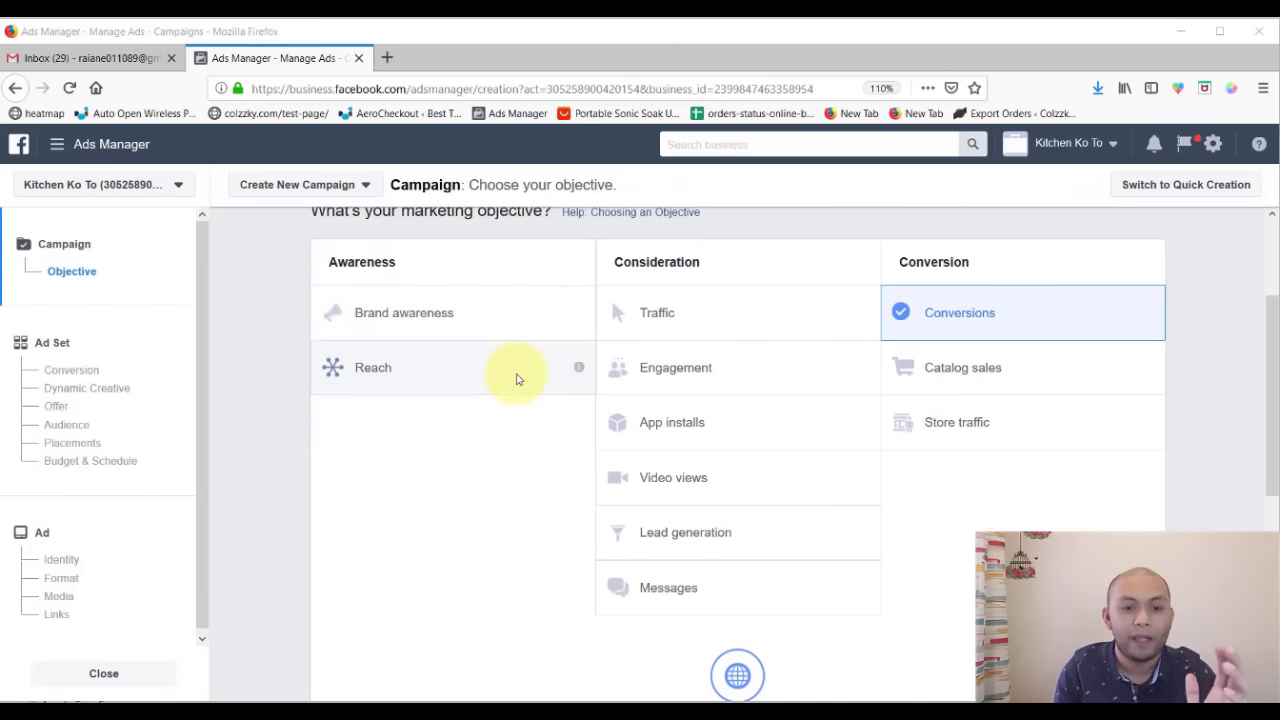
{"action": "mouse_move", "coordinate": [579, 369]}
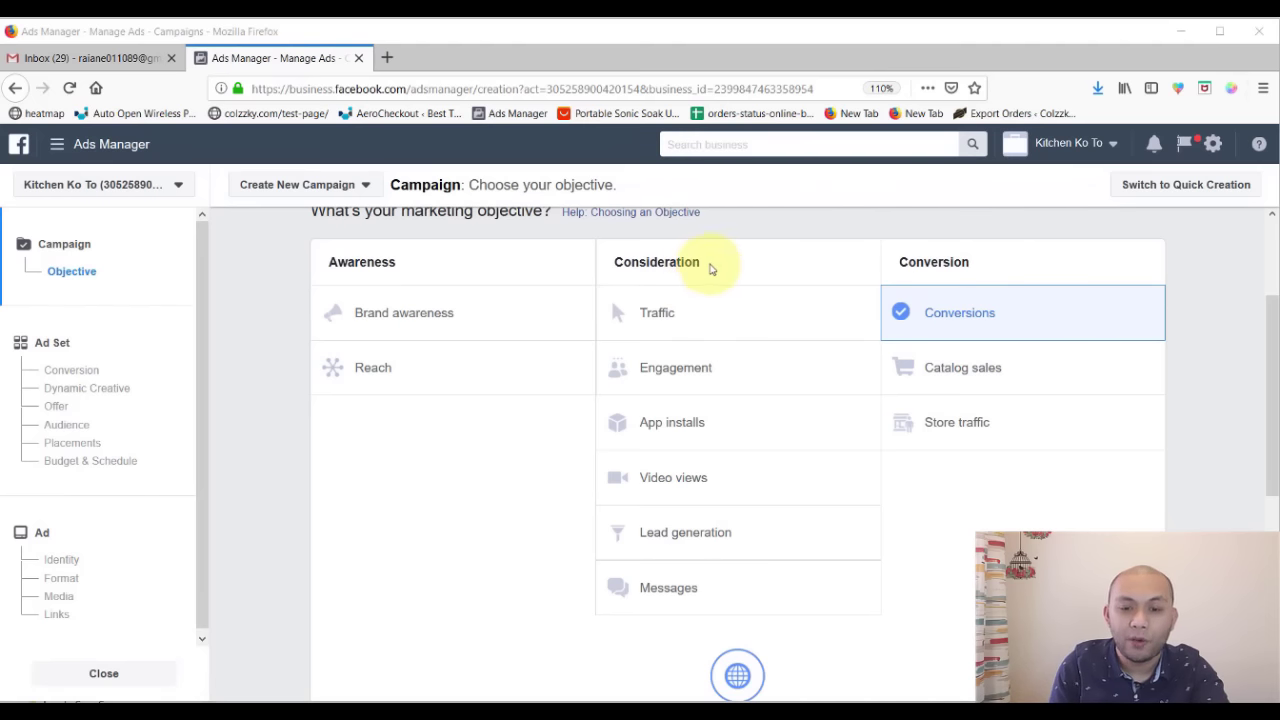
{"action": "left_click_drag", "start_coordinate": [709, 262], "coordinate": [618, 266]}
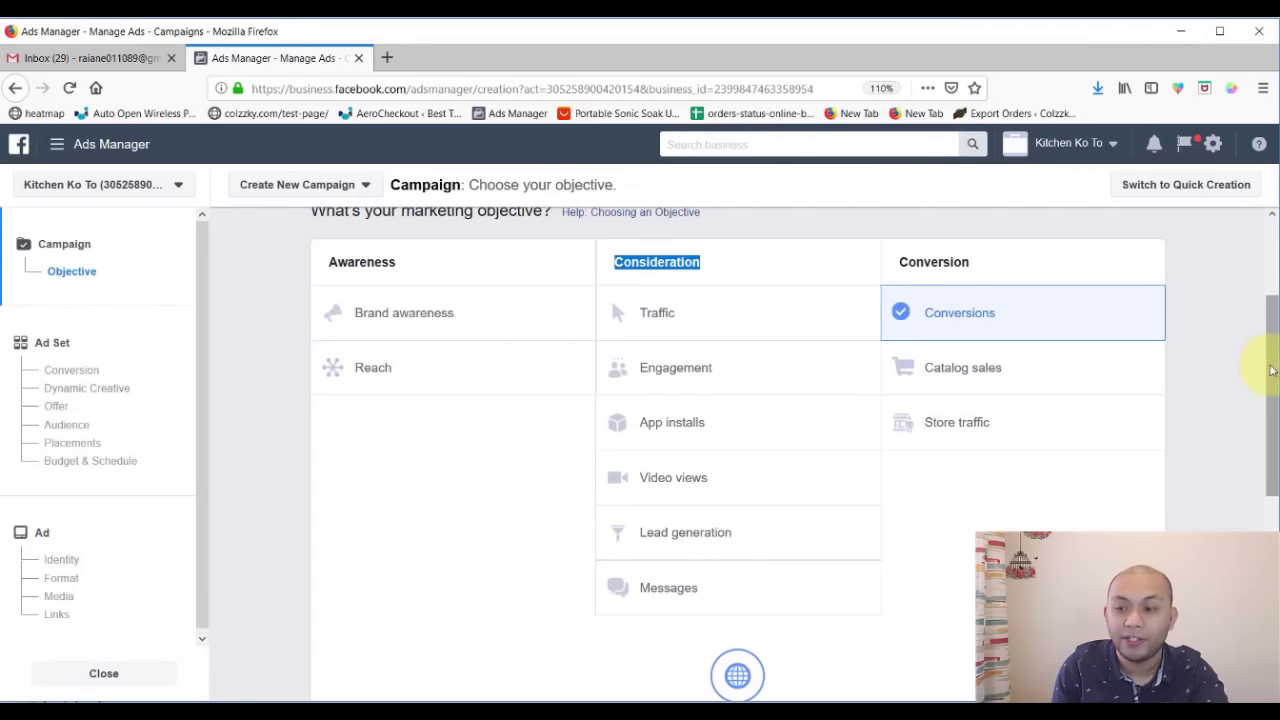
{"action": "left_click_drag", "start_coordinate": [1271, 377], "coordinate": [1273, 378]}
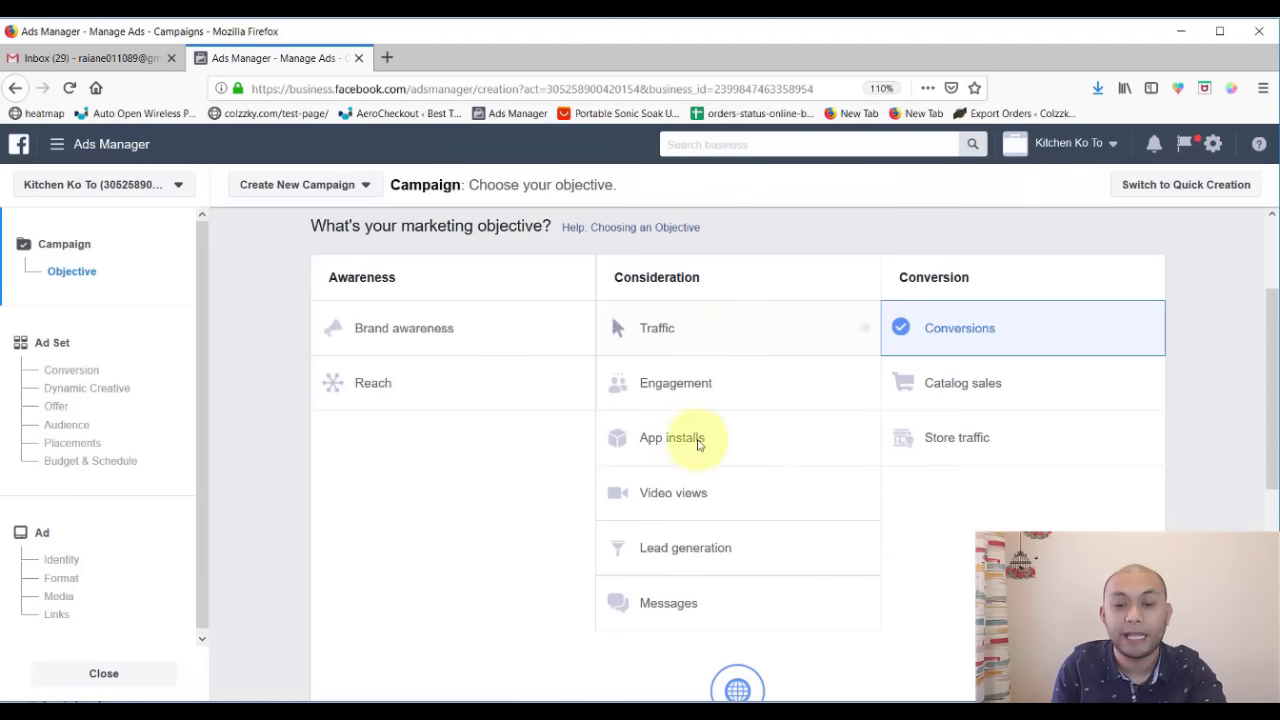
{"action": "mouse_move", "coordinate": [865, 330]}
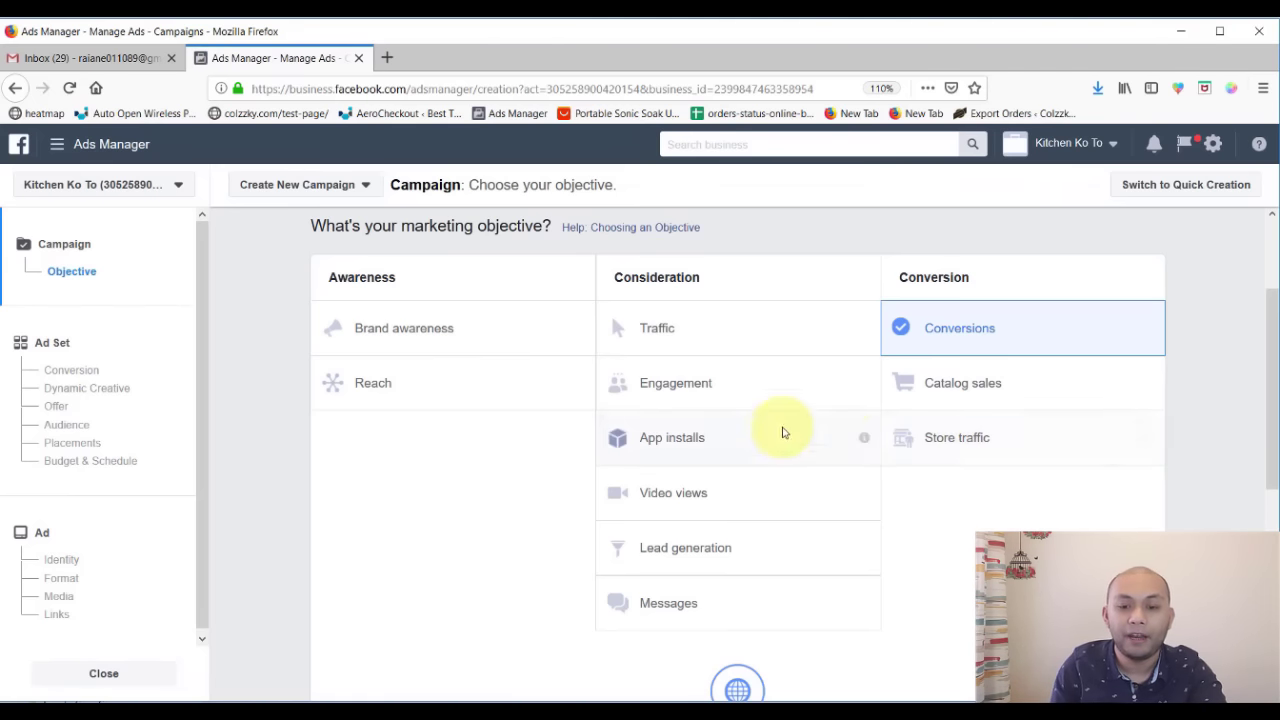
{"action": "mouse_move", "coordinate": [865, 385]}
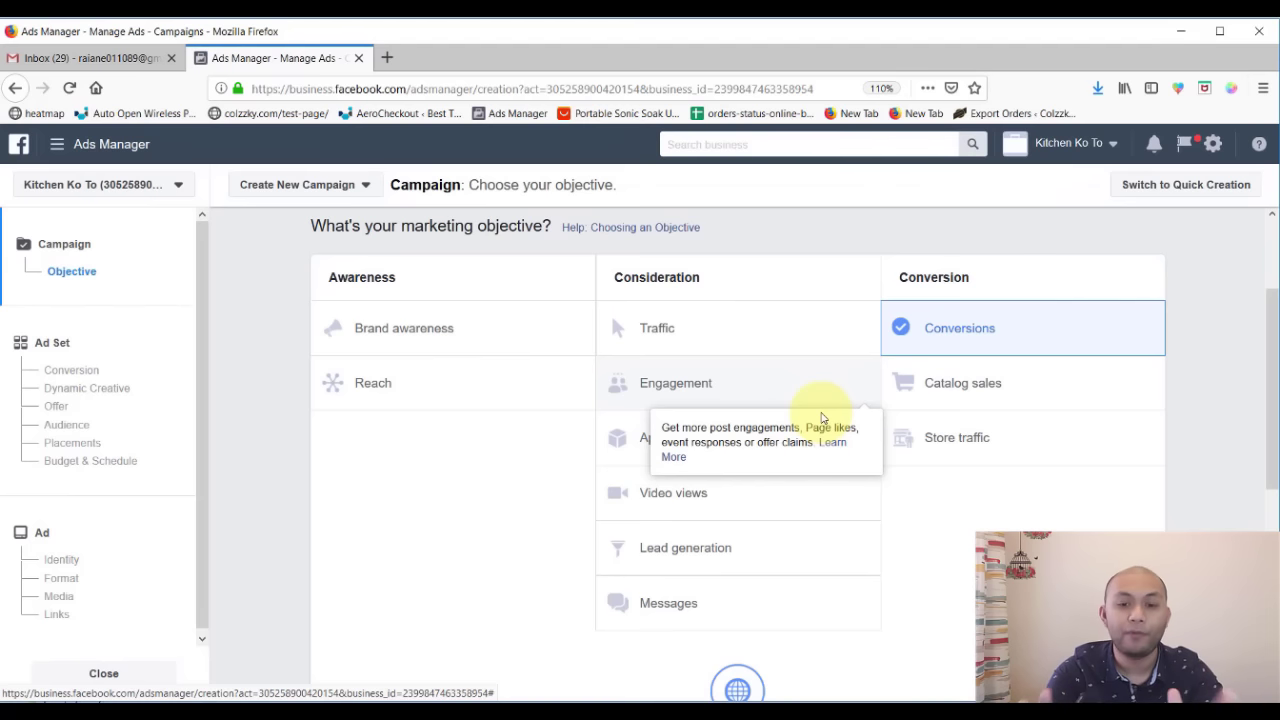
{"action": "left_click", "coordinate": [950, 545]}
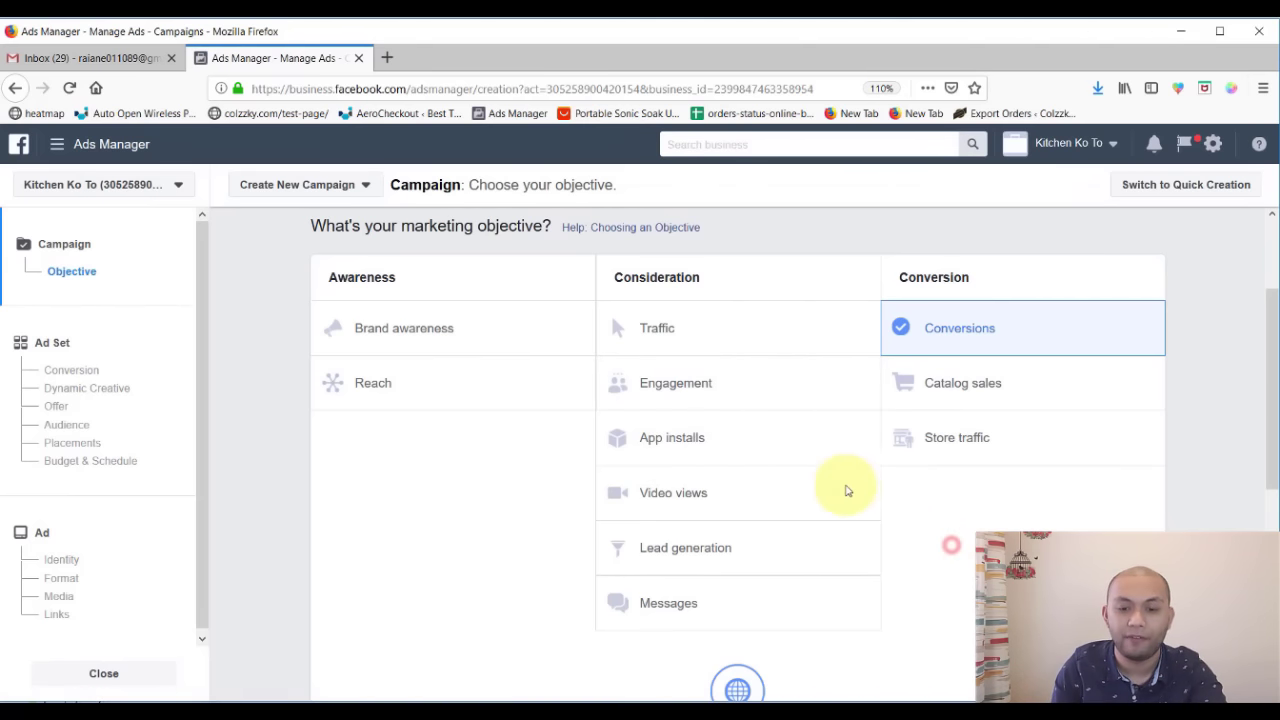
{"action": "mouse_move", "coordinate": [865, 440]}
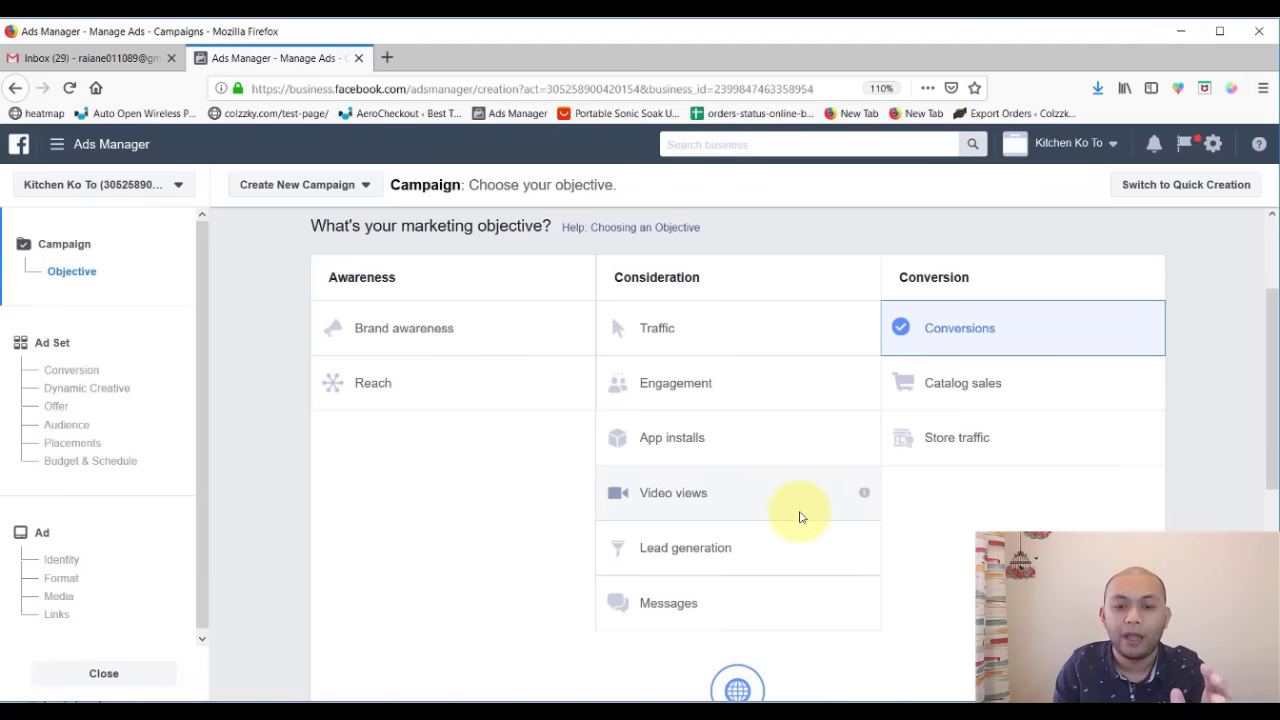
{"action": "mouse_move", "coordinate": [864, 494]}
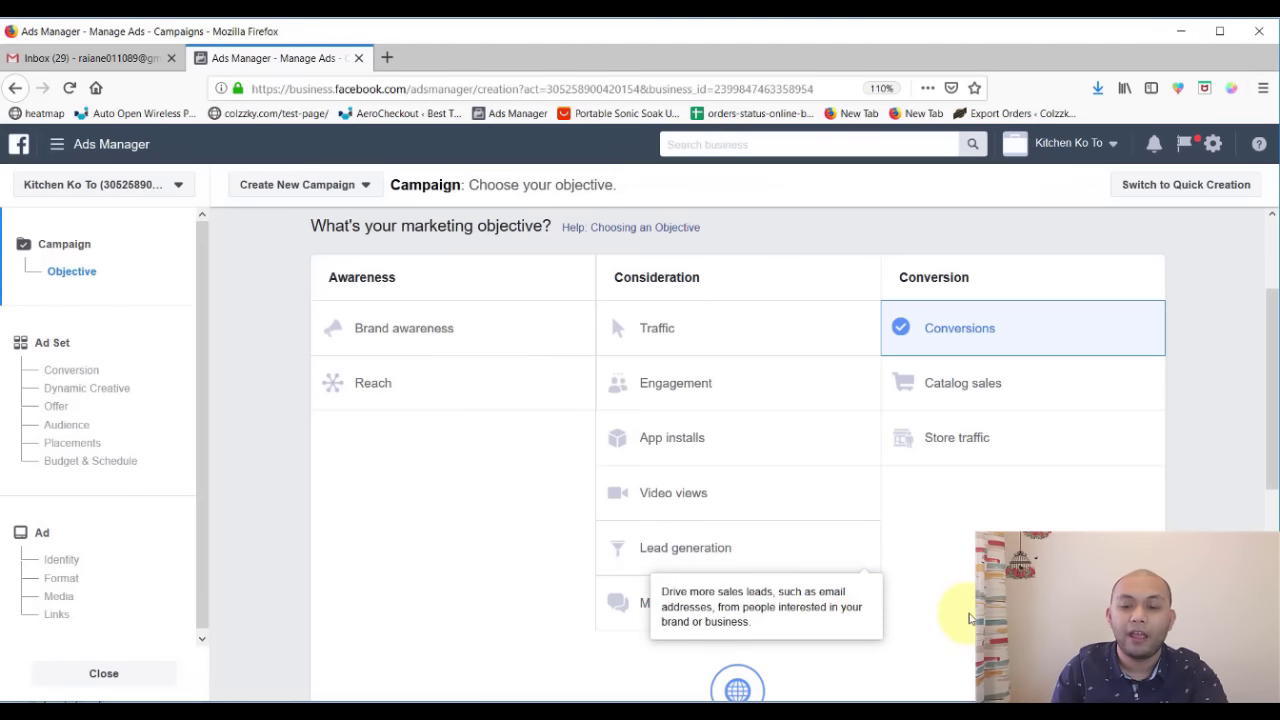
{"action": "mouse_move", "coordinate": [865, 605]}
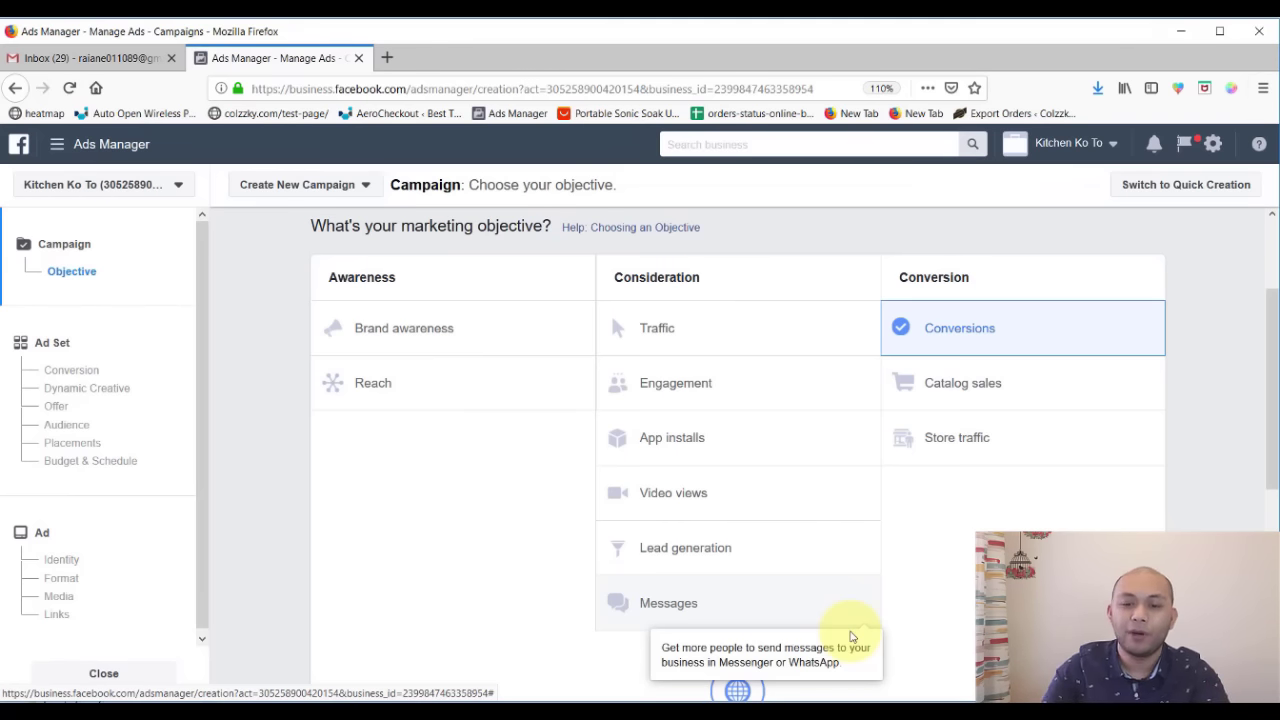
{"action": "double_click", "coordinate": [980, 278]}
{"action": "left_click", "coordinate": [1004, 293]}
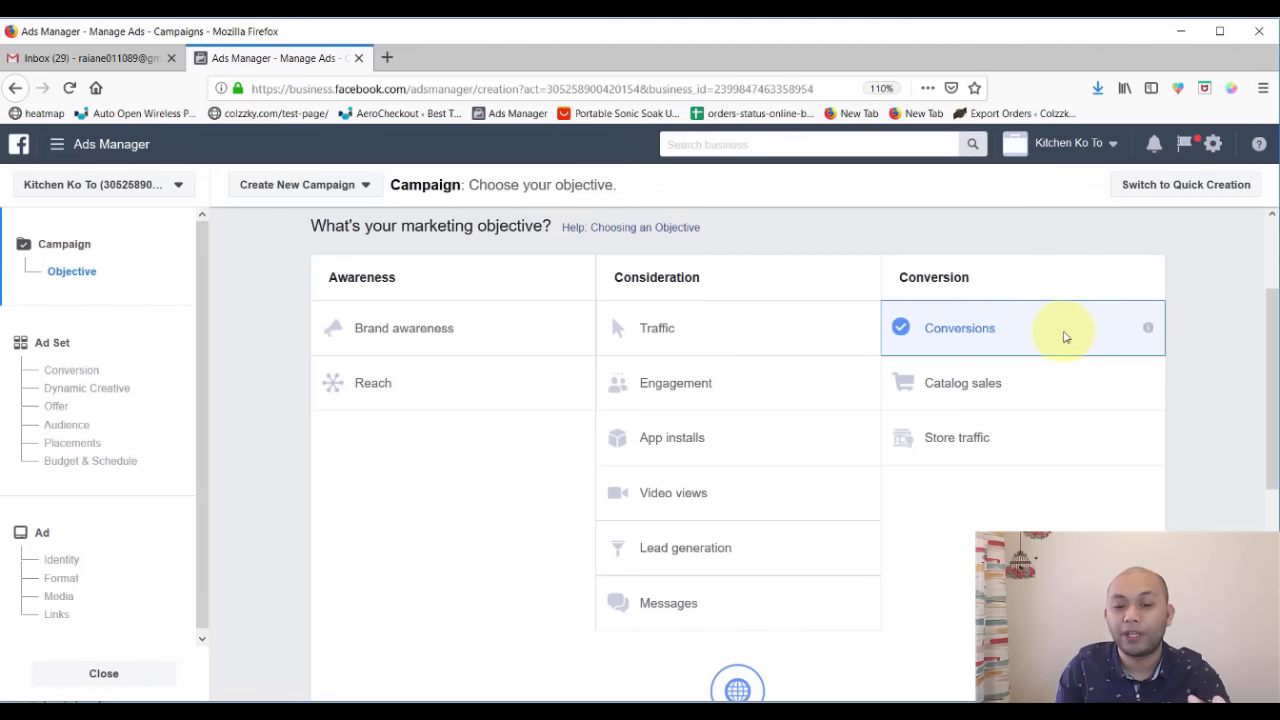
{"action": "mouse_move", "coordinate": [1147, 330]}
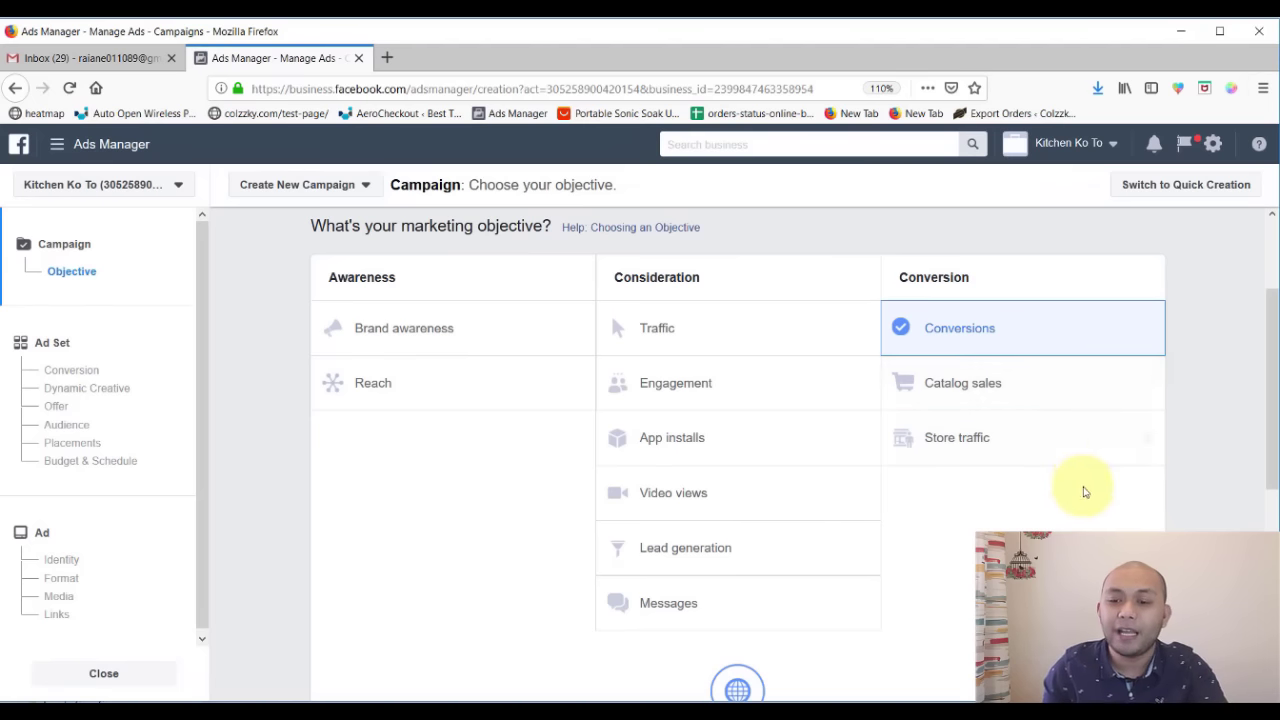
{"action": "mouse_move", "coordinate": [1150, 385]}
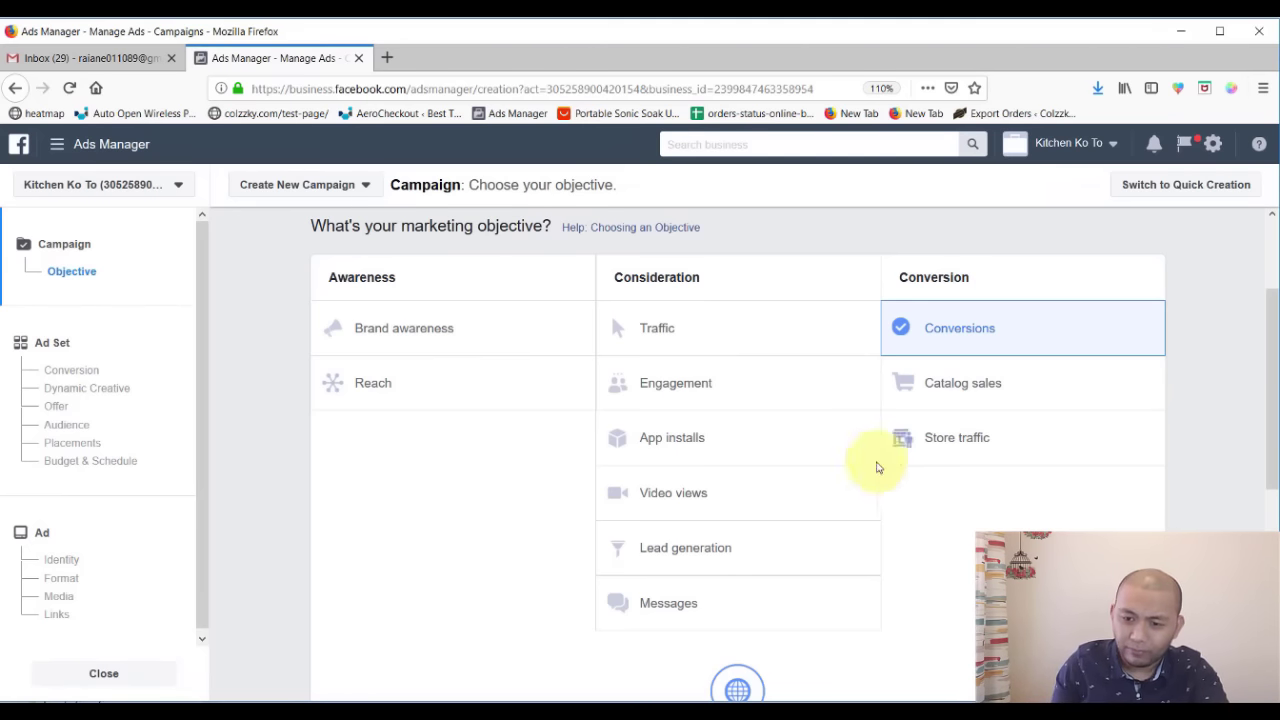
{"action": "mouse_move", "coordinate": [1147, 443]}
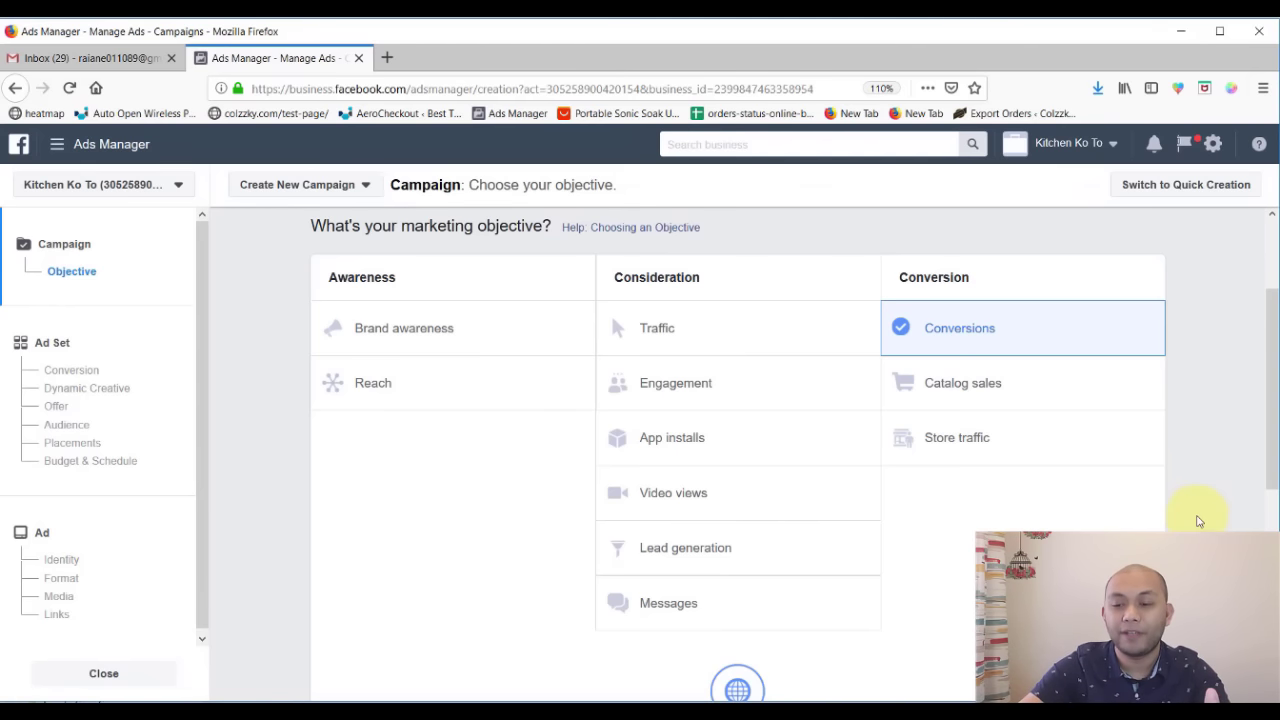
{"action": "scroll", "coordinate": [1205, 490], "scroll_direction": "down", "scroll_amount": 3}
{"action": "scroll", "coordinate": [1199, 520], "scroll_direction": "up", "scroll_amount": 2}
{"action": "scroll", "coordinate": [1199, 522], "scroll_direction": "up", "scroll_amount": 1}
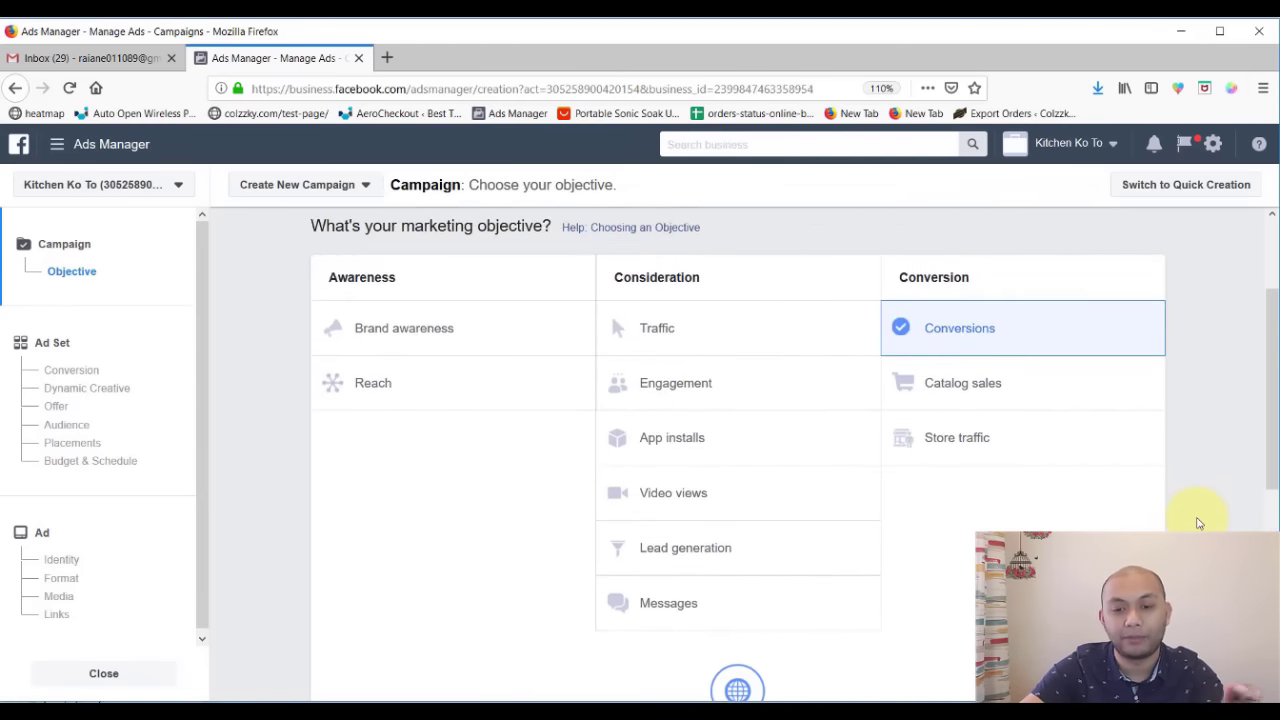
{"action": "scroll", "coordinate": [1199, 522], "scroll_direction": "down", "scroll_amount": 1}
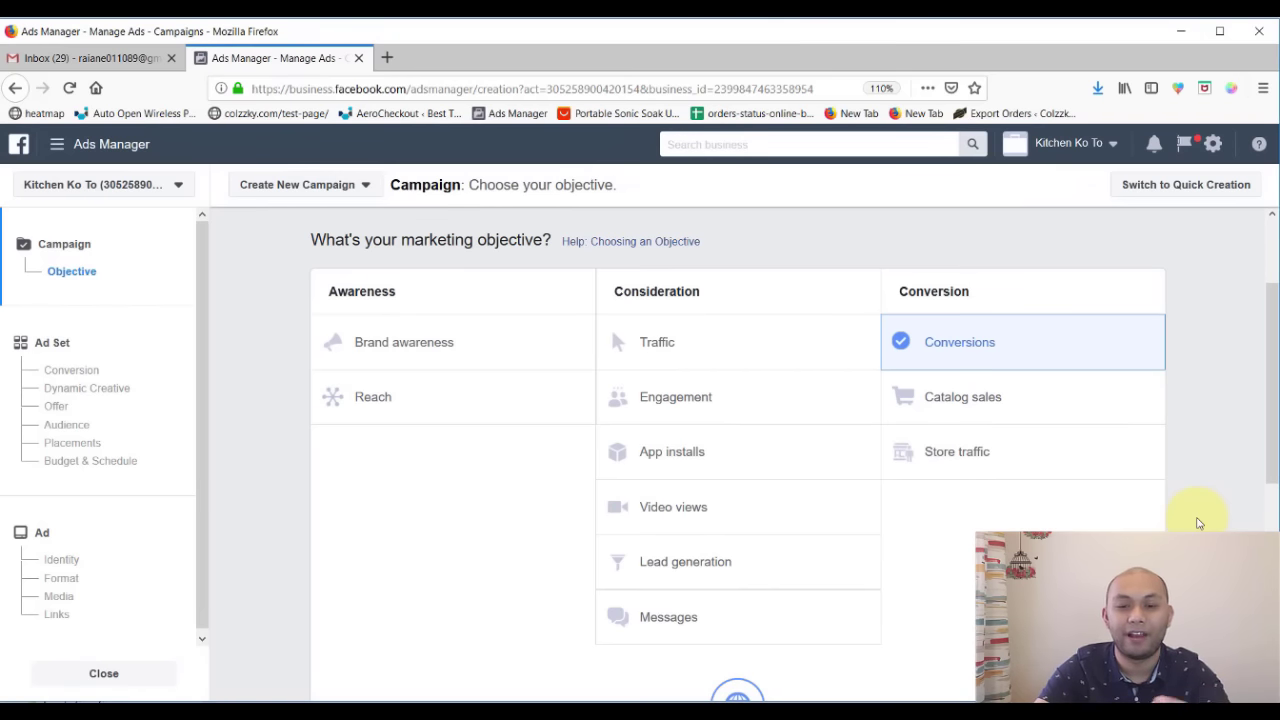
{"action": "scroll", "coordinate": [737, 443], "scroll_direction": "up", "scroll_amount": 2}
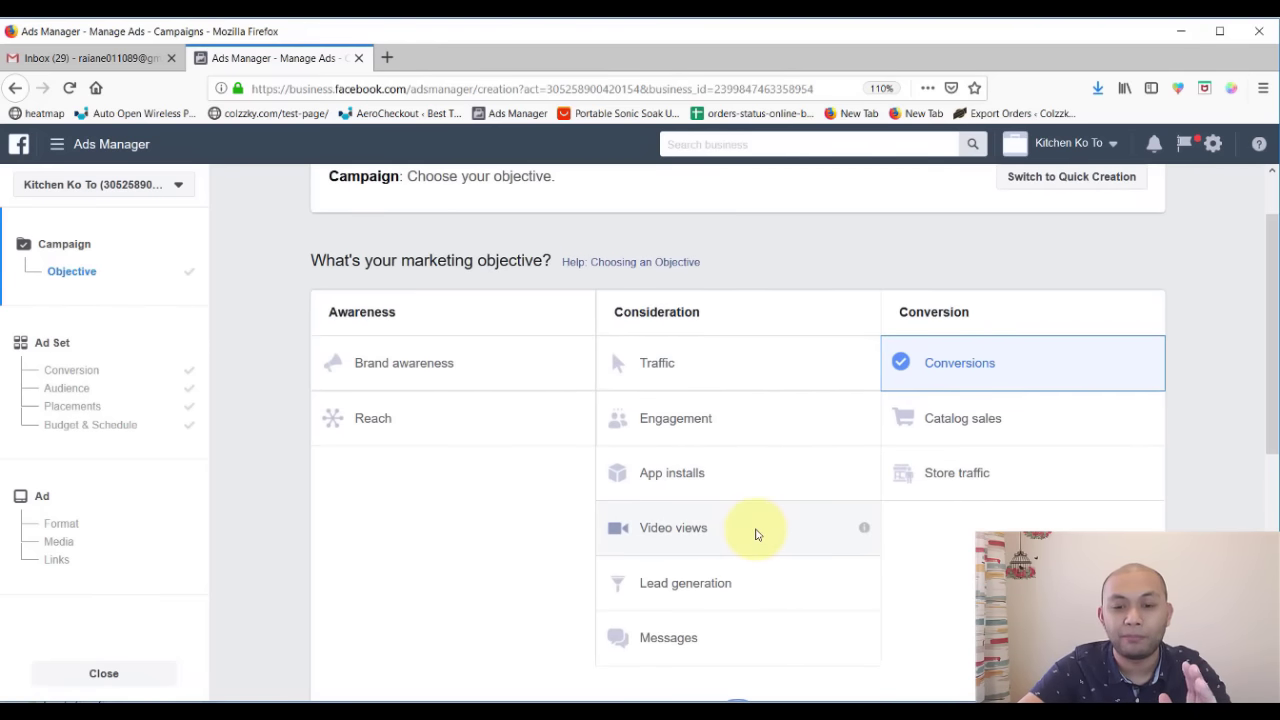
- Choose Engagement under Consideration and scroll down to its Campaign Name section
{"action": "left_click", "coordinate": [735, 424]}
{"action": "scroll", "coordinate": [735, 428], "scroll_direction": "down", "scroll_amount": 1}
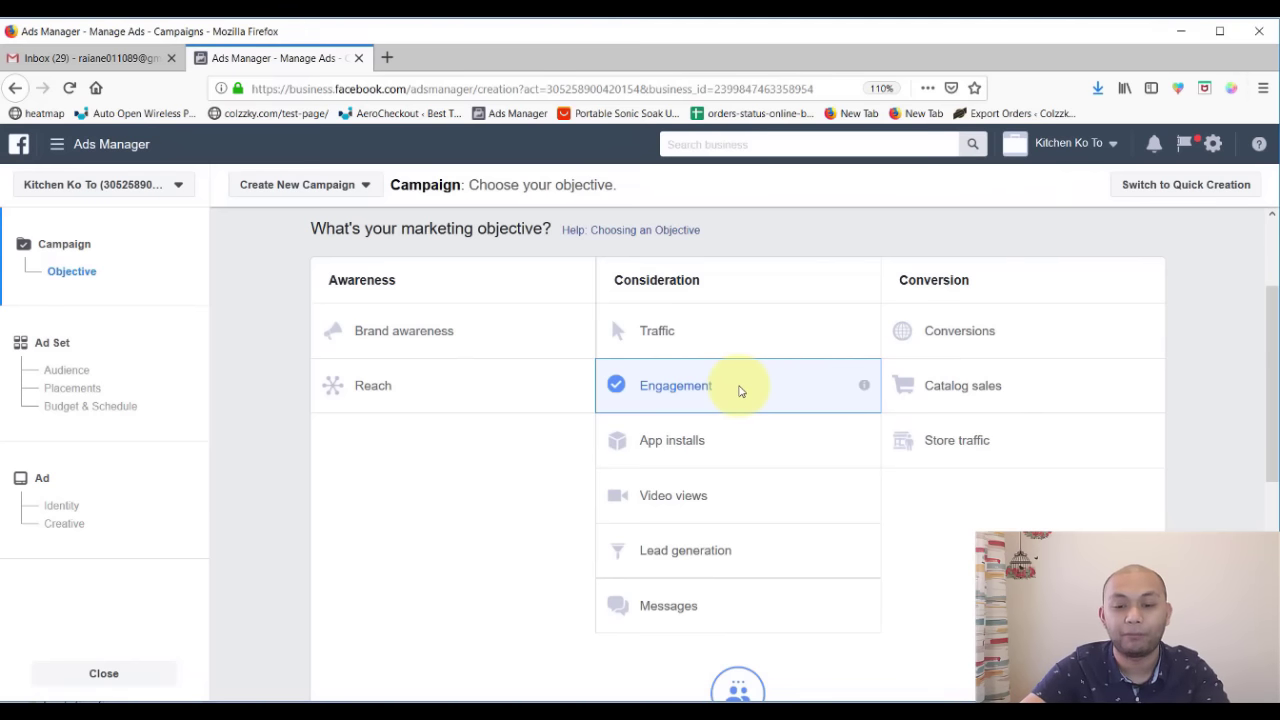
{"action": "scroll", "coordinate": [740, 391], "scroll_direction": "down", "scroll_amount": 5}
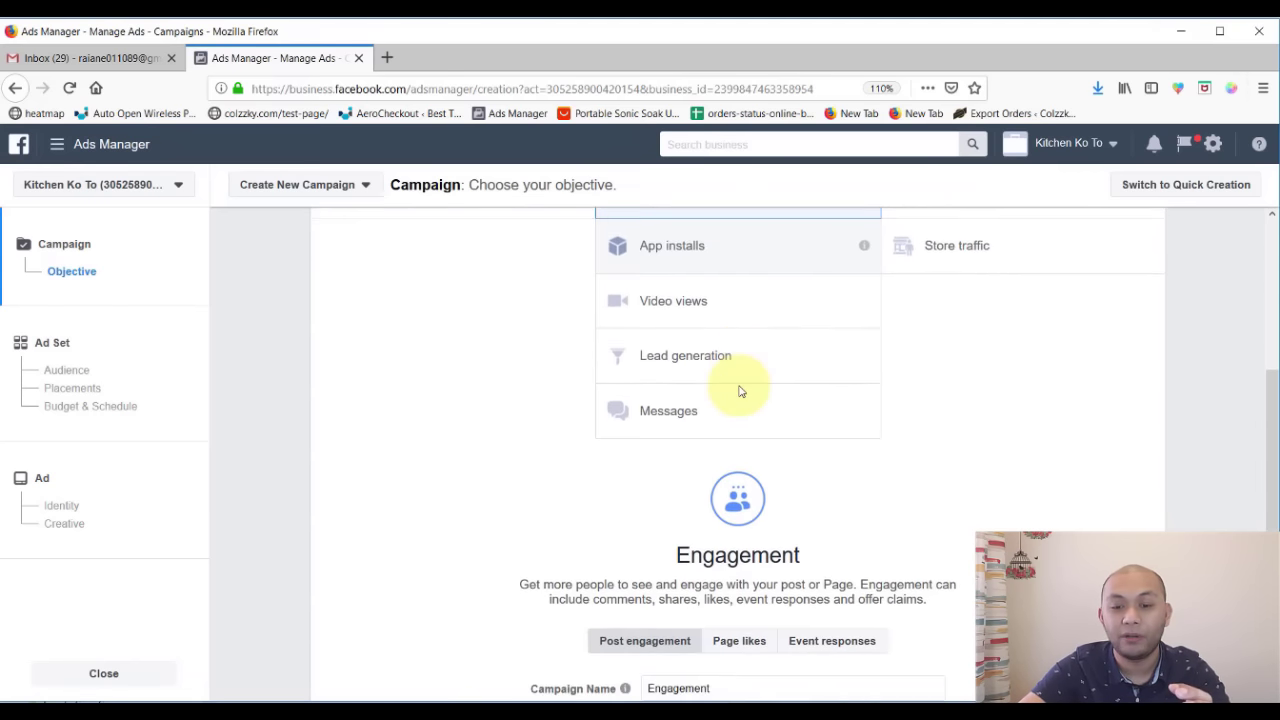
{"action": "scroll", "coordinate": [740, 391], "scroll_direction": "down", "scroll_amount": 7}
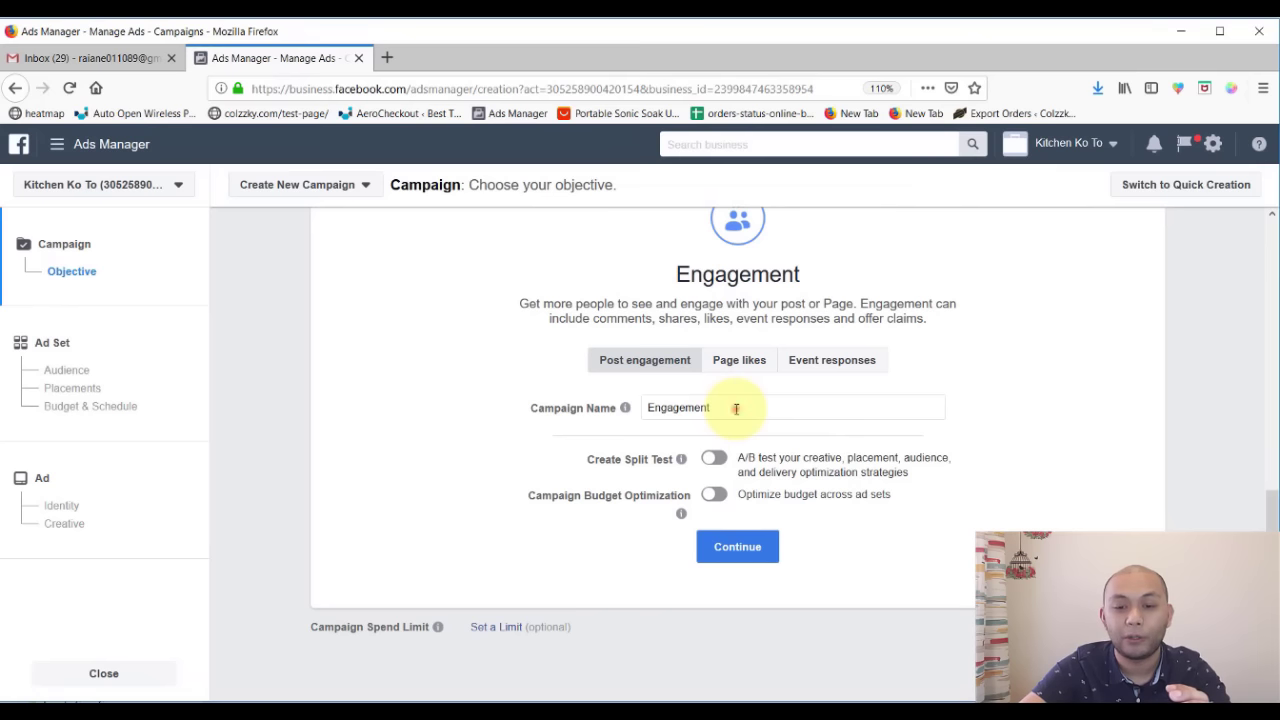
- Compare Post engagement, Page likes and Event responses, settle on Page likes, and select the campaign name
{"action": "left_click", "coordinate": [736, 408]}
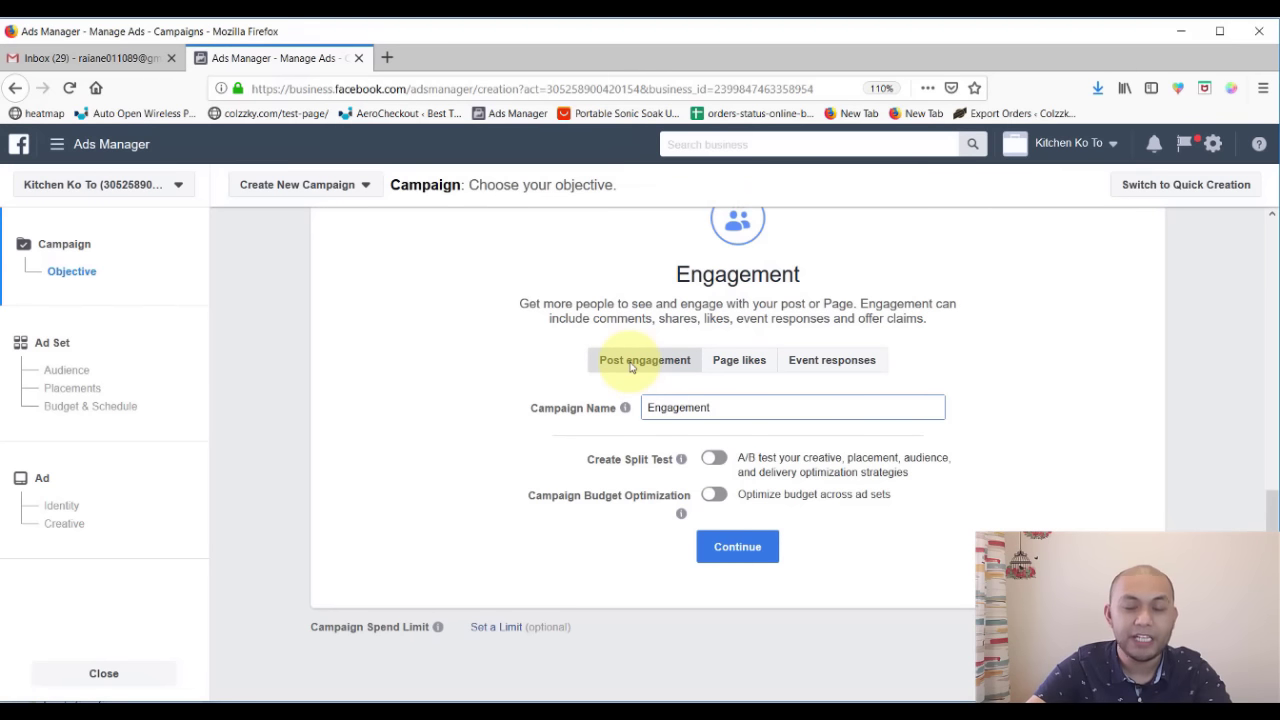
{"action": "left_click", "coordinate": [630, 367]}
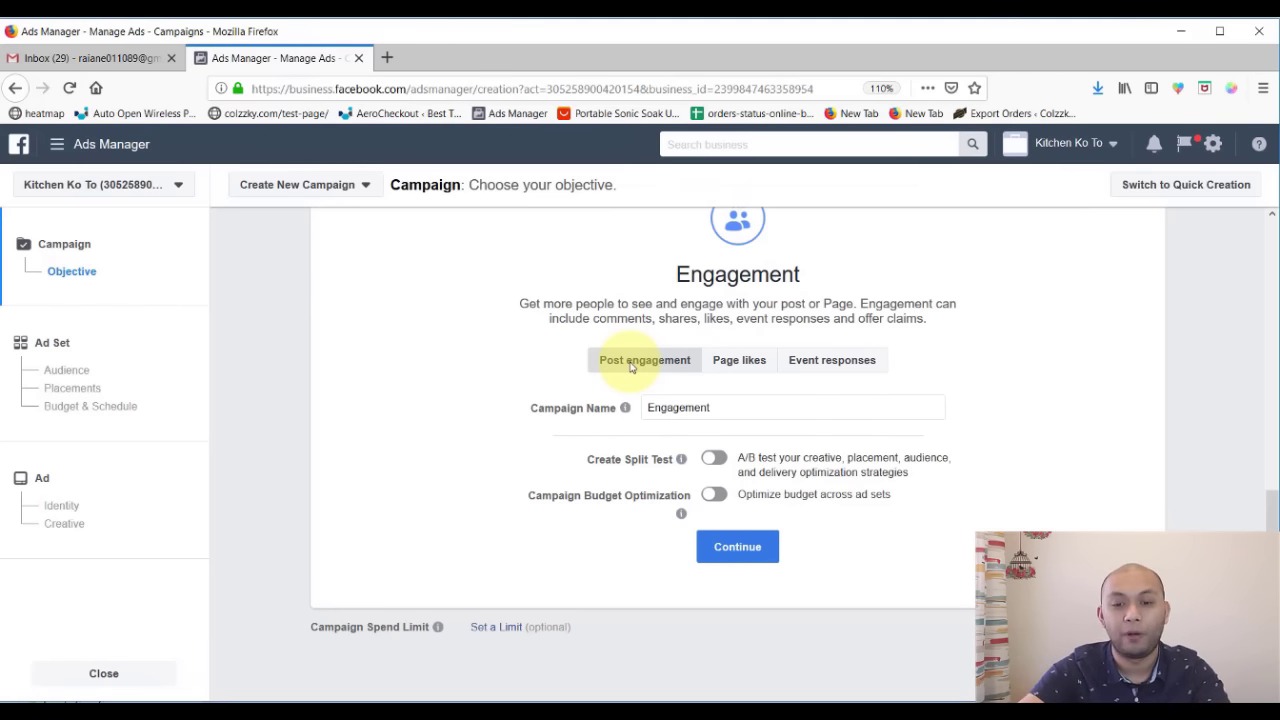
{"action": "left_click", "coordinate": [724, 366]}
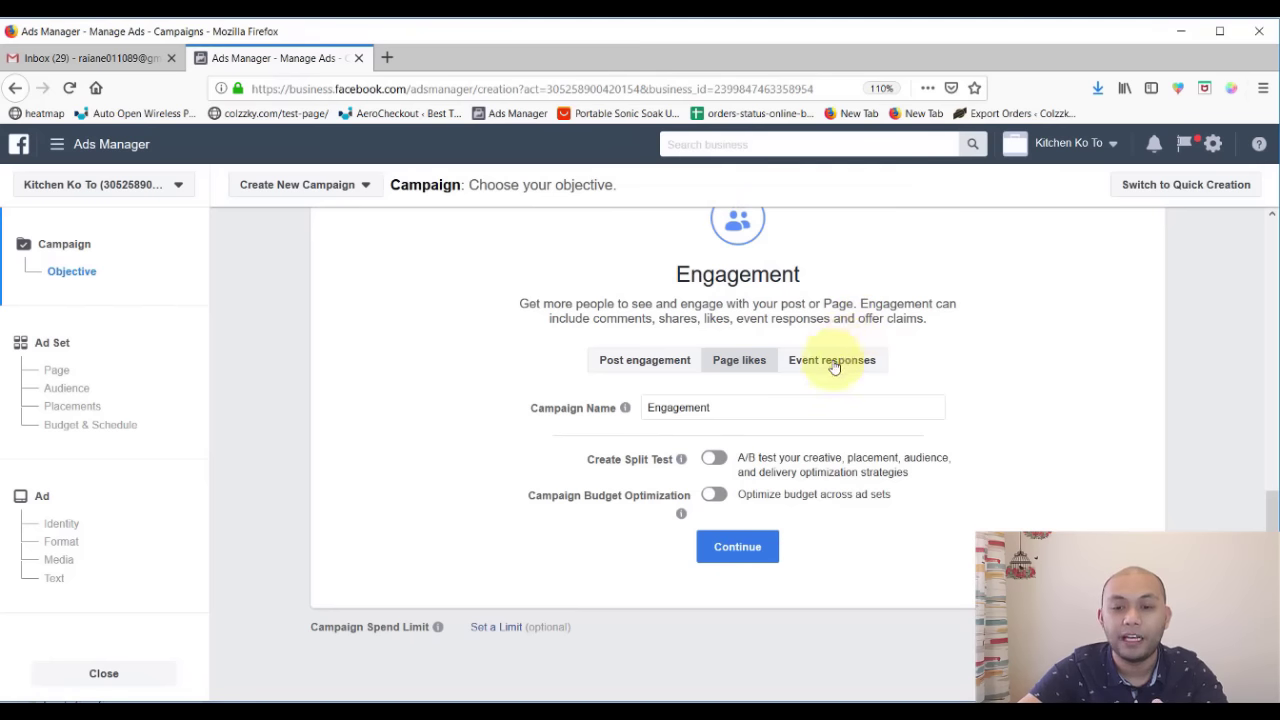
{"action": "left_click", "coordinate": [831, 360]}
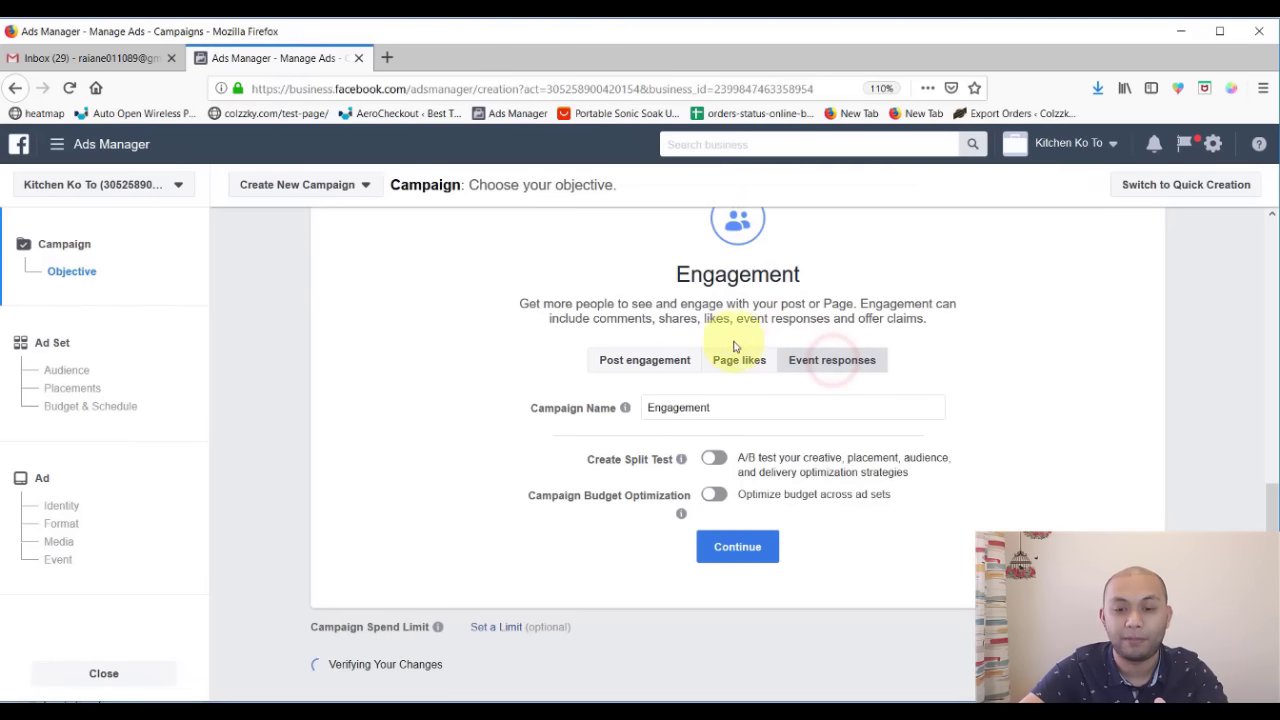
{"action": "left_click", "coordinate": [659, 371]}
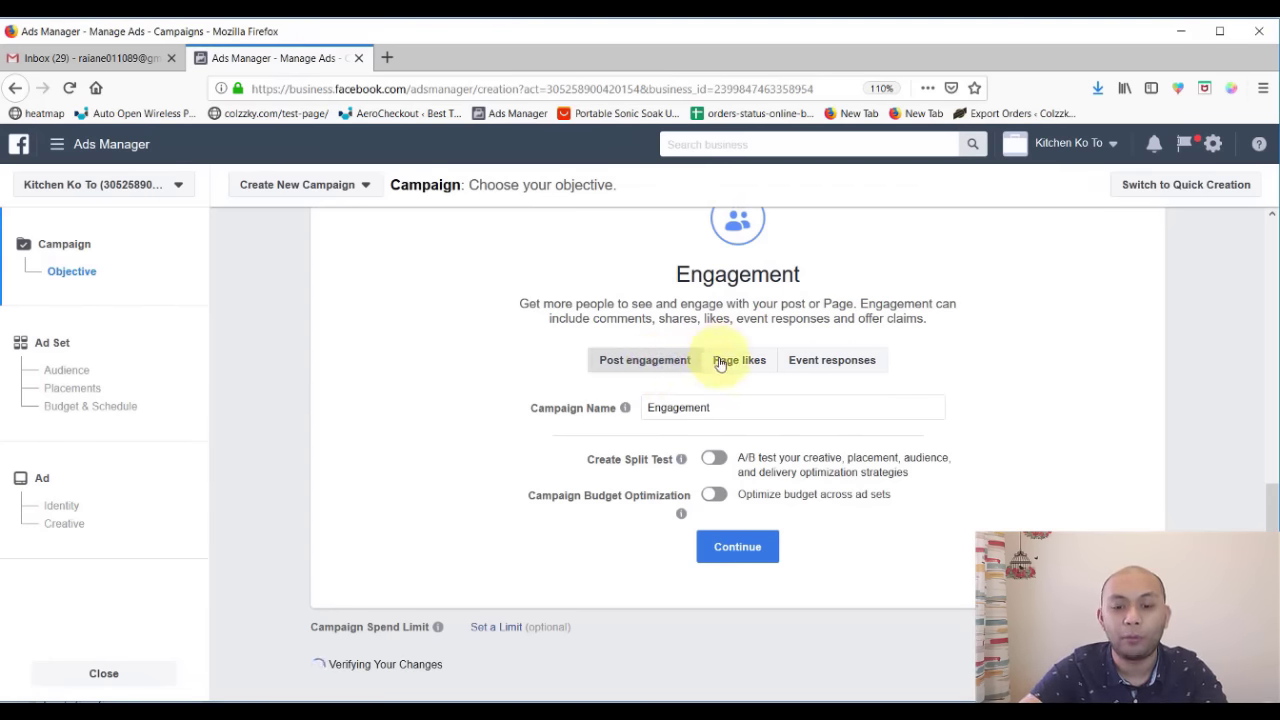
{"action": "left_click", "coordinate": [722, 365]}
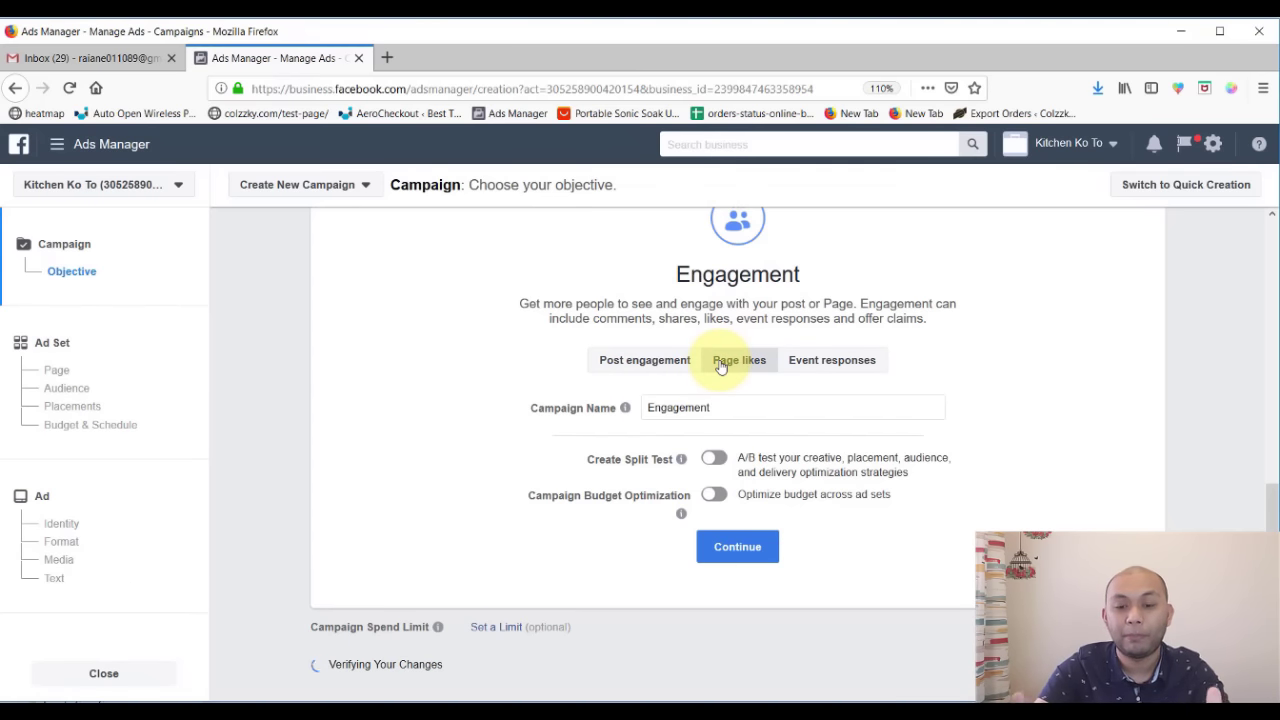
{"action": "left_click", "coordinate": [735, 409]}
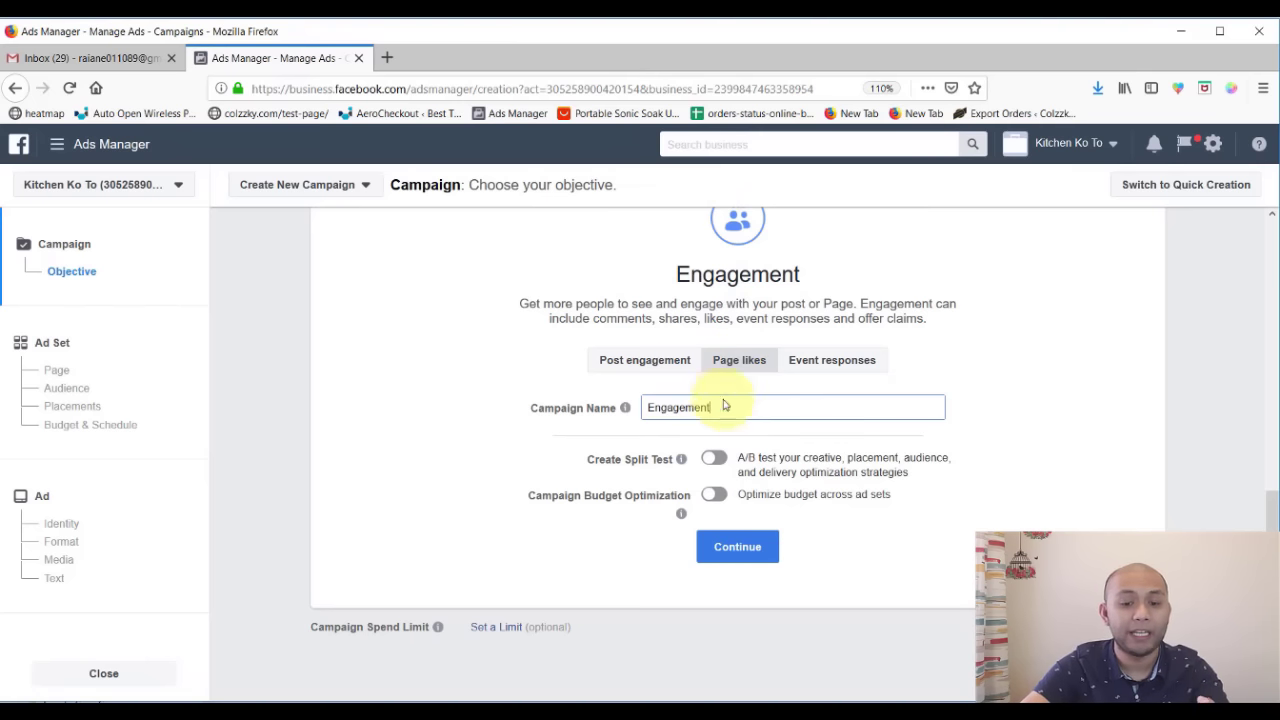
{"action": "double_click", "coordinate": [686, 405]}
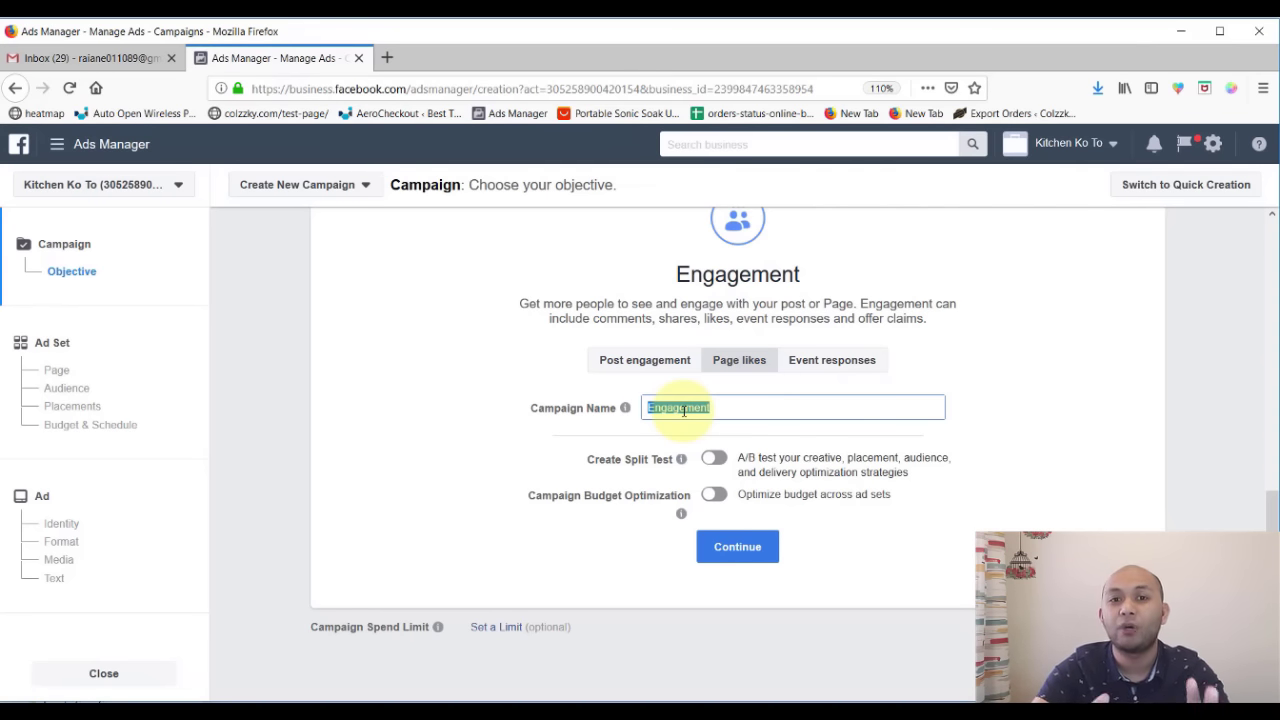
- Append ' | Page Likes | Kithen Ko To' to the campaign name and continue to the ad set
{"action": "left_click", "coordinate": [756, 404]}
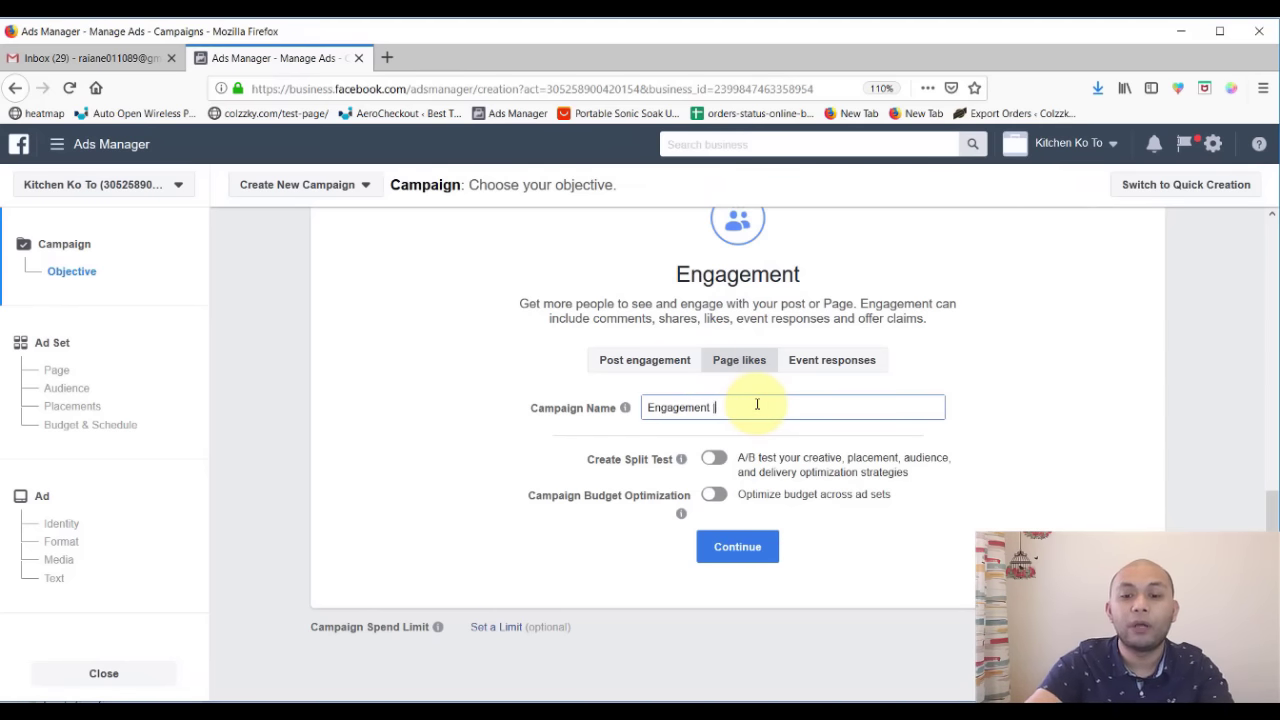
{"action": "type", "text": "| P"}
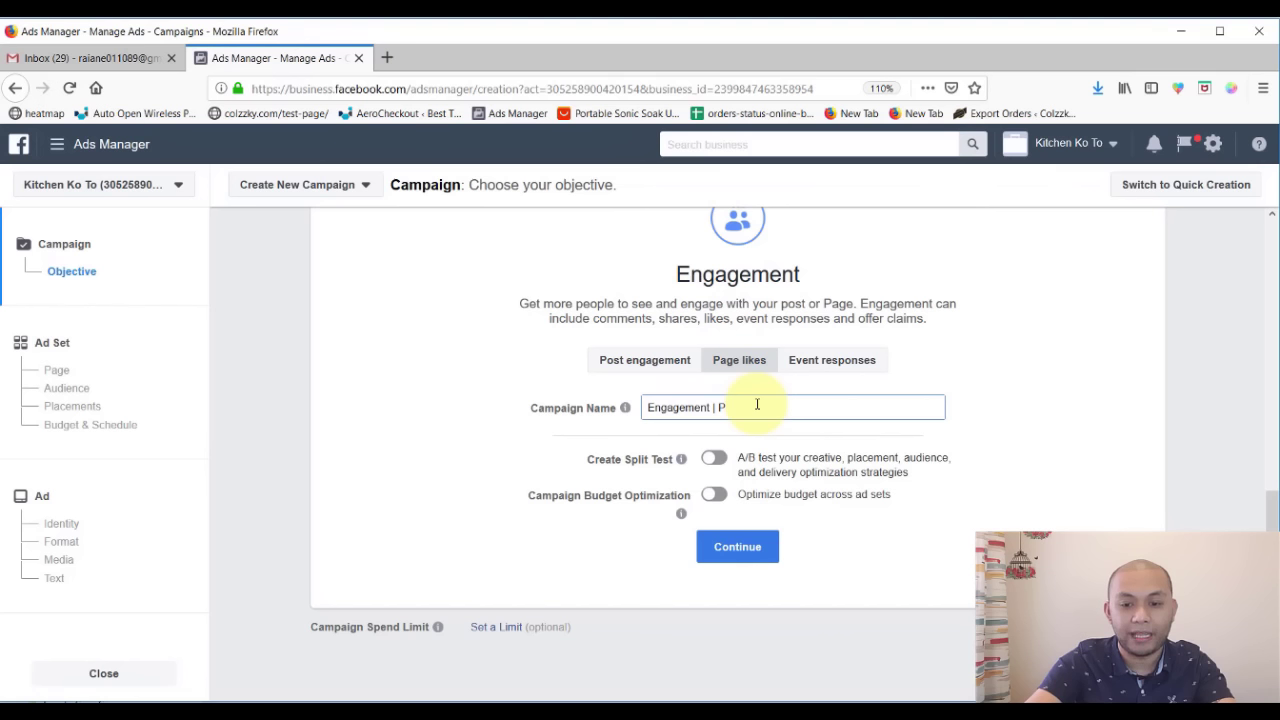
{"action": "type", "text": "age Li"}
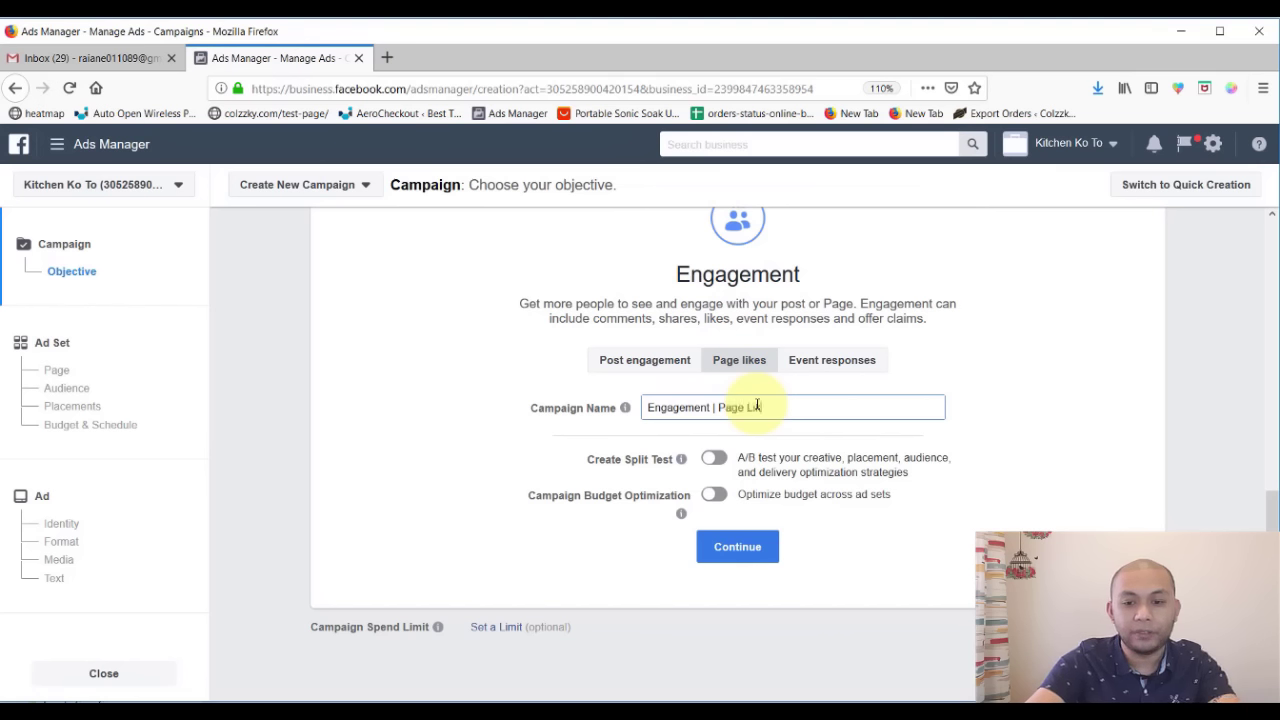
{"action": "type", "text": "kes"}
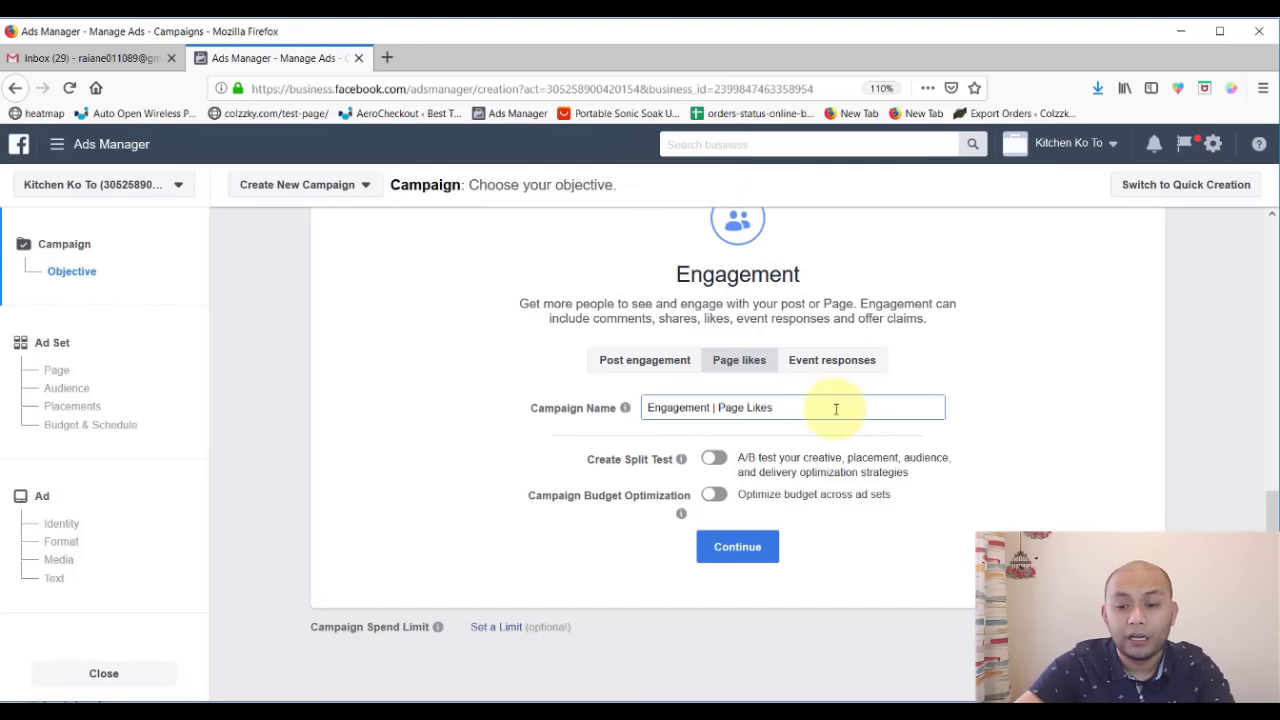
{"action": "type", "text": " | "}
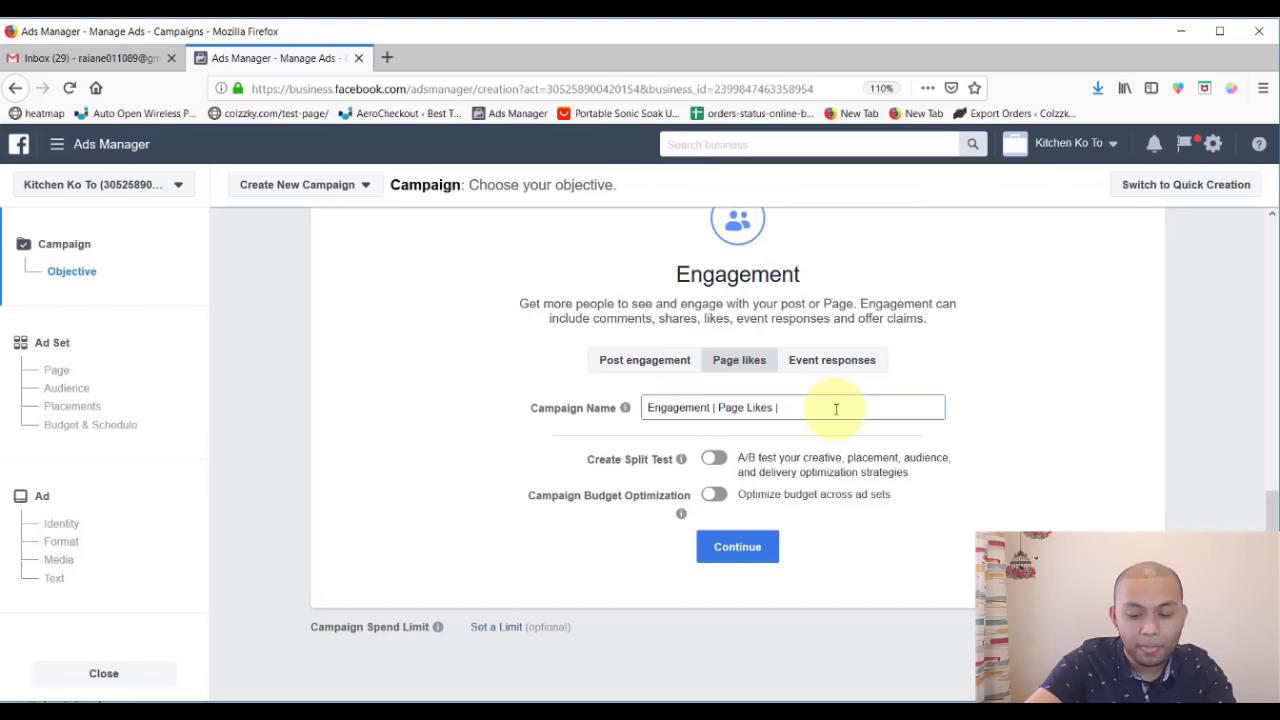
{"action": "type", "text": "Ktich"}
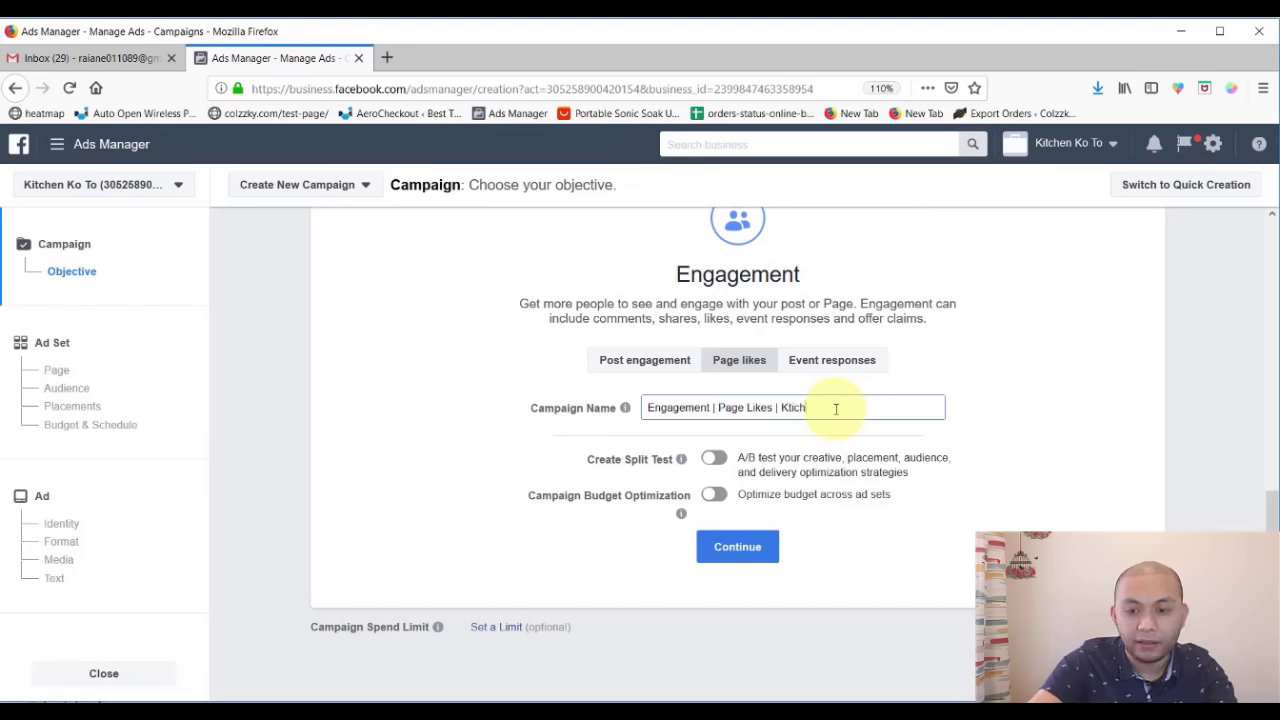
{"action": "key", "text": "BackSpace"}
{"action": "key", "text": "BackSpace"}
{"action": "key", "text": "BackSpace"}
{"action": "key", "text": "BackSpace"}
{"action": "type", "text": "it"}
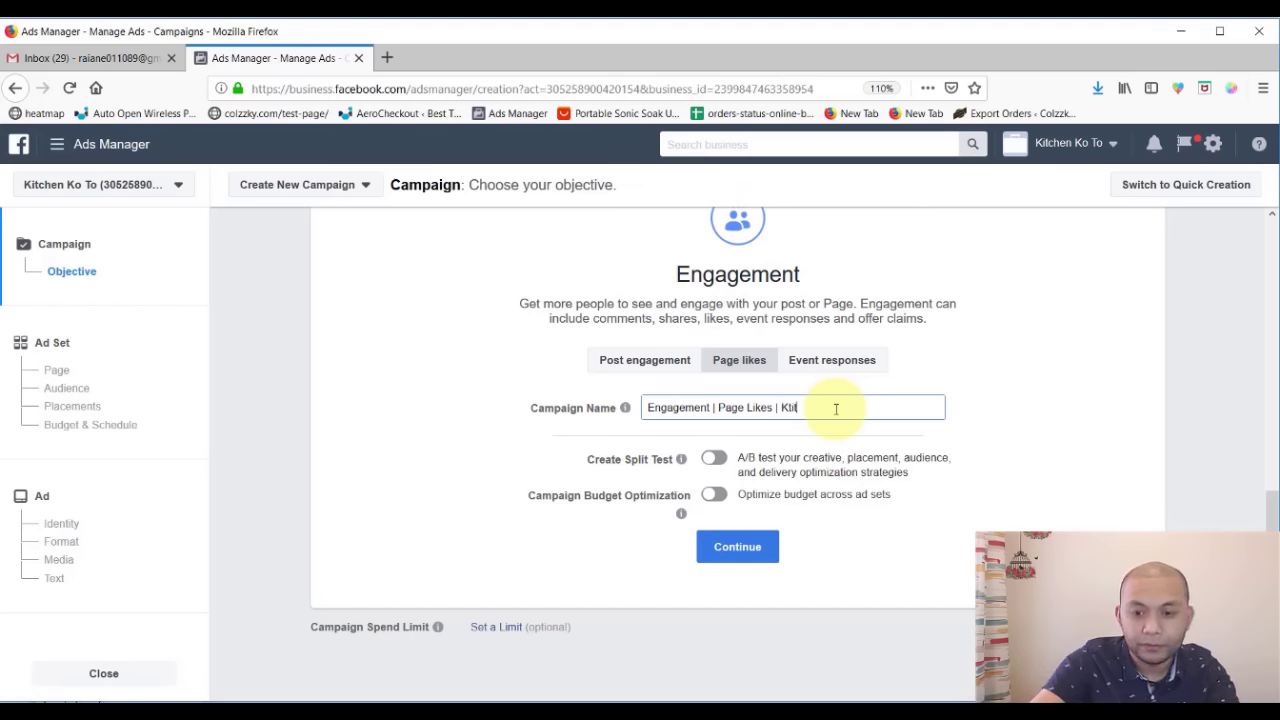
{"action": "key", "text": "BackSpace"}
{"action": "key", "text": "BackSpace"}
{"action": "key", "text": "BackSpace"}
{"action": "type", "text": "ithen K"}
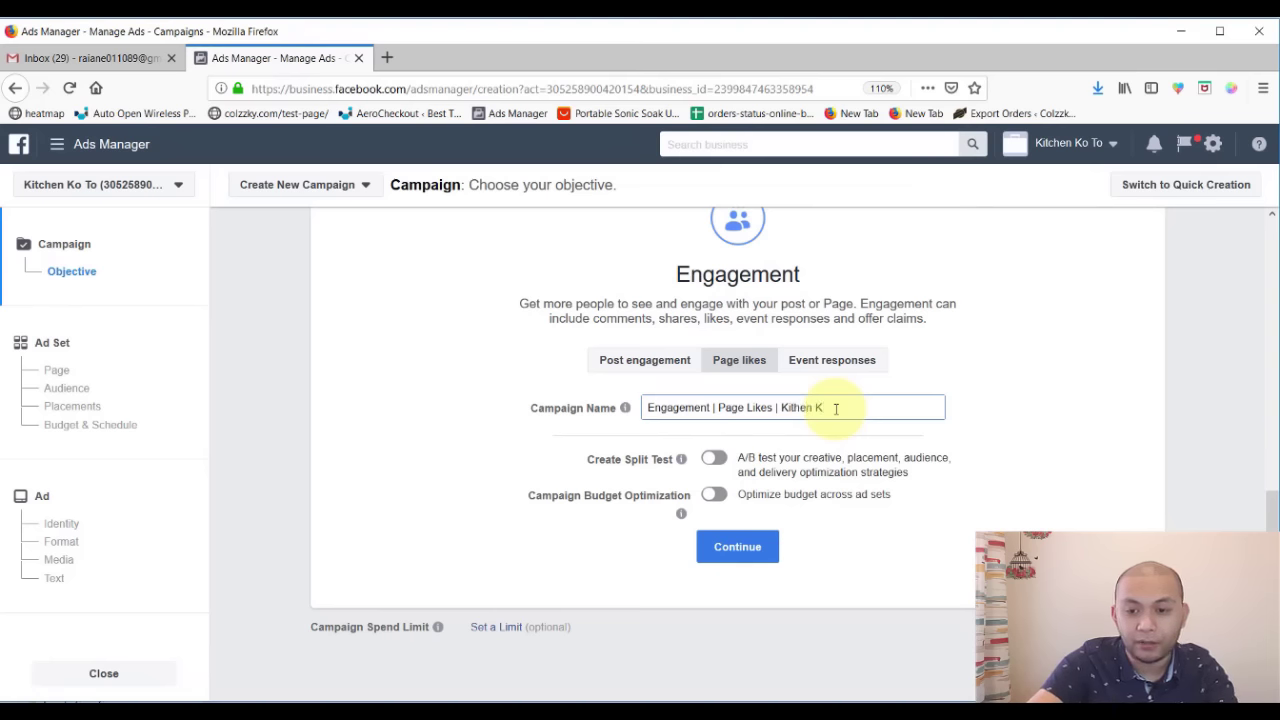
{"action": "type", "text": "o To"}
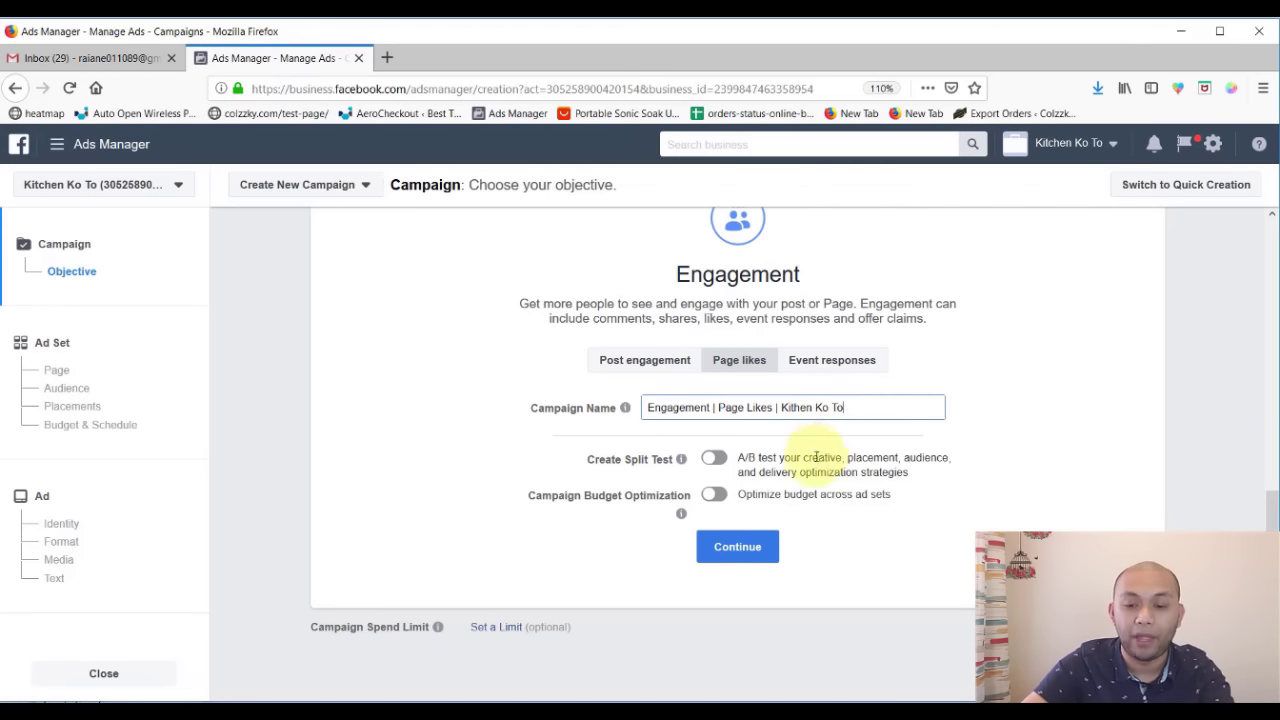
{"action": "left_click", "coordinate": [872, 561]}
{"action": "left_click", "coordinate": [745, 550]}
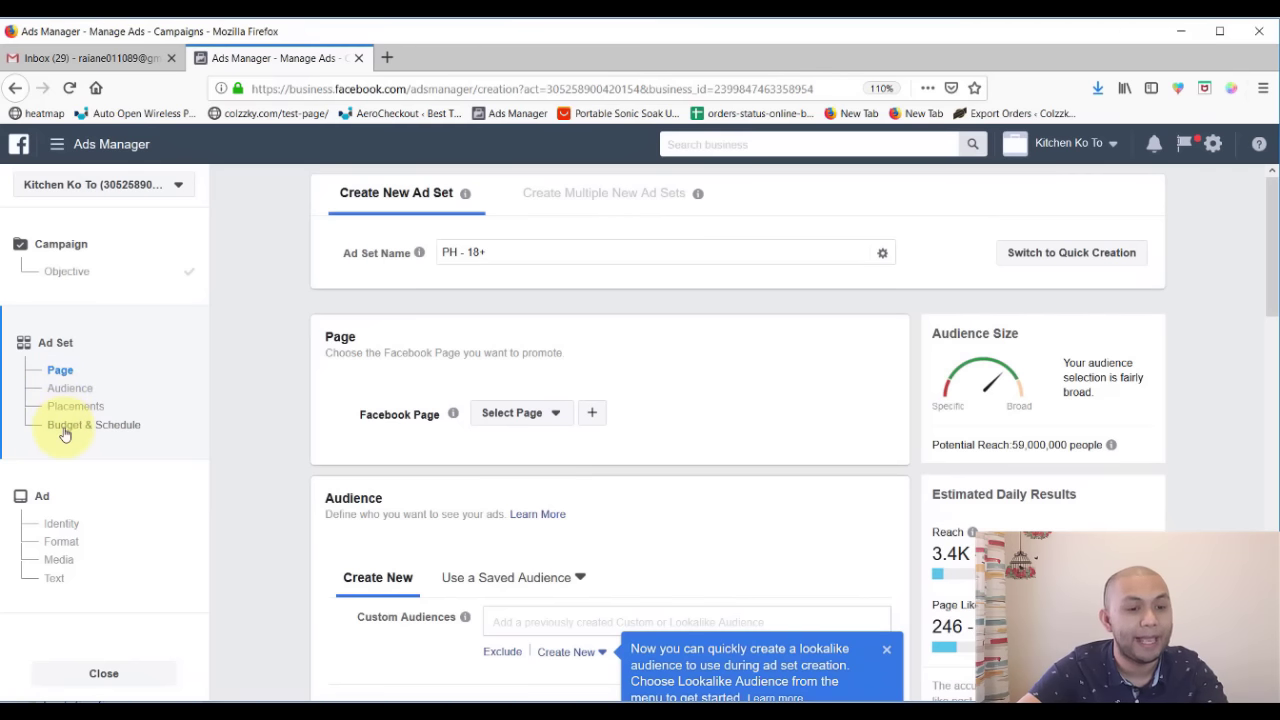
- Back on the Objective step, try Brand awareness, Reach and Traffic, then reselect Engagement
{"action": "left_click", "coordinate": [80, 276]}
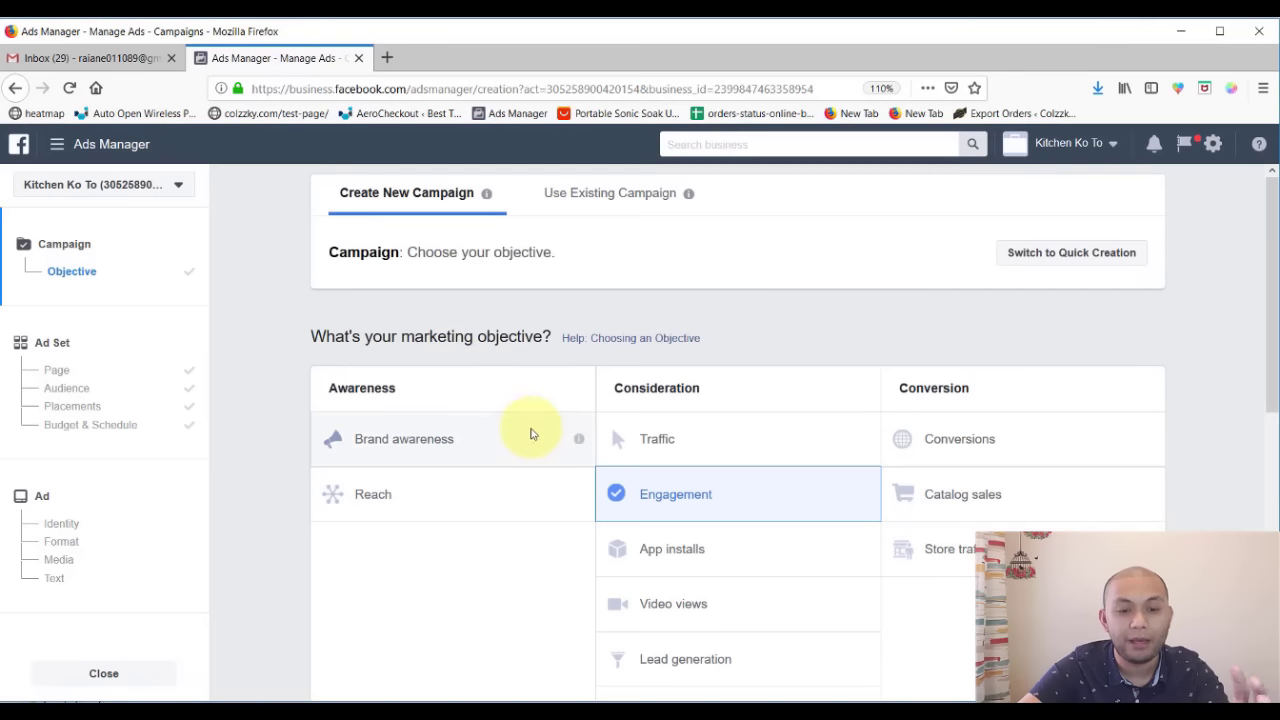
{"action": "left_click", "coordinate": [530, 428]}
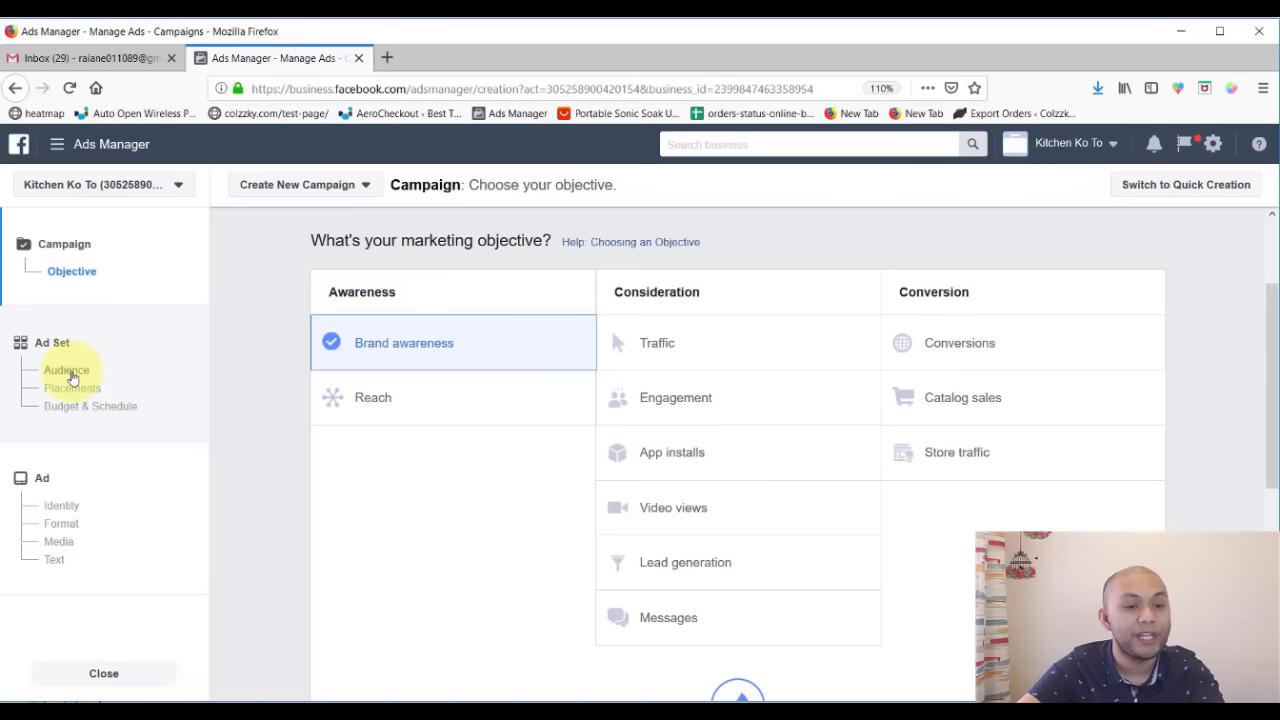
{"action": "left_click", "coordinate": [474, 398]}
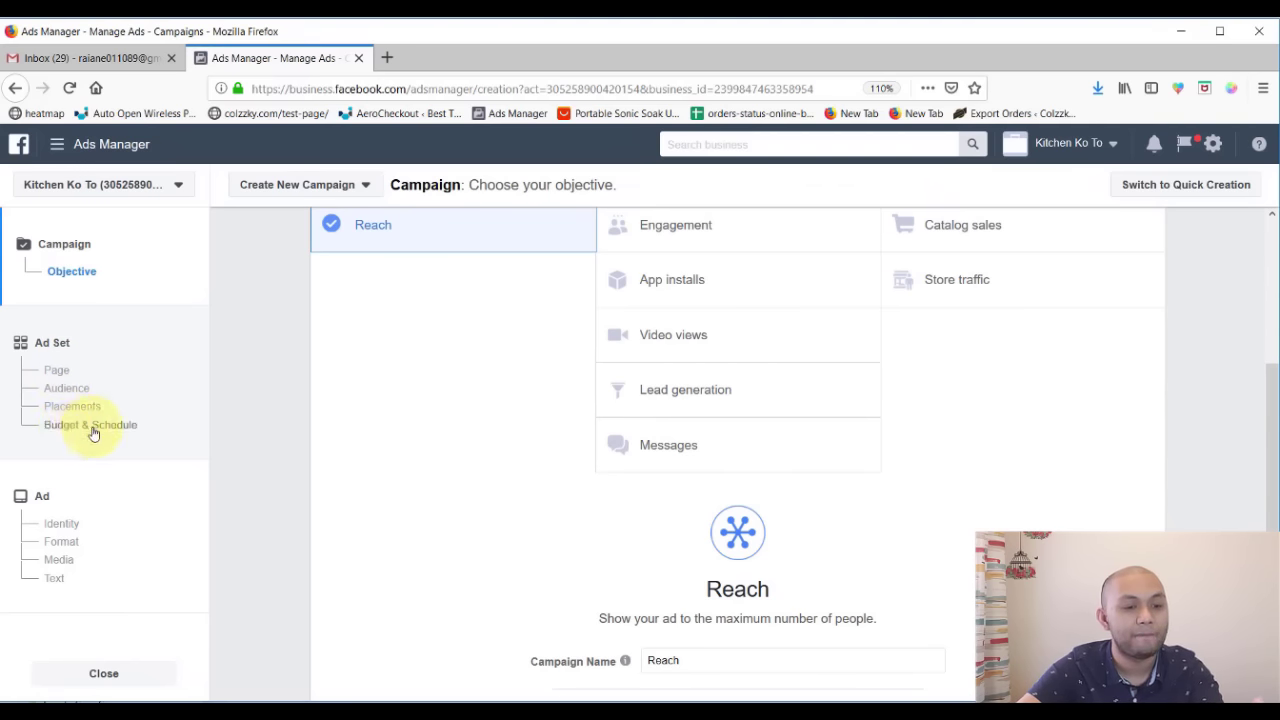
{"action": "scroll", "coordinate": [566, 440], "scroll_direction": "up", "scroll_amount": 3}
{"action": "left_click", "coordinate": [746, 346]}
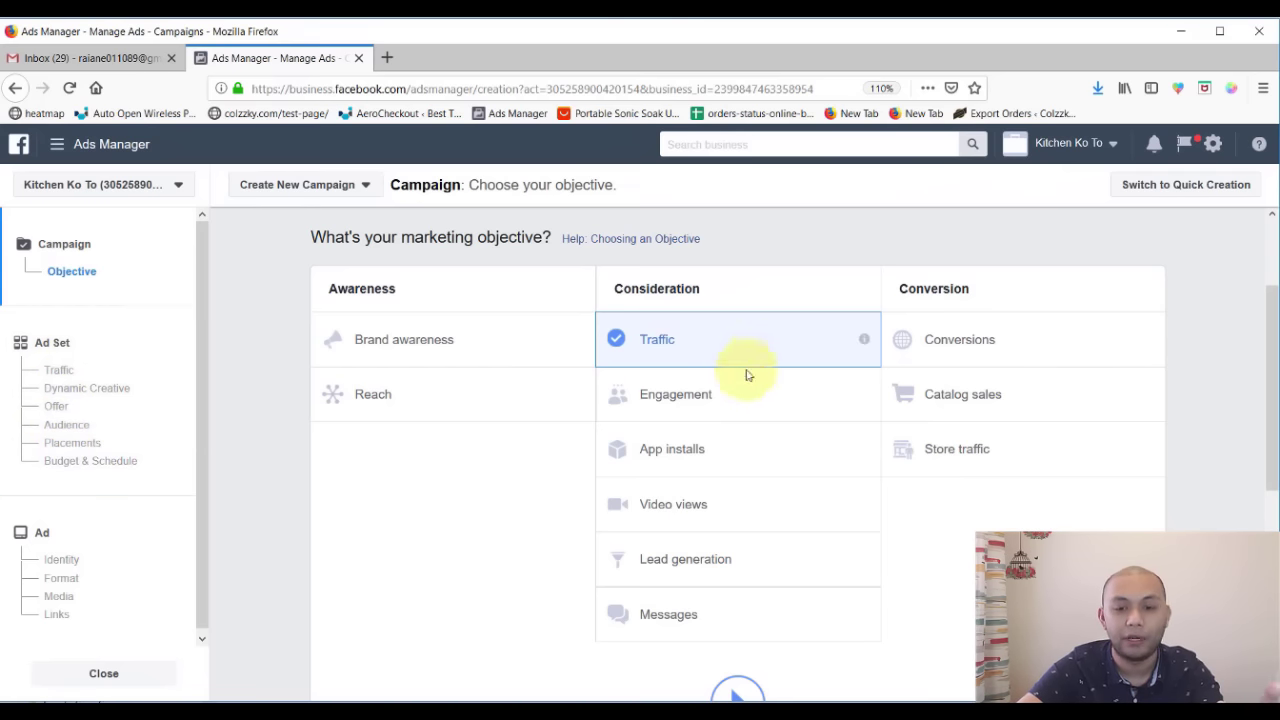
{"action": "left_click", "coordinate": [743, 414]}
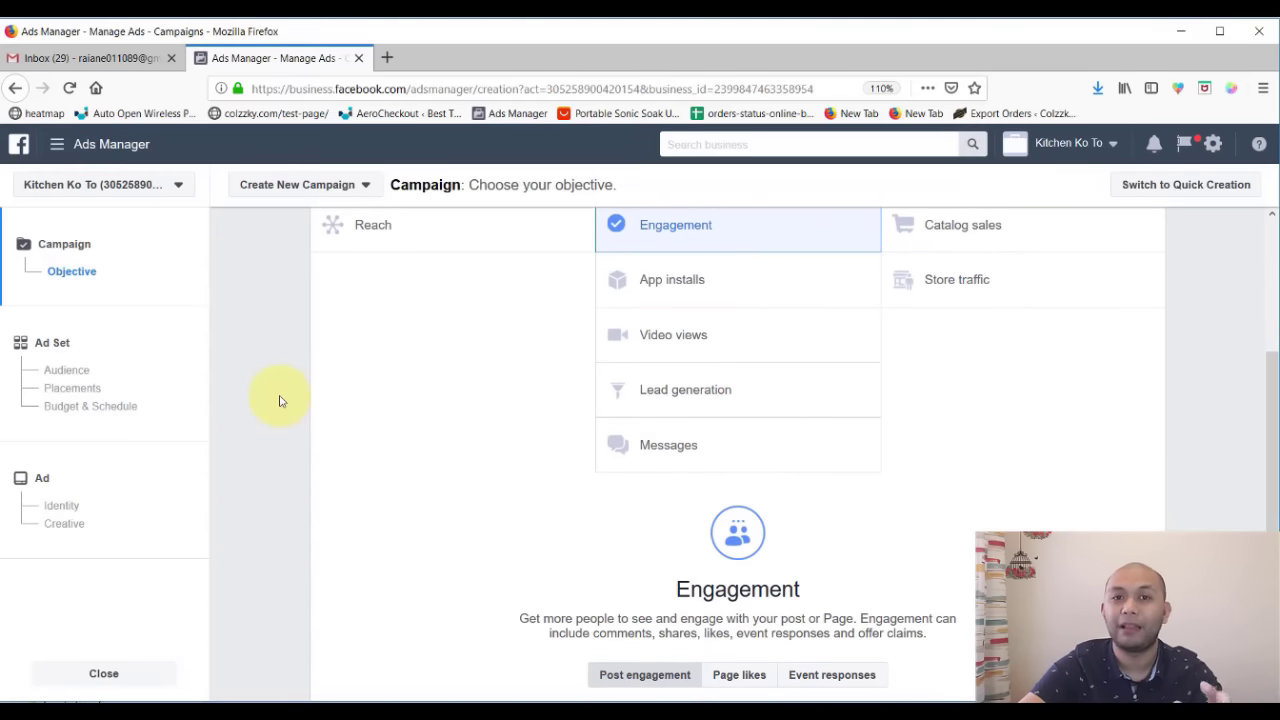
{"action": "scroll", "coordinate": [577, 457], "scroll_direction": "up", "scroll_amount": 3}
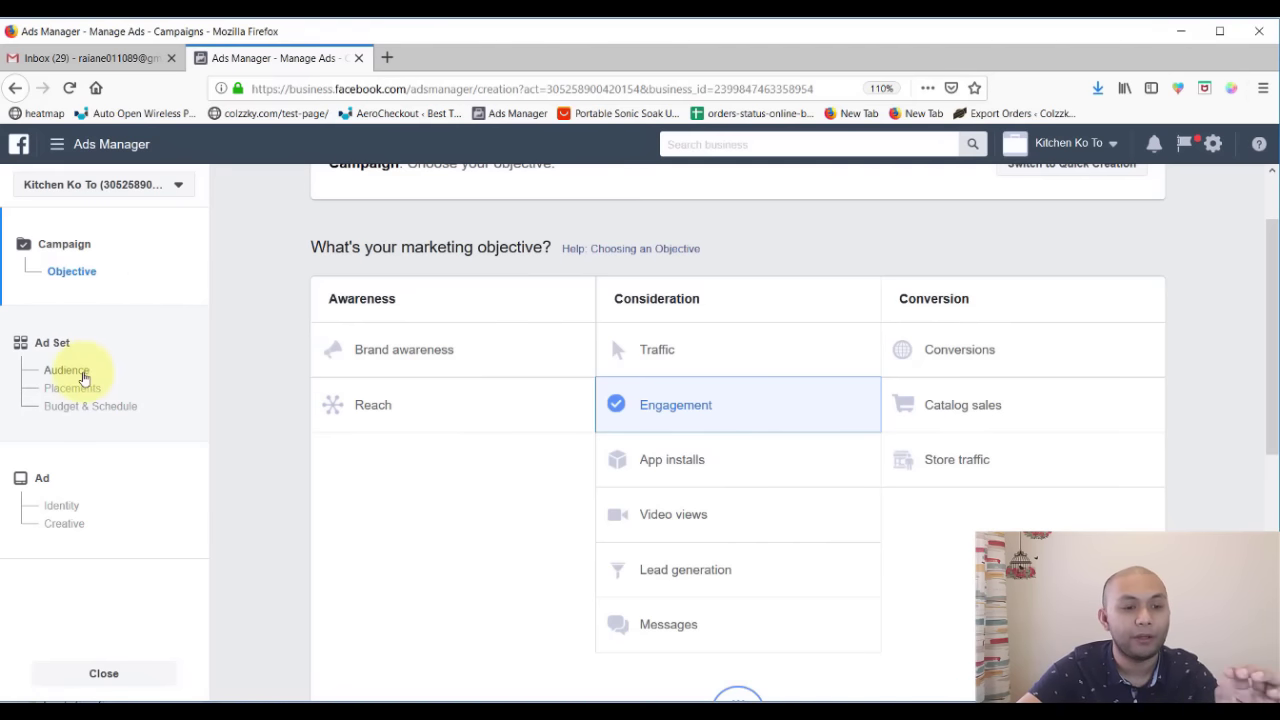
{"action": "left_click", "coordinate": [734, 459]}
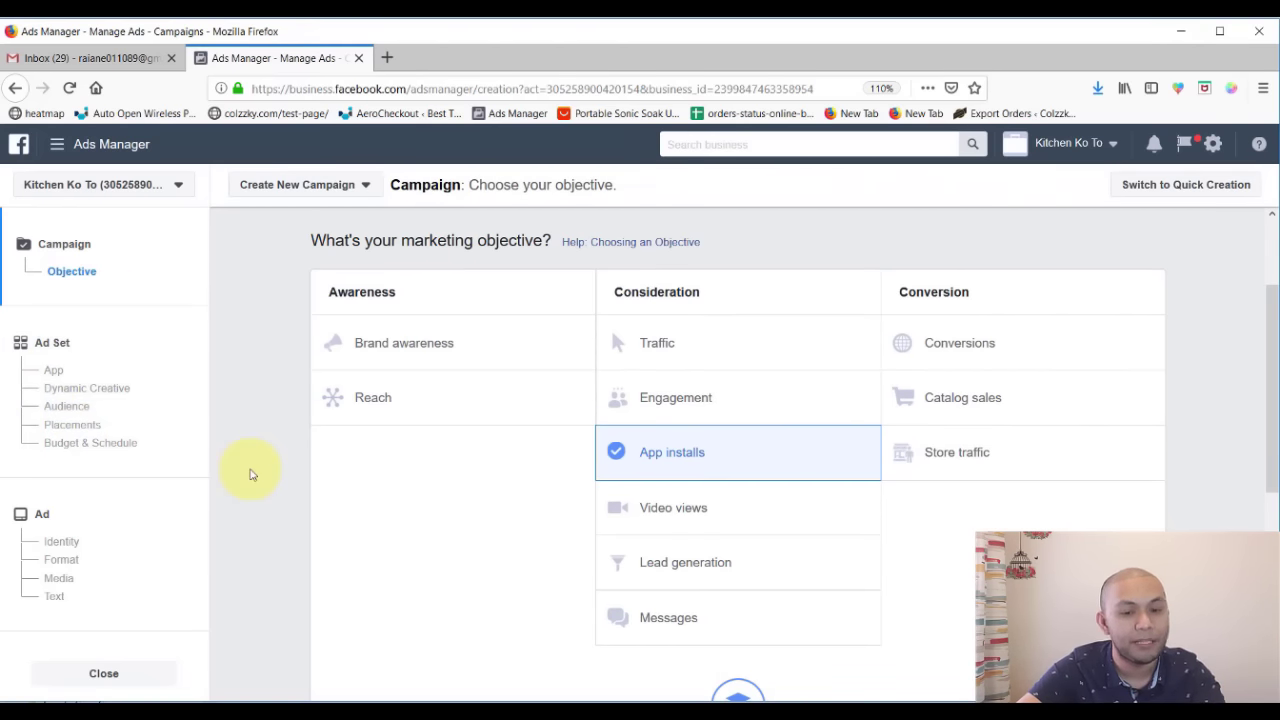
{"action": "left_click", "coordinate": [753, 518]}
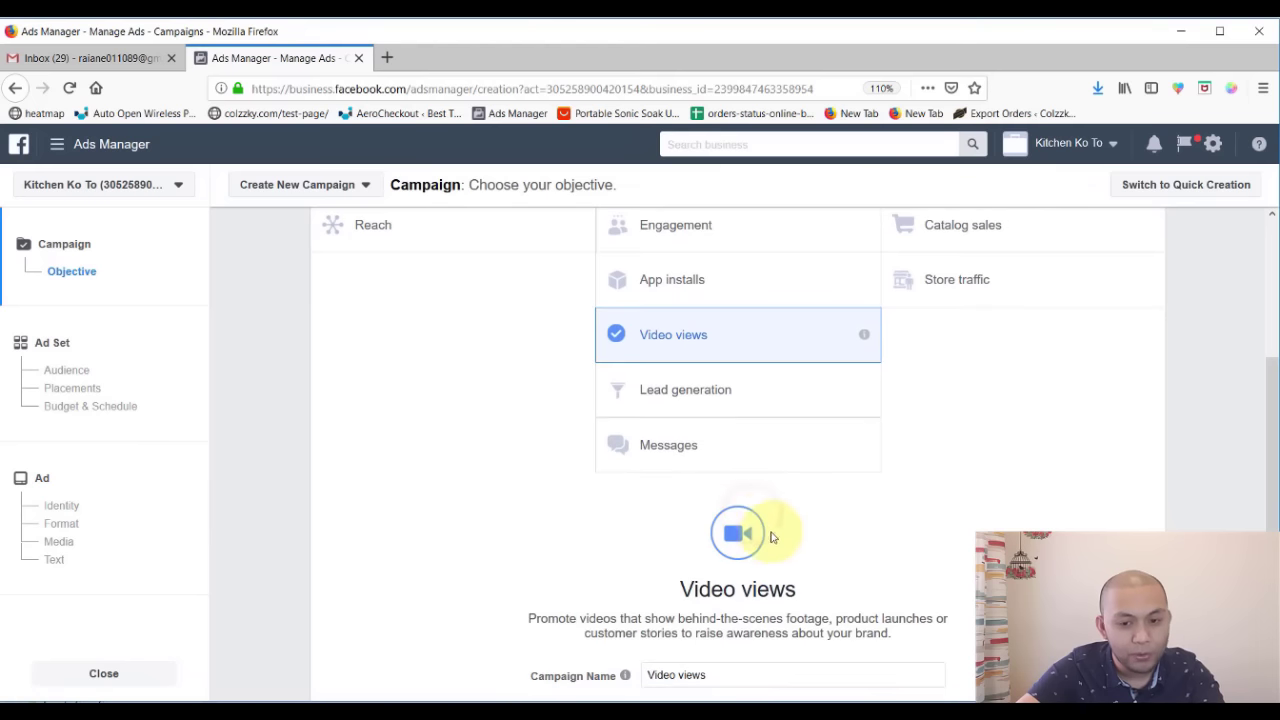
{"action": "left_click", "coordinate": [760, 395]}
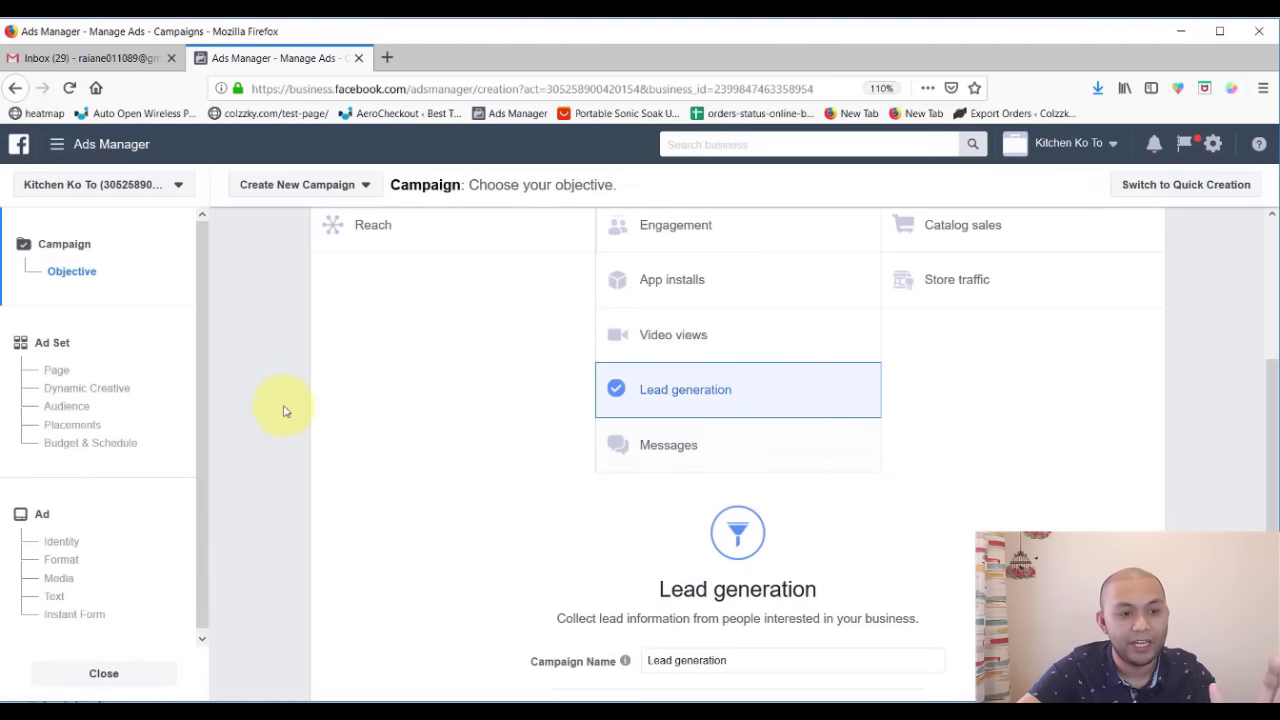
{"action": "left_click", "coordinate": [722, 447]}
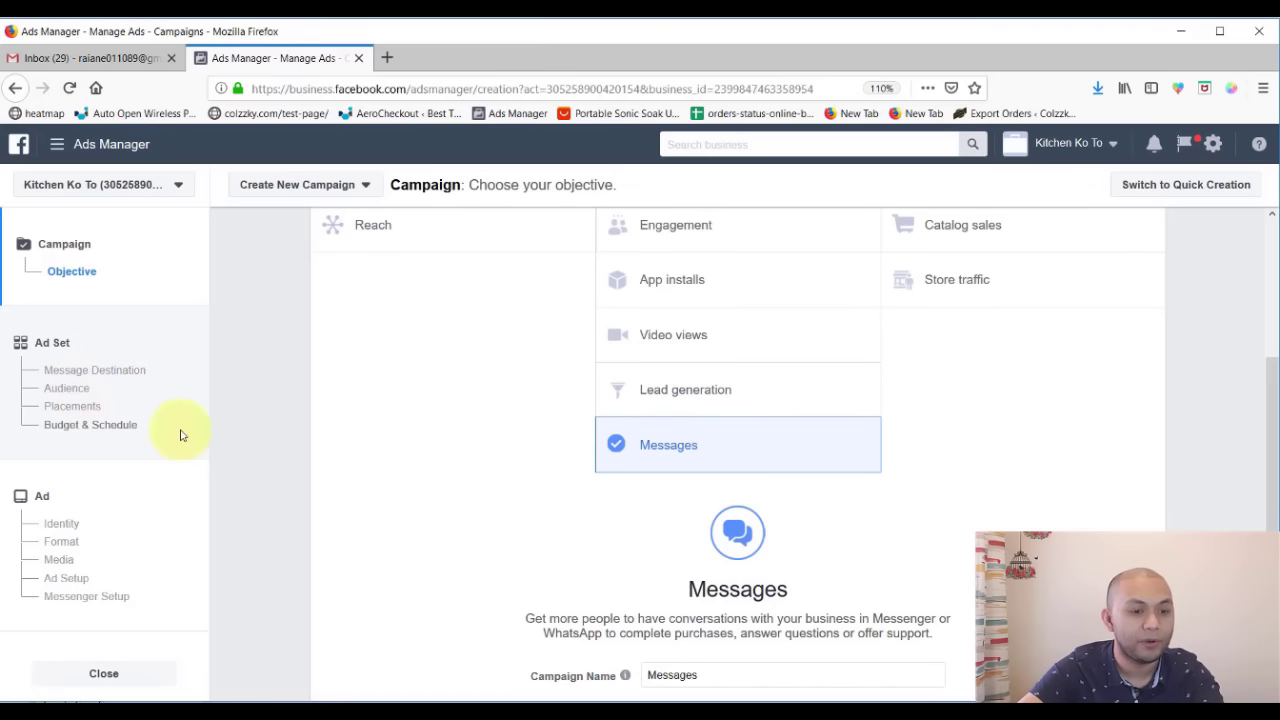
{"action": "scroll", "coordinate": [471, 414], "scroll_direction": "up", "scroll_amount": 3}
{"action": "left_click", "coordinate": [1053, 351]}
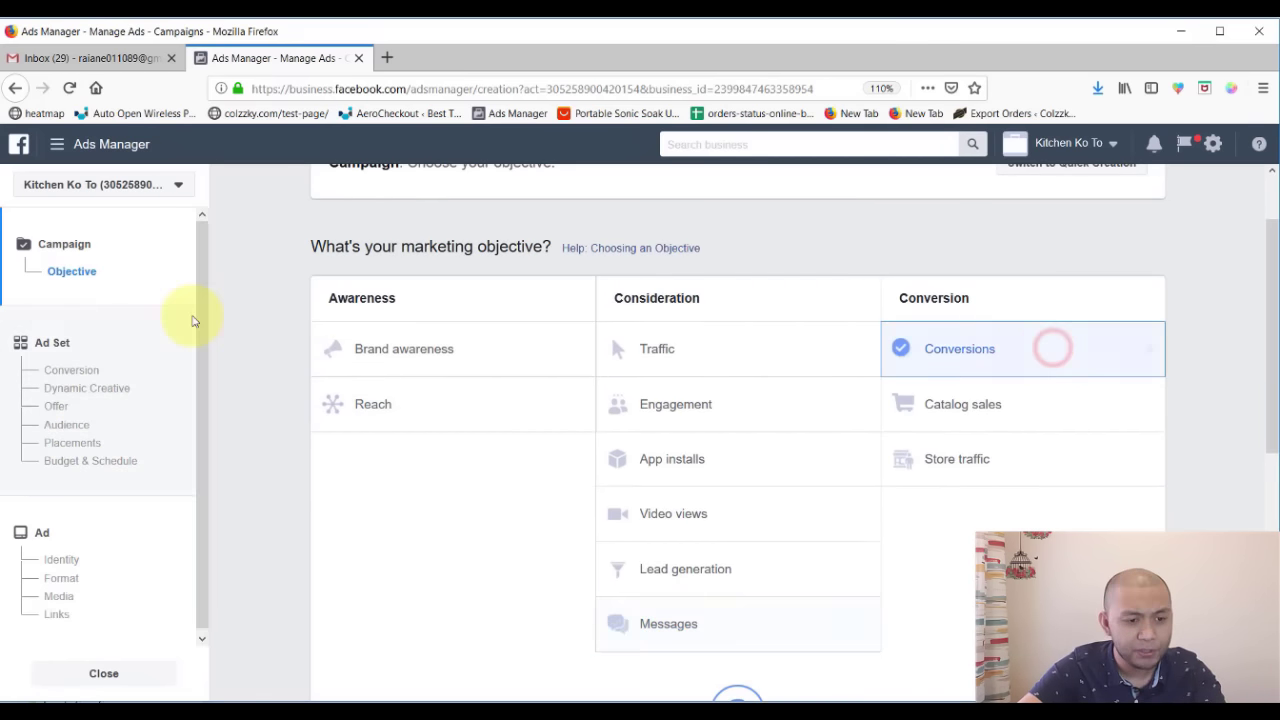
{"action": "left_click", "coordinate": [1056, 401]}
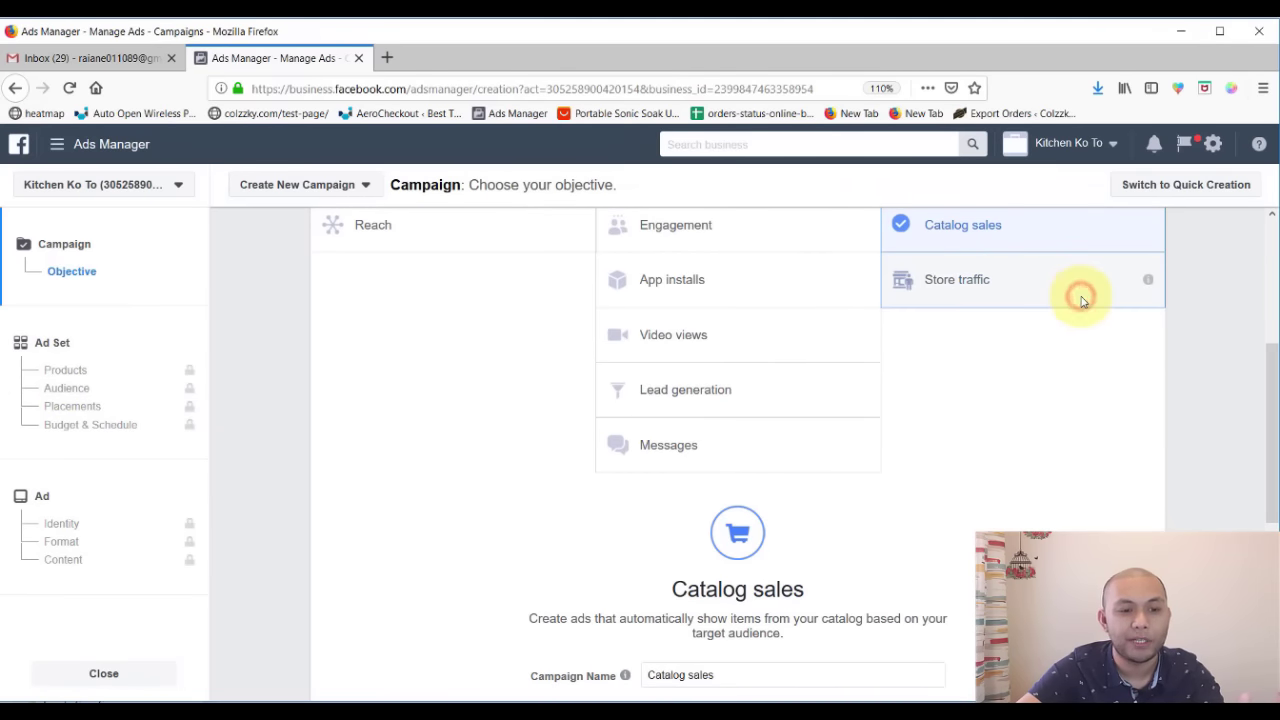
{"action": "left_click", "coordinate": [1079, 297]}
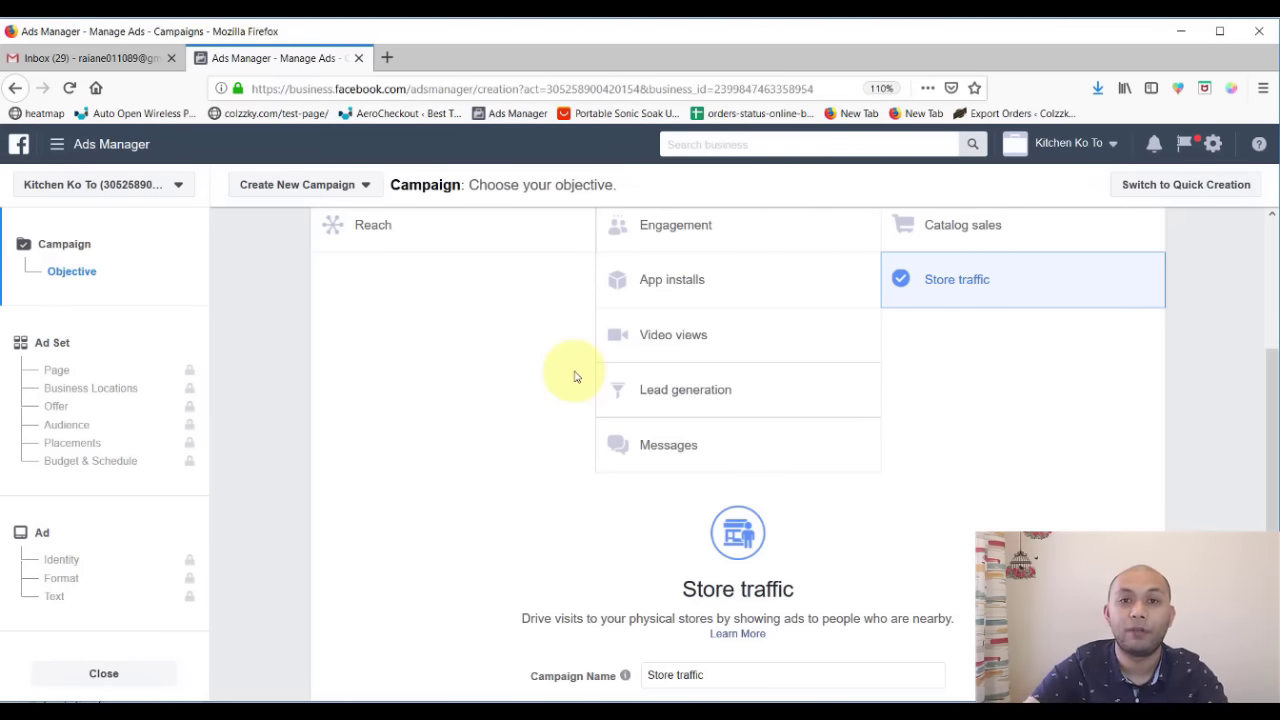
{"action": "scroll", "coordinate": [515, 385], "scroll_direction": "up", "scroll_amount": 3}
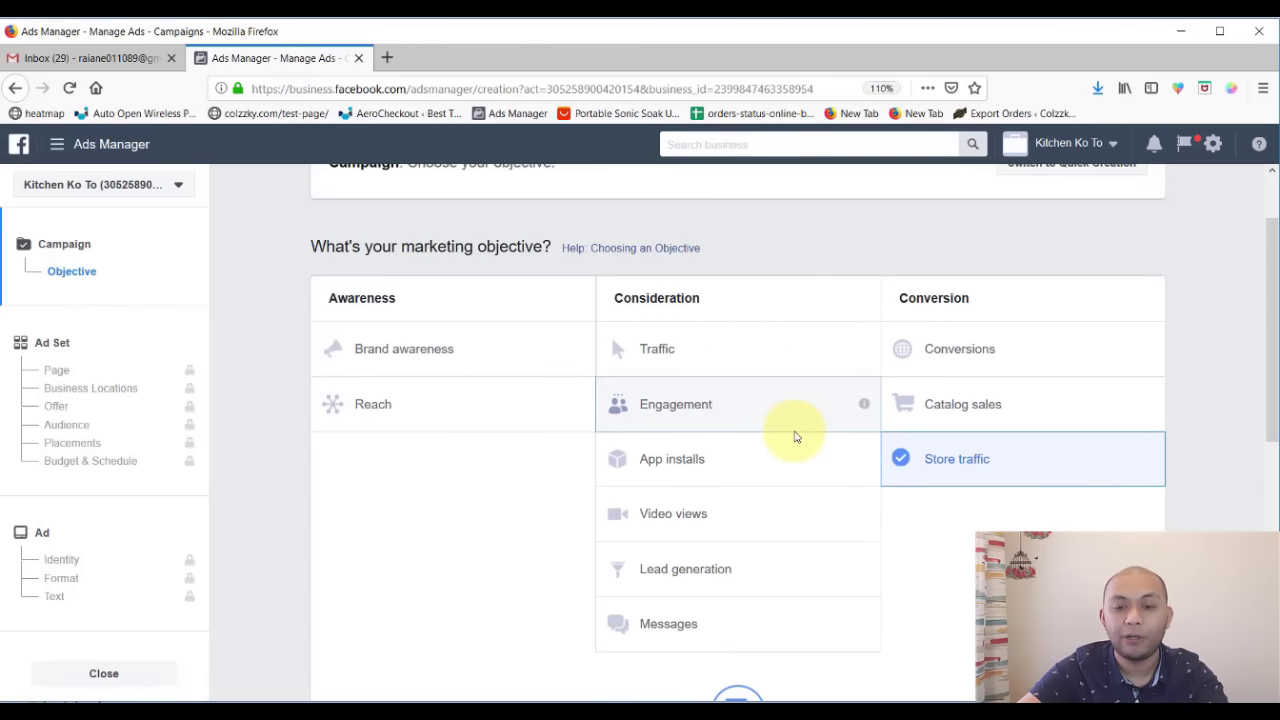
{"action": "left_click", "coordinate": [795, 430]}
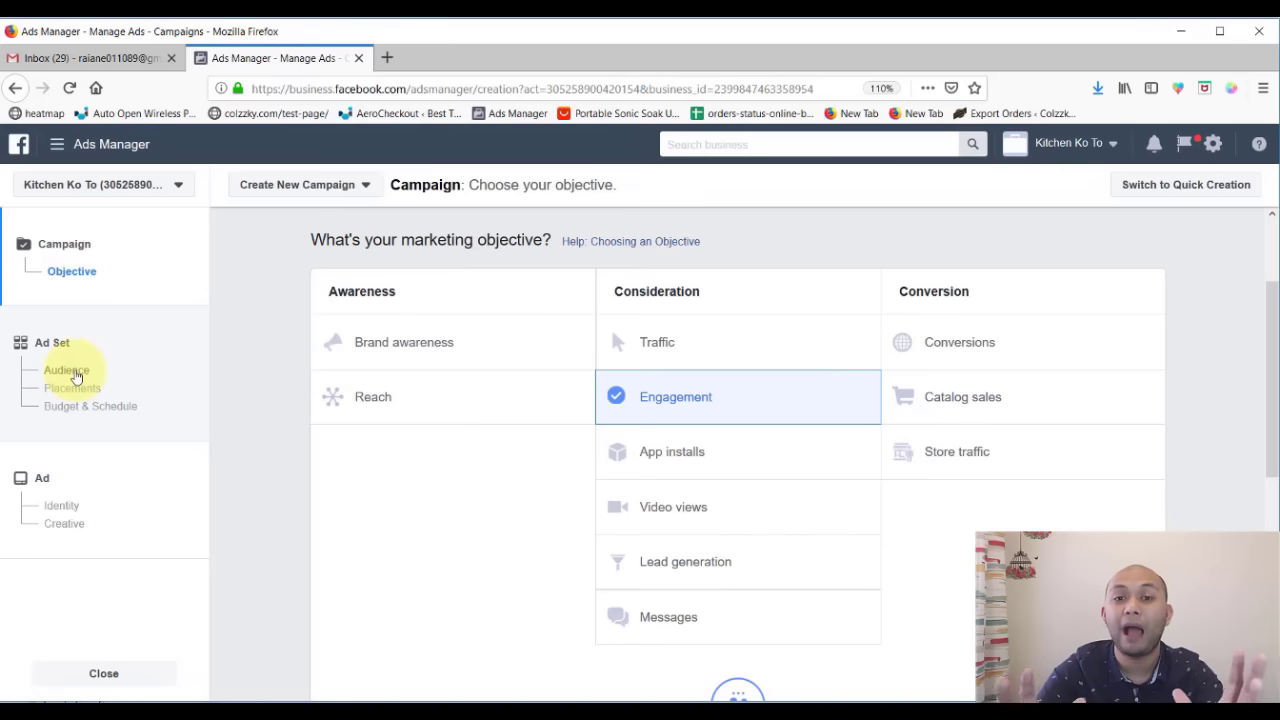
{"action": "left_click", "coordinate": [70, 391]}
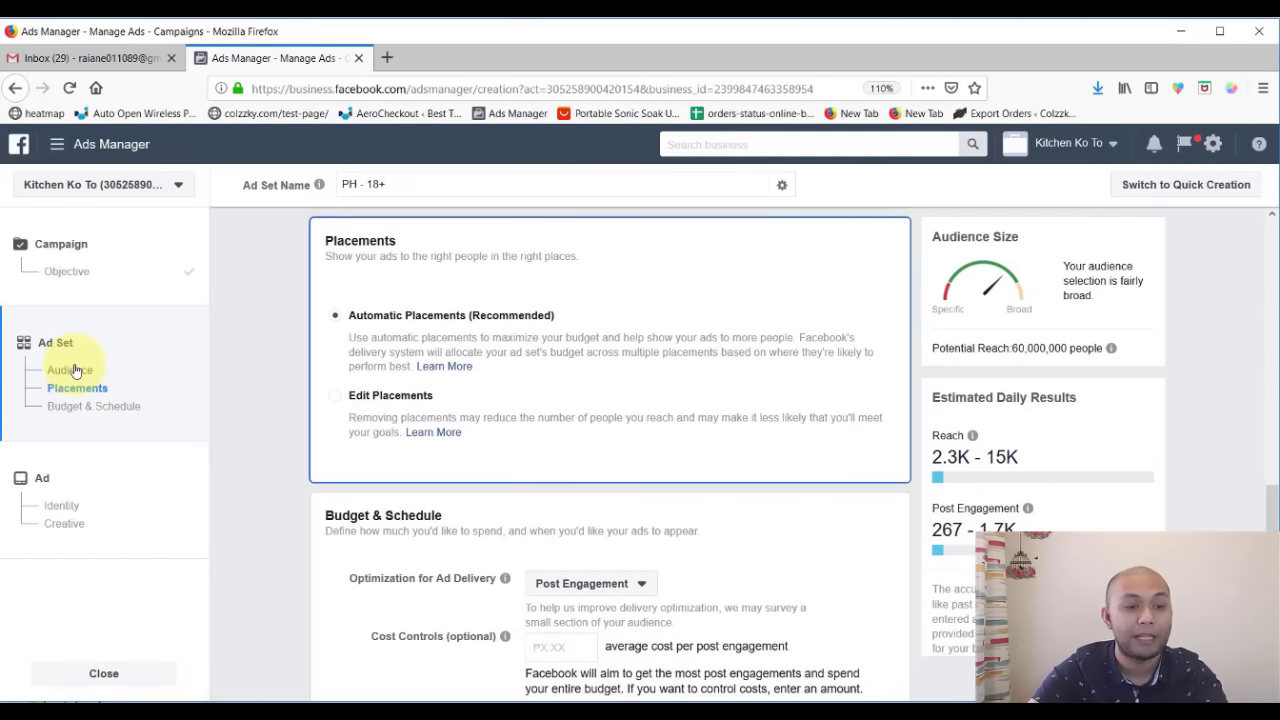
{"action": "left_click", "coordinate": [70, 410]}
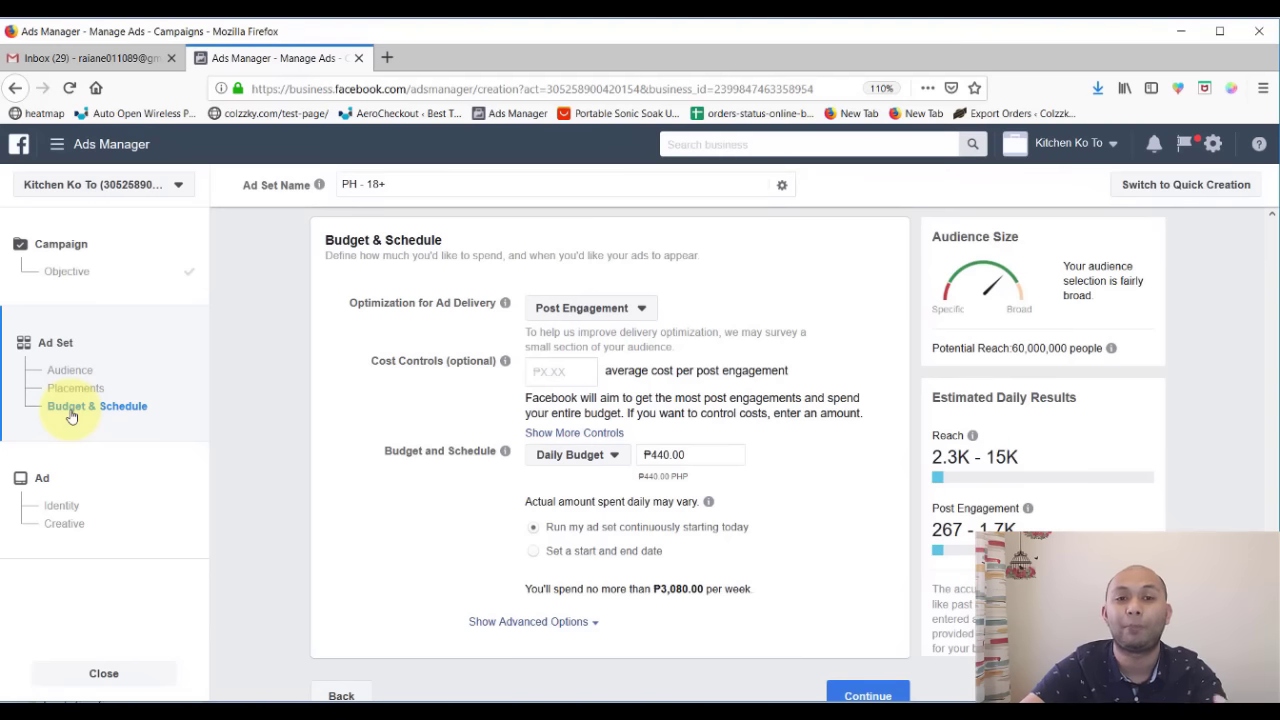
{"action": "left_click", "coordinate": [63, 373]}
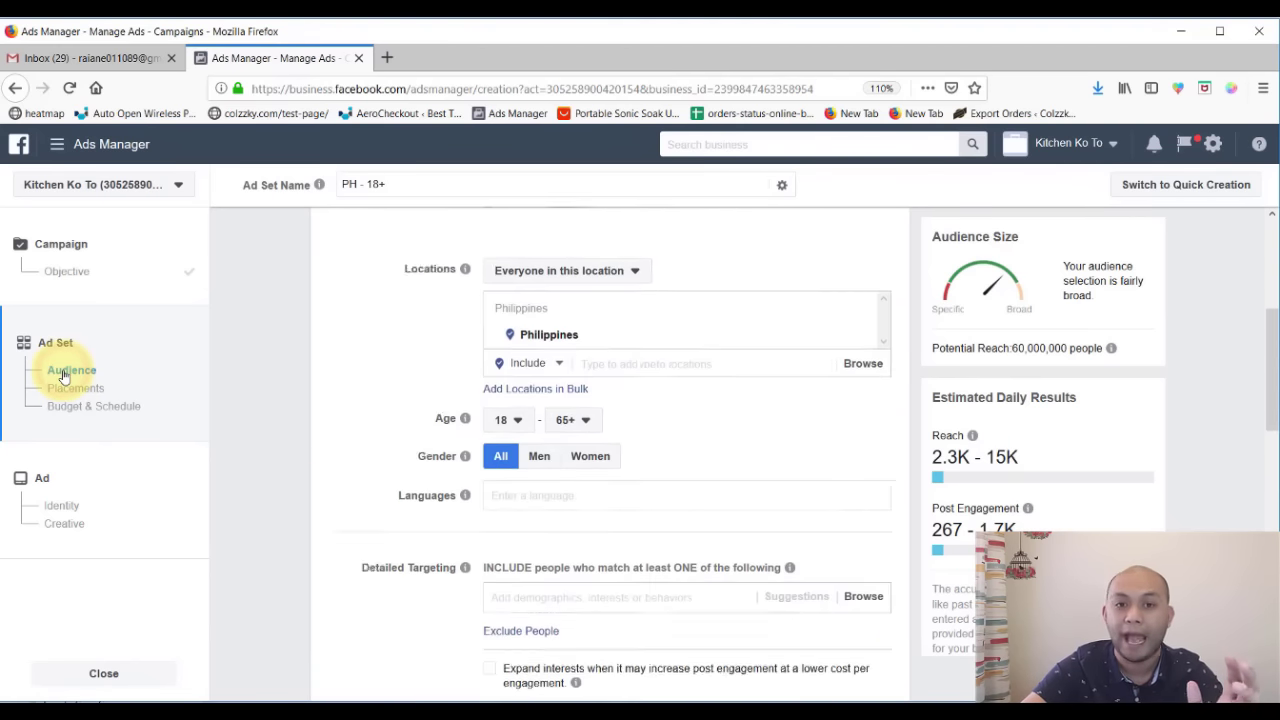
{"action": "scroll", "coordinate": [743, 329], "scroll_direction": "up", "scroll_amount": 2}
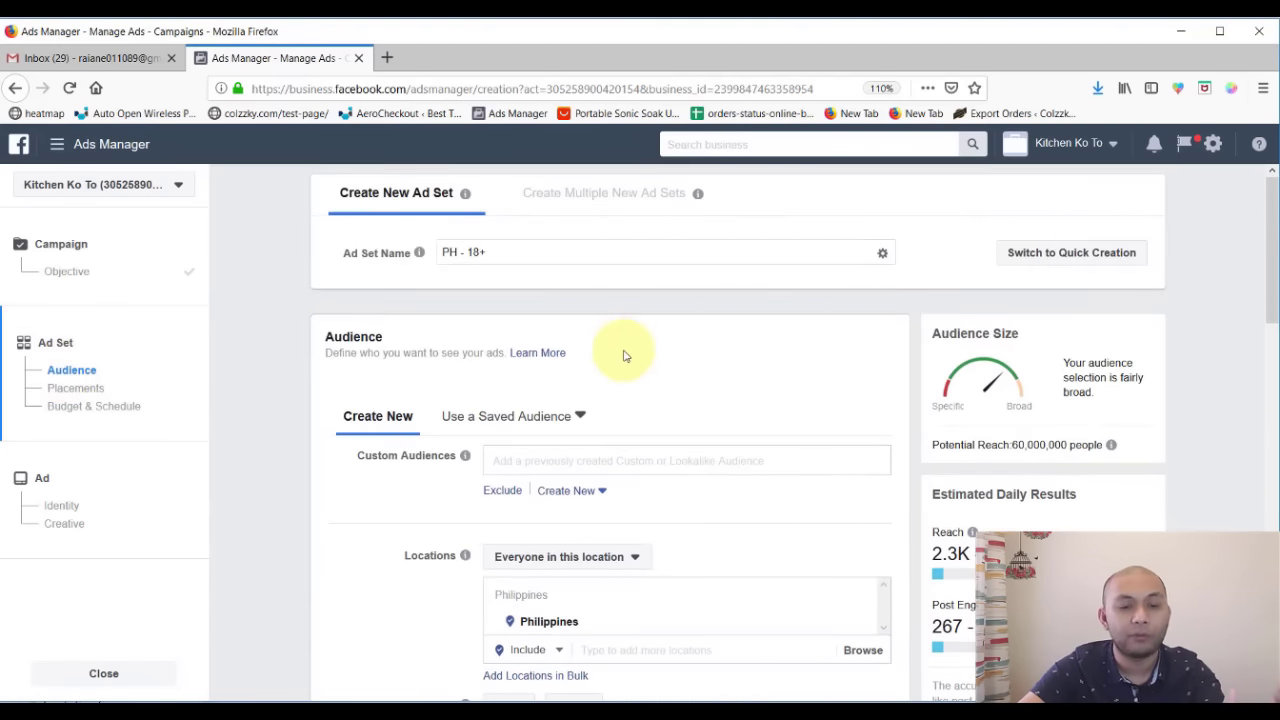
{"action": "scroll", "coordinate": [714, 366], "scroll_direction": "down", "scroll_amount": 1}
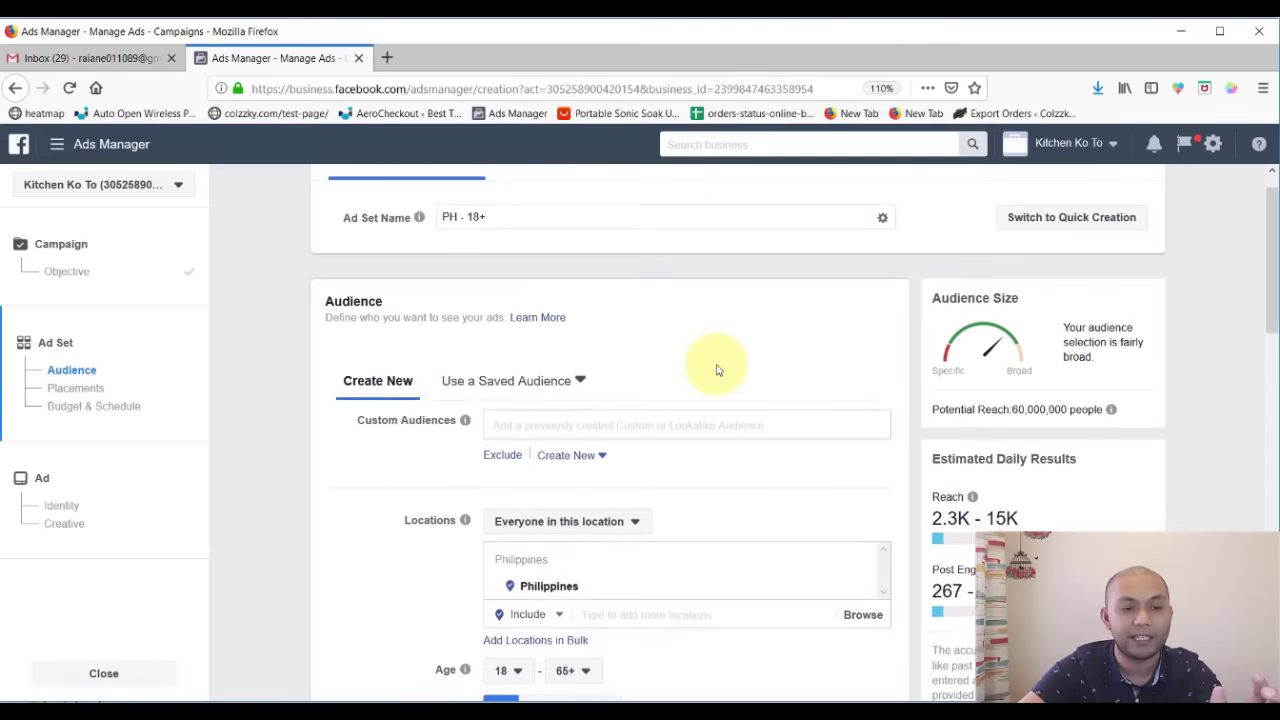
{"action": "left_click", "coordinate": [79, 281]}
{"action": "scroll", "coordinate": [740, 450], "scroll_direction": "down", "scroll_amount": 2}
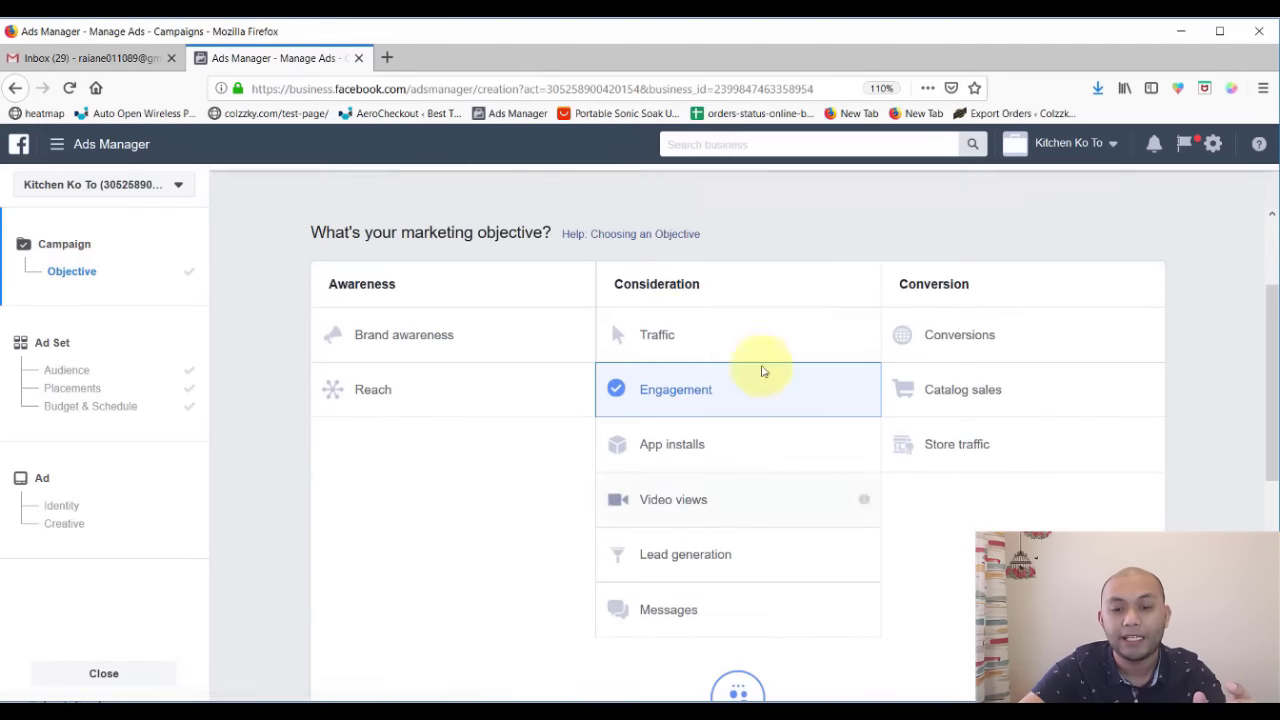
- Select Page likes, correct the campaign name to 'Engagement | Page Likes | Kitchen Ko To' and continue
{"action": "scroll", "coordinate": [563, 529], "scroll_direction": "down", "scroll_amount": 5}
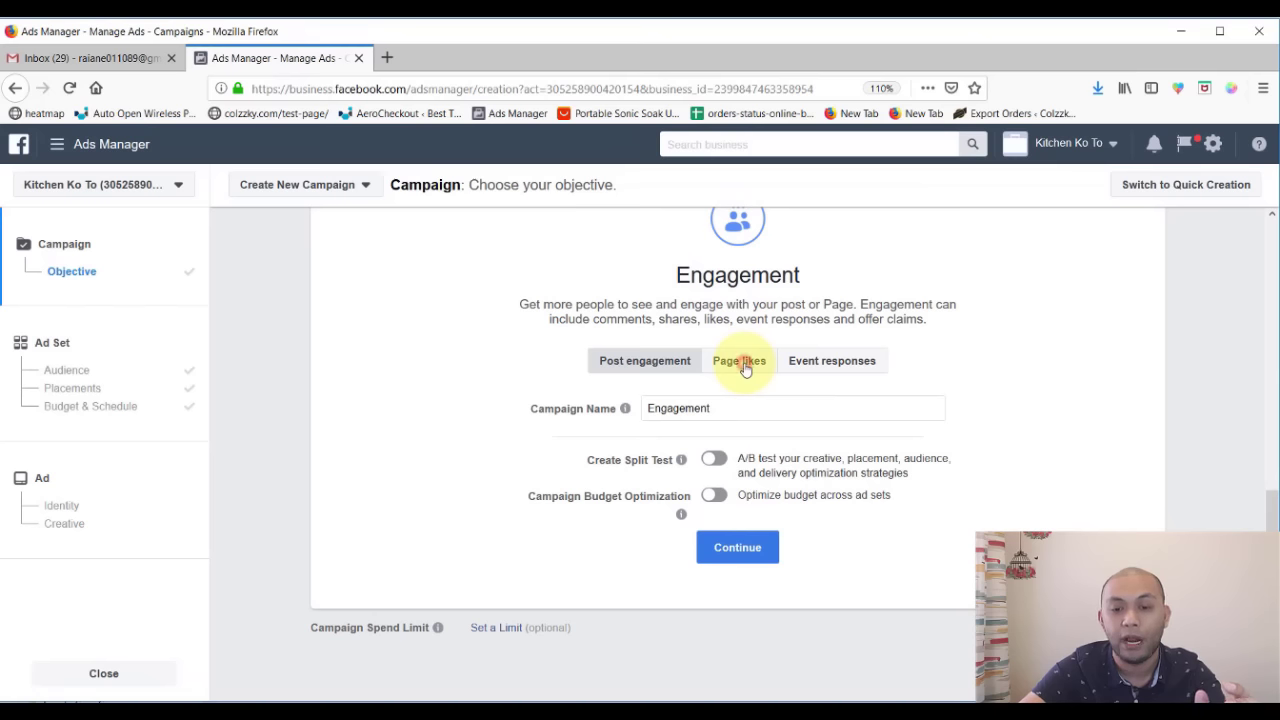
{"action": "left_click", "coordinate": [744, 366]}
{"action": "left_click", "coordinate": [752, 403]}
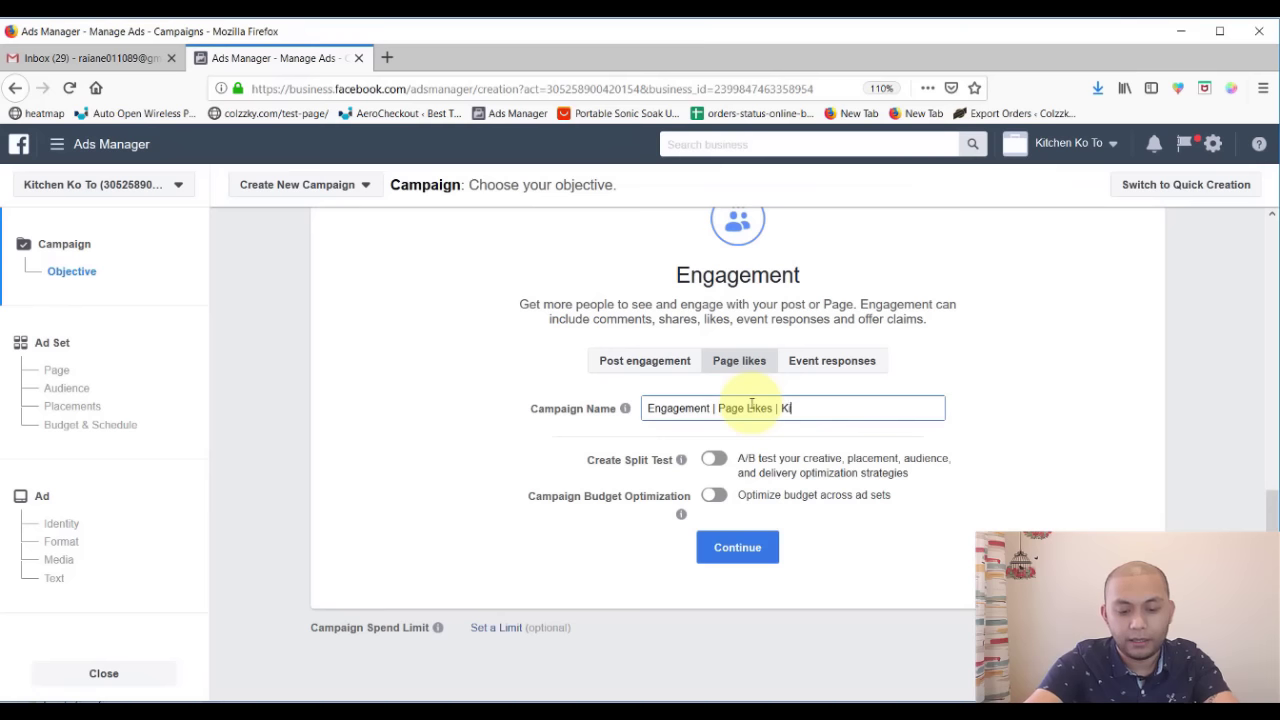
{"action": "type", "text": "itchen Ko To"}
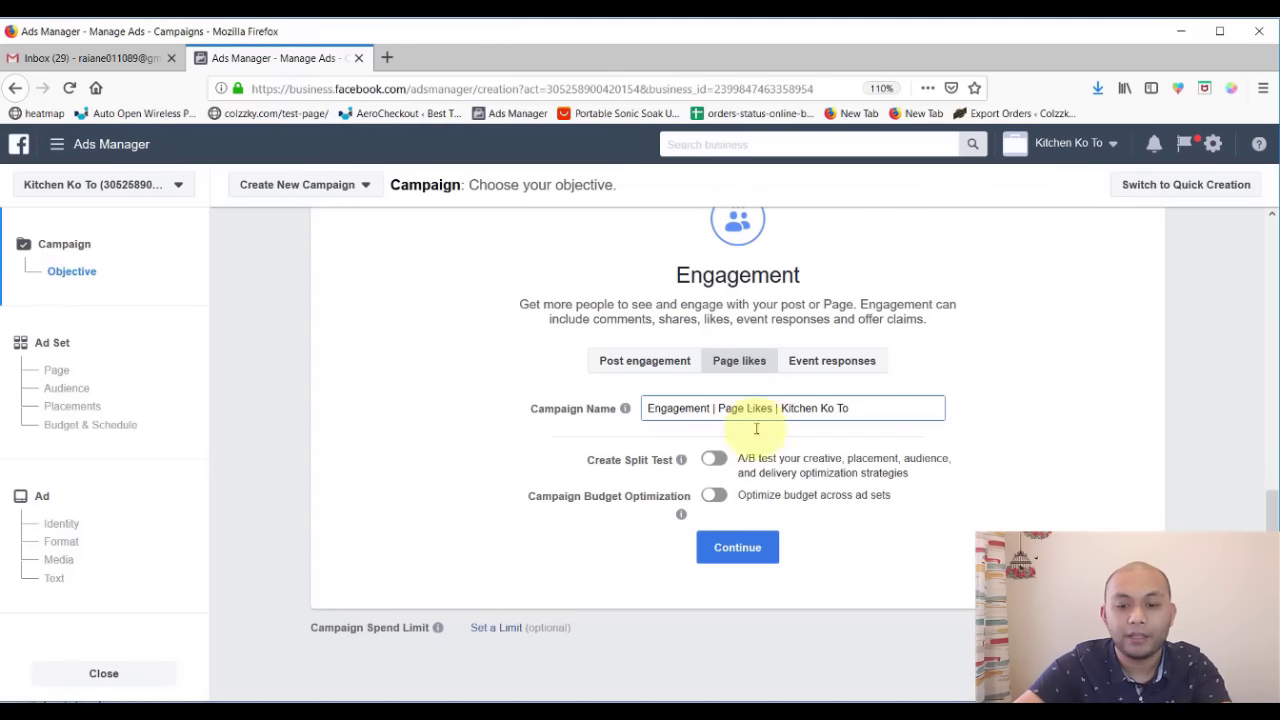
{"action": "left_click", "coordinate": [737, 547]}
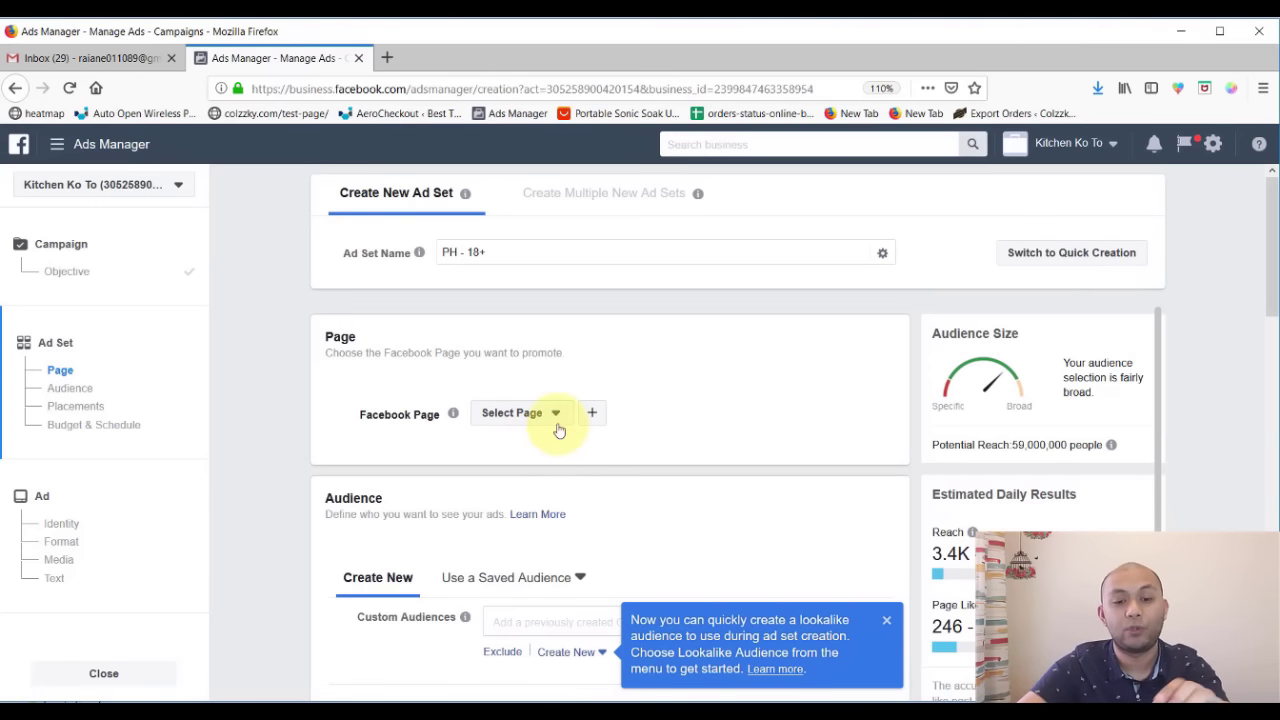
{"action": "left_click", "coordinate": [529, 413]}
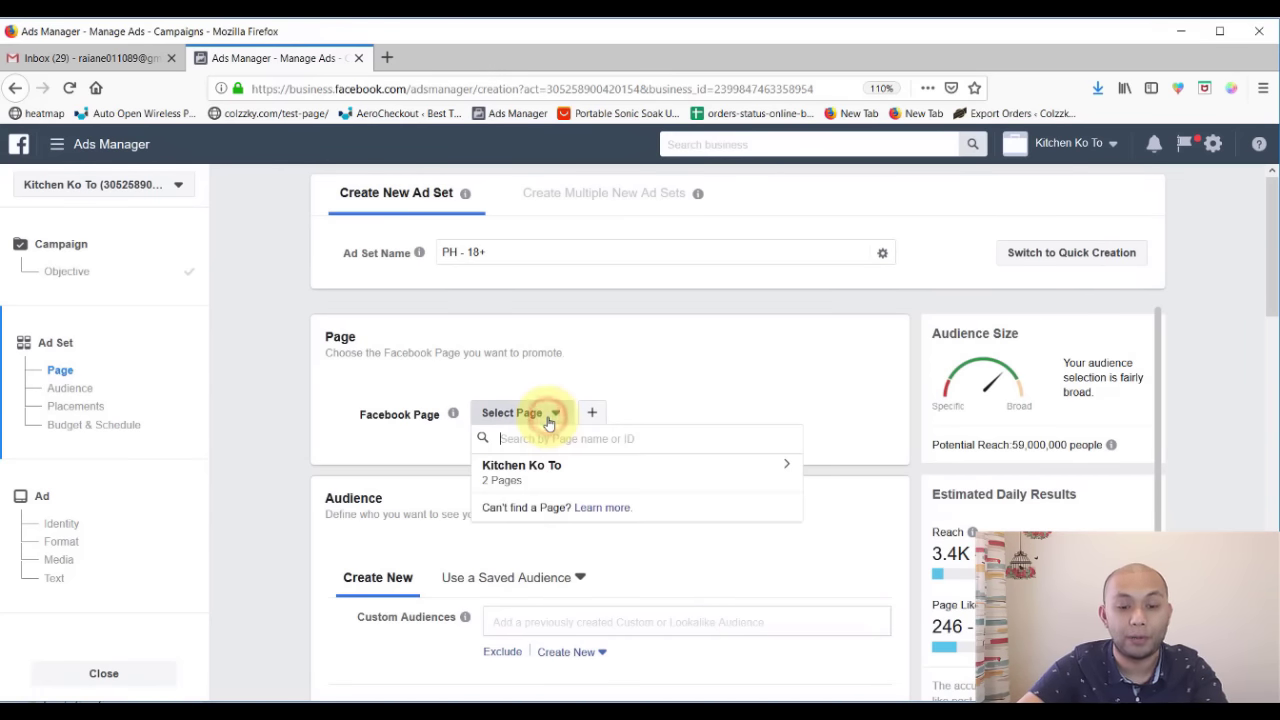
- Promote the Kitchen Ko To page and begin replacing the ad set name with 'Engagement'
{"action": "left_click", "coordinate": [524, 478]}
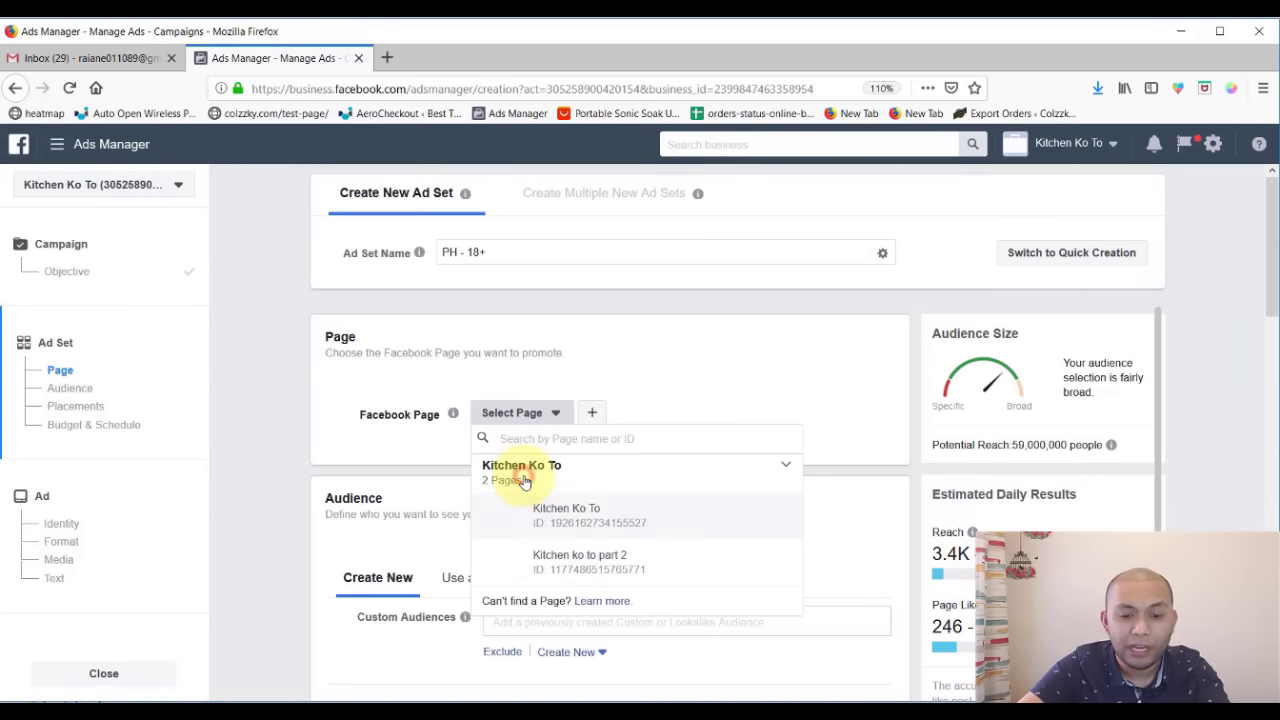
{"action": "left_click", "coordinate": [605, 527]}
{"action": "triple_click", "coordinate": [567, 251]}
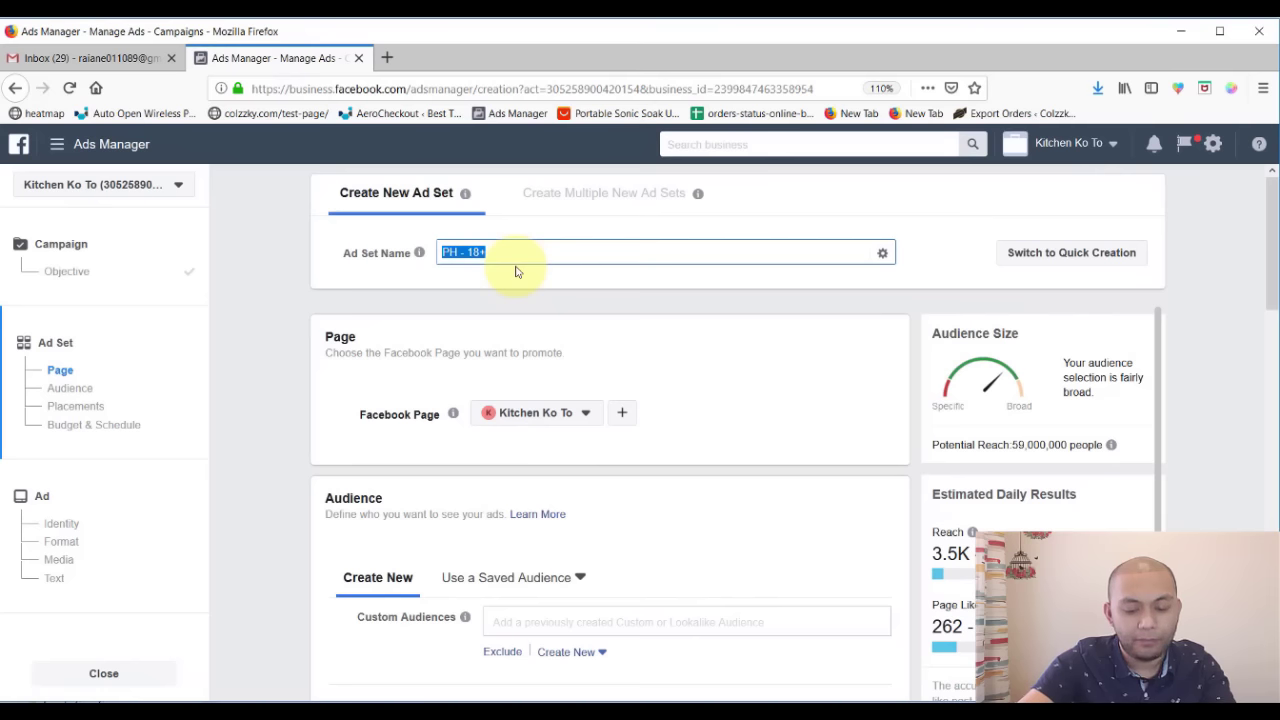
{"action": "type", "text": "Enga"}
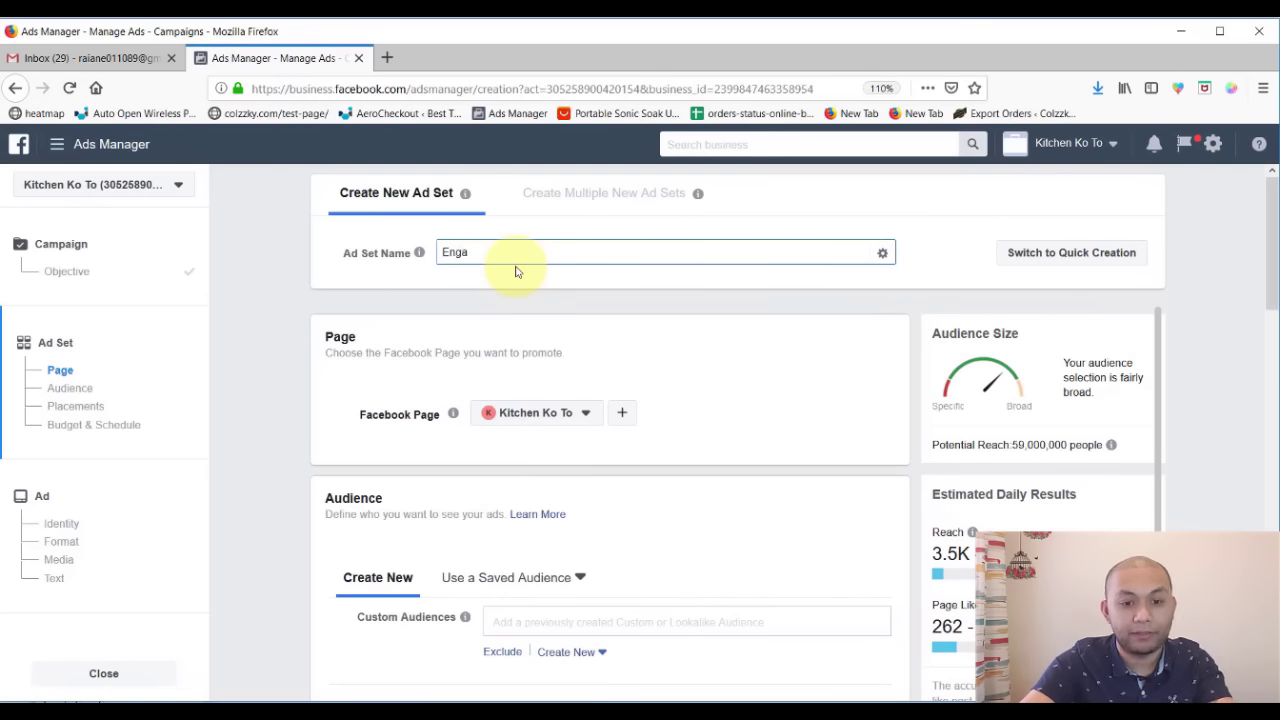
{"action": "type", "text": "gem"}
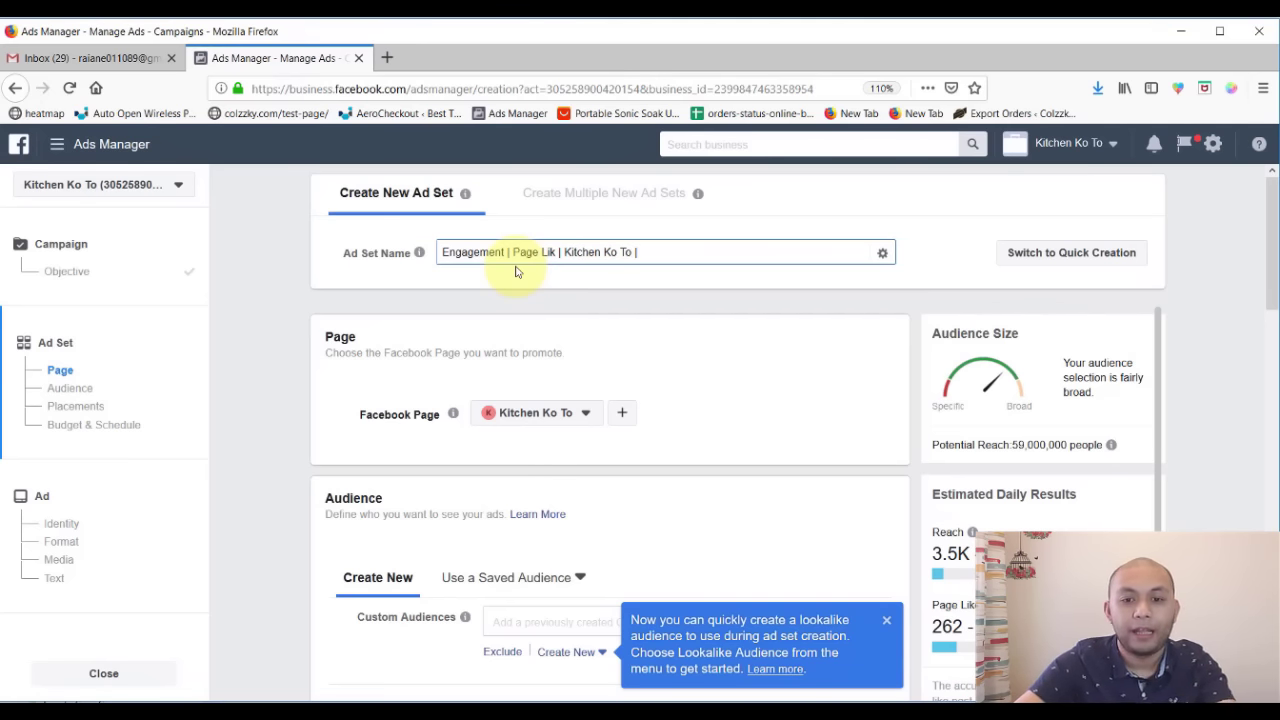
- Dismiss the lookalike tip and review the audience: Philippines, ages 18–65+, all genders, potential reach
{"action": "scroll", "coordinate": [710, 412], "scroll_direction": "down", "scroll_amount": 3}
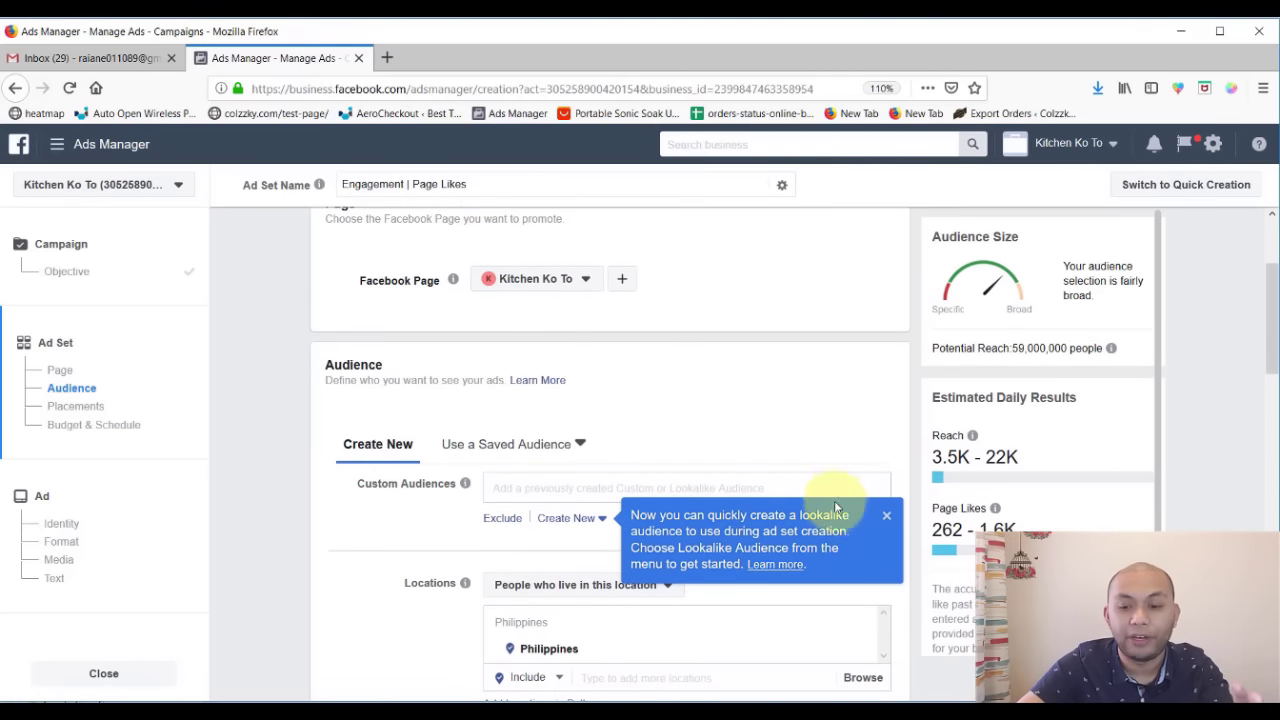
{"action": "left_click", "coordinate": [886, 517]}
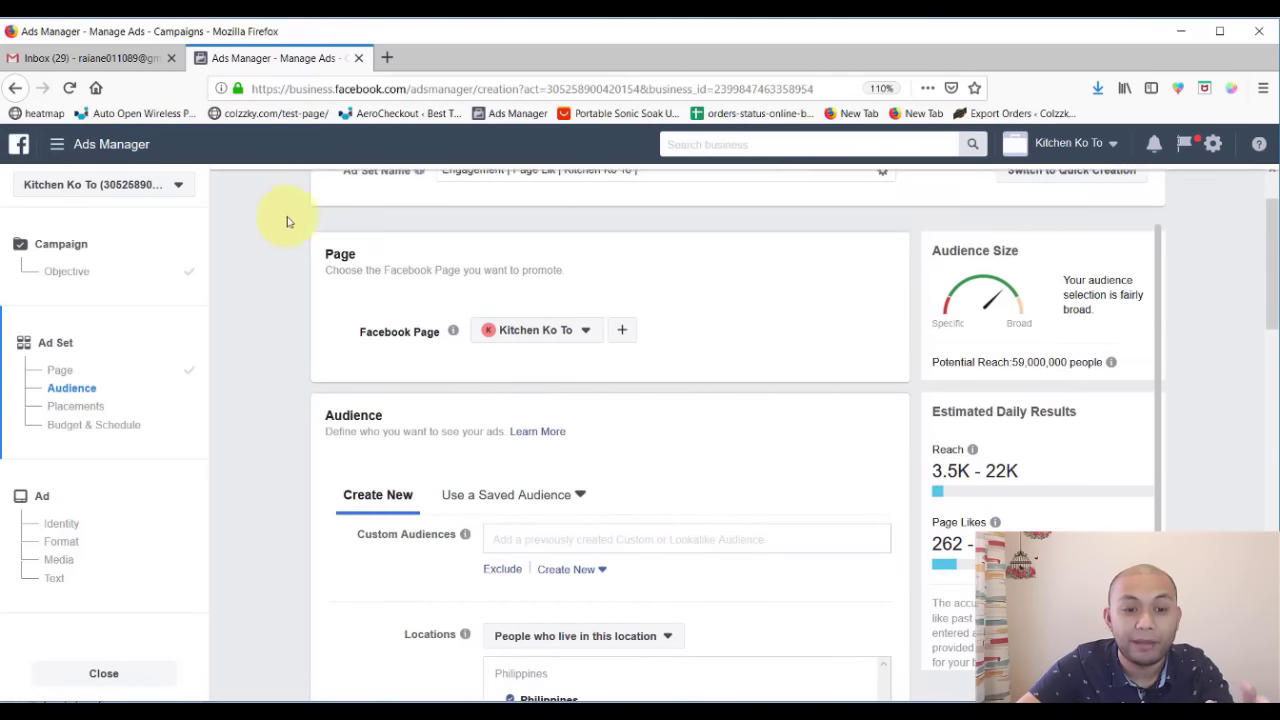
{"action": "scroll", "coordinate": [447, 457], "scroll_direction": "down", "scroll_amount": 2}
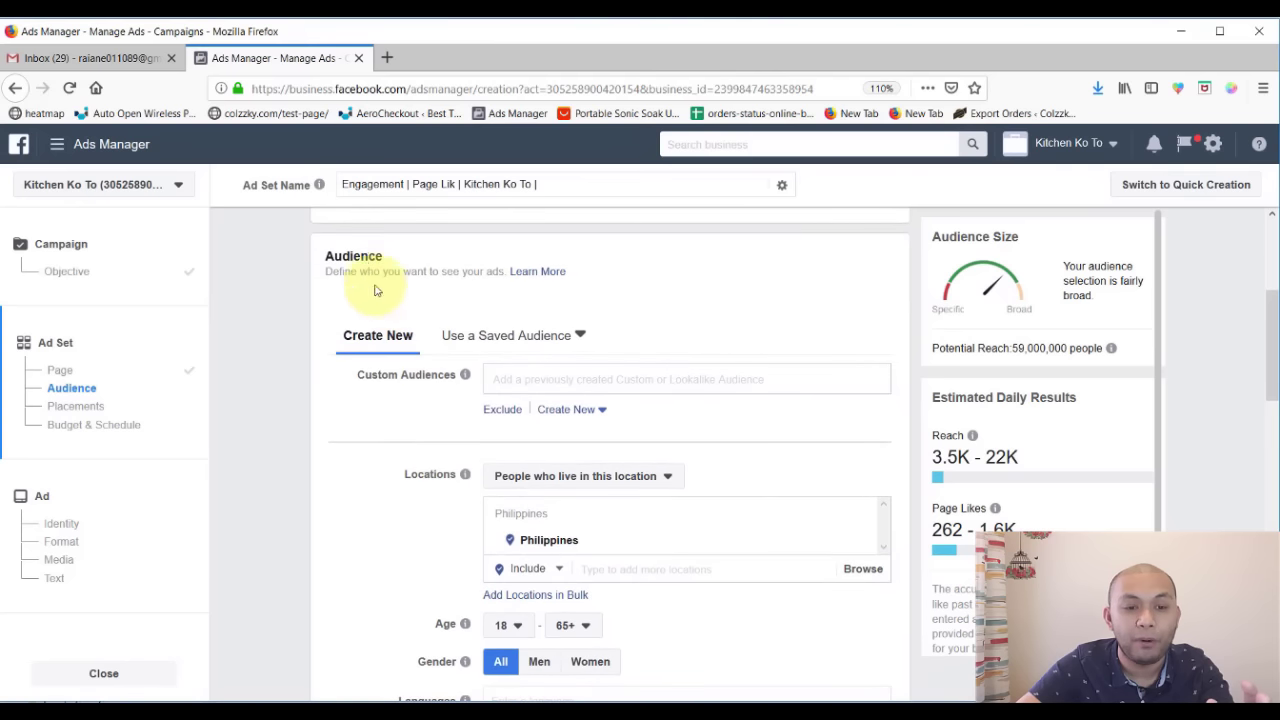
{"action": "double_click", "coordinate": [355, 256]}
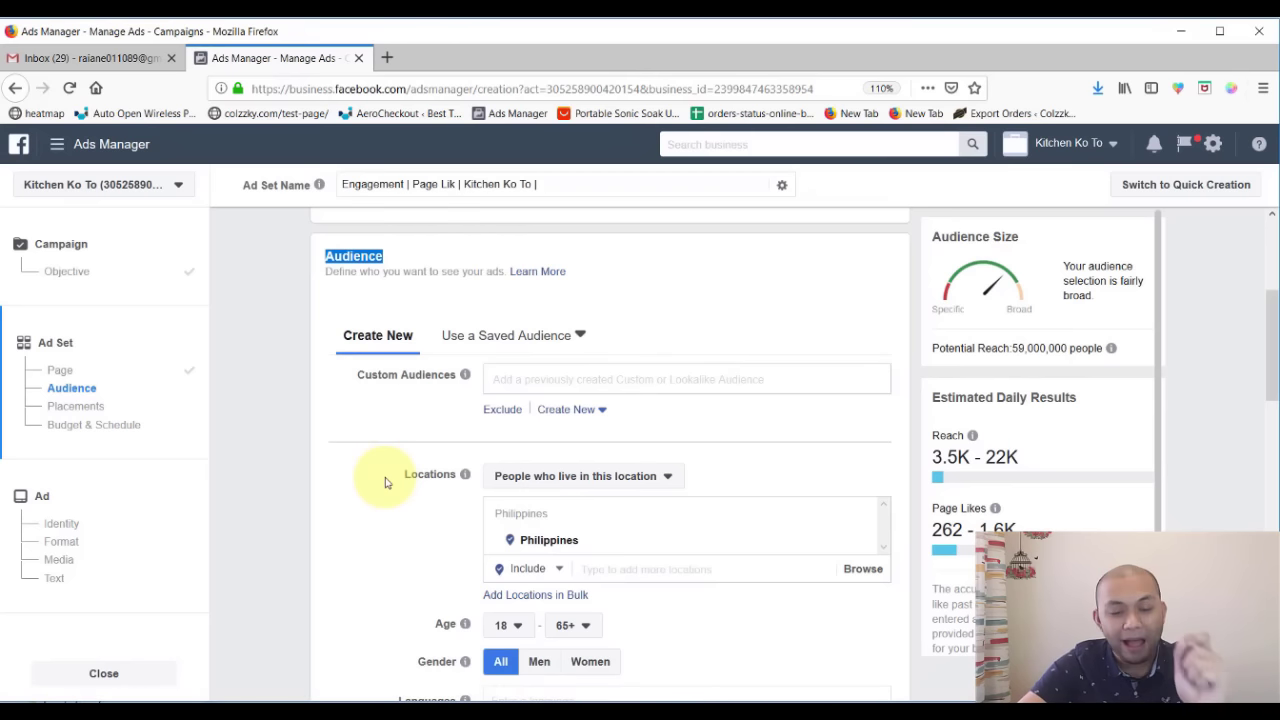
{"action": "scroll", "coordinate": [385, 483], "scroll_direction": "down", "scroll_amount": 3}
{"action": "scroll", "coordinate": [385, 483], "scroll_direction": "up", "scroll_amount": 1}
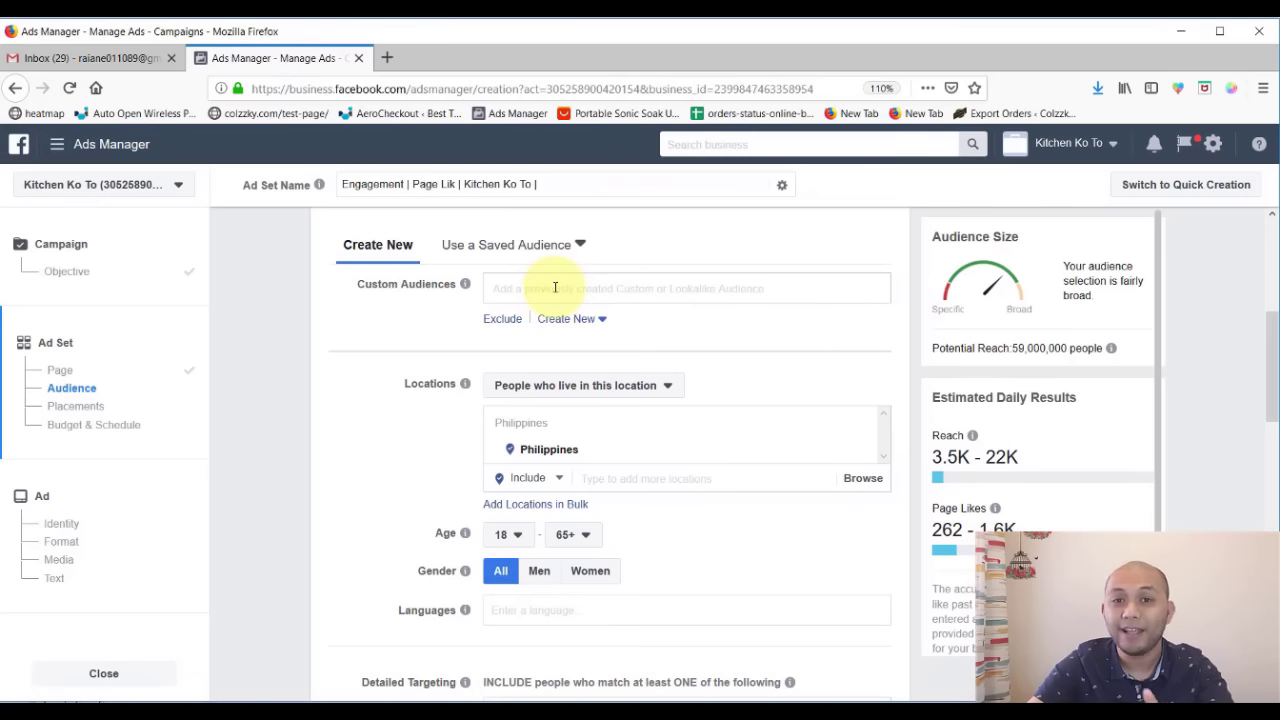
{"action": "scroll", "coordinate": [434, 429], "scroll_direction": "down", "scroll_amount": 2}
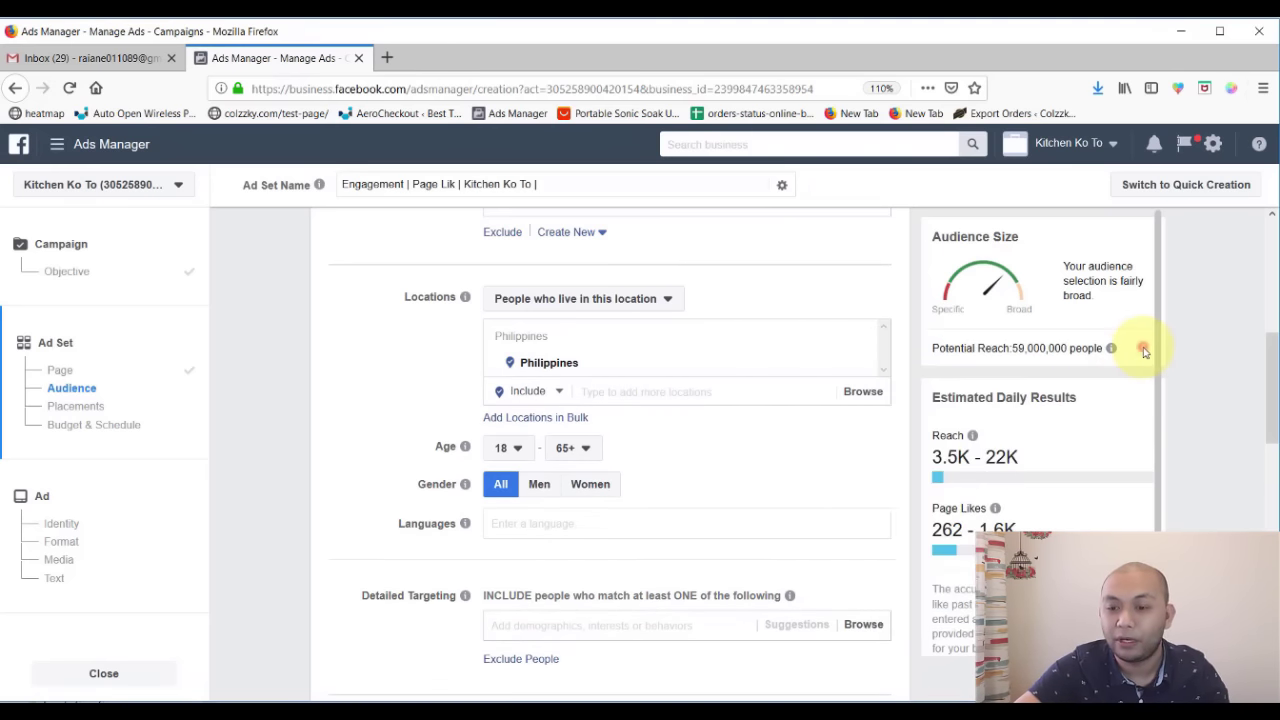
{"action": "left_click_drag", "start_coordinate": [1143, 350], "coordinate": [1131, 351]}
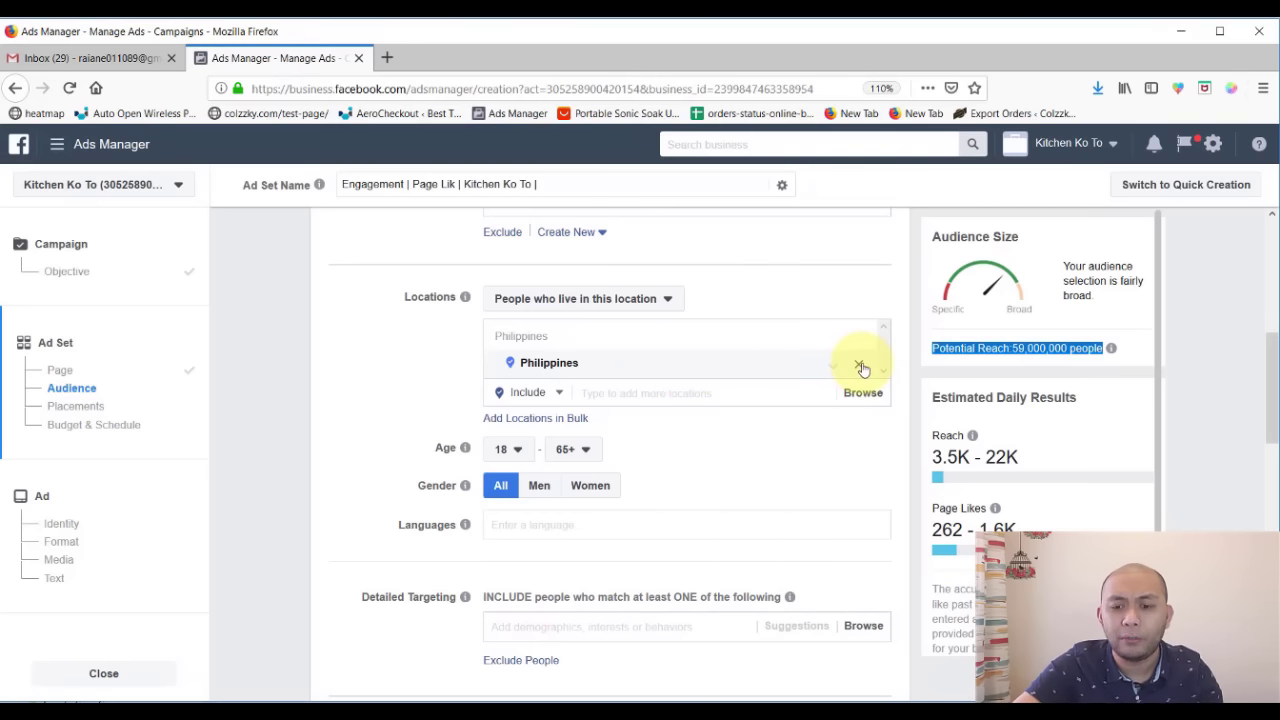
- Remove Philippines from the audience locations, then add and remove Metro Manila
{"action": "left_click", "coordinate": [858, 364]}
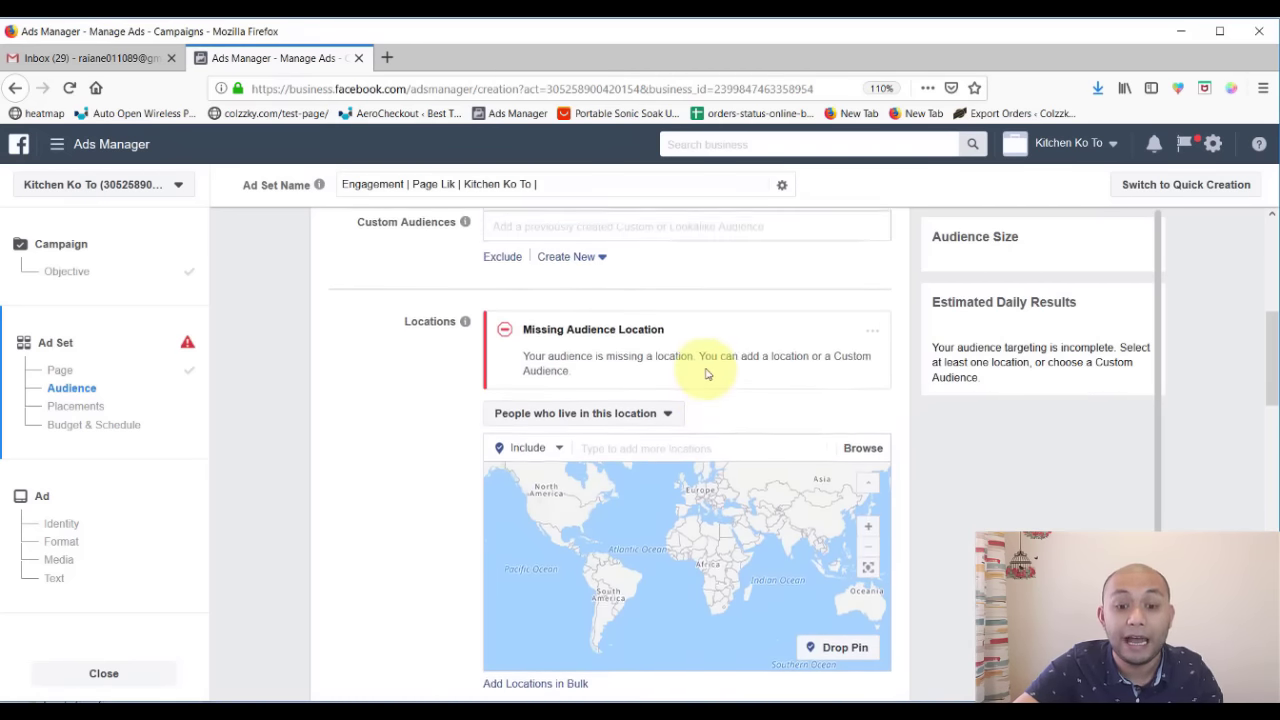
{"action": "scroll", "coordinate": [671, 380], "scroll_direction": "down", "scroll_amount": 1}
{"action": "left_click", "coordinate": [668, 390]}
{"action": "type", "text": "me"}
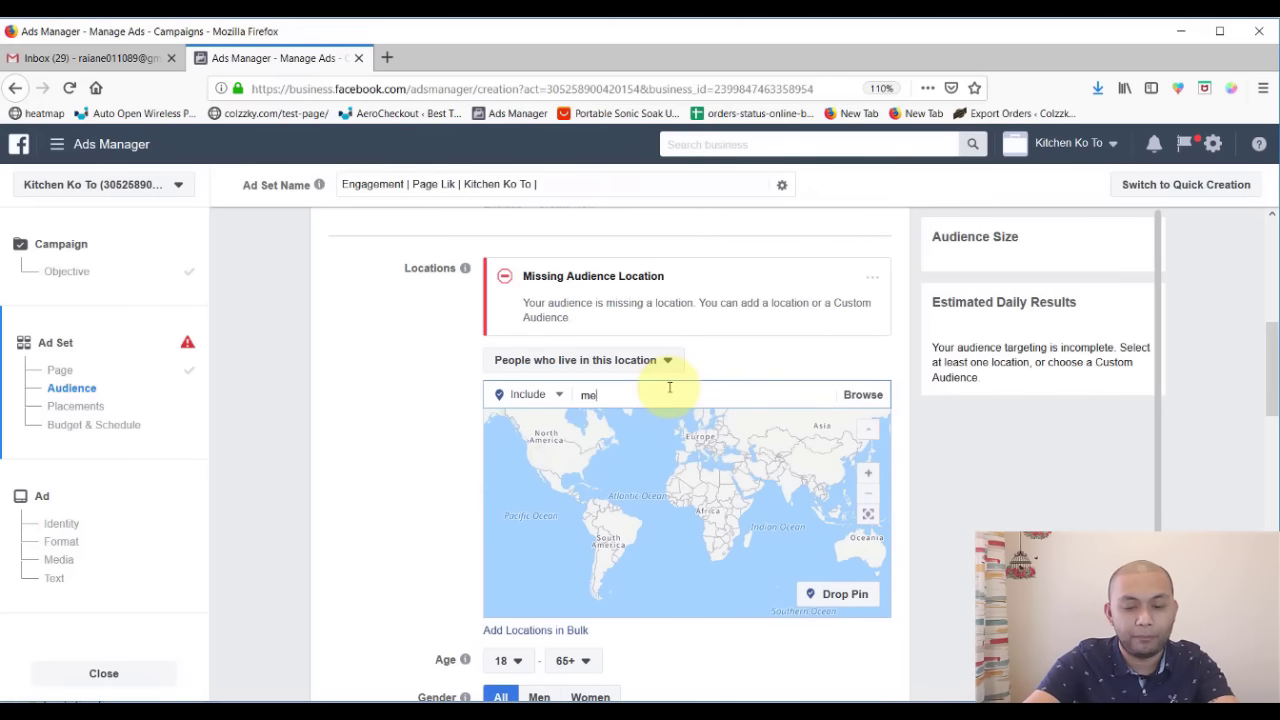
{"action": "type", "text": "tro man"}
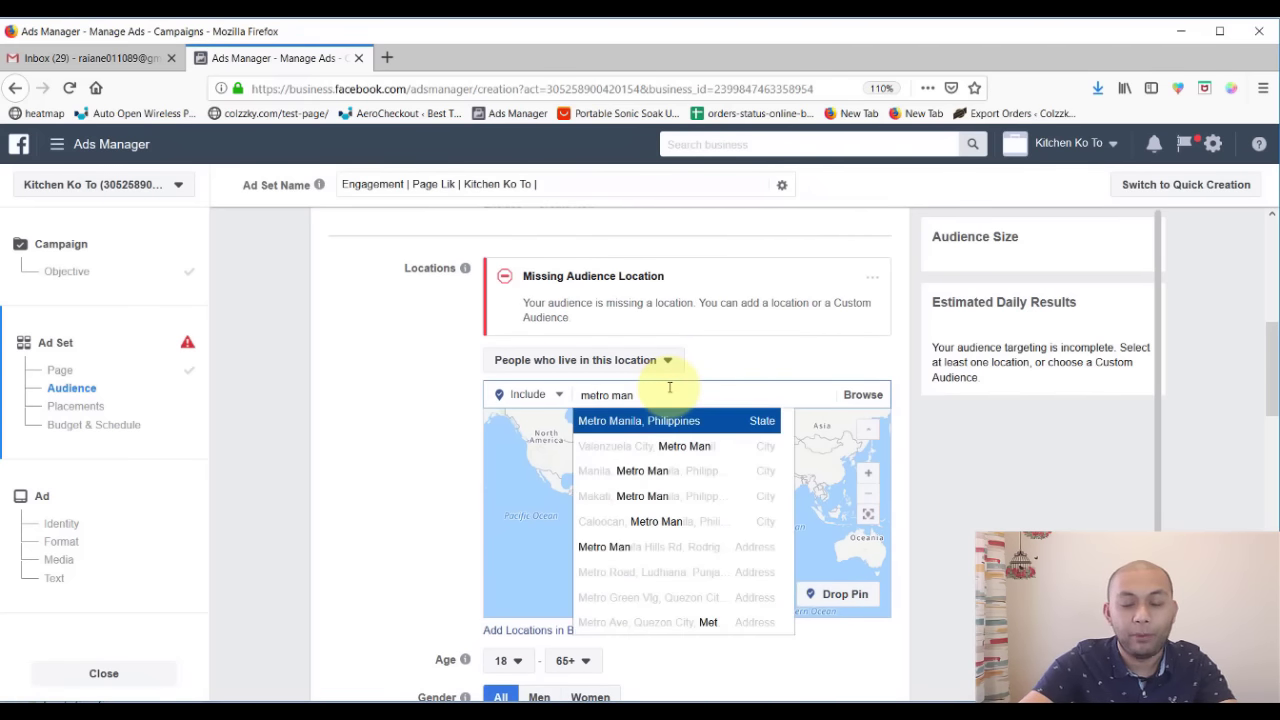
{"action": "type", "text": "ila"}
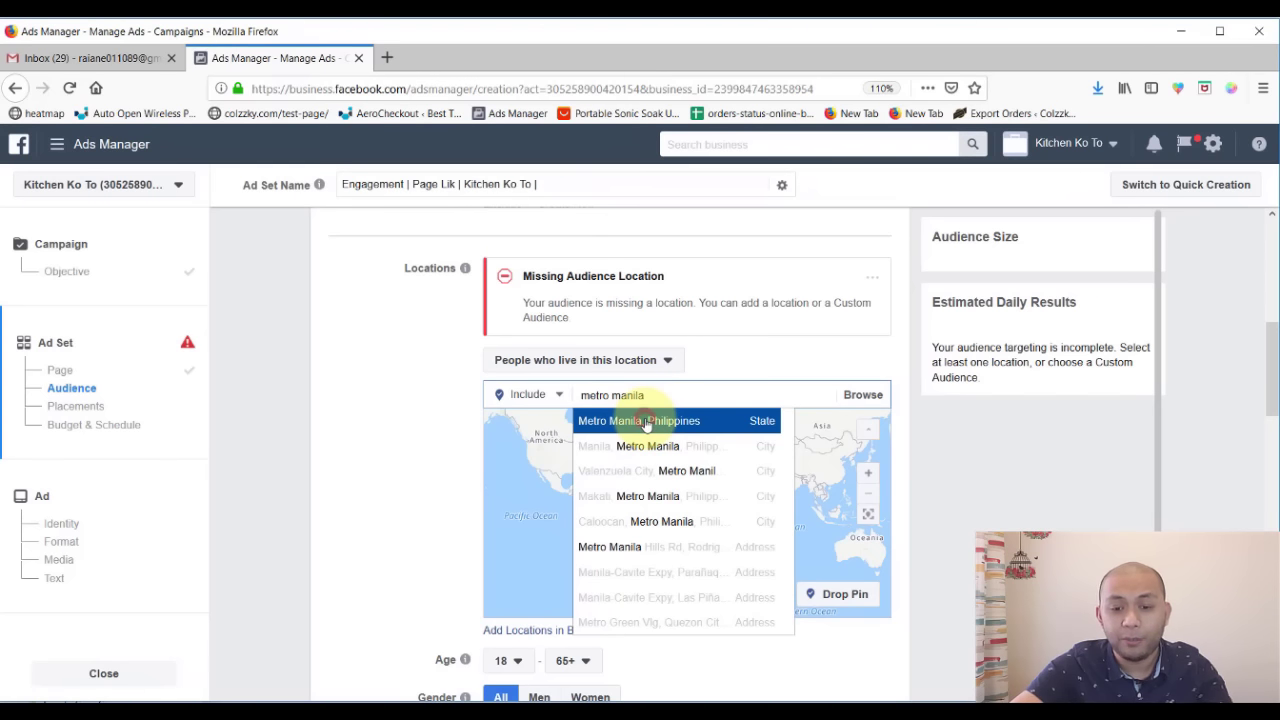
{"action": "left_click", "coordinate": [651, 420]}
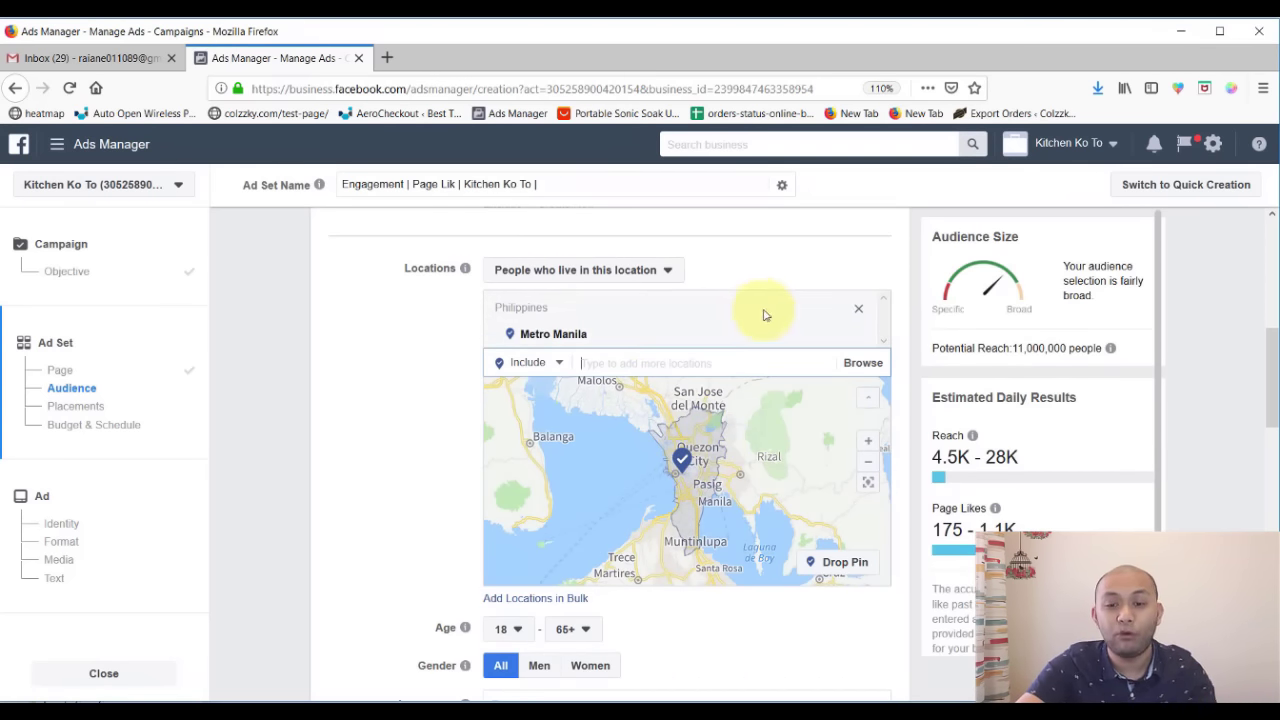
{"action": "left_click", "coordinate": [861, 310]}
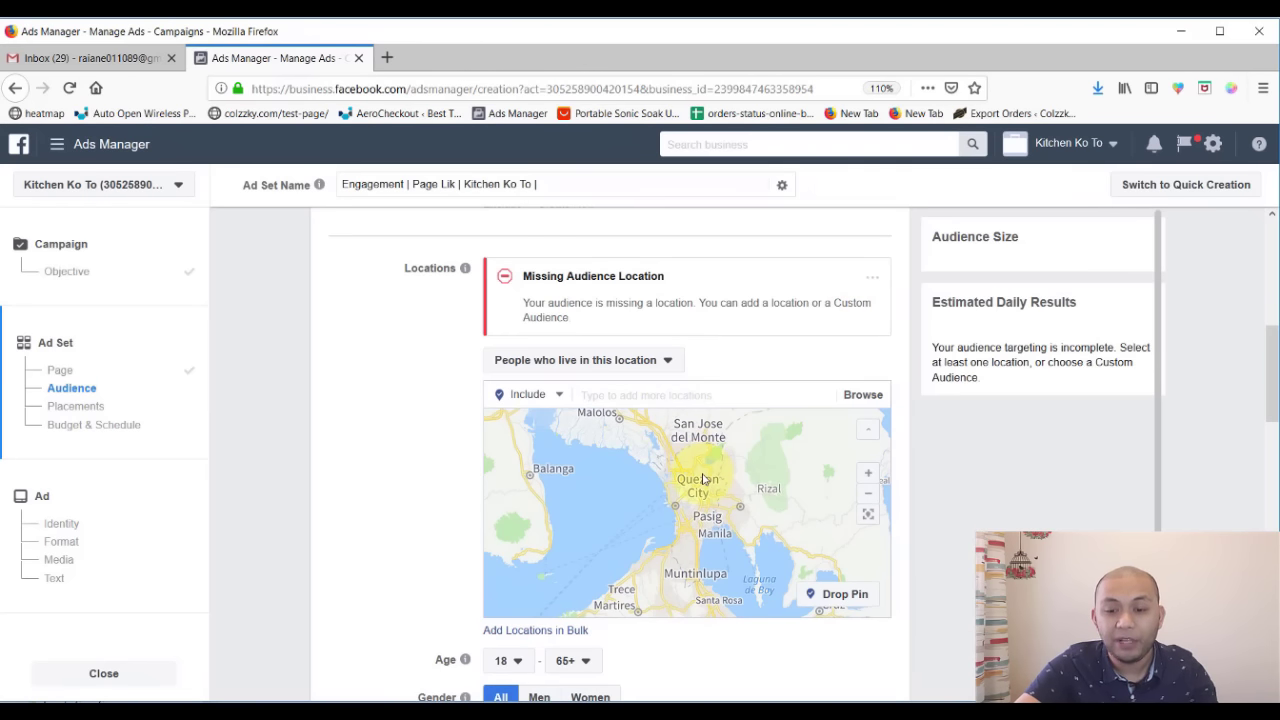
- Drop a location pin over Quezon City at (14.6017, 121.0092)
{"action": "left_click", "coordinate": [842, 594]}
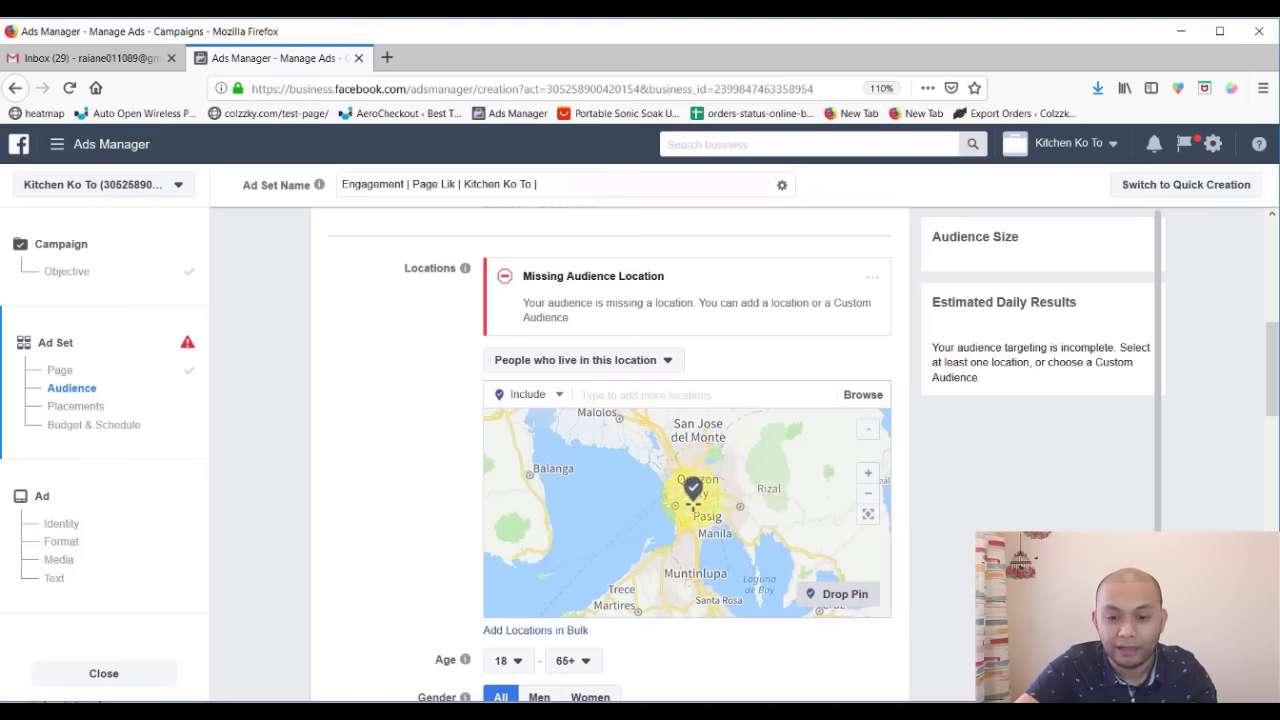
{"action": "left_click", "coordinate": [683, 503]}
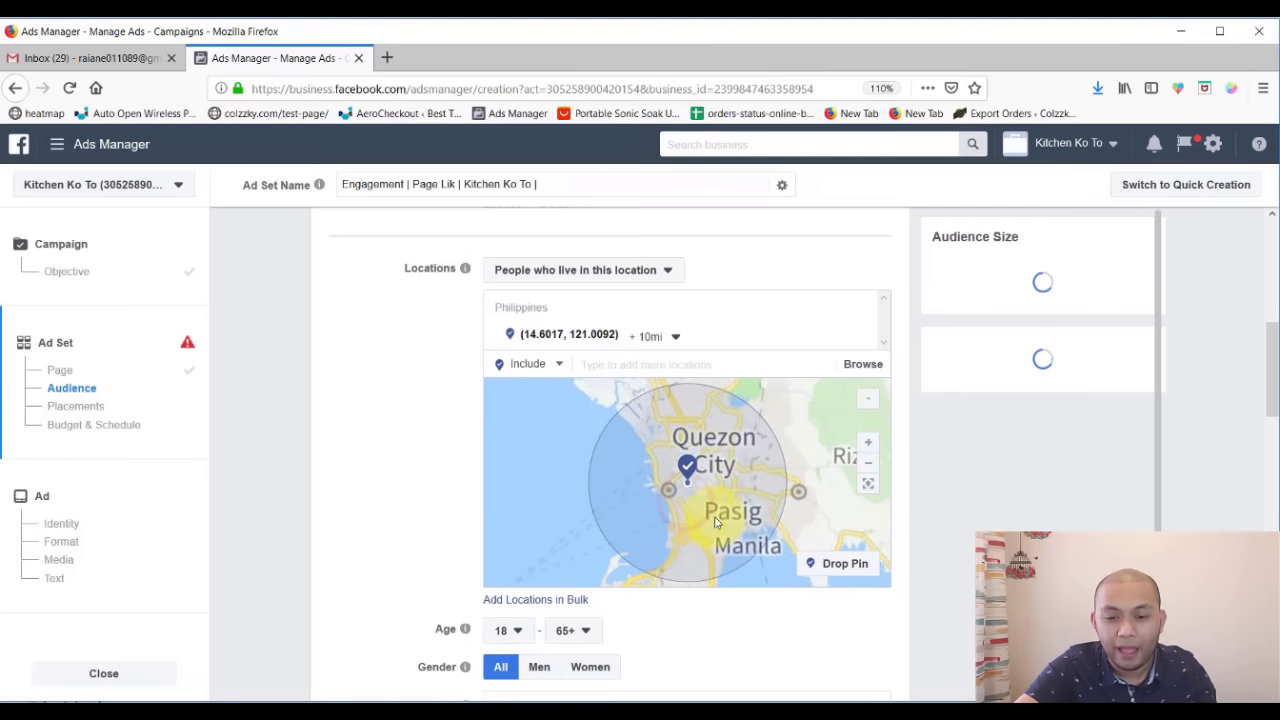
{"action": "left_click", "coordinate": [687, 470]}
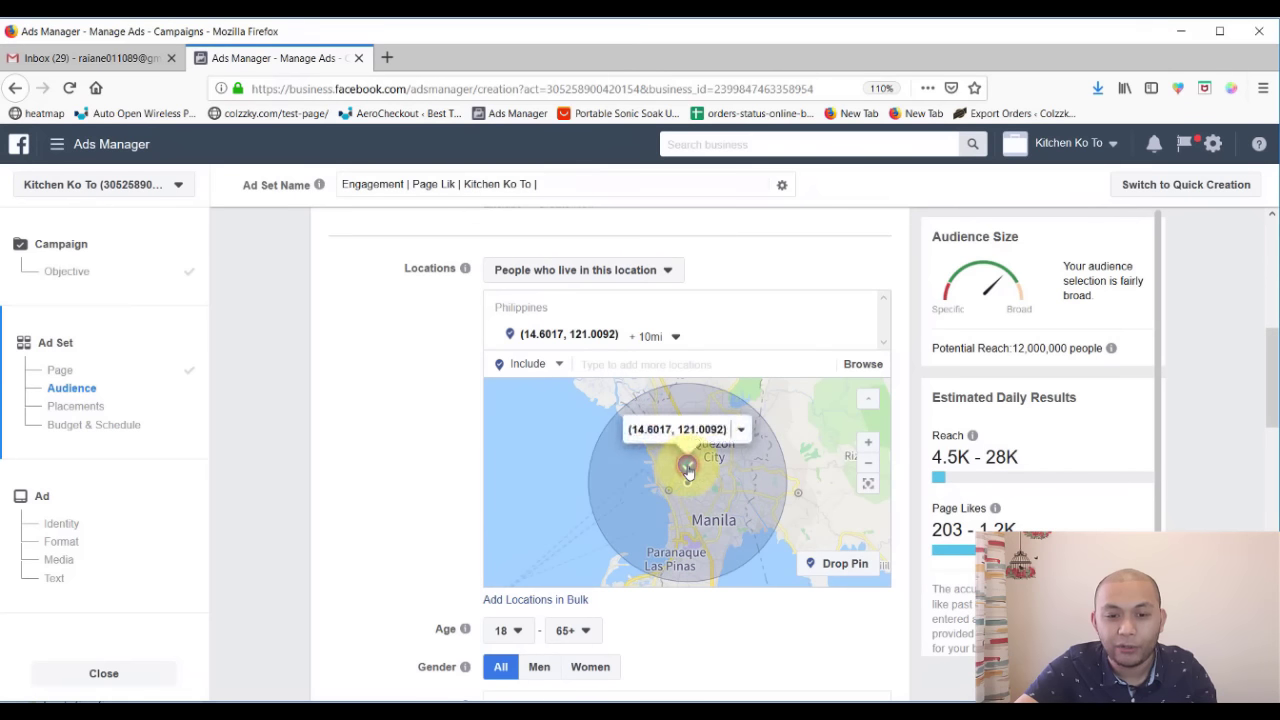
{"action": "left_click", "coordinate": [741, 429]}
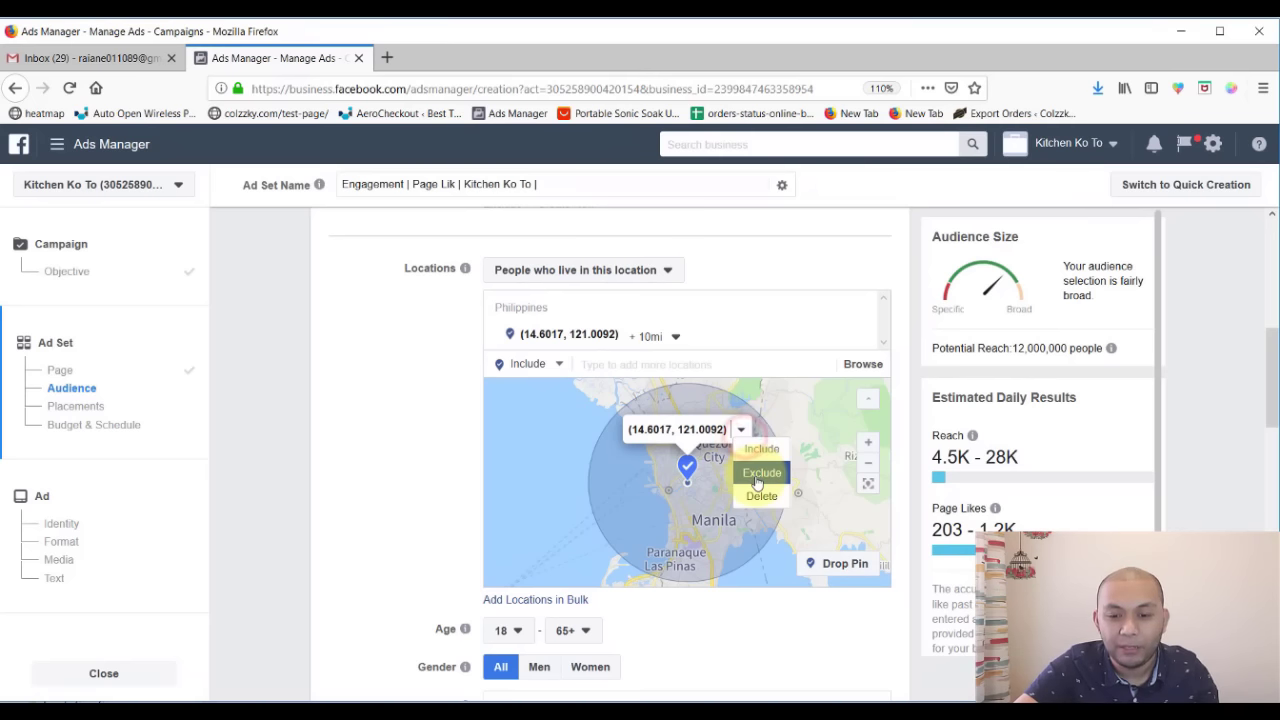
- Set the pinned location's radius to the 50-mile maximum
{"action": "left_click", "coordinate": [664, 337]}
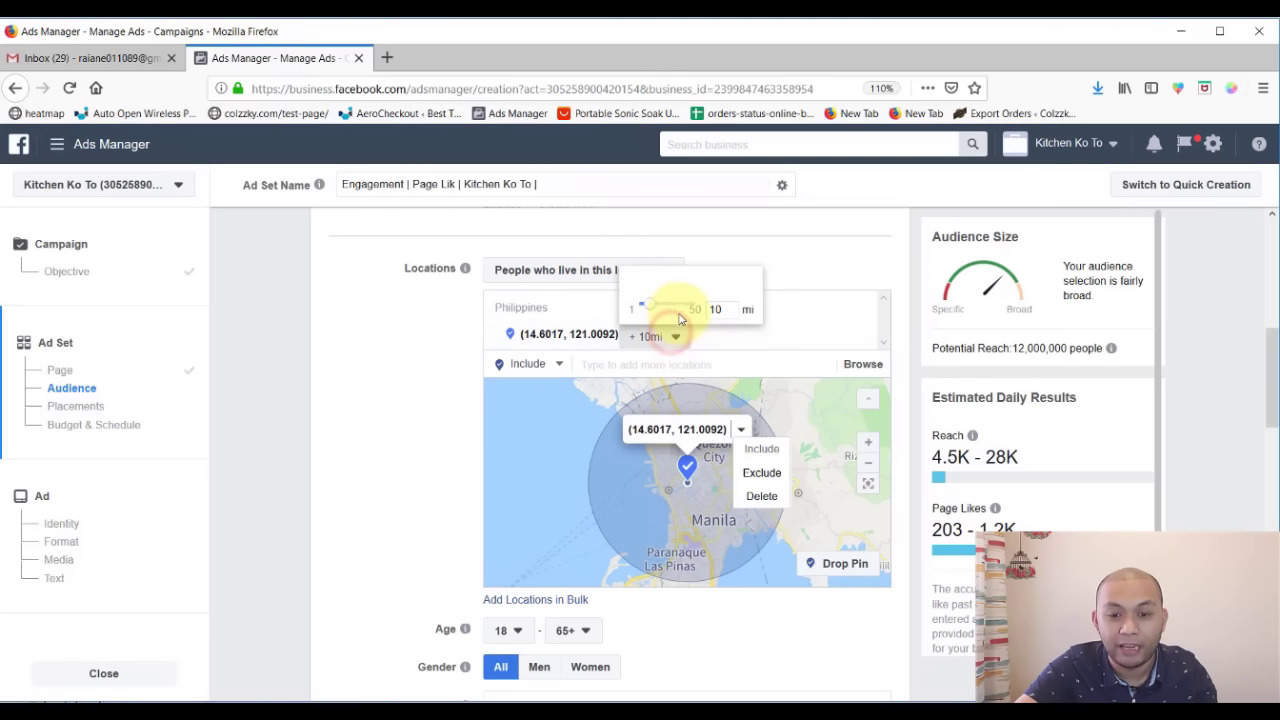
{"action": "left_click", "coordinate": [650, 306]}
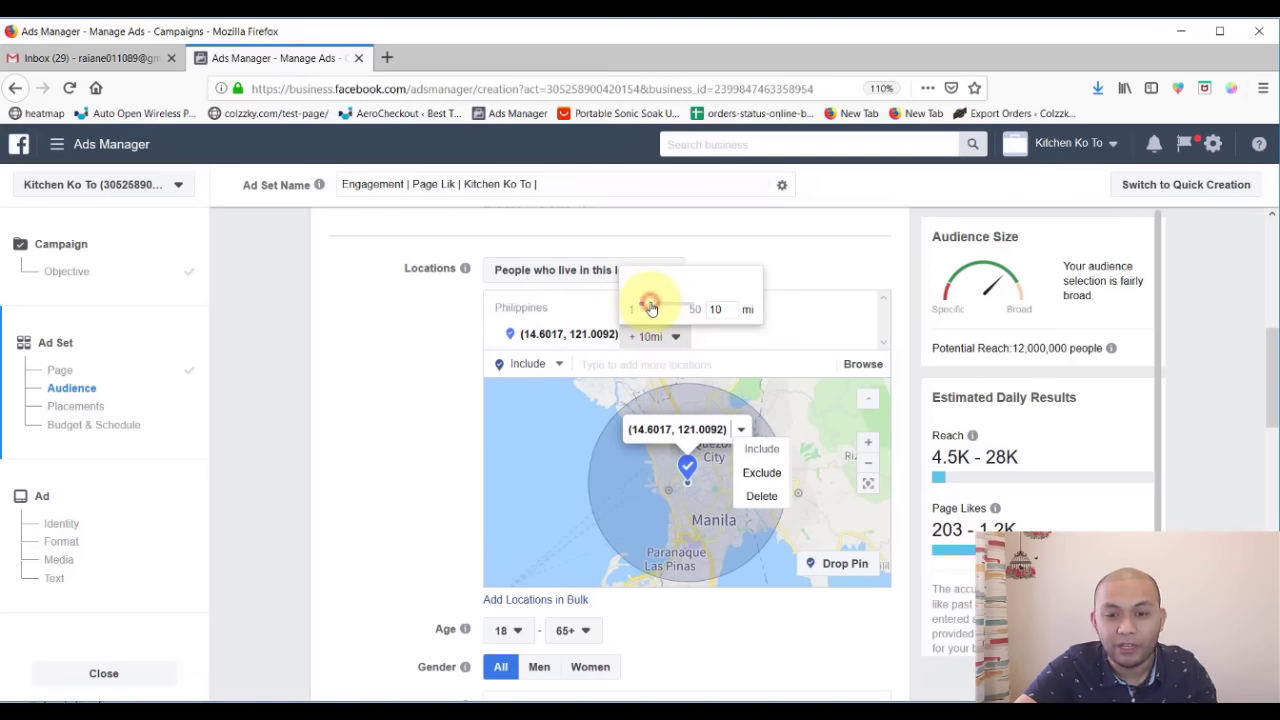
{"action": "left_click_drag", "start_coordinate": [650, 306], "coordinate": [662, 312]}
{"action": "left_click", "coordinate": [672, 338]}
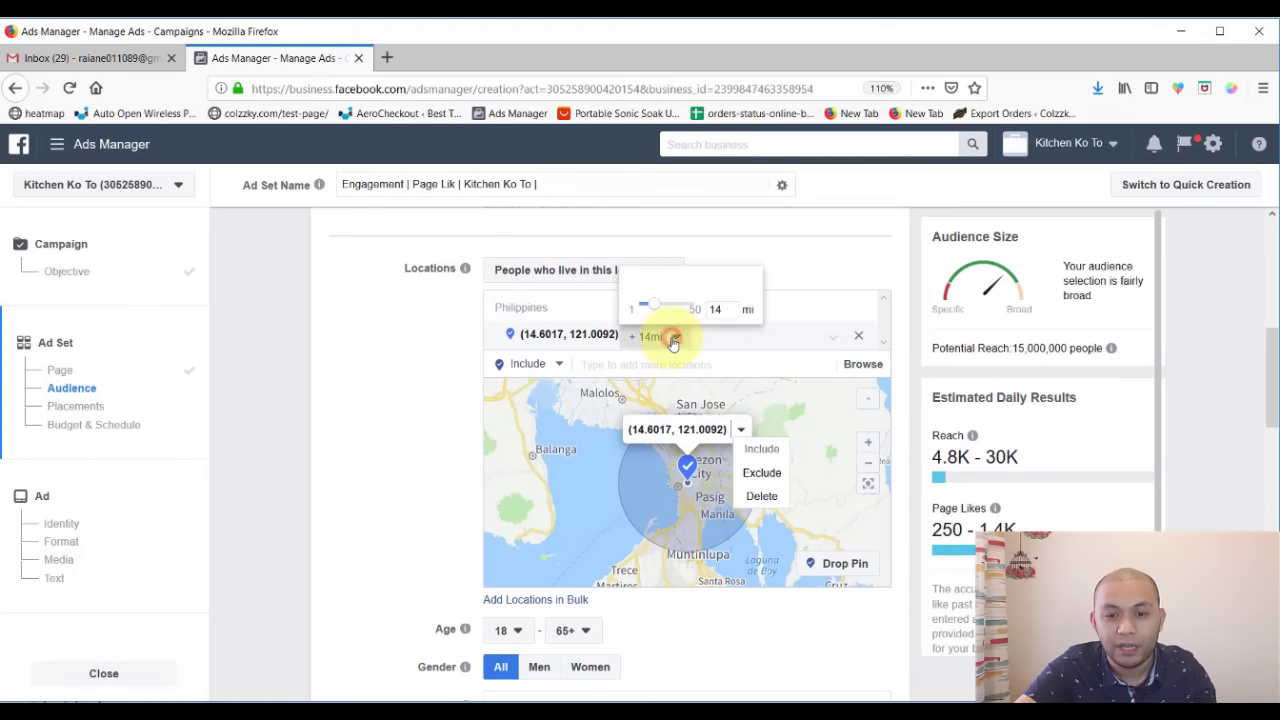
{"action": "double_click", "coordinate": [715, 309]}
{"action": "type", "text": "50"}
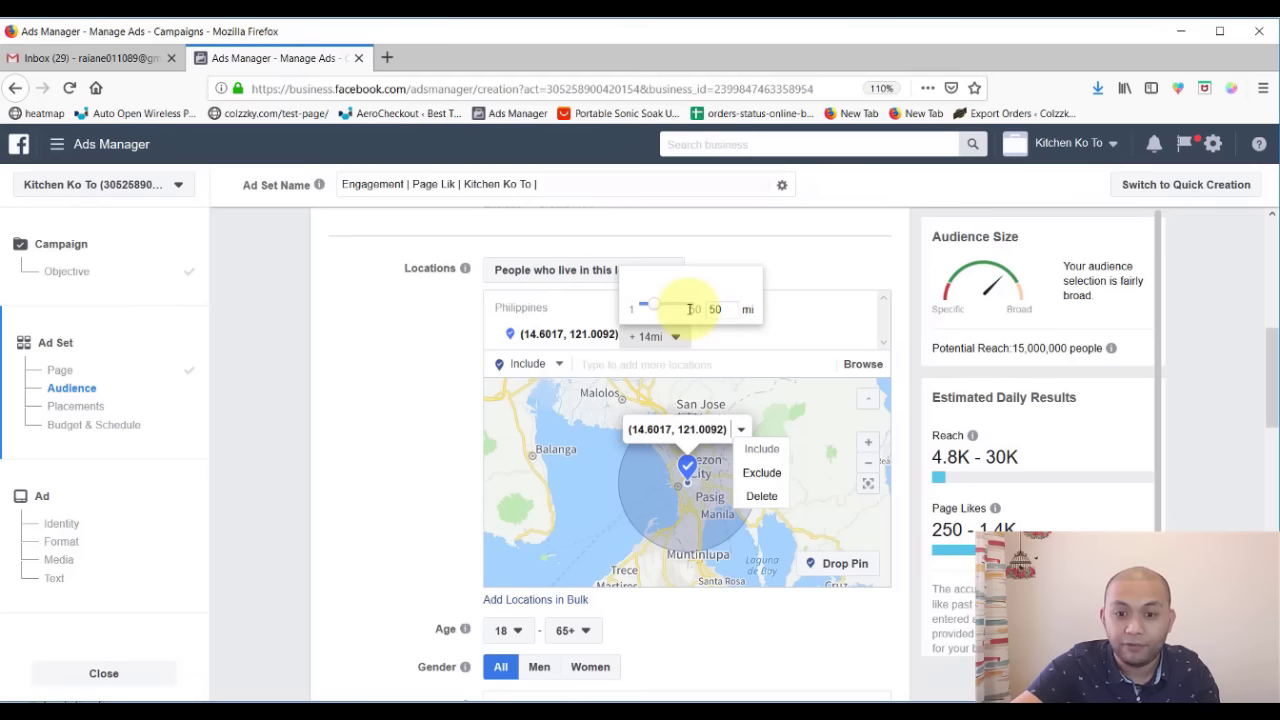
{"action": "left_click", "coordinate": [650, 308]}
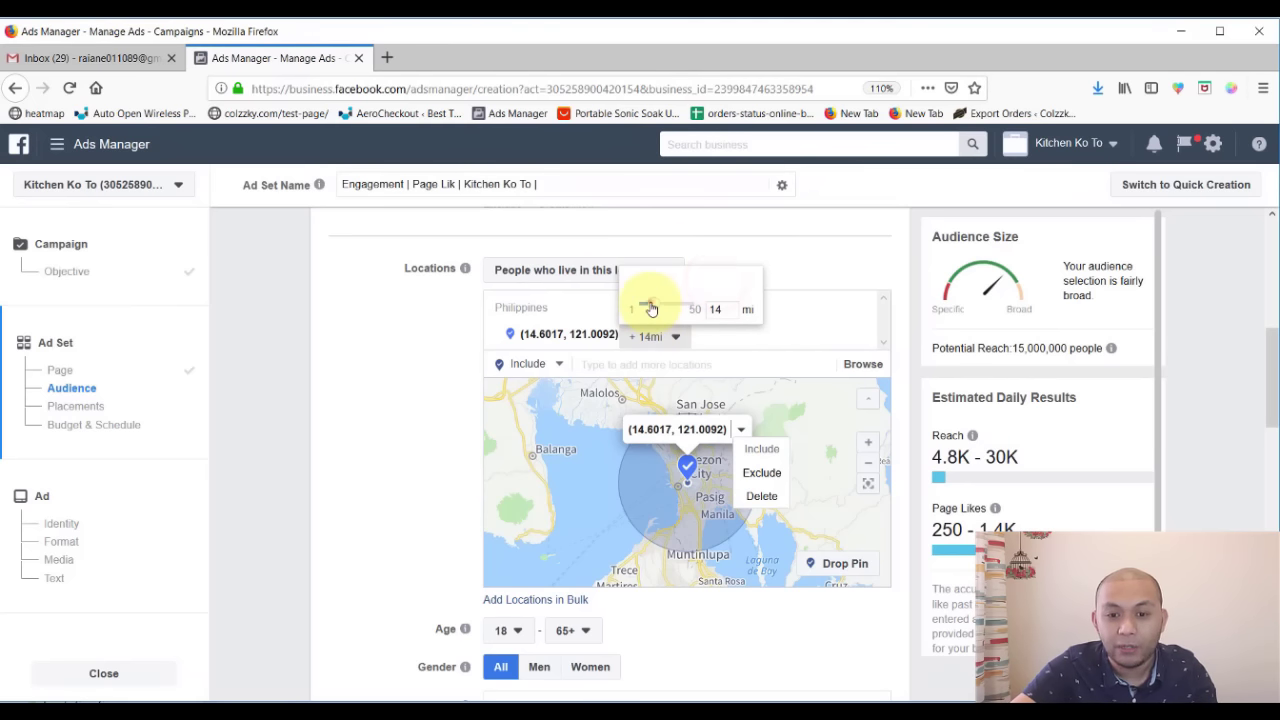
{"action": "left_click_drag", "start_coordinate": [650, 308], "coordinate": [700, 306]}
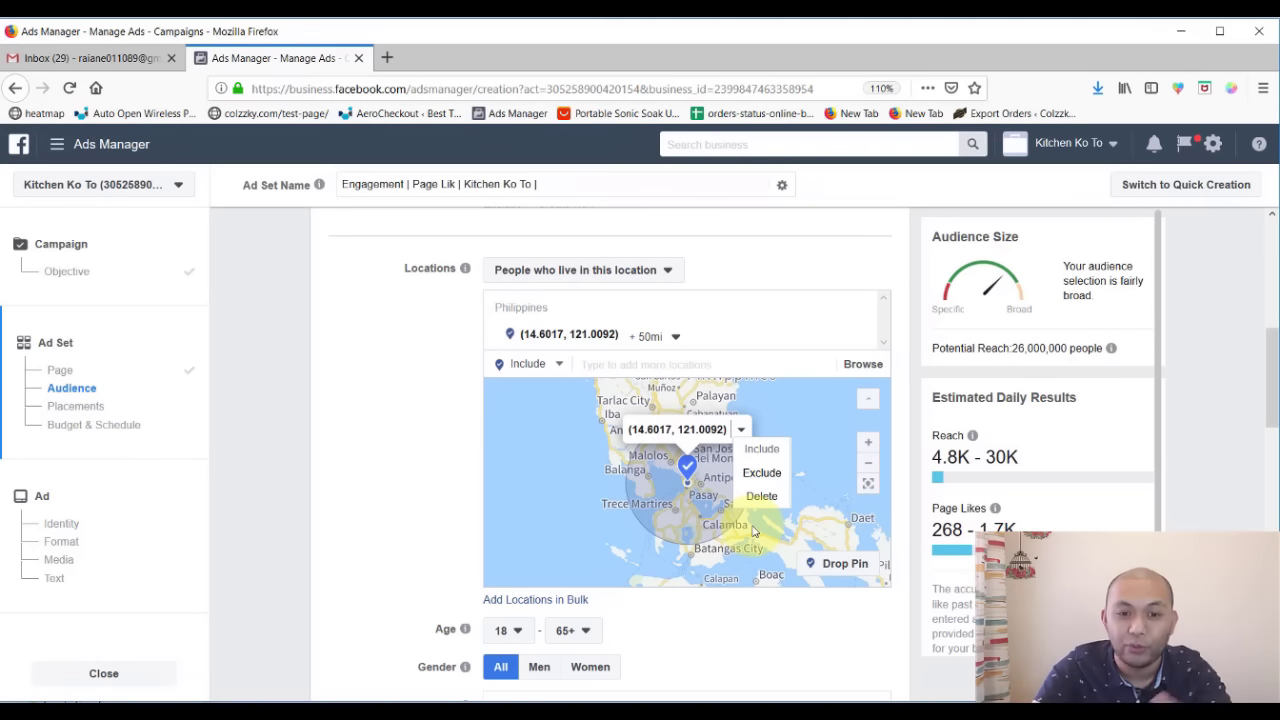
{"action": "mouse_move", "coordinate": [859, 312]}
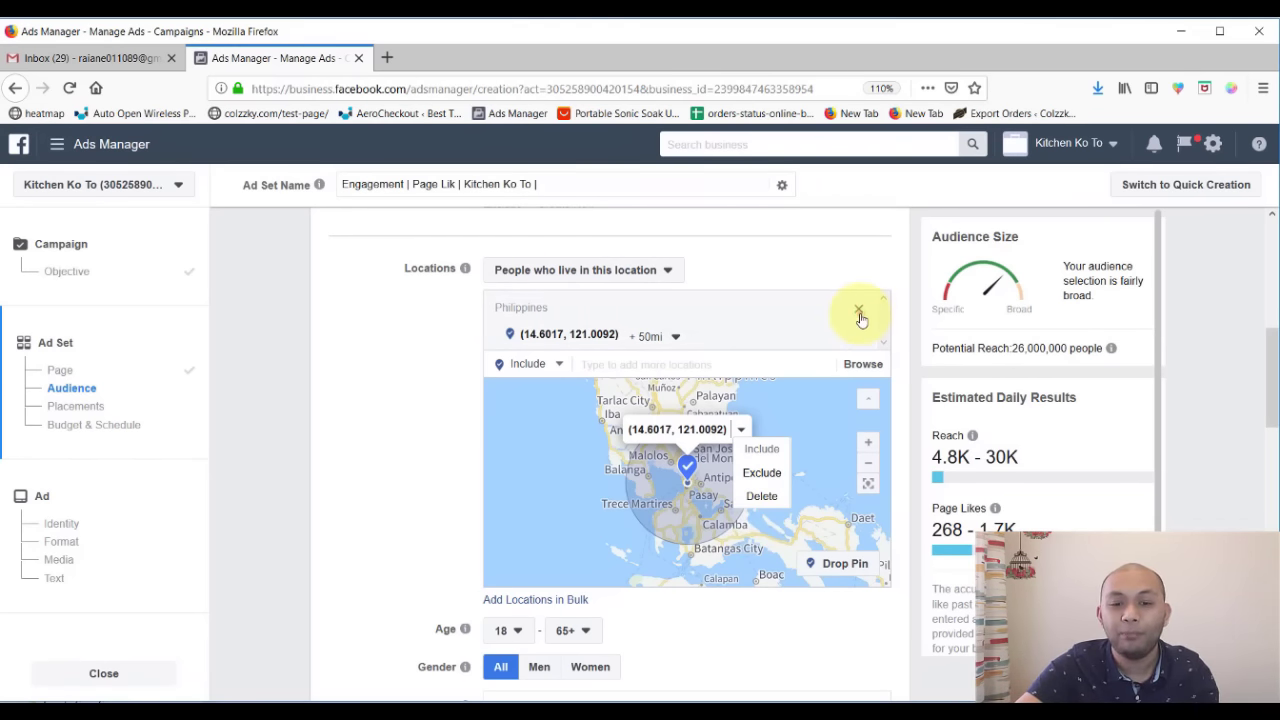
- Replace the dropped pin with all countries (Worldwide) and check the potential reach
{"action": "left_click", "coordinate": [858, 312]}
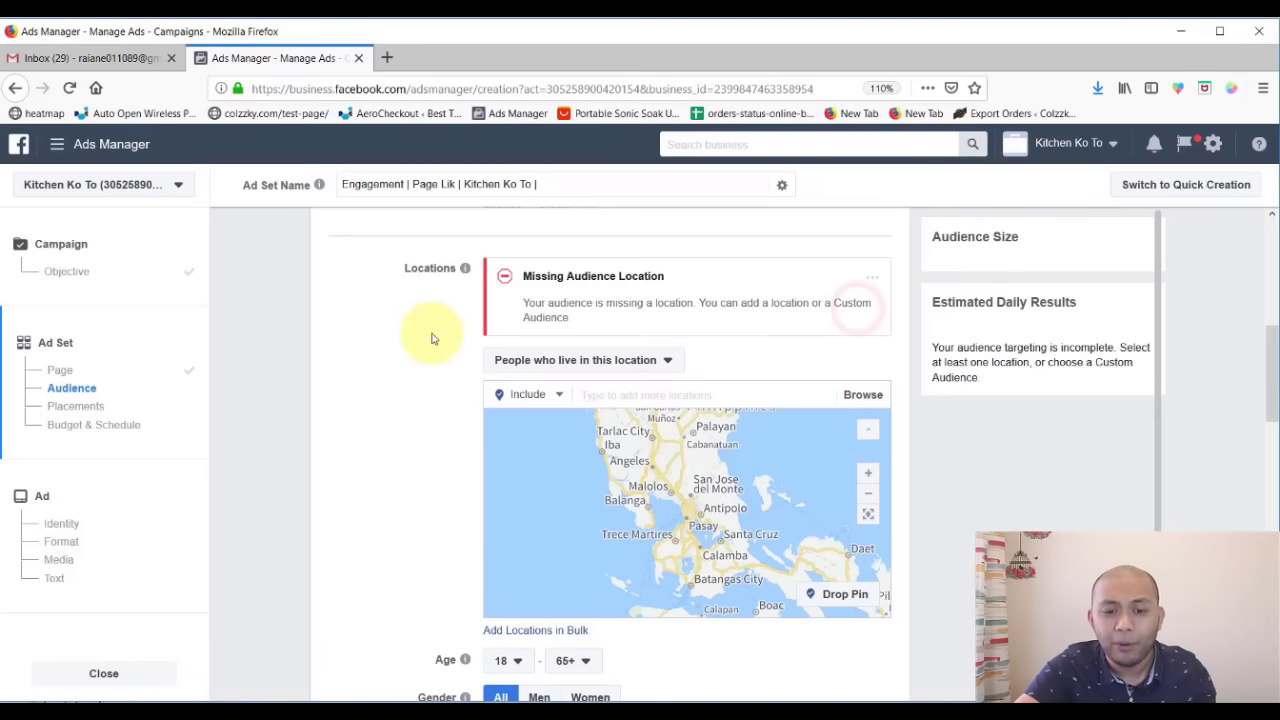
{"action": "left_click", "coordinate": [656, 396]}
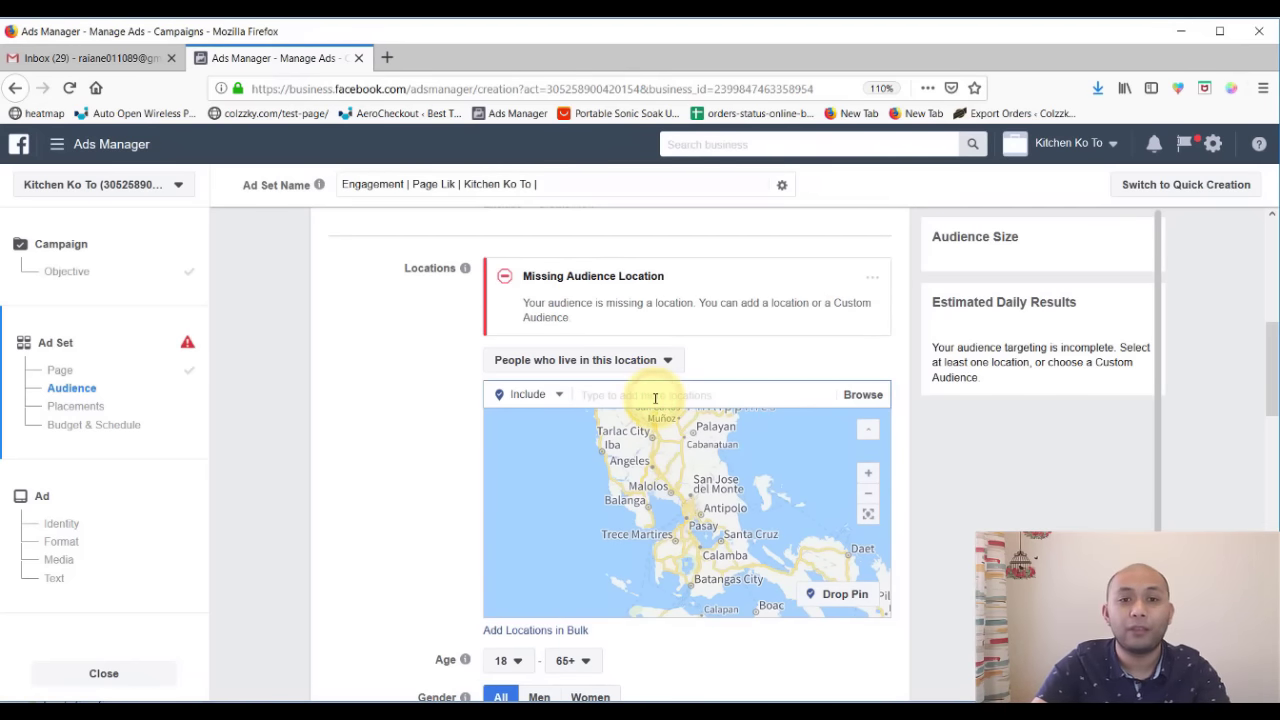
{"action": "left_click", "coordinate": [863, 395]}
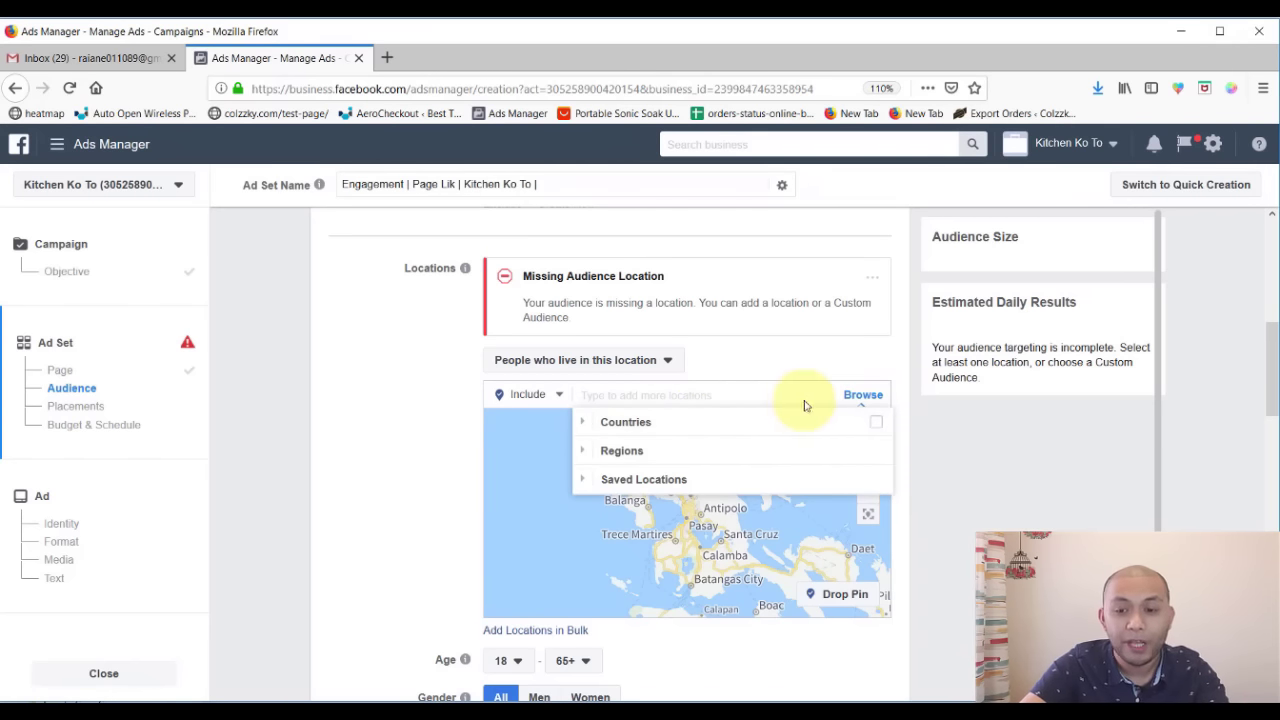
{"action": "left_click", "coordinate": [863, 395]}
{"action": "left_click", "coordinate": [857, 395]}
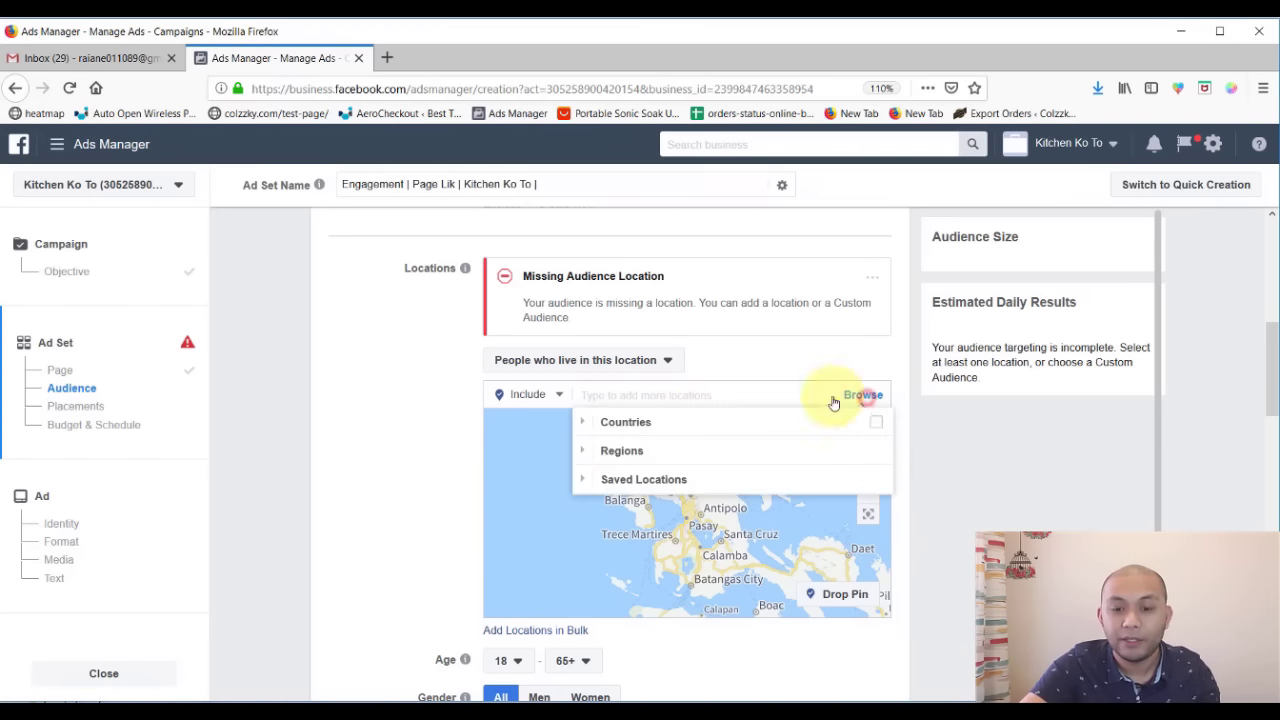
{"action": "left_click", "coordinate": [872, 424]}
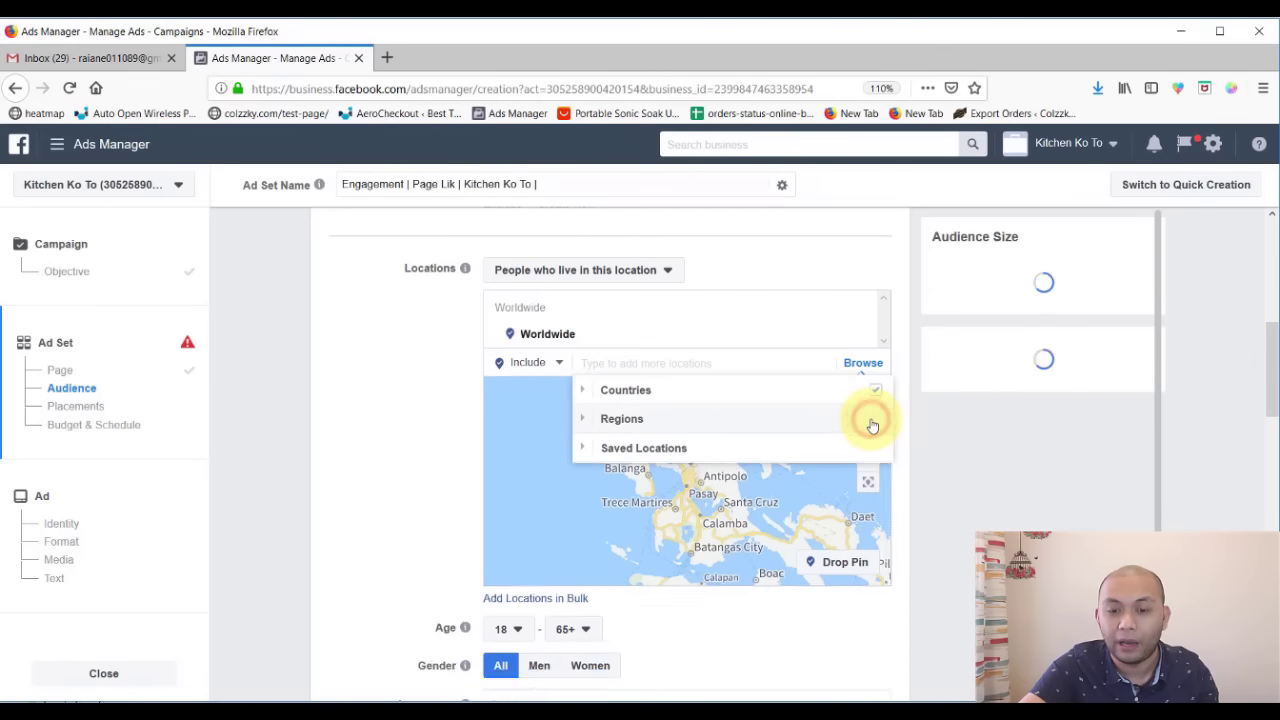
{"action": "left_click", "coordinate": [354, 424]}
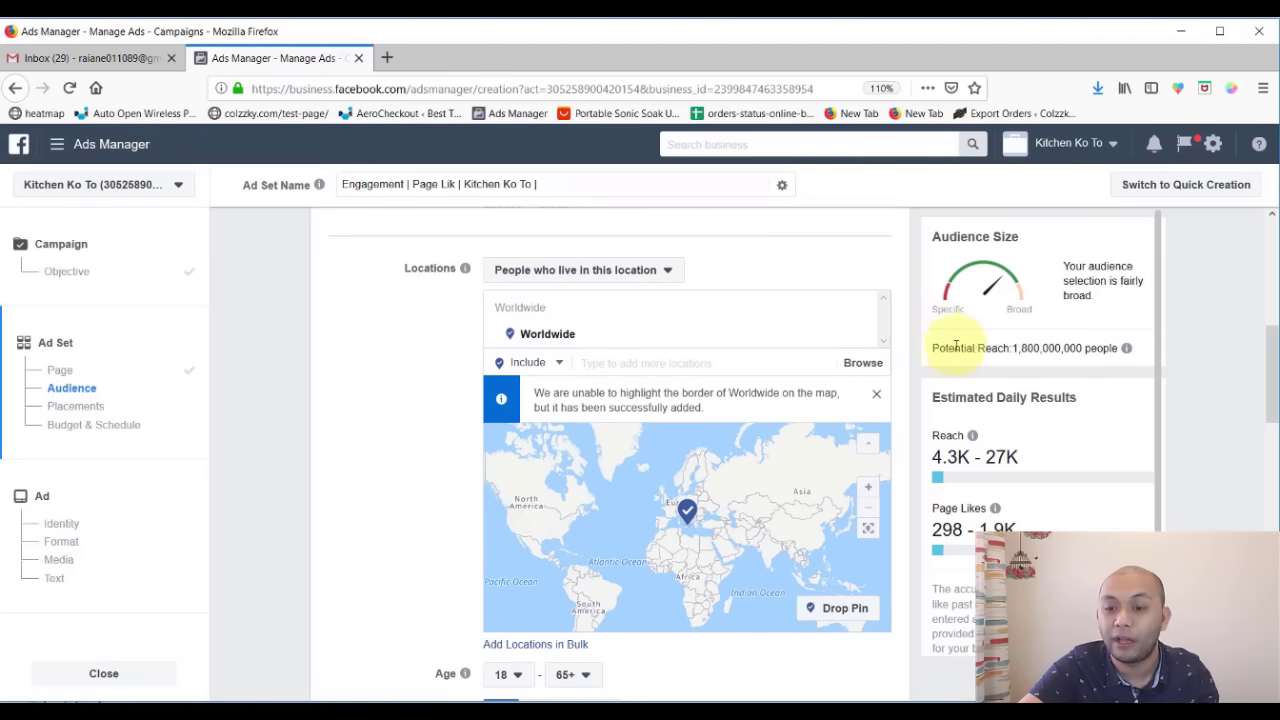
{"action": "left_click_drag", "start_coordinate": [930, 350], "coordinate": [1118, 348]}
{"action": "mouse_move", "coordinate": [1118, 347]}
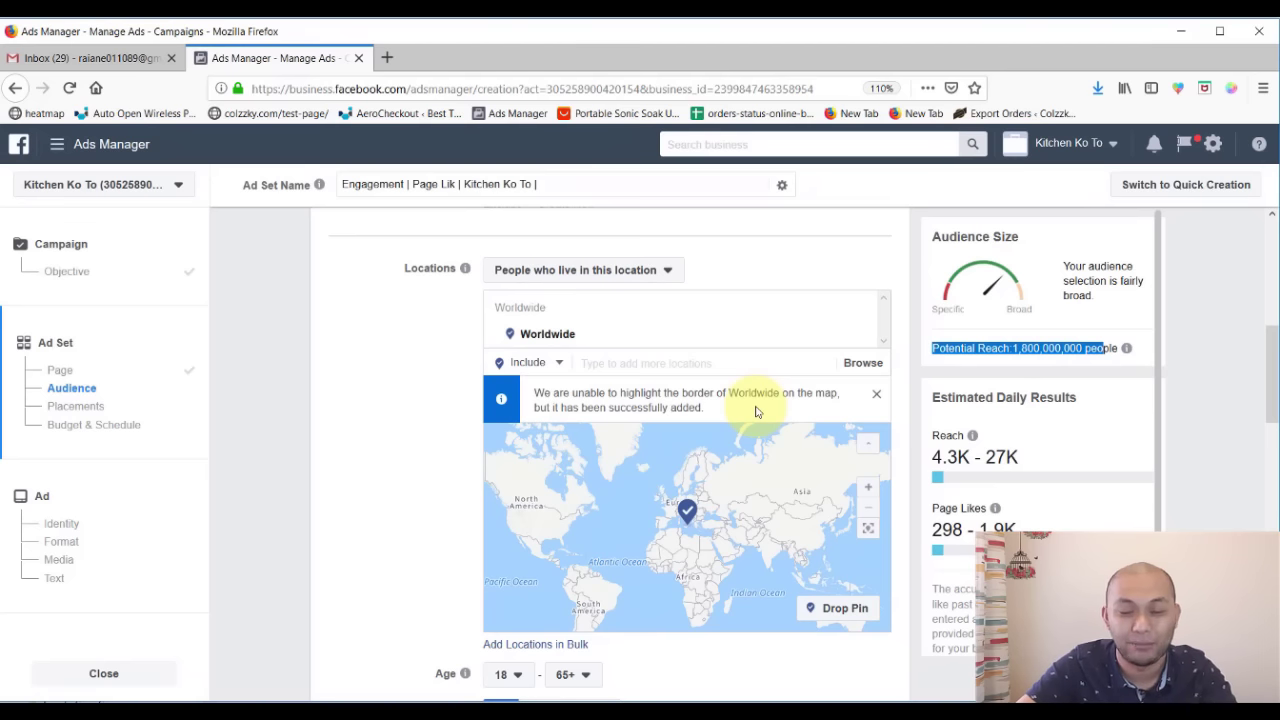
{"action": "scroll", "coordinate": [756, 412], "scroll_direction": "up", "scroll_amount": 1}
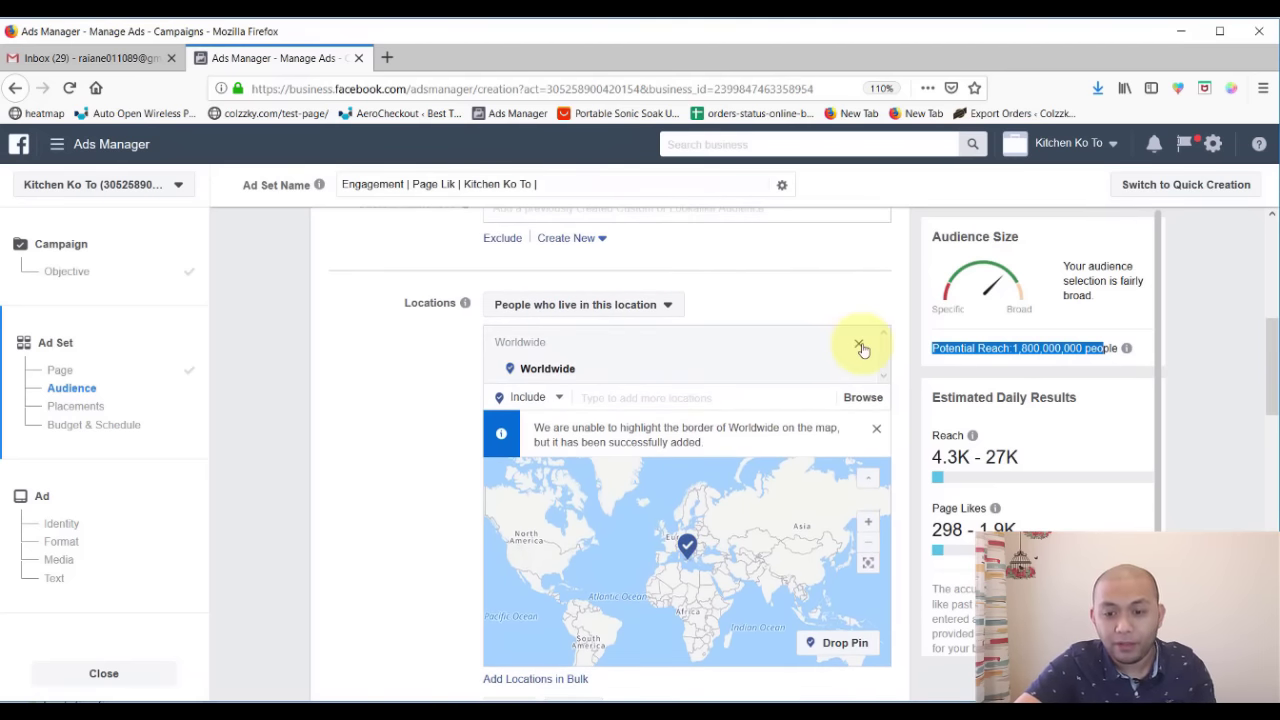
- Swap Worldwide for United States, remove it, then search 'phil' for the Philippines
{"action": "left_click", "coordinate": [859, 346]}
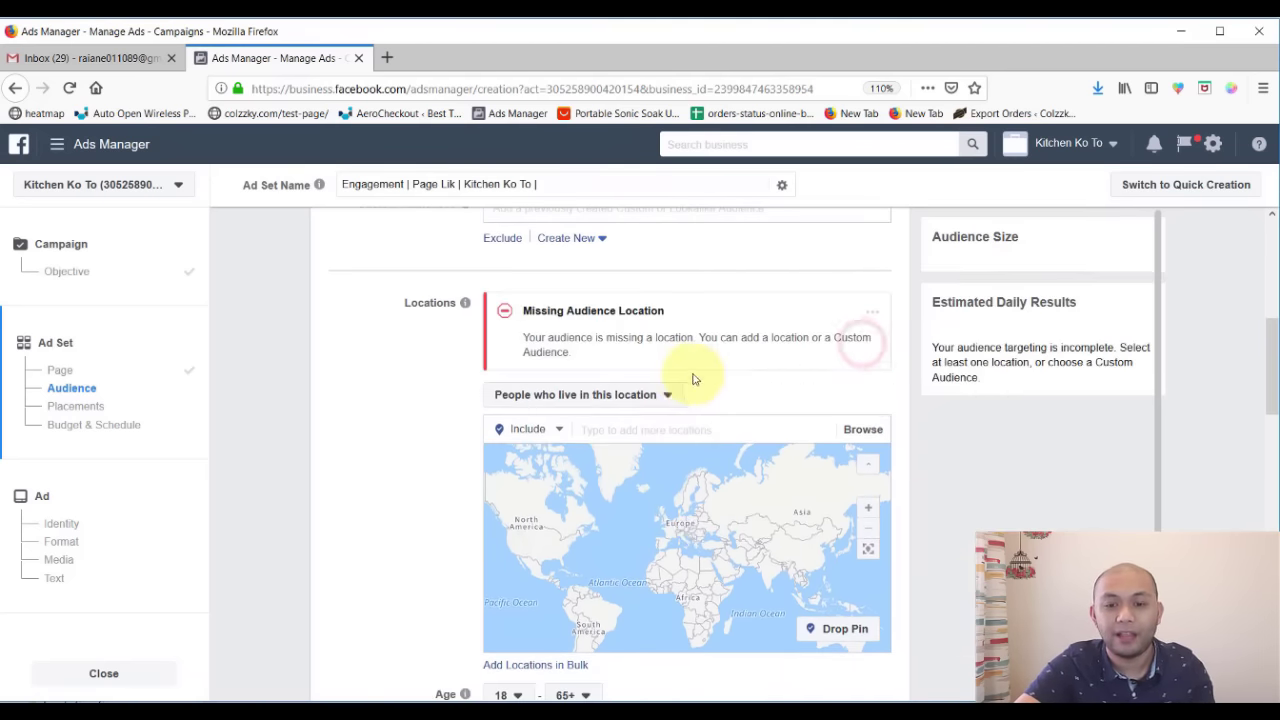
{"action": "left_click", "coordinate": [674, 424]}
{"action": "type", "text": "united"}
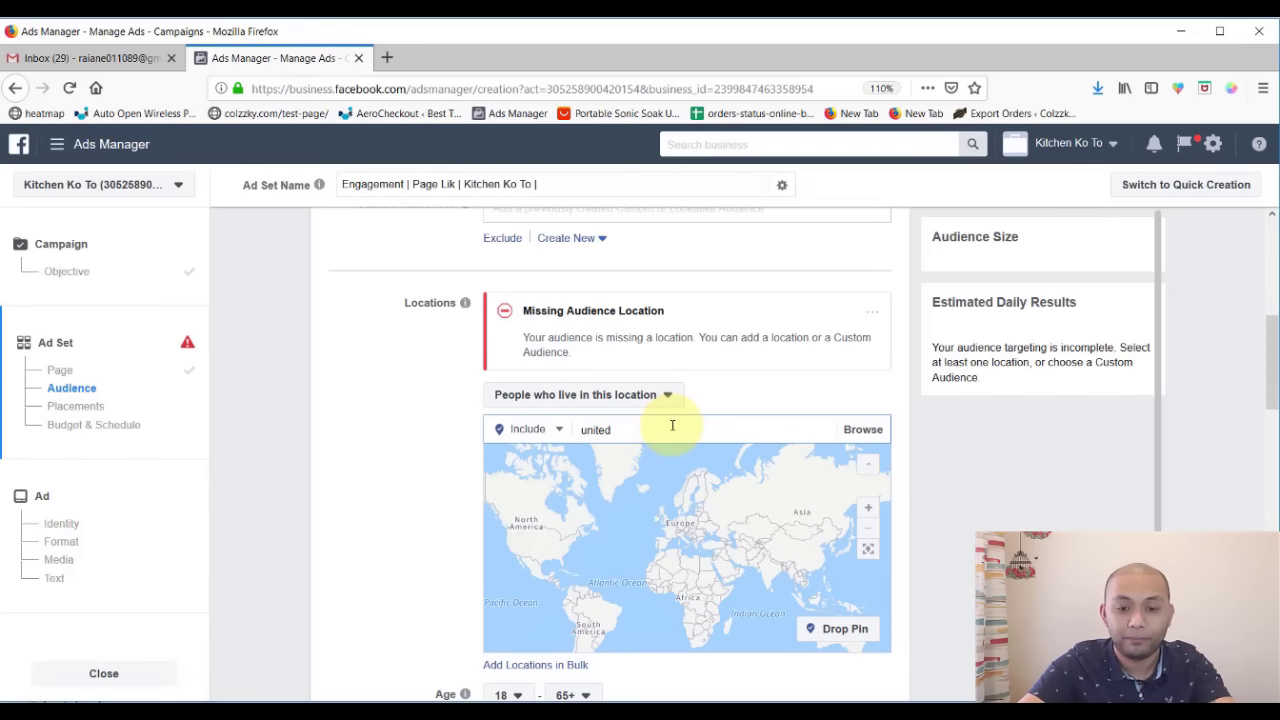
{"action": "left_click", "coordinate": [640, 456]}
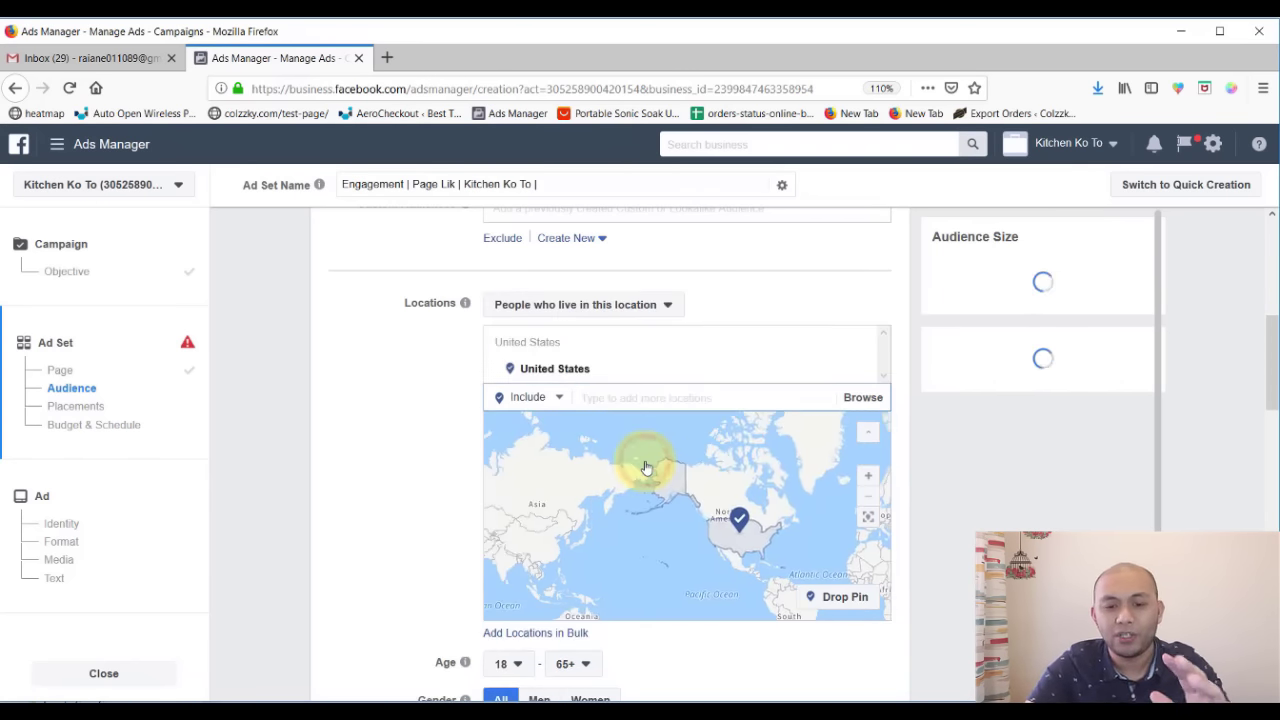
{"action": "mouse_move", "coordinate": [860, 347]}
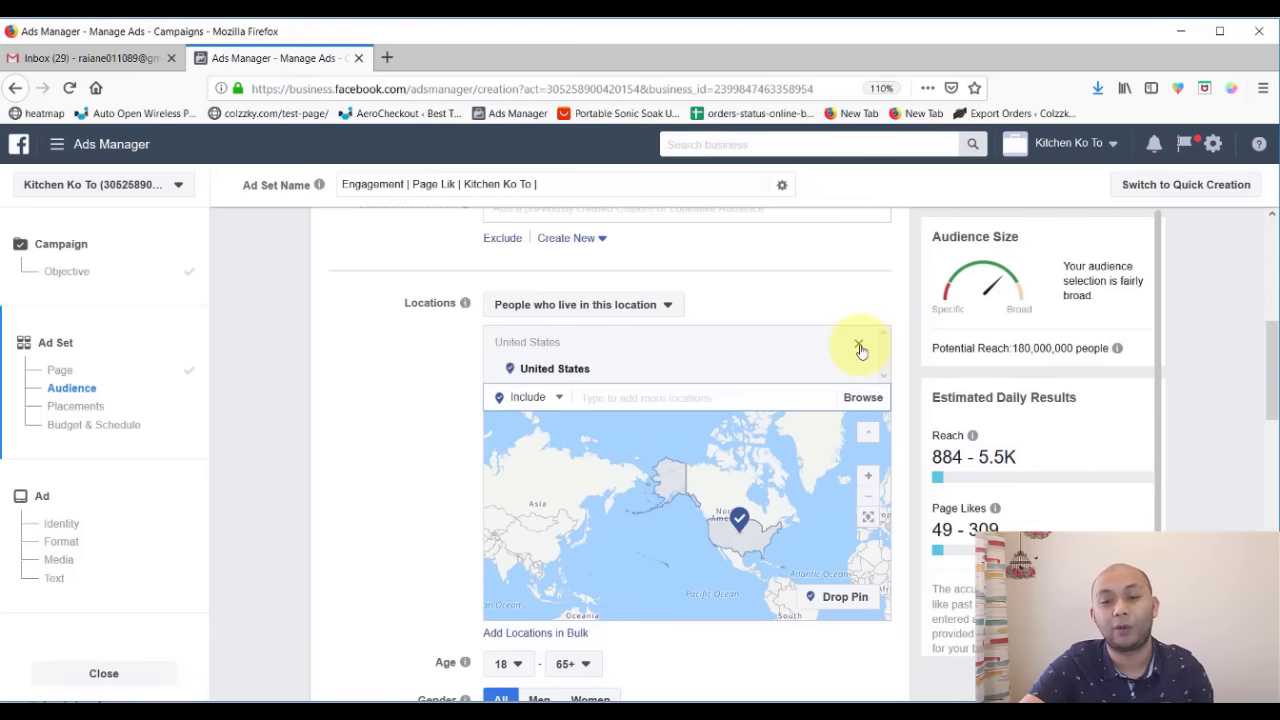
{"action": "left_click", "coordinate": [860, 347]}
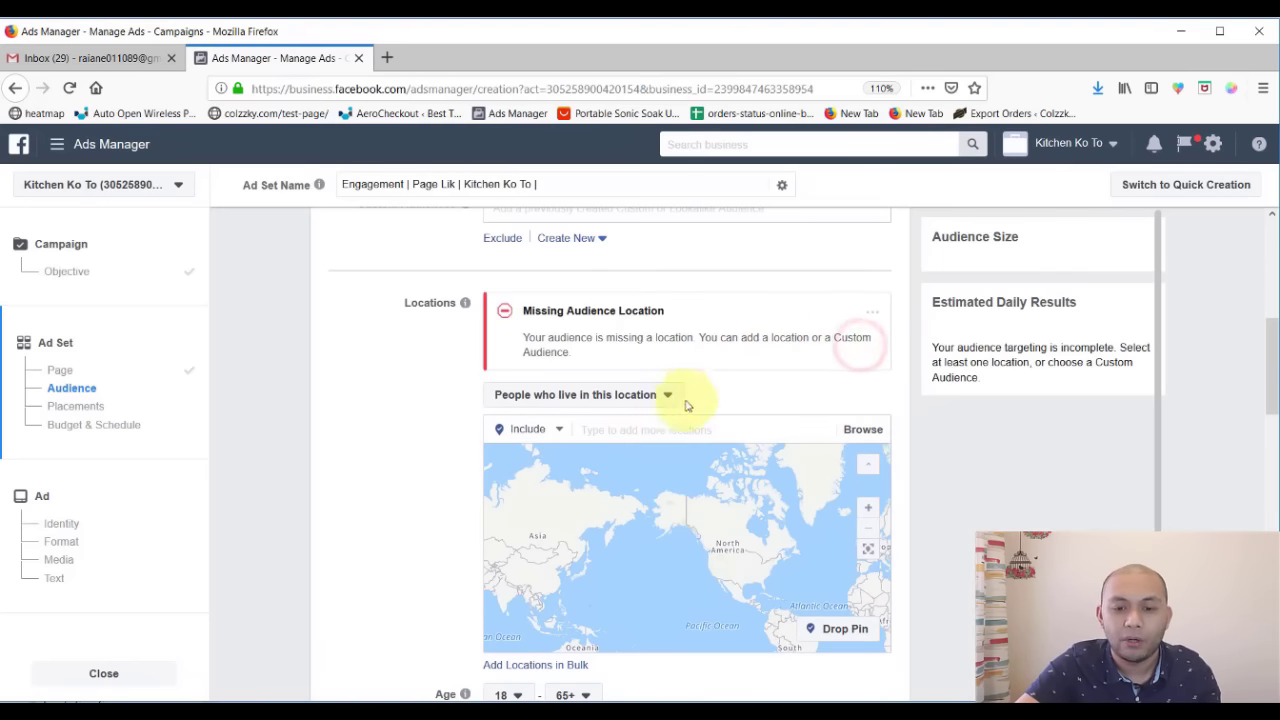
{"action": "left_click", "coordinate": [659, 432]}
{"action": "type", "text": "phil"}
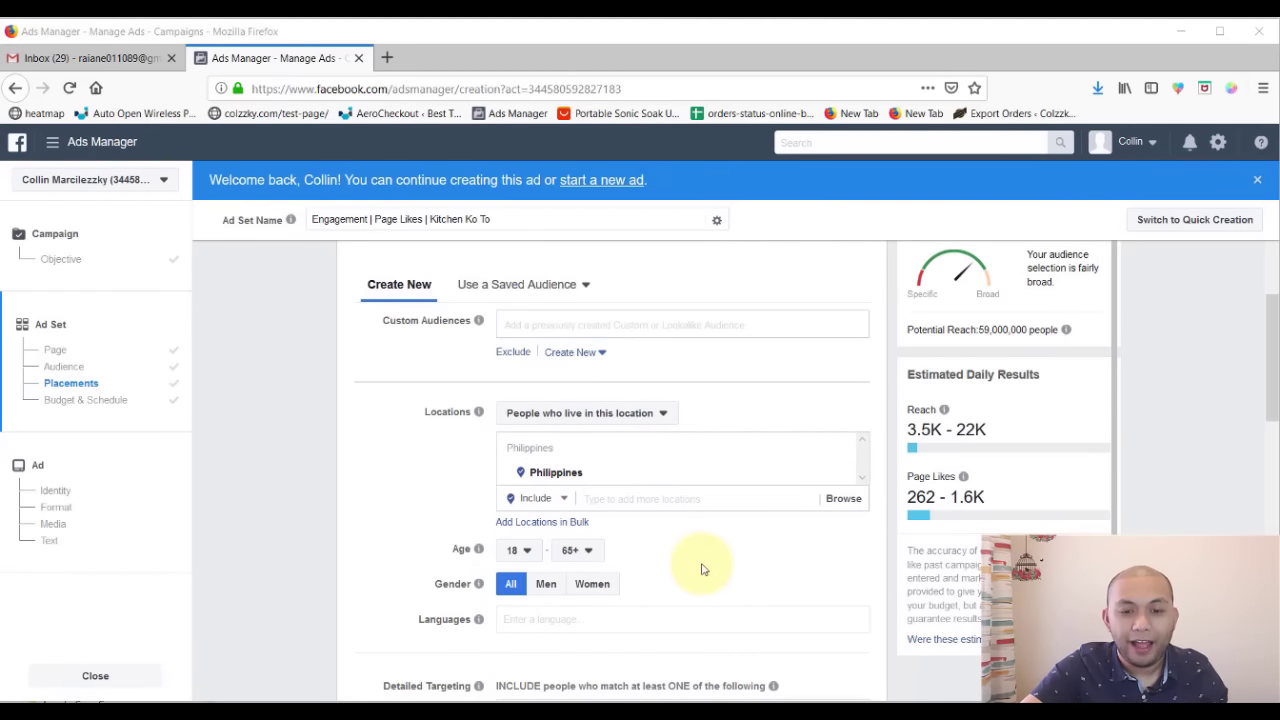
- Choose 25 as the minimum age and 60 as the maximum age
{"action": "scroll", "coordinate": [702, 569], "scroll_direction": "down", "scroll_amount": 2}
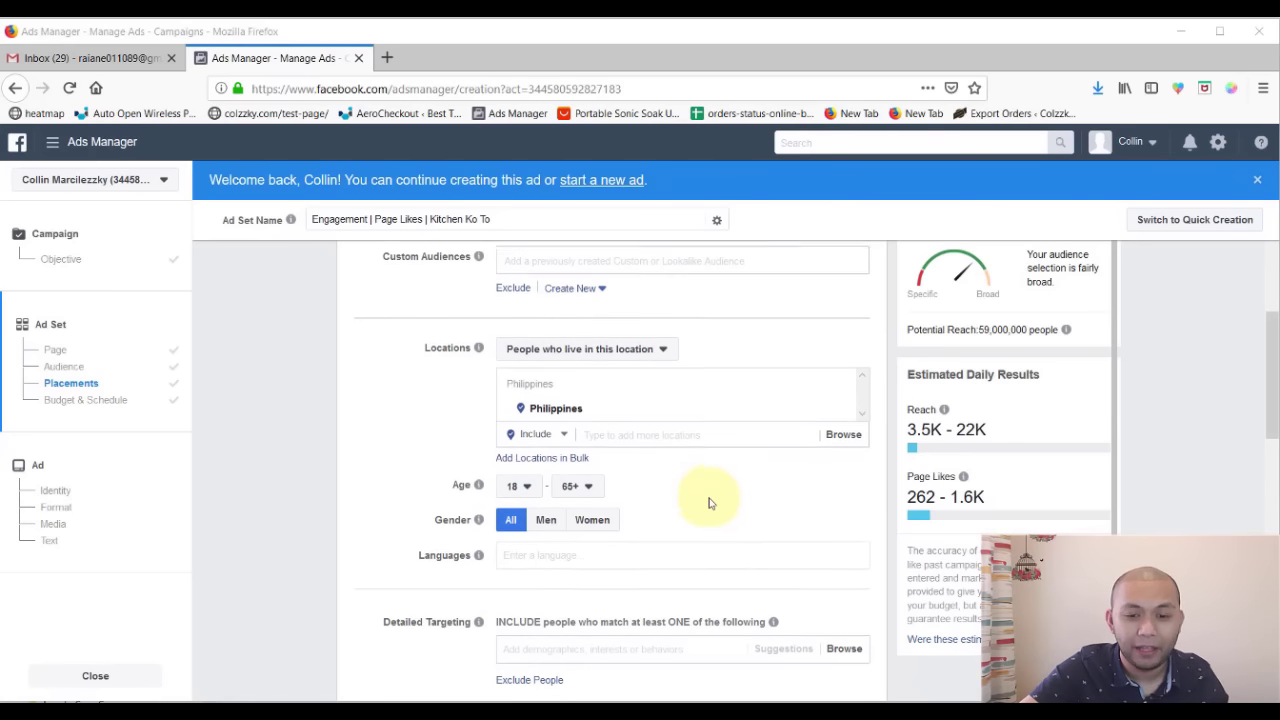
{"action": "scroll", "coordinate": [708, 503], "scroll_direction": "down", "scroll_amount": 1}
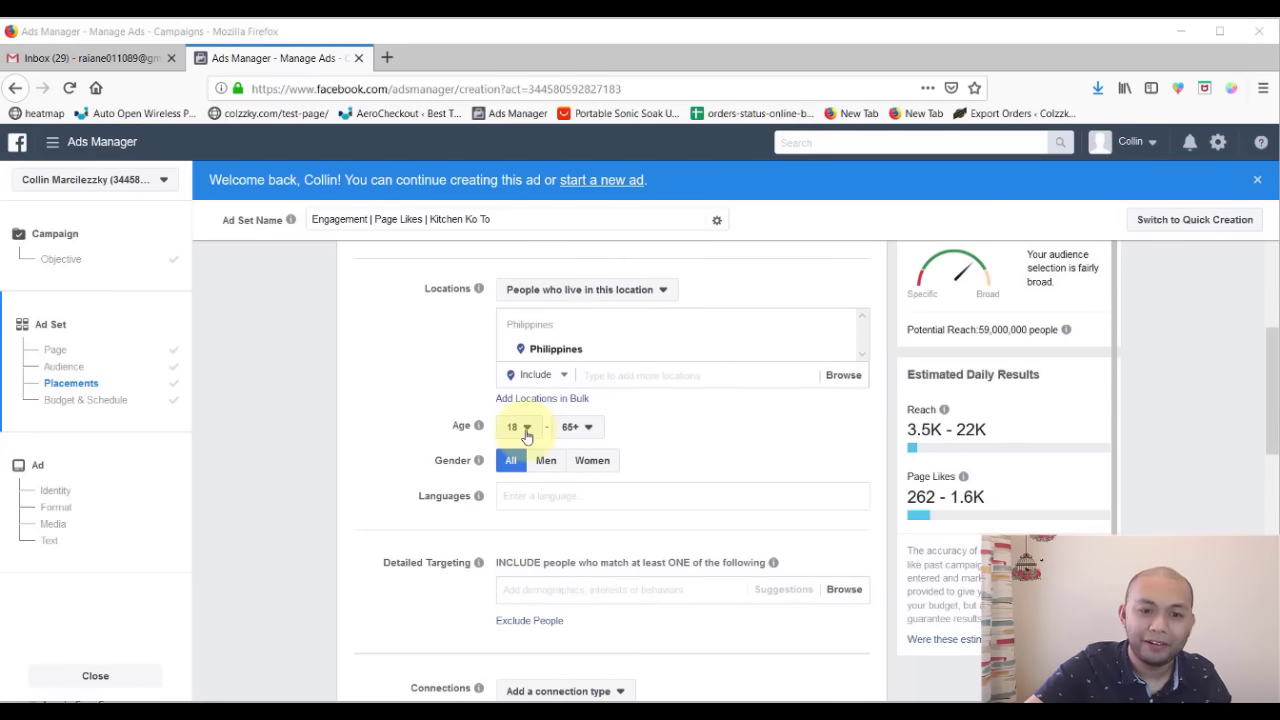
{"action": "left_click", "coordinate": [521, 430]}
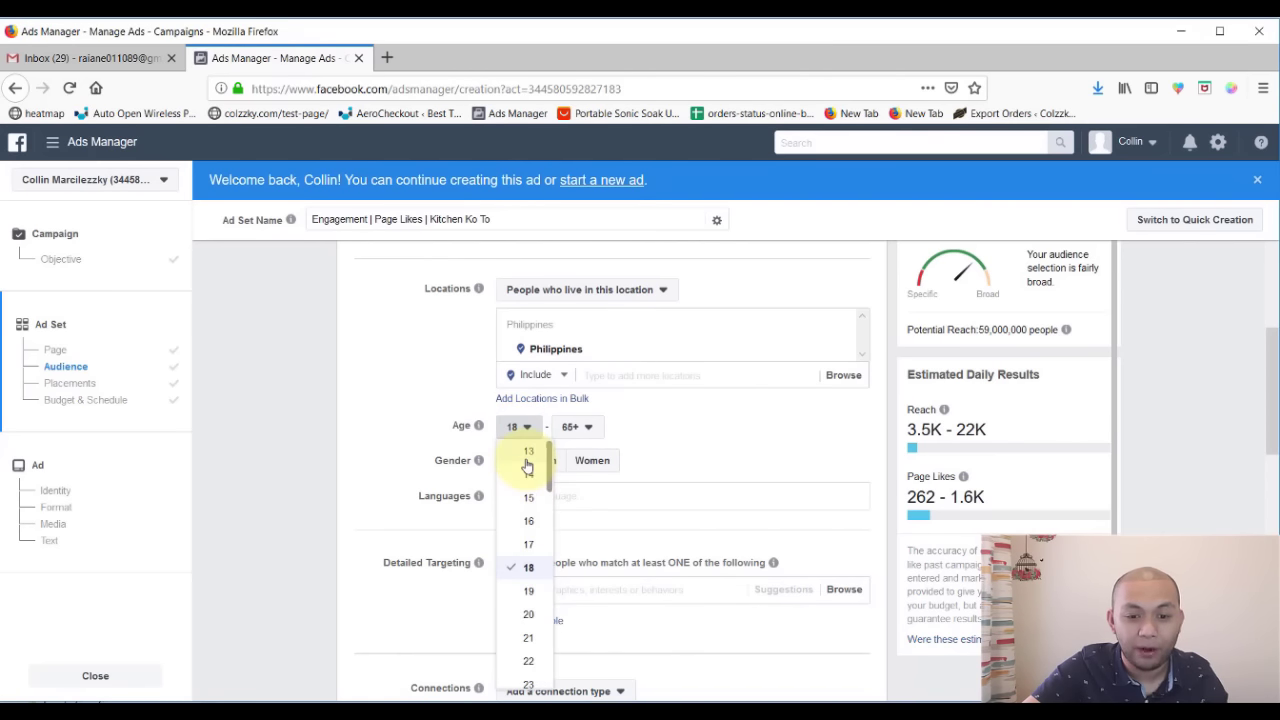
{"action": "scroll", "coordinate": [525, 558], "scroll_direction": "down", "scroll_amount": 2}
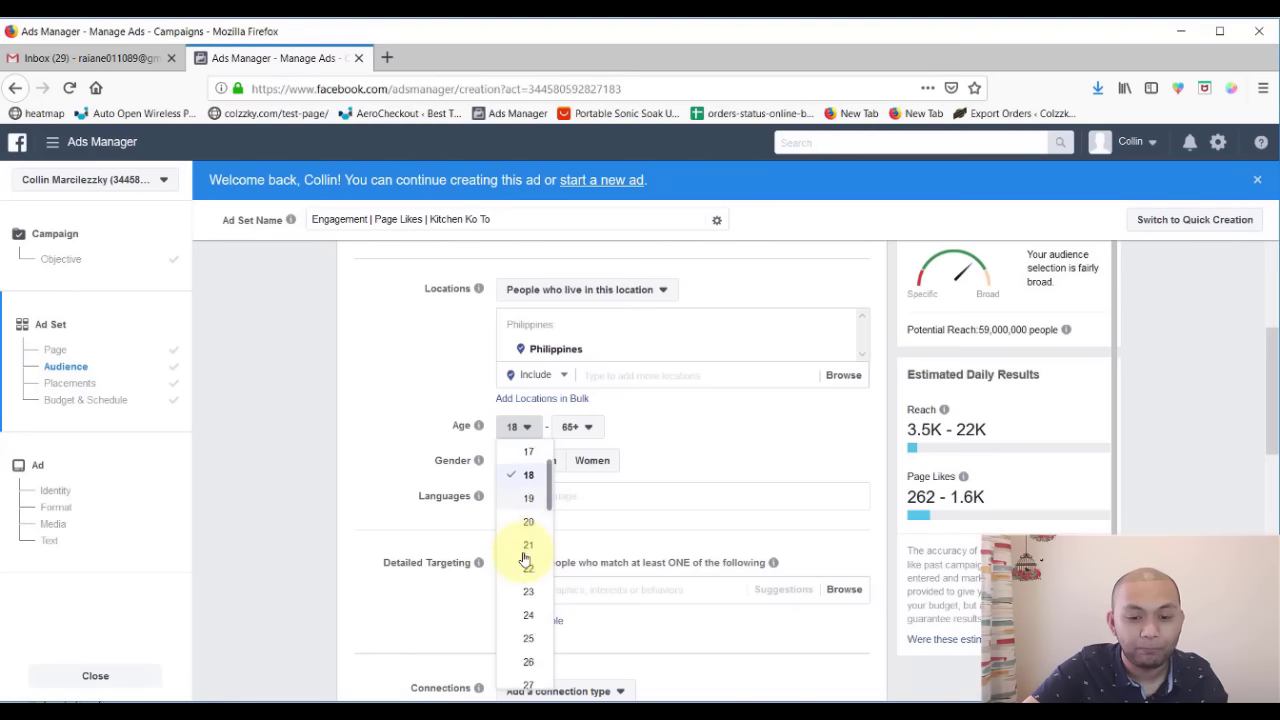
{"action": "scroll", "coordinate": [525, 560], "scroll_direction": "down", "scroll_amount": 4}
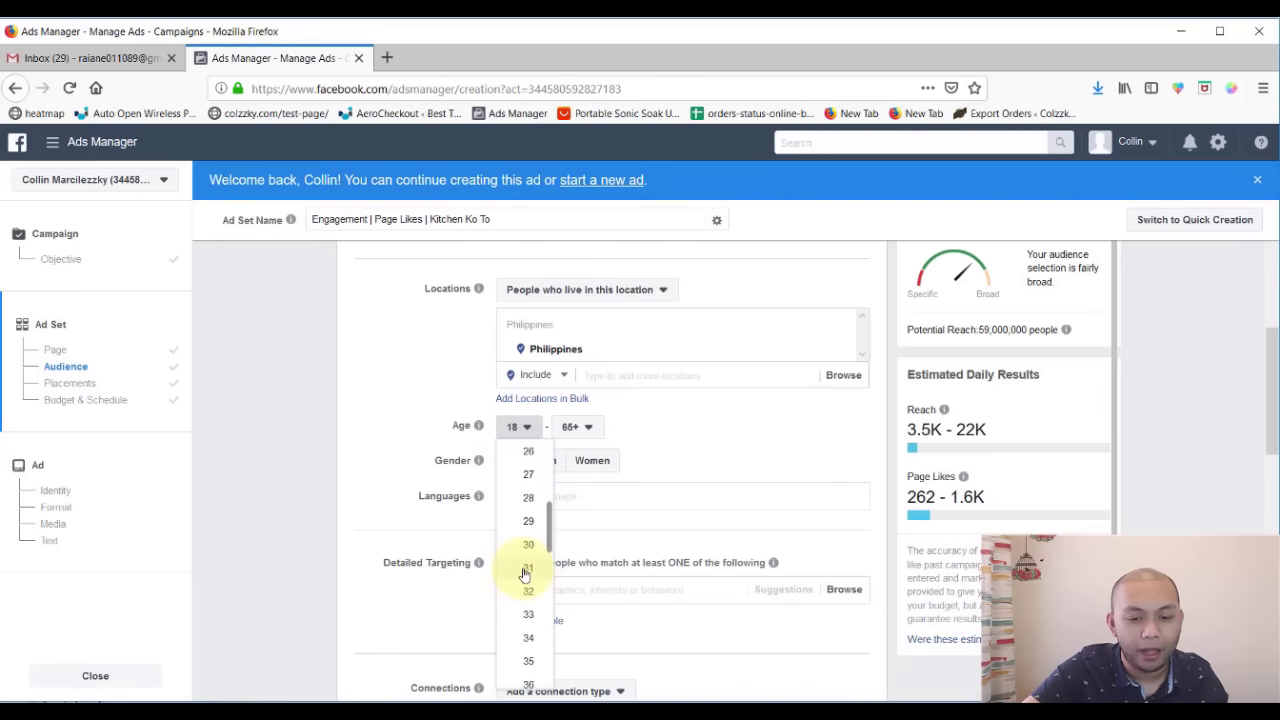
{"action": "scroll", "coordinate": [525, 565], "scroll_direction": "down", "scroll_amount": 2}
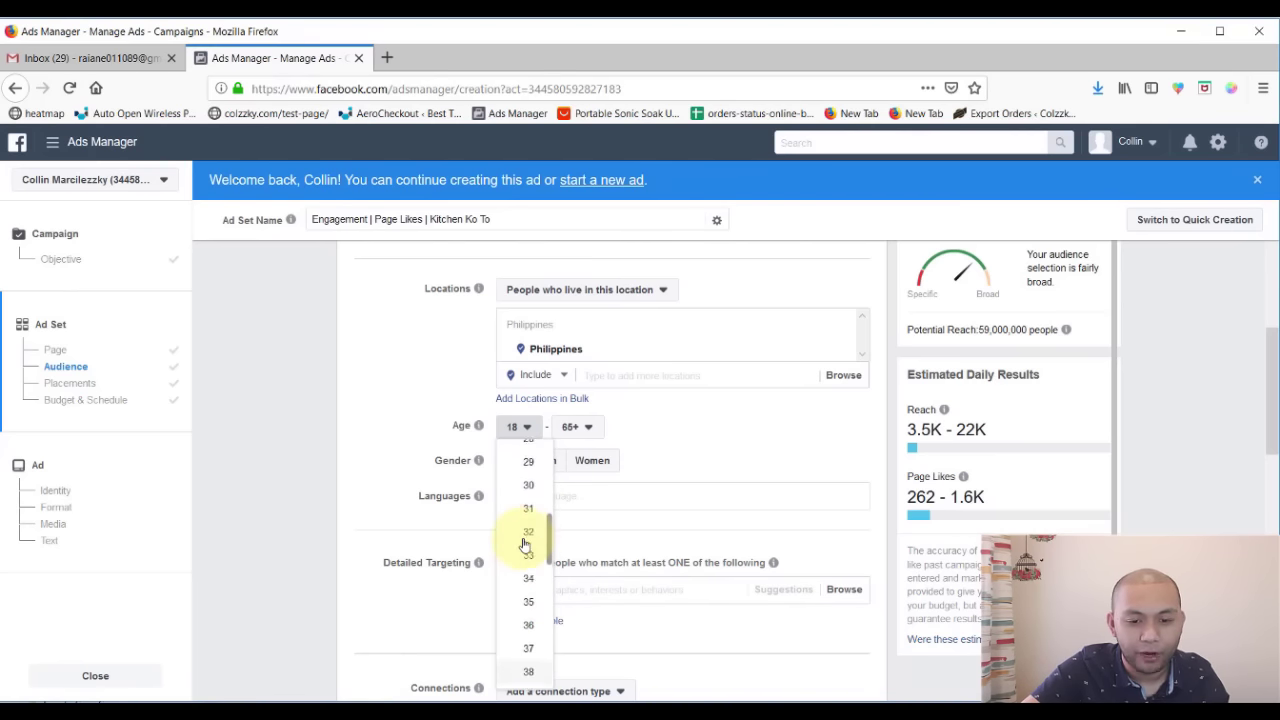
{"action": "scroll", "coordinate": [525, 540], "scroll_direction": "up", "scroll_amount": 2}
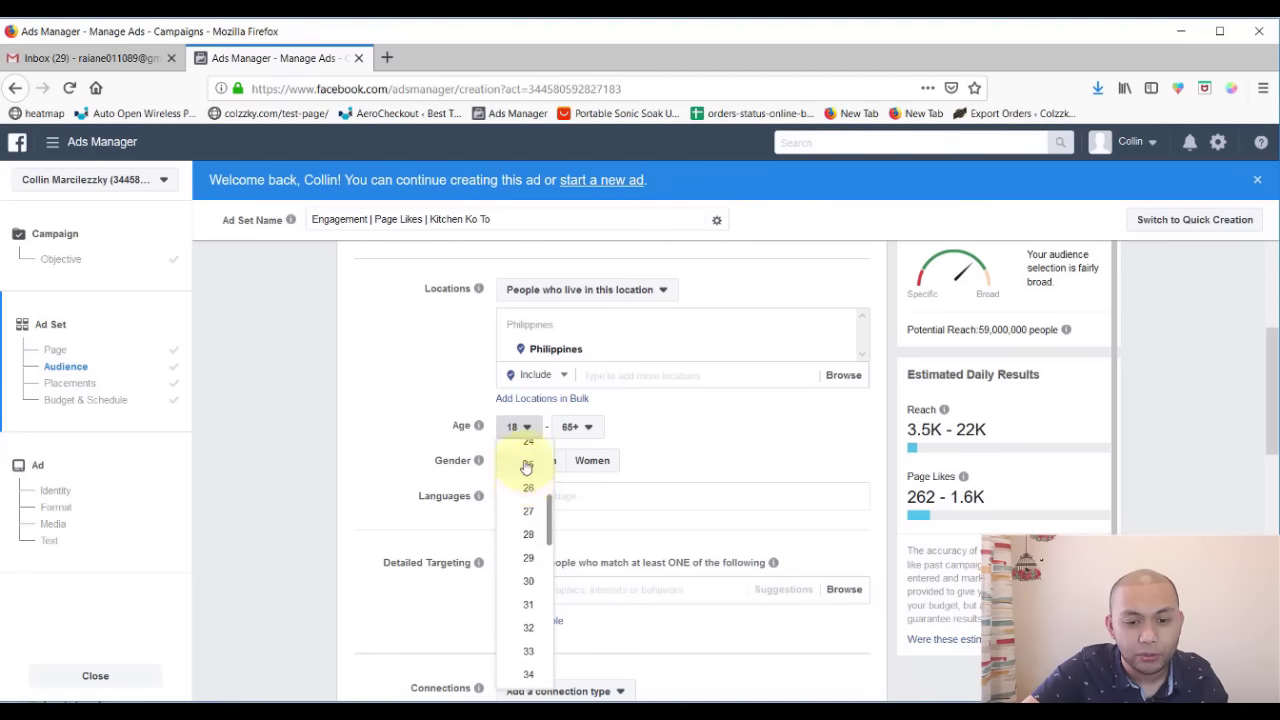
{"action": "left_click", "coordinate": [527, 465]}
{"action": "left_click", "coordinate": [574, 426]}
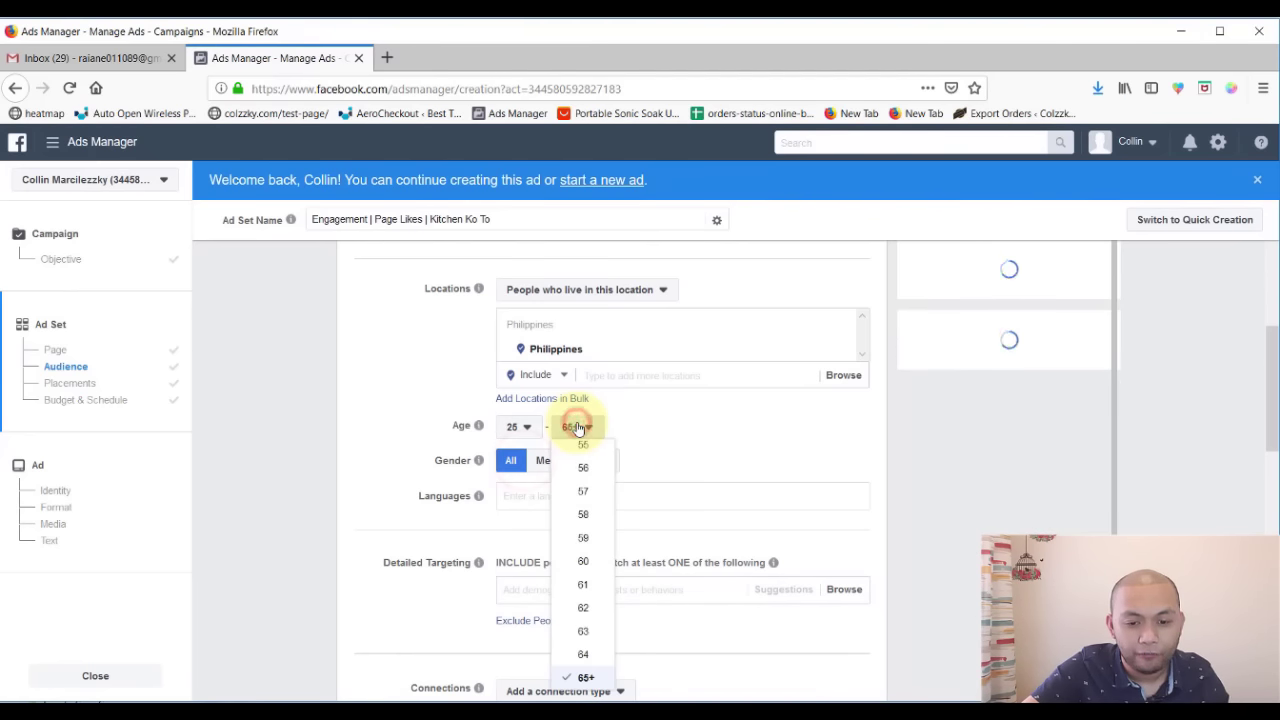
{"action": "left_click", "coordinate": [585, 562]}
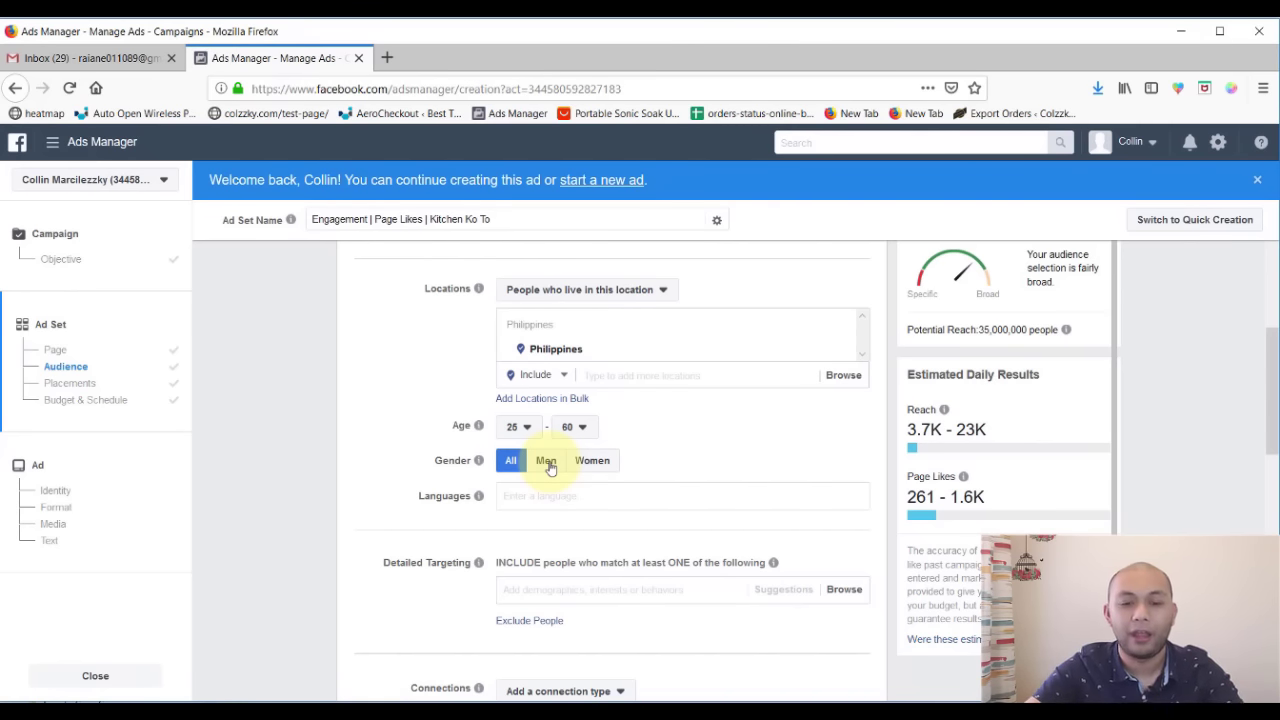
- Restrict gender to Women, then add and remove English (All) as a language
{"action": "left_click", "coordinate": [591, 460]}
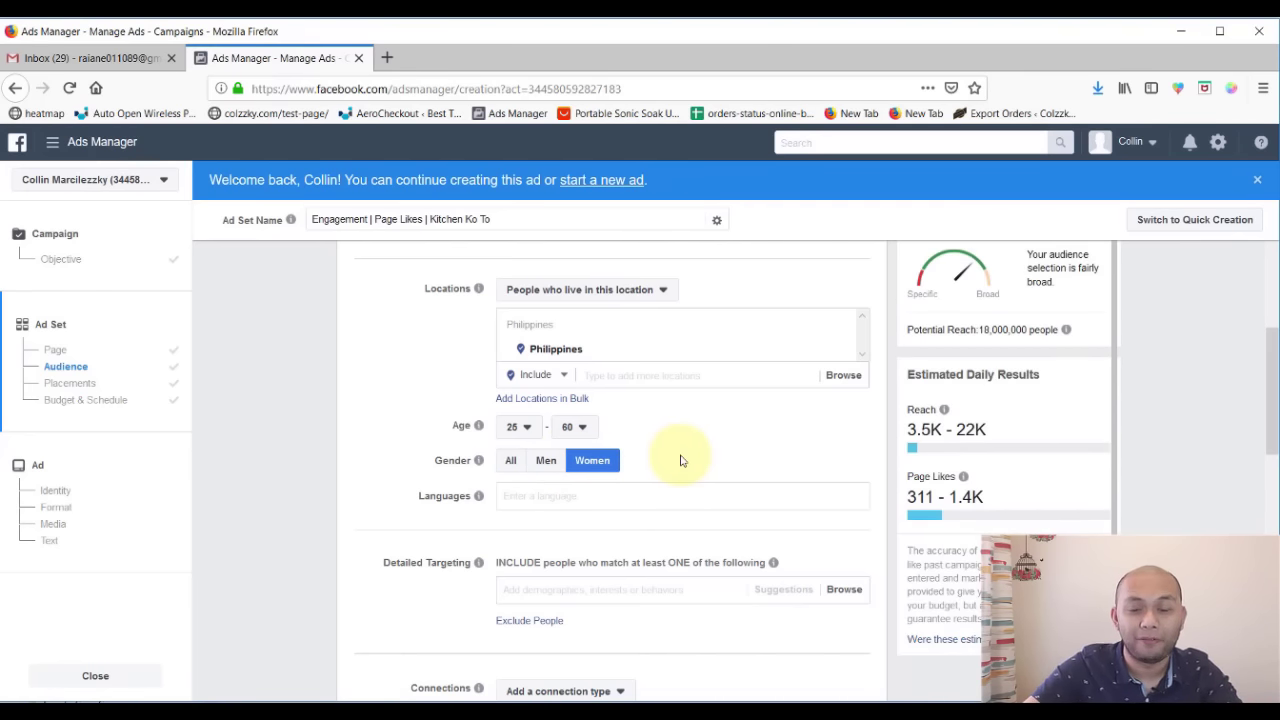
{"action": "scroll", "coordinate": [680, 458], "scroll_direction": "down", "scroll_amount": 1}
{"action": "left_click", "coordinate": [558, 450]}
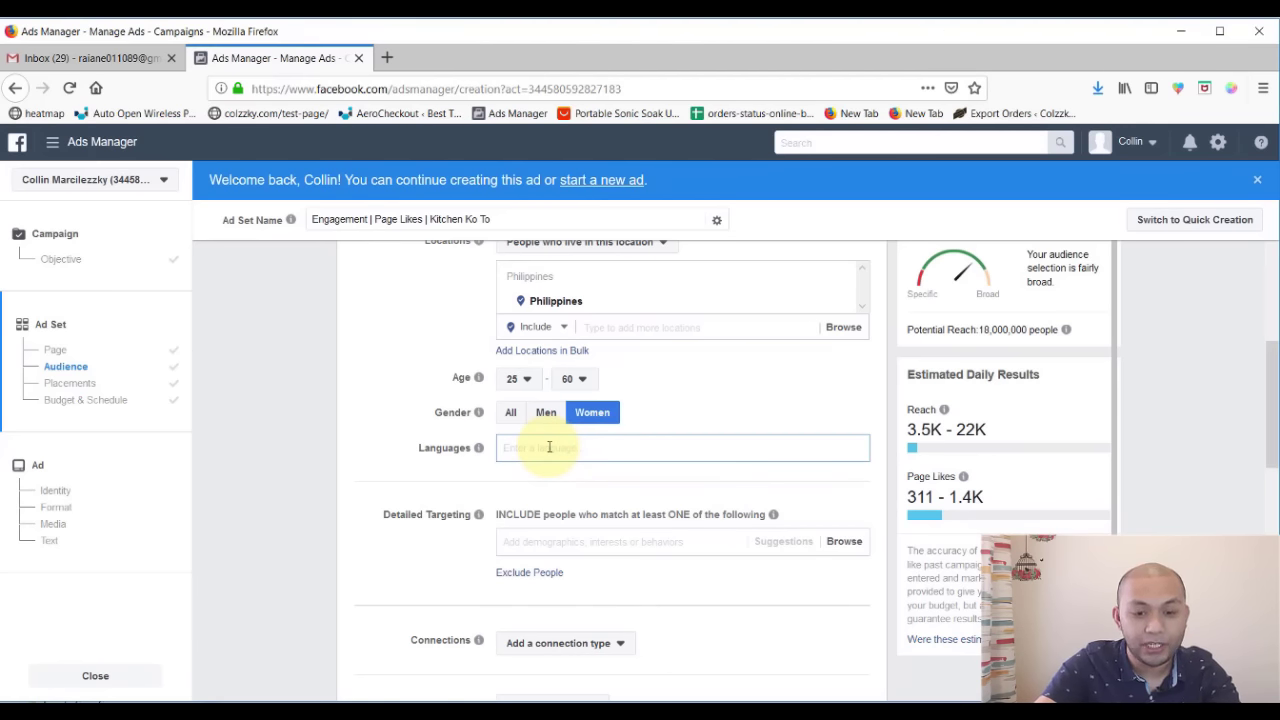
{"action": "type", "text": "eng"}
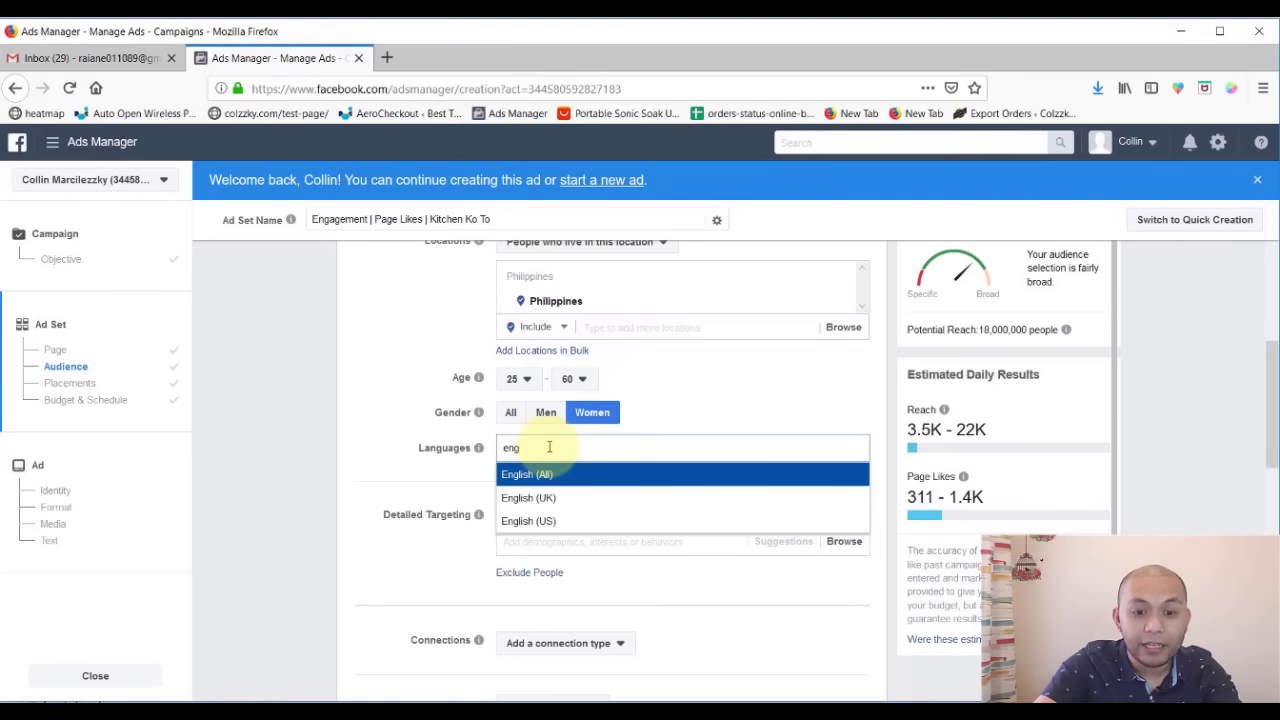
{"action": "left_click", "coordinate": [575, 474]}
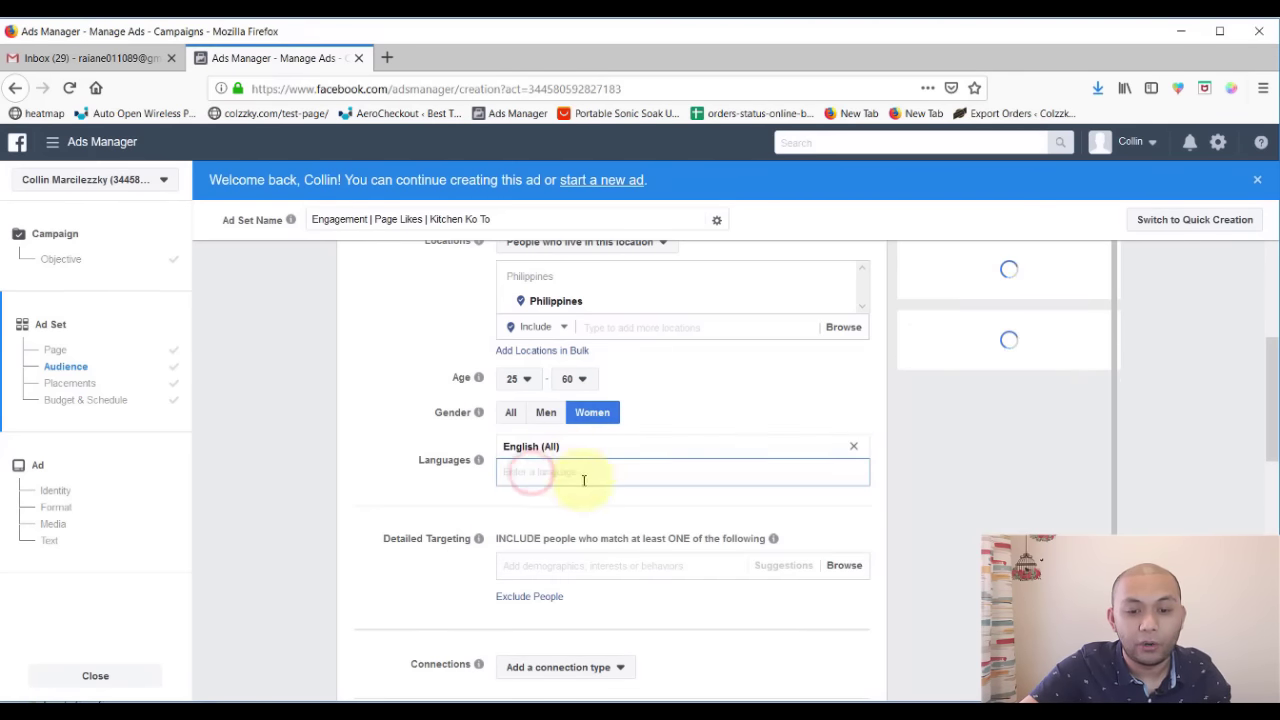
{"action": "left_click", "coordinate": [858, 448]}
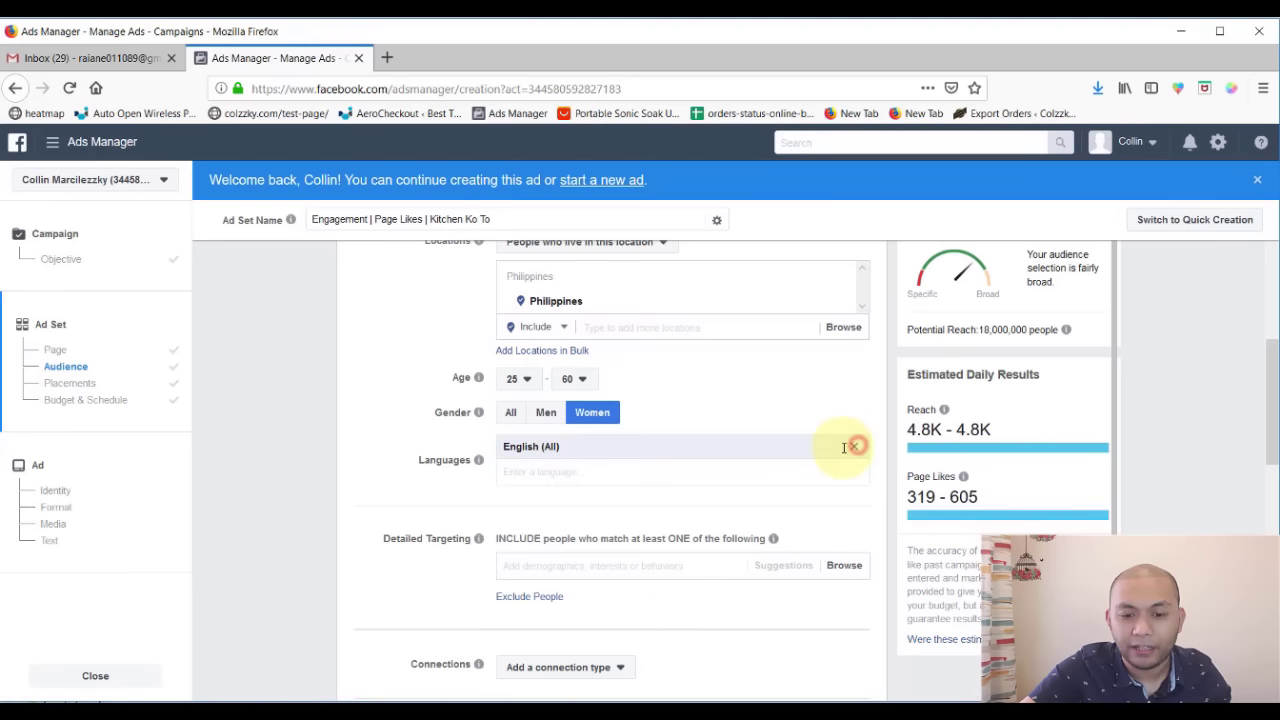
- Add Filipino as a language, then remove it, leaving no language restriction
{"action": "left_click", "coordinate": [624, 449]}
{"action": "type", "text": "taga"}
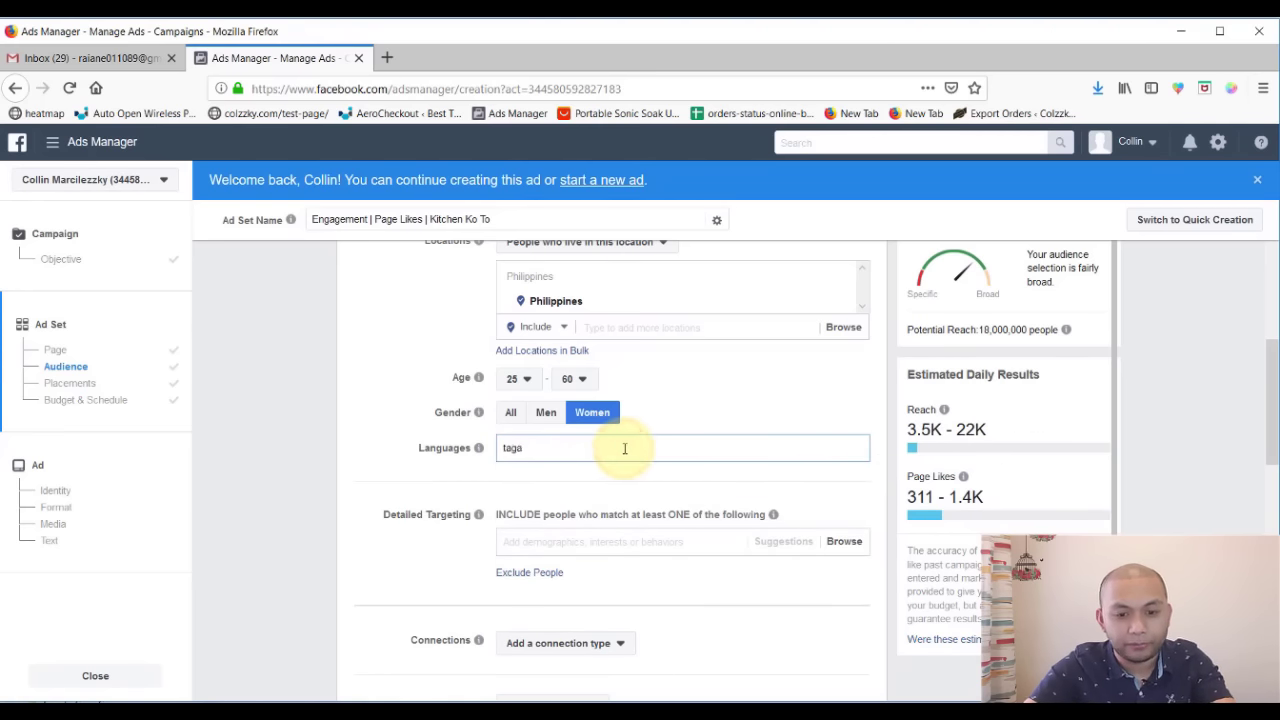
{"action": "type", "text": "log"}
{"action": "key", "text": "BackSpace"}
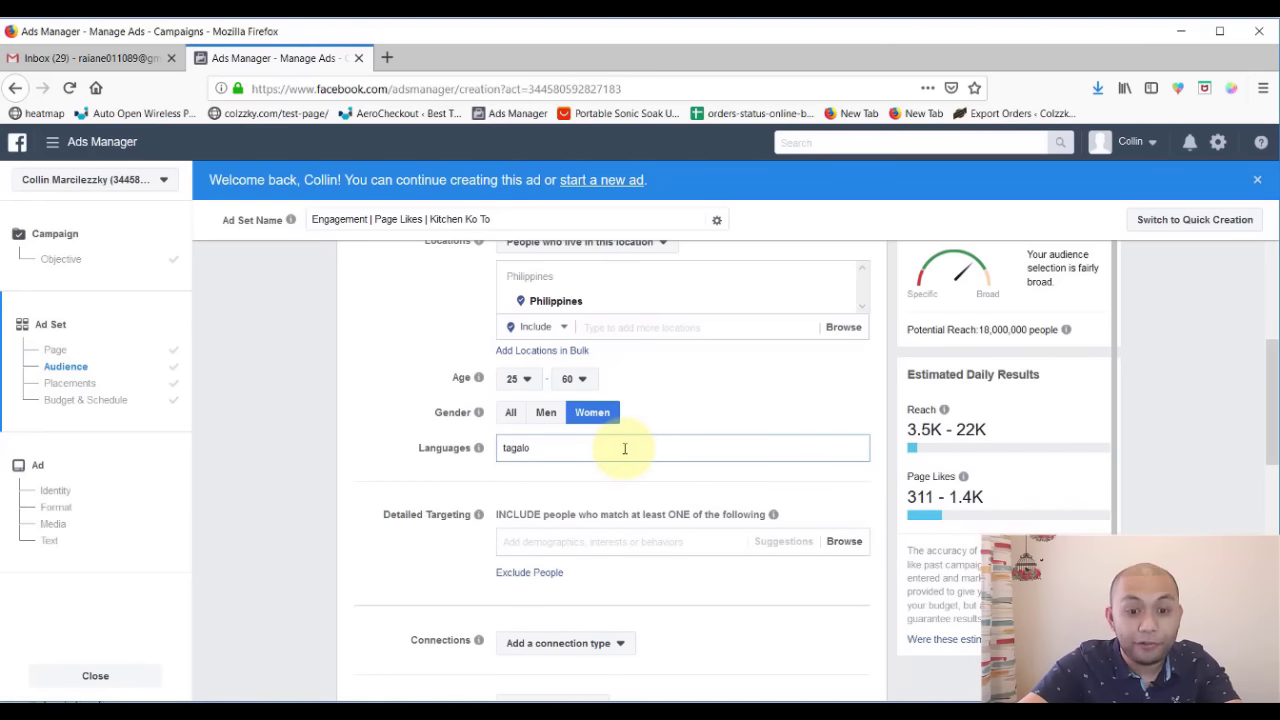
{"action": "key", "text": "BackSpace"}
{"action": "key", "text": "BackSpace"}
{"action": "key", "text": "BackSpace"}
{"action": "key", "text": "BackSpace"}
{"action": "key", "text": "BackSpace"}
{"action": "key", "text": "BackSpace"}
{"action": "type", "text": "fili"}
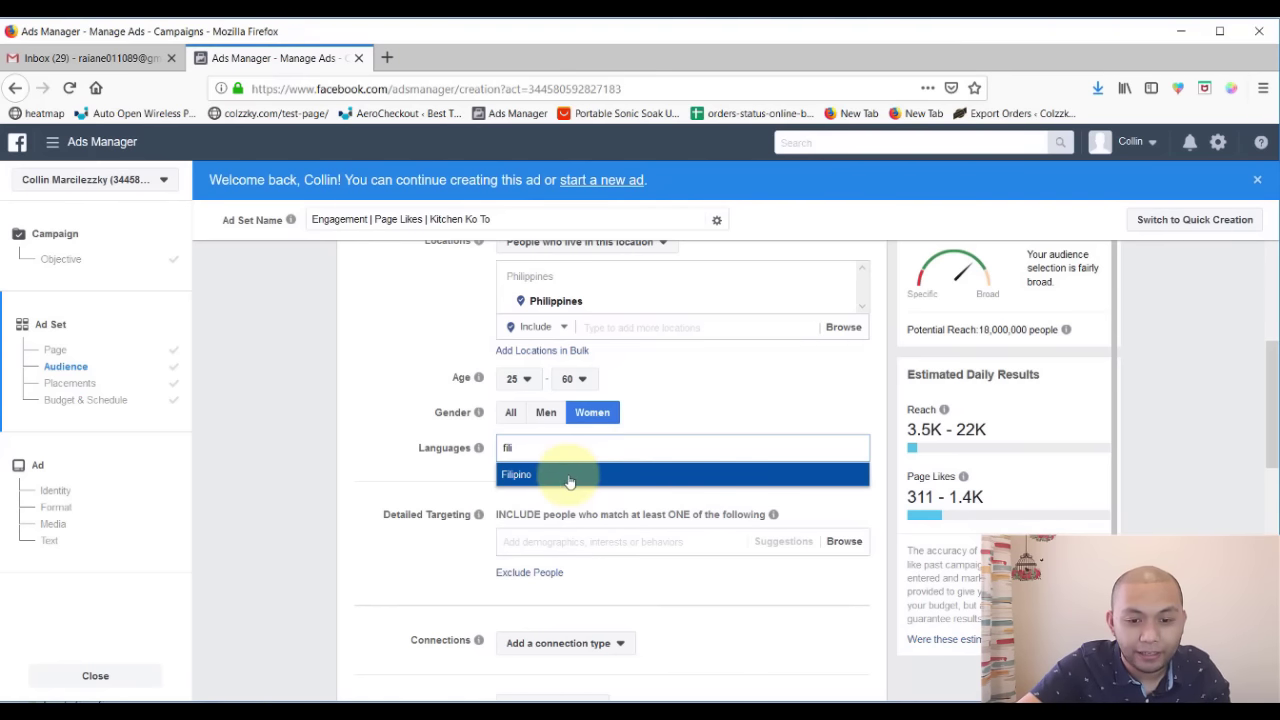
{"action": "left_click", "coordinate": [568, 474]}
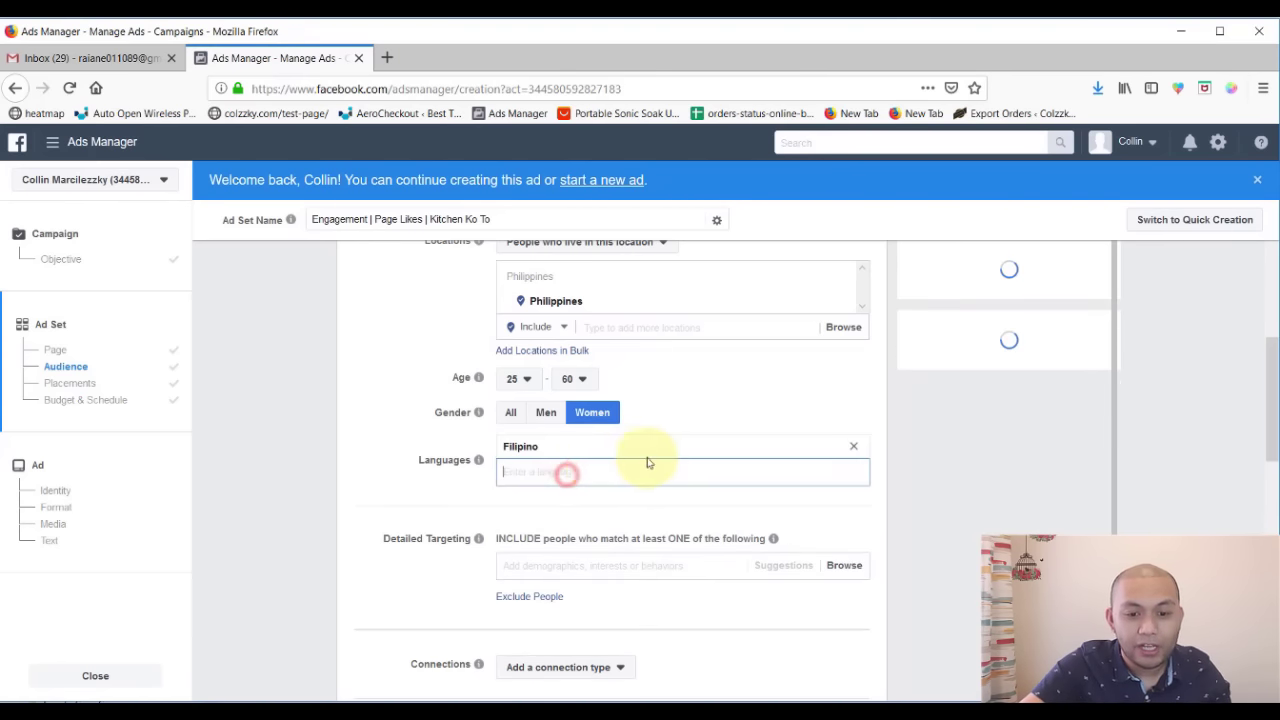
{"action": "left_click", "coordinate": [853, 446]}
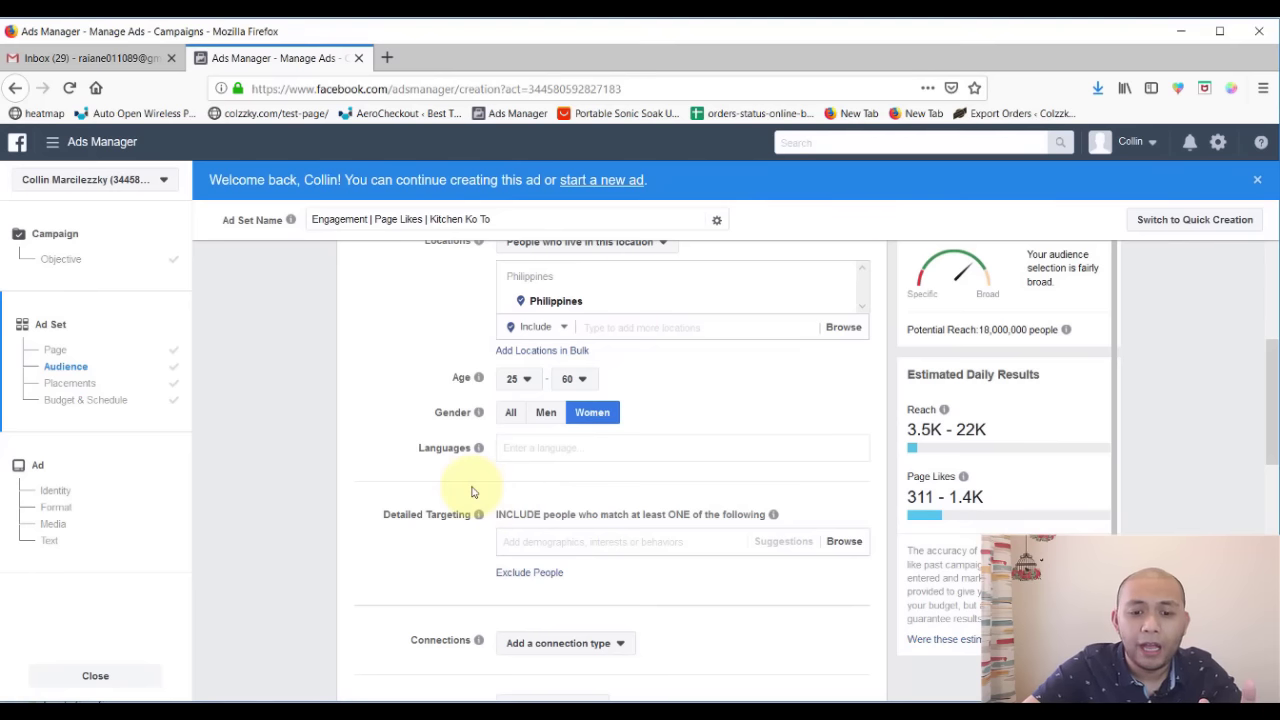
{"action": "scroll", "coordinate": [471, 491], "scroll_direction": "up", "scroll_amount": 3}
{"action": "scroll", "coordinate": [471, 491], "scroll_direction": "down", "scroll_amount": 1}
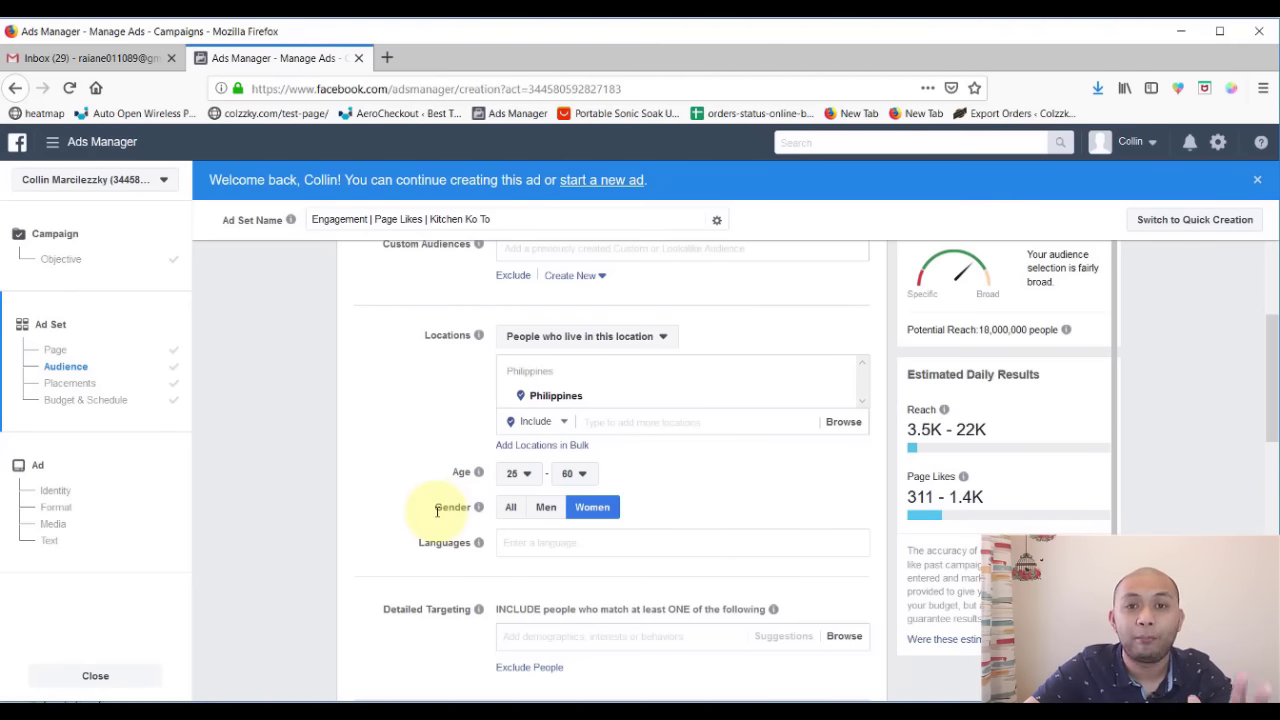
{"action": "scroll", "coordinate": [425, 550], "scroll_direction": "down", "scroll_amount": 2}
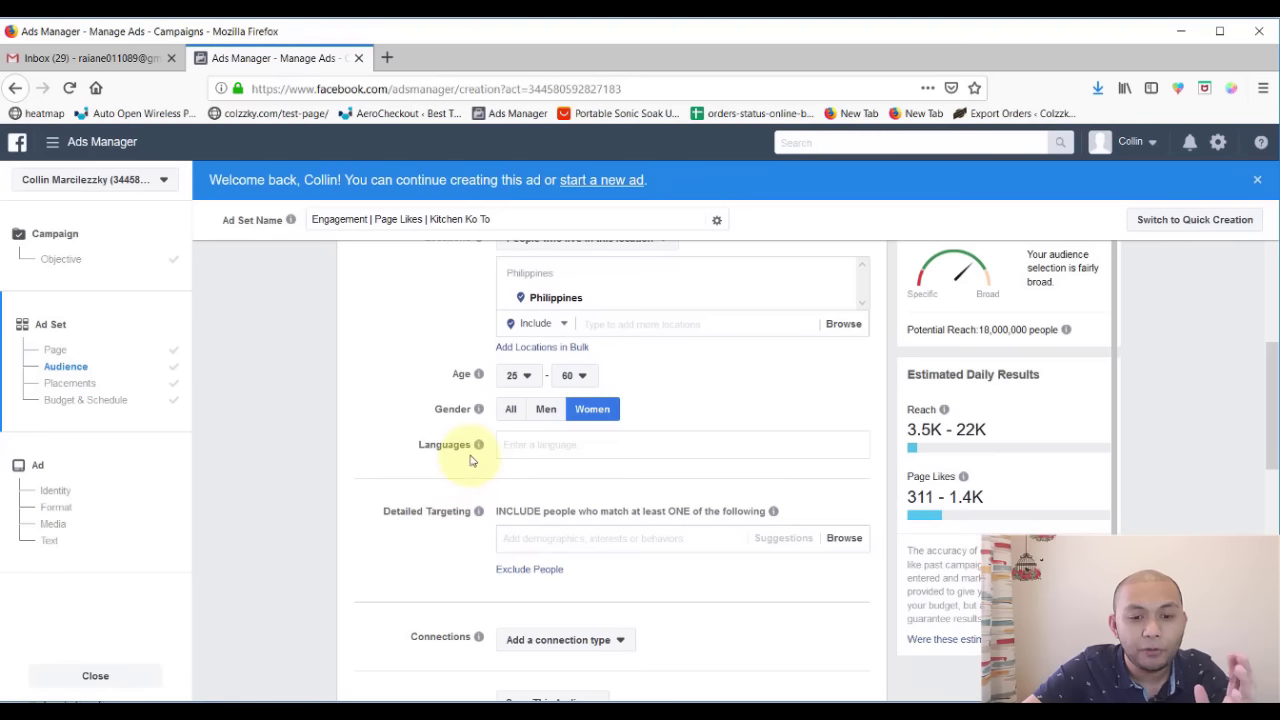
{"action": "mouse_move", "coordinate": [480, 445]}
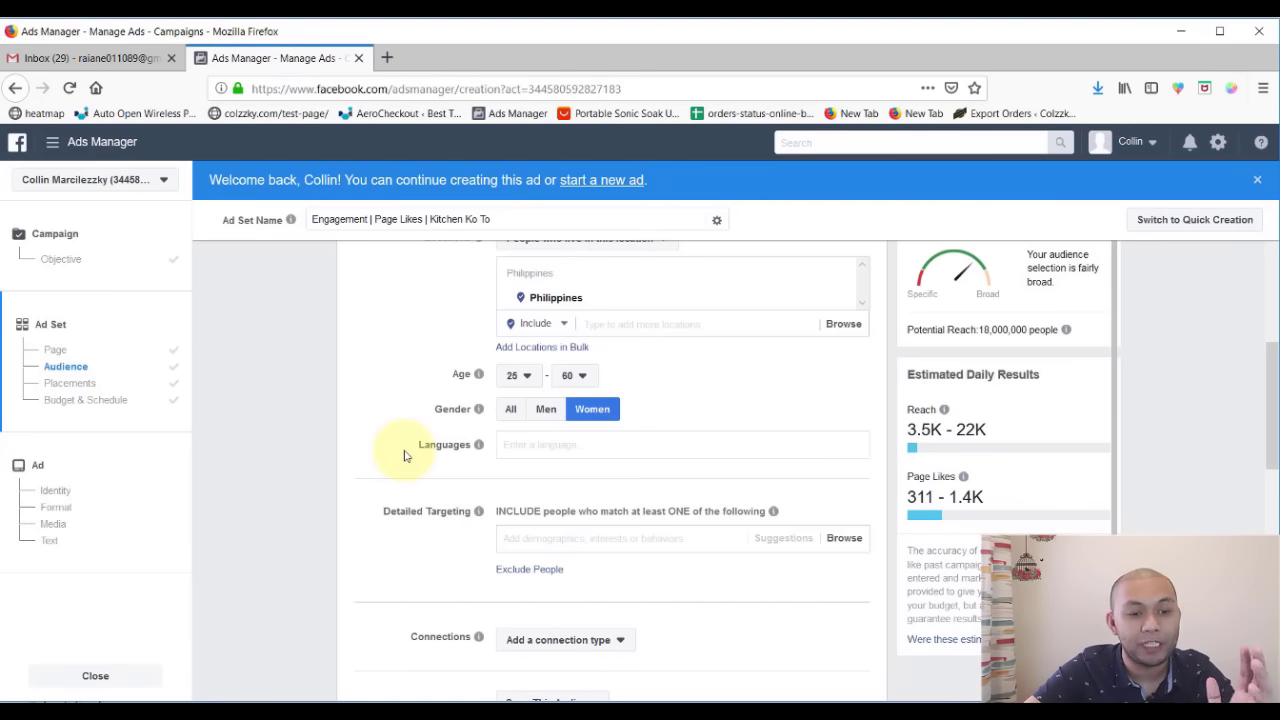
{"action": "scroll", "coordinate": [404, 456], "scroll_direction": "up", "scroll_amount": 1}
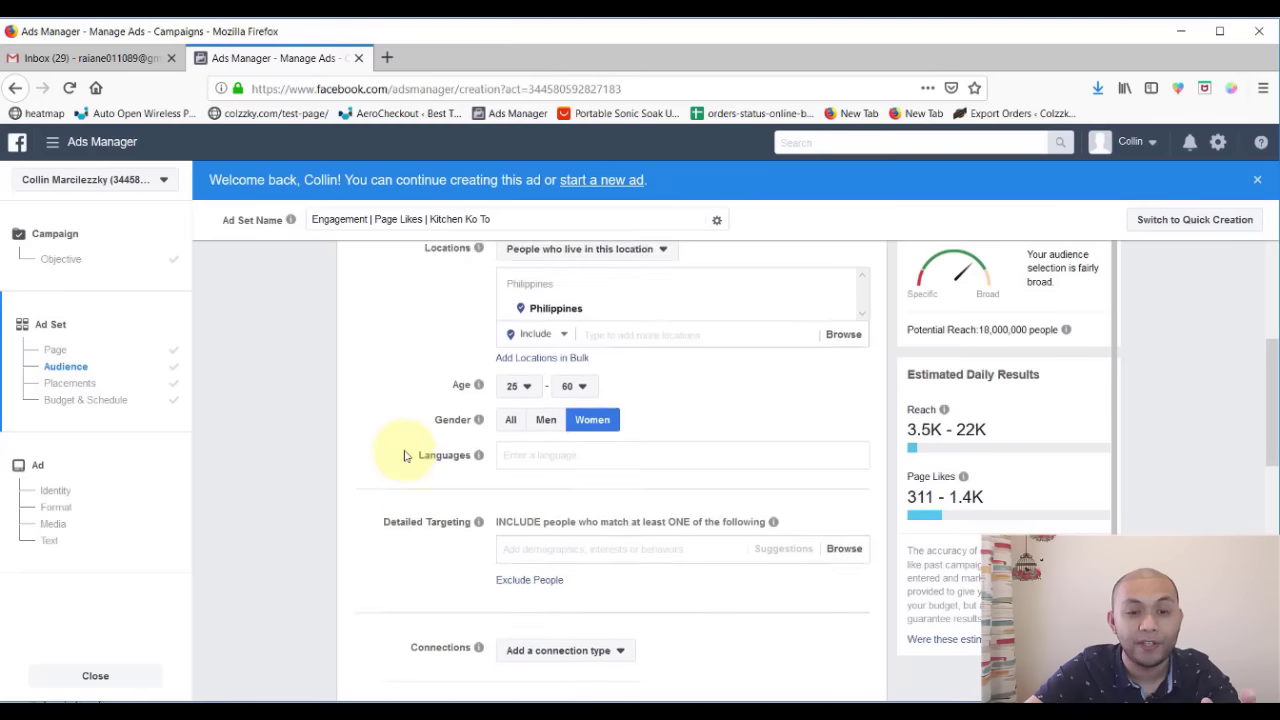
{"action": "scroll", "coordinate": [404, 456], "scroll_direction": "down", "scroll_amount": 3}
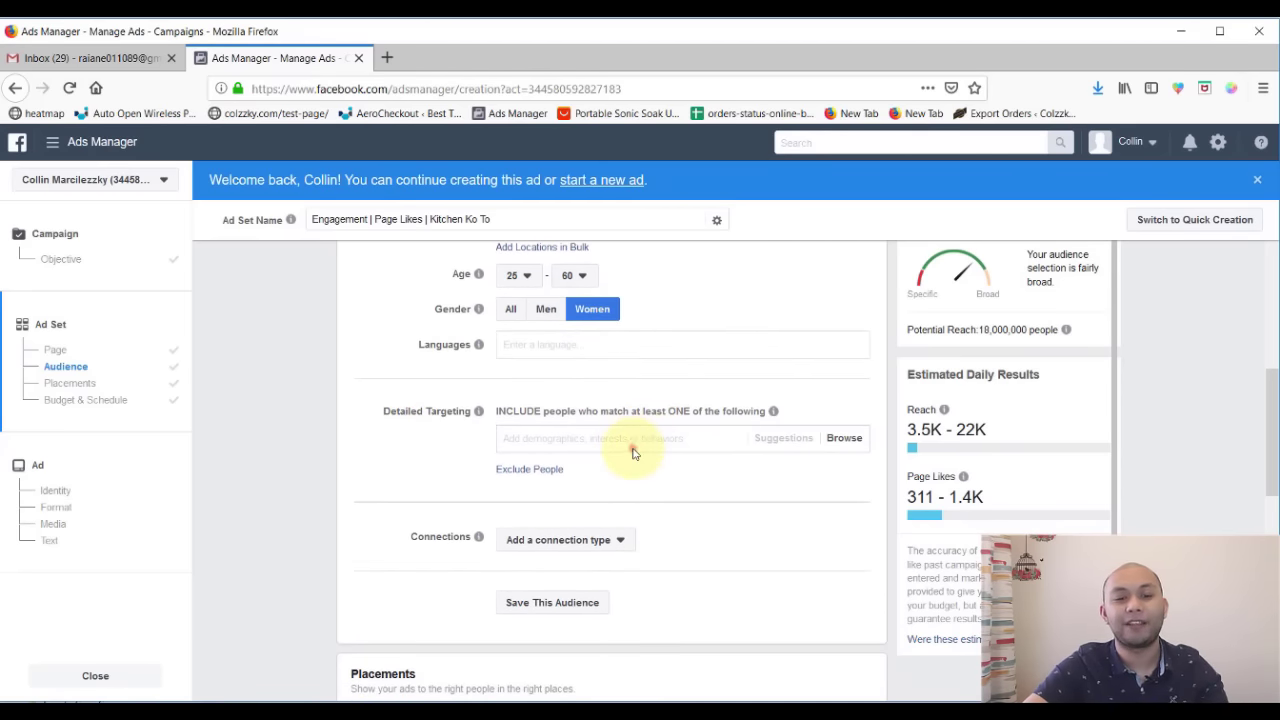
{"action": "left_click", "coordinate": [633, 449]}
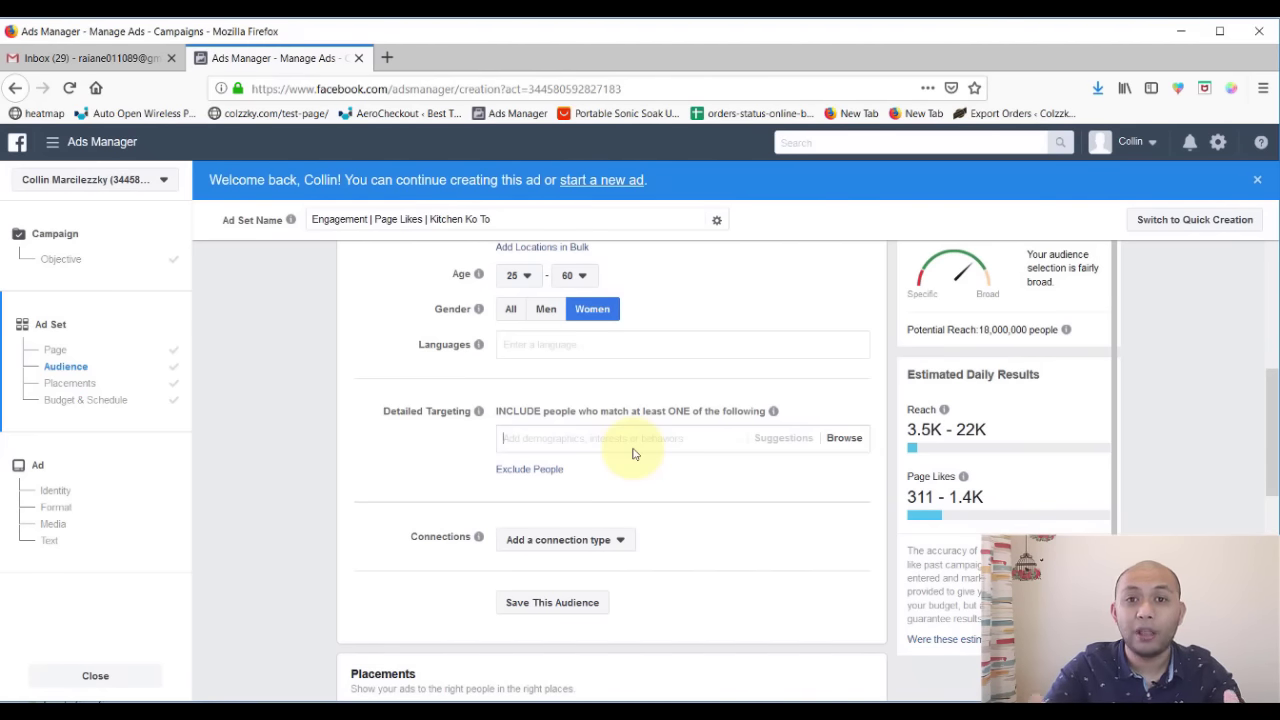
{"action": "left_click", "coordinate": [590, 434]}
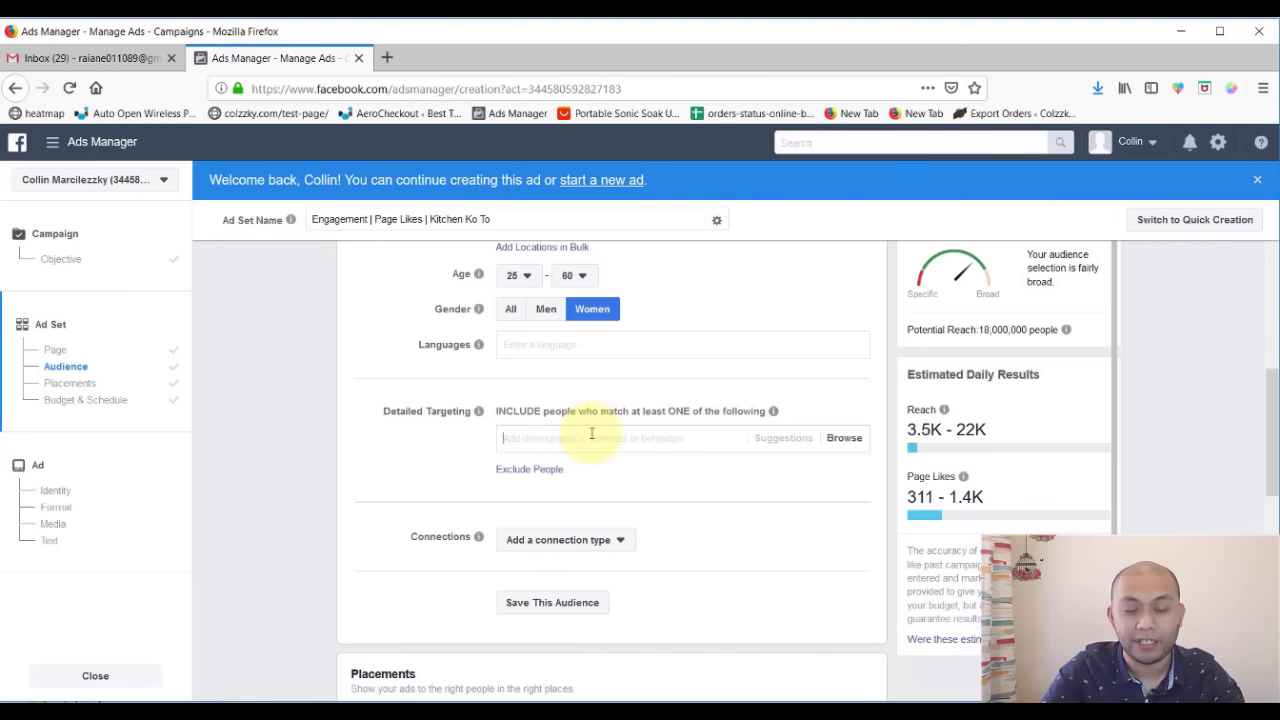
- Add the Cyclist job title to detailed targeting and set gender back to All
{"action": "type", "text": "cycl"}
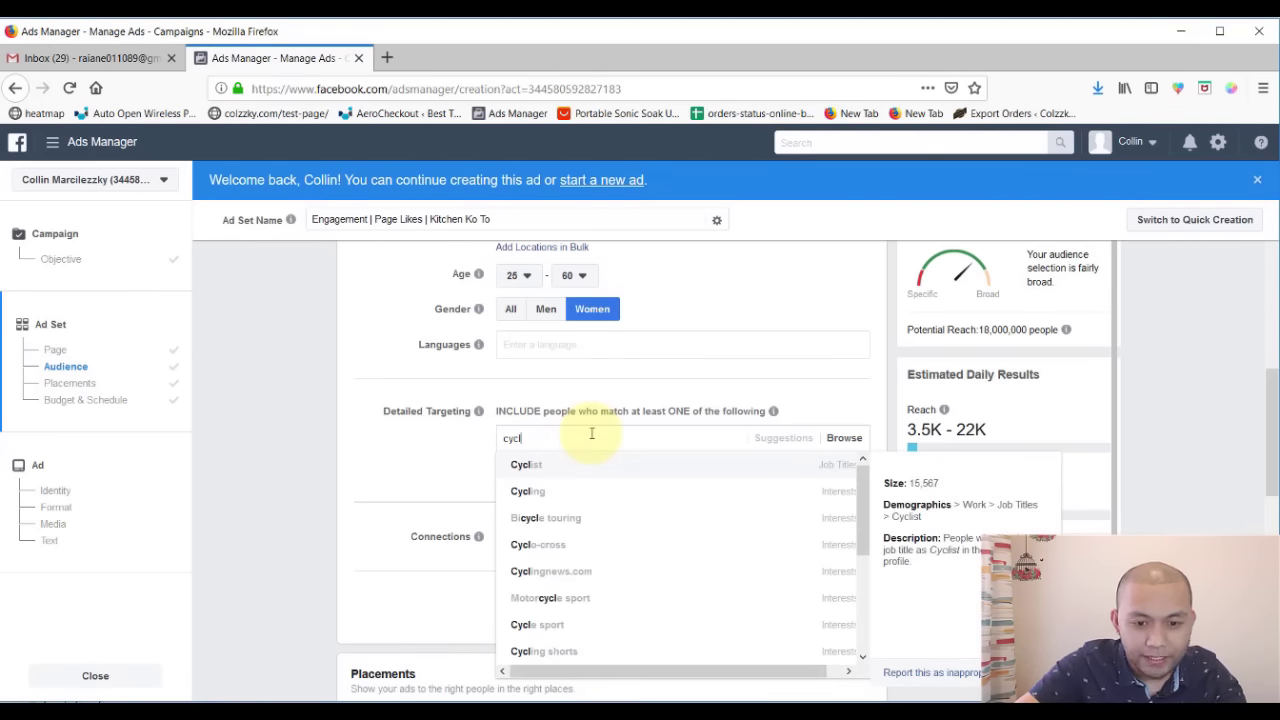
{"action": "left_click", "coordinate": [557, 464]}
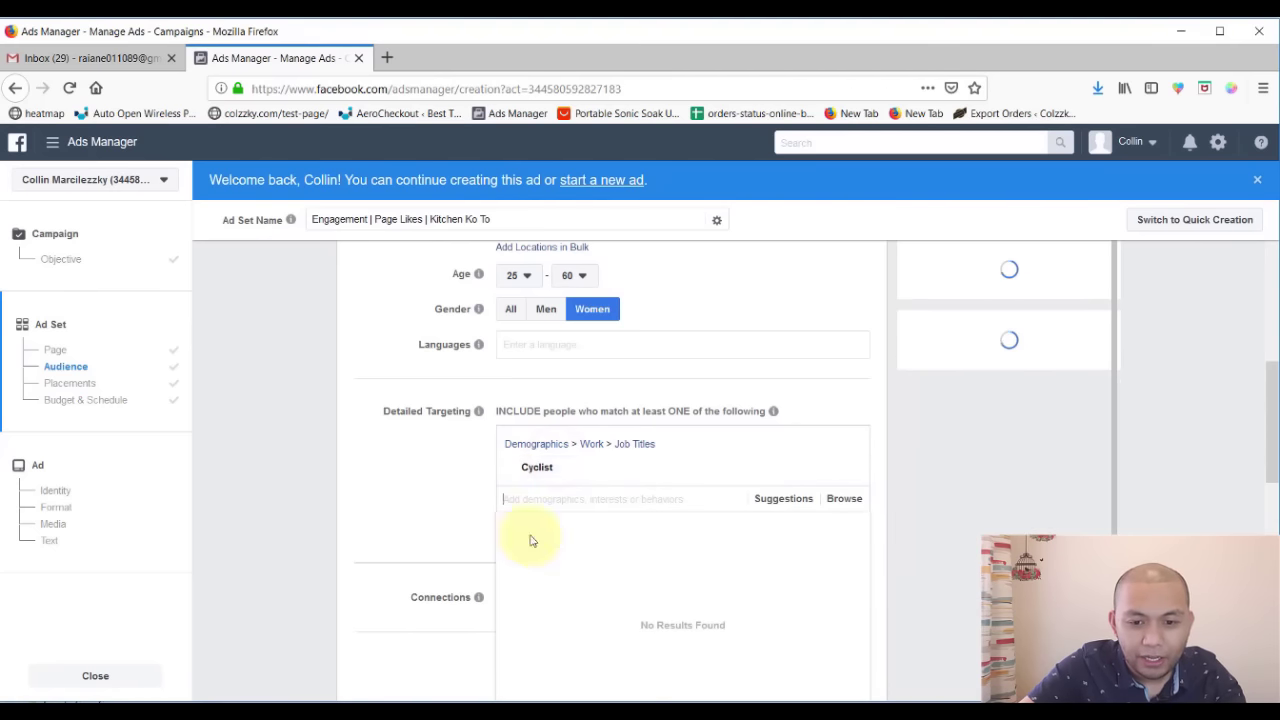
{"action": "left_click", "coordinate": [436, 492]}
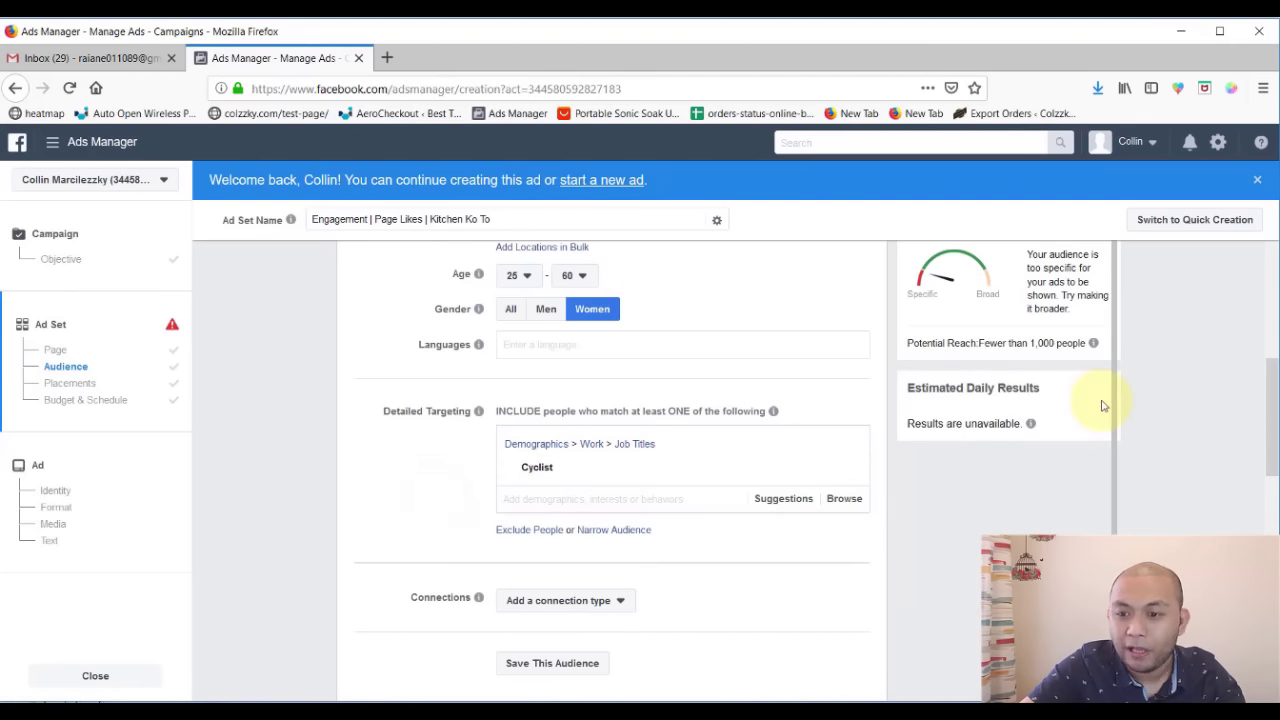
{"action": "scroll", "coordinate": [1260, 472], "scroll_direction": "up", "scroll_amount": 2}
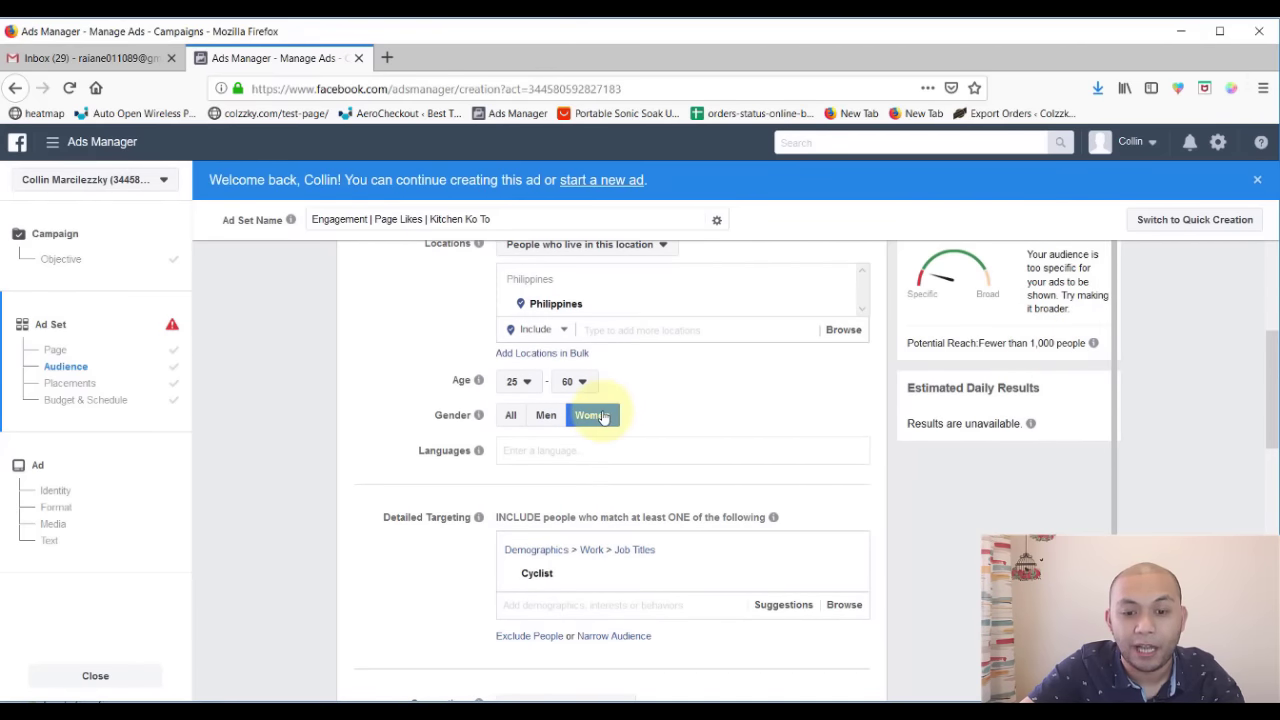
{"action": "left_click", "coordinate": [510, 420]}
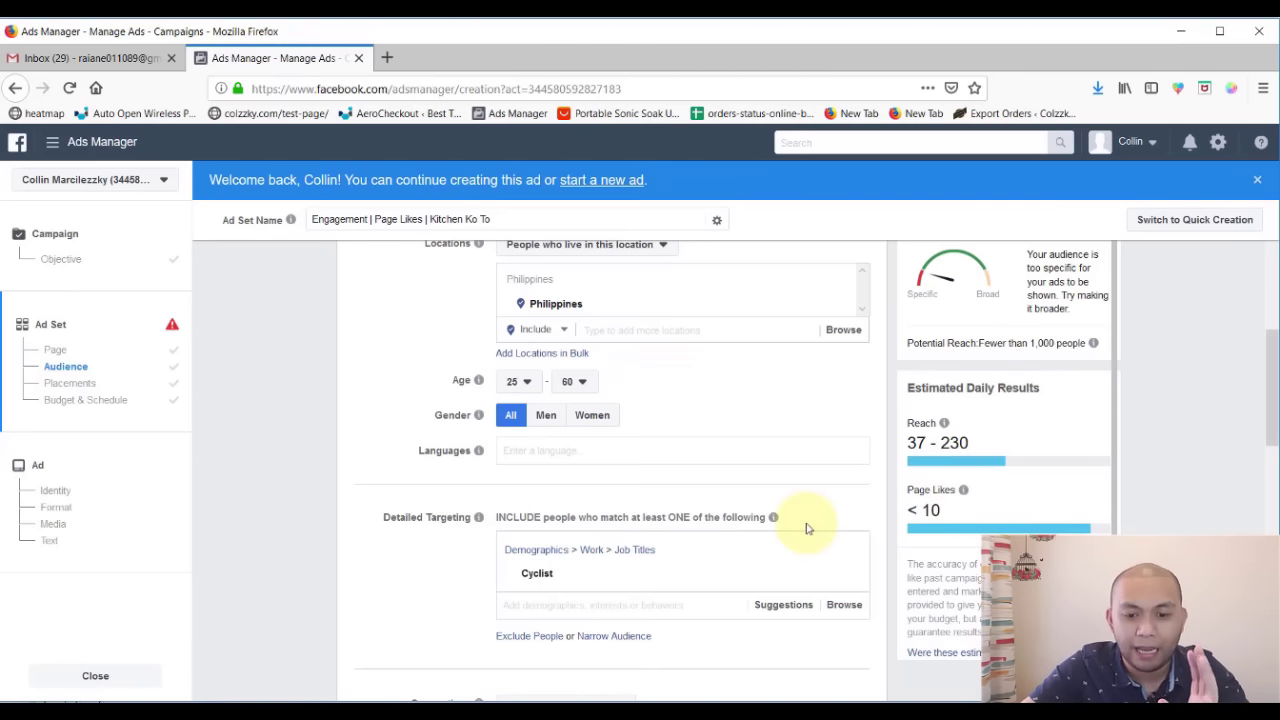
{"action": "scroll", "coordinate": [807, 528], "scroll_direction": "down", "scroll_amount": 2}
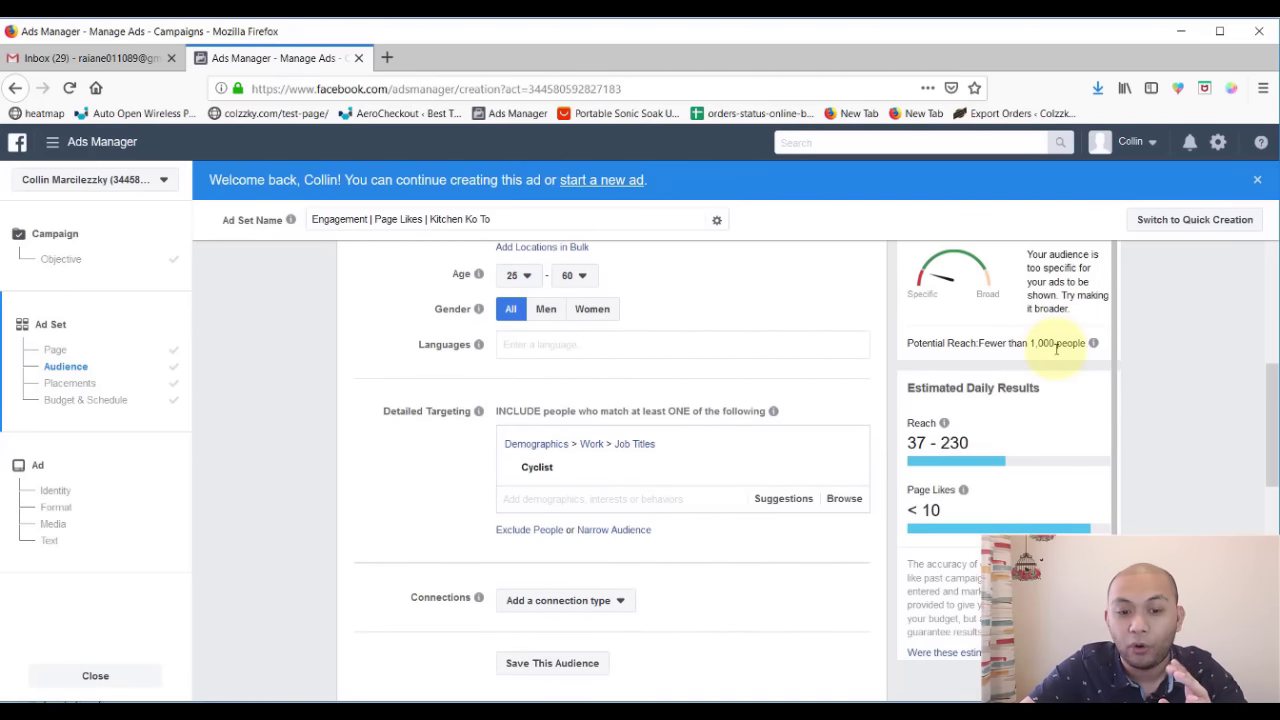
- Add the Cycling interest, bringing potential reach to 2,800,000
{"action": "left_click", "coordinate": [578, 498]}
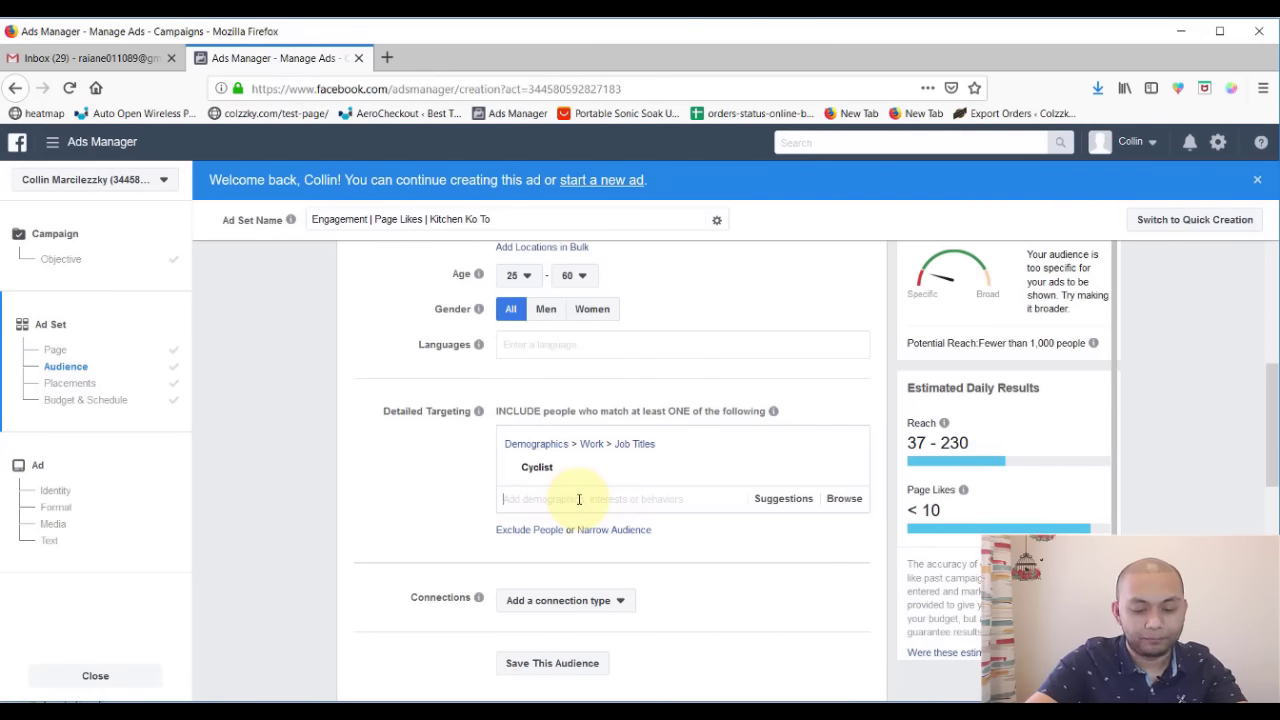
{"action": "type", "text": "cycling"}
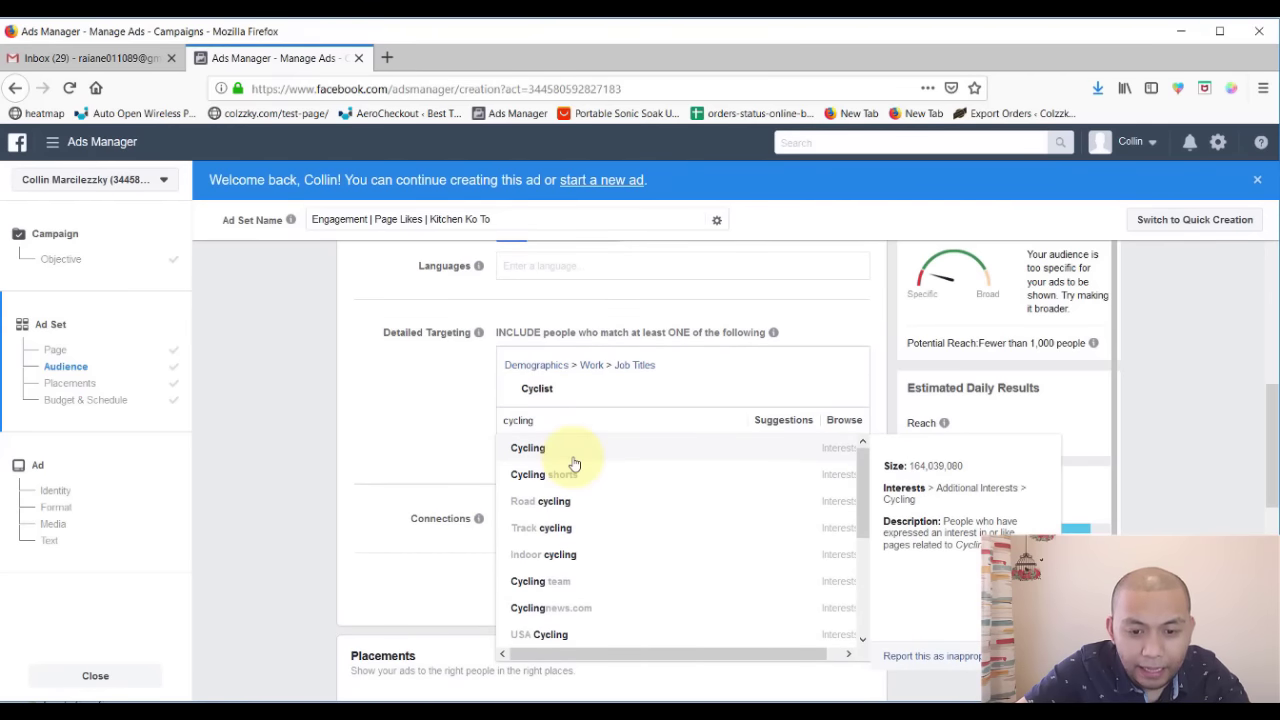
{"action": "left_click", "coordinate": [575, 460]}
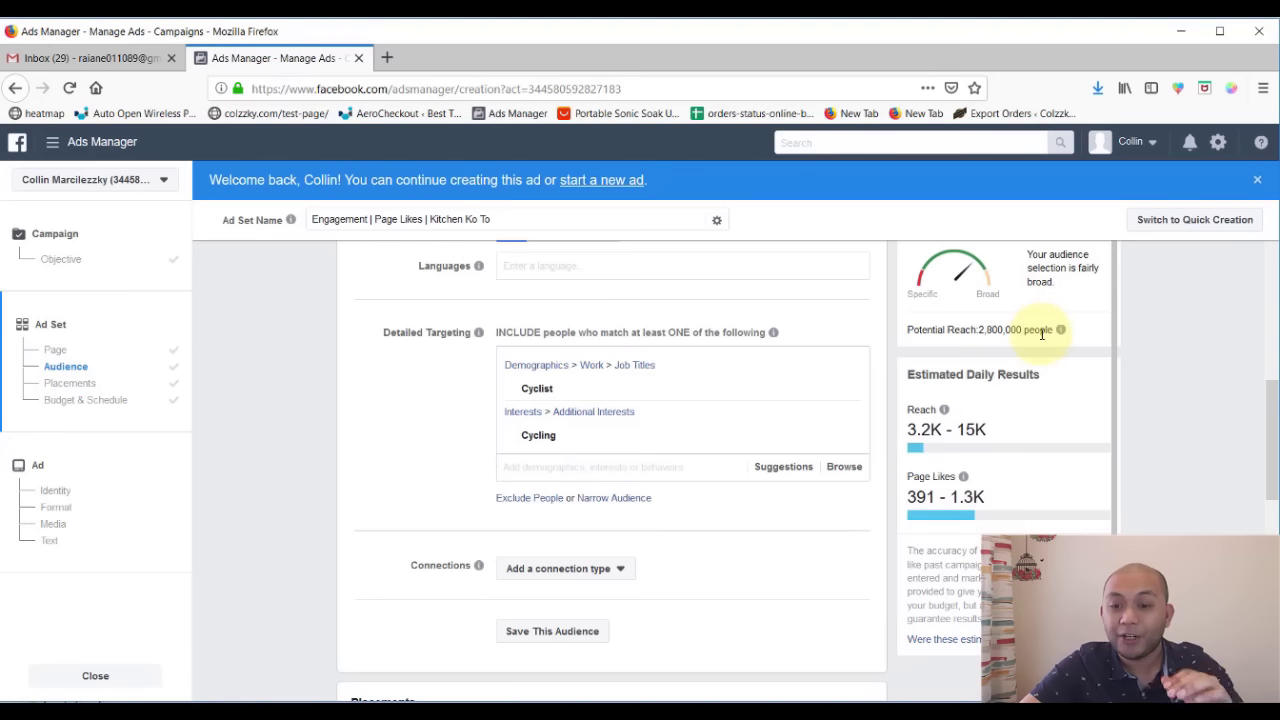
{"action": "mouse_move", "coordinate": [1075, 342]}
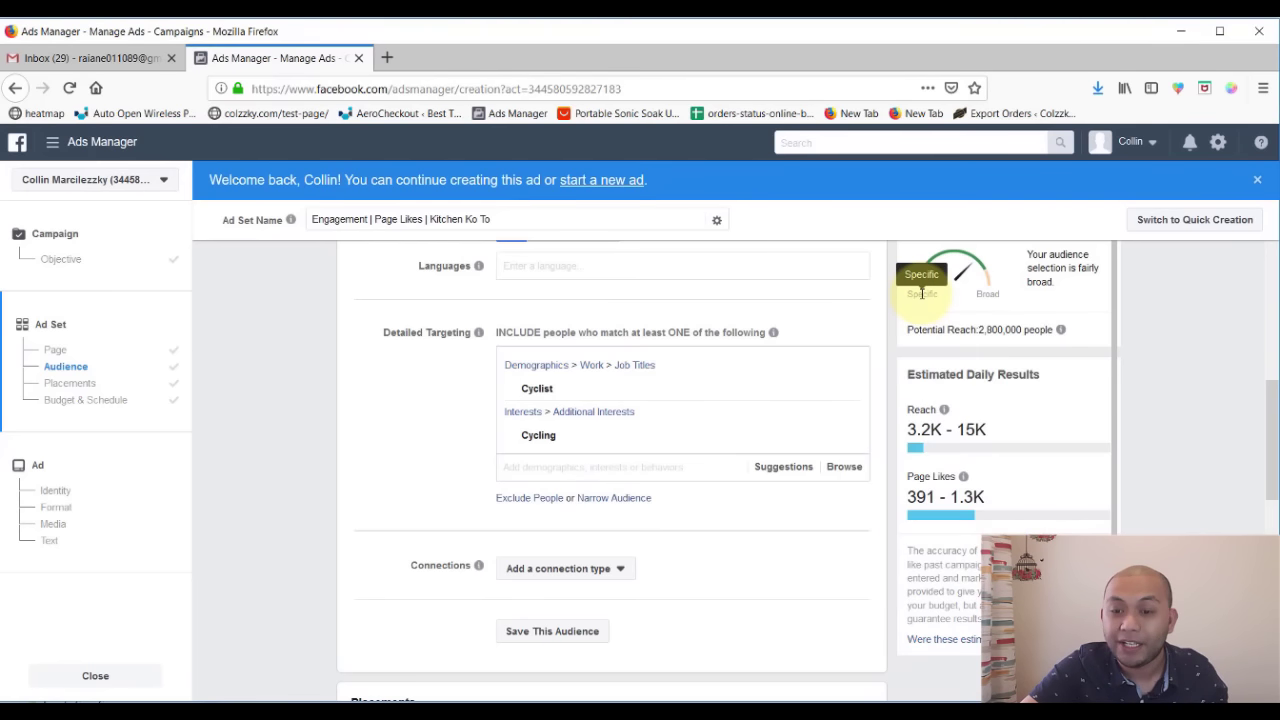
{"action": "left_click_drag", "start_coordinate": [928, 329], "coordinate": [1048, 329]}
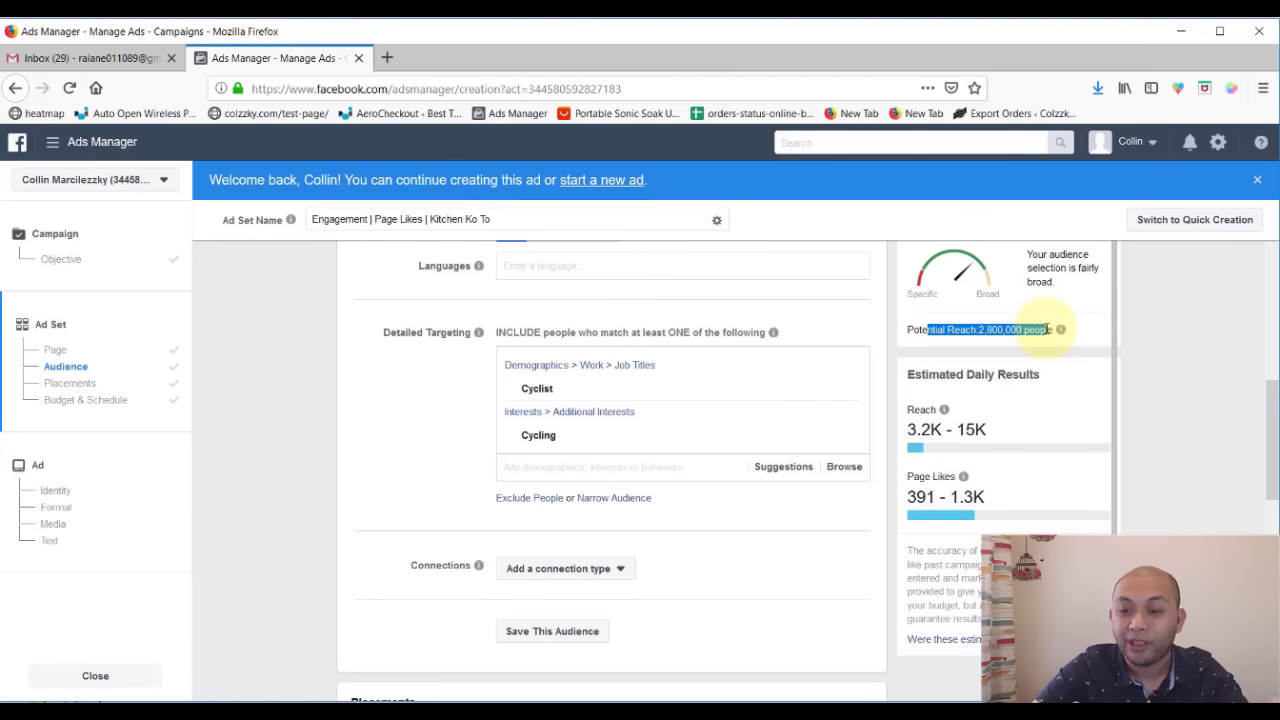
{"action": "scroll", "coordinate": [723, 348], "scroll_direction": "up", "scroll_amount": 3}
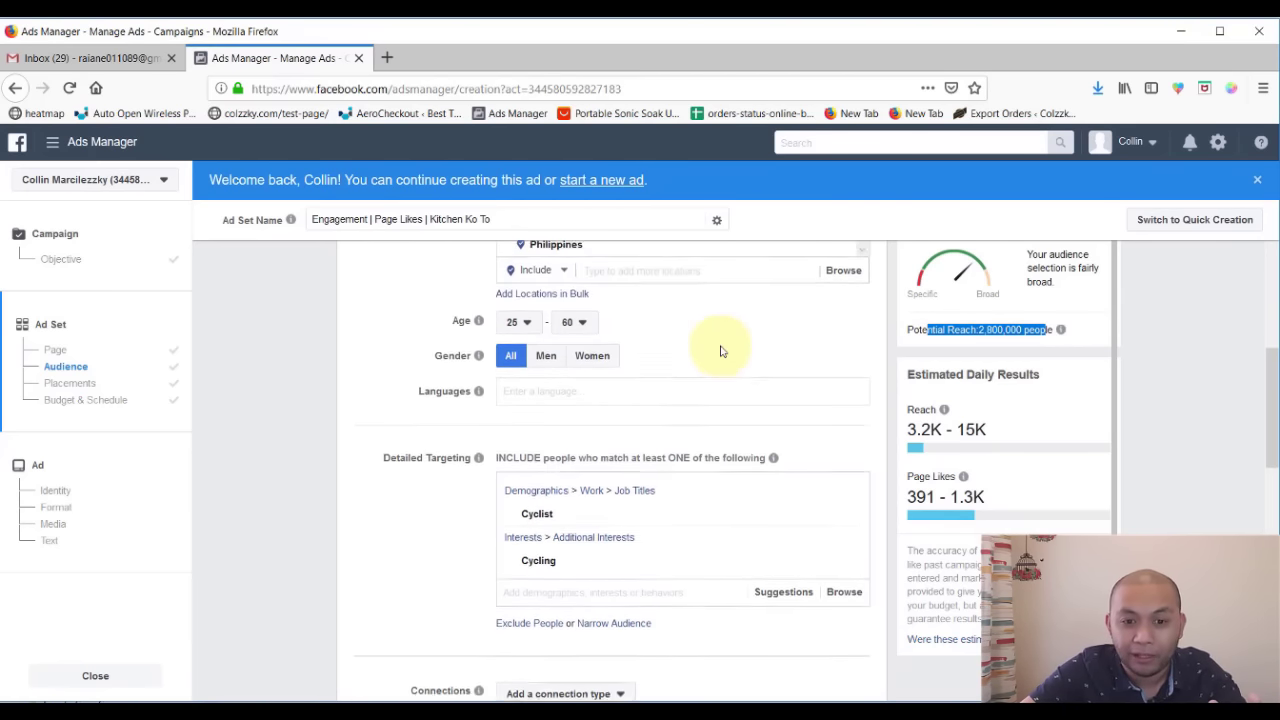
{"action": "scroll", "coordinate": [720, 351], "scroll_direction": "up", "scroll_amount": 2}
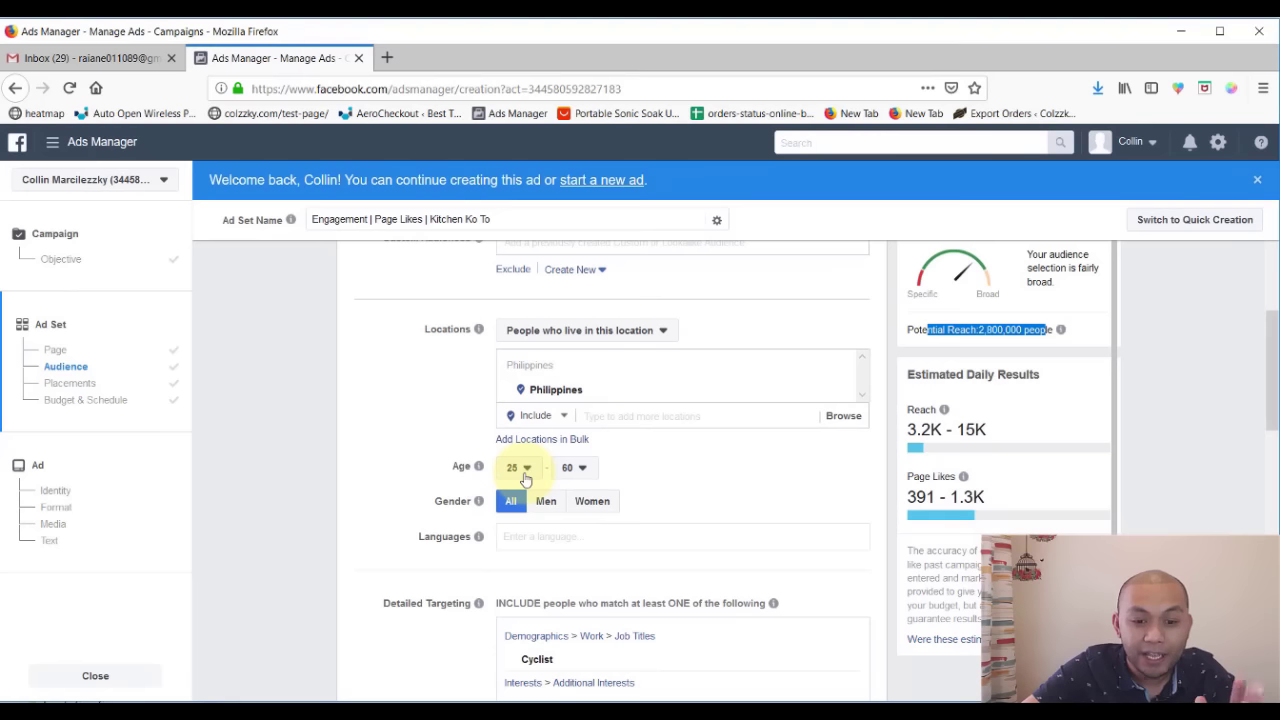
{"action": "scroll", "coordinate": [697, 514], "scroll_direction": "up", "scroll_amount": 2}
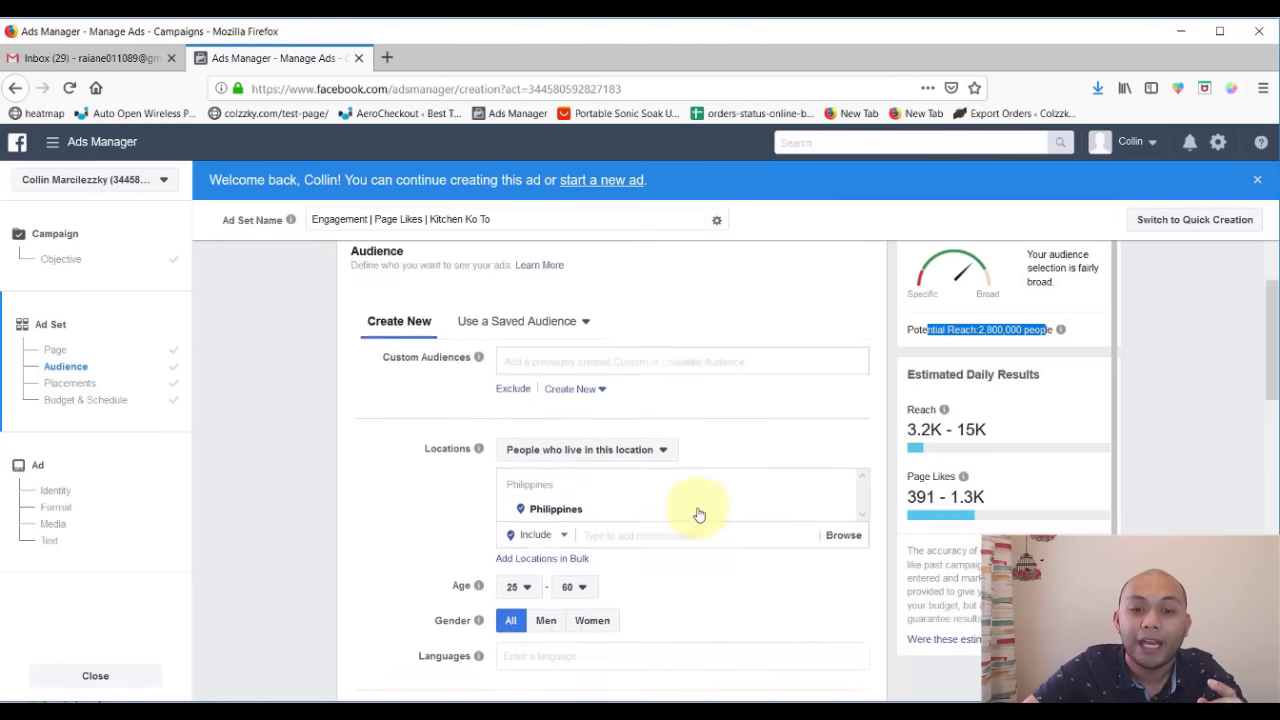
{"action": "scroll", "coordinate": [697, 514], "scroll_direction": "down", "scroll_amount": 6}
{"action": "mouse_move", "coordinate": [569, 438]}
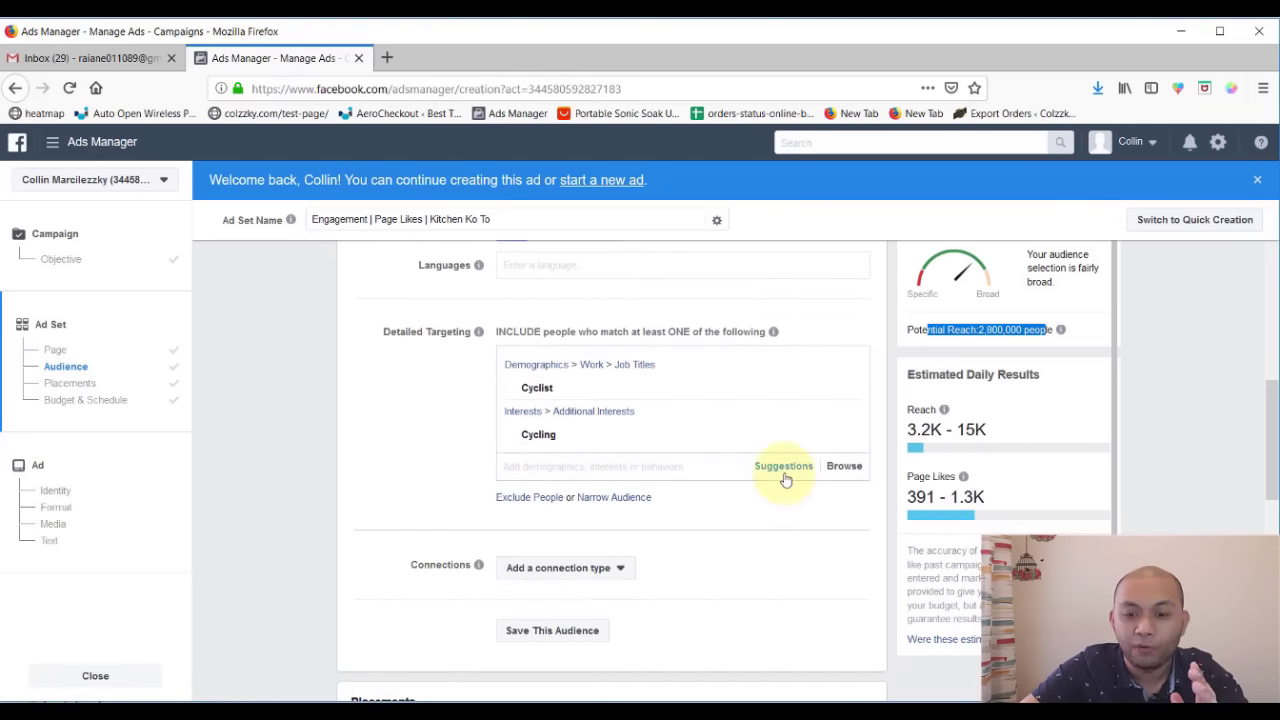
- Remove Cyclist and Cycling from detailed targeting, restoring reach to 35,000,000
{"action": "left_click", "coordinate": [843, 466]}
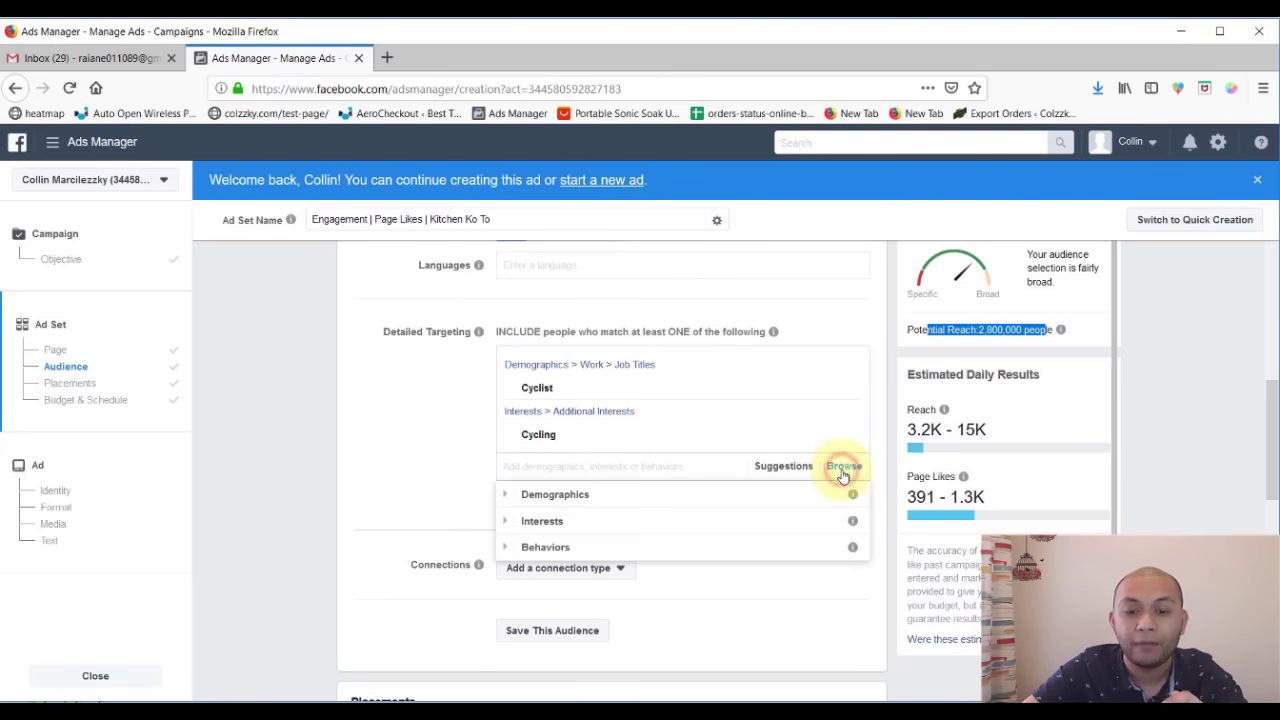
{"action": "scroll", "coordinate": [428, 508], "scroll_direction": "down", "scroll_amount": 1}
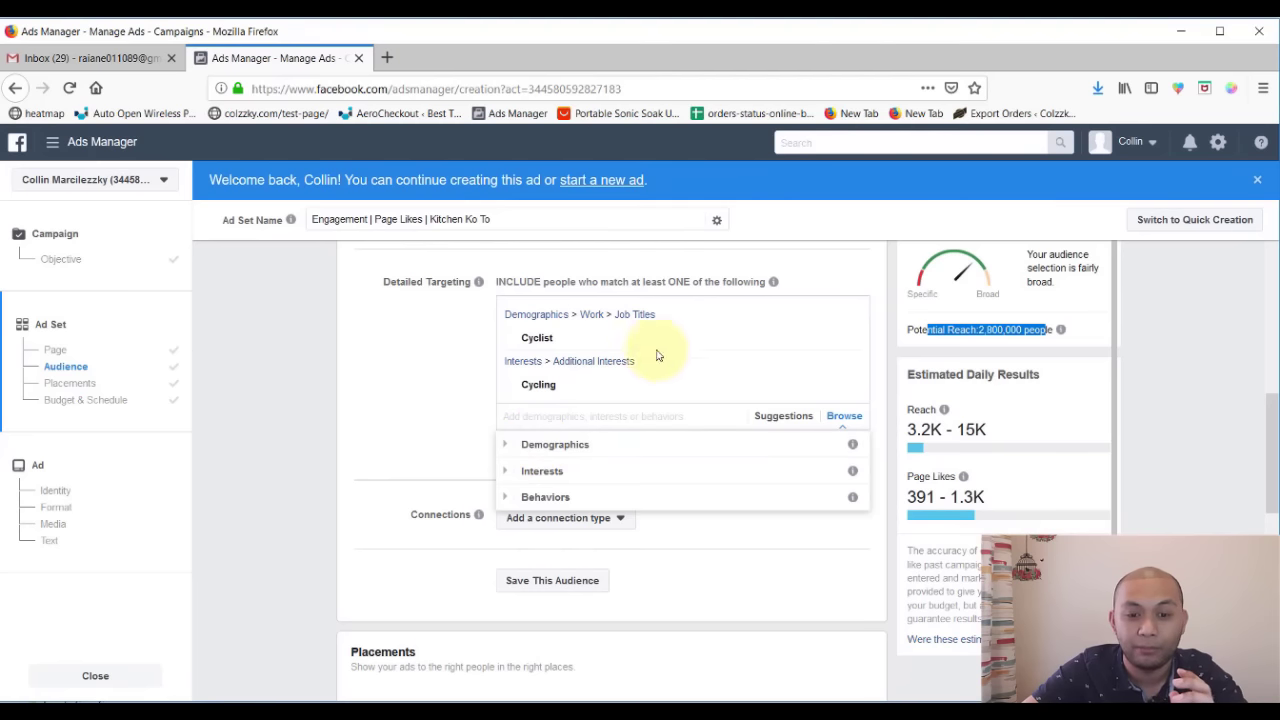
{"action": "left_click", "coordinate": [845, 316]}
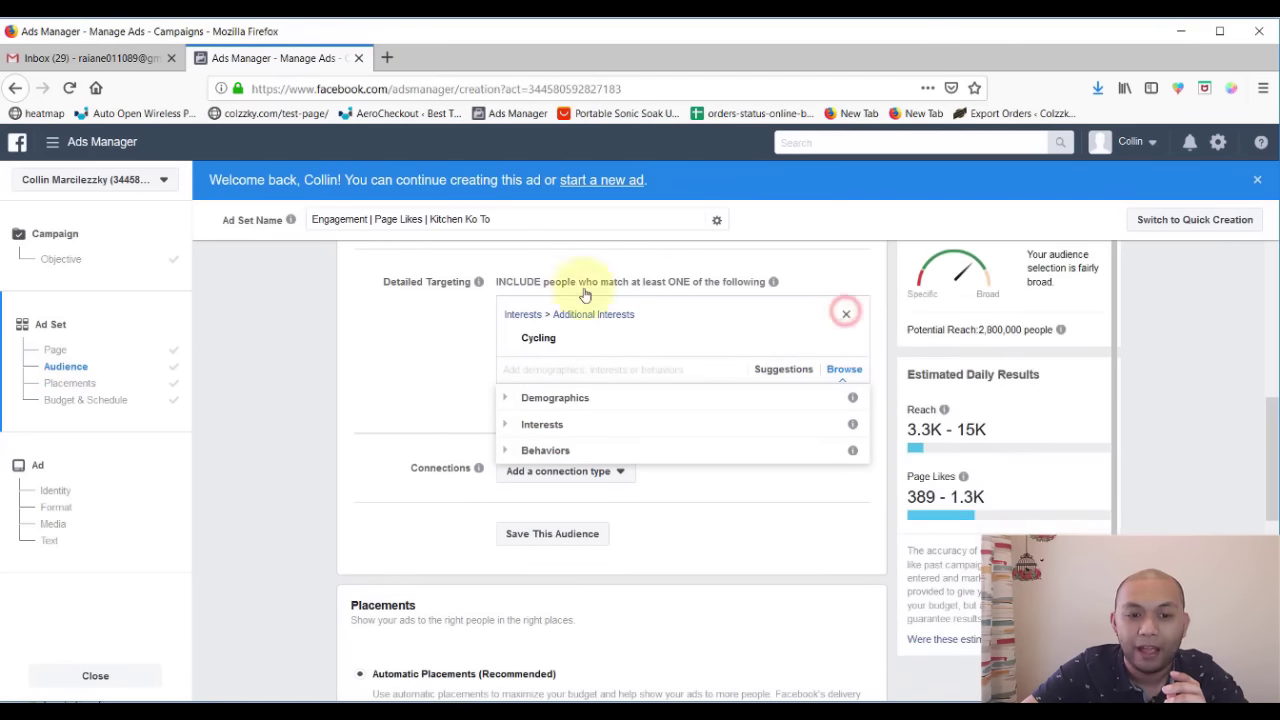
{"action": "left_click", "coordinate": [846, 315]}
{"action": "left_click_drag", "start_coordinate": [384, 284], "coordinate": [471, 283]}
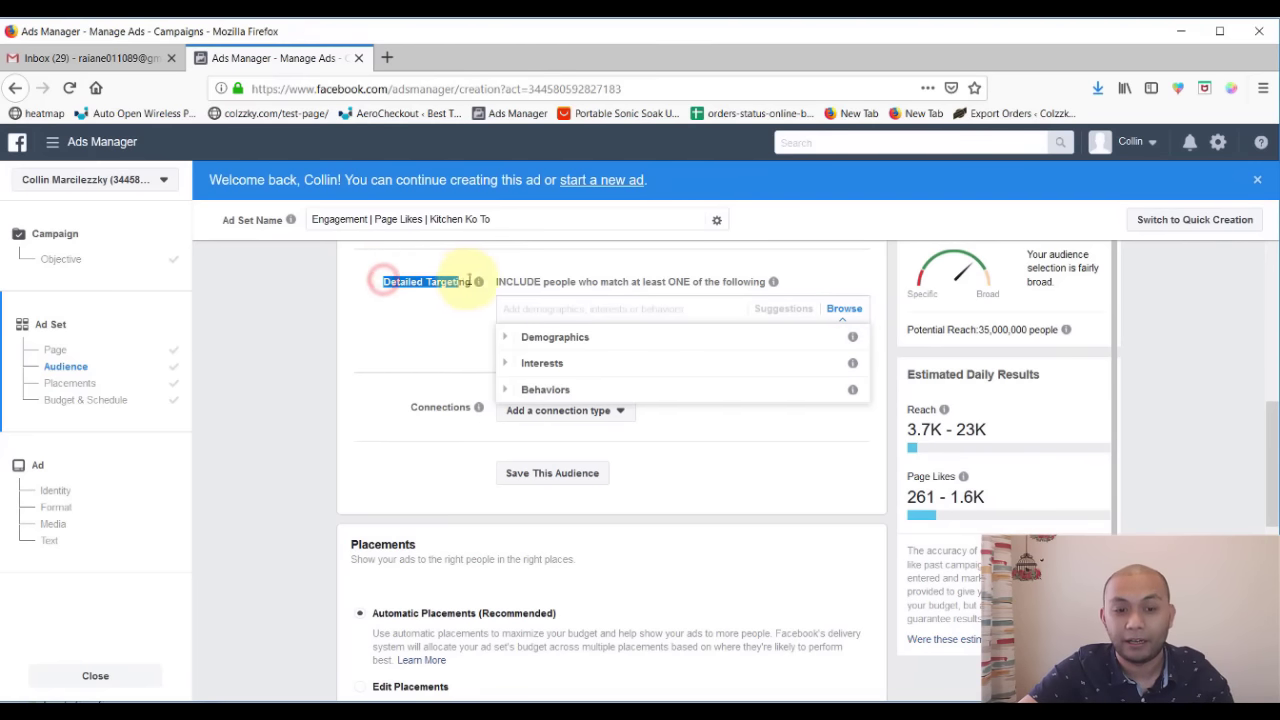
{"action": "mouse_move", "coordinate": [479, 284]}
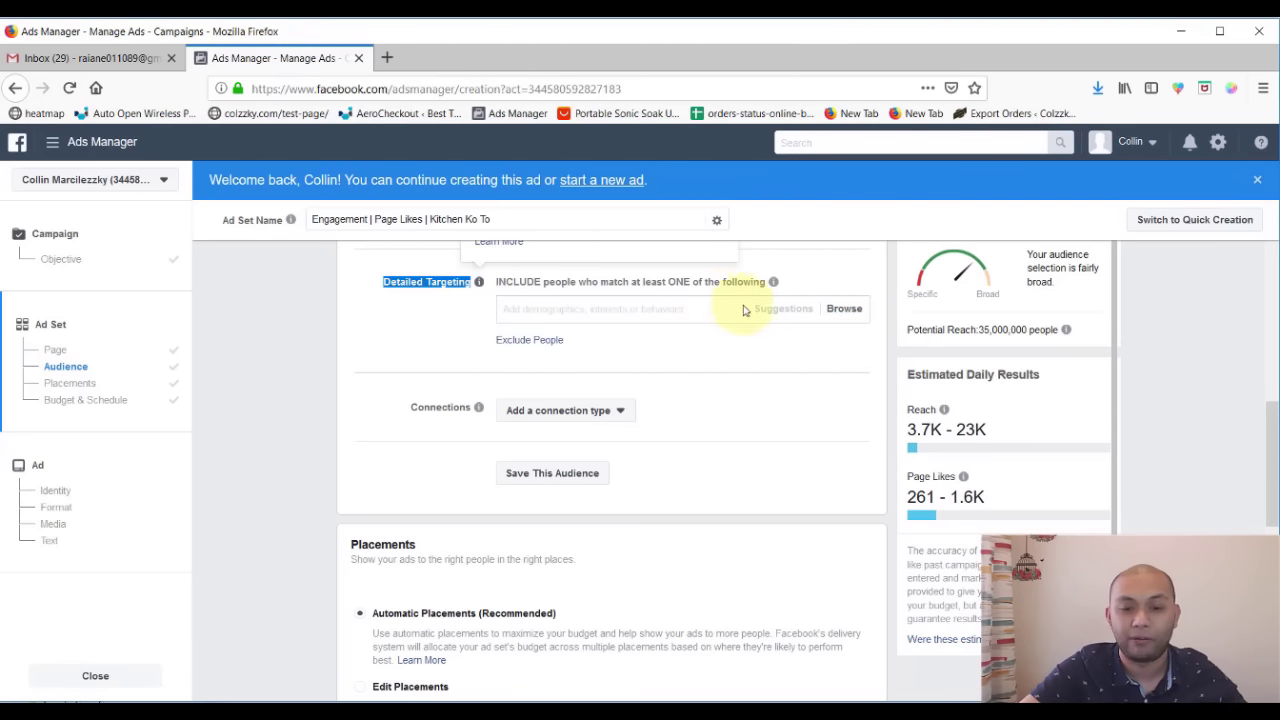
{"action": "left_click", "coordinate": [836, 309]}
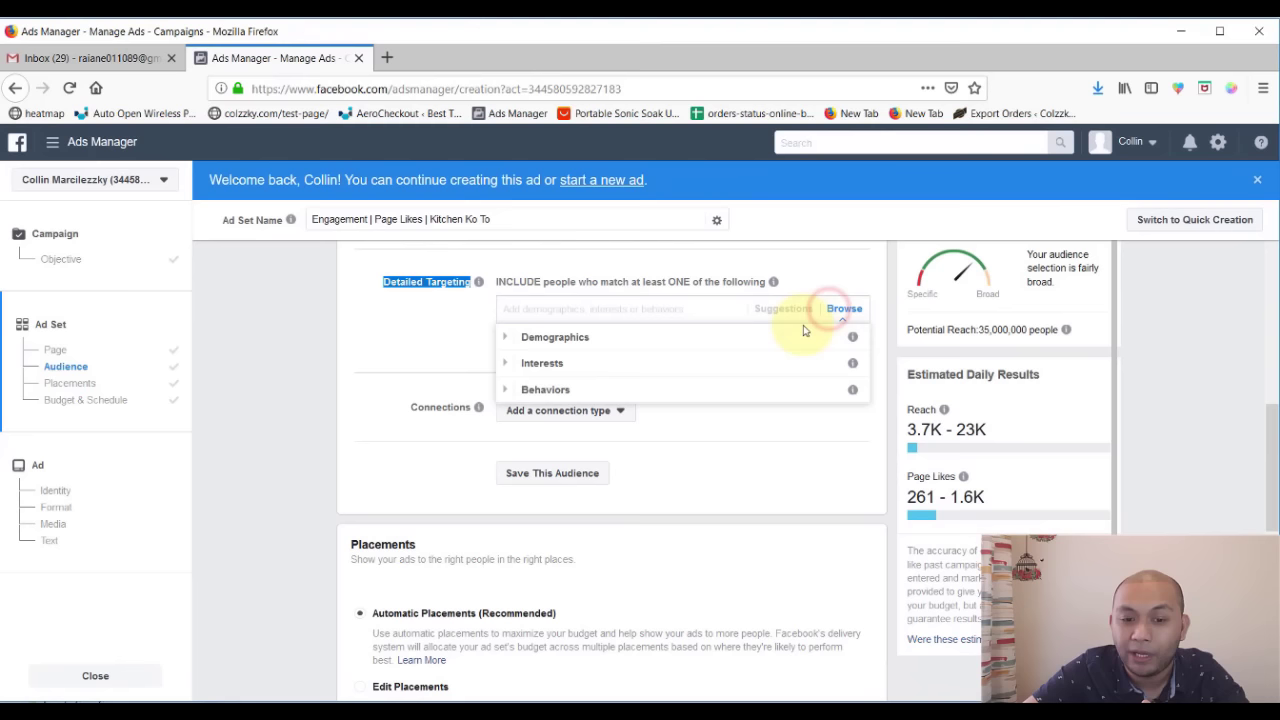
- Expand Demographics > Education > Education Level to view the degree options
{"action": "left_click", "coordinate": [731, 337]}
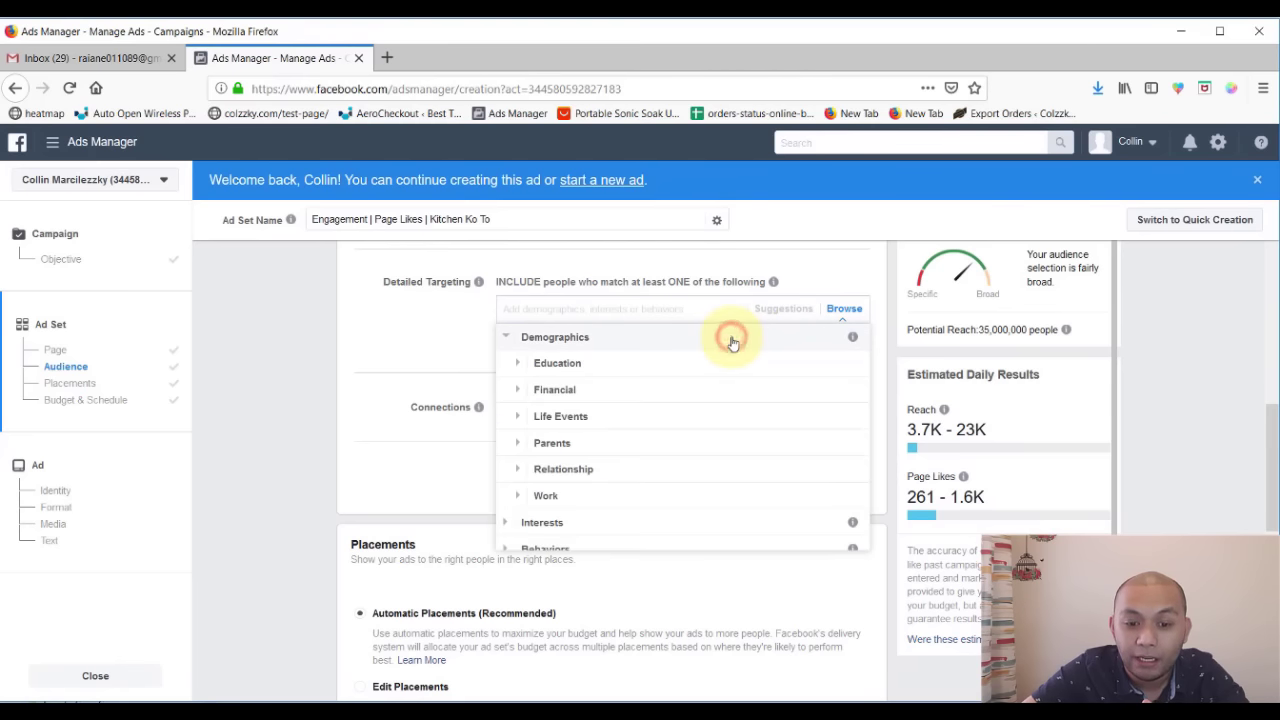
{"action": "left_click", "coordinate": [615, 374]}
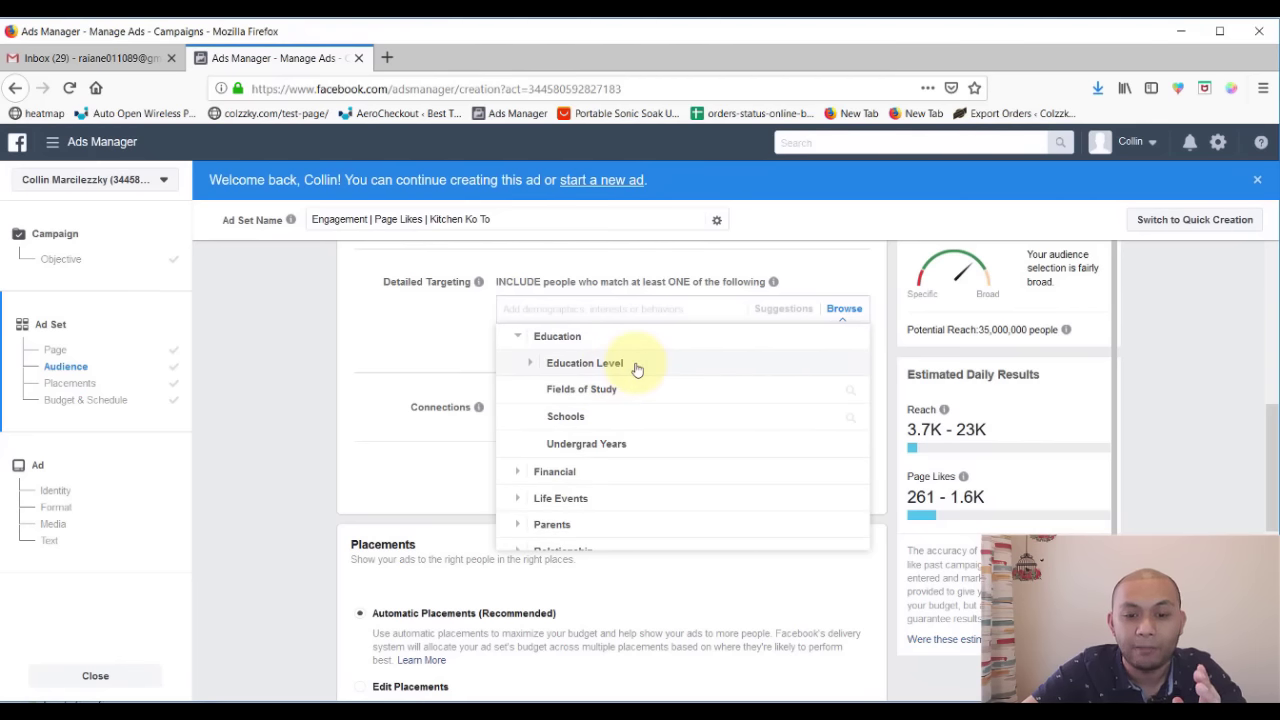
{"action": "left_click", "coordinate": [637, 370]}
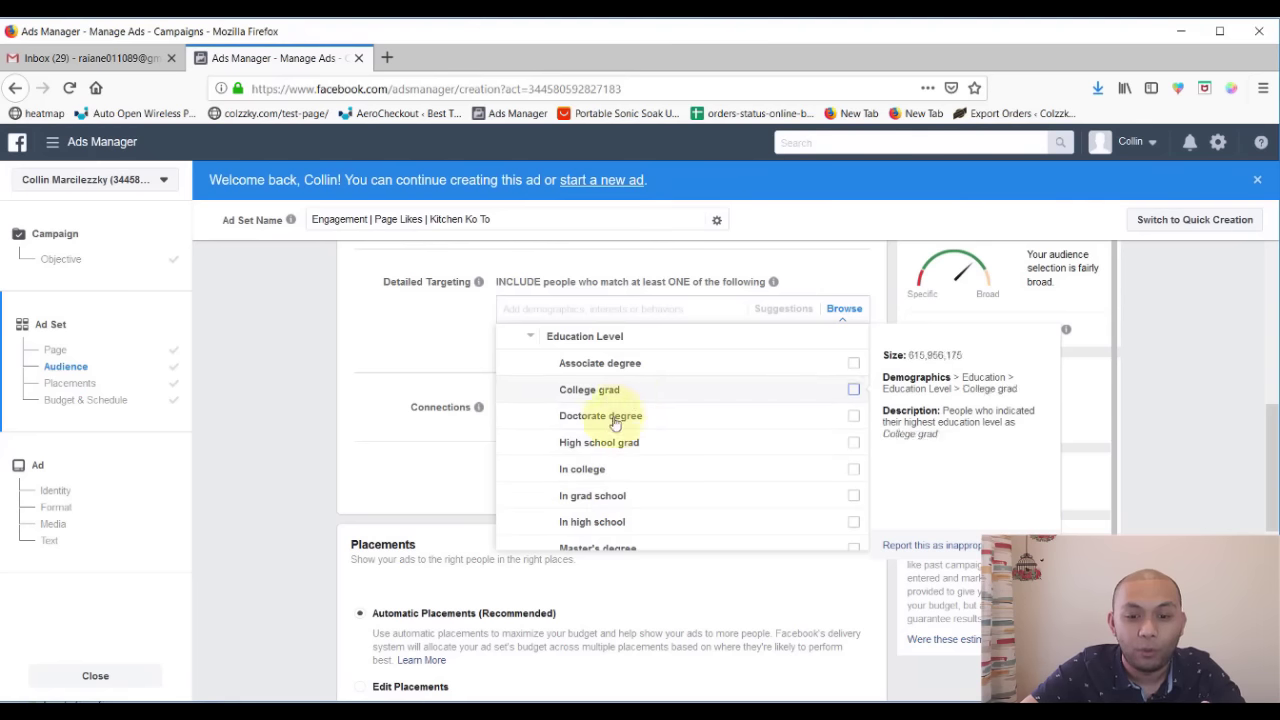
{"action": "scroll", "coordinate": [608, 435], "scroll_direction": "down", "scroll_amount": 2}
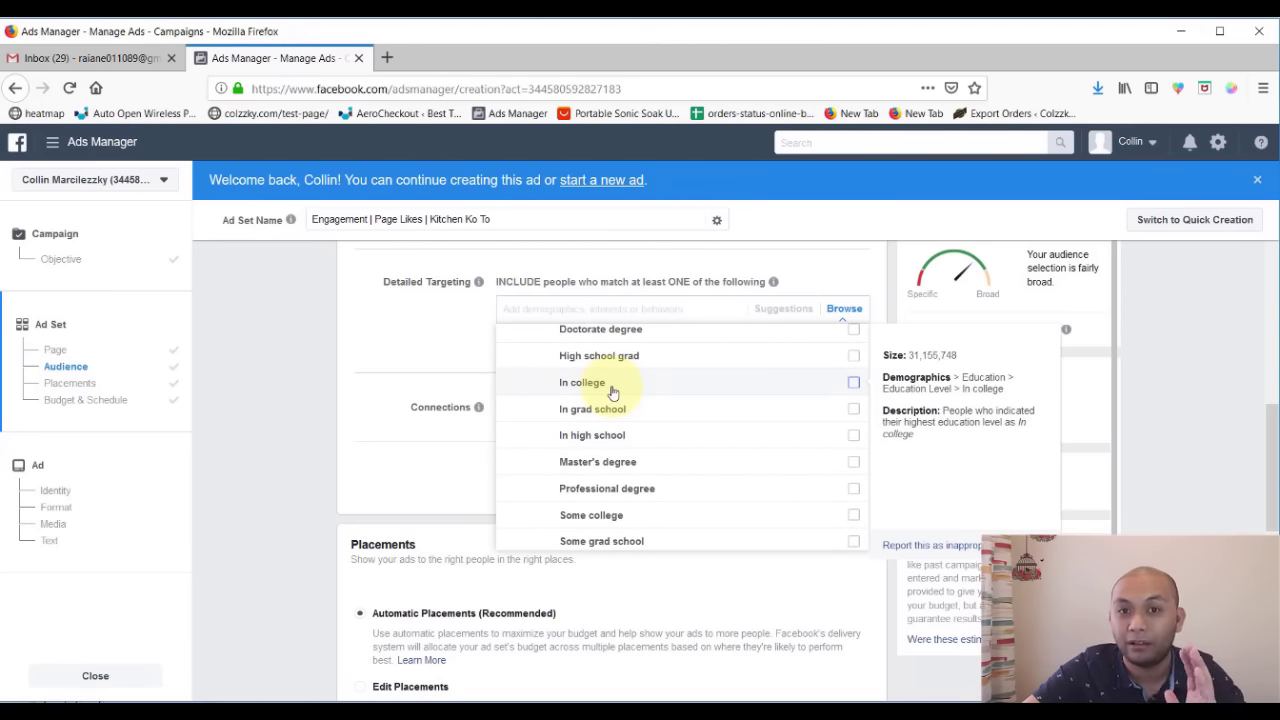
{"action": "scroll", "coordinate": [620, 425], "scroll_direction": "down", "scroll_amount": 3}
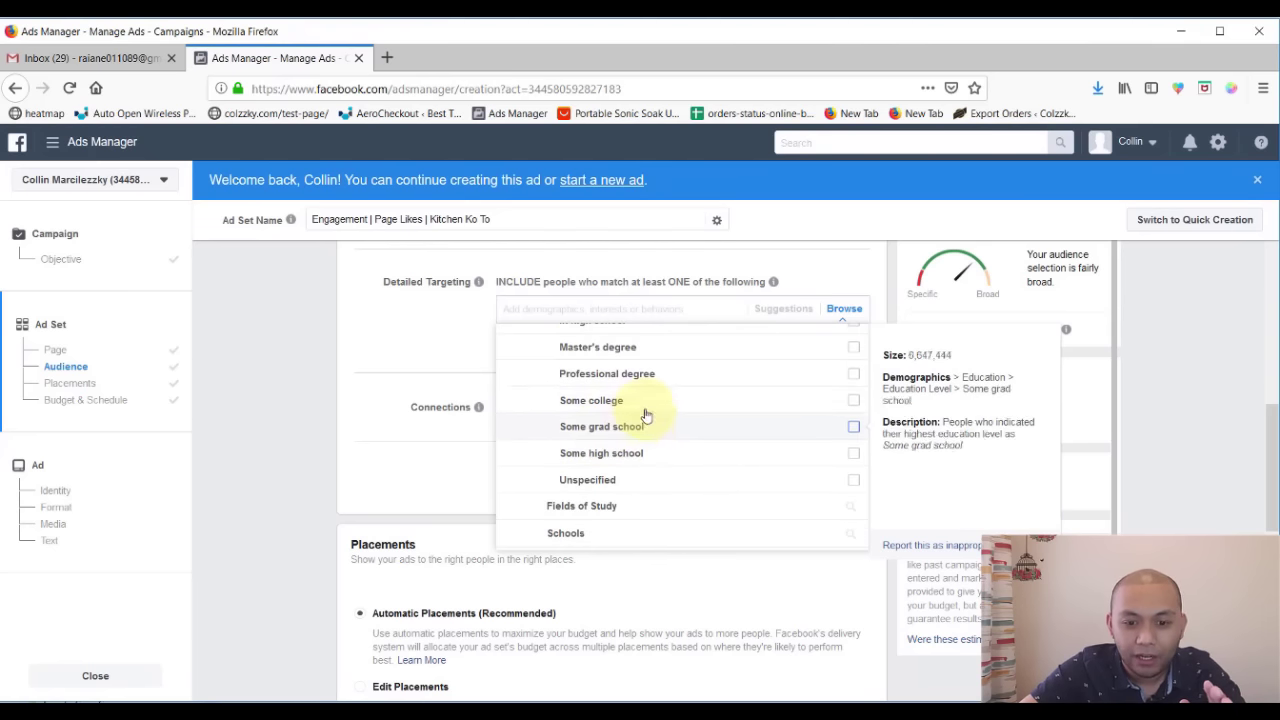
{"action": "scroll", "coordinate": [601, 482], "scroll_direction": "down", "scroll_amount": 1}
{"action": "scroll", "coordinate": [601, 483], "scroll_direction": "down", "scroll_amount": 1}
- Search Fields of Study for 'nurse', then 'engineer', and return to the Education list
{"action": "left_click", "coordinate": [594, 455]}
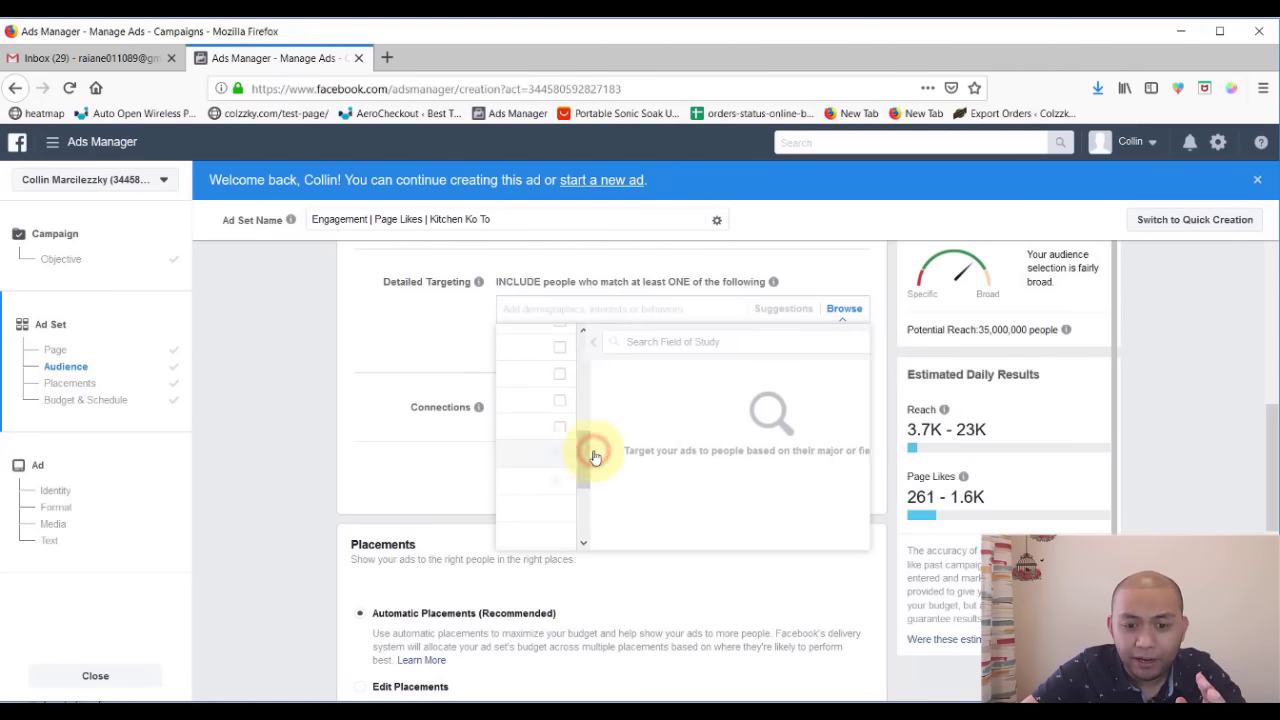
{"action": "left_click", "coordinate": [611, 340]}
{"action": "type", "text": "nurse"}
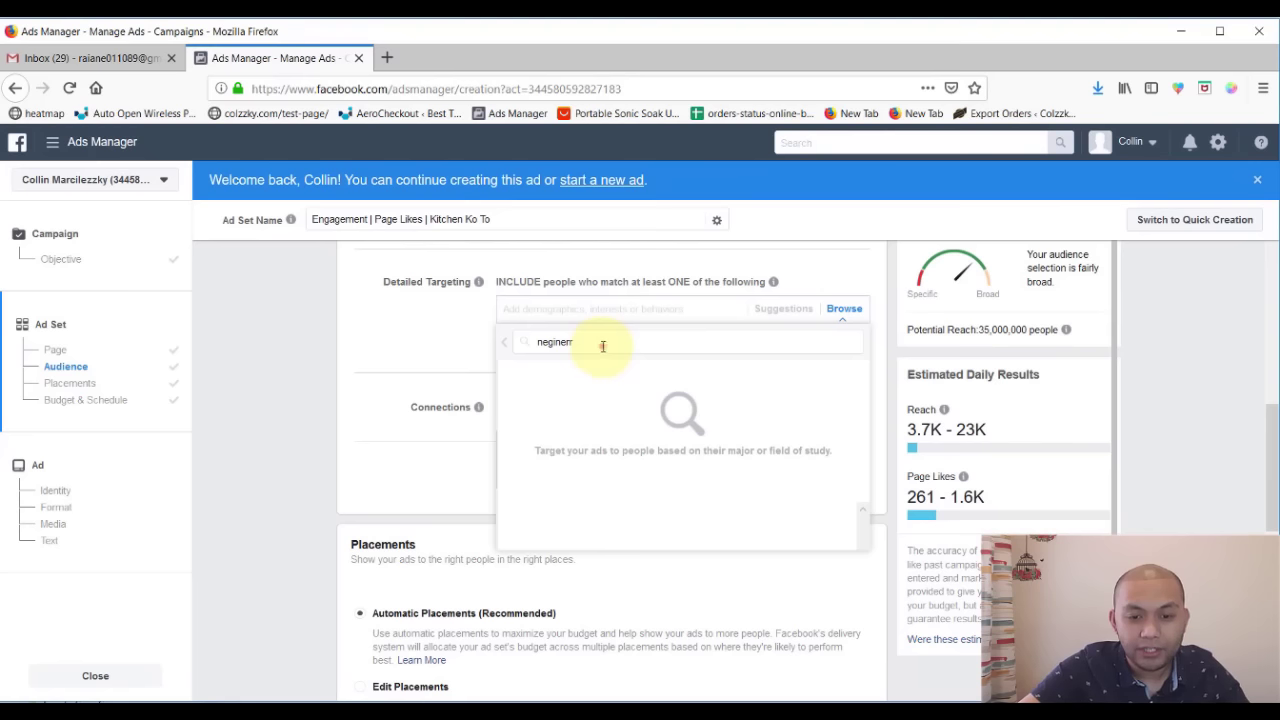
{"action": "left_click_drag", "start_coordinate": [596, 342], "coordinate": [429, 342]}
{"action": "type", "text": "enginee"}
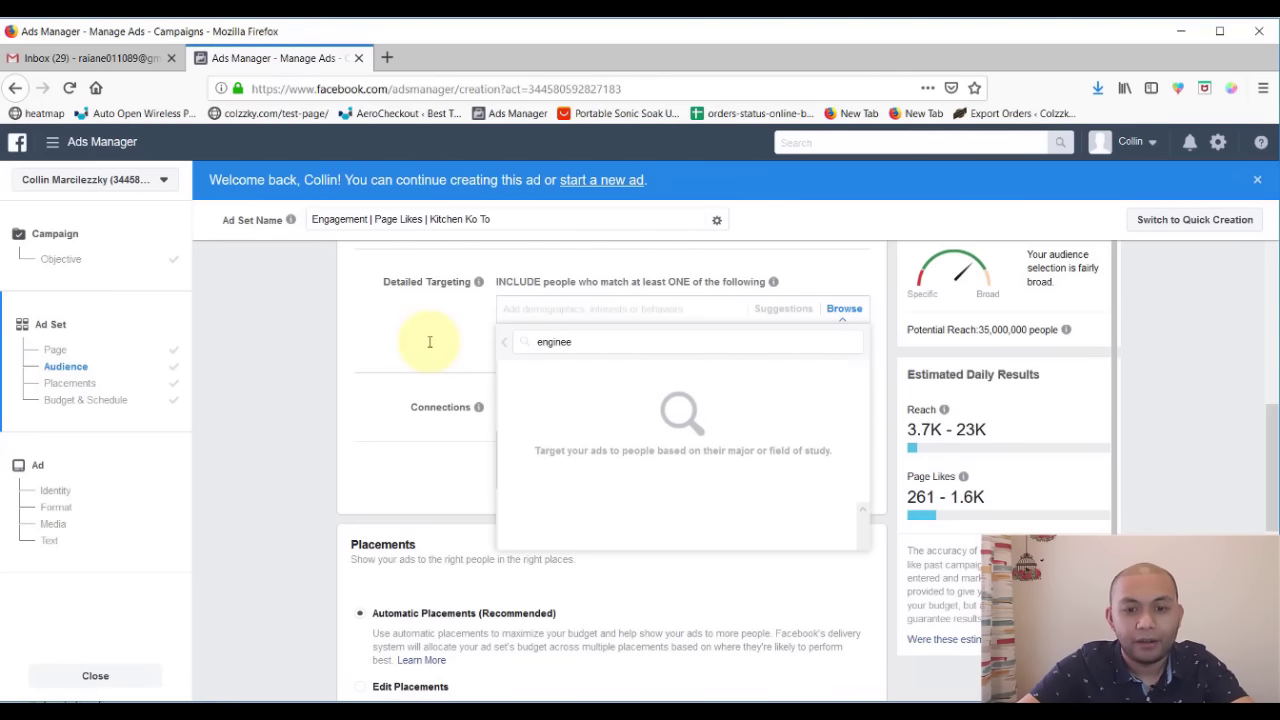
{"action": "type", "text": "r"}
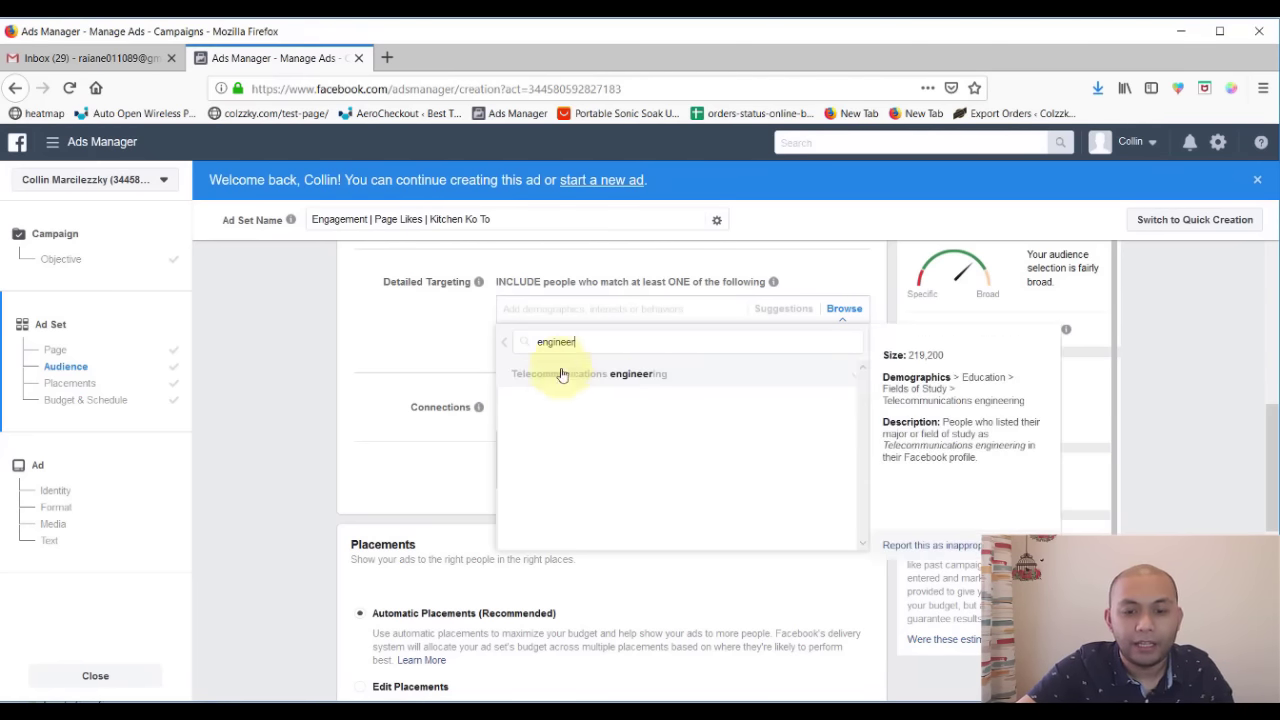
{"action": "left_click", "coordinate": [504, 343]}
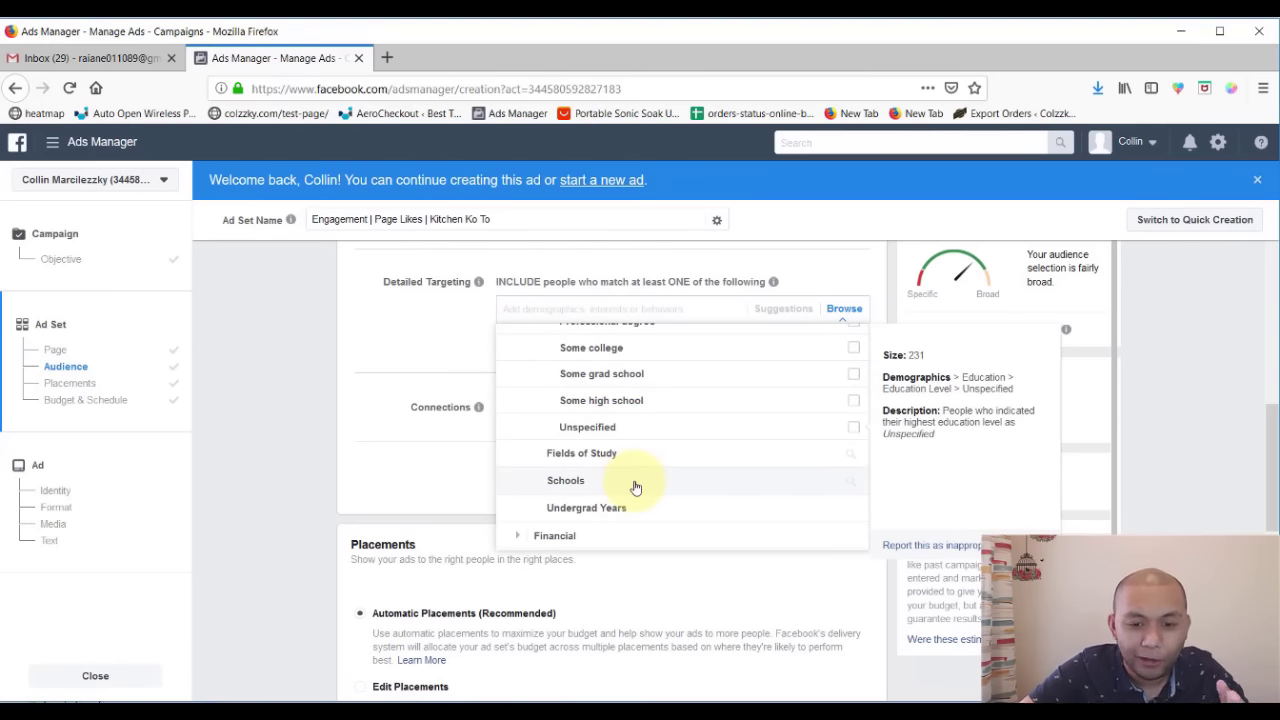
{"action": "scroll", "coordinate": [635, 487], "scroll_direction": "up", "scroll_amount": 6}
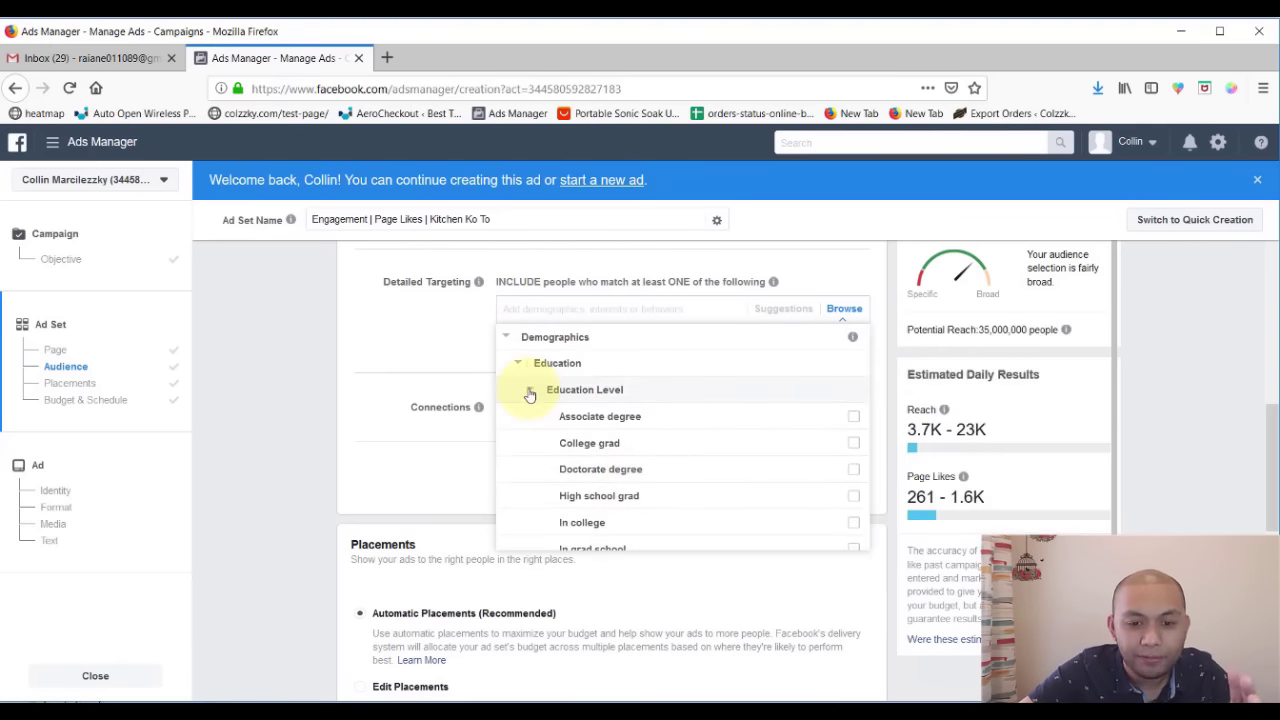
- Search Schools for 'university' plus 'phi' and dismiss the results without adding any school
{"action": "left_click", "coordinate": [530, 391]}
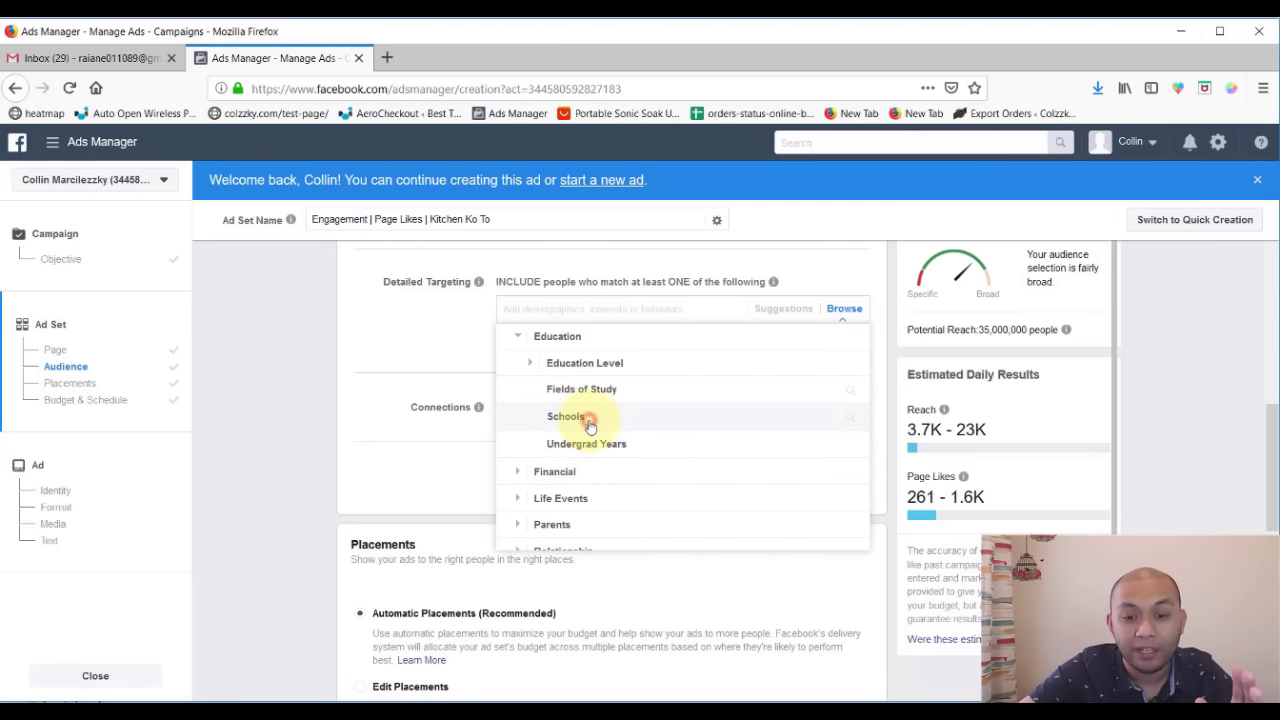
{"action": "left_click", "coordinate": [590, 427]}
{"action": "type", "text": "n"}
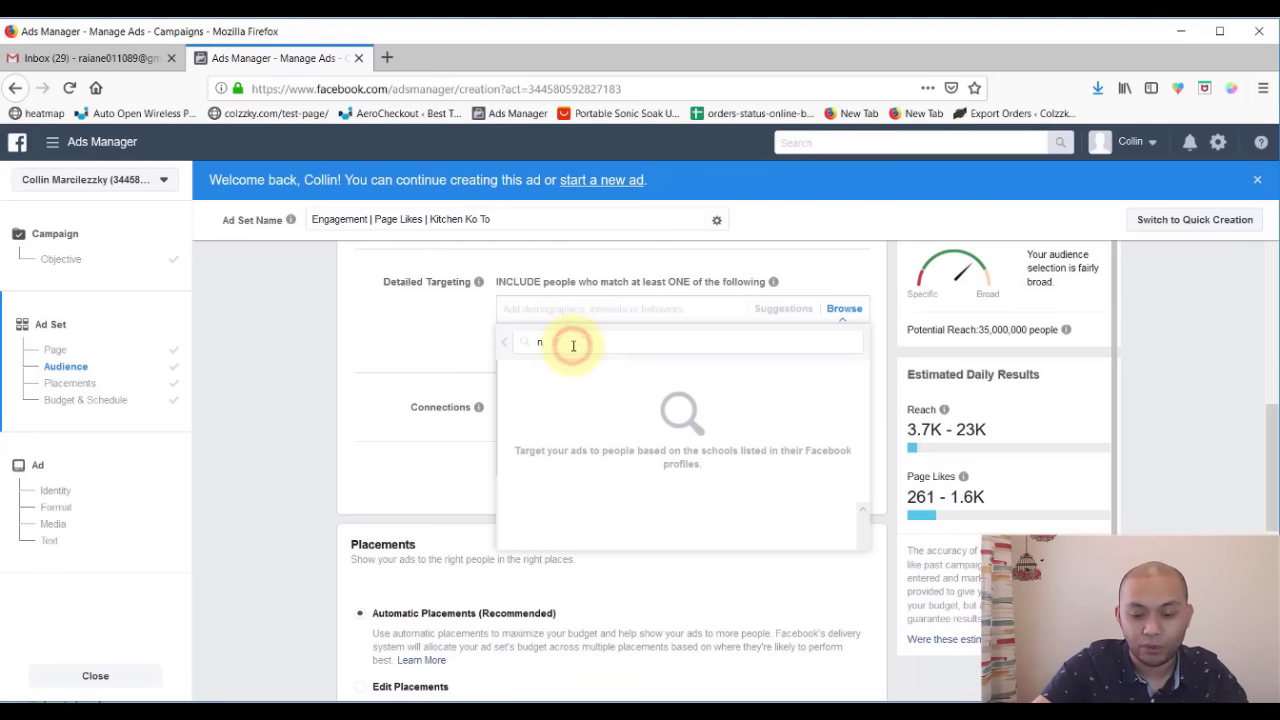
{"action": "key", "text": "BackSpace"}
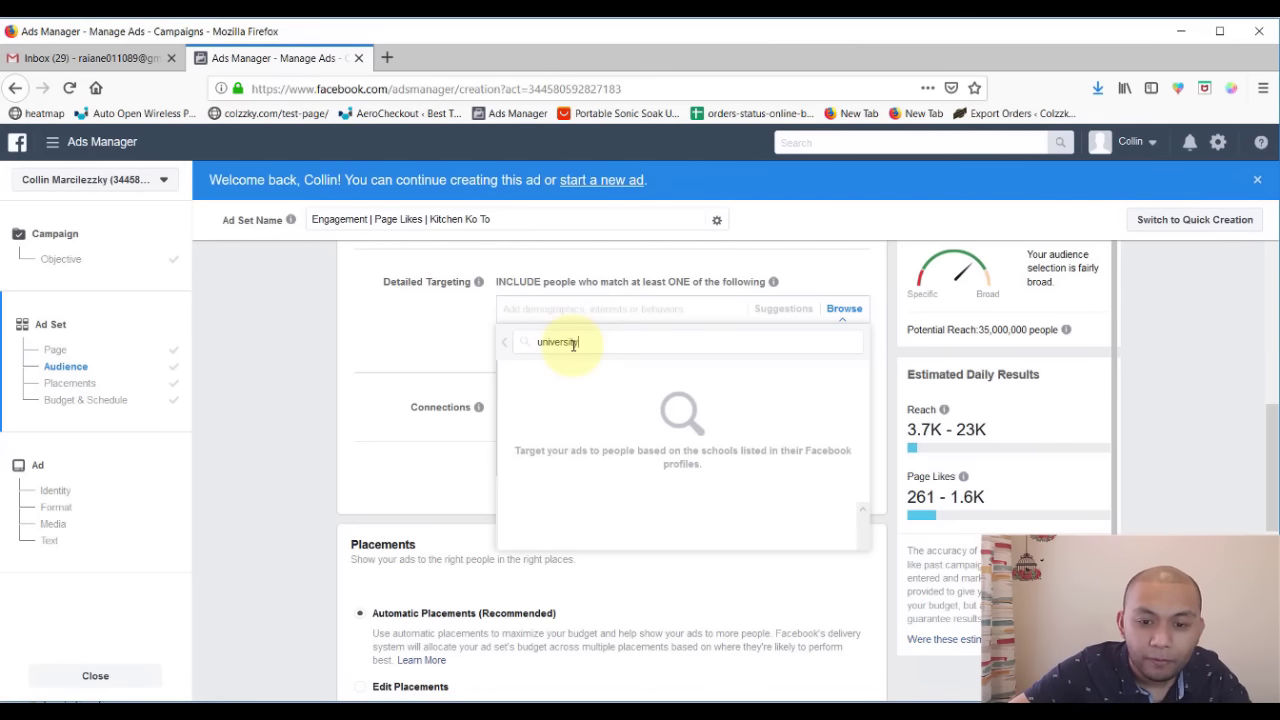
{"action": "type", "text": "university"}
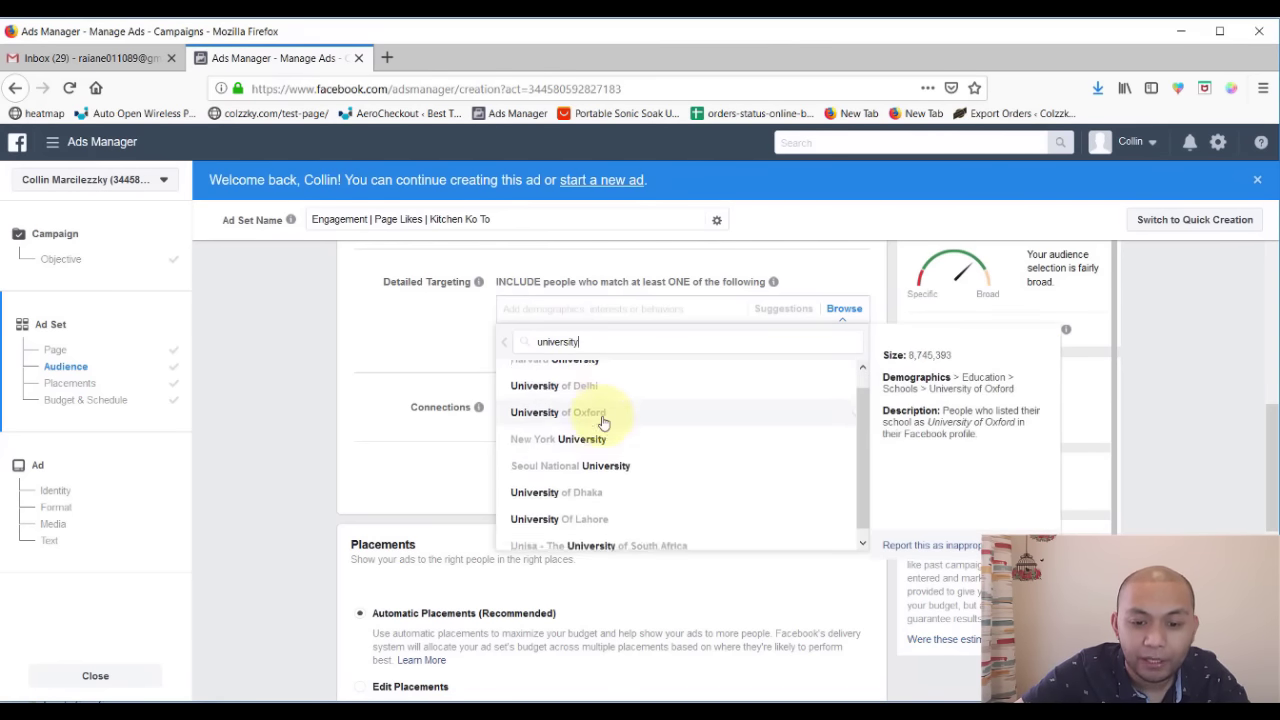
{"action": "scroll", "coordinate": [603, 423], "scroll_direction": "down", "scroll_amount": 1}
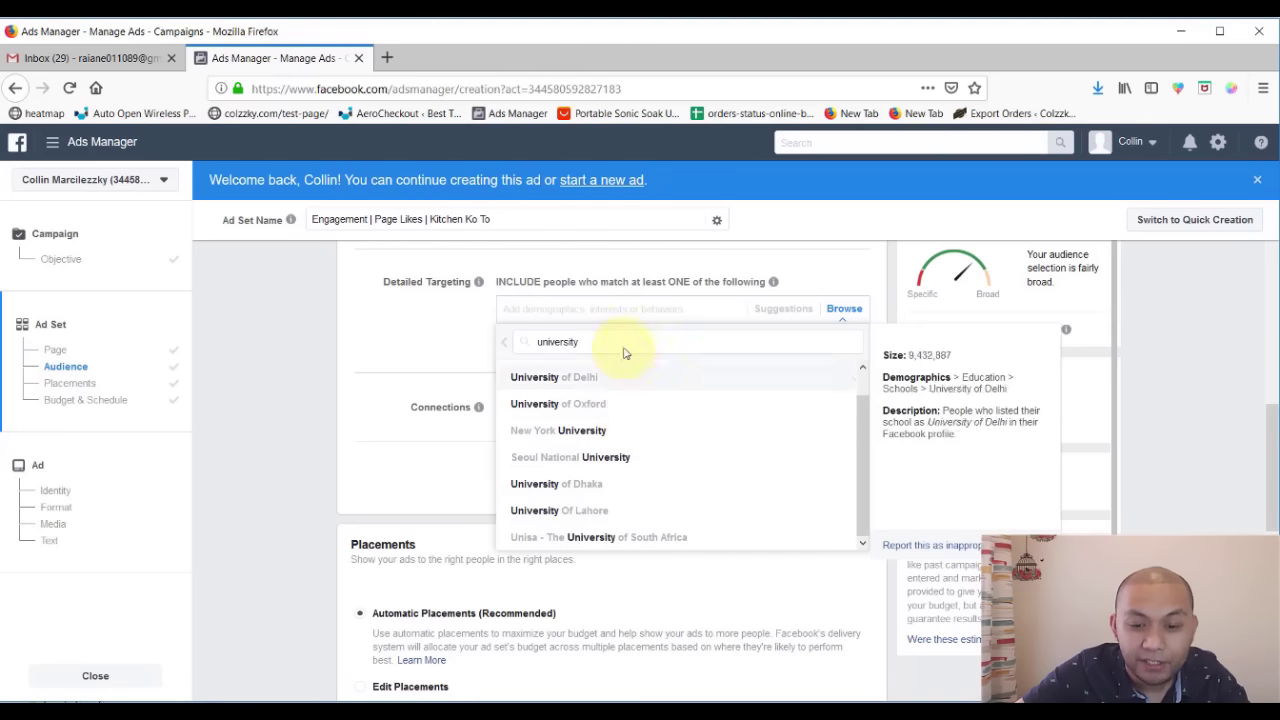
{"action": "type", "text": "philippines"}
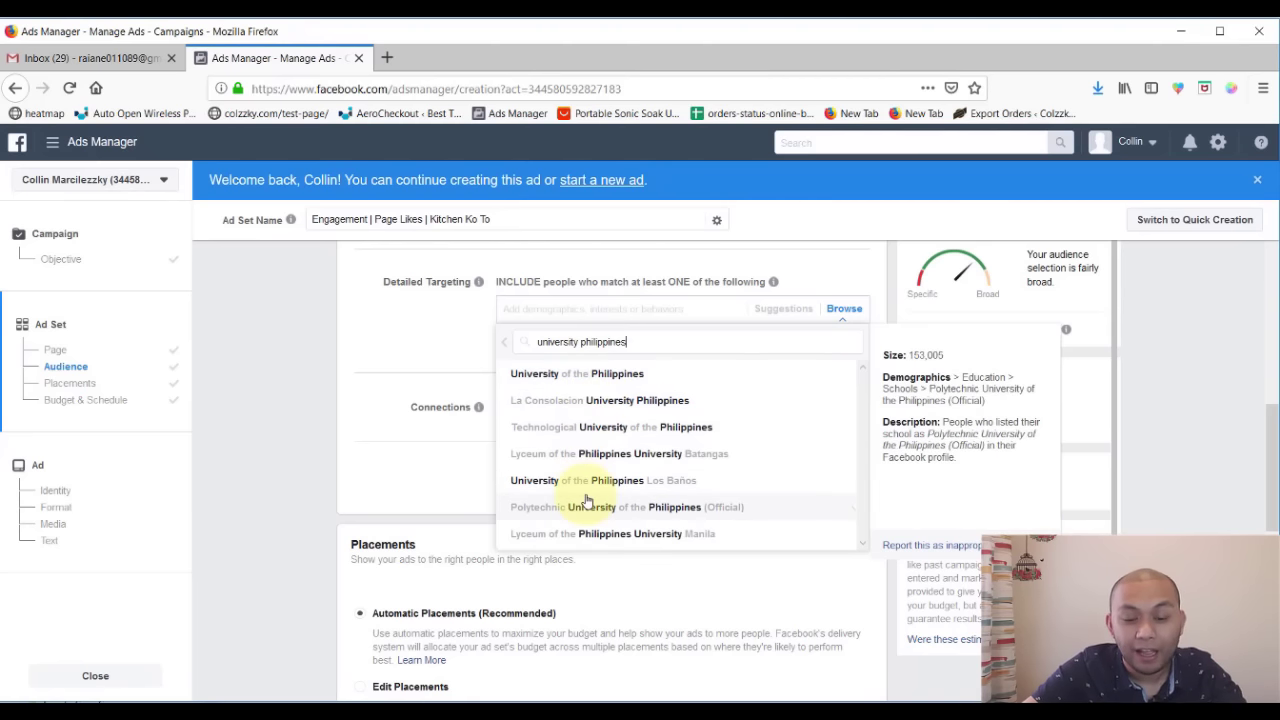
{"action": "scroll", "coordinate": [586, 490], "scroll_direction": "down", "scroll_amount": 2}
{"action": "scroll", "coordinate": [620, 427], "scroll_direction": "up", "scroll_amount": 3}
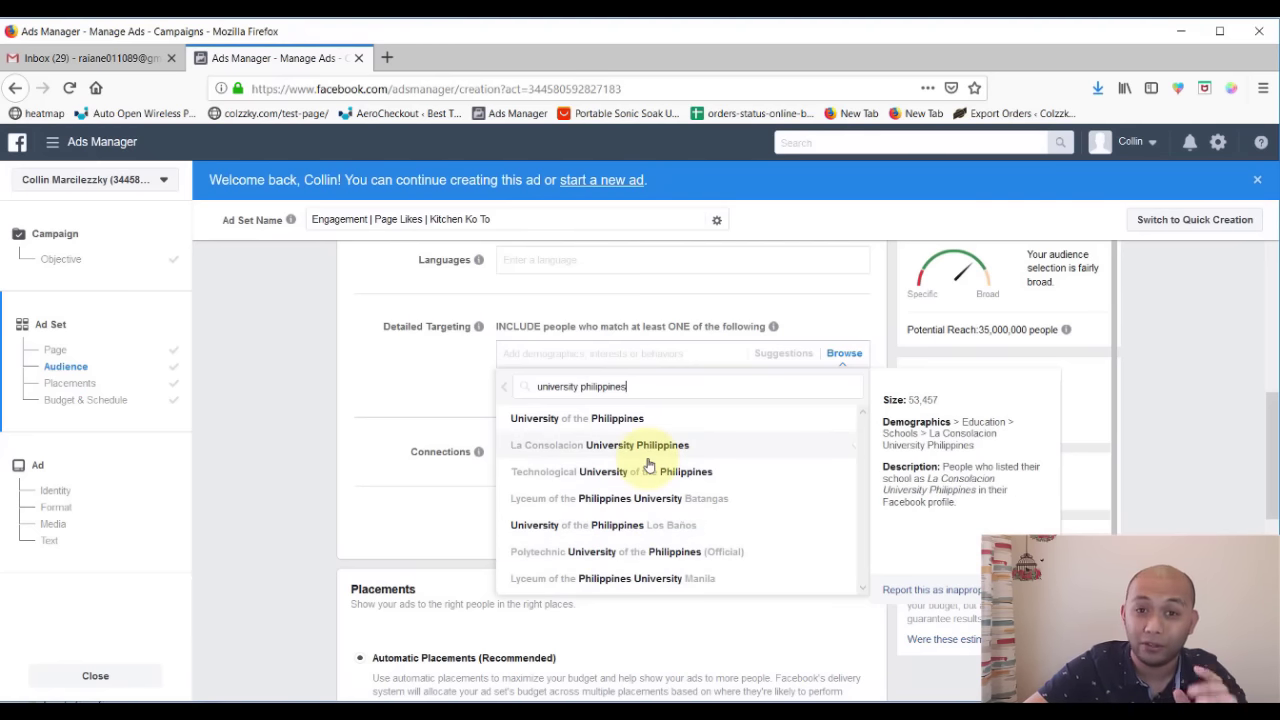
{"action": "left_click", "coordinate": [433, 398]}
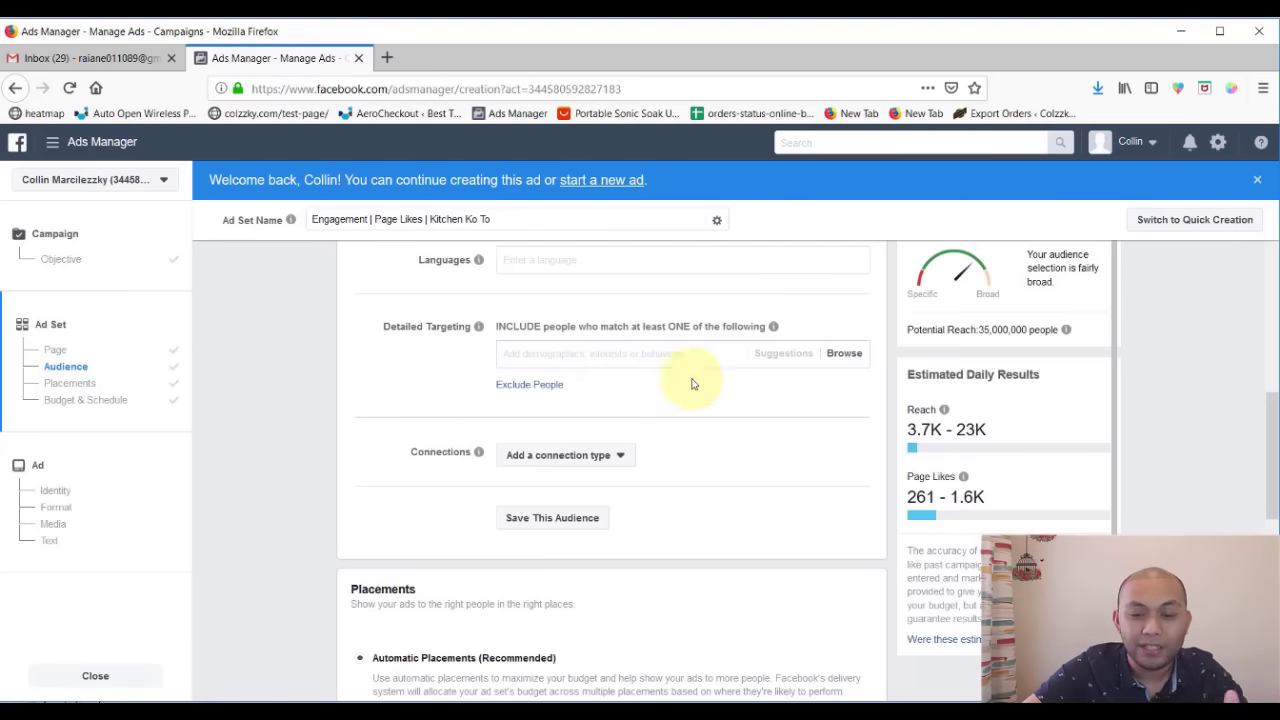
- Add Gardening from Interests > Hobbies and activities > Home and garden, cutting reach to 3,800,000
{"action": "left_click", "coordinate": [832, 354]}
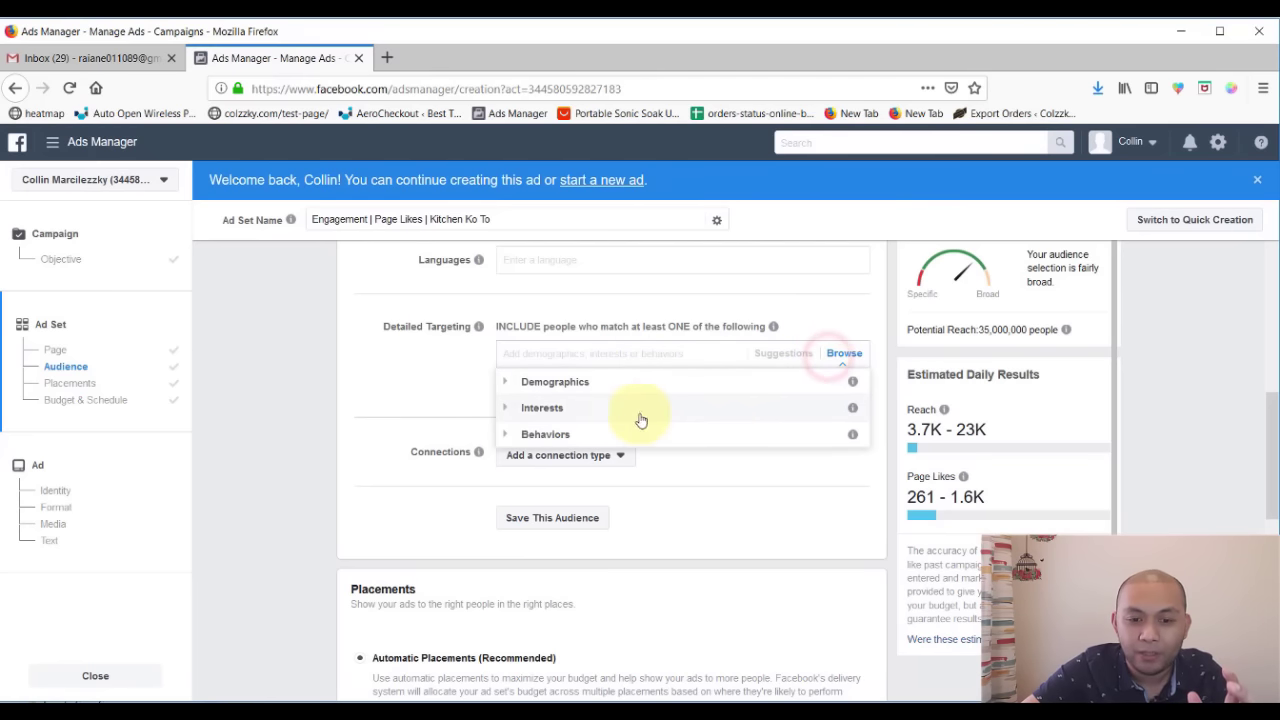
{"action": "left_click", "coordinate": [610, 418]}
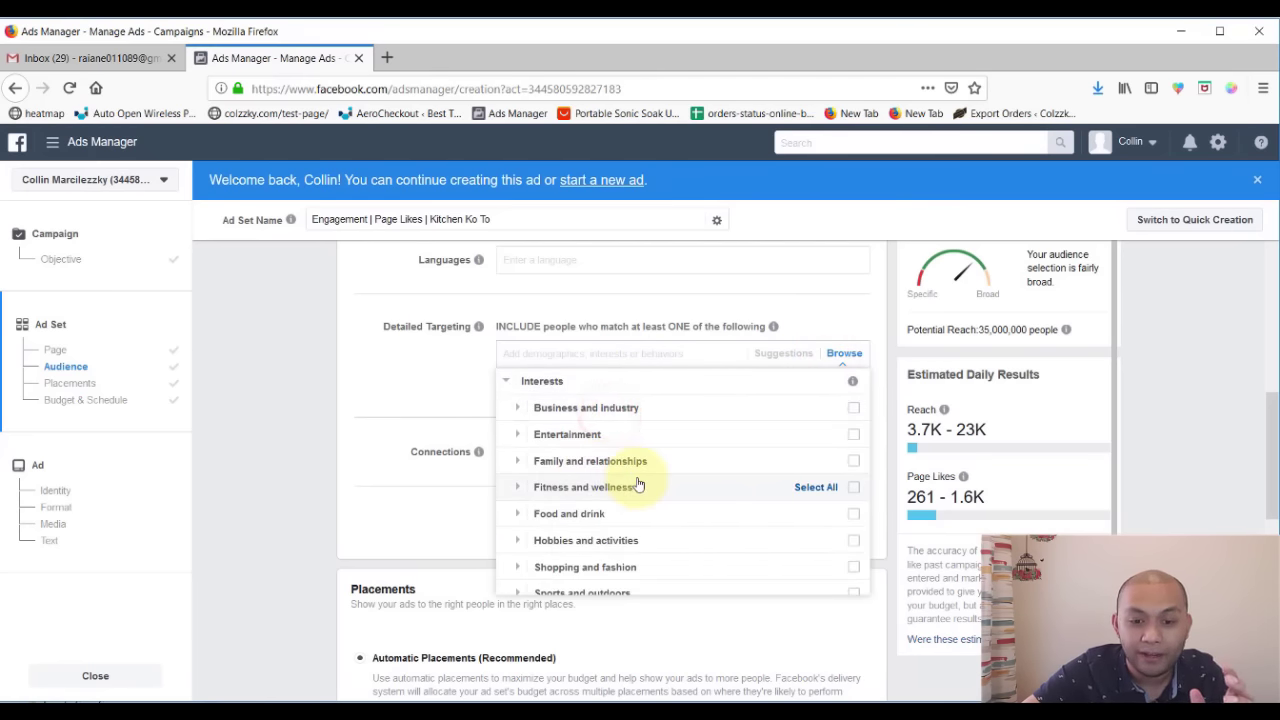
{"action": "scroll", "coordinate": [638, 484], "scroll_direction": "down", "scroll_amount": 1}
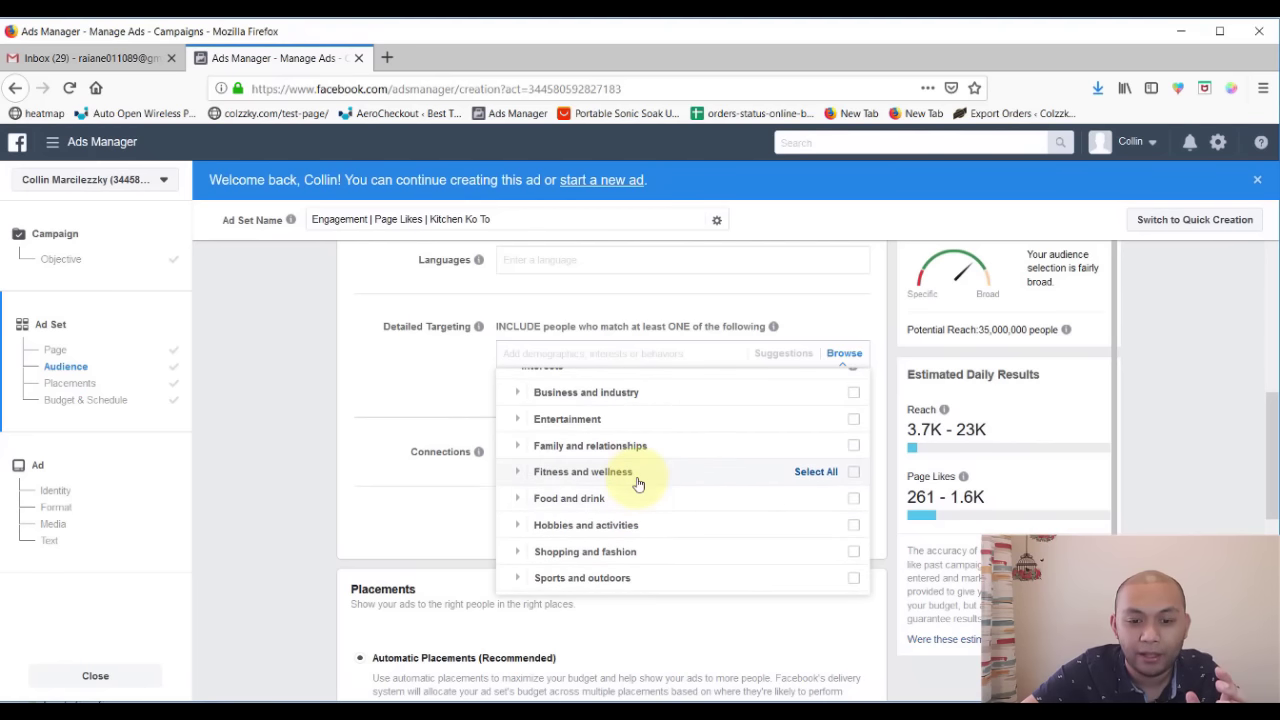
{"action": "scroll", "coordinate": [638, 484], "scroll_direction": "down", "scroll_amount": 1}
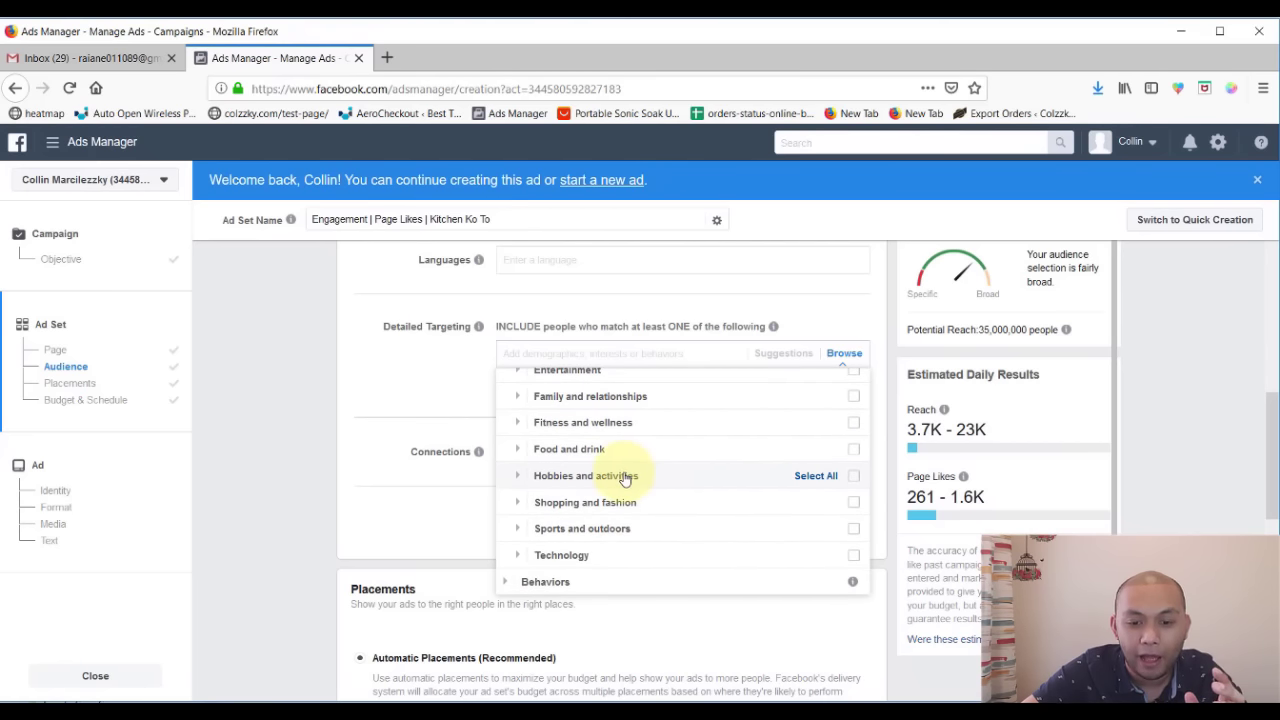
{"action": "left_click", "coordinate": [623, 476]}
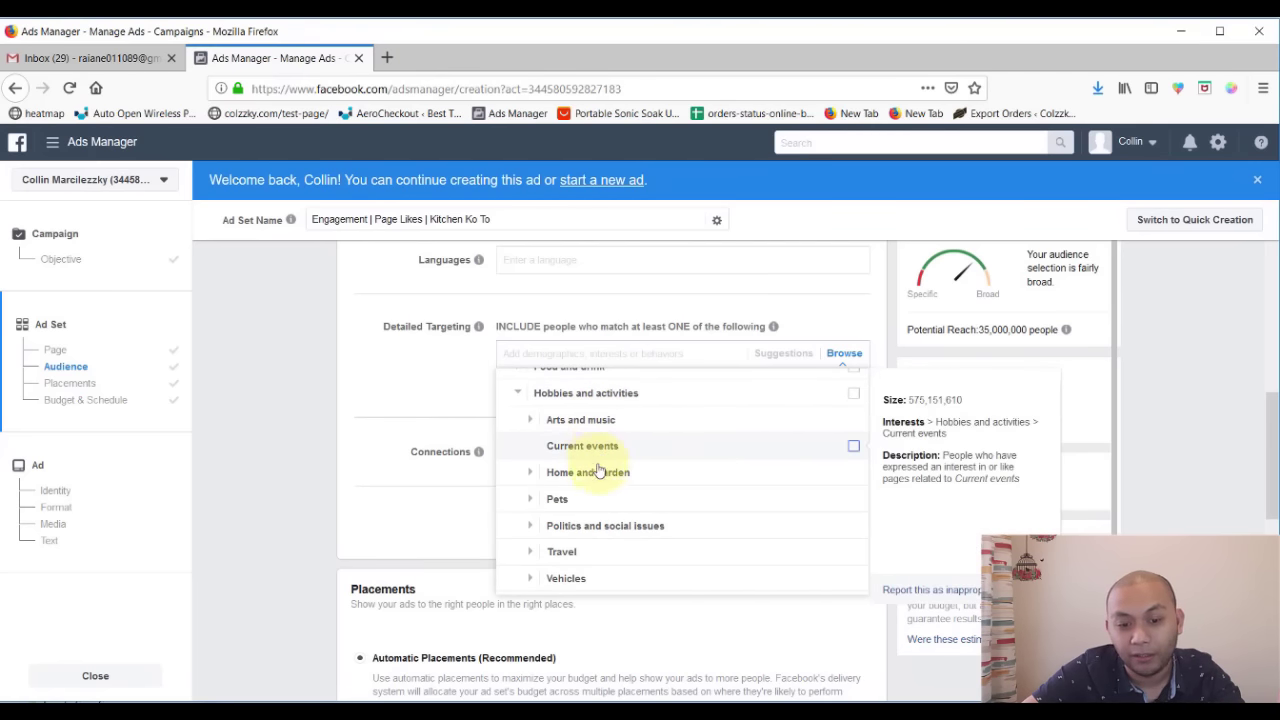
{"action": "left_click", "coordinate": [594, 474]}
{"action": "scroll", "coordinate": [595, 480], "scroll_direction": "down", "scroll_amount": 1}
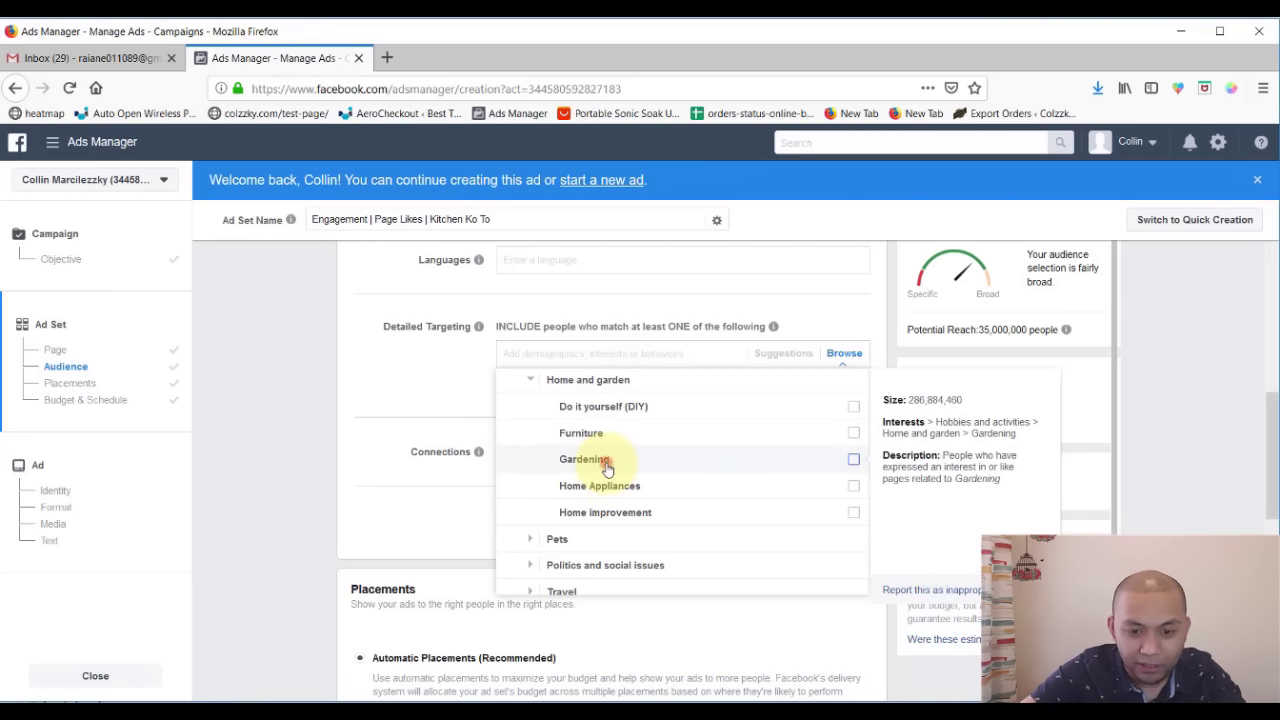
{"action": "left_click", "coordinate": [606, 468]}
{"action": "left_click", "coordinate": [378, 408]}
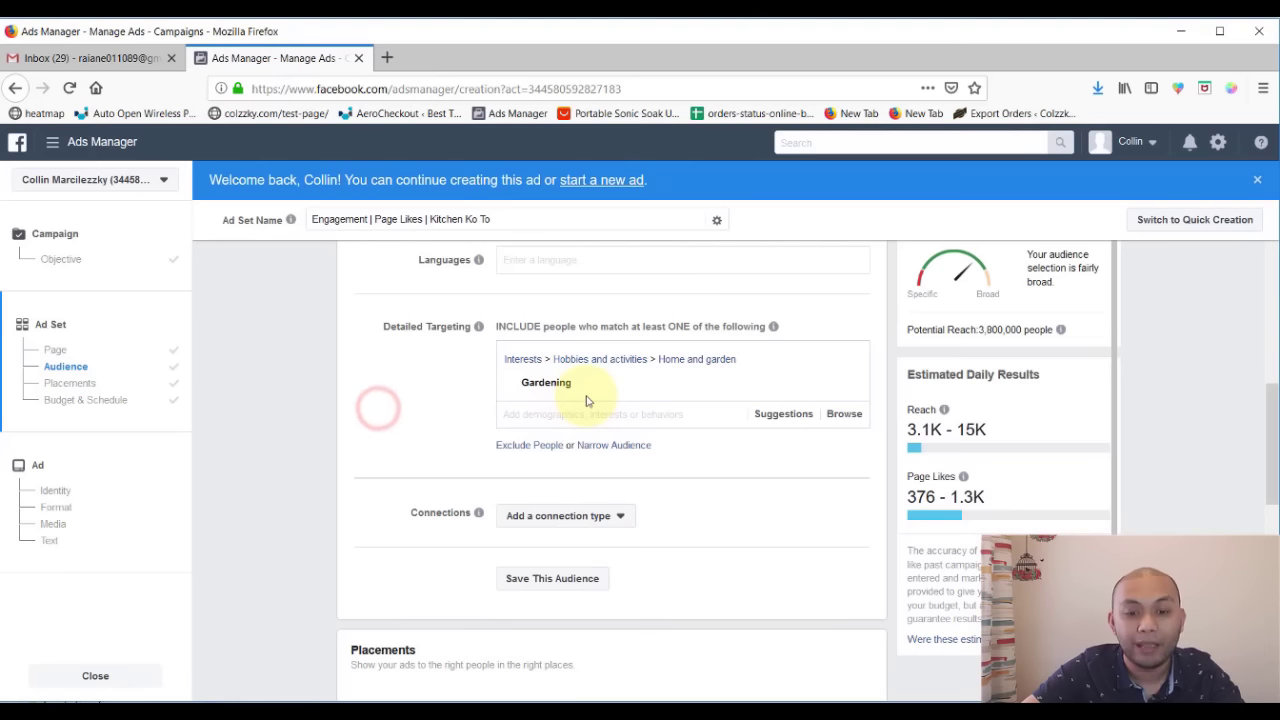
{"action": "scroll", "coordinate": [443, 457], "scroll_direction": "up", "scroll_amount": 5}
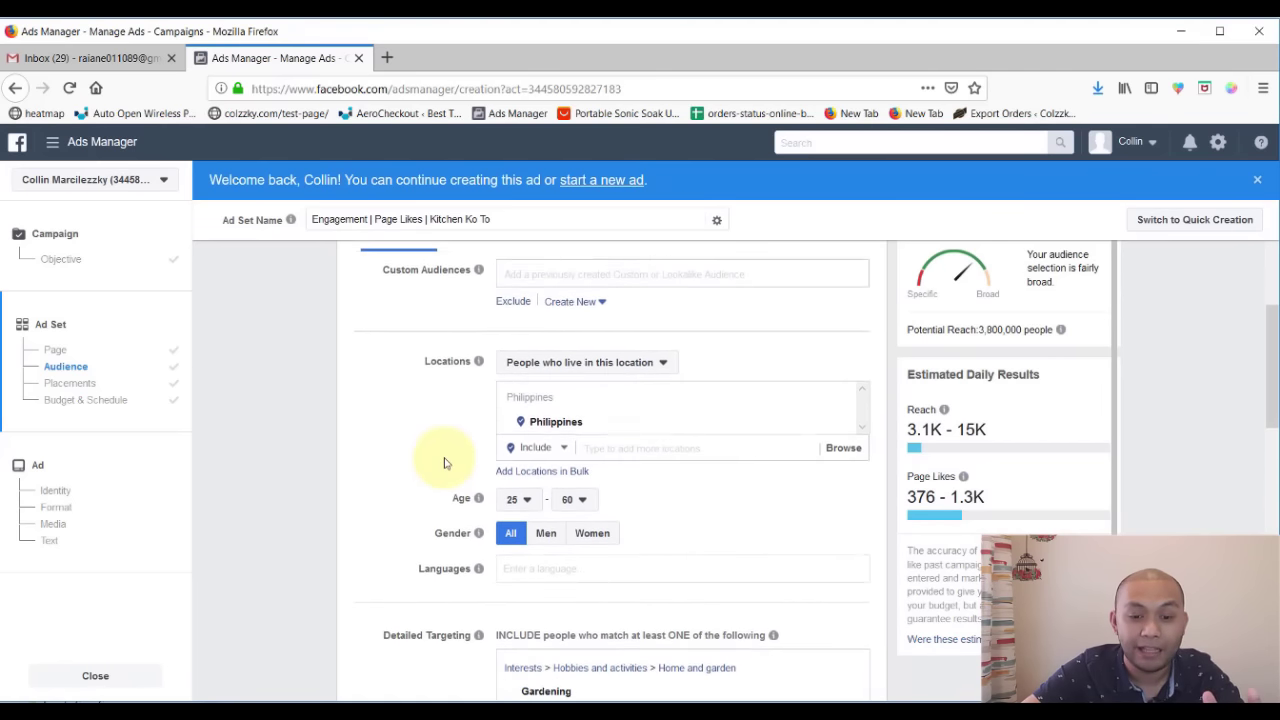
{"action": "scroll", "coordinate": [445, 462], "scroll_direction": "down", "scroll_amount": 1}
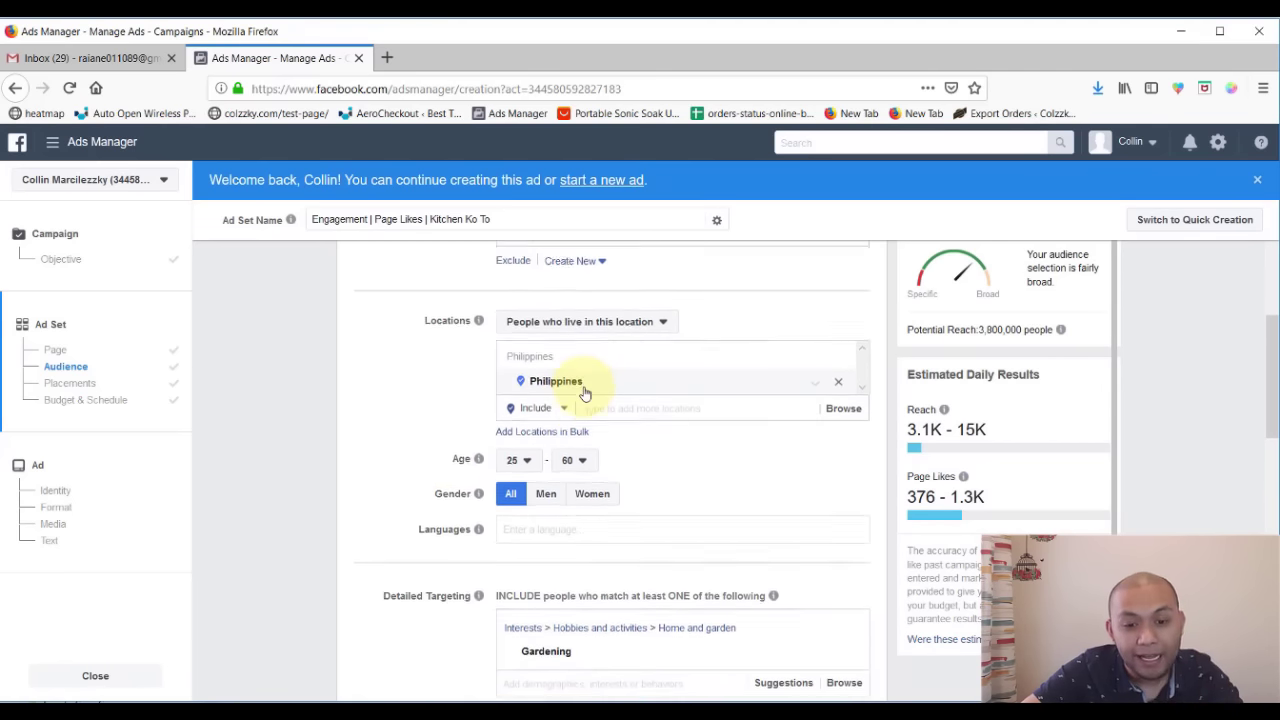
{"action": "scroll", "coordinate": [585, 400], "scroll_direction": "down", "scroll_amount": 1}
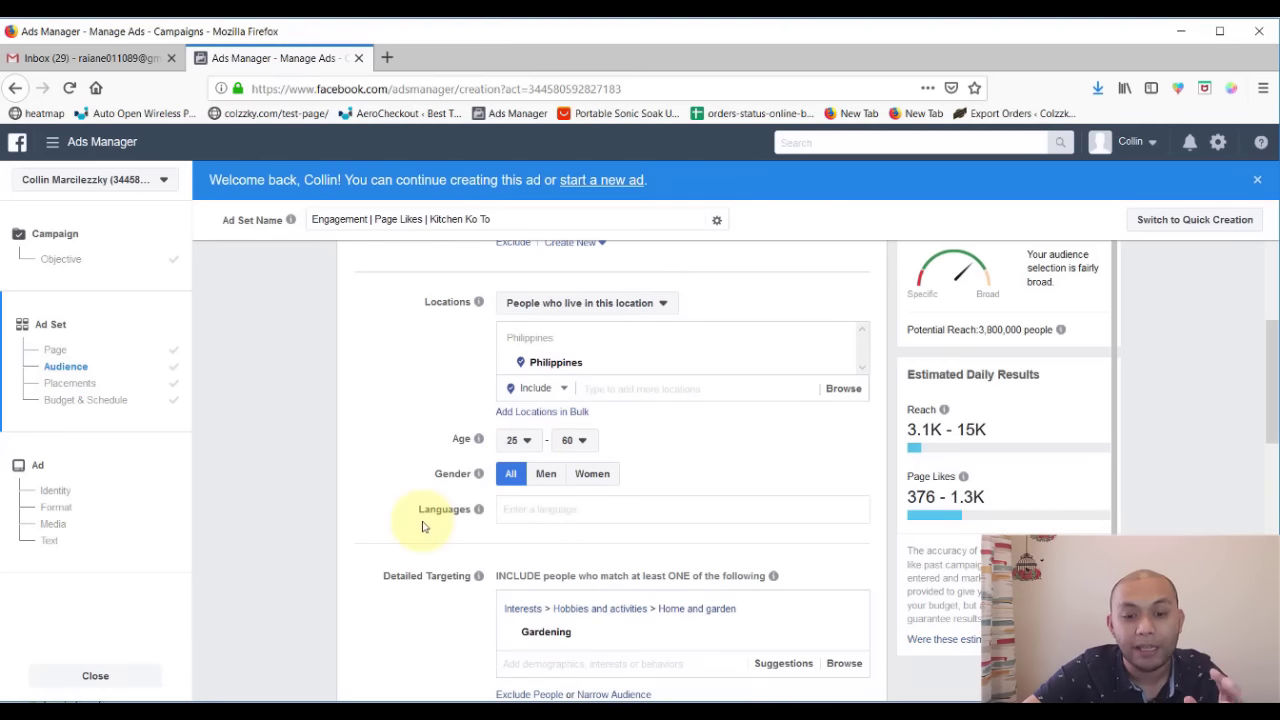
{"action": "scroll", "coordinate": [430, 515], "scroll_direction": "down", "scroll_amount": 3}
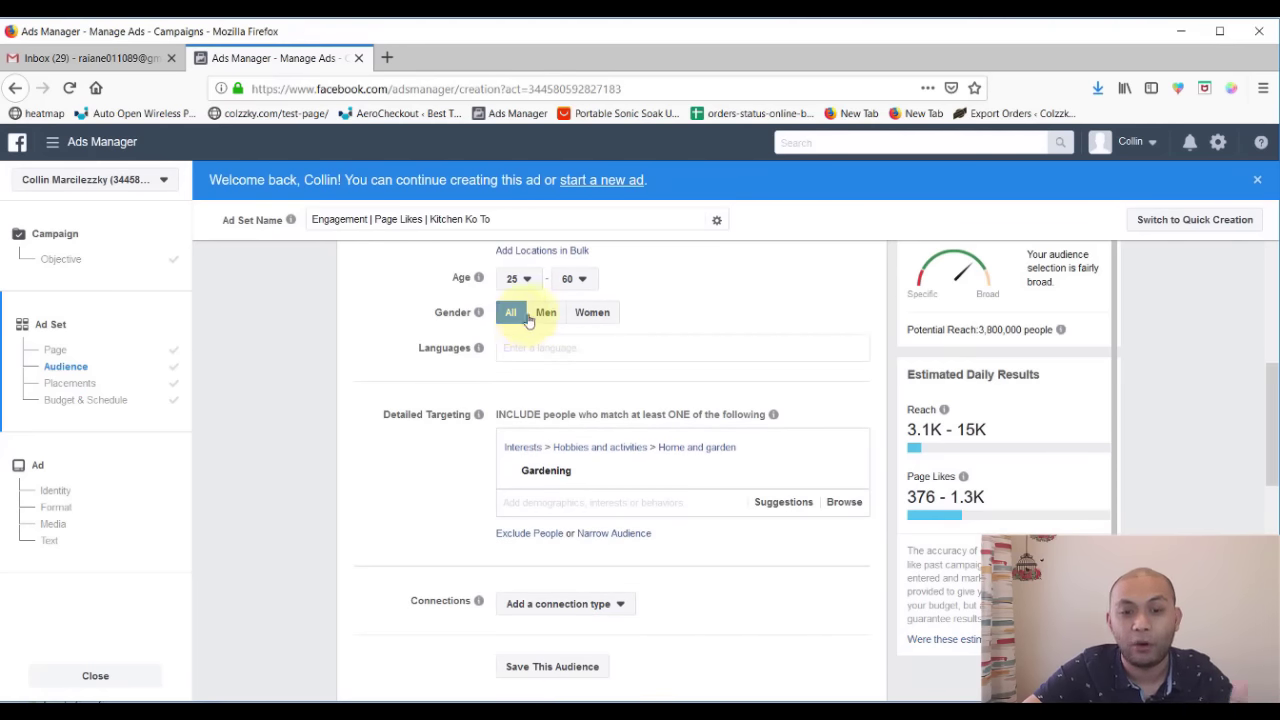
{"action": "scroll", "coordinate": [447, 495], "scroll_direction": "down", "scroll_amount": 1}
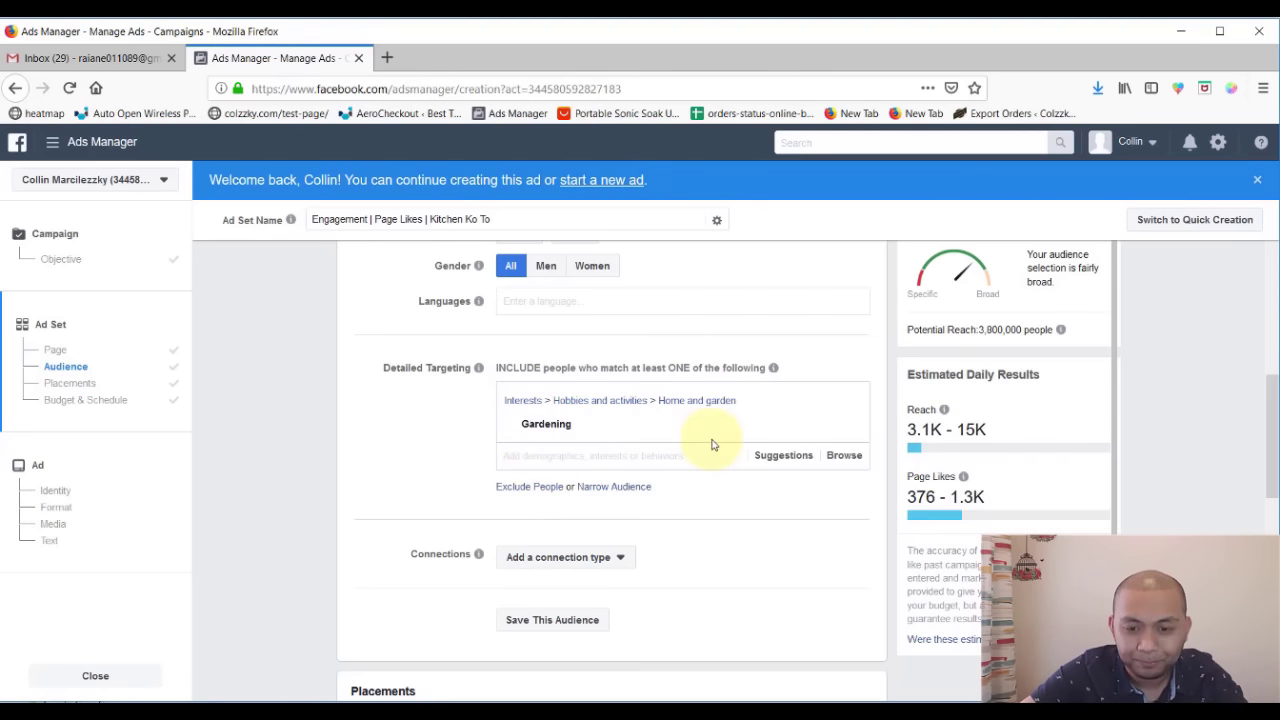
- Remove the Gardening interest and expand Behaviors > Anniversary in the browse list
{"action": "left_click", "coordinate": [845, 400]}
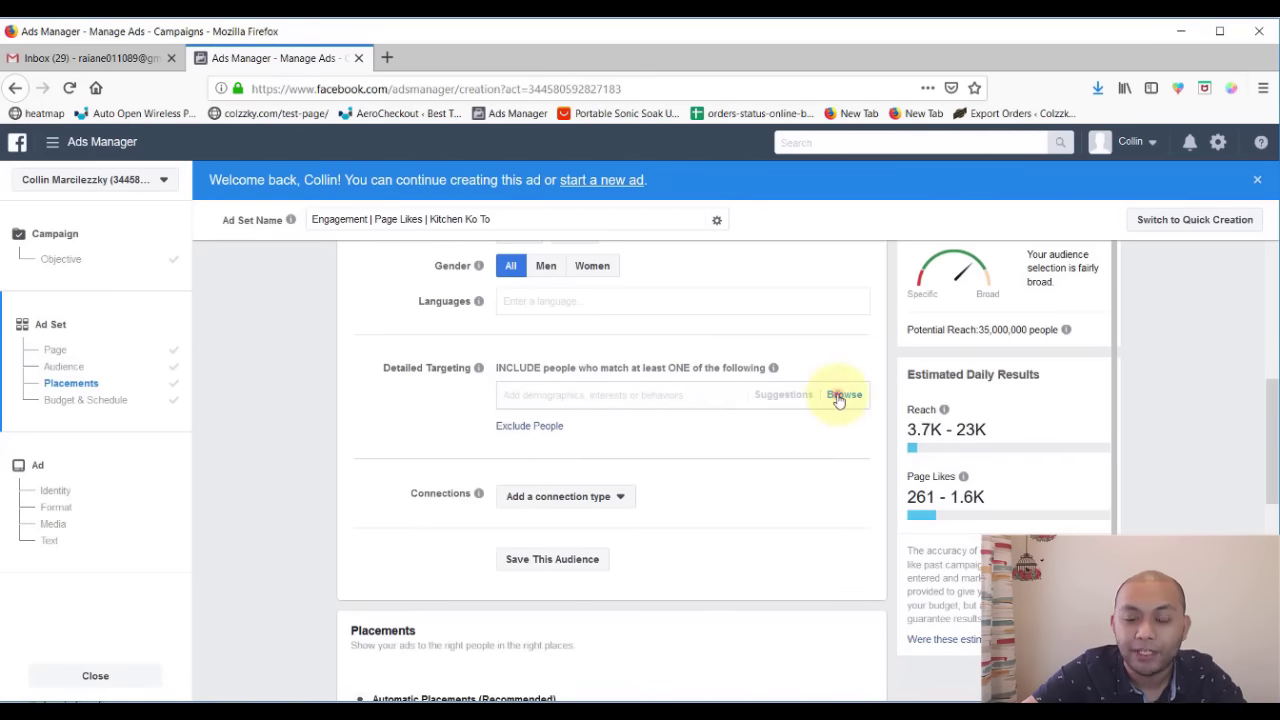
{"action": "left_click", "coordinate": [840, 396]}
{"action": "left_click", "coordinate": [628, 476]}
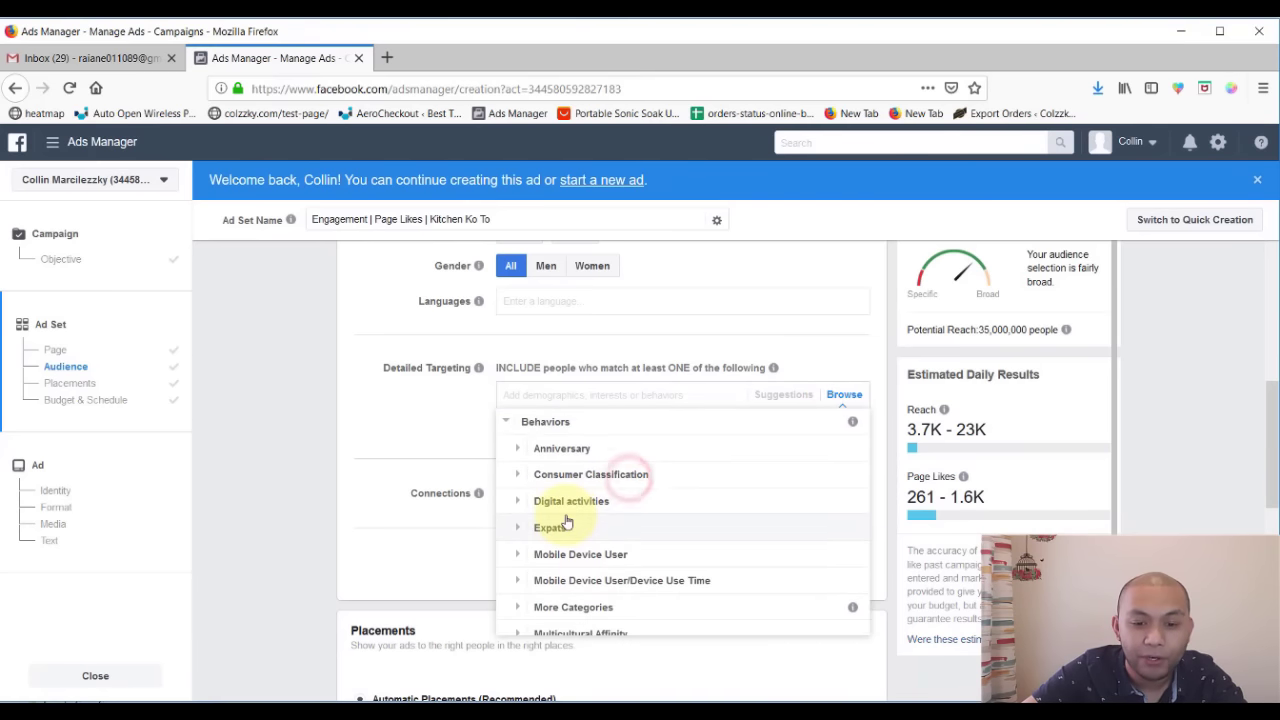
{"action": "scroll", "coordinate": [566, 523], "scroll_direction": "down", "scroll_amount": 1}
{"action": "scroll", "coordinate": [566, 521], "scroll_direction": "up", "scroll_amount": 1}
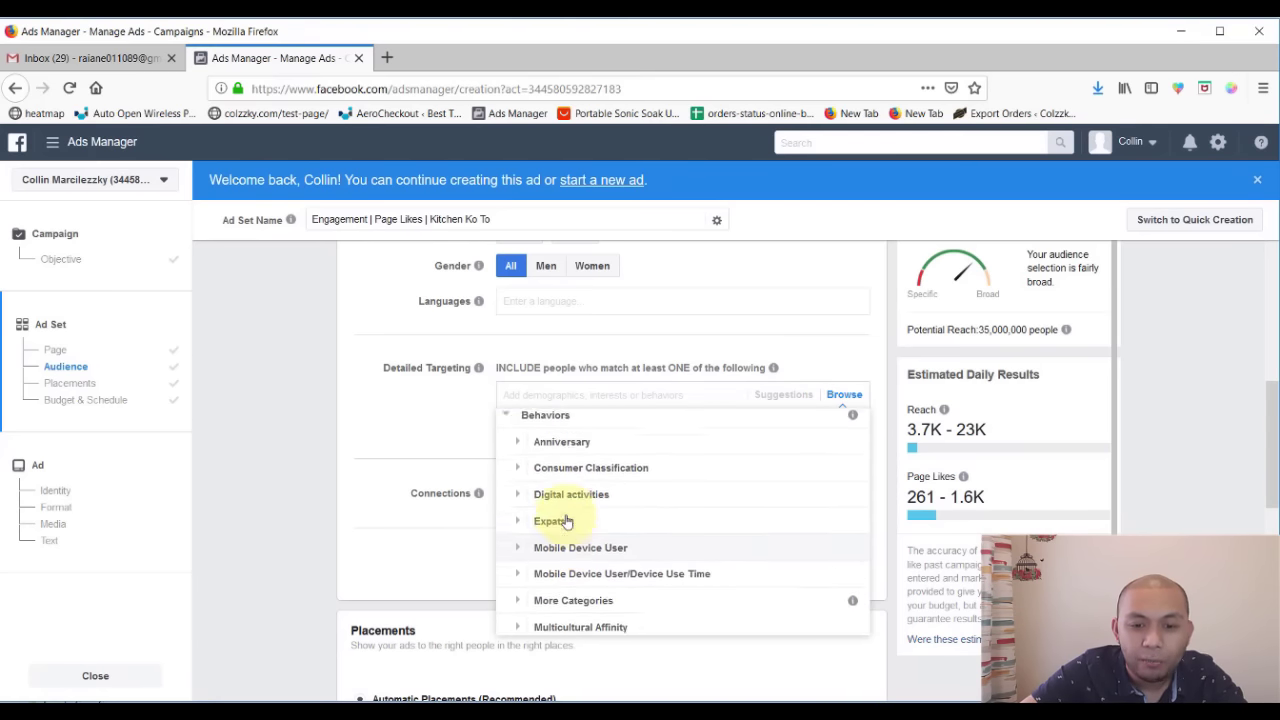
{"action": "left_click", "coordinate": [594, 450]}
{"action": "mouse_move", "coordinate": [663, 449]}
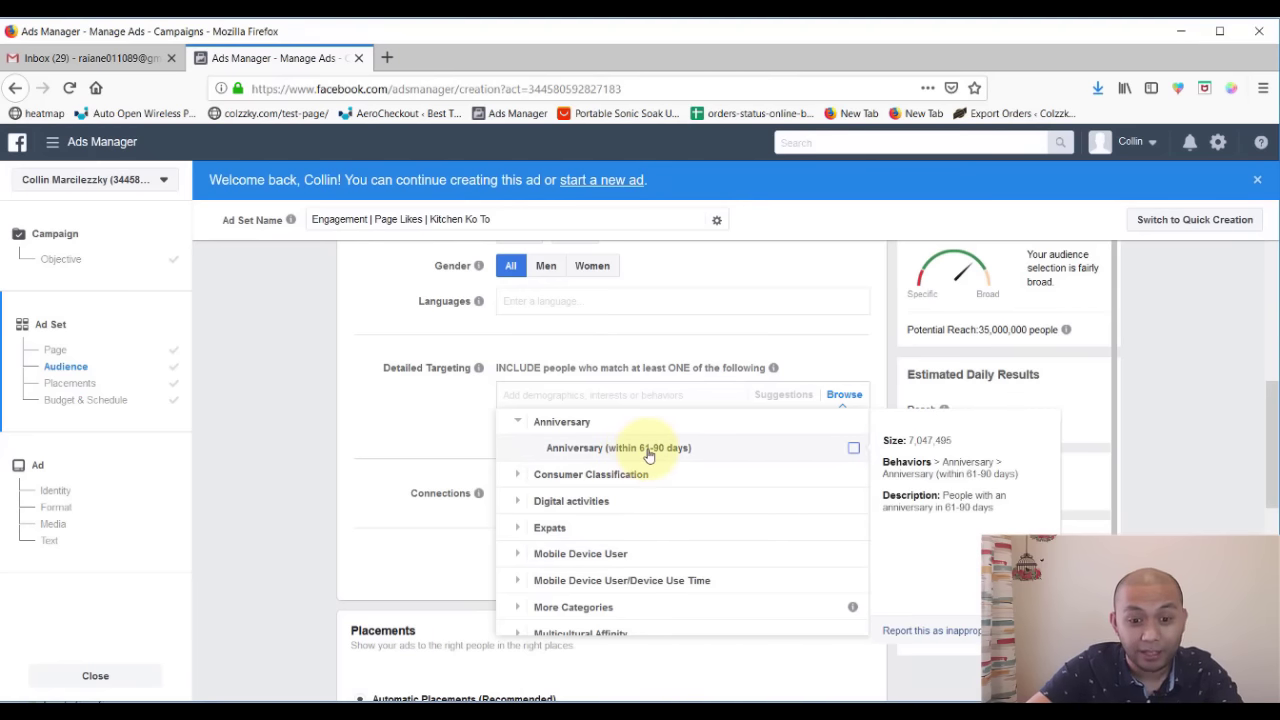
- Expand Digital activities, Mobile Device User and Travel behaviors, then close without adding any
{"action": "scroll", "coordinate": [636, 494], "scroll_direction": "down", "scroll_amount": 1}
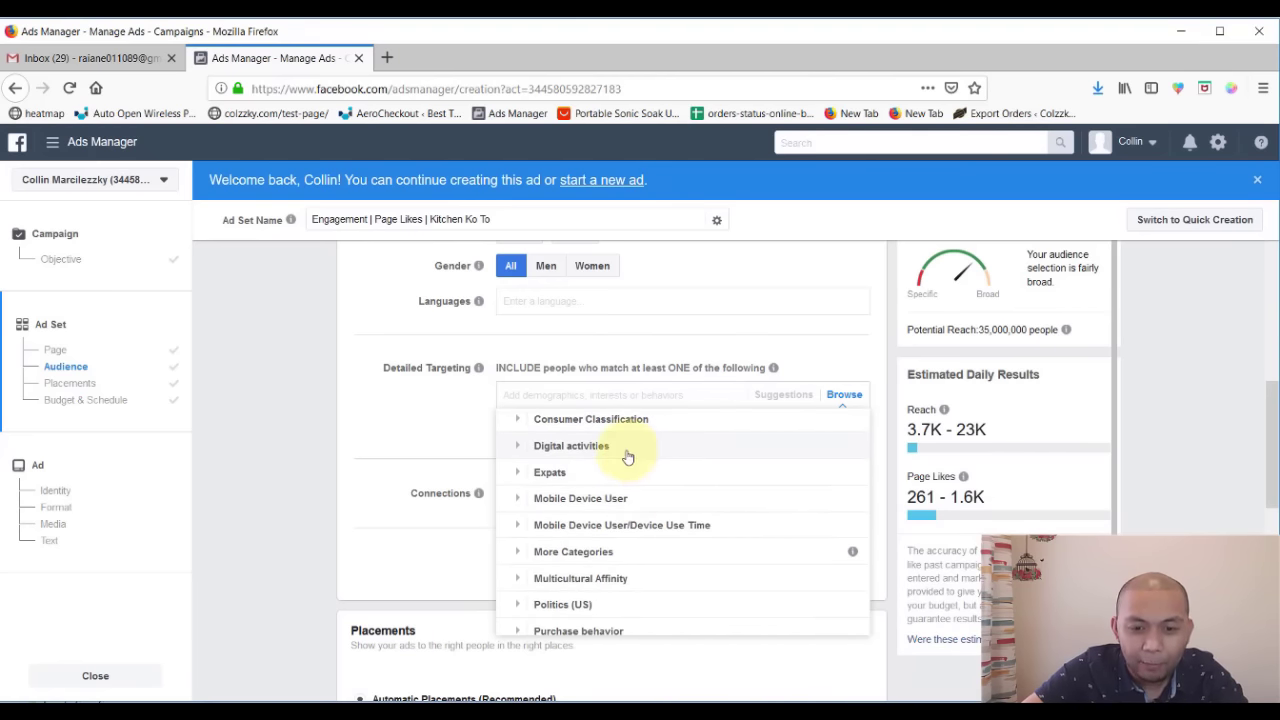
{"action": "left_click", "coordinate": [628, 456]}
{"action": "scroll", "coordinate": [634, 505], "scroll_direction": "down", "scroll_amount": 2}
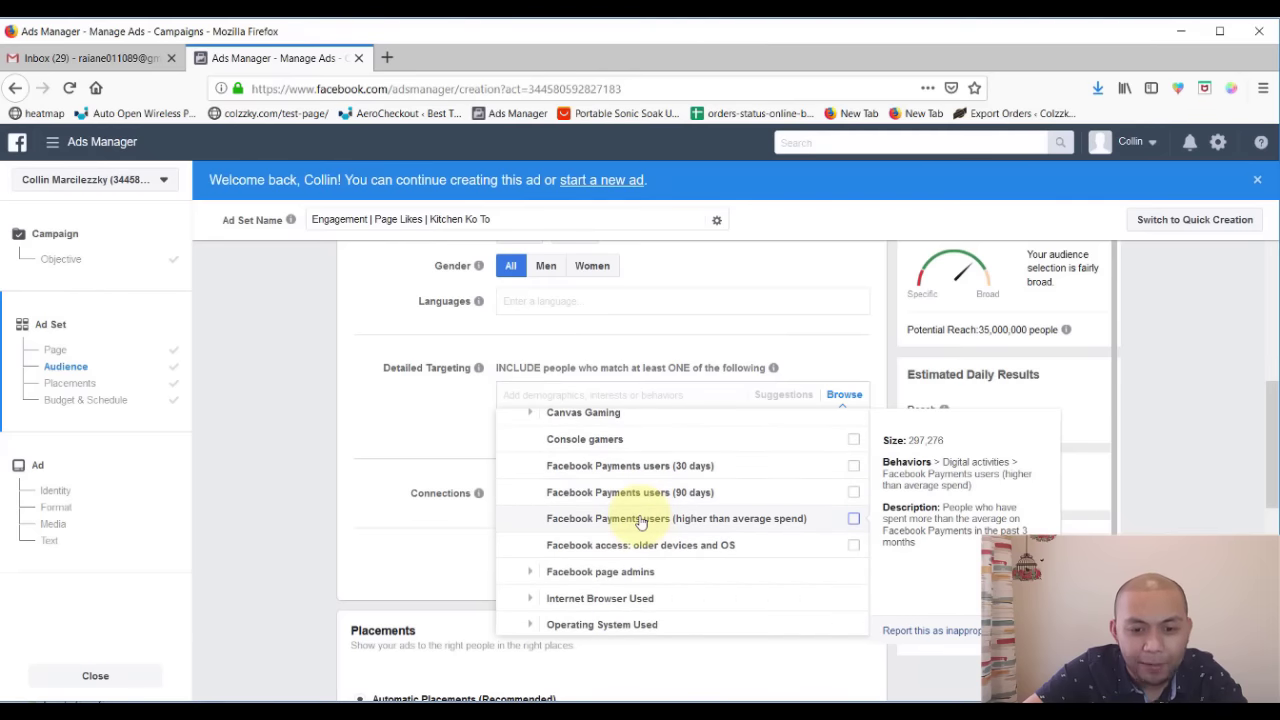
{"action": "scroll", "coordinate": [641, 522], "scroll_direction": "down", "scroll_amount": 3}
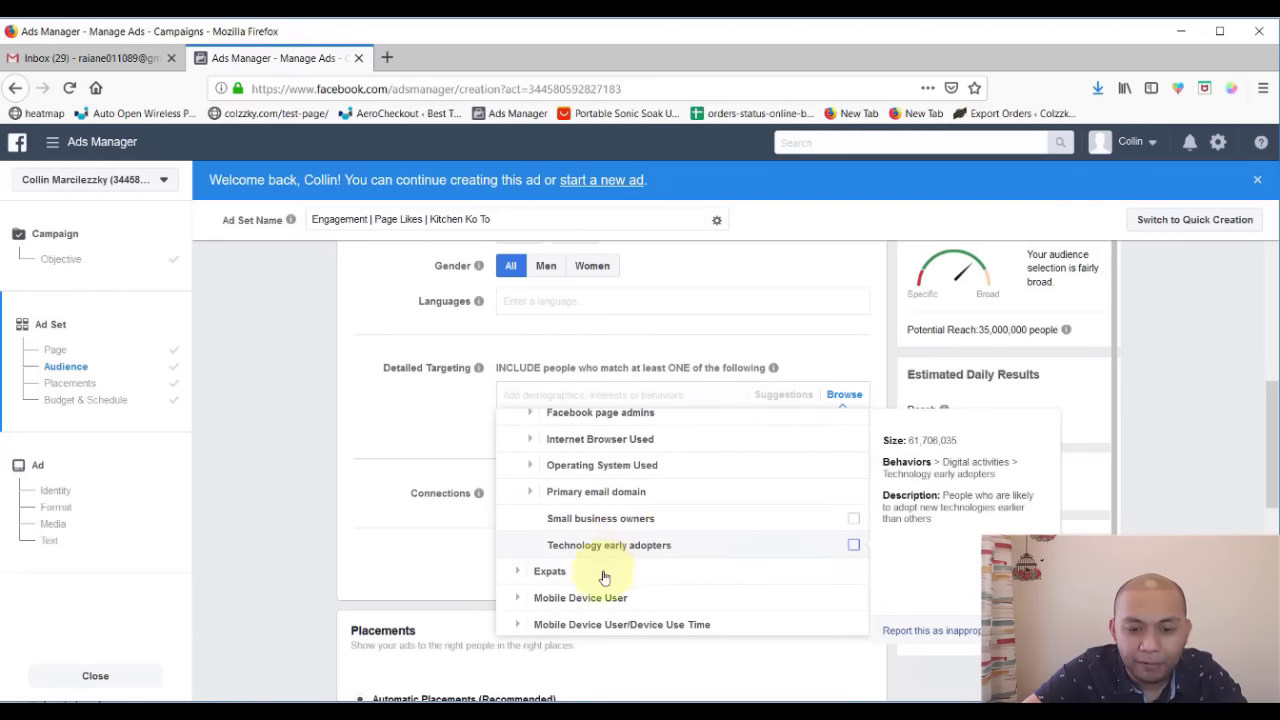
{"action": "scroll", "coordinate": [614, 563], "scroll_direction": "down", "scroll_amount": 1}
{"action": "left_click", "coordinate": [614, 565]}
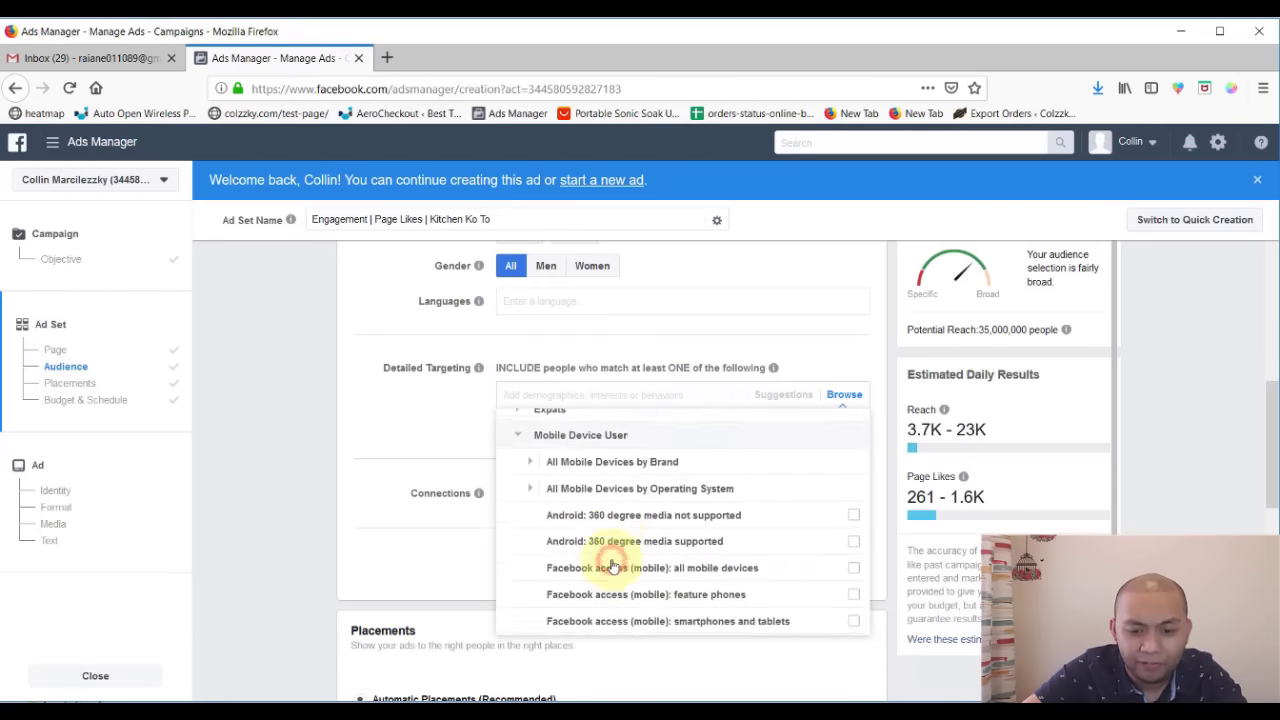
{"action": "scroll", "coordinate": [614, 565], "scroll_direction": "down", "scroll_amount": 5}
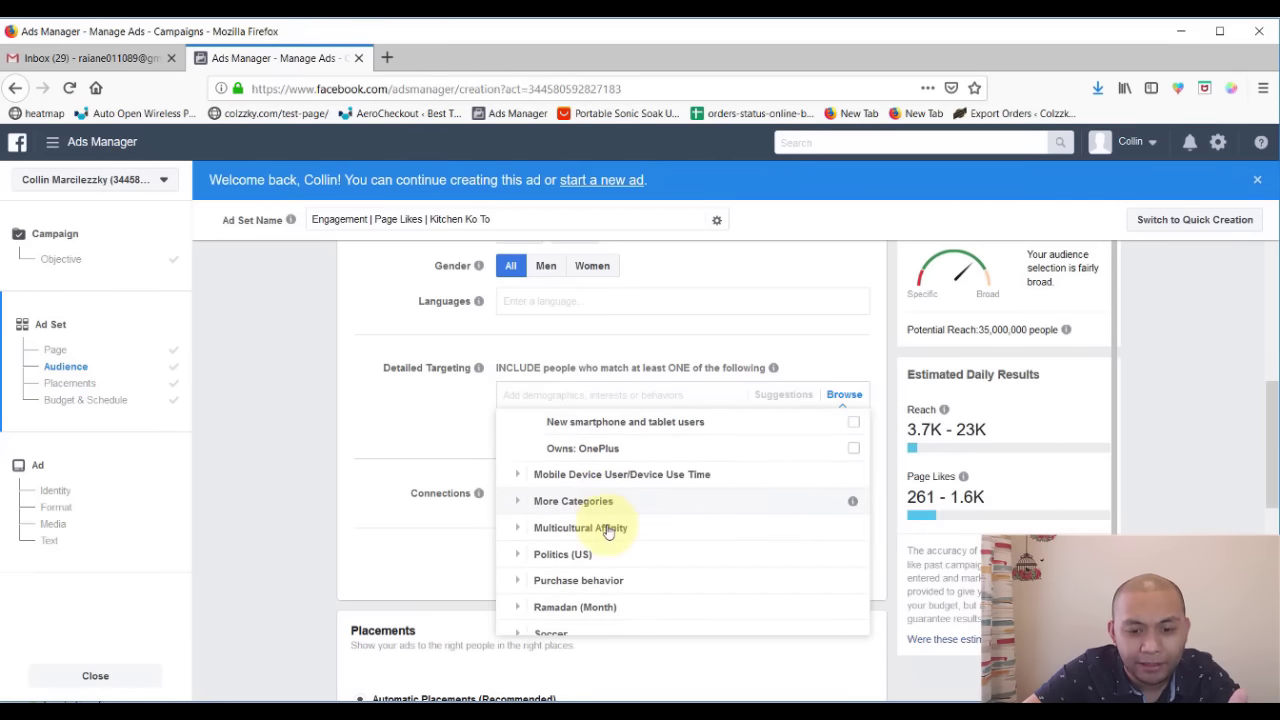
{"action": "scroll", "coordinate": [608, 532], "scroll_direction": "down", "scroll_amount": 1}
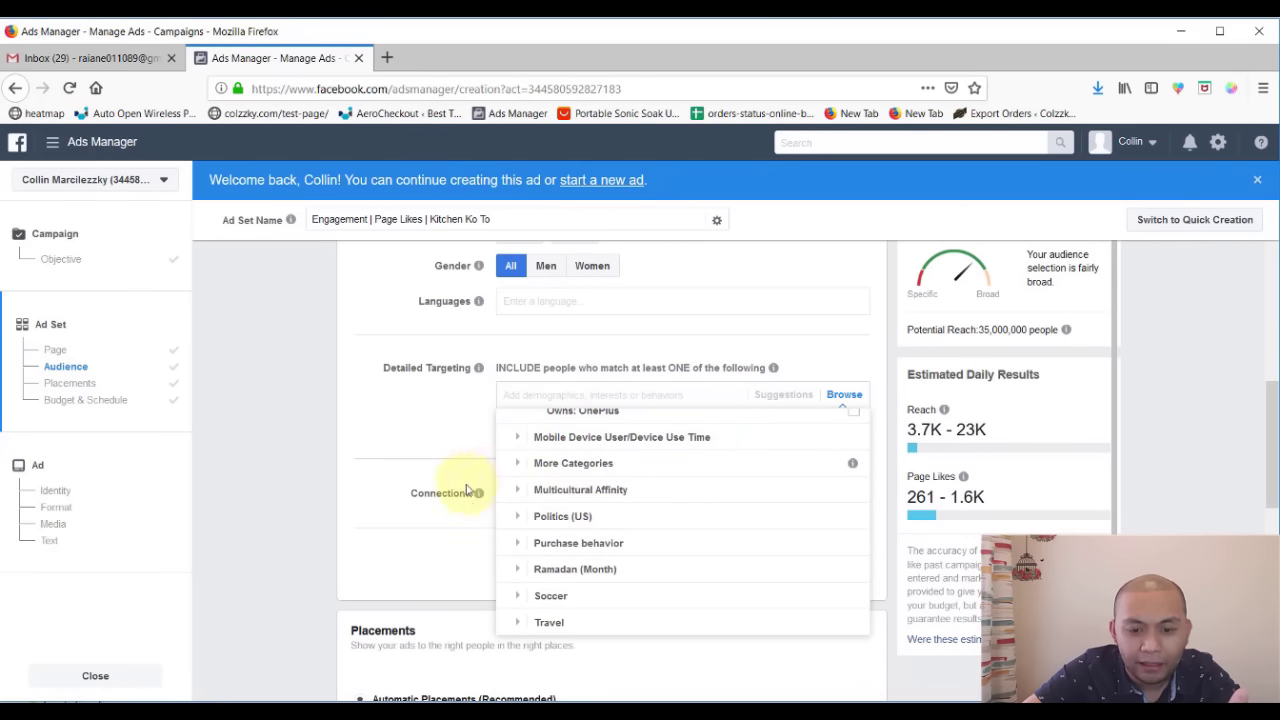
{"action": "left_click", "coordinate": [541, 621]}
{"action": "scroll", "coordinate": [600, 570], "scroll_direction": "down", "scroll_amount": 2}
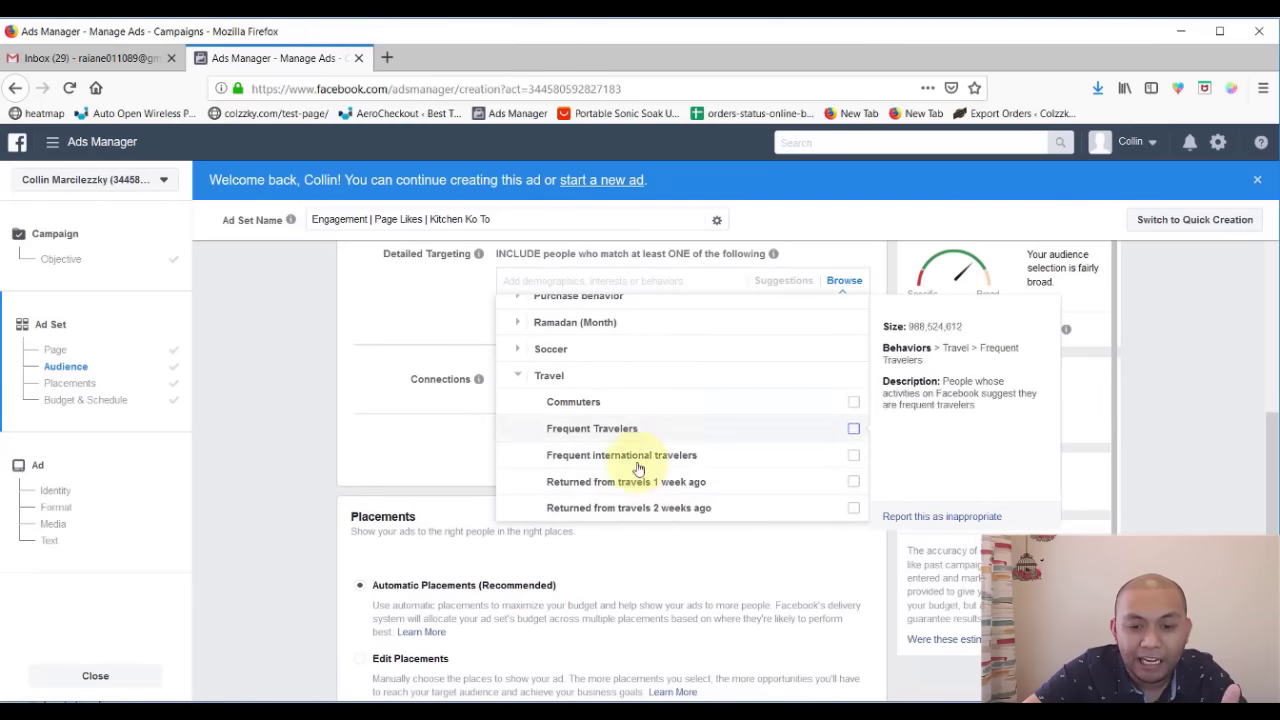
{"action": "left_click", "coordinate": [411, 335]}
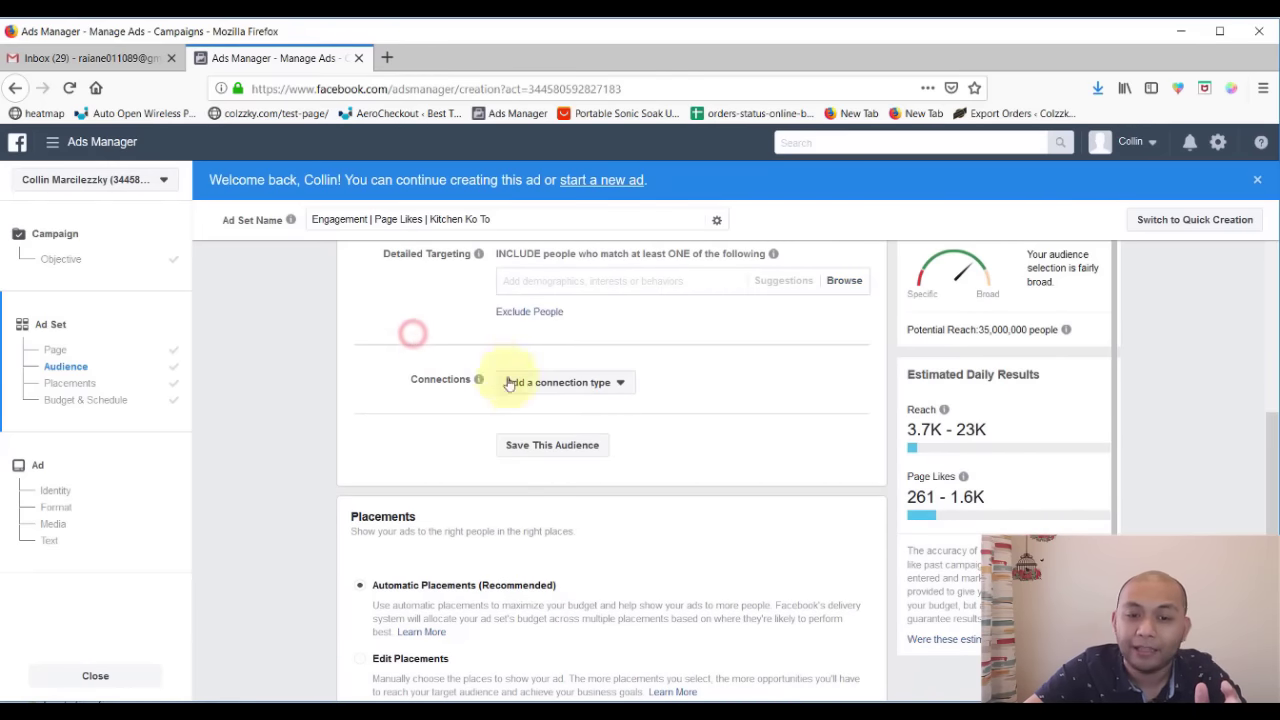
{"action": "scroll", "coordinate": [411, 335], "scroll_direction": "up", "scroll_amount": 2}
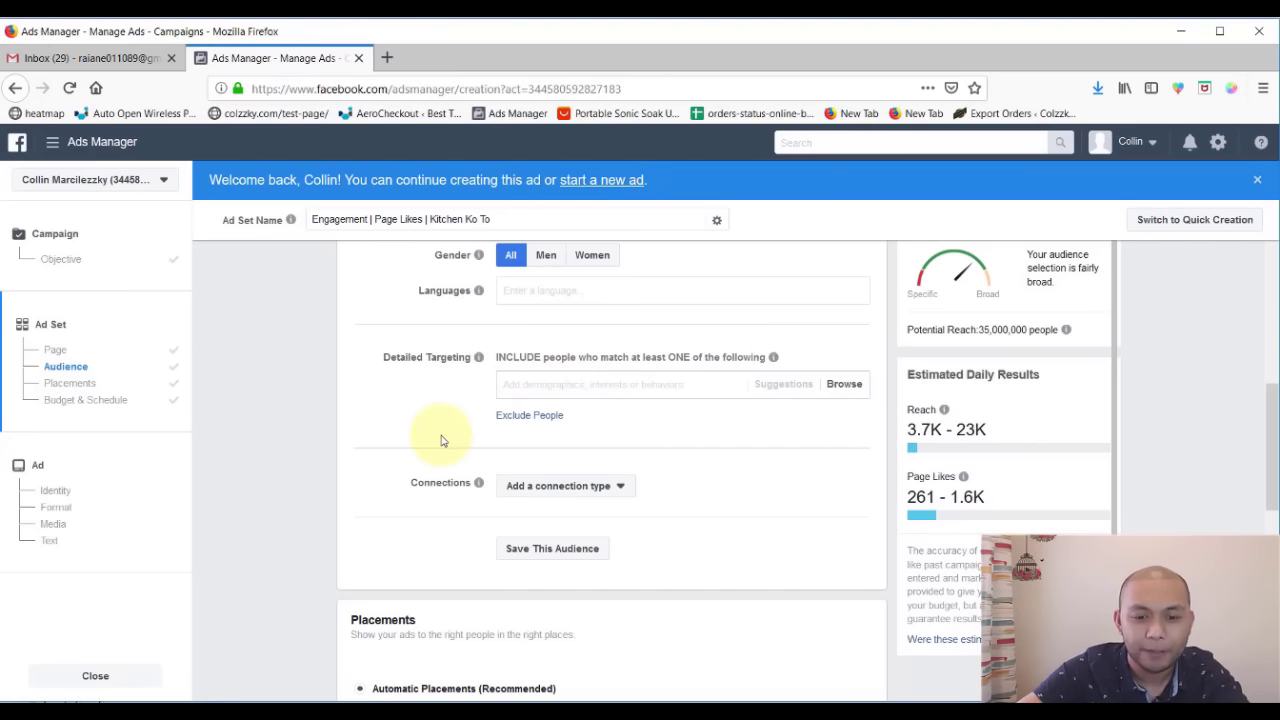
{"action": "scroll", "coordinate": [443, 434], "scroll_direction": "down", "scroll_amount": 2}
{"action": "scroll", "coordinate": [398, 424], "scroll_direction": "up", "scroll_amount": 3}
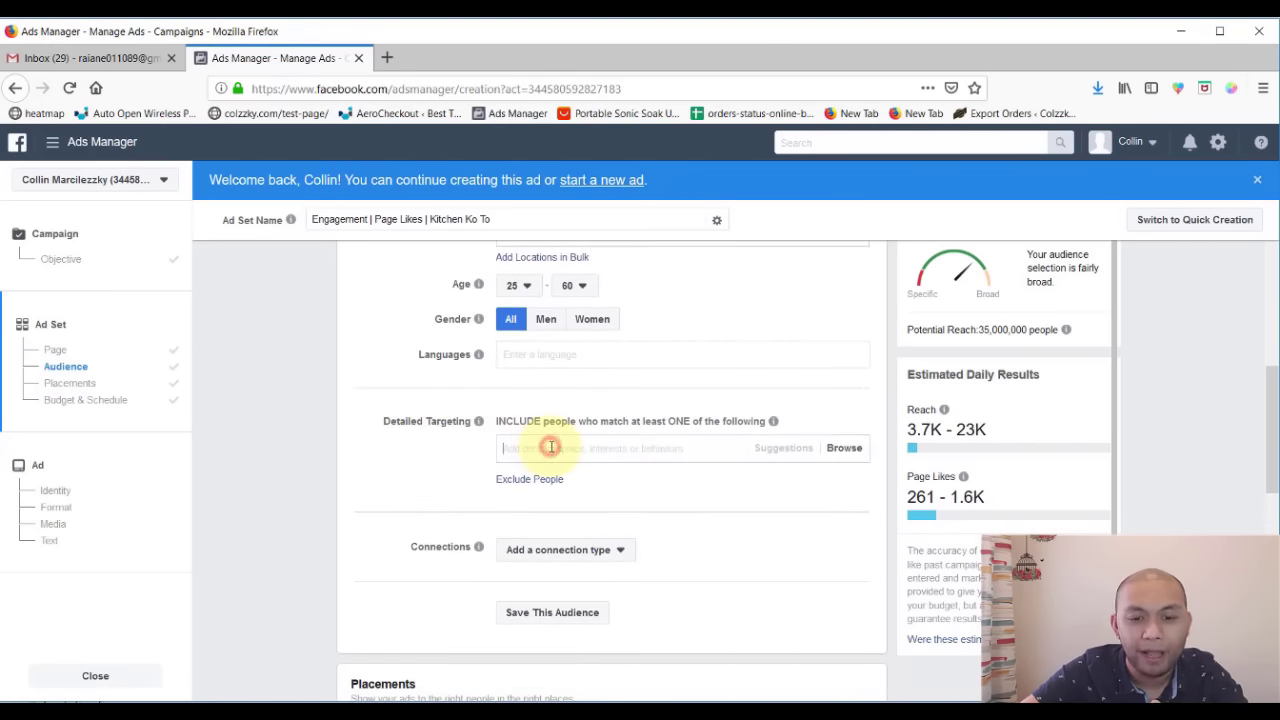
{"action": "scroll", "coordinate": [578, 375], "scroll_direction": "up", "scroll_amount": 5}
{"action": "scroll", "coordinate": [572, 389], "scroll_direction": "down", "scroll_amount": 6}
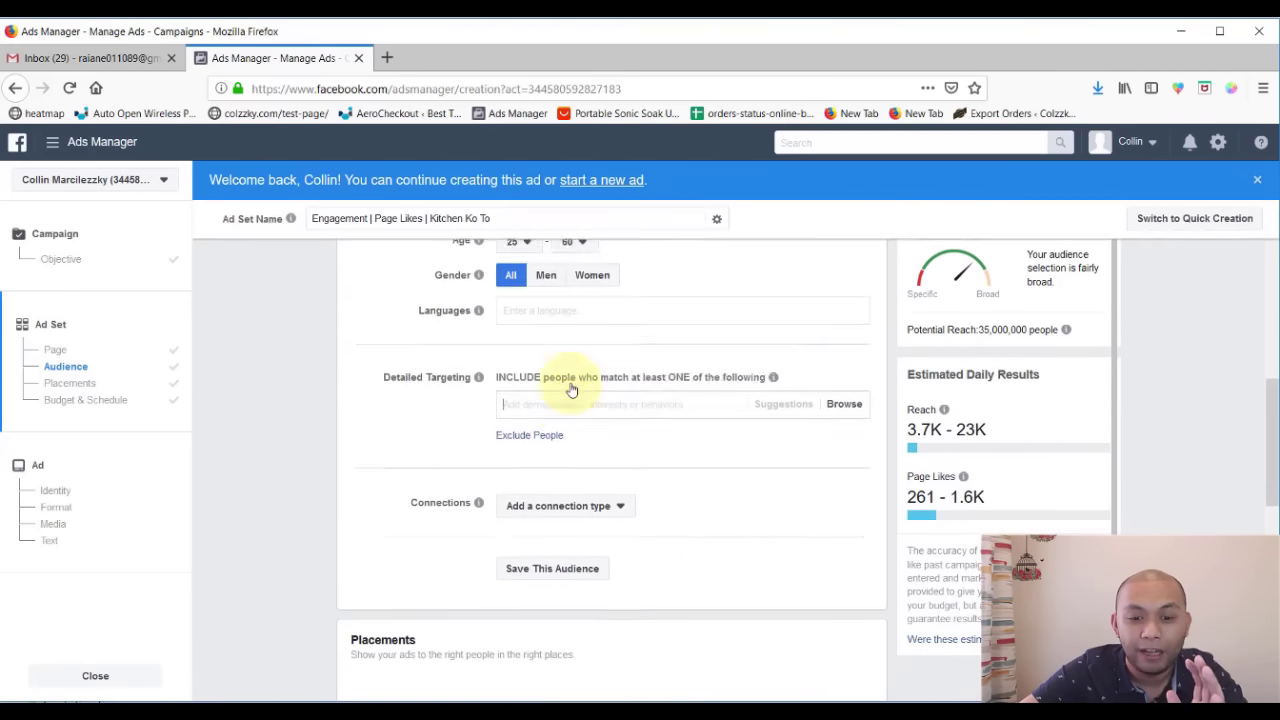
{"action": "scroll", "coordinate": [580, 383], "scroll_direction": "up", "scroll_amount": 1}
- Add the Cook job title to detailed targeting
{"action": "left_click", "coordinate": [587, 380]}
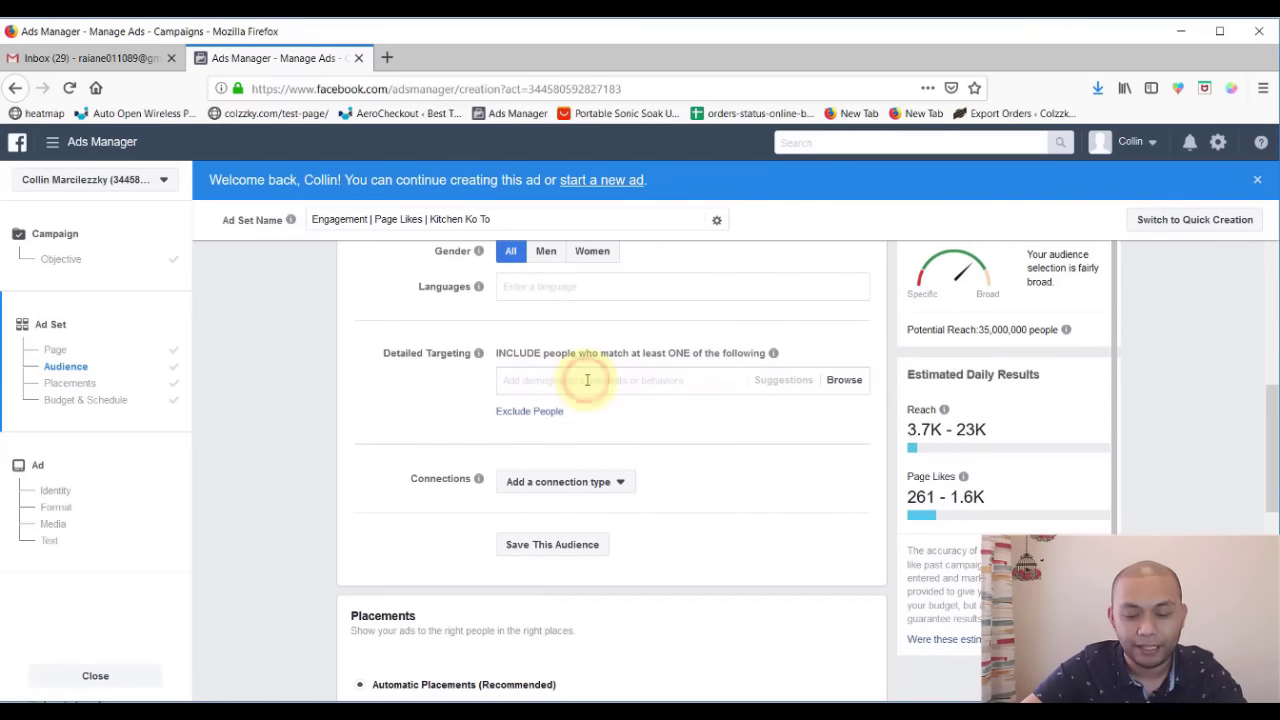
{"action": "type", "text": "cook"}
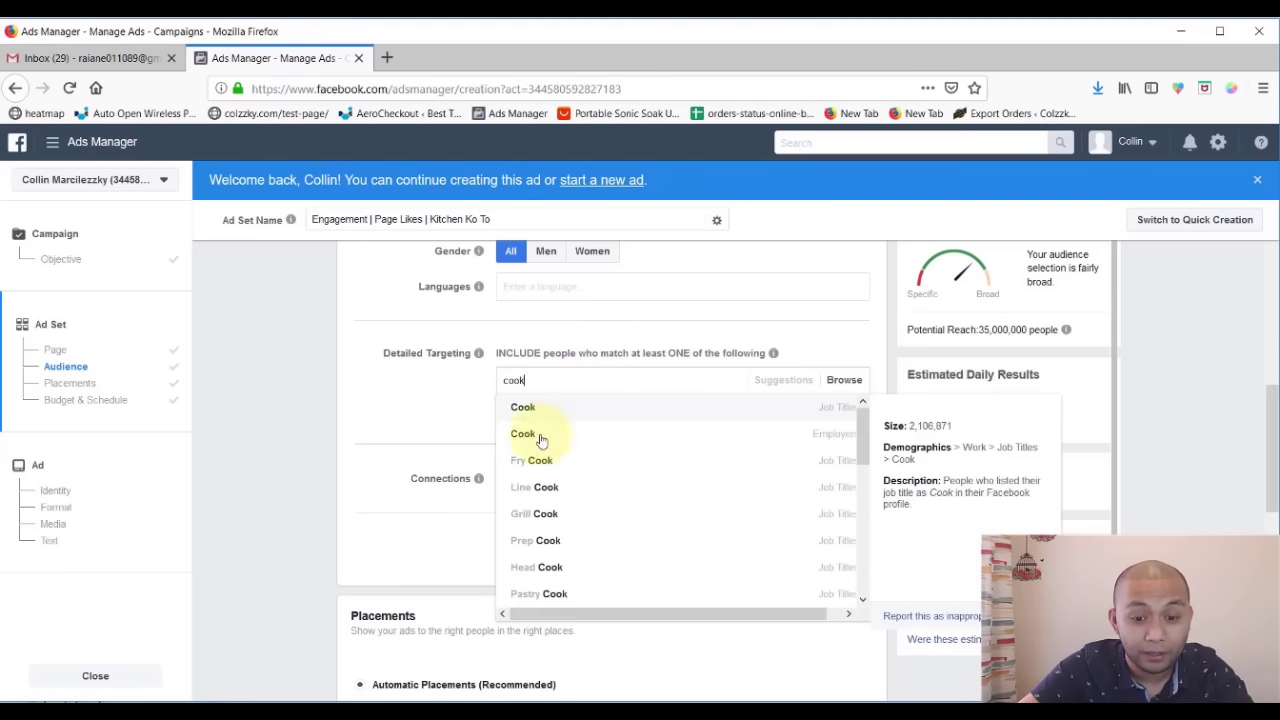
{"action": "left_click", "coordinate": [561, 411]}
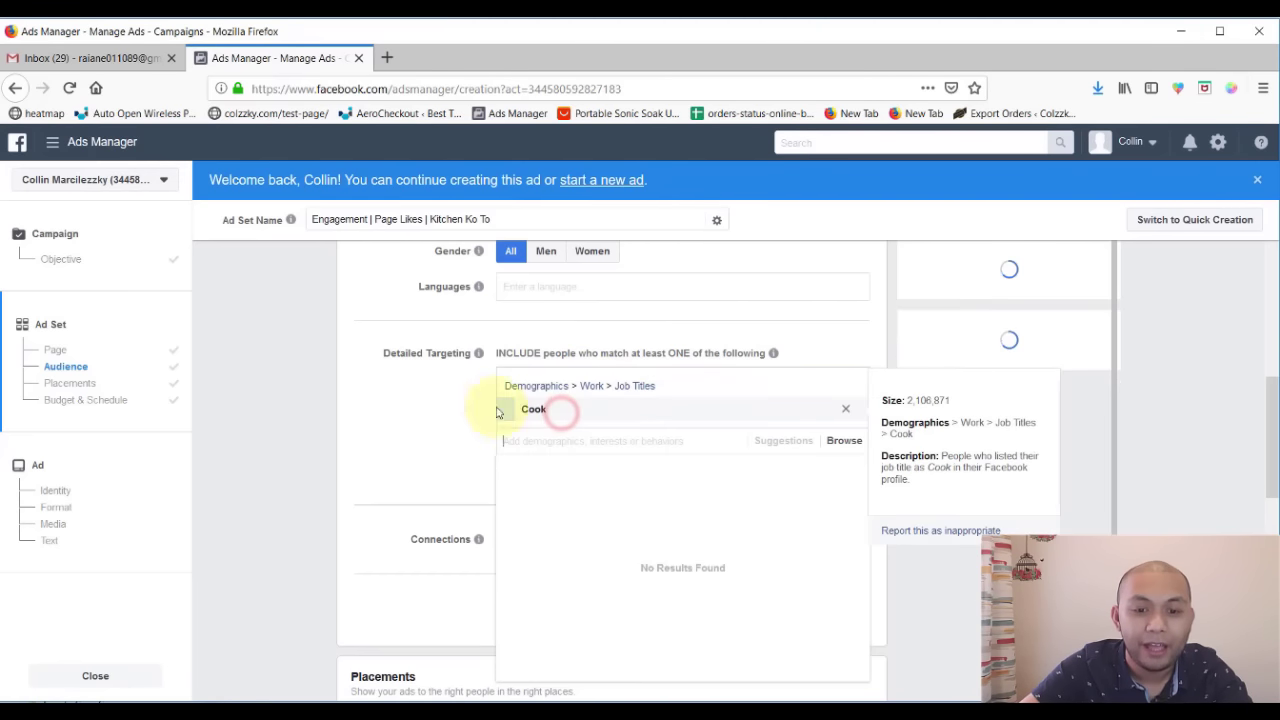
{"action": "left_click", "coordinate": [432, 417]}
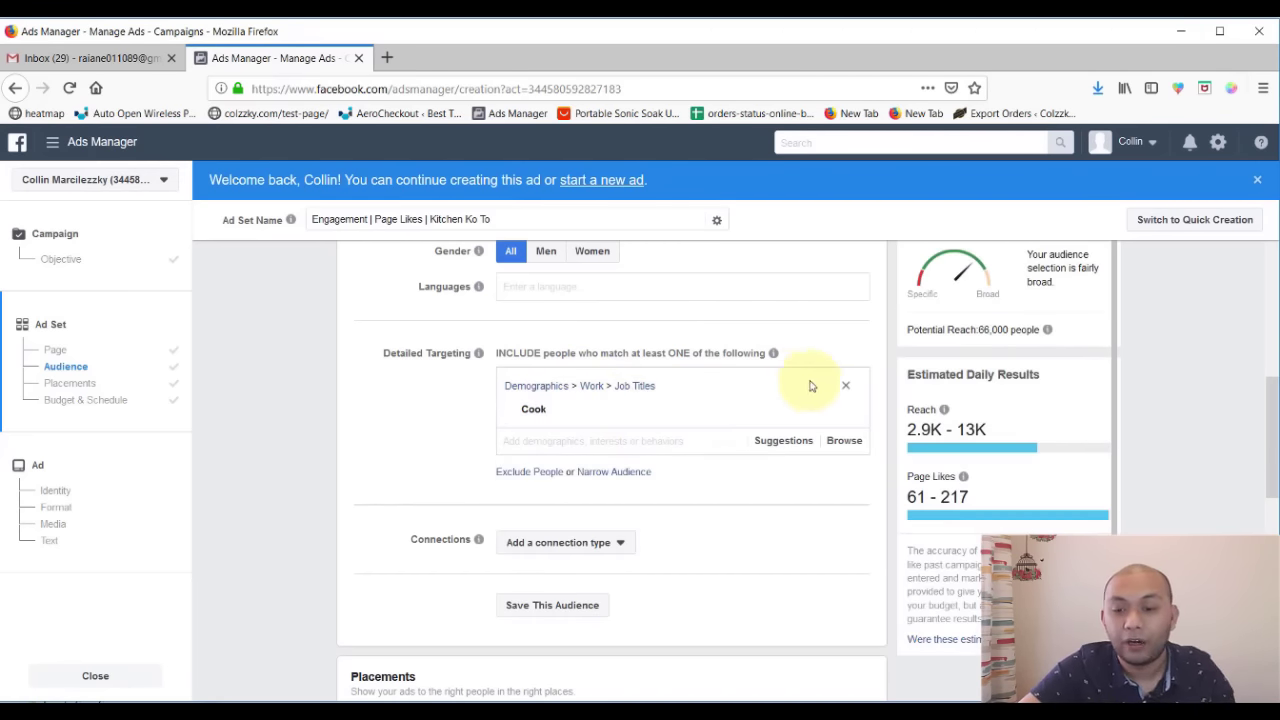
- Add the Cooking interest, raising potential reach to 15,000,000
{"action": "left_click", "coordinate": [615, 443]}
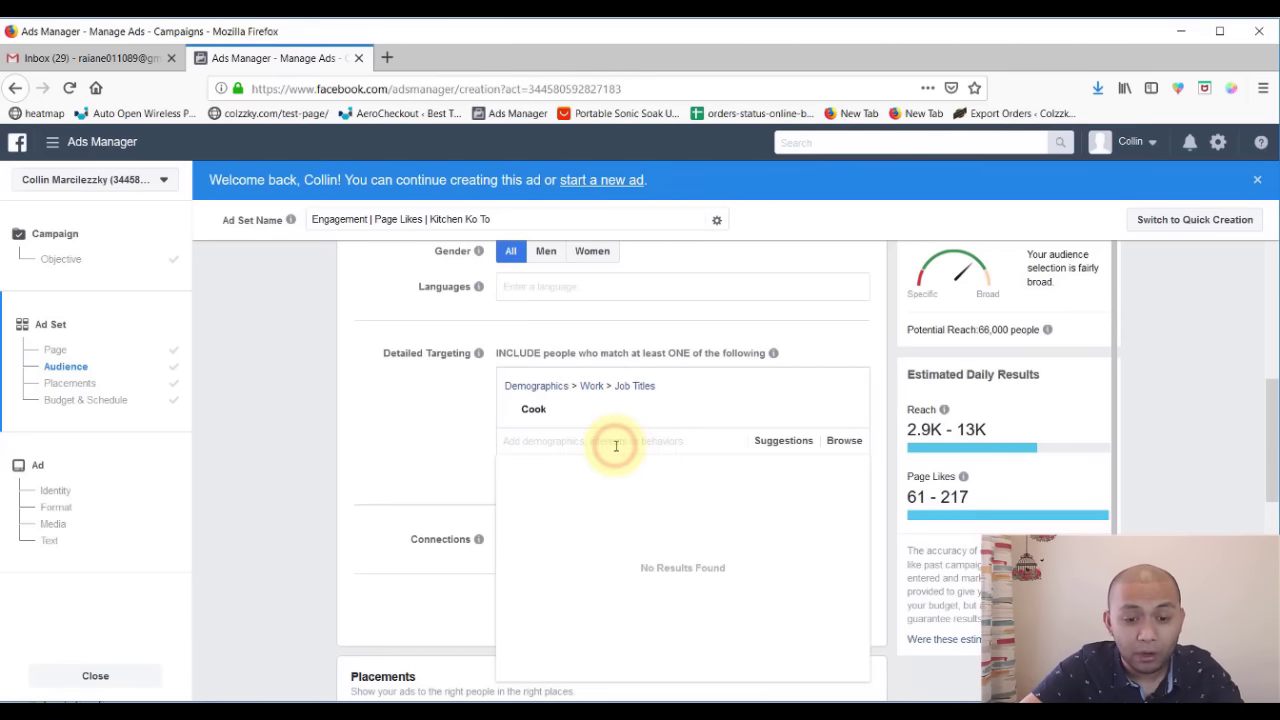
{"action": "type", "text": "cooking"}
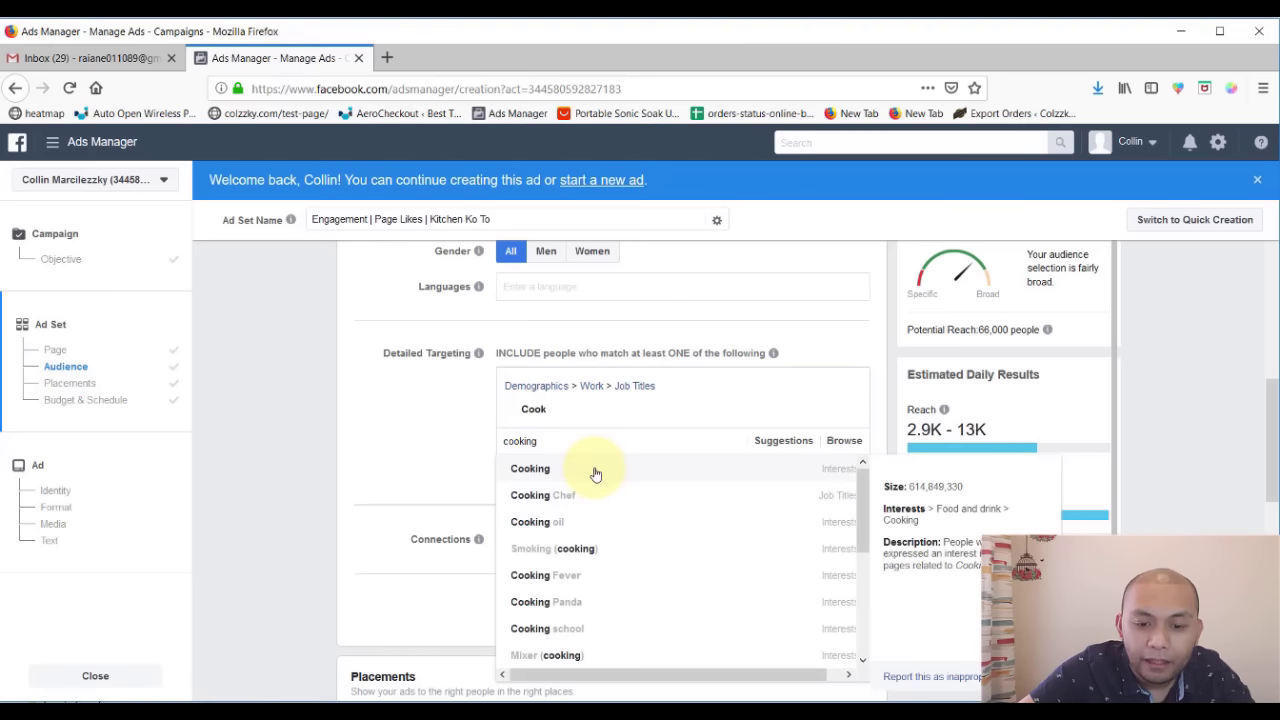
{"action": "left_click", "coordinate": [595, 468]}
{"action": "left_click", "coordinate": [450, 470]}
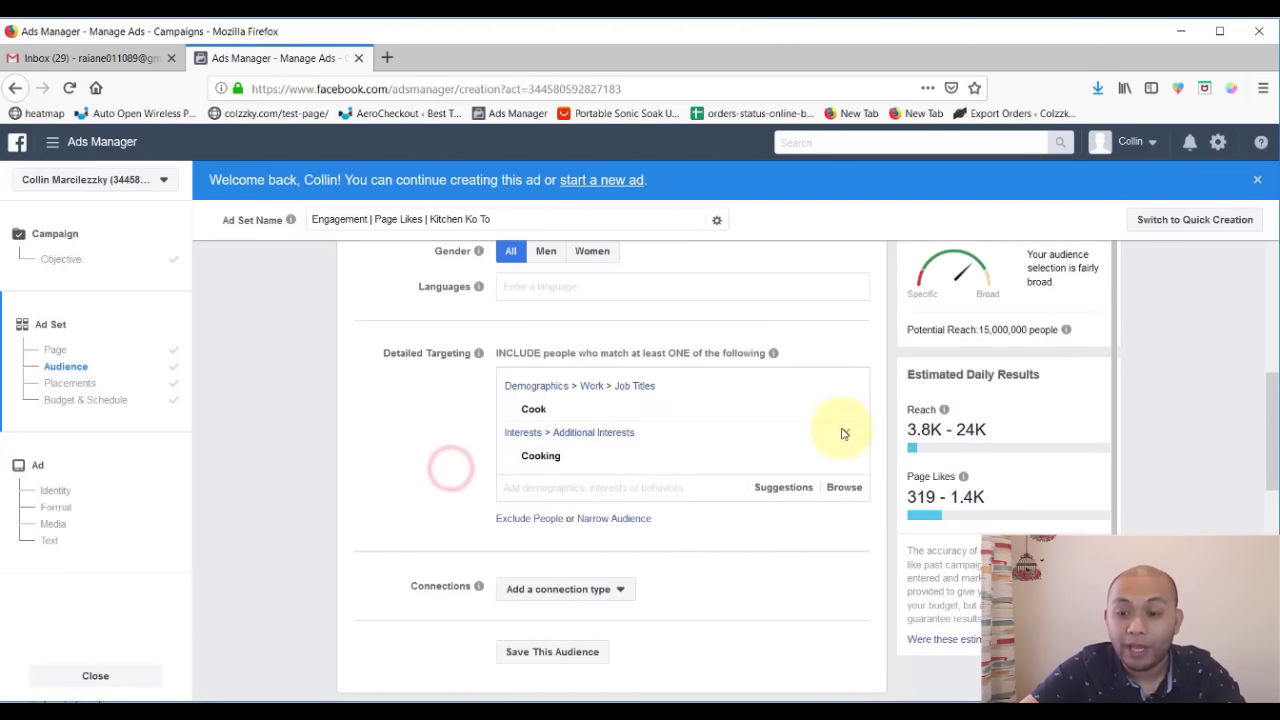
{"action": "scroll", "coordinate": [846, 429], "scroll_direction": "up", "scroll_amount": 2}
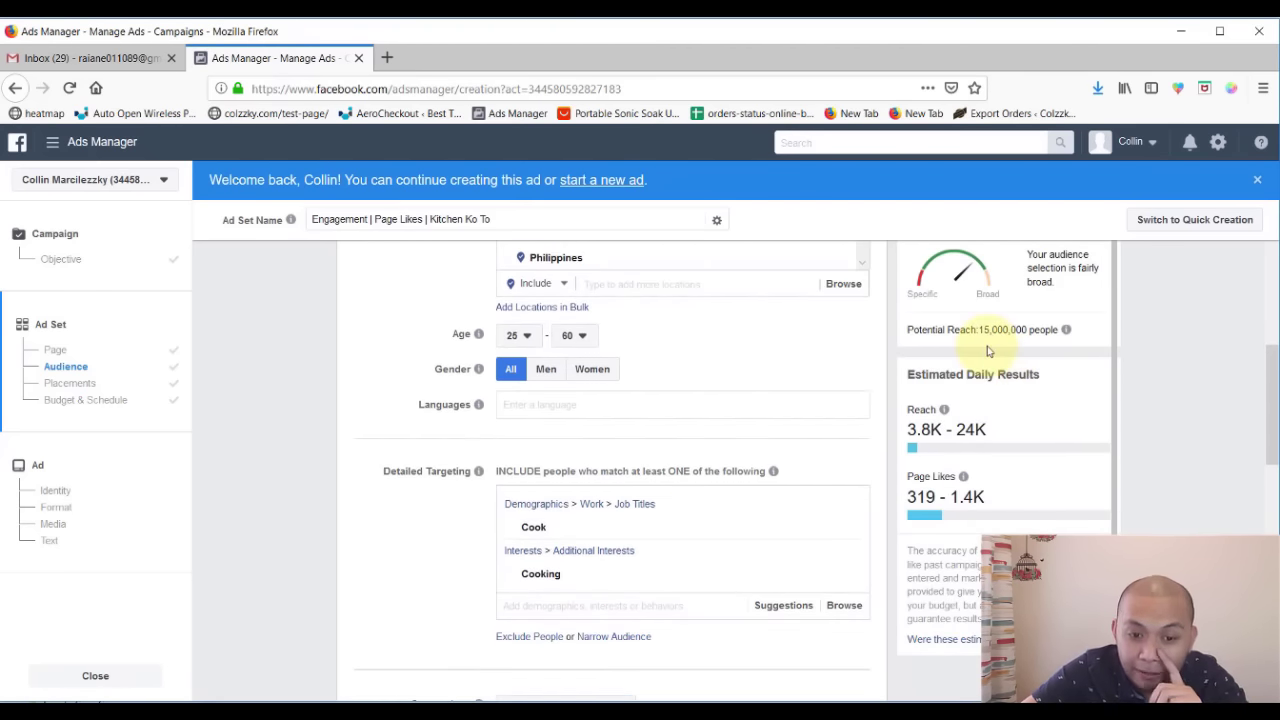
{"action": "mouse_move", "coordinate": [646, 528]}
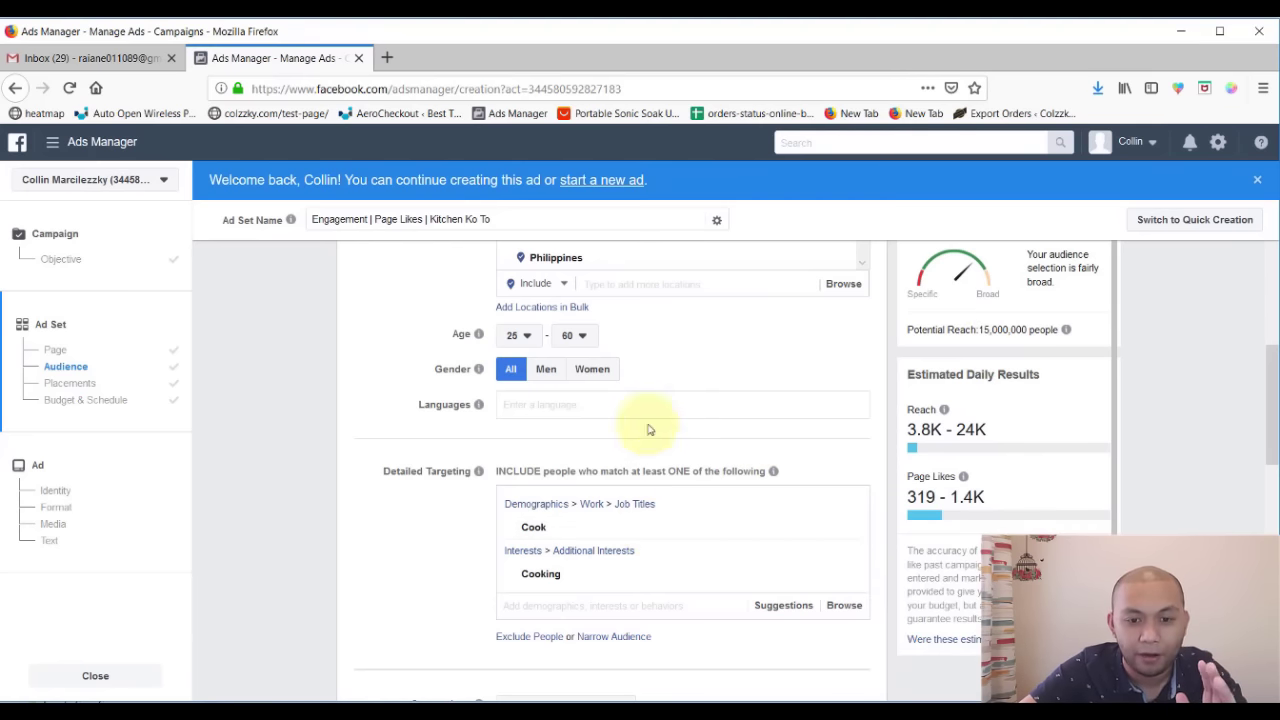
{"action": "scroll", "coordinate": [546, 437], "scroll_direction": "down", "scroll_amount": 1}
{"action": "scroll", "coordinate": [547, 441], "scroll_direction": "down", "scroll_amount": 1}
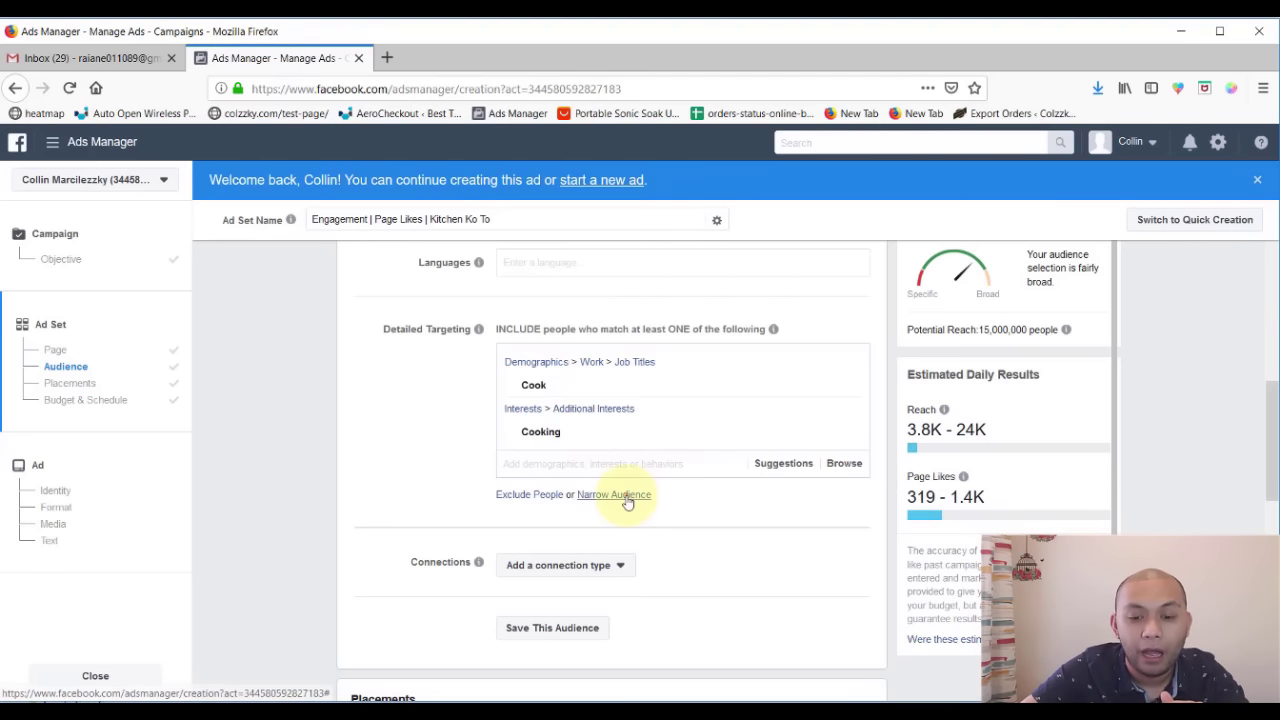
- Narrow the Cook/Cooking audience to also require the Kitchen interest, cutting potential reach to 3,700,000
{"action": "left_click", "coordinate": [620, 494]}
{"action": "scroll", "coordinate": [580, 470], "scroll_direction": "down", "scroll_amount": 1}
{"action": "left_click", "coordinate": [576, 450]}
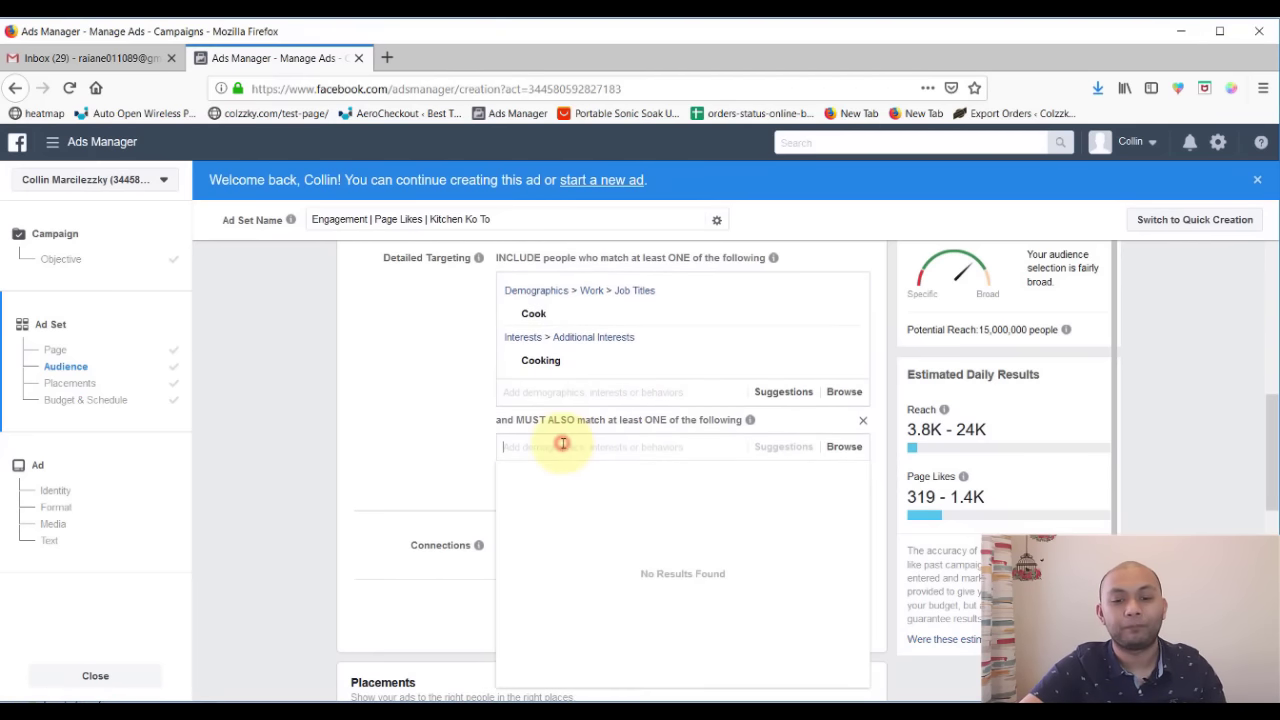
{"action": "type", "text": "kitchen"}
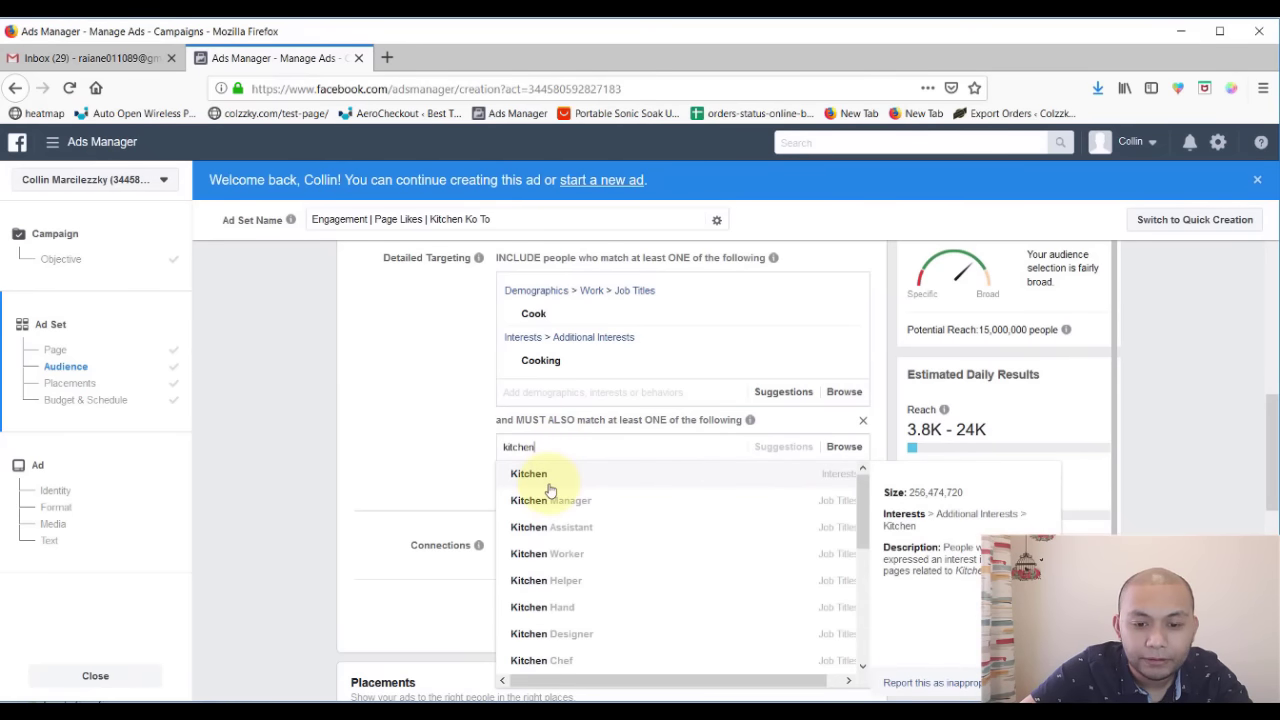
{"action": "left_click", "coordinate": [549, 486]}
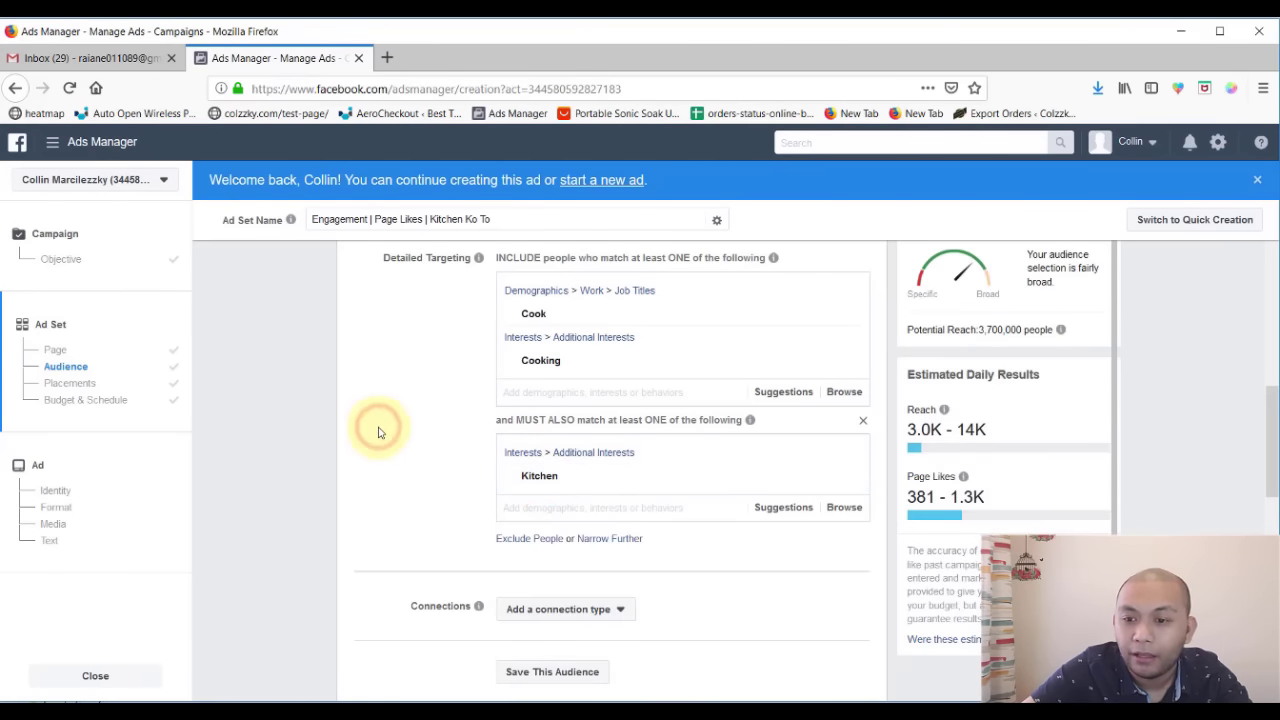
{"action": "mouse_move", "coordinate": [1061, 331]}
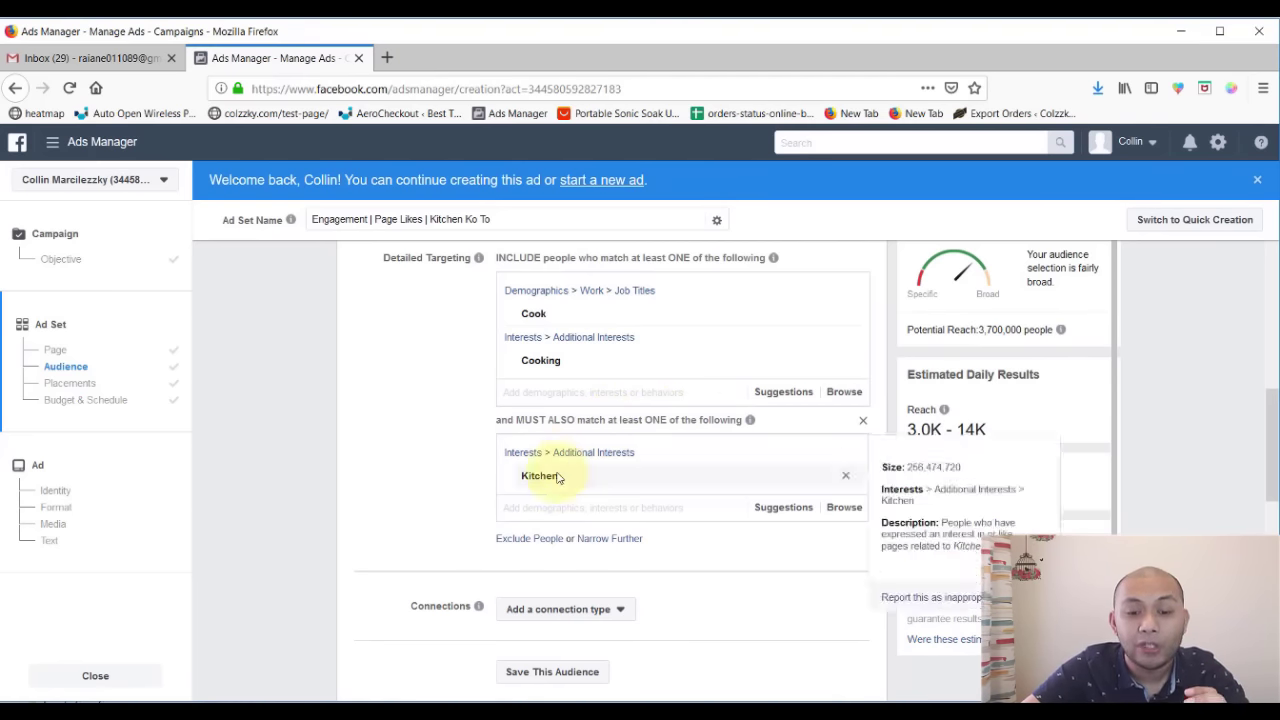
{"action": "scroll", "coordinate": [450, 488], "scroll_direction": "up", "scroll_amount": 1}
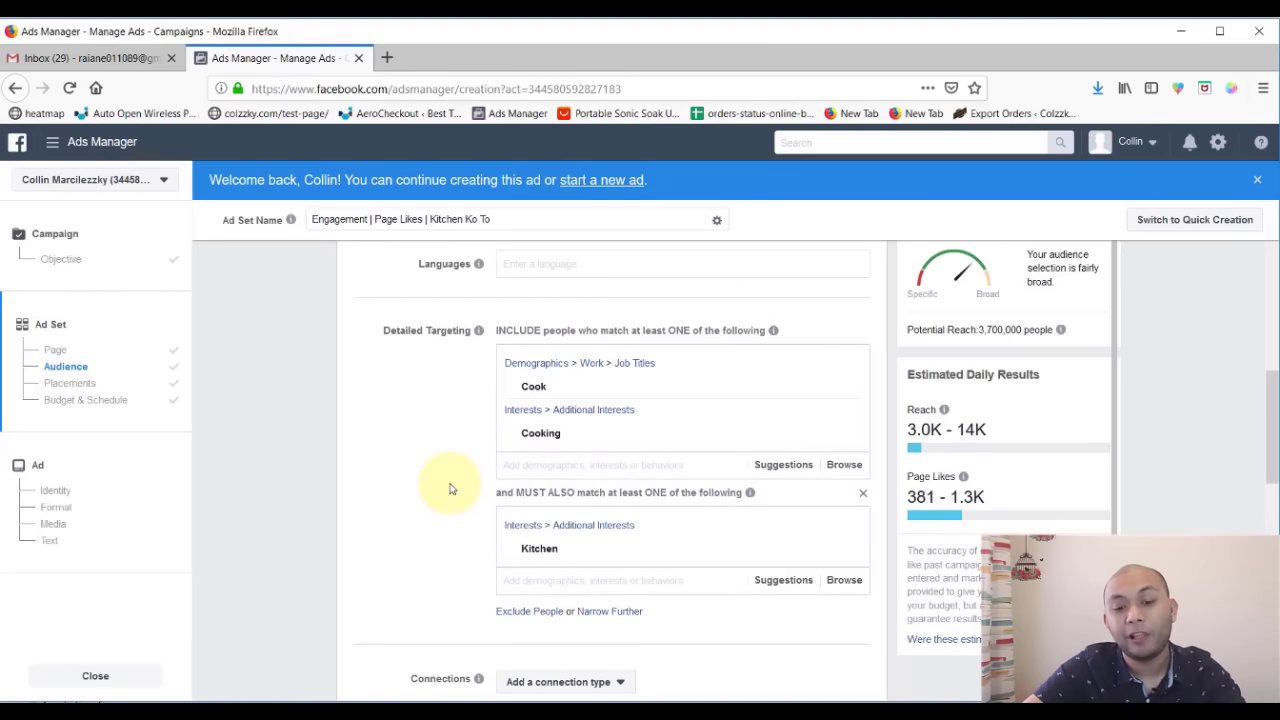
{"action": "scroll", "coordinate": [486, 466], "scroll_direction": "up", "scroll_amount": 1}
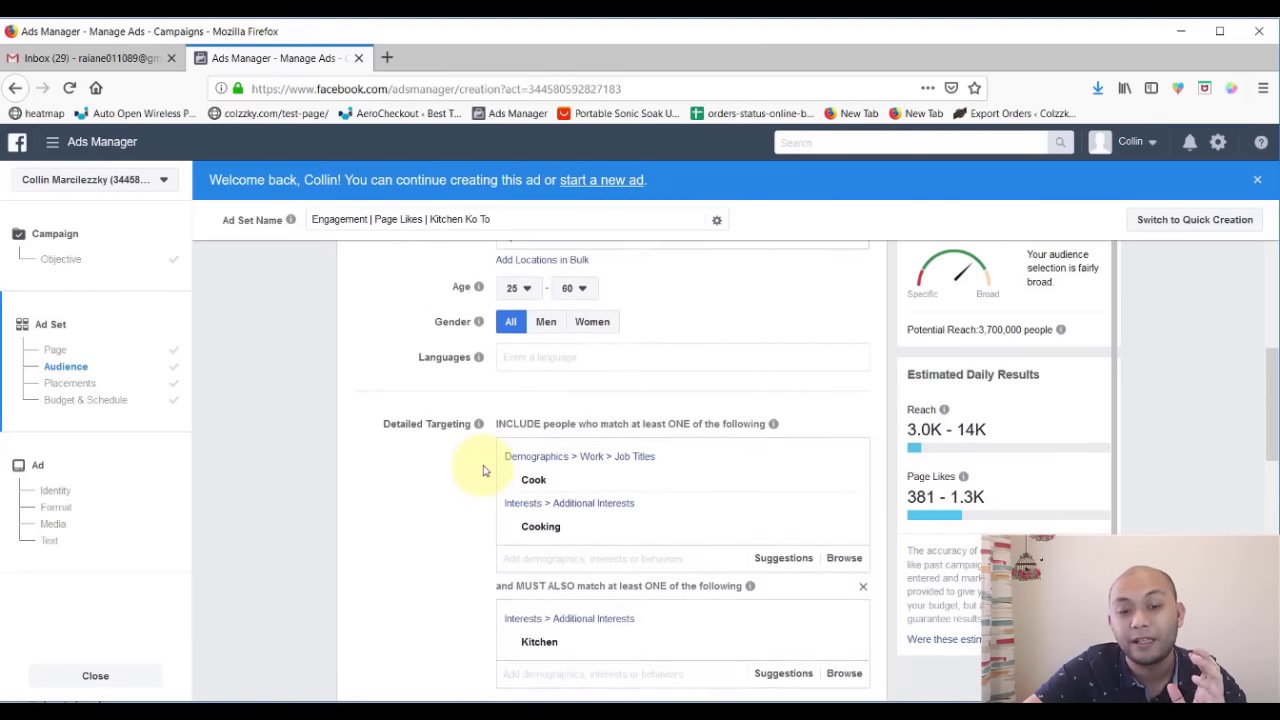
{"action": "scroll", "coordinate": [483, 470], "scroll_direction": "up", "scroll_amount": 6}
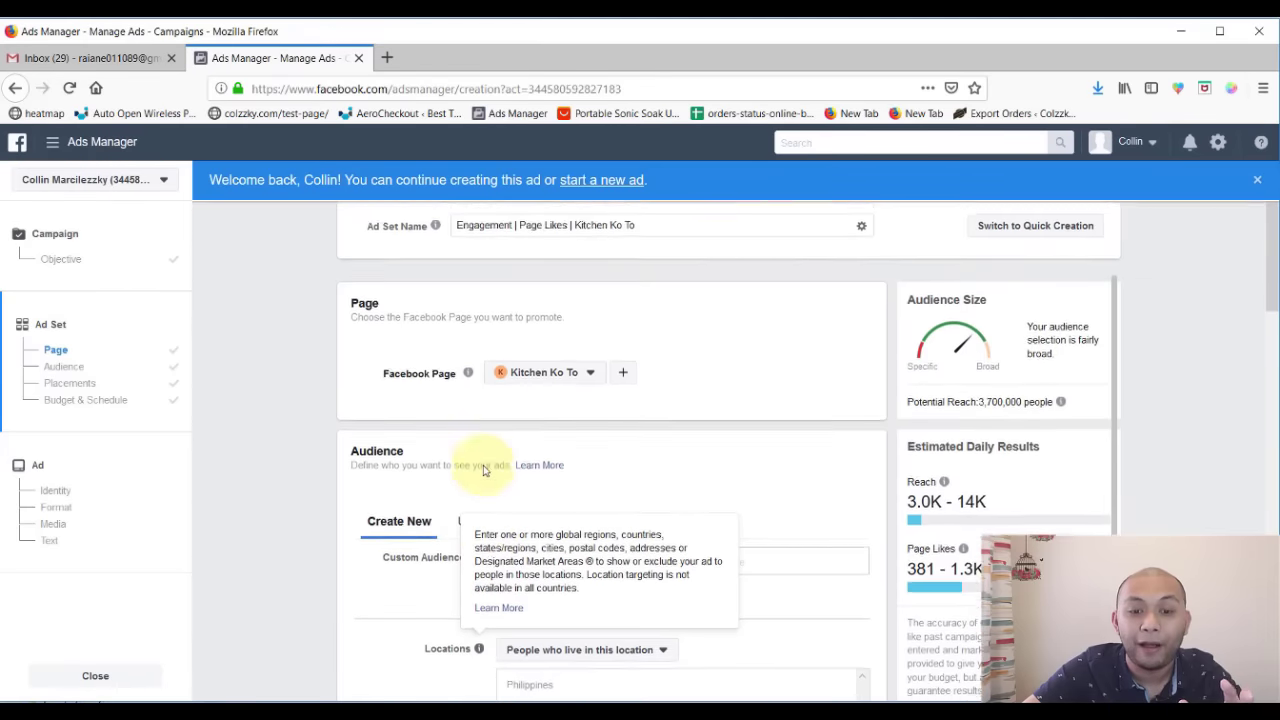
{"action": "scroll", "coordinate": [509, 535], "scroll_direction": "down", "scroll_amount": 2}
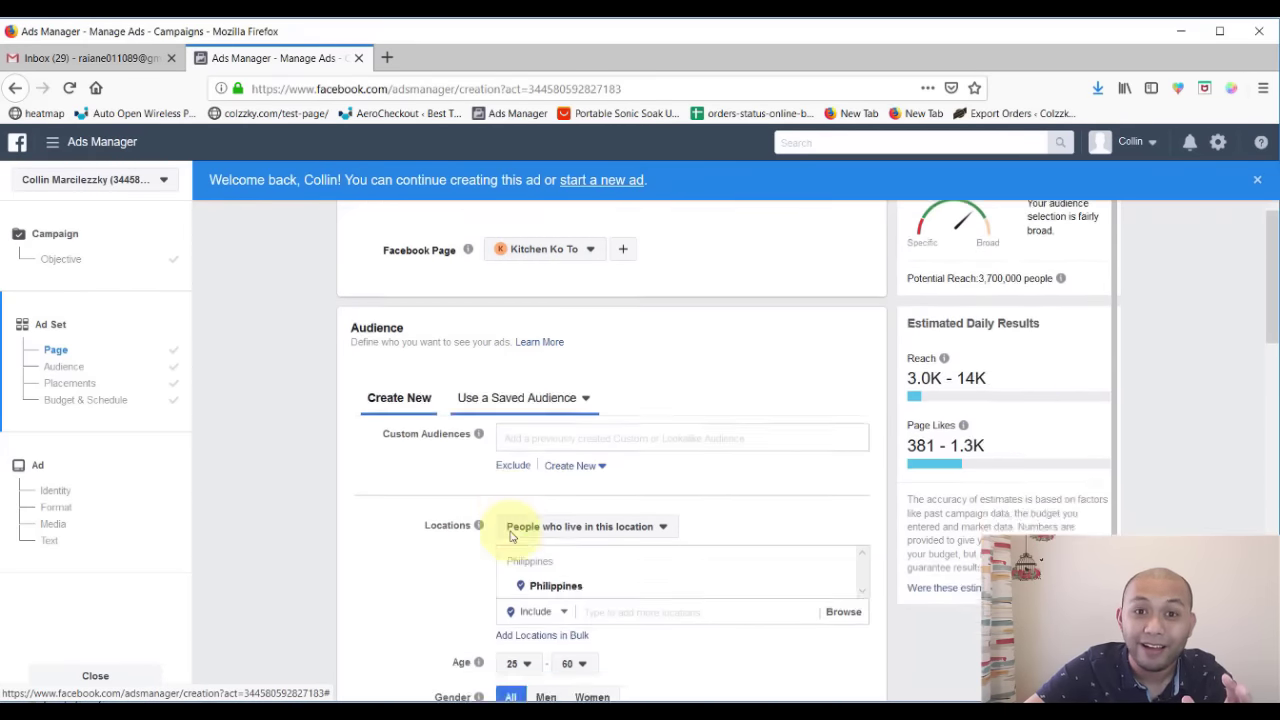
{"action": "scroll", "coordinate": [509, 535], "scroll_direction": "down", "scroll_amount": 10}
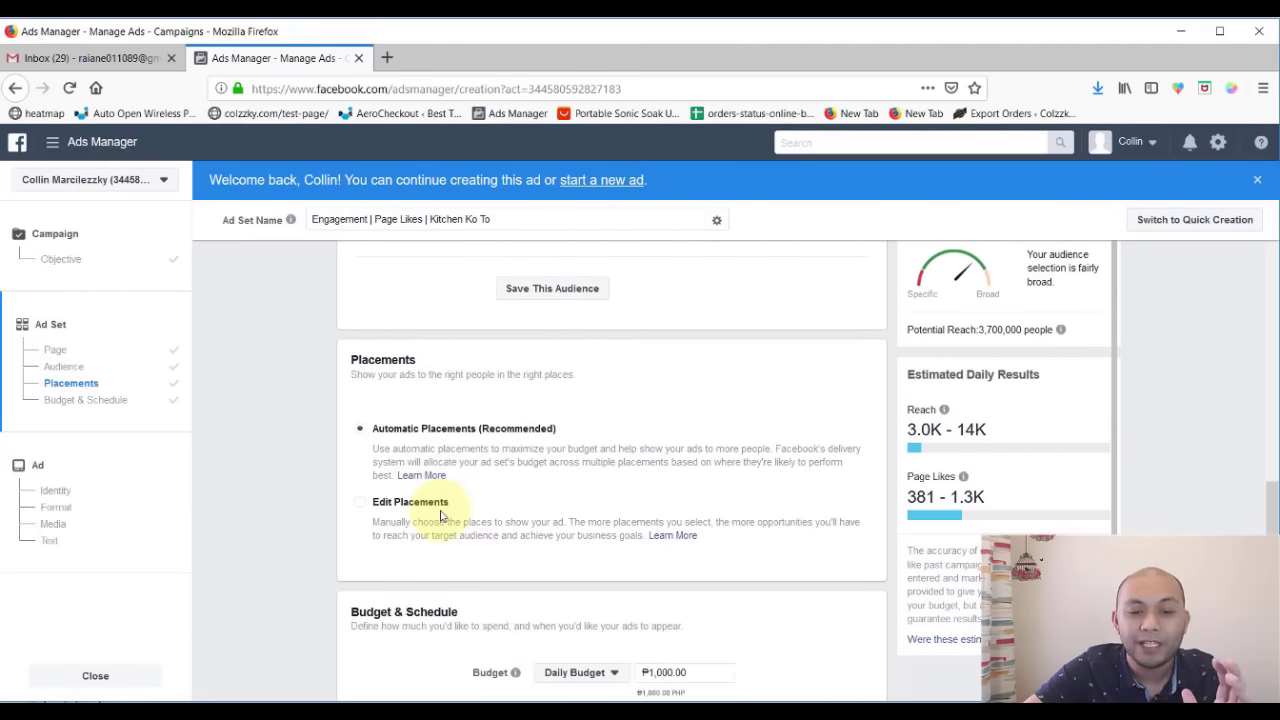
{"action": "scroll", "coordinate": [488, 440], "scroll_direction": "down", "scroll_amount": 1}
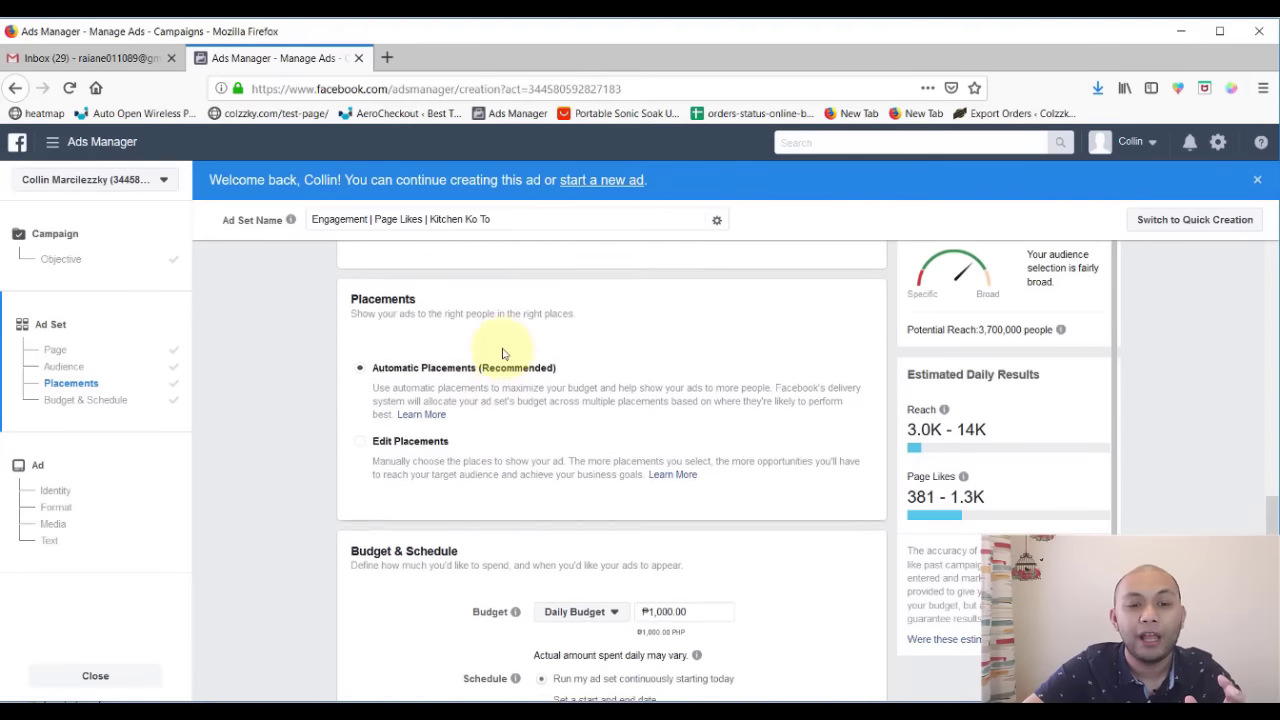
- Switch placements to Edit Placements and review the options, where only Facebook Feed is available for Page likes
{"action": "left_click", "coordinate": [362, 452]}
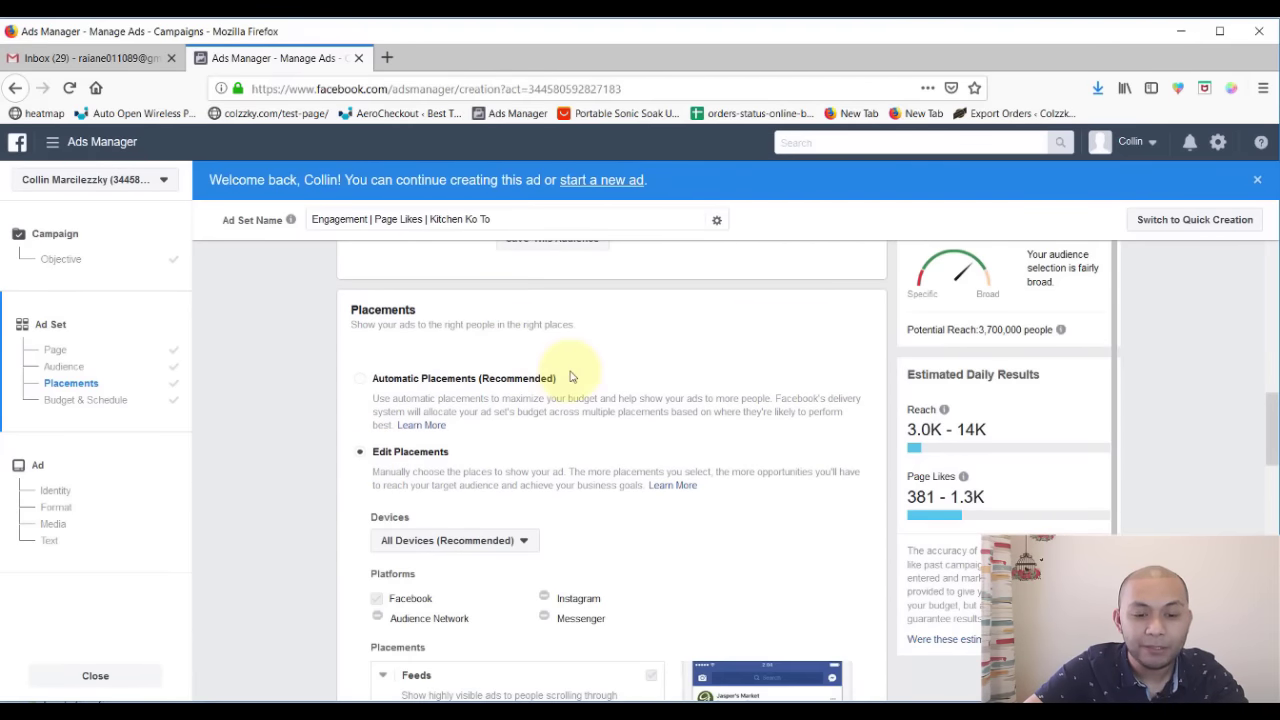
{"action": "scroll", "coordinate": [590, 442], "scroll_direction": "down", "scroll_amount": 2}
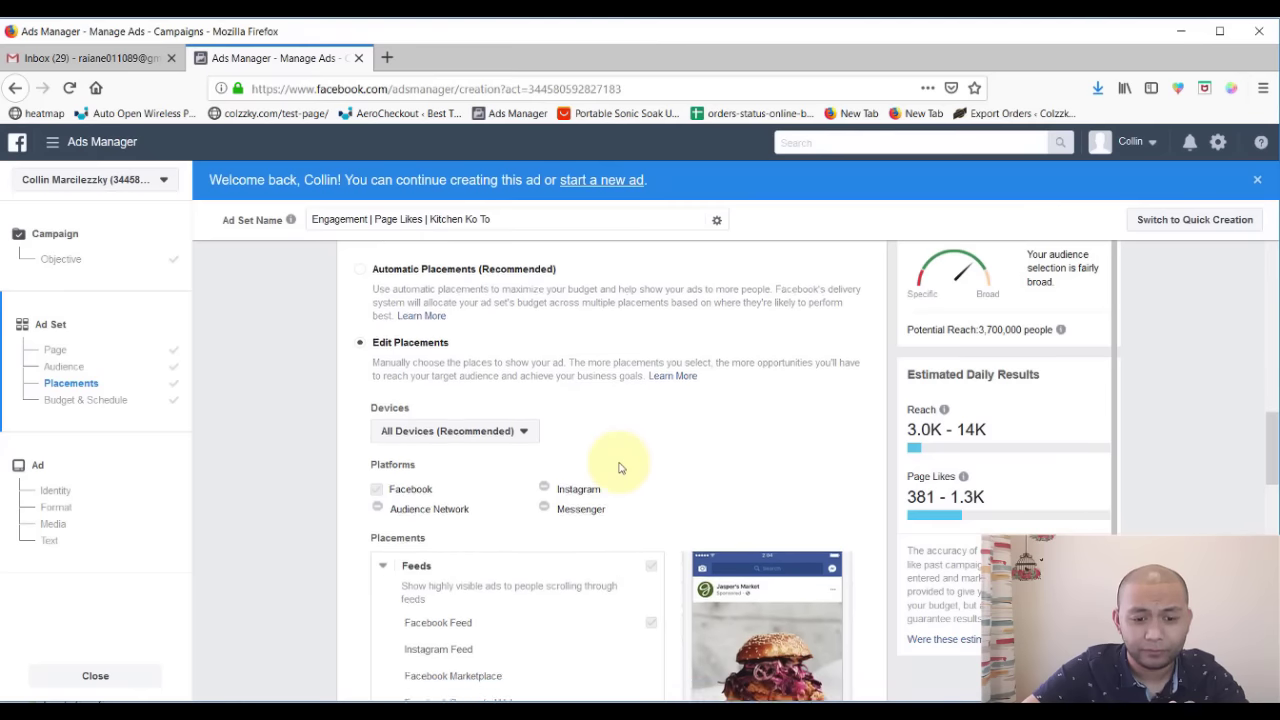
{"action": "scroll", "coordinate": [610, 450], "scroll_direction": "down", "scroll_amount": 2}
{"action": "scroll", "coordinate": [600, 428], "scroll_direction": "down", "scroll_amount": 1}
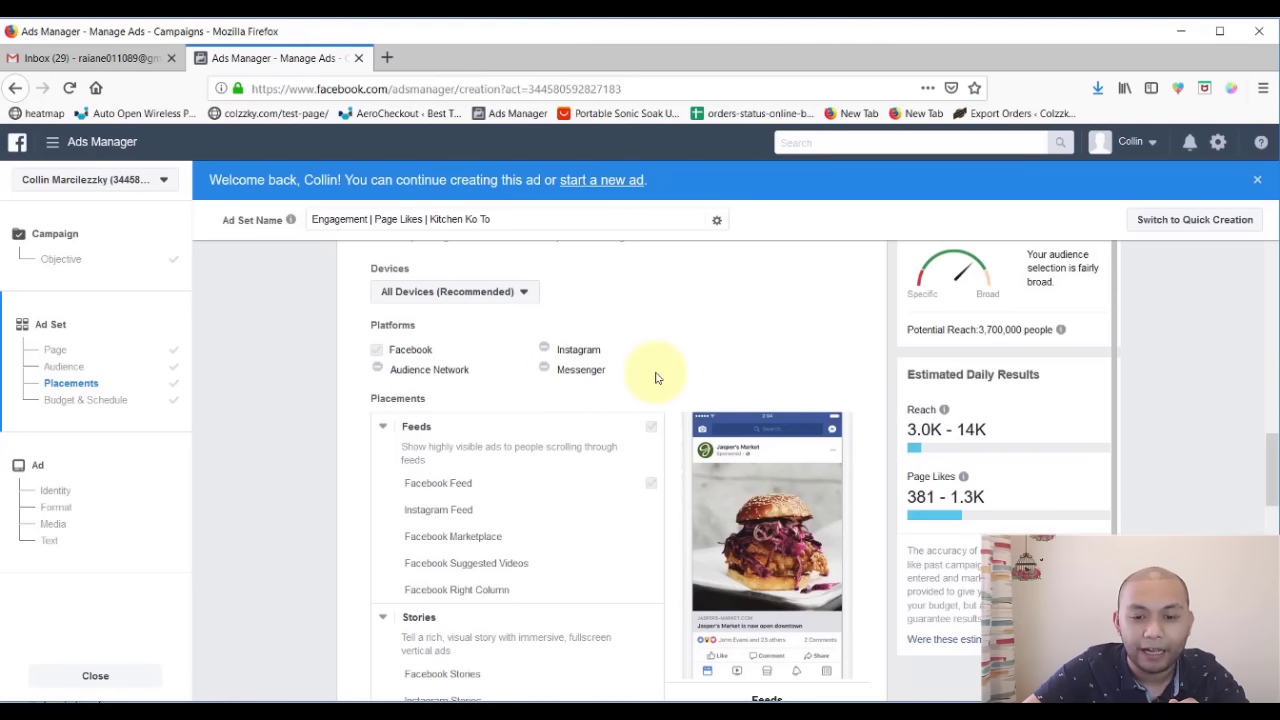
{"action": "scroll", "coordinate": [655, 377], "scroll_direction": "down", "scroll_amount": 2}
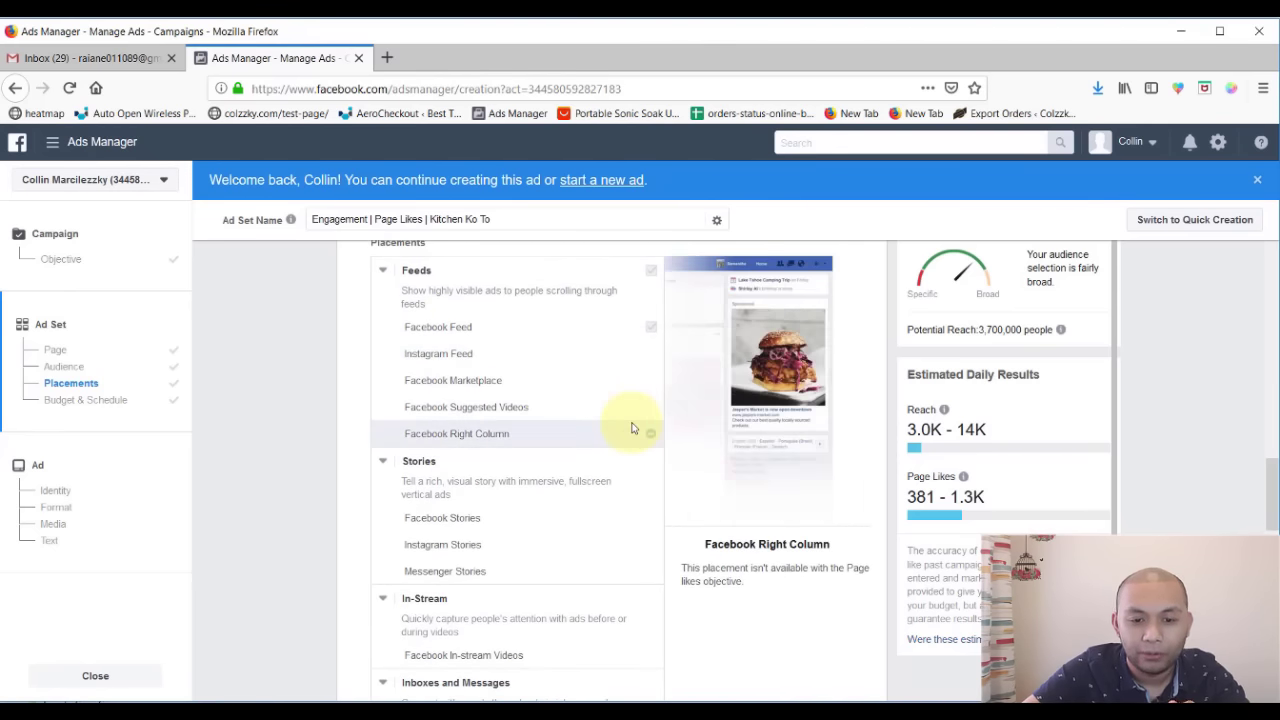
{"action": "scroll", "coordinate": [531, 456], "scroll_direction": "up", "scroll_amount": 1}
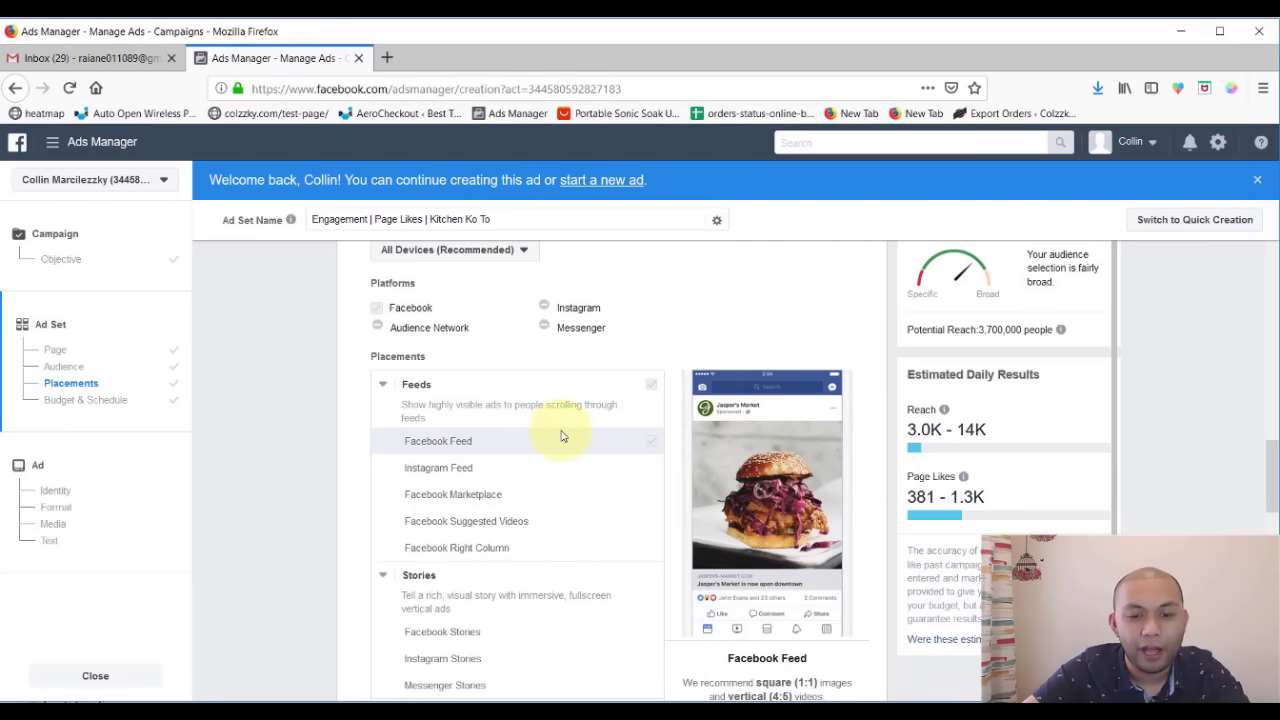
{"action": "scroll", "coordinate": [561, 435], "scroll_direction": "down", "scroll_amount": 1}
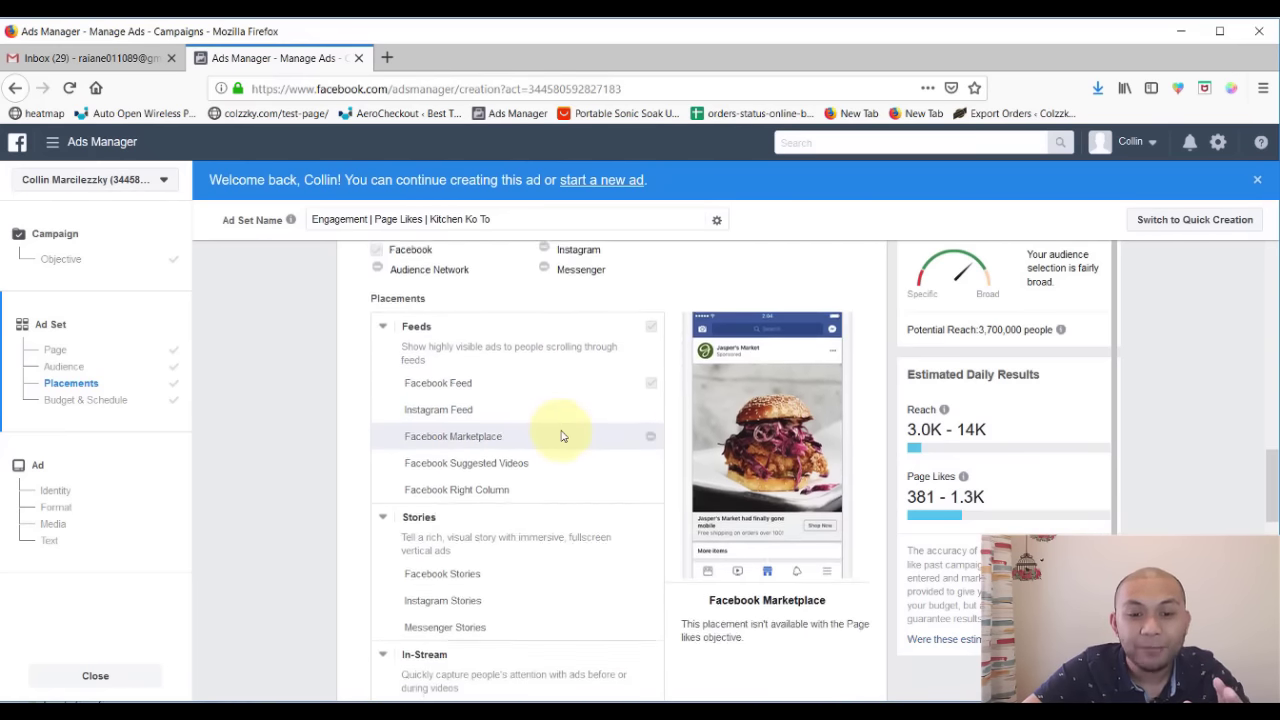
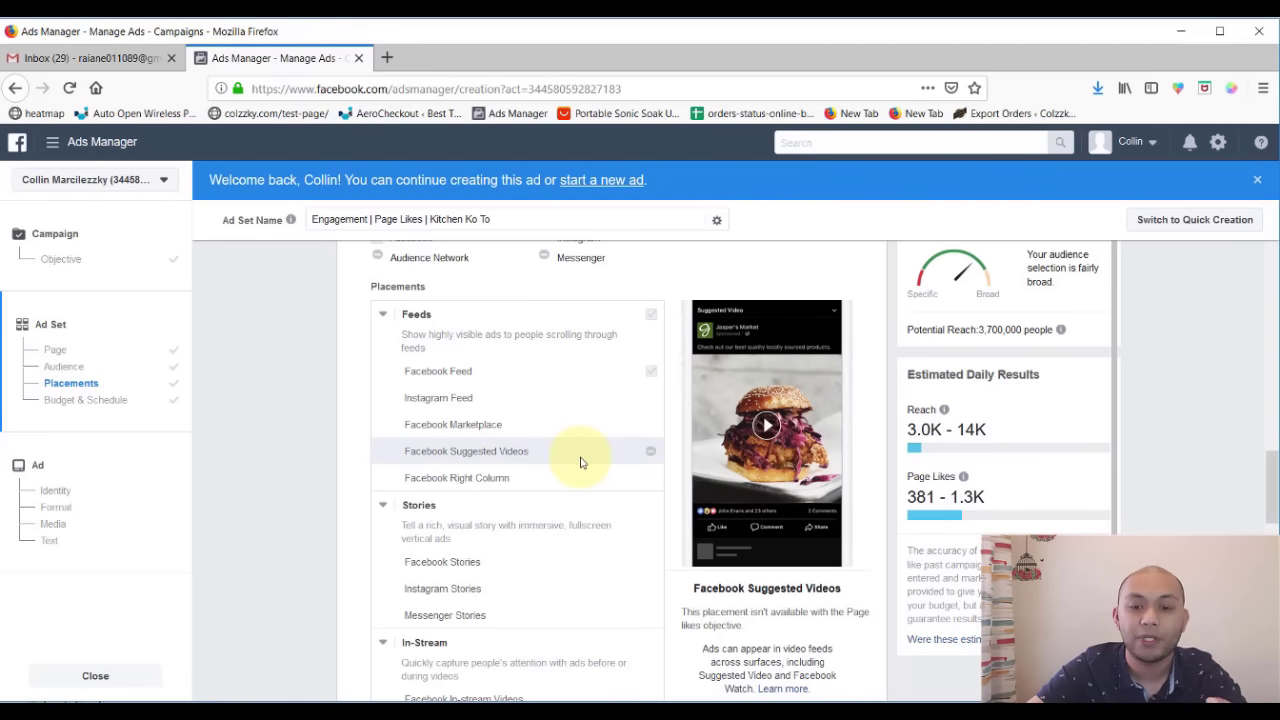
- Scroll past Placements to reveal the ₱1,000.00 daily budget and its spend-limit warning
{"action": "scroll", "coordinate": [613, 452], "scroll_direction": "down", "scroll_amount": 1}
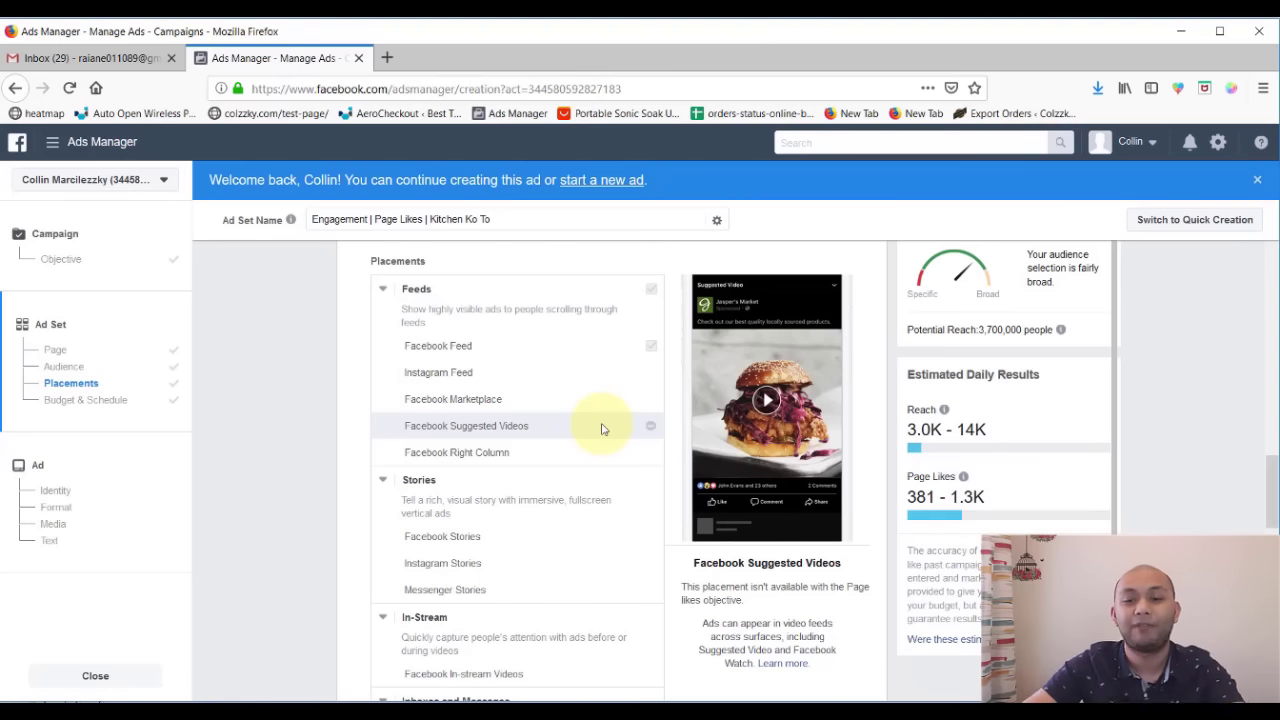
{"action": "scroll", "coordinate": [602, 428], "scroll_direction": "down", "scroll_amount": 1}
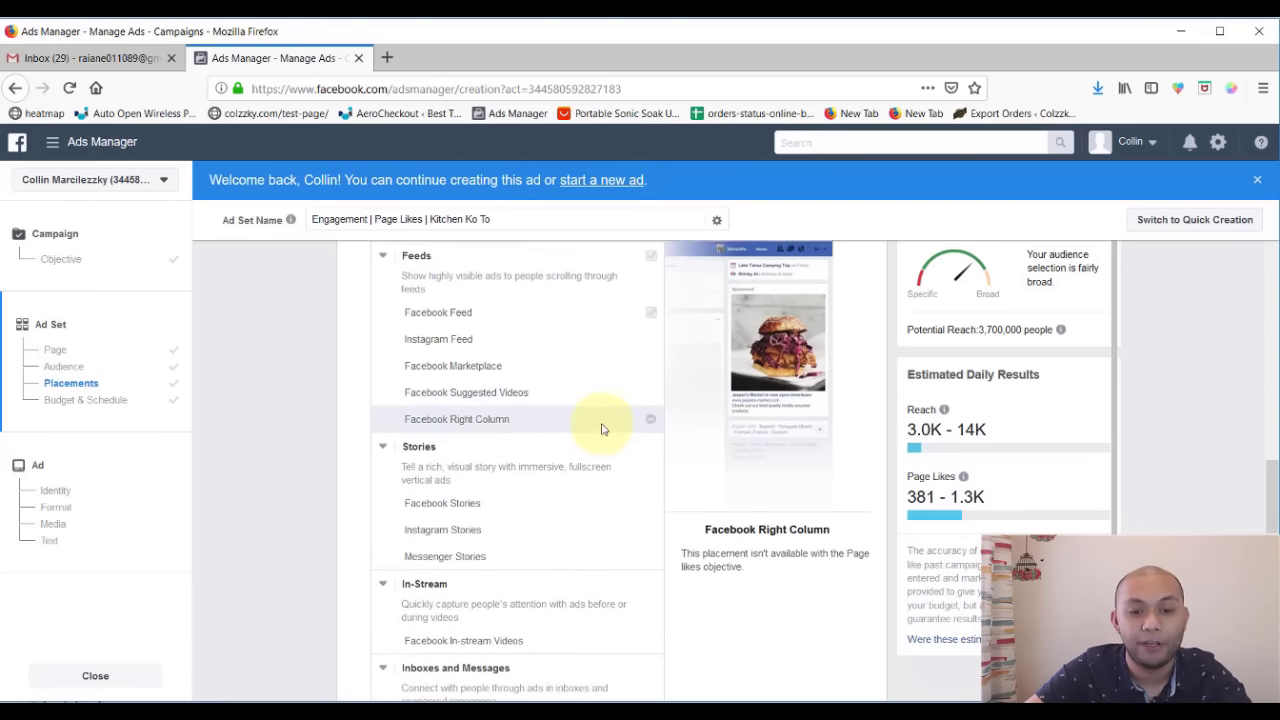
{"action": "scroll", "coordinate": [572, 425], "scroll_direction": "up", "scroll_amount": 1}
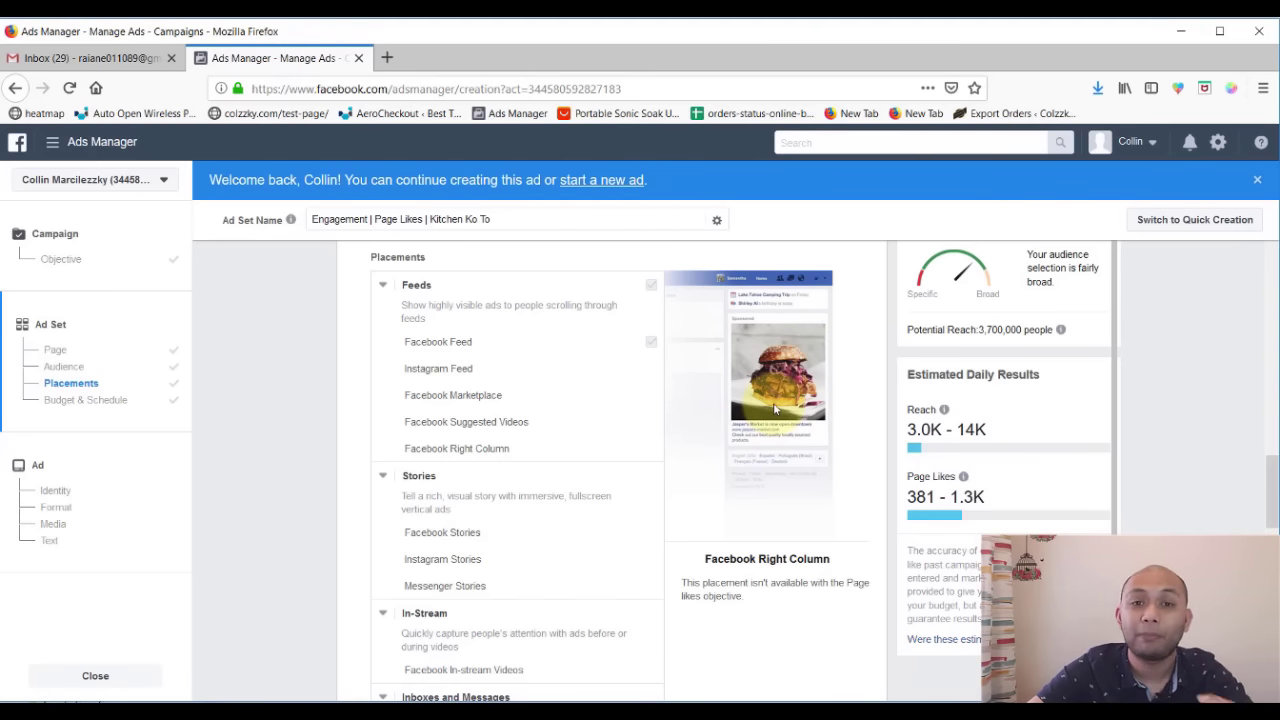
{"action": "scroll", "coordinate": [500, 420], "scroll_direction": "down", "scroll_amount": 2}
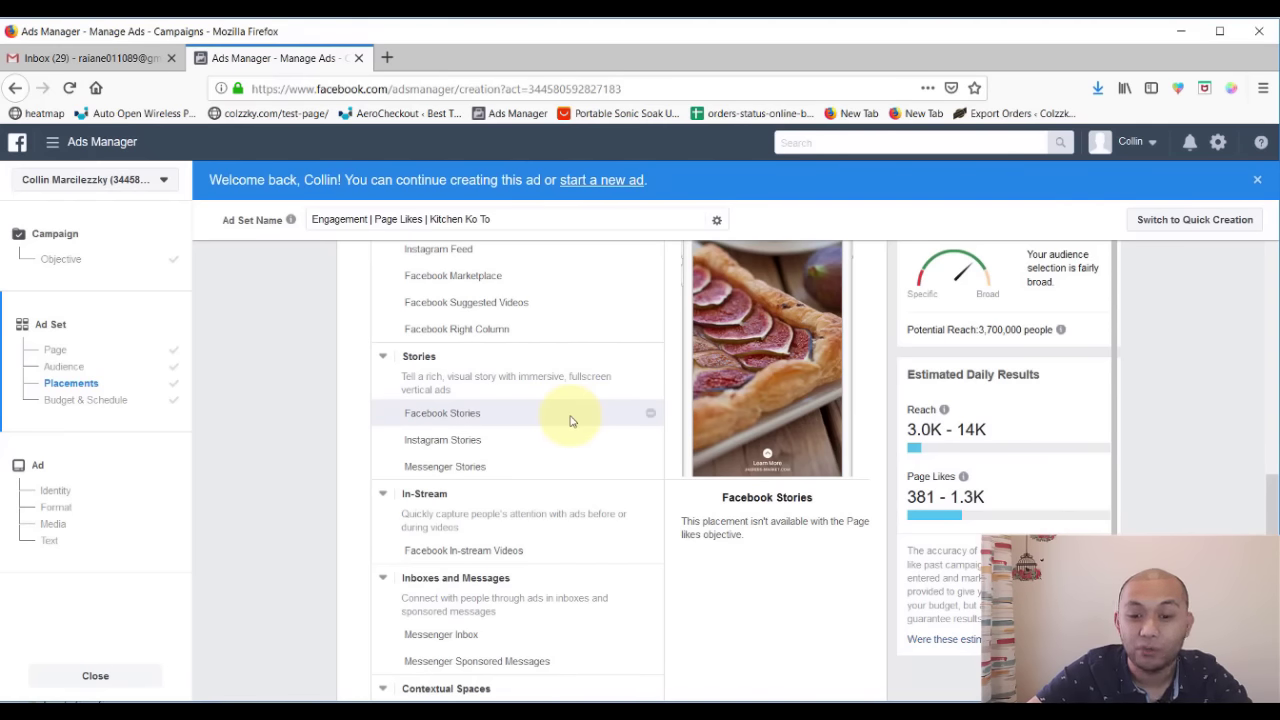
{"action": "scroll", "coordinate": [570, 430], "scroll_direction": "up", "scroll_amount": 2}
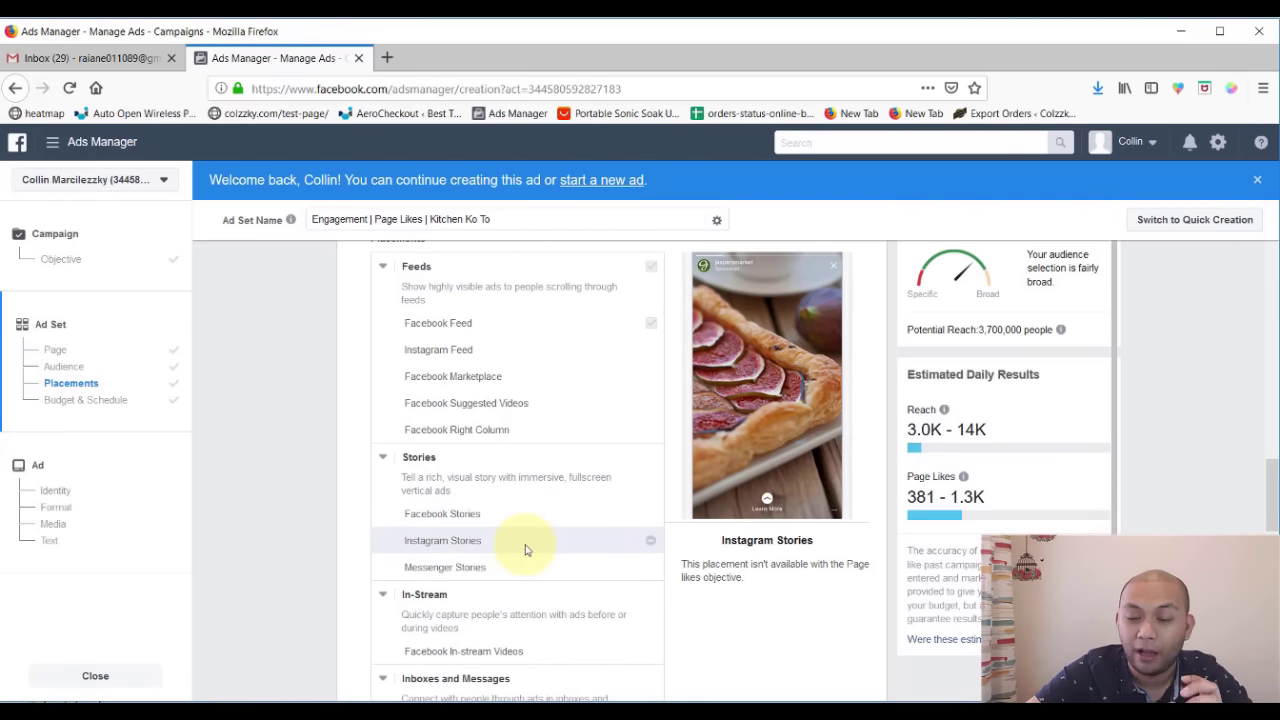
{"action": "scroll", "coordinate": [514, 520], "scroll_direction": "down", "scroll_amount": 2}
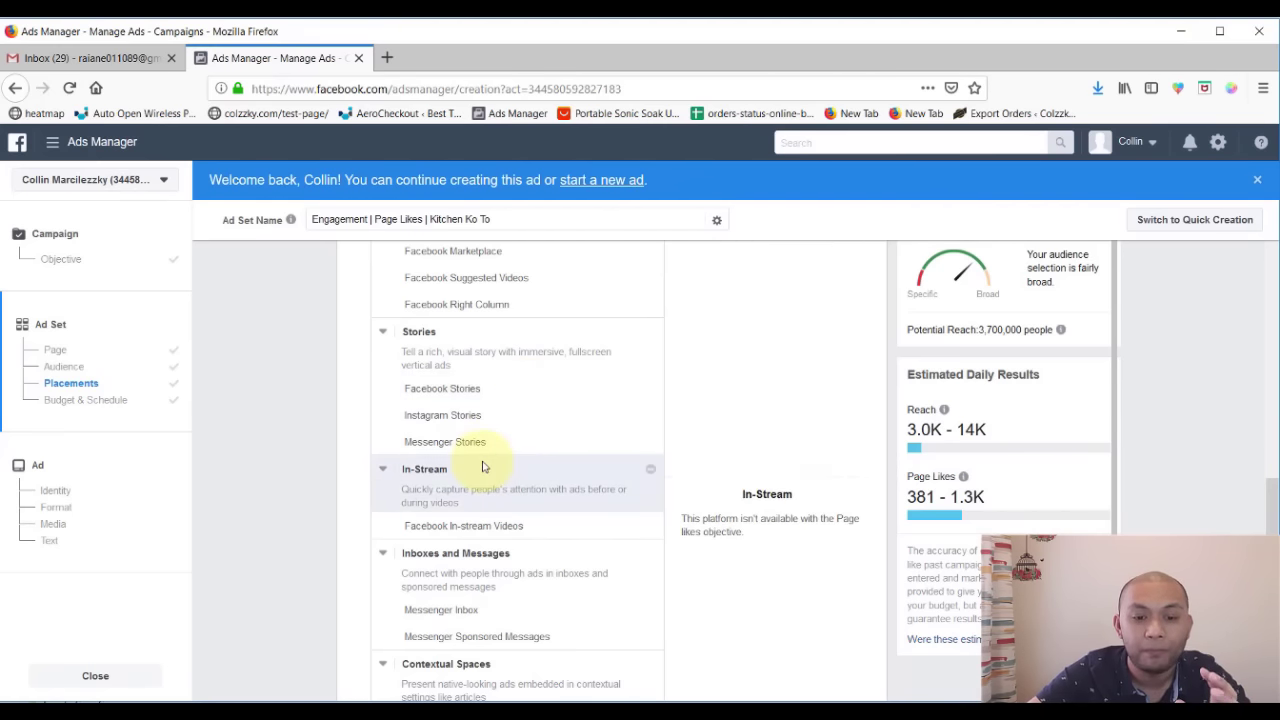
{"action": "scroll", "coordinate": [540, 390], "scroll_direction": "down", "scroll_amount": 3}
{"action": "scroll", "coordinate": [527, 349], "scroll_direction": "up", "scroll_amount": 2}
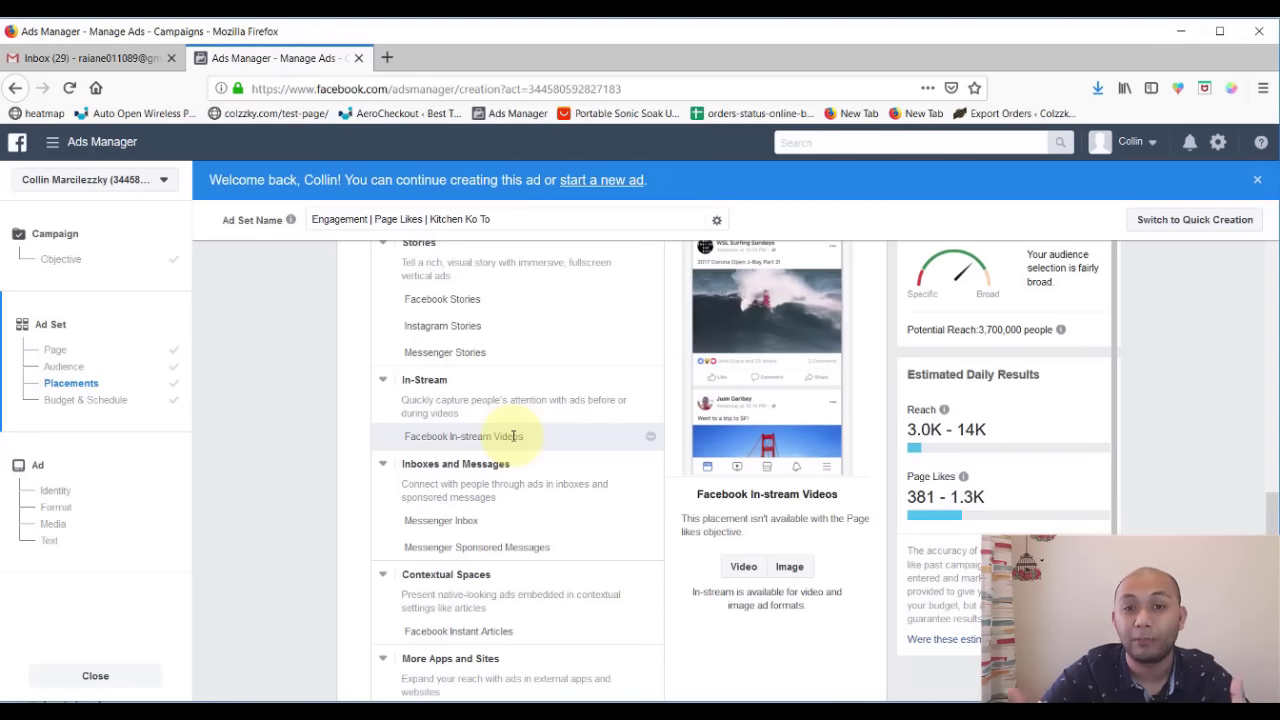
{"action": "scroll", "coordinate": [513, 436], "scroll_direction": "down", "scroll_amount": 2}
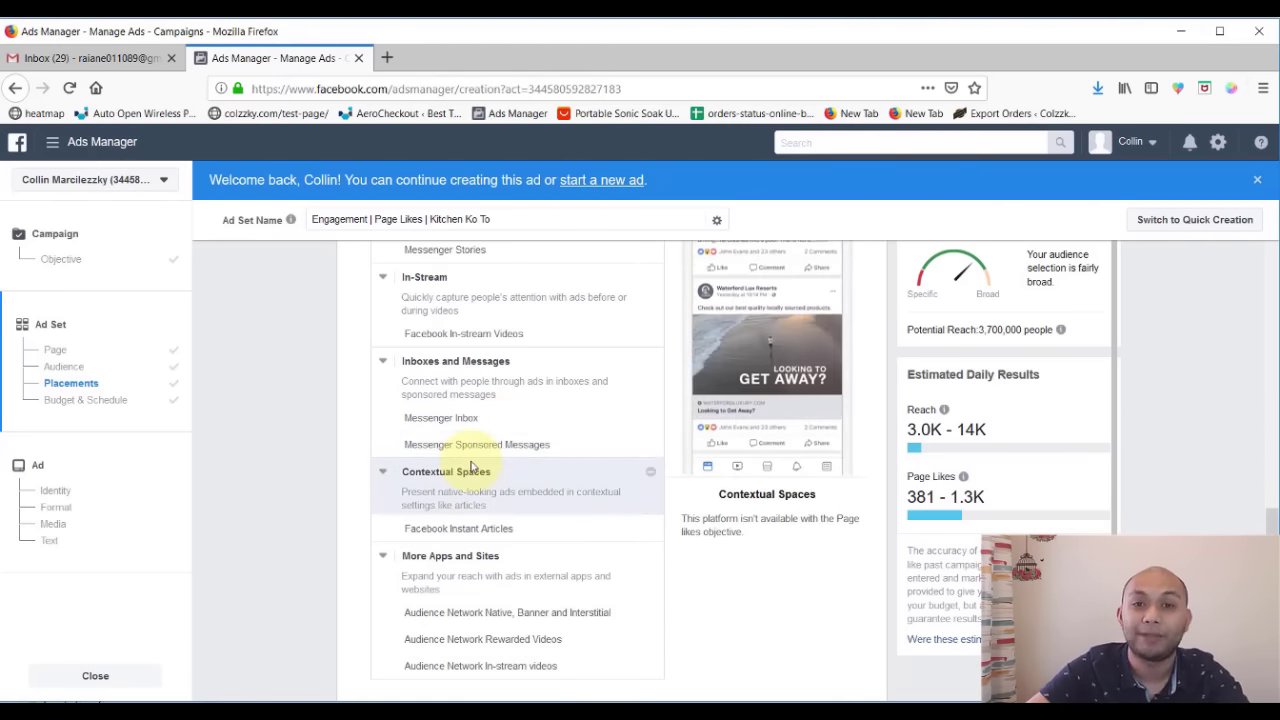
{"action": "scroll", "coordinate": [623, 434], "scroll_direction": "down", "scroll_amount": 2}
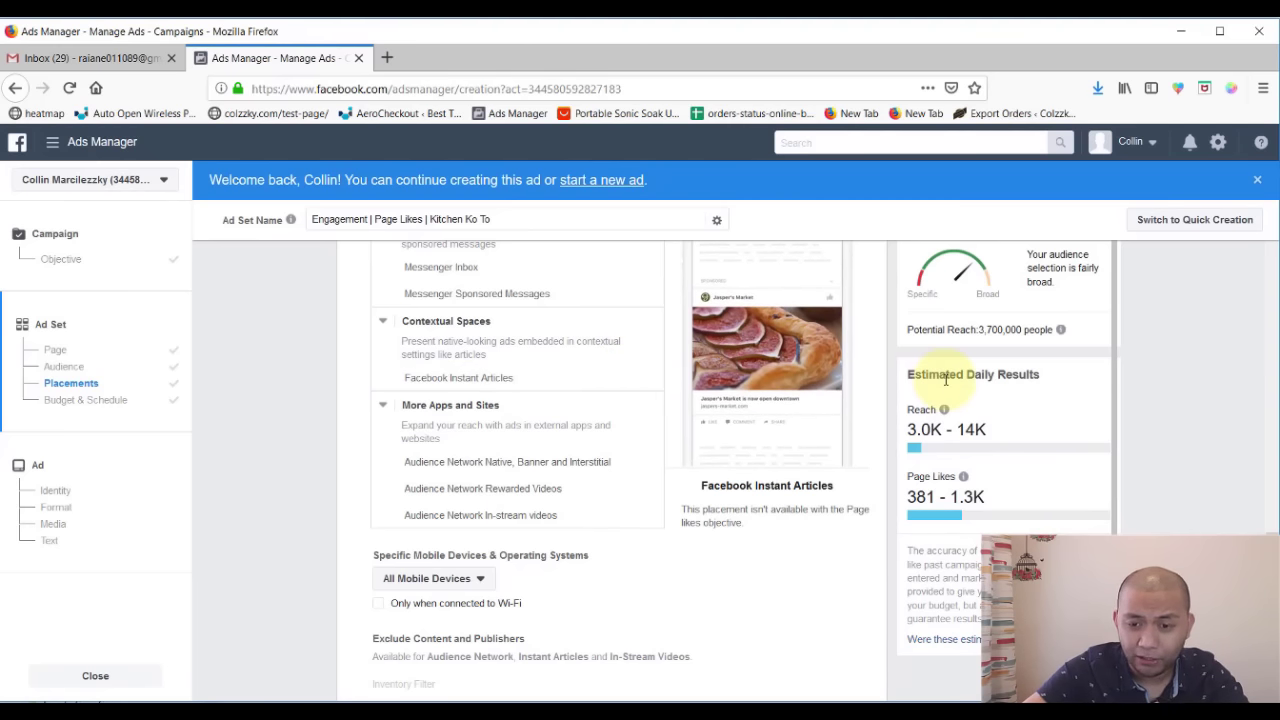
{"action": "scroll", "coordinate": [845, 455], "scroll_direction": "up", "scroll_amount": 3}
{"action": "scroll", "coordinate": [845, 455], "scroll_direction": "down", "scroll_amount": 2}
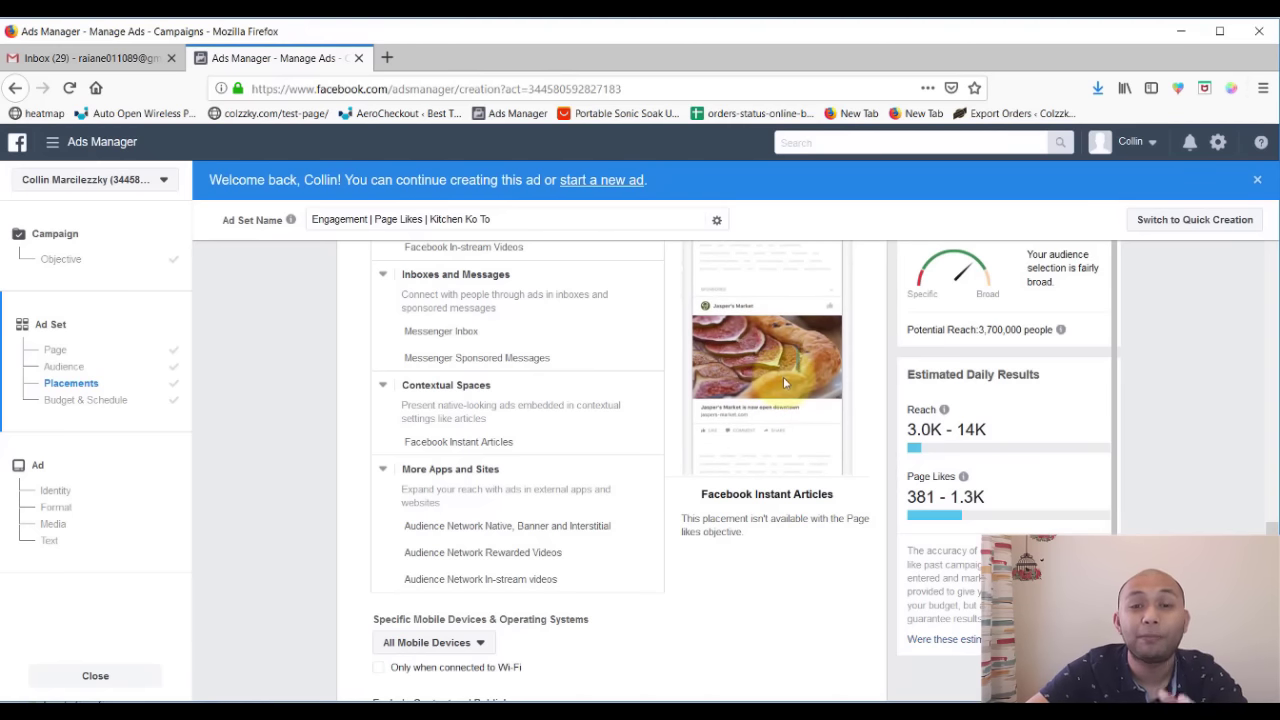
{"action": "scroll", "coordinate": [523, 437], "scroll_direction": "down", "scroll_amount": 3}
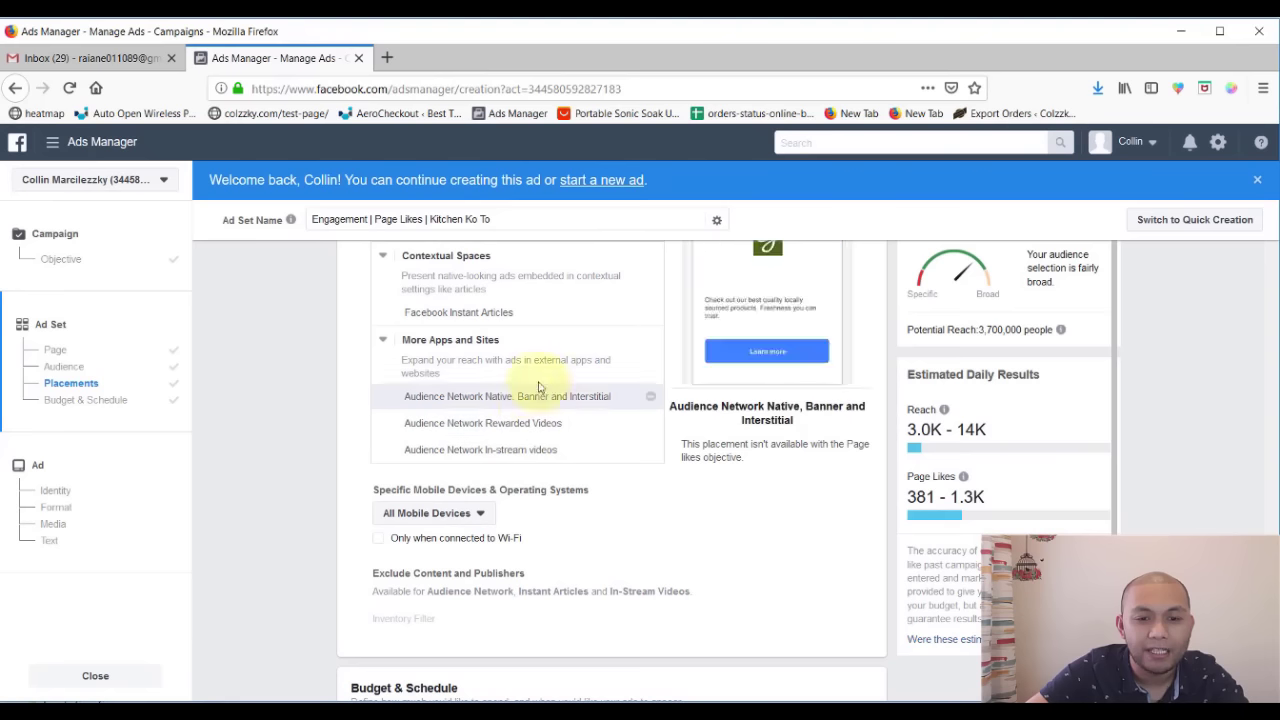
{"action": "scroll", "coordinate": [521, 391], "scroll_direction": "up", "scroll_amount": 1}
{"action": "scroll", "coordinate": [521, 391], "scroll_direction": "up", "scroll_amount": 1}
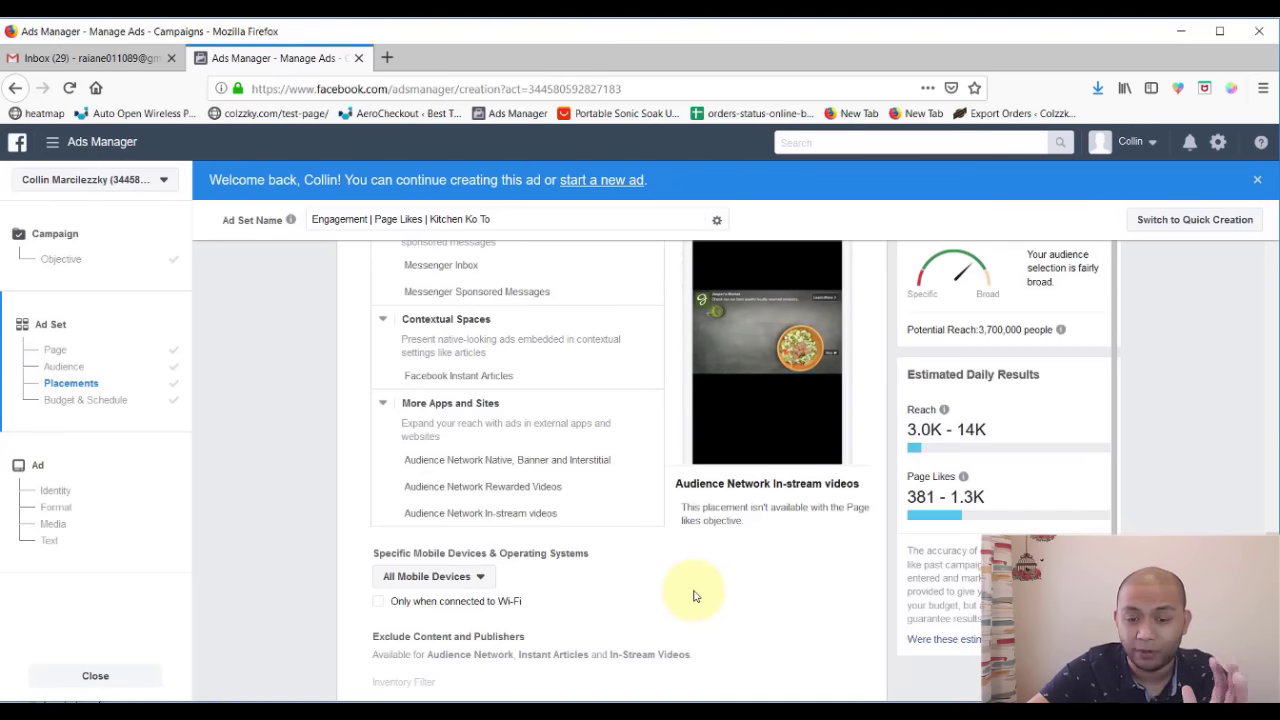
{"action": "scroll", "coordinate": [695, 596], "scroll_direction": "up", "scroll_amount": 5}
{"action": "scroll", "coordinate": [695, 596], "scroll_direction": "up", "scroll_amount": 3}
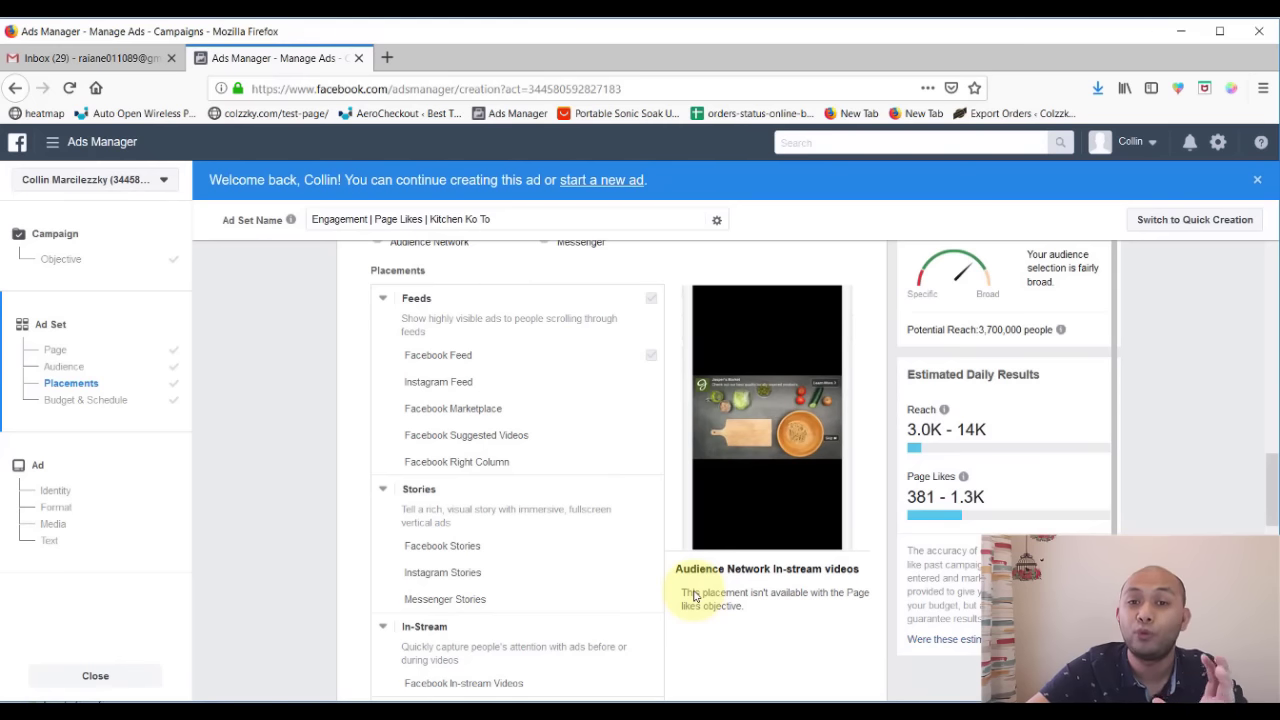
{"action": "scroll", "coordinate": [695, 596], "scroll_direction": "down", "scroll_amount": 10}
{"action": "scroll", "coordinate": [695, 596], "scroll_direction": "down", "scroll_amount": 3}
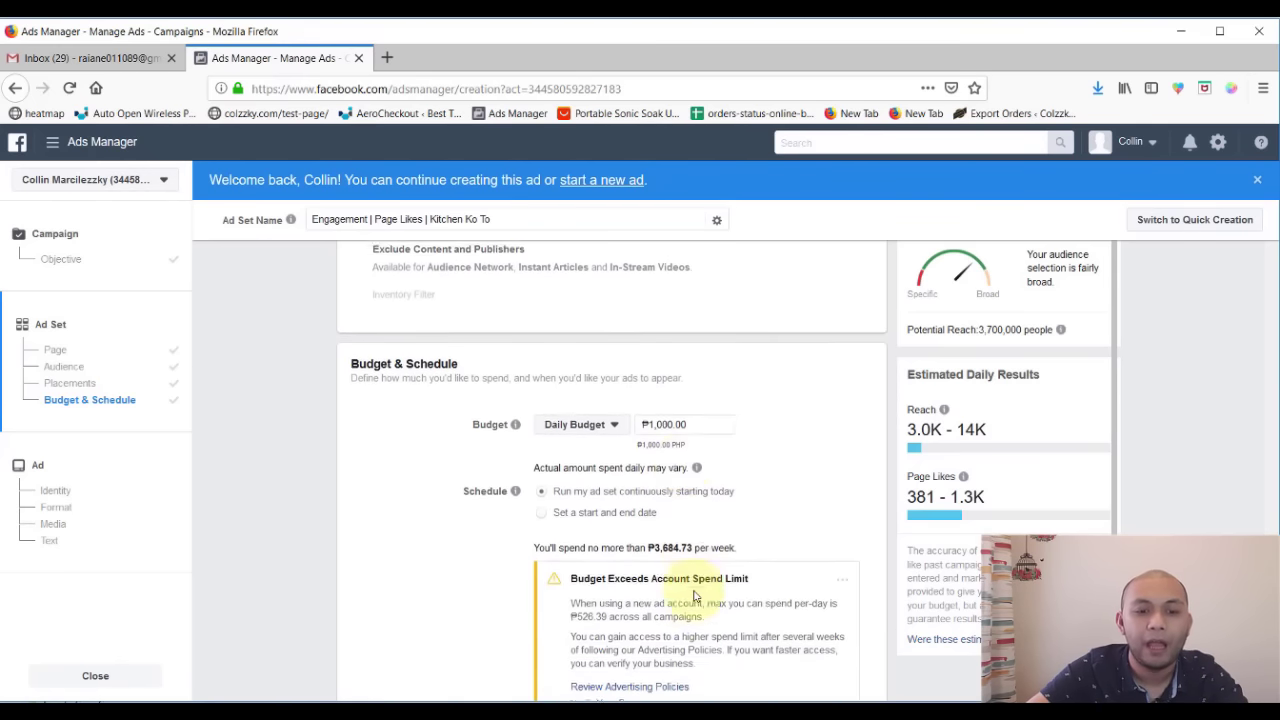
- Toggle the budget type to Lifetime Budget and back to Daily Budget, keeping ₱1,000.00
{"action": "scroll", "coordinate": [450, 580], "scroll_direction": "down", "scroll_amount": 1}
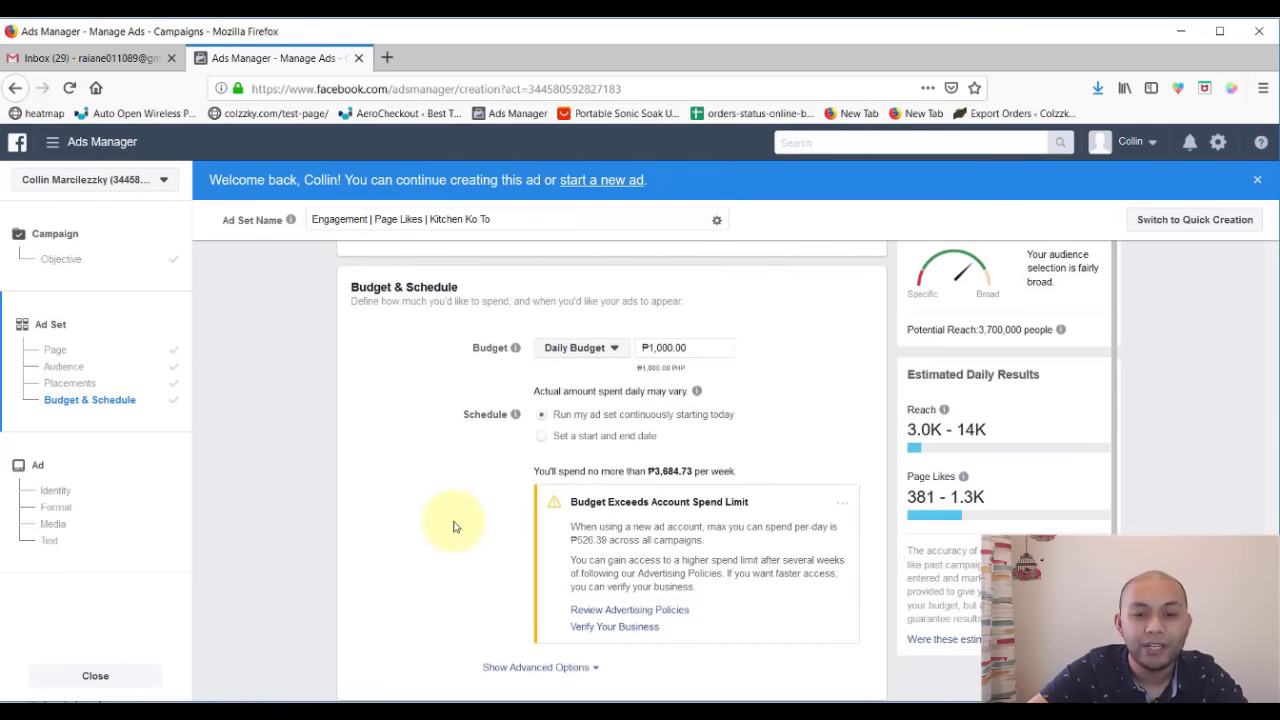
{"action": "left_click", "coordinate": [700, 346]}
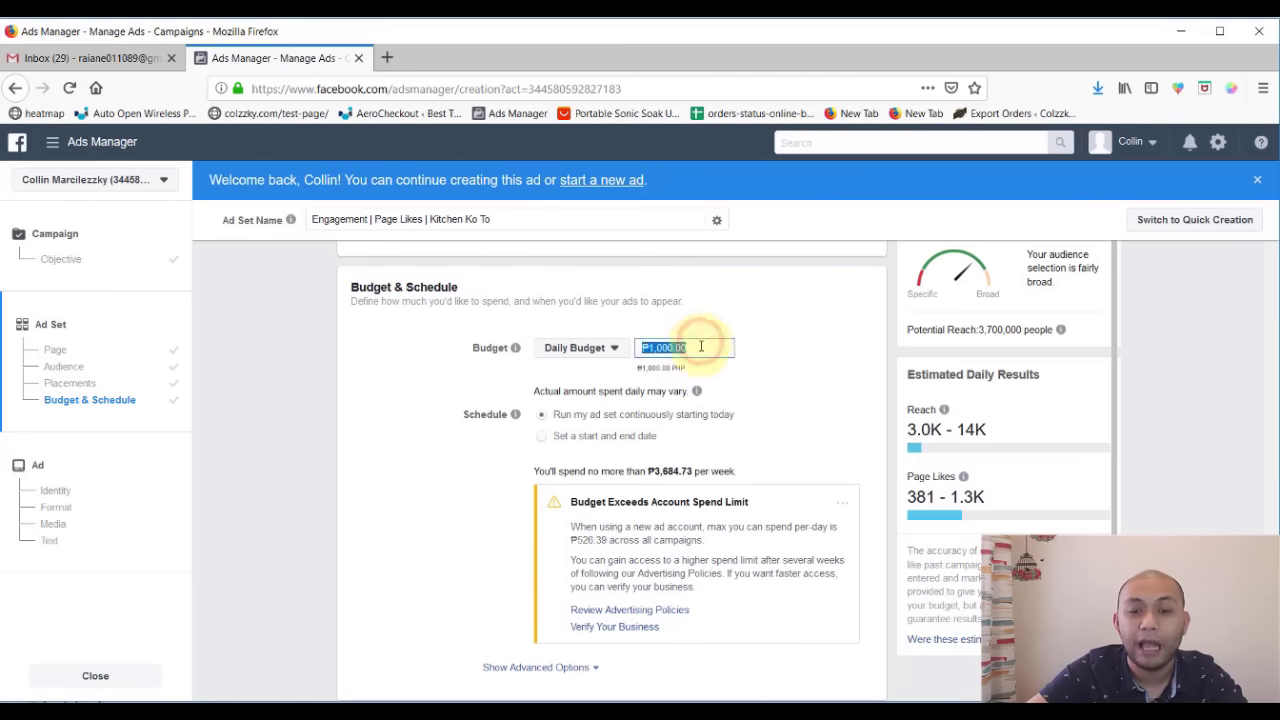
{"action": "left_click", "coordinate": [700, 346]}
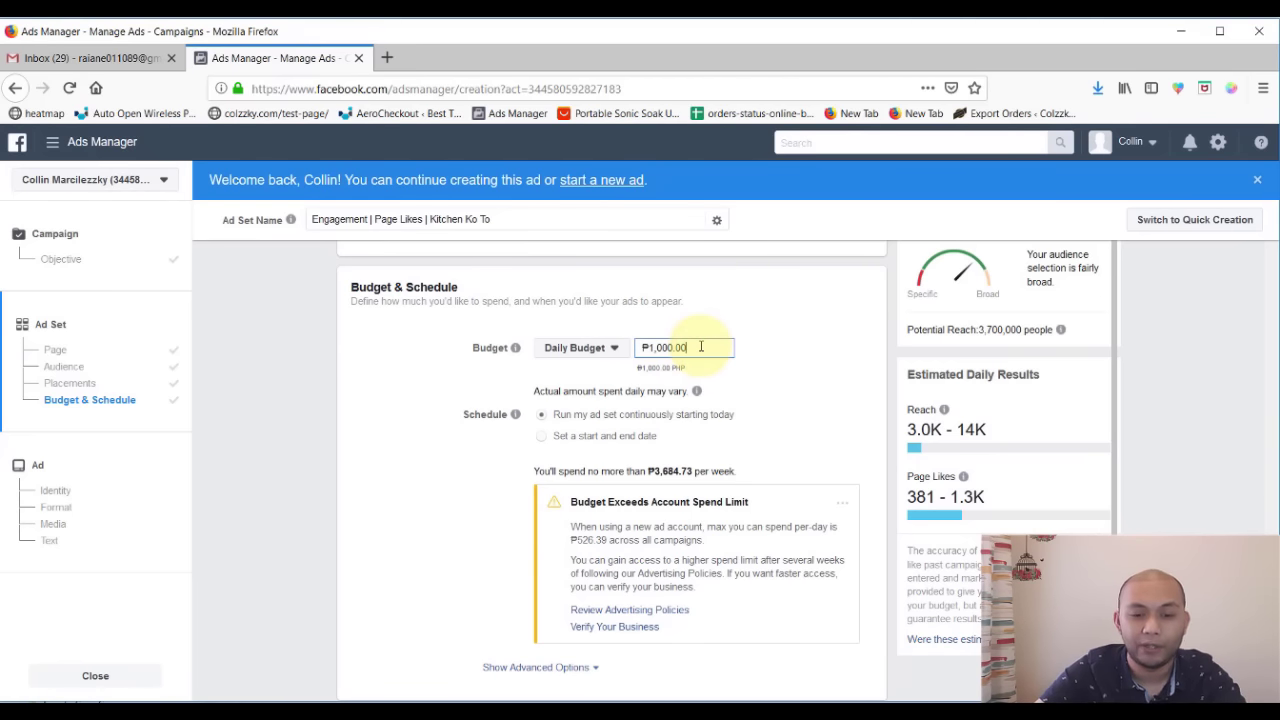
{"action": "left_click", "coordinate": [590, 347]}
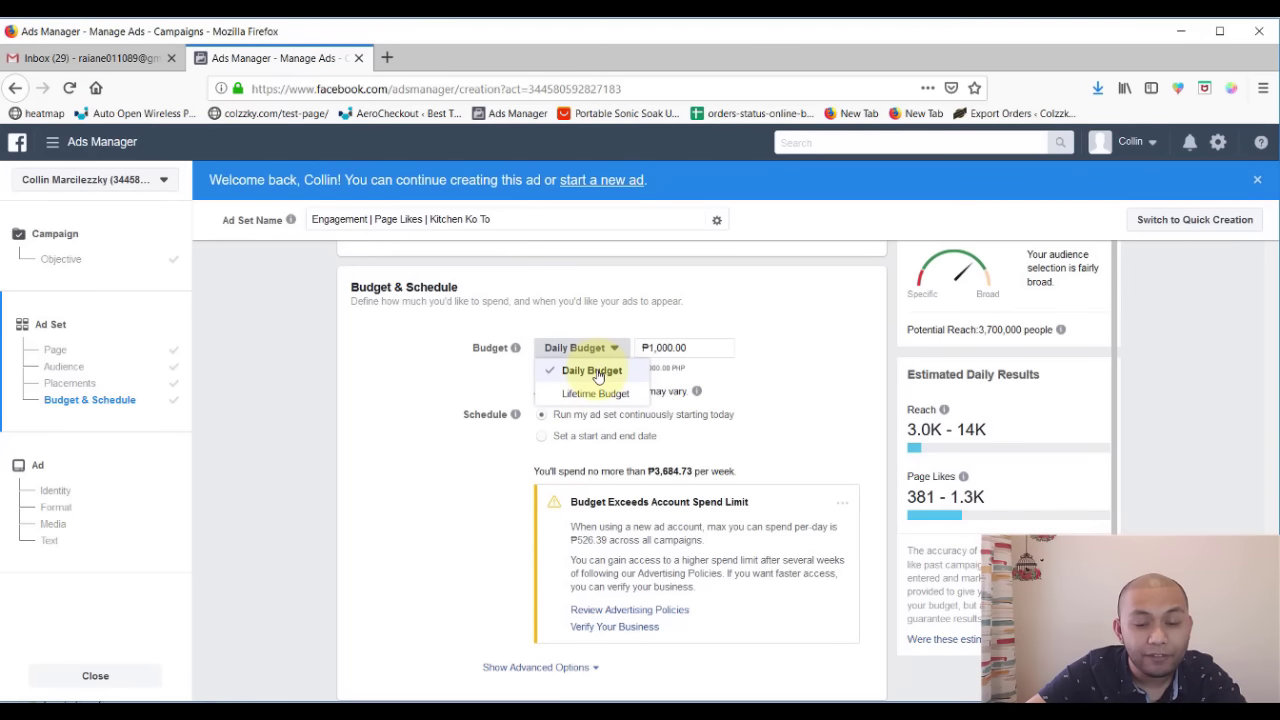
{"action": "left_click", "coordinate": [588, 394]}
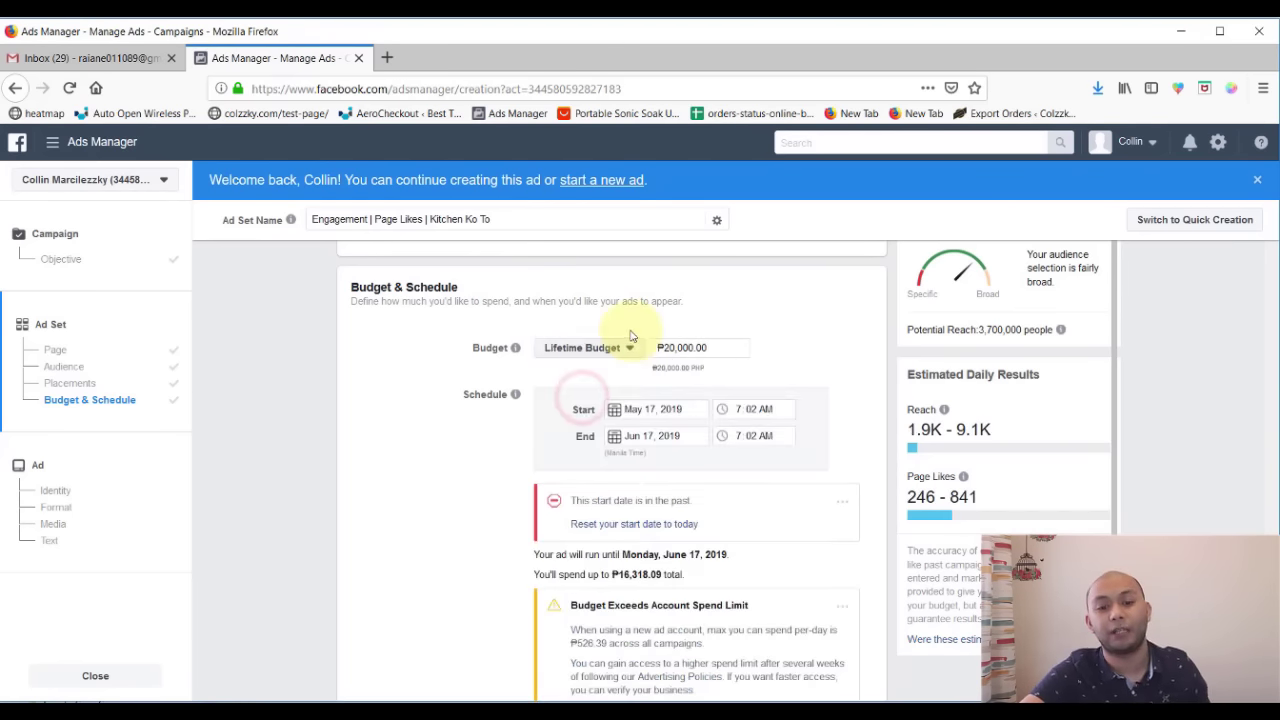
{"action": "left_click", "coordinate": [602, 360]}
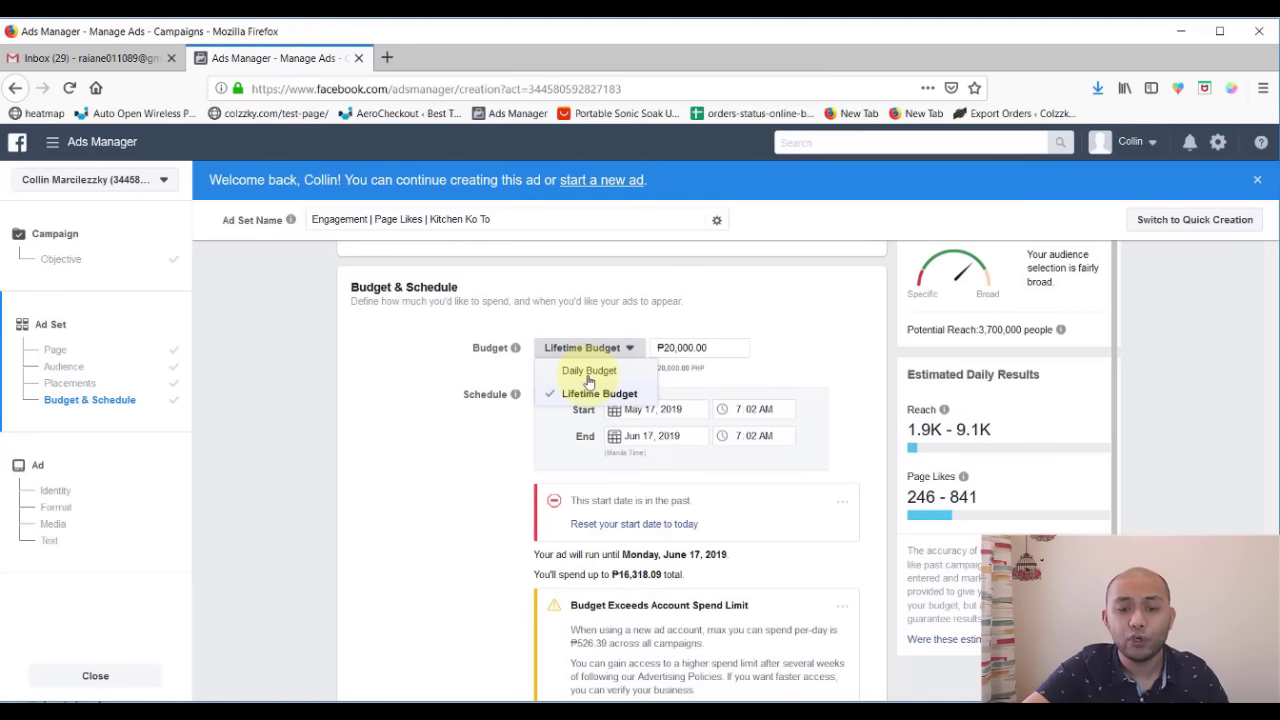
{"action": "left_click", "coordinate": [589, 372]}
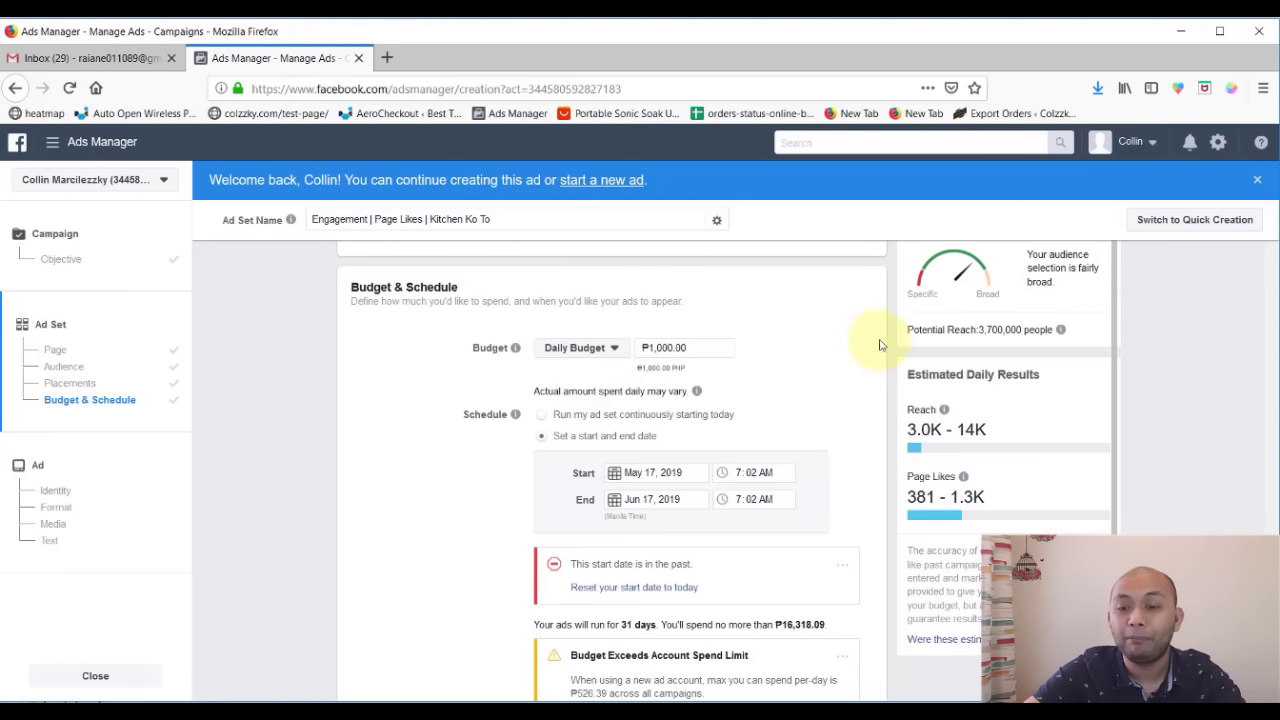
{"action": "left_click_drag", "start_coordinate": [1058, 375], "coordinate": [910, 372]}
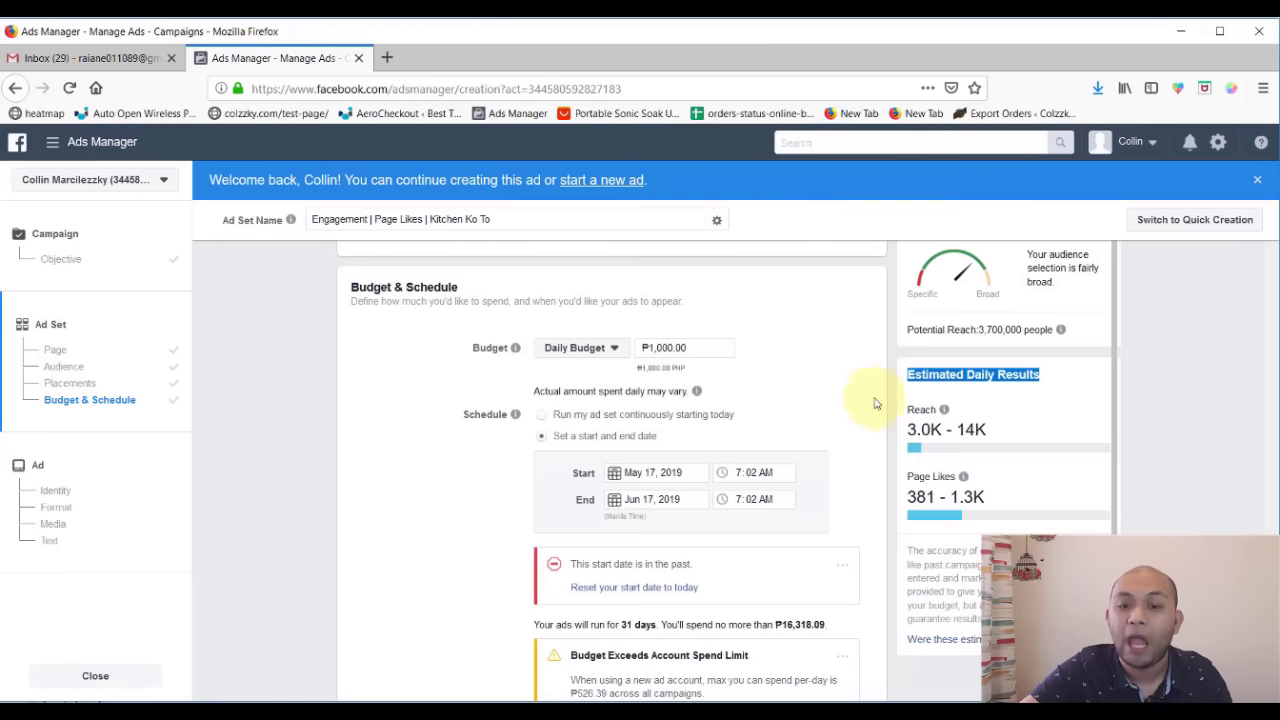
{"action": "left_click", "coordinate": [703, 346]}
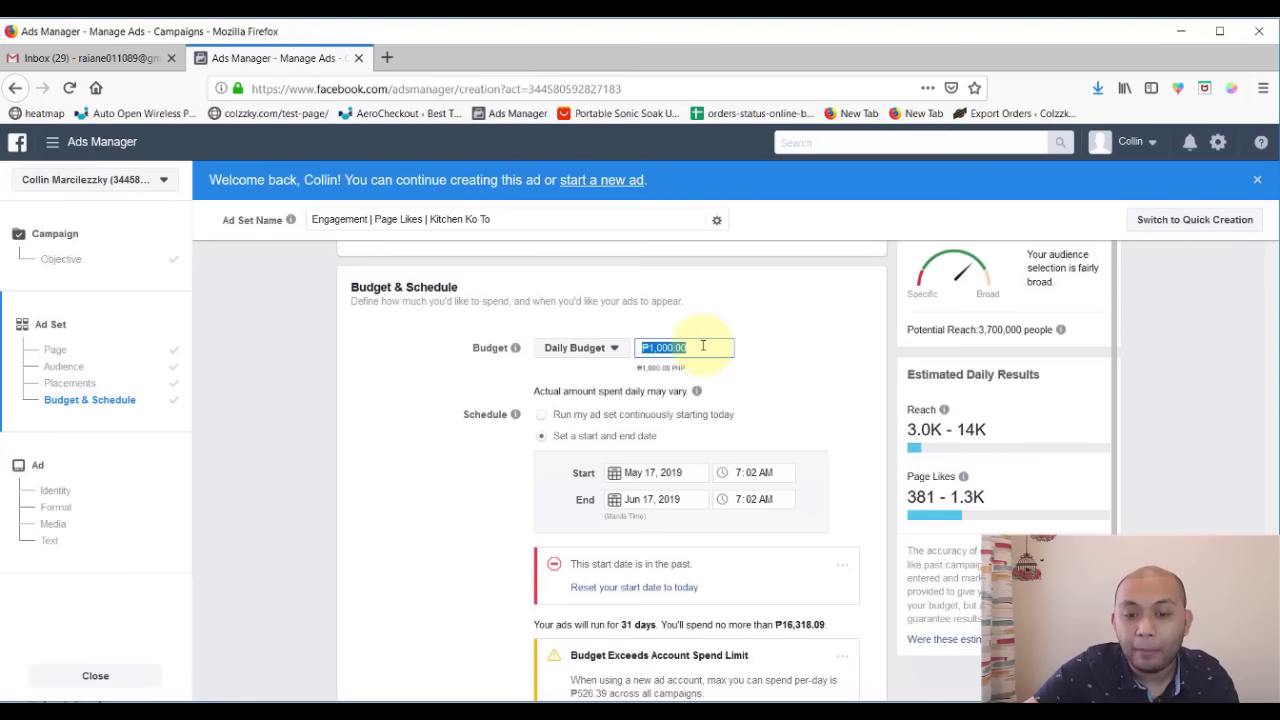
- Set the daily budget to ₱40.00 and check the 119–566 reach estimate
{"action": "type", "text": "40"}
{"action": "left_click", "coordinate": [765, 350]}
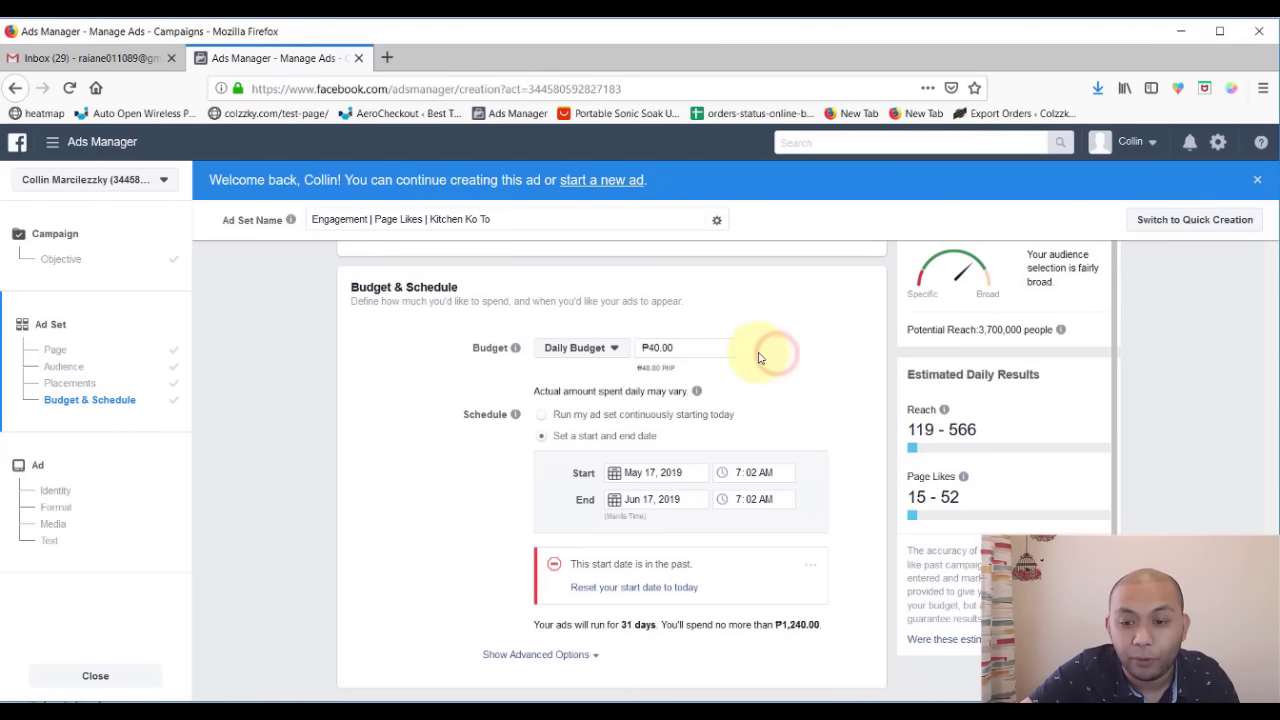
{"action": "mouse_move", "coordinate": [985, 425]}
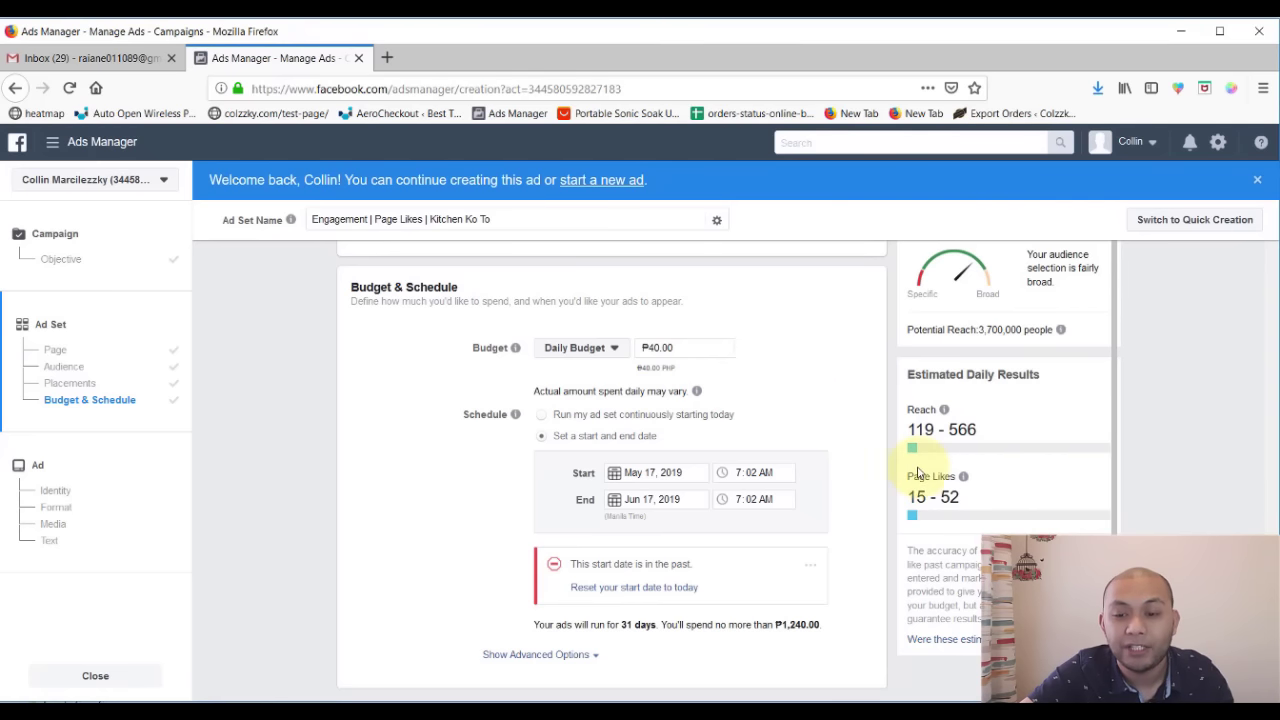
{"action": "left_click_drag", "start_coordinate": [997, 426], "coordinate": [904, 430]}
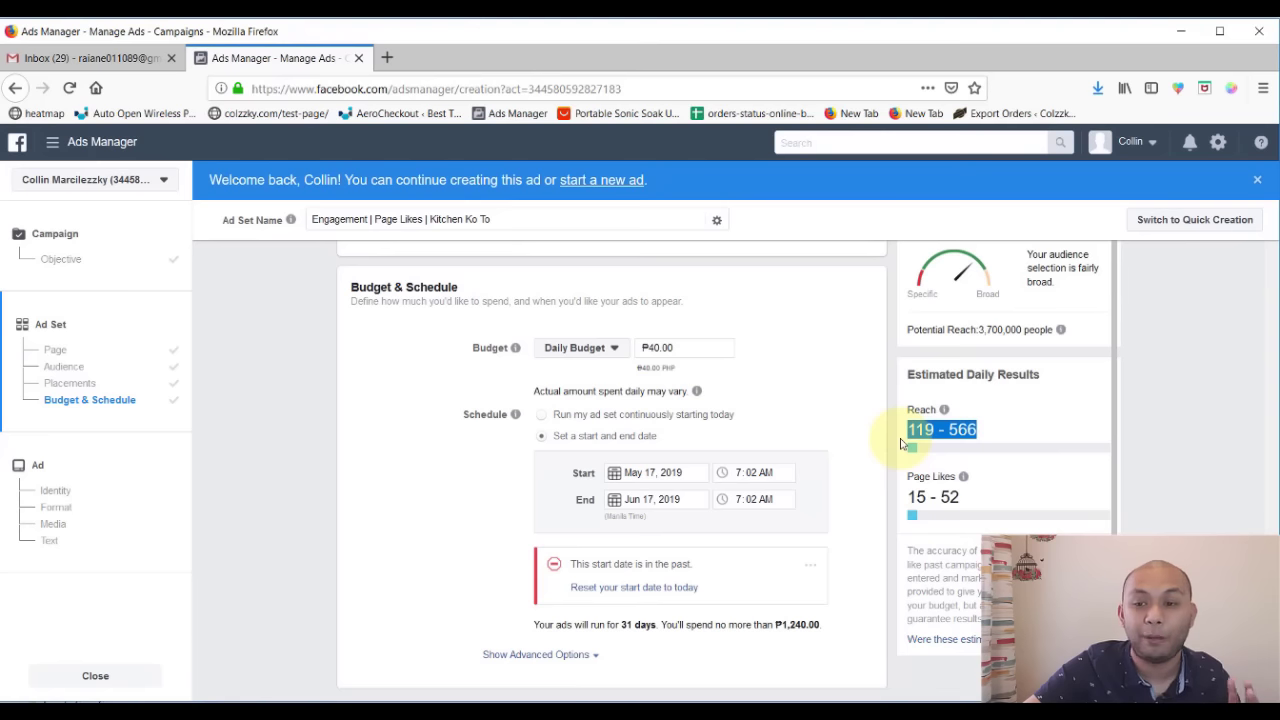
{"action": "left_click_drag", "start_coordinate": [980, 329], "coordinate": [1028, 328]}
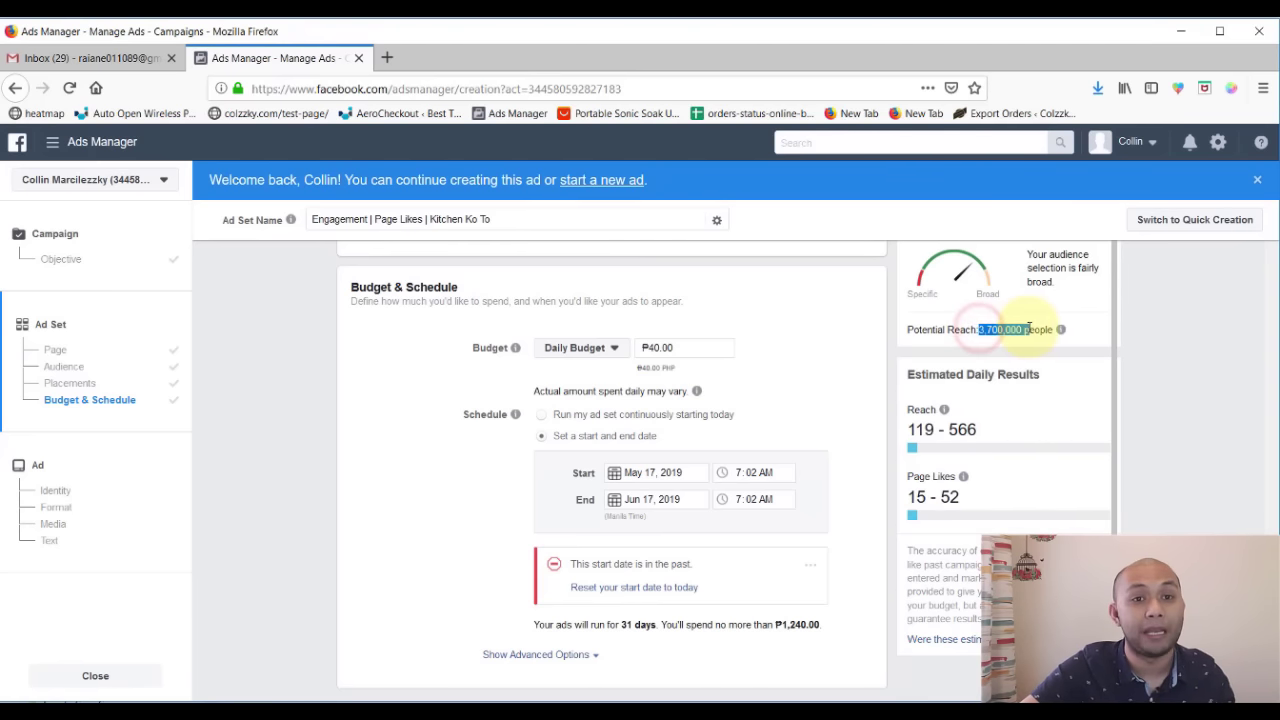
- Try a ₱39.00 daily budget, then restore it to the ₱40.00 minimum
{"action": "left_click", "coordinate": [697, 347]}
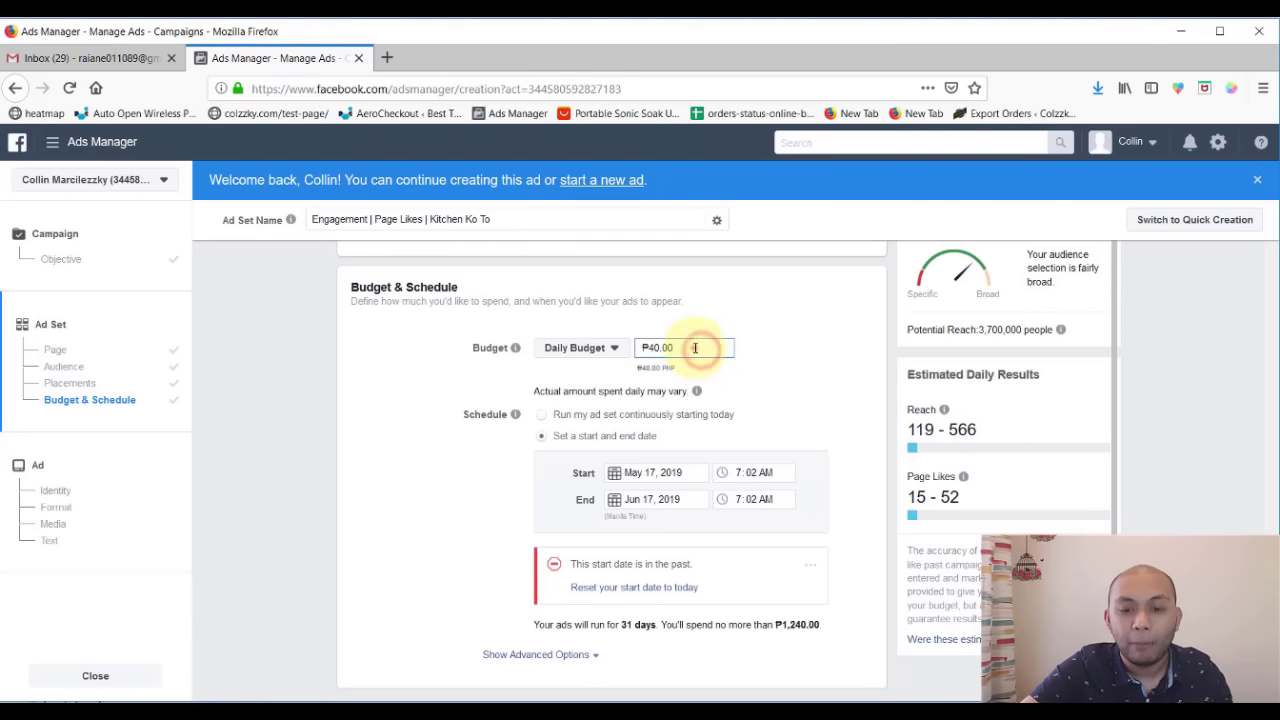
{"action": "double_click", "coordinate": [697, 347]}
{"action": "type", "text": "39"}
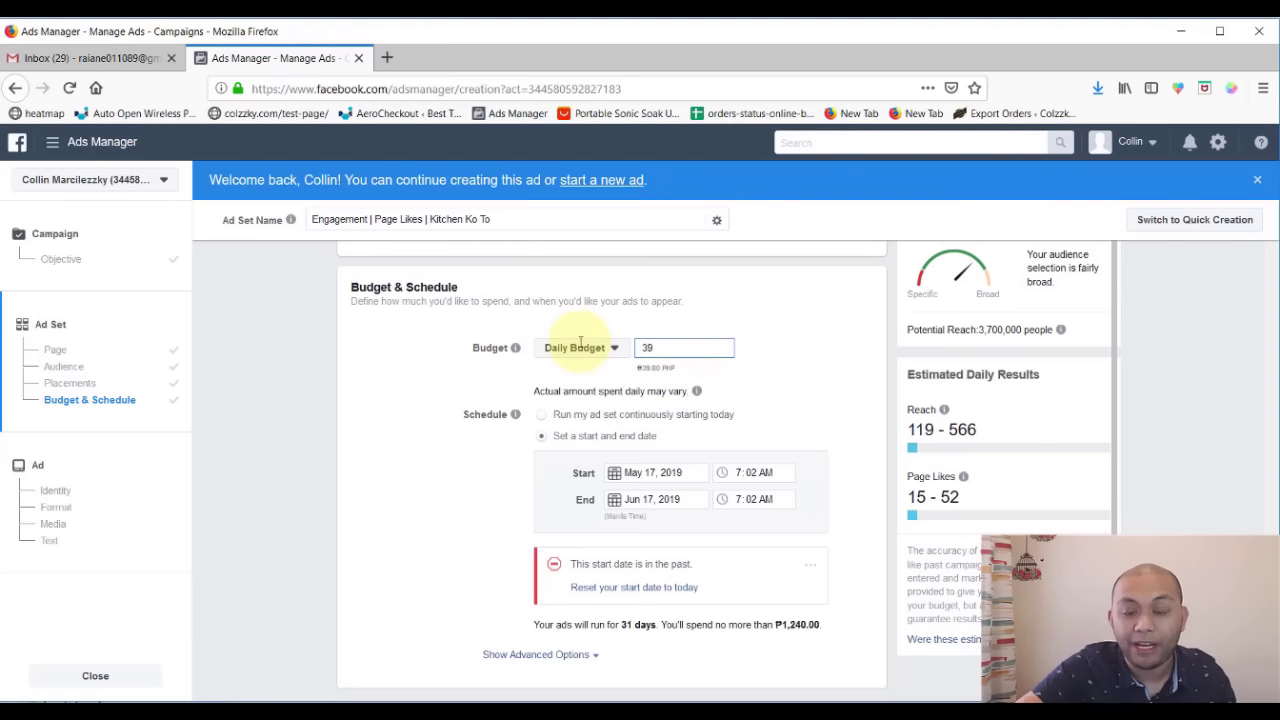
{"action": "left_click", "coordinate": [829, 371]}
{"action": "mouse_move", "coordinate": [727, 352]}
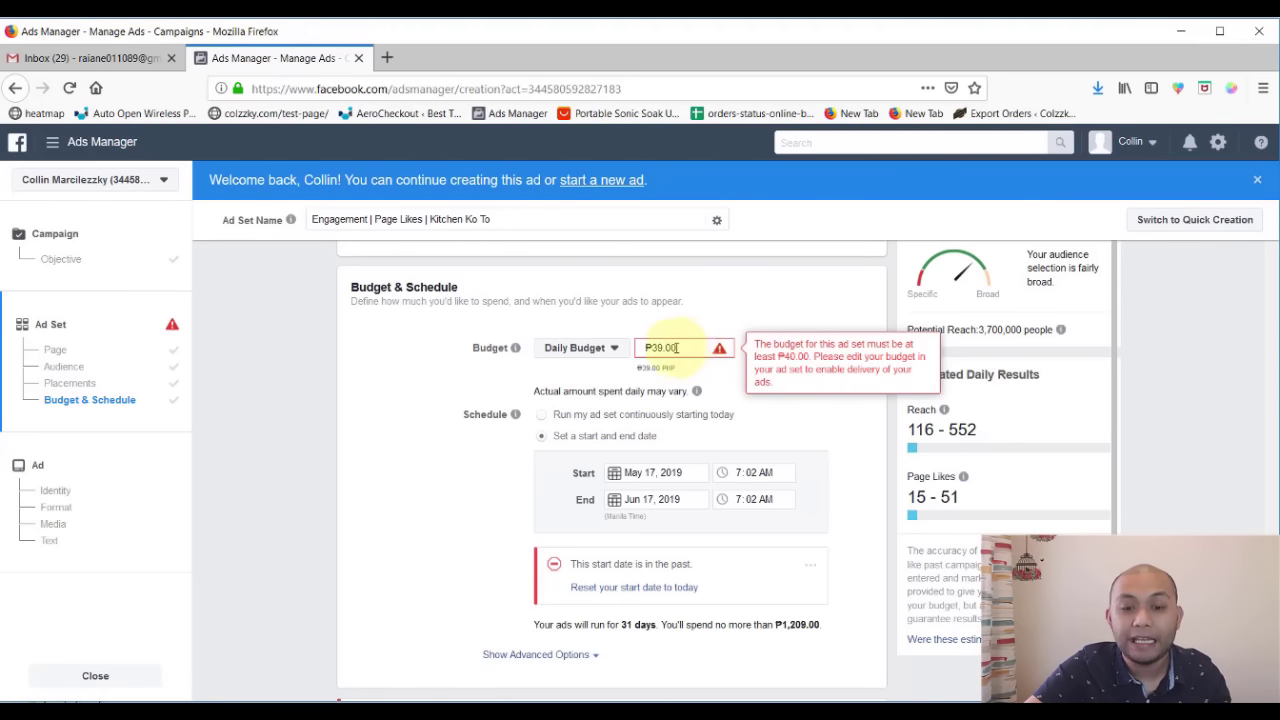
{"action": "double_click", "coordinate": [637, 347]}
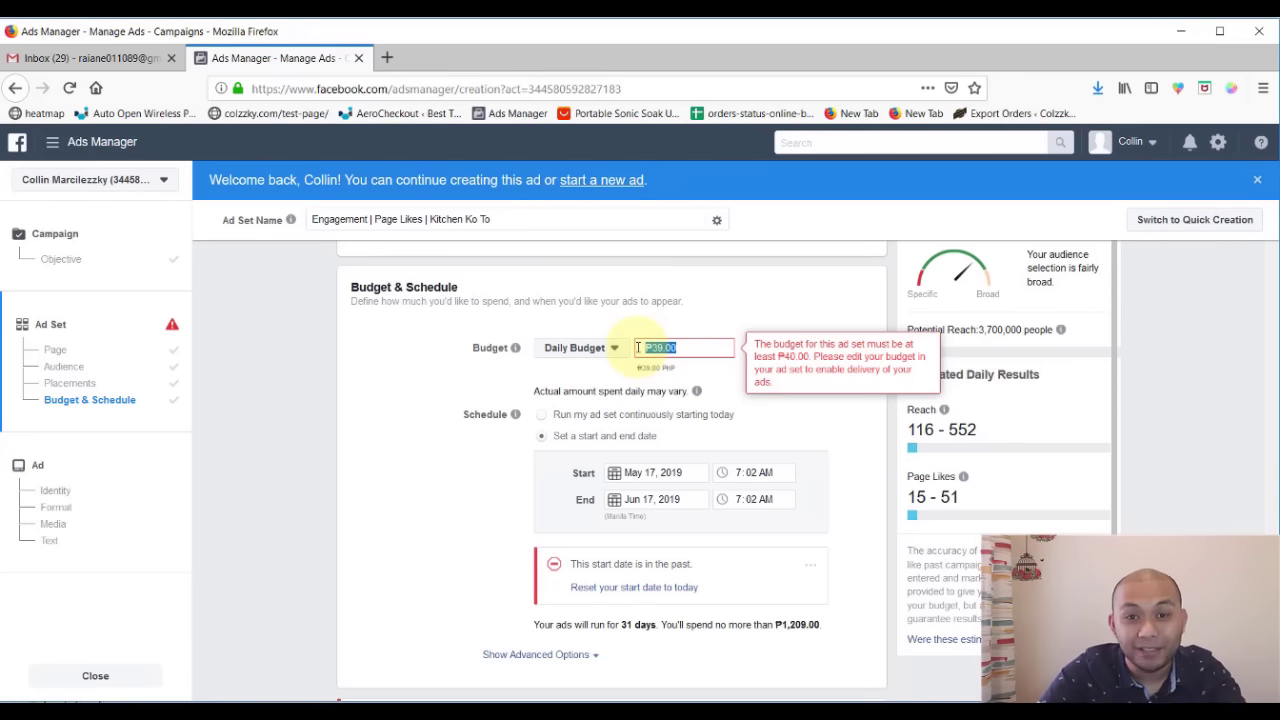
{"action": "type", "text": "40"}
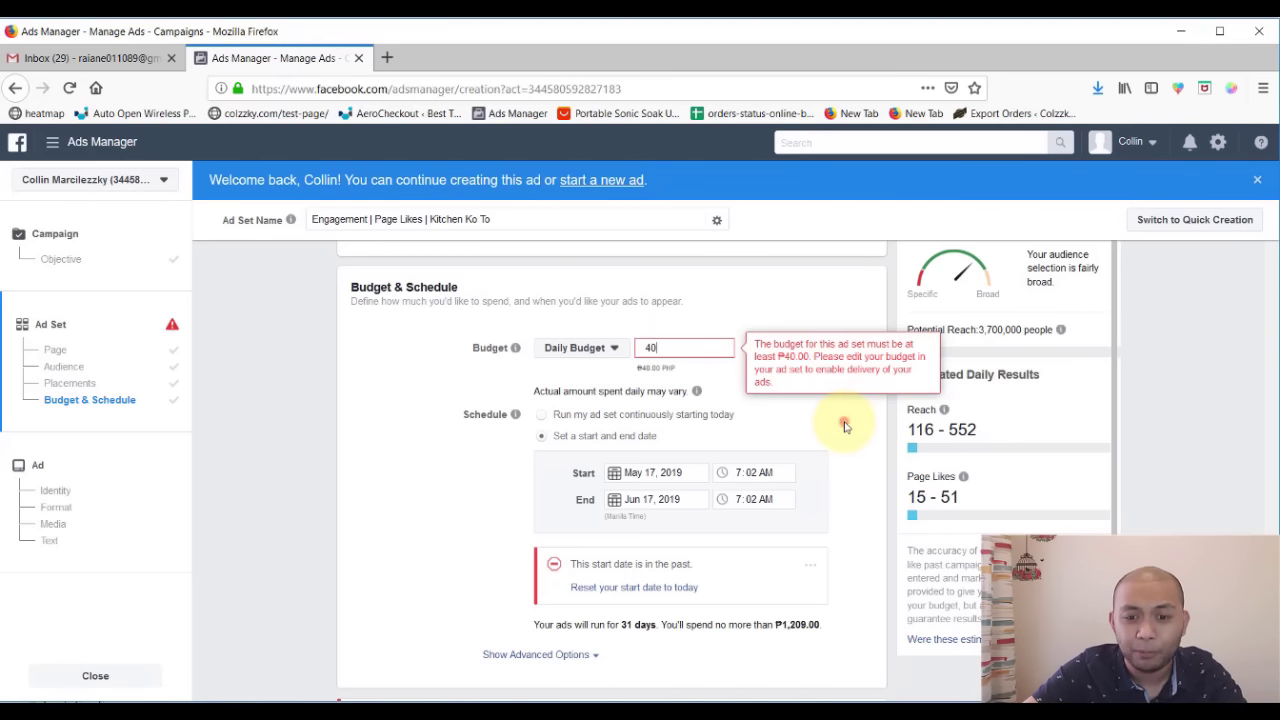
{"action": "left_click", "coordinate": [845, 421]}
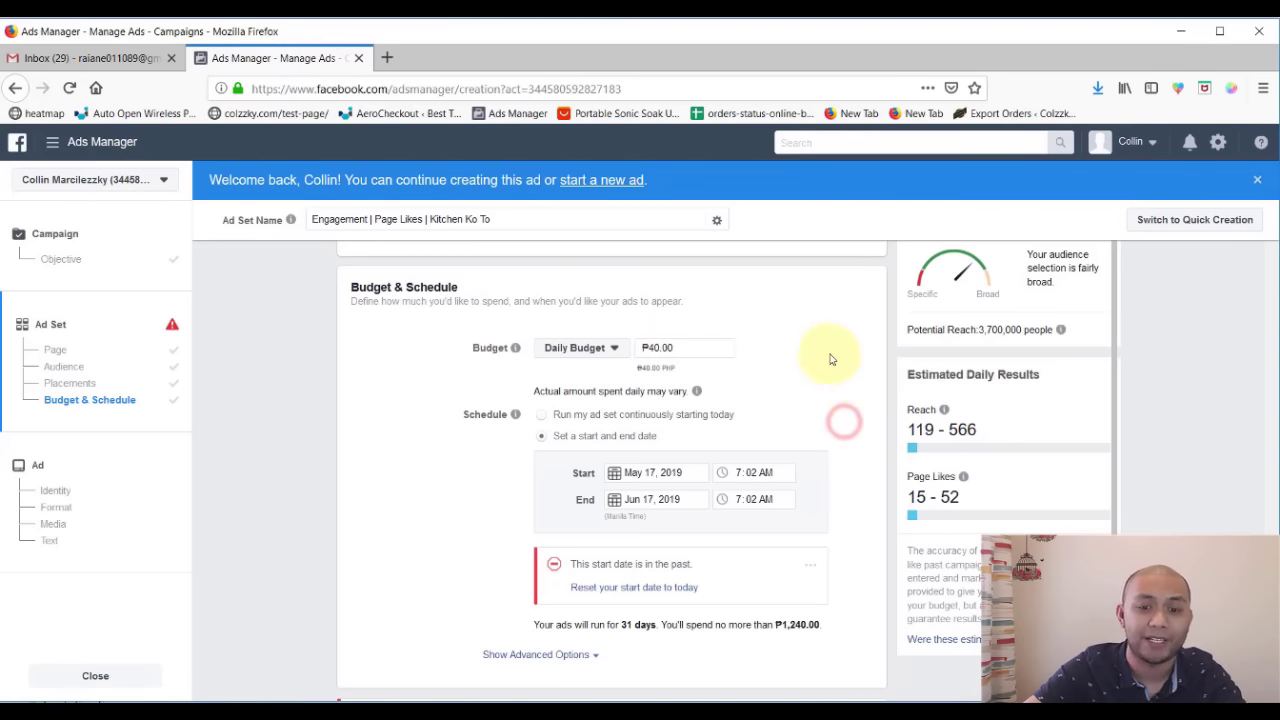
{"action": "left_click", "coordinate": [779, 366]}
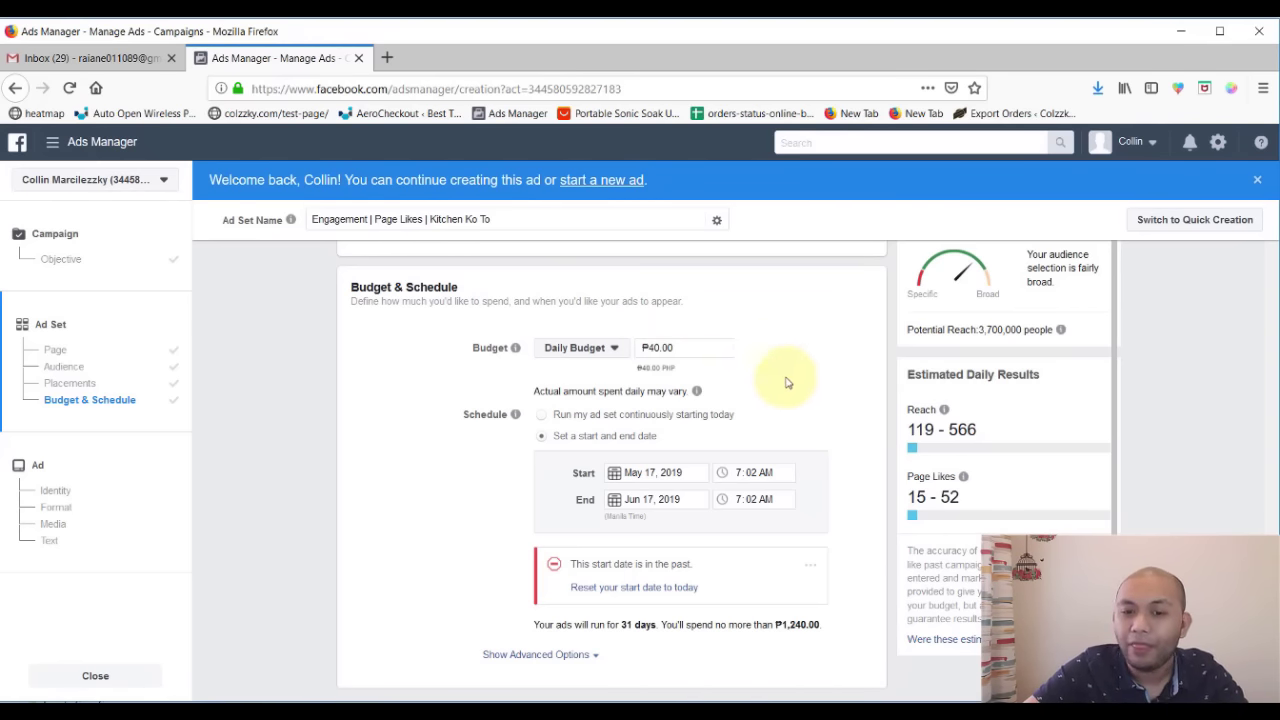
{"action": "left_click", "coordinate": [580, 348]}
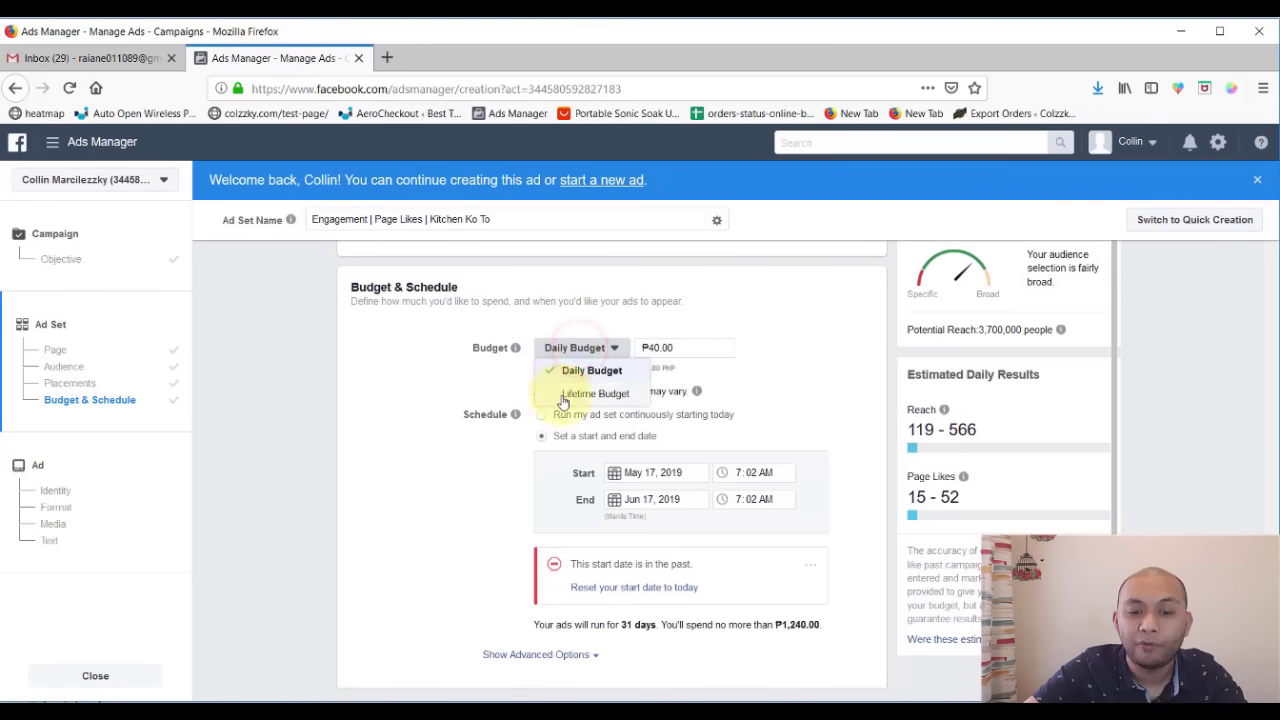
- Switch to Lifetime Budget and back to Daily, and run the ad set continuously from today
{"action": "left_click", "coordinate": [562, 396]}
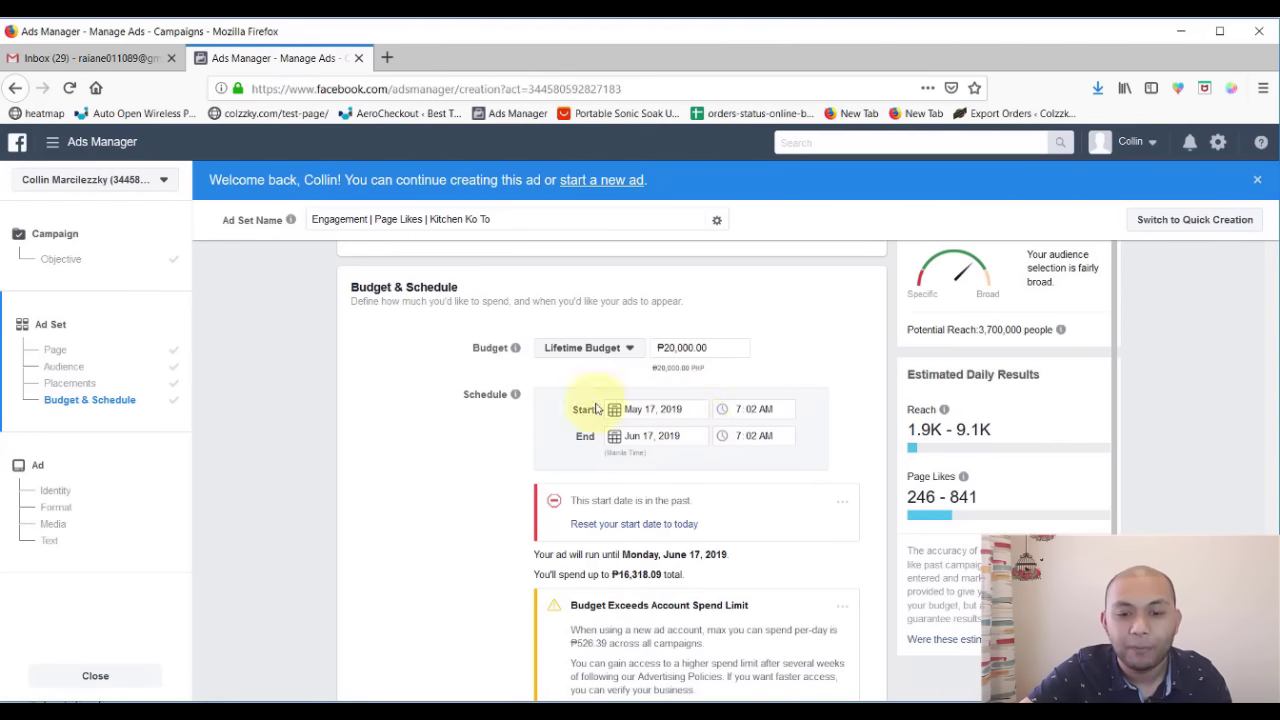
{"action": "triple_click", "coordinate": [729, 347]}
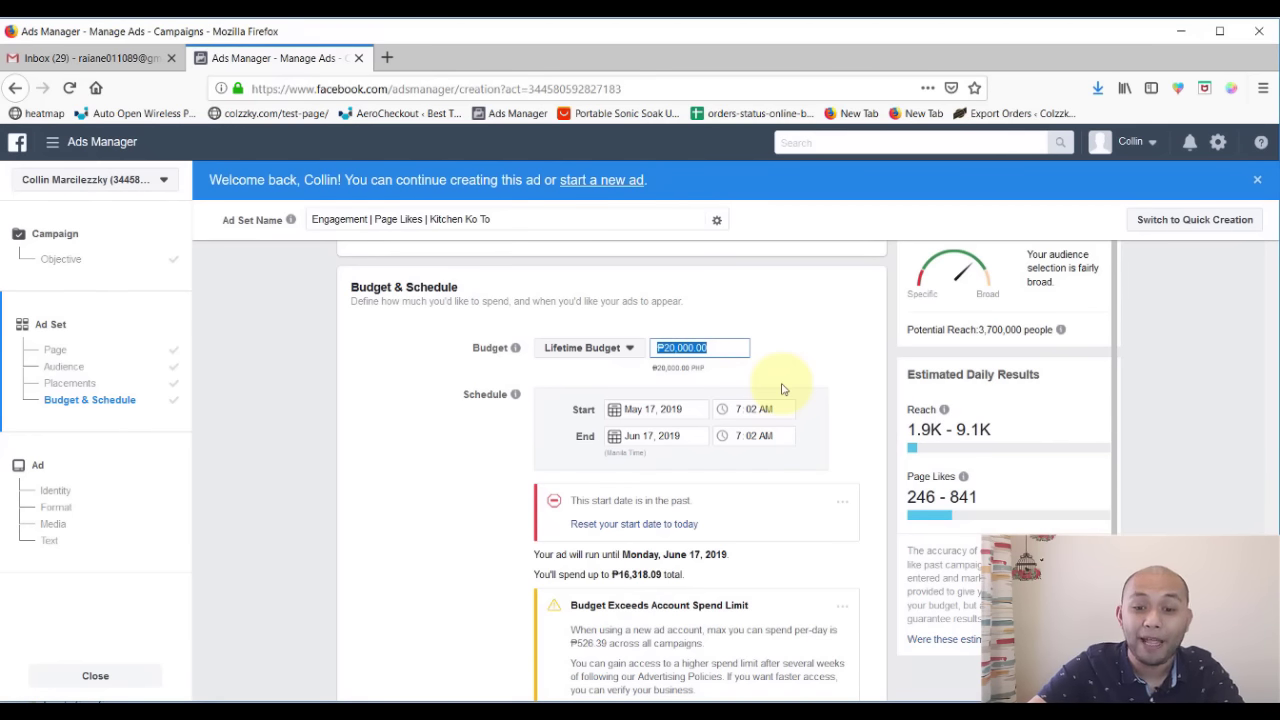
{"action": "left_click", "coordinate": [607, 349]}
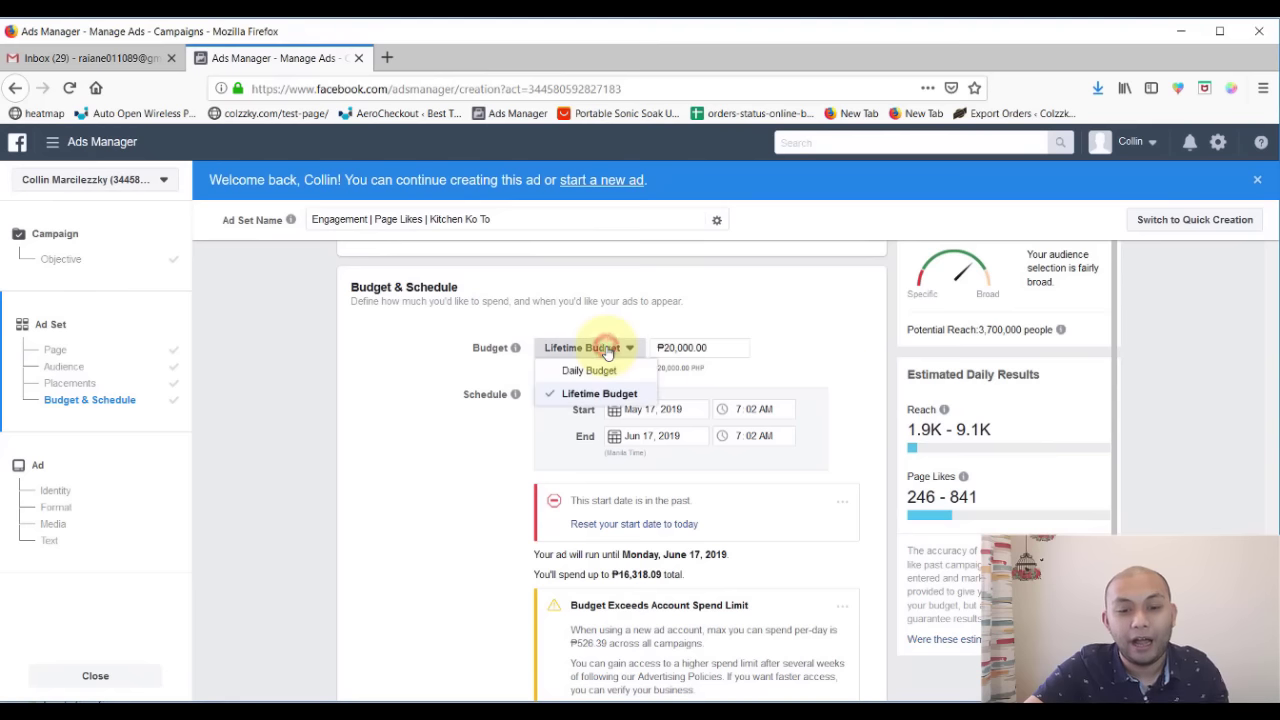
{"action": "left_click", "coordinate": [588, 370]}
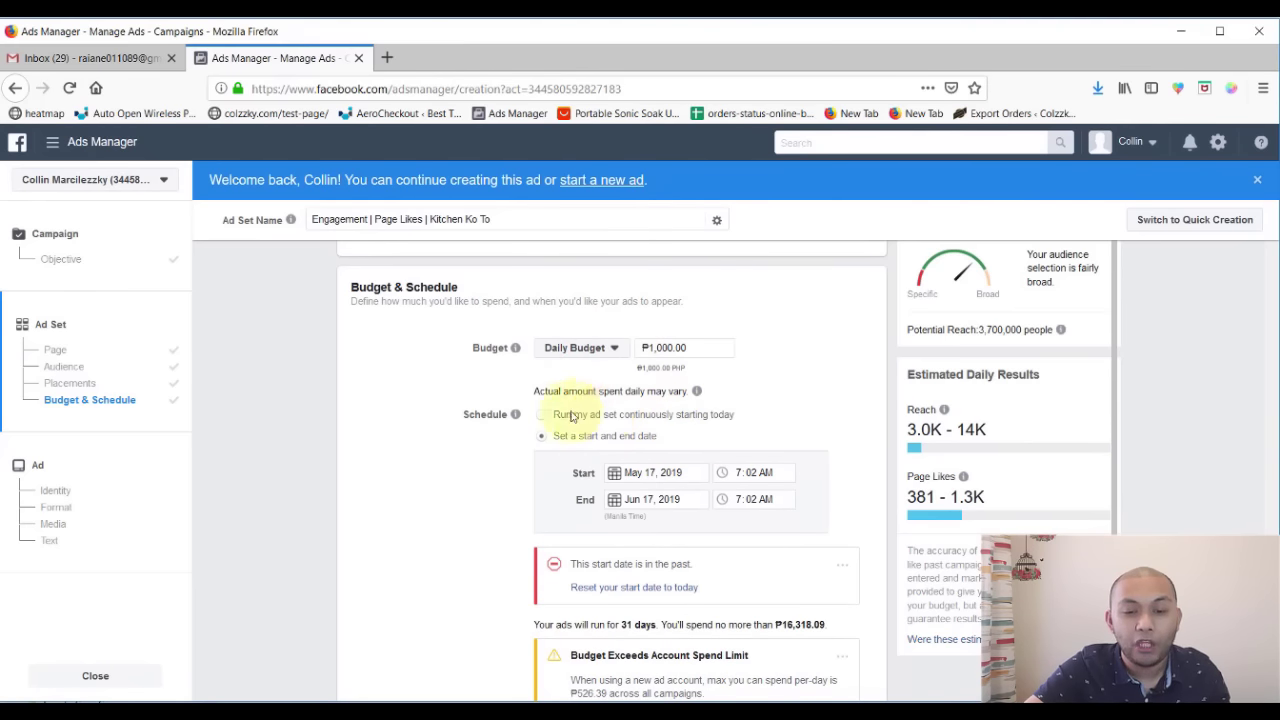
{"action": "left_click", "coordinate": [541, 415]}
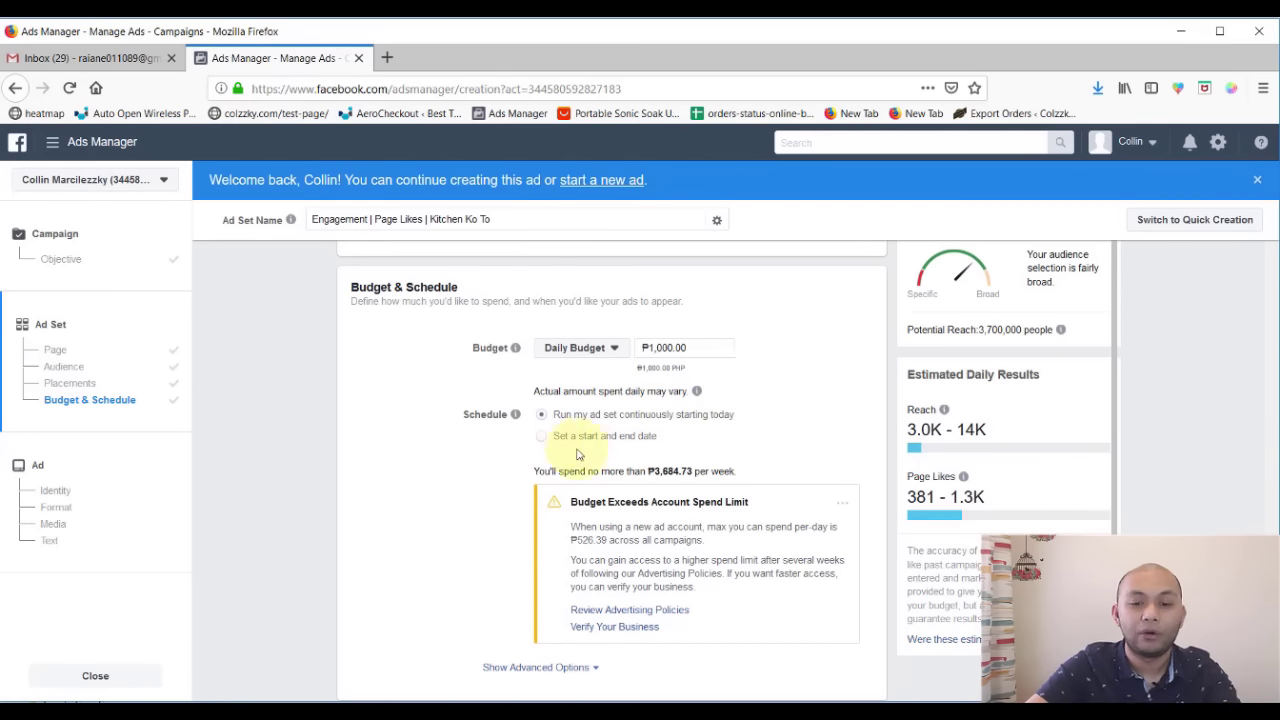
{"action": "left_click", "coordinate": [541, 437]}
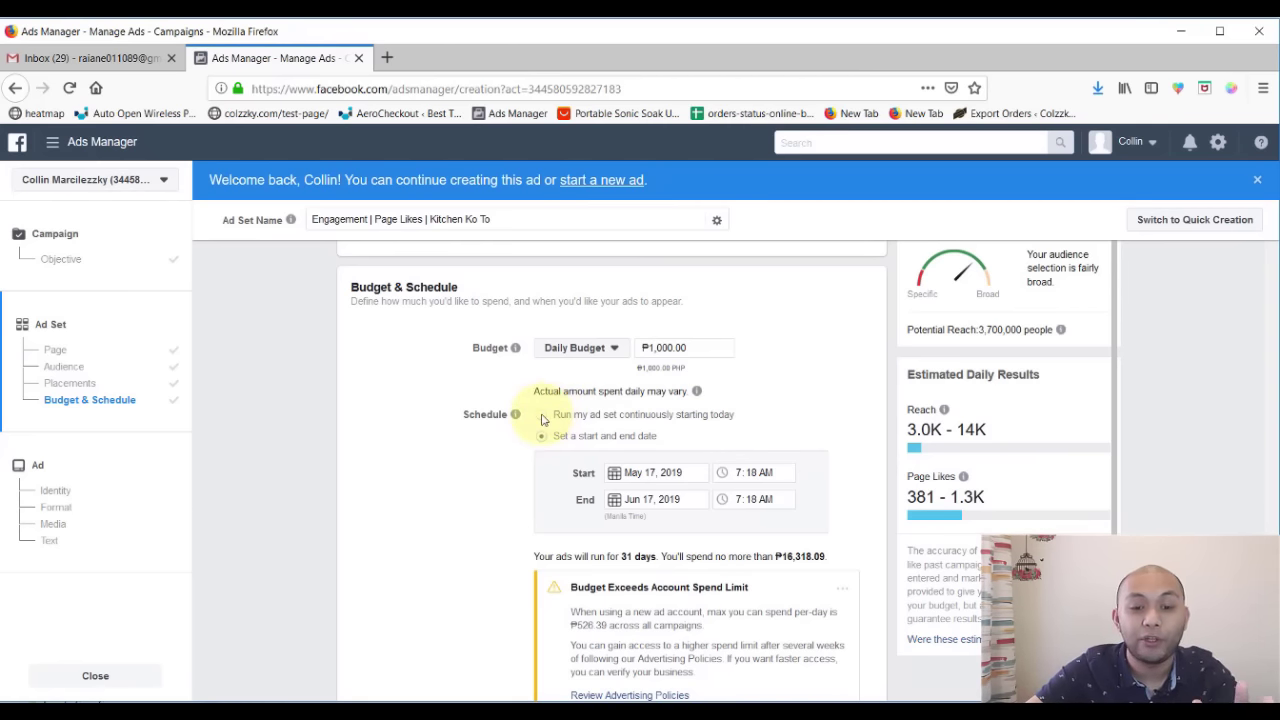
{"action": "left_click", "coordinate": [541, 415]}
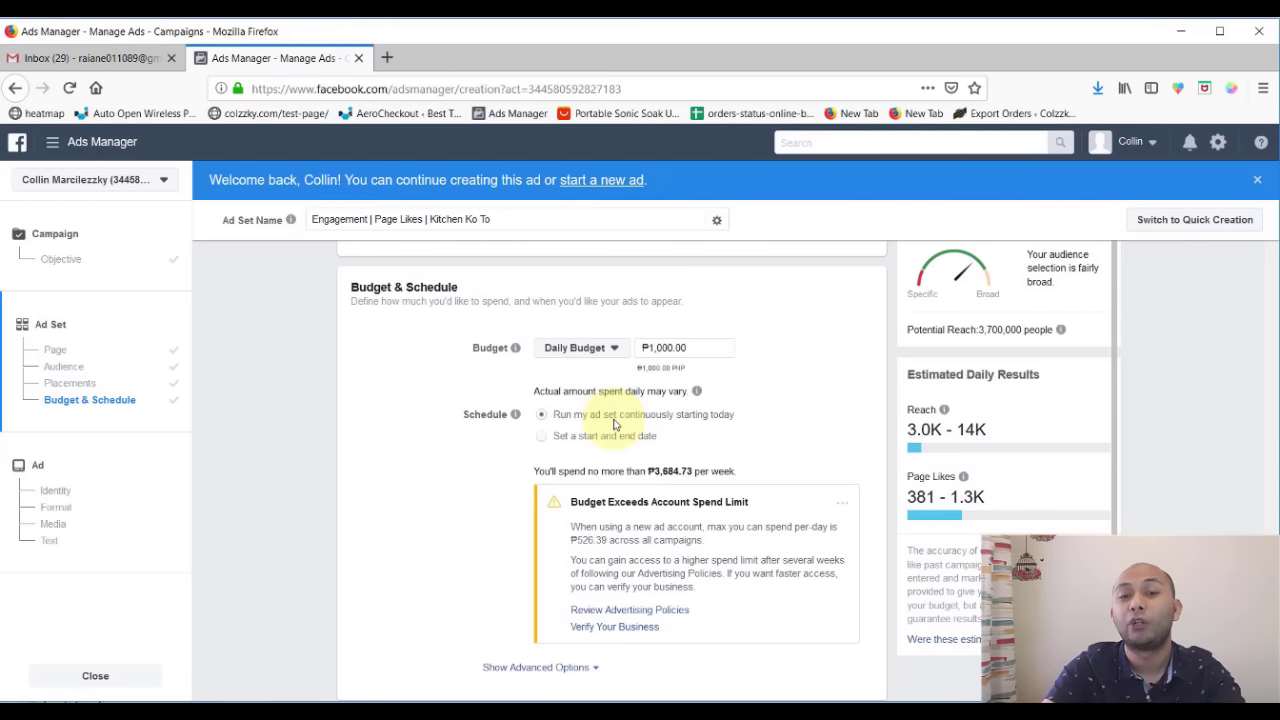
- Lower the daily budget to ₱500.00 and continue to the ad setup
{"action": "scroll", "coordinate": [443, 537], "scroll_direction": "down", "scroll_amount": 1}
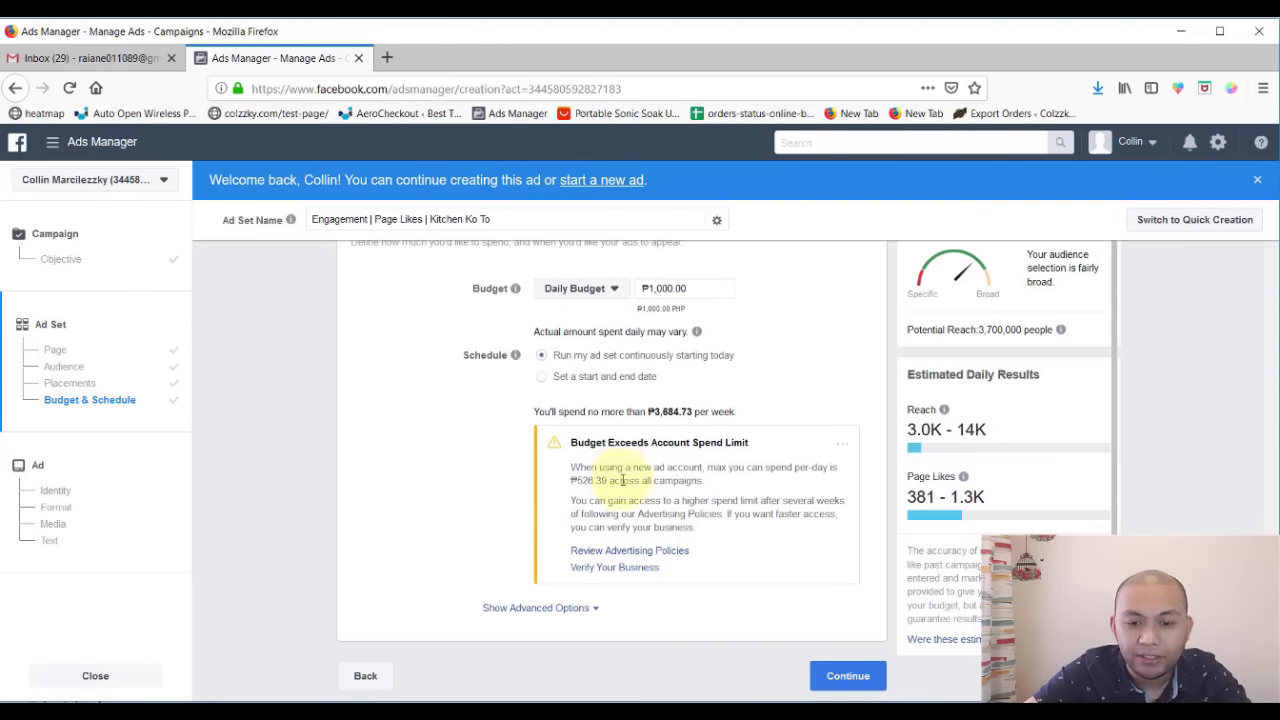
{"action": "scroll", "coordinate": [622, 480], "scroll_direction": "up", "scroll_amount": 1}
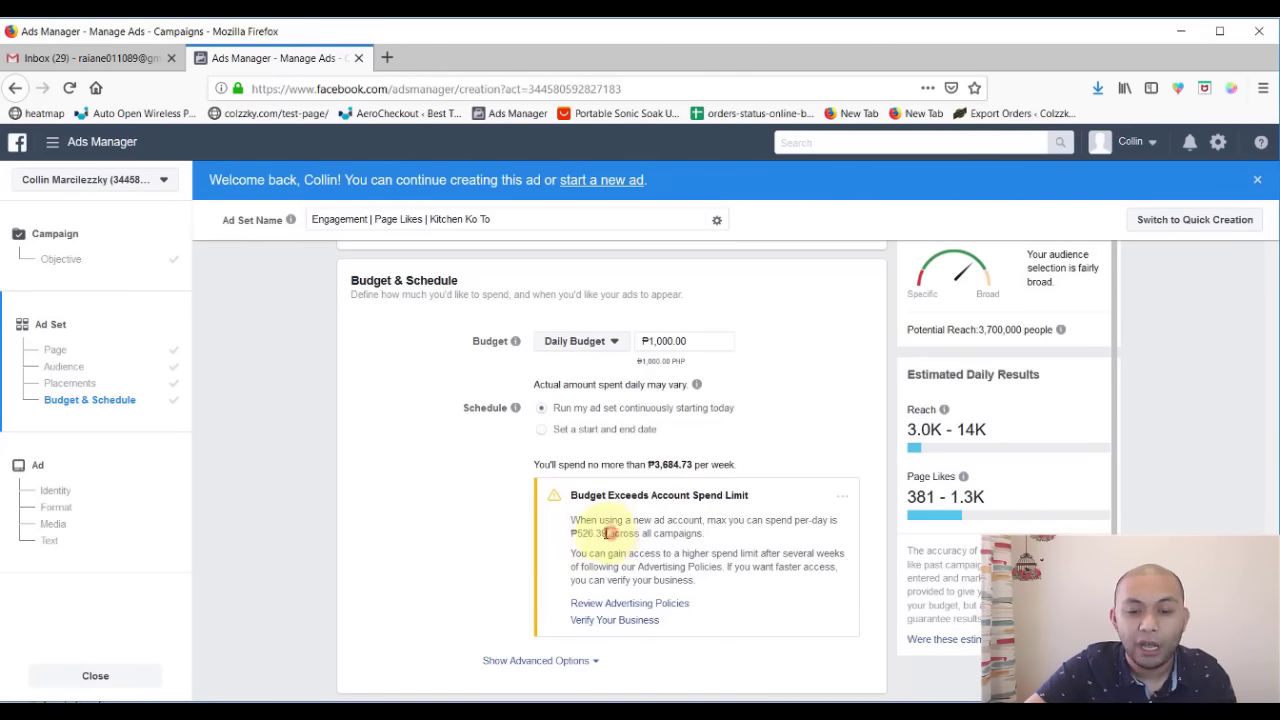
{"action": "left_click_drag", "start_coordinate": [608, 533], "coordinate": [563, 531]}
{"action": "left_click", "coordinate": [648, 528]}
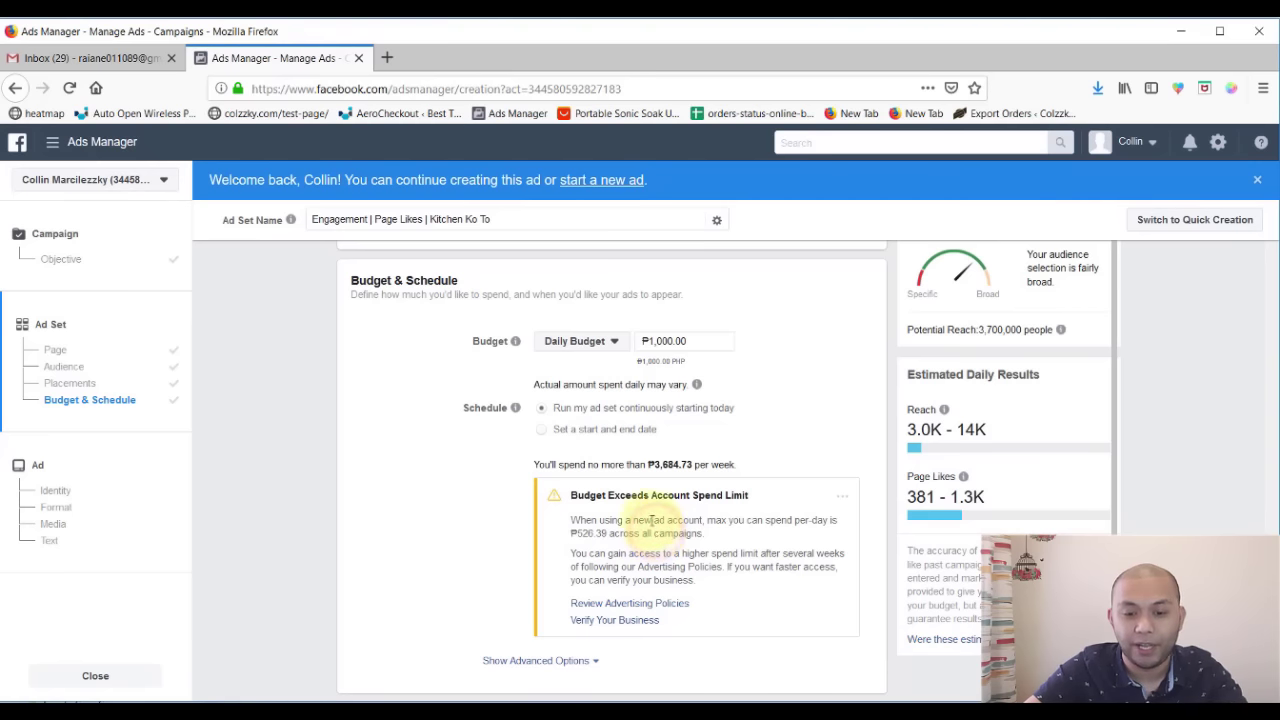
{"action": "left_click", "coordinate": [702, 344]}
{"action": "double_click", "coordinate": [700, 342]}
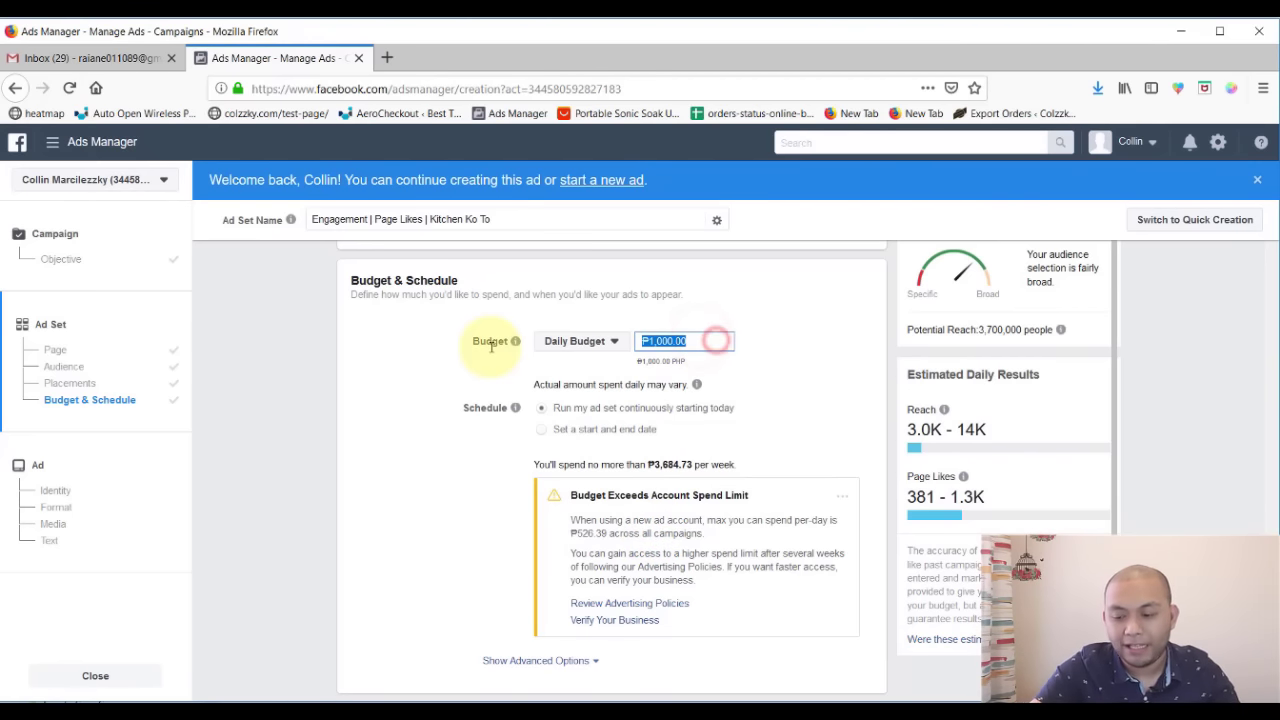
{"action": "type", "text": "500"}
{"action": "left_click", "coordinate": [796, 388]}
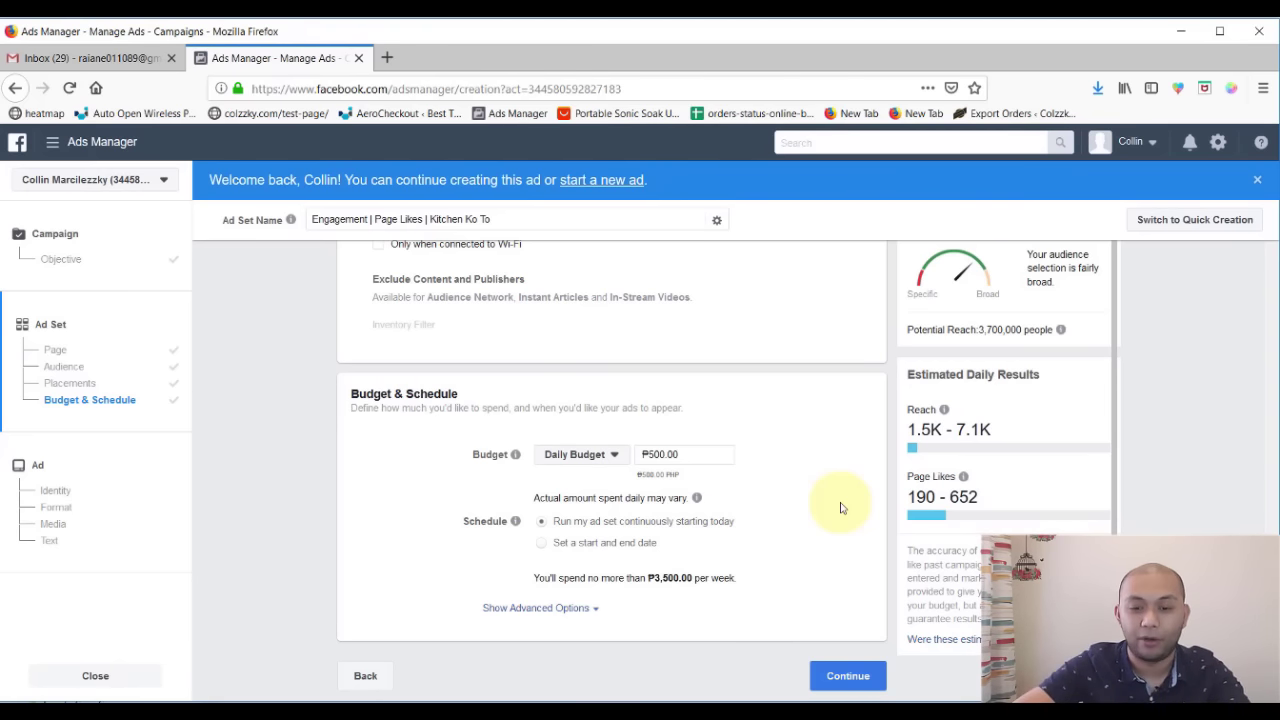
{"action": "left_click", "coordinate": [852, 678]}
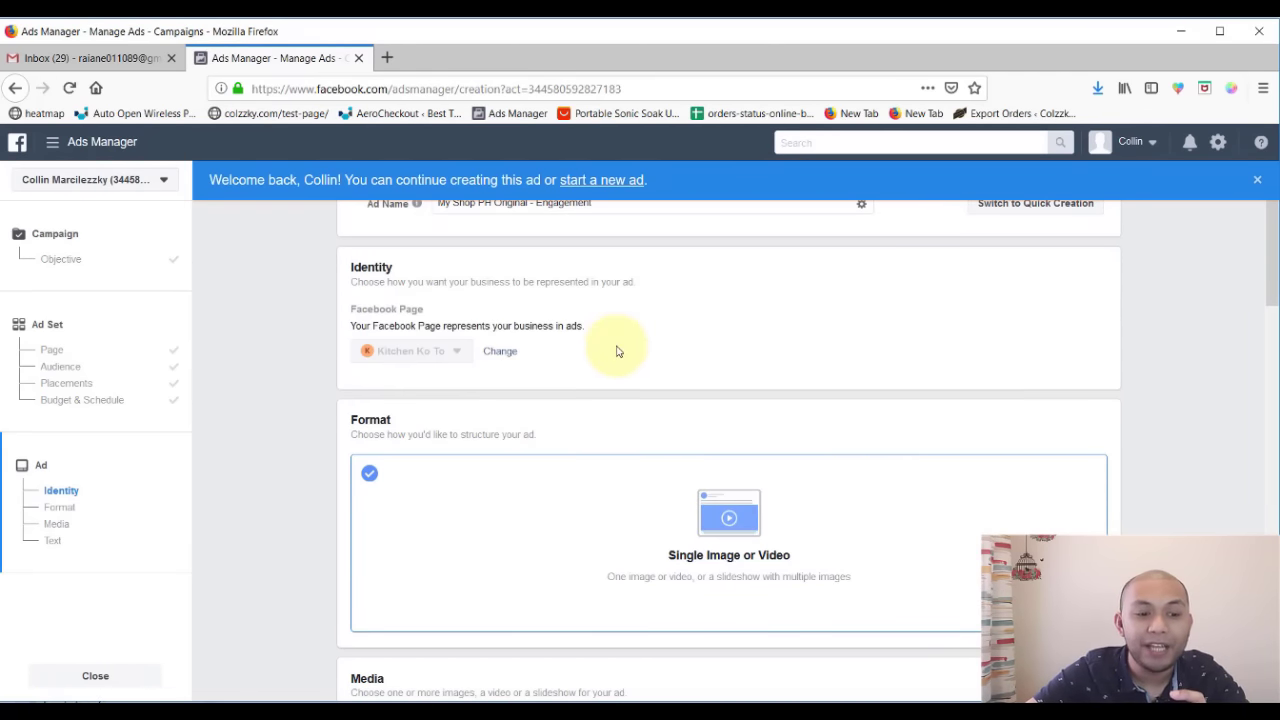
- Close the blue 'Welcome back' banner above the ad setup
{"action": "left_click", "coordinate": [1257, 180]}
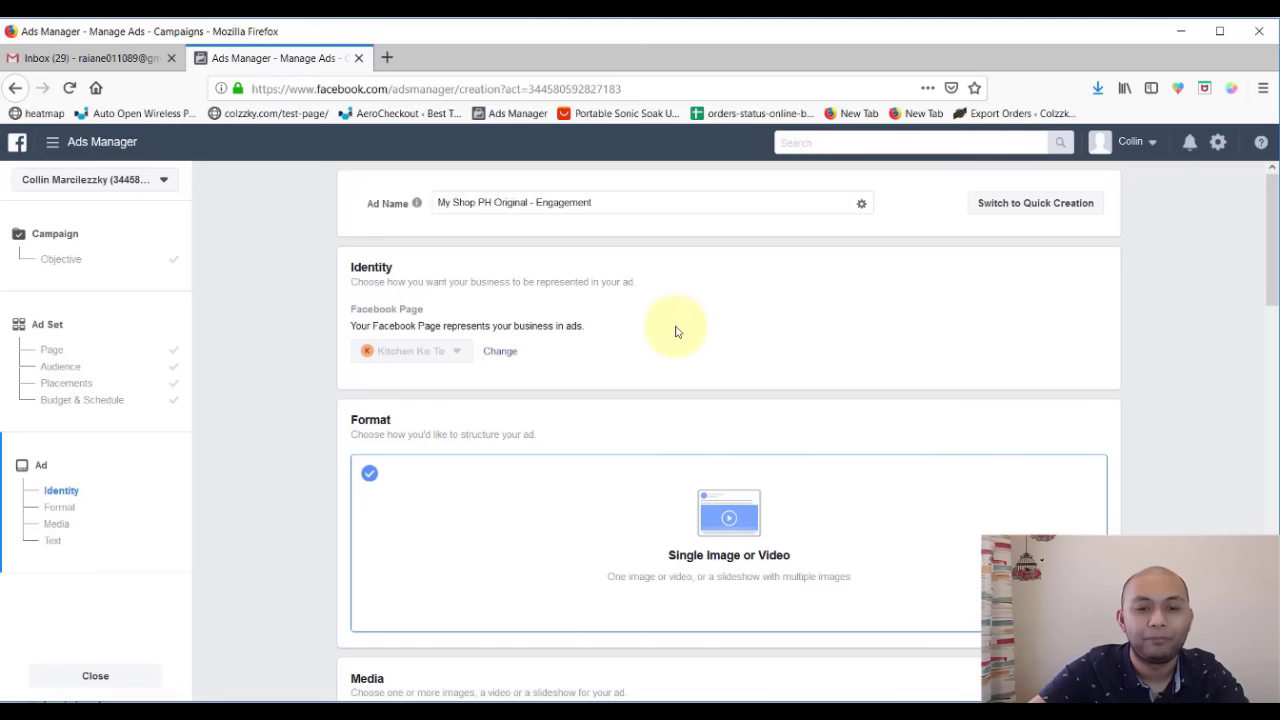
{"action": "scroll", "coordinate": [529, 425], "scroll_direction": "down", "scroll_amount": 2}
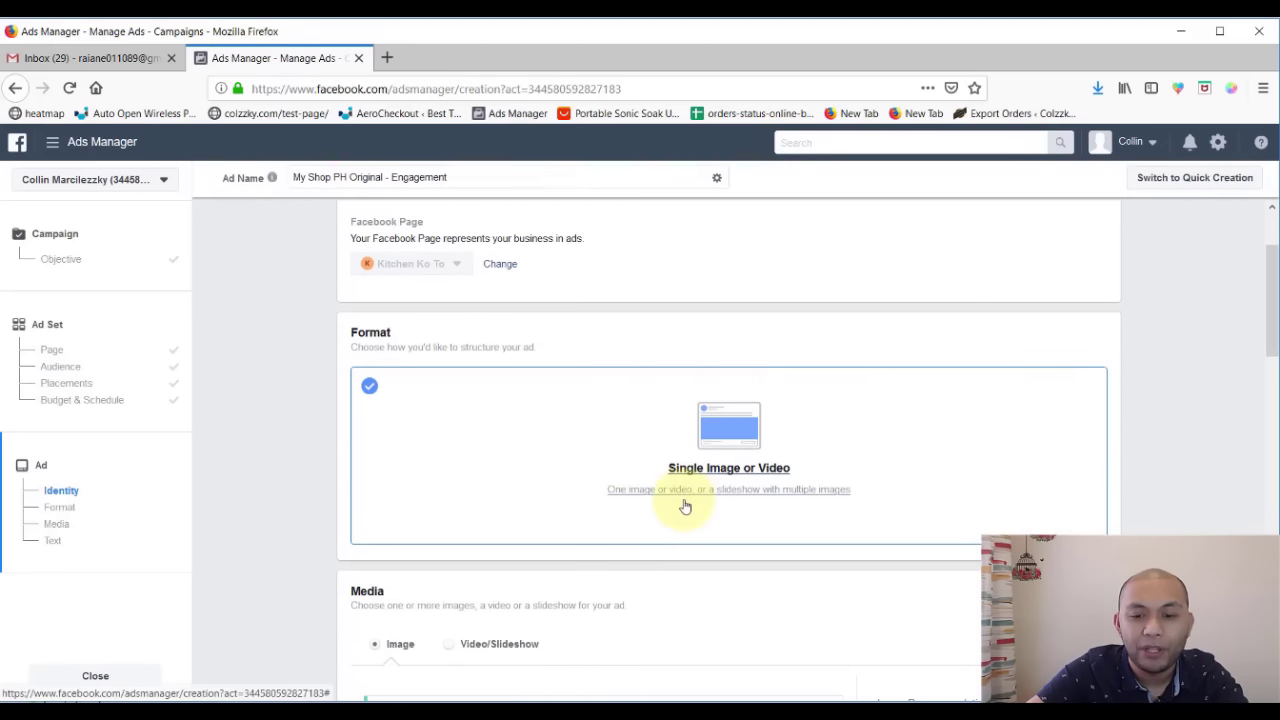
{"action": "scroll", "coordinate": [603, 471], "scroll_direction": "down", "scroll_amount": 2}
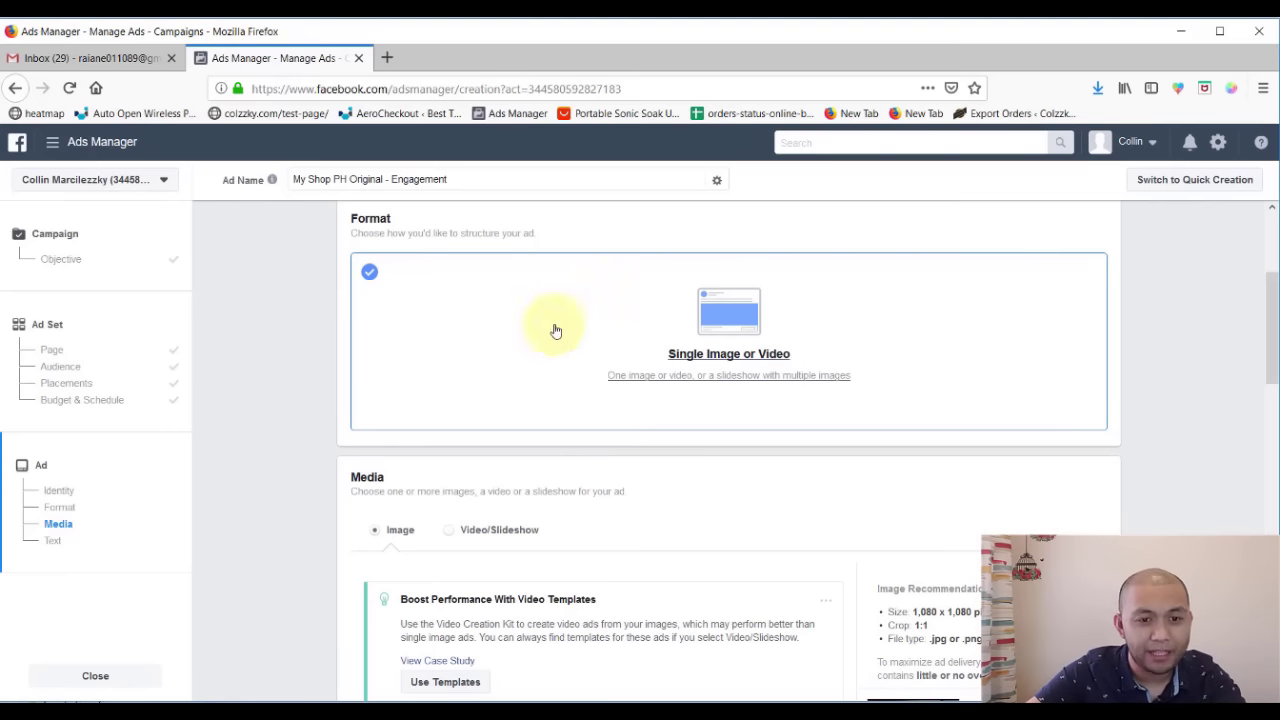
{"action": "left_click_drag", "start_coordinate": [286, 307], "coordinate": [73, 260]}
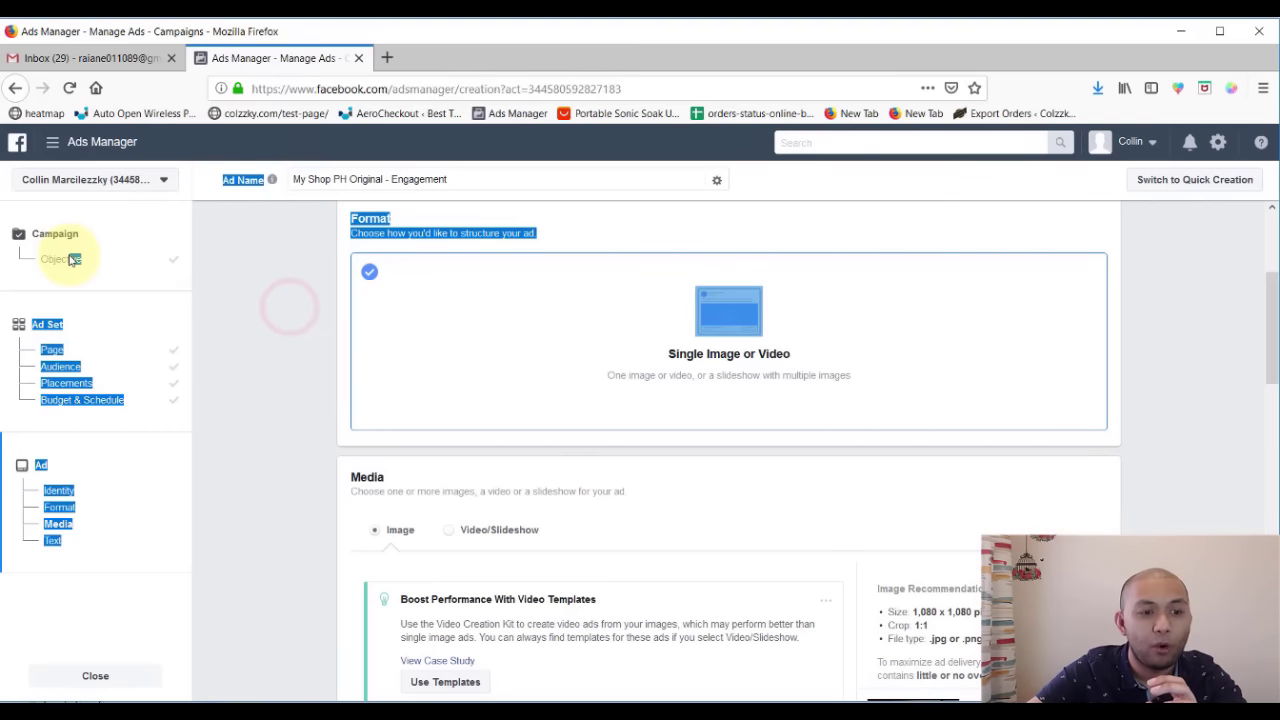
{"action": "left_click", "coordinate": [249, 339]}
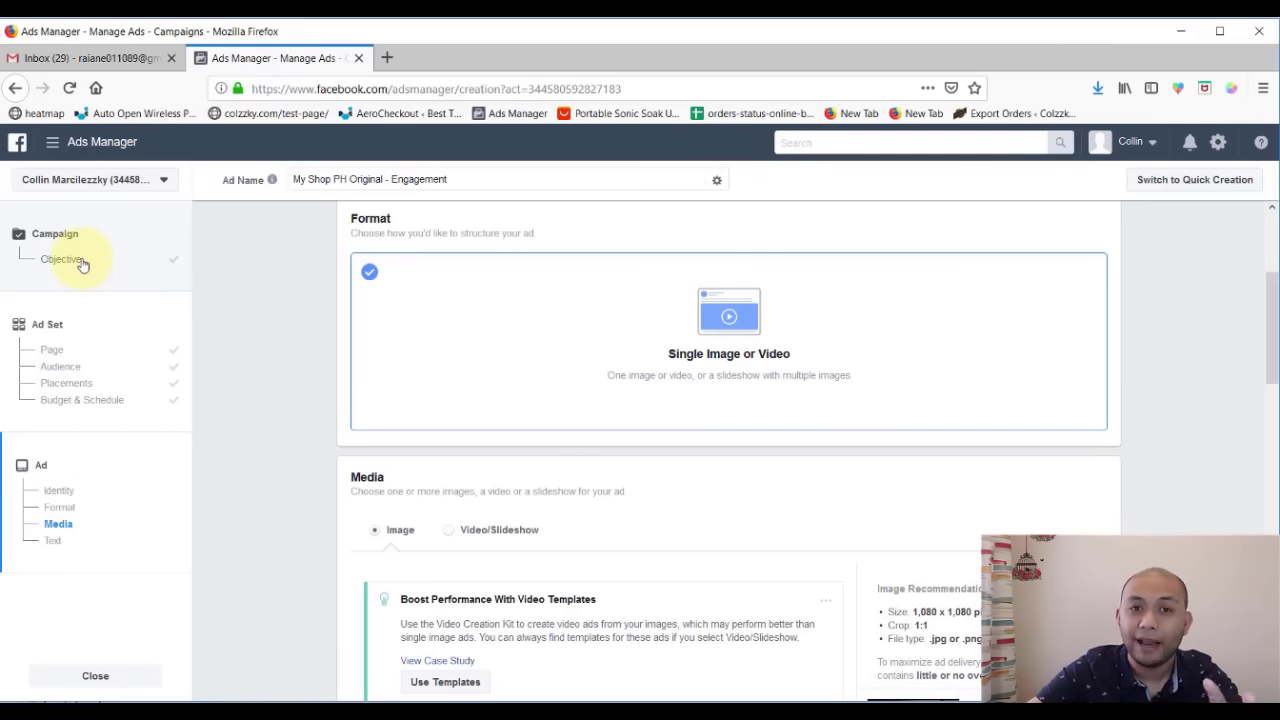
{"action": "scroll", "coordinate": [437, 354], "scroll_direction": "up", "scroll_amount": 2}
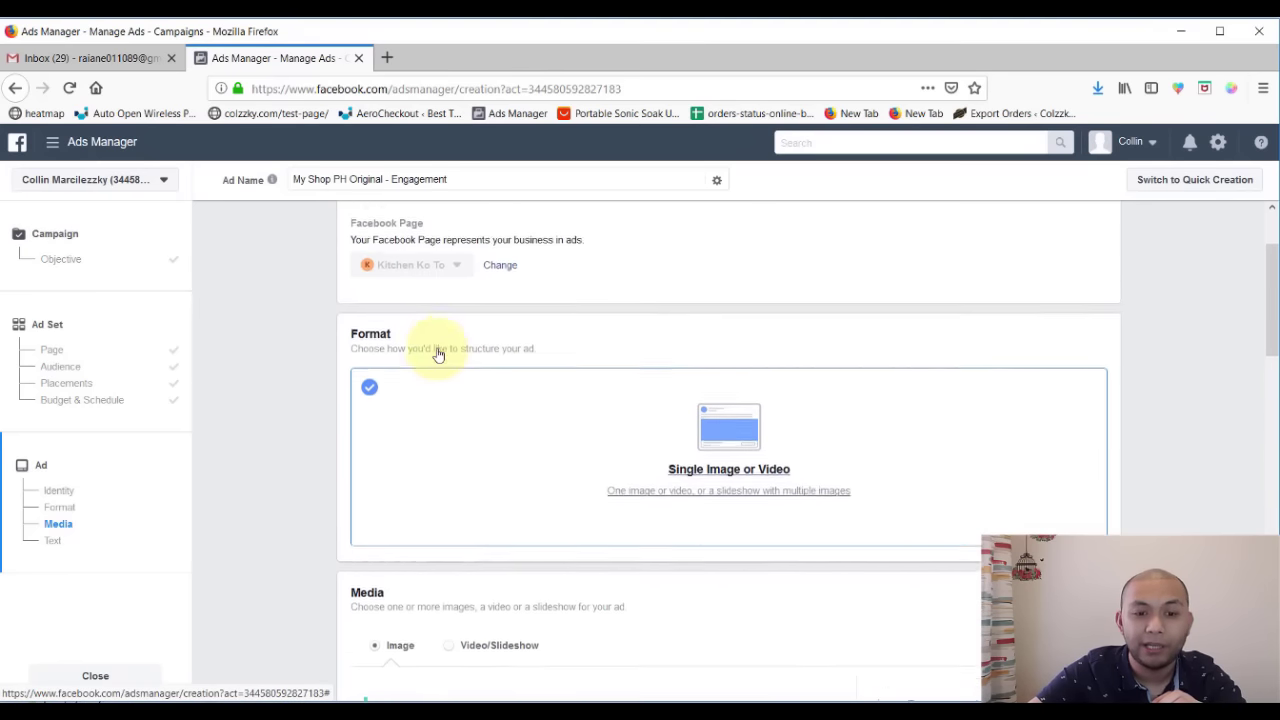
{"action": "scroll", "coordinate": [714, 494], "scroll_direction": "down", "scroll_amount": 3}
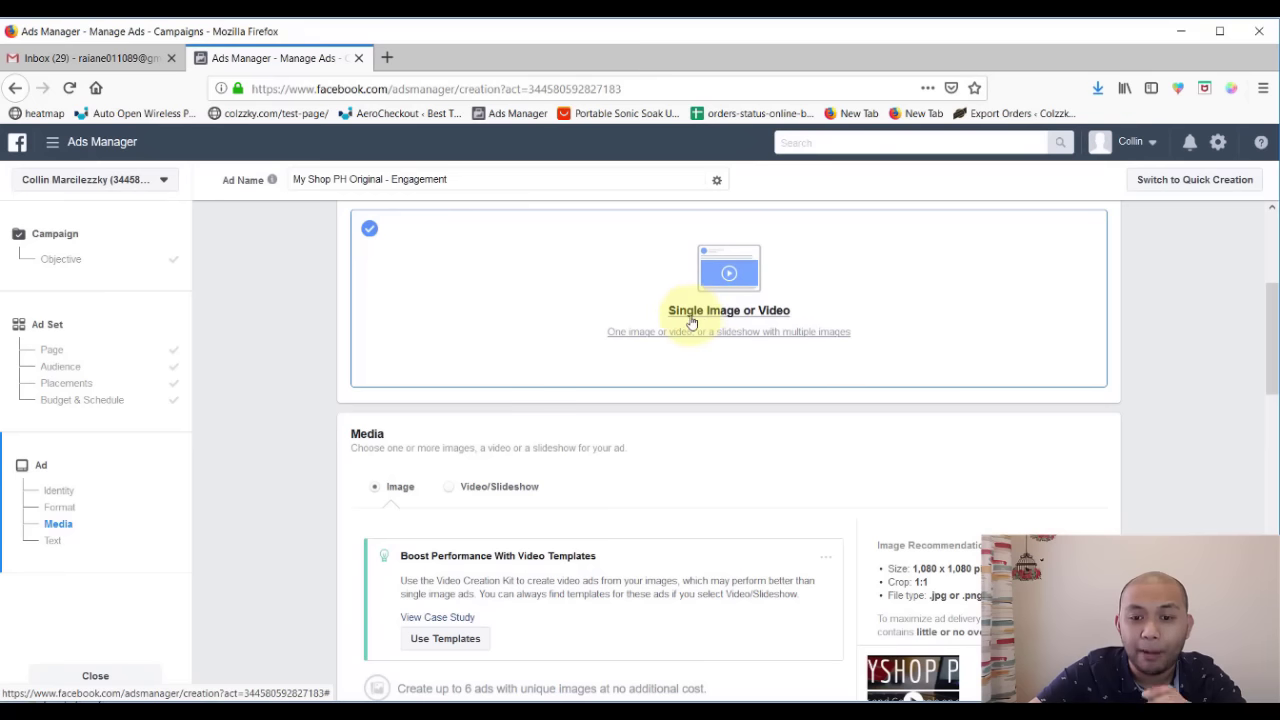
{"action": "scroll", "coordinate": [616, 455], "scroll_direction": "down", "scroll_amount": 3}
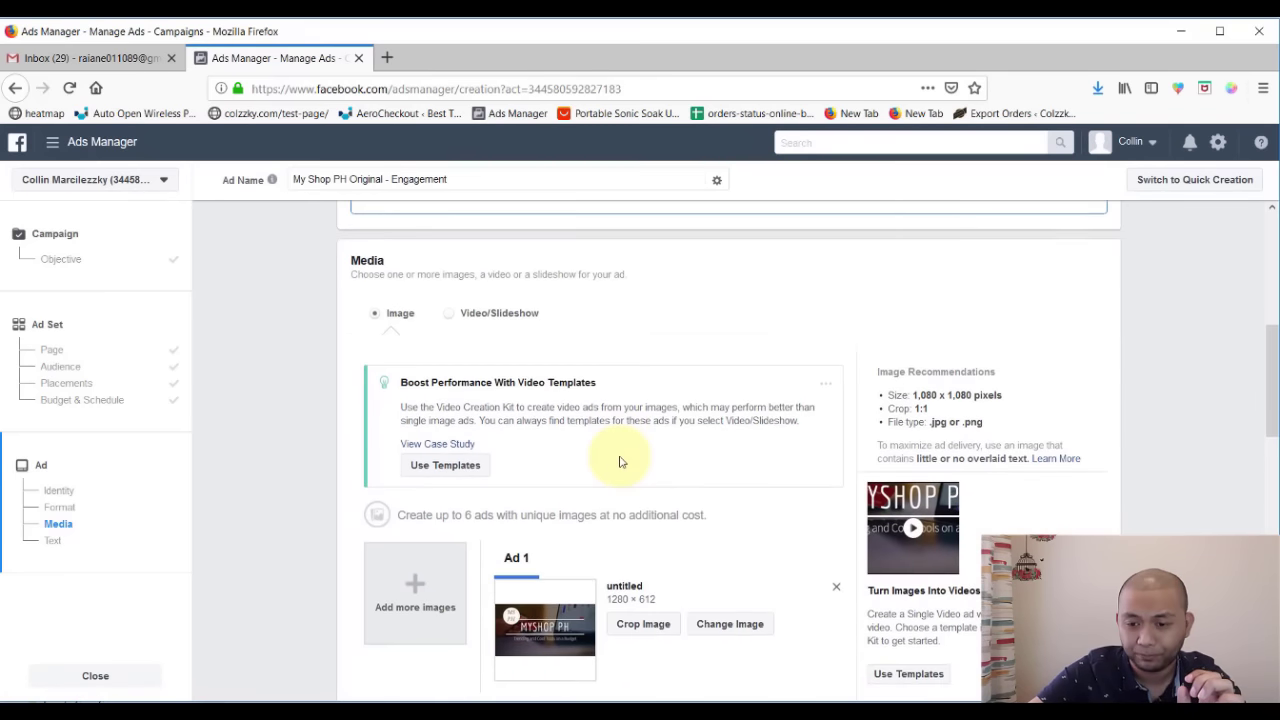
{"action": "scroll", "coordinate": [620, 458], "scroll_direction": "up", "scroll_amount": 6}
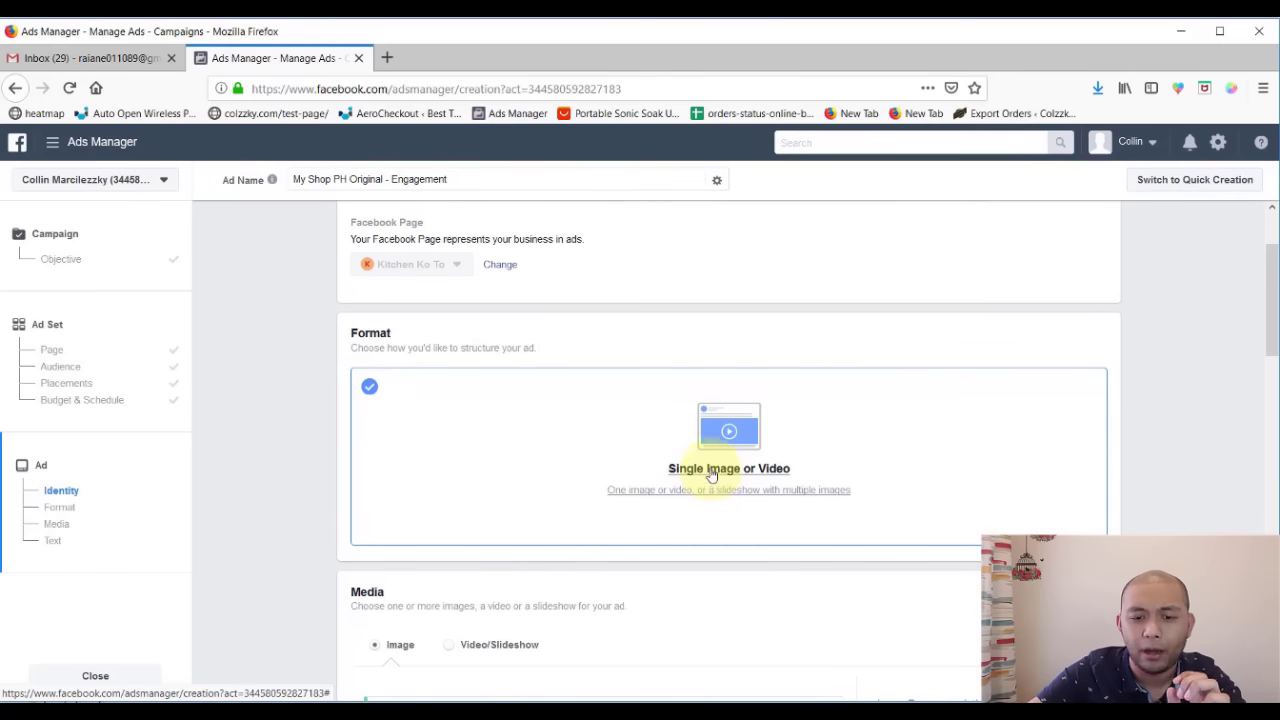
{"action": "scroll", "coordinate": [611, 566], "scroll_direction": "down", "scroll_amount": 3}
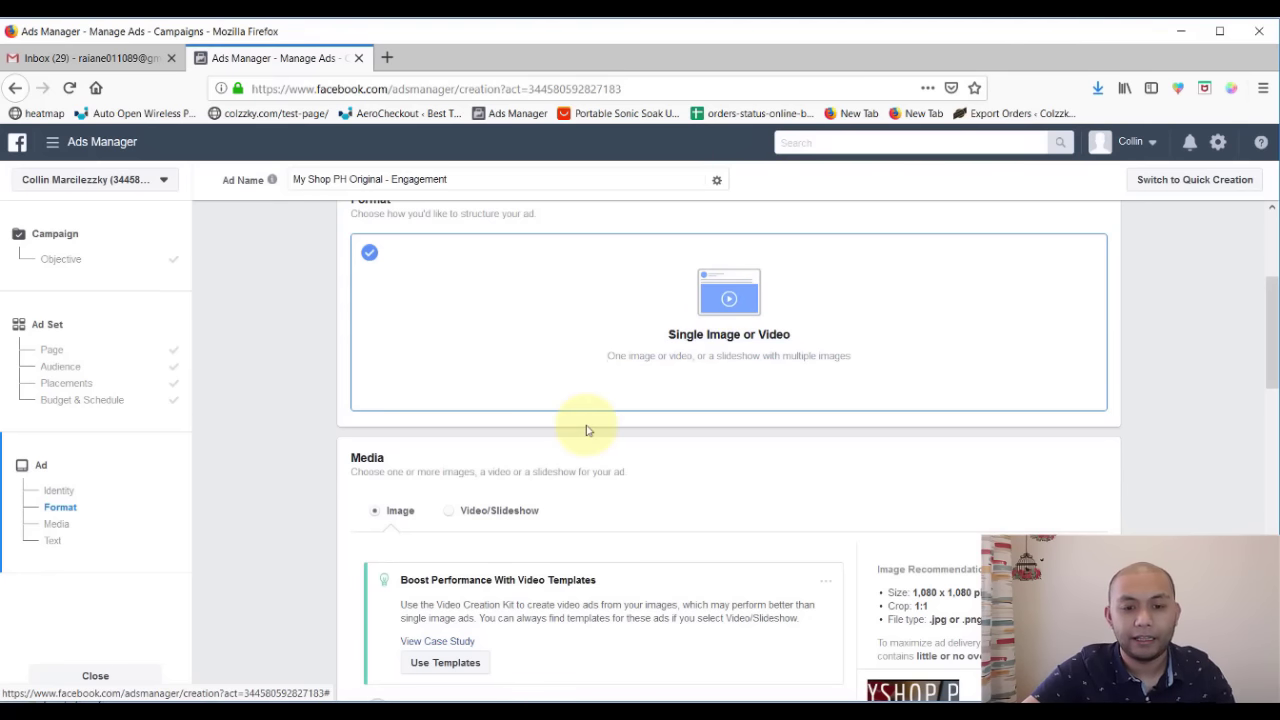
{"action": "scroll", "coordinate": [587, 425], "scroll_direction": "down", "scroll_amount": 3}
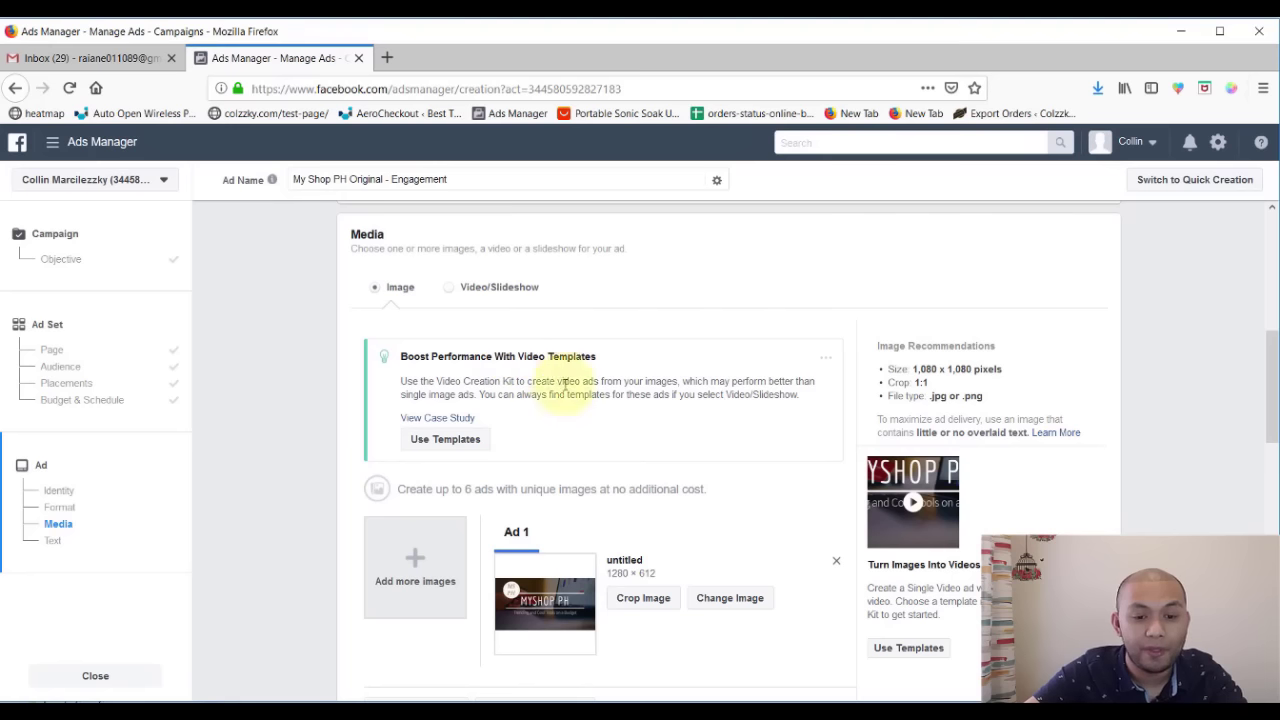
- Keep single-image media, remove the old MYSHOP PH image from Ad 1, and open a new browser tab
{"action": "left_click", "coordinate": [376, 290]}
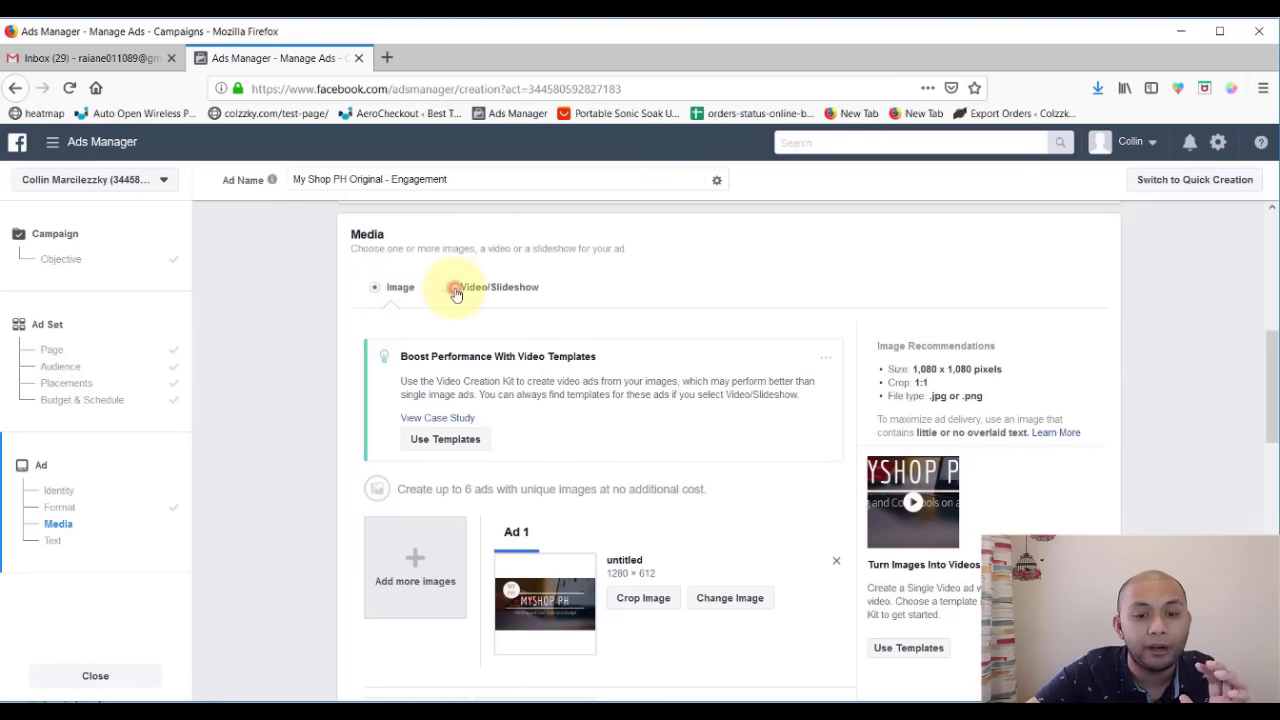
{"action": "left_click", "coordinate": [452, 288]}
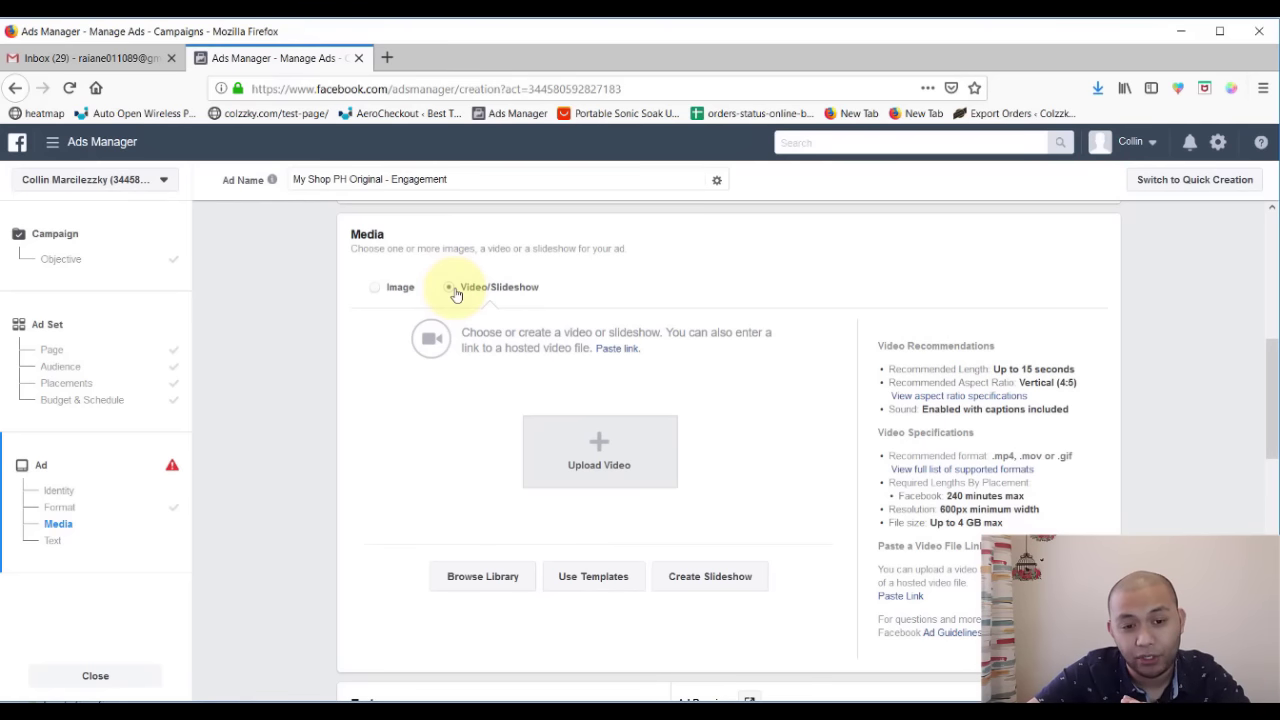
{"action": "left_click", "coordinate": [381, 289]}
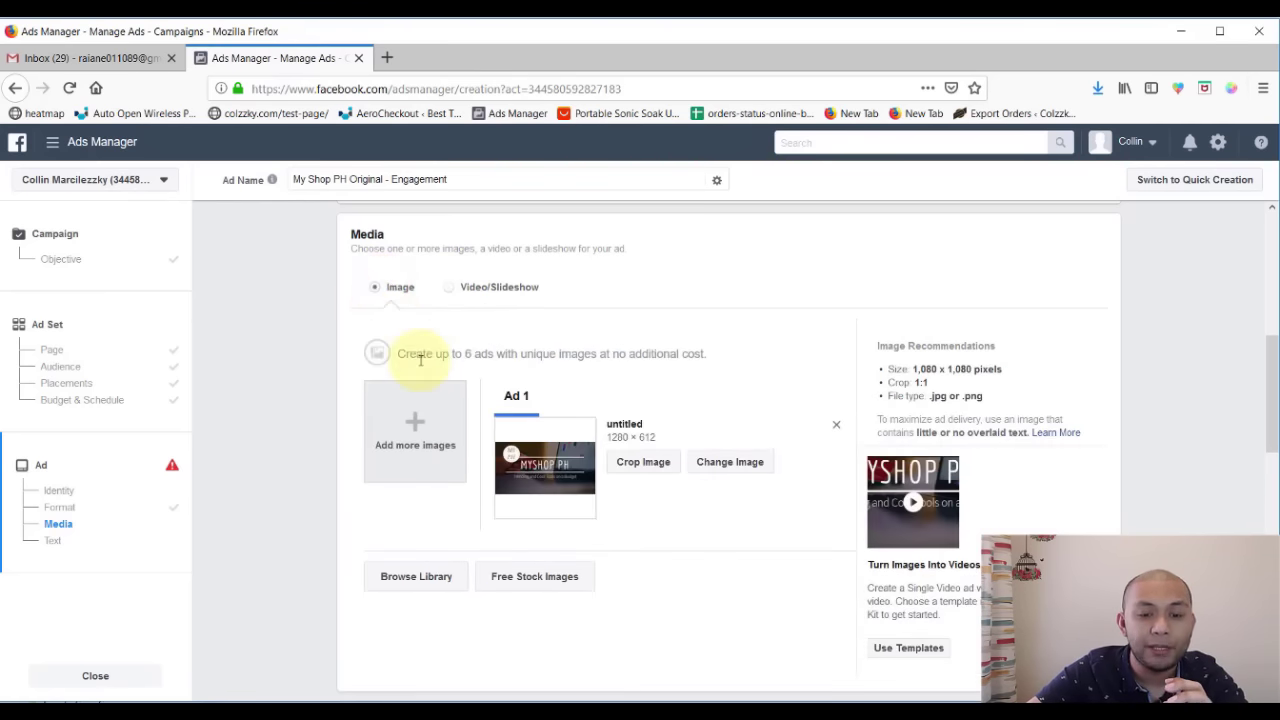
{"action": "scroll", "coordinate": [440, 420], "scroll_direction": "down", "scroll_amount": 3}
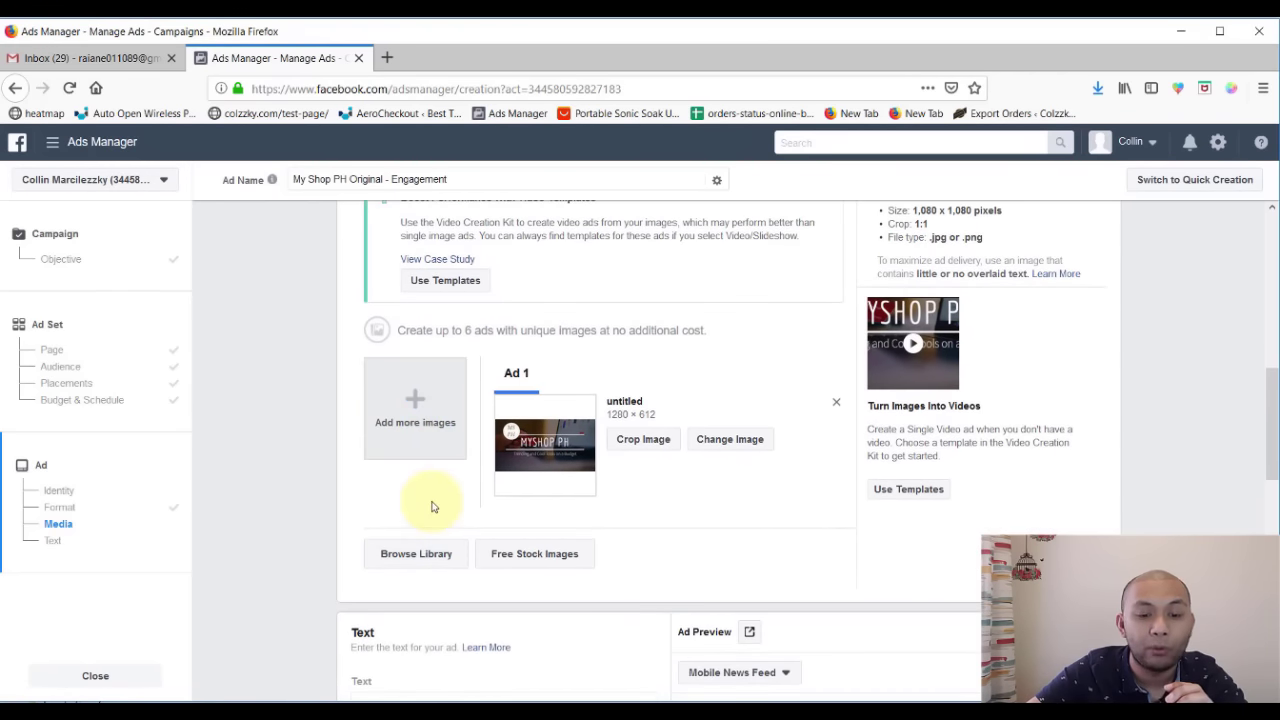
{"action": "scroll", "coordinate": [430, 510], "scroll_direction": "up", "scroll_amount": 1}
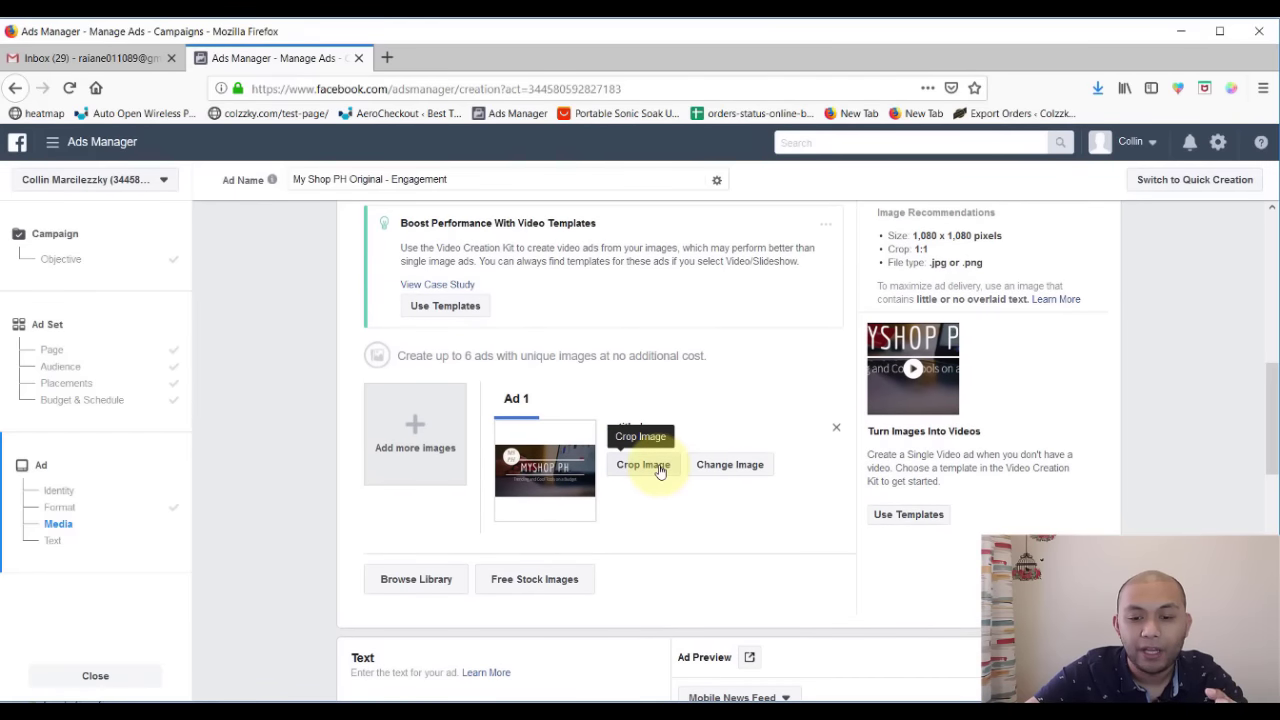
{"action": "left_click", "coordinate": [835, 431]}
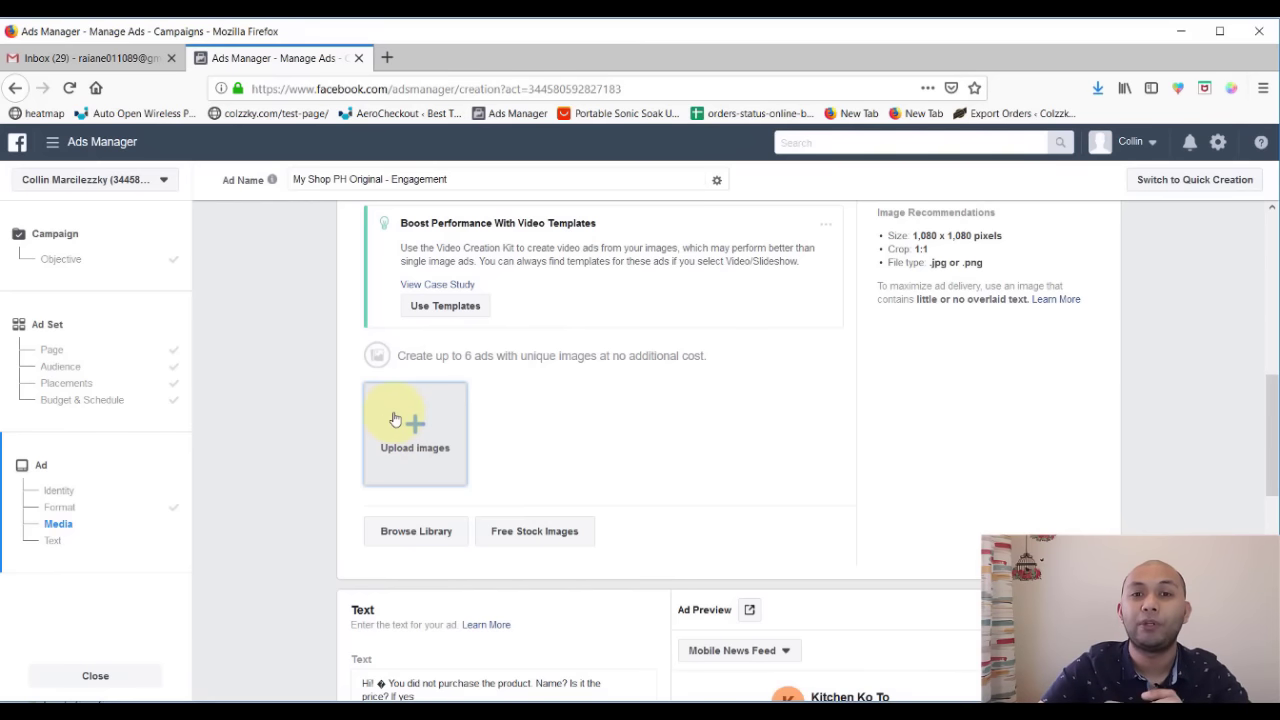
{"action": "scroll", "coordinate": [395, 420], "scroll_direction": "up", "scroll_amount": 2}
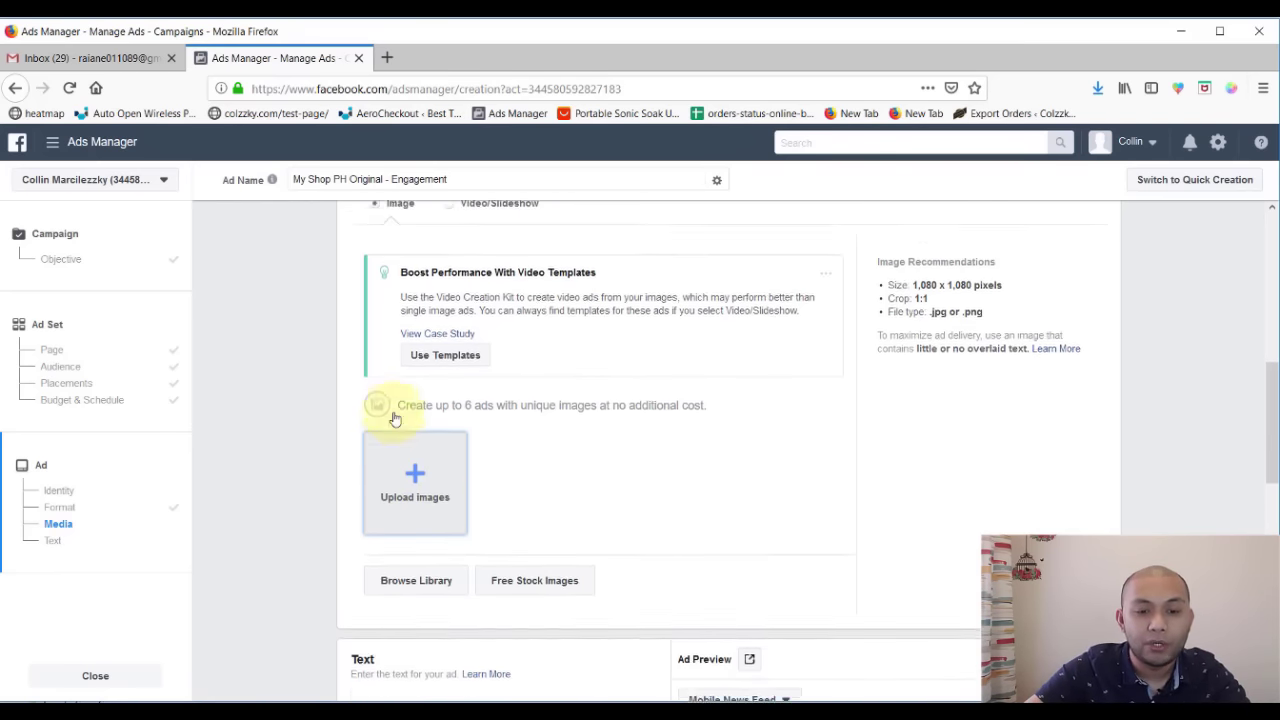
{"action": "scroll", "coordinate": [417, 380], "scroll_direction": "down", "scroll_amount": 3}
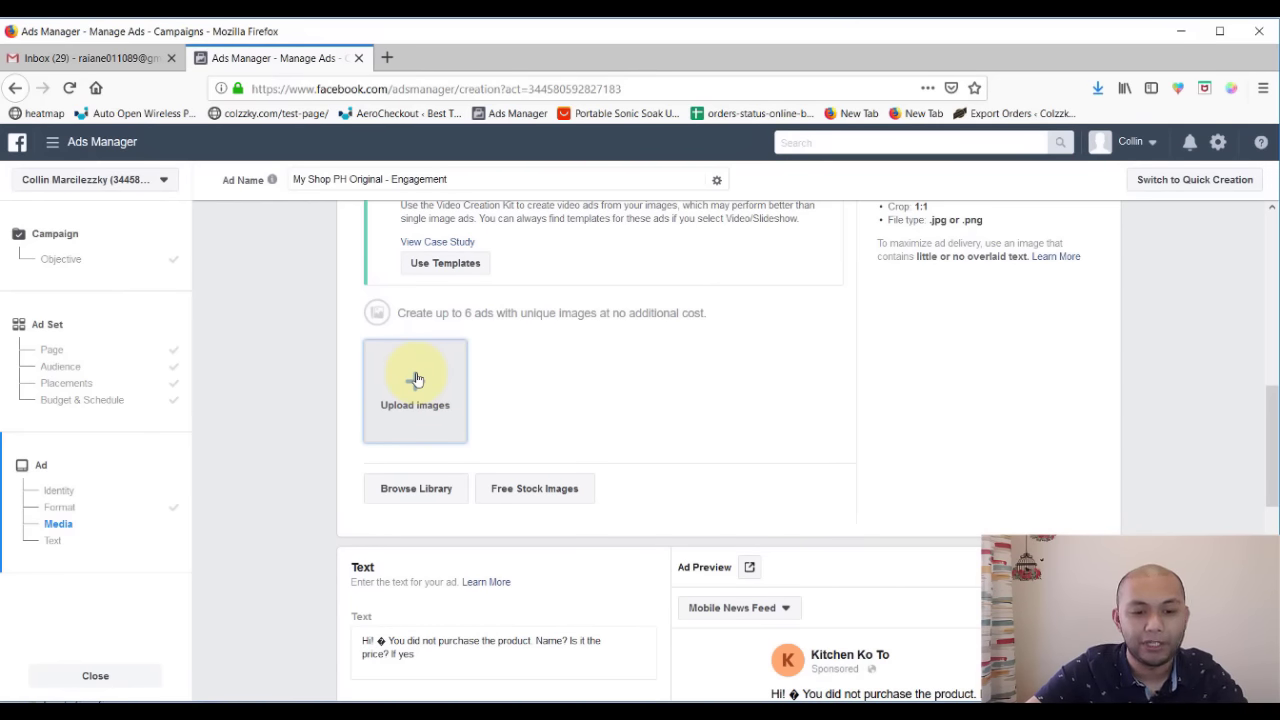
{"action": "left_click", "coordinate": [387, 57]}
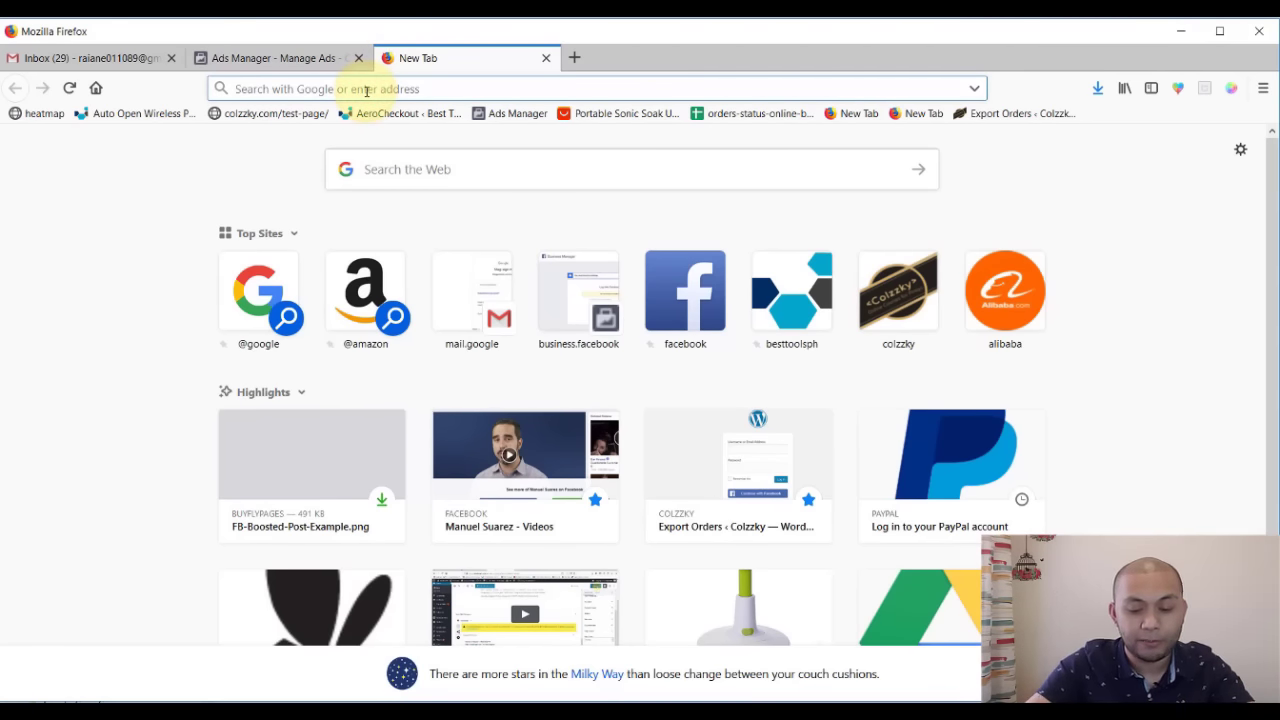
- Go to Google and search for 'kitchen products'
{"action": "type", "text": "google.com"}
{"action": "key", "text": "Return"}
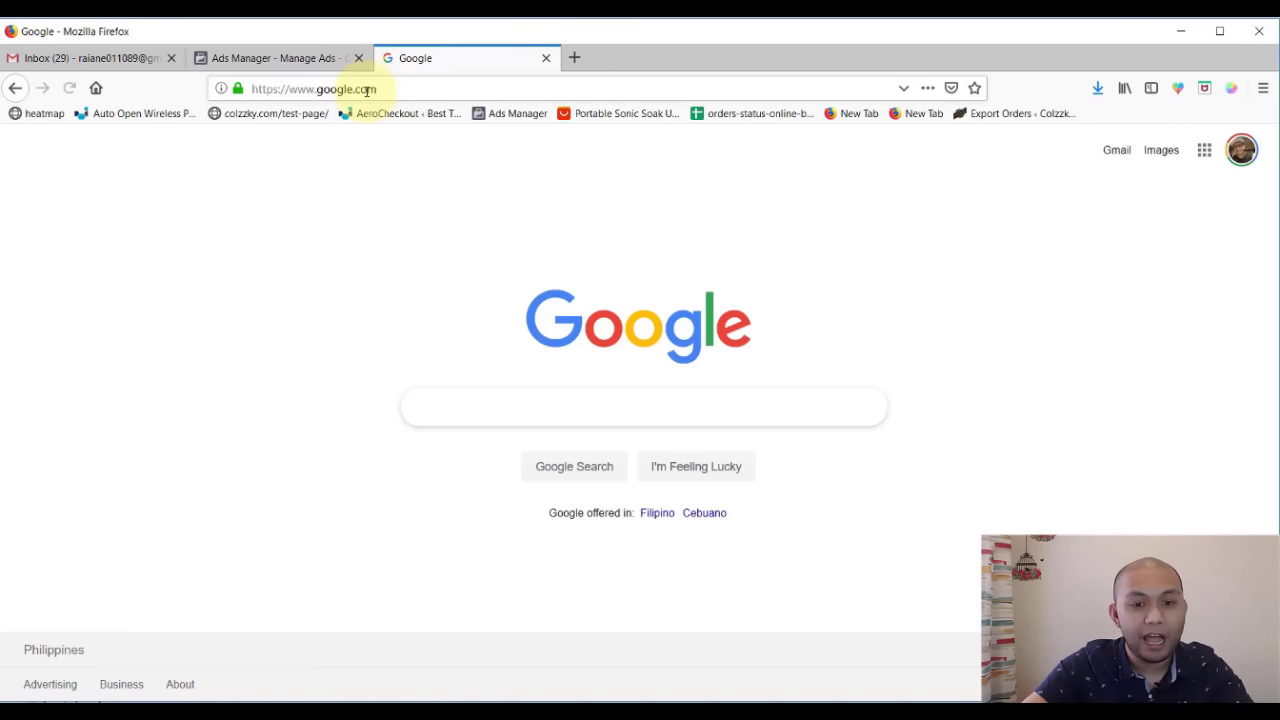
{"action": "left_click", "coordinate": [483, 412]}
{"action": "type", "text": "kitec"}
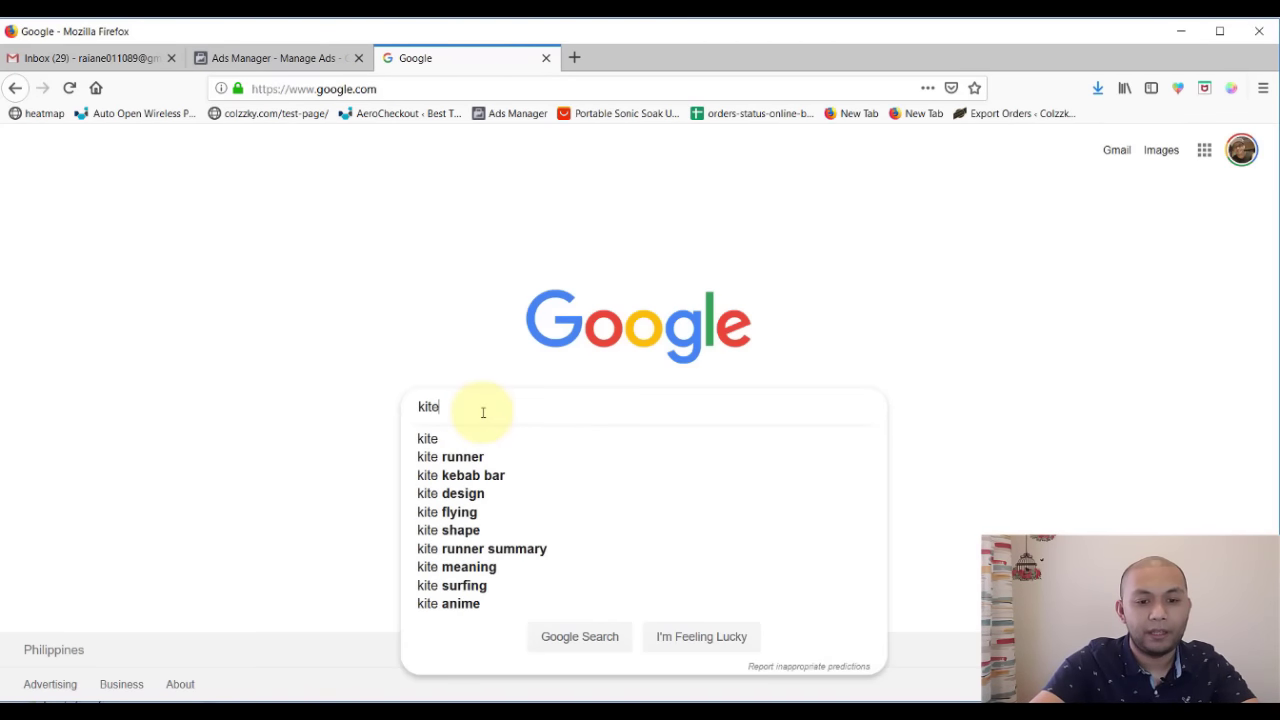
{"action": "key", "text": "BackSpace"}
{"action": "key", "text": "BackSpace"}
{"action": "type", "text": "chen"}
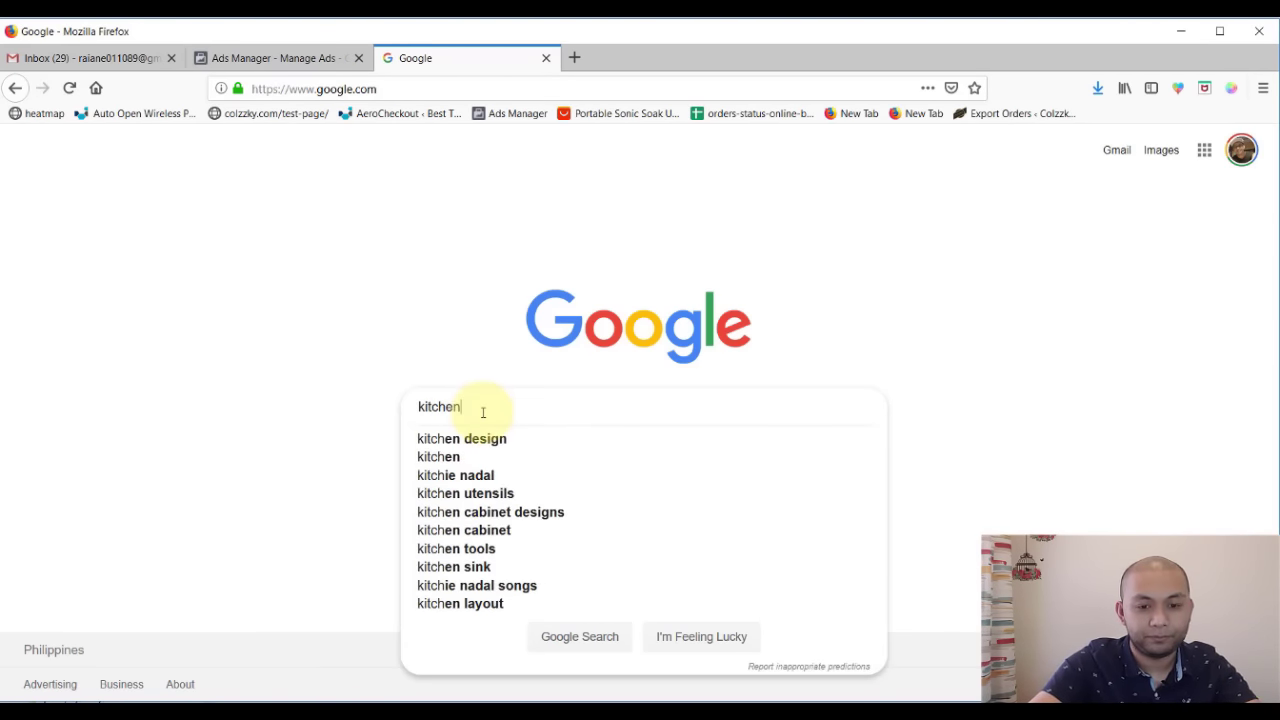
{"action": "type", "text": " products"}
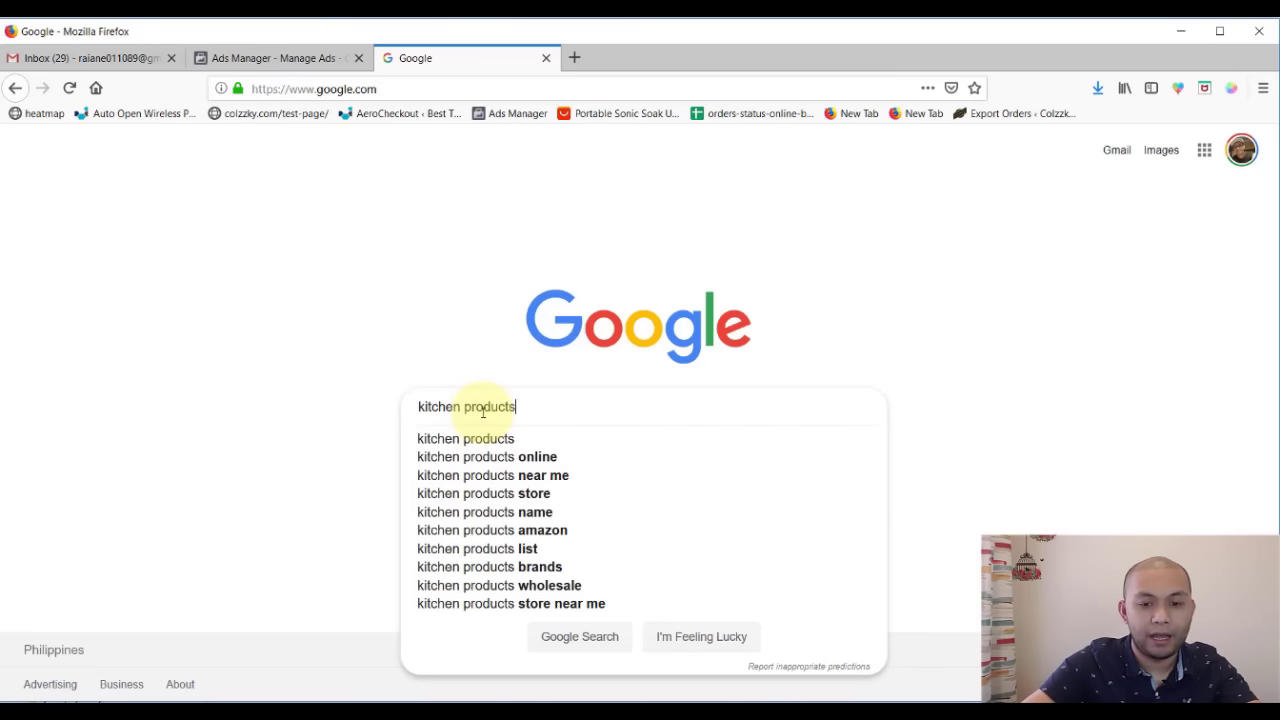
{"action": "key", "text": "Return"}
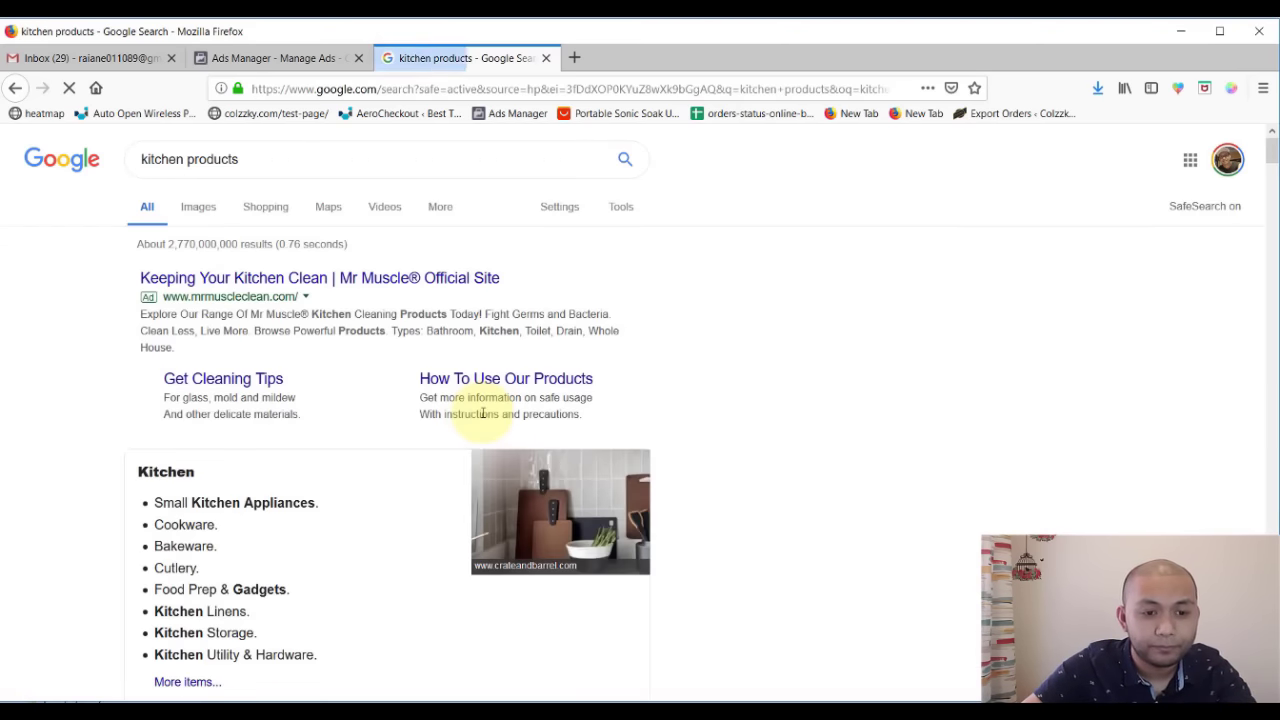
- Browse the image results, check the Size filter, and preview the Westpoint hand chopper photo
{"action": "left_click", "coordinate": [200, 210]}
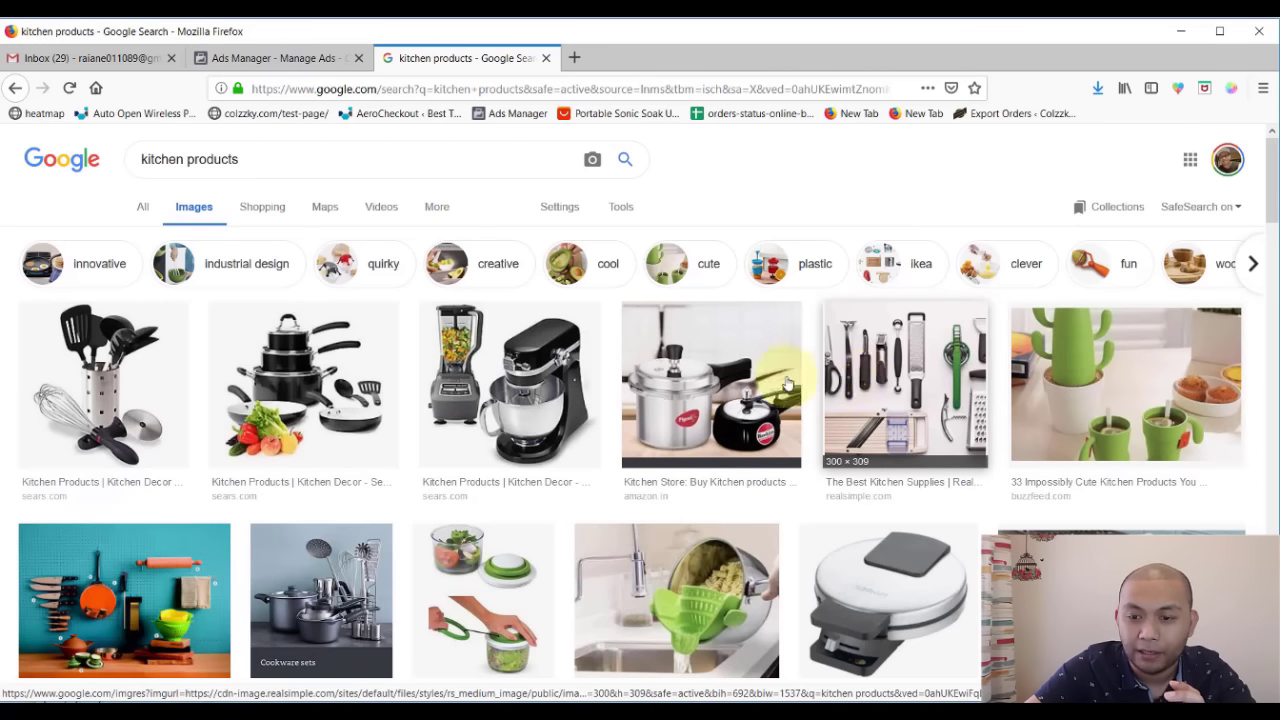
{"action": "left_click", "coordinate": [888, 375]}
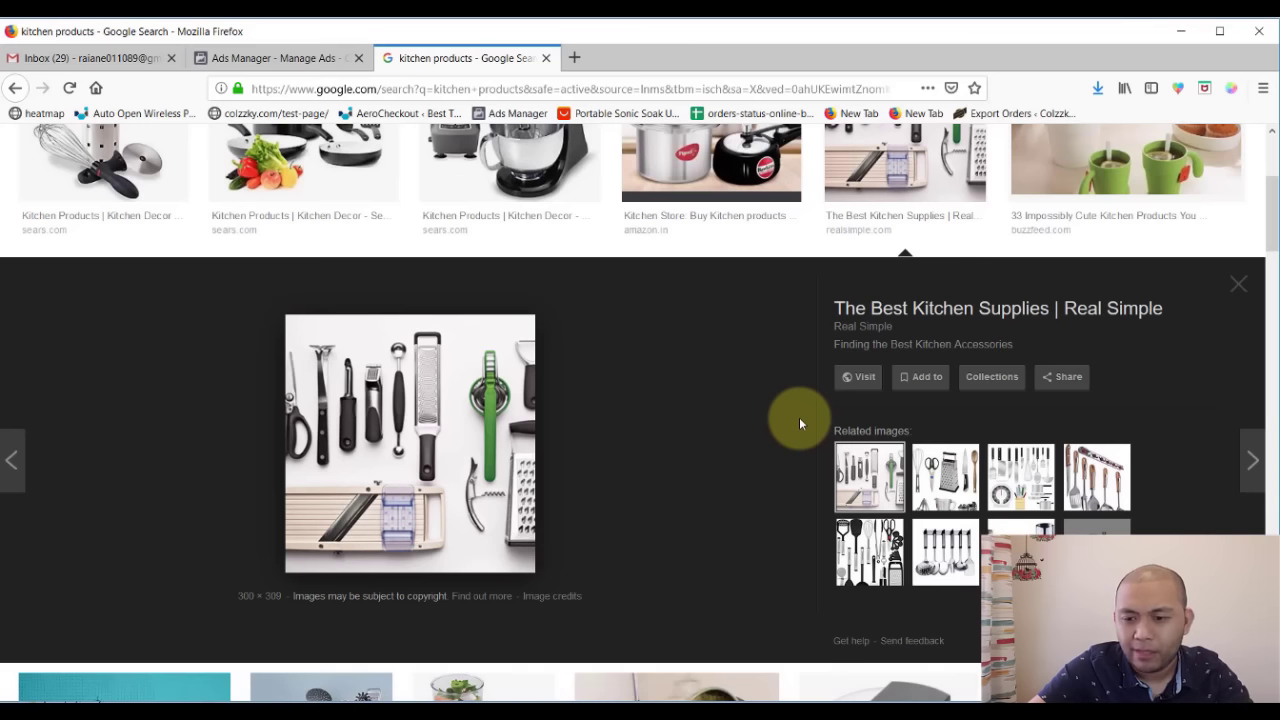
{"action": "left_click", "coordinate": [1019, 486]}
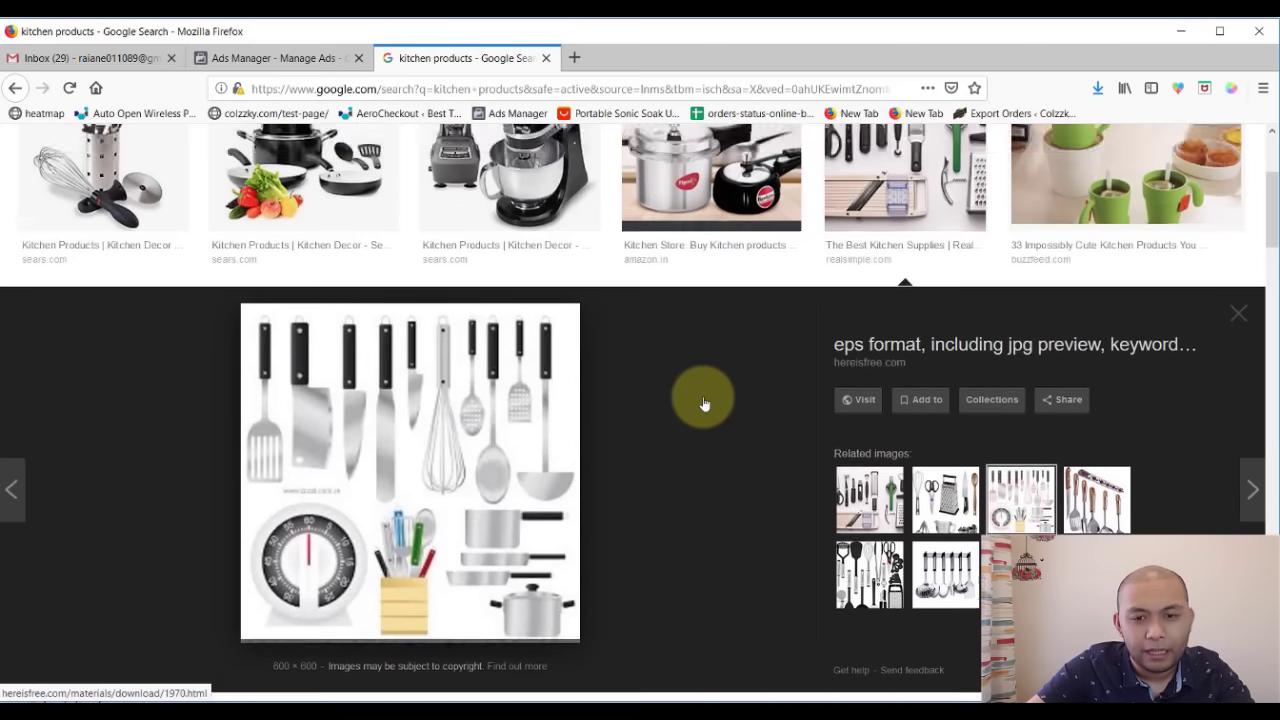
{"action": "scroll", "coordinate": [700, 394], "scroll_direction": "up", "scroll_amount": 3}
{"action": "left_click", "coordinate": [619, 220]}
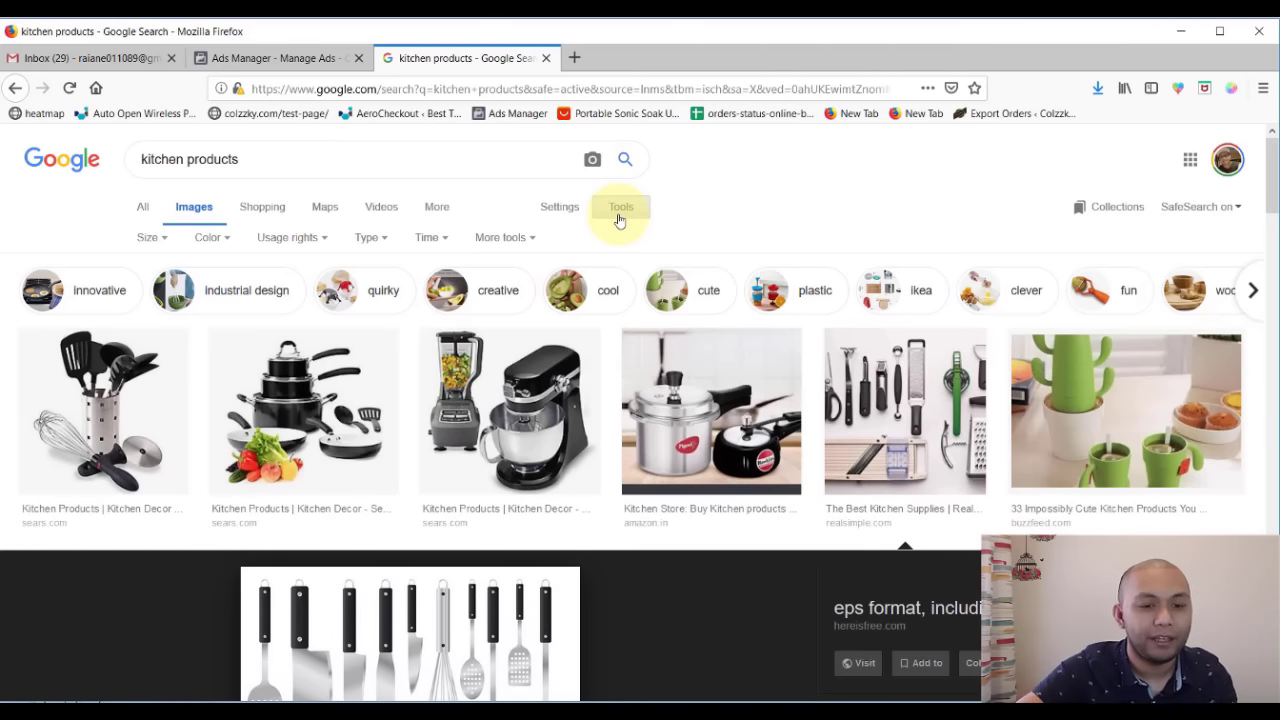
{"action": "left_click", "coordinate": [163, 240]}
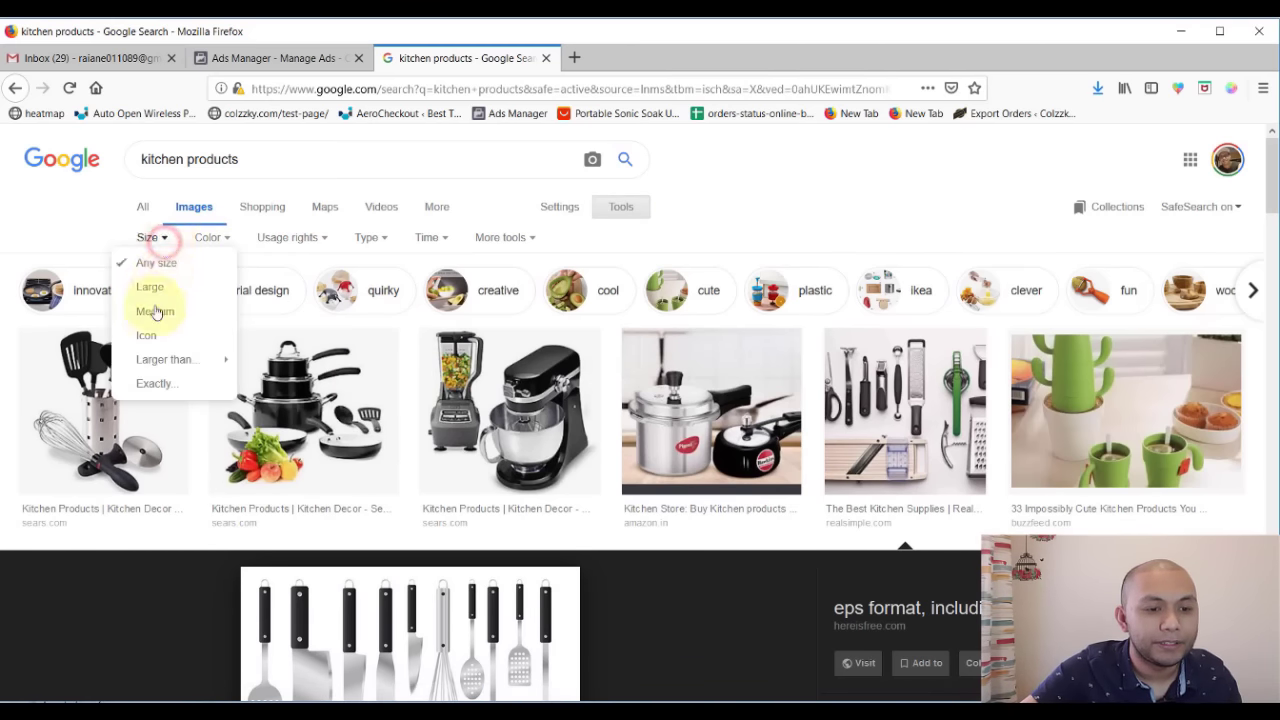
{"action": "left_click", "coordinate": [811, 229]}
{"action": "left_click", "coordinate": [330, 410]}
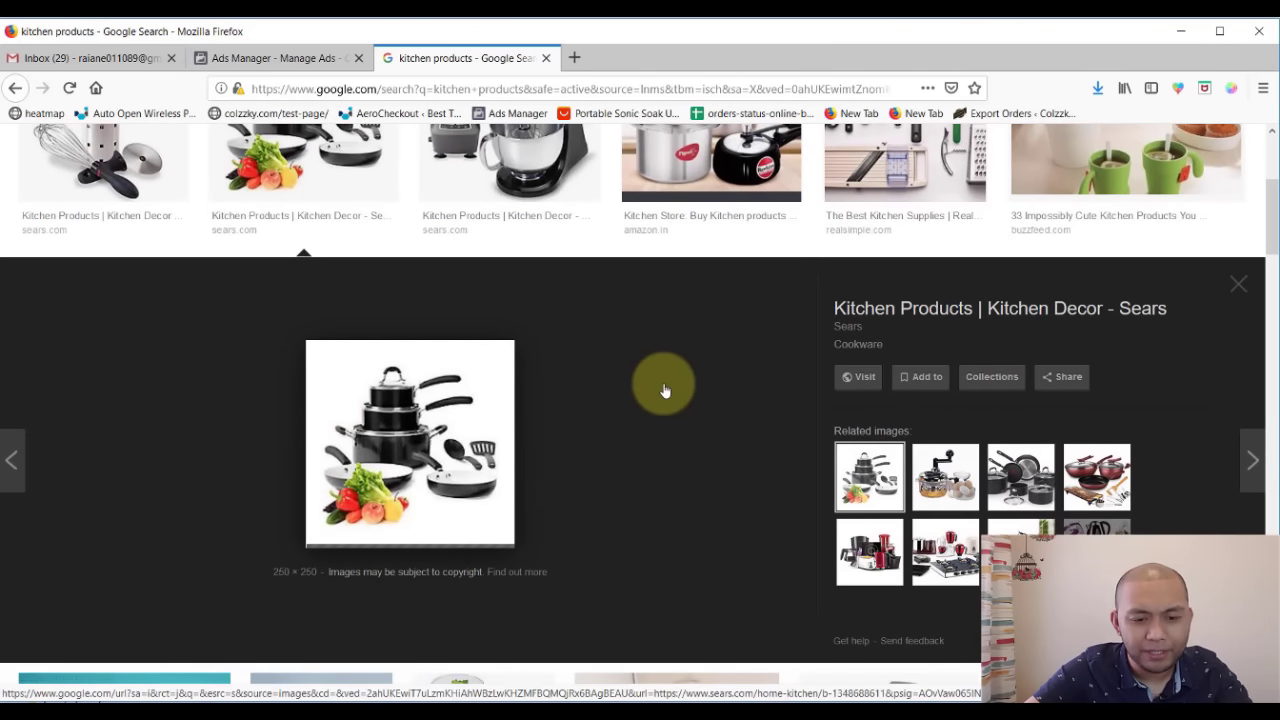
{"action": "left_click", "coordinate": [924, 467]}
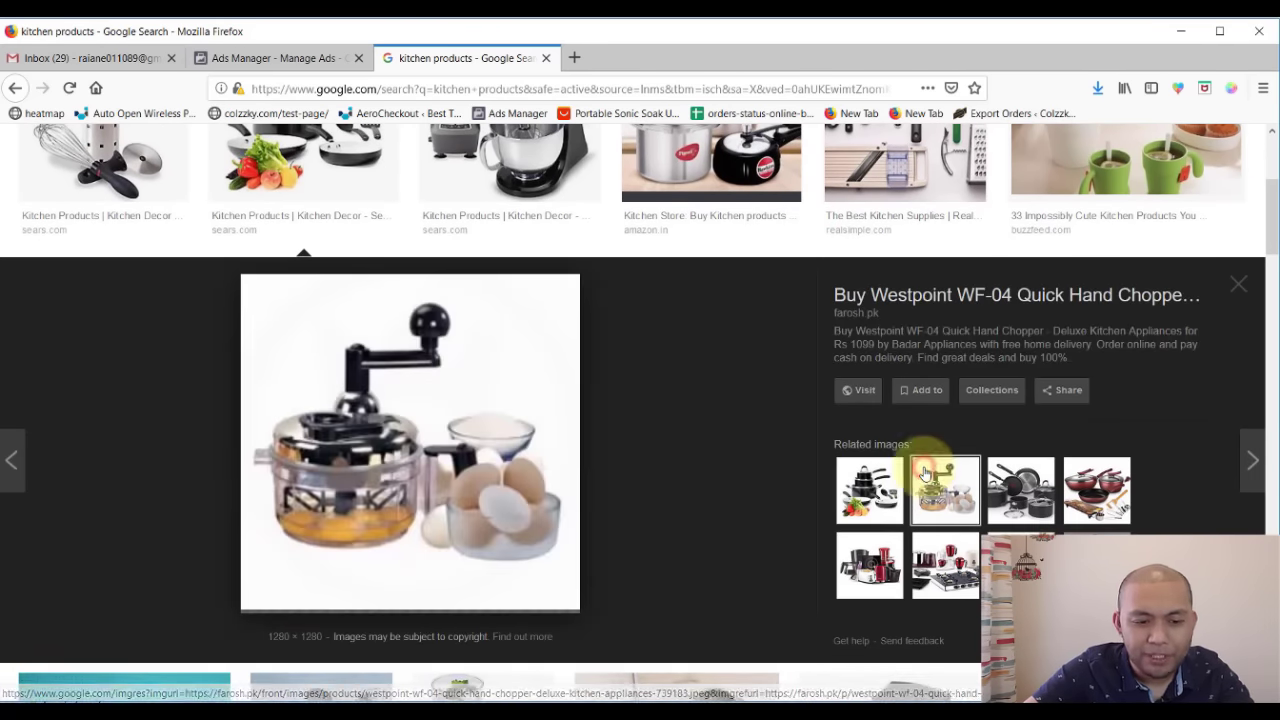
{"action": "scroll", "coordinate": [486, 396], "scroll_direction": "down", "scroll_amount": 1}
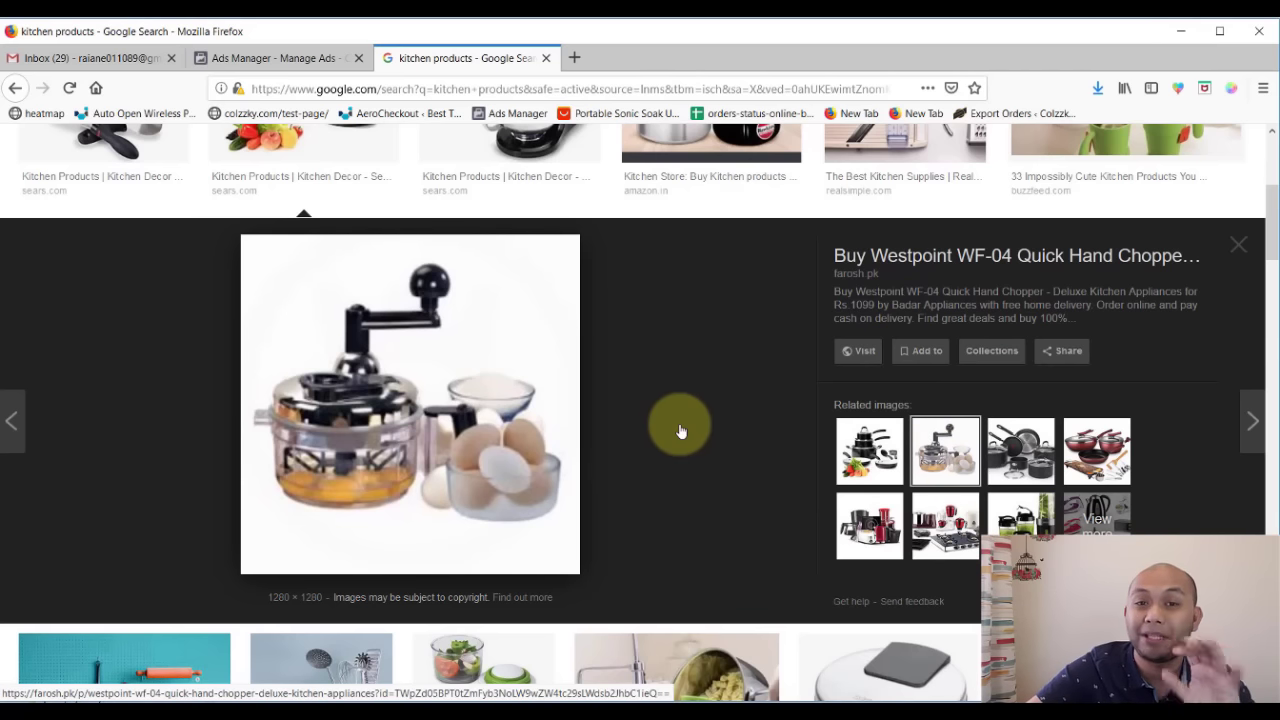
- Open the chopper image and the black pans image's source page from the results
{"action": "right_click", "coordinate": [398, 418]}
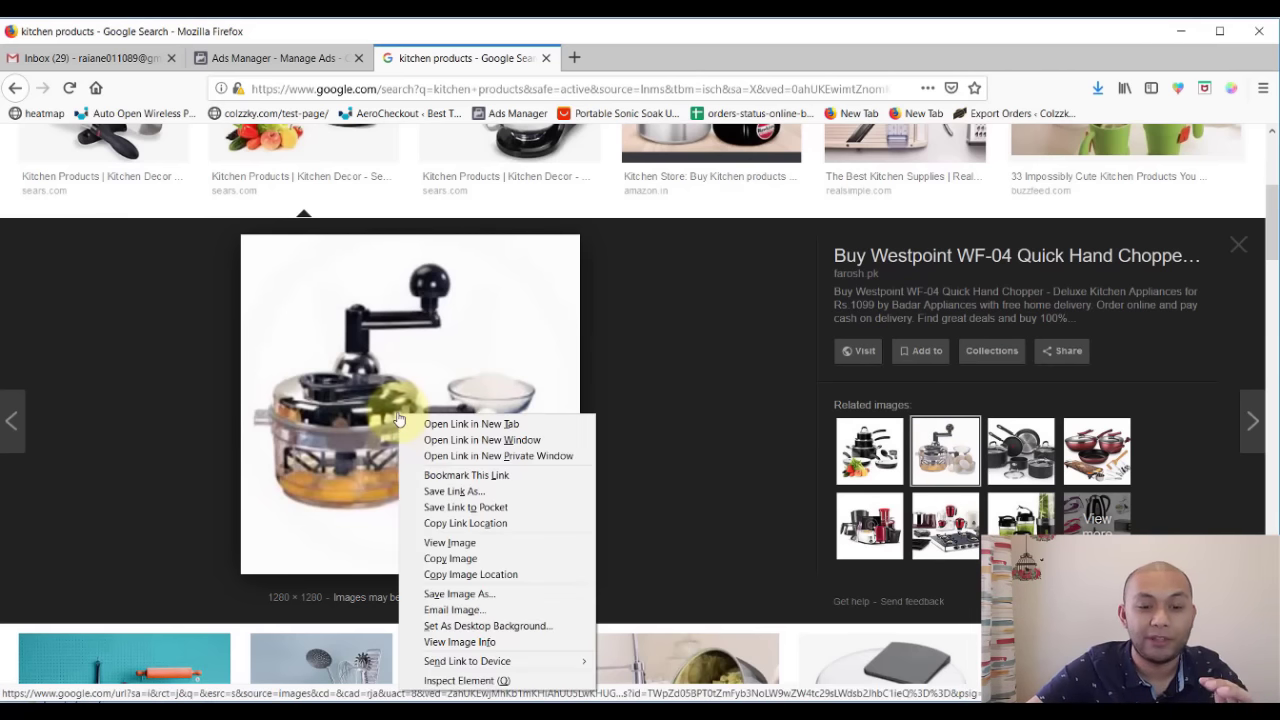
{"action": "left_click", "coordinate": [474, 543]}
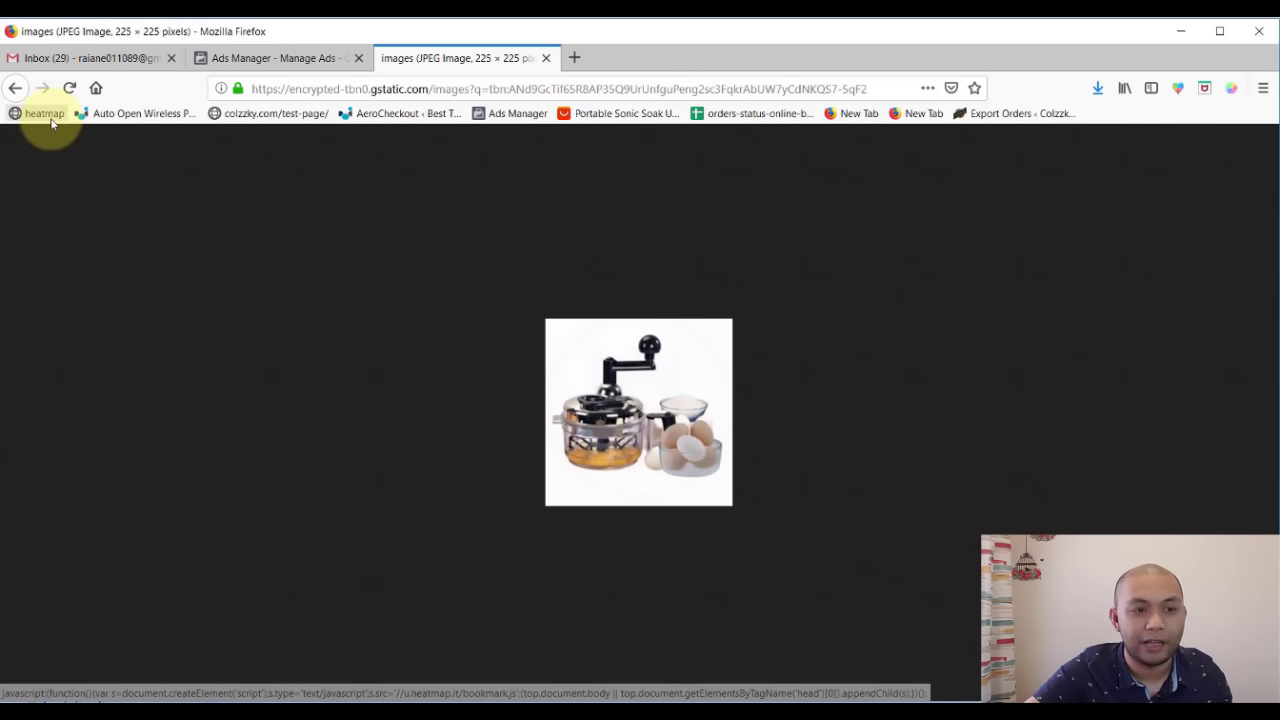
{"action": "left_click", "coordinate": [15, 88]}
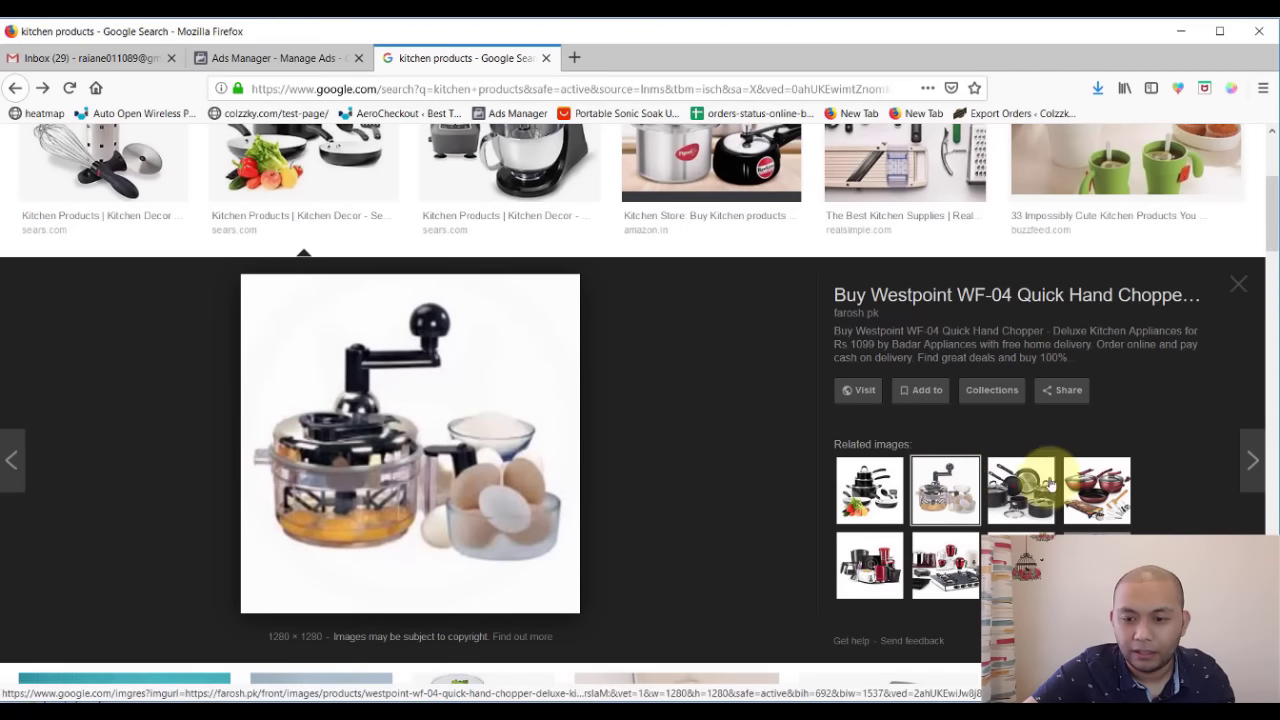
{"action": "left_click", "coordinate": [1040, 485]}
{"action": "right_click", "coordinate": [482, 453]}
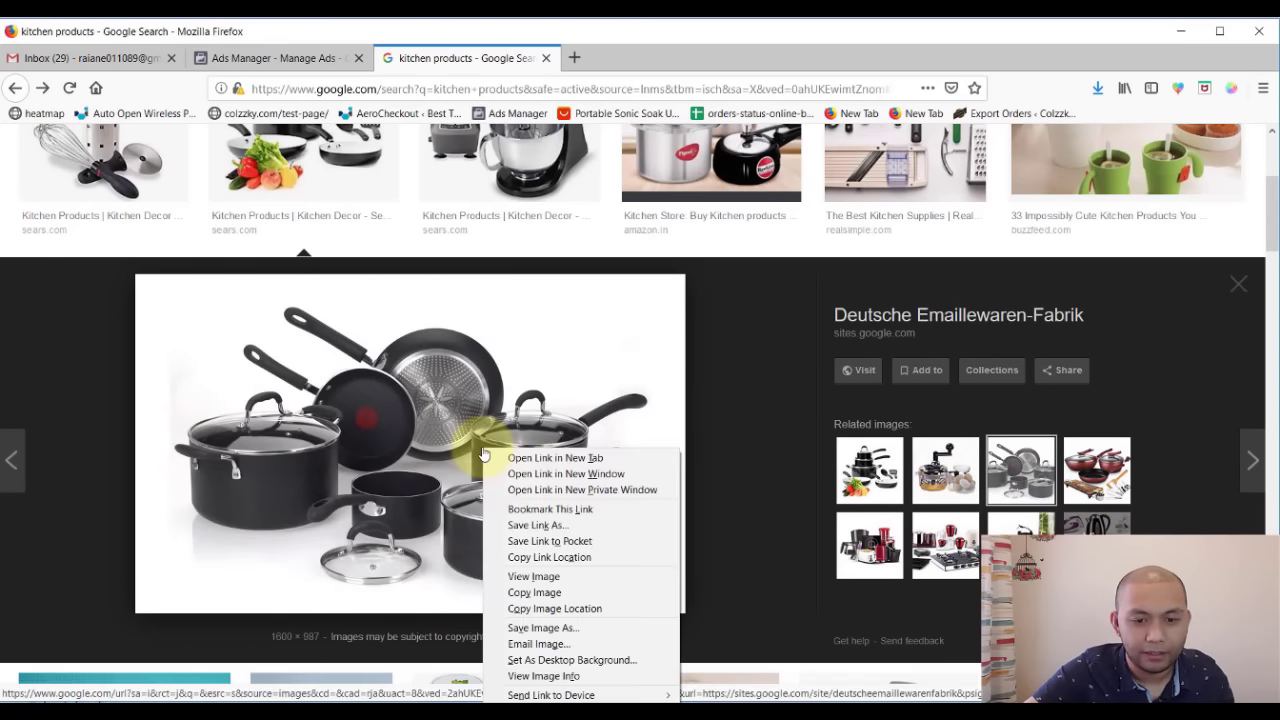
{"action": "left_click", "coordinate": [392, 435]}
{"action": "right_click", "coordinate": [394, 438]}
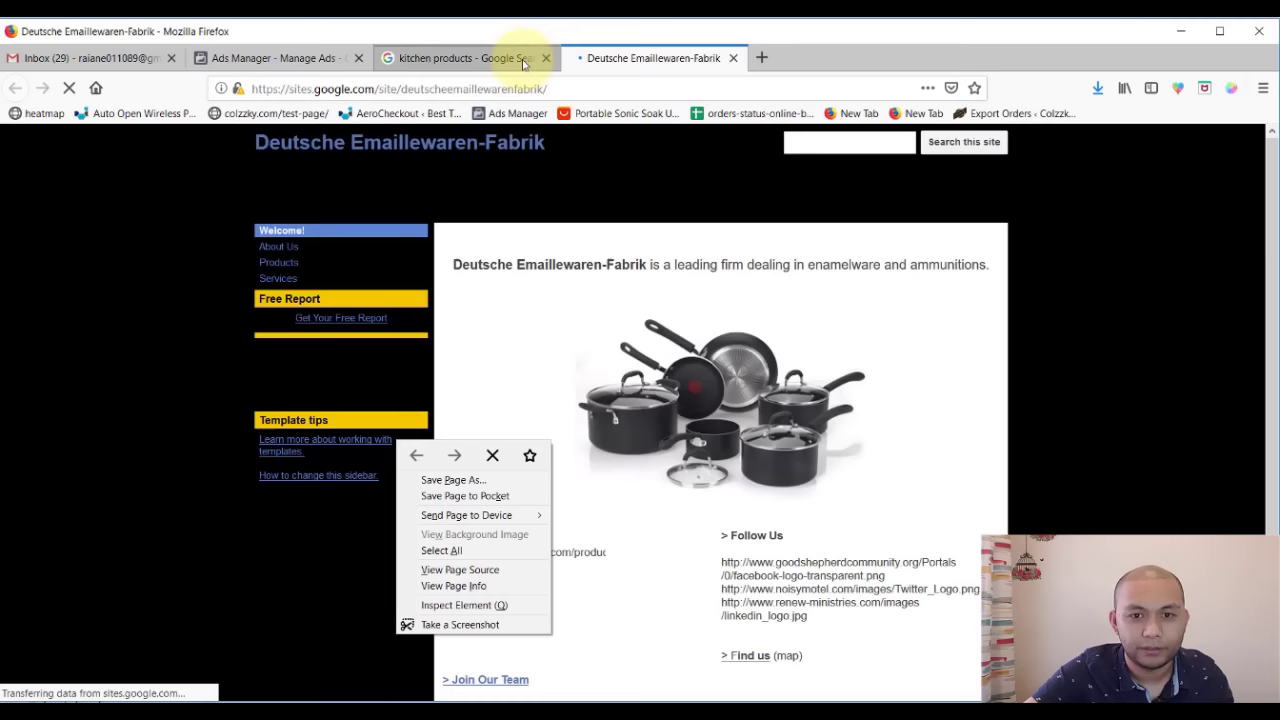
{"action": "left_click", "coordinate": [480, 58]}
- Save the full-size black cookware photo as professional.jpg and return to Ads Manager
{"action": "right_click", "coordinate": [510, 434]}
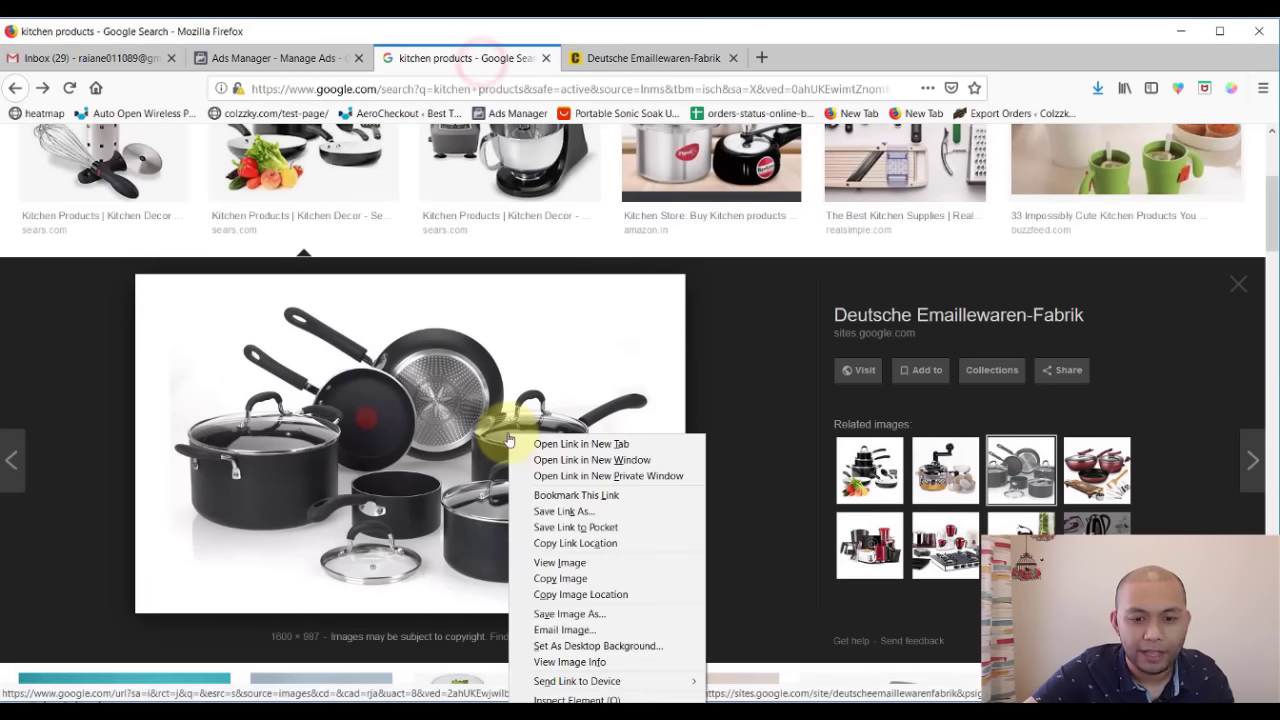
{"action": "left_click", "coordinate": [562, 566]}
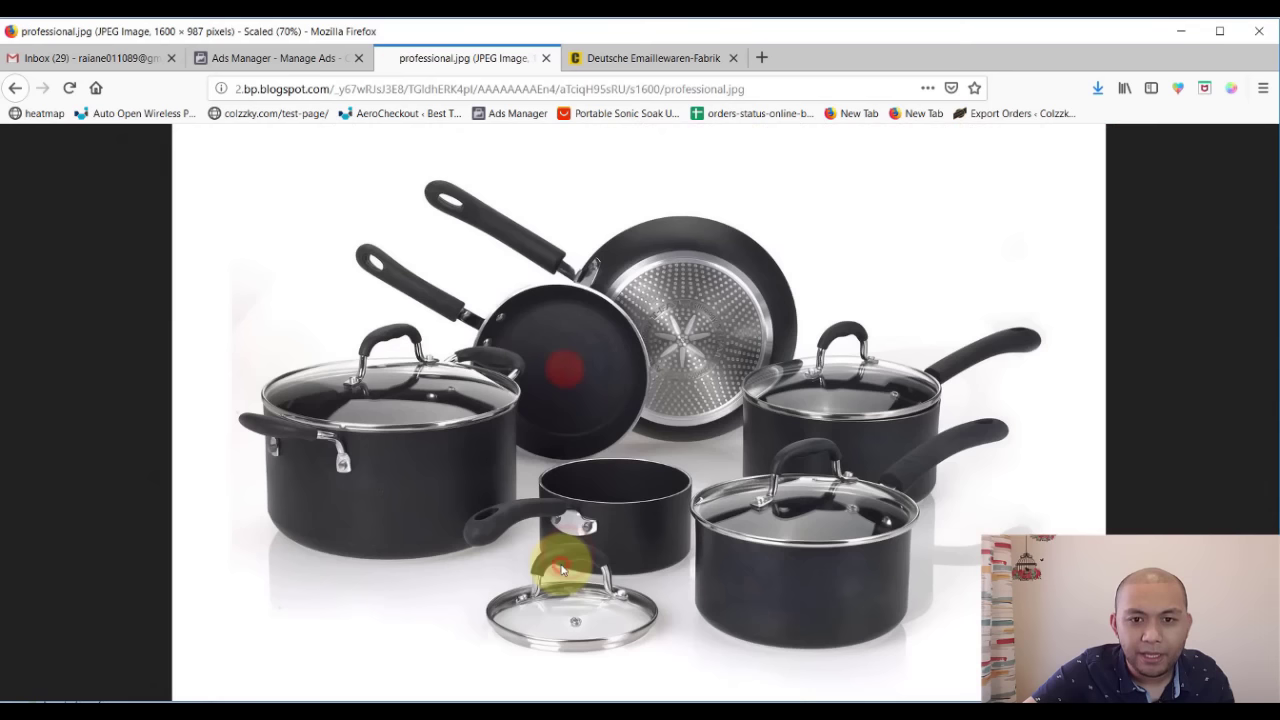
{"action": "right_click", "coordinate": [548, 354]}
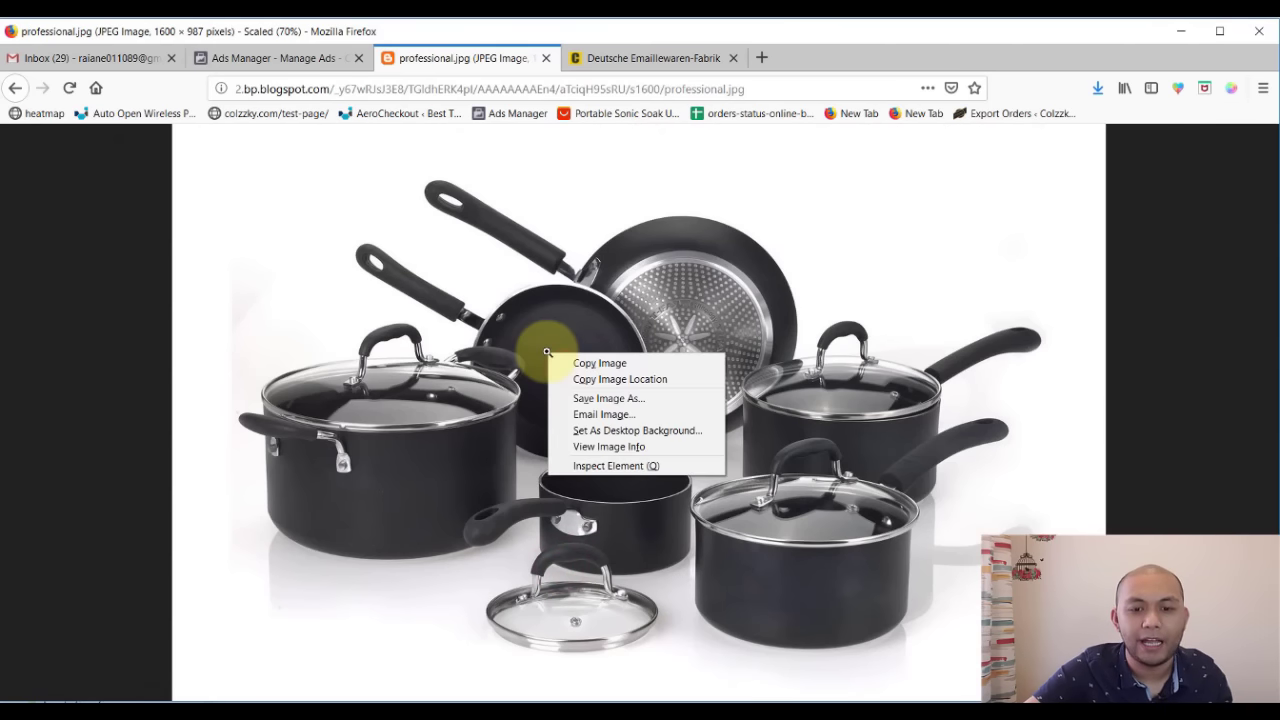
{"action": "left_click", "coordinate": [609, 398]}
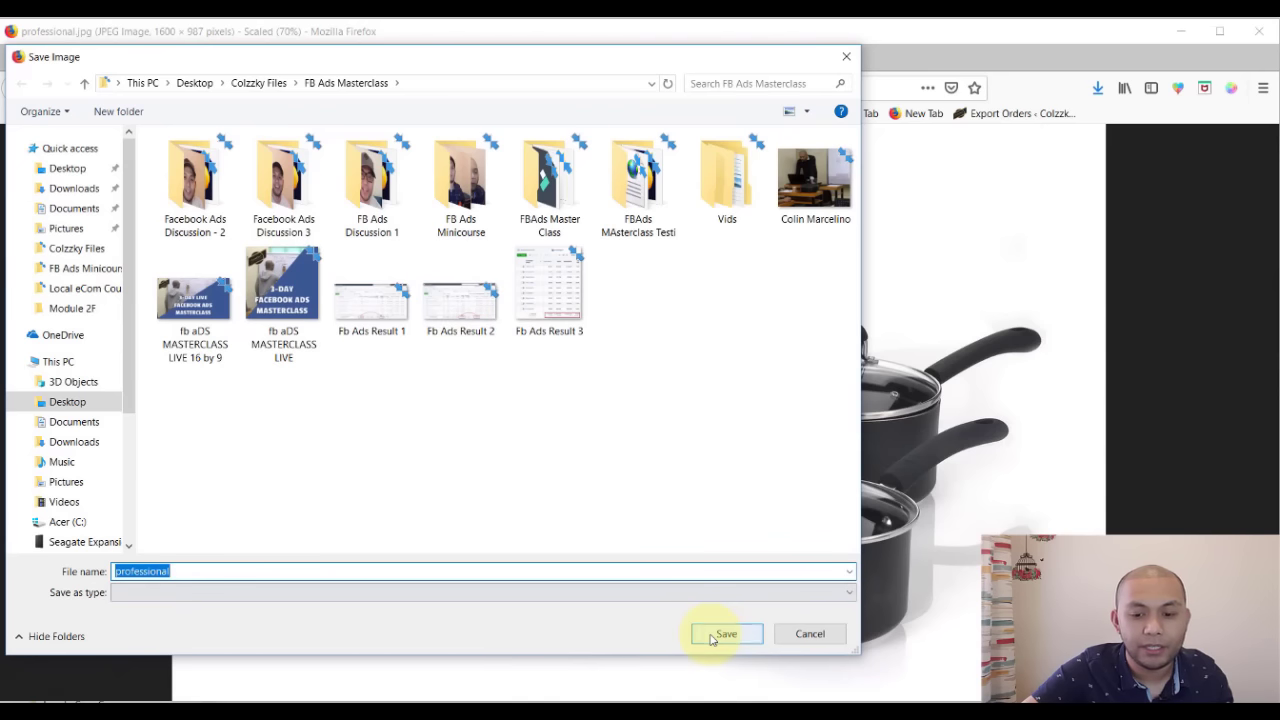
{"action": "left_click", "coordinate": [716, 634]}
{"action": "left_click", "coordinate": [318, 60]}
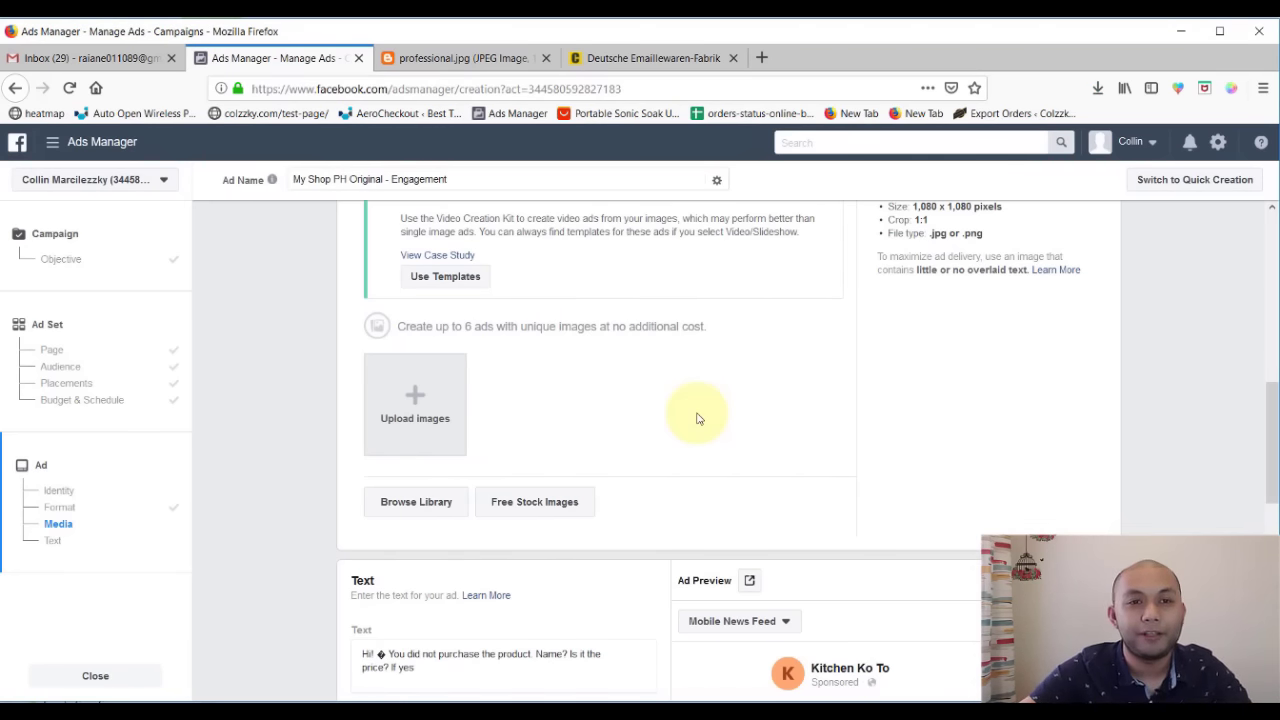
- Upload professional.jpg from Downloads as Ad 1's image and scroll to the ad preview
{"action": "left_click", "coordinate": [435, 430]}
{"action": "left_click", "coordinate": [90, 189]}
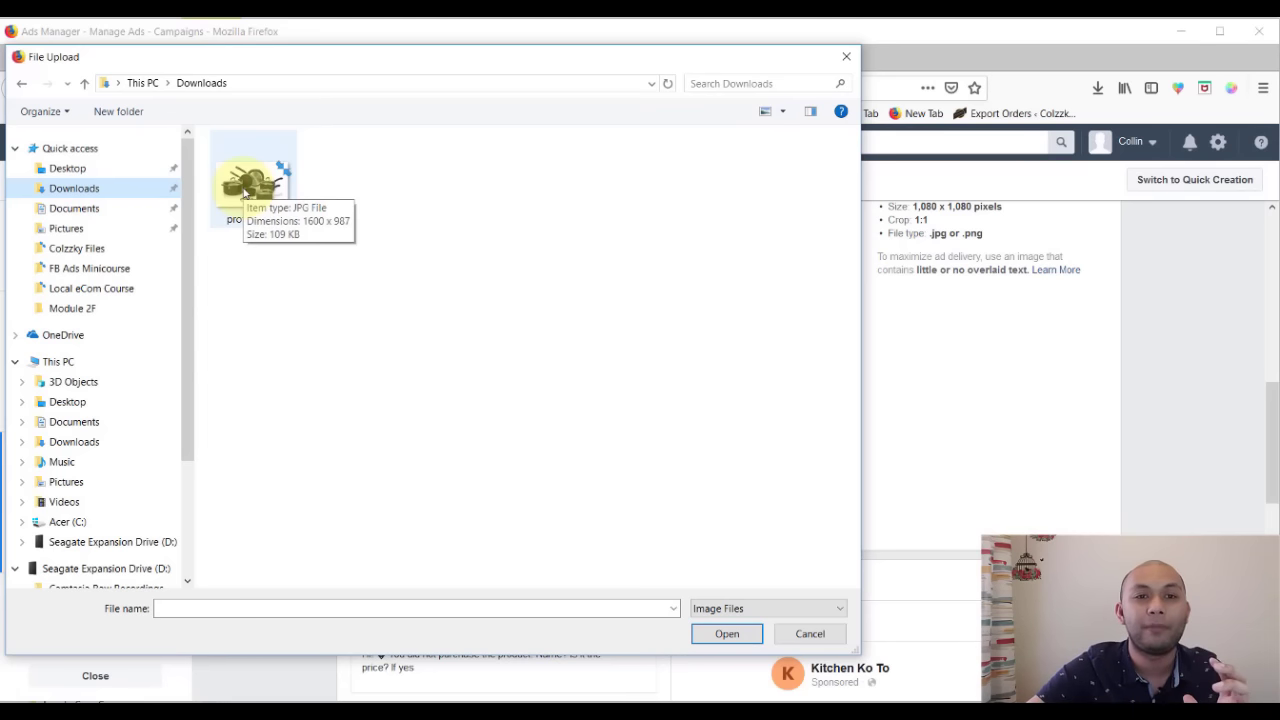
{"action": "double_click", "coordinate": [246, 186]}
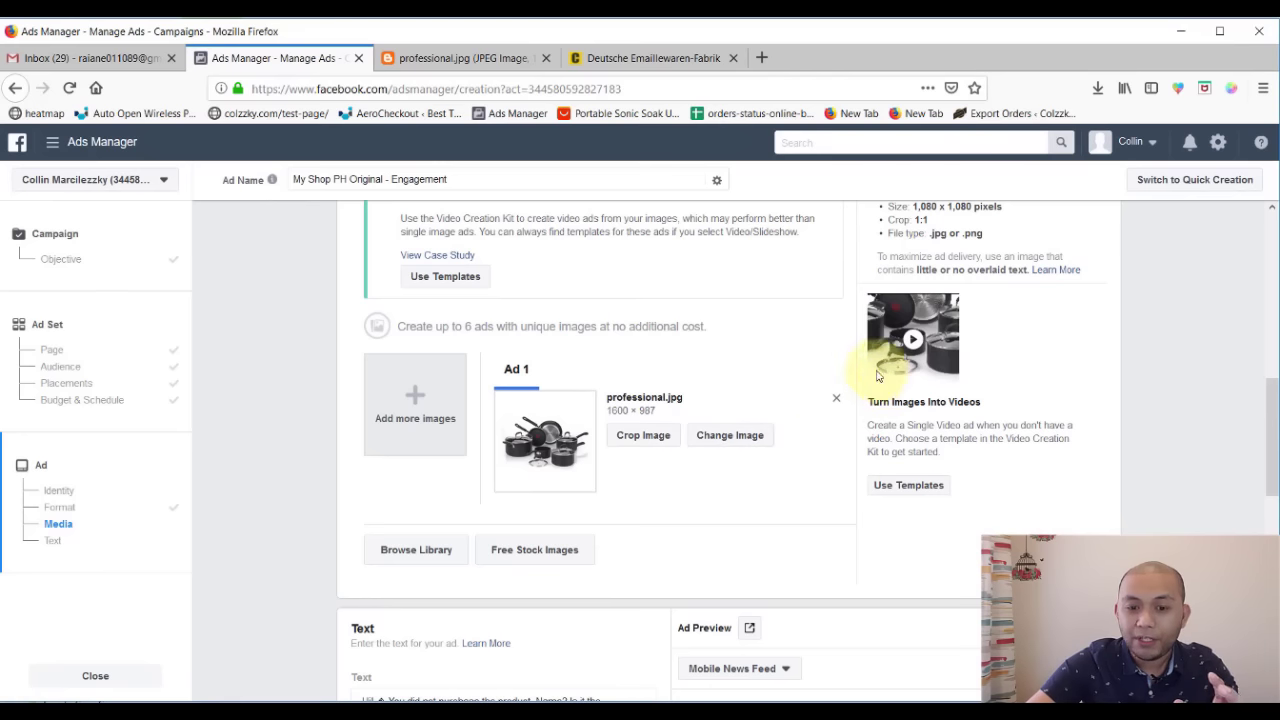
{"action": "scroll", "coordinate": [611, 394], "scroll_direction": "up", "scroll_amount": 4}
{"action": "scroll", "coordinate": [543, 497], "scroll_direction": "down", "scroll_amount": 2}
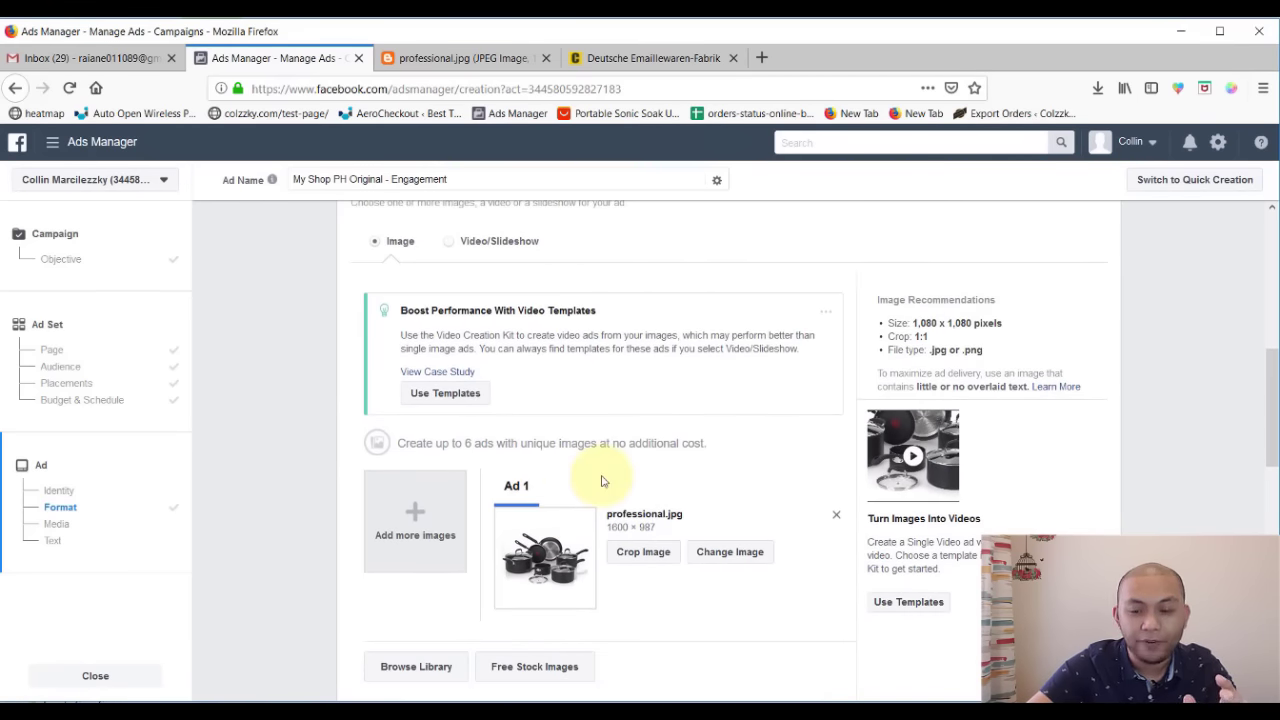
{"action": "scroll", "coordinate": [601, 481], "scroll_direction": "up", "scroll_amount": 3}
{"action": "scroll", "coordinate": [601, 481], "scroll_direction": "down", "scroll_amount": 8}
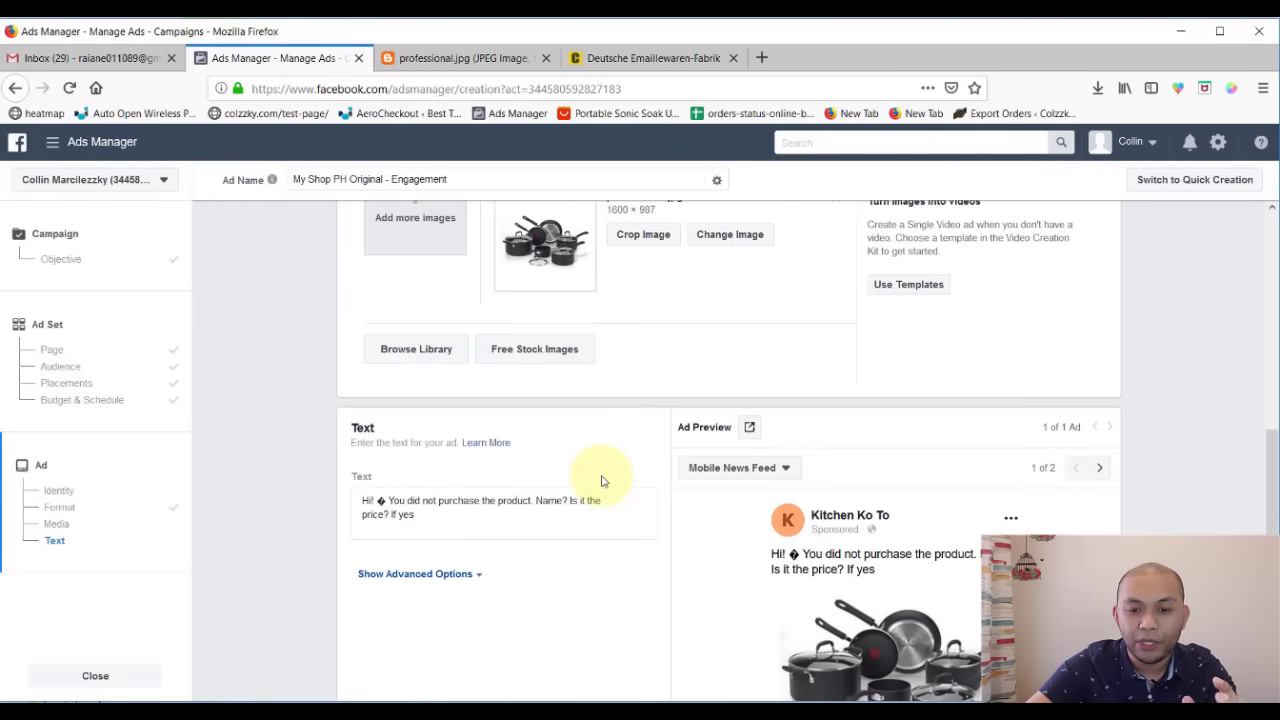
{"action": "scroll", "coordinate": [601, 481], "scroll_direction": "down", "scroll_amount": 3}
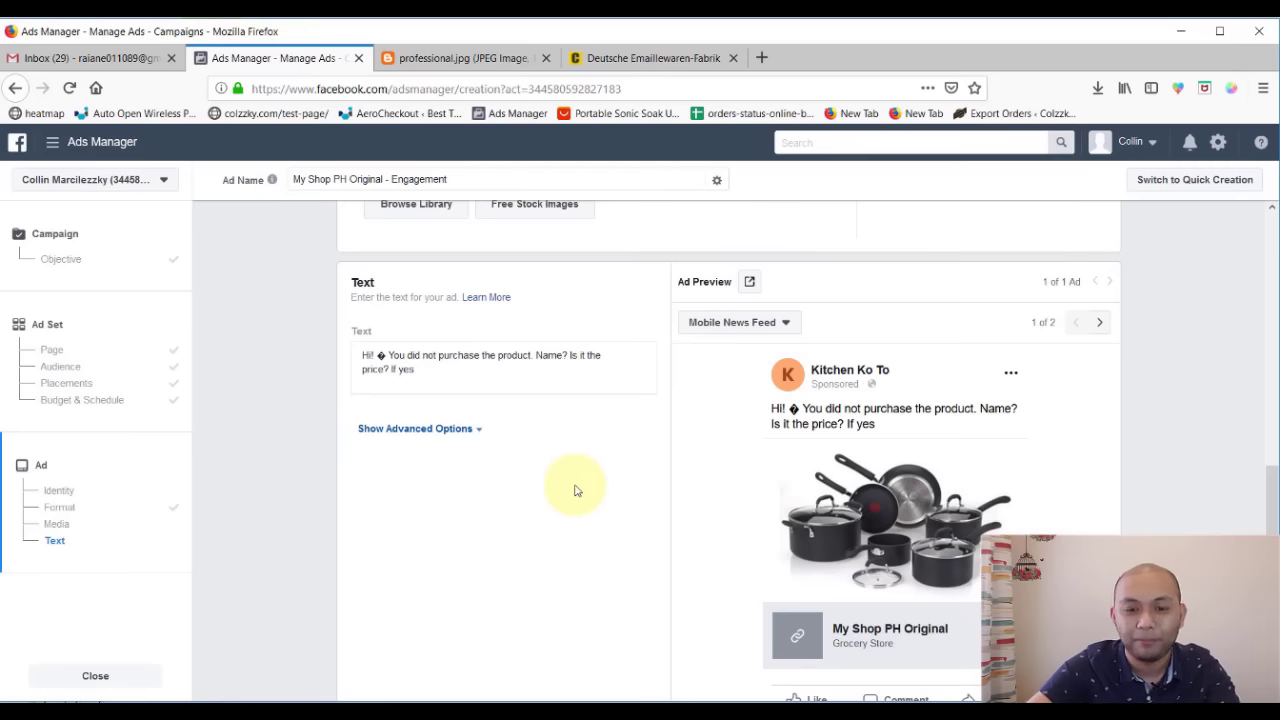
- Check that the professional.jpg image is still set, then select all of the old ad text
{"action": "scroll", "coordinate": [575, 490], "scroll_direction": "up", "scroll_amount": 5}
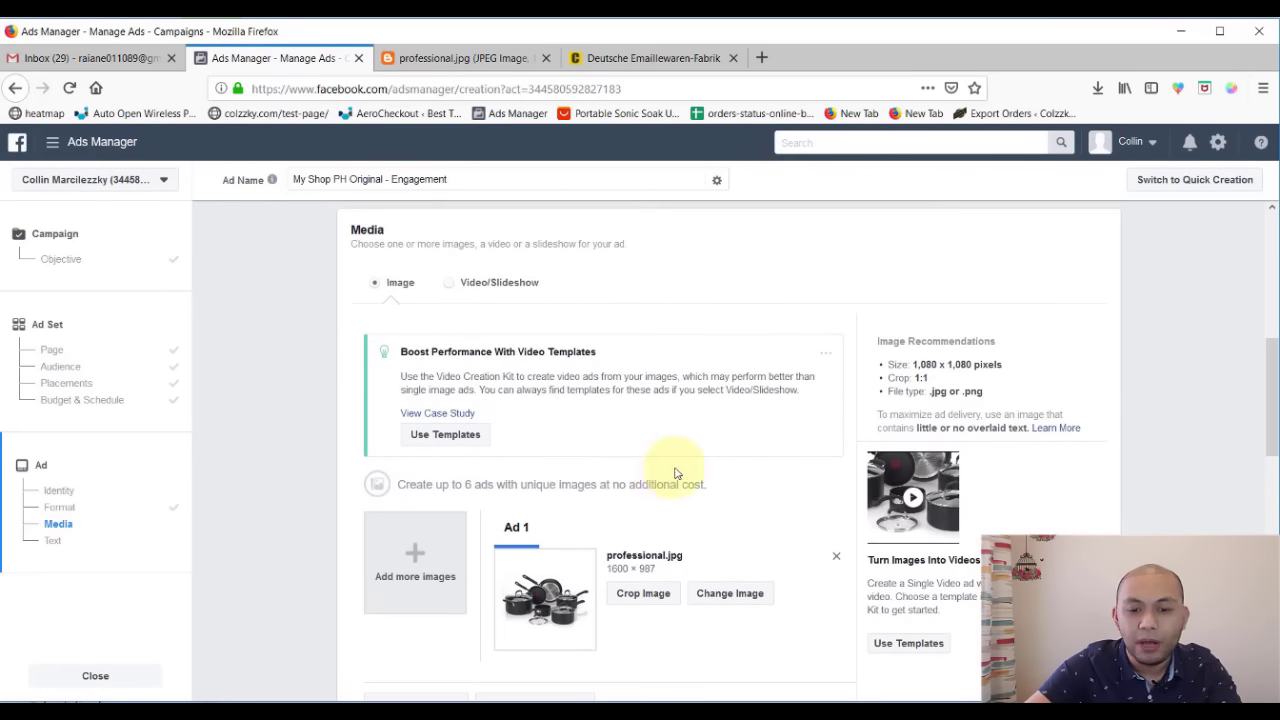
{"action": "scroll", "coordinate": [680, 468], "scroll_direction": "down", "scroll_amount": 2}
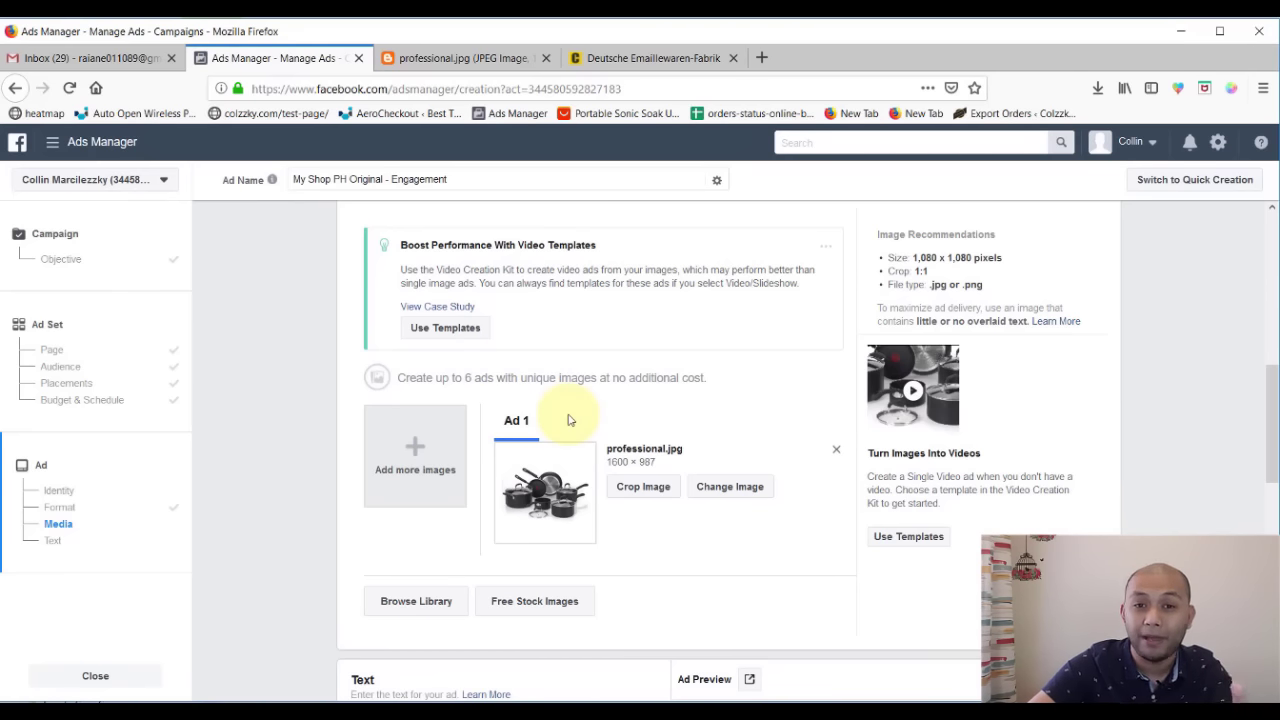
{"action": "scroll", "coordinate": [568, 420], "scroll_direction": "down", "scroll_amount": 6}
{"action": "left_click", "coordinate": [481, 414]}
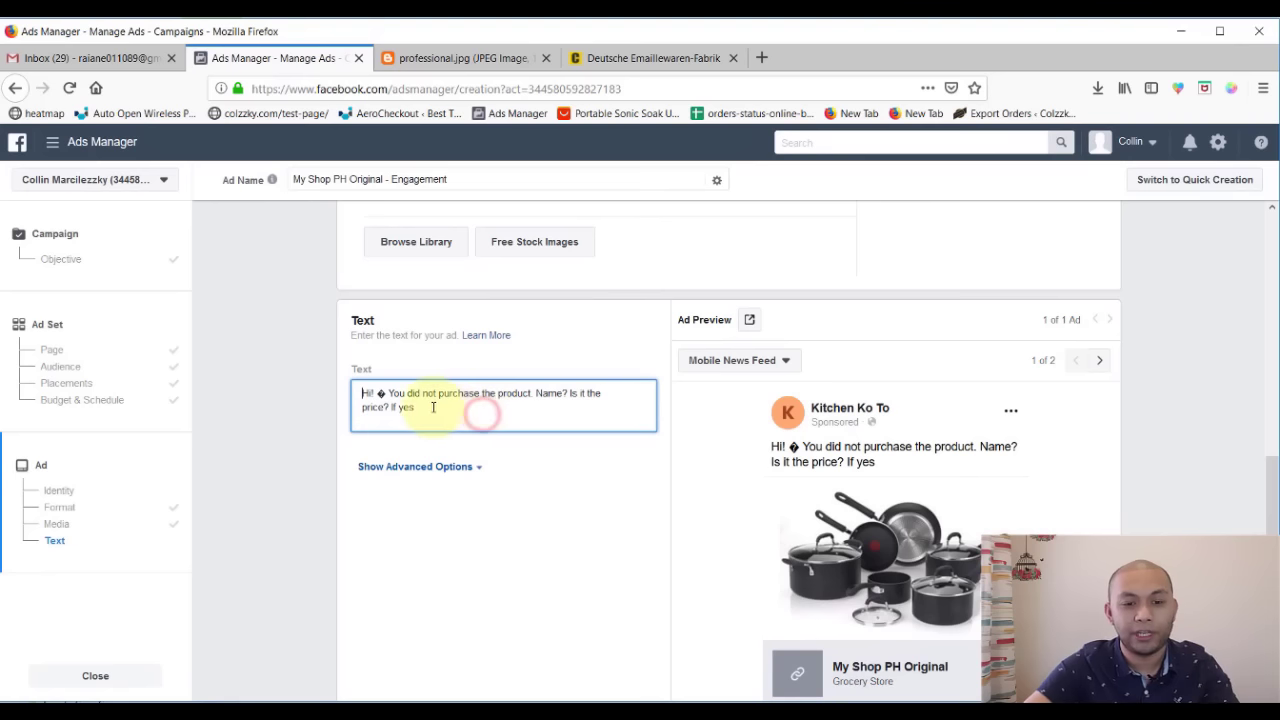
{"action": "key", "text": "ctrl+a"}
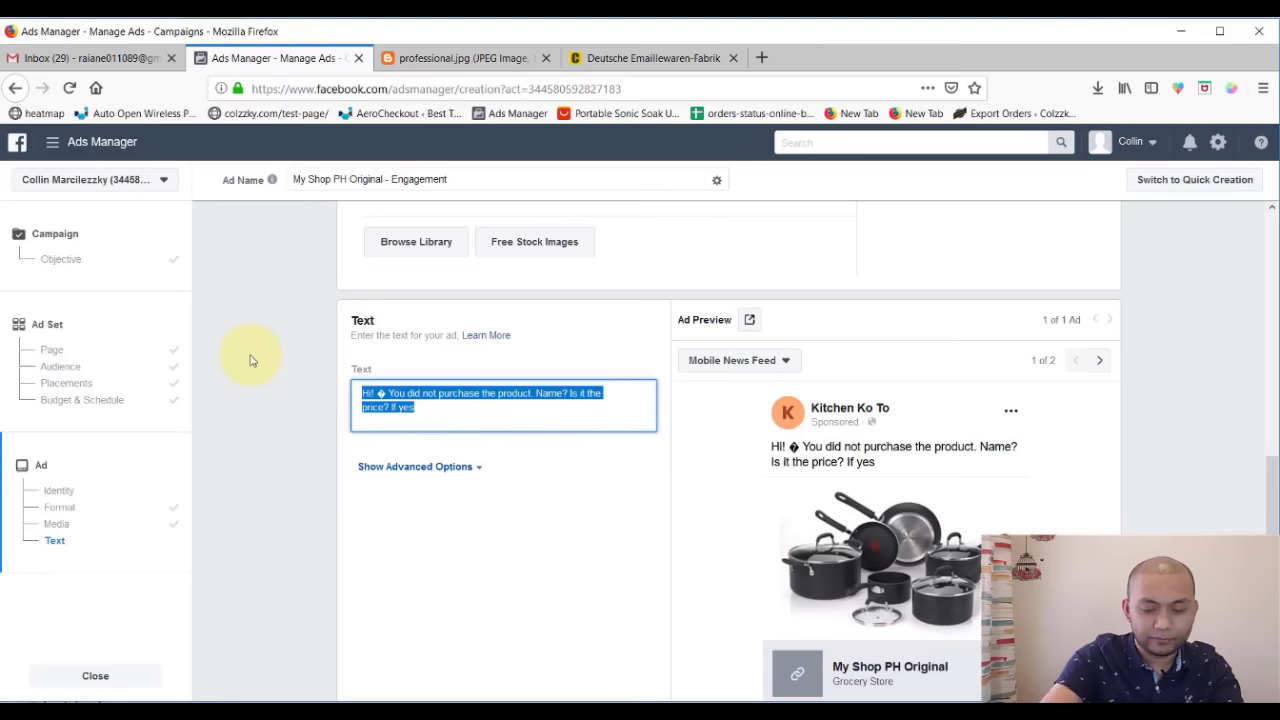
- Type 'Hey Kitchen loving people!', then delete it so the ad text is empty
{"action": "type", "text": "Hey"}
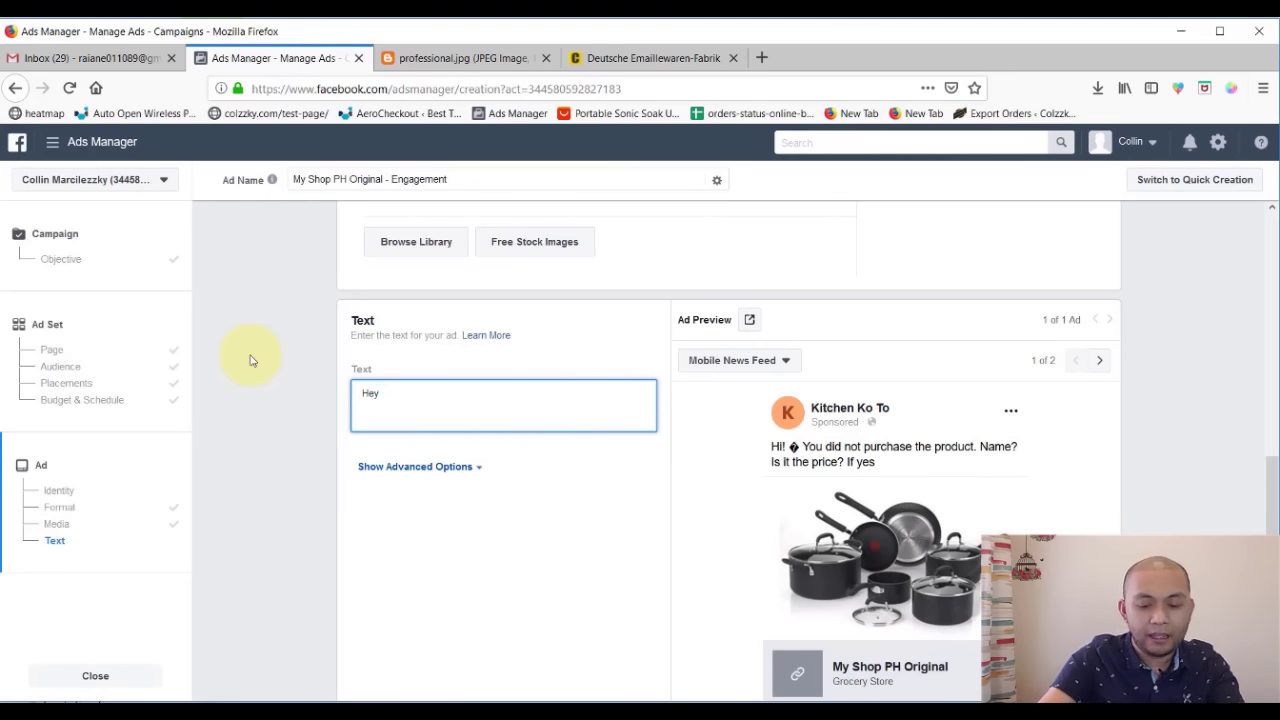
{"action": "type", "text": " Ki"}
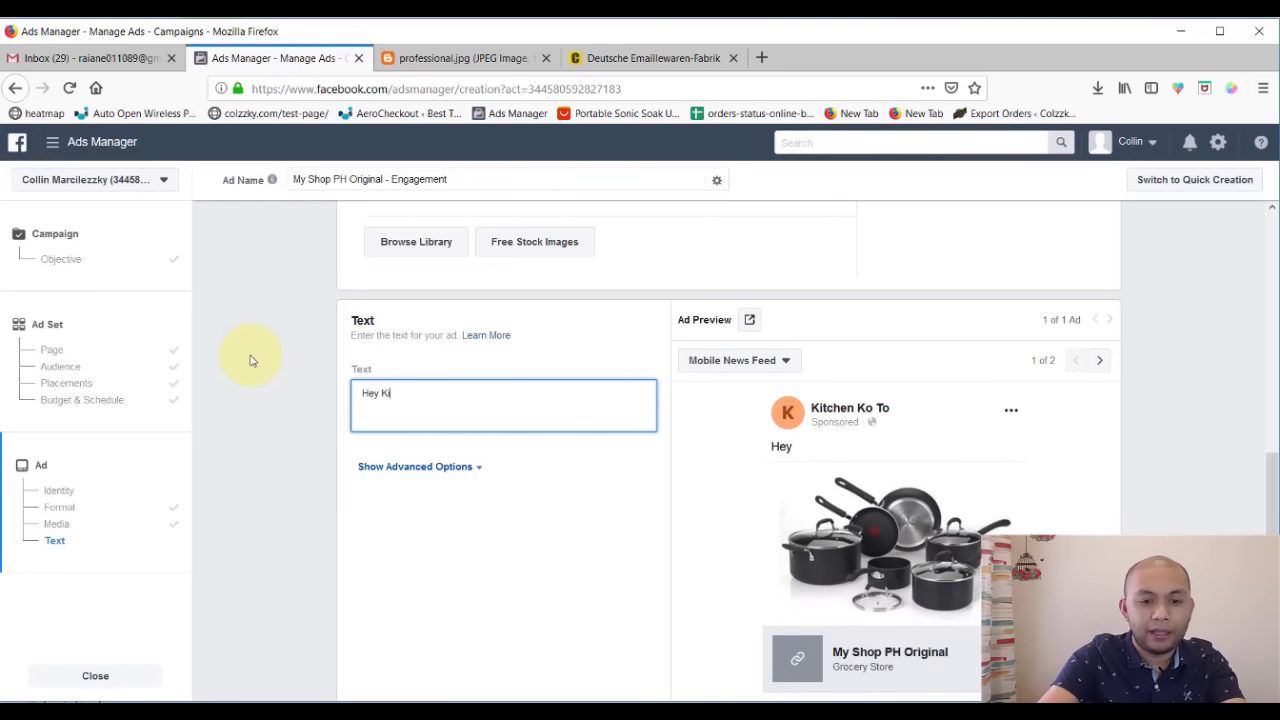
{"action": "type", "text": "tchen lov"}
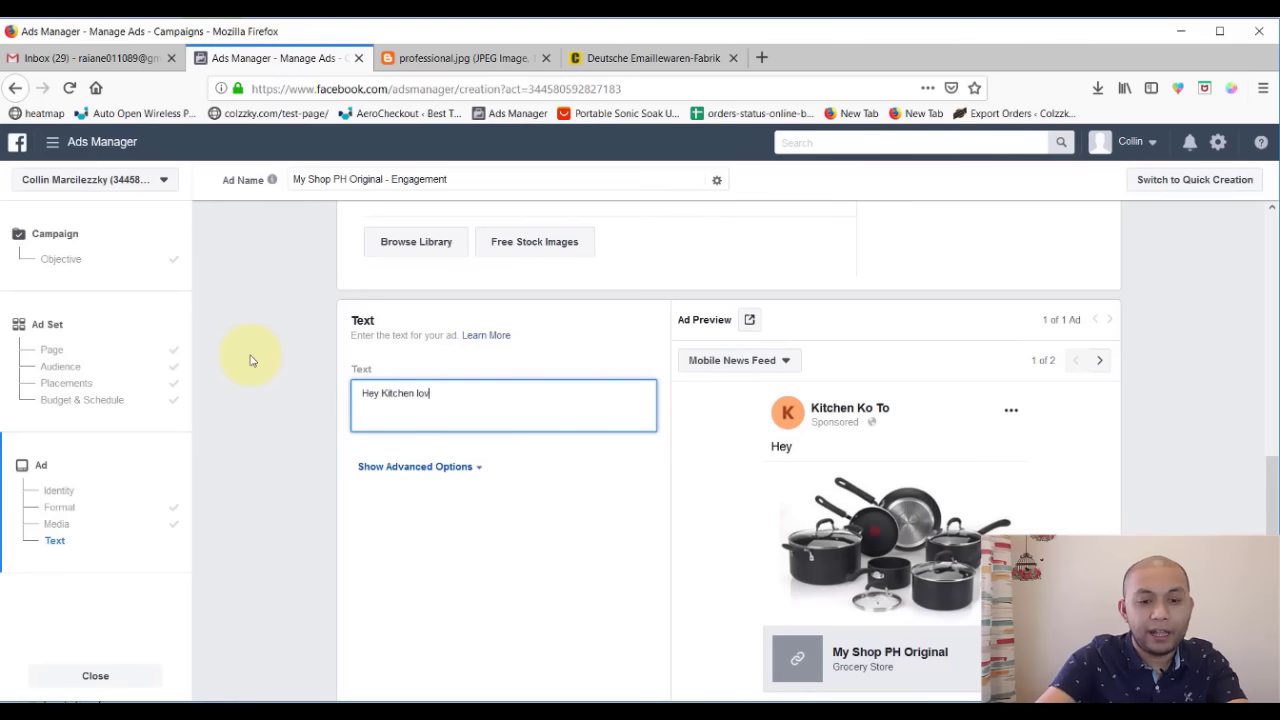
{"action": "type", "text": "ing"}
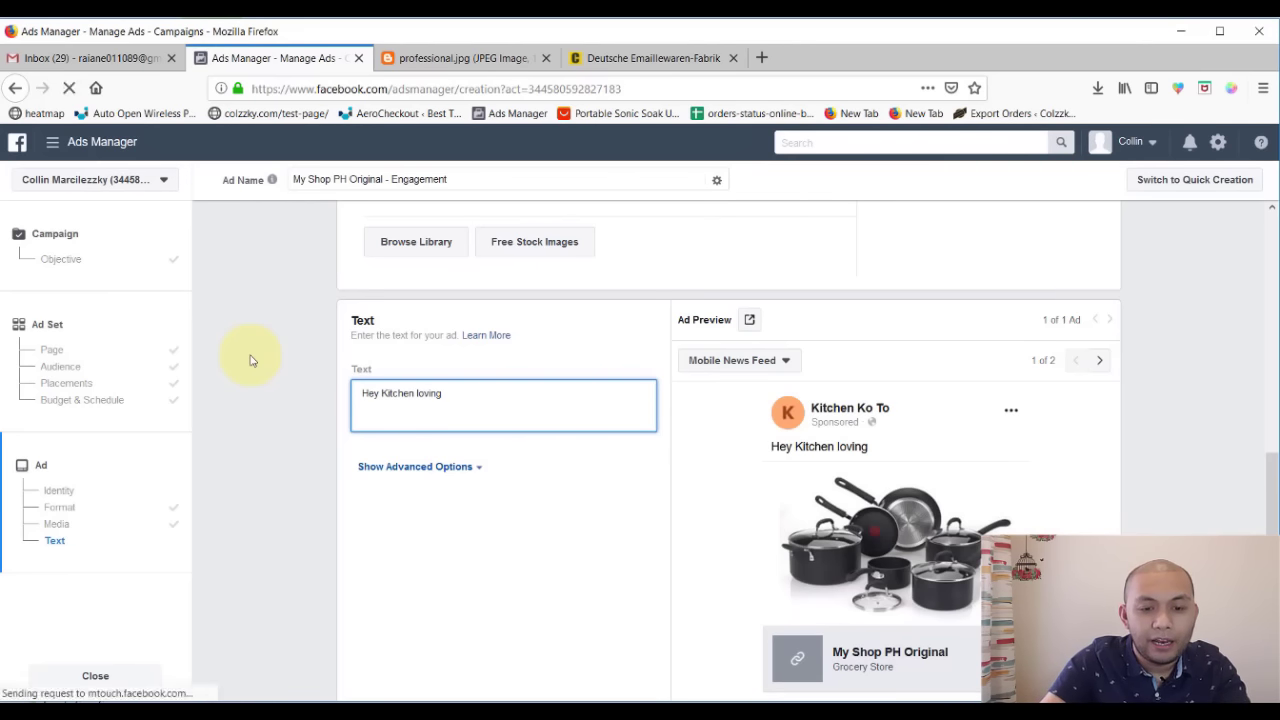
{"action": "type", "text": " people!"}
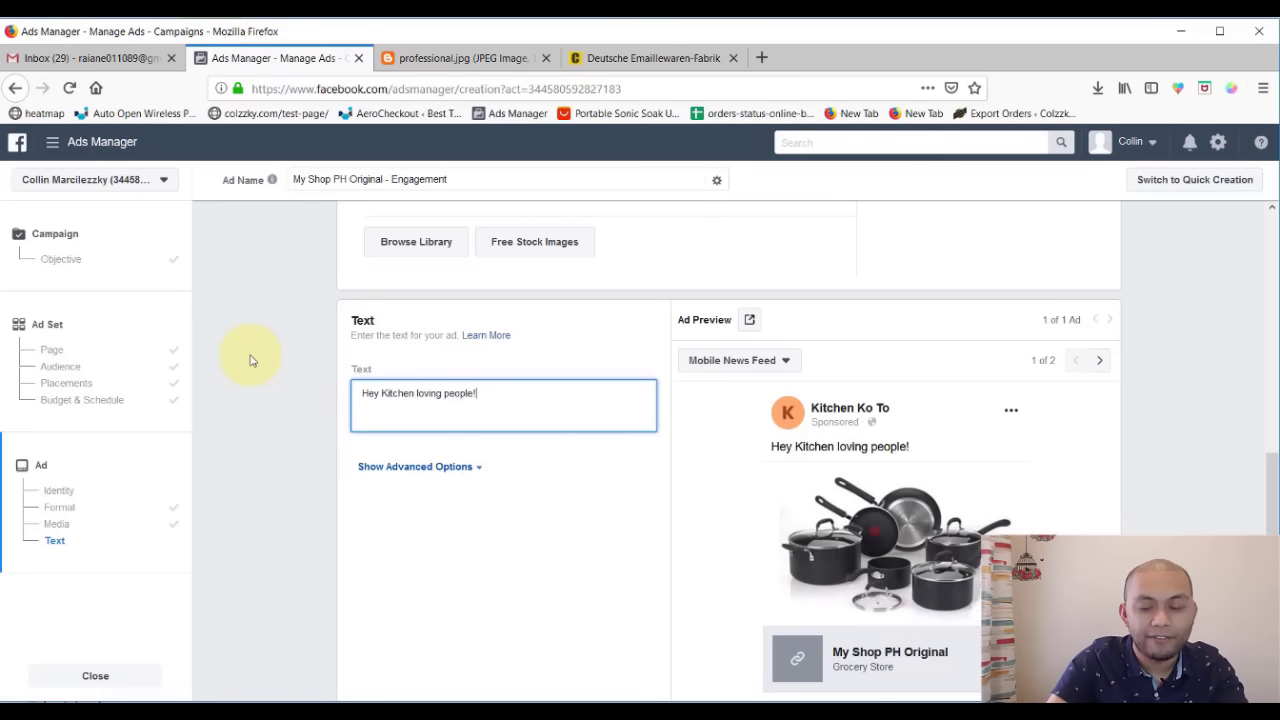
{"action": "key", "text": "Return"}
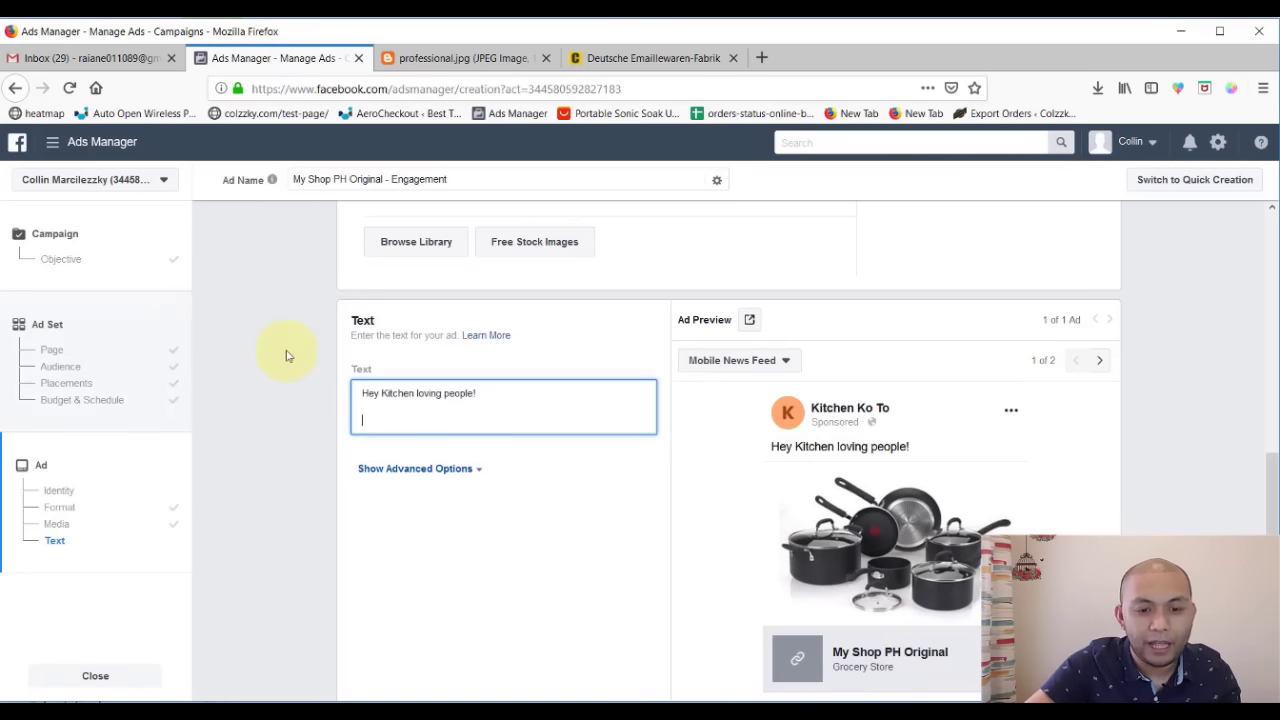
{"action": "left_click_drag", "start_coordinate": [381, 393], "coordinate": [642, 387]}
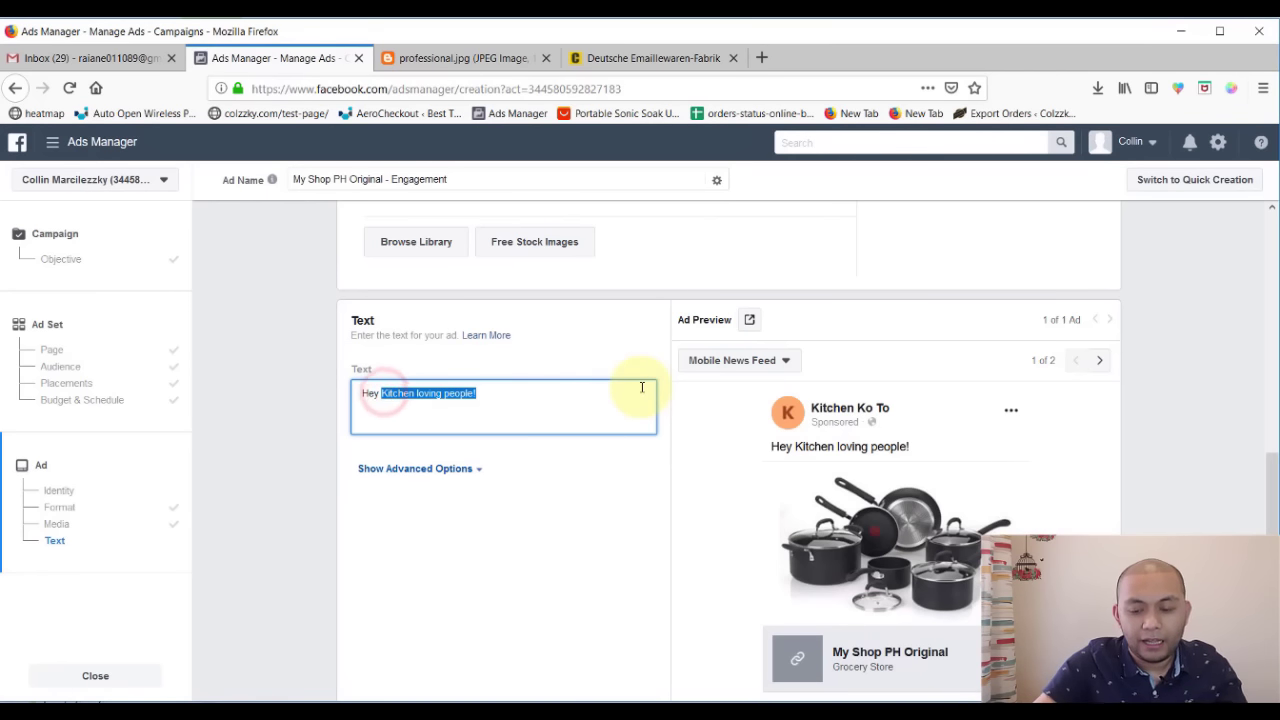
{"action": "key", "text": "BackSpace"}
{"action": "key", "text": "BackSpace"}
{"action": "key", "text": "BackSpace"}
{"action": "key", "text": "BackSpace"}
{"action": "key", "text": "BackSpace"}
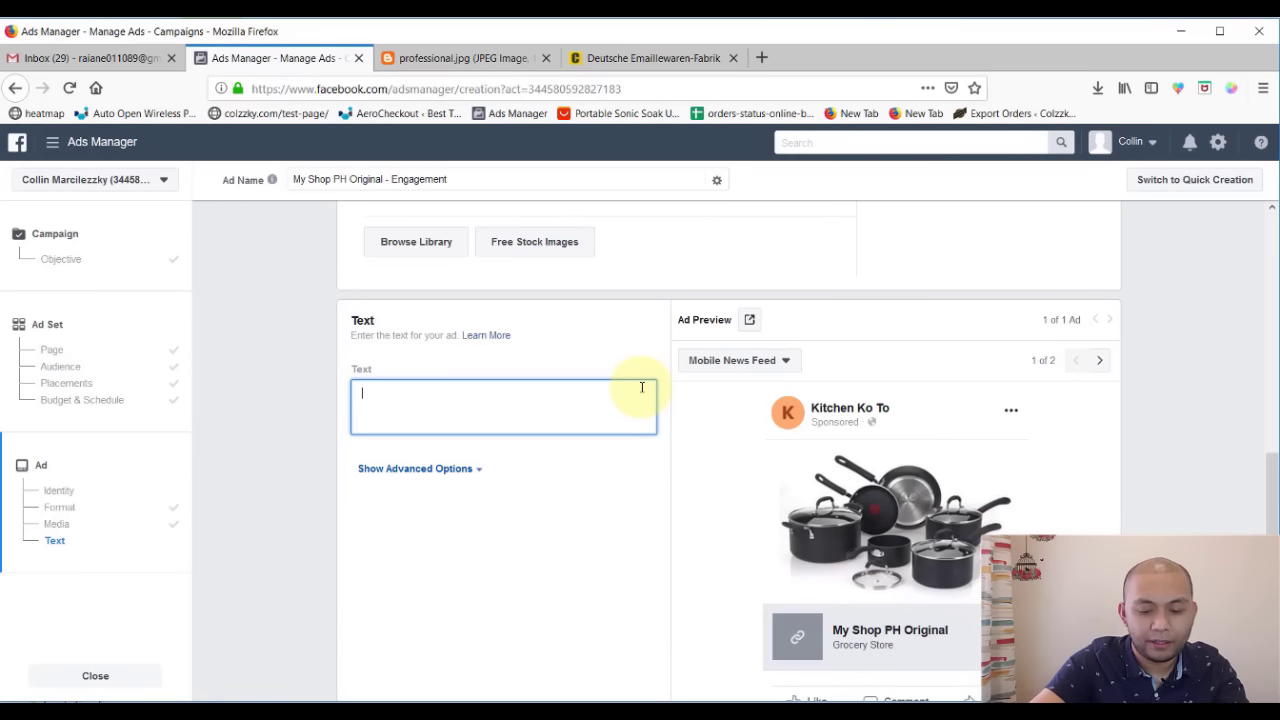
- Write 'Cooking is awesome!' as the first line of the ad text
{"action": "type", "text": "You"}
{"action": "key", "text": "BackSpace"}
{"action": "key", "text": "BackSpace"}
{"action": "key", "text": "BackSpace"}
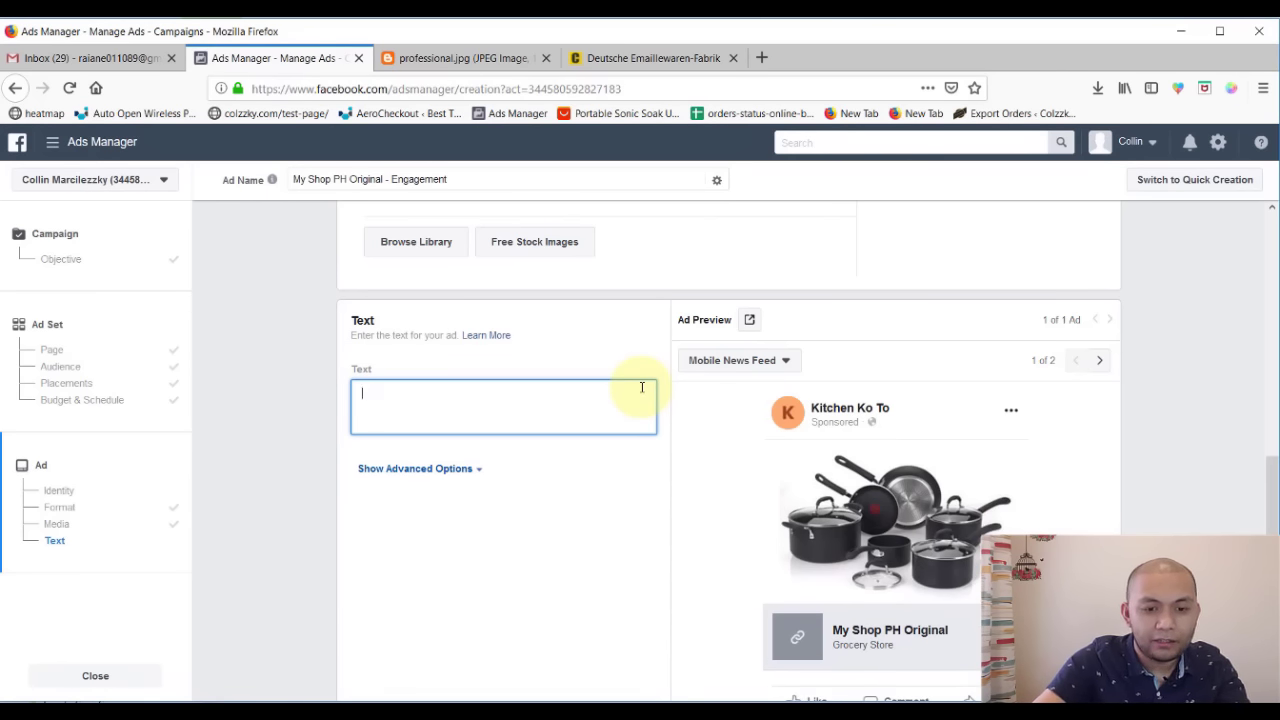
{"action": "type", "text": "Cooking is"}
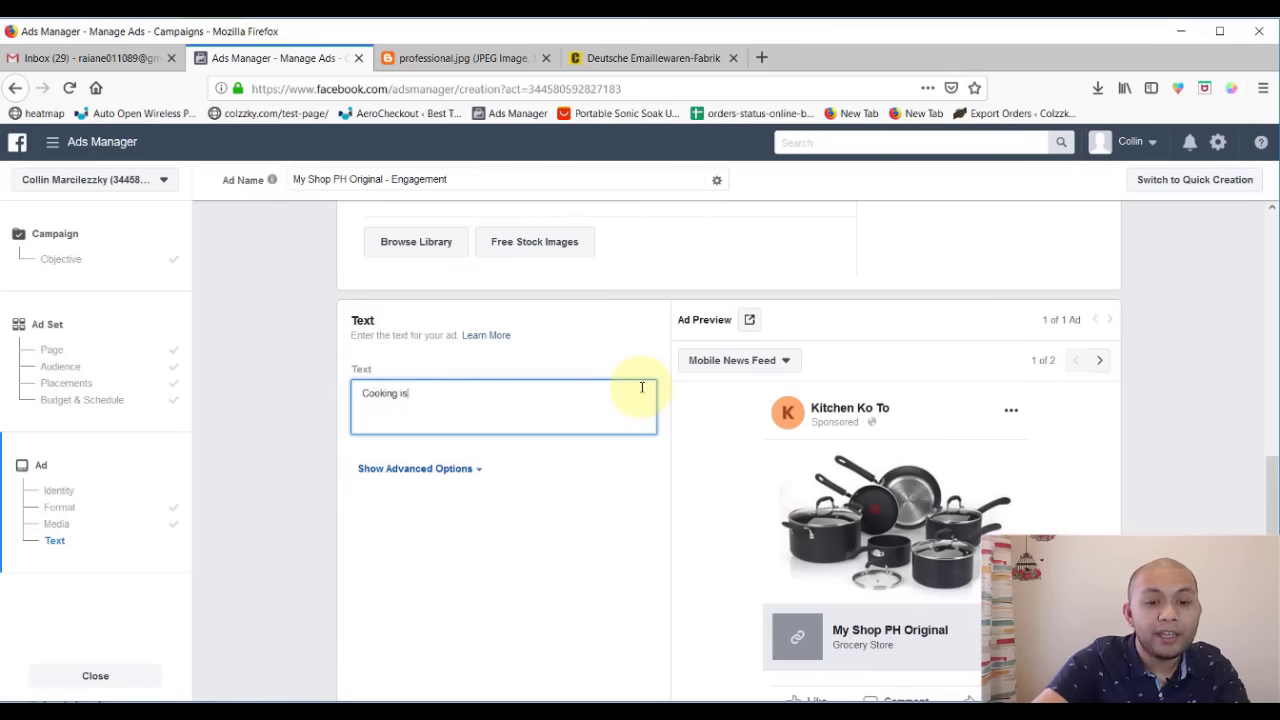
{"action": "type", "text": " awesom"}
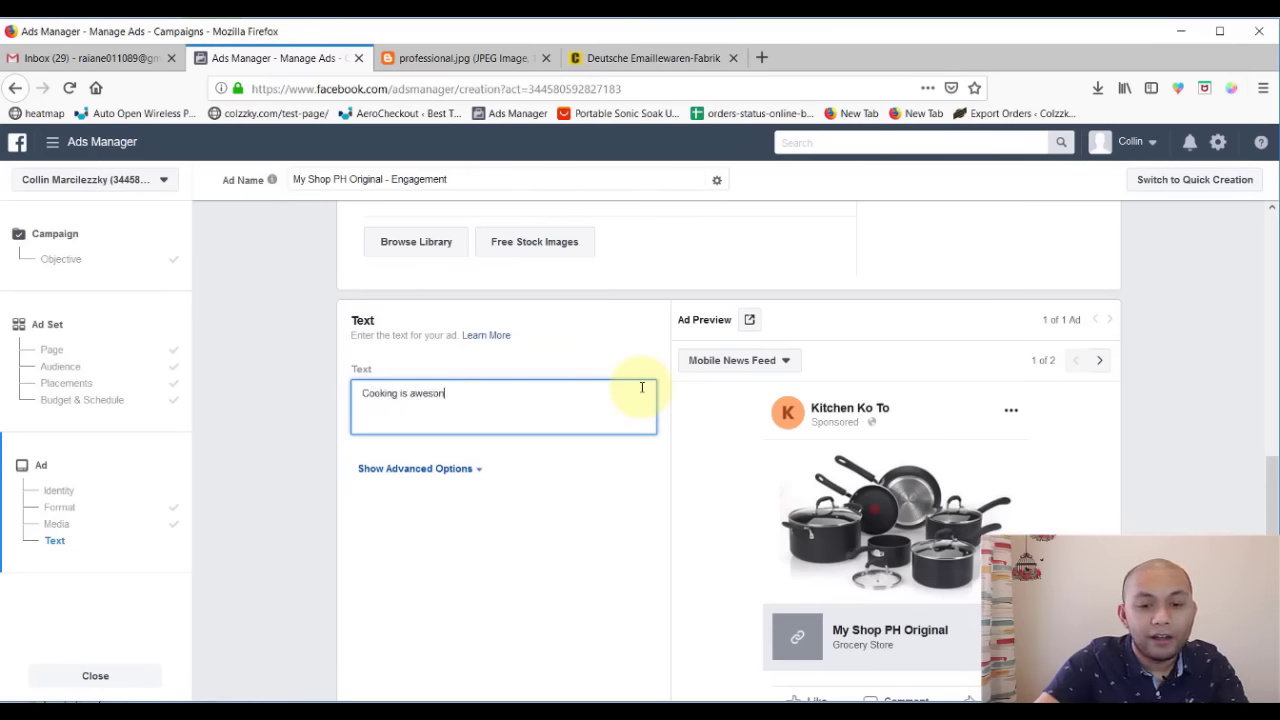
{"action": "type", "text": "e!"}
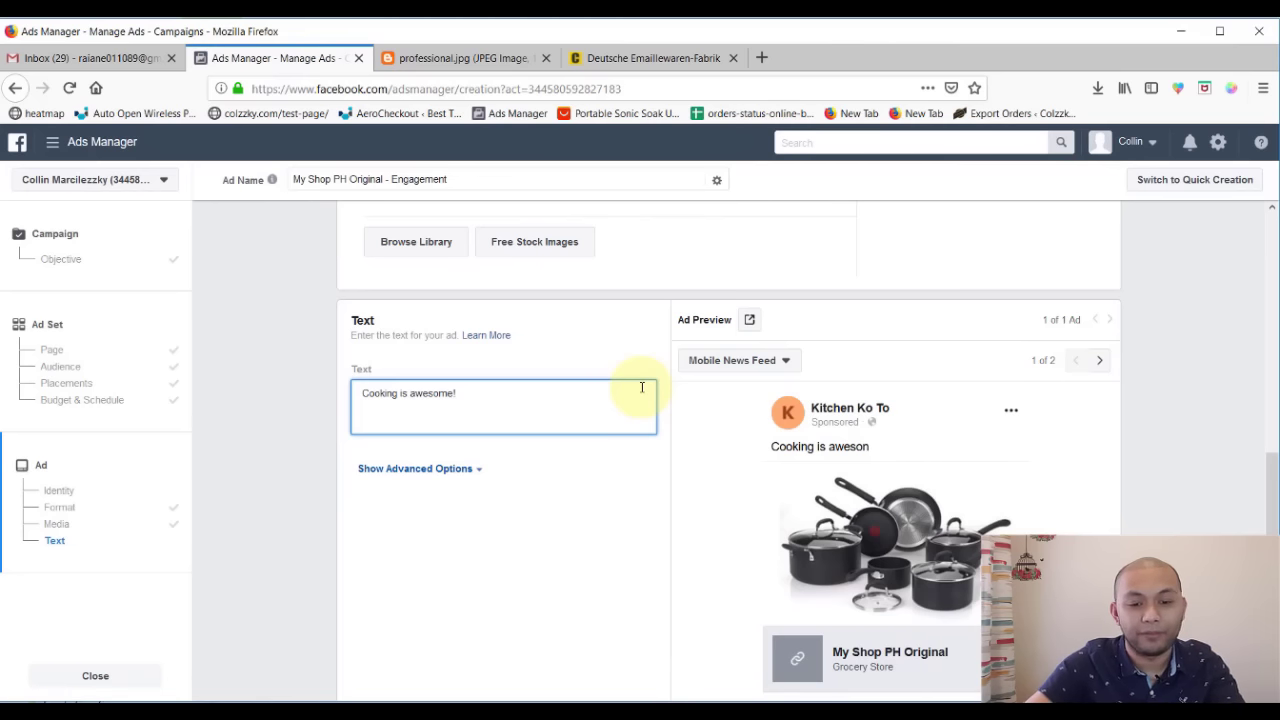
{"action": "key", "text": "Return"}
{"action": "key", "text": "Return"}
- Add the line 'We publish amazing content for people who love to cook - who have passion for kitchen stuff everyday!'
{"action": "type", "text": "We "}
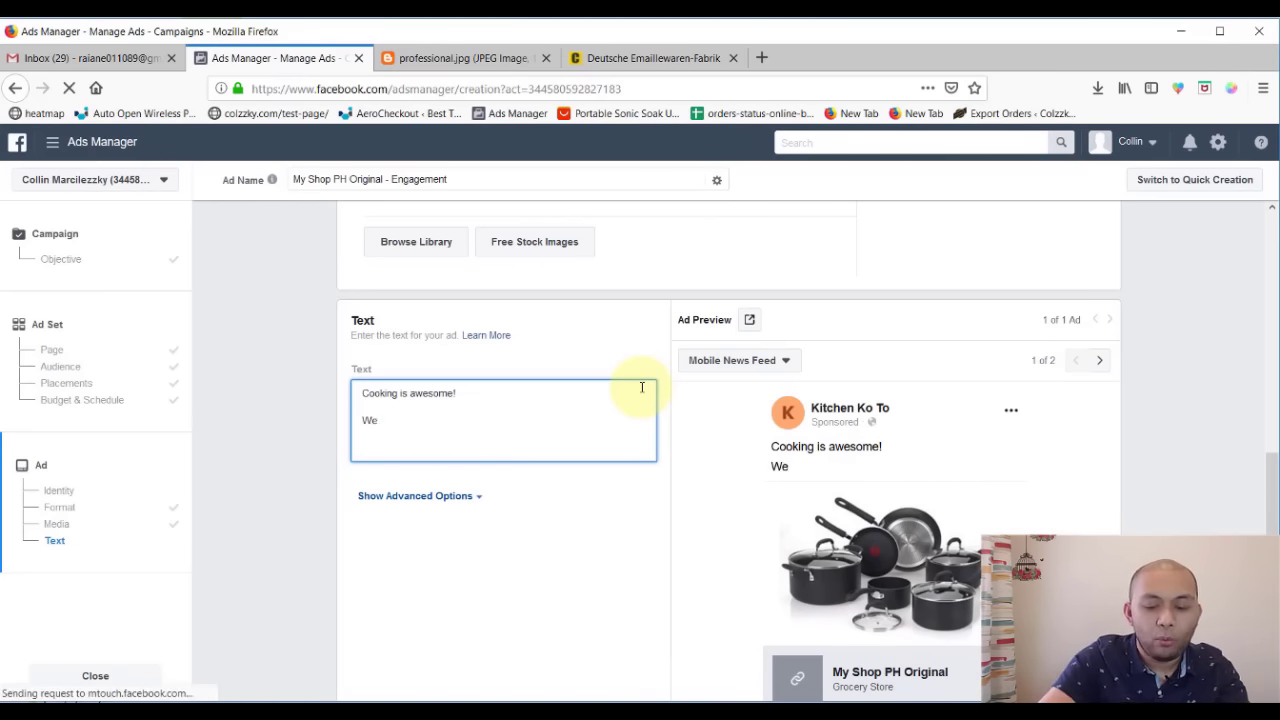
{"action": "type", "text": "publish"}
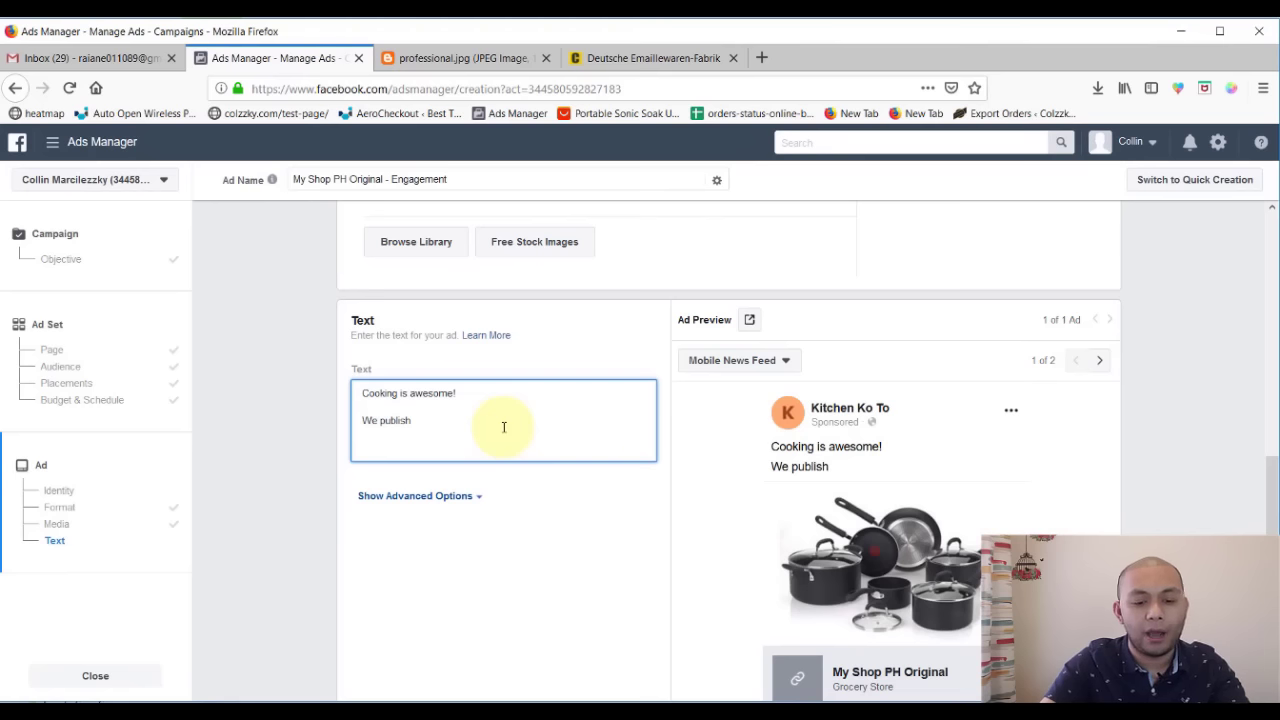
{"action": "type", "text": "amazing "}
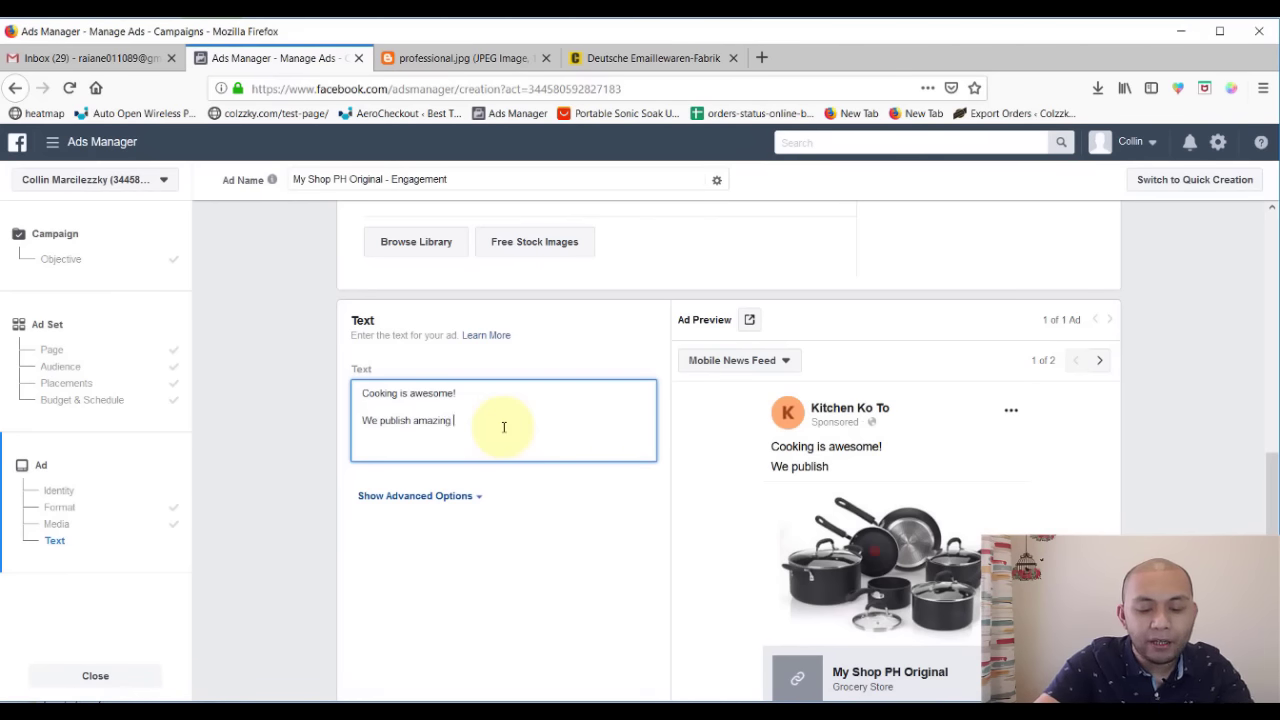
{"action": "type", "text": "content fo"}
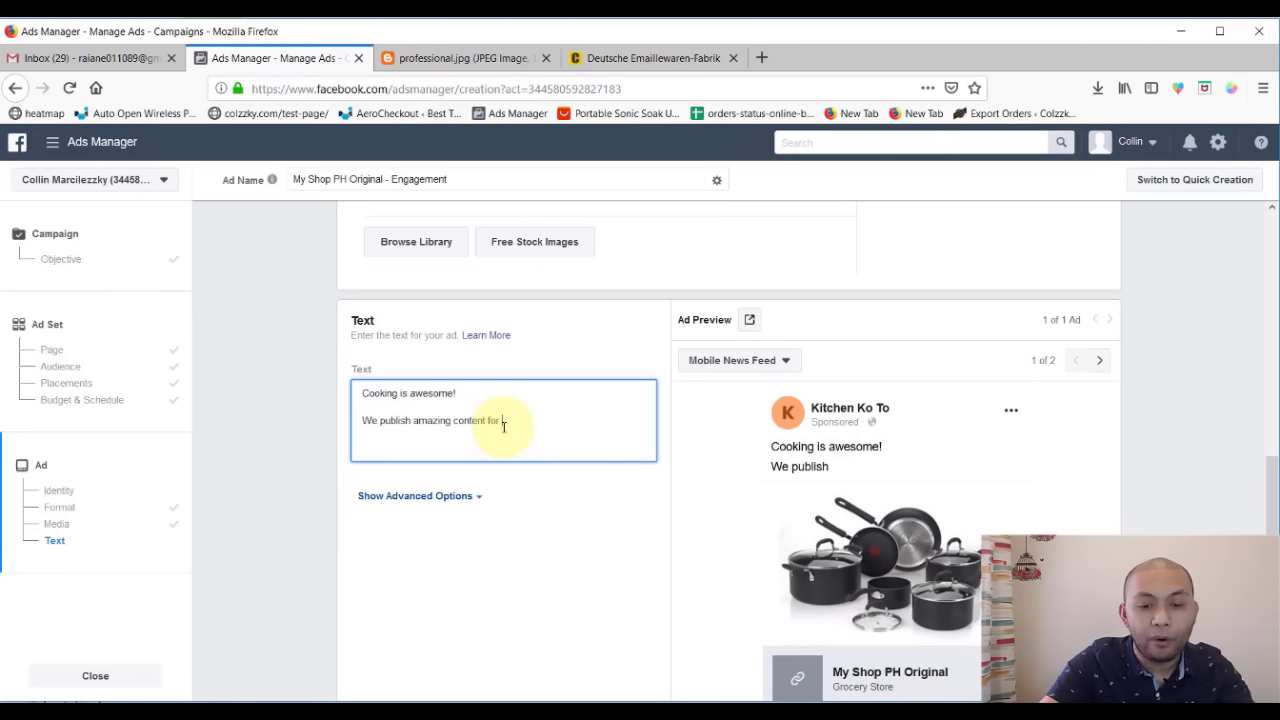
{"action": "type", "text": "r people"}
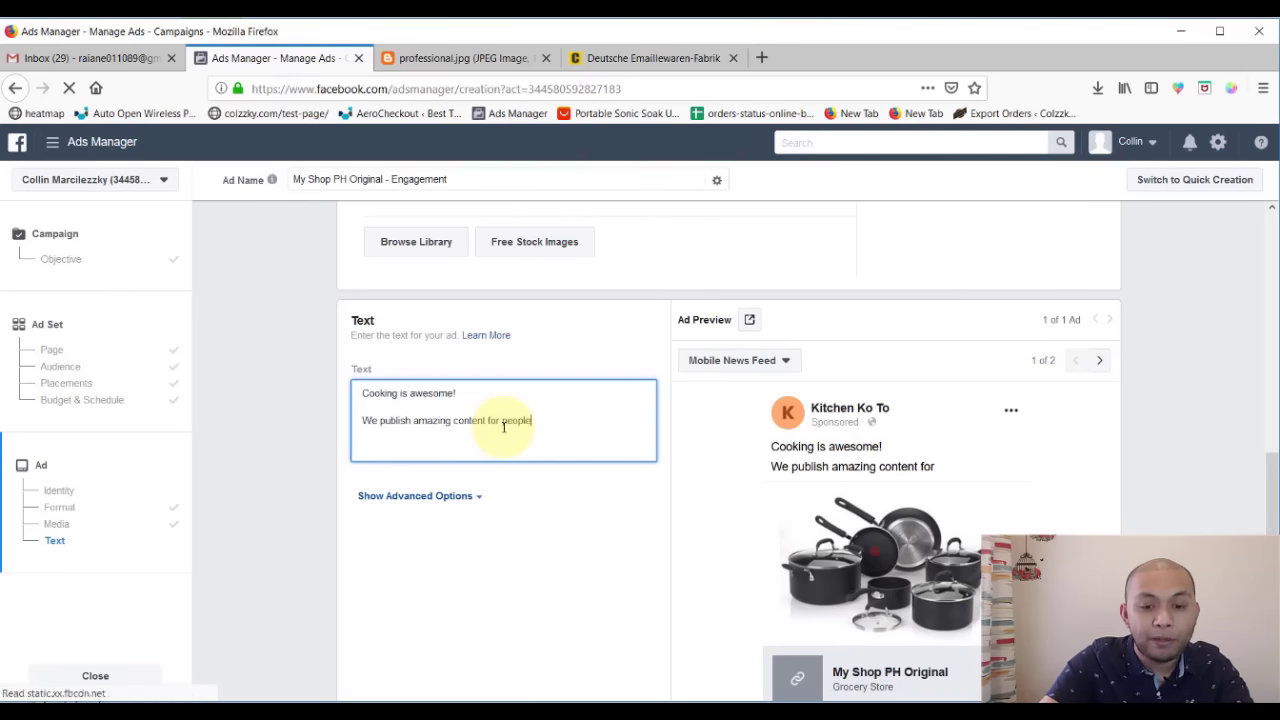
{"action": "type", "text": " who love to "}
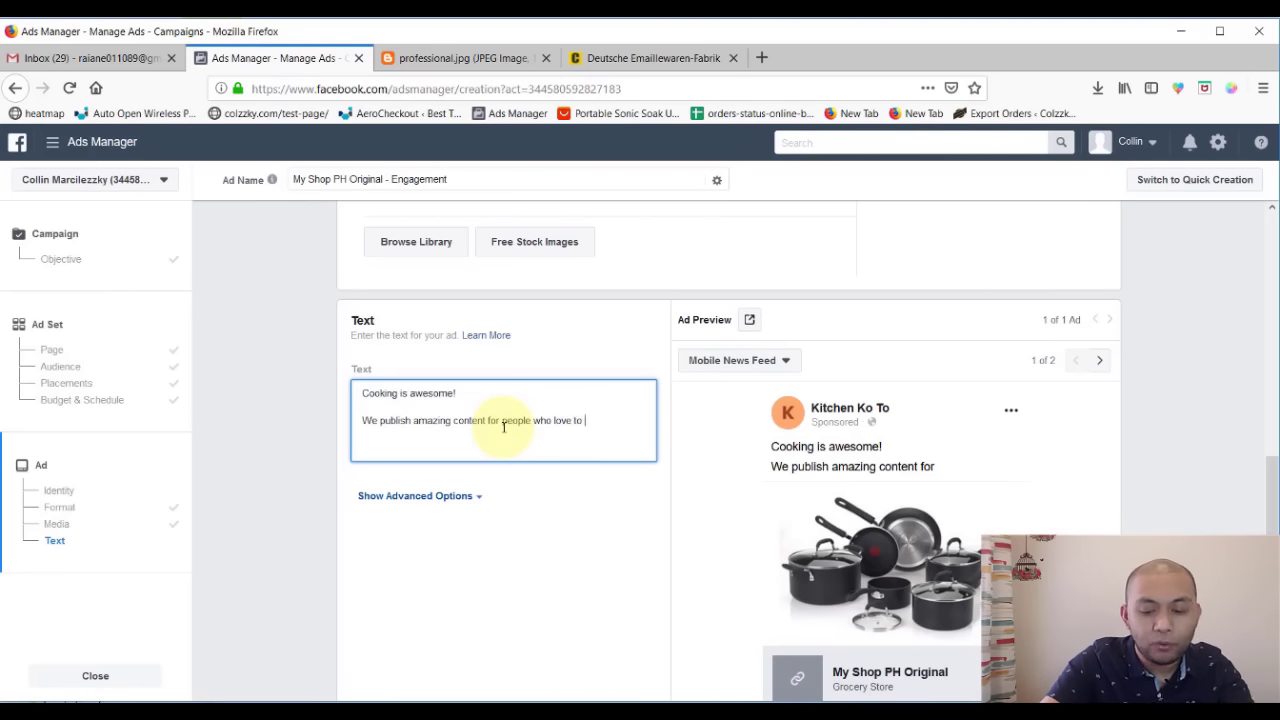
{"action": "type", "text": "cook - and"}
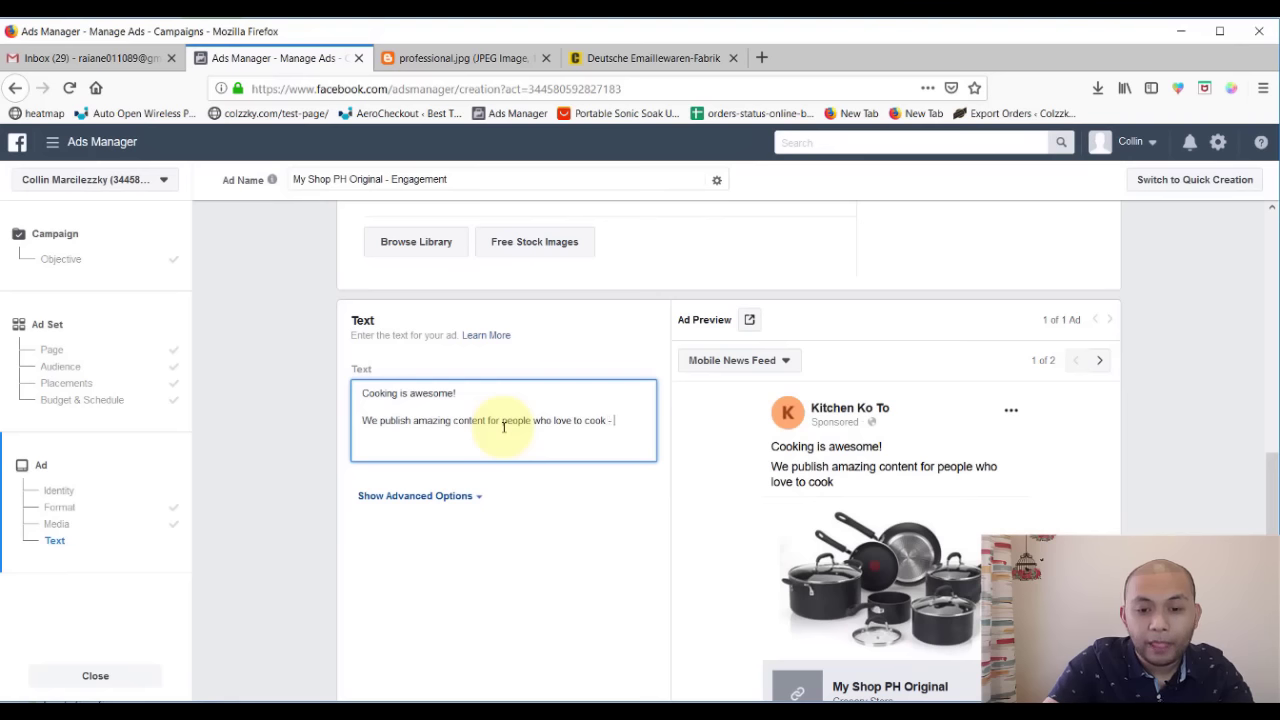
{"action": "key", "text": "BackSpace"}
{"action": "key", "text": "BackSpace"}
{"action": "key", "text": "BackSpace"}
{"action": "type", "text": "who have"}
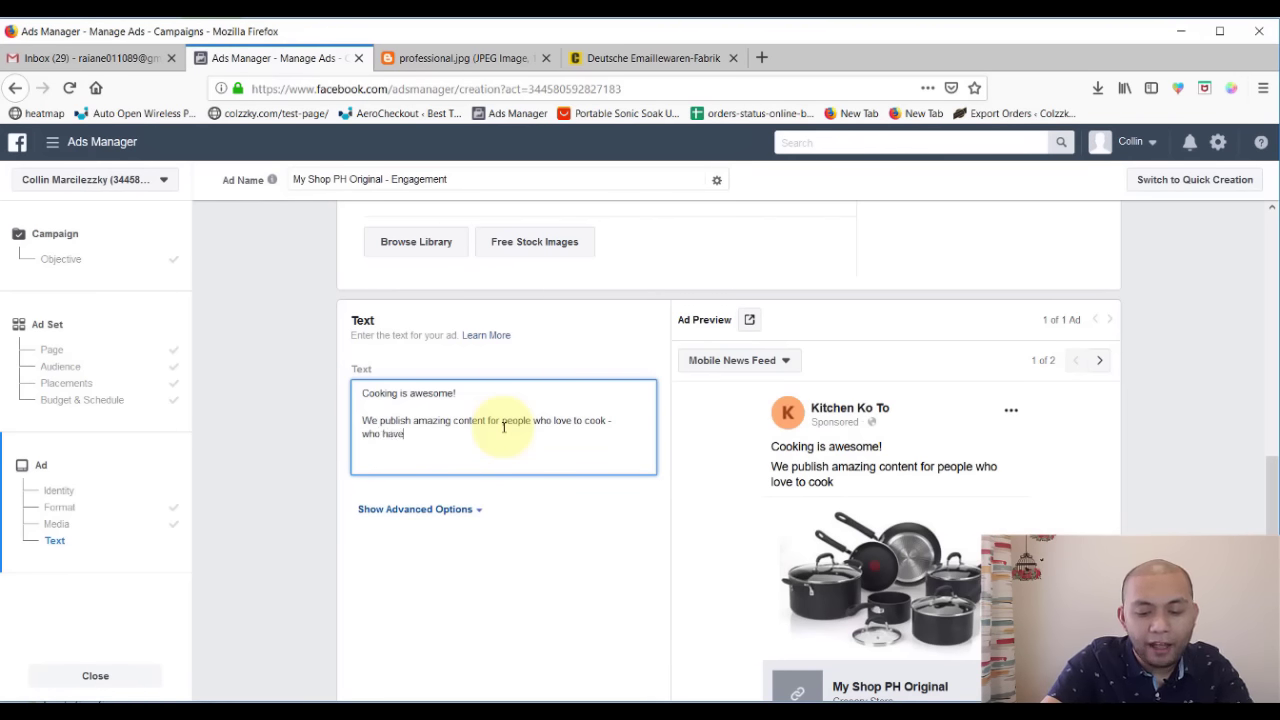
{"action": "key", "text": "BackSpace"}
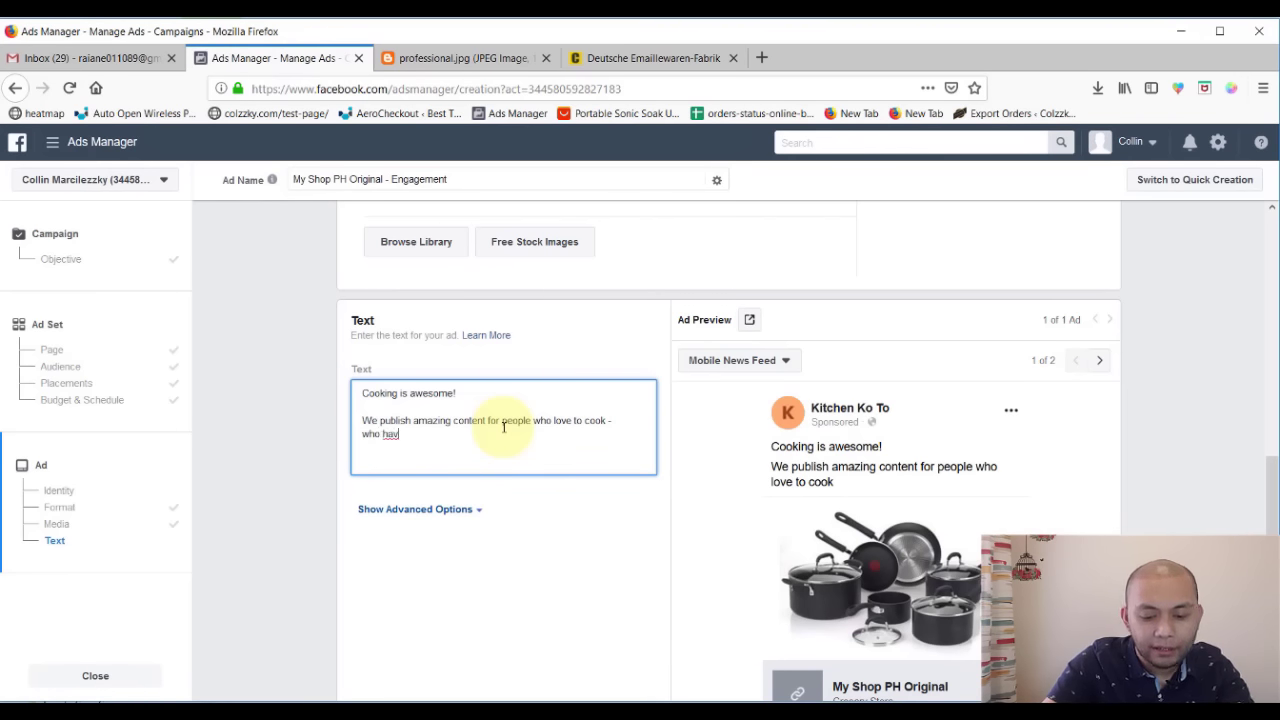
{"action": "type", "text": "e passion"}
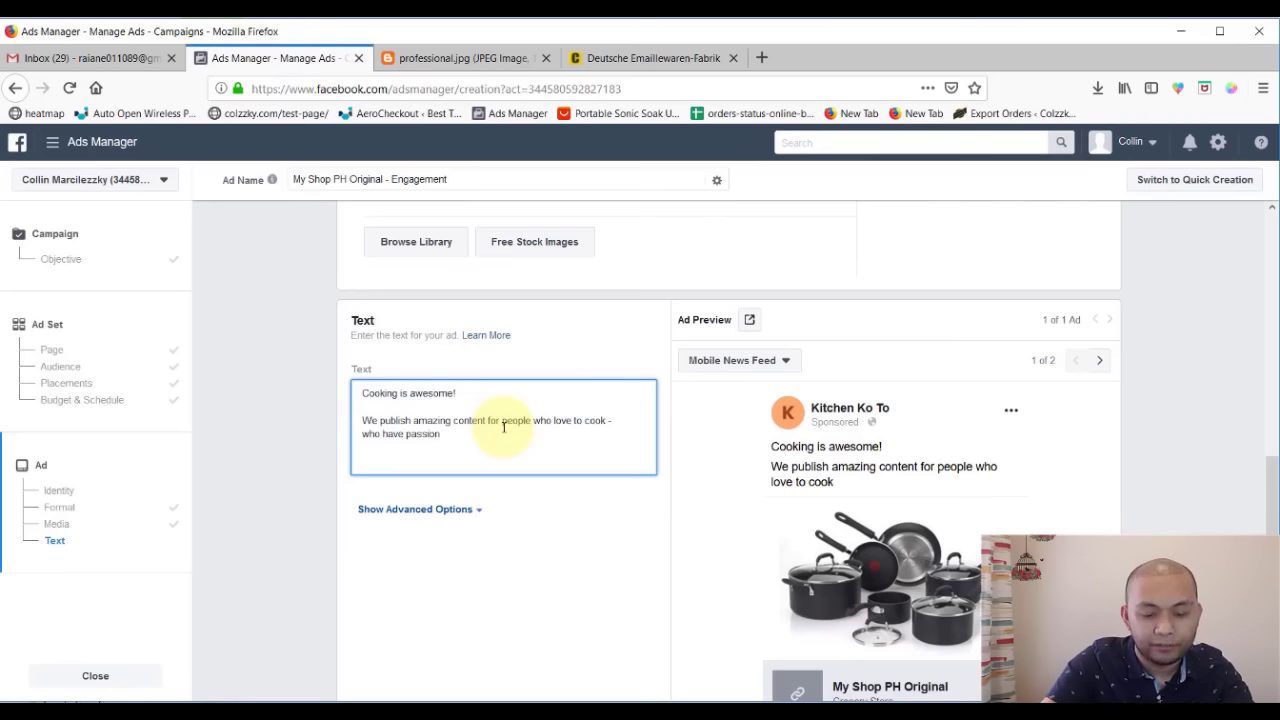
{"action": "type", "text": " for"}
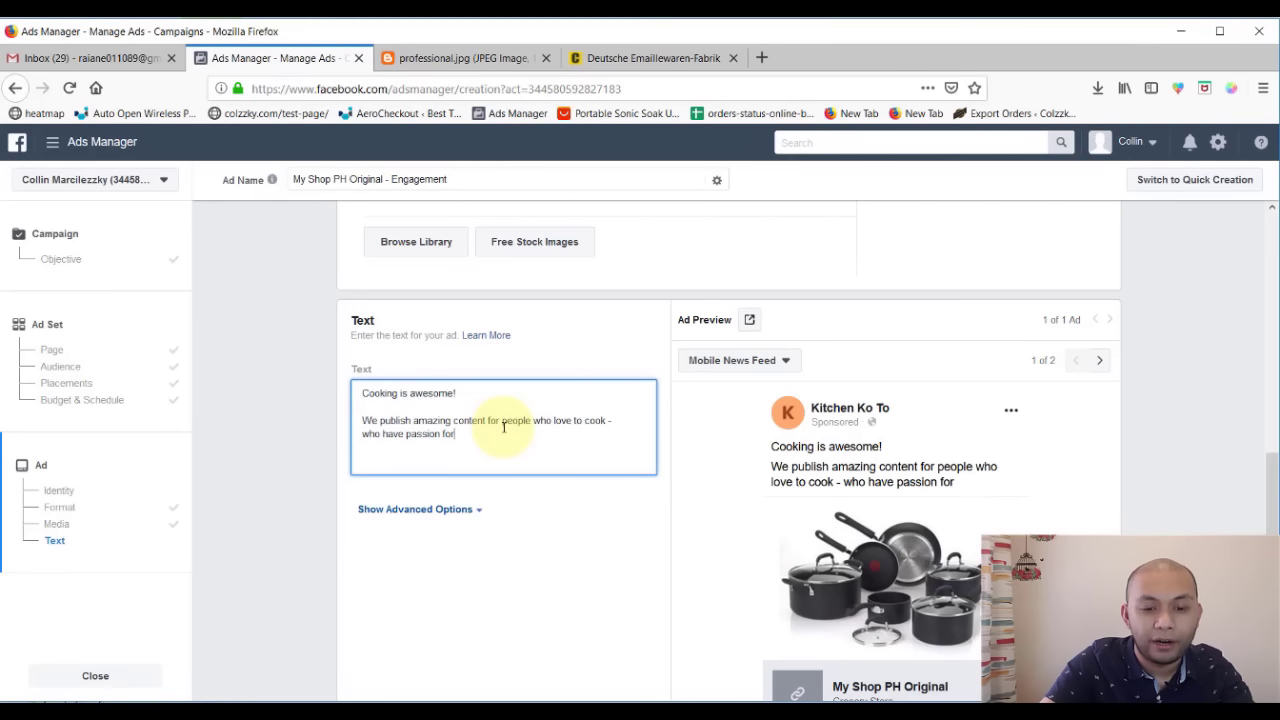
{"action": "type", "text": " kitchen stu"}
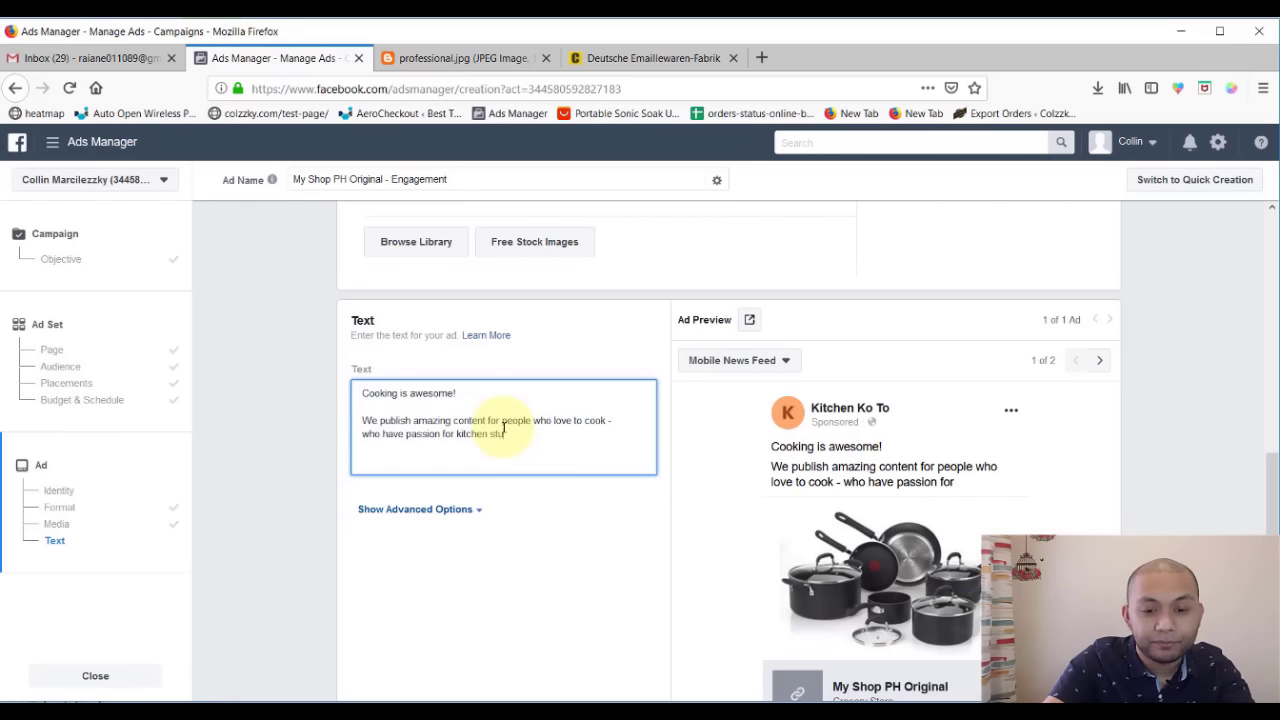
{"action": "type", "text": "ff"}
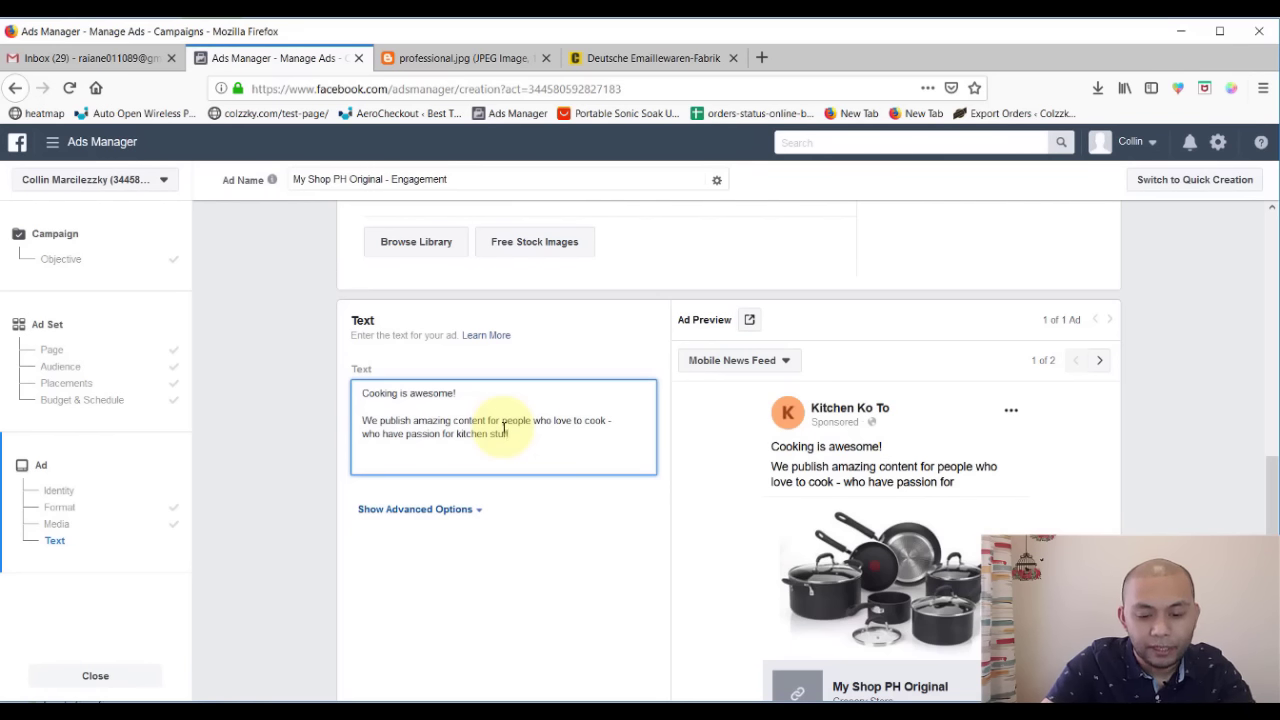
{"action": "type", "text": " everydau"}
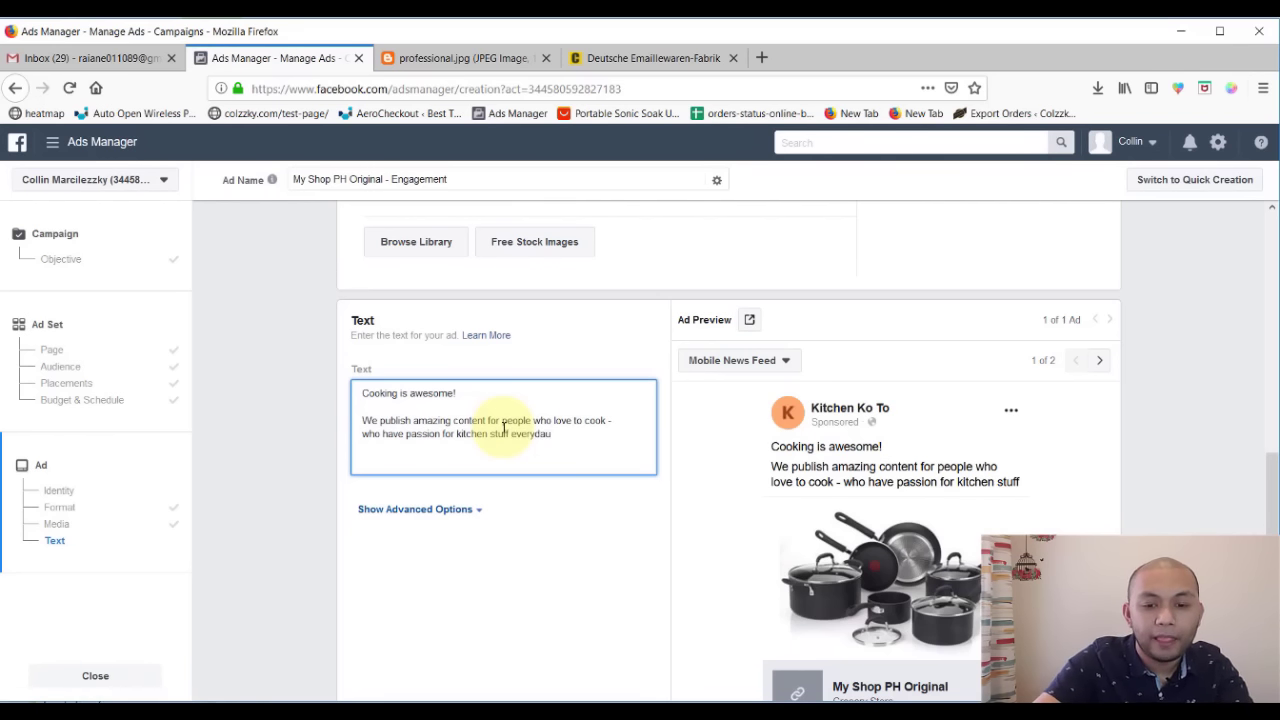
{"action": "key", "text": "BackSpace"}
{"action": "type", "text": "y!"}
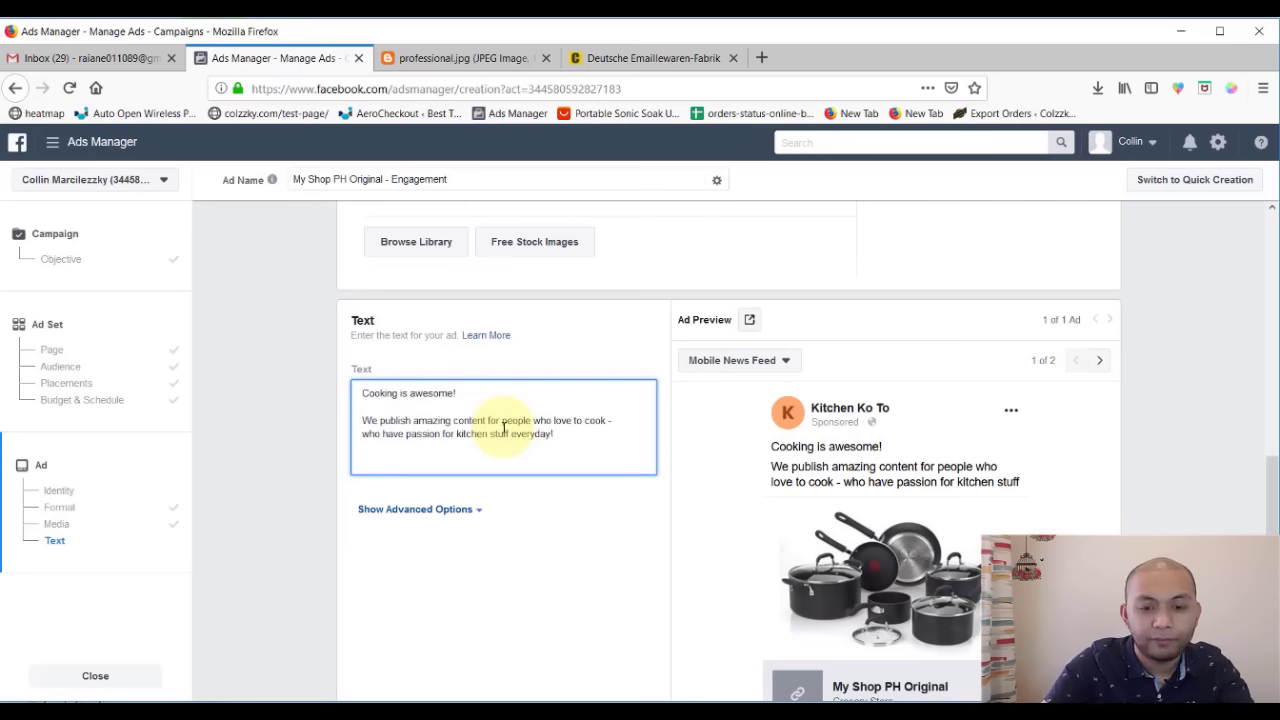
- Add a third line: 'We want to you to be a part of our community!'
{"action": "key", "text": "Return"}
{"action": "type", "text": "We want to"}
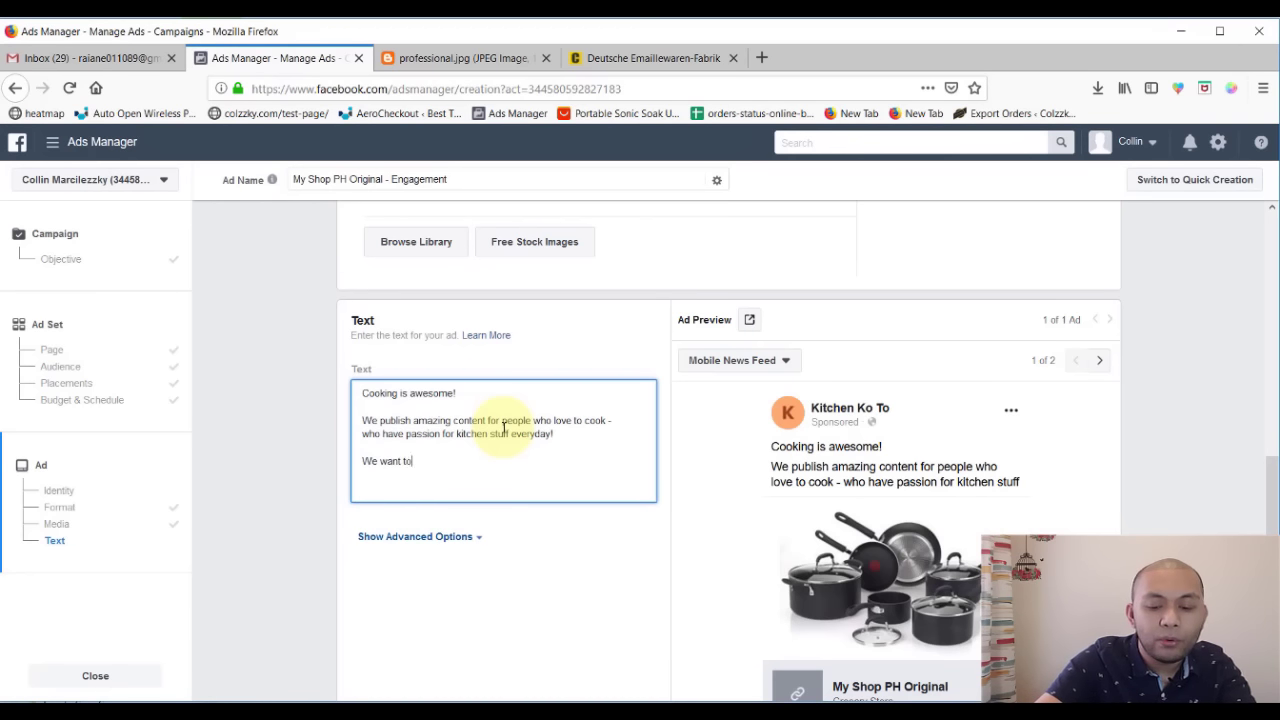
{"action": "type", "text": " you"}
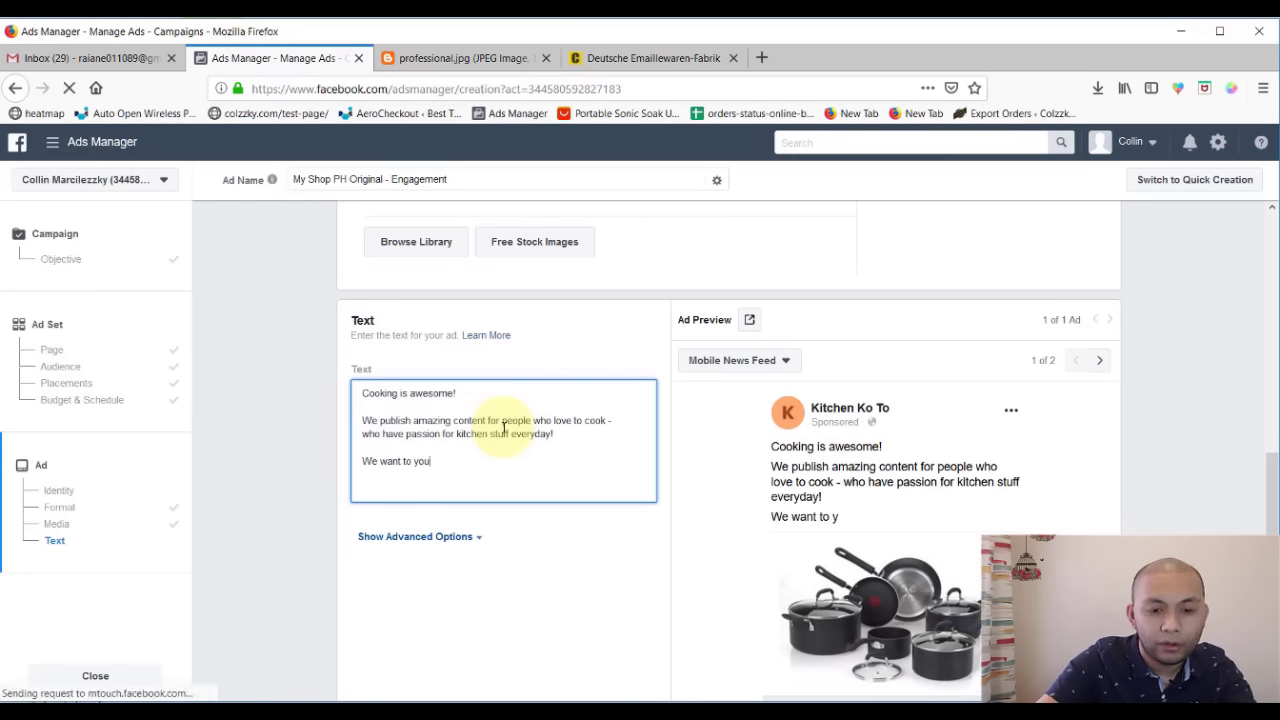
{"action": "type", "text": " to "}
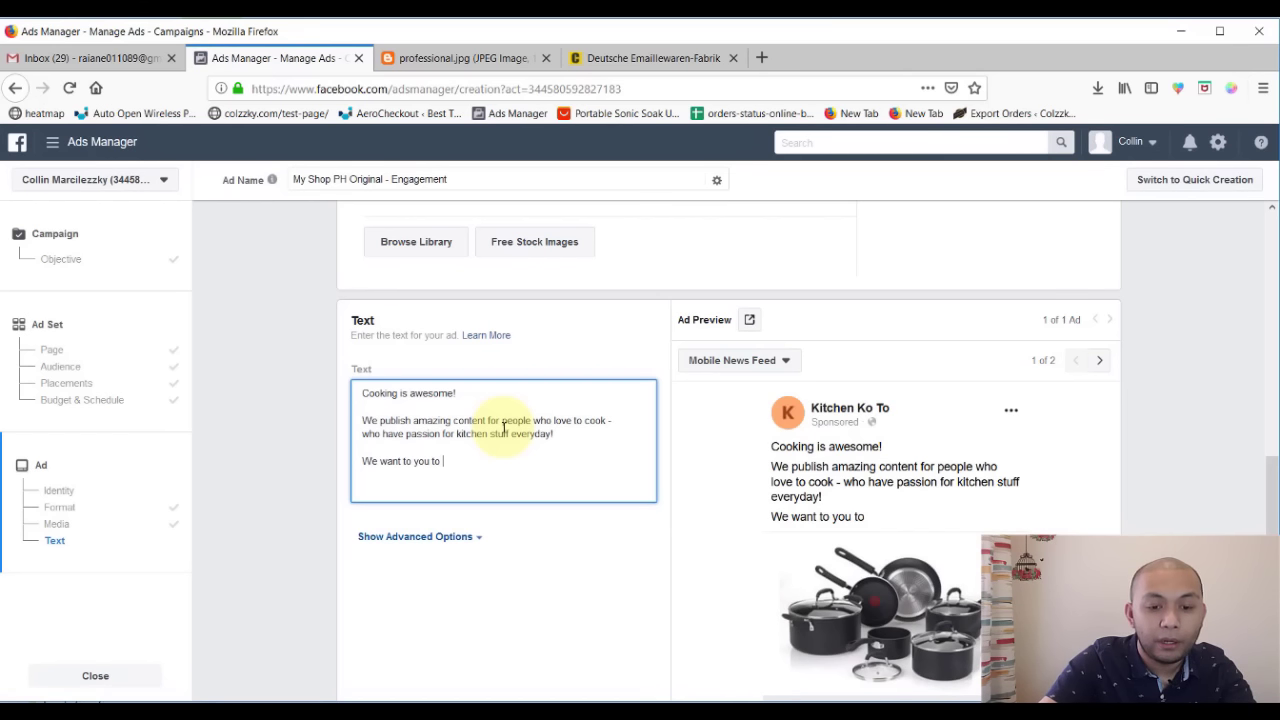
{"action": "type", "text": "be a par"}
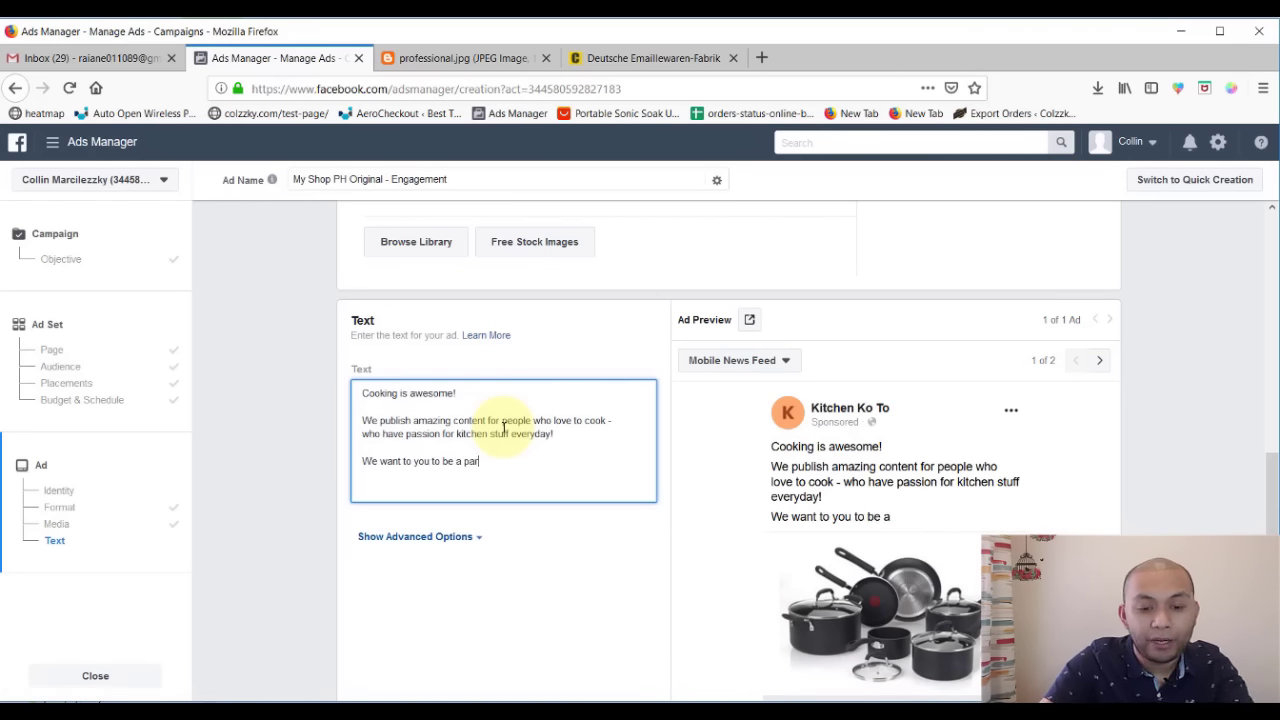
{"action": "type", "text": "t of our"}
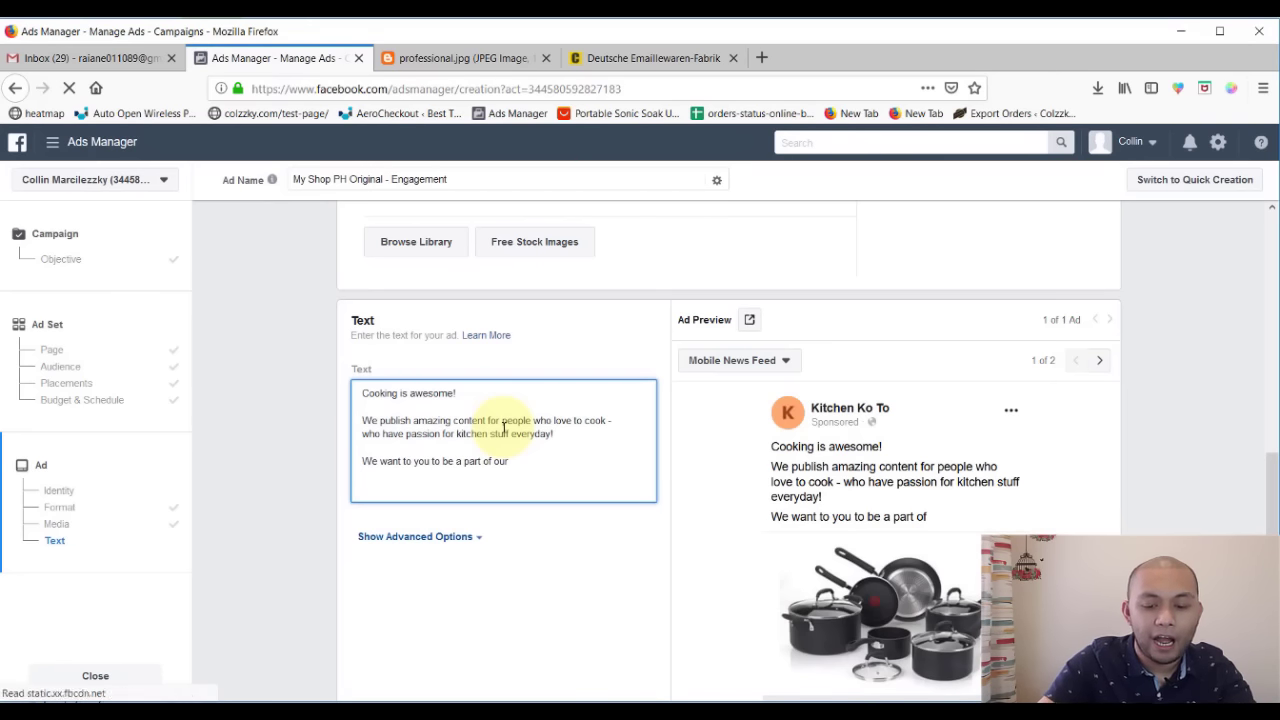
{"action": "type", "text": "community"}
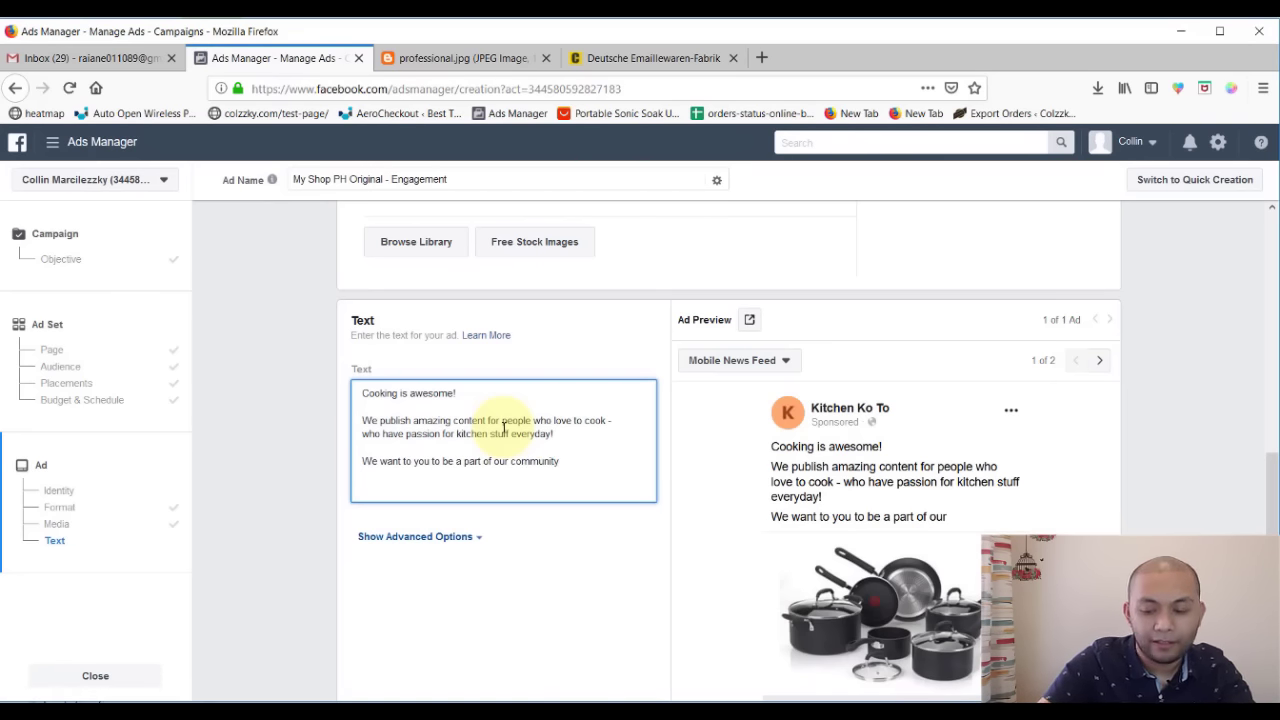
{"action": "type", "text": "!"}
{"action": "key", "text": "Return"}
{"action": "key", "text": "Return"}
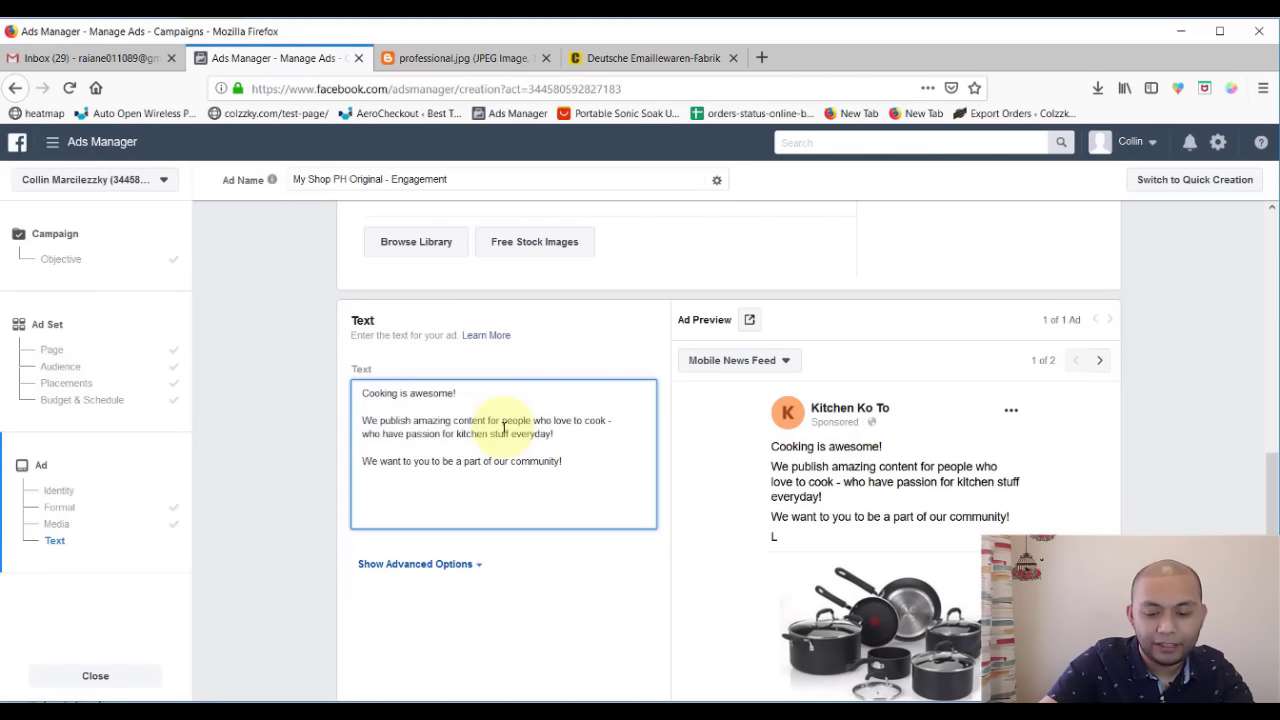
- Add the closing line 'Follow us and enjoy high quality content EVERY.SINGLE.DAY!' to the ad text
{"action": "scroll", "coordinate": [850, 480], "scroll_direction": "down", "scroll_amount": 5}
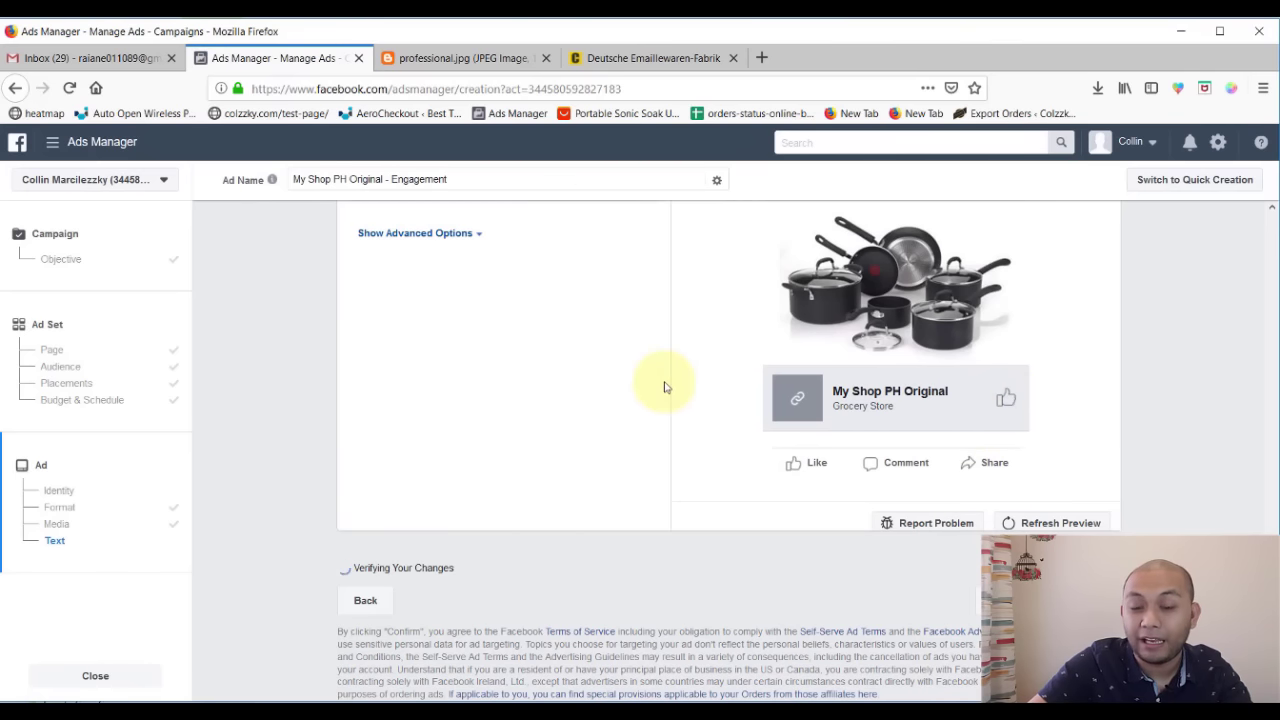
{"action": "scroll", "coordinate": [665, 387], "scroll_direction": "up", "scroll_amount": 4}
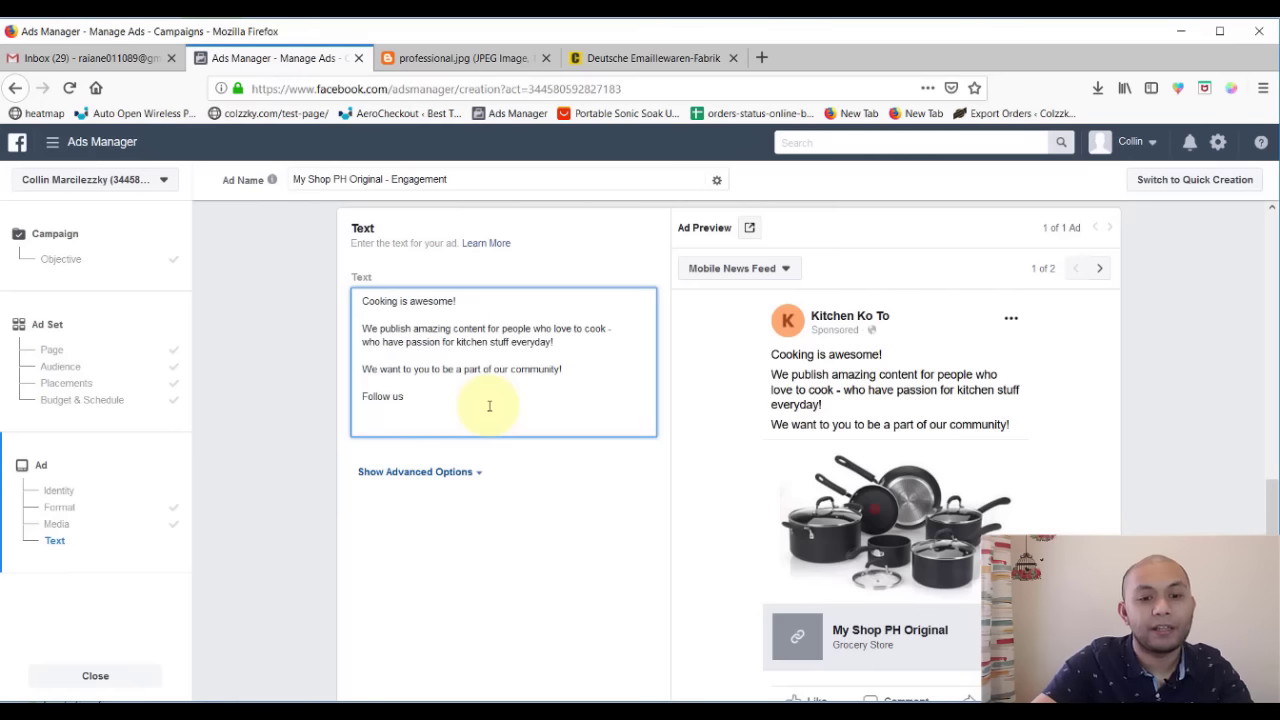
{"action": "type", "text": "and"}
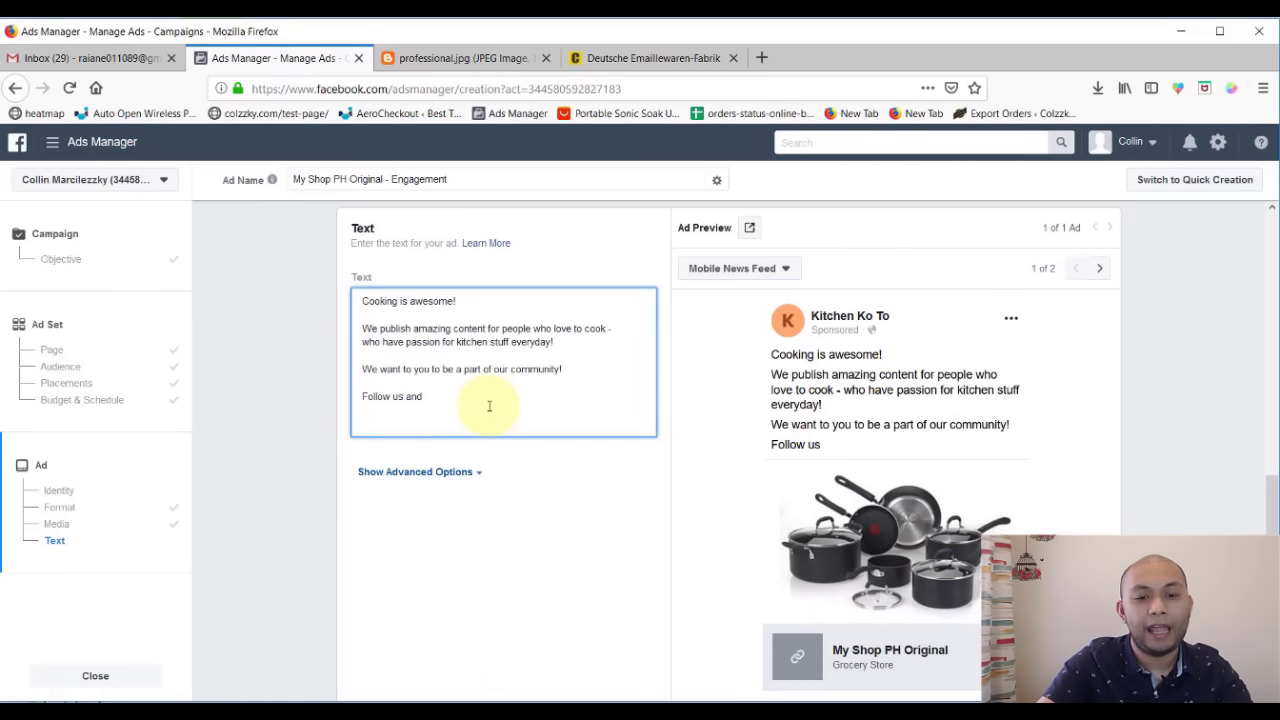
{"action": "type", "text": " enjoy high quality con"}
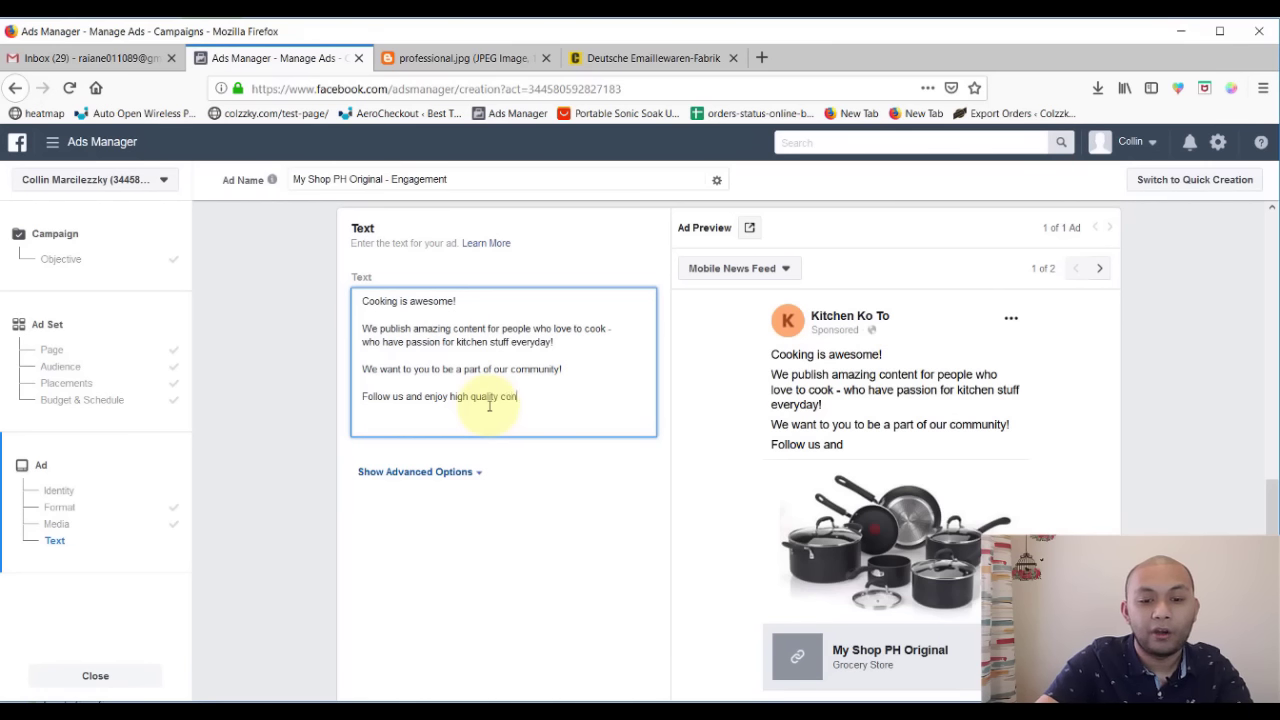
{"action": "type", "text": "tent EVE"}
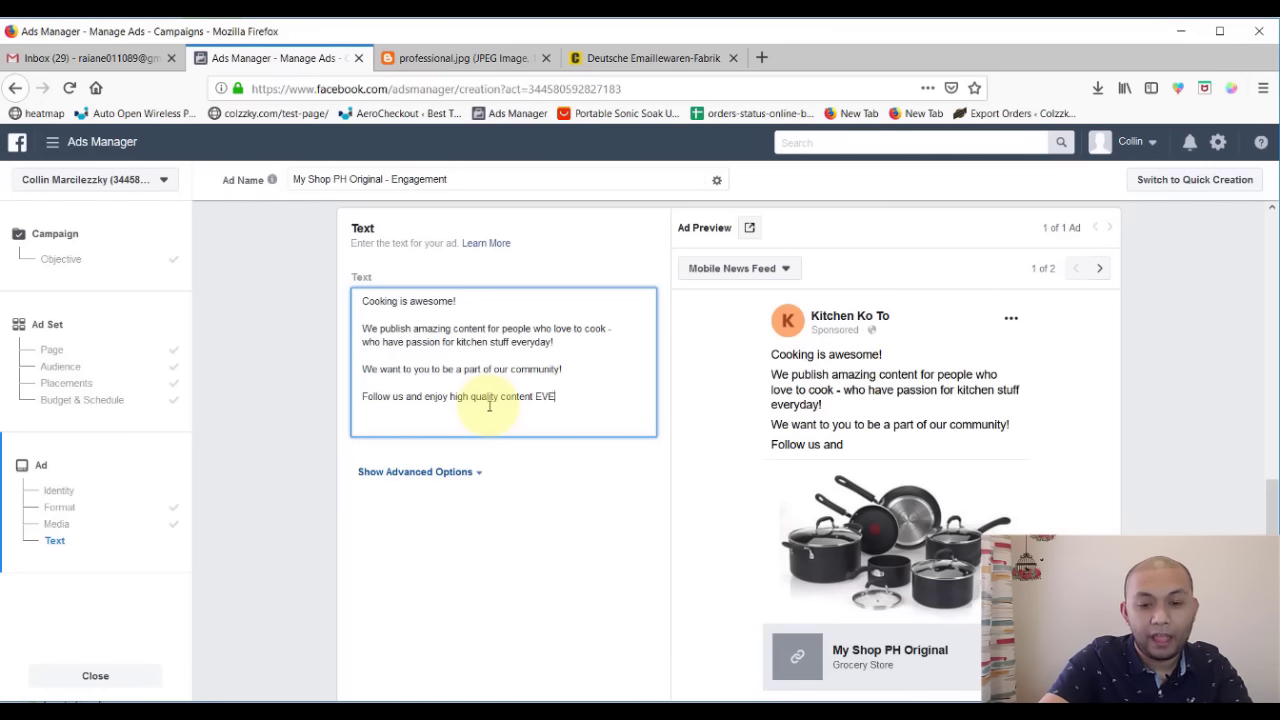
{"action": "type", "text": "RY. SIN"}
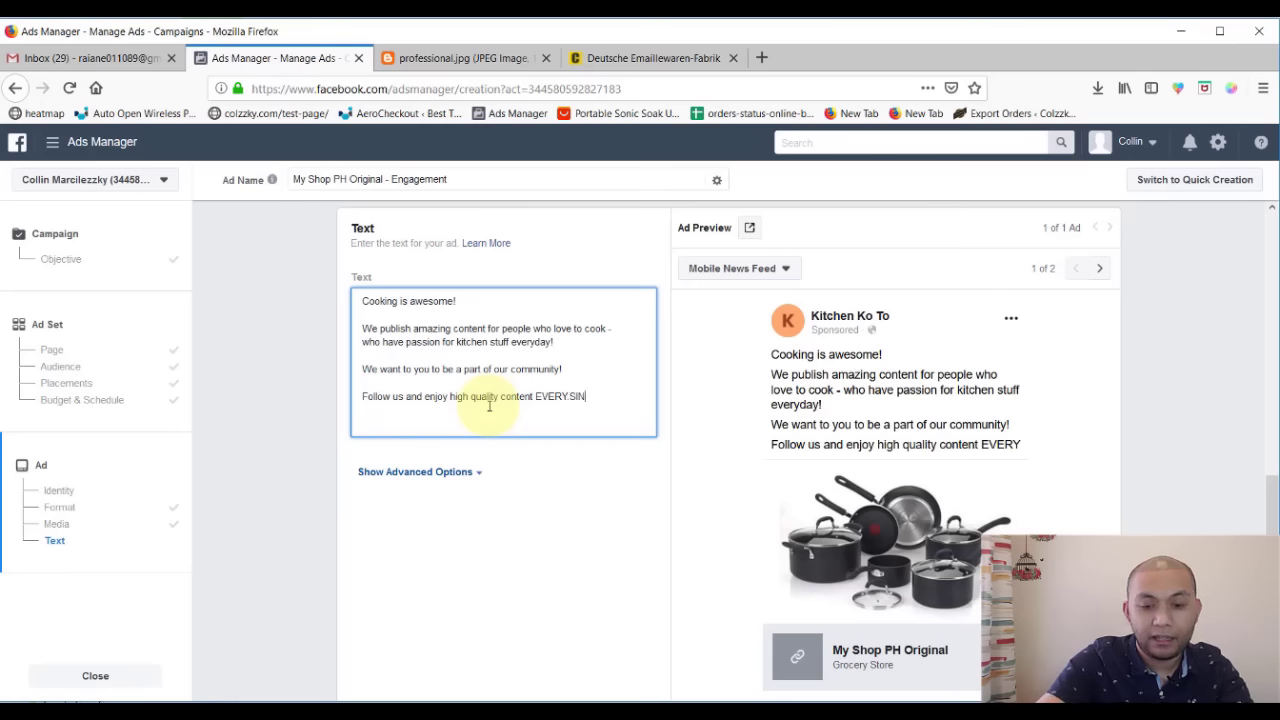
{"action": "type", "text": "GLE DAY"}
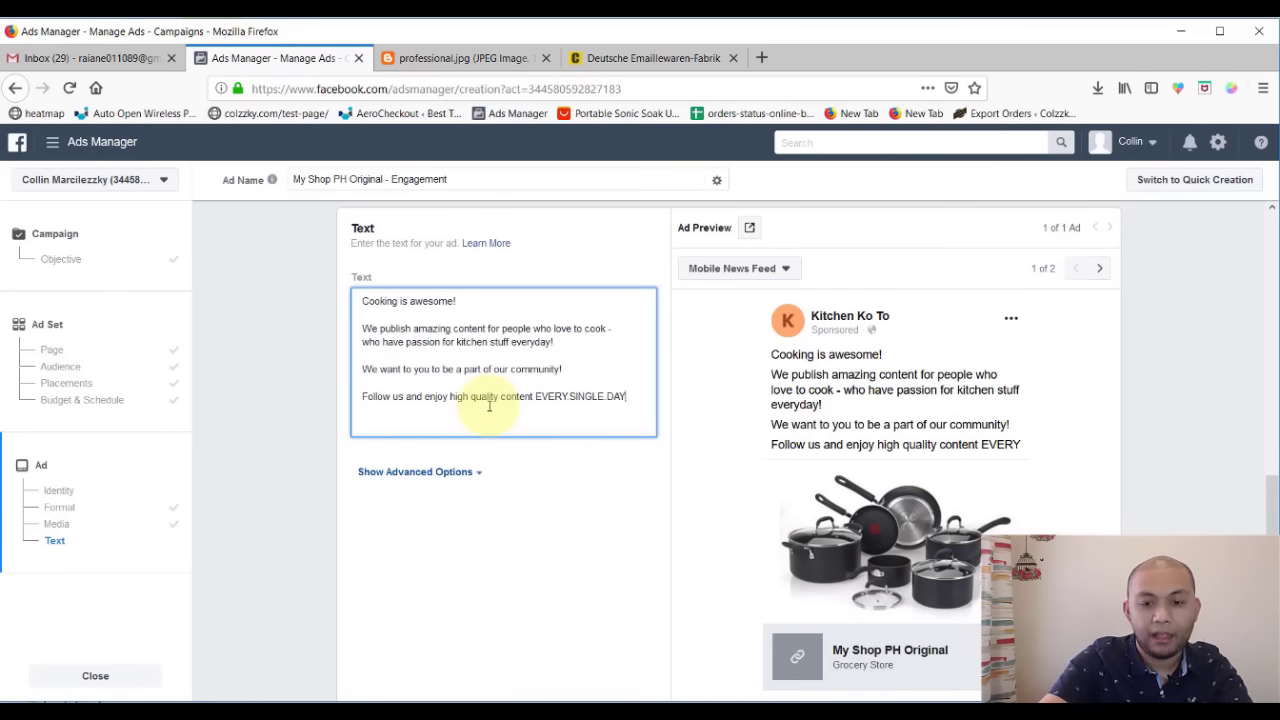
{"action": "type", "text": "!"}
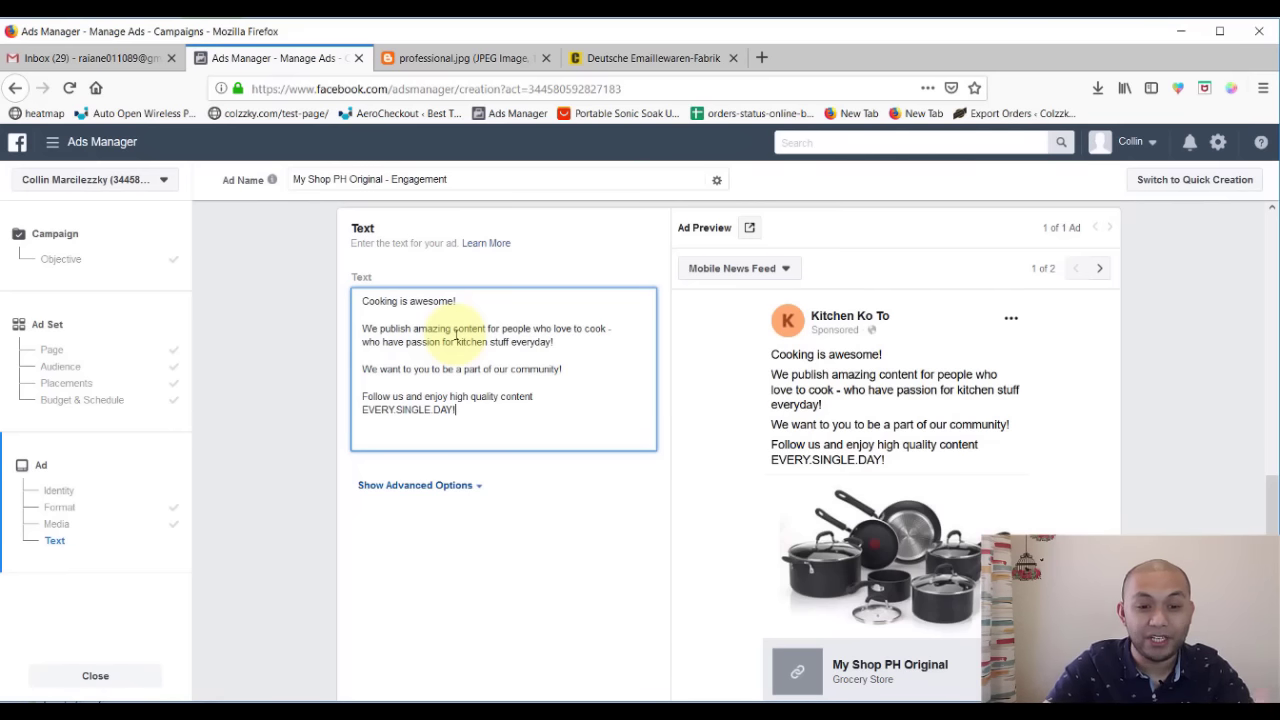
{"action": "left_click", "coordinate": [362, 300]}
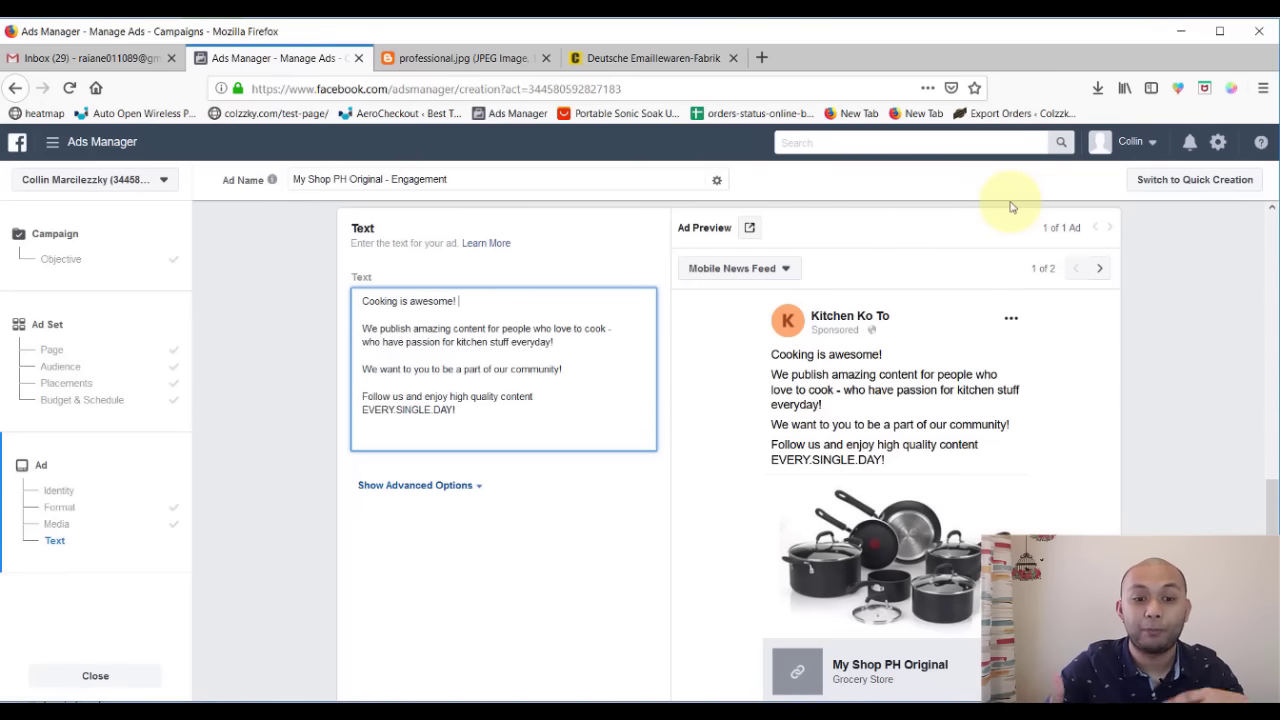
{"action": "left_click", "coordinate": [1178, 88]}
- Insert a shallow pan emoji and a fire emoji after 'Cooking is awesome!'
{"action": "left_click", "coordinate": [928, 136]}
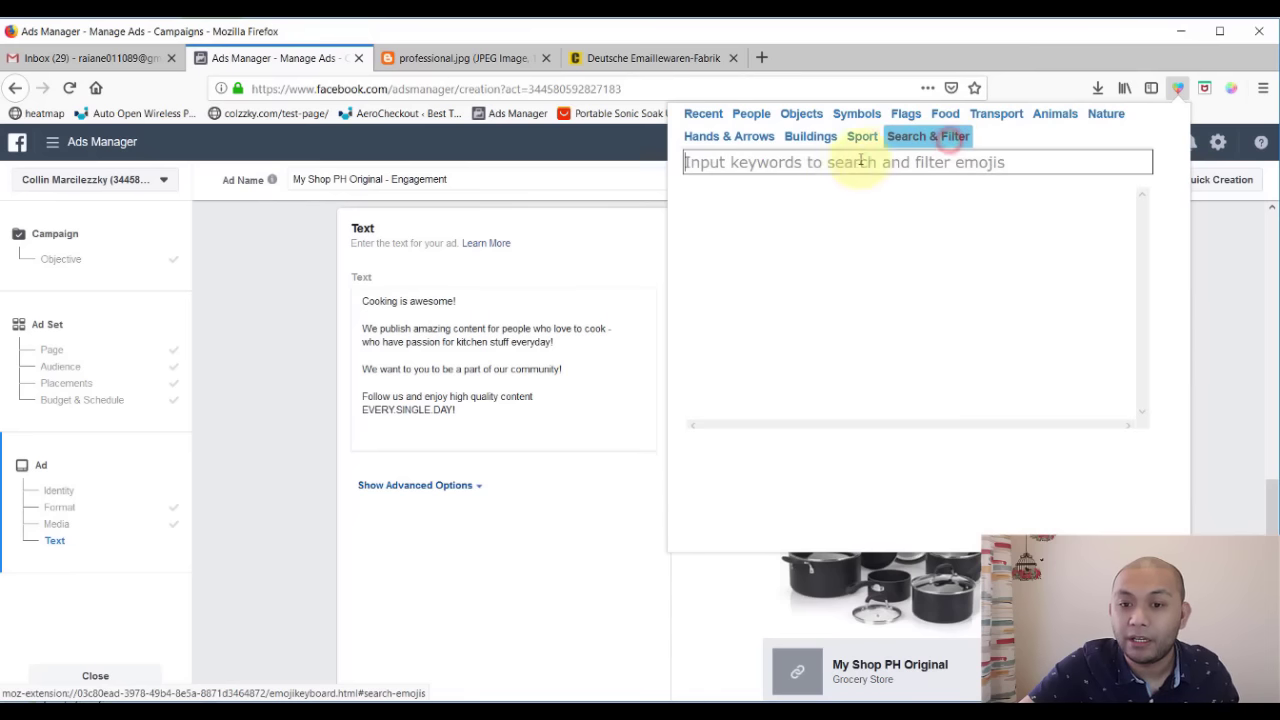
{"action": "left_click", "coordinate": [832, 168]}
{"action": "type", "text": "fire"}
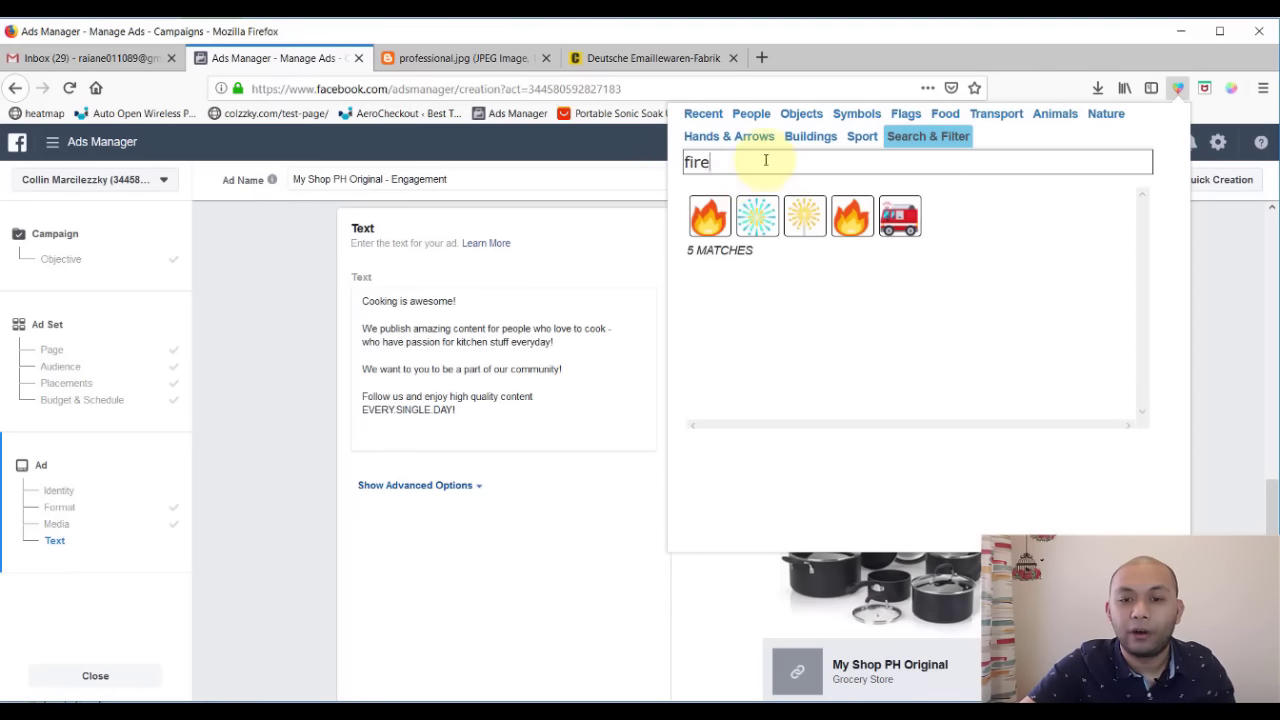
{"action": "left_click_drag", "start_coordinate": [764, 158], "coordinate": [540, 152]}
{"action": "type", "text": "pan"}
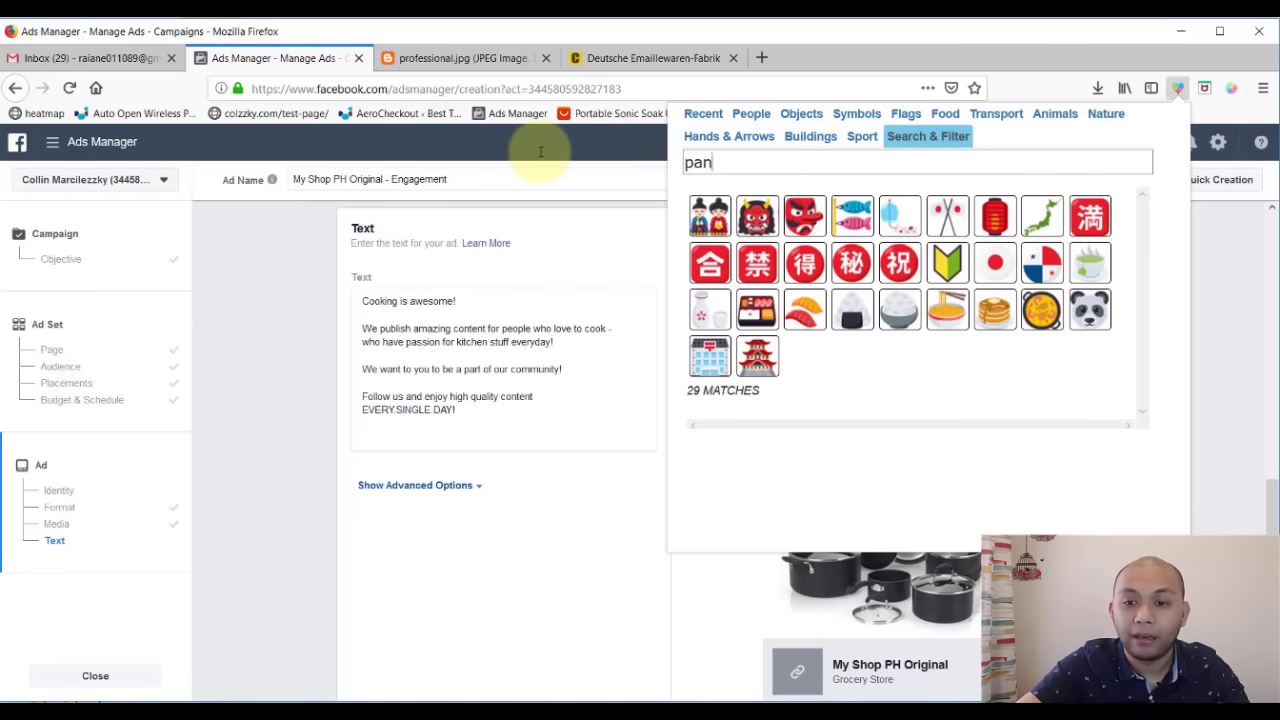
{"action": "left_click", "coordinate": [1049, 314]}
{"action": "left_click", "coordinate": [514, 299]}
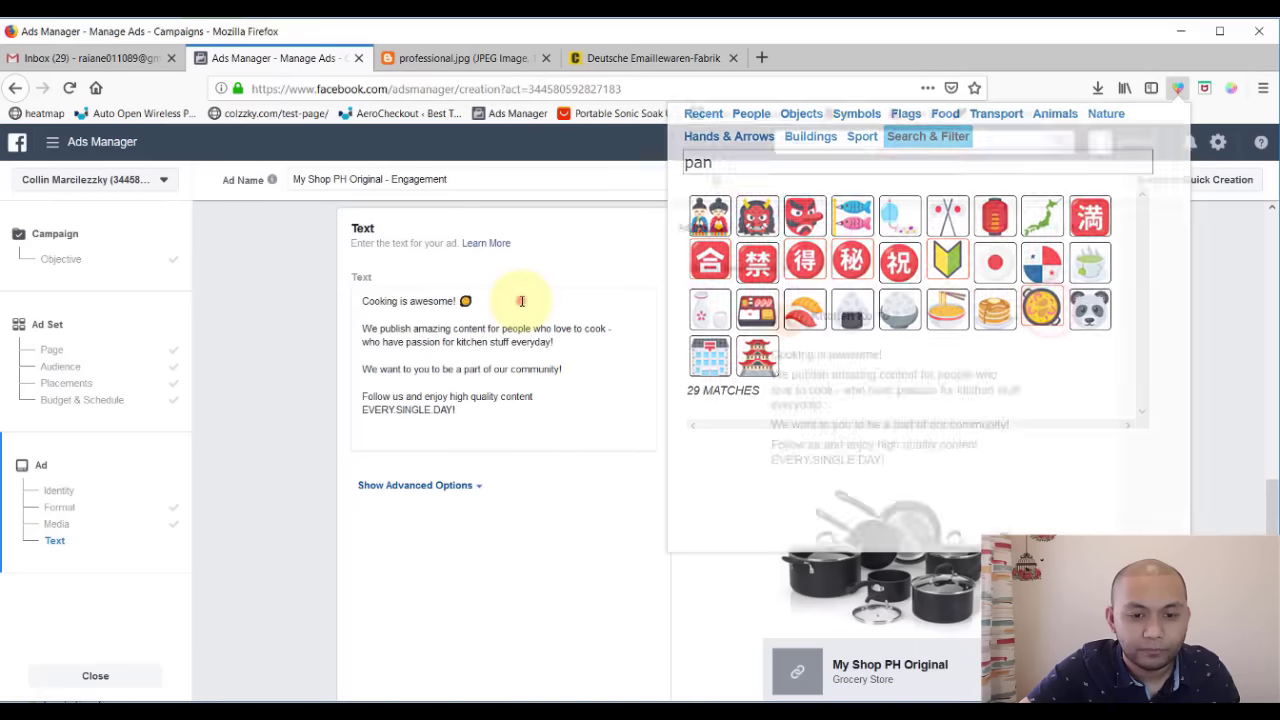
{"action": "left_click", "coordinate": [1179, 88]}
{"action": "left_click", "coordinate": [1085, 246]}
{"action": "left_click", "coordinate": [514, 329]}
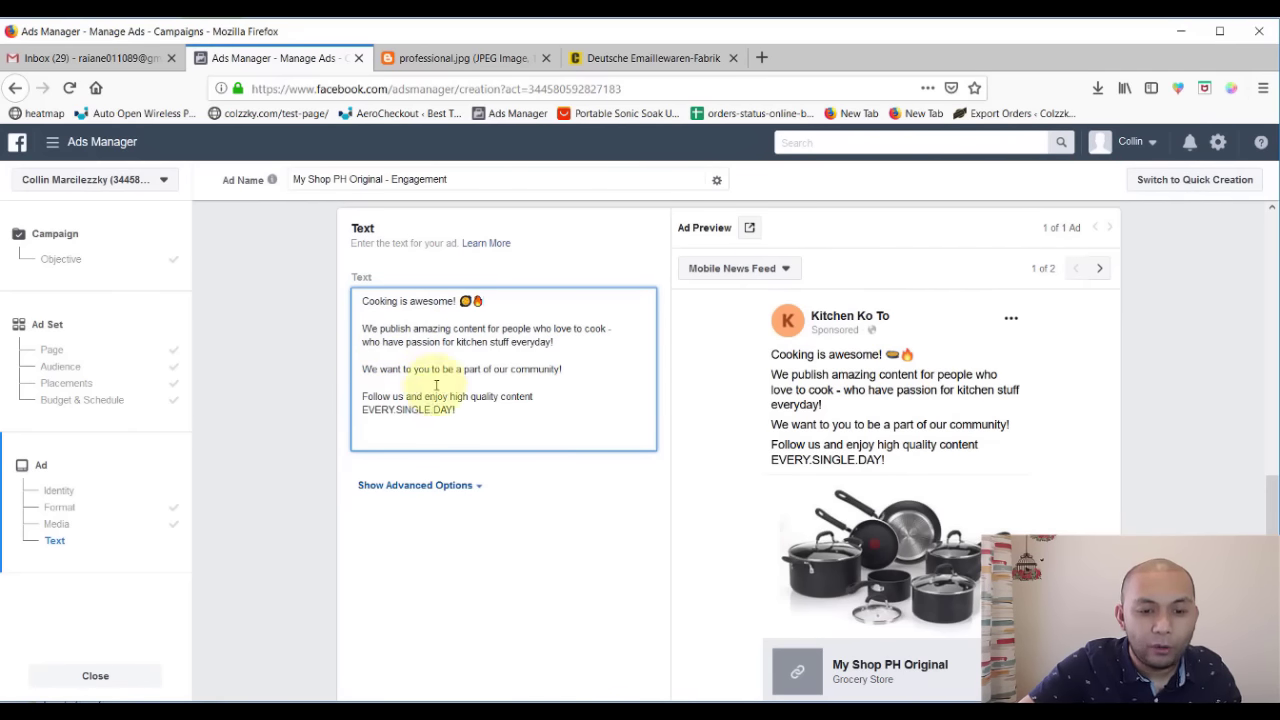
- Insert a family emoji after 'community!' and leave the text box so the edits apply
{"action": "left_click", "coordinate": [584, 369]}
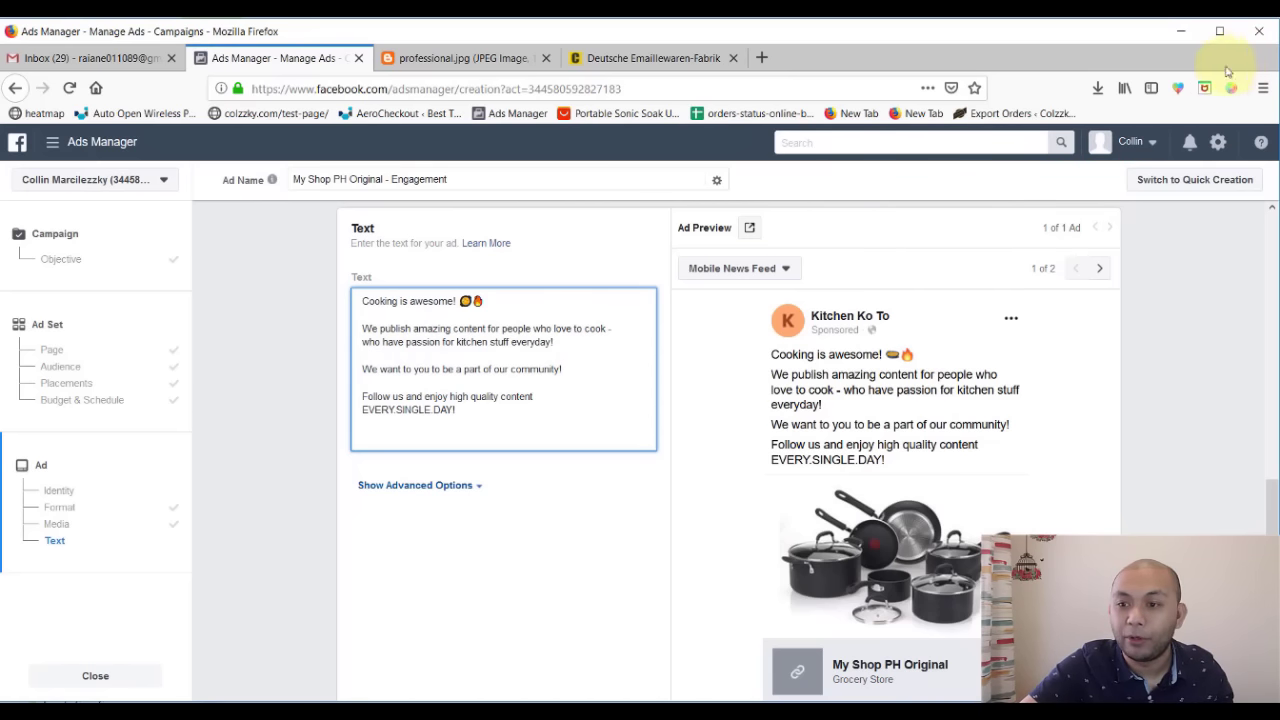
{"action": "left_click", "coordinate": [1177, 88]}
{"action": "left_click", "coordinate": [751, 116]}
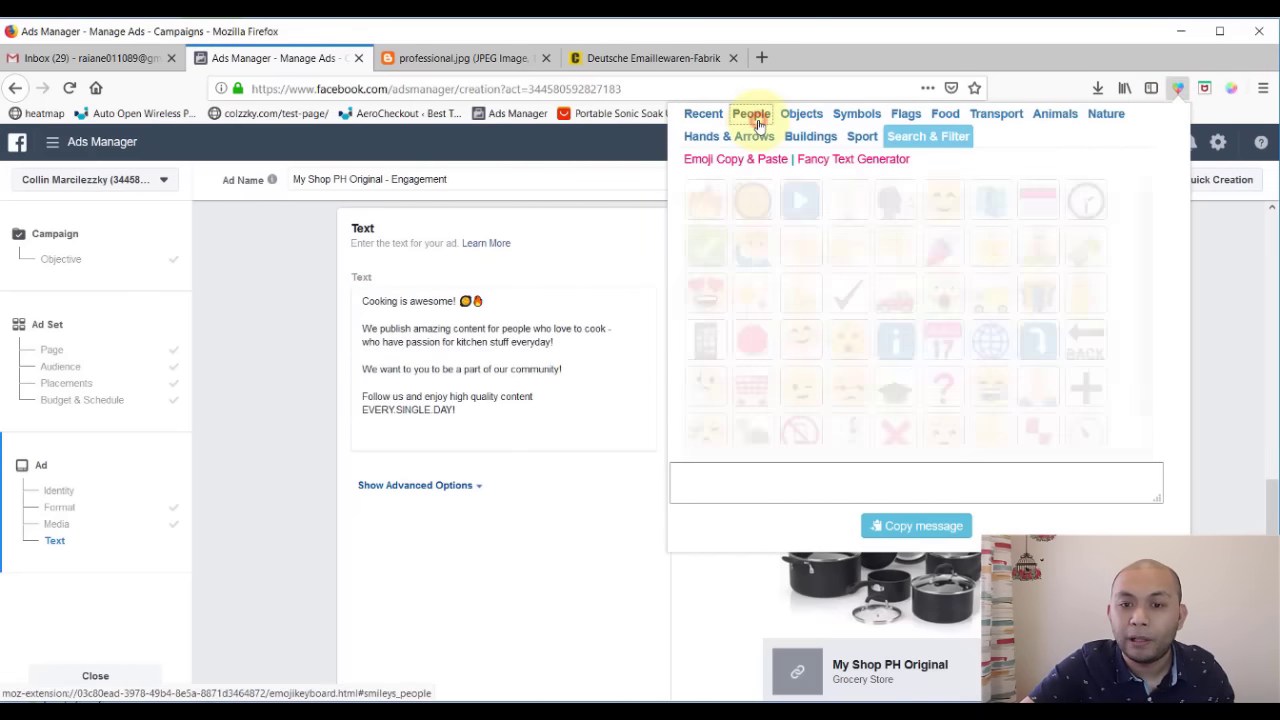
{"action": "scroll", "coordinate": [820, 343], "scroll_direction": "down", "scroll_amount": 10}
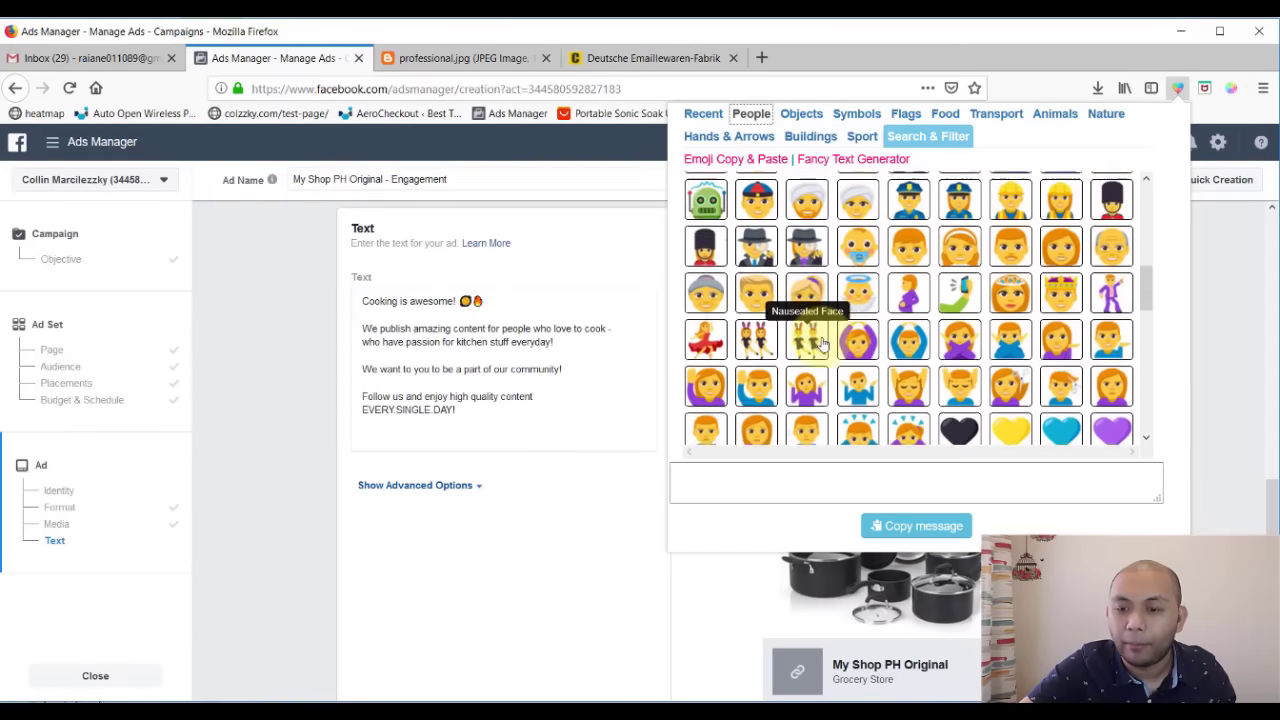
{"action": "scroll", "coordinate": [820, 343], "scroll_direction": "down", "scroll_amount": 10}
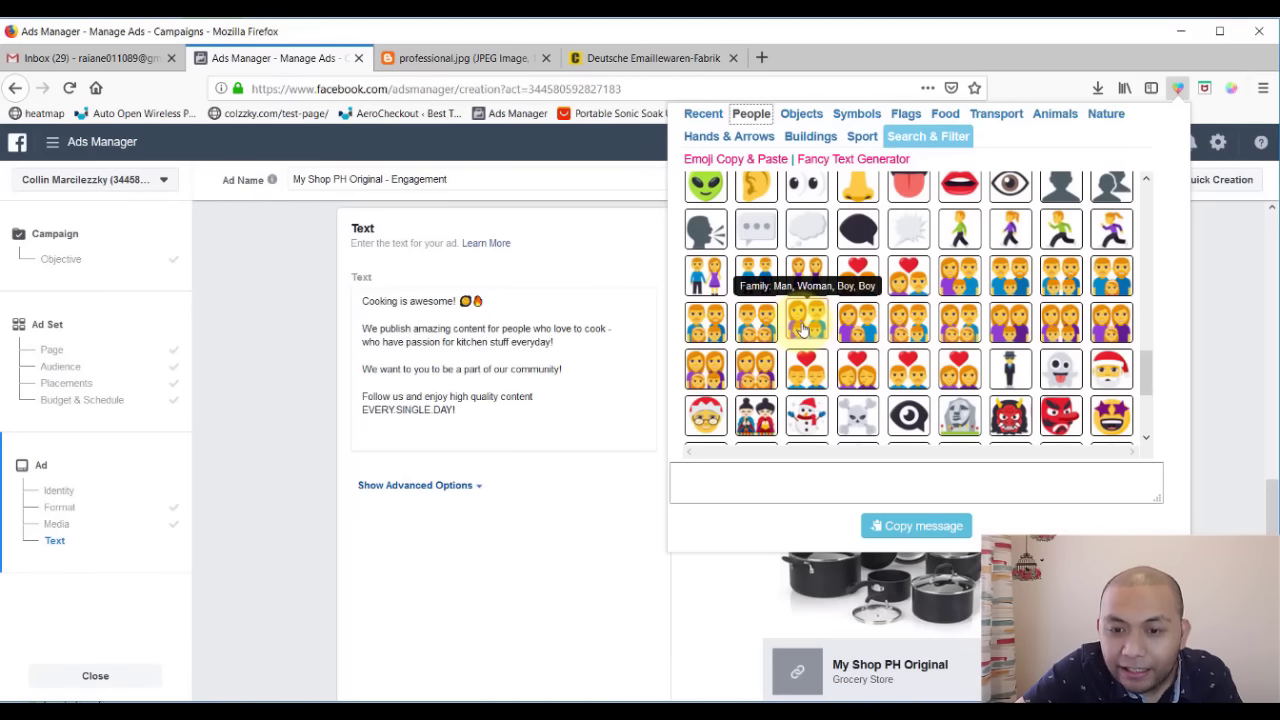
{"action": "left_click", "coordinate": [803, 322]}
{"action": "left_click", "coordinate": [495, 381]}
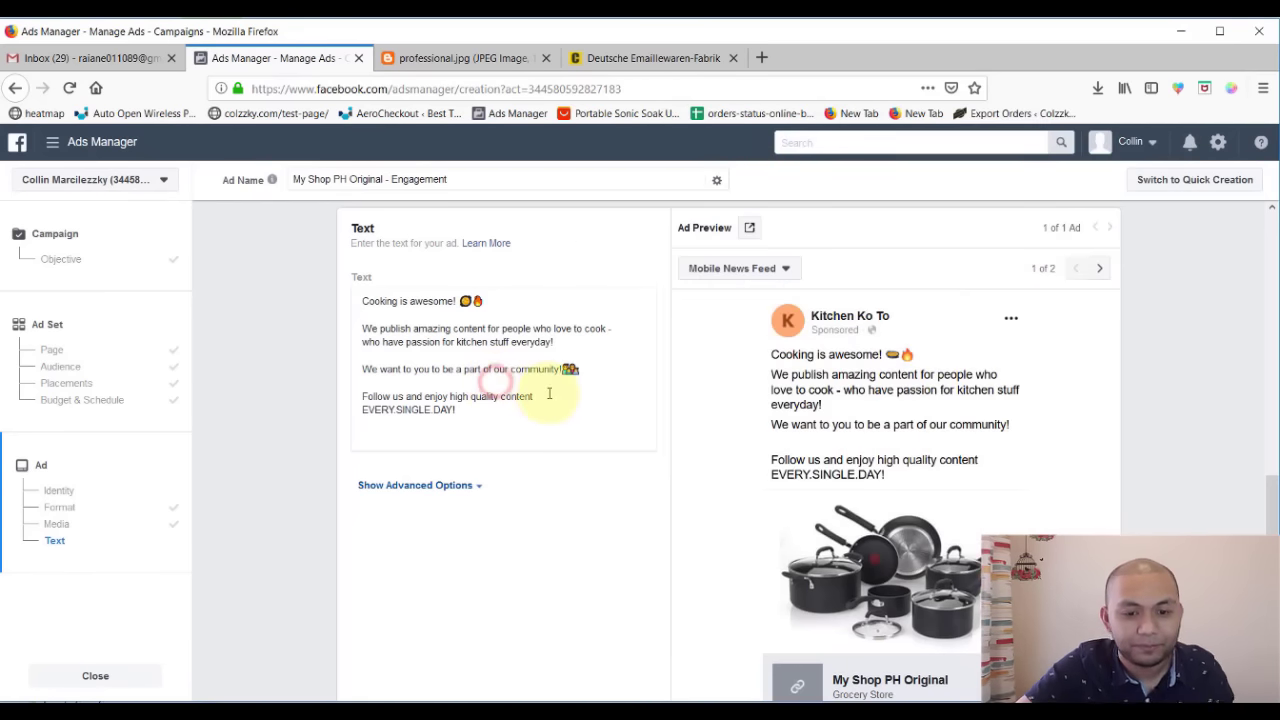
{"action": "left_click", "coordinate": [457, 411]}
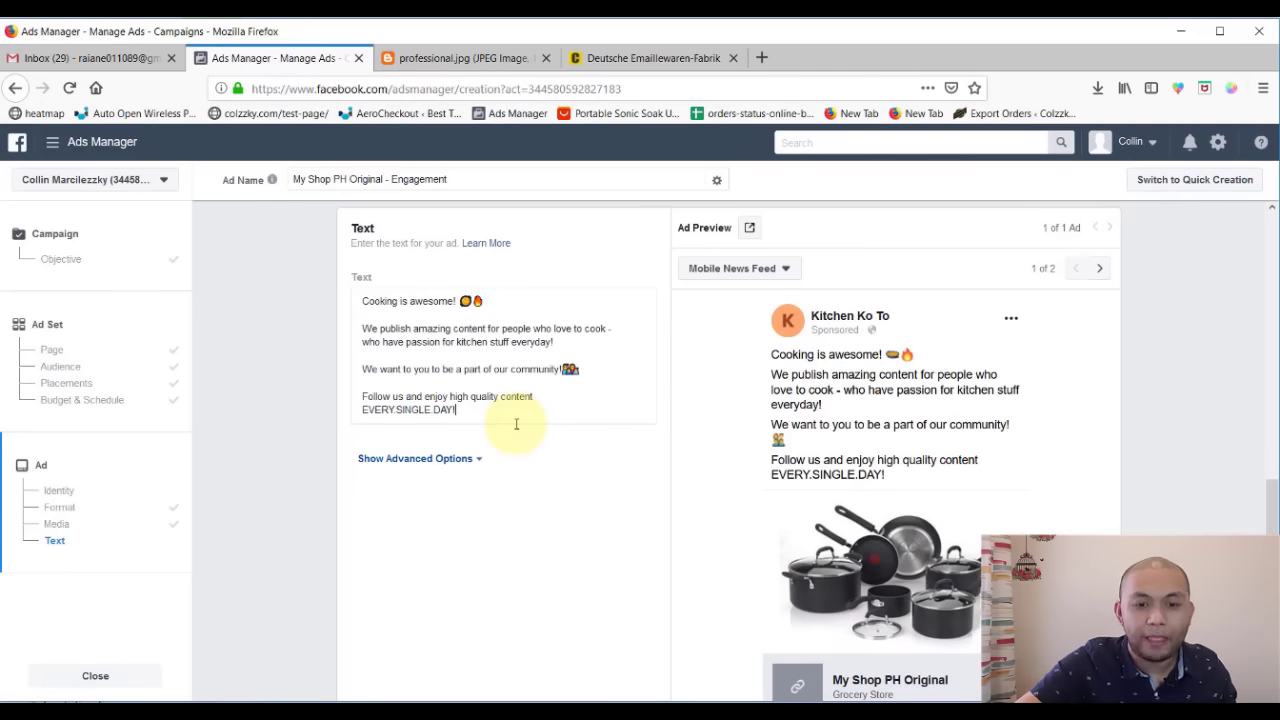
{"action": "left_click", "coordinate": [580, 533]}
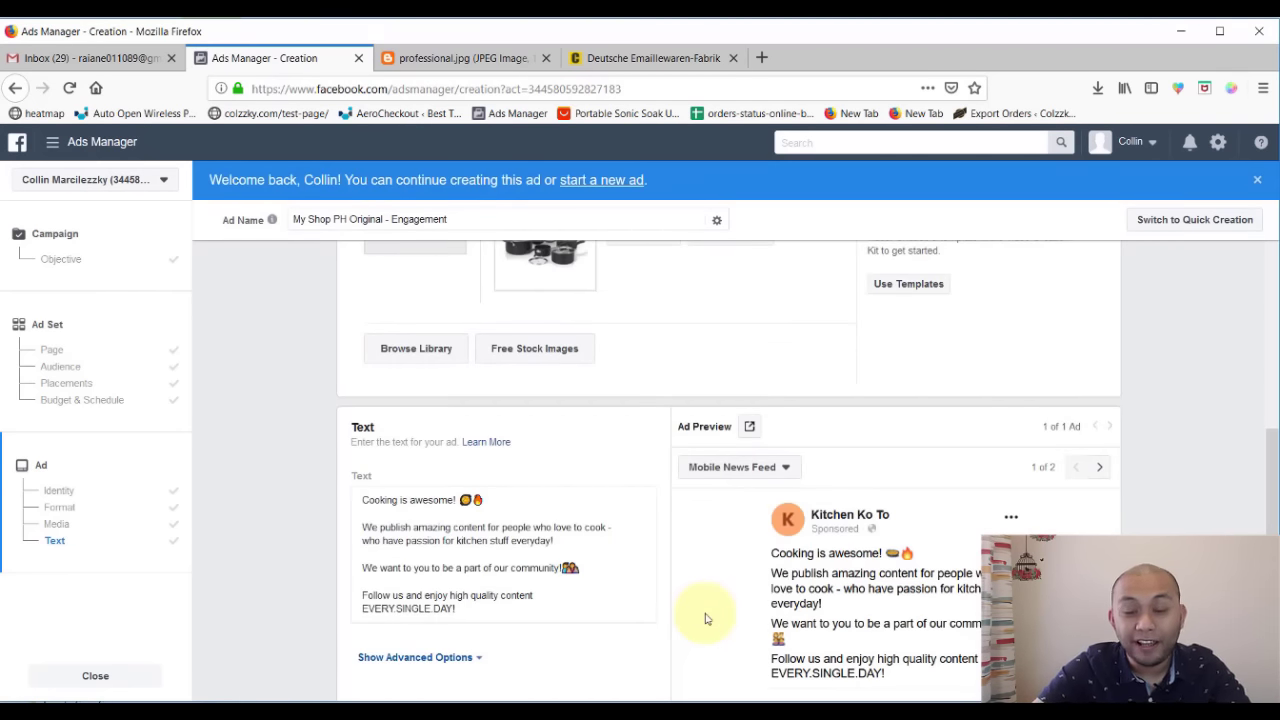
- Expand the advanced options below the ad text, then collapse them again
{"action": "scroll", "coordinate": [705, 619], "scroll_direction": "down", "scroll_amount": 5}
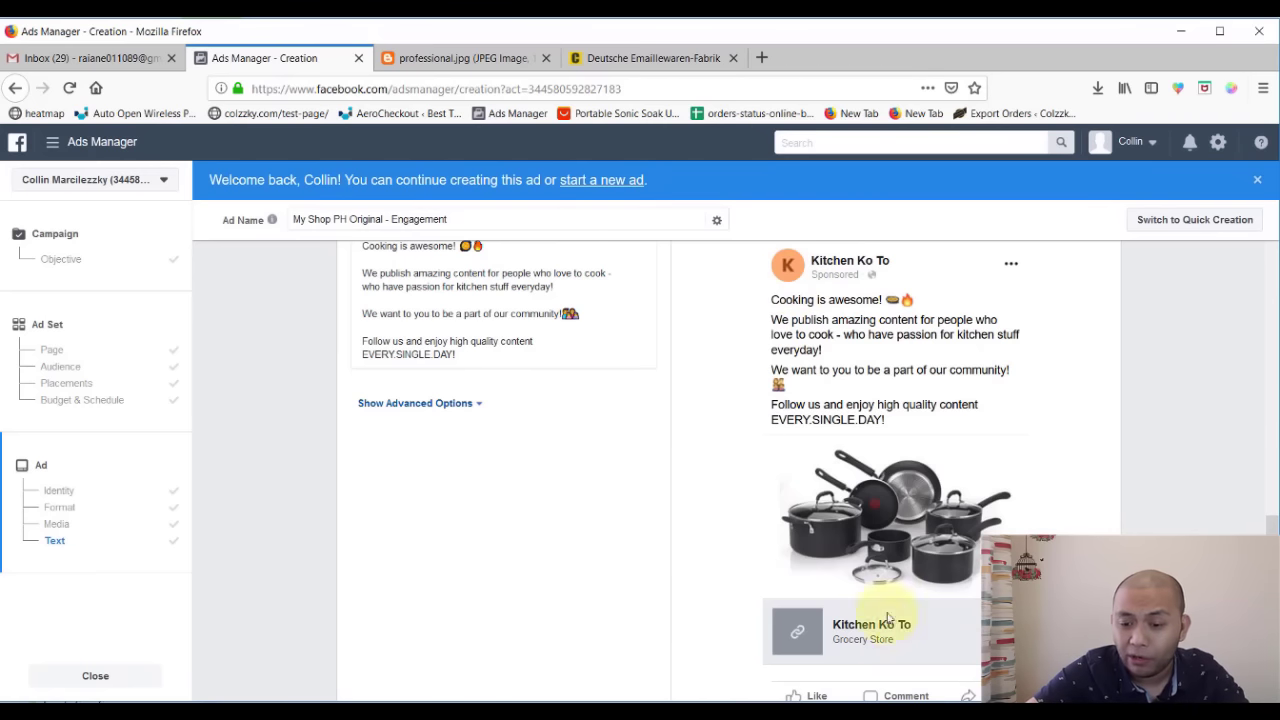
{"action": "scroll", "coordinate": [660, 480], "scroll_direction": "up", "scroll_amount": 2}
{"action": "left_click", "coordinate": [472, 486]}
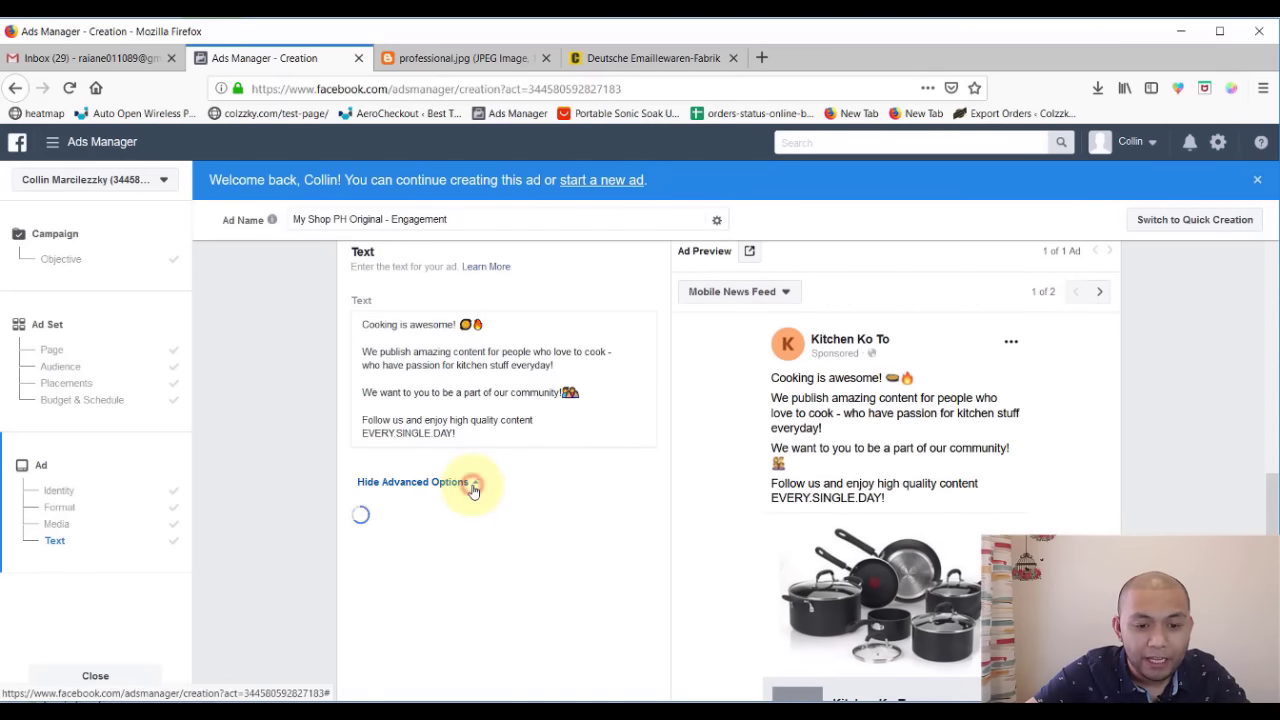
{"action": "scroll", "coordinate": [515, 500], "scroll_direction": "down", "scroll_amount": 3}
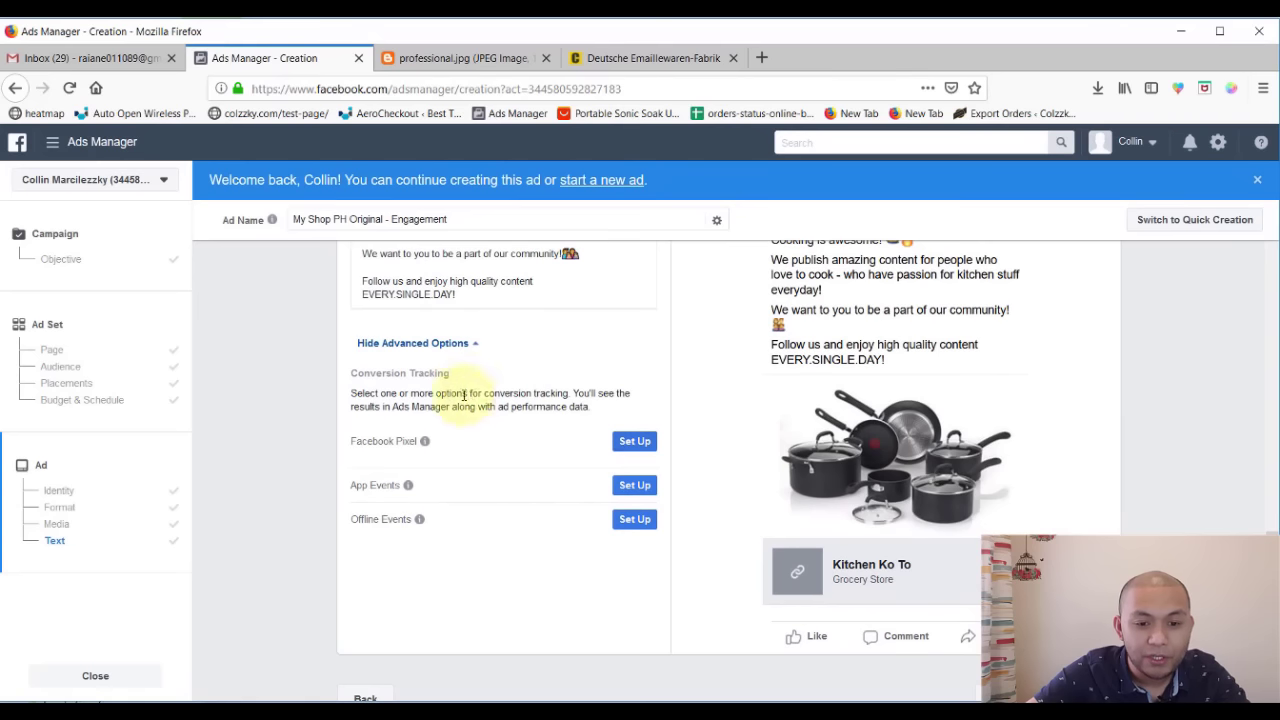
{"action": "scroll", "coordinate": [410, 462], "scroll_direction": "up", "scroll_amount": 2}
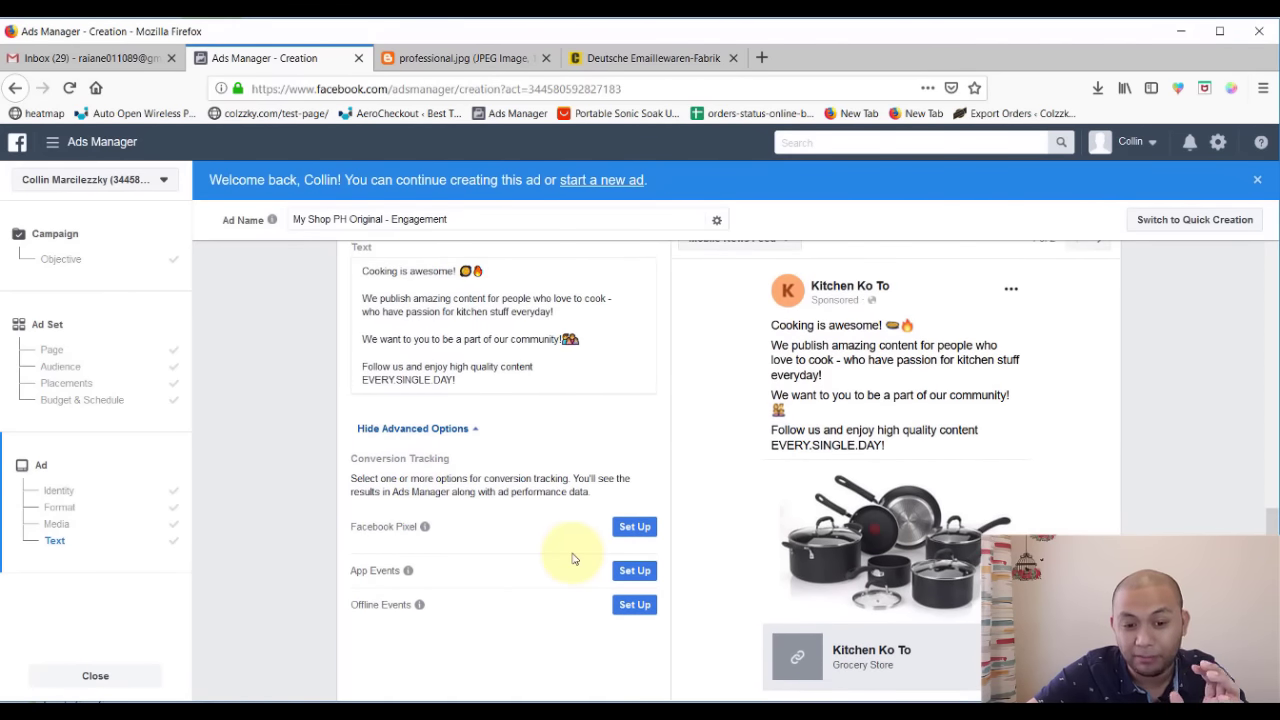
{"action": "left_click", "coordinate": [470, 430]}
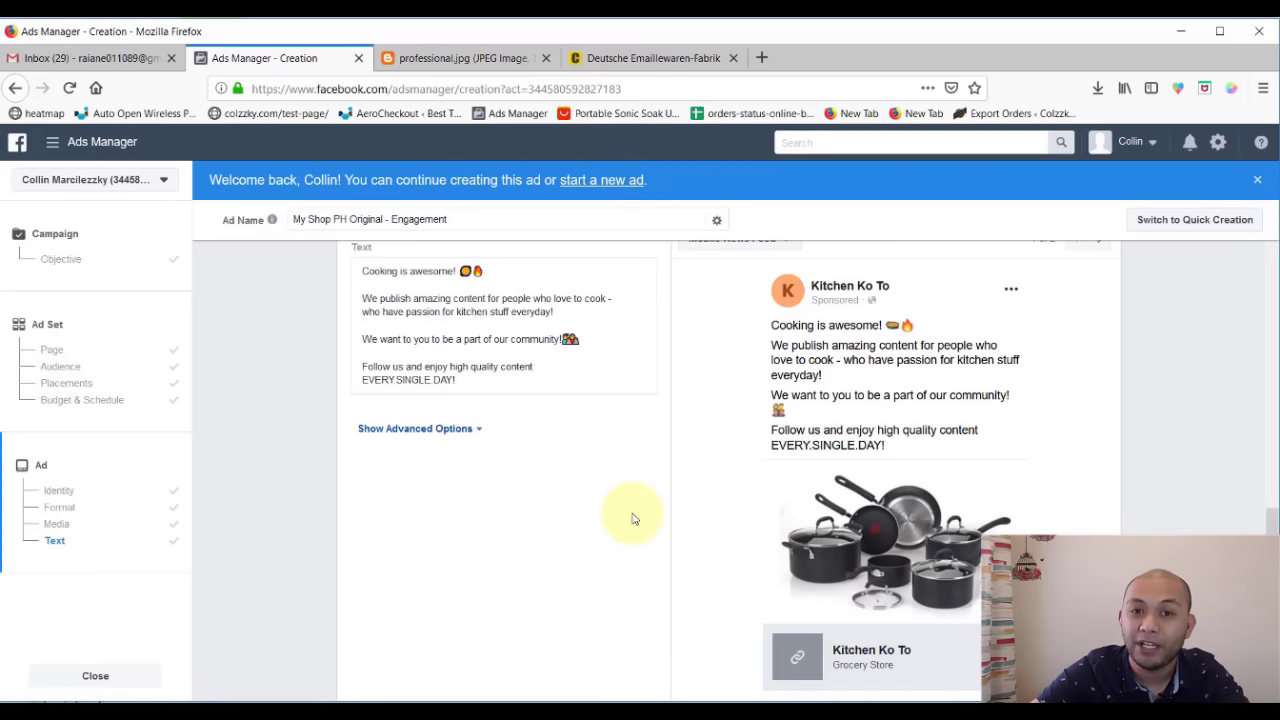
- Review the media, text and preview of the Kitchen Ko To ad, then confirm it
{"action": "scroll", "coordinate": [688, 449], "scroll_direction": "up", "scroll_amount": 2}
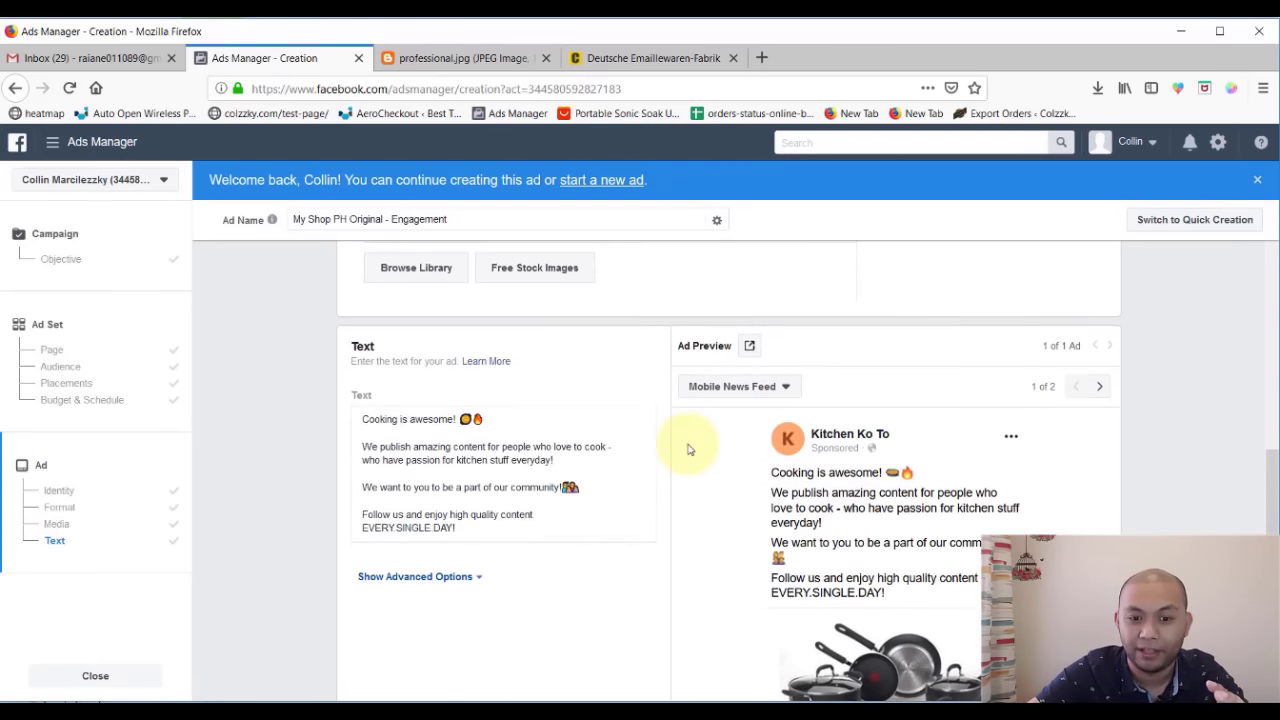
{"action": "scroll", "coordinate": [748, 470], "scroll_direction": "down", "scroll_amount": 6}
{"action": "scroll", "coordinate": [755, 482], "scroll_direction": "down", "scroll_amount": 1}
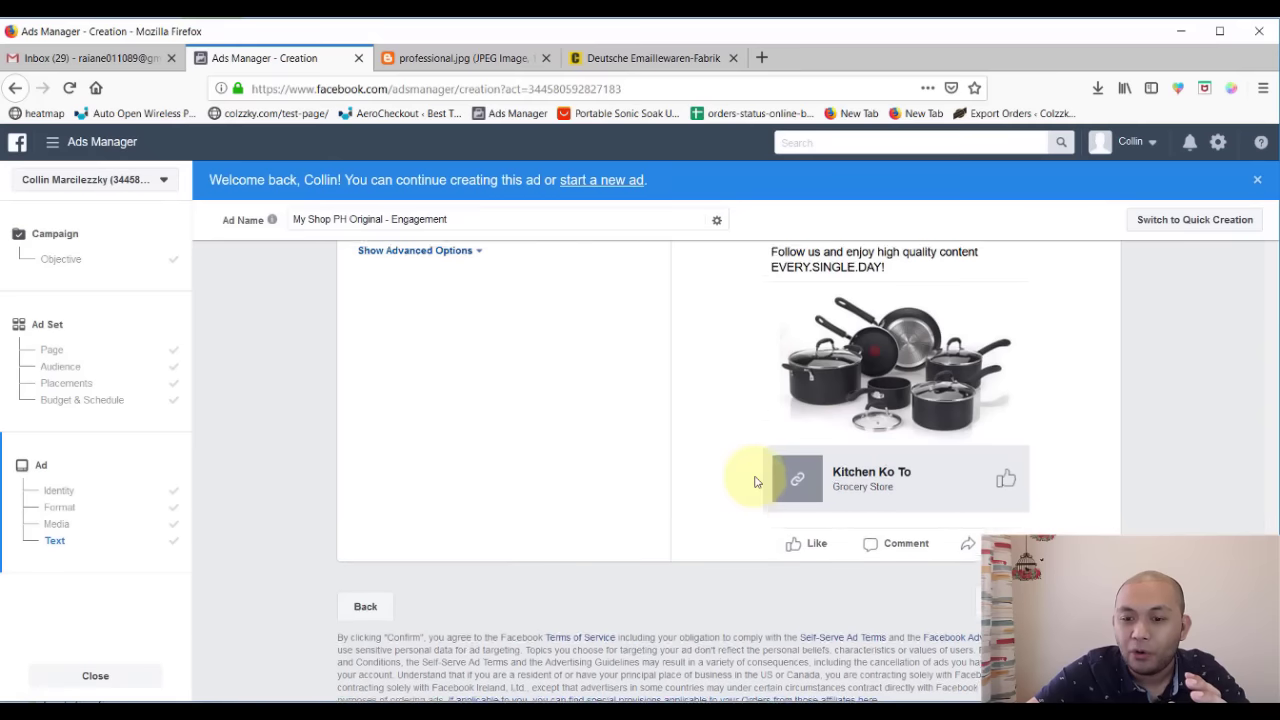
{"action": "scroll", "coordinate": [755, 482], "scroll_direction": "up", "scroll_amount": 4}
{"action": "scroll", "coordinate": [755, 482], "scroll_direction": "down", "scroll_amount": 1}
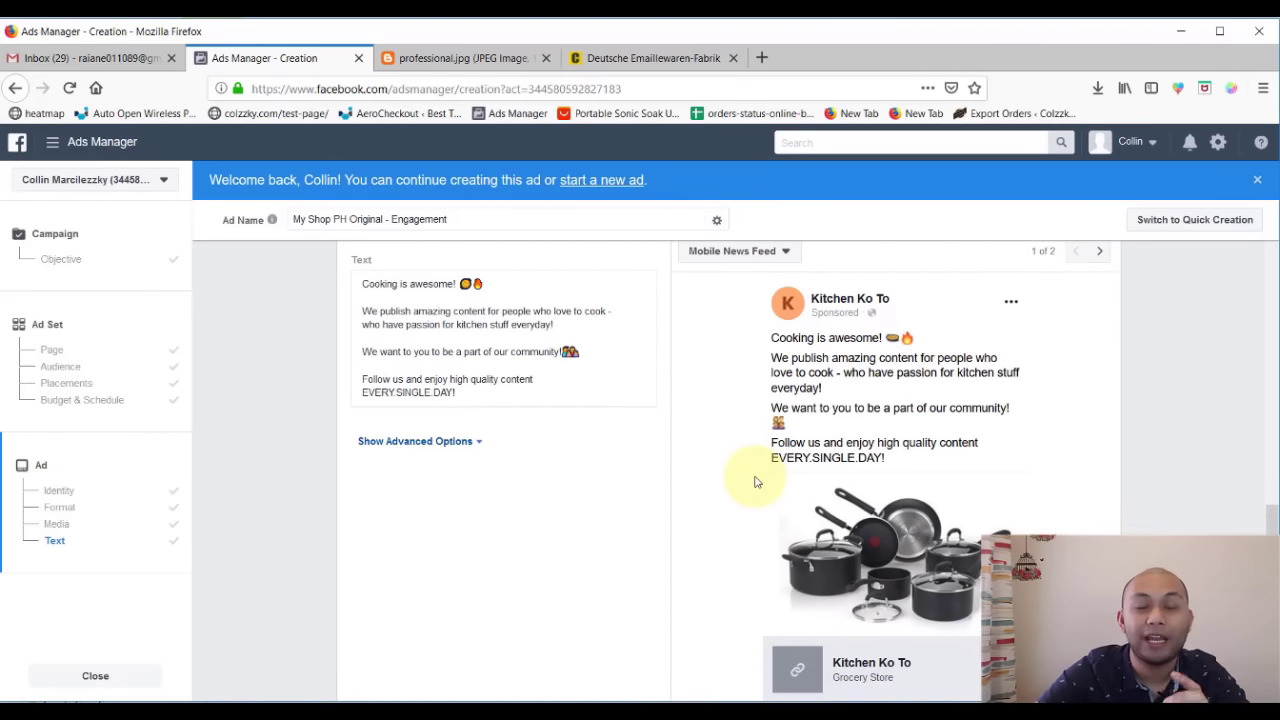
{"action": "scroll", "coordinate": [825, 488], "scroll_direction": "down", "scroll_amount": 2}
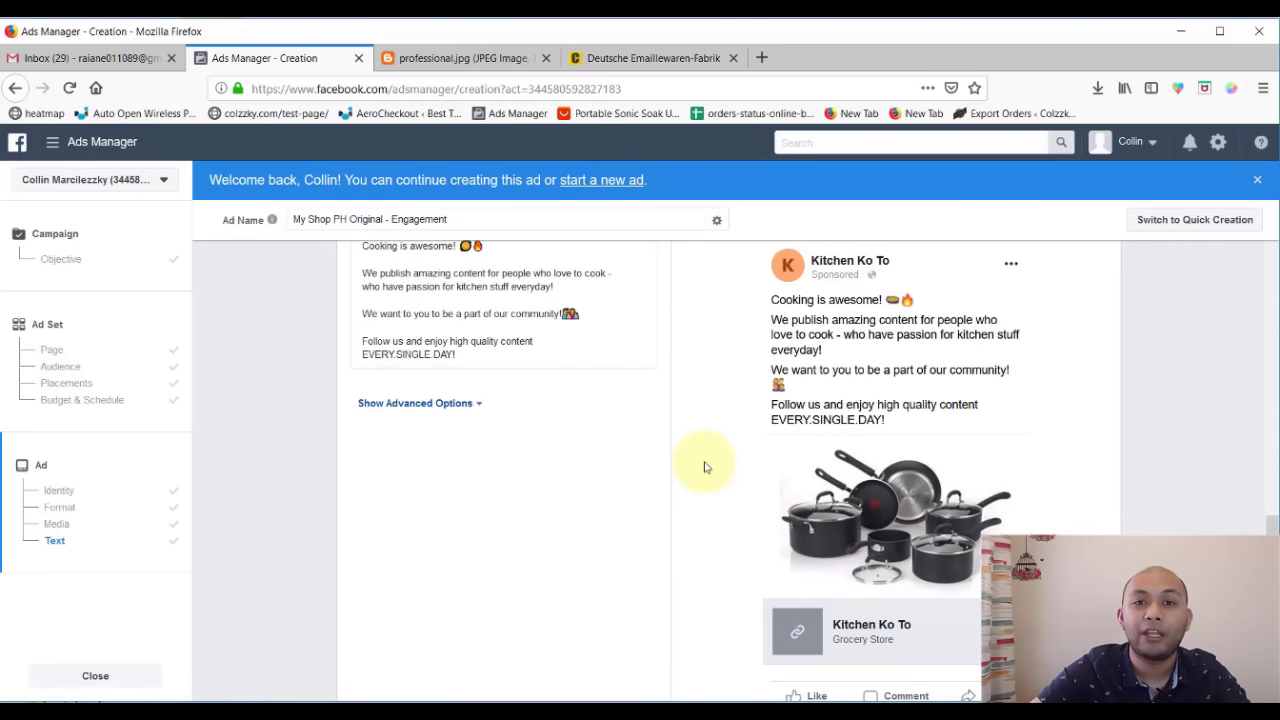
{"action": "scroll", "coordinate": [517, 517], "scroll_direction": "up", "scroll_amount": 3}
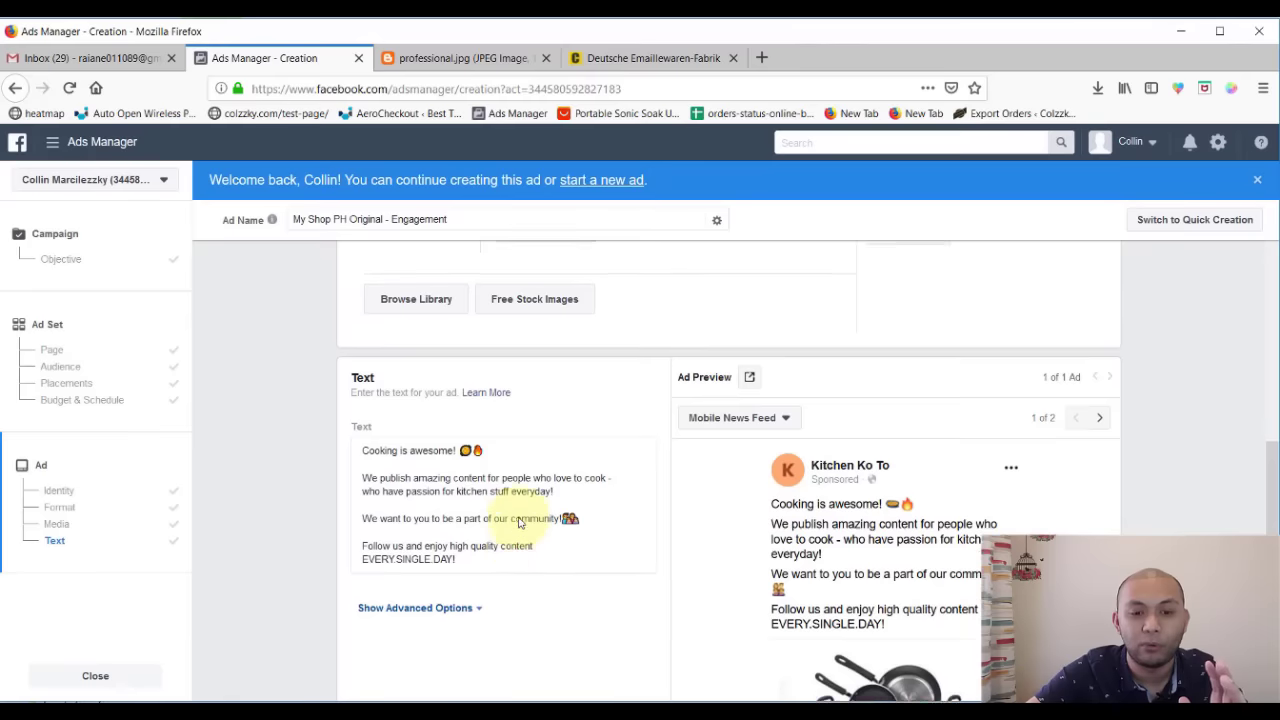
{"action": "scroll", "coordinate": [517, 517], "scroll_direction": "down", "scroll_amount": 1}
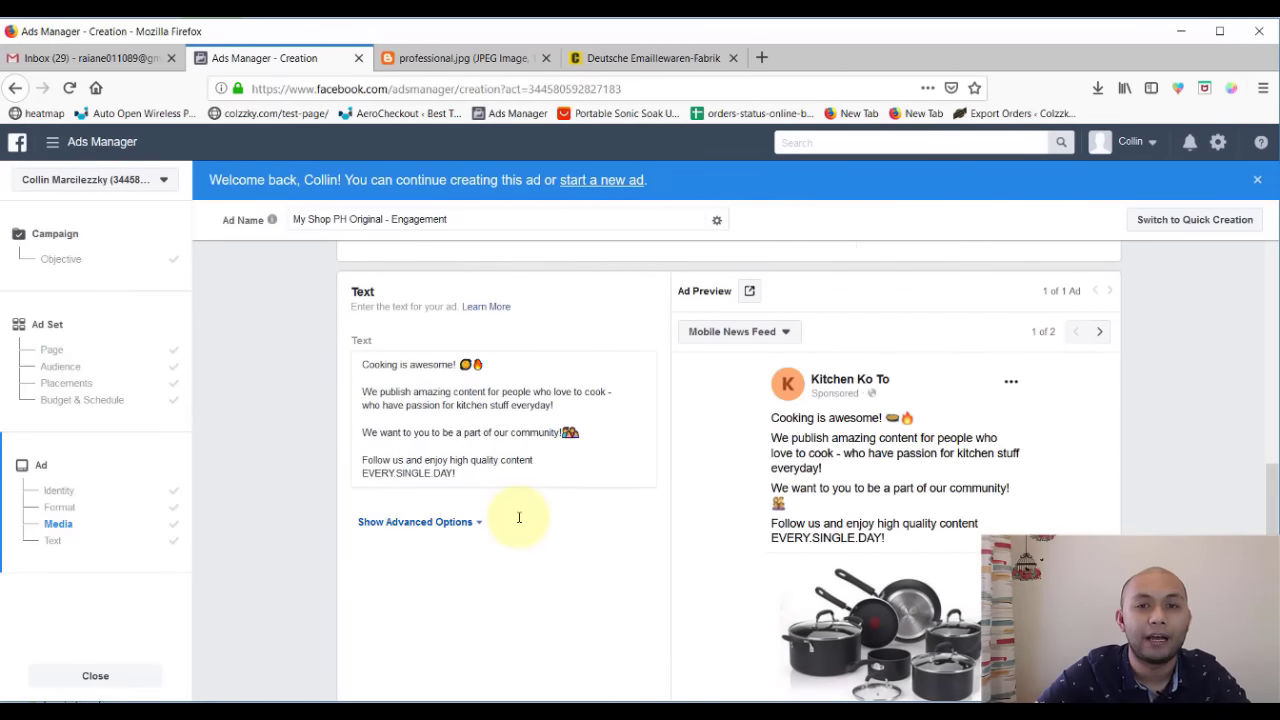
{"action": "scroll", "coordinate": [760, 550], "scroll_direction": "down", "scroll_amount": 2}
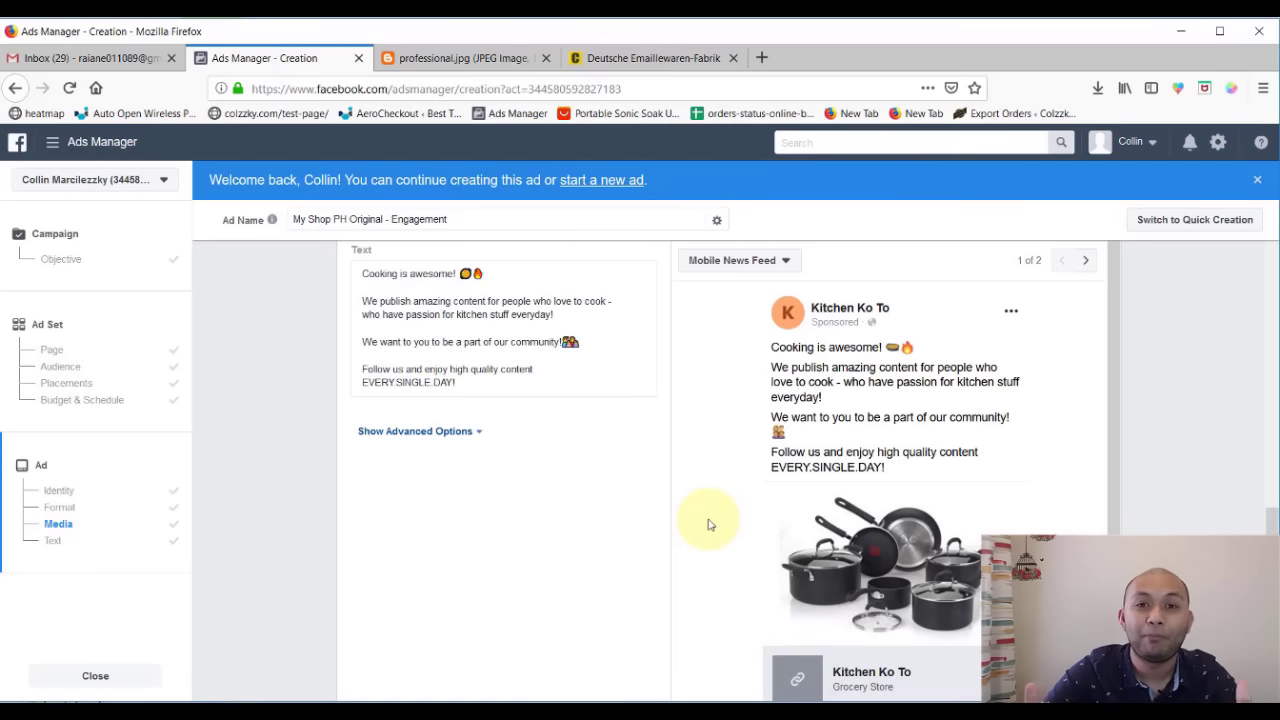
{"action": "scroll", "coordinate": [1020, 520], "scroll_direction": "down", "scroll_amount": 2}
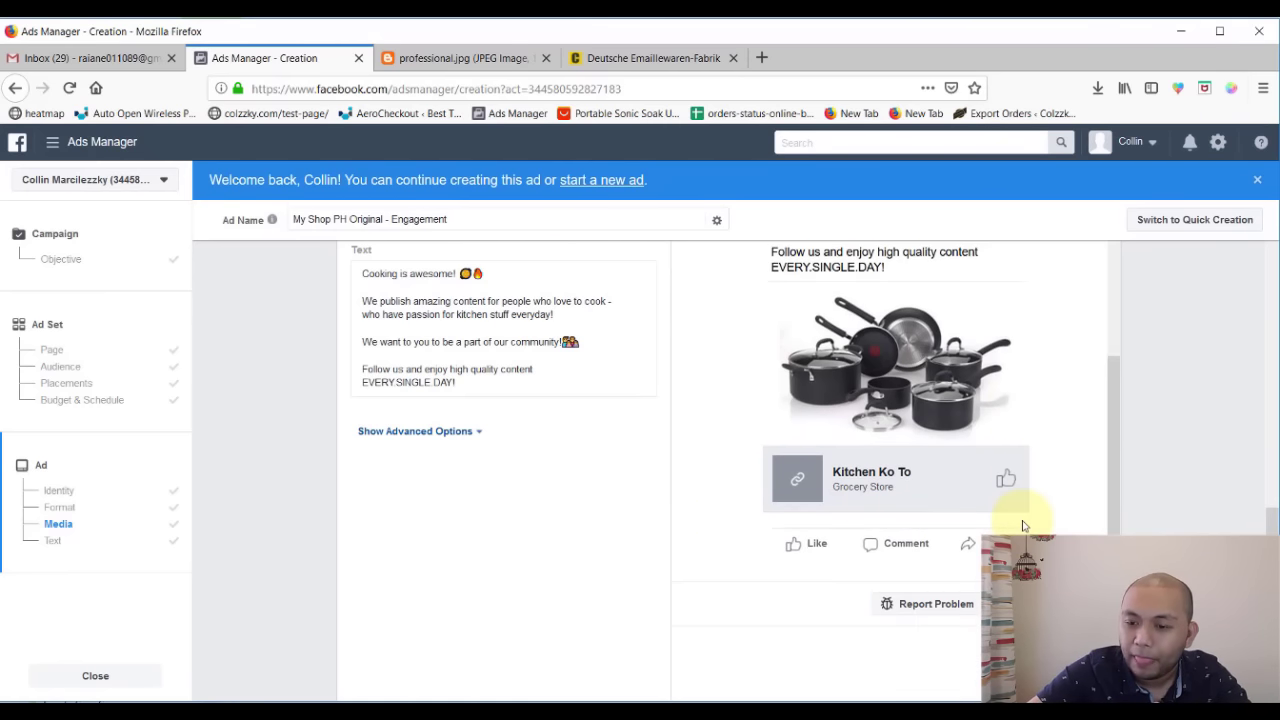
{"action": "scroll", "coordinate": [1055, 530], "scroll_direction": "up", "scroll_amount": 2}
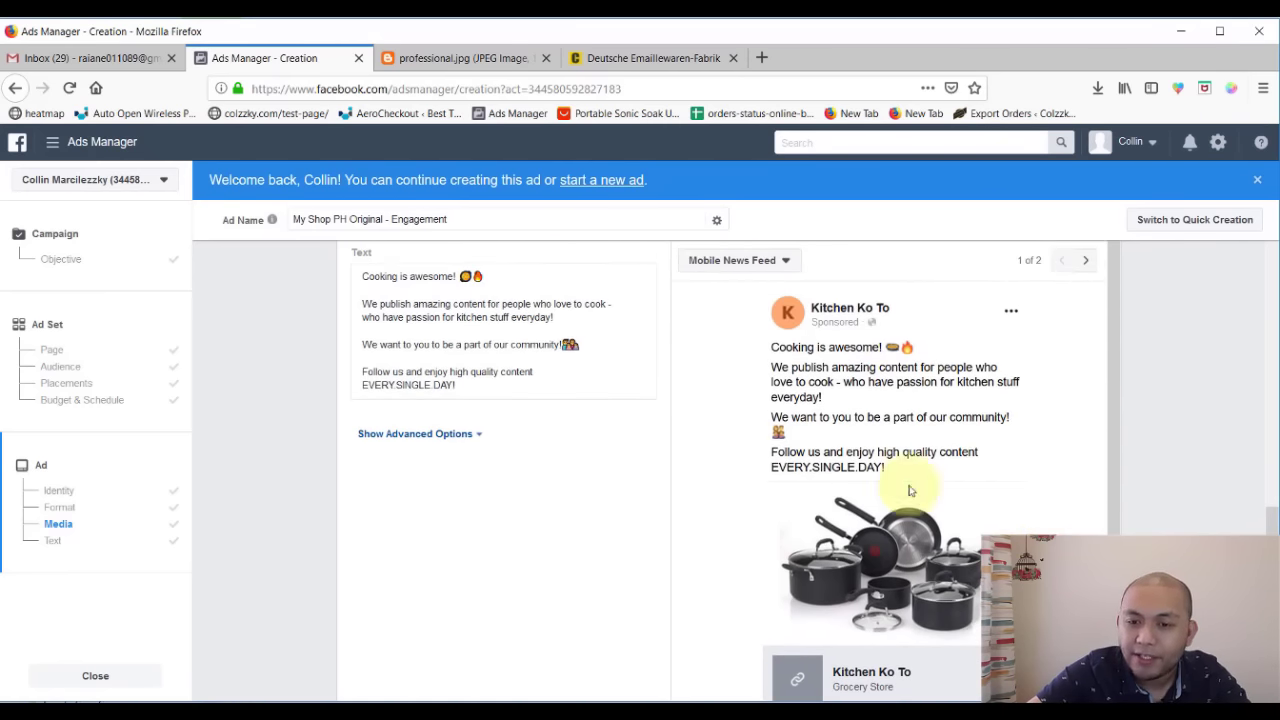
{"action": "scroll", "coordinate": [665, 507], "scroll_direction": "up", "scroll_amount": 6}
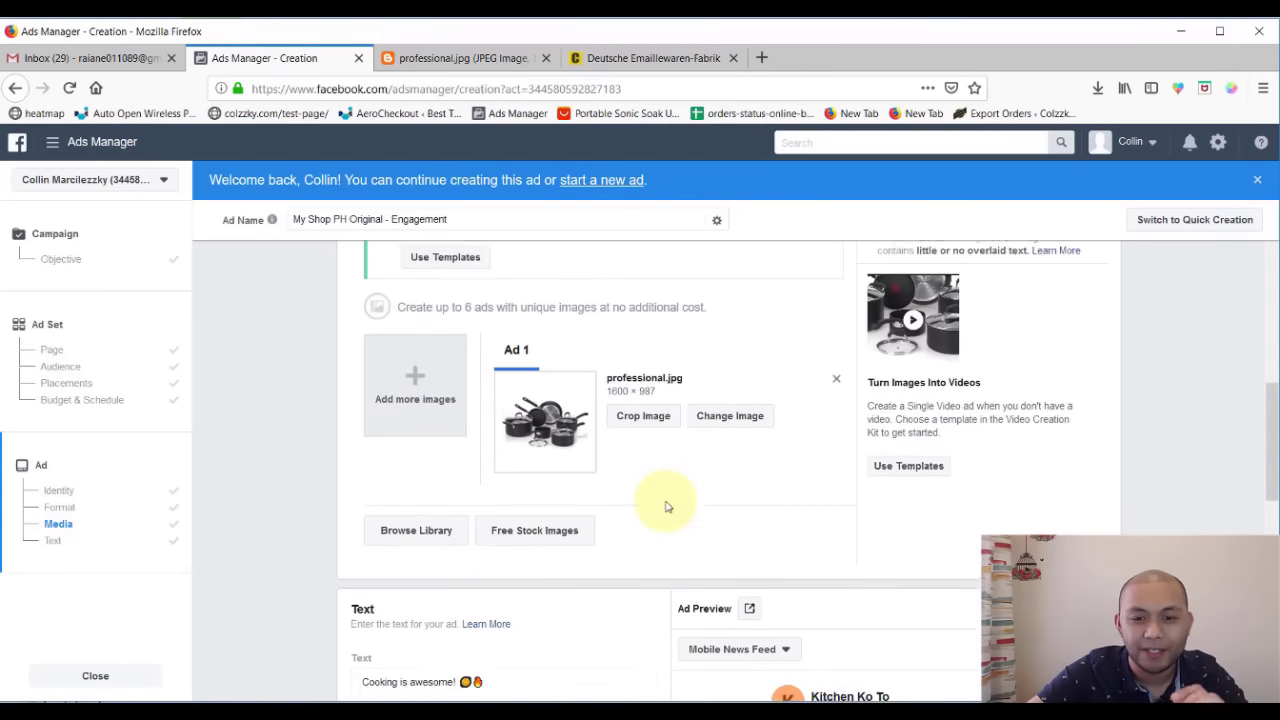
{"action": "scroll", "coordinate": [666, 506], "scroll_direction": "down", "scroll_amount": 8}
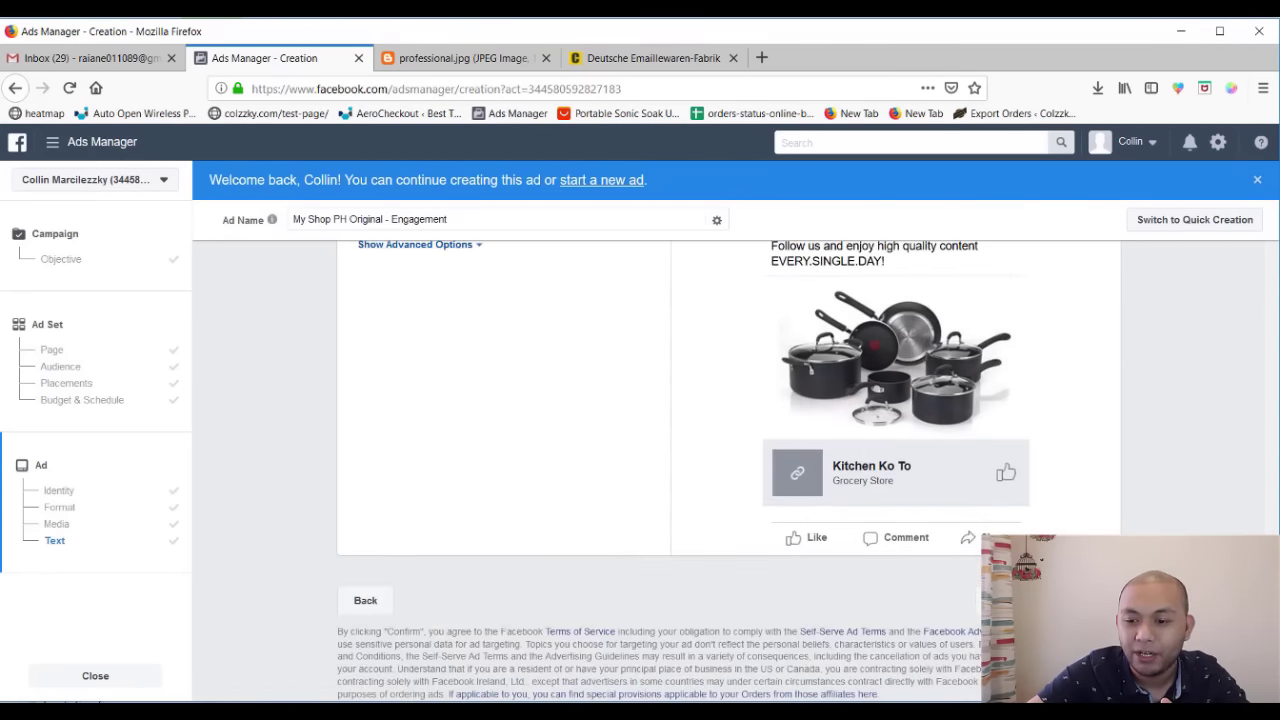
{"action": "left_click", "coordinate": [1050, 600]}
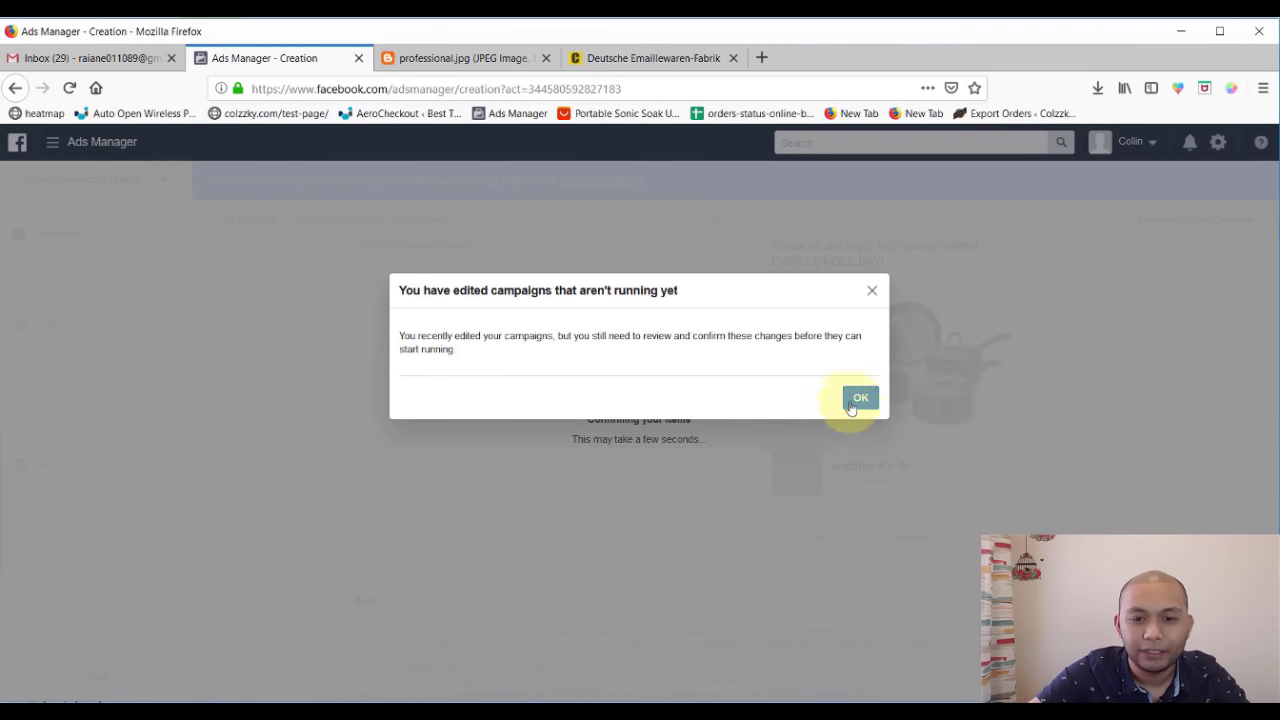
- Dismiss the 'edited campaigns aren't running yet' notice with OK
{"action": "left_click", "coordinate": [858, 399]}
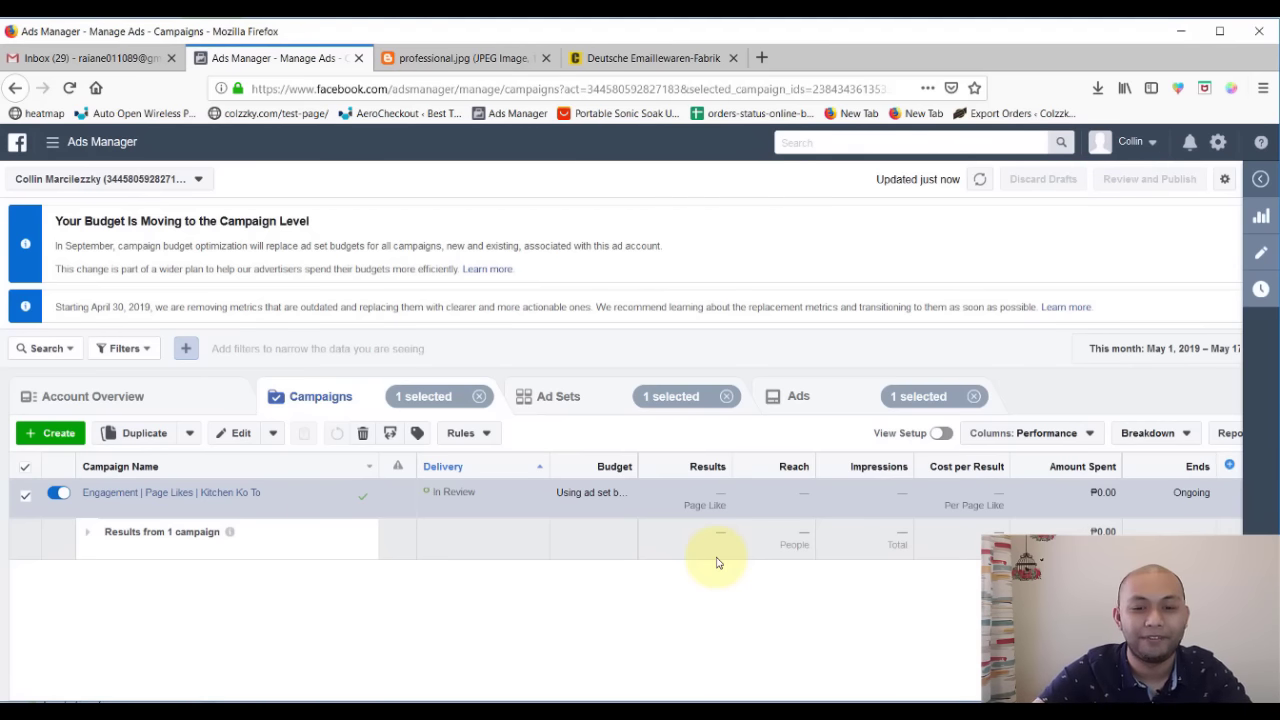
- Clear the selections, move through the Campaigns, Ad Sets and Ads views, and select the My Shop PH Original - Engagement ad
{"action": "left_click", "coordinate": [597, 407]}
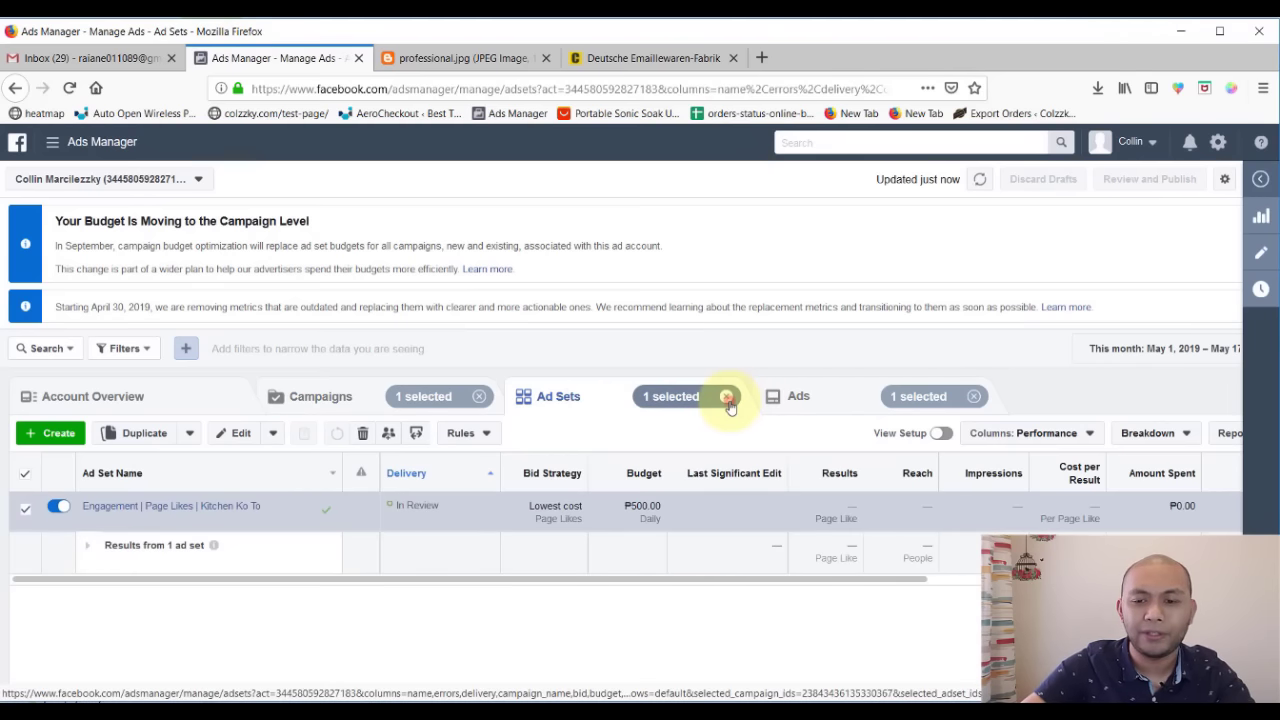
{"action": "left_click", "coordinate": [727, 397]}
{"action": "left_click", "coordinate": [973, 396]}
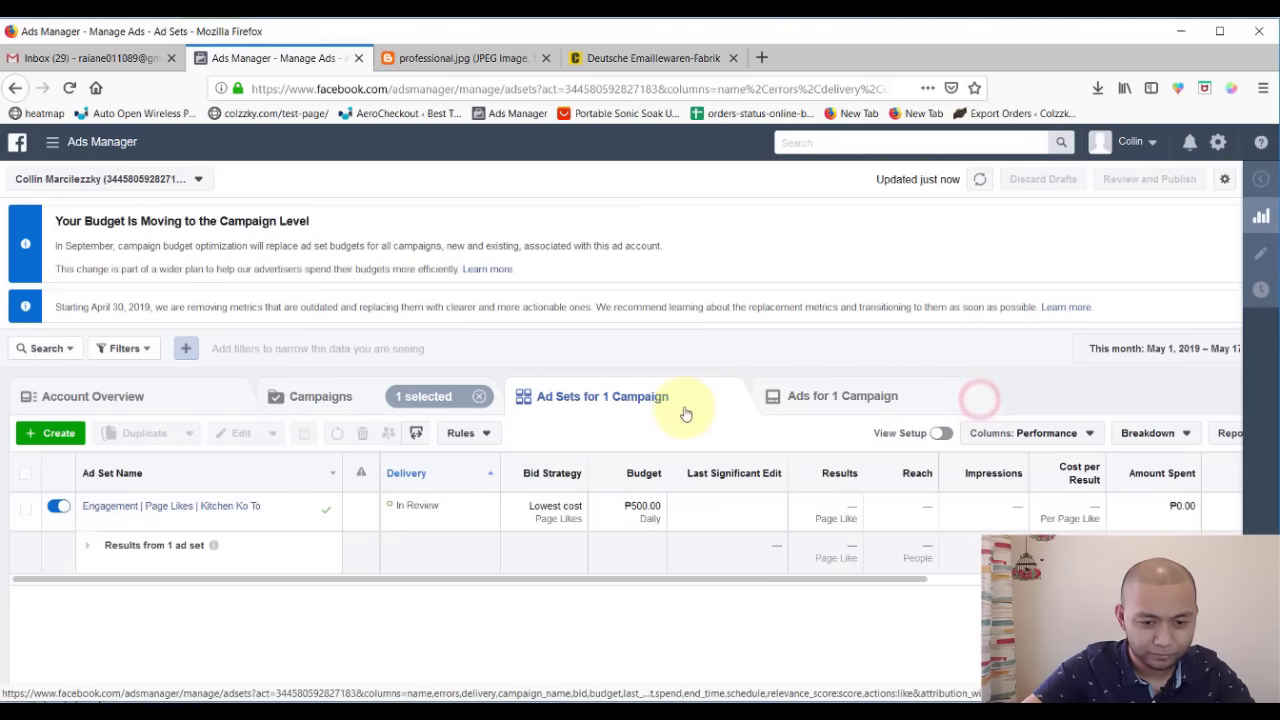
{"action": "left_click", "coordinate": [849, 409]}
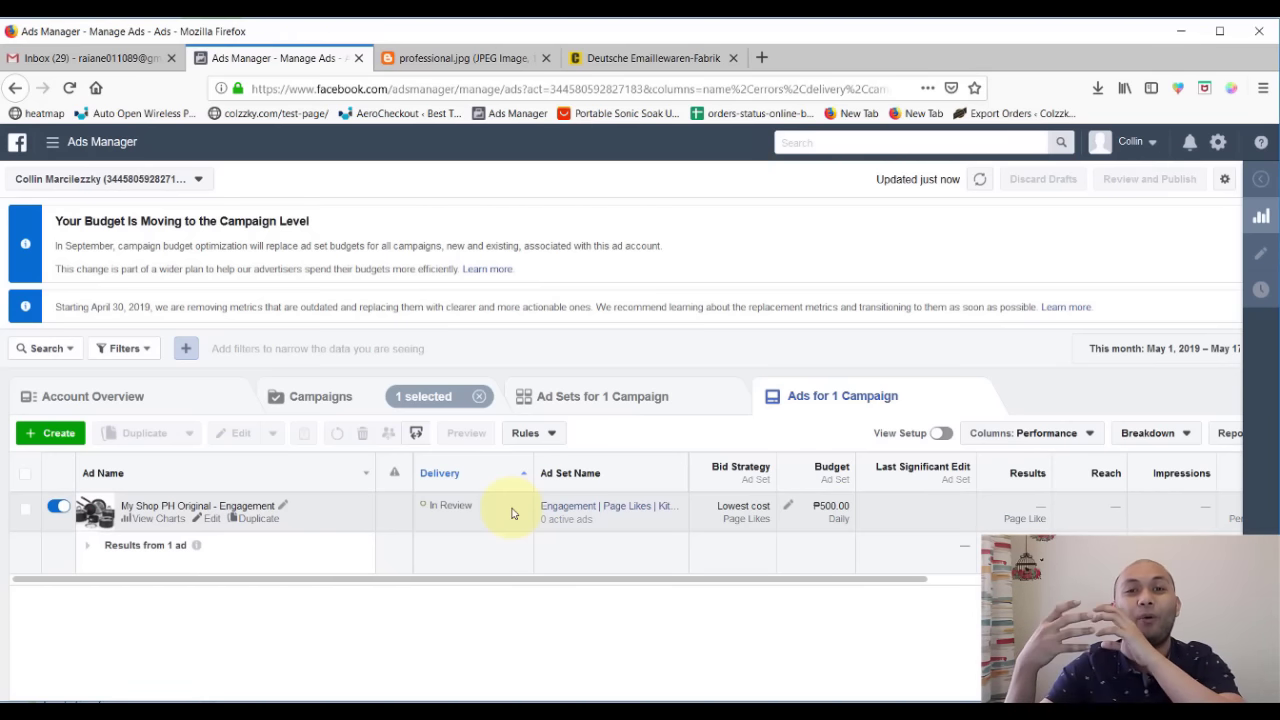
{"action": "left_click", "coordinate": [342, 397]}
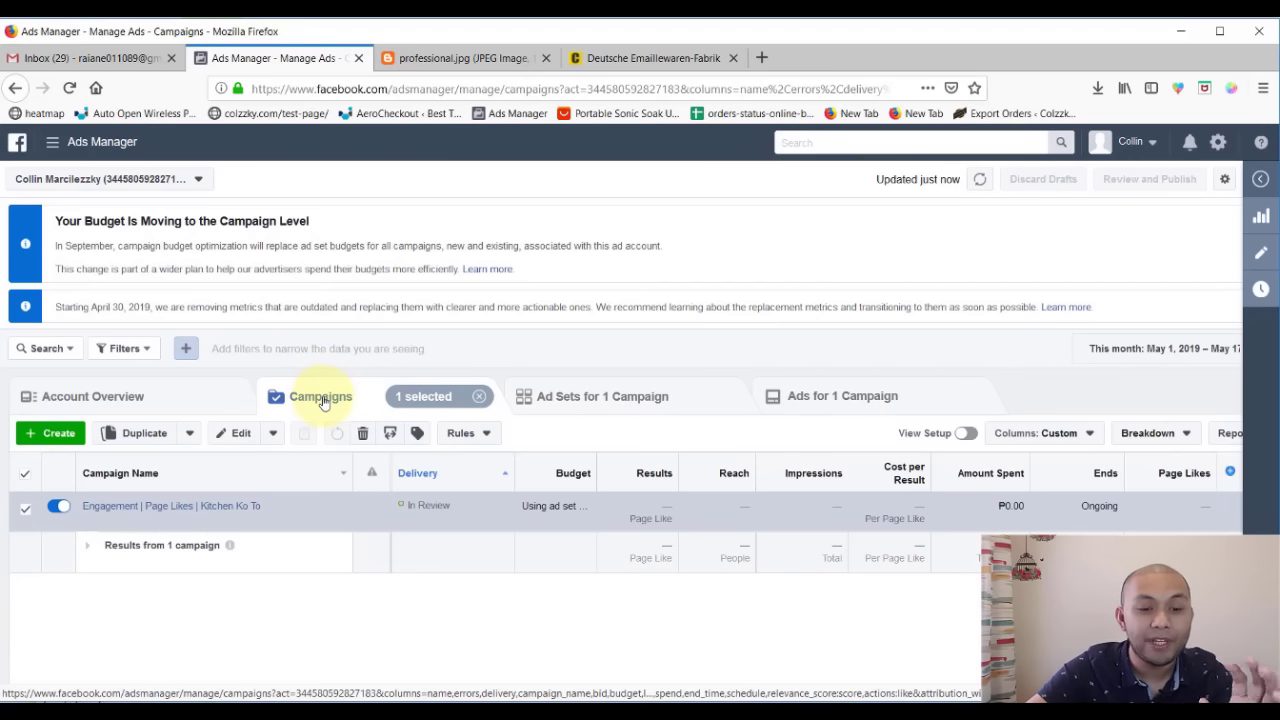
{"action": "left_click", "coordinate": [600, 397]}
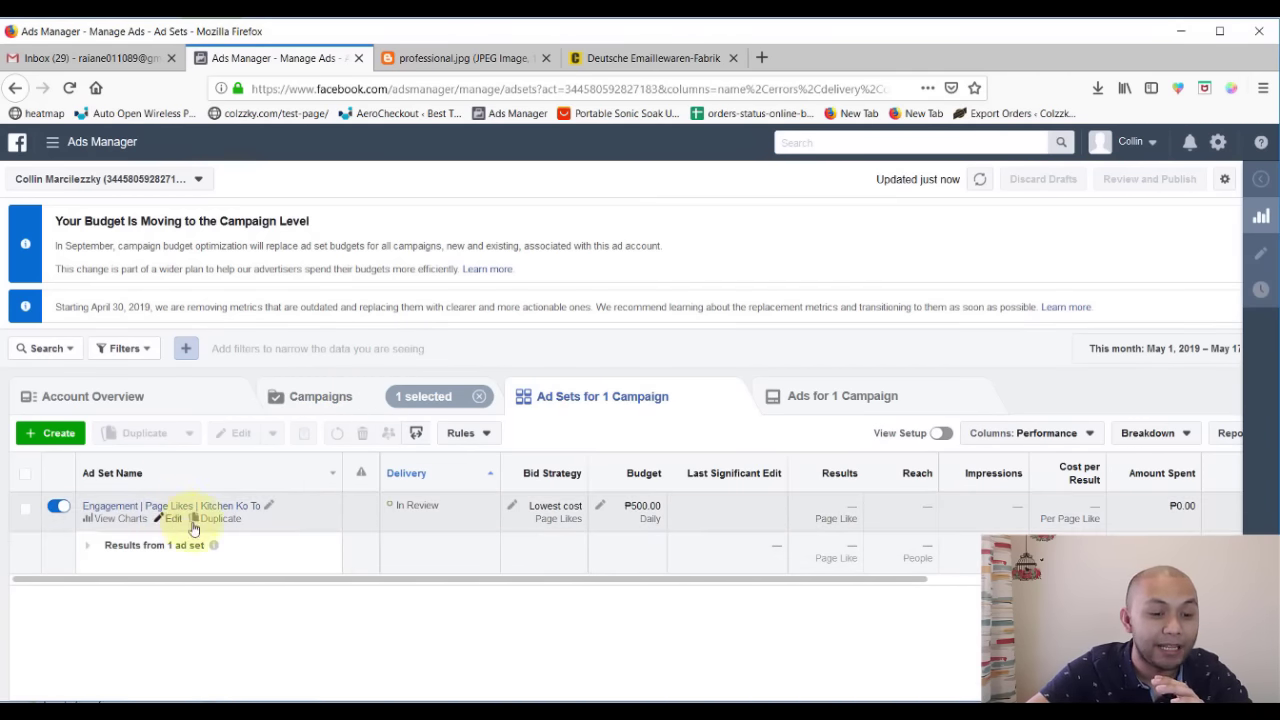
{"action": "left_click", "coordinate": [851, 397]}
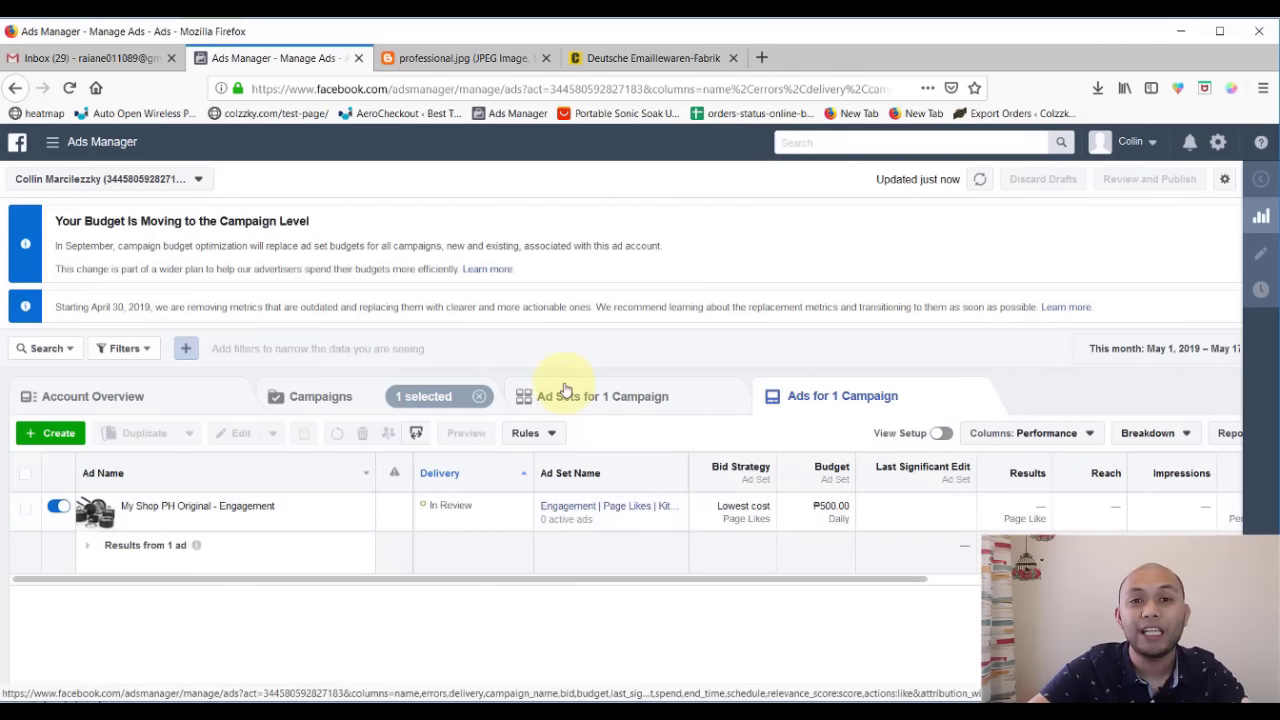
{"action": "left_click", "coordinate": [850, 400]}
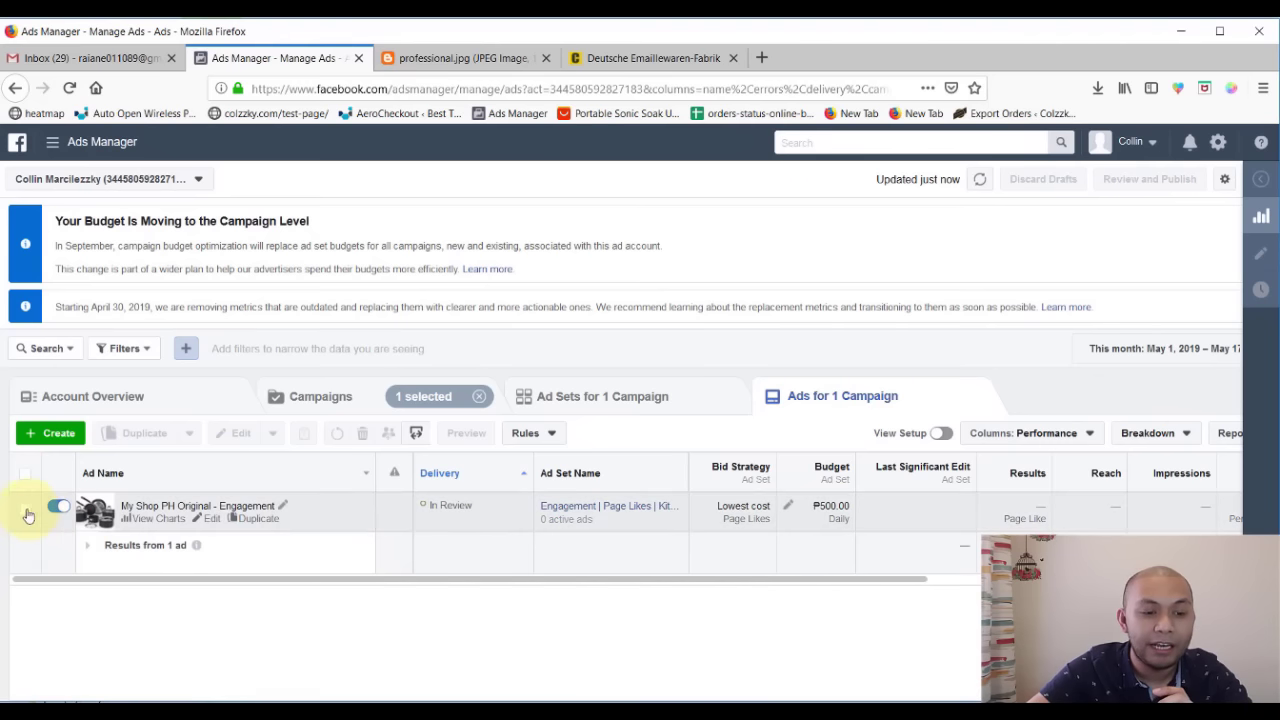
{"action": "left_click", "coordinate": [26, 511]}
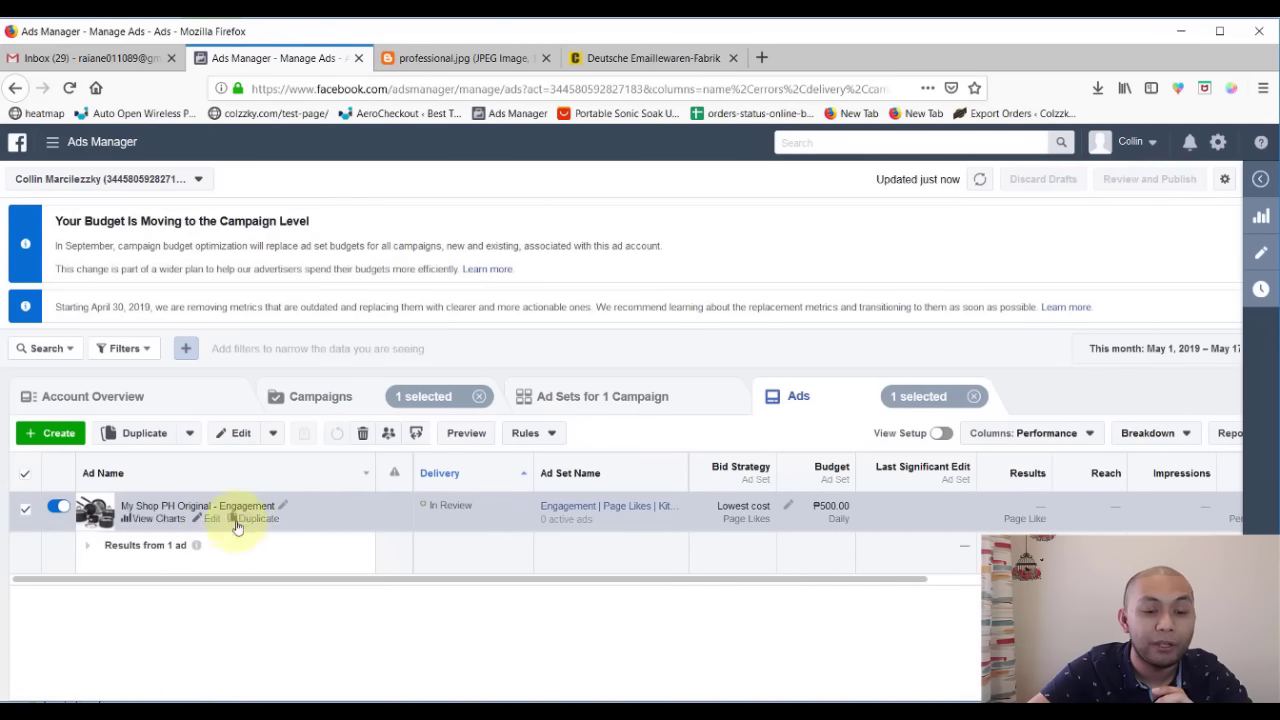
- Check the ad's mobile news feed preview
{"action": "left_click", "coordinate": [466, 433]}
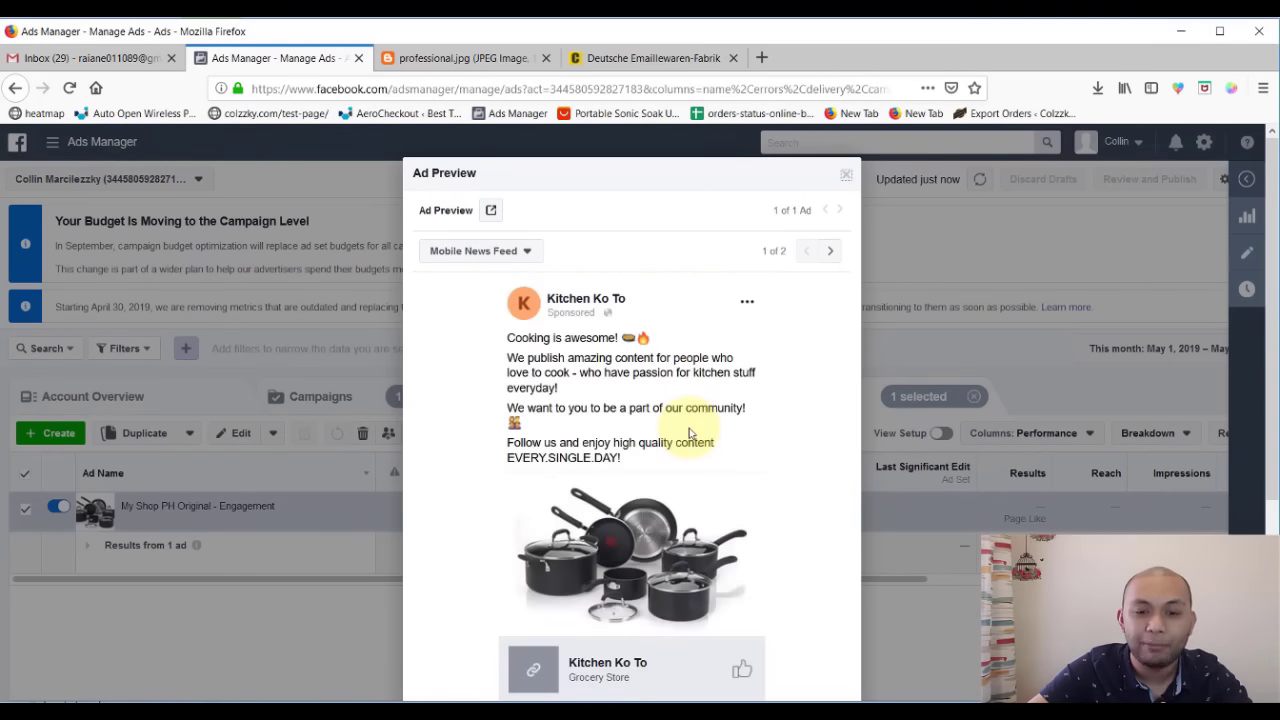
{"action": "scroll", "coordinate": [643, 471], "scroll_direction": "down", "scroll_amount": 3}
{"action": "scroll", "coordinate": [560, 260], "scroll_direction": "up", "scroll_amount": 2}
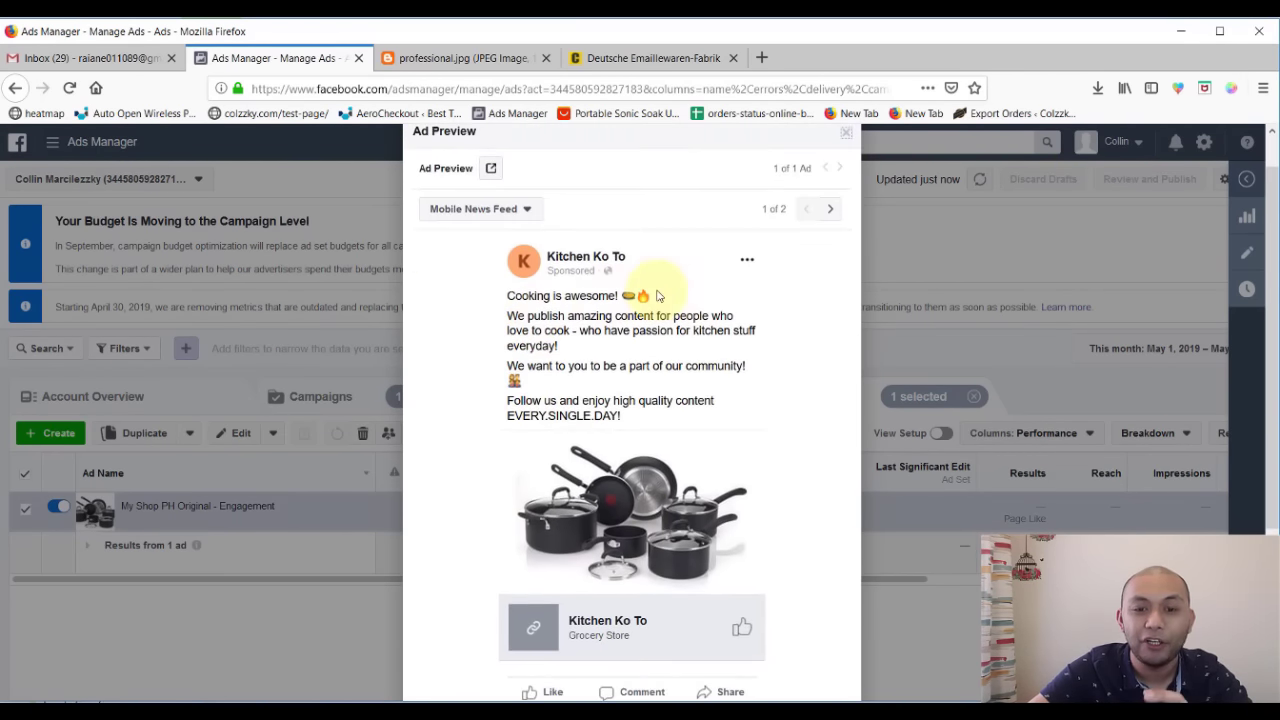
{"action": "scroll", "coordinate": [694, 388], "scroll_direction": "down", "scroll_amount": 2}
{"action": "scroll", "coordinate": [694, 388], "scroll_direction": "up", "scroll_amount": 2}
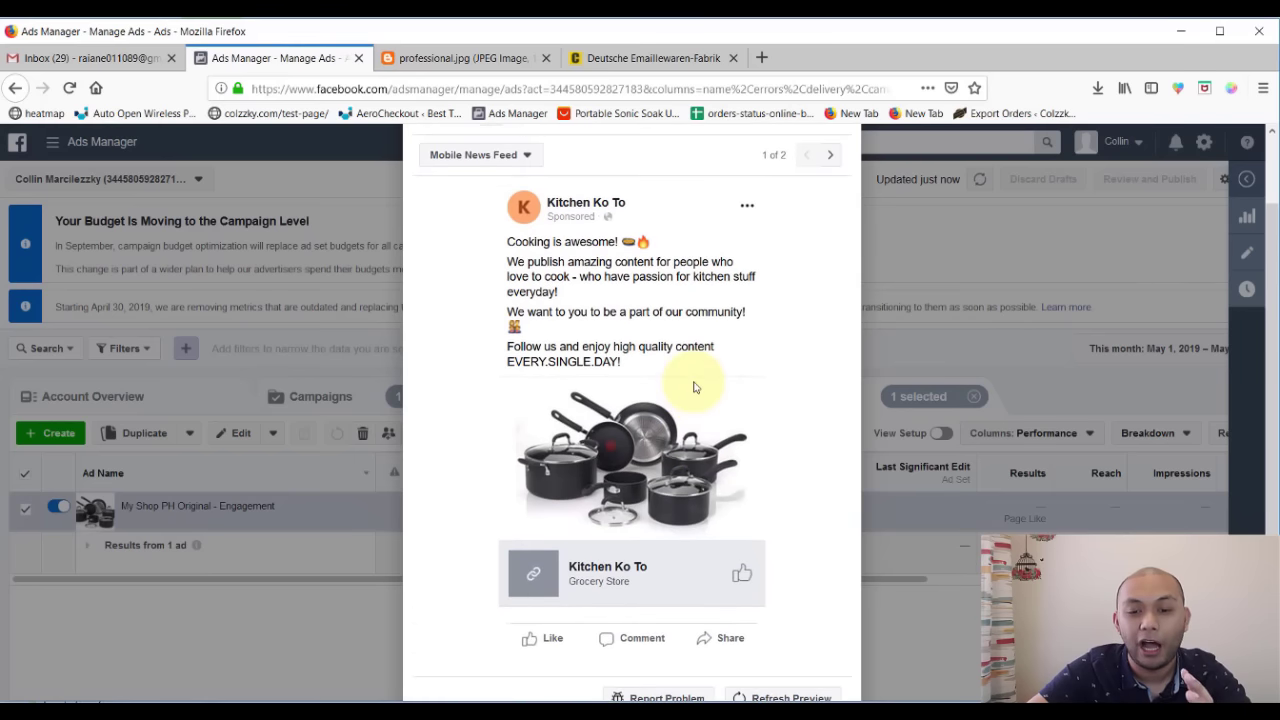
{"action": "scroll", "coordinate": [781, 218], "scroll_direction": "up", "scroll_amount": 2}
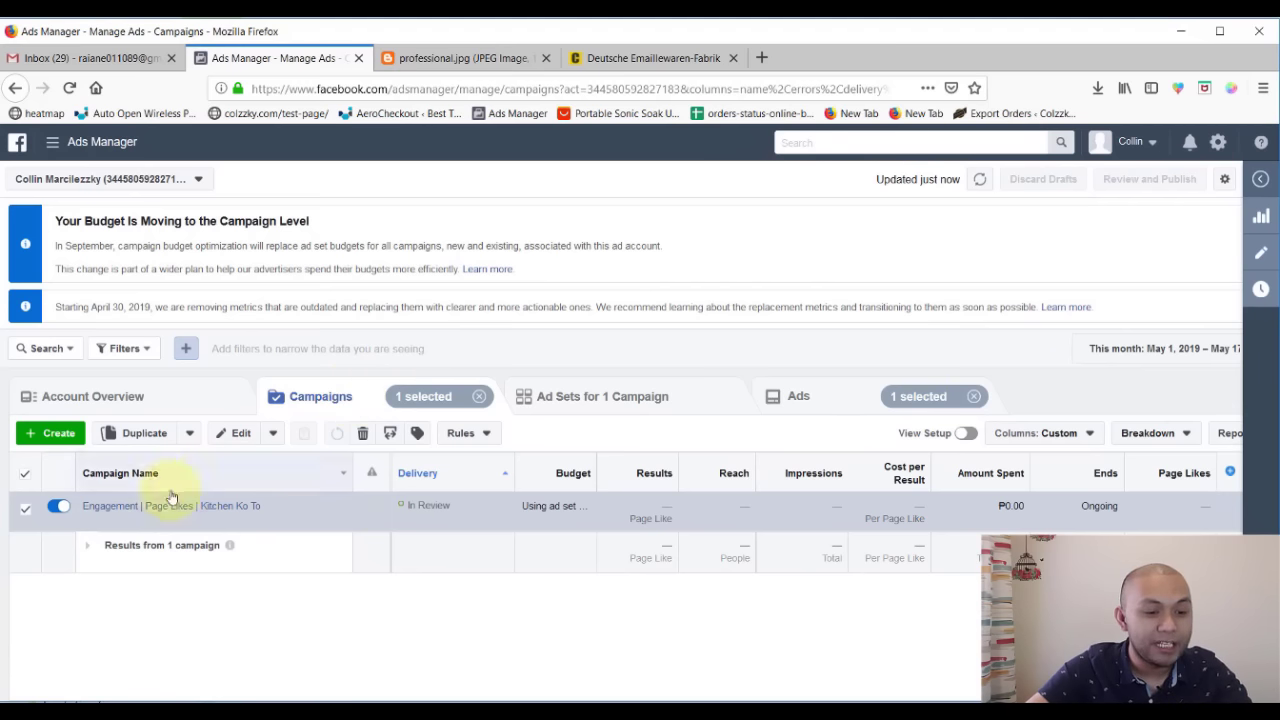
- Turn the My Shop PH Original - Engagement campaign off and on, confirming its ad remains In Review
{"action": "left_click", "coordinate": [61, 507]}
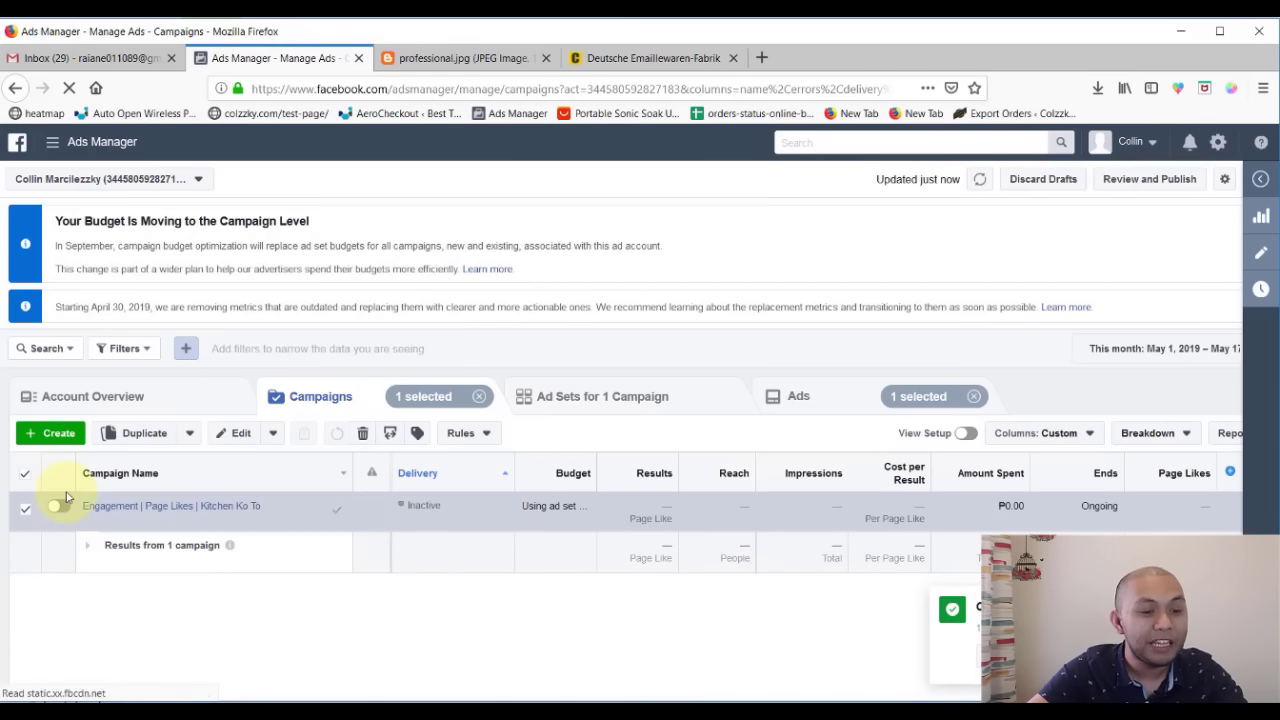
{"action": "left_click", "coordinate": [59, 507]}
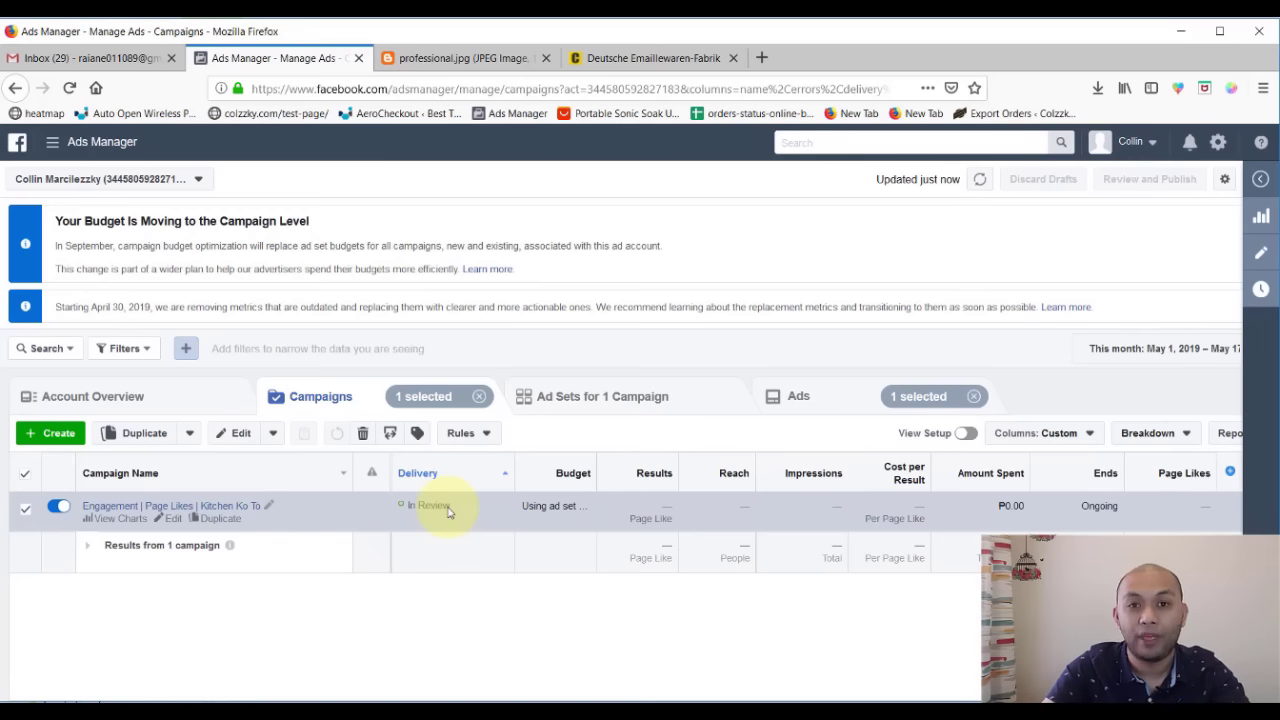
{"action": "left_click", "coordinate": [578, 396]}
{"action": "left_click", "coordinate": [815, 420]}
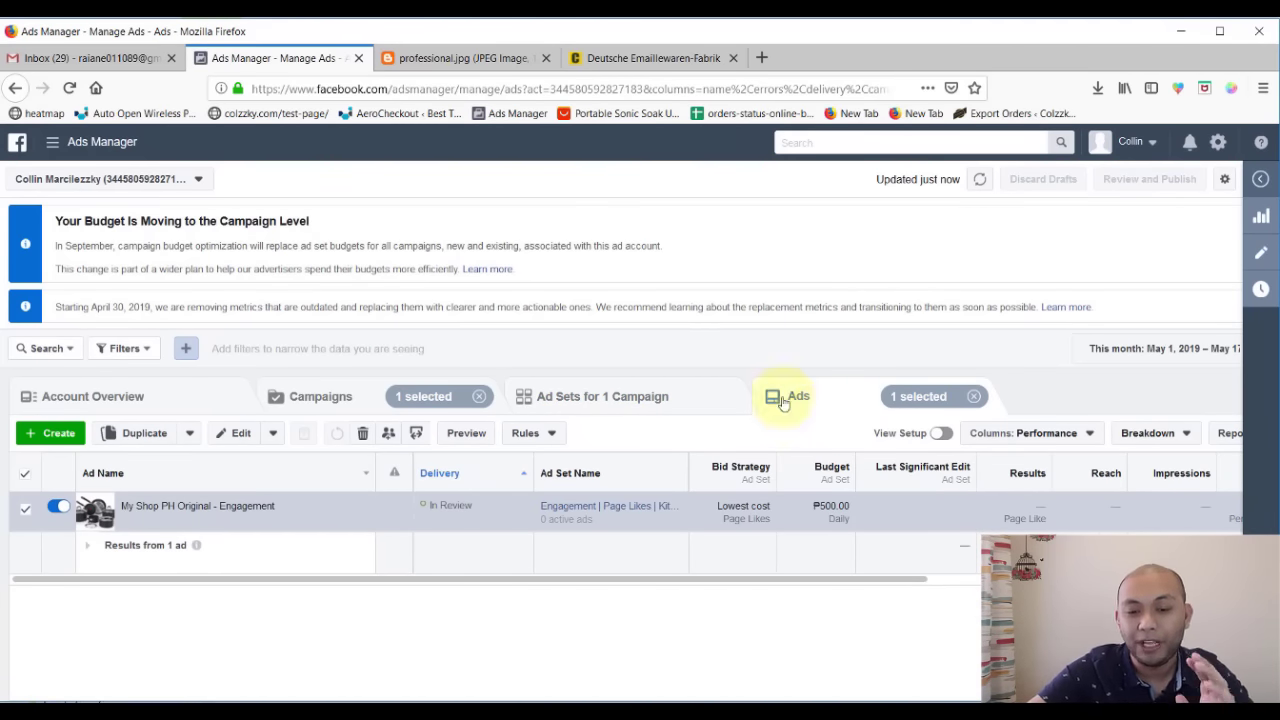
{"action": "left_click", "coordinate": [355, 405]}
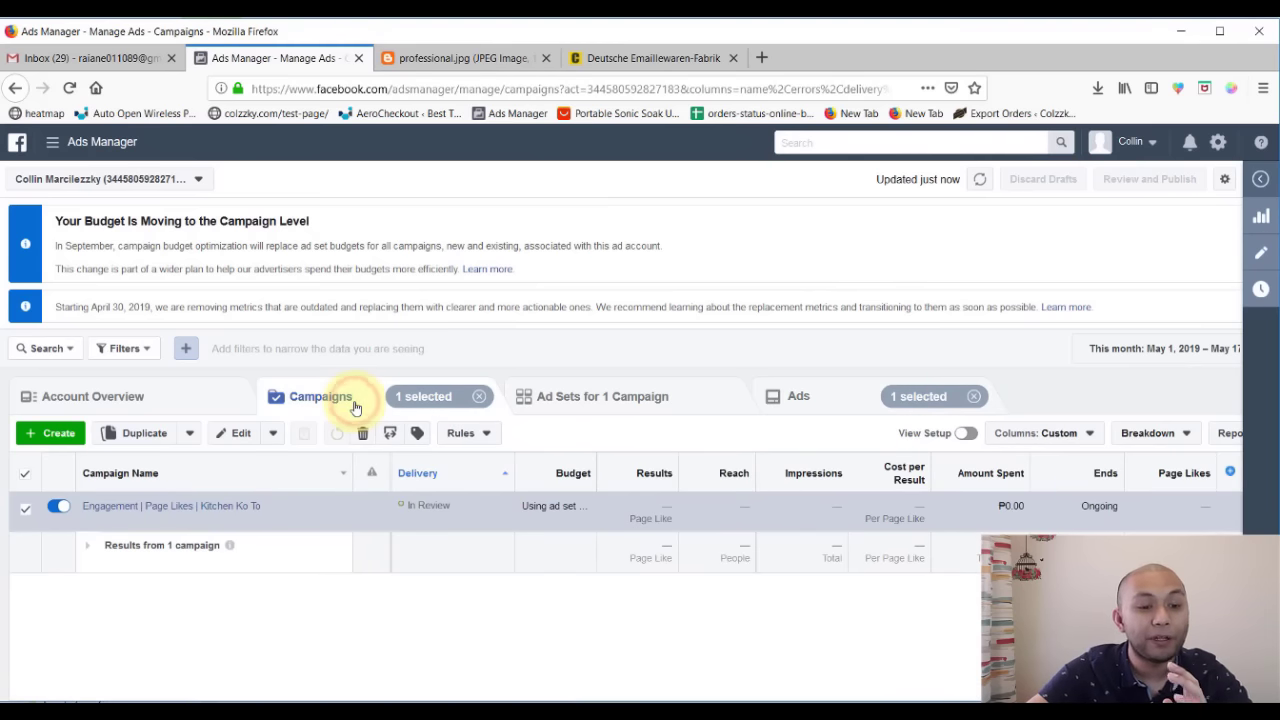
{"action": "left_click", "coordinate": [580, 406]}
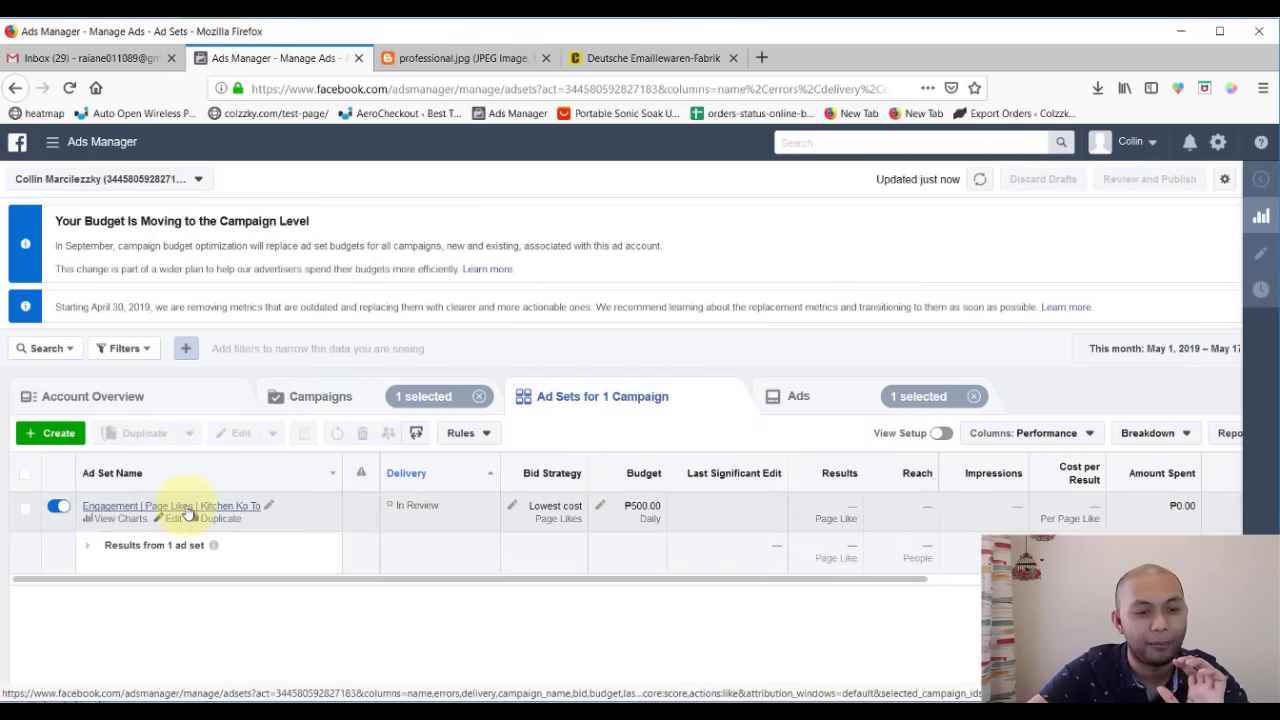
{"action": "left_click", "coordinate": [838, 396]}
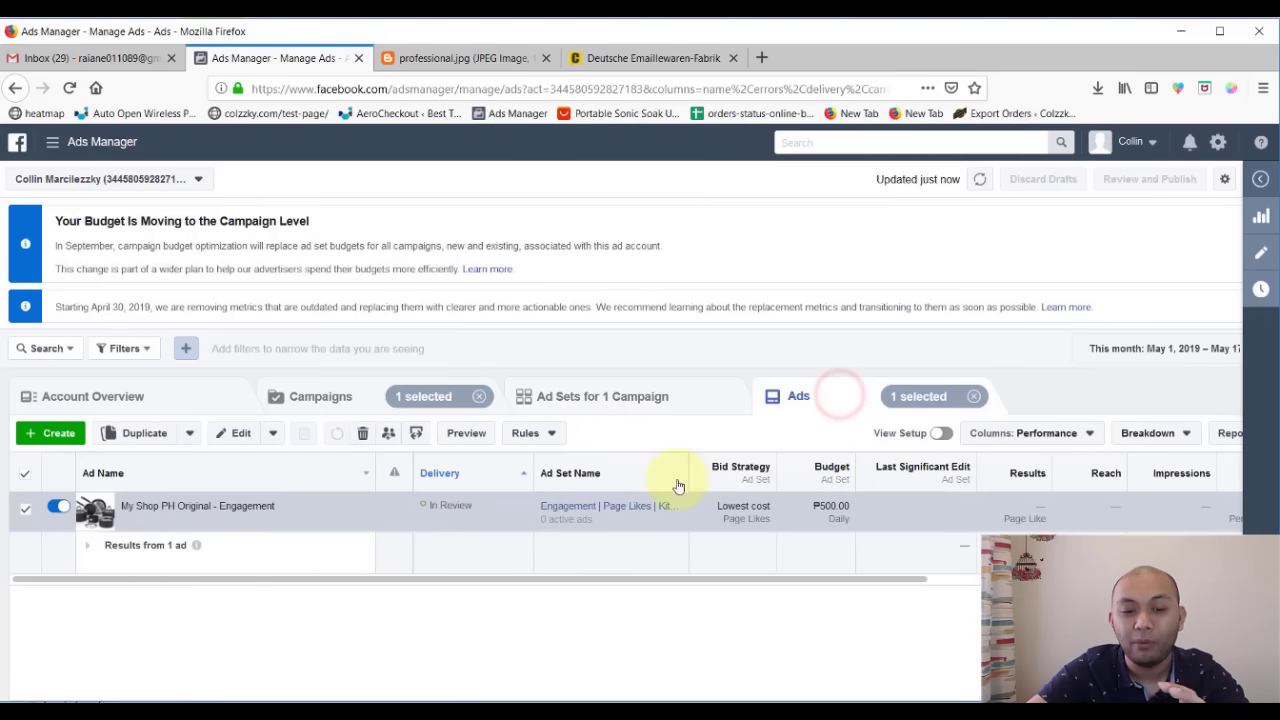